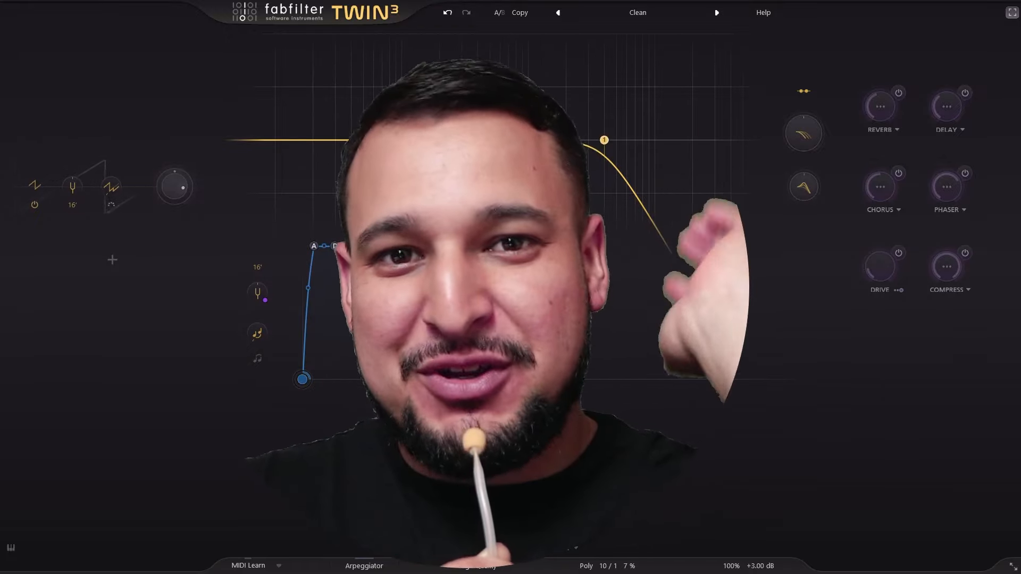
{"action": "left_click", "coordinate": [1012, 12]}
{"action": "left_click_drag", "start_coordinate": [682, 135], "coordinate": [475, 186]}
{"action": "left_click", "coordinate": [532, 200]}
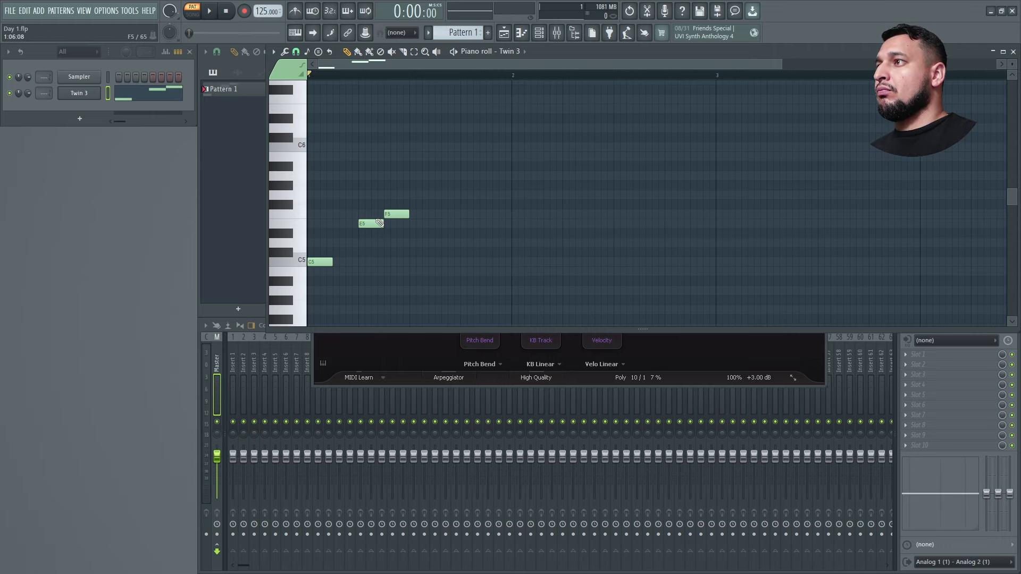
Step: Shift the E5 and F5 notes earlier to follow the first C5 directly, and lower the E5 note to D#5
{"action": "mouse_move", "coordinate": [375, 222]}
{"action": "left_mouse_down"}
{"action": "mouse_move", "coordinate": [363, 221]}
{"action": "mouse_move", "coordinate": [369, 214]}
{"action": "left_mouse_up"}
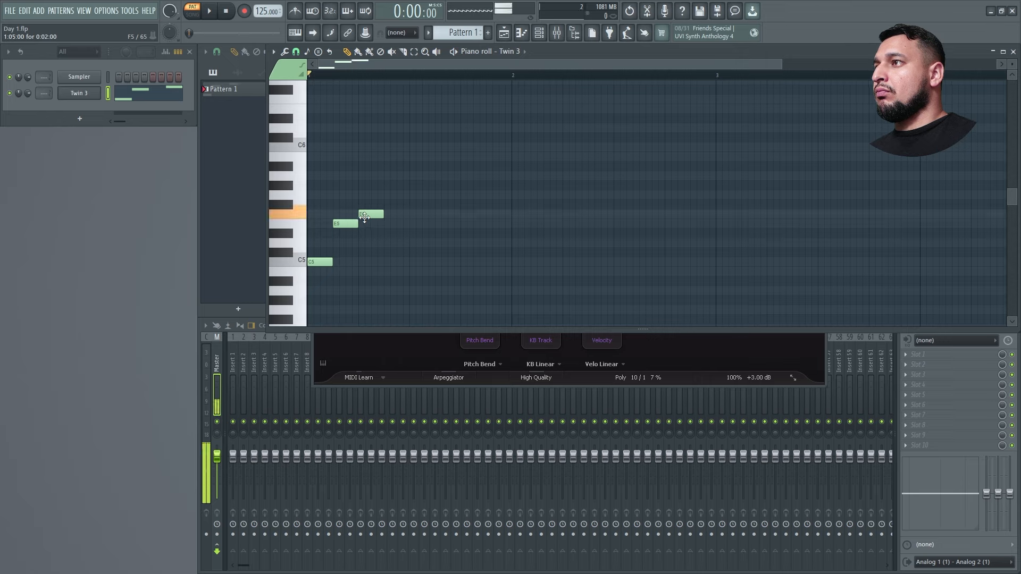
{"action": "key", "text": "space"}
{"action": "key", "text": "space"}
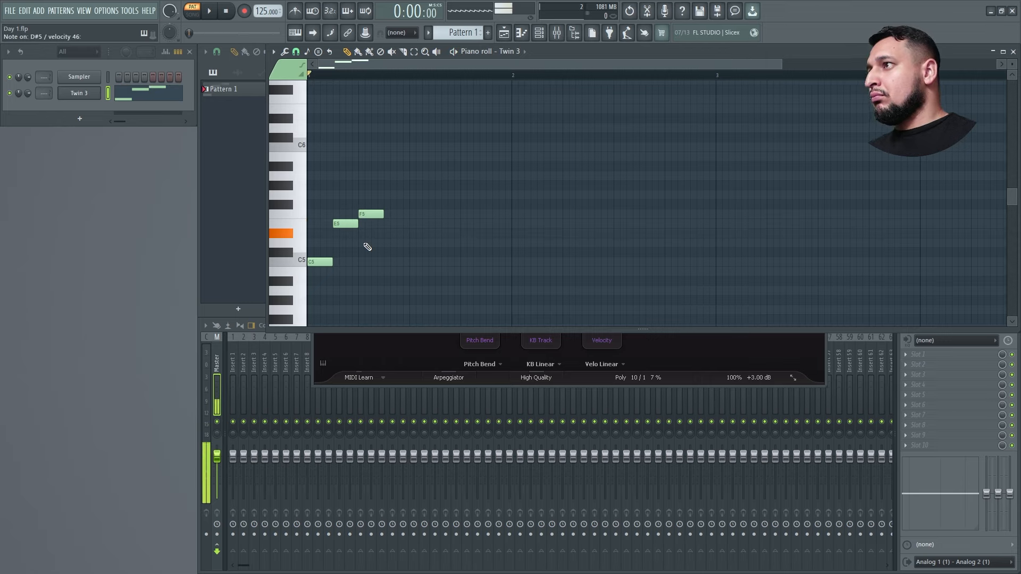
{"action": "left_click_drag", "start_coordinate": [347, 223], "coordinate": [345, 228]}
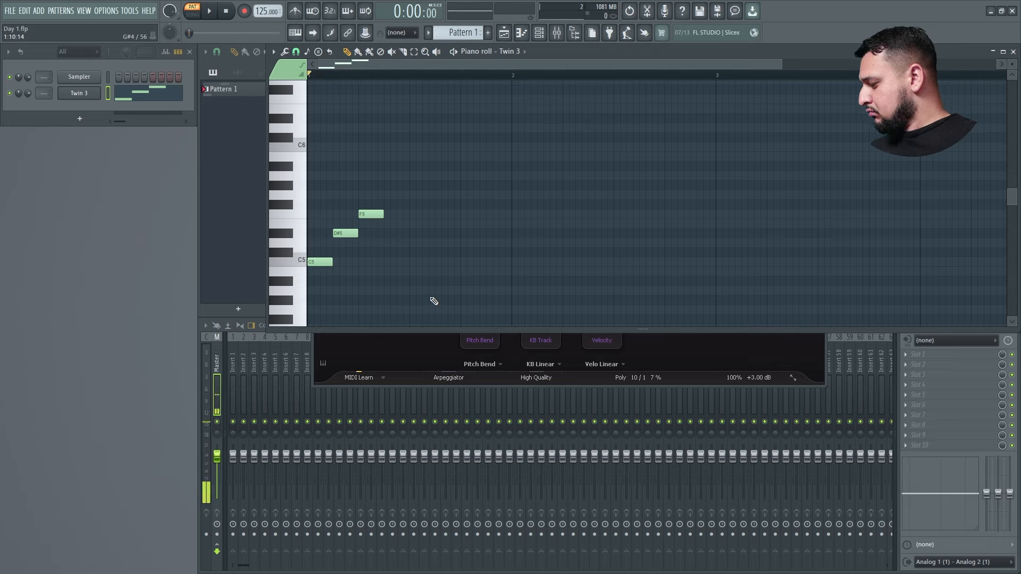
Step: Add a closing C5 note to the phrase and duplicate the four-note phrase five times in a row
{"action": "left_click", "coordinate": [393, 264]}
{"action": "left_click_drag", "start_coordinate": [439, 304], "coordinate": [307, 229]}
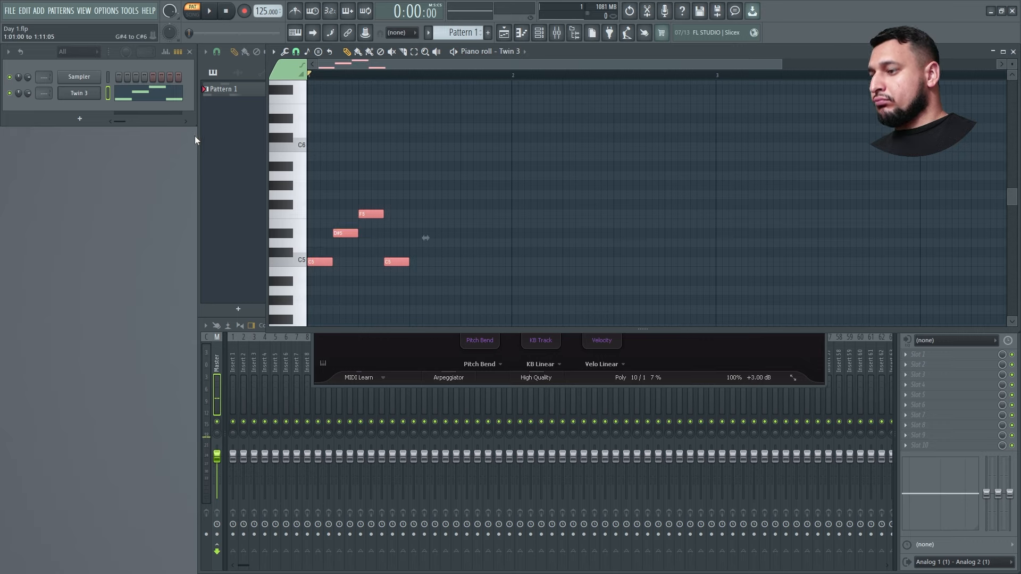
{"action": "key", "text": "ctrl+b"}
{"action": "key", "text": "ctrl+b"}
{"action": "key", "text": "ctrl+b"}
{"action": "key", "text": "ctrl+b"}
{"action": "key", "text": "ctrl+b"}
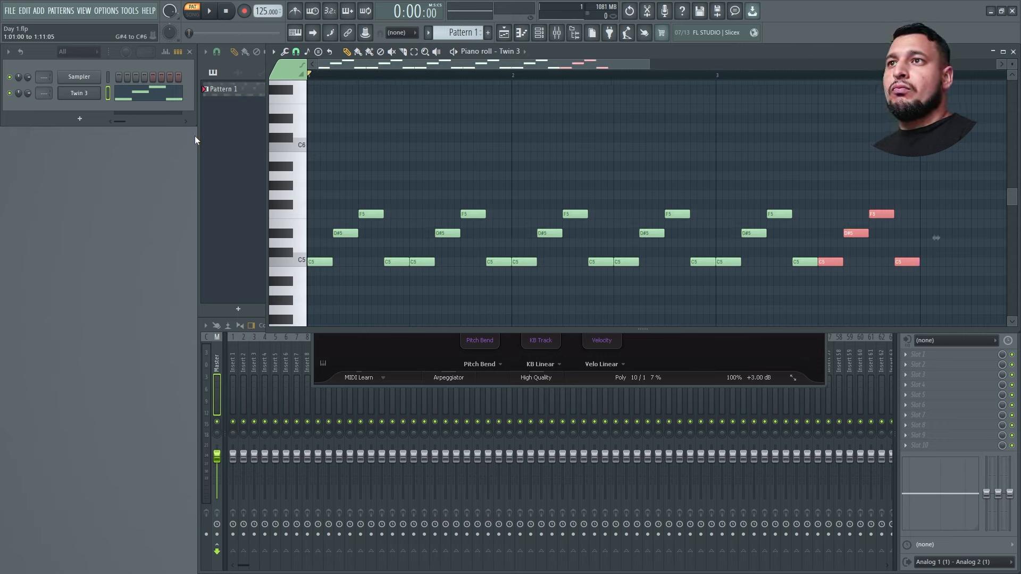
Step: Play the pattern and examine its notes in the enlarged piano roll
{"action": "key", "text": "space"}
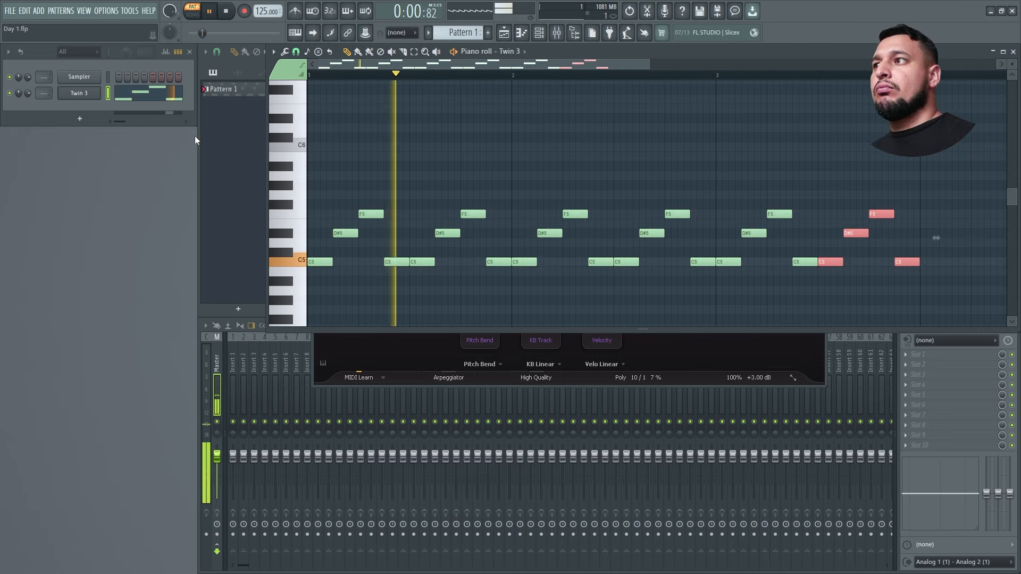
{"action": "left_click", "coordinate": [649, 137]}
{"action": "key", "text": "Return"}
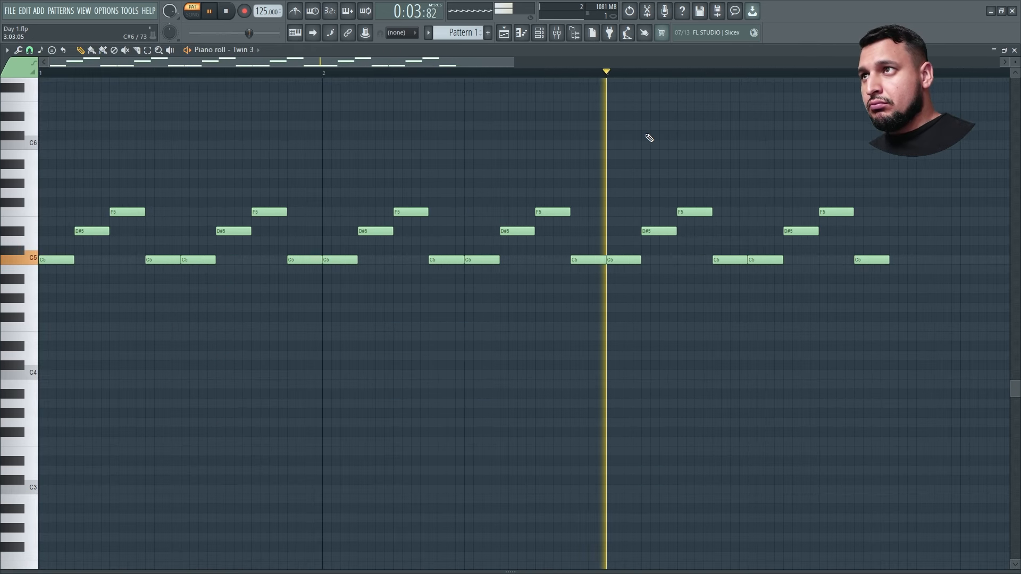
{"action": "right_click", "coordinate": [648, 138], "text": "ctrl"}
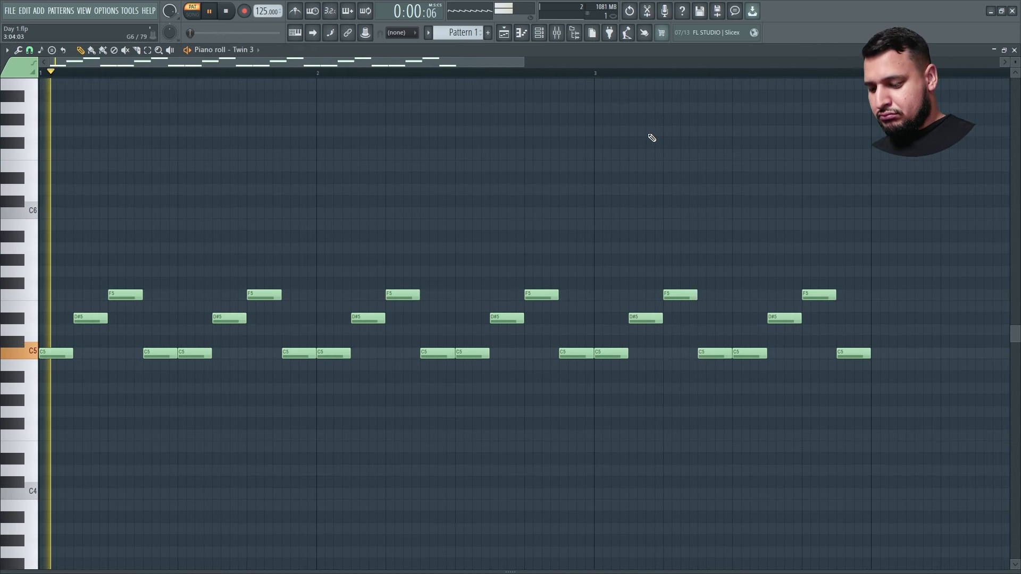
{"action": "key", "text": "Return"}
{"action": "scroll", "coordinate": [650, 137], "scroll_direction": "down", "scroll_amount": 3}
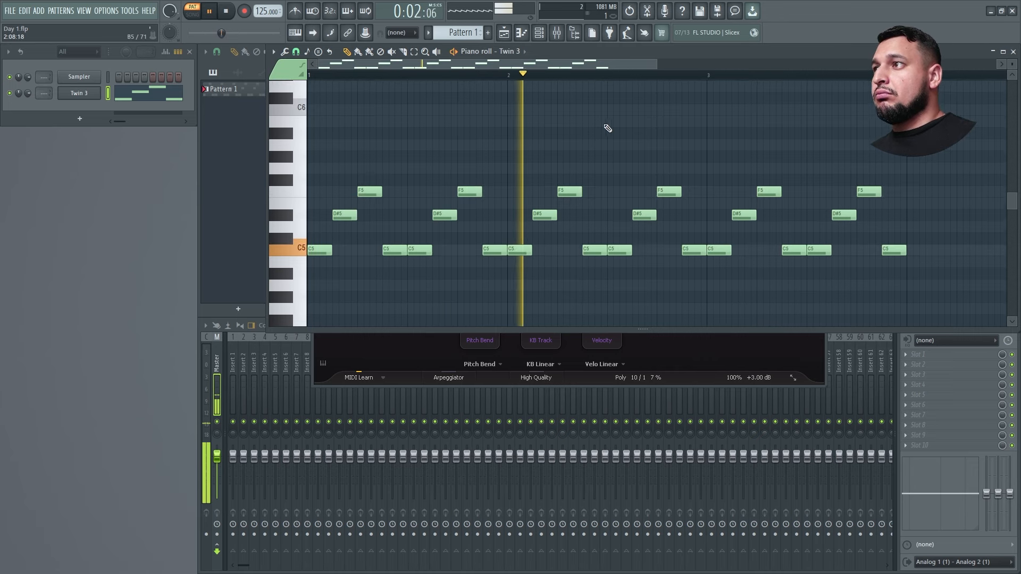
Step: Enable the reverb in Twin 3 and lower the filter frequency offset to about -1.7 octaves
{"action": "left_click", "coordinate": [722, 353]}
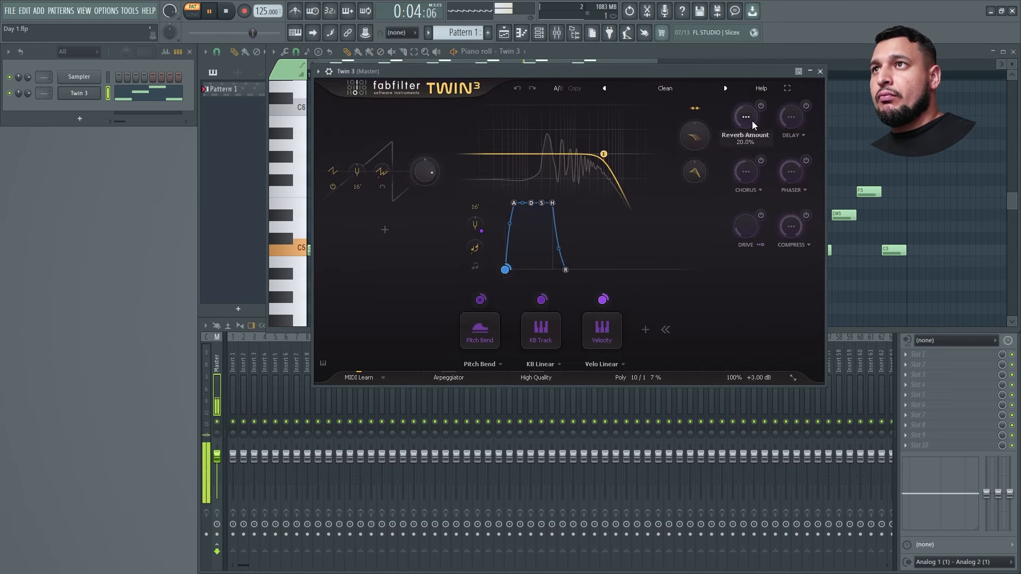
{"action": "left_click", "coordinate": [760, 106]}
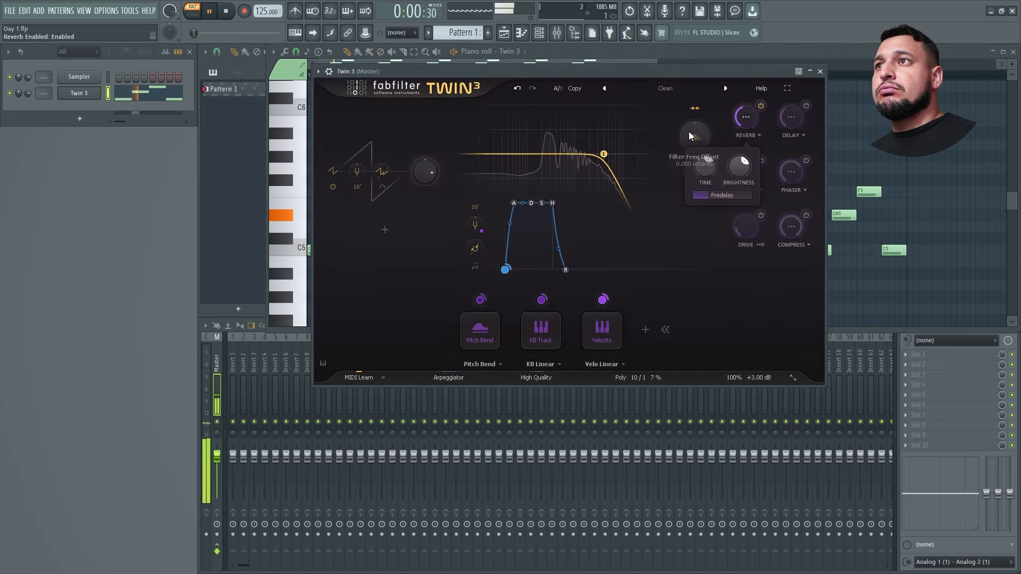
{"action": "left_click_drag", "start_coordinate": [688, 164], "coordinate": [687, 161]}
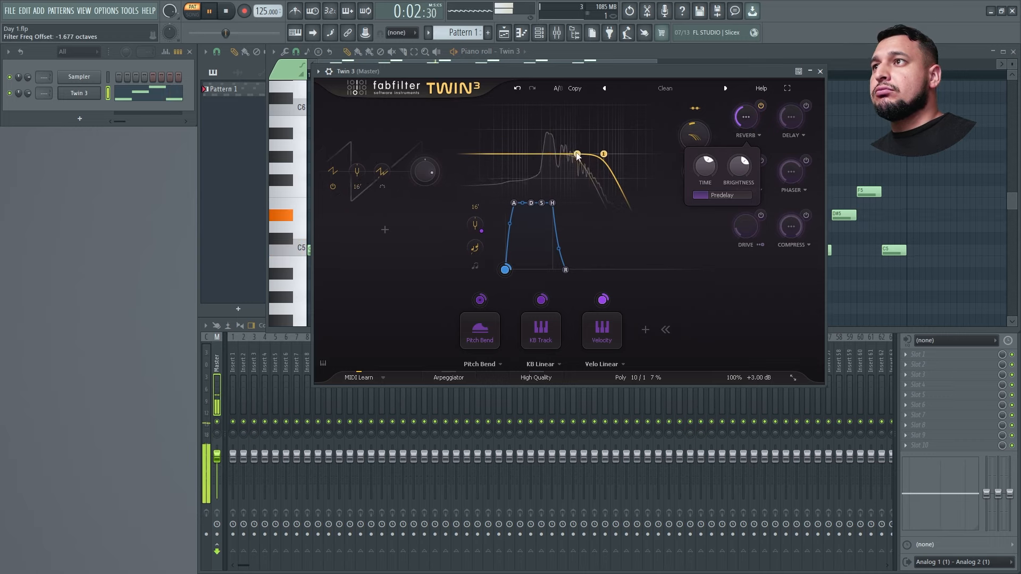
Step: Add a second filter as a notch at about 618 Hz and modulate its frequency with the KB Linear source
{"action": "left_click_drag", "start_coordinate": [568, 155], "coordinate": [565, 182]}
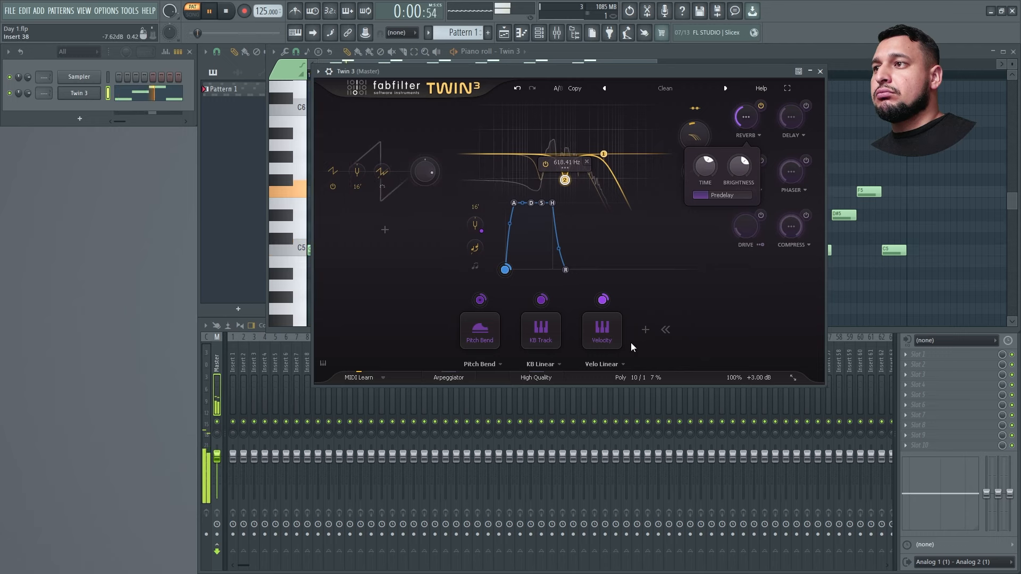
{"action": "left_click_drag", "start_coordinate": [544, 301], "coordinate": [610, 185]}
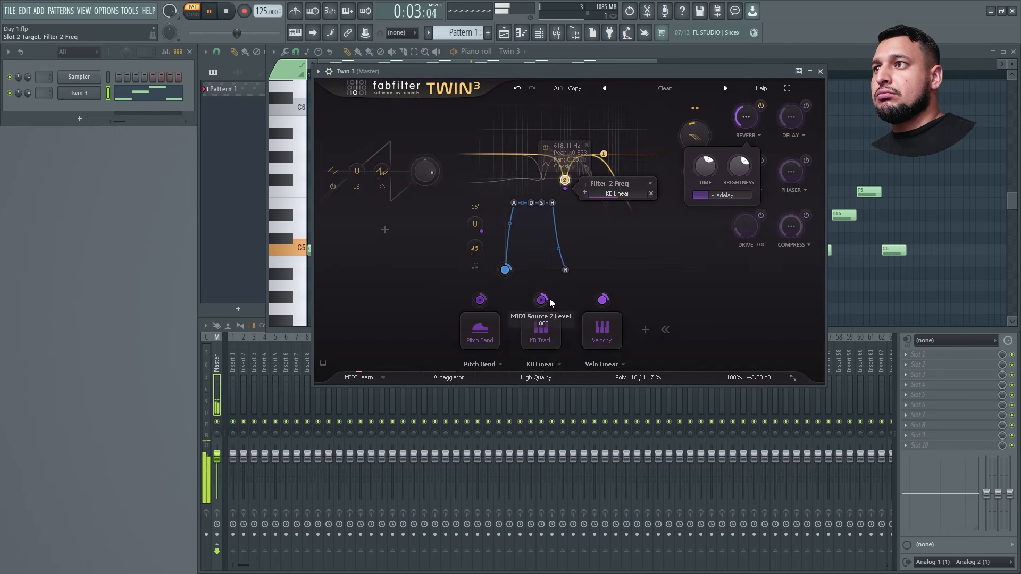
Step: Add an EG 2 envelope source with a quick decay, a partial sustain level and a release of about 704 ms
{"action": "left_click", "coordinate": [646, 330]}
{"action": "left_click", "coordinate": [697, 380]}
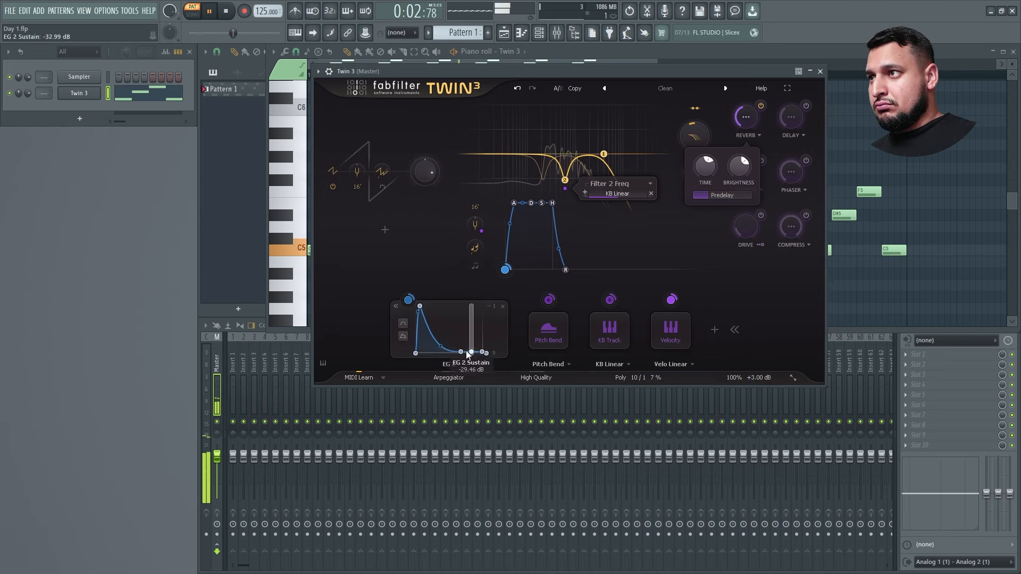
{"action": "left_click_drag", "start_coordinate": [468, 351], "coordinate": [492, 353]}
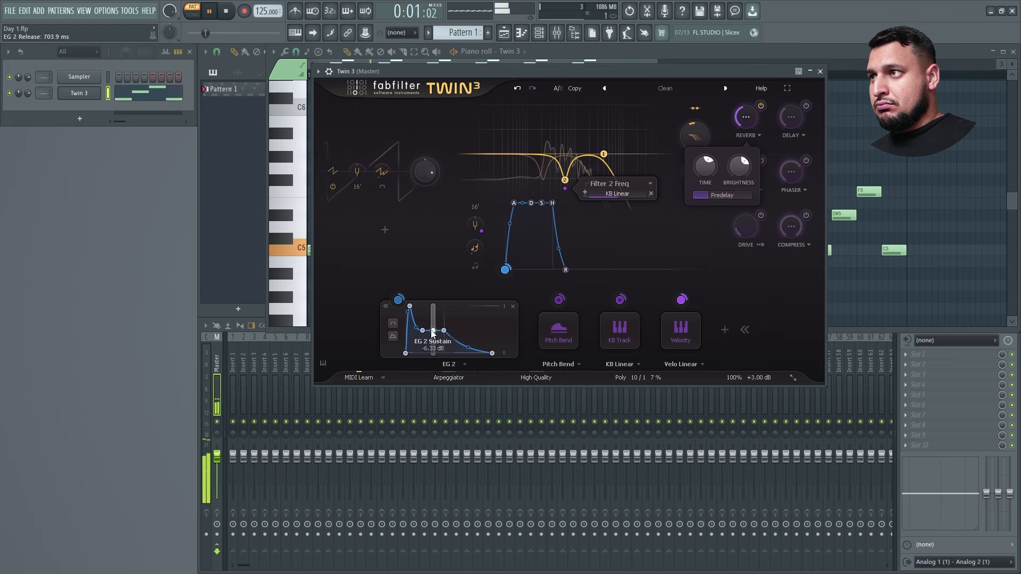
{"action": "left_click_drag", "start_coordinate": [433, 331], "coordinate": [434, 336]}
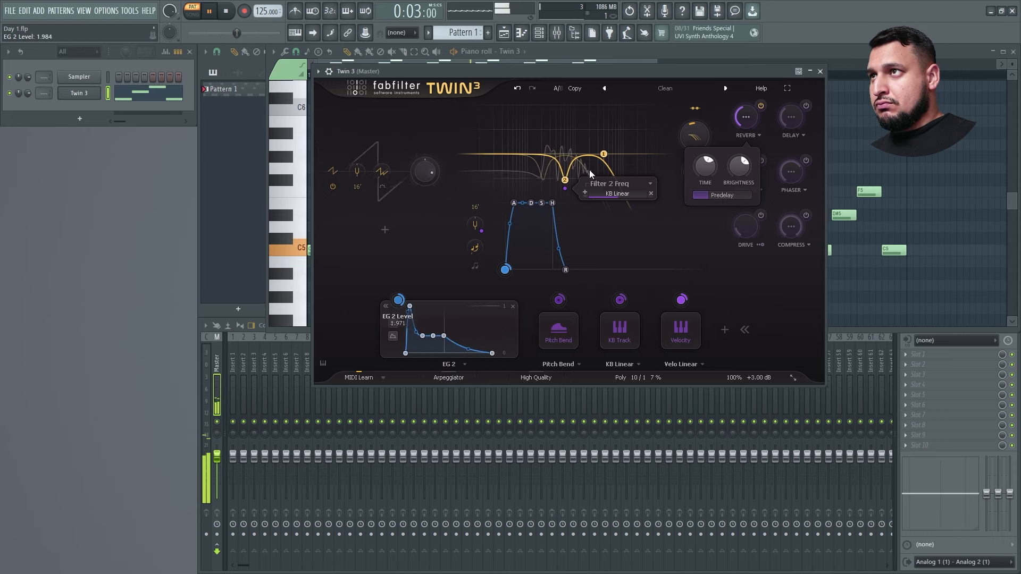
Step: Modulate the filter frequency offset with EG 2 and reduce the envelope's sustain to about -16 dB
{"action": "left_click_drag", "start_coordinate": [396, 305], "coordinate": [792, 147]}
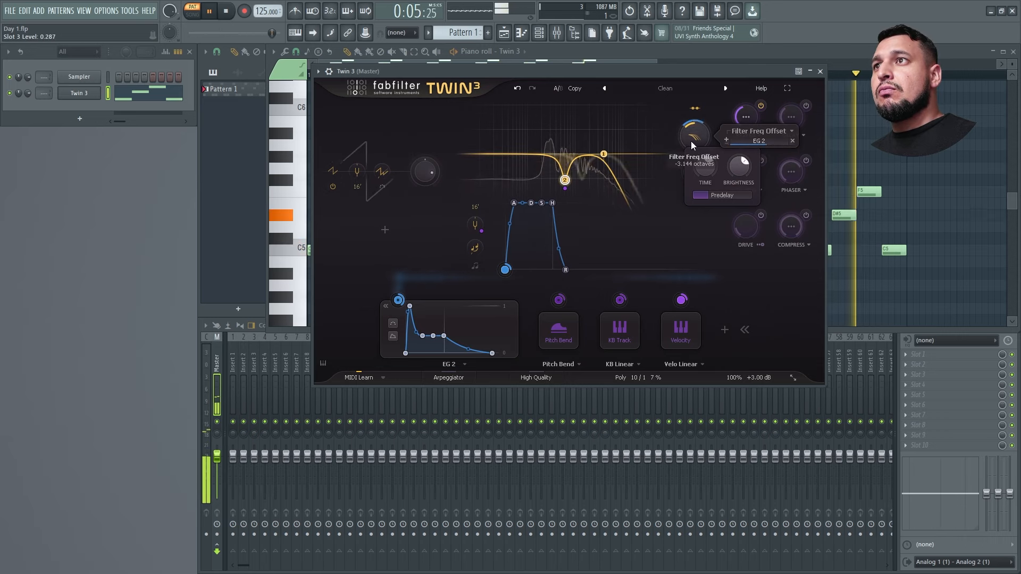
{"action": "left_click_drag", "start_coordinate": [432, 339], "coordinate": [437, 349]}
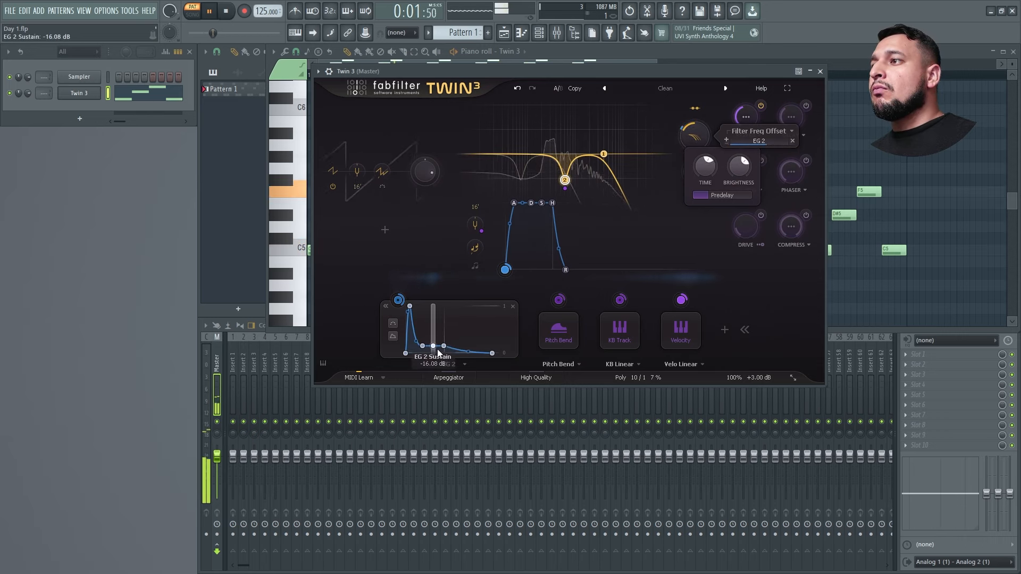
{"action": "left_click", "coordinate": [820, 71]}
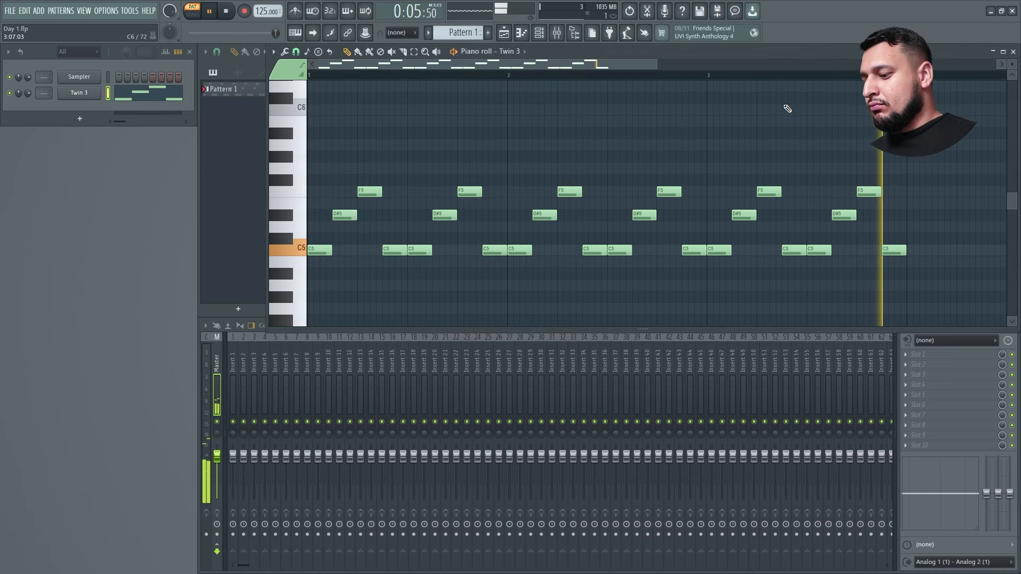
Step: Reopen the Twin 3 channel, enable its delay effect and open the delay settings
{"action": "left_click", "coordinate": [83, 93]}
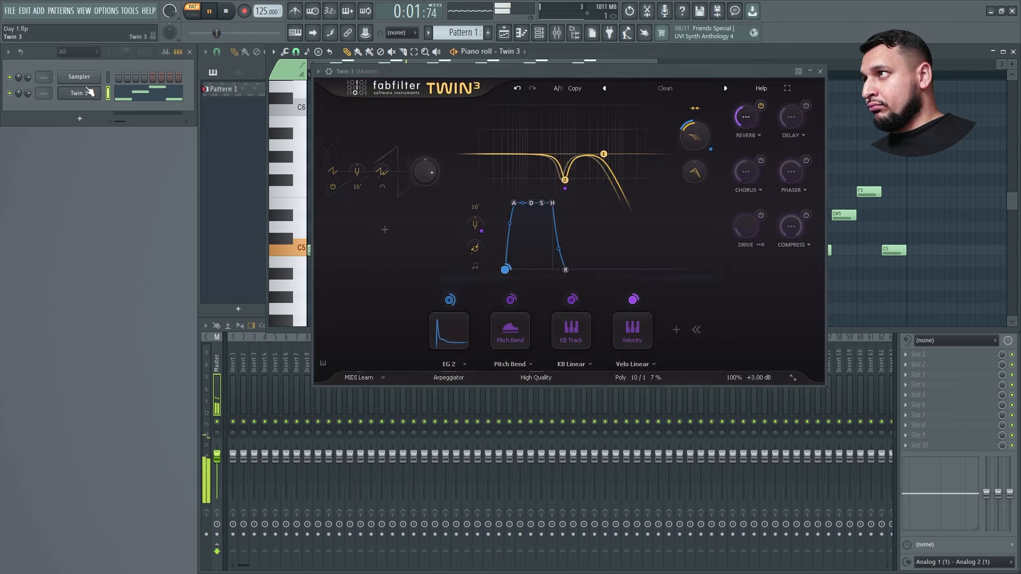
{"action": "left_click", "coordinate": [806, 106]}
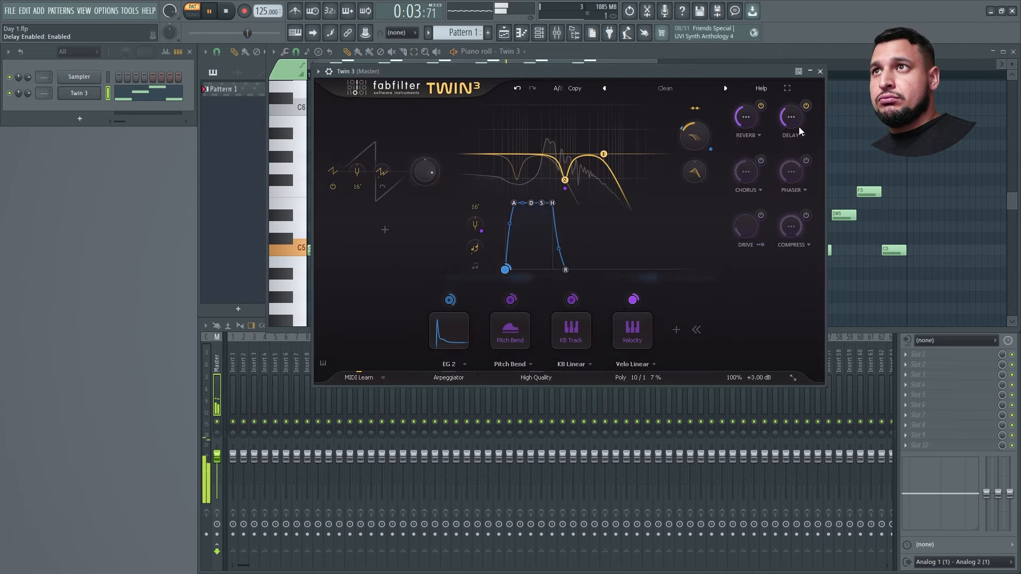
{"action": "left_click_drag", "start_coordinate": [793, 121], "coordinate": [793, 68]}
{"action": "left_click", "coordinate": [796, 116]}
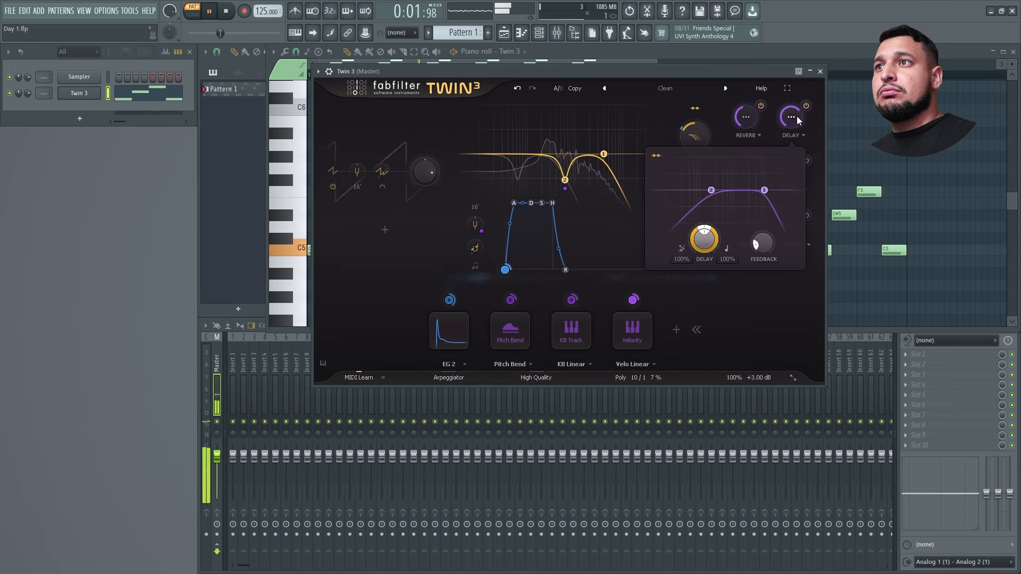
Step: Set the delay to Ping Pong L-R with 1/16 Note sync and its amount to about 17%
{"action": "left_click", "coordinate": [681, 252]}
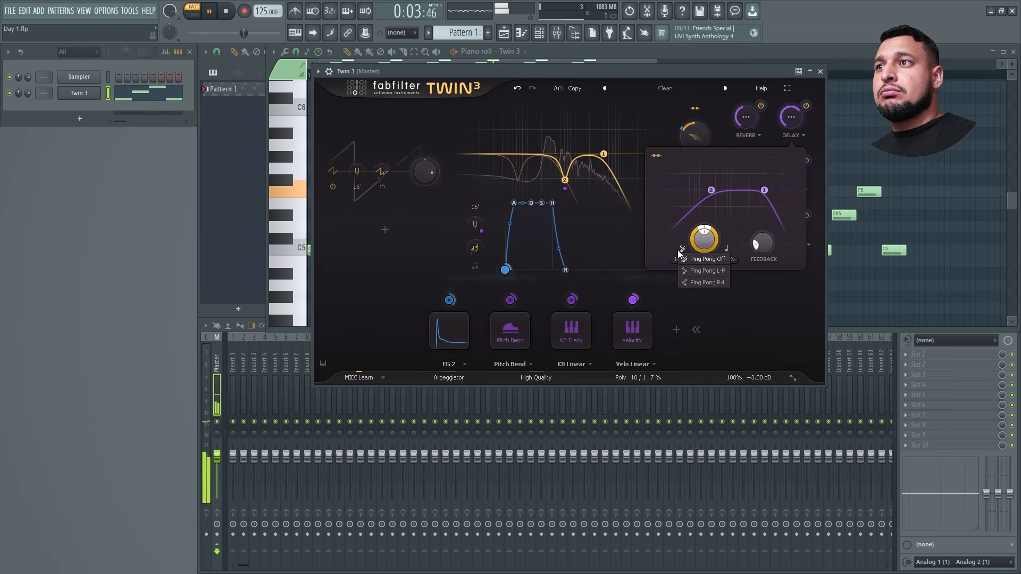
{"action": "left_click", "coordinate": [716, 267]}
{"action": "left_click", "coordinate": [727, 247]}
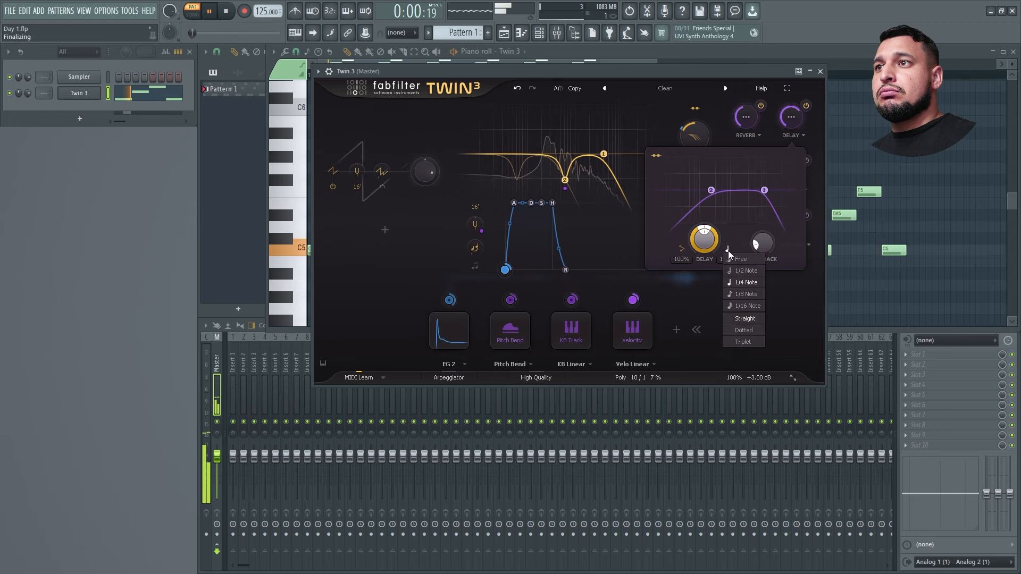
{"action": "left_click", "coordinate": [754, 304]}
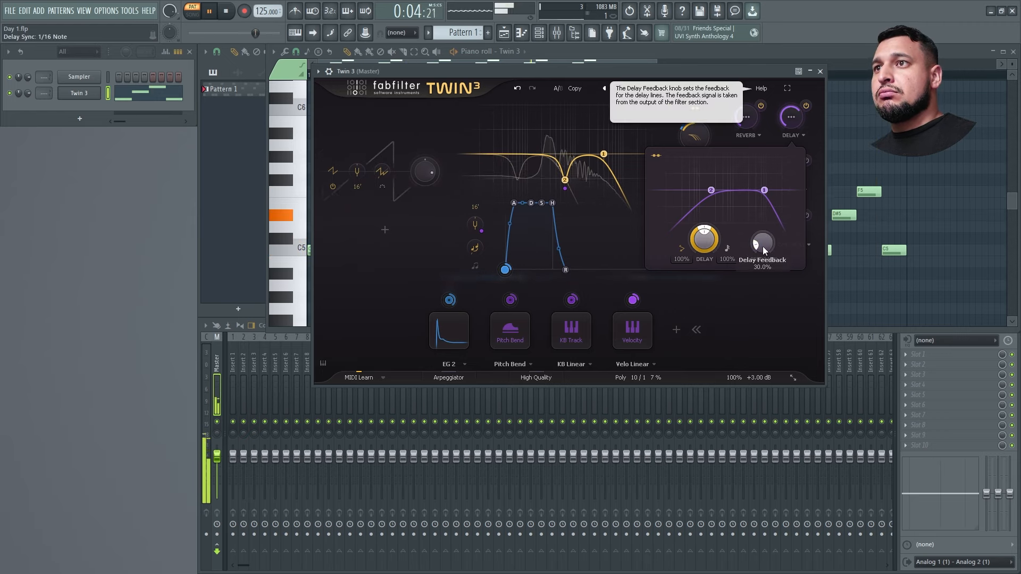
{"action": "left_click_drag", "start_coordinate": [765, 249], "coordinate": [776, 266]}
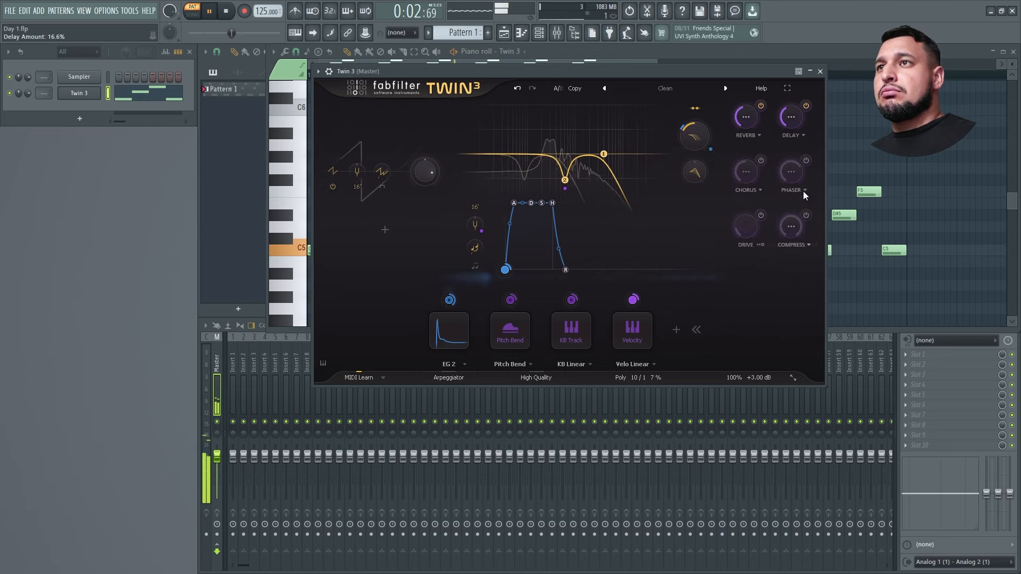
{"action": "left_click", "coordinate": [820, 71]}
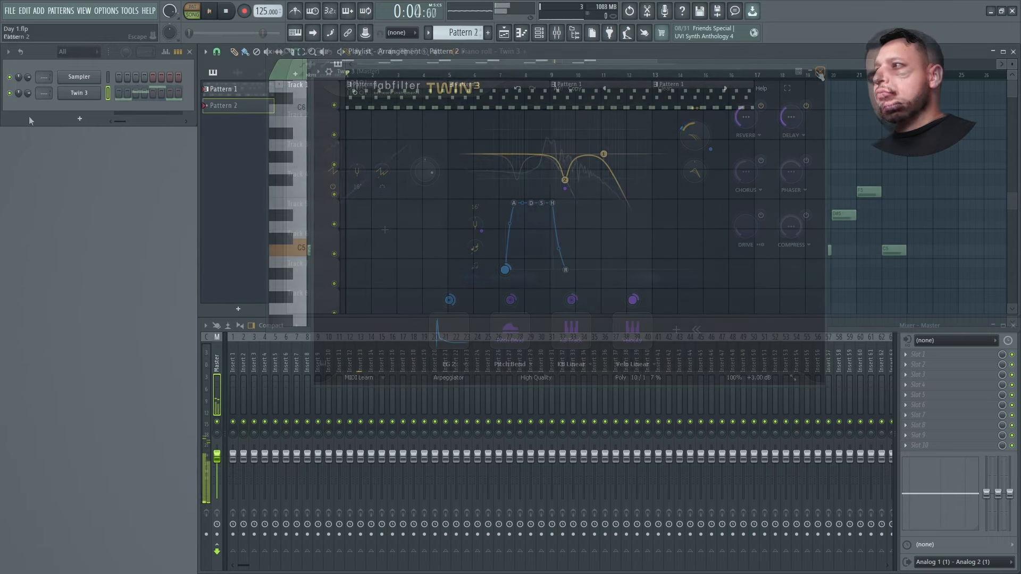
Step: Search the generators for "twin 3" and add a second Twin 3 synth to the channel rack
{"action": "left_click", "coordinate": [80, 118]}
{"action": "type", "text": "twin 3"}
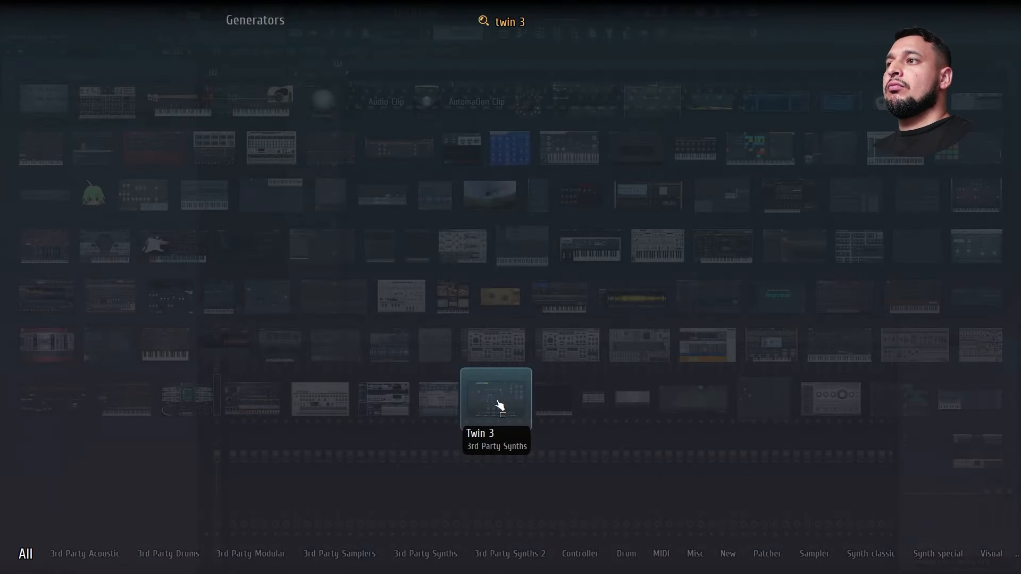
{"action": "left_click", "coordinate": [498, 402]}
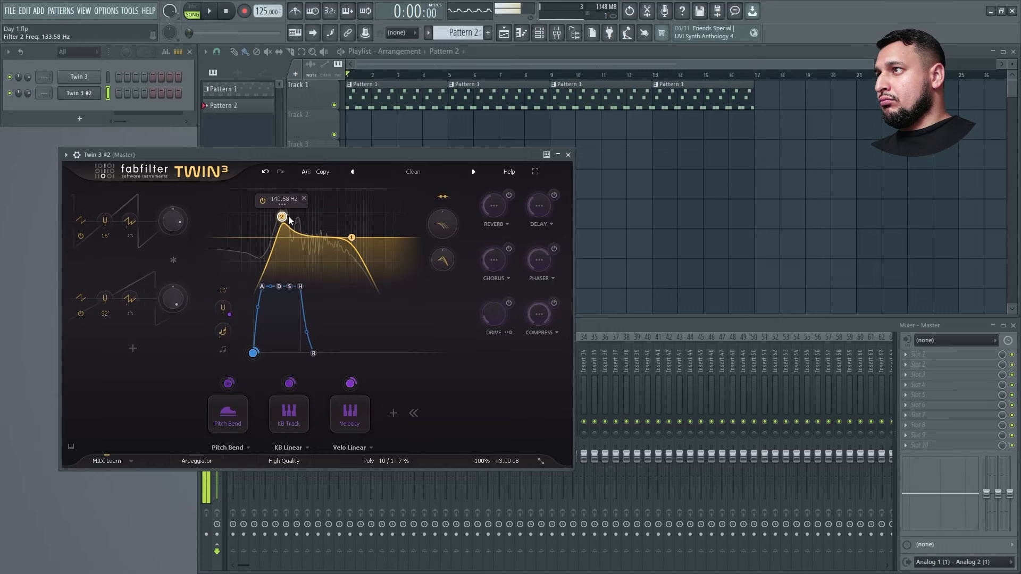
Step: Move filter 2 of the new synth to about 273 Hz with a softer peak, and enable the reverb
{"action": "mouse_move", "coordinate": [289, 221]}
{"action": "left_mouse_down"}
{"action": "mouse_move", "coordinate": [353, 222]}
{"action": "mouse_move", "coordinate": [246, 224]}
{"action": "mouse_move", "coordinate": [336, 237]}
{"action": "mouse_move", "coordinate": [312, 244]}
{"action": "mouse_move", "coordinate": [277, 218]}
{"action": "mouse_move", "coordinate": [301, 229]}
{"action": "left_mouse_up"}
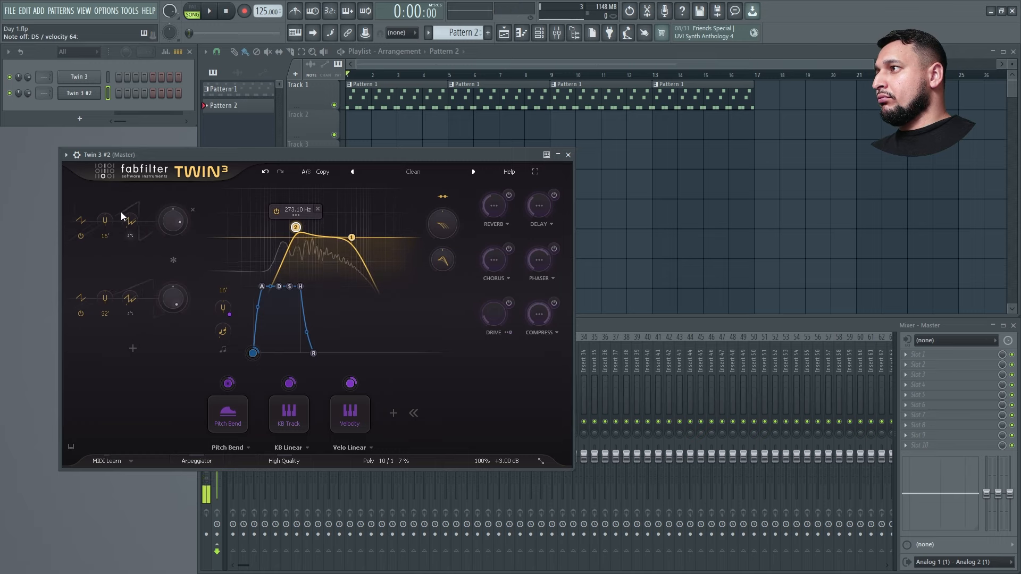
{"action": "left_click_drag", "start_coordinate": [486, 212], "coordinate": [482, 154]}
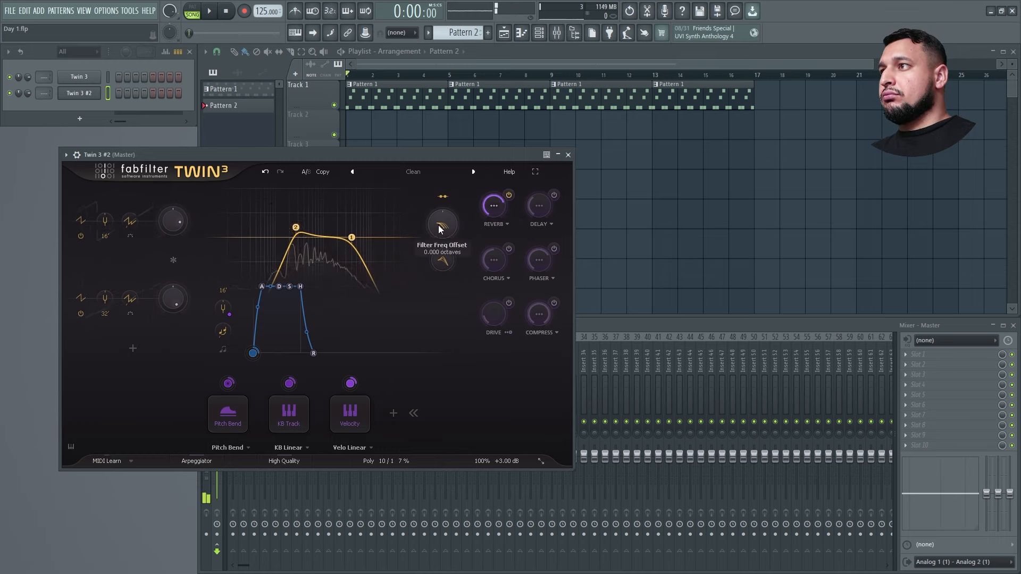
Step: Lower the filter frequency offset and add another filter as a notch below filter 2
{"action": "left_click_drag", "start_coordinate": [440, 229], "coordinate": [451, 253]}
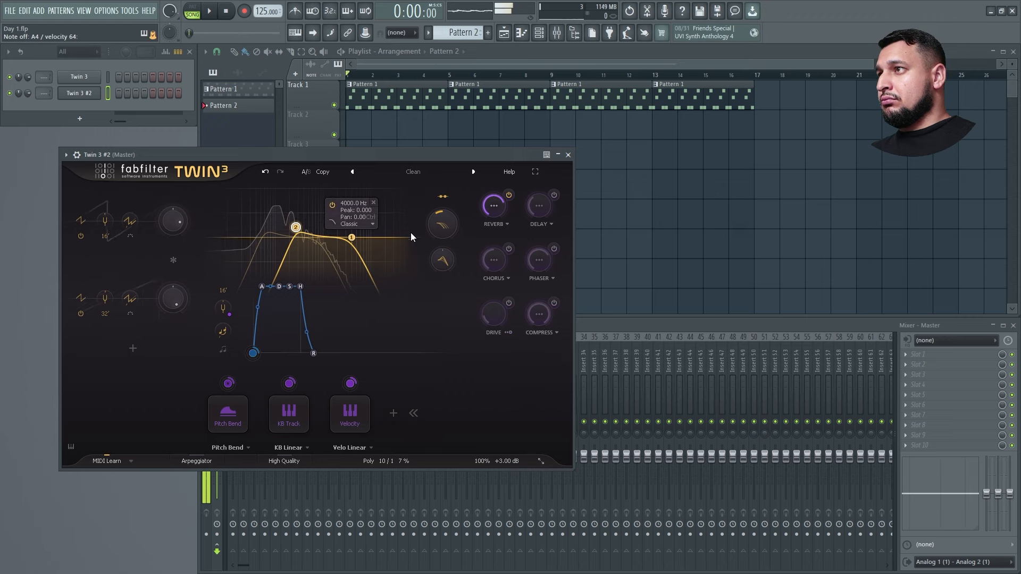
{"action": "double_click", "coordinate": [300, 260]}
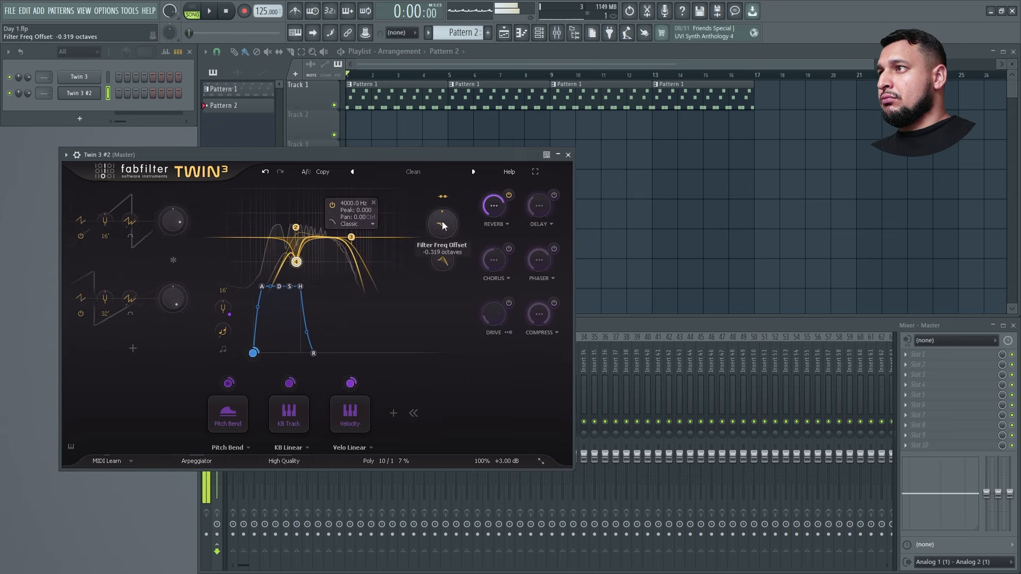
Step: Audition different filter frequency offsets on the second Twin 3 and assign KB Linear keyboard tracking to modulate that offset
{"action": "left_click_drag", "start_coordinate": [432, 199], "coordinate": [426, 174]}
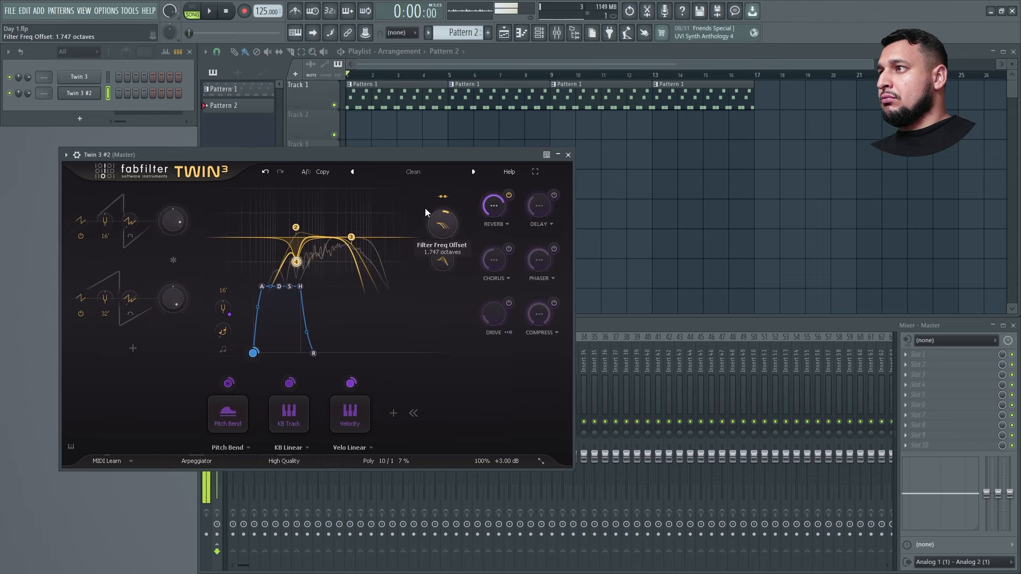
{"action": "left_click_drag", "start_coordinate": [426, 208], "coordinate": [397, 219]}
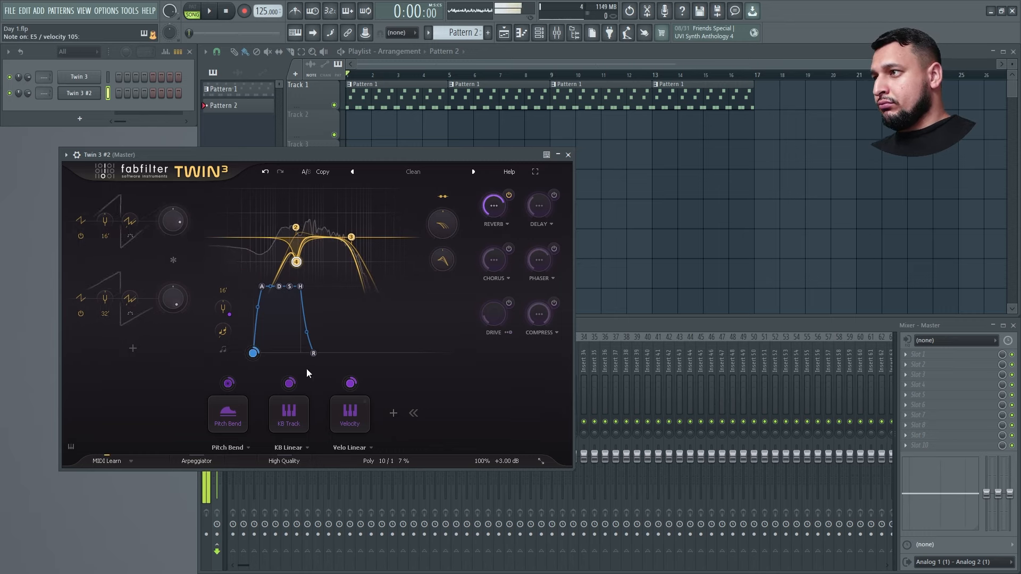
{"action": "left_click_drag", "start_coordinate": [284, 387], "coordinate": [449, 217]}
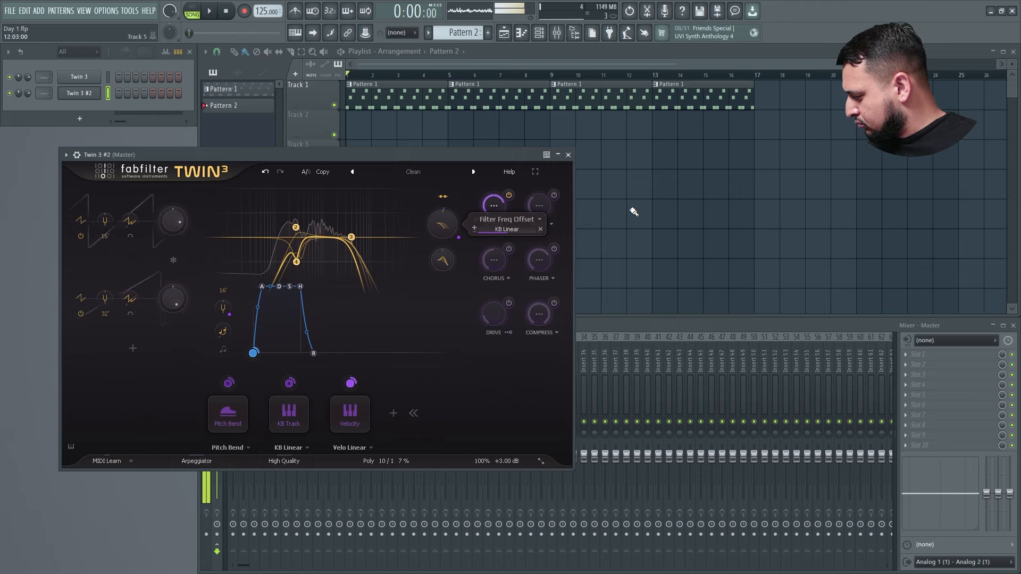
{"action": "left_click", "coordinate": [568, 155]}
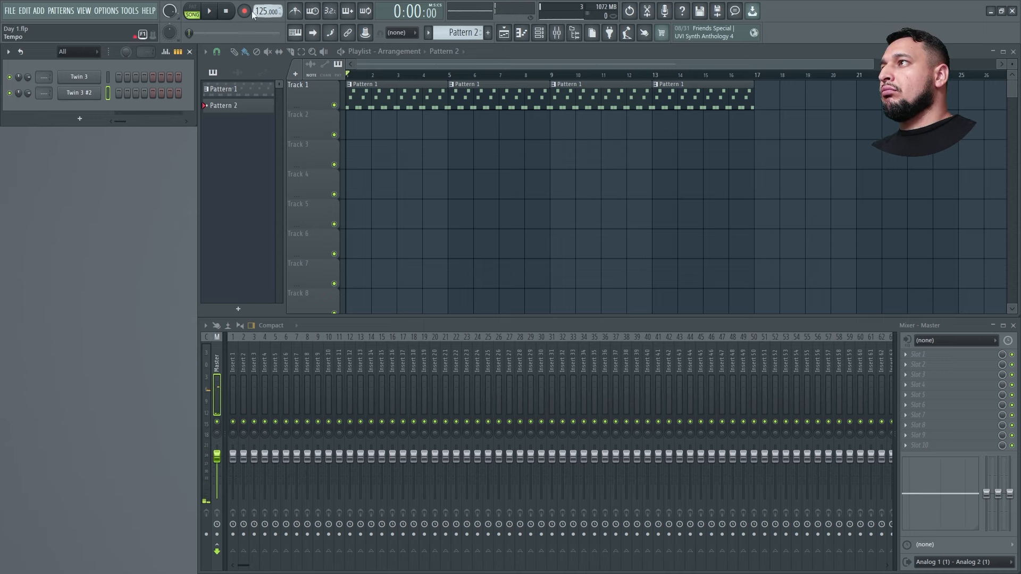
Step: Delete the last chord at bar 7 of Pattern 2 and re-record it with D5, G5 and A#5
{"action": "left_click", "coordinate": [413, 134]}
{"action": "left_click_drag", "start_coordinate": [649, 196], "coordinate": [668, 386]}
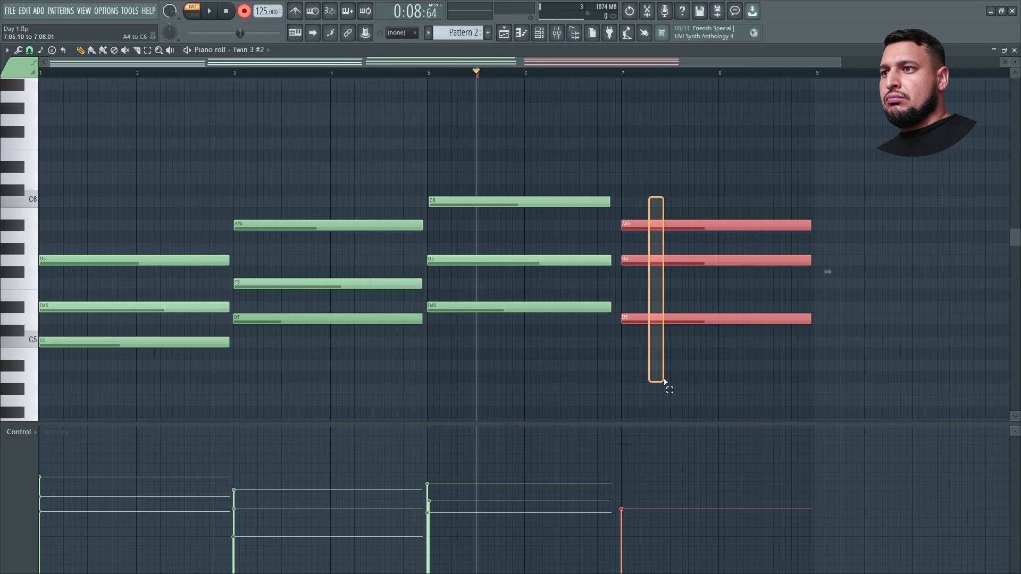
{"action": "key", "text": "Delete"}
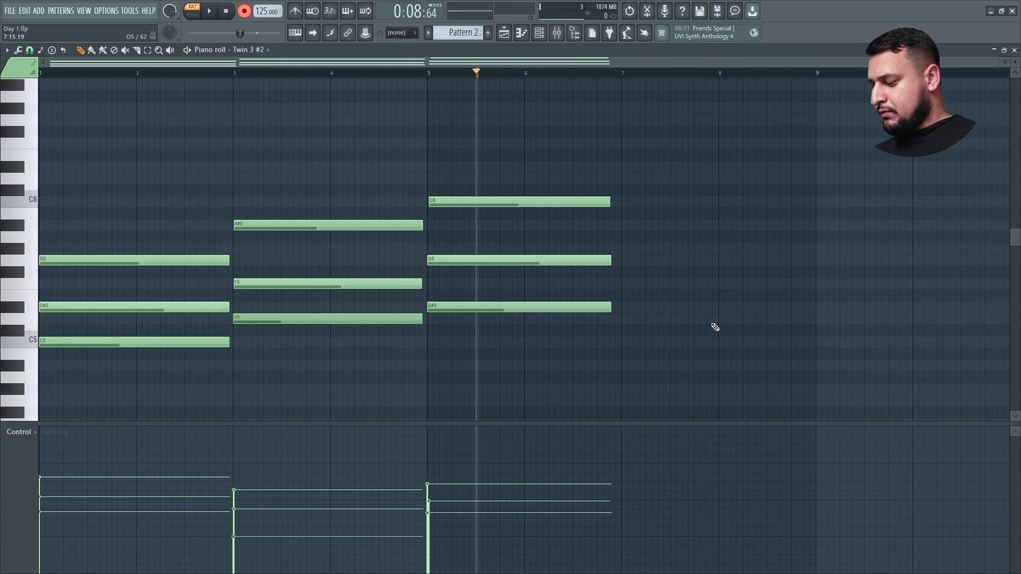
{"action": "left_click", "coordinate": [713, 323]}
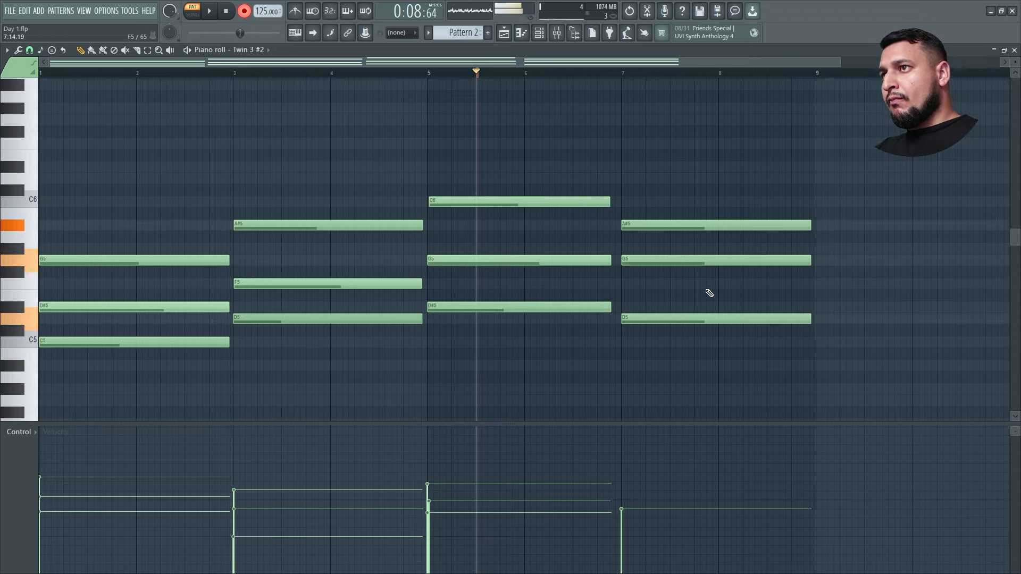
{"action": "key", "text": "ctrl+z"}
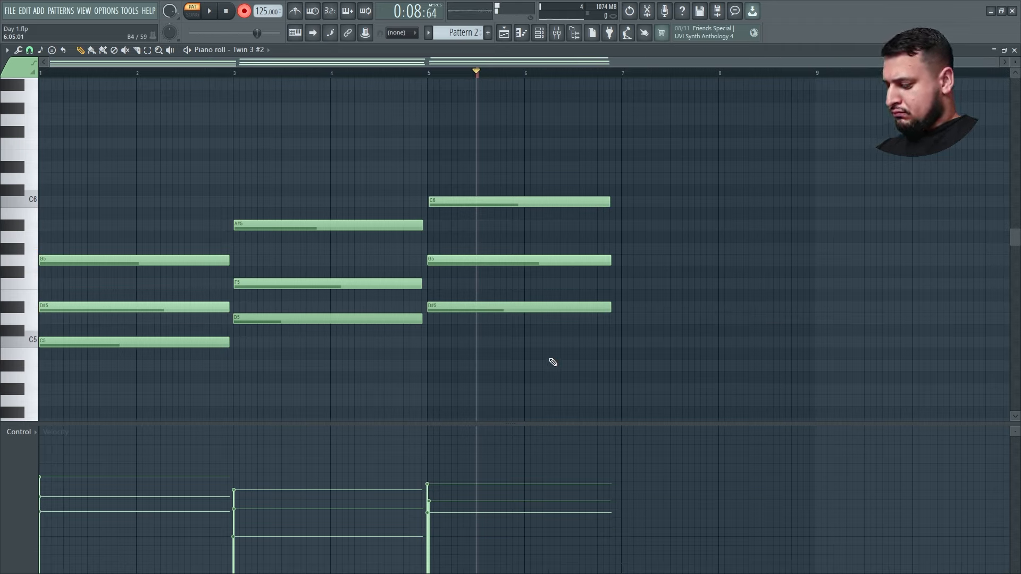
{"action": "key", "text": "space"}
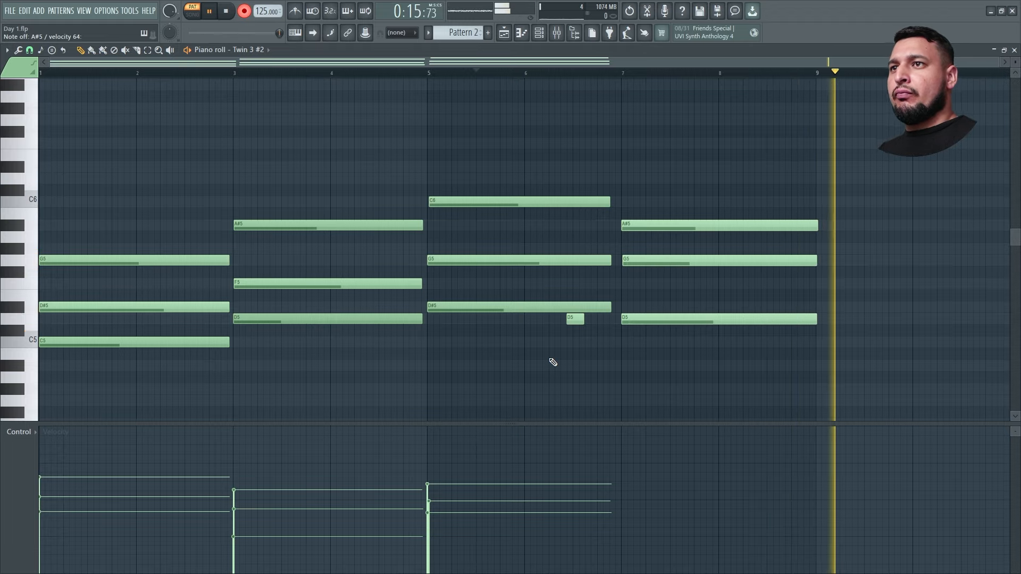
{"action": "key", "text": "space"}
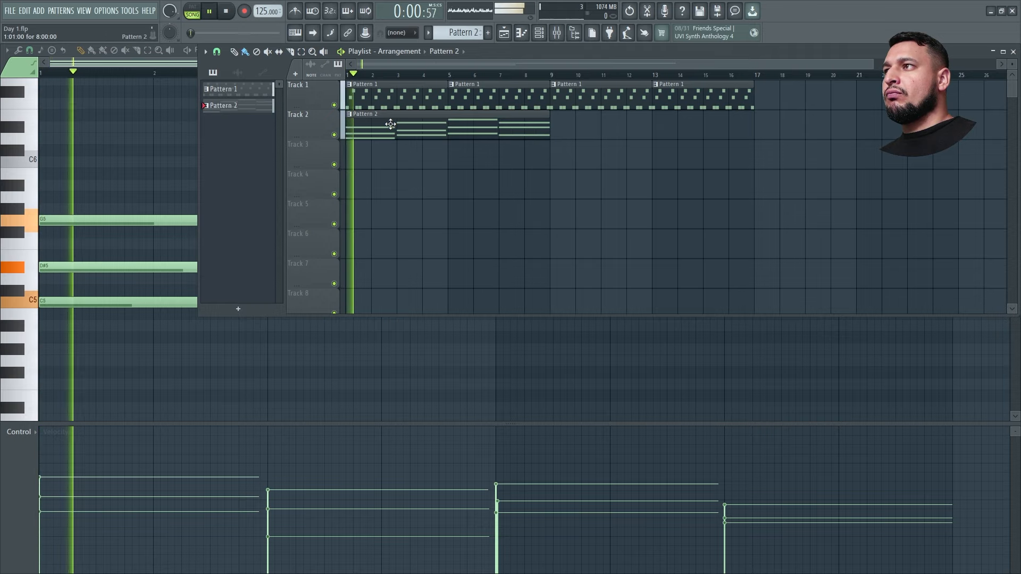
Step: Repeat the Pattern 2 clip on Track 2 of the playlist so it fills the arrangement up to bar 17
{"action": "left_click_drag", "start_coordinate": [535, 135], "coordinate": [740, 127]}
{"action": "right_click", "coordinate": [150, 191]}
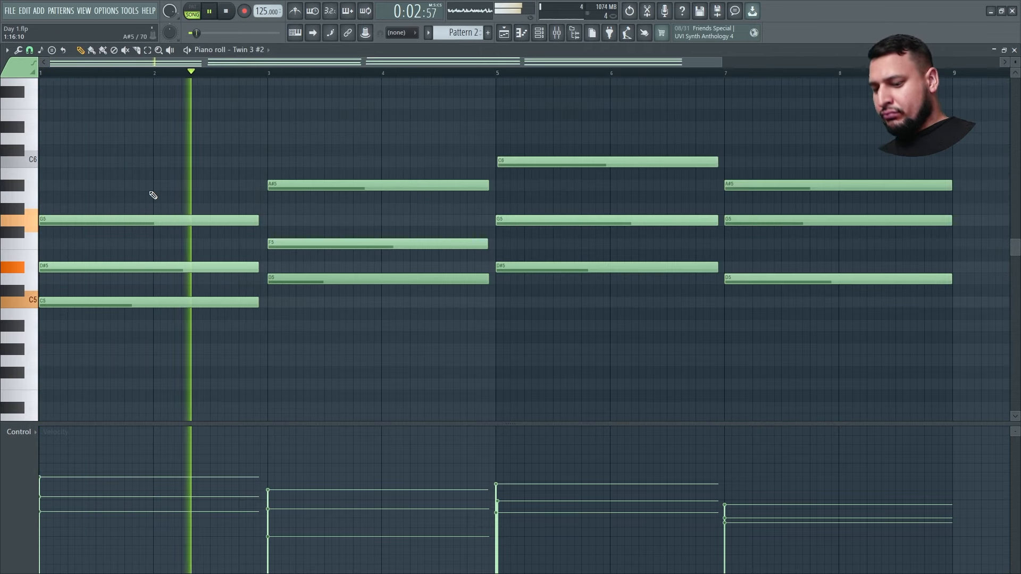
{"action": "key", "text": "Return"}
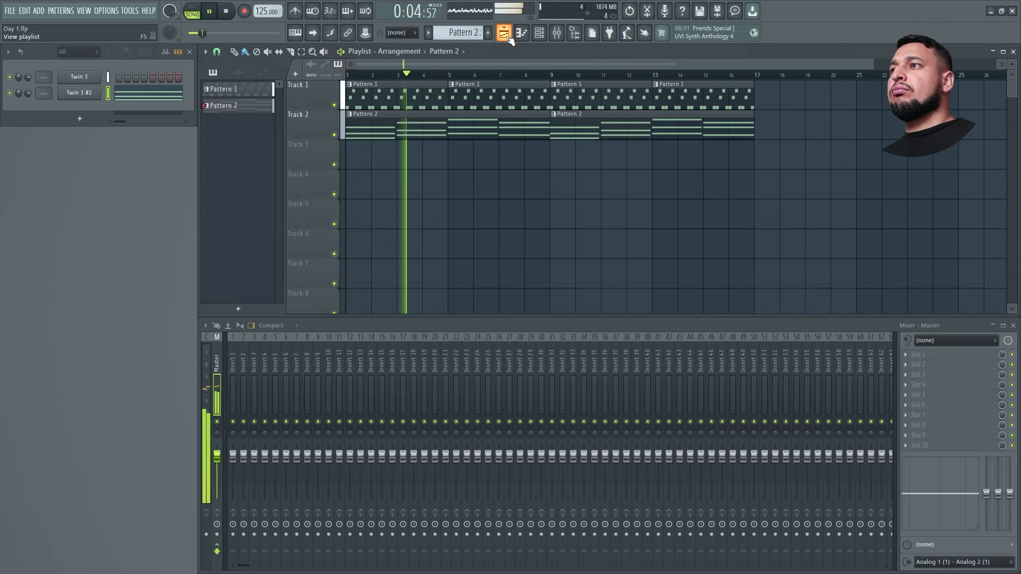
{"action": "left_click", "coordinate": [505, 34]}
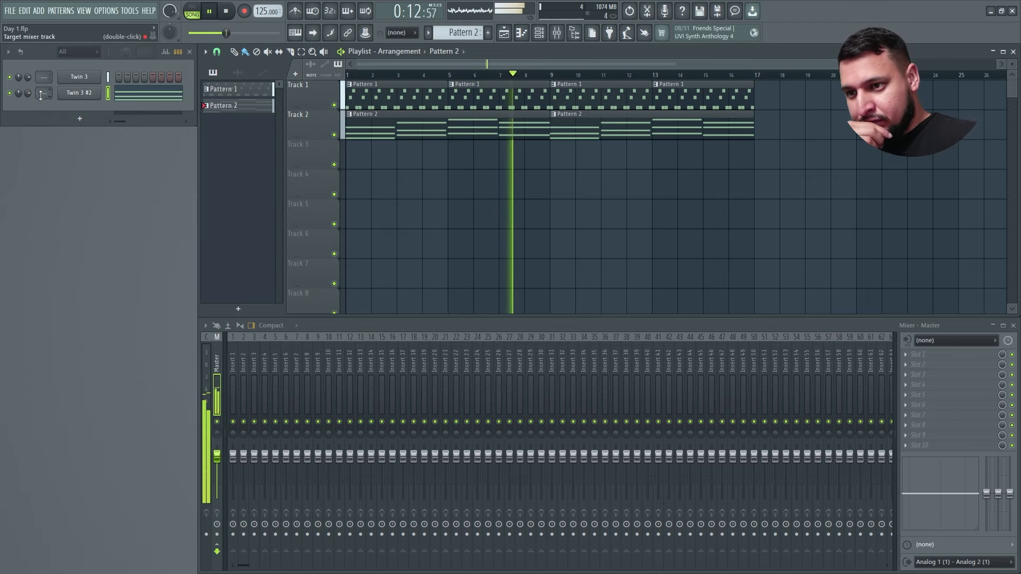
Step: Search the generators for "twin", add a third Twin 3 synth to the channel rack, and stop playback
{"action": "left_click", "coordinate": [80, 116]}
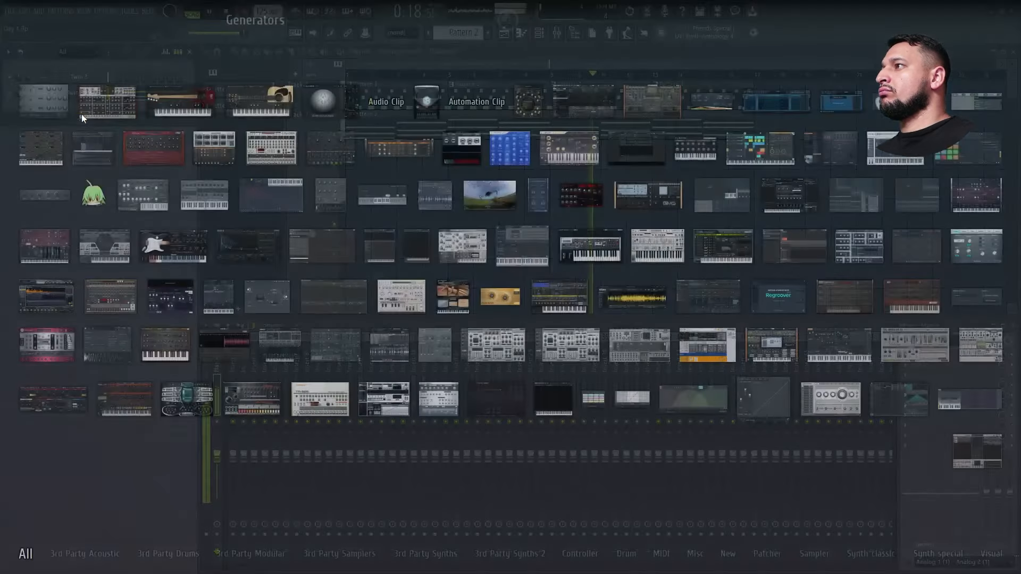
{"action": "type", "text": "twin"}
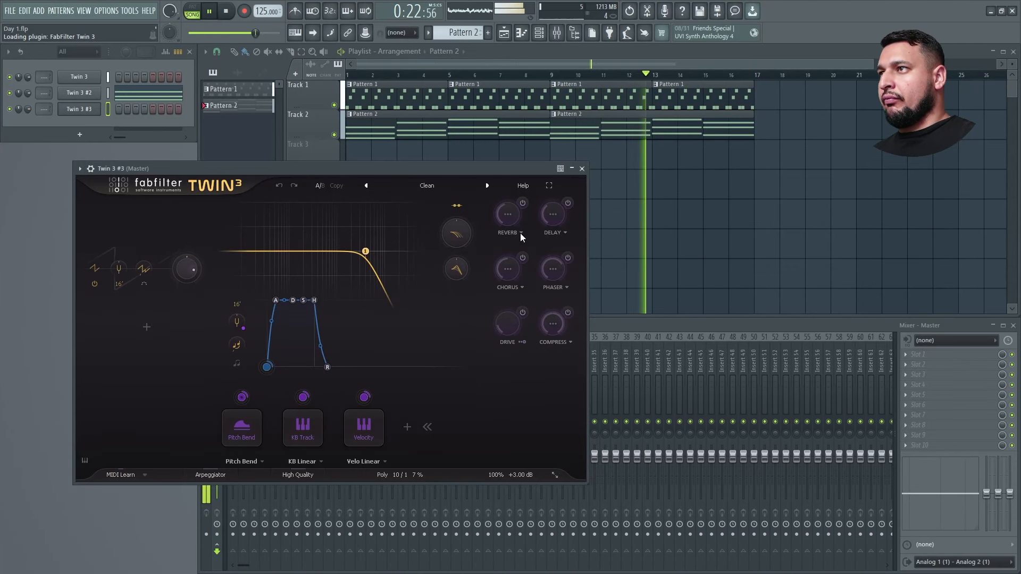
{"action": "mouse_move", "coordinate": [549, 205]}
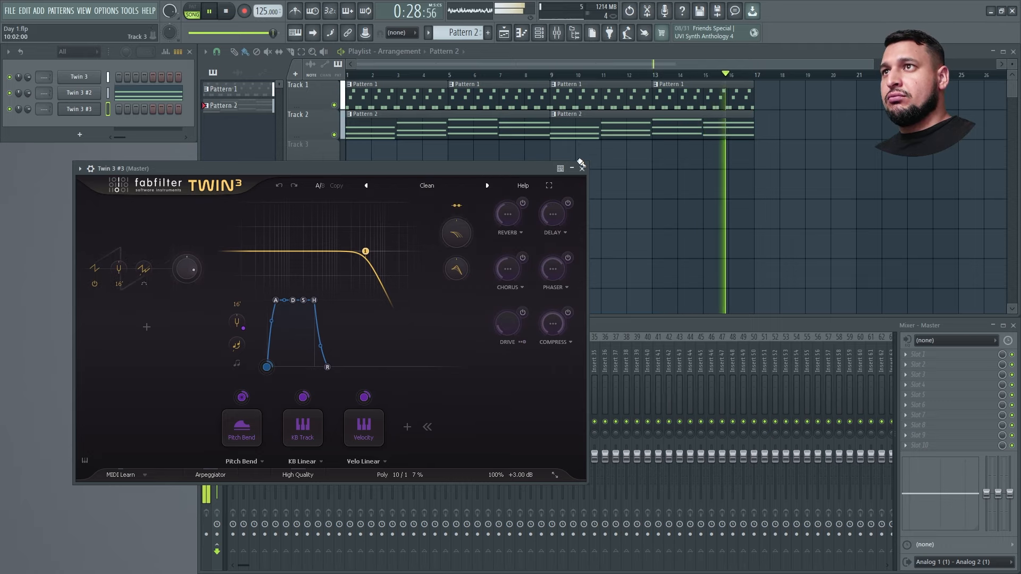
{"action": "key", "text": "space"}
{"action": "left_click", "coordinate": [363, 75]}
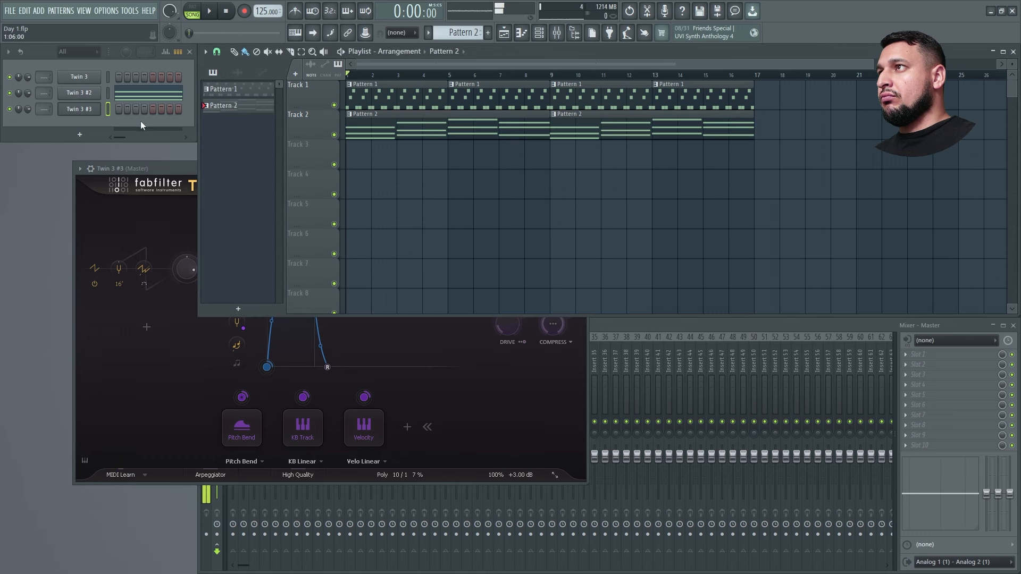
Step: Sweep the filter frequency offset of the second Twin 3 and reset it to 0 octaves
{"action": "left_click", "coordinate": [69, 97]}
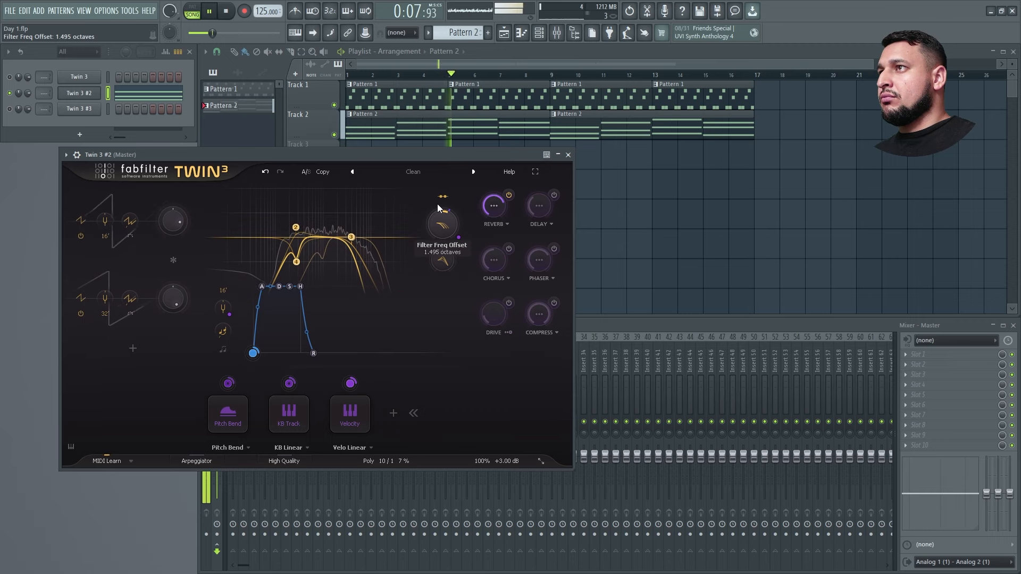
{"action": "left_click_drag", "start_coordinate": [437, 203], "coordinate": [442, 219]}
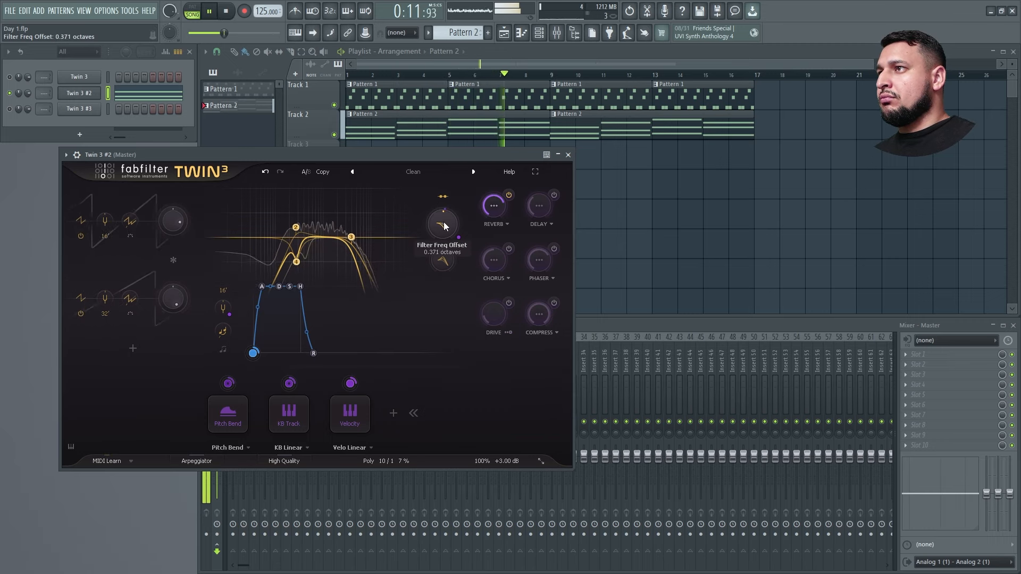
{"action": "double_click", "coordinate": [443, 222]}
Step: Add a new XLFO modulation source to the second Twin 3 and set its sync to 8
{"action": "left_click", "coordinate": [393, 413]}
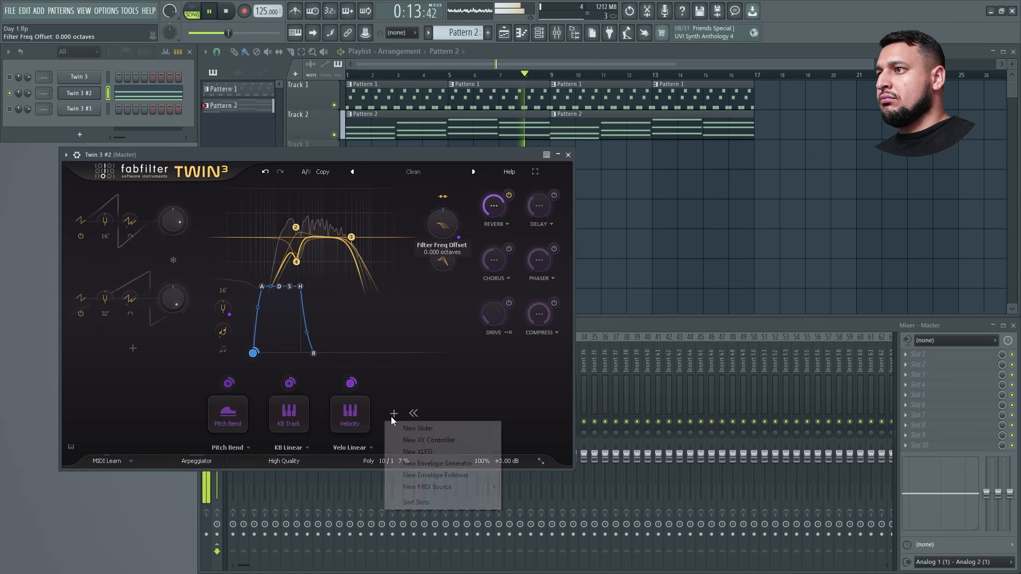
{"action": "left_click", "coordinate": [418, 452]}
{"action": "left_click", "coordinate": [182, 401]}
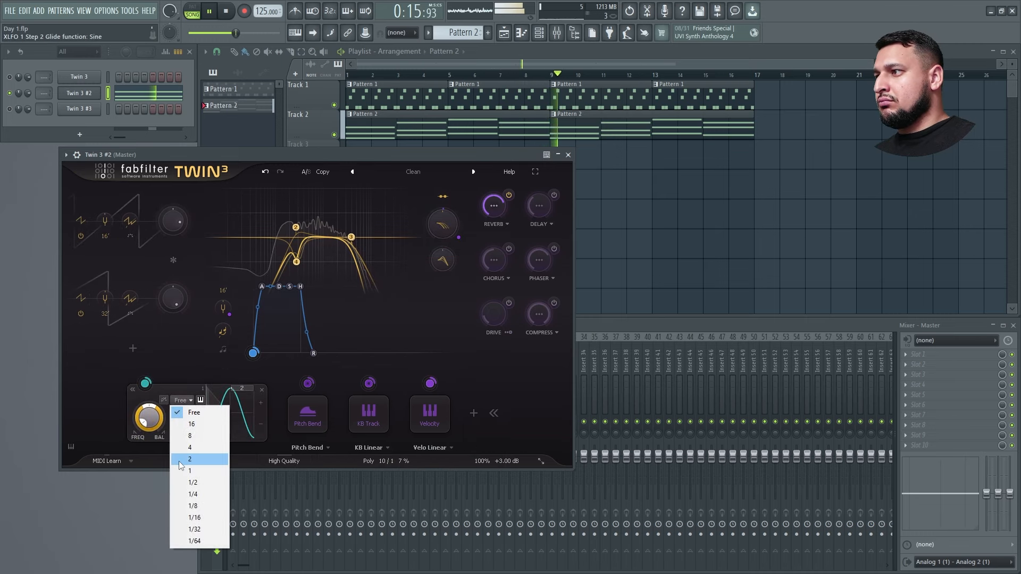
{"action": "left_click", "coordinate": [205, 437]}
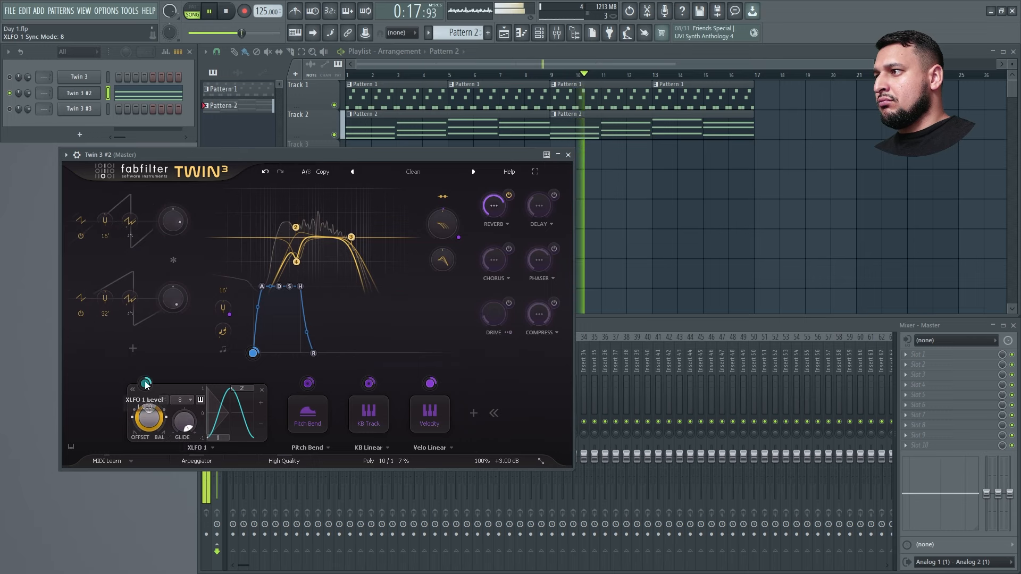
Step: Adjust the level of XLFO 1 and assign it to modulate the filter frequency offset
{"action": "left_click_drag", "start_coordinate": [454, 198], "coordinate": [142, 387]}
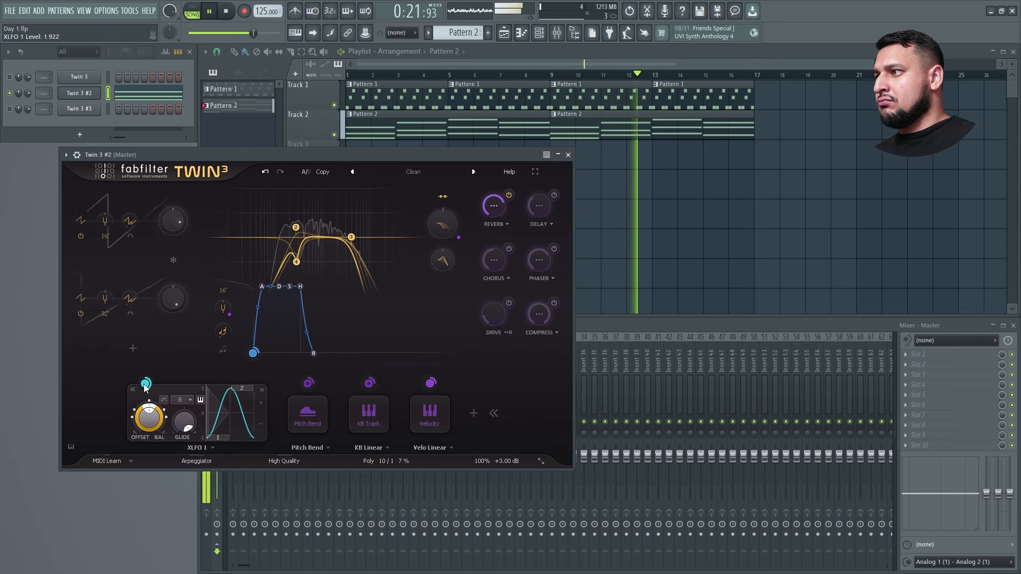
{"action": "left_click_drag", "start_coordinate": [146, 388], "coordinate": [137, 465]}
{"action": "left_click_drag", "start_coordinate": [147, 388], "coordinate": [449, 229]}
{"action": "key", "text": "space"}
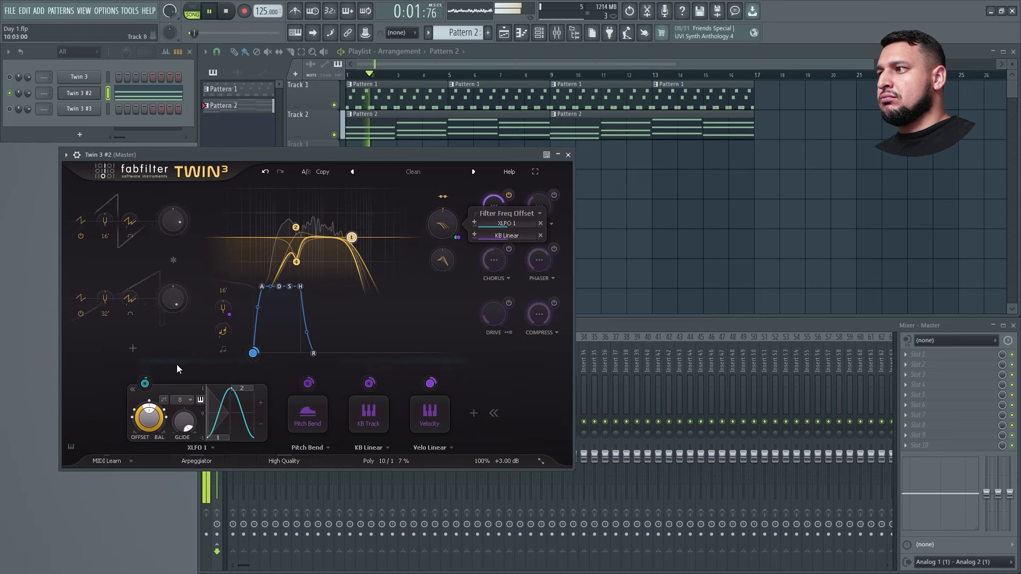
{"action": "left_click", "coordinate": [567, 155]}
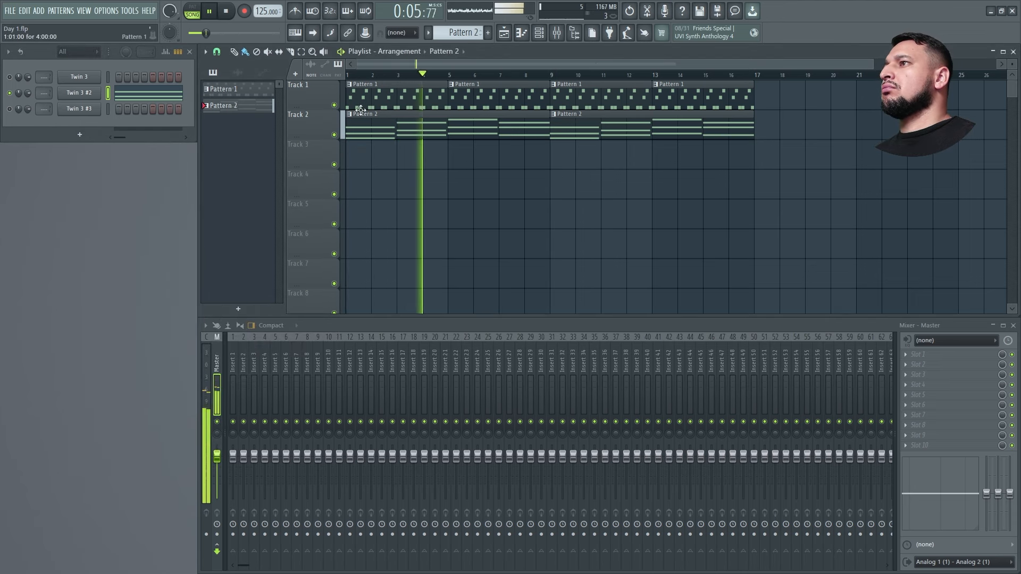
Step: Lower the channel volume of Twin 3 #2 to about 52%
{"action": "left_click", "coordinate": [92, 98]}
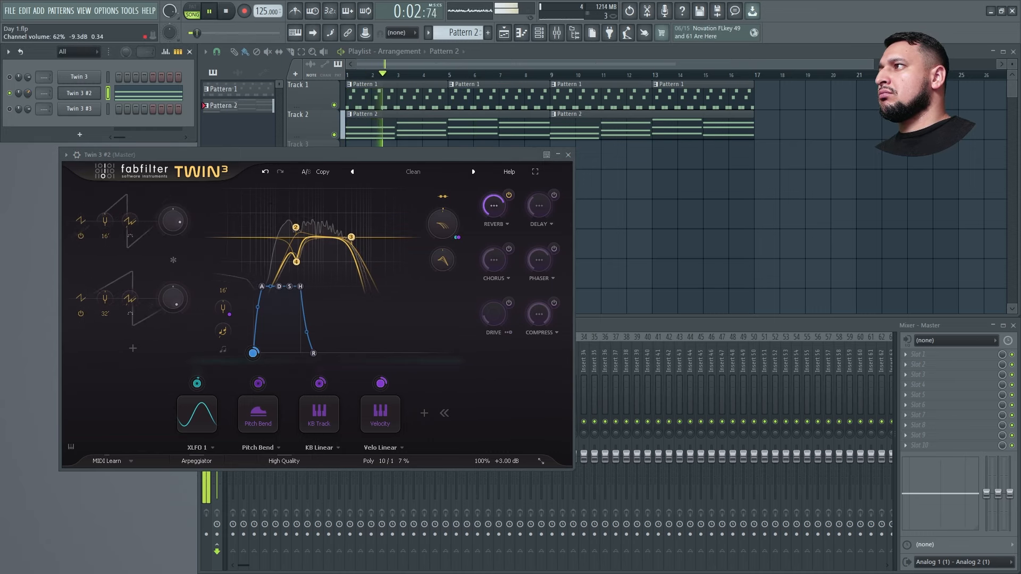
{"action": "right_click", "coordinate": [25, 95]}
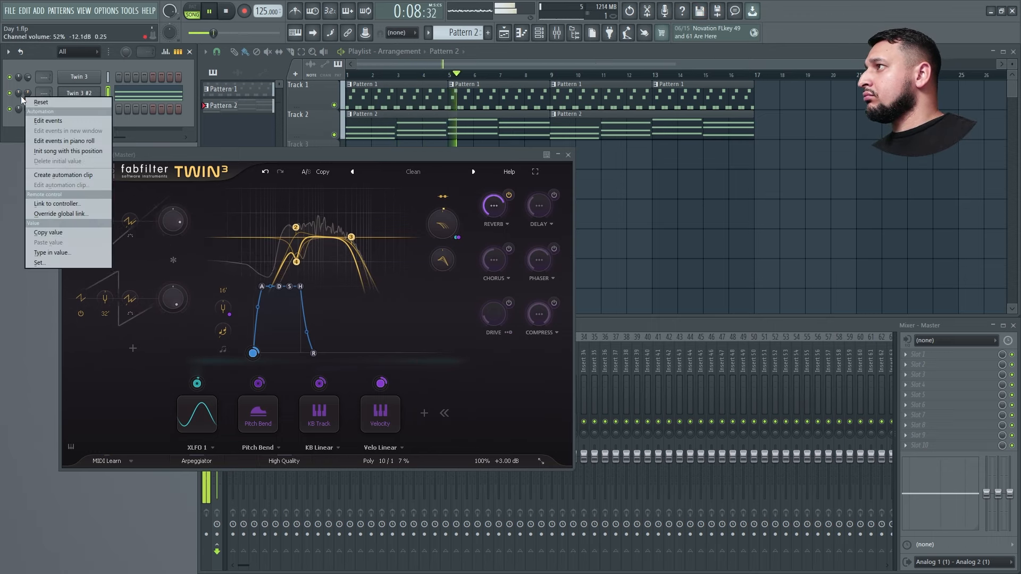
{"action": "right_click", "coordinate": [19, 95]}
{"action": "left_click", "coordinate": [26, 99]}
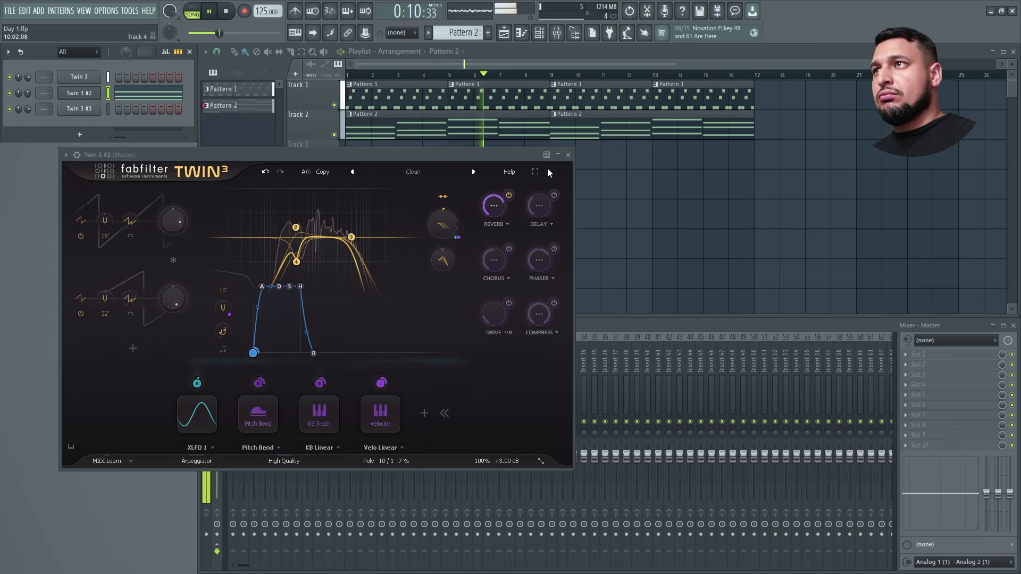
{"action": "left_click", "coordinate": [568, 155]}
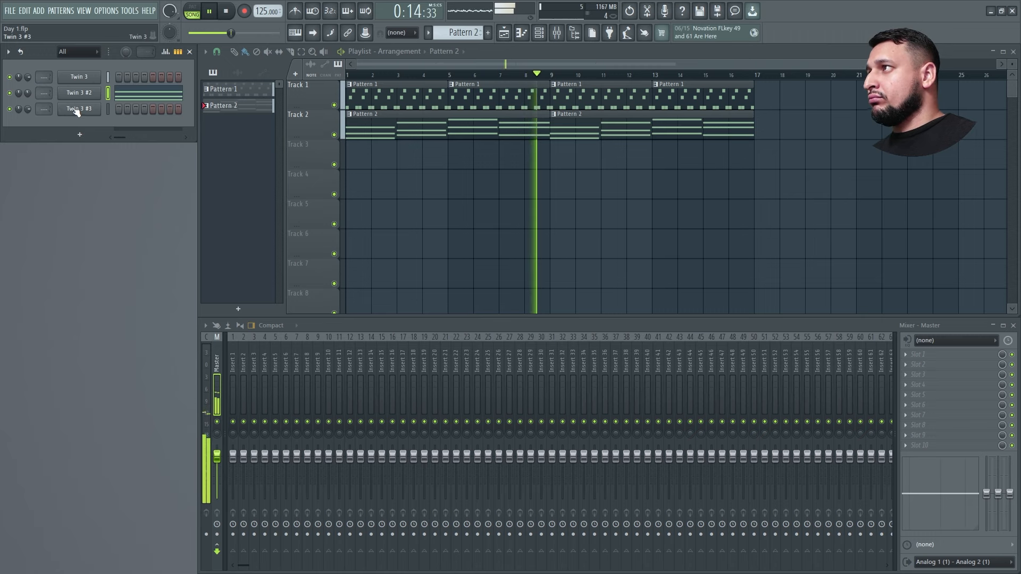
{"action": "right_click", "coordinate": [96, 107]}
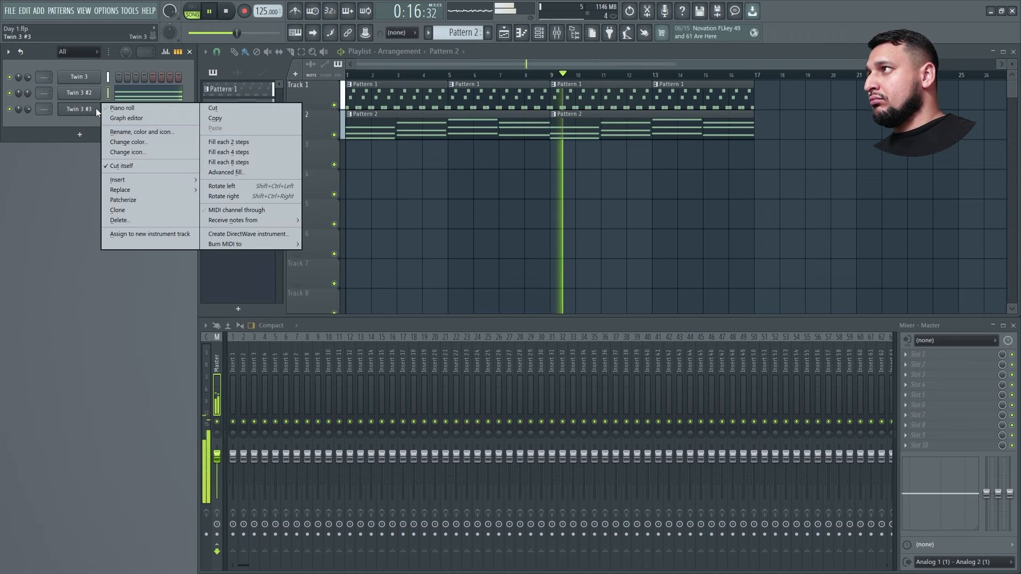
{"action": "left_click", "coordinate": [92, 129]}
{"action": "left_click", "coordinate": [92, 131]}
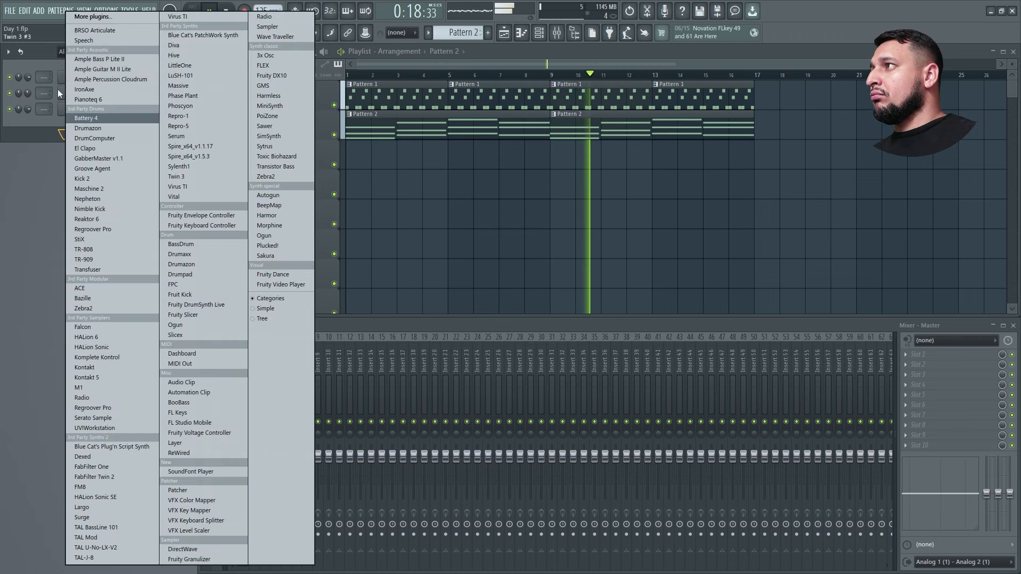
{"action": "left_click", "coordinate": [63, 95]}
Step: Set the XLFO 1 level on the second Twin 3 to about 0.59
{"action": "left_click", "coordinate": [73, 99]}
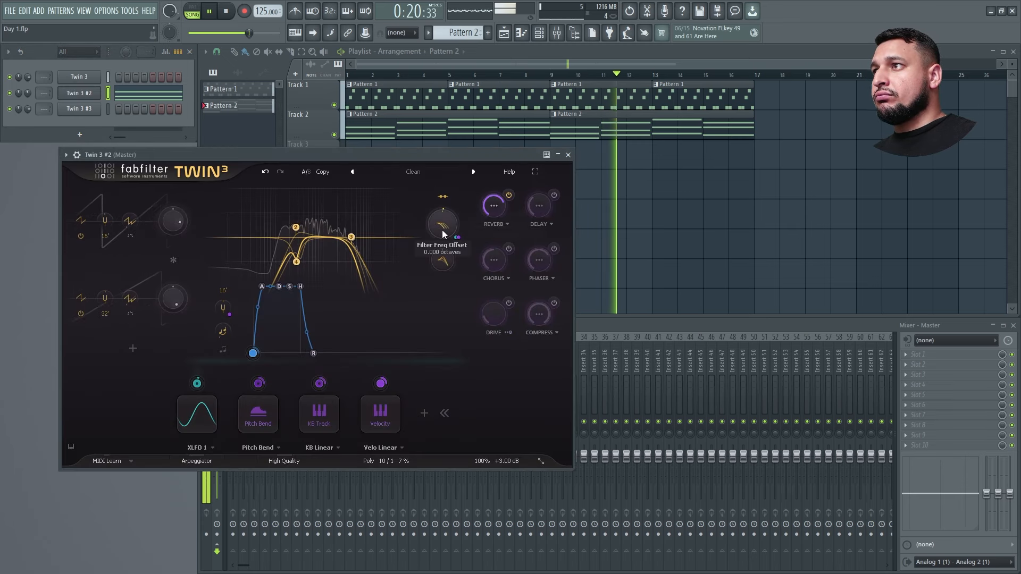
{"action": "left_click", "coordinate": [196, 383]}
{"action": "left_click_drag", "start_coordinate": [203, 381], "coordinate": [192, 356]}
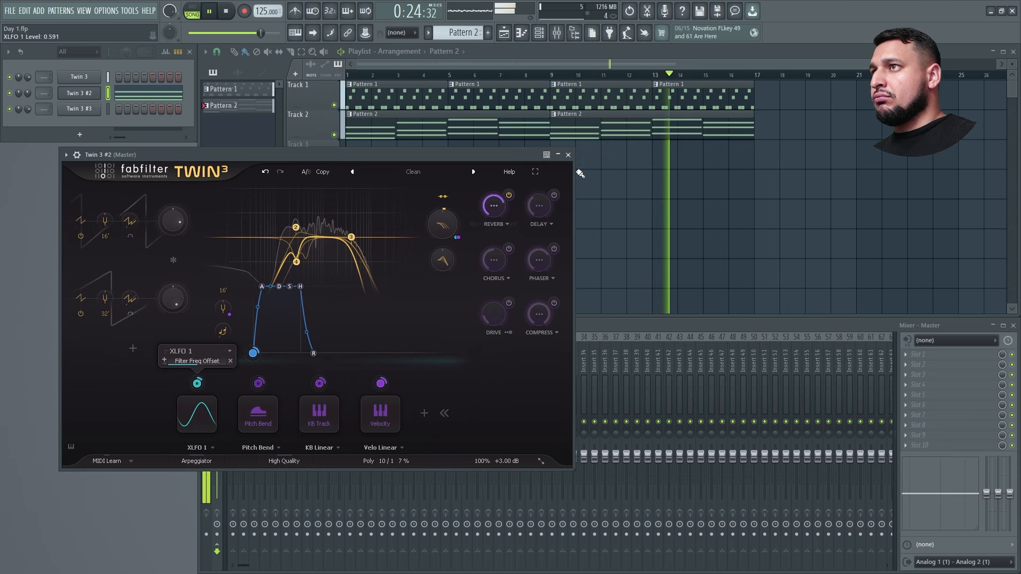
{"action": "left_click", "coordinate": [568, 155]}
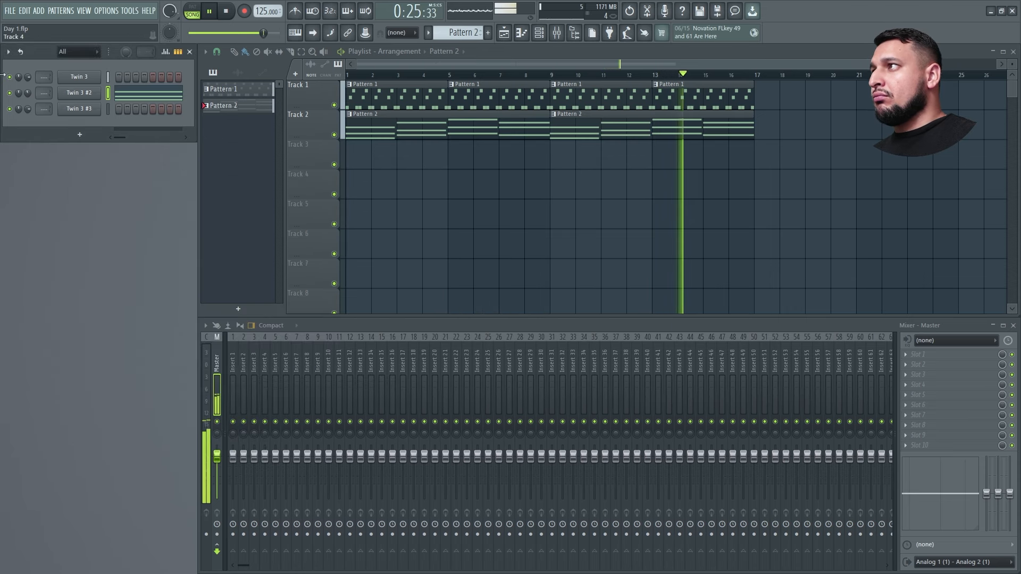
{"action": "left_click", "coordinate": [73, 93]}
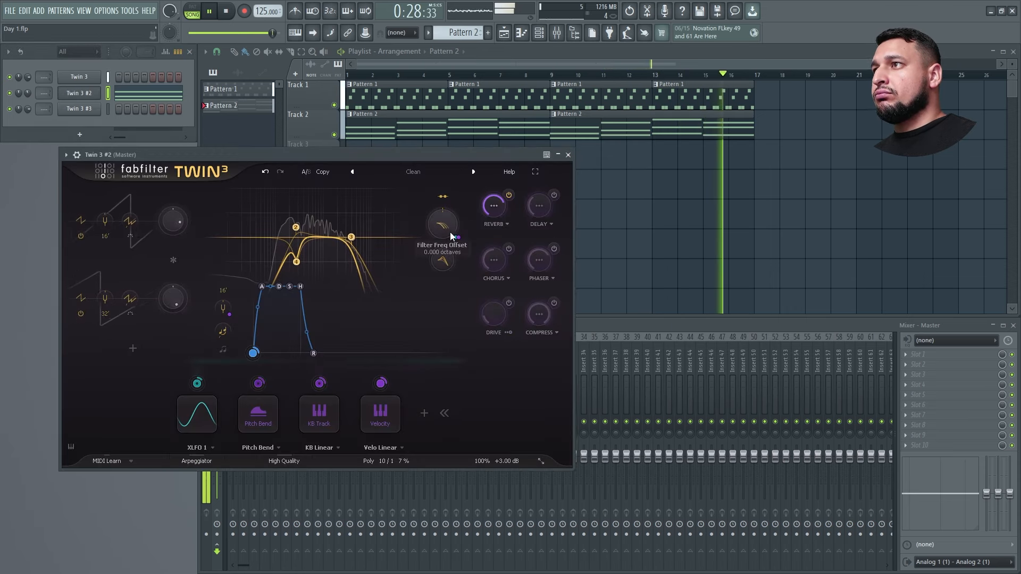
Step: Open Twin 3 #3, set oscillator 1 to a Square wave and add a second oscillator with a pulse width of about 0.57
{"action": "left_click", "coordinate": [568, 154]}
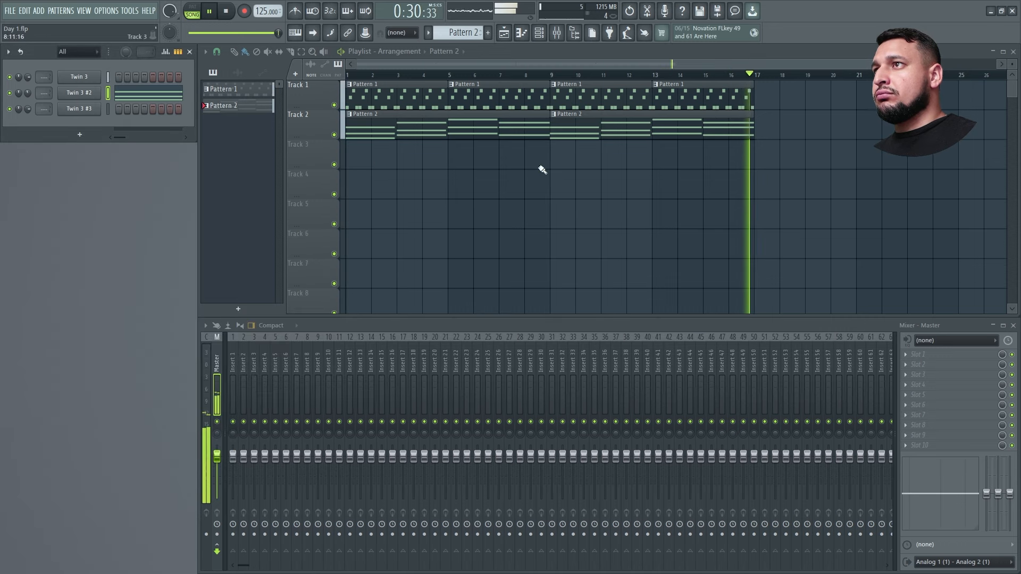
{"action": "left_click", "coordinate": [87, 109]}
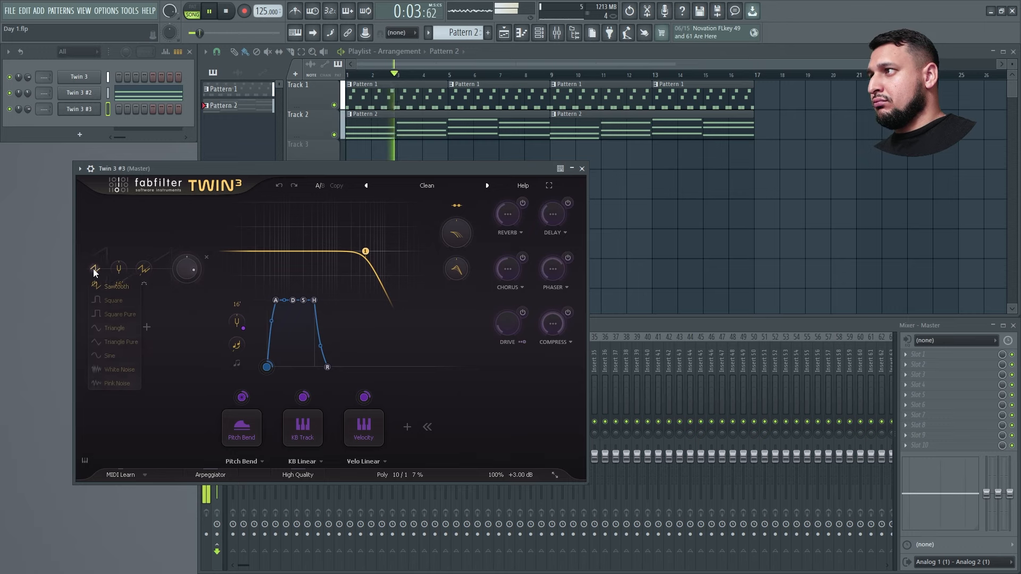
{"action": "left_click", "coordinate": [113, 301]}
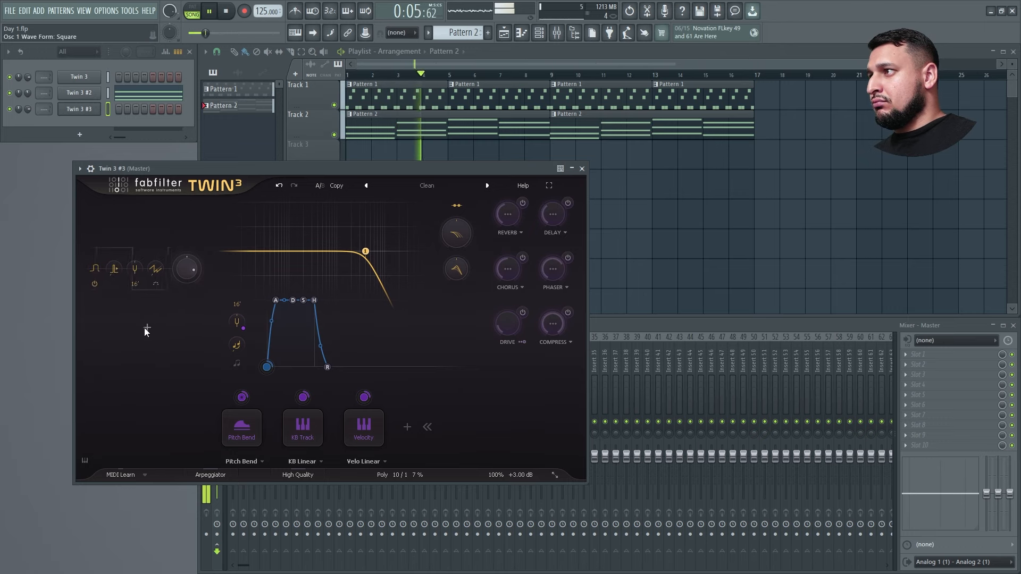
{"action": "left_click", "coordinate": [145, 328]}
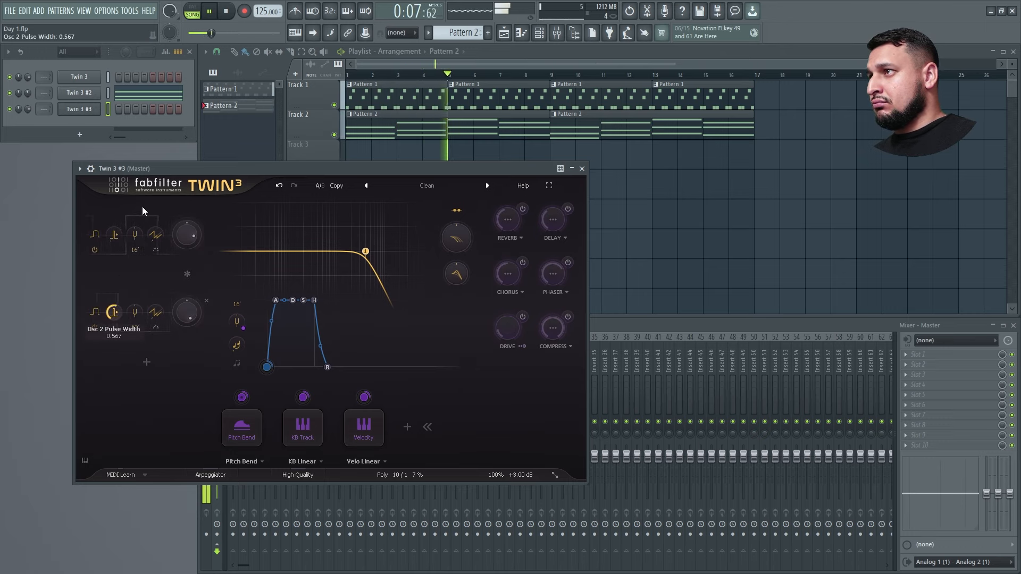
Step: Lower the filter cutoff of Twin 3 #3 to about 201 Hz and mute the other two Twin 3 channels
{"action": "left_click_drag", "start_coordinate": [365, 251], "coordinate": [307, 259]}
{"action": "key", "text": "space"}
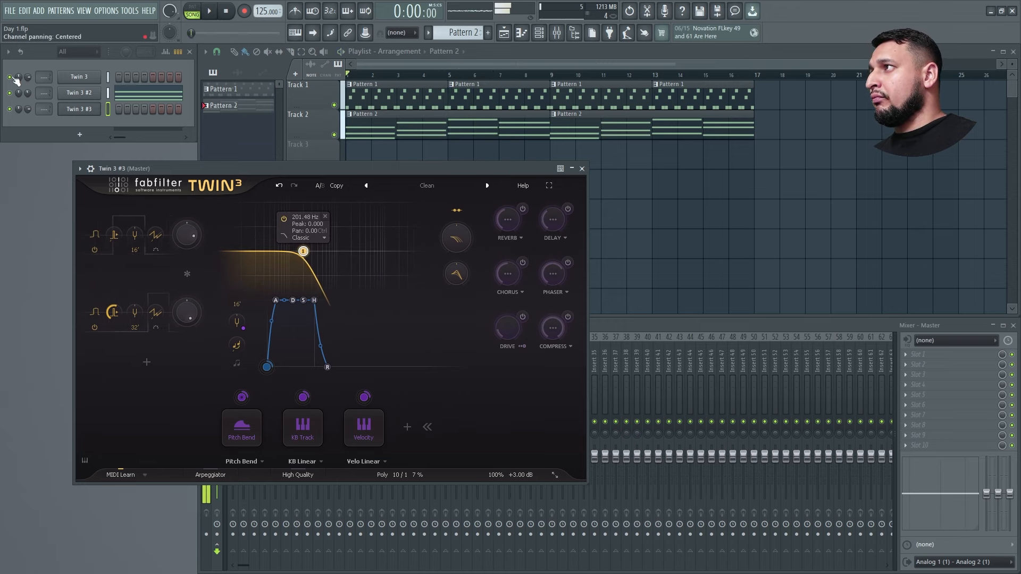
{"action": "key", "text": "space"}
Step: Open the piano roll for Twin 3 #3 and enter long C5, D5, D#5 and D5 notes at bars 1, 3, 5 and 7
{"action": "right_click", "coordinate": [96, 109]}
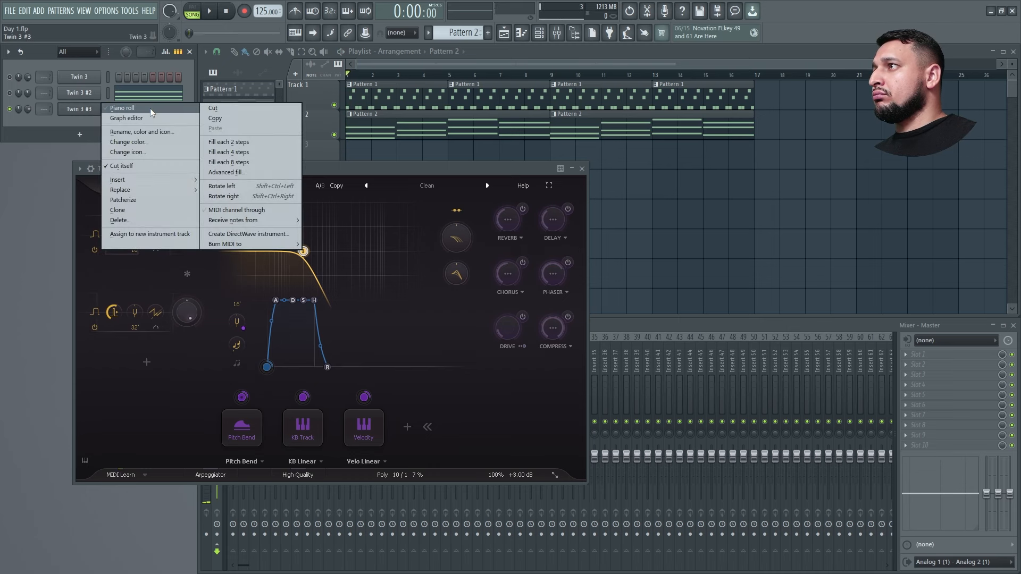
{"action": "left_click", "coordinate": [149, 107]}
{"action": "left_click_drag", "start_coordinate": [392, 198], "coordinate": [166, 161]}
{"action": "left_click_drag", "start_coordinate": [479, 167], "coordinate": [420, 150]}
{"action": "key", "text": "space"}
{"action": "left_click_drag", "start_coordinate": [610, 179], "coordinate": [603, 148]}
{"action": "left_click_drag", "start_coordinate": [790, 168], "coordinate": [781, 152]}
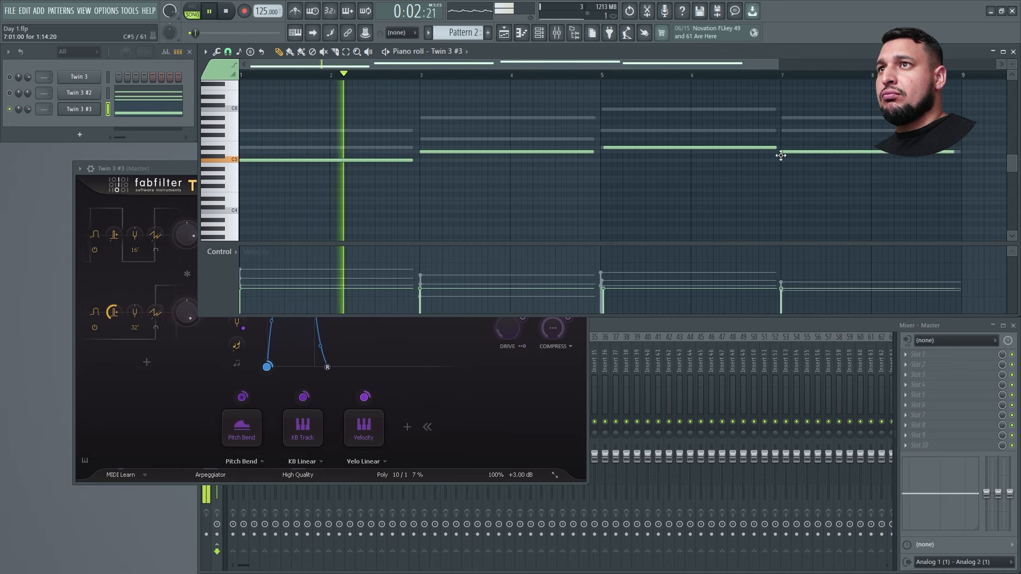
{"action": "key", "text": "space"}
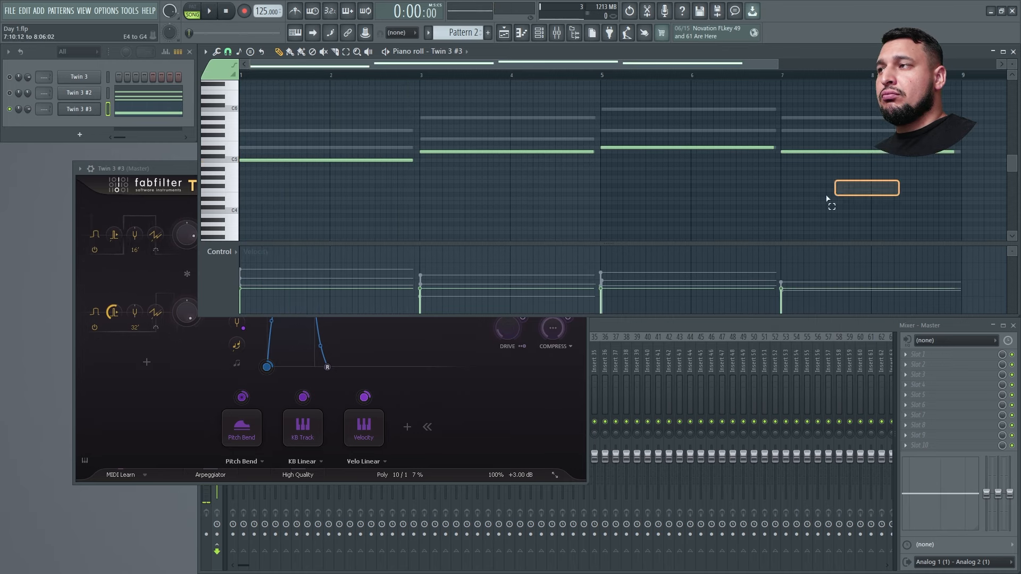
Step: Set the master octave of Twin 3 #3 to 32' and close the plugin window
{"action": "key", "text": "ctrl+a"}
{"action": "left_click", "coordinate": [131, 168]}
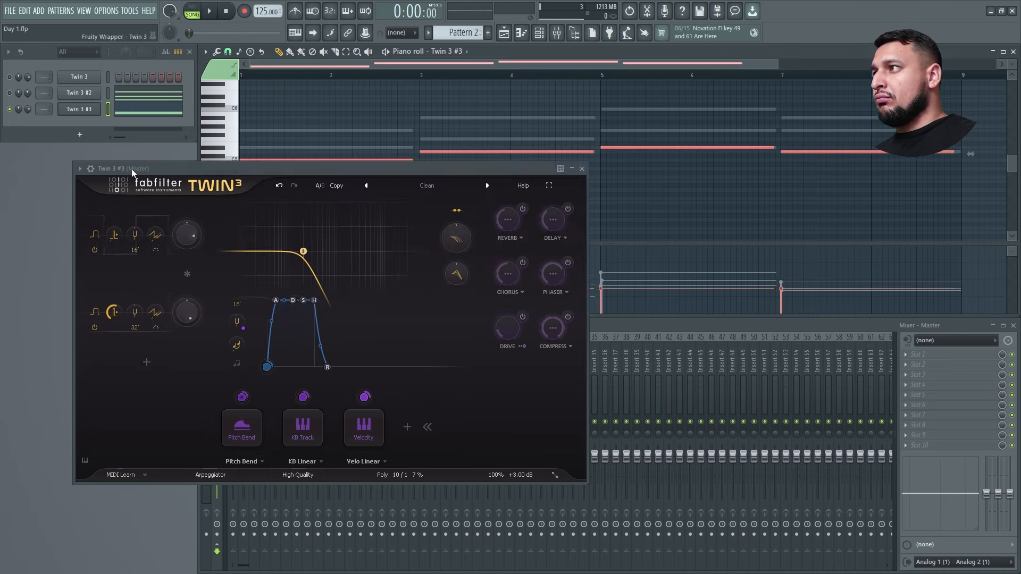
{"action": "left_click", "coordinate": [234, 303]}
{"action": "left_click", "coordinate": [255, 353]}
{"action": "key", "text": "space"}
{"action": "left_click", "coordinate": [237, 303]}
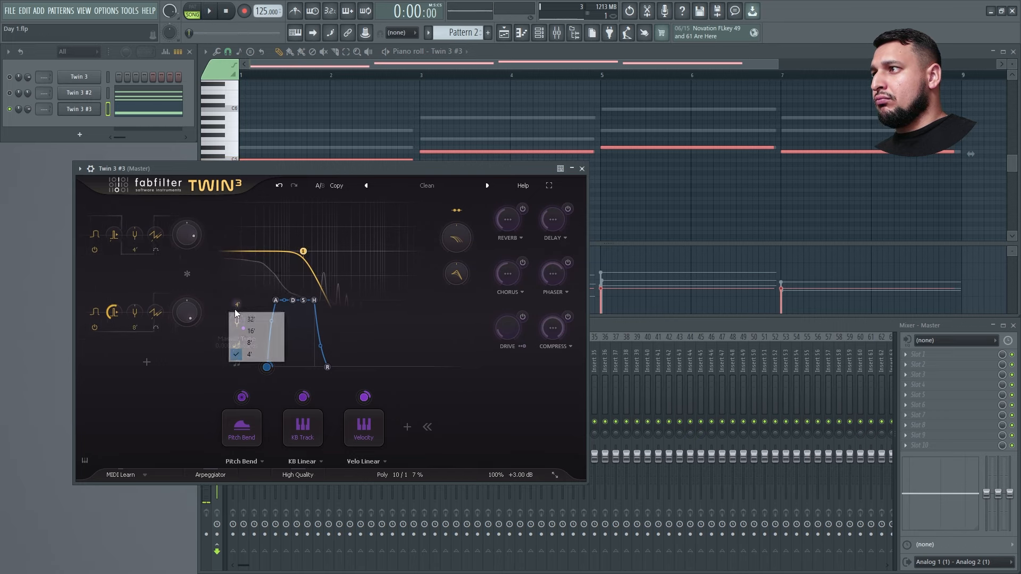
{"action": "left_click", "coordinate": [251, 318]}
{"action": "left_click", "coordinate": [583, 169]}
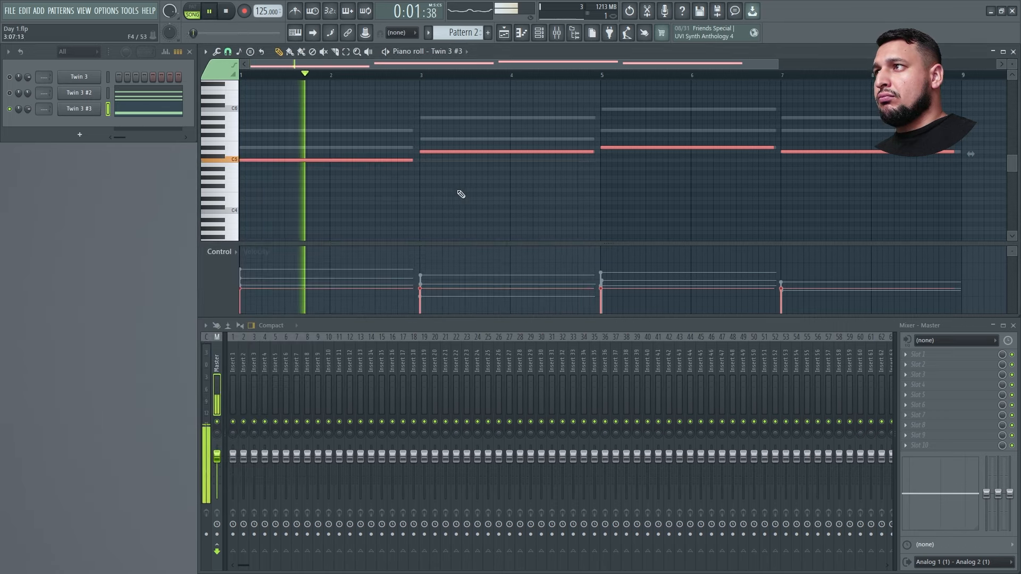
Step: Break up the first C5 note with short D#5 and D5 notes before bar 2 and set the snap to 1/4 beat
{"action": "left_click_drag", "start_coordinate": [583, 194], "coordinate": [136, 98]}
{"action": "key", "text": "Return"}
{"action": "key", "text": "space"}
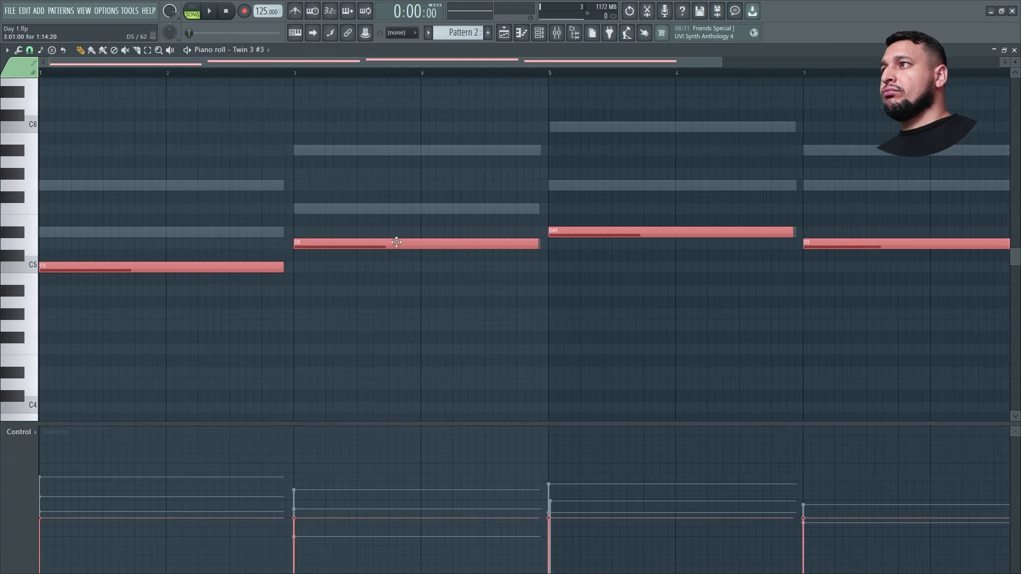
{"action": "left_click", "coordinate": [29, 50]}
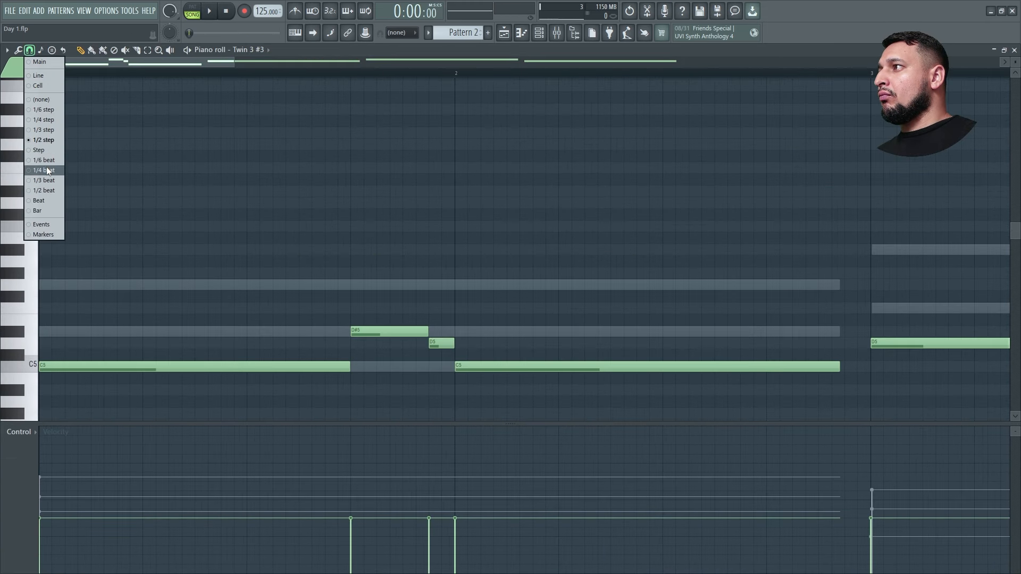
{"action": "left_click", "coordinate": [46, 170]}
{"action": "key", "text": "space"}
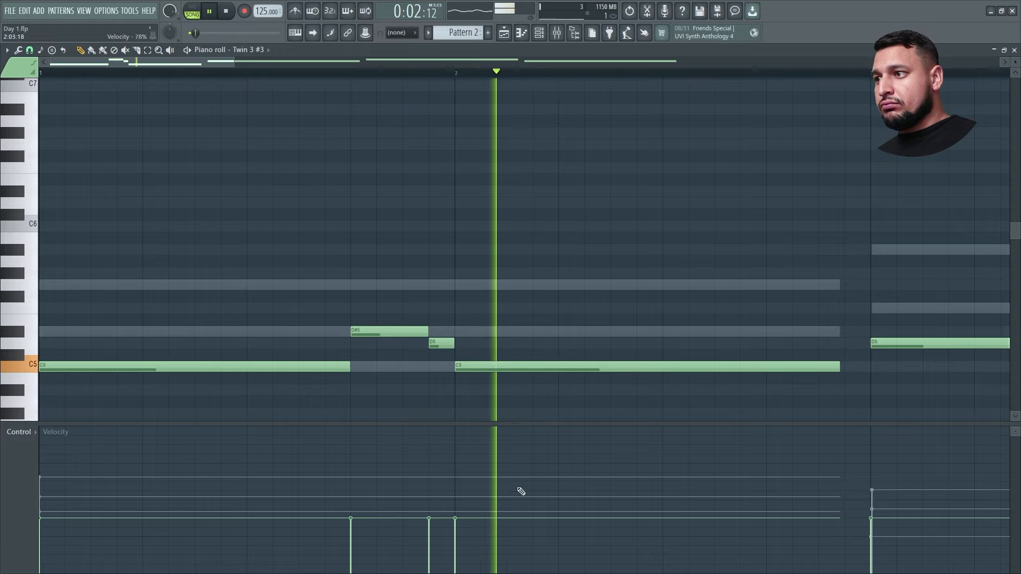
Step: Shorten the C5 note in bar 2 to about half a bar and add a D#5 note after it
{"action": "scroll", "coordinate": [352, 455], "scroll_direction": "down", "scroll_amount": 3}
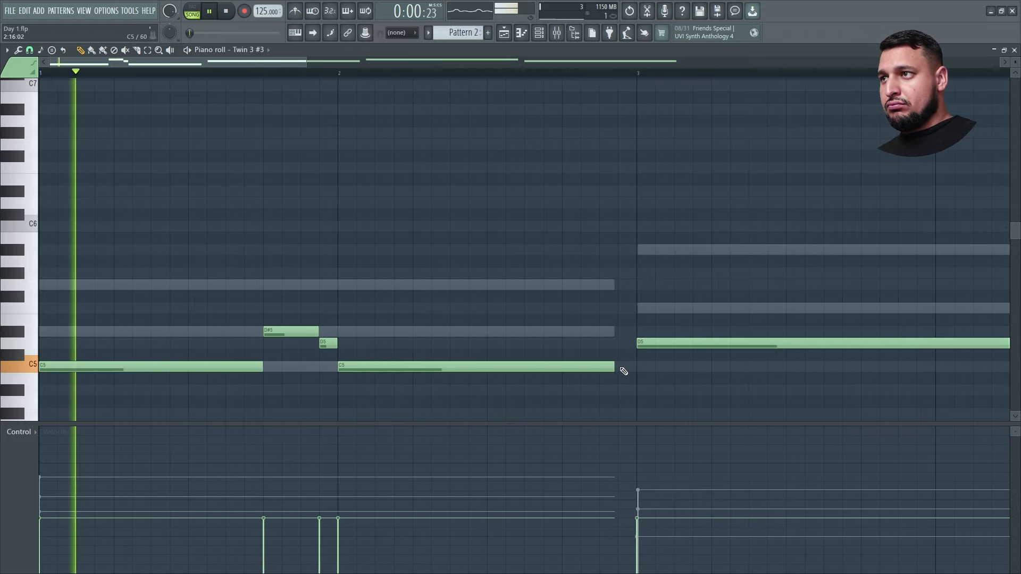
{"action": "left_click_drag", "start_coordinate": [621, 370], "coordinate": [483, 366]}
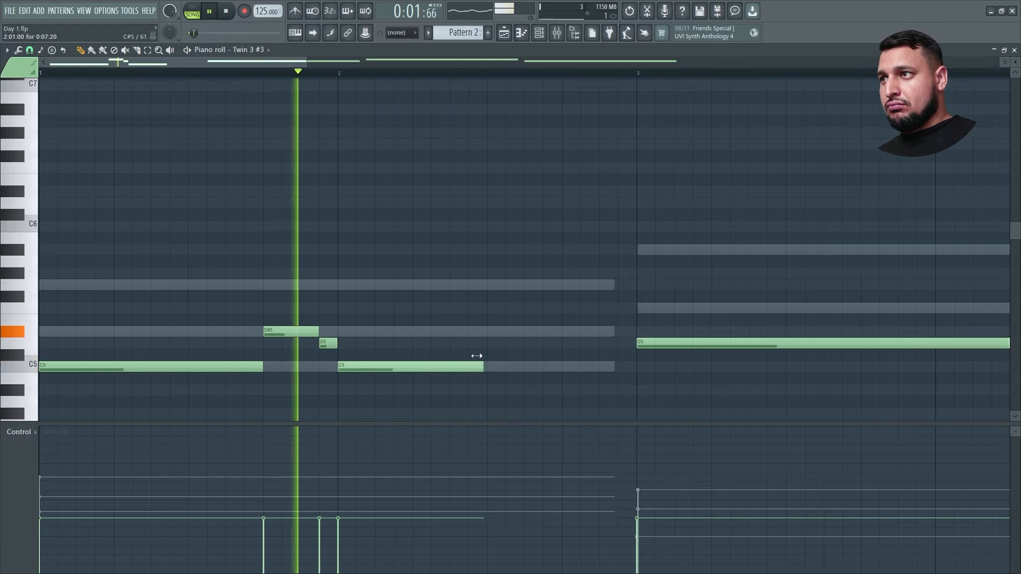
{"action": "left_click", "coordinate": [489, 344]}
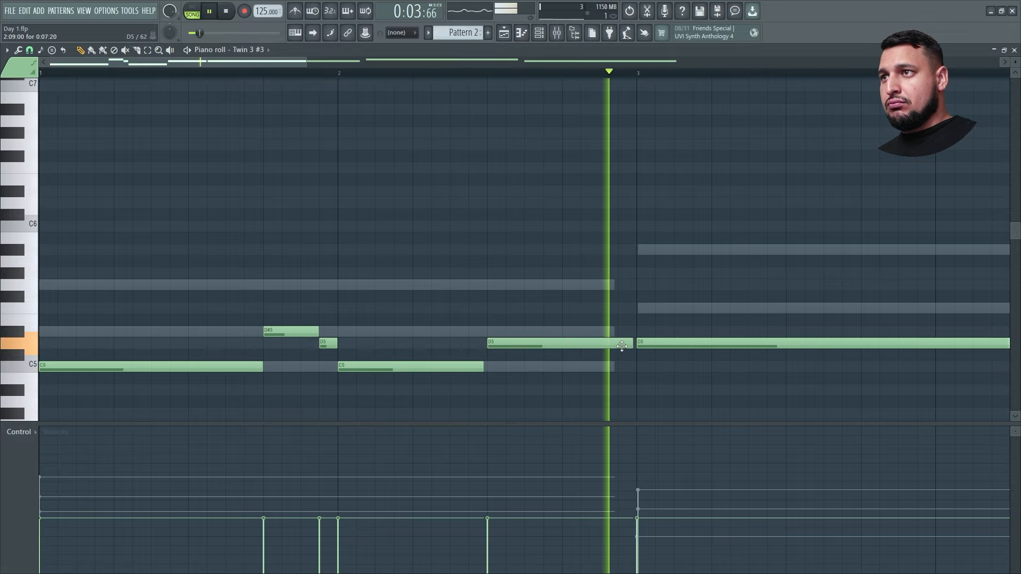
{"action": "mouse_move", "coordinate": [629, 344]}
{"action": "left_mouse_down"}
{"action": "mouse_move", "coordinate": [631, 333]}
{"action": "mouse_move", "coordinate": [618, 329]}
{"action": "left_mouse_up"}
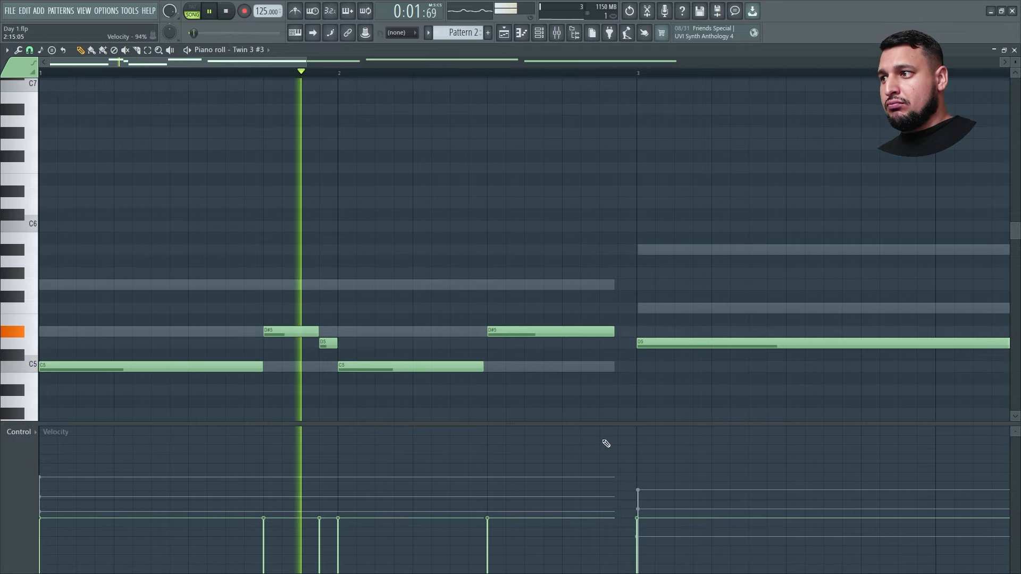
Step: Select all notes of the Twin 3 #3 part and raise their velocities
{"action": "right_click", "coordinate": [581, 378], "text": "ctrl"}
{"action": "left_click_drag", "start_coordinate": [930, 332], "coordinate": [35, 70]}
{"action": "key", "text": "space"}
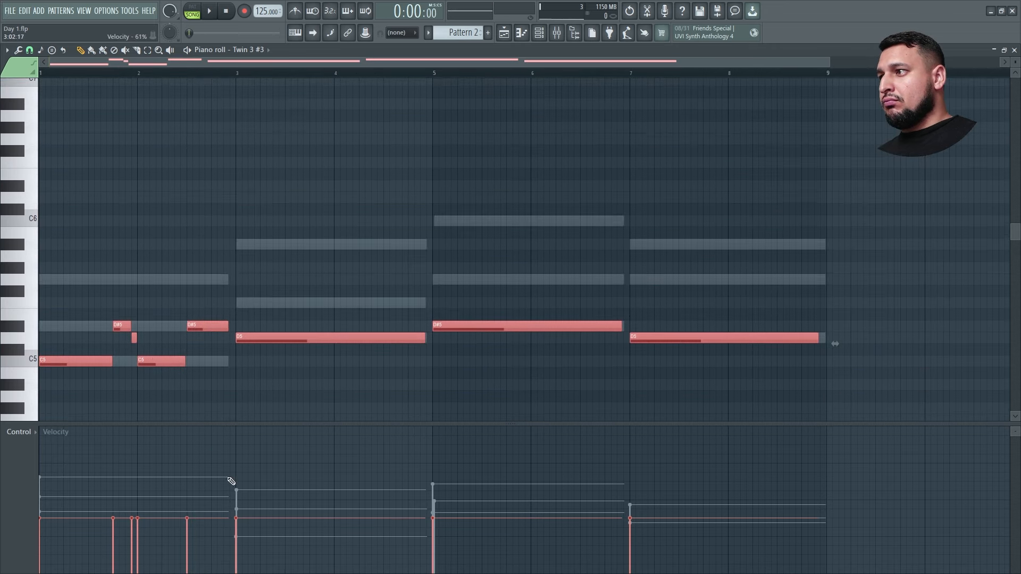
{"action": "mouse_move", "coordinate": [129, 438]}
{"action": "left_mouse_down"}
{"action": "mouse_move", "coordinate": [282, 458]}
{"action": "mouse_move", "coordinate": [580, 468]}
{"action": "left_mouse_up"}
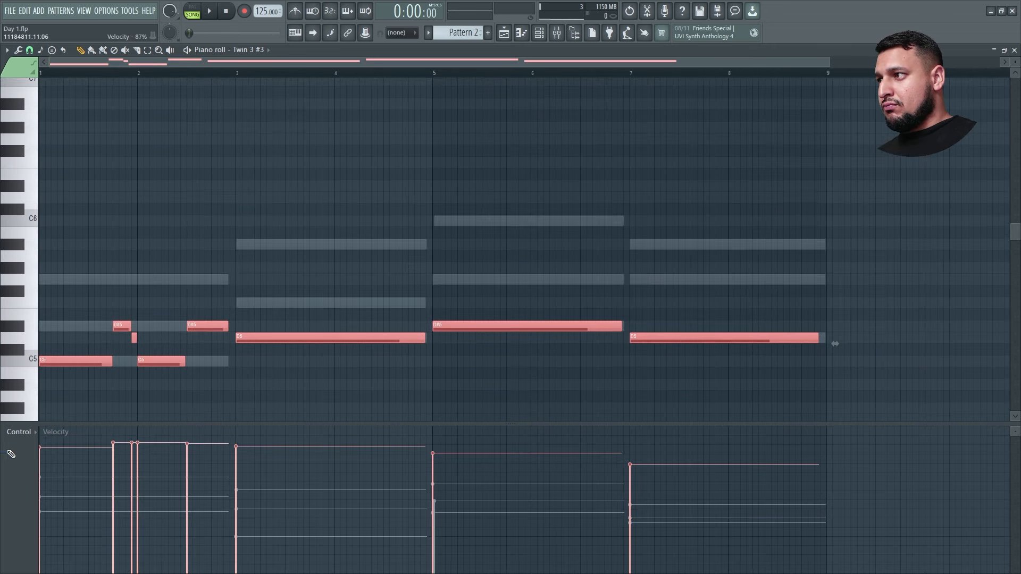
{"action": "key", "text": "space"}
Step: Restore the piano roll to its smaller size and replace the long D#5 in bars 5 and 6 with a D#5, G5 and F5 phrase
{"action": "right_click", "coordinate": [216, 203], "text": "ctrl"}
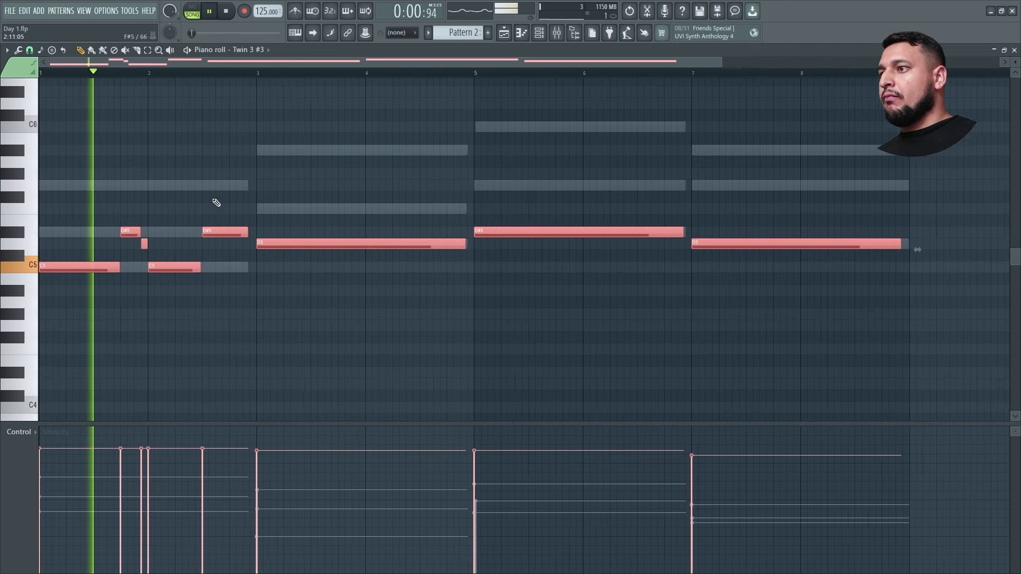
{"action": "key", "text": "Return"}
{"action": "scroll", "coordinate": [415, 207], "scroll_direction": "down", "scroll_amount": 2}
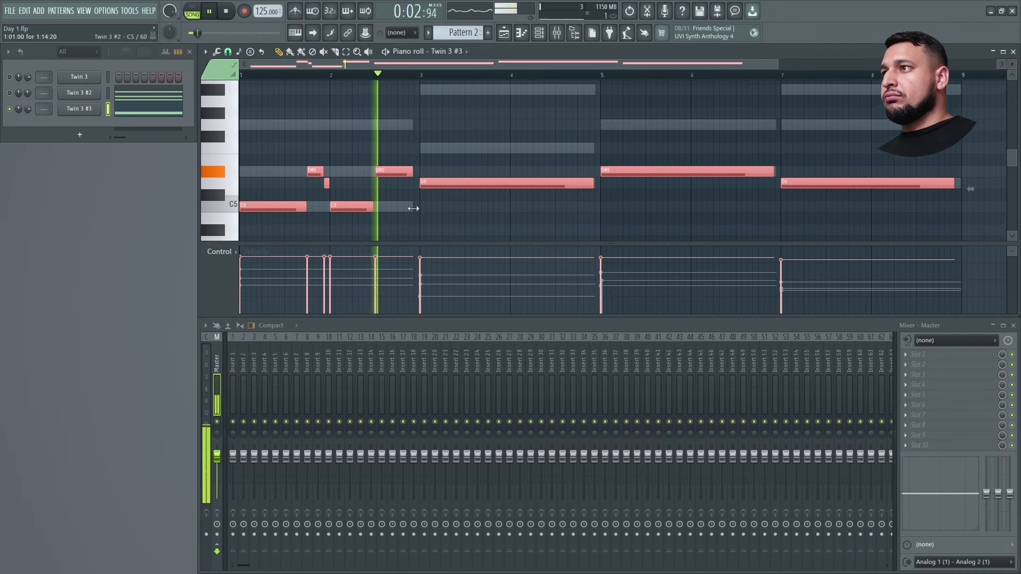
{"action": "left_click", "coordinate": [416, 212], "text": "ctrl"}
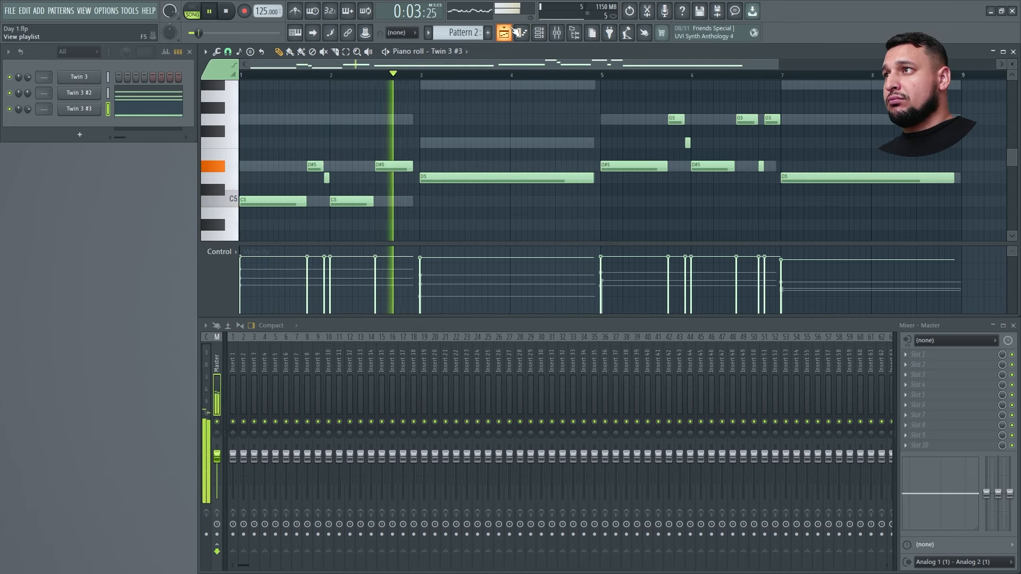
Step: Delete the D#5 note in bar 2 and extend the C5 and D5 notes to reach the following notes
{"action": "right_click", "coordinate": [394, 166]}
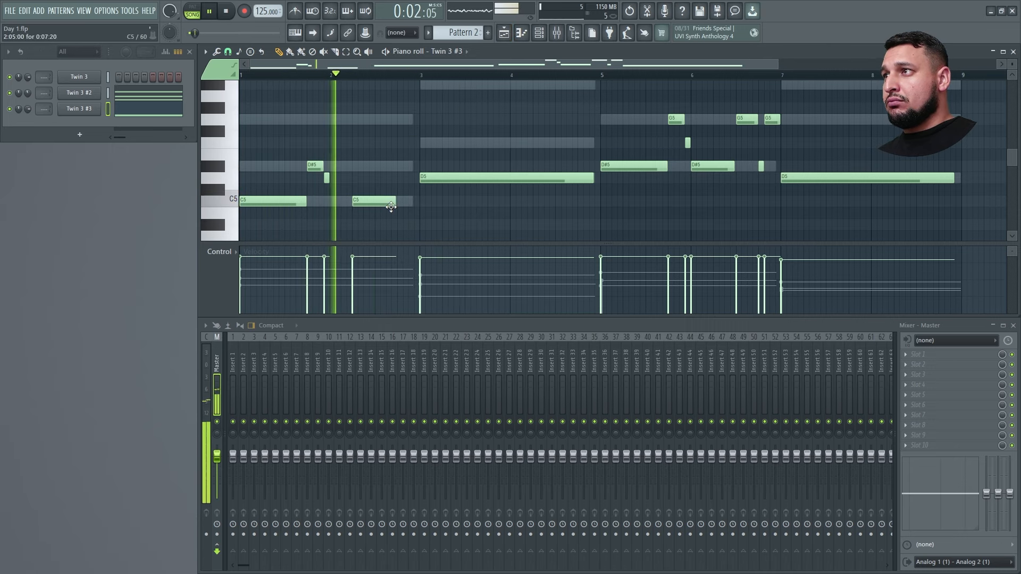
{"action": "left_click_drag", "start_coordinate": [372, 204], "coordinate": [419, 204]}
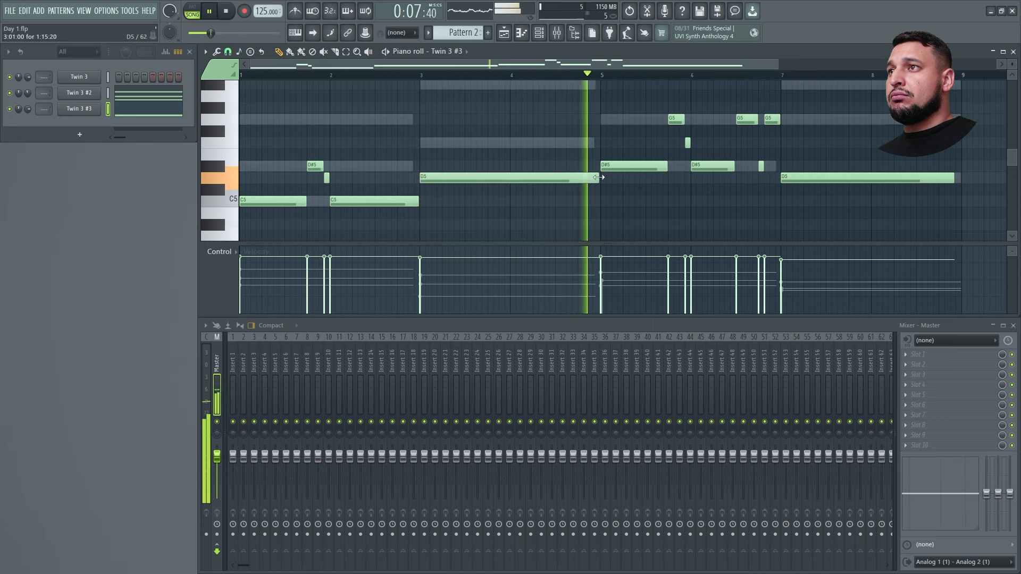
{"action": "left_click_drag", "start_coordinate": [590, 179], "coordinate": [600, 176]}
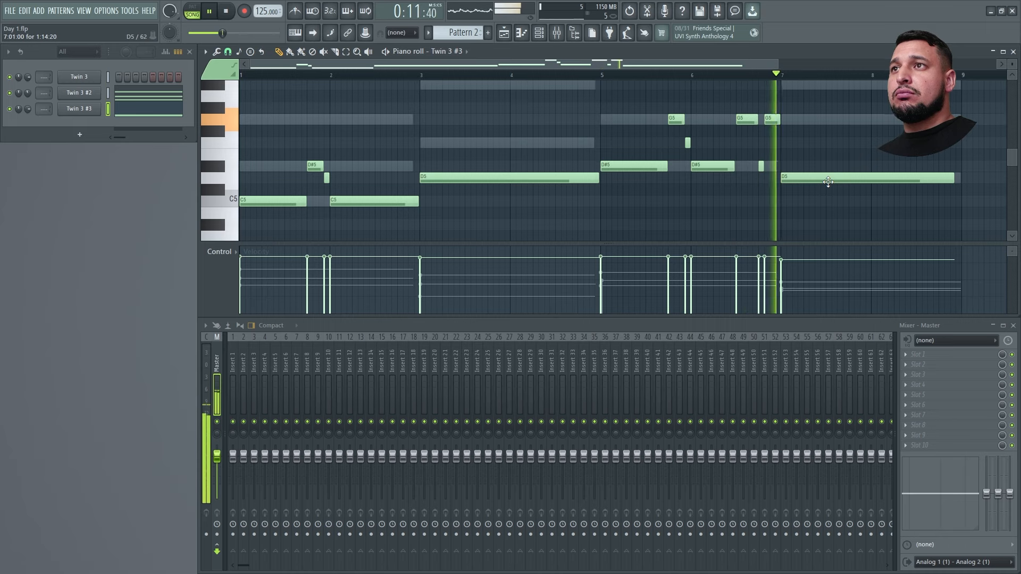
Step: Extend bar 6's D#5 note to the end of the bar and raise the short notes before bars 2 and 6 to G5 and C6
{"action": "key", "text": "space"}
{"action": "left_click", "coordinate": [739, 76]}
{"action": "key", "text": "space"}
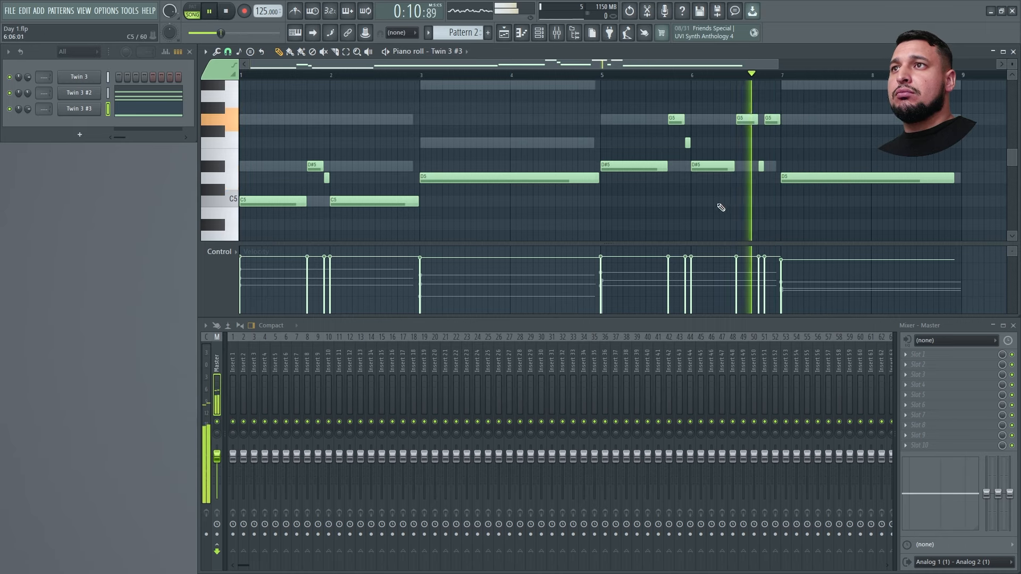
{"action": "right_click", "coordinate": [718, 211], "text": "ctrl"}
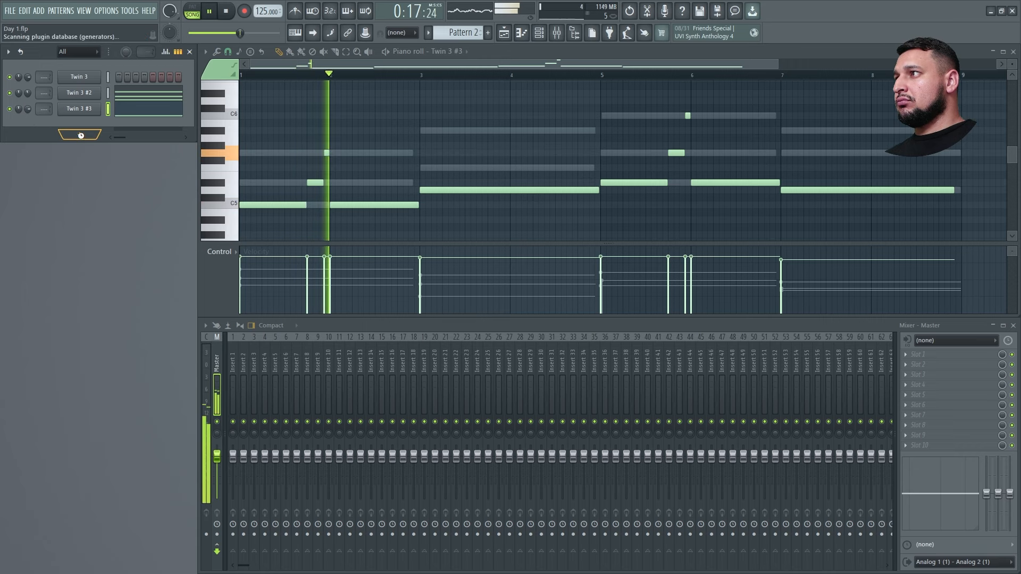
Step: Add a fourth Twin 3 instrument channel and raise its filter cutoff to about 6180 Hz
{"action": "key", "text": "F8"}
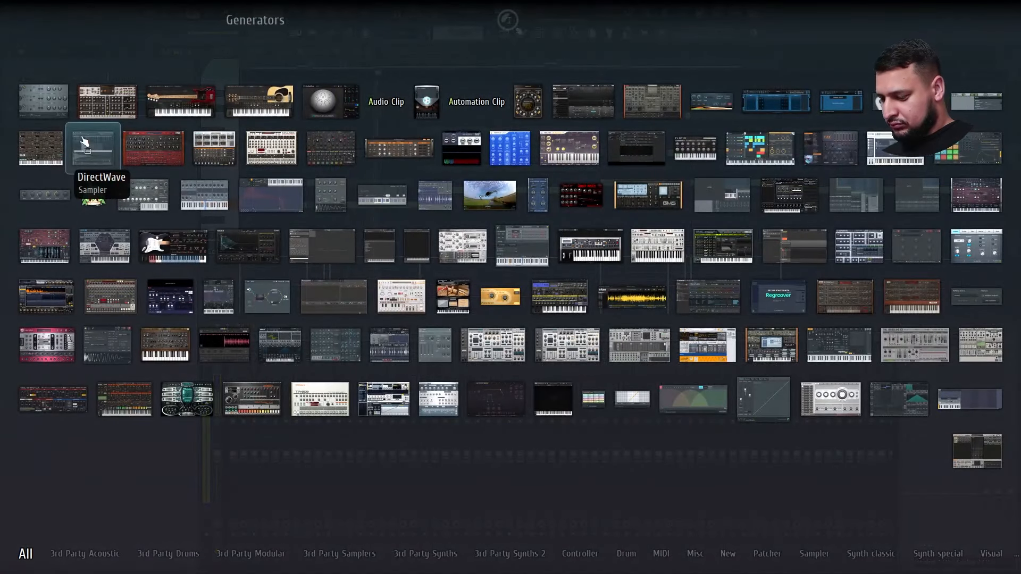
{"action": "type", "text": "twin"}
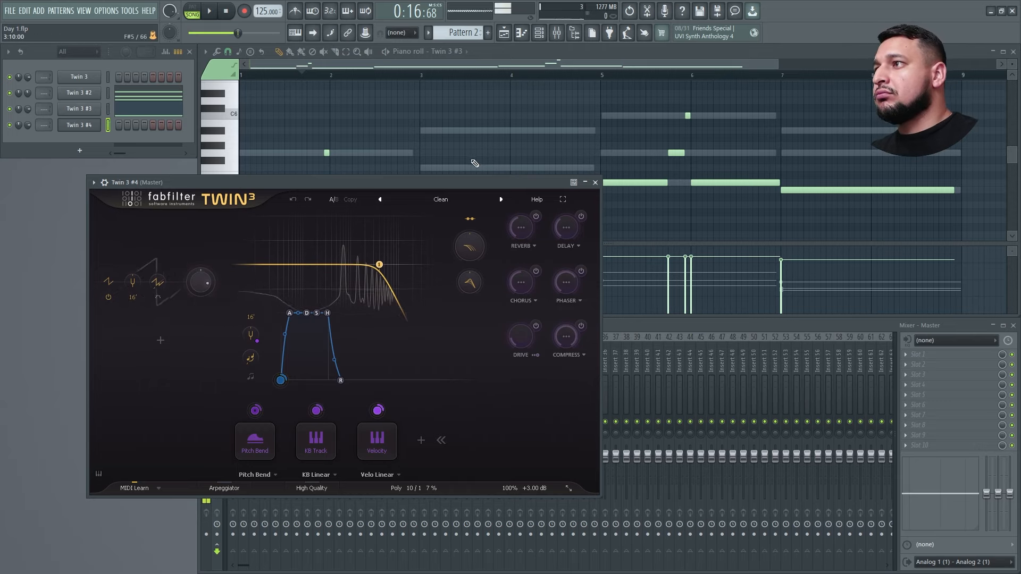
{"action": "mouse_move", "coordinate": [379, 264]}
{"action": "left_mouse_down"}
{"action": "mouse_move", "coordinate": [397, 265]}
{"action": "mouse_move", "coordinate": [385, 265]}
{"action": "left_mouse_up"}
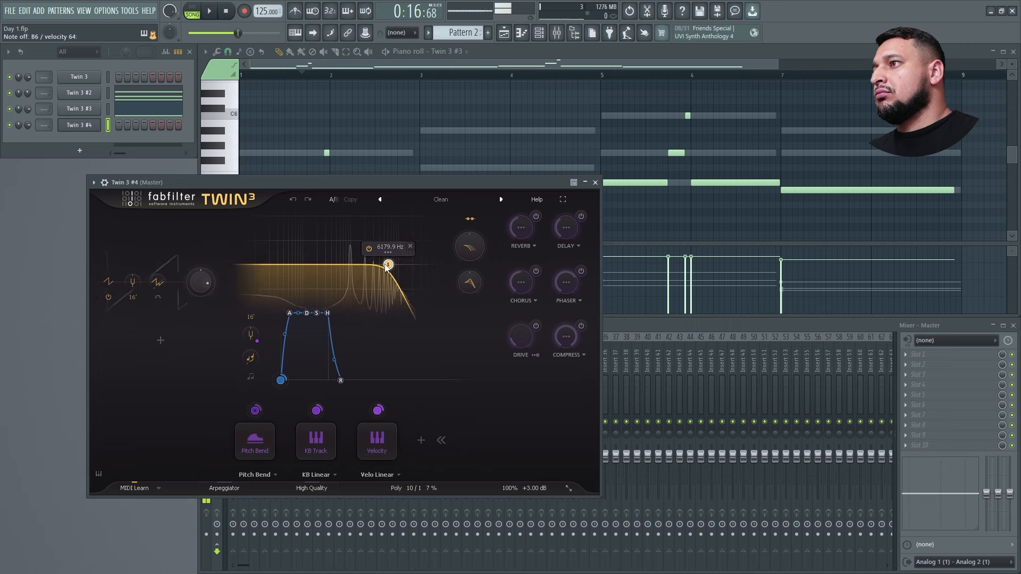
Step: Add a second oscillator tuned to 32' in the fourth Twin 3 and set both oscillators to the Triangle waveform
{"action": "left_click", "coordinate": [158, 340]}
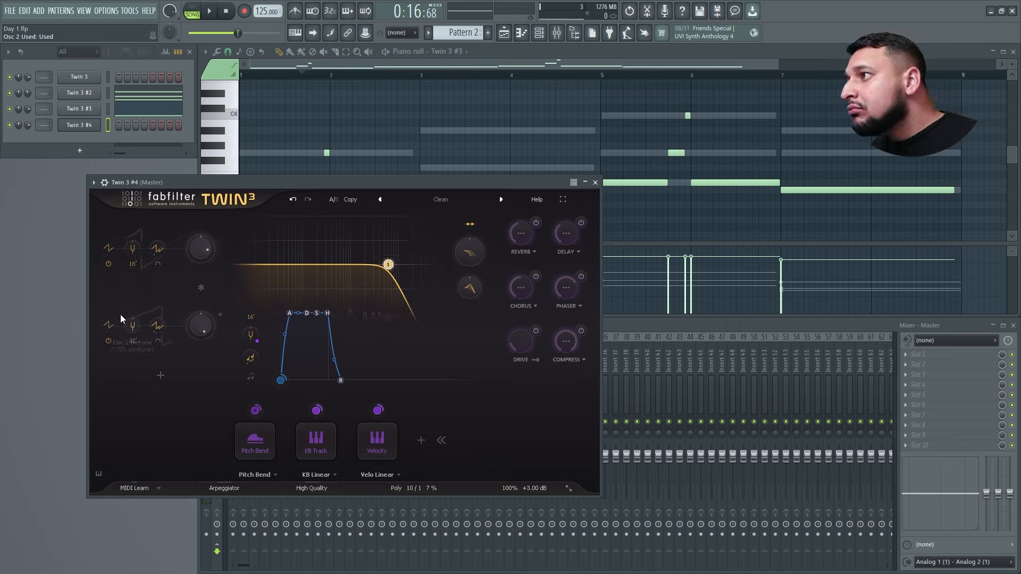
{"action": "left_click", "coordinate": [110, 324]}
{"action": "left_click", "coordinate": [119, 387]}
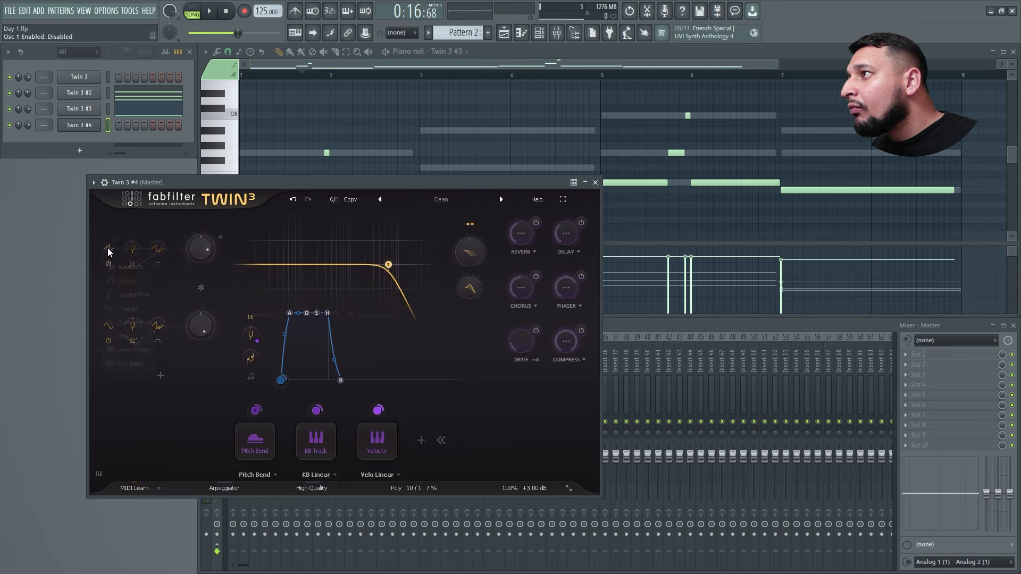
{"action": "left_click", "coordinate": [130, 309]}
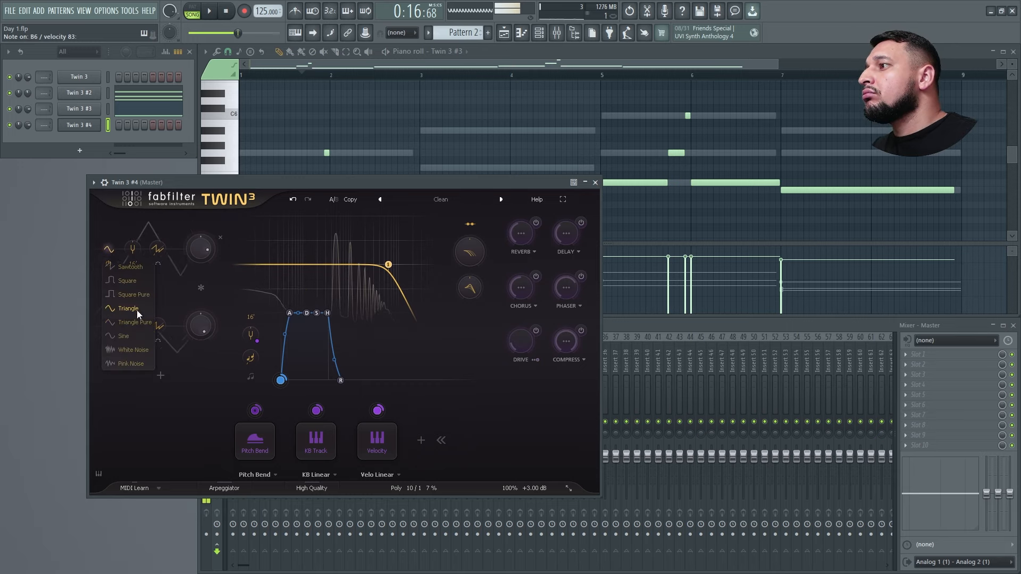
{"action": "left_click", "coordinate": [152, 330]}
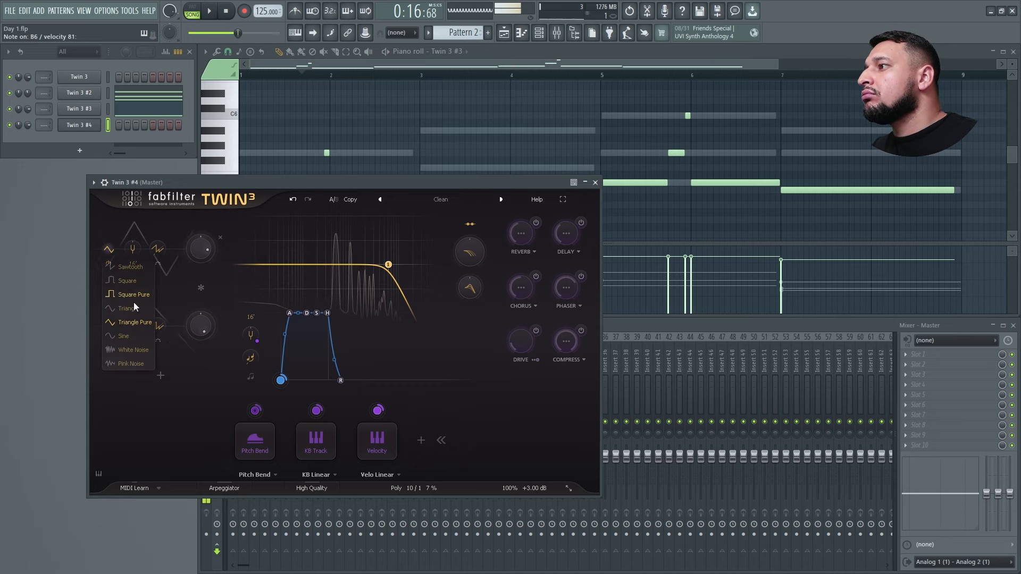
{"action": "left_click", "coordinate": [134, 307]}
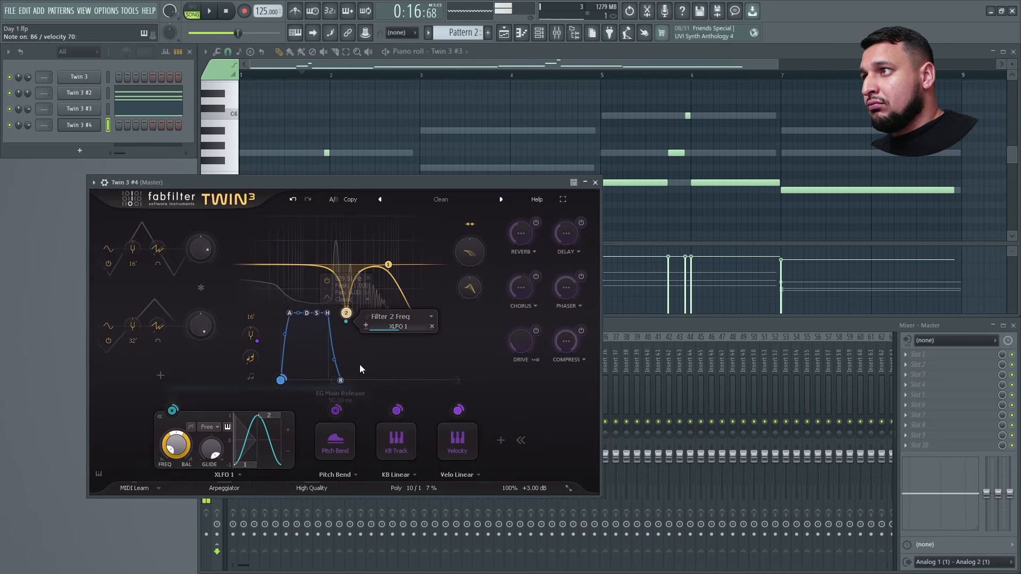
Step: Raise the XLFO 1 modulation of filter 2's frequency to about 0.998 and increase the XLFO 1 frequency
{"action": "left_click_drag", "start_coordinate": [396, 330], "coordinate": [453, 331]}
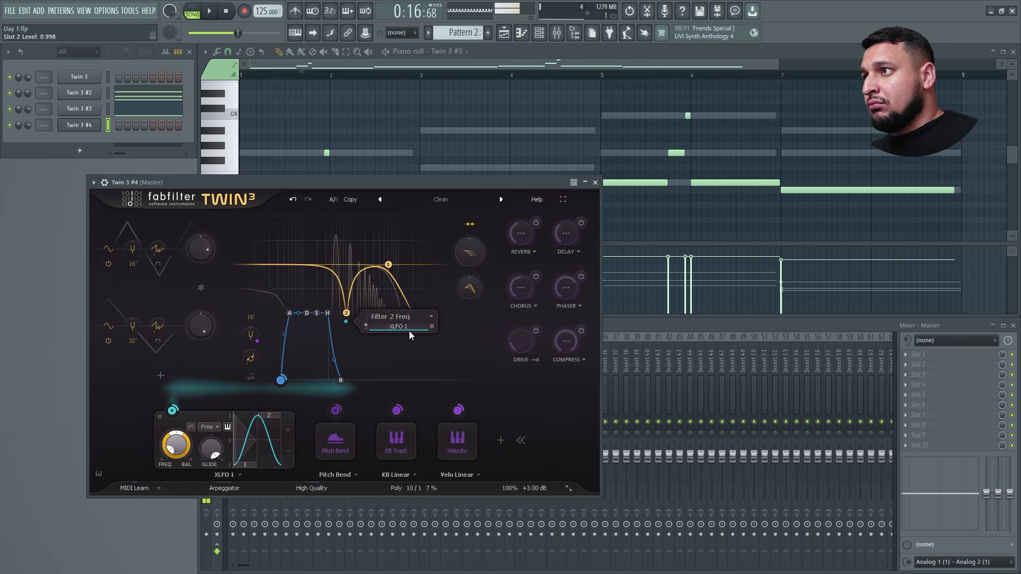
{"action": "left_click_drag", "start_coordinate": [175, 448], "coordinate": [228, 223]}
{"action": "mouse_move", "coordinate": [184, 452]}
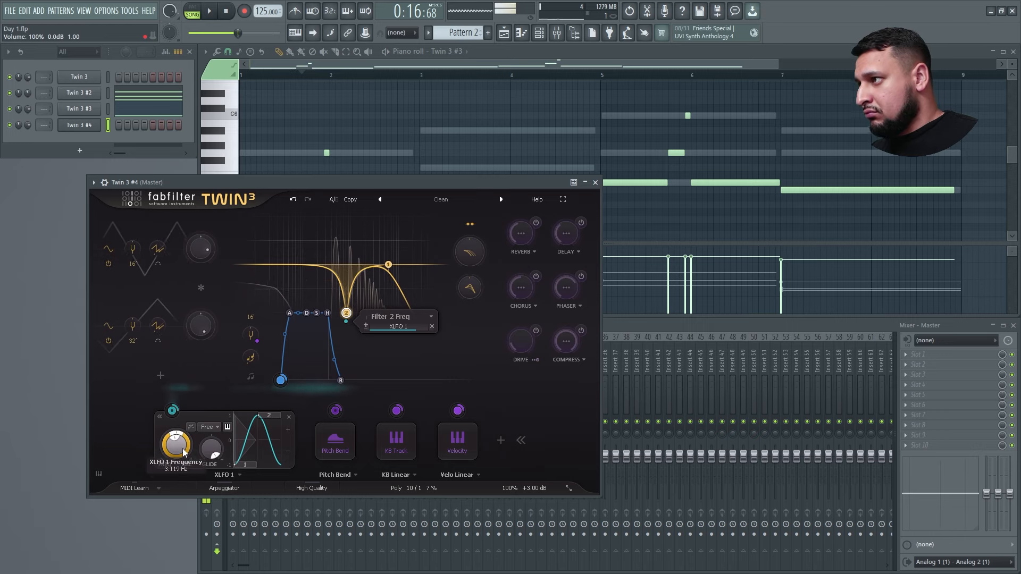
{"action": "left_click_drag", "start_coordinate": [184, 452], "coordinate": [179, 384]}
{"action": "left_click_drag", "start_coordinate": [177, 389], "coordinate": [177, 396]}
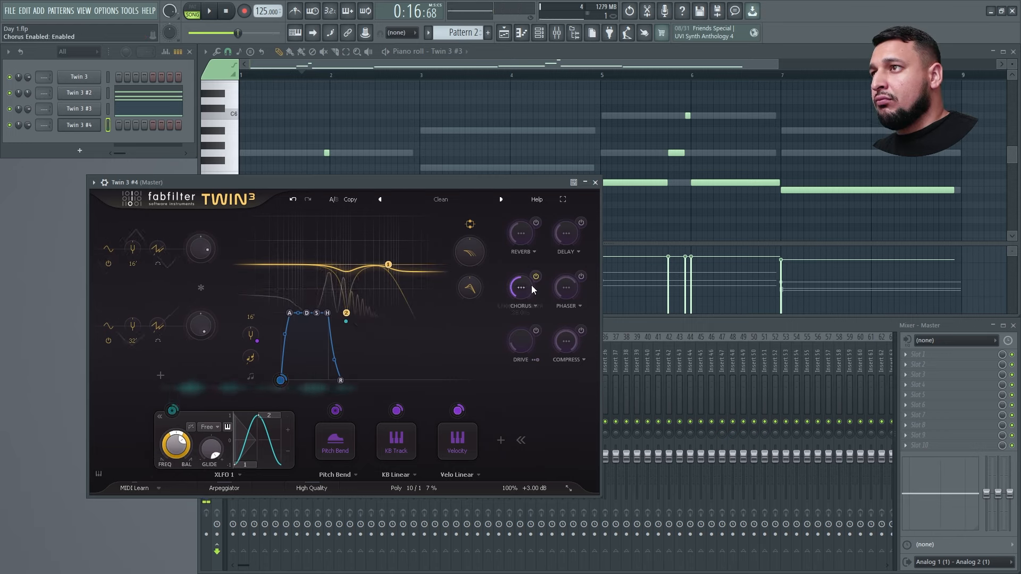
Step: Set the chorus amount to 77.1%, raise its rate fully and its depth to 99.3%, and turn down the XLFO 1 knob
{"action": "left_click_drag", "start_coordinate": [531, 288], "coordinate": [535, 213]}
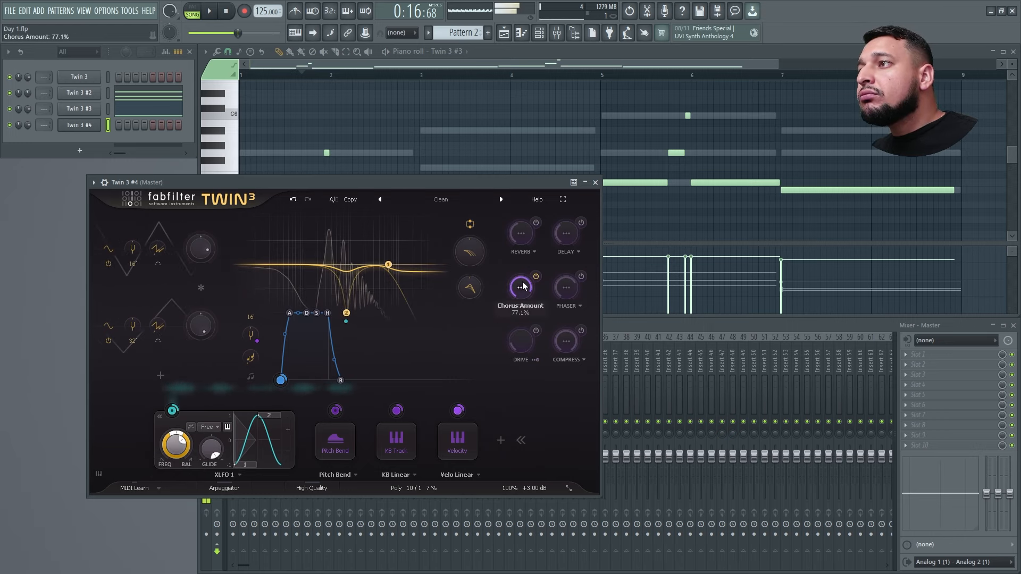
{"action": "left_click", "coordinate": [522, 287]}
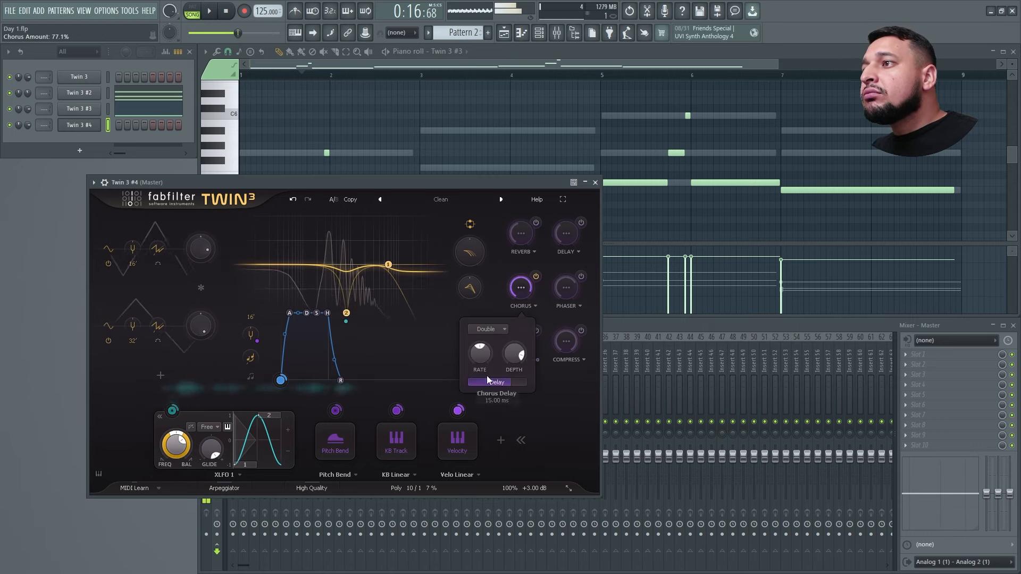
{"action": "left_click_drag", "start_coordinate": [481, 359], "coordinate": [547, 213]}
{"action": "left_click_drag", "start_coordinate": [510, 353], "coordinate": [536, 331]}
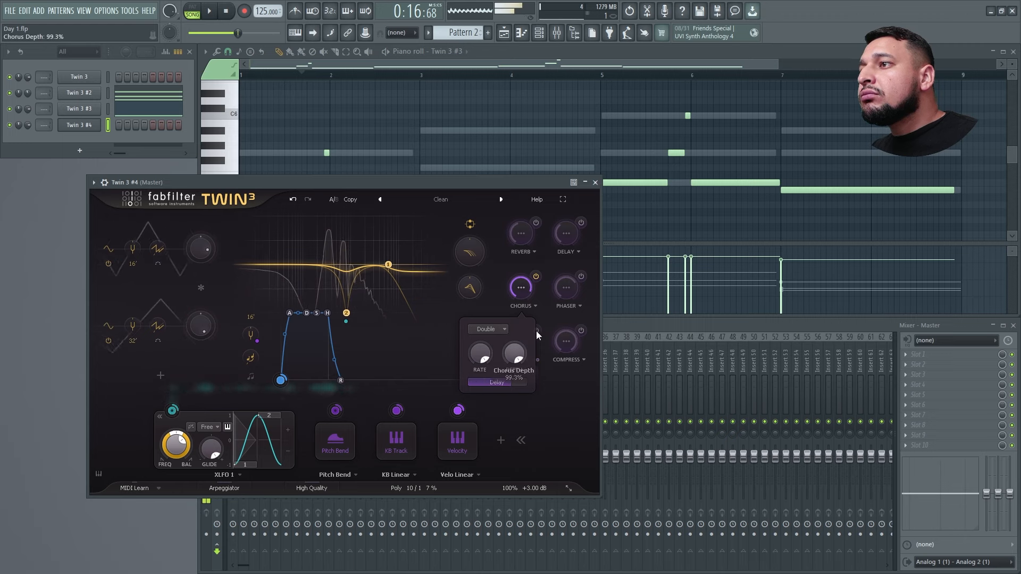
{"action": "left_click_drag", "start_coordinate": [522, 385], "coordinate": [526, 381]}
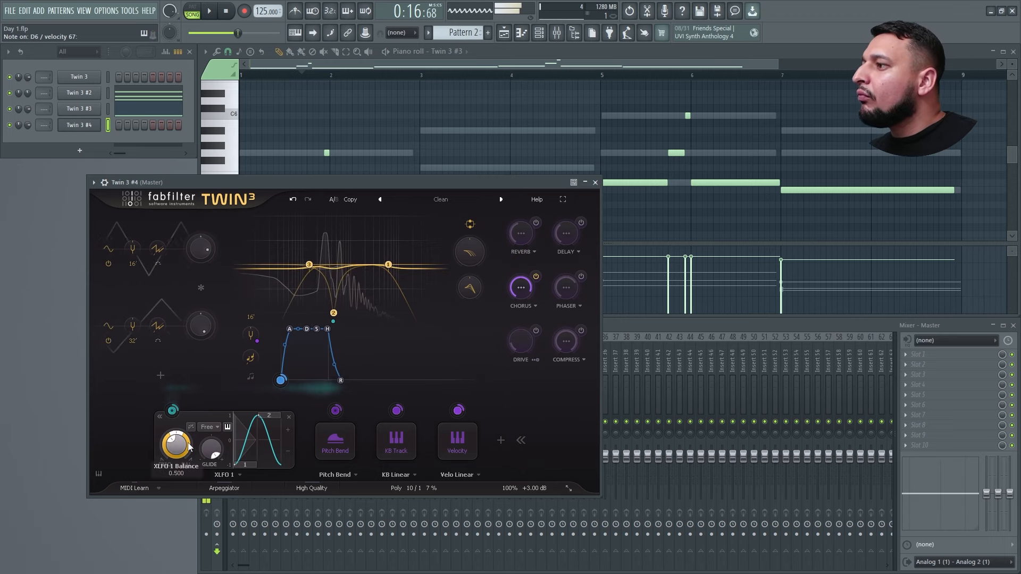
{"action": "left_click_drag", "start_coordinate": [176, 445], "coordinate": [173, 481]}
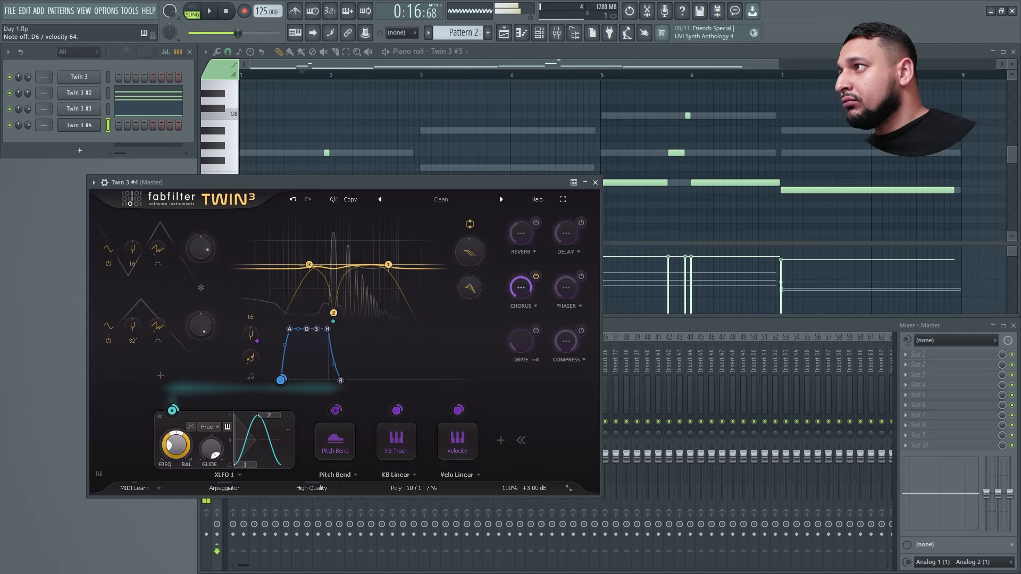
Step: Open the piano roll of the Twin 3 #4 channel and draw a long A#5 note across bars 3 and 4
{"action": "right_click", "coordinate": [356, 133]}
{"action": "right_click", "coordinate": [80, 125]}
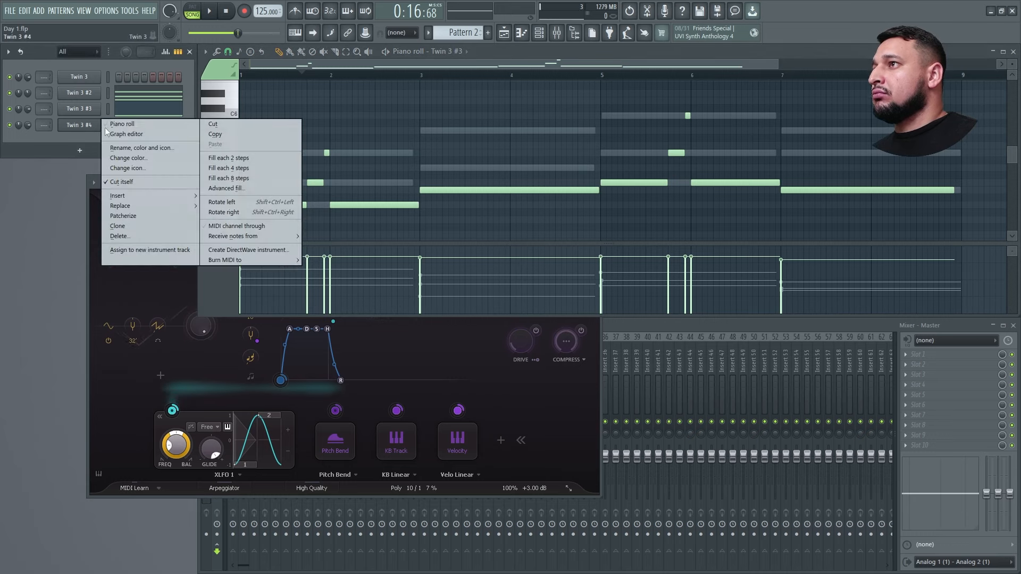
{"action": "left_click", "coordinate": [121, 124]}
{"action": "left_click", "coordinate": [421, 131]}
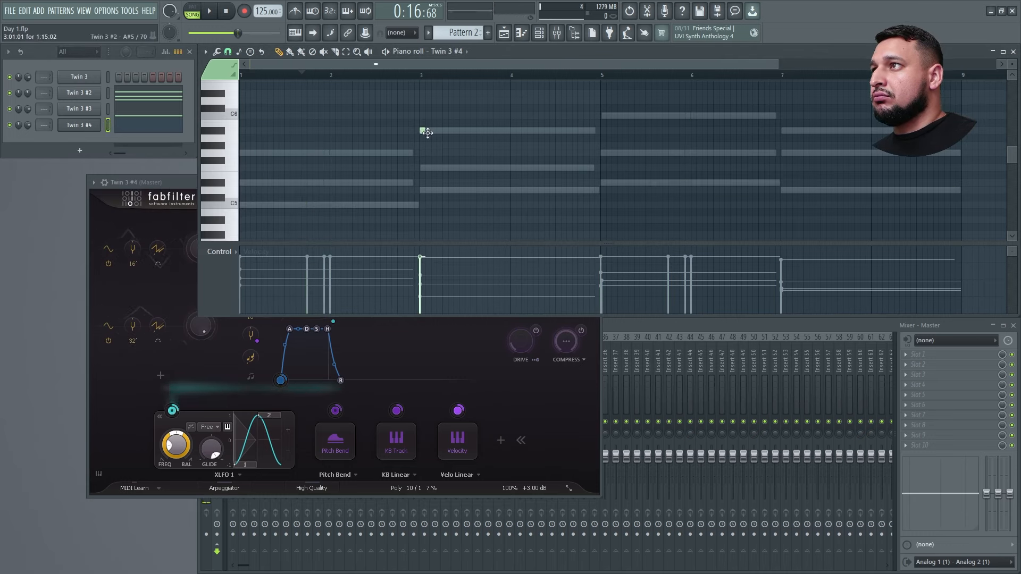
{"action": "left_click_drag", "start_coordinate": [424, 131], "coordinate": [598, 131]}
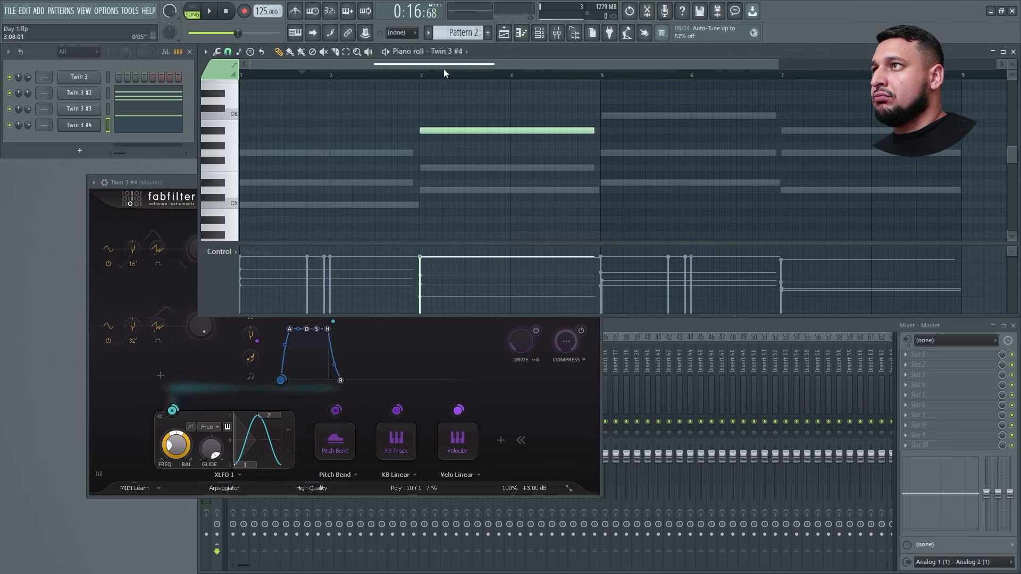
Step: Add a long G5 note from the start of bar 7, raise both long notes by an octave and play them back
{"action": "key", "text": "space"}
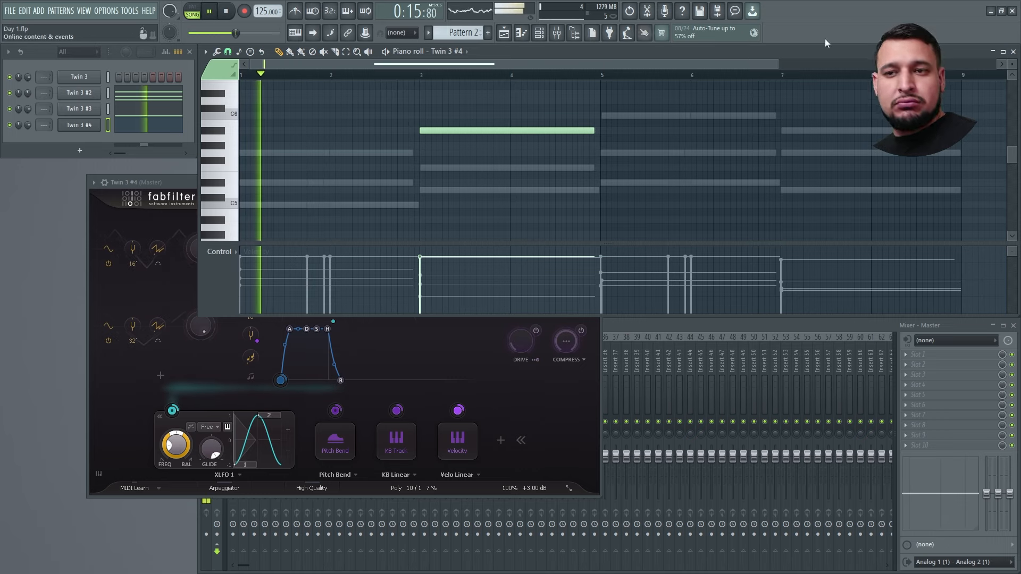
{"action": "left_click", "coordinate": [781, 131]}
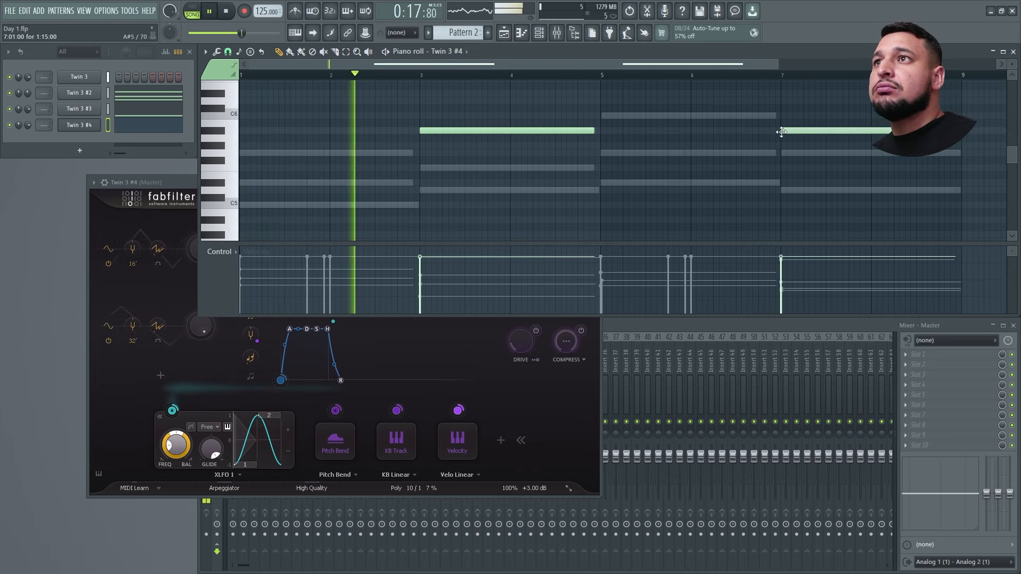
{"action": "left_click_drag", "start_coordinate": [781, 131], "coordinate": [782, 153]}
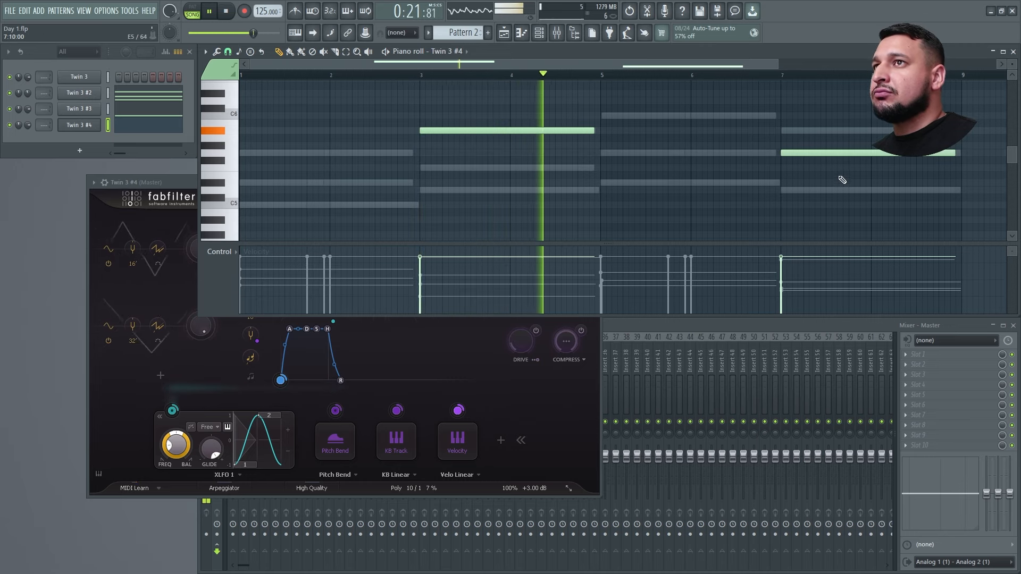
{"action": "left_click_drag", "start_coordinate": [854, 176], "coordinate": [345, 69]}
{"action": "key", "text": "ctrl+Up"}
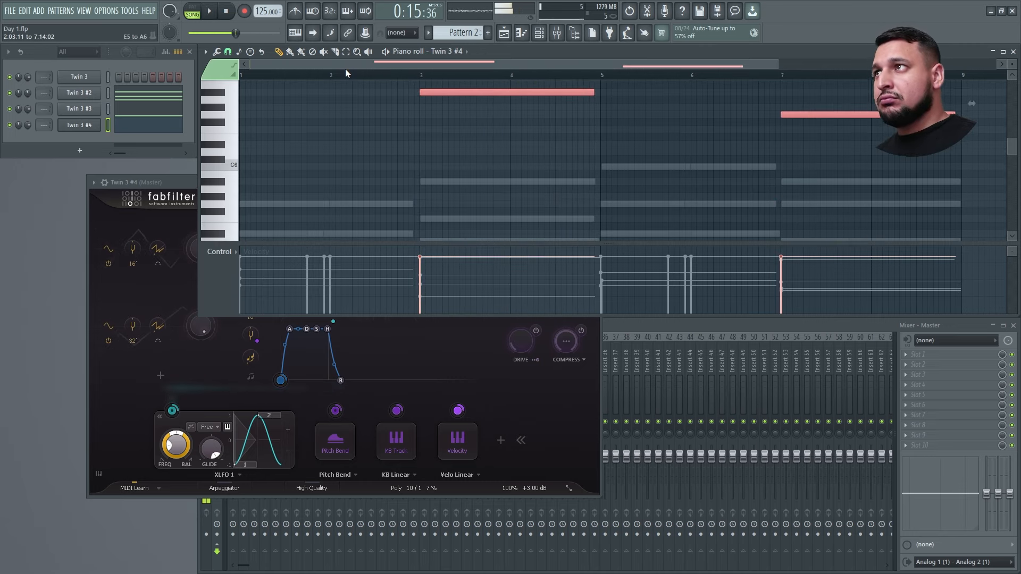
{"action": "left_click", "coordinate": [420, 68]}
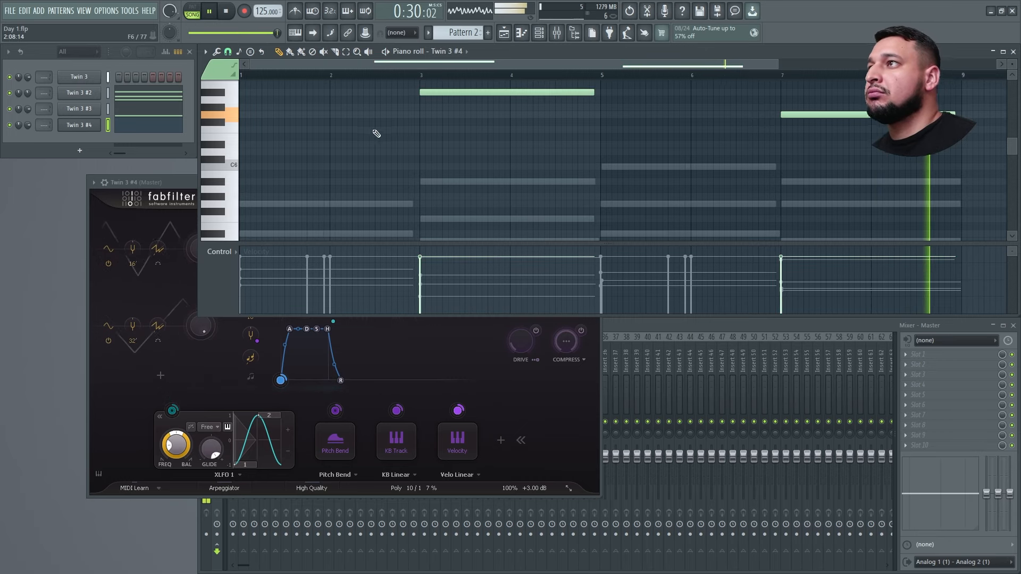
{"action": "key", "text": "space"}
Step: Add a short C6 note at the end of bar 2, leading into the long A#6 note
{"action": "left_click", "coordinate": [408, 129]}
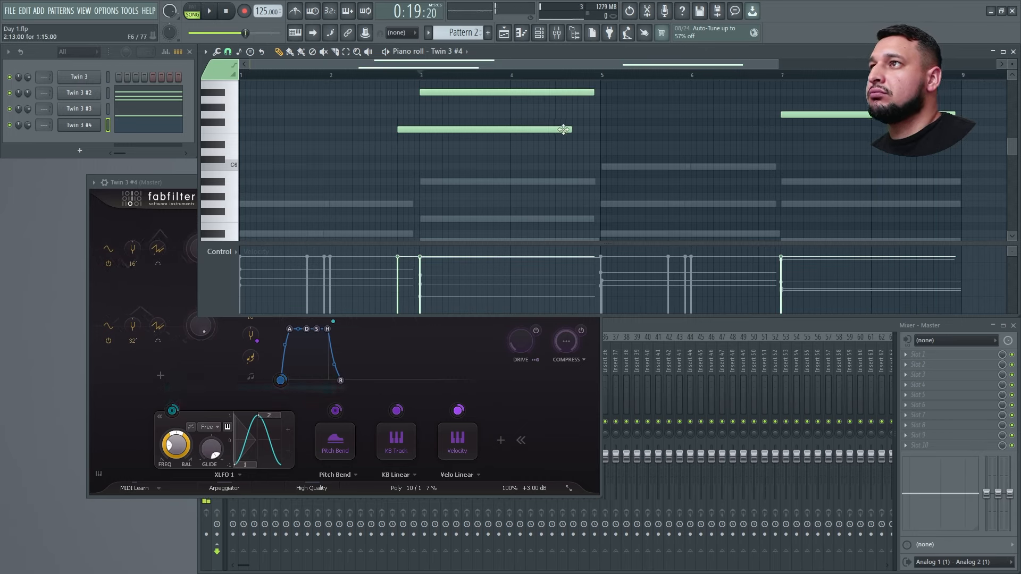
{"action": "key", "text": "space"}
{"action": "left_click_drag", "start_coordinate": [569, 128], "coordinate": [408, 113]}
{"action": "left_click", "coordinate": [411, 111], "text": "ctrl"}
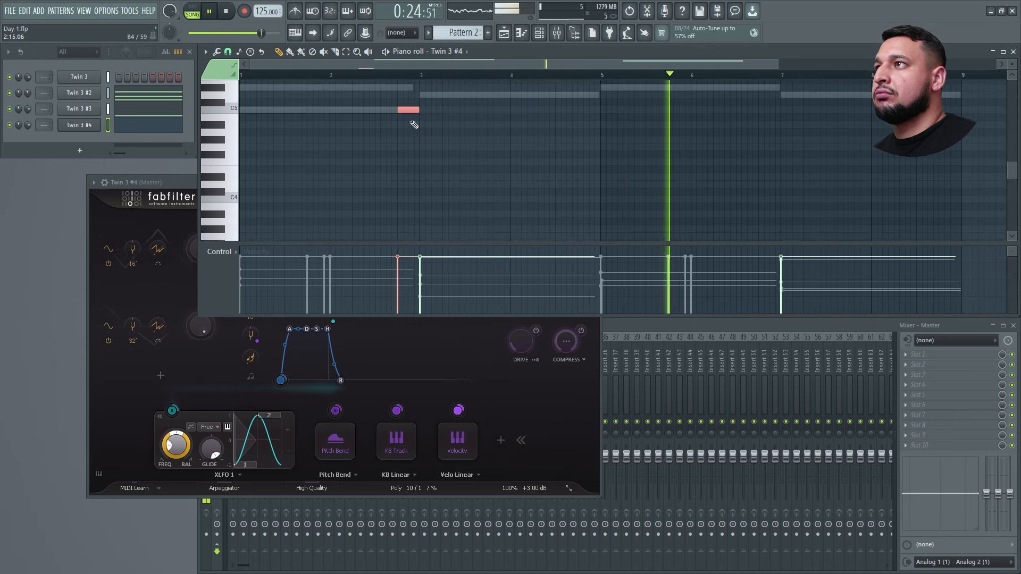
{"action": "key", "text": "ctrl+Up"}
{"action": "scroll", "coordinate": [574, 151], "scroll_direction": "up", "scroll_amount": 2}
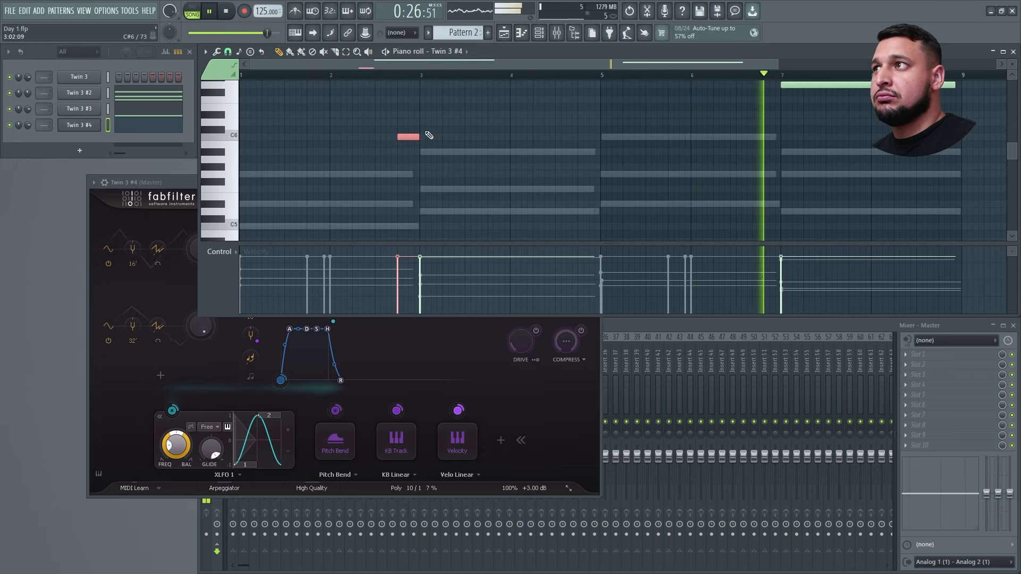
{"action": "left_click", "coordinate": [410, 130]}
{"action": "left_click_drag", "start_coordinate": [430, 129], "coordinate": [686, 128]}
{"action": "right_click", "coordinate": [511, 130]}
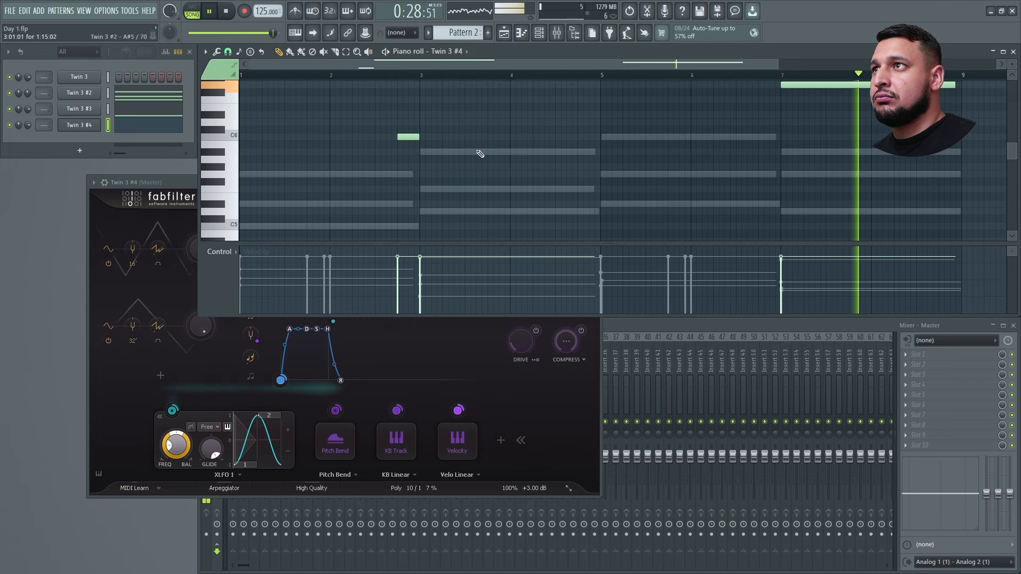
Step: Add a short D#6 note at the end of bar 6, leading into the long G6 note
{"action": "left_click", "coordinate": [772, 145]}
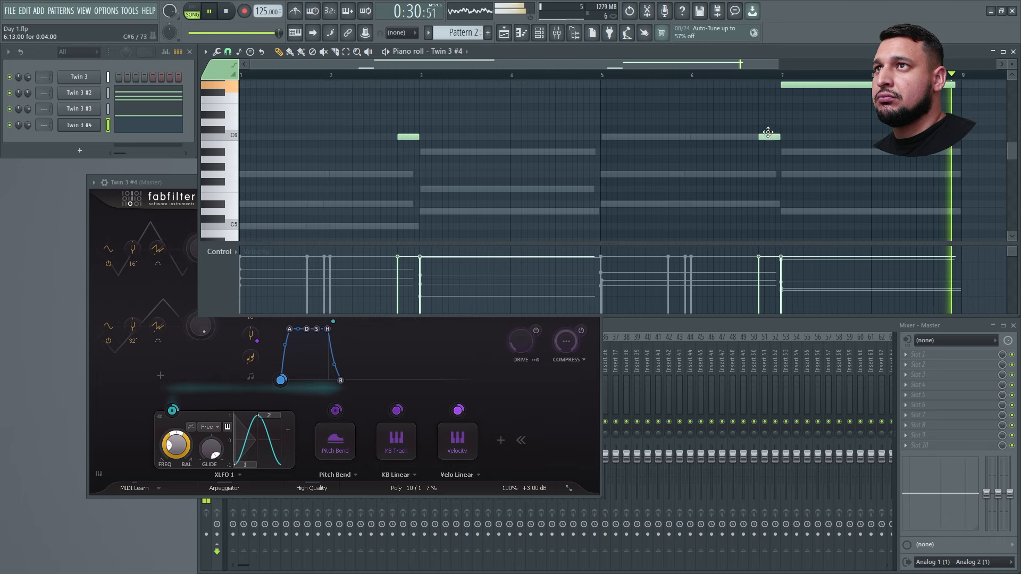
{"action": "left_click_drag", "start_coordinate": [776, 157], "coordinate": [770, 204]}
{"action": "left_click", "coordinate": [769, 205], "text": "ctrl"}
{"action": "key", "text": "ctrl+Up"}
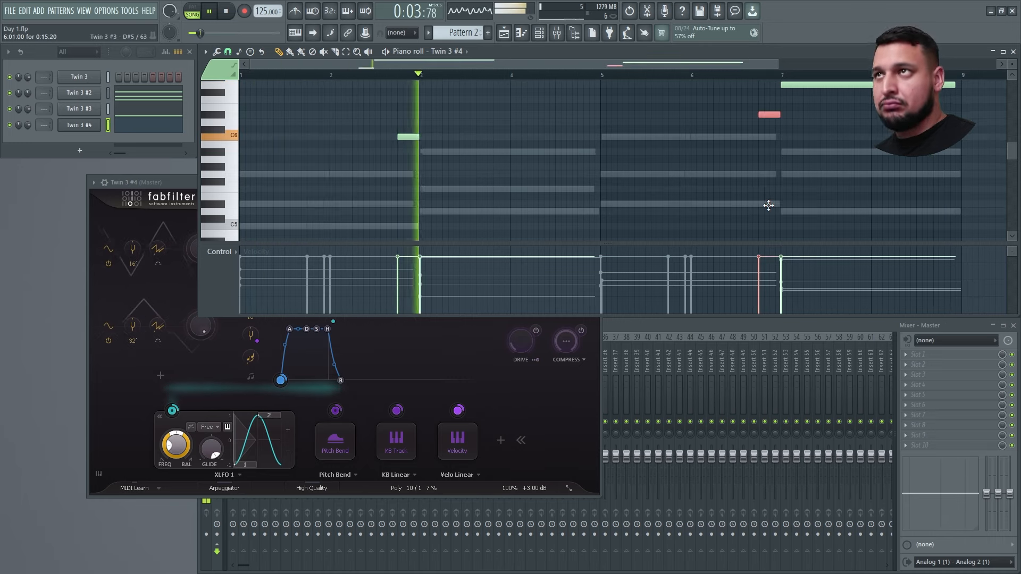
{"action": "scroll", "coordinate": [768, 206], "scroll_direction": "up", "scroll_amount": 1}
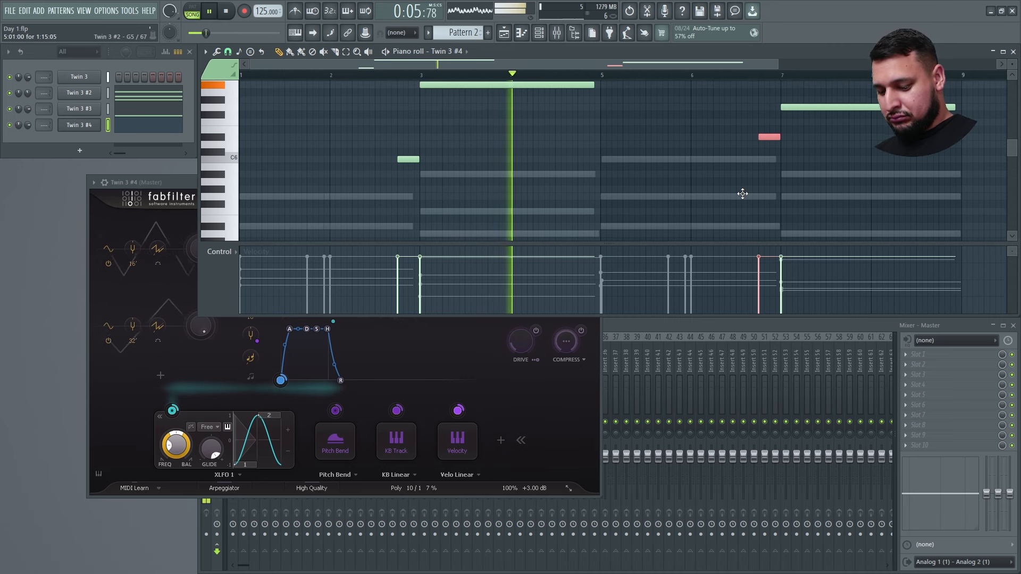
{"action": "key", "text": "Return"}
{"action": "key", "text": "Return"}
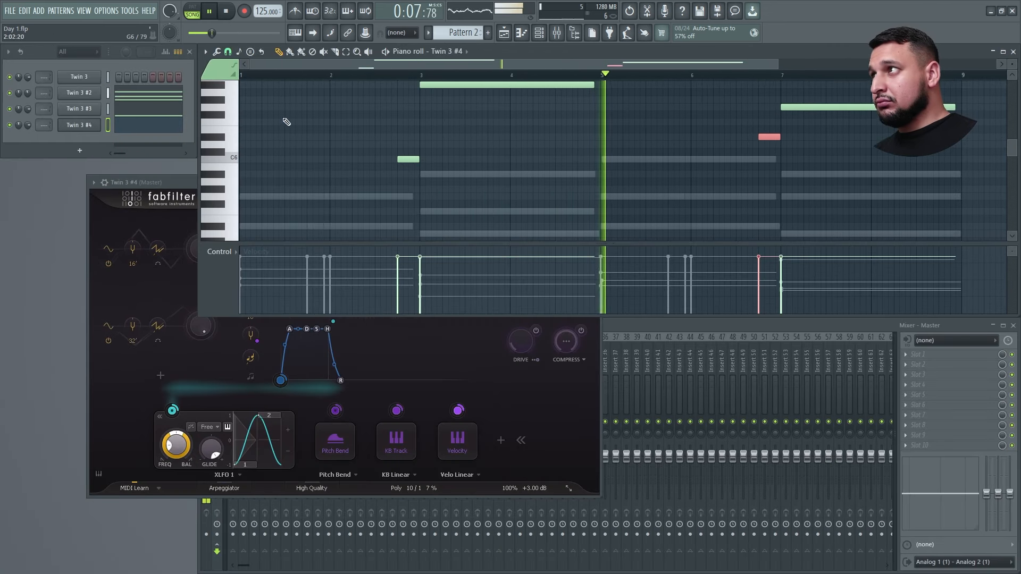
{"action": "left_click", "coordinate": [79, 128]}
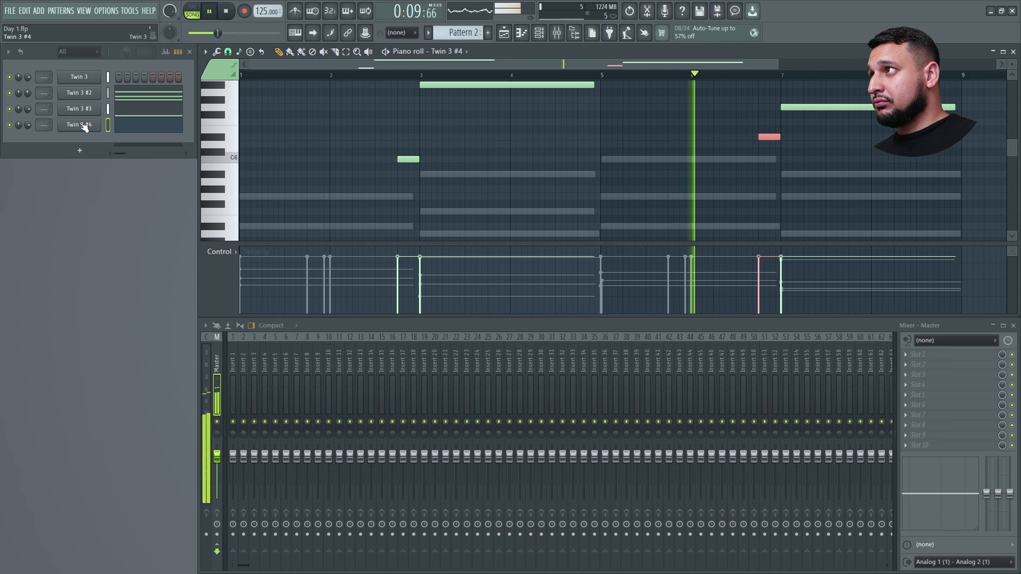
{"action": "left_click", "coordinate": [85, 126]}
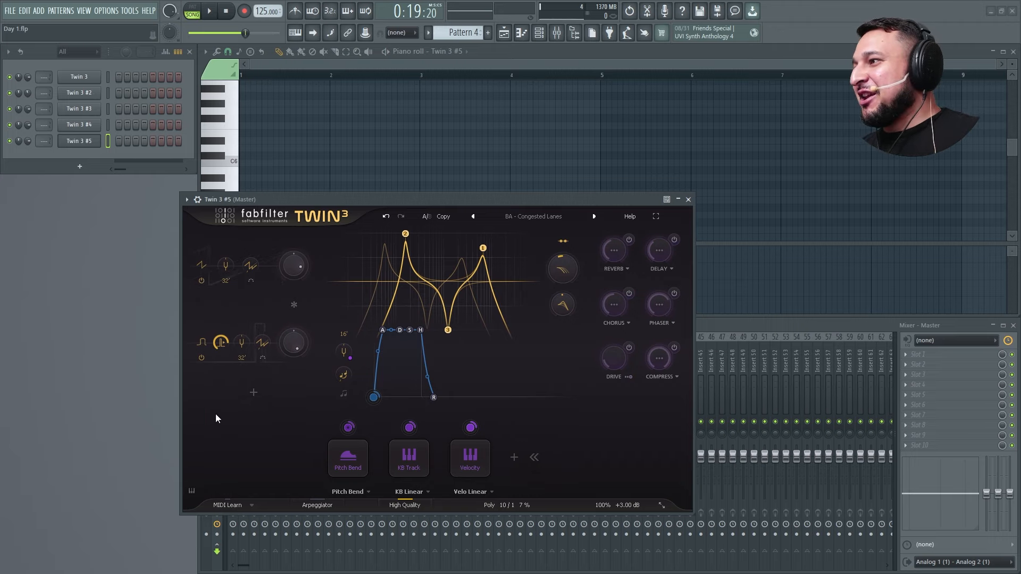
Step: Examine the filter characteristic options for filter 2 in the Twin 3 #5 bass preset
{"action": "left_click", "coordinate": [209, 355]}
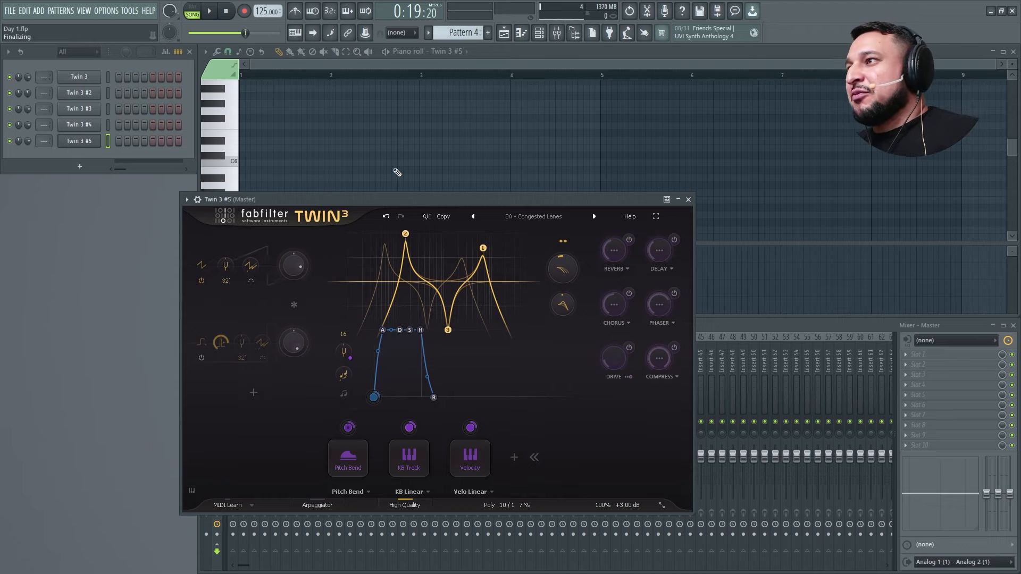
{"action": "left_click", "coordinate": [405, 234]}
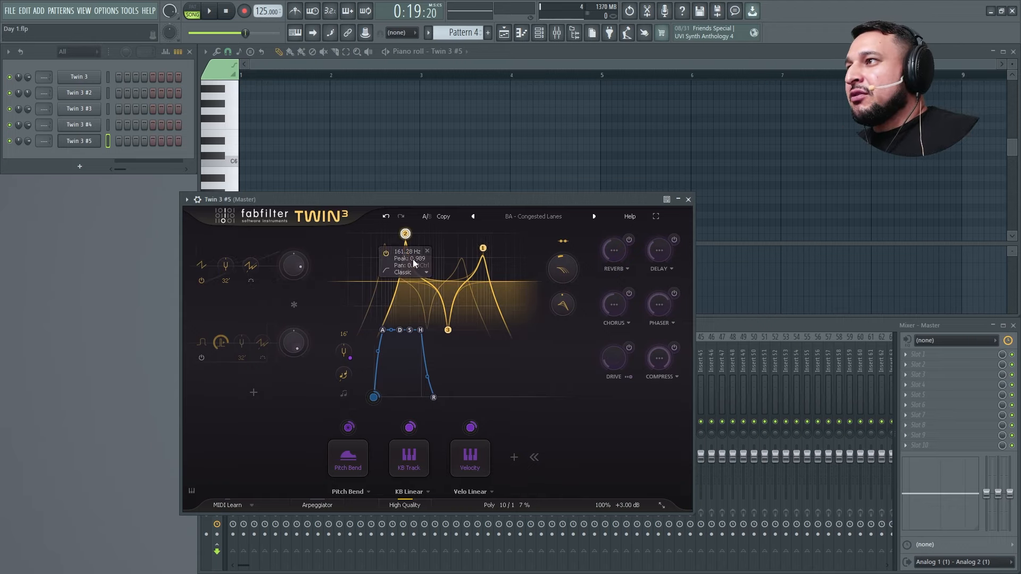
{"action": "left_click", "coordinate": [408, 274]}
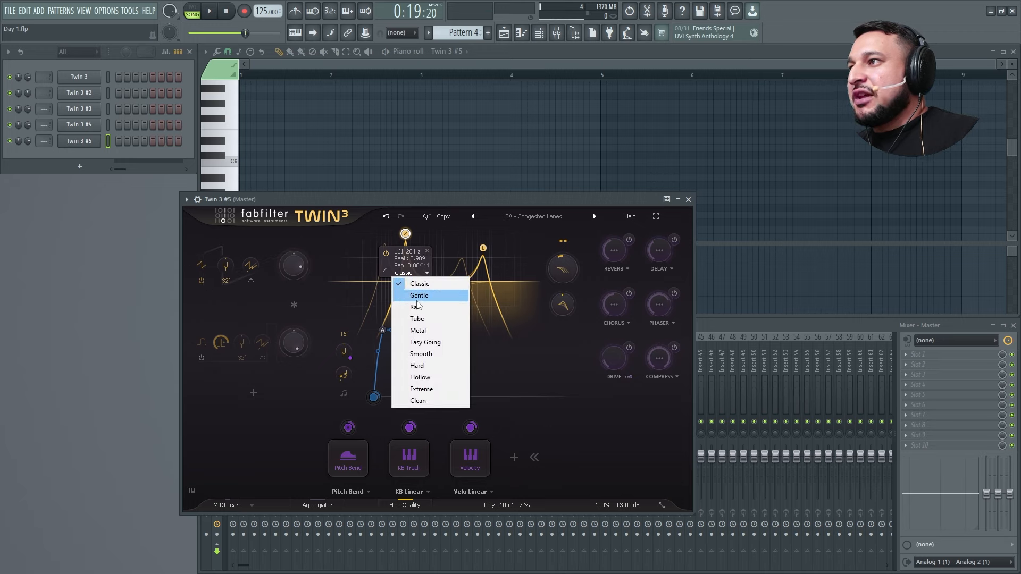
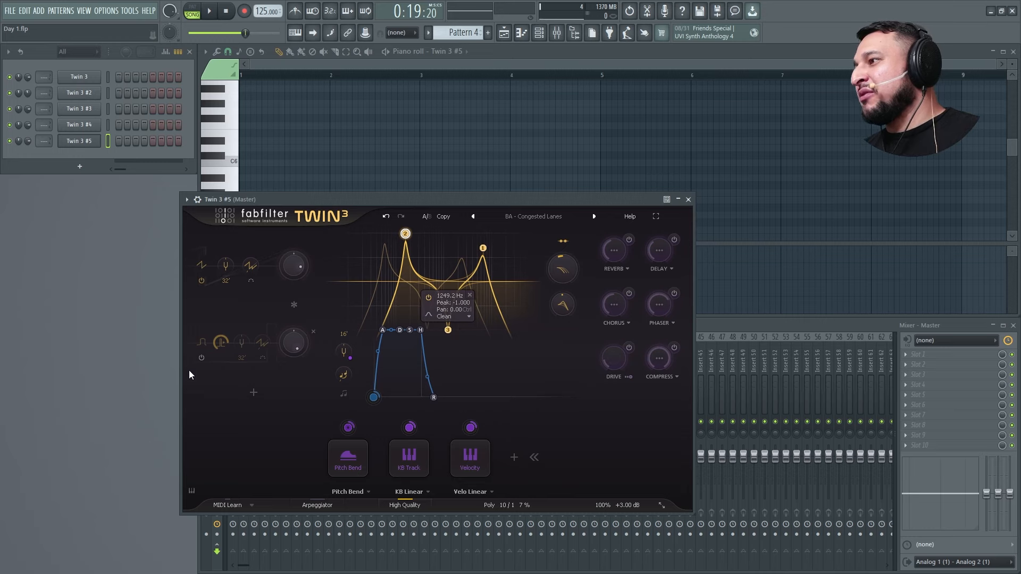
Step: Examine the waveform options for oscillator 2 in the Twin 3 #5 preset
{"action": "left_click", "coordinate": [202, 344]}
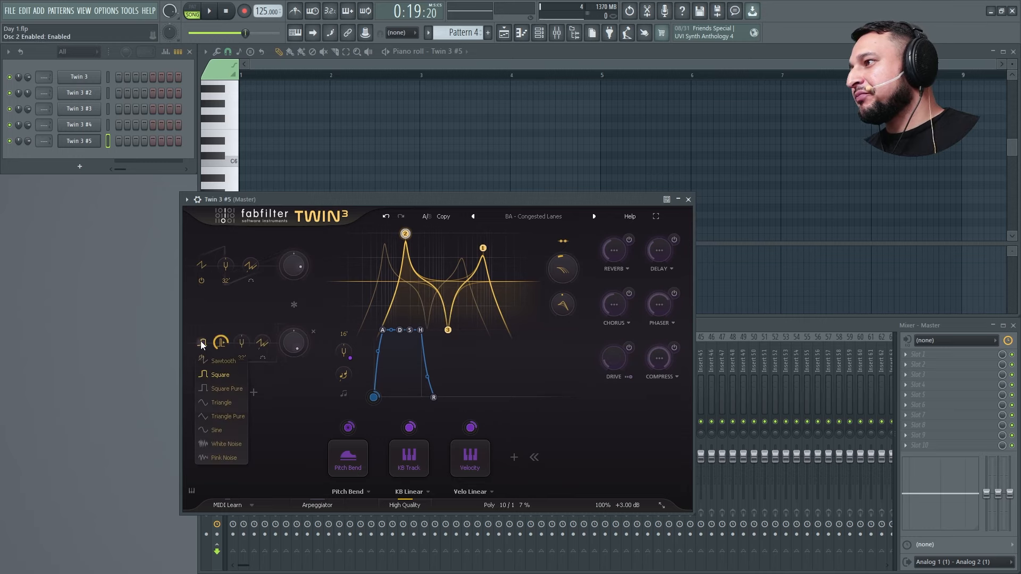
{"action": "left_click", "coordinate": [250, 428]}
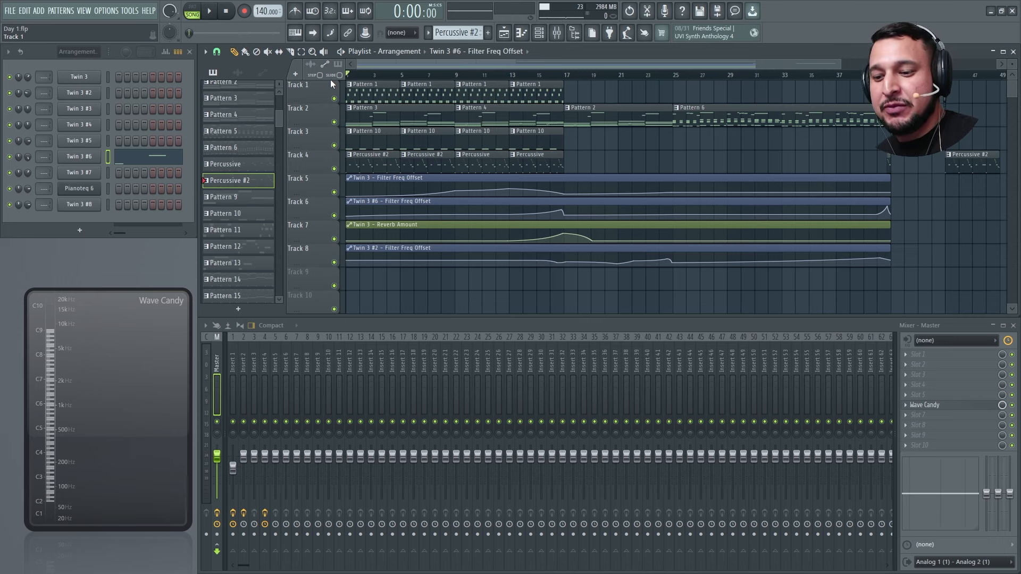
Step: Play the arrangement from the start and inspect the Twin 3 #2, Twin 3 #3 and Twin 3 #6 synths during playback
{"action": "key", "text": "space"}
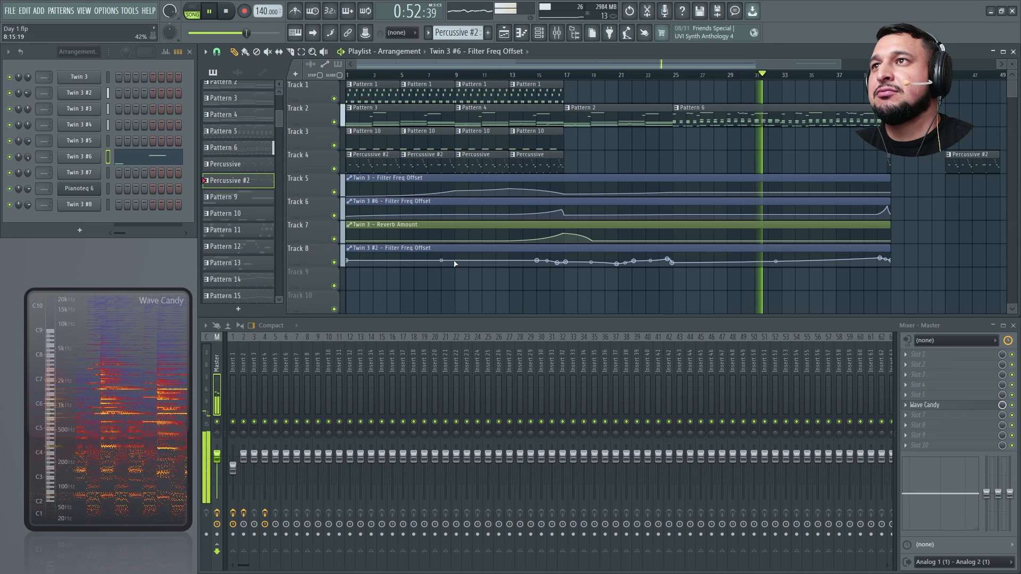
{"action": "left_click", "coordinate": [97, 98]}
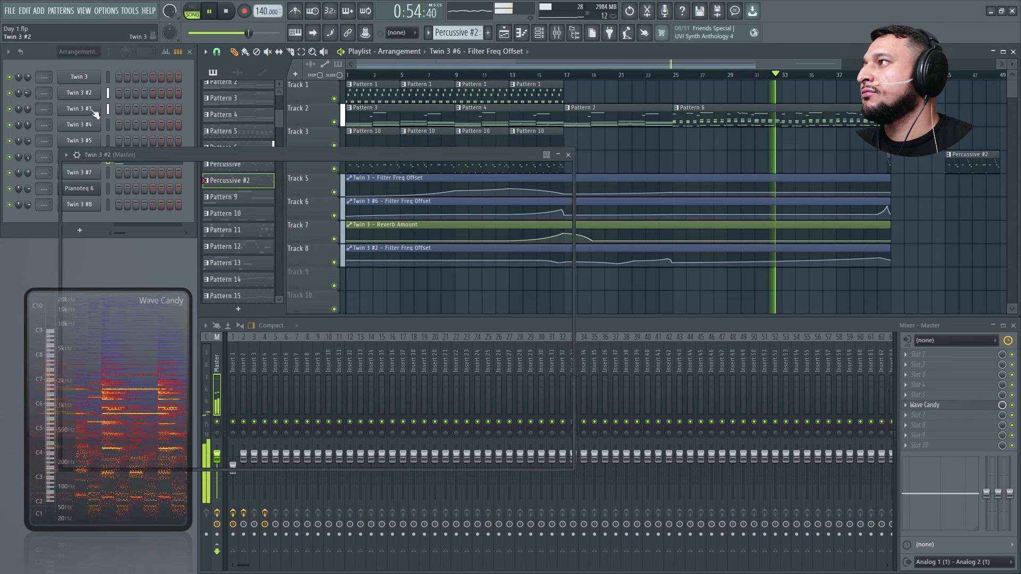
{"action": "left_click", "coordinate": [94, 109]}
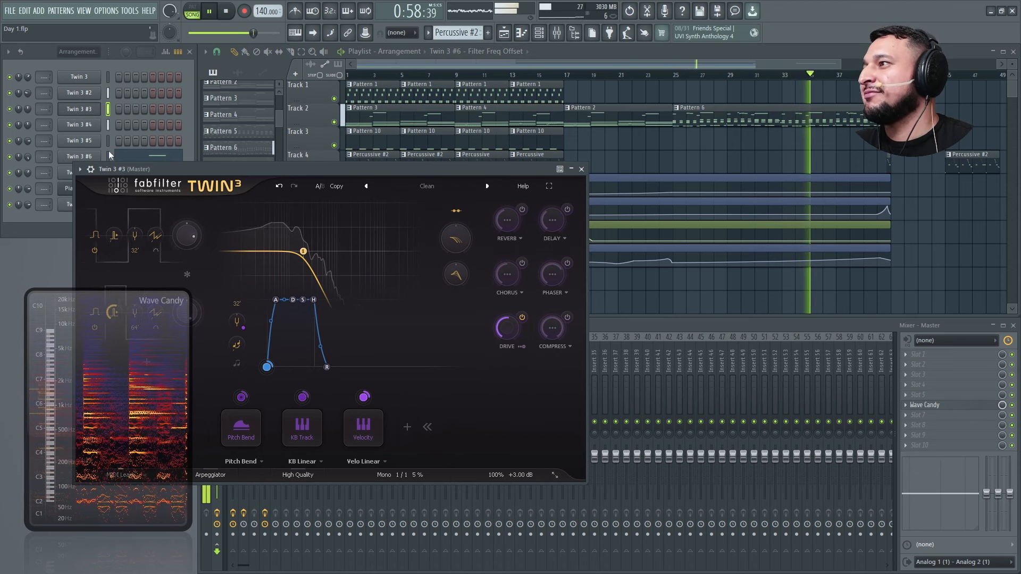
{"action": "left_click_drag", "start_coordinate": [120, 169], "coordinate": [339, 166]}
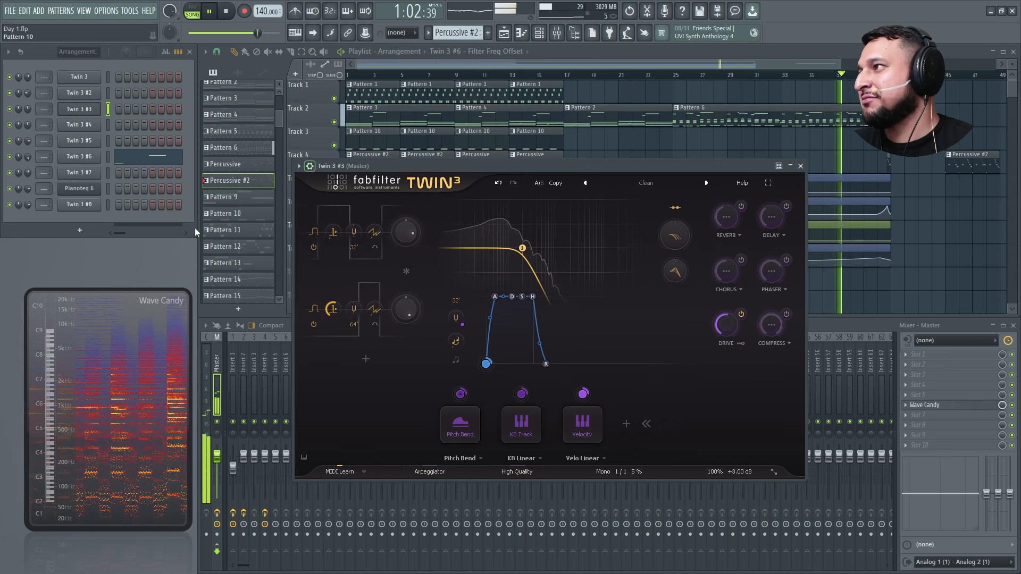
{"action": "left_click", "coordinate": [94, 159]}
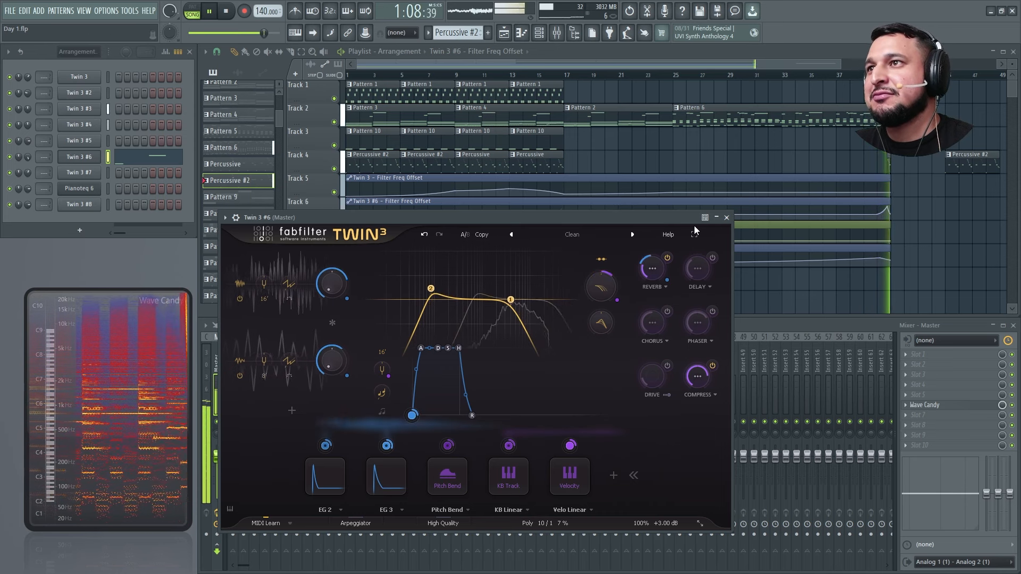
{"action": "left_click", "coordinate": [726, 218]}
{"action": "key", "text": "space"}
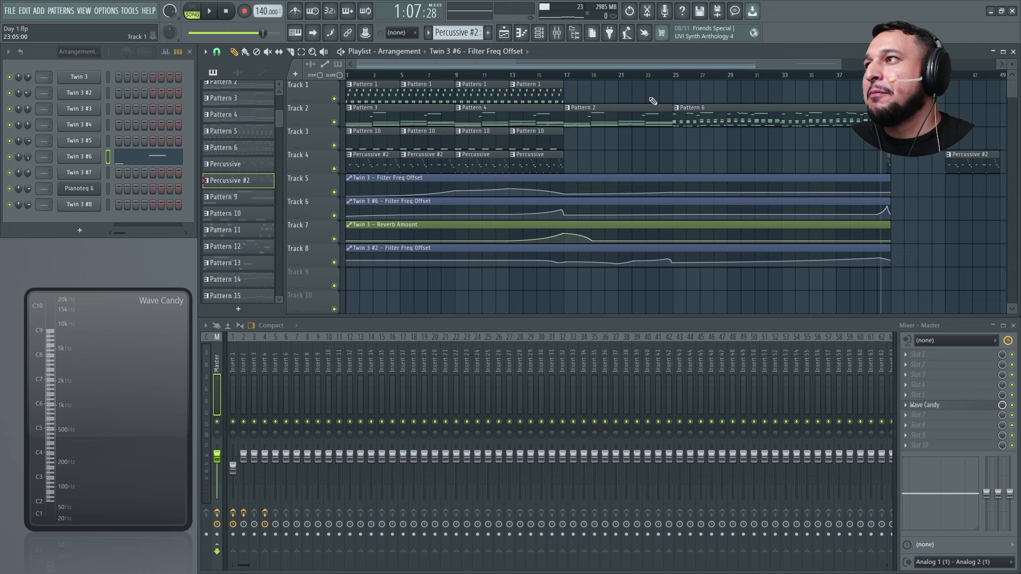
Step: Play back the start of the Pattern 2 section from bar 18
{"action": "left_click", "coordinate": [585, 74]}
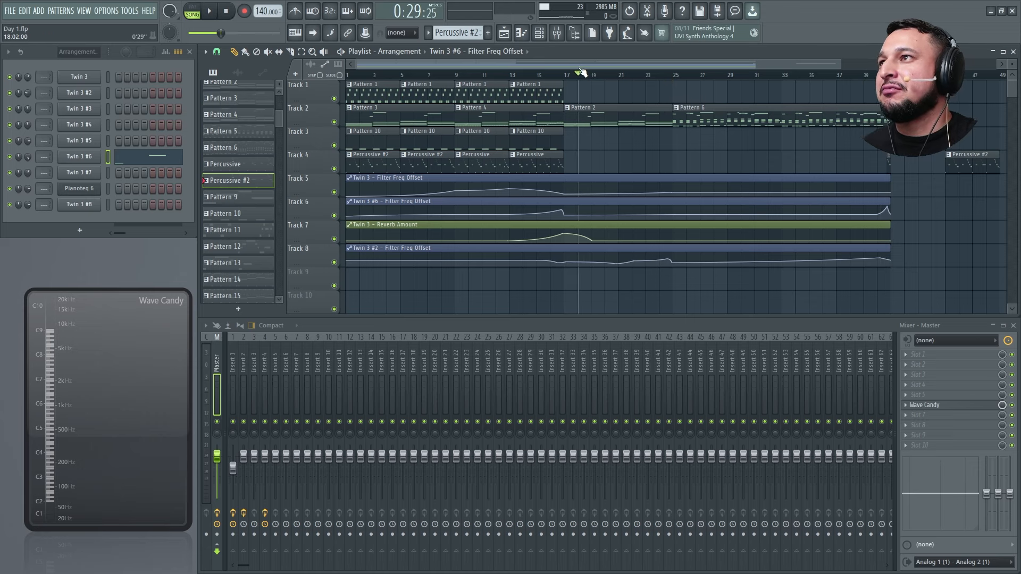
{"action": "key", "text": "space"}
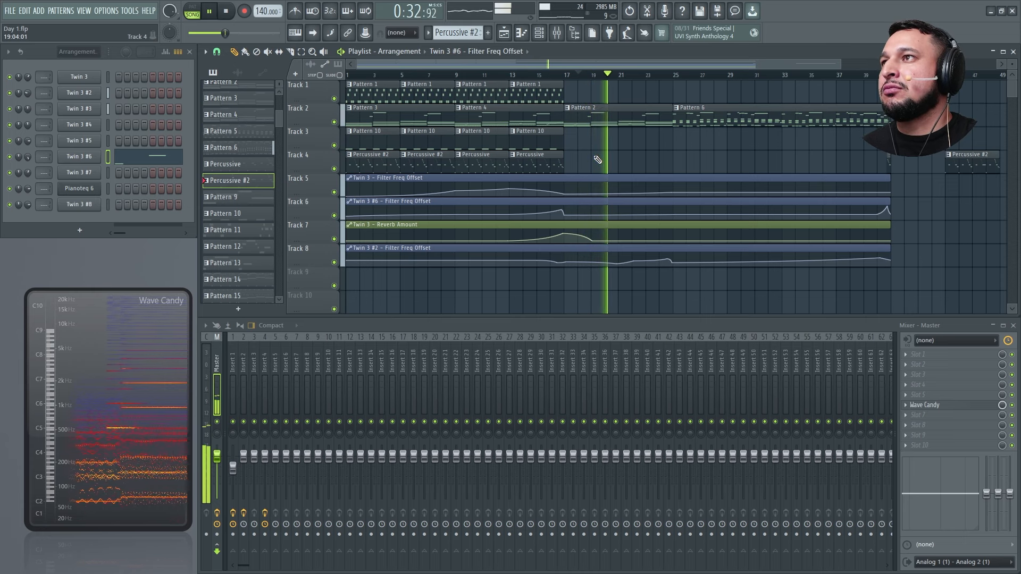
{"action": "key", "text": "space"}
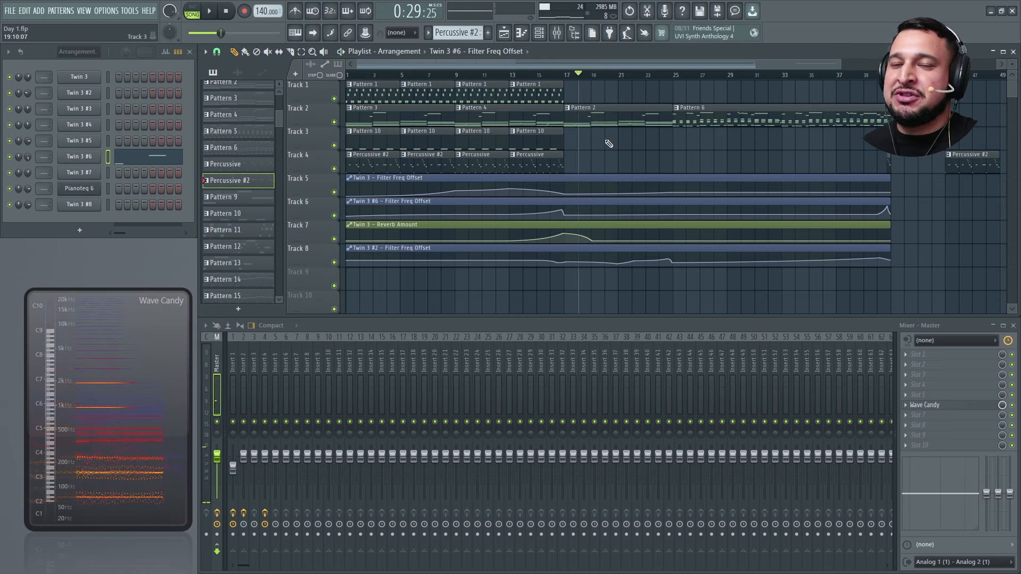
Step: Select Pattern 6 and play the arrangement from bar 25, where its clip begins
{"action": "left_click", "coordinate": [676, 72]}
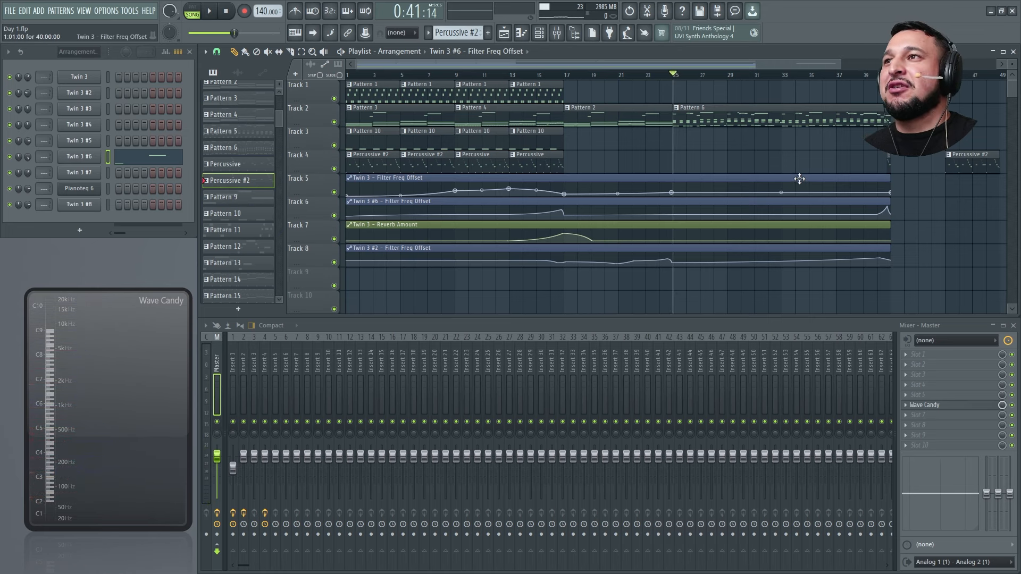
{"action": "left_click", "coordinate": [755, 120]}
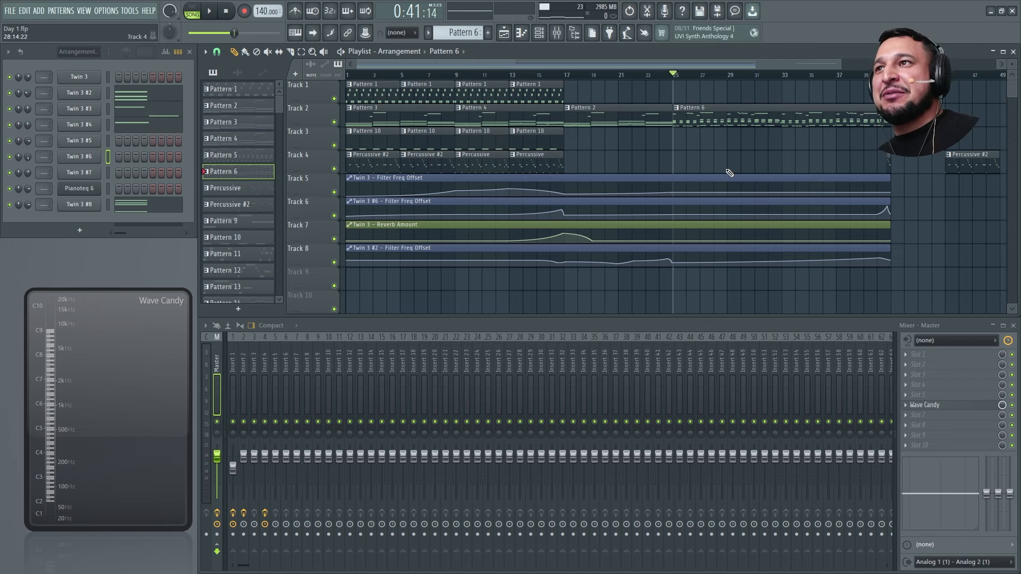
{"action": "key", "text": "space"}
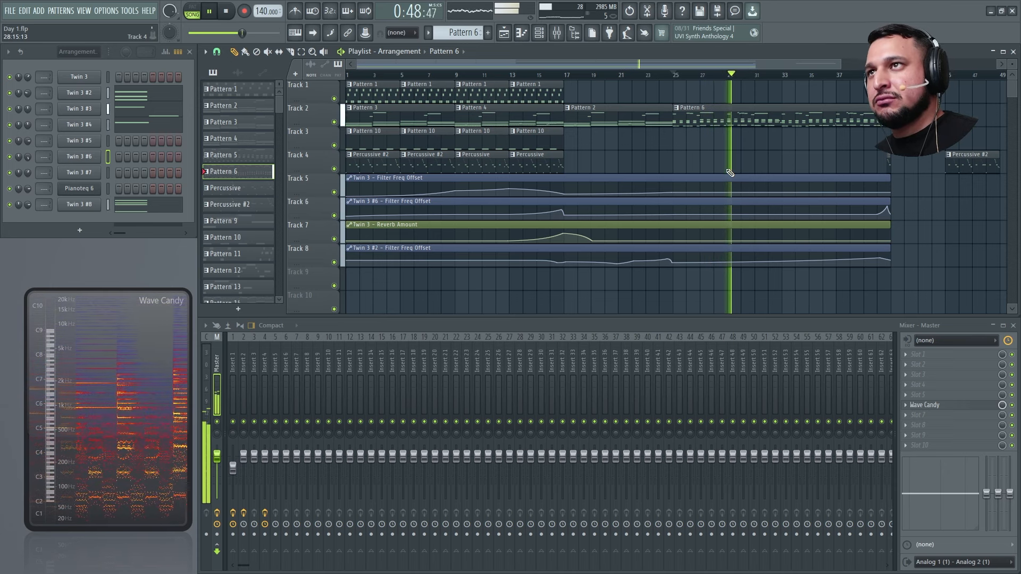
{"action": "key", "text": "space"}
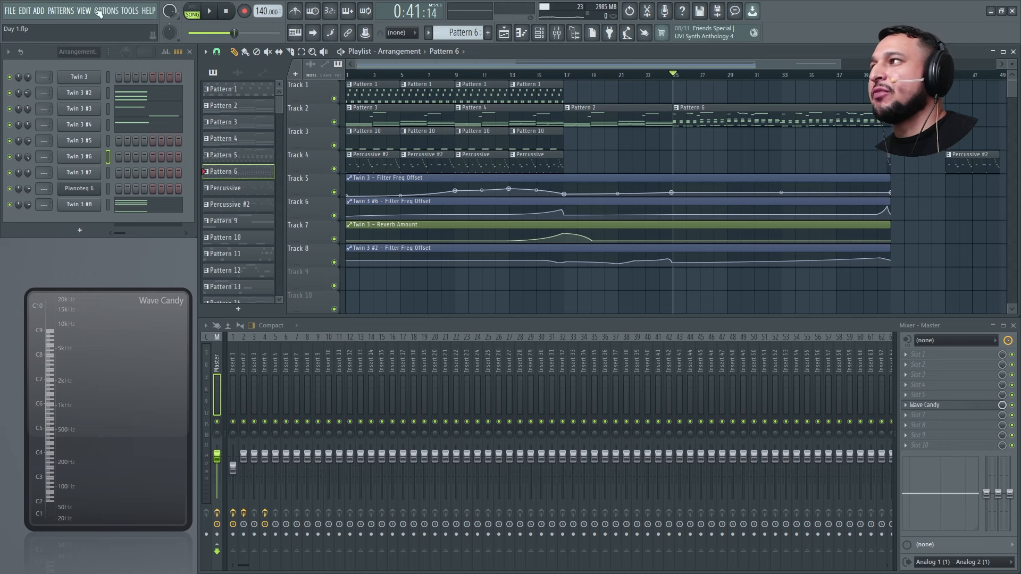
Step: Open Twin 3 #3, focus the playlist on the Pattern 6 clip and play it from bar 25
{"action": "left_click", "coordinate": [68, 116]}
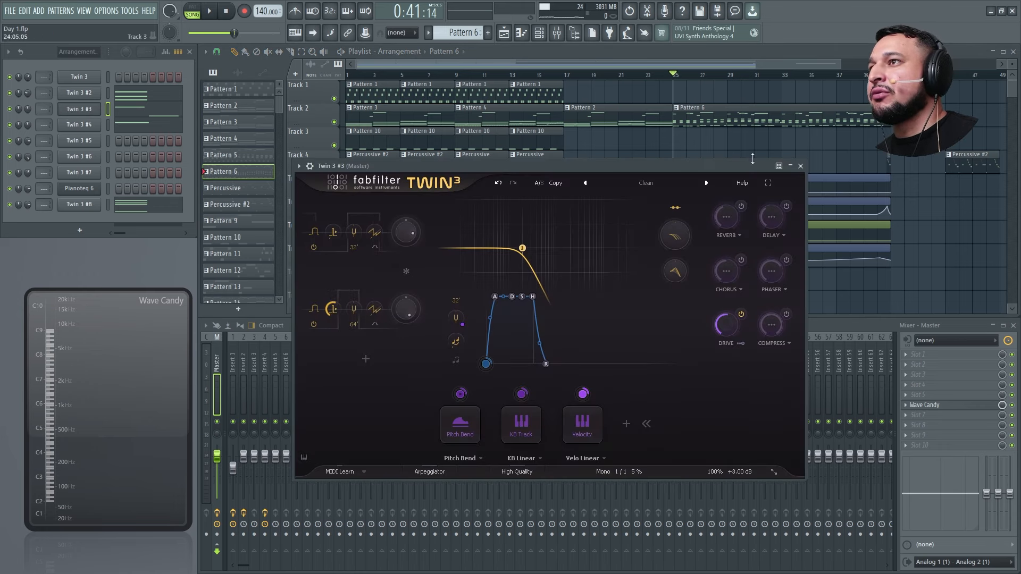
{"action": "right_click", "coordinate": [758, 110], "text": "ctrl"}
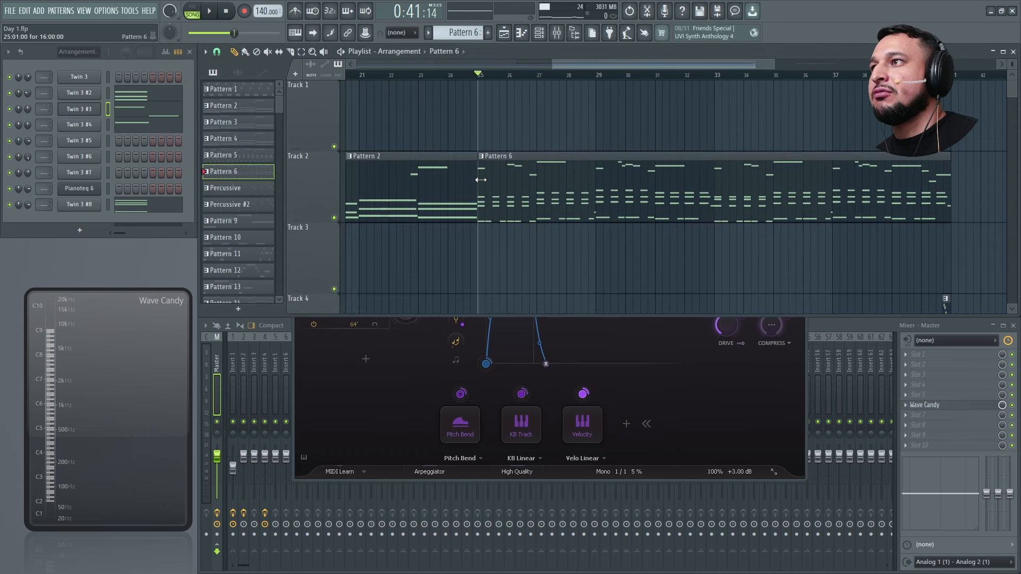
{"action": "key", "text": "space"}
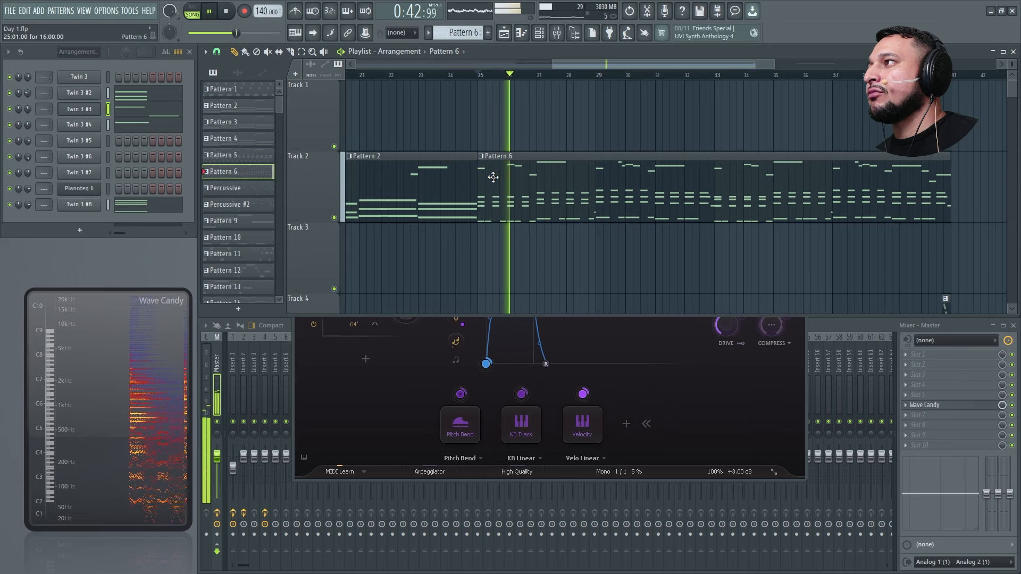
{"action": "key", "text": "space"}
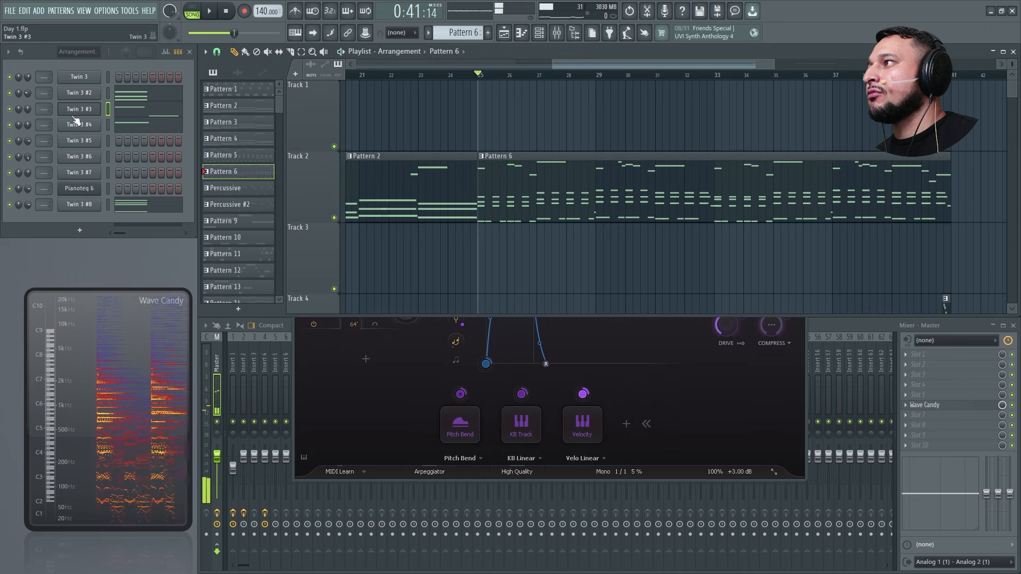
Step: Solo Twin 3 #3 and listen to its part in Pattern 6
{"action": "right_click", "coordinate": [9, 109]}
{"action": "key", "text": "space"}
{"action": "key", "text": "space"}
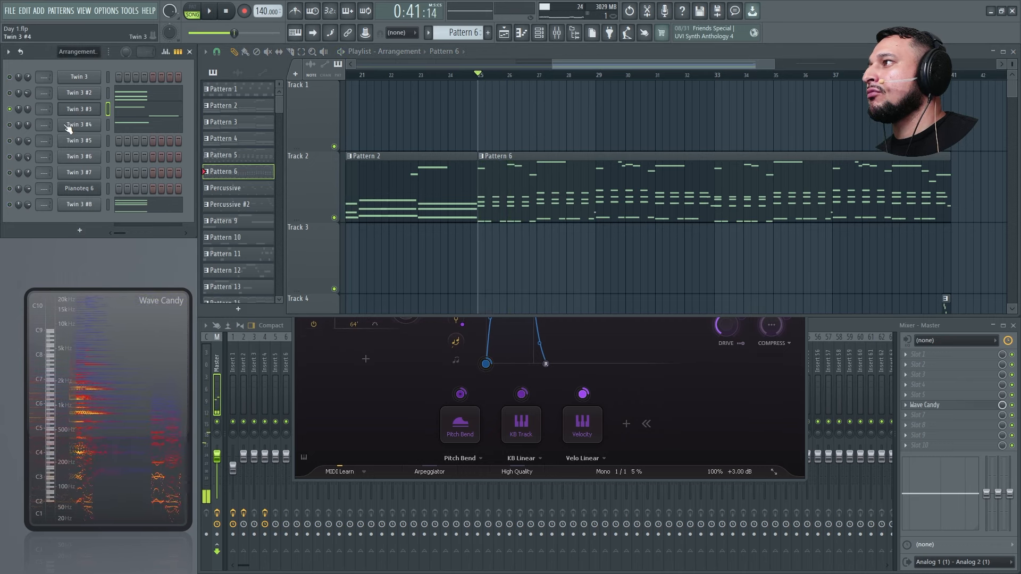
Step: Solo Twin 3 #4, open its synth window and play its part in Pattern 6
{"action": "right_click", "coordinate": [9, 125]}
{"action": "key", "text": "space"}
{"action": "left_click", "coordinate": [79, 124]}
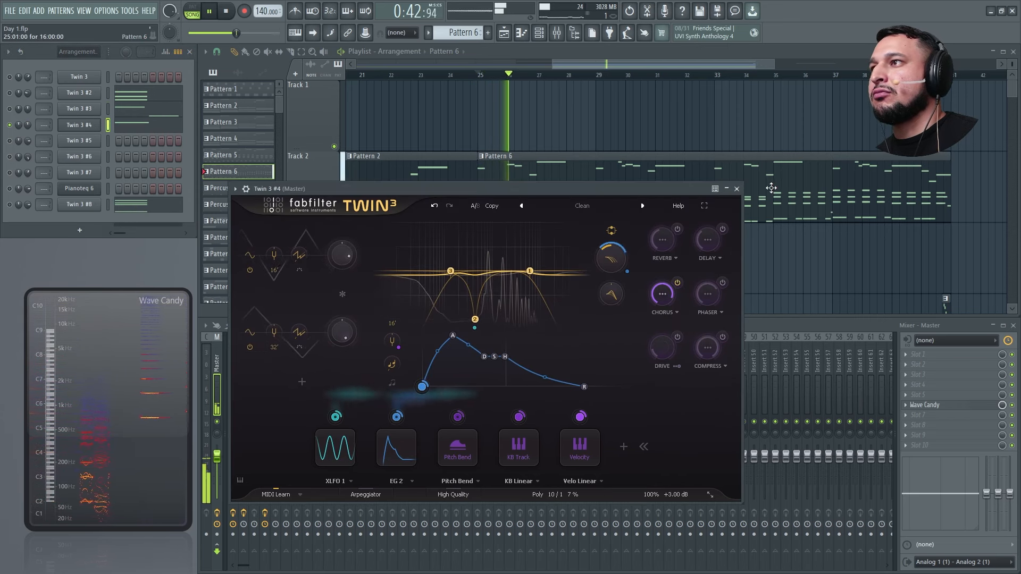
{"action": "left_click_drag", "start_coordinate": [624, 194], "coordinate": [610, 114]}
{"action": "key", "text": "space"}
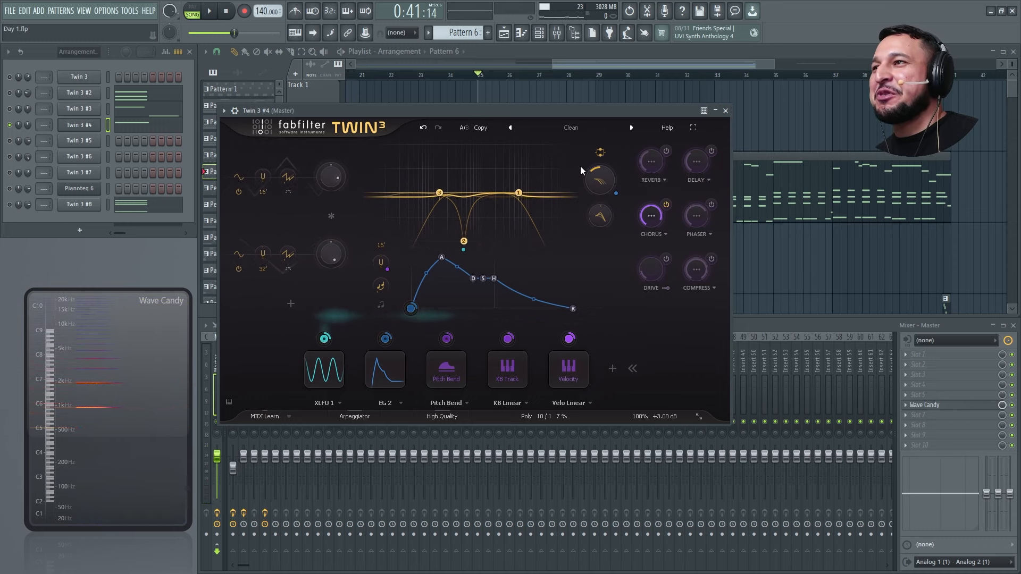
Step: Check the preset list of Twin 3 #4, then play its sound and examine the filter 2 node
{"action": "left_click", "coordinate": [572, 128]}
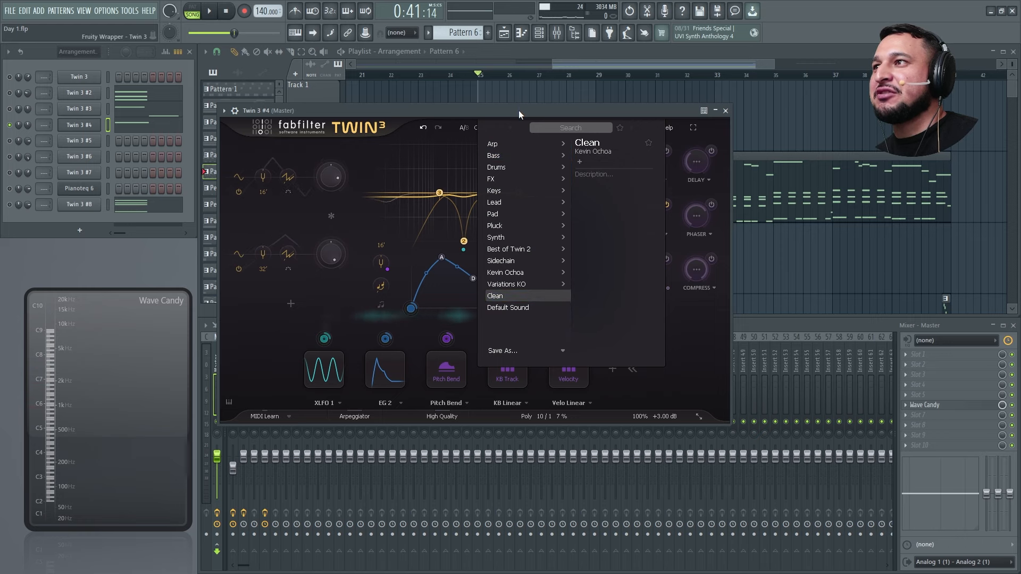
{"action": "left_click", "coordinate": [697, 339]}
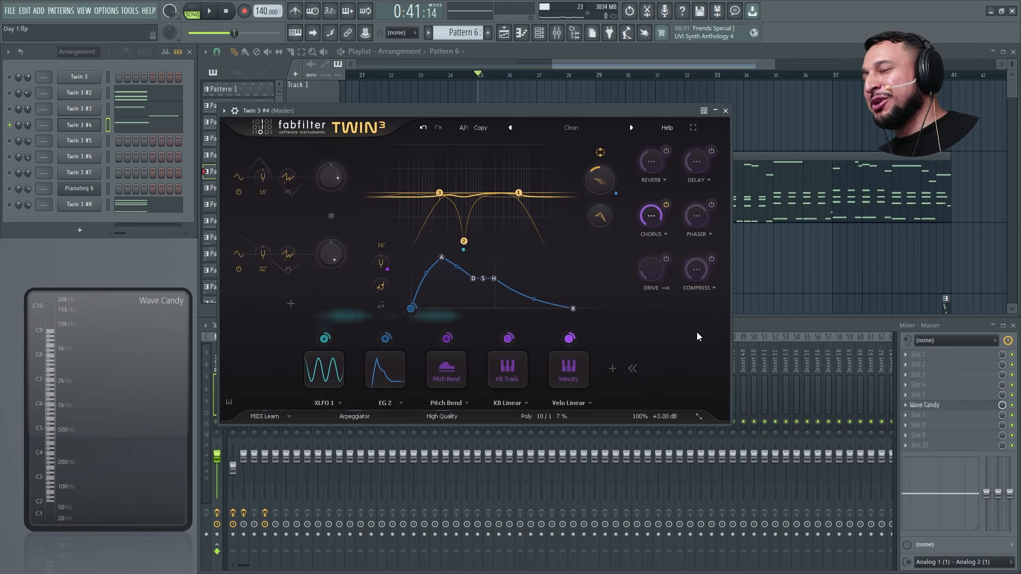
{"action": "key", "text": "space"}
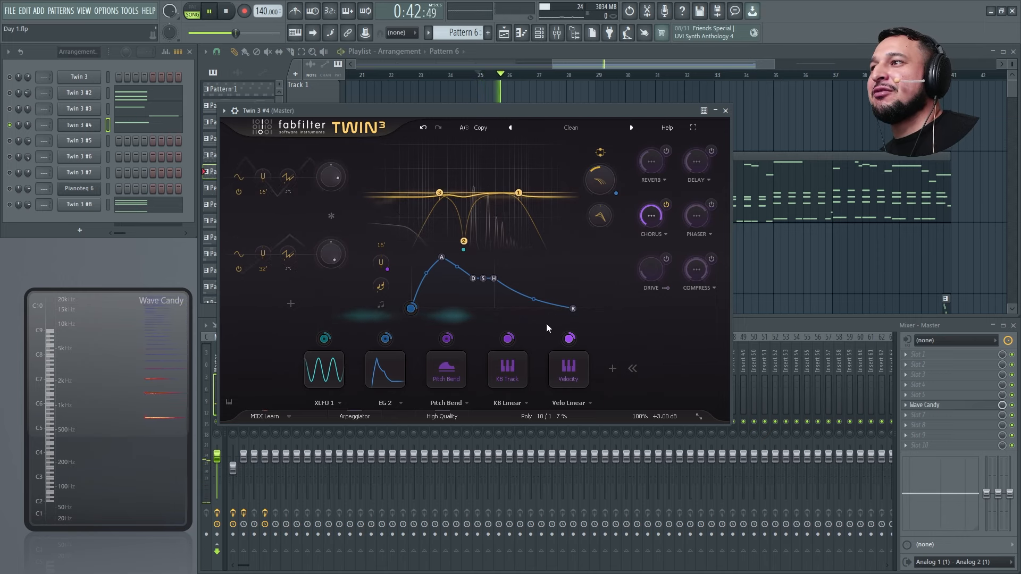
{"action": "mouse_move", "coordinate": [464, 244]}
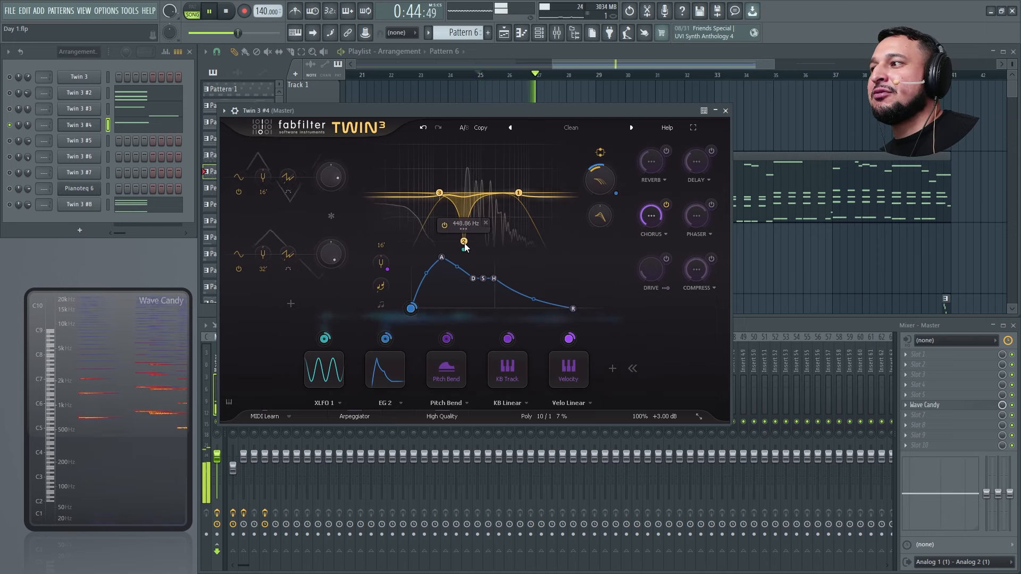
{"action": "key", "text": "space"}
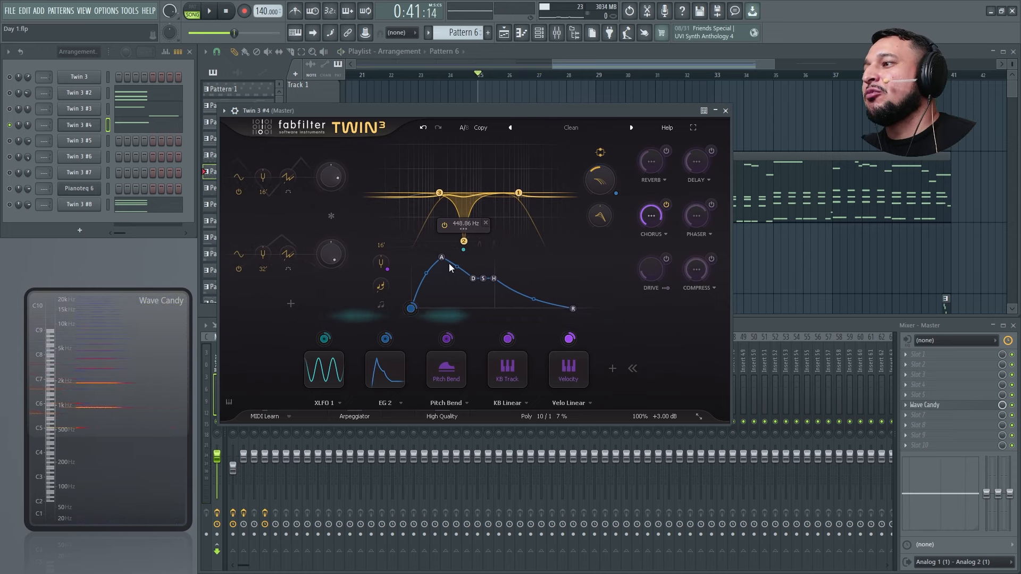
Step: Open the XLFO 1 settings of Twin 3 #4 and lower its frequency to 1.394 Hz, listening to the change
{"action": "left_click", "coordinate": [329, 368]}
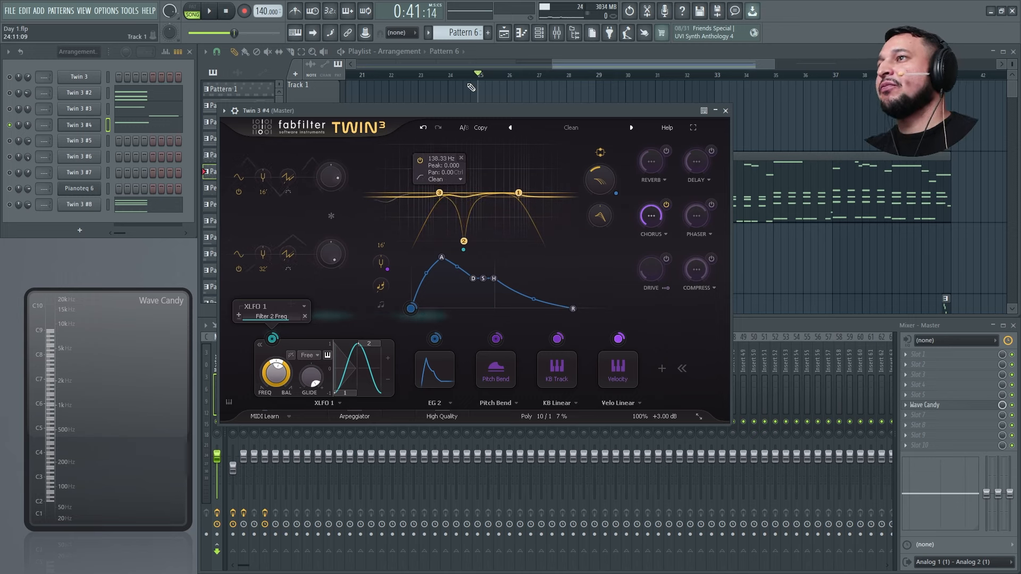
{"action": "key", "text": "space"}
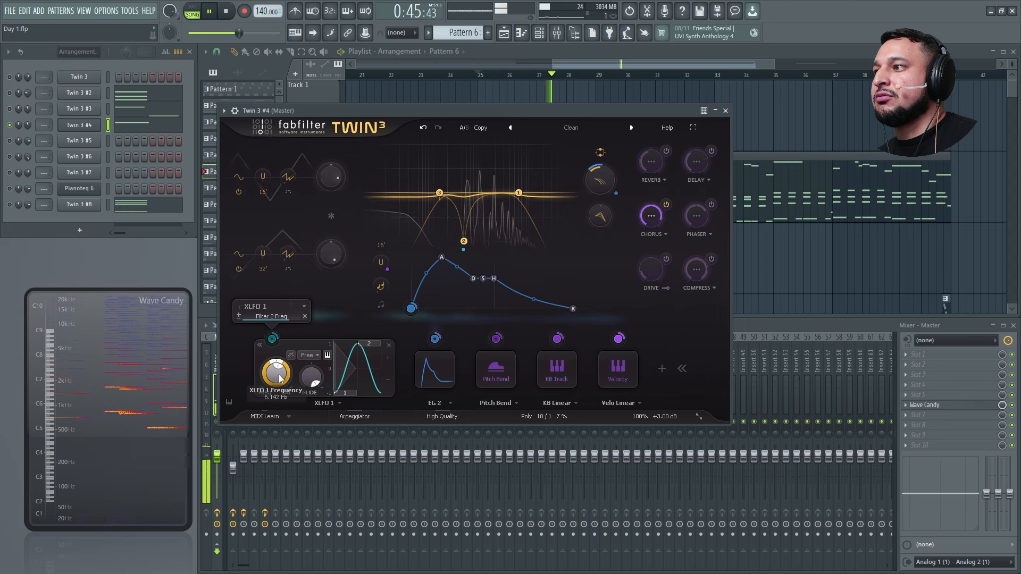
{"action": "key", "text": "space"}
{"action": "left_click_drag", "start_coordinate": [277, 378], "coordinate": [270, 426]}
{"action": "key", "text": "space"}
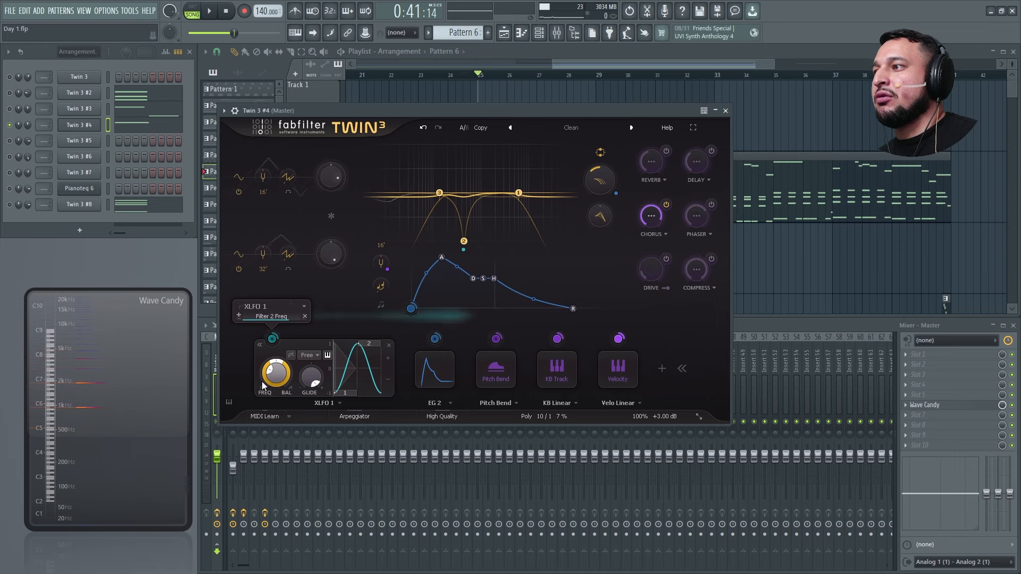
Step: Try raising the XLFO 1 frequency up to 500 Hz while playing the part from bar 25
{"action": "mouse_move", "coordinate": [281, 382]}
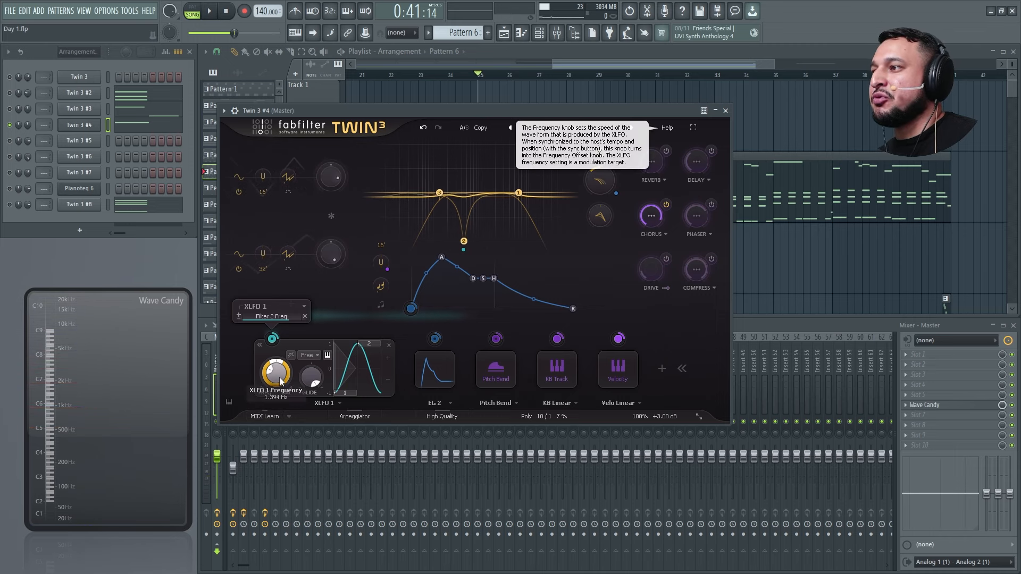
{"action": "key", "text": "space"}
{"action": "left_click_drag", "start_coordinate": [281, 382], "coordinate": [265, 203]}
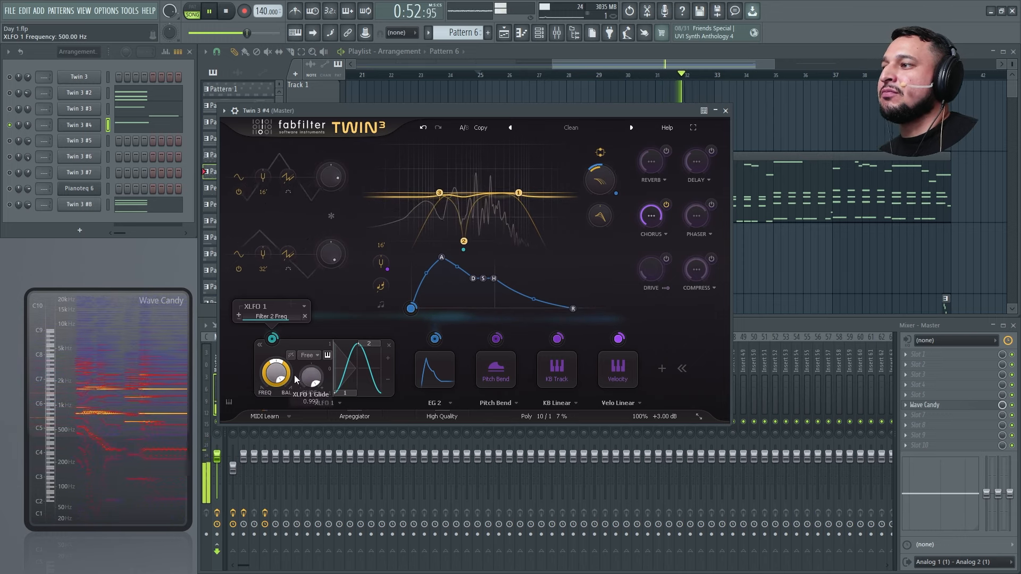
{"action": "key", "text": "space"}
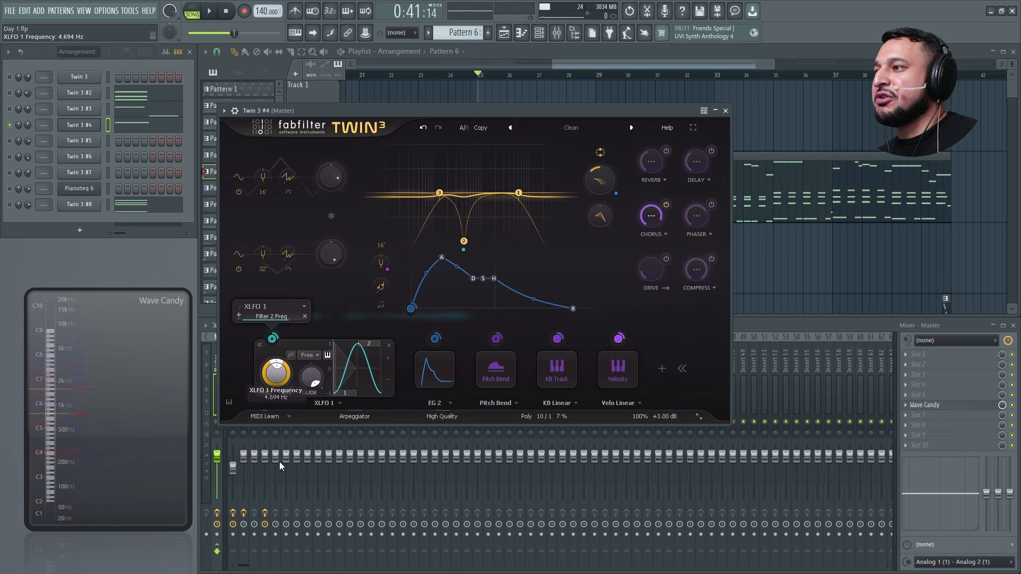
Step: Readjust the XLFO 1 frequency during playback, starting from 4.555 Hz
{"action": "left_click_drag", "start_coordinate": [279, 461], "coordinate": [279, 462]}
{"action": "key", "text": "space"}
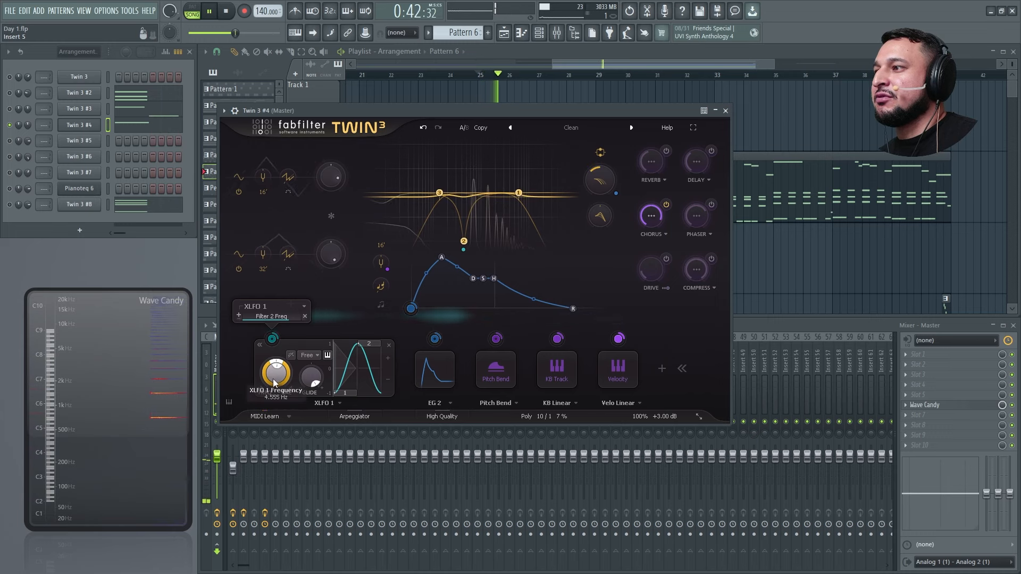
{"action": "left_click_drag", "start_coordinate": [276, 384], "coordinate": [273, 379]}
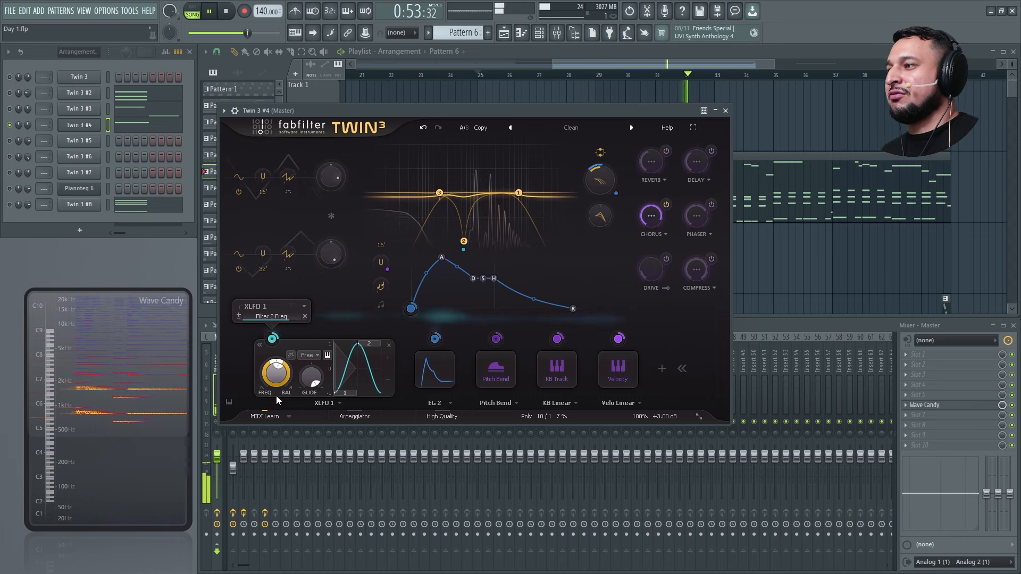
Step: Stop playback and check the filter routing options of Twin 3 #4, leaving the routing on Parallel
{"action": "key", "text": "space"}
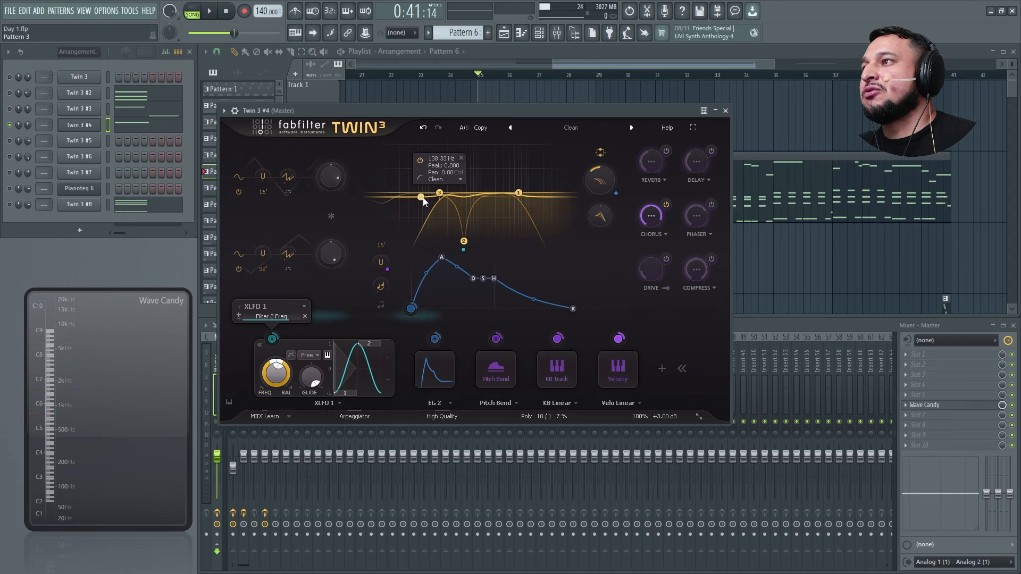
{"action": "left_click", "coordinate": [600, 153]}
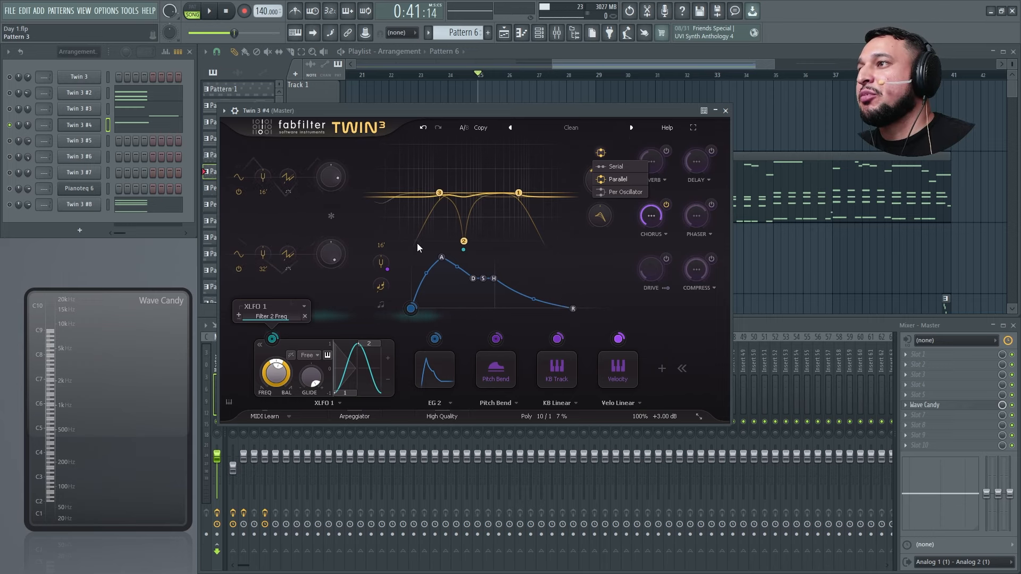
{"action": "left_click", "coordinate": [624, 287]}
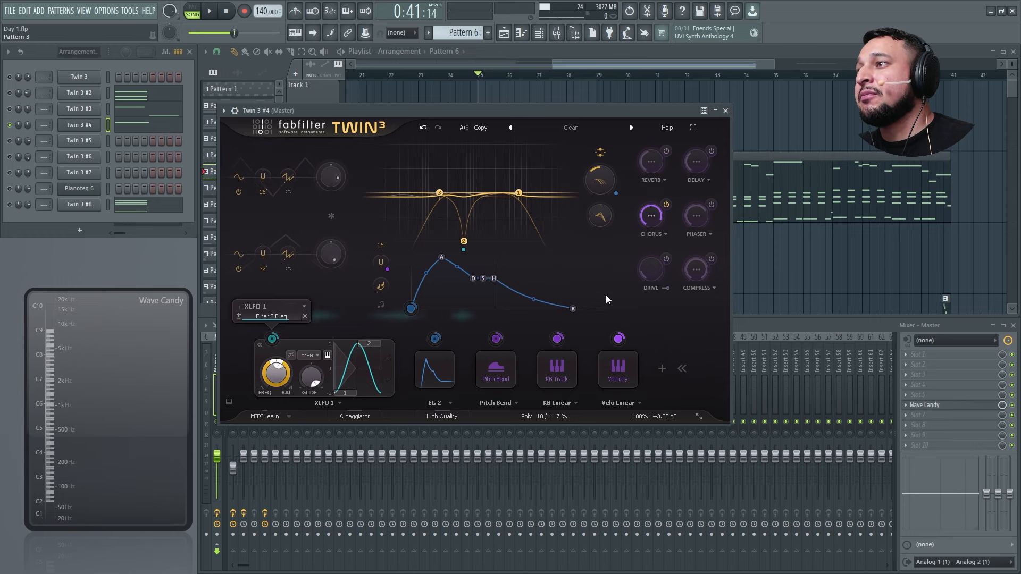
{"action": "mouse_move", "coordinate": [516, 195]}
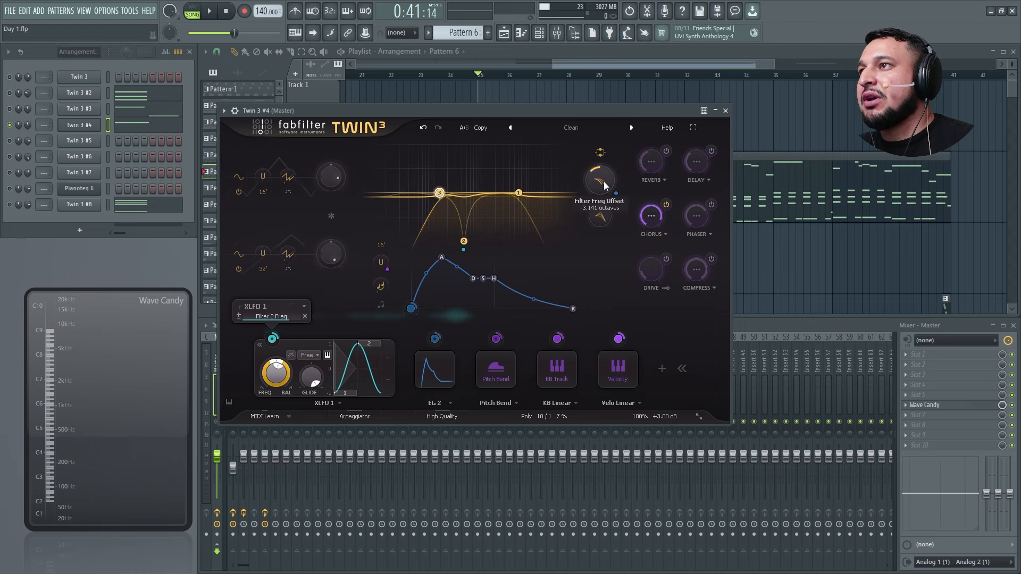
Step: Move the Twin 3 #4 window lower and inspect the Filter Freq Offset modulation while the part plays
{"action": "left_click_drag", "start_coordinate": [596, 113], "coordinate": [552, 218]}
{"action": "scroll", "coordinate": [561, 240], "scroll_direction": "down", "scroll_amount": 2}
{"action": "key", "text": "space"}
{"action": "left_click", "coordinate": [596, 299]}
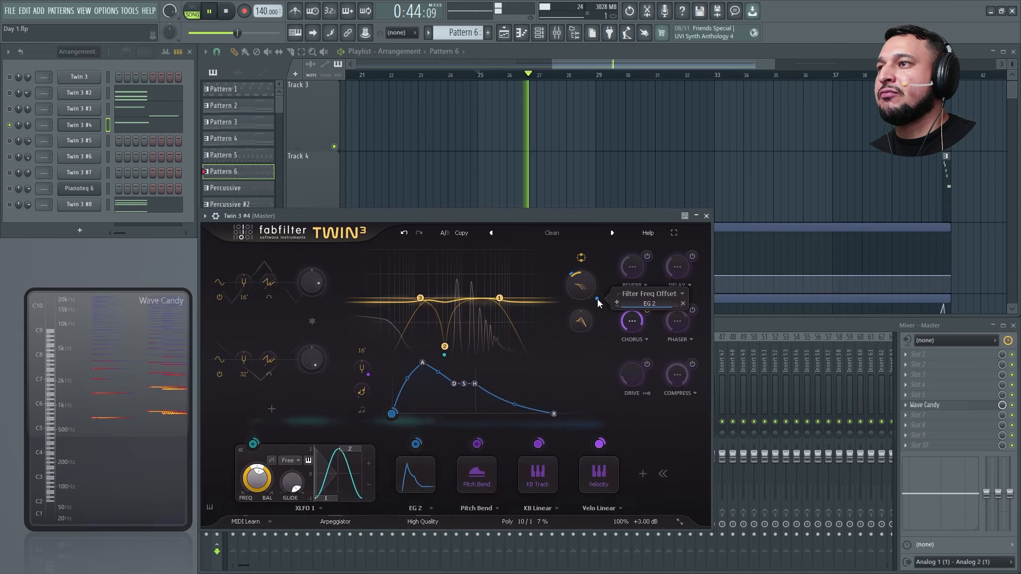
Step: Open the EG 2 settings of Twin 3 #4 and examine its envelope and attack, replaying the part from bar 25
{"action": "left_click", "coordinate": [423, 466]}
{"action": "key", "text": "space"}
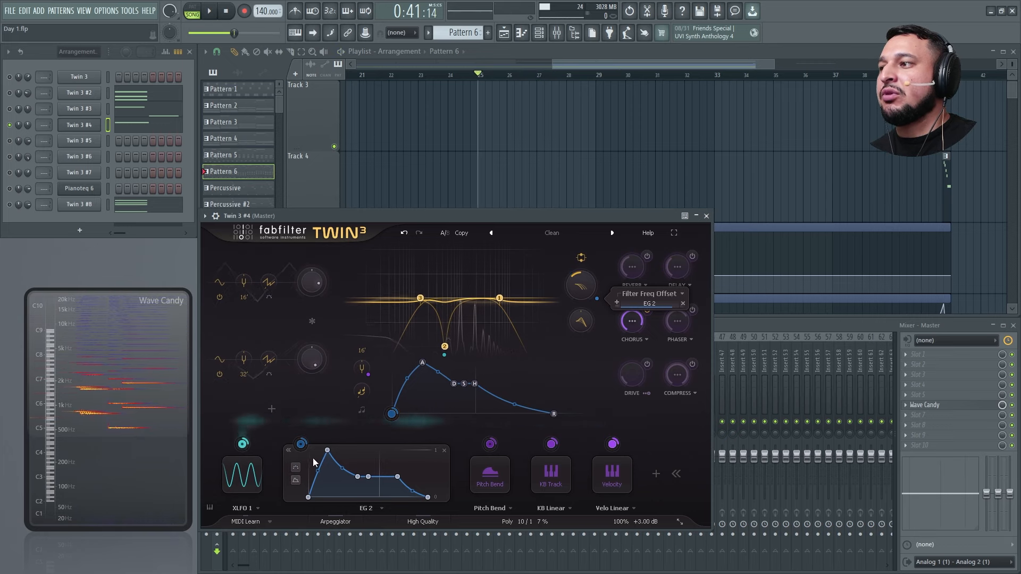
{"action": "key", "text": "space"}
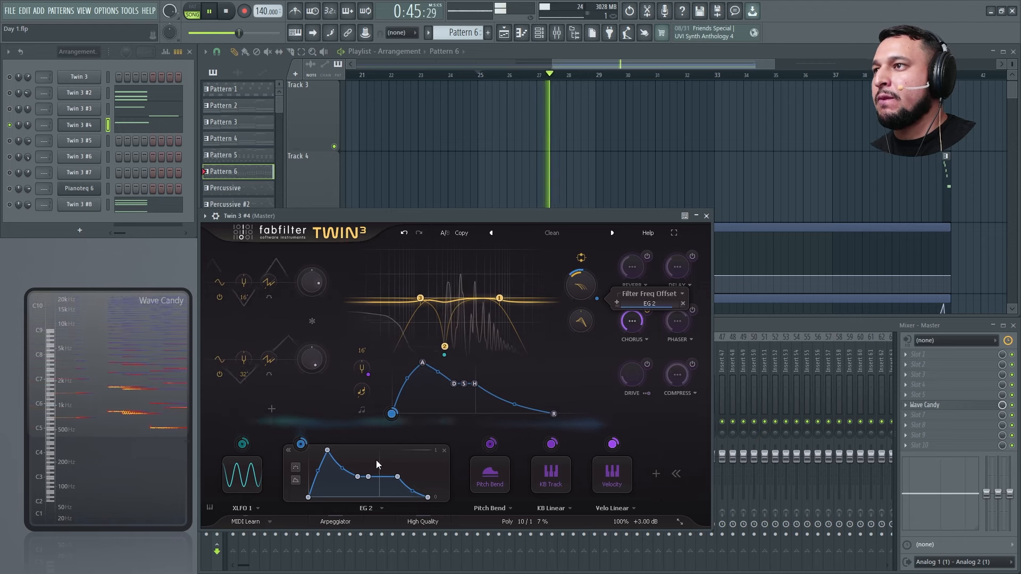
{"action": "key", "text": "space"}
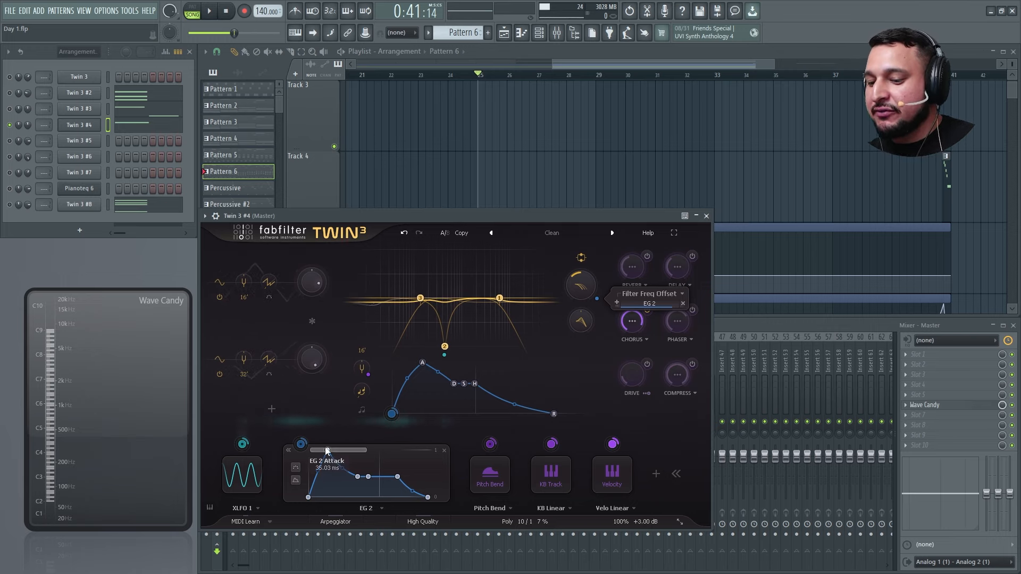
{"action": "key", "text": "space"}
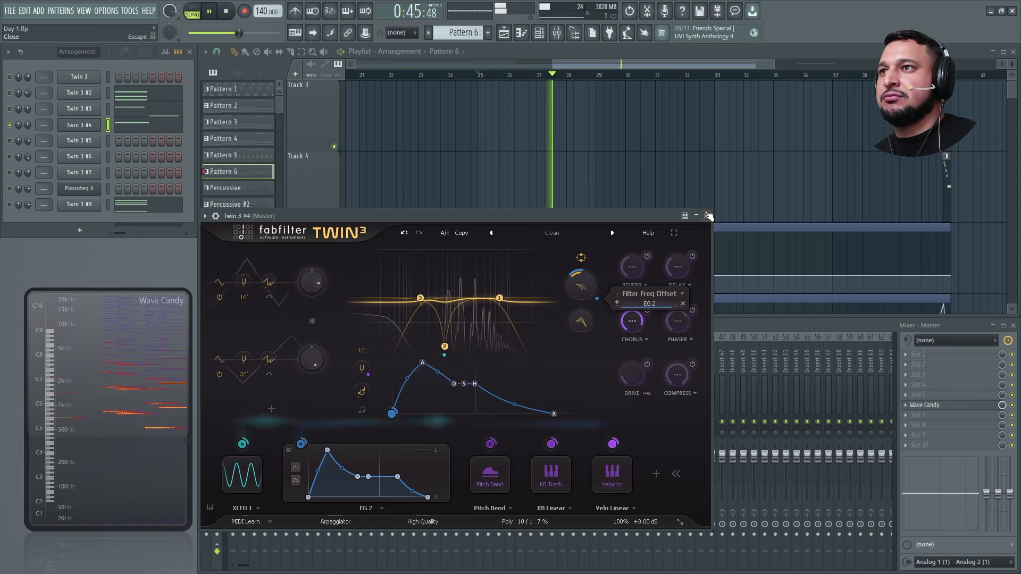
{"action": "key", "text": "space"}
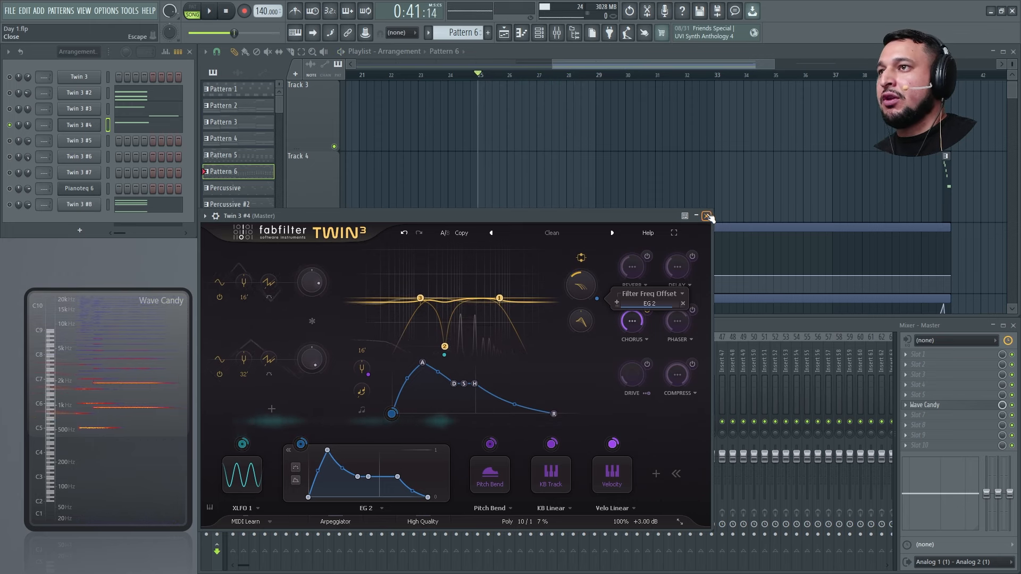
Step: Close Twin 3 #4, unmute all channels and listen to the full arrangement from bar 25
{"action": "left_click", "coordinate": [707, 216]}
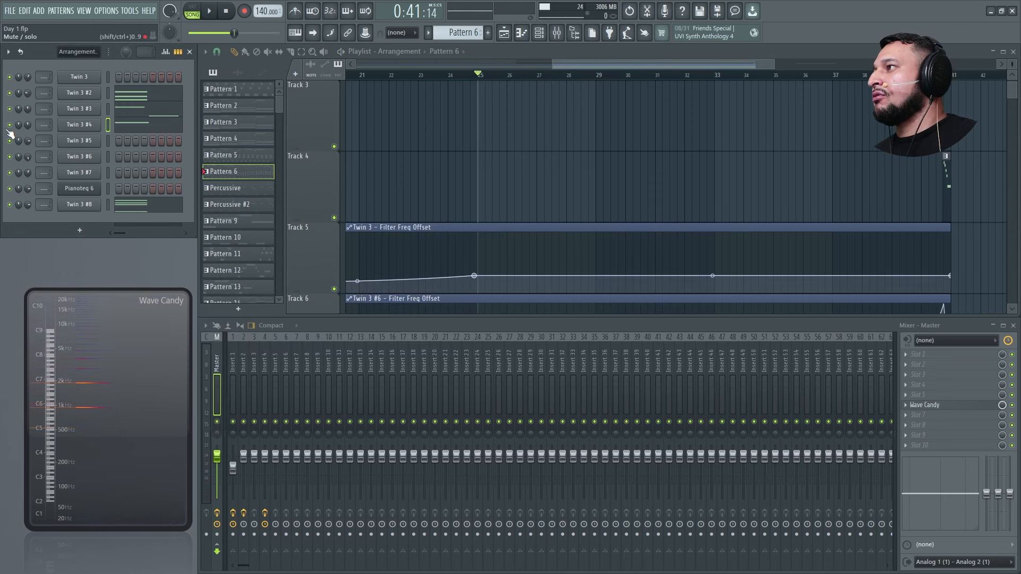
{"action": "scroll", "coordinate": [239, 170], "scroll_direction": "down", "scroll_amount": 3}
{"action": "scroll", "coordinate": [501, 266], "scroll_direction": "up", "scroll_amount": 3}
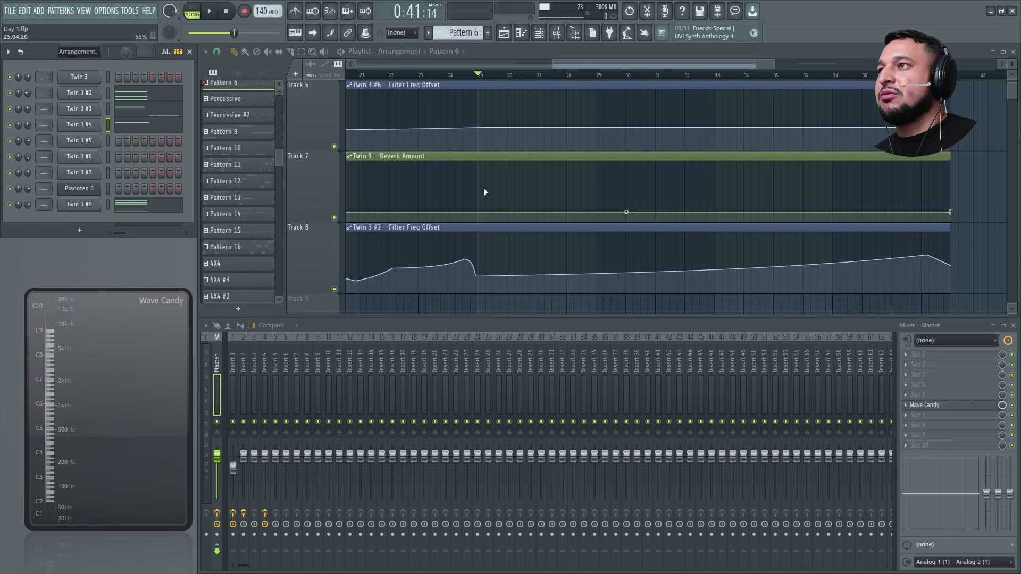
{"action": "key", "text": "space"}
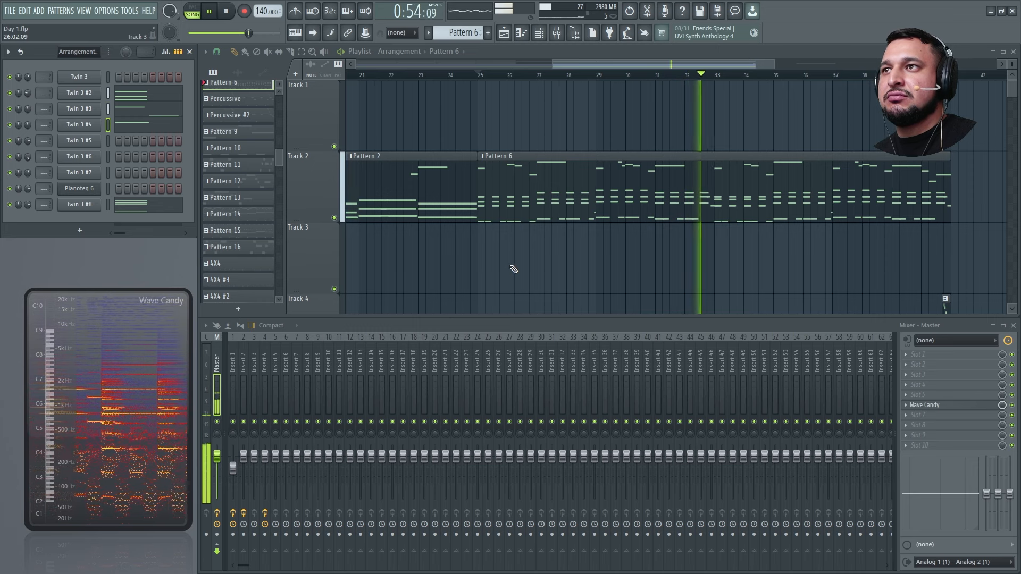
{"action": "key", "text": "space"}
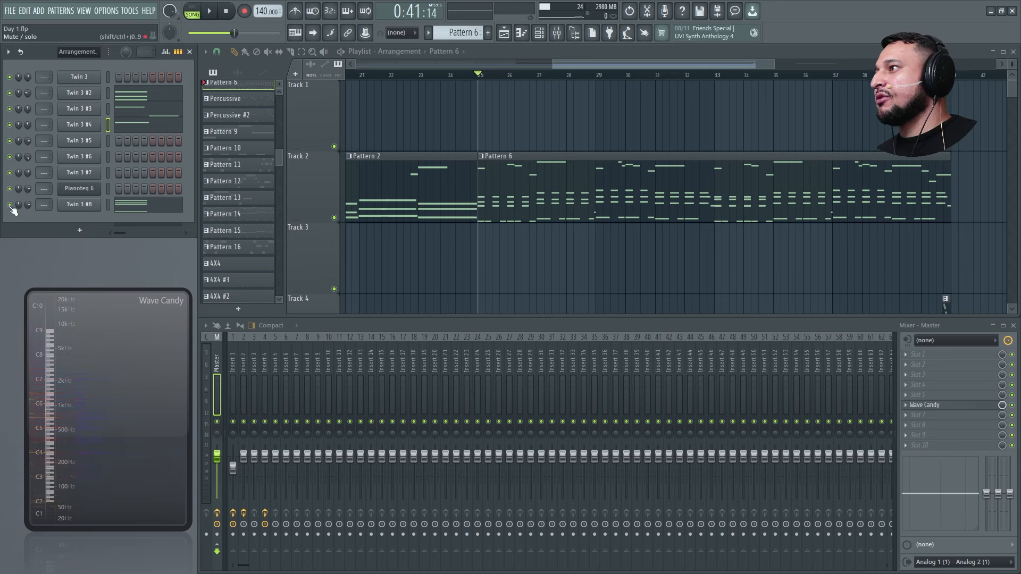
Step: Listen to the Twin 3 #8 and Twin 3 #3 channels soloed one after the other from bar 25
{"action": "key", "text": "space"}
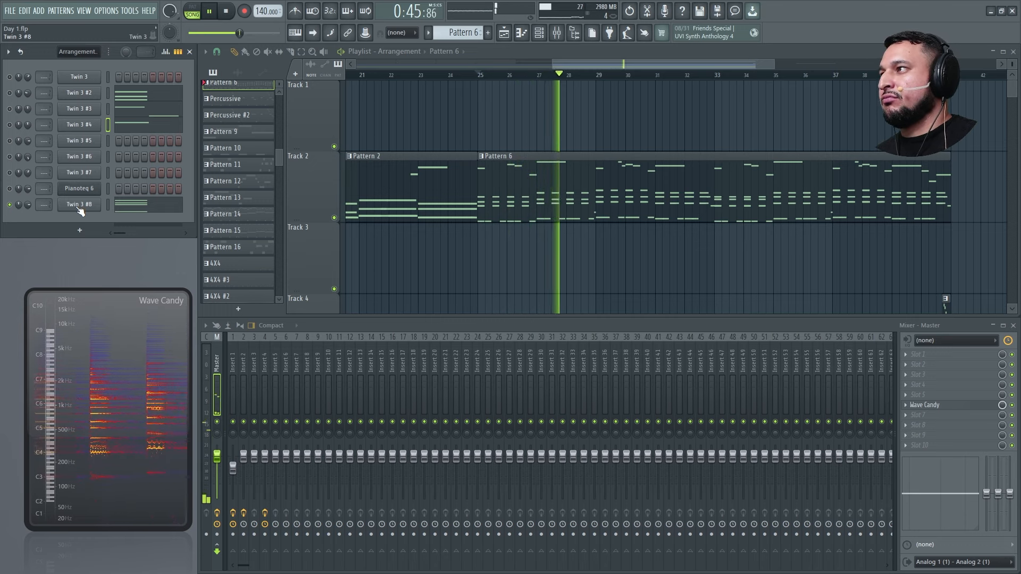
{"action": "key", "text": "space"}
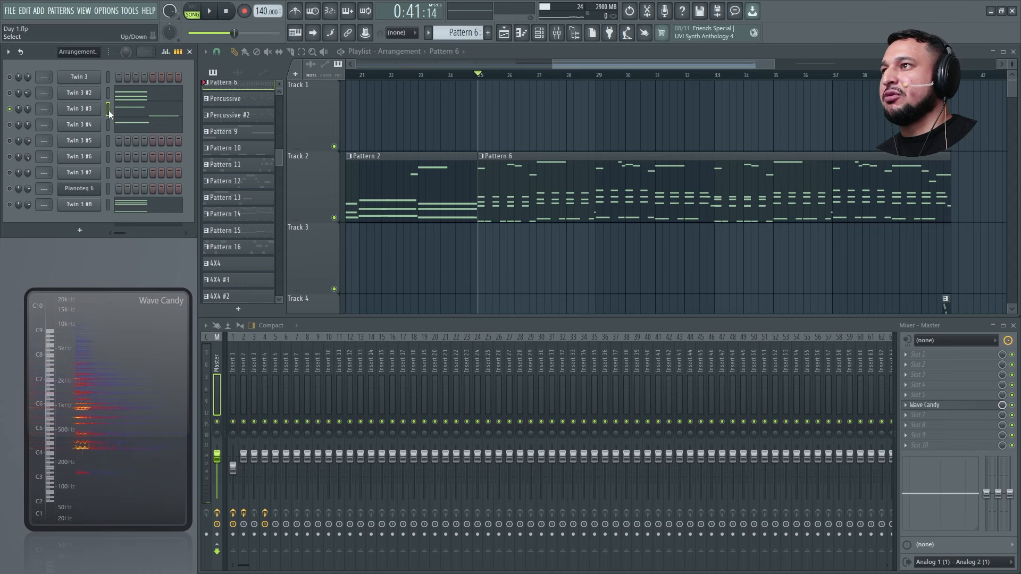
{"action": "key", "text": "space"}
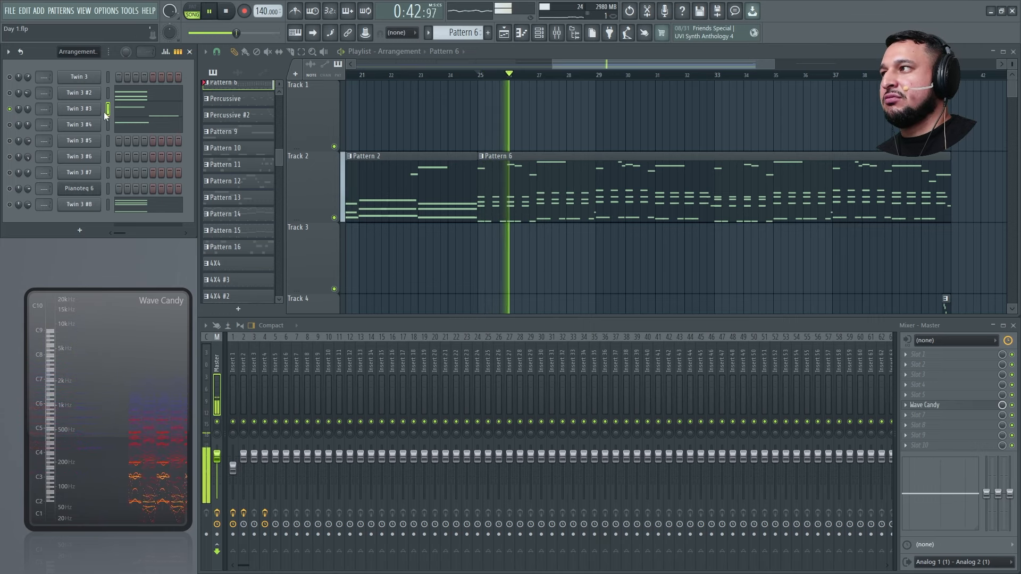
Step: Open the Twin 3 #3 synth and examine its oscillators and filter 1 node, then play its part
{"action": "left_click", "coordinate": [97, 110]}
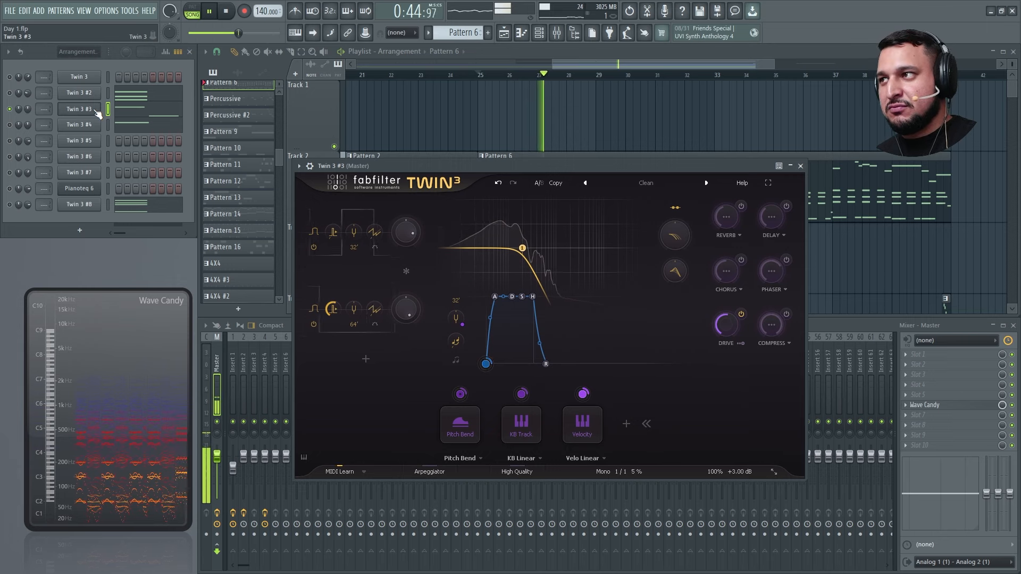
{"action": "key", "text": "space"}
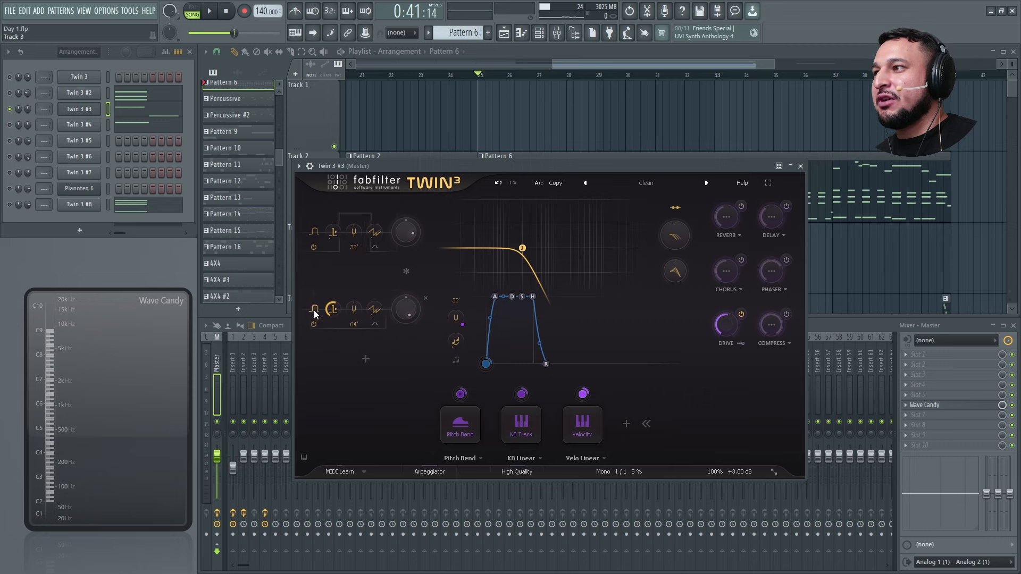
{"action": "mouse_move", "coordinate": [525, 251]}
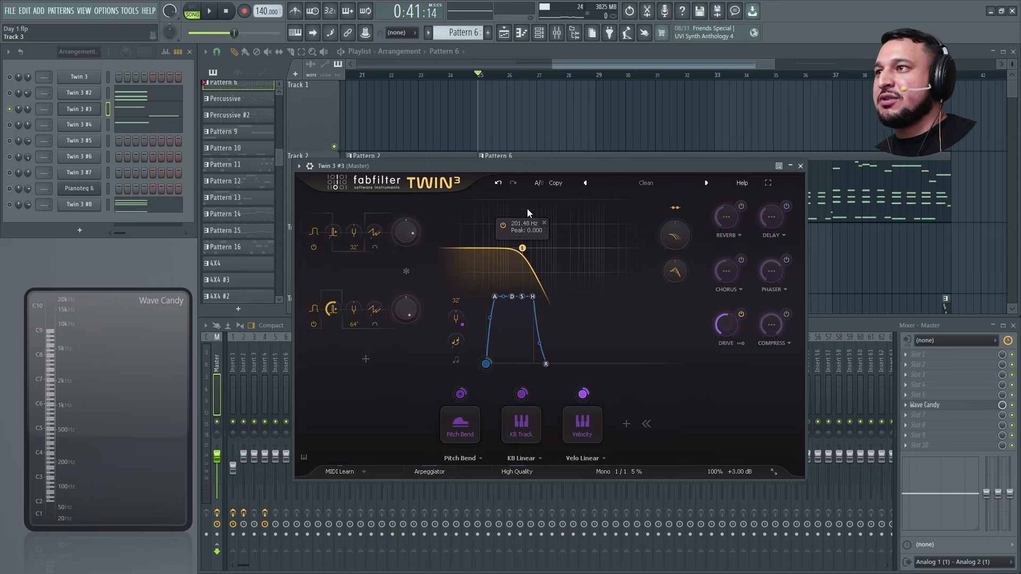
{"action": "key", "text": "space"}
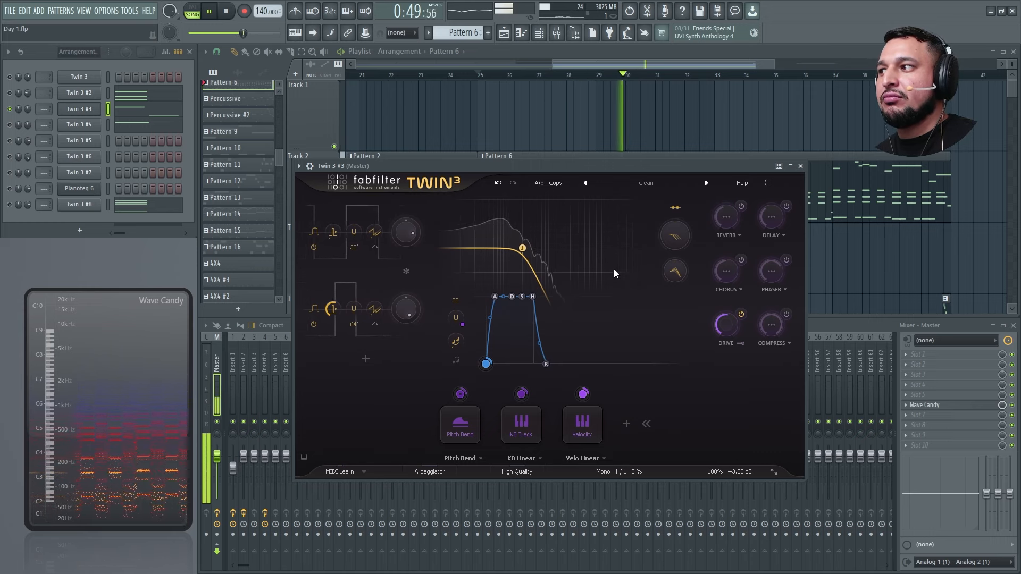
Step: Save the project, then replay the Twin 3 #3 part and minimise its synth window
{"action": "key", "text": "ctrl+s"}
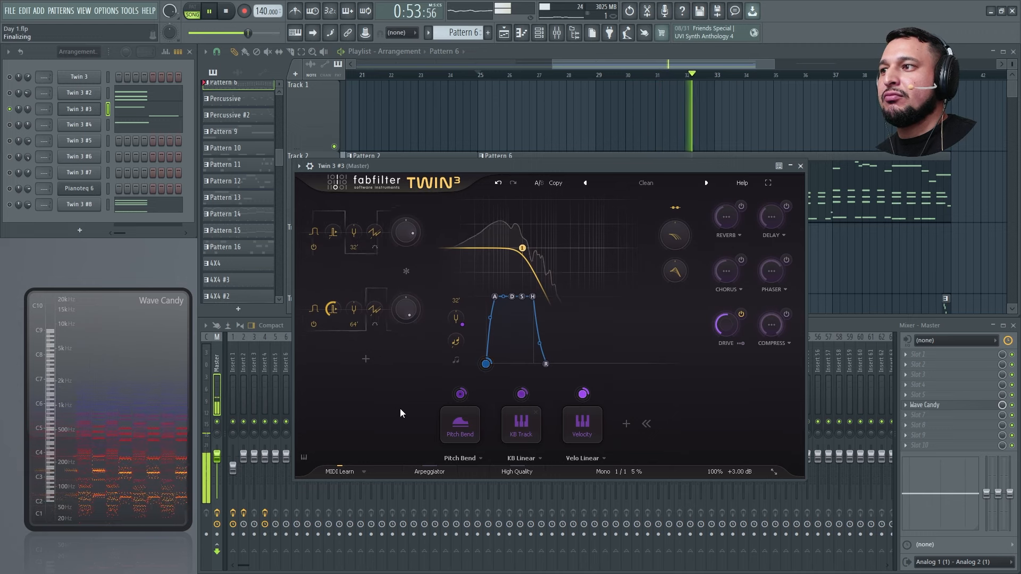
{"action": "key", "text": "space"}
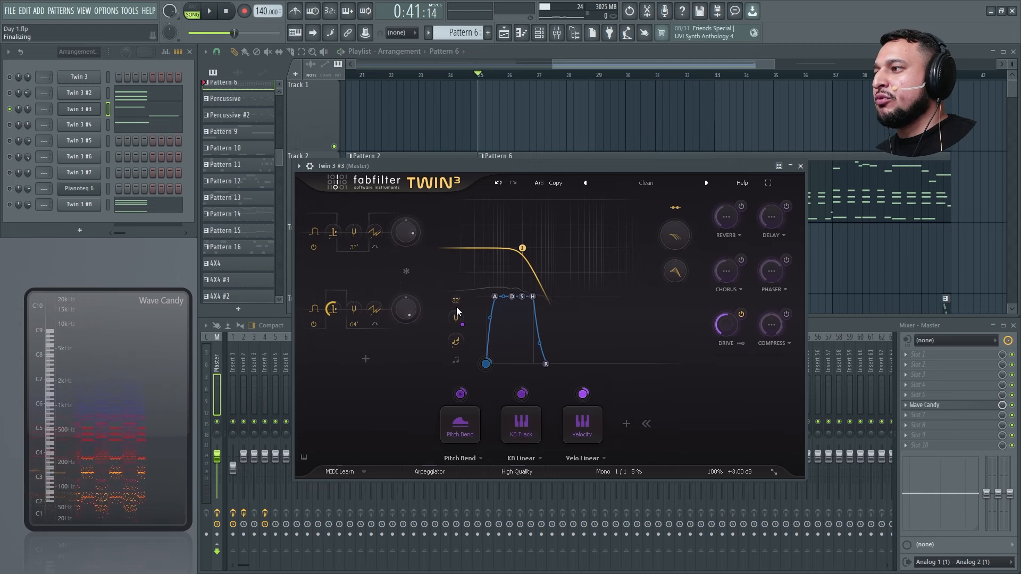
{"action": "key", "text": "space"}
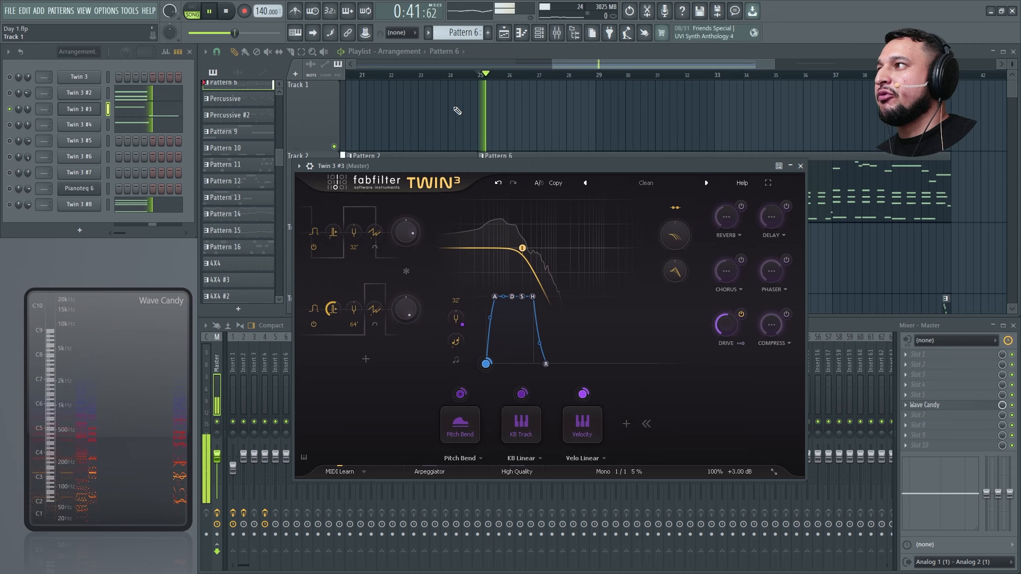
{"action": "left_click", "coordinate": [792, 166]}
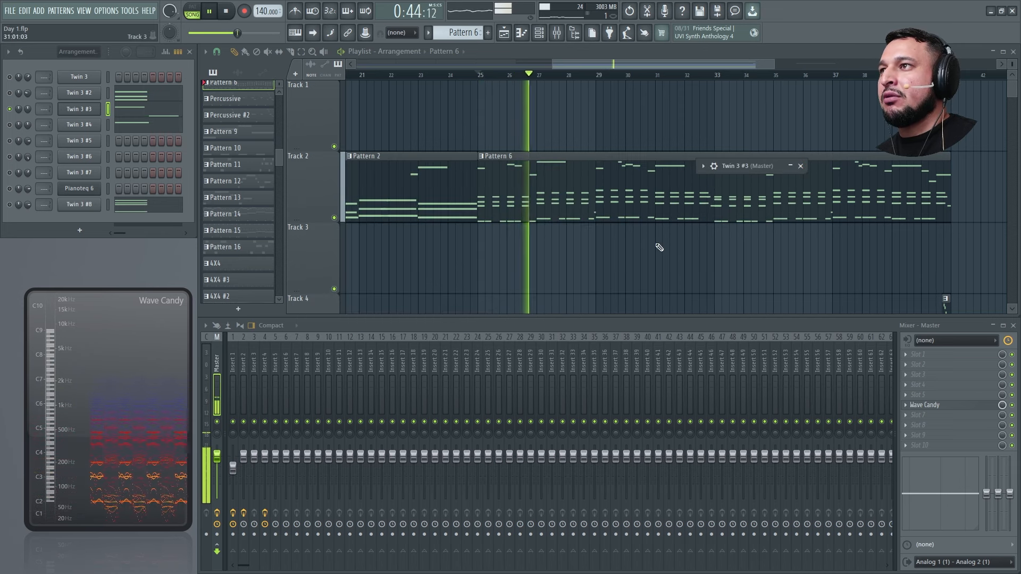
{"action": "key", "text": "space"}
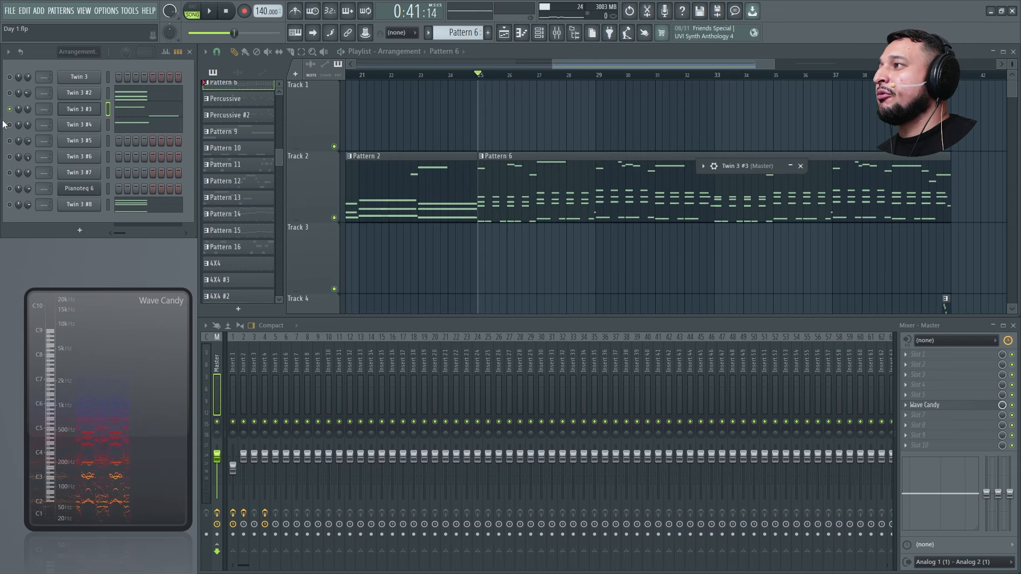
Step: Play Twin 3 #4 soloed, then all channels unmuted, and close the Twin 3 #3 window
{"action": "key", "text": "space"}
{"action": "key", "text": "space"}
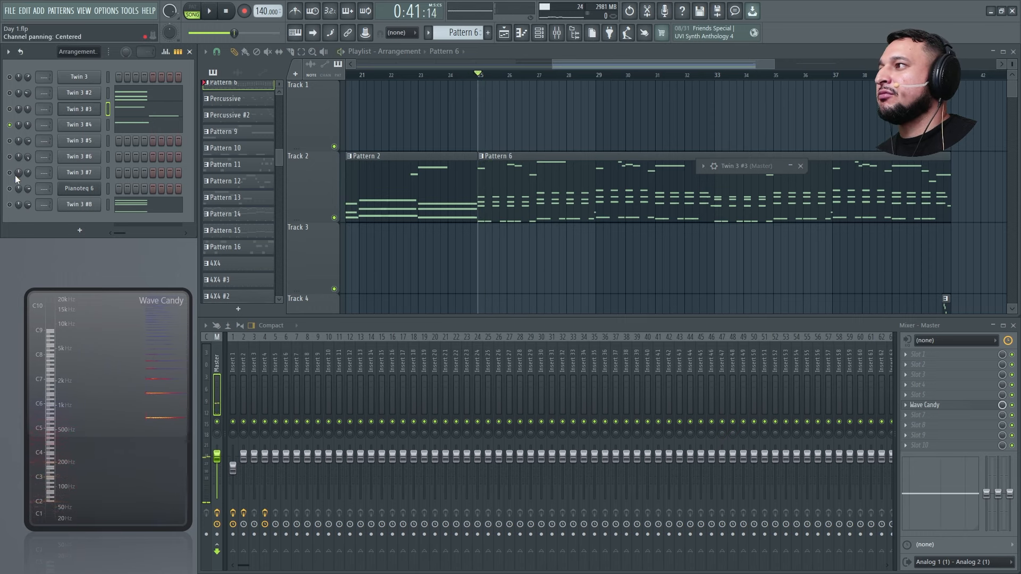
{"action": "key", "text": "space"}
{"action": "key", "text": "space"}
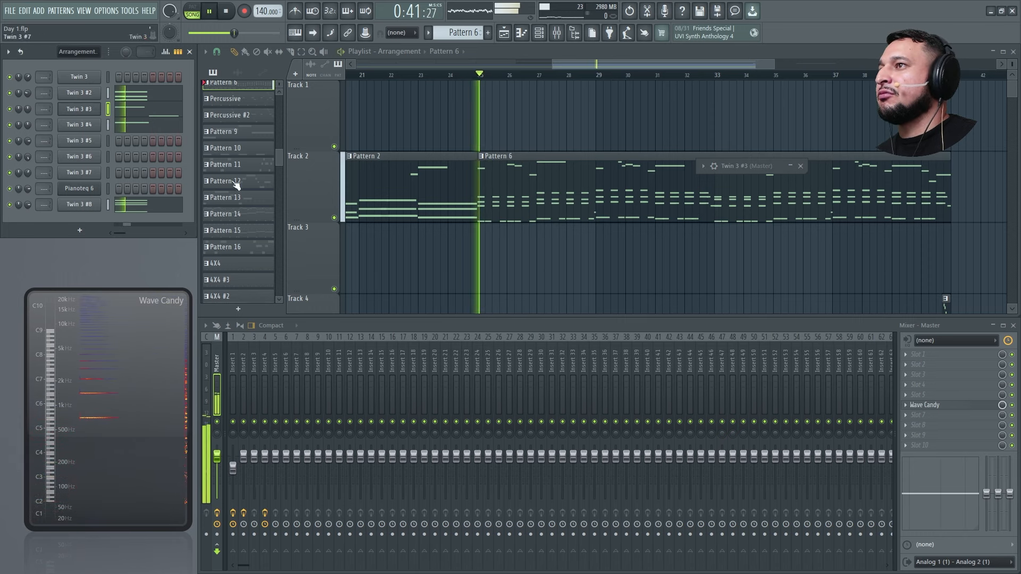
{"action": "left_click", "coordinate": [800, 166]}
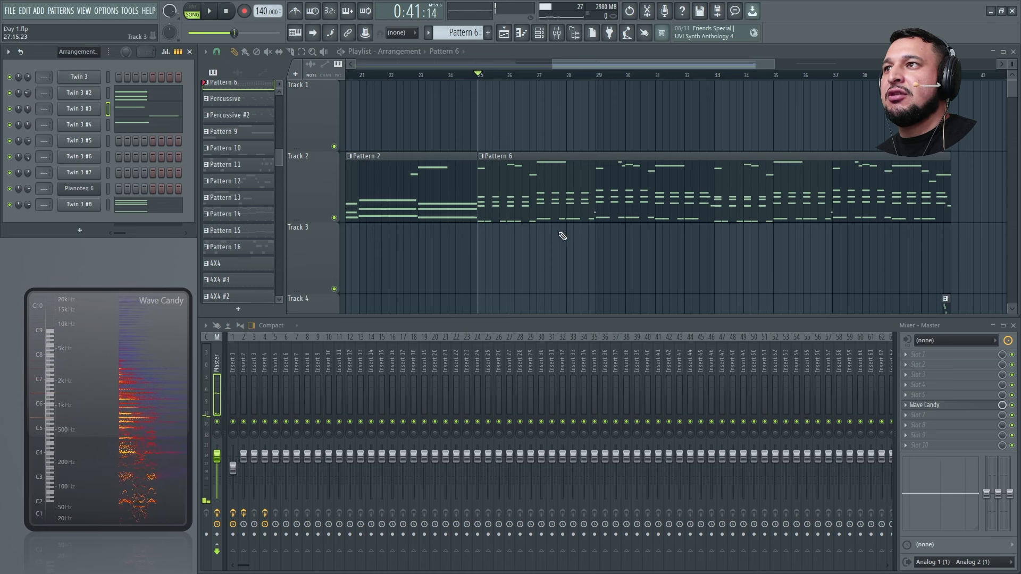
Step: Move the play position to the start of Pattern 2 at bar 17 and listen to the transition into Pattern 6
{"action": "scroll", "coordinate": [540, 230], "scroll_direction": "down", "scroll_amount": 5}
{"action": "scroll", "coordinate": [607, 147], "scroll_direction": "up", "scroll_amount": 1}
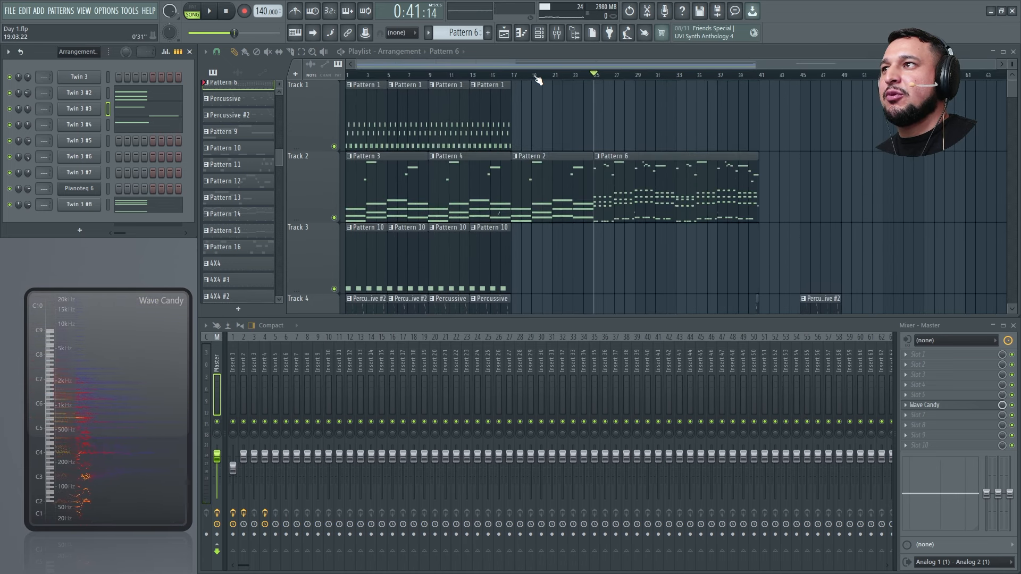
{"action": "left_click", "coordinate": [515, 75]}
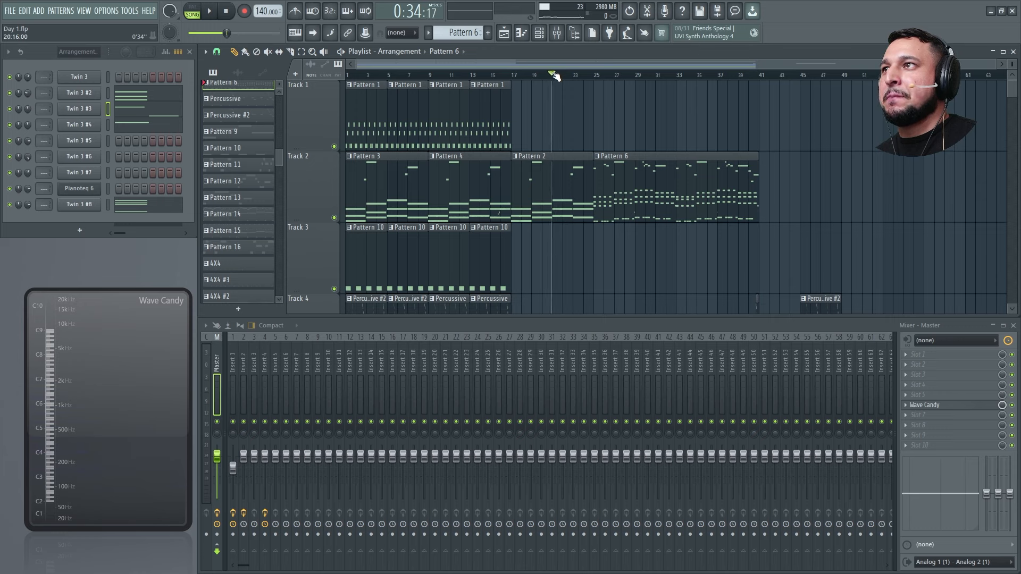
{"action": "left_click_drag", "start_coordinate": [554, 77], "coordinate": [518, 70]}
{"action": "scroll", "coordinate": [558, 239], "scroll_direction": "up", "scroll_amount": 5}
{"action": "key", "text": "space"}
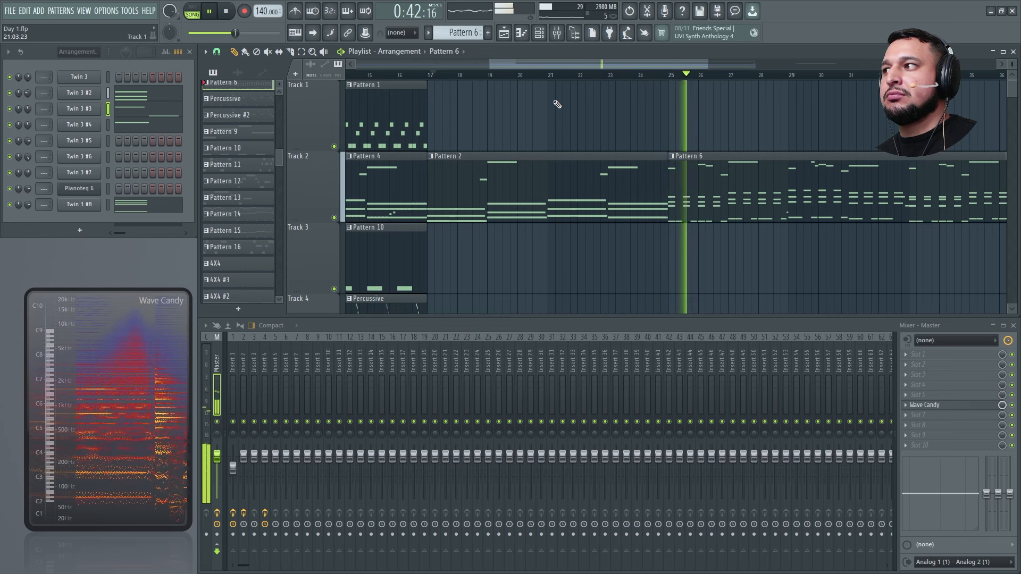
{"action": "key", "text": "space"}
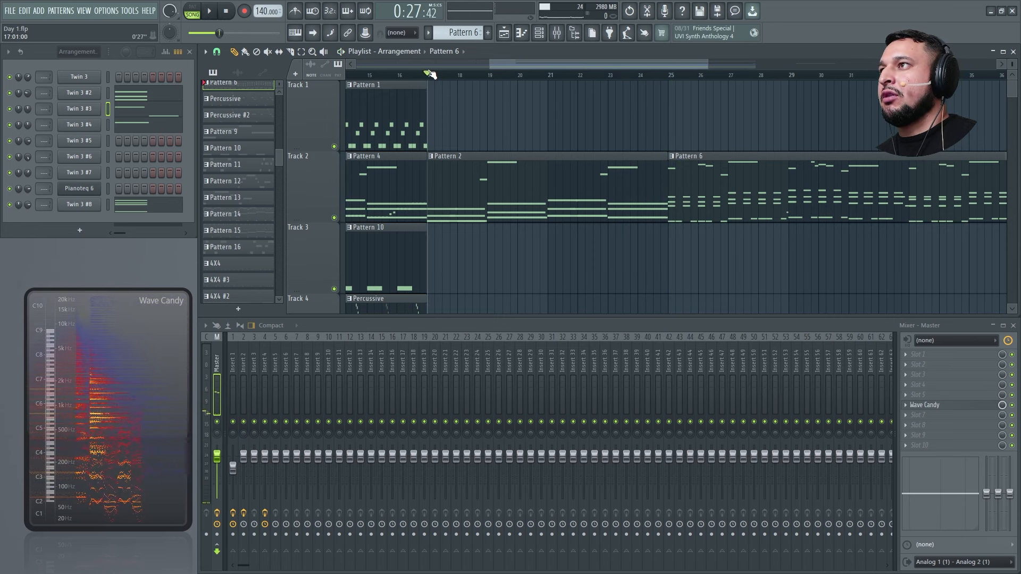
Step: Select Pattern 2, open the Twin 3 #2 synth and solo its channel
{"action": "left_click", "coordinate": [486, 204]}
{"action": "left_click", "coordinate": [95, 95]}
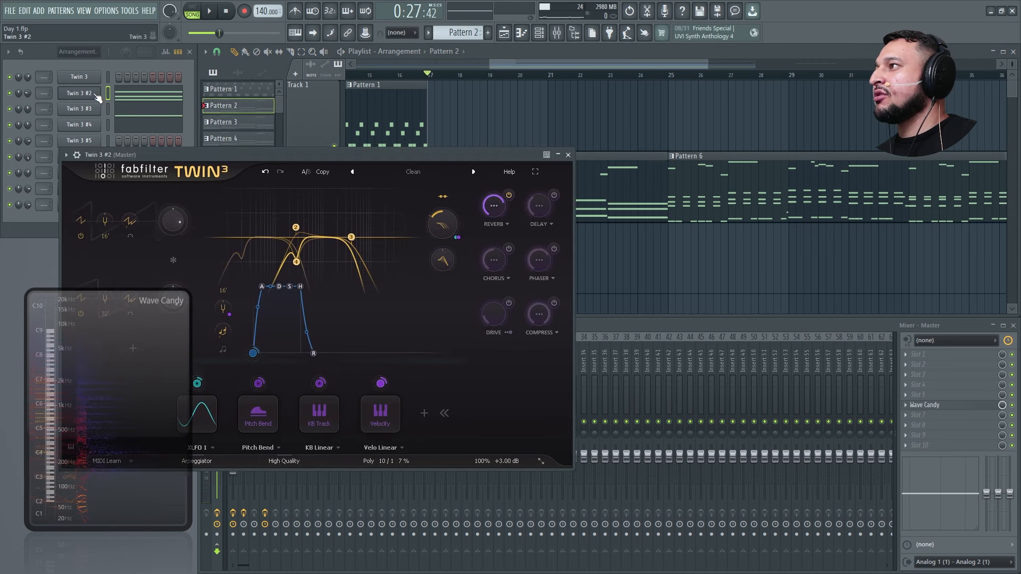
{"action": "right_click", "coordinate": [11, 93]}
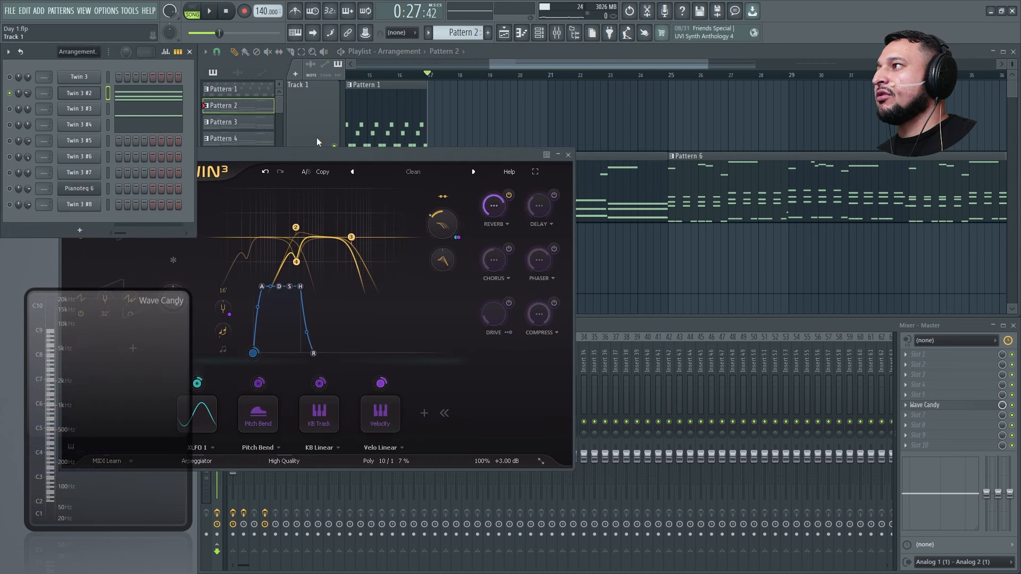
Step: Move the Twin 3 #2 synth window clear of the channel list and listen to its soloed Pattern 2 part
{"action": "left_click_drag", "start_coordinate": [368, 152], "coordinate": [627, 200]}
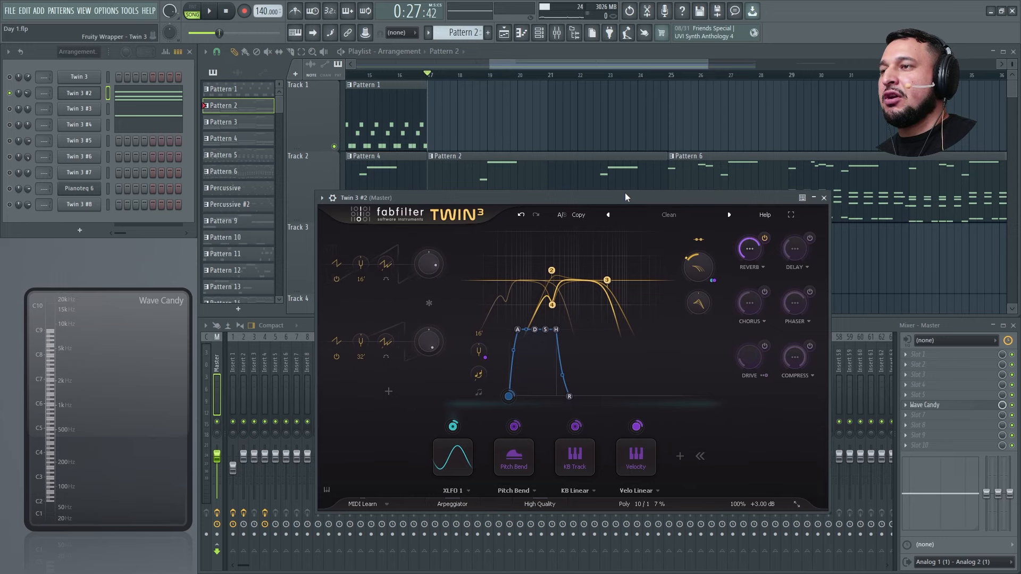
{"action": "mouse_move", "coordinate": [605, 283]}
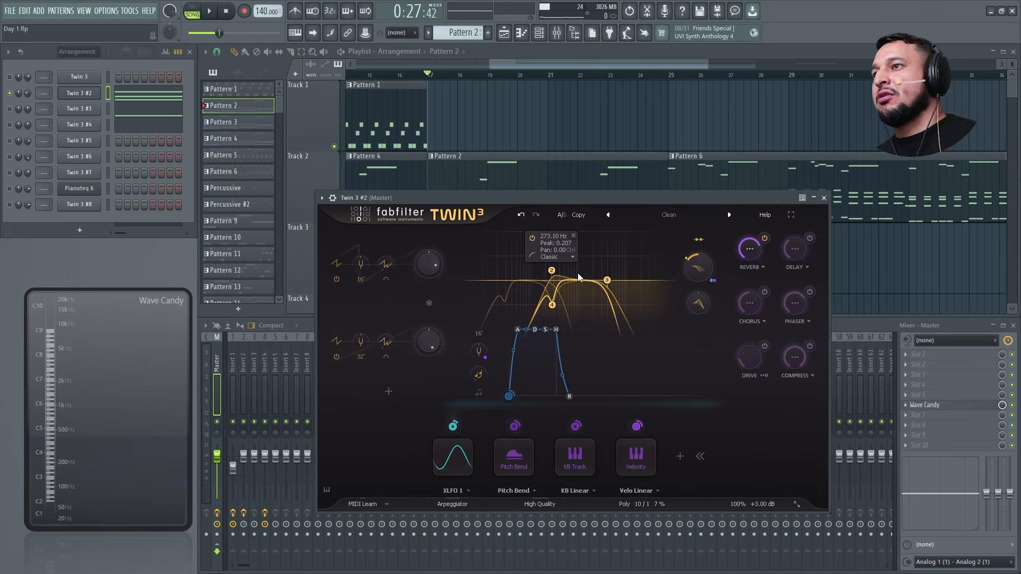
{"action": "key", "text": "space"}
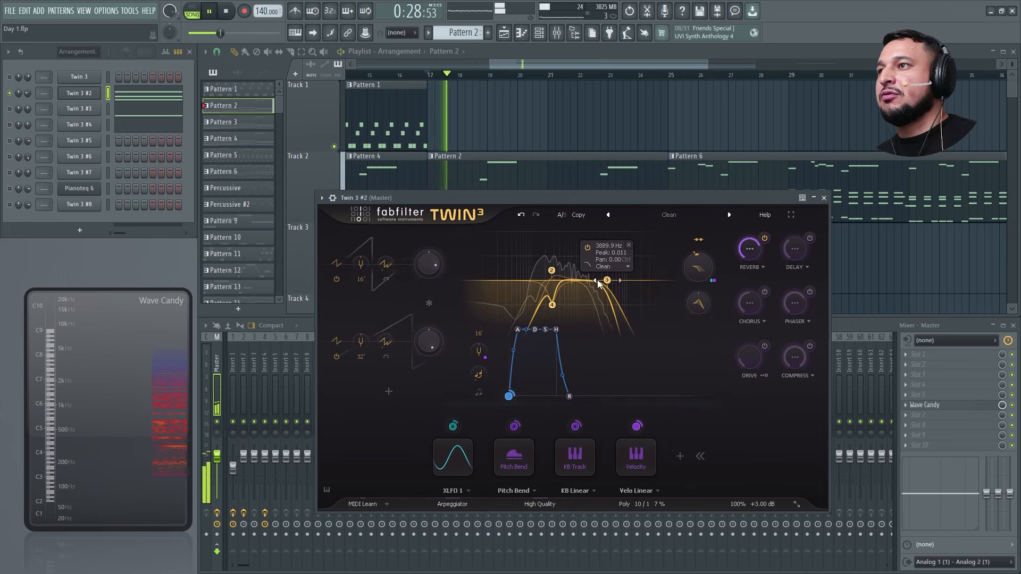
{"action": "key", "text": "space"}
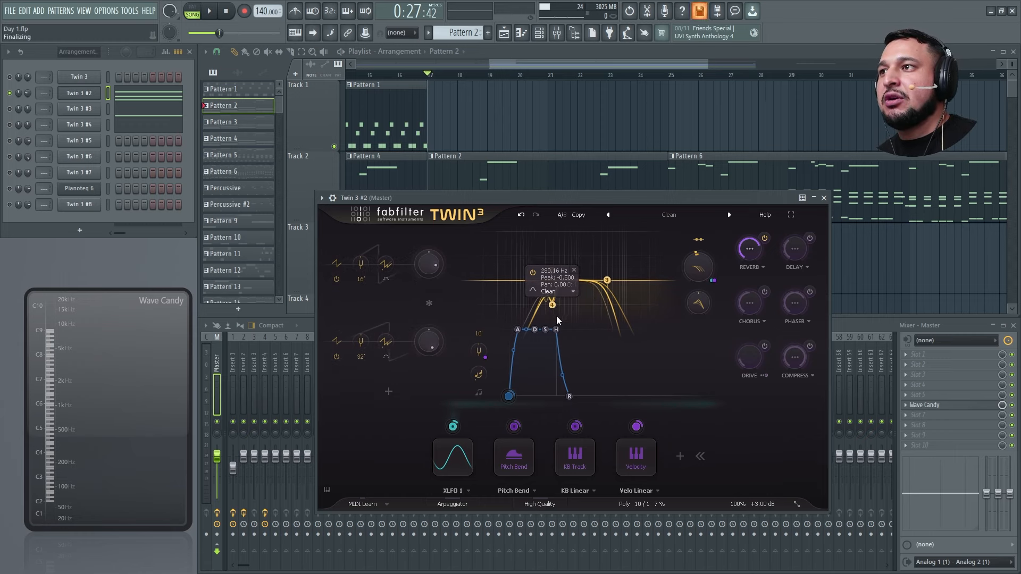
Step: Play the Twin 3 #2 part while bypassing and re-enabling filters 2 and 4 to compare the sound
{"action": "double_click", "coordinate": [555, 276]}
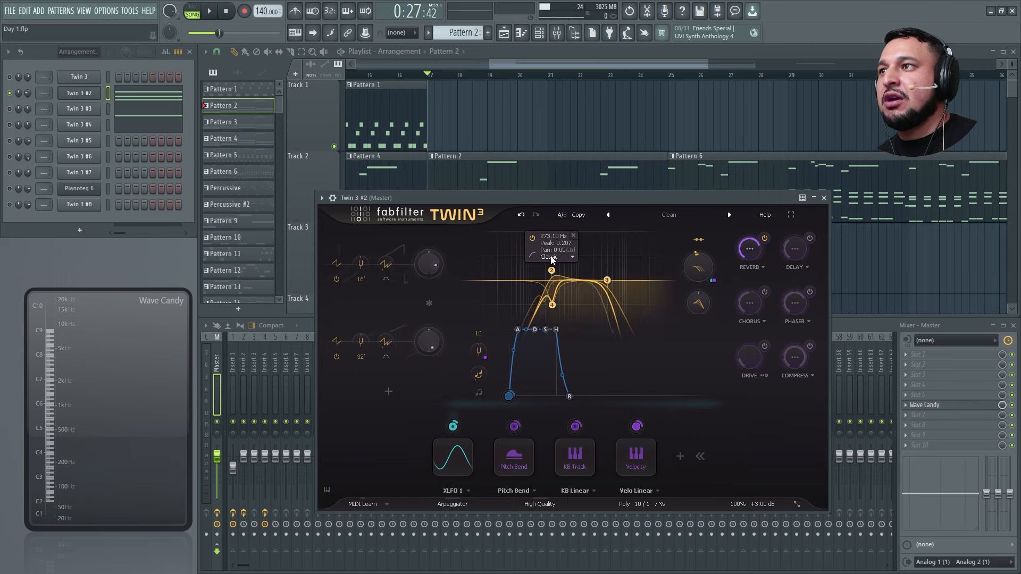
{"action": "left_click_drag", "start_coordinate": [547, 276], "coordinate": [548, 294]}
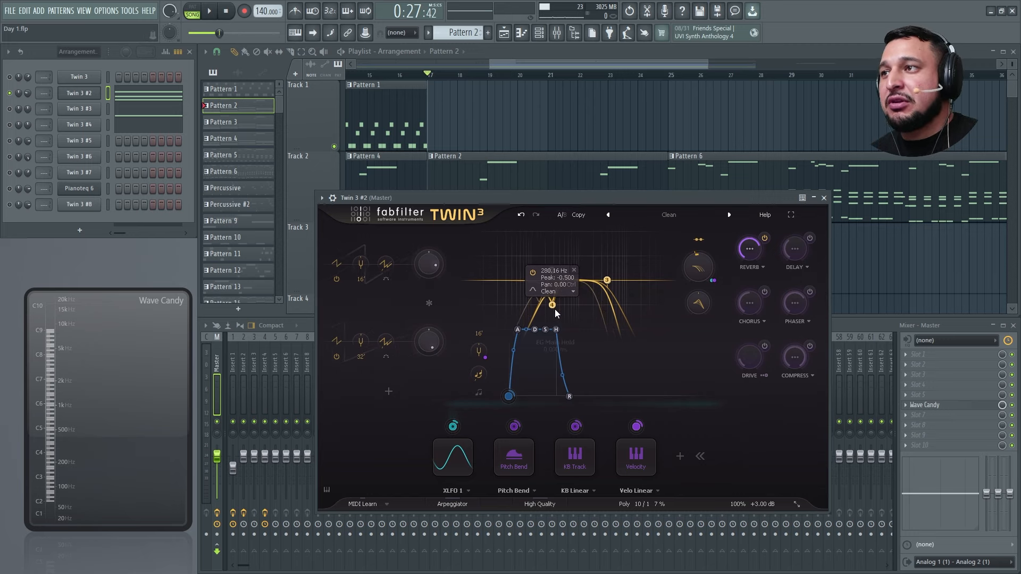
{"action": "key", "text": "space"}
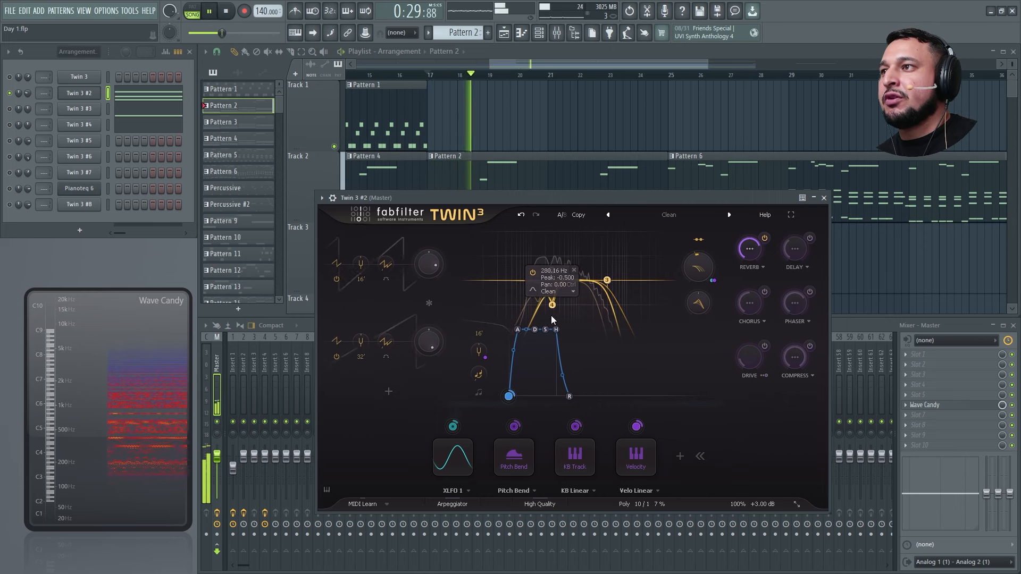
{"action": "left_click", "coordinate": [533, 273]}
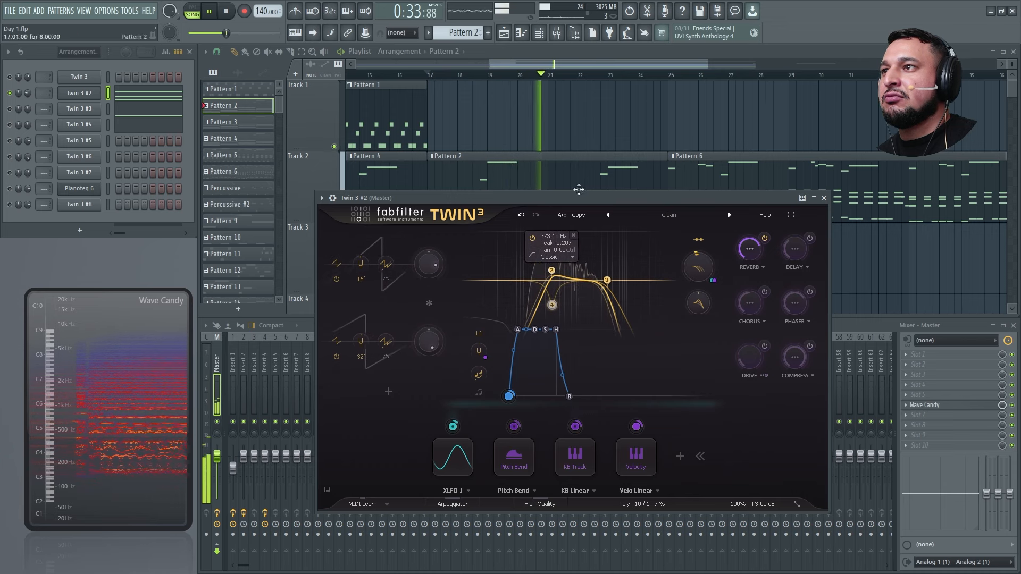
{"action": "left_click", "coordinate": [531, 239]}
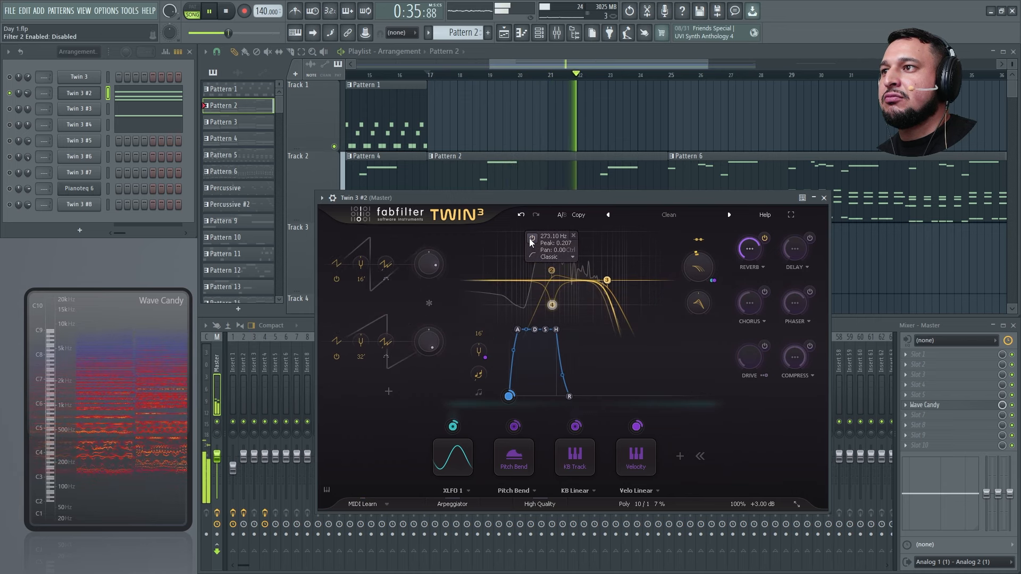
{"action": "left_click", "coordinate": [531, 239]}
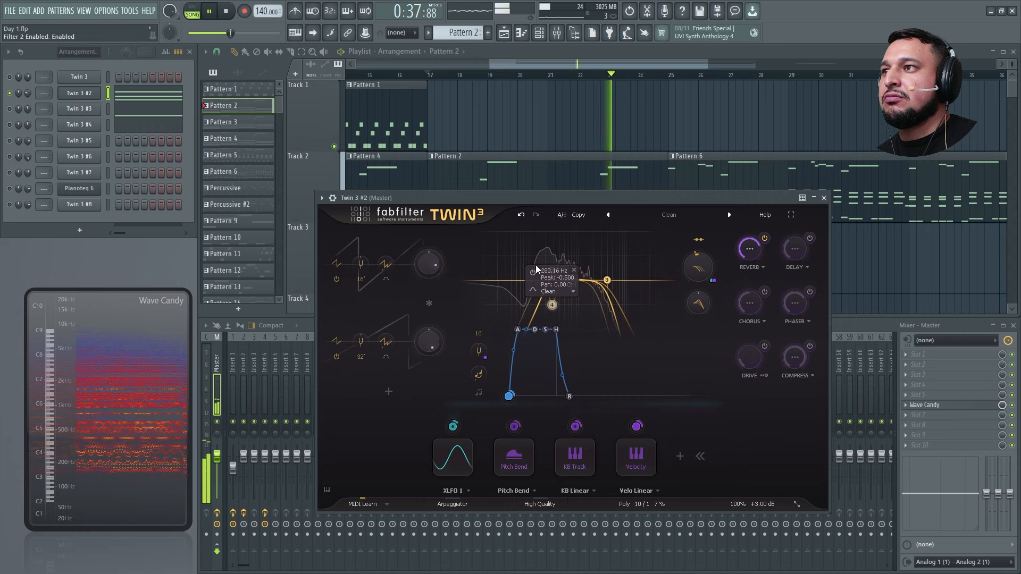
{"action": "left_click", "coordinate": [532, 269]}
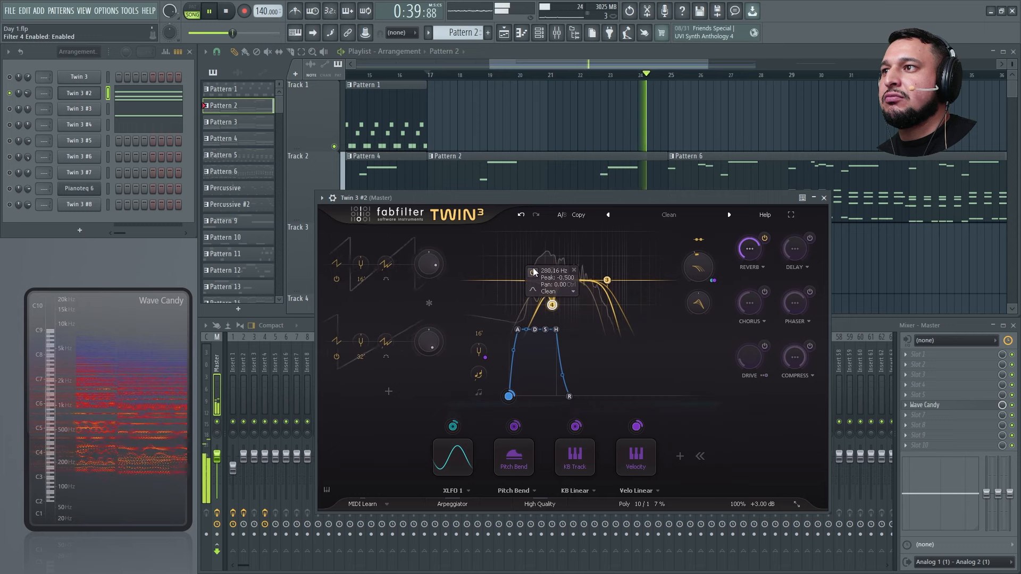
Step: Switch filter 4 off and on again during playback, then replay the part with the filter enabled
{"action": "left_click", "coordinate": [533, 270]}
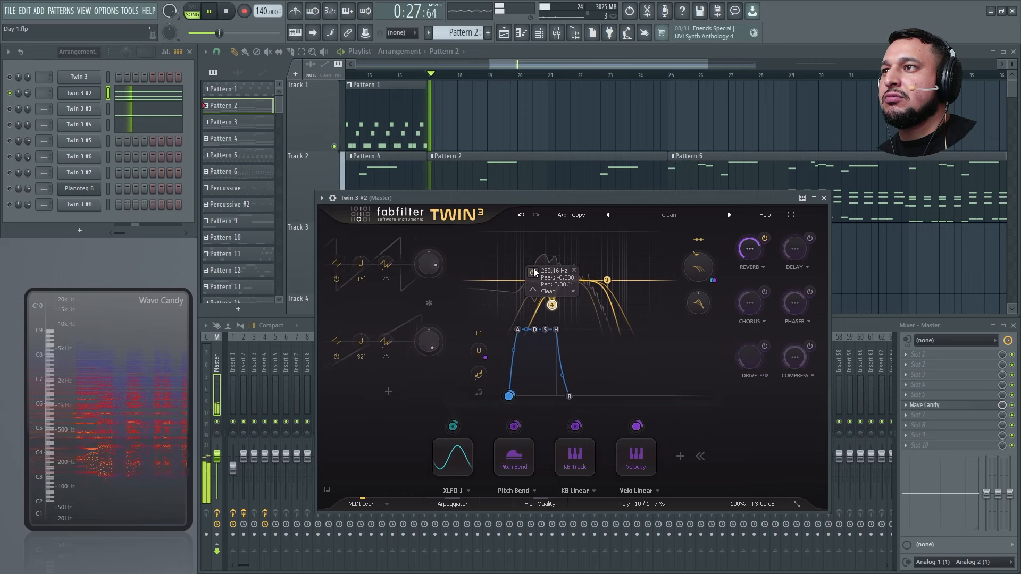
{"action": "left_click", "coordinate": [534, 269]}
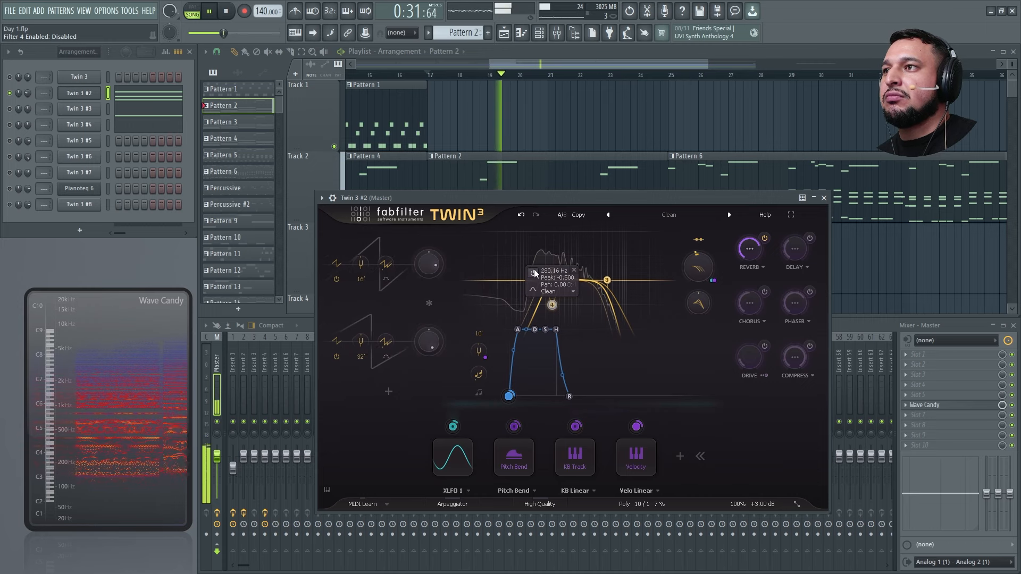
{"action": "left_click", "coordinate": [534, 269]}
{"action": "key", "text": "space"}
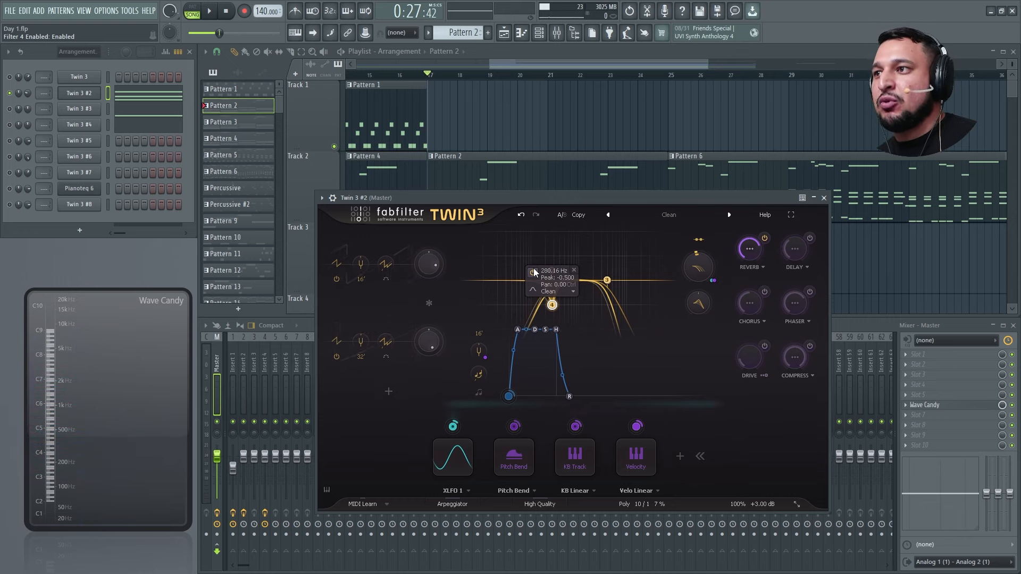
{"action": "key", "text": "space"}
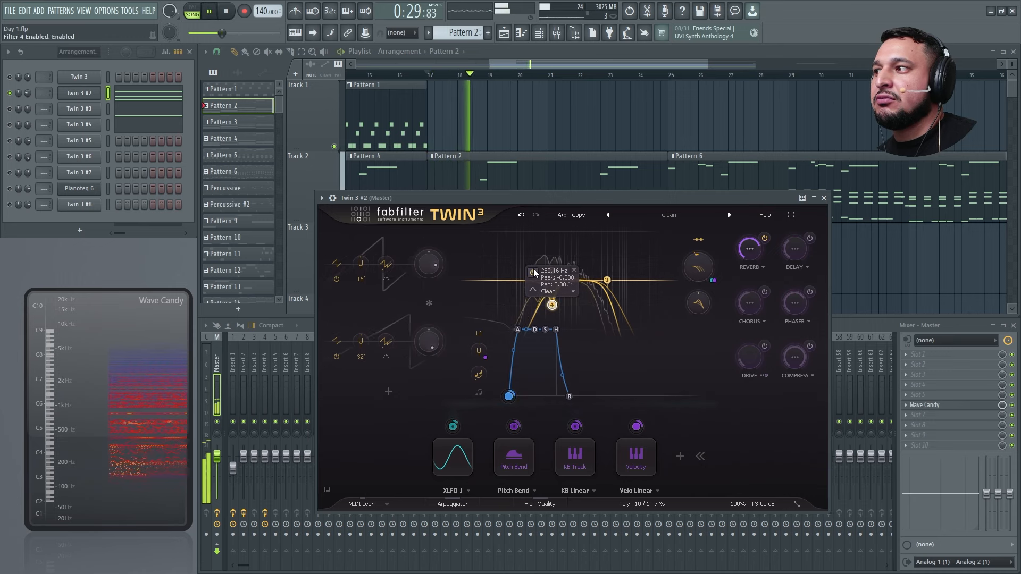
{"action": "key", "text": "space"}
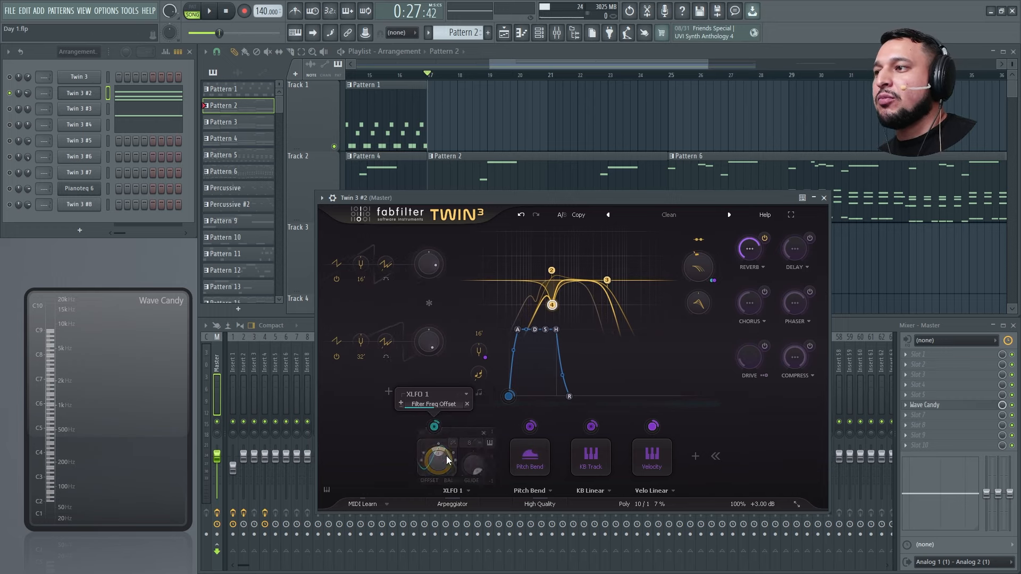
Step: Expand the XLFO 1 modulator in Twin 3 #2, listen to the filter sweep and close the synth window
{"action": "left_click", "coordinate": [453, 455]}
{"action": "key", "text": "space"}
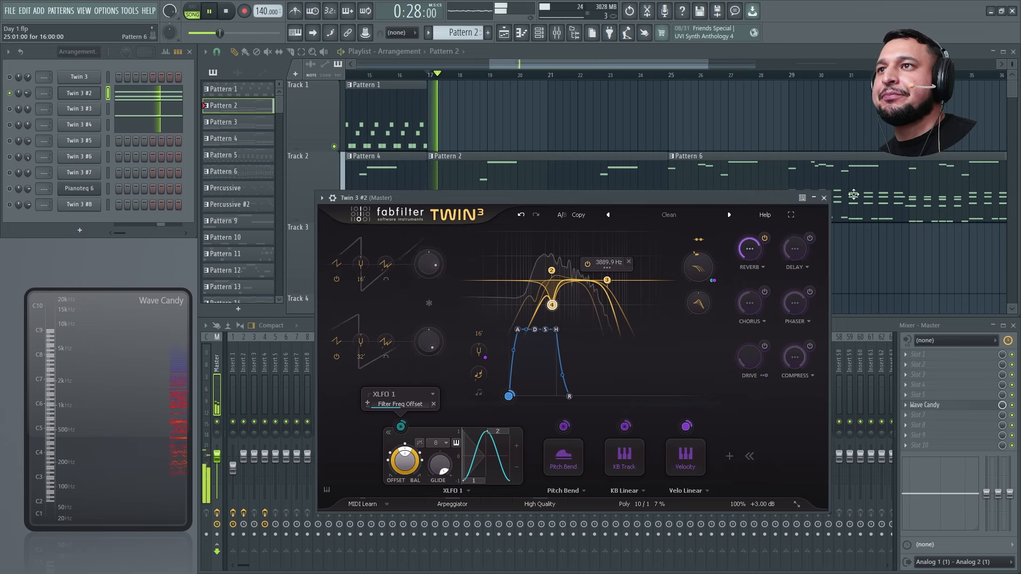
{"action": "left_click", "coordinate": [823, 198]}
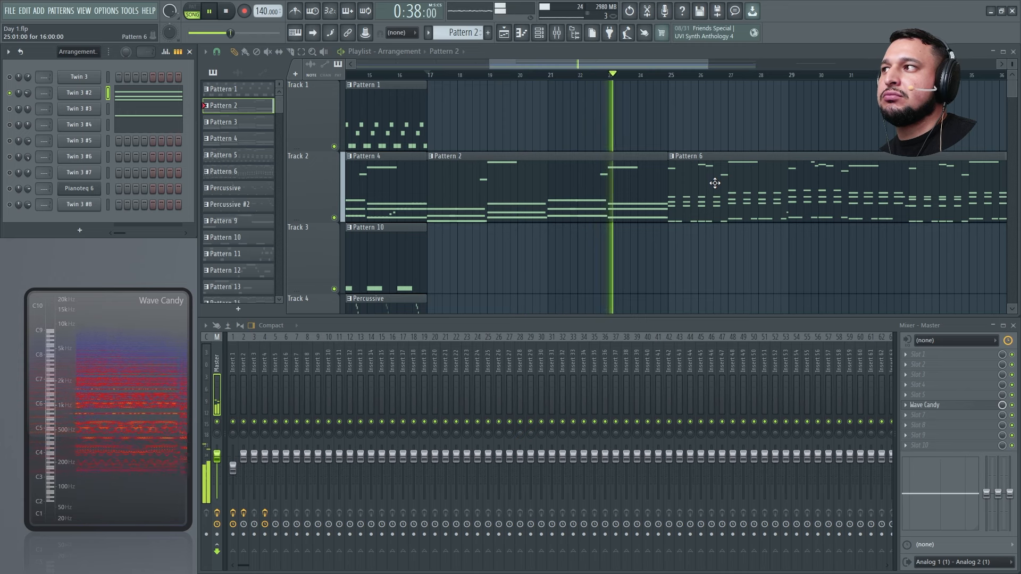
{"action": "key", "text": "space"}
Step: Show only the Automation channel group, unmute all channels and start playback from Pattern 2
{"action": "scroll", "coordinate": [455, 239], "scroll_direction": "down", "scroll_amount": 4}
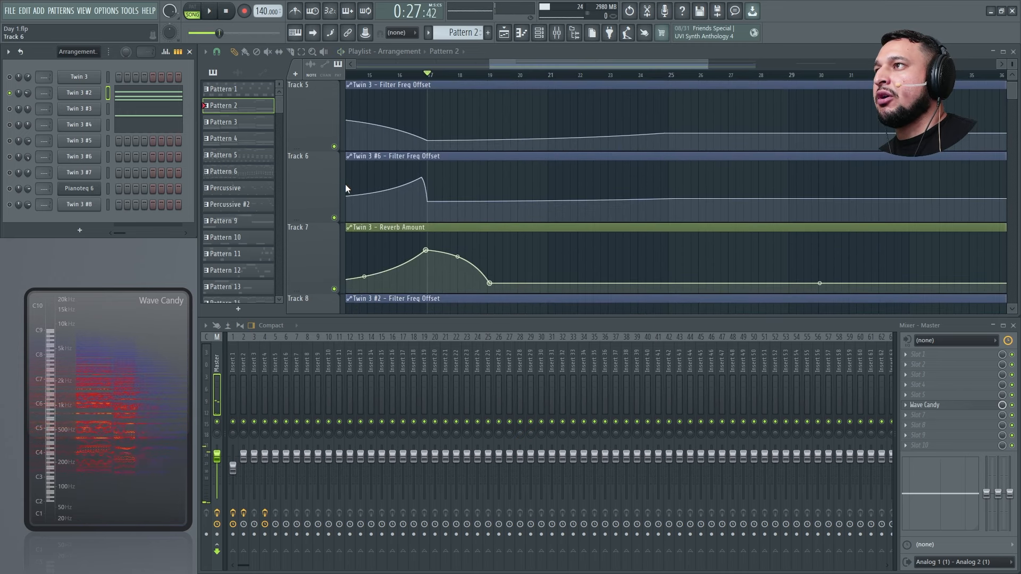
{"action": "left_click", "coordinate": [68, 53]}
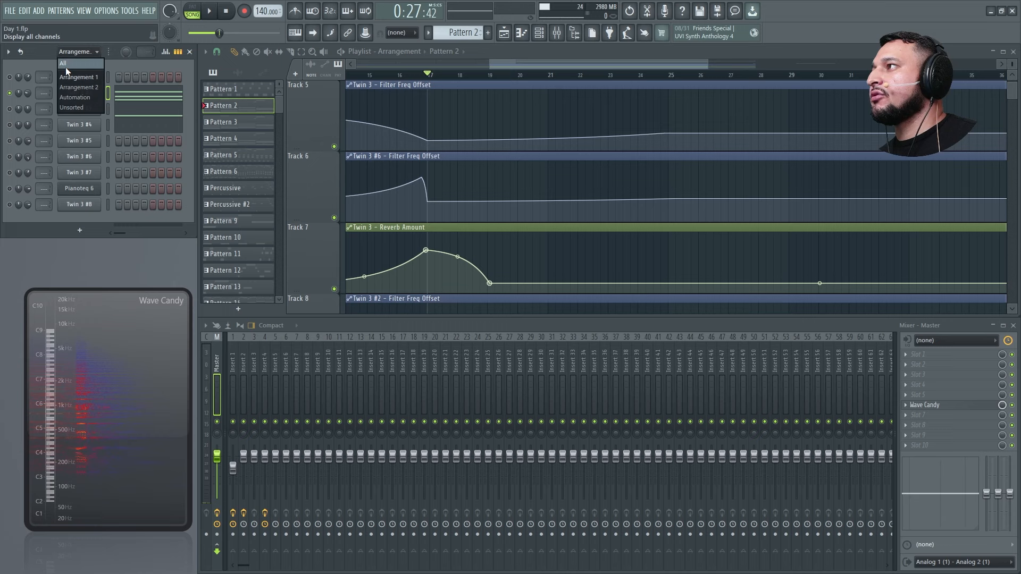
{"action": "left_click", "coordinate": [63, 98]}
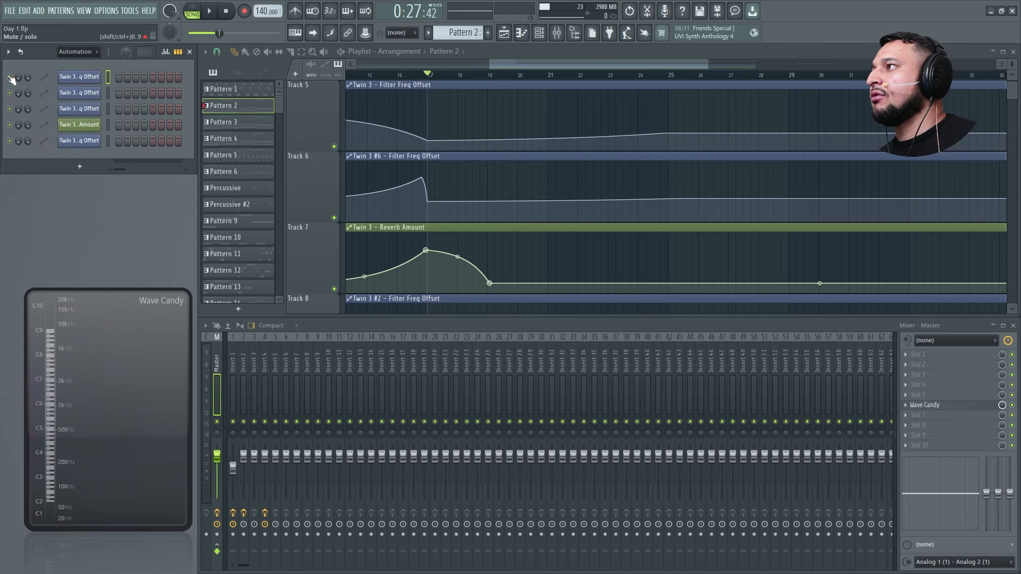
{"action": "key", "text": "space"}
{"action": "scroll", "coordinate": [692, 223], "scroll_direction": "up", "scroll_amount": 3}
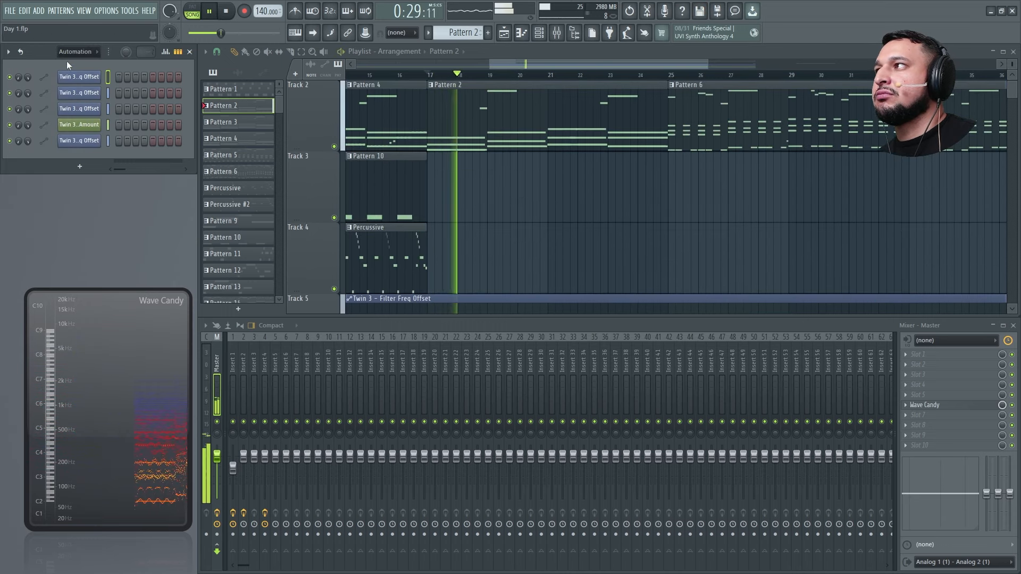
Step: Display all channel groups and listen to Pattern 2 with every channel and automation clip active
{"action": "left_click", "coordinate": [75, 52]}
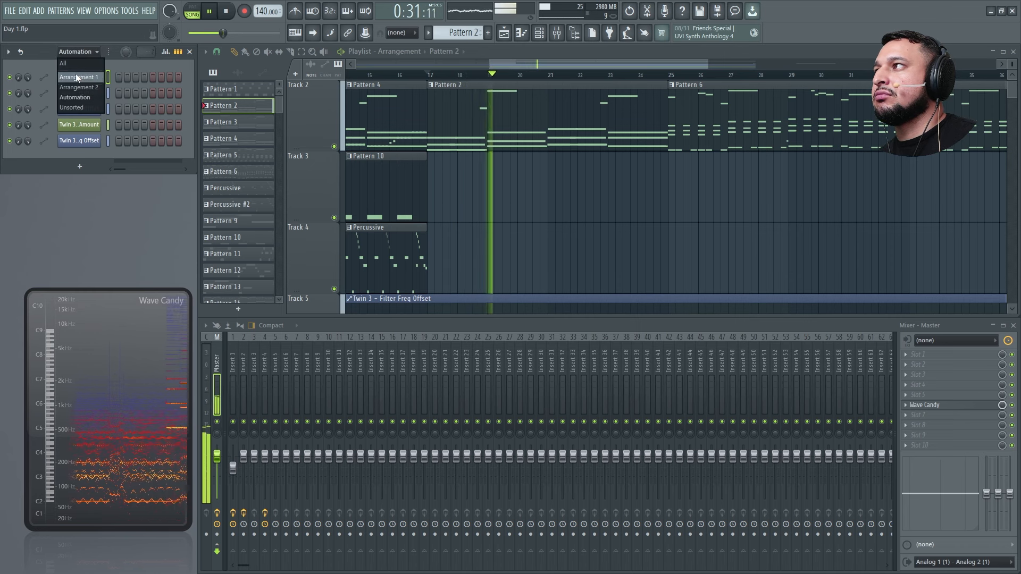
{"action": "left_click", "coordinate": [78, 63]}
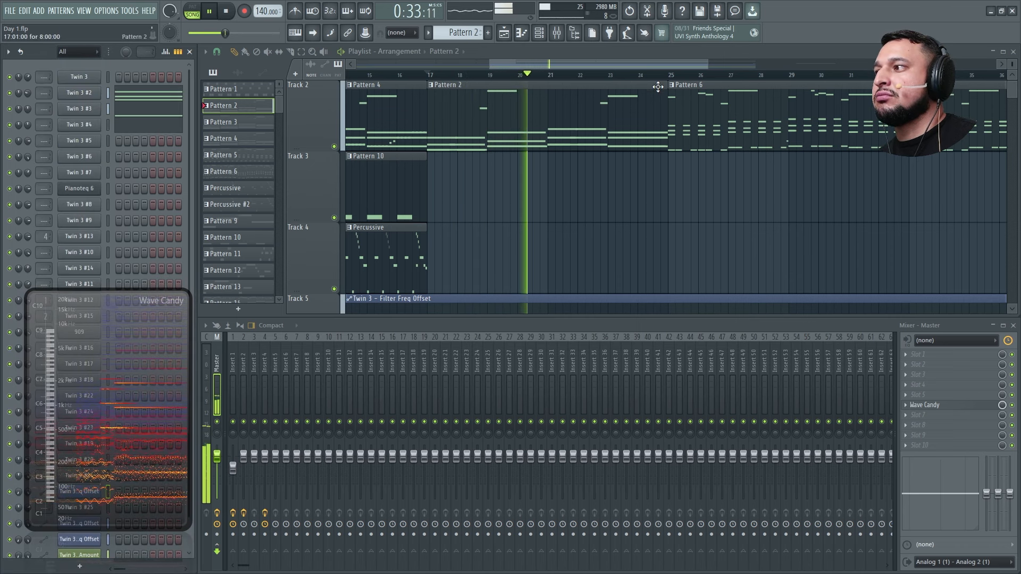
{"action": "scroll", "coordinate": [485, 184], "scroll_direction": "up", "scroll_amount": 1}
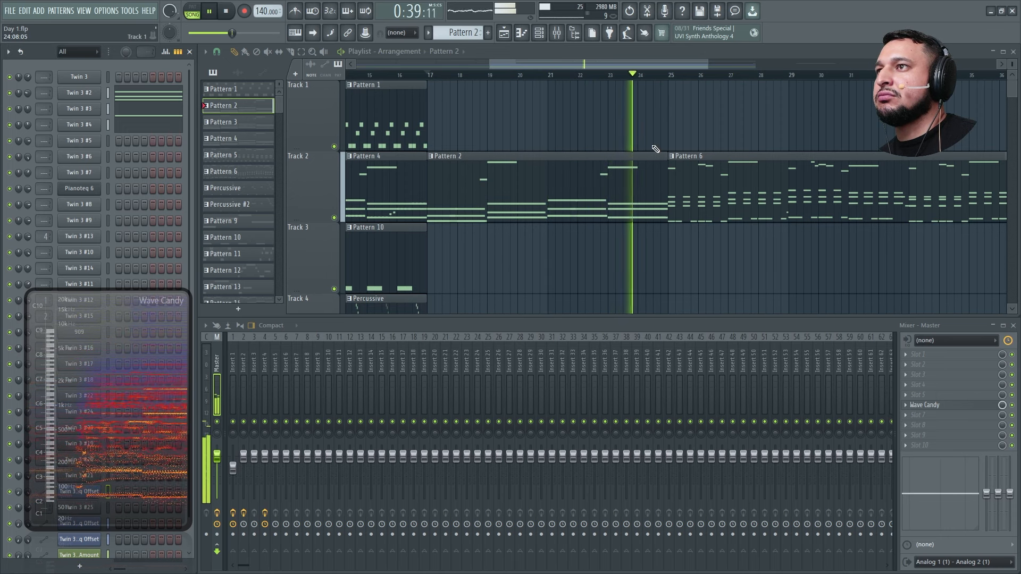
{"action": "key", "text": "space"}
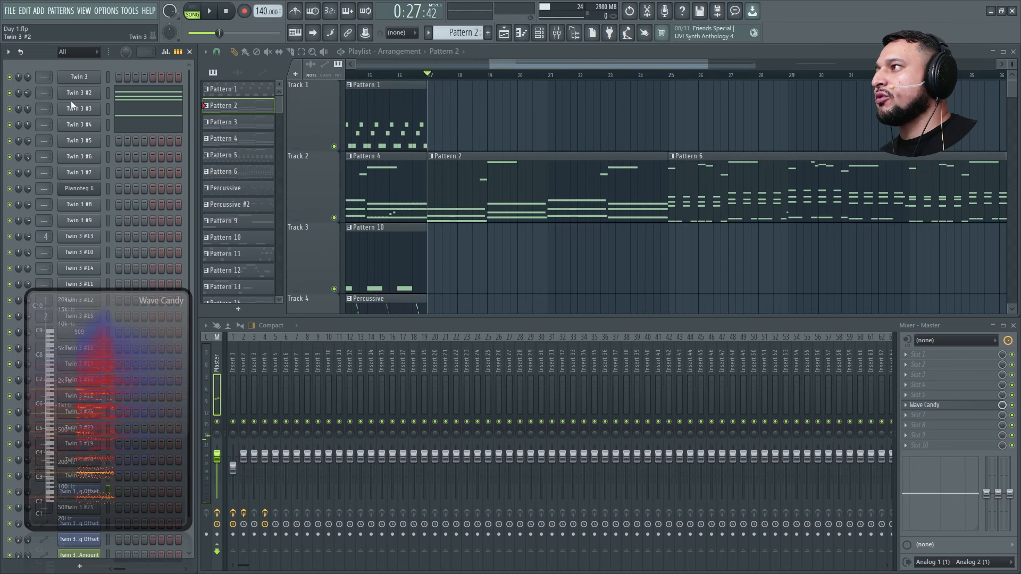
Step: Solo Twin 3 #2, minimise the Wave Candy analyser and enable the automation channels alongside the solo
{"action": "right_click", "coordinate": [11, 93]}
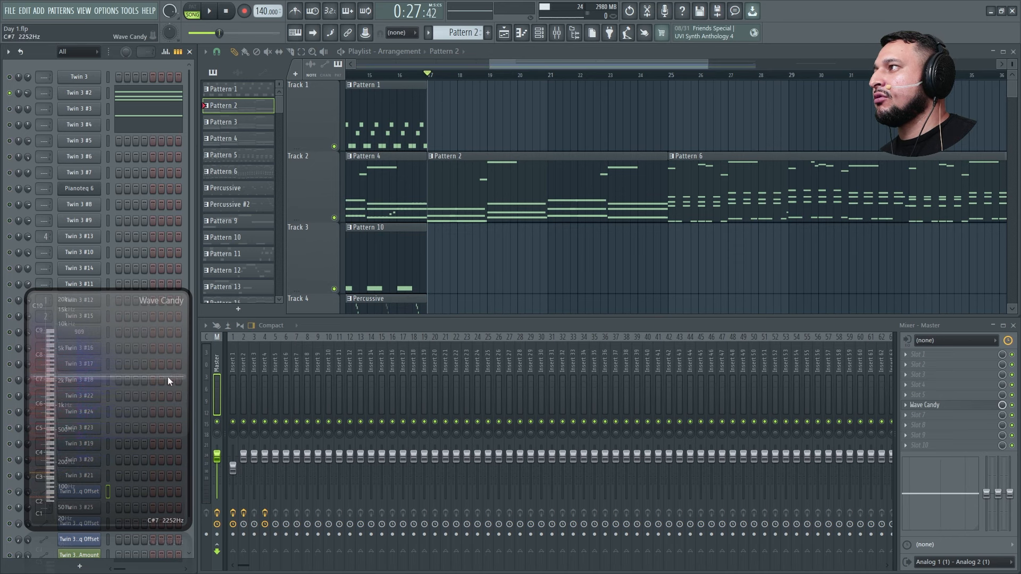
{"action": "double_click", "coordinate": [166, 380]}
{"action": "scroll", "coordinate": [128, 309], "scroll_direction": "down", "scroll_amount": 2}
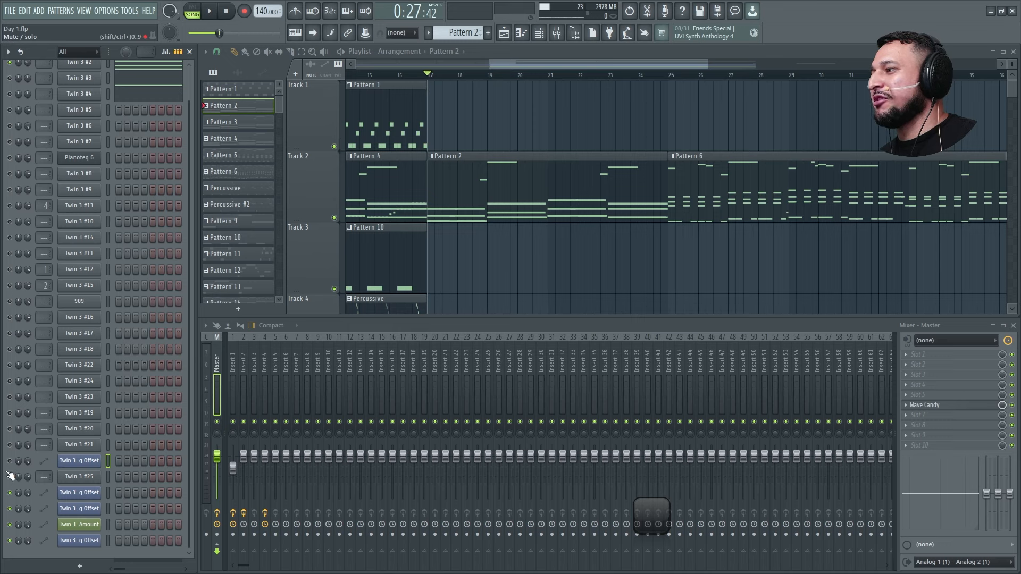
{"action": "scroll", "coordinate": [69, 330], "scroll_direction": "up", "scroll_amount": 2}
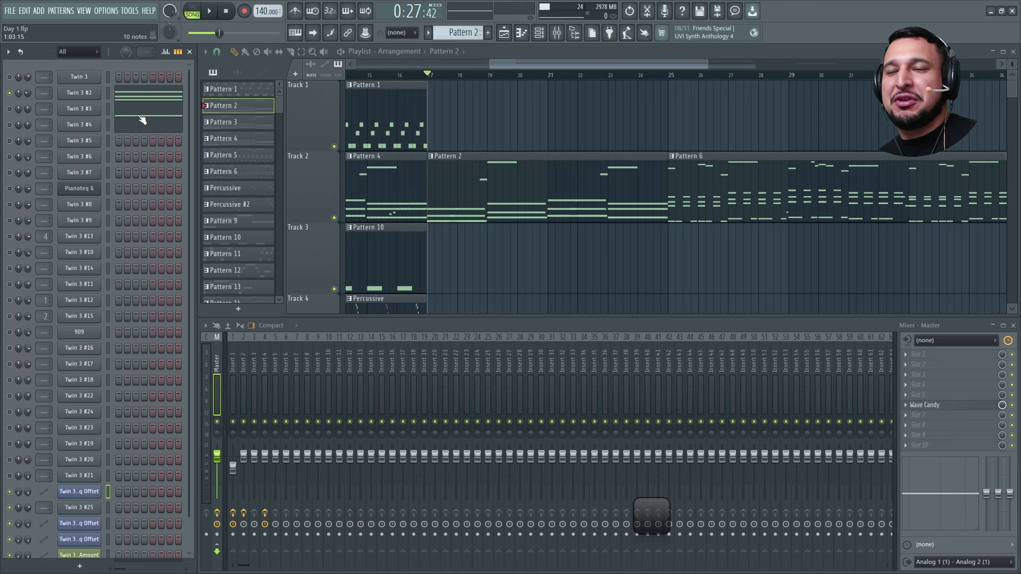
Step: Play Twin 3 #2 with its automation from Pattern 2 into Pattern 6, restoring the Wave Candy analyser
{"action": "key", "text": "space"}
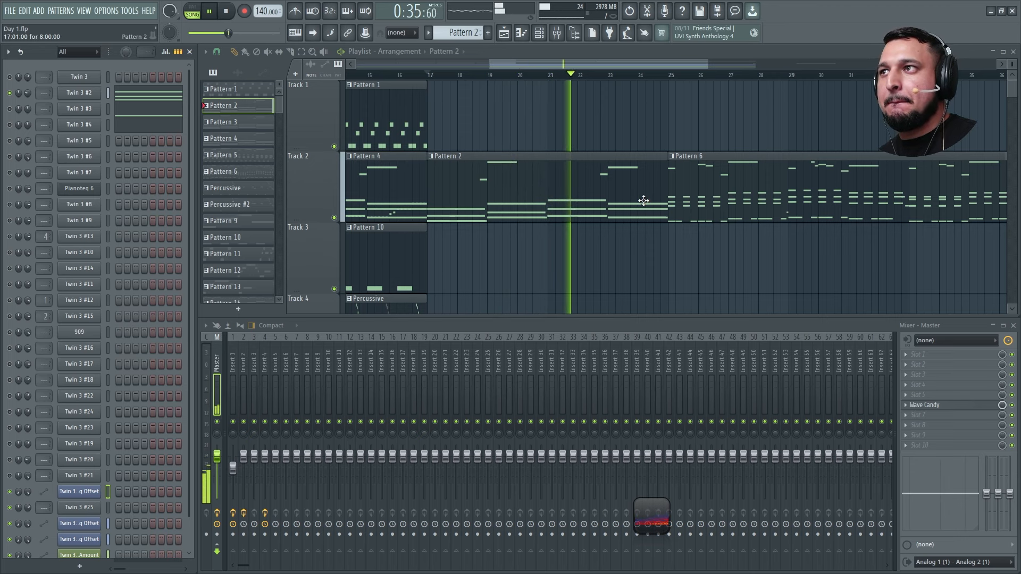
{"action": "left_click", "coordinate": [649, 514]}
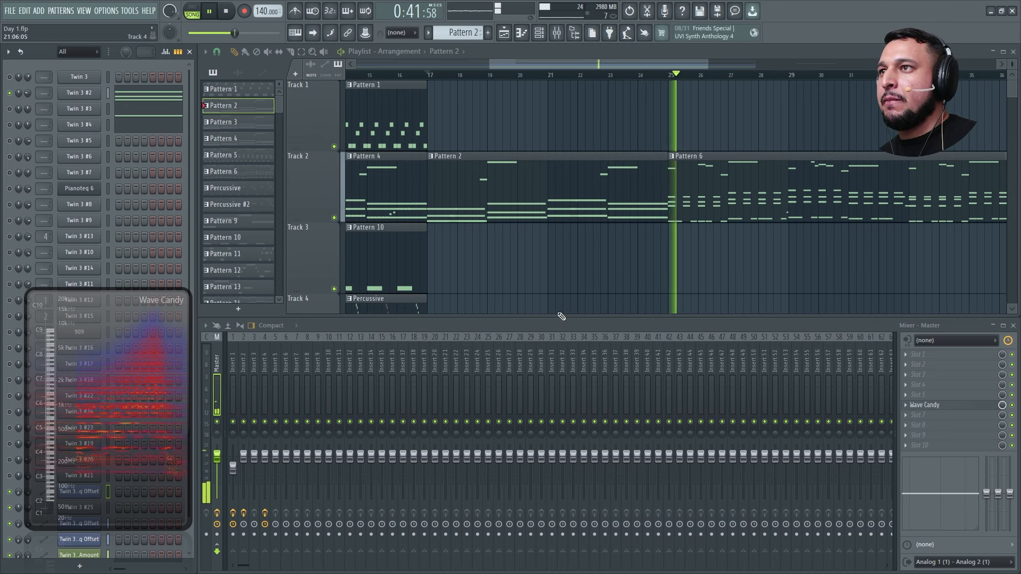
{"action": "key", "text": "space"}
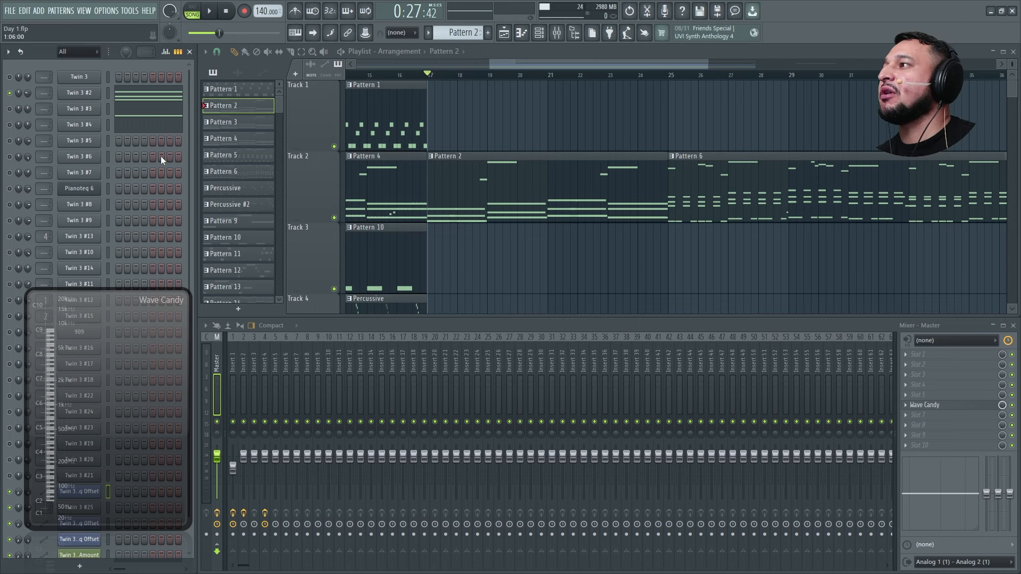
Step: Reopen the Twin 3 #2 synth and move its window to review it, then open the Twin 3 #5 synth
{"action": "left_click", "coordinate": [79, 95]}
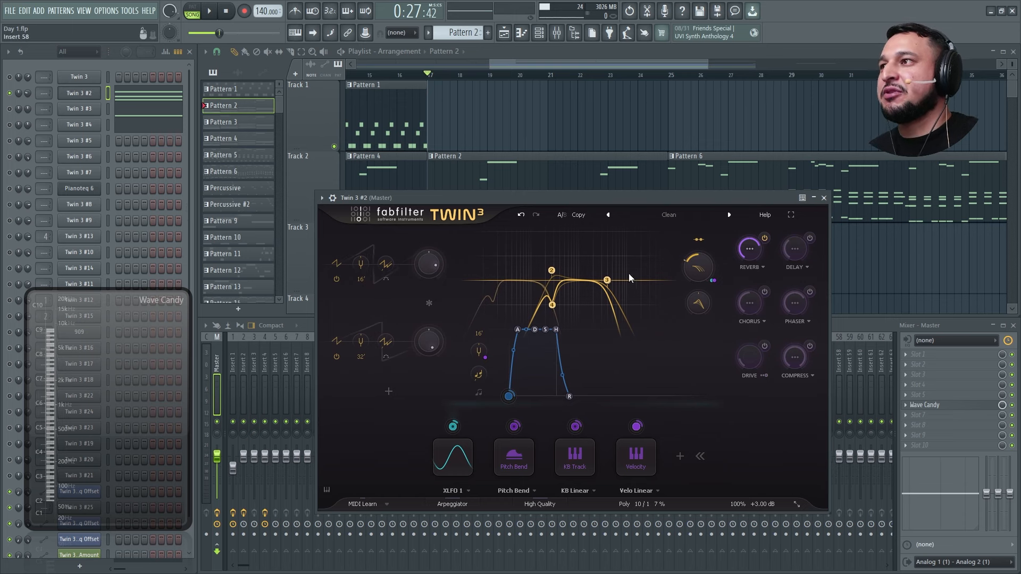
{"action": "left_click_drag", "start_coordinate": [550, 193], "coordinate": [502, 80]}
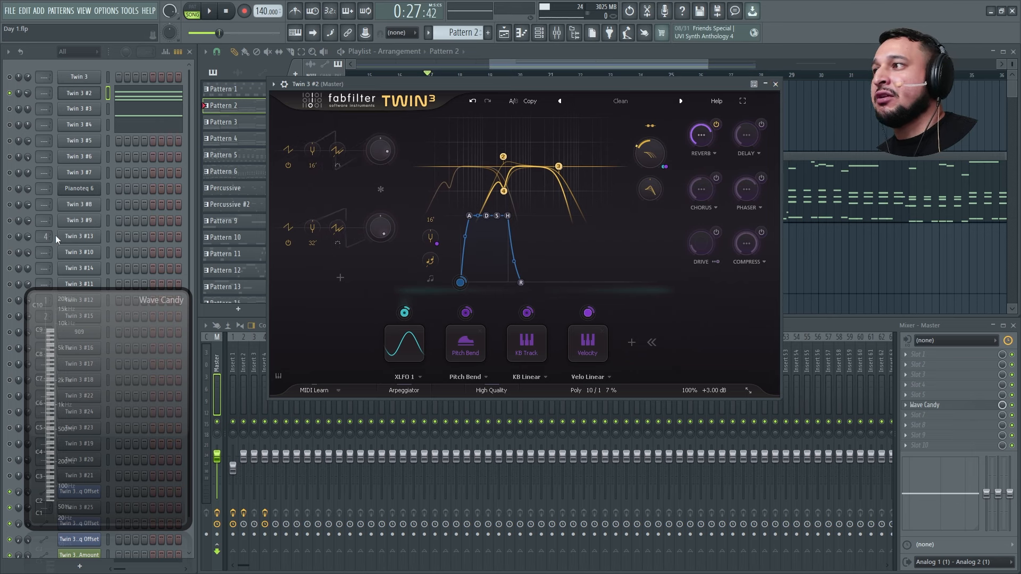
{"action": "left_click", "coordinate": [93, 110]}
{"action": "left_click", "coordinate": [88, 141]}
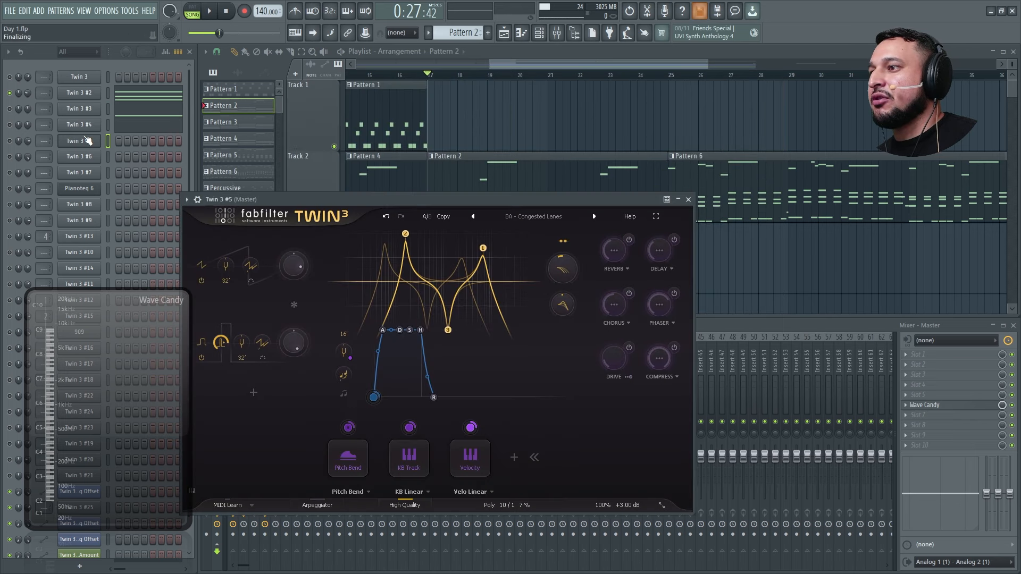
Step: Open the Twin 3 #6 synth for a brief review, close it and switch the playlist to Arrangement_2
{"action": "left_click", "coordinate": [95, 163]}
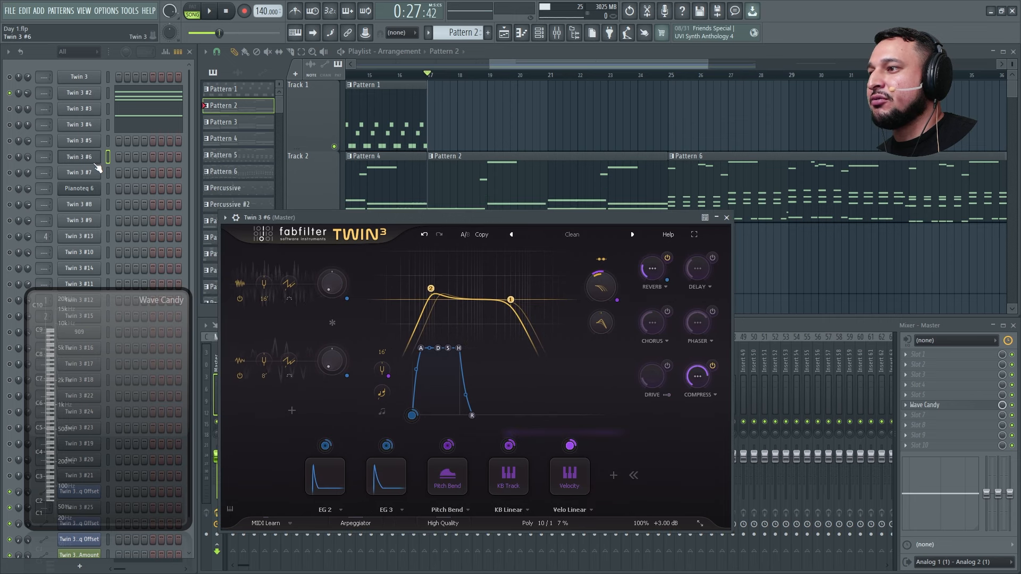
{"action": "left_click", "coordinate": [726, 218]}
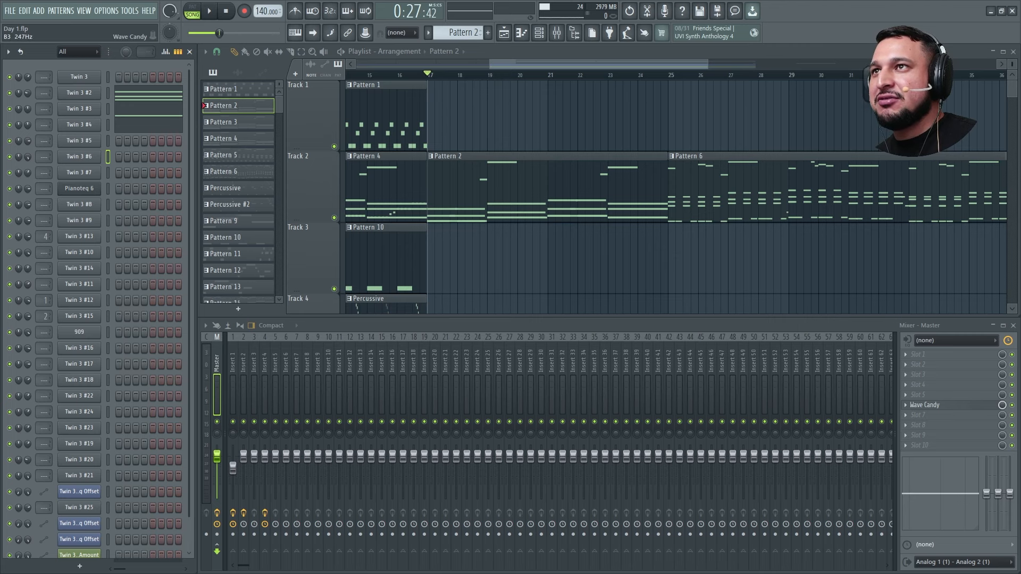
{"action": "left_click", "coordinate": [396, 54]}
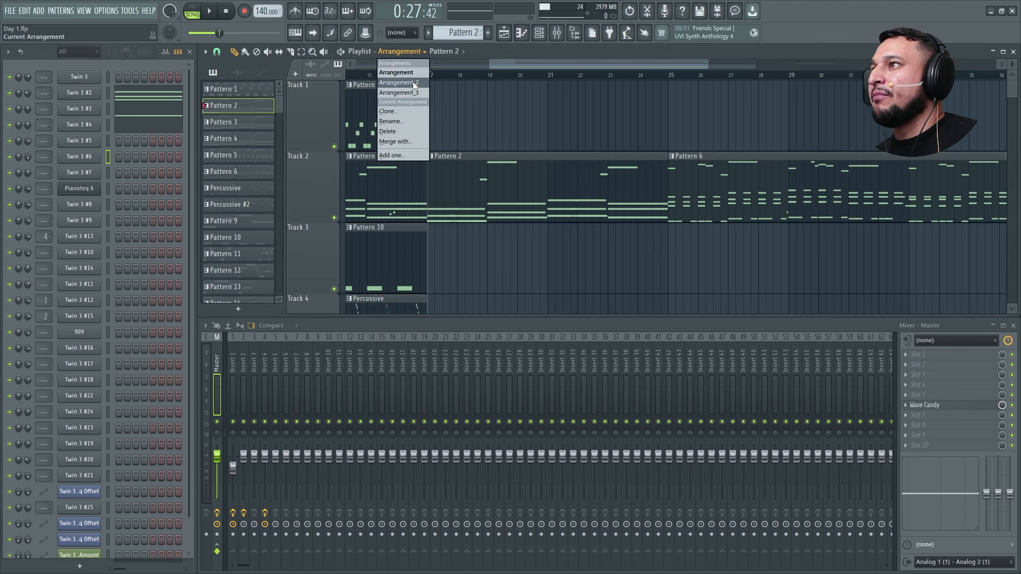
{"action": "left_click", "coordinate": [412, 81]}
{"action": "scroll", "coordinate": [635, 238], "scroll_direction": "down", "scroll_amount": 2}
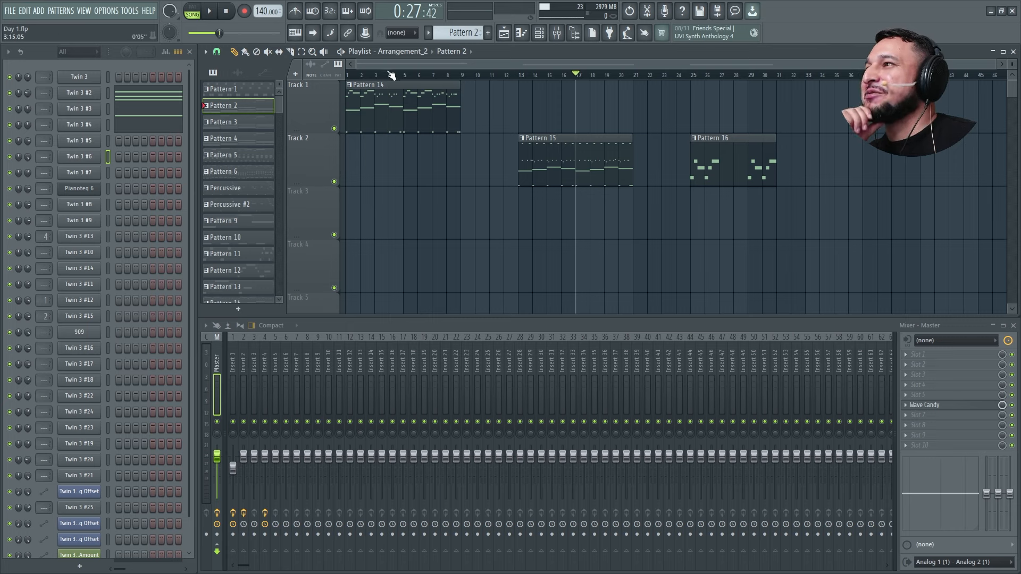
Step: Make Pattern 4 the active pattern and play the Pattern 14 clip of Arrangement_2 from bar 1
{"action": "scroll", "coordinate": [93, 165], "scroll_direction": "down", "scroll_amount": 2}
{"action": "key", "text": "KP_Add"}
{"action": "key", "text": "KP_Add"}
{"action": "scroll", "coordinate": [183, 306], "scroll_direction": "up", "scroll_amount": 2}
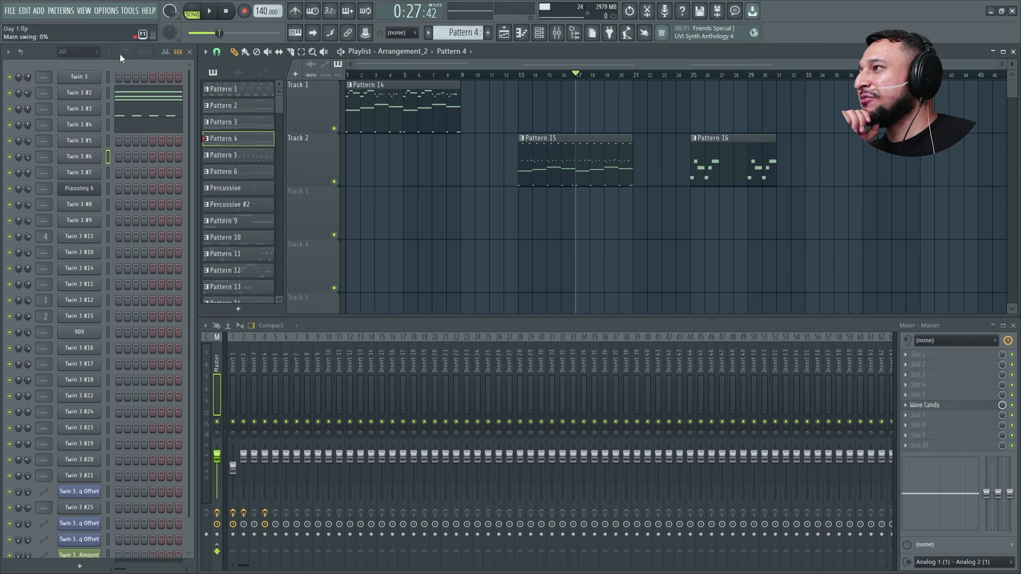
{"action": "scroll", "coordinate": [104, 494], "scroll_direction": "down", "scroll_amount": 2}
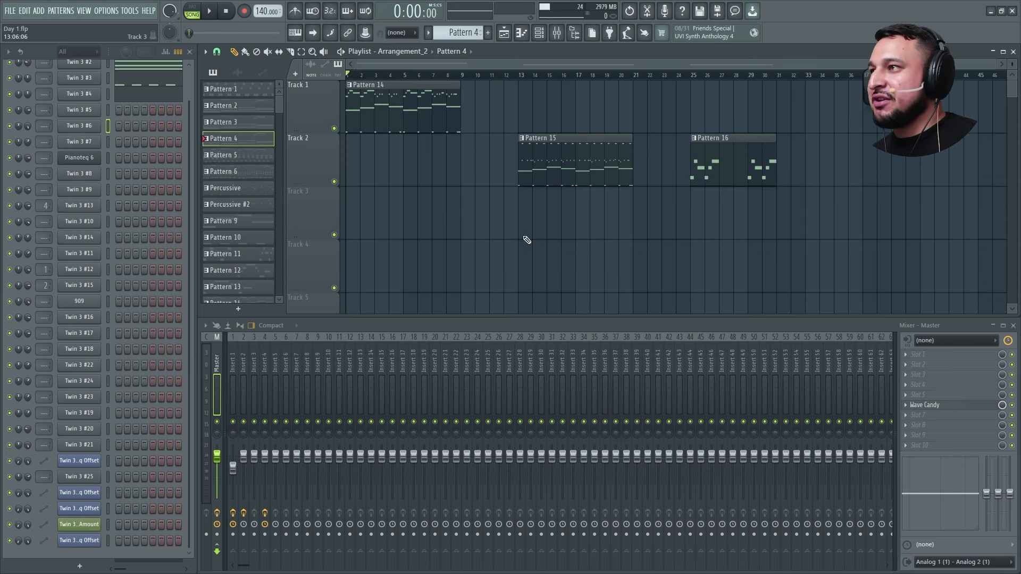
{"action": "left_click_drag", "start_coordinate": [702, 293], "coordinate": [344, 80]}
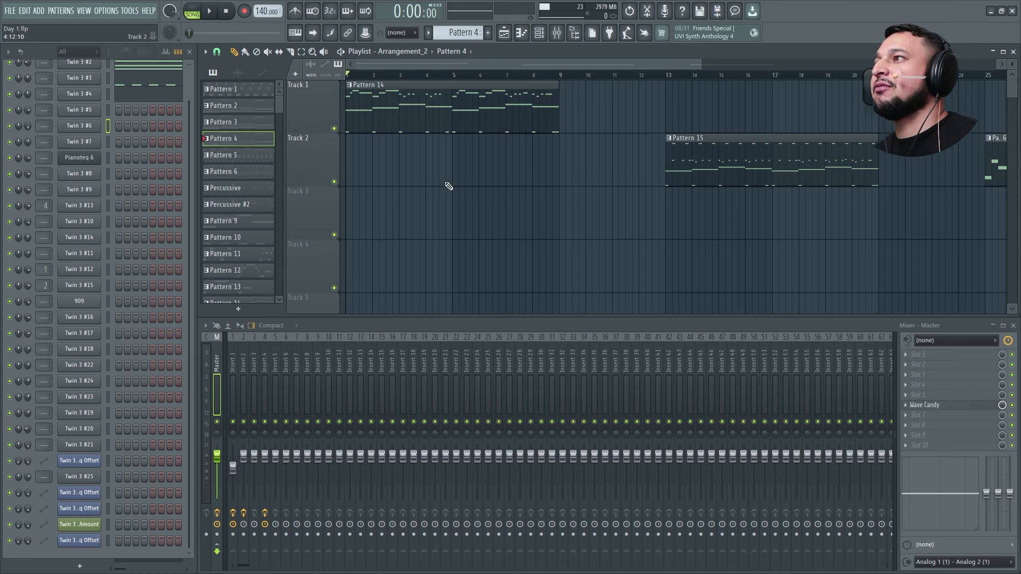
{"action": "key", "text": "space"}
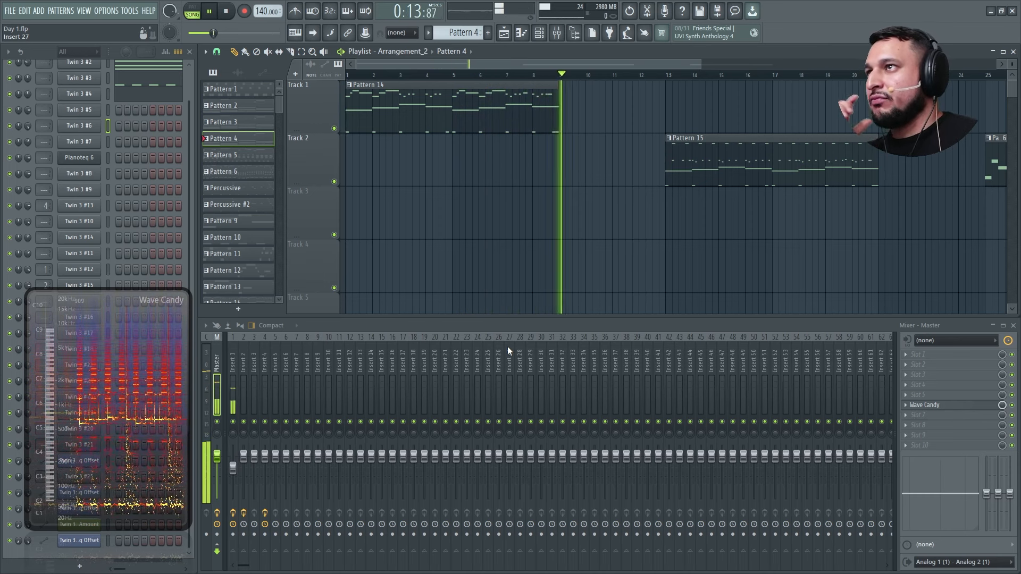
{"action": "key", "text": "space"}
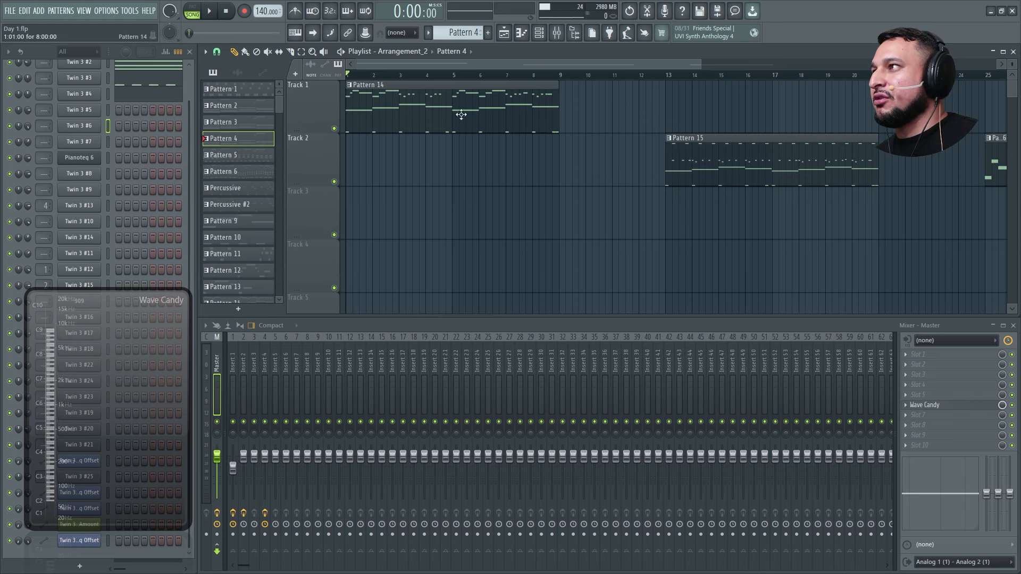
Step: Make Pattern 14 active, listen to Twin 3 #11 in solo with its synth open and expand its XLFO 1 settings
{"action": "scroll", "coordinate": [114, 123], "scroll_direction": "up", "scroll_amount": 2}
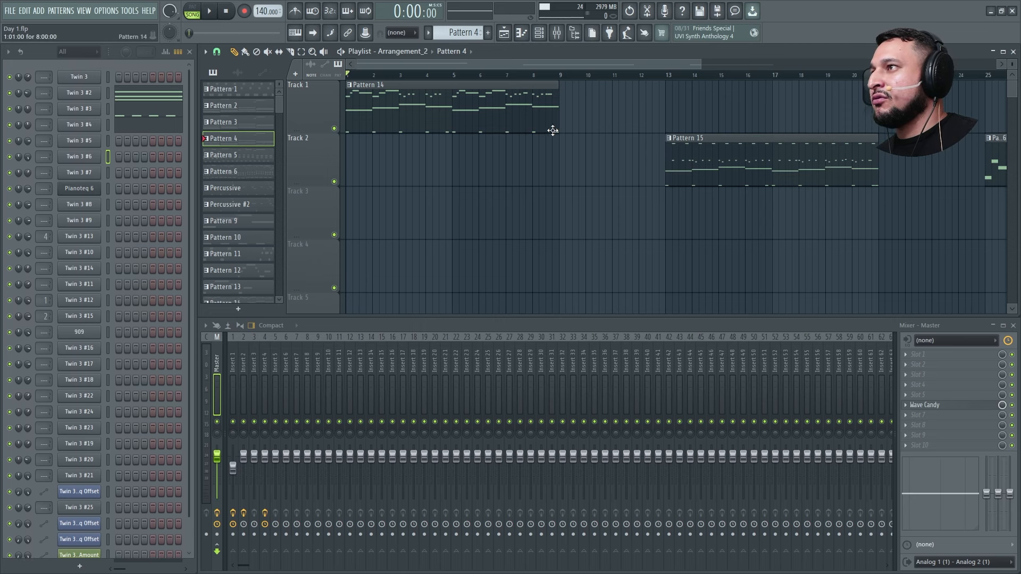
{"action": "left_click", "coordinate": [379, 125]}
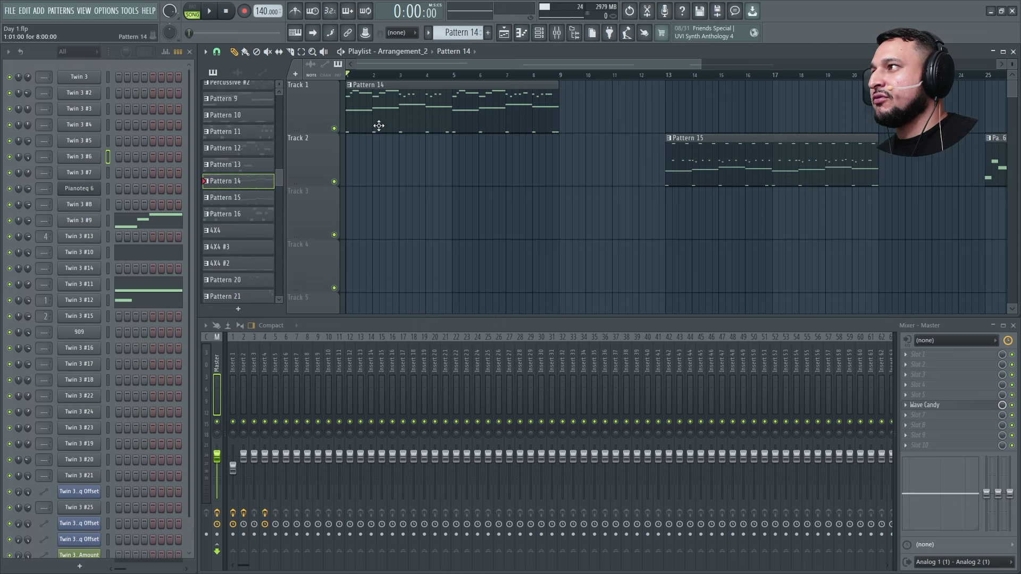
{"action": "left_click", "coordinate": [81, 288]}
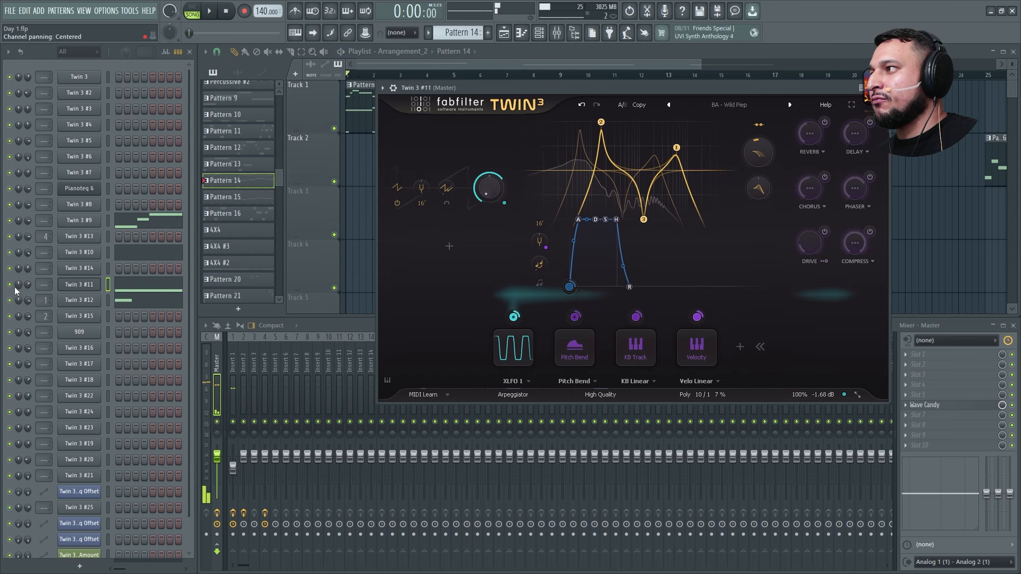
{"action": "key", "text": "space"}
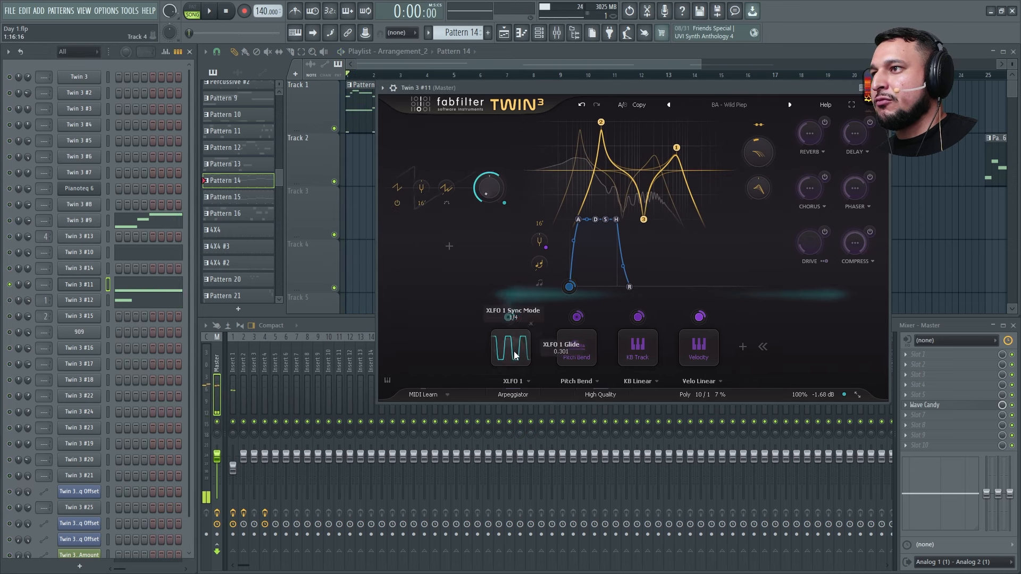
{"action": "left_click", "coordinate": [514, 356]}
Step: Play Pattern 14 with all channels active, moving the Twin 3 #11 window clear of the clip
{"action": "key", "text": "space"}
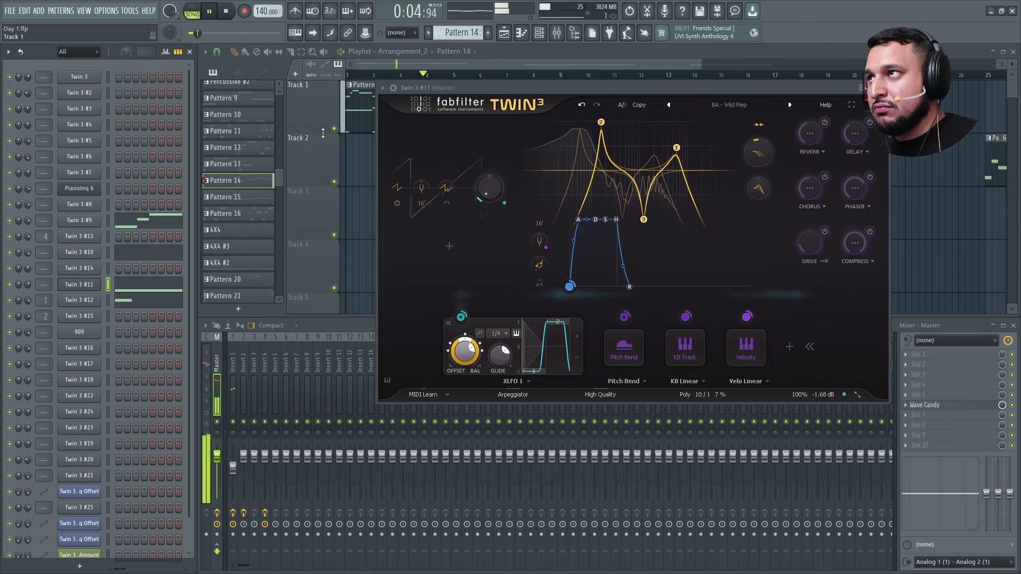
{"action": "left_click_drag", "start_coordinate": [794, 87], "coordinate": [499, 177]}
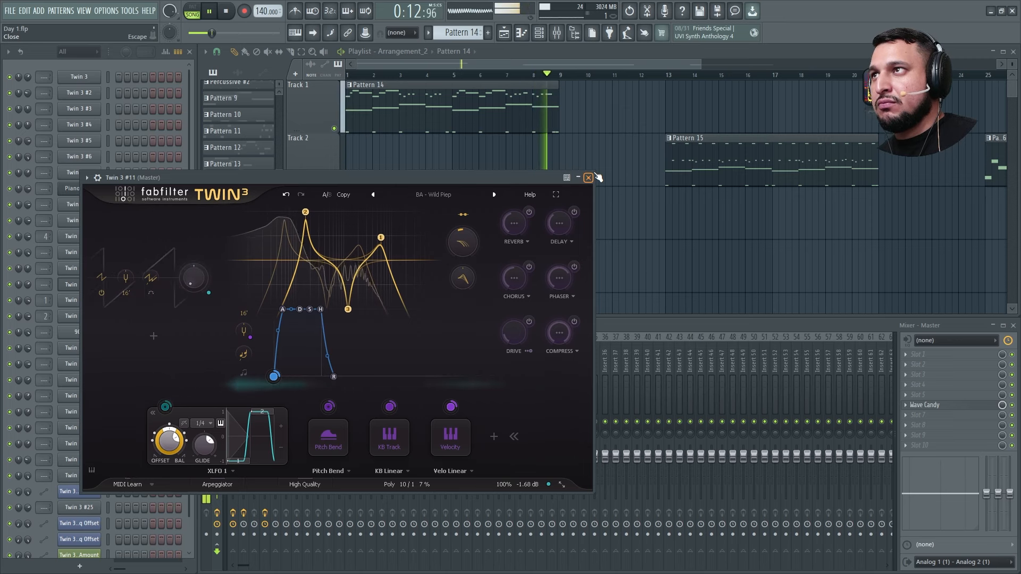
{"action": "key", "text": "space"}
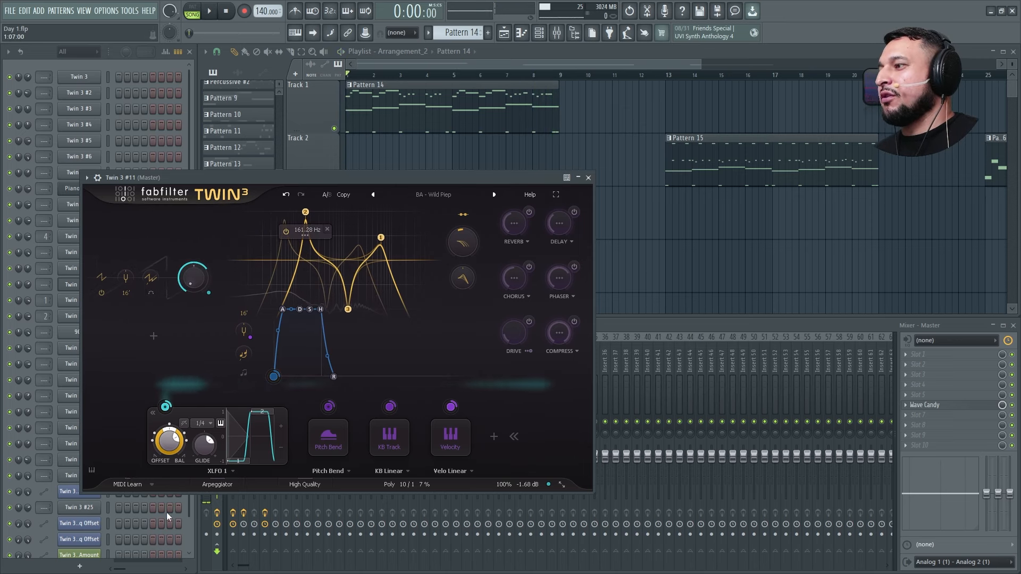
Step: Play Pattern 15 from bar 13 while reviewing the XLFO 1 frequency offset of Twin 3 #11, and close the synth
{"action": "left_click", "coordinate": [666, 76]}
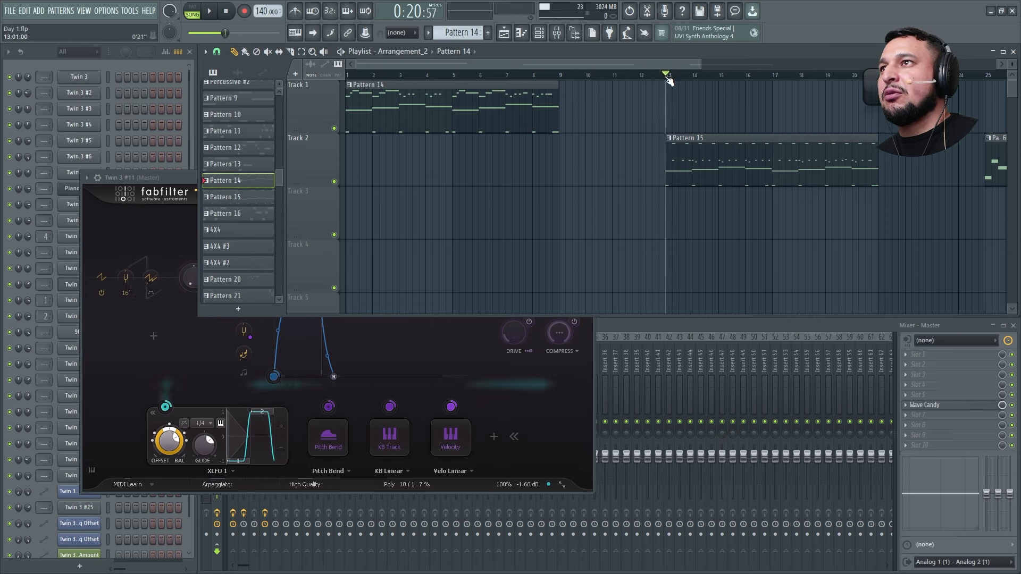
{"action": "left_click", "coordinate": [176, 434]}
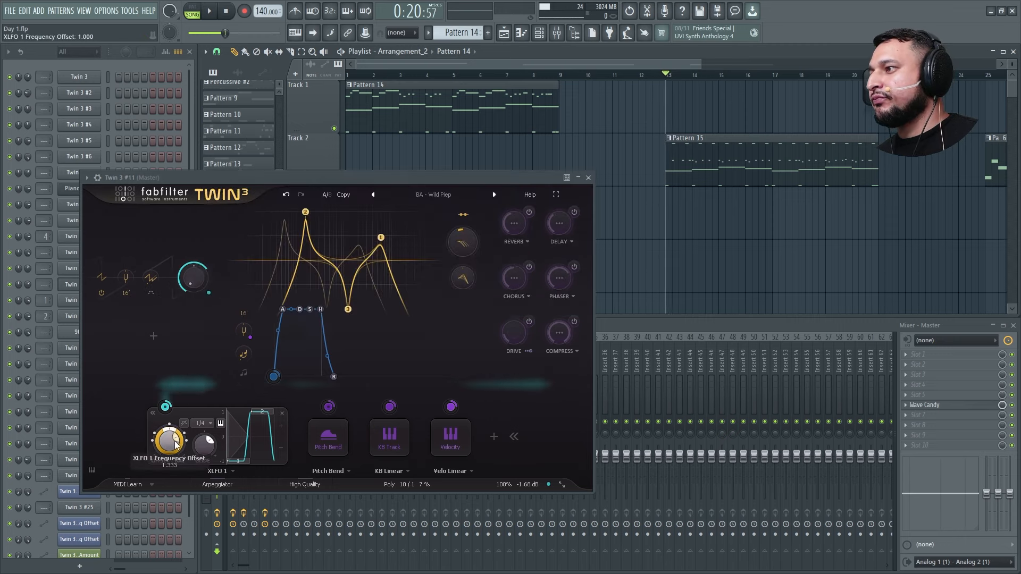
{"action": "key", "text": "space"}
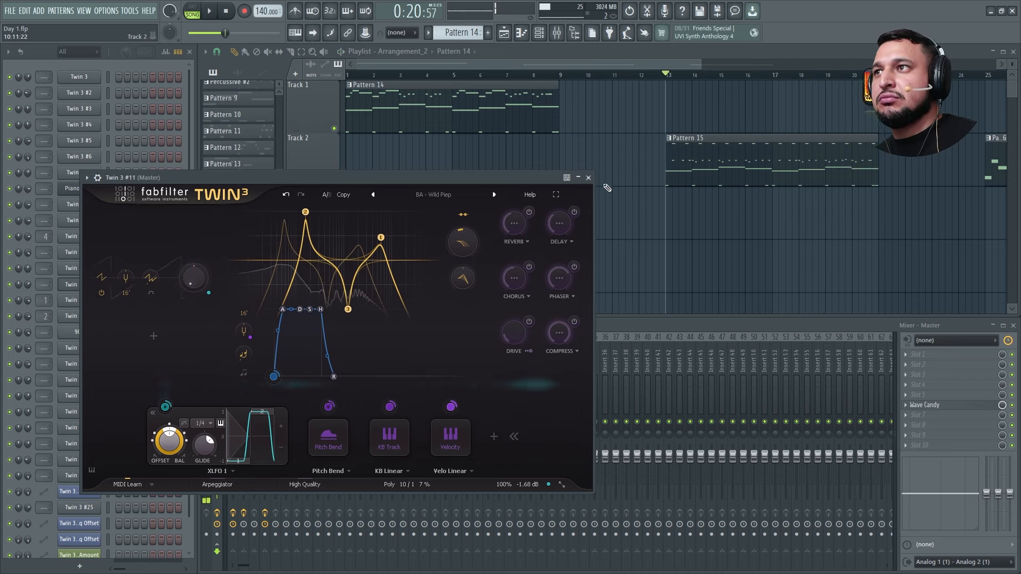
{"action": "key", "text": "Escape"}
Step: Save the project and play the Pattern 16 clip from bar 25
{"action": "scroll", "coordinate": [594, 225], "scroll_direction": "down", "scroll_amount": 3}
{"action": "scroll", "coordinate": [594, 225], "scroll_direction": "up", "scroll_amount": 2}
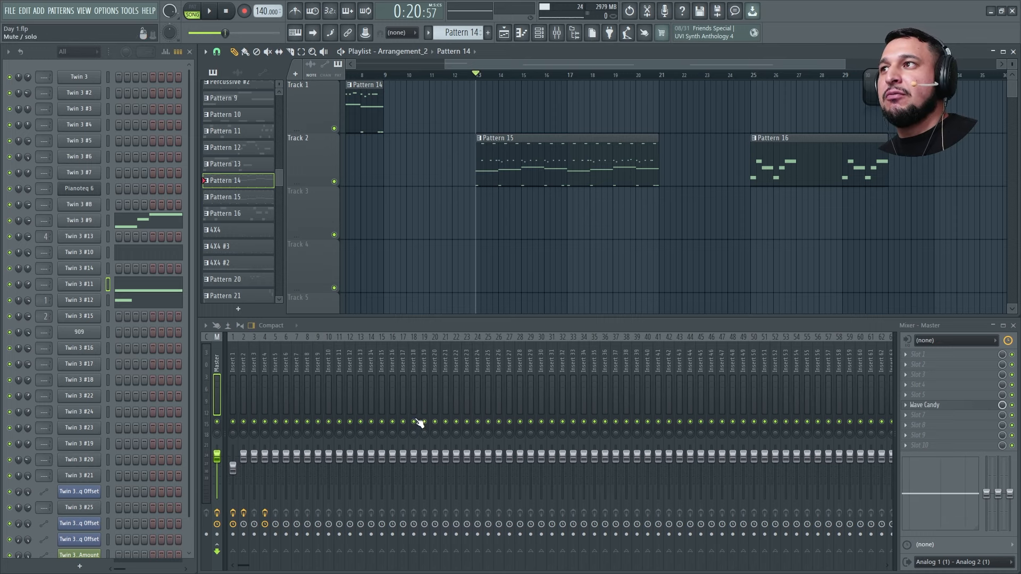
{"action": "key", "text": "ctrl+s"}
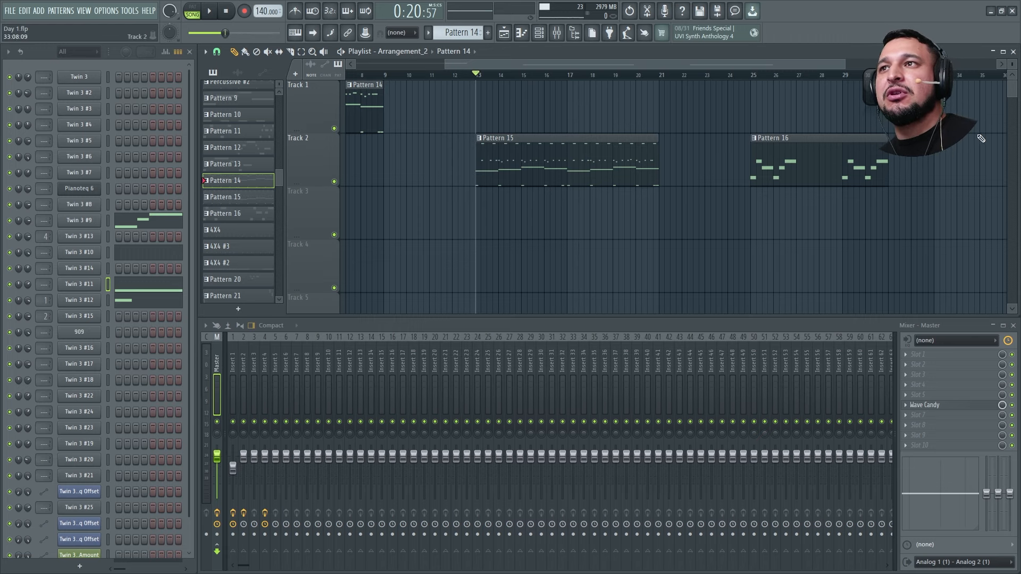
{"action": "left_click", "coordinate": [752, 73]}
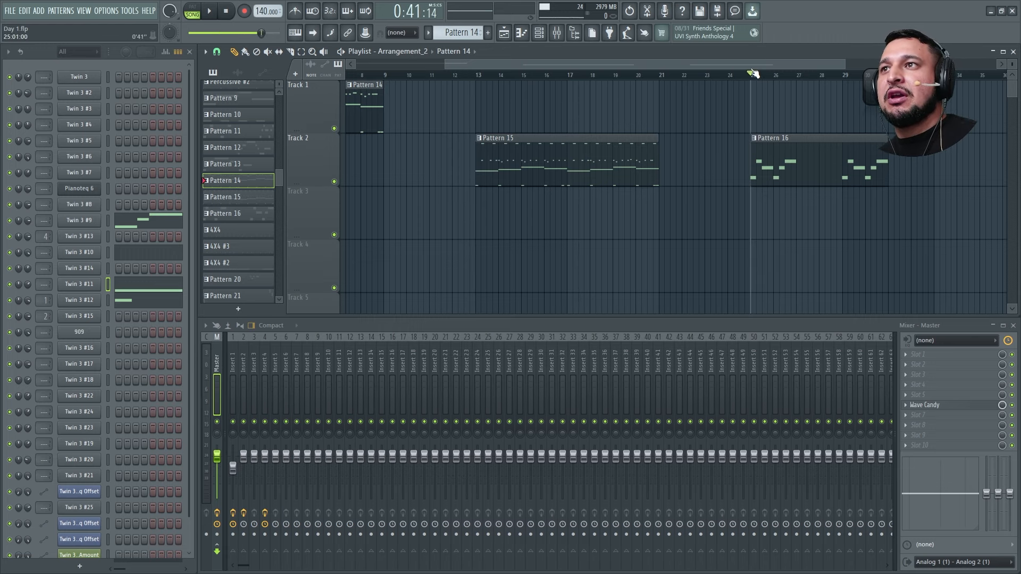
{"action": "left_click_drag", "start_coordinate": [732, 234], "coordinate": [975, 156]}
{"action": "key", "text": "space"}
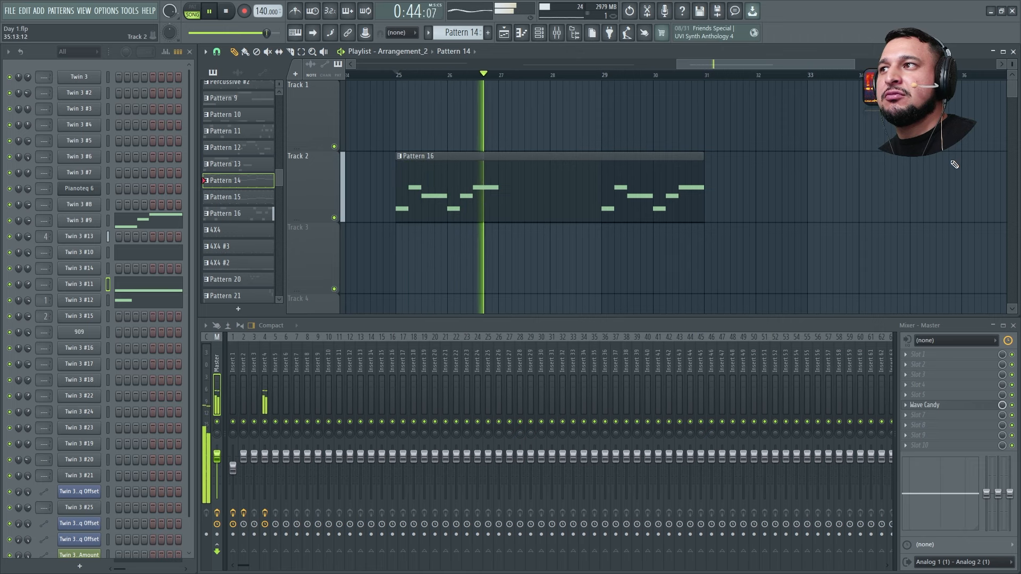
{"action": "key", "text": "space"}
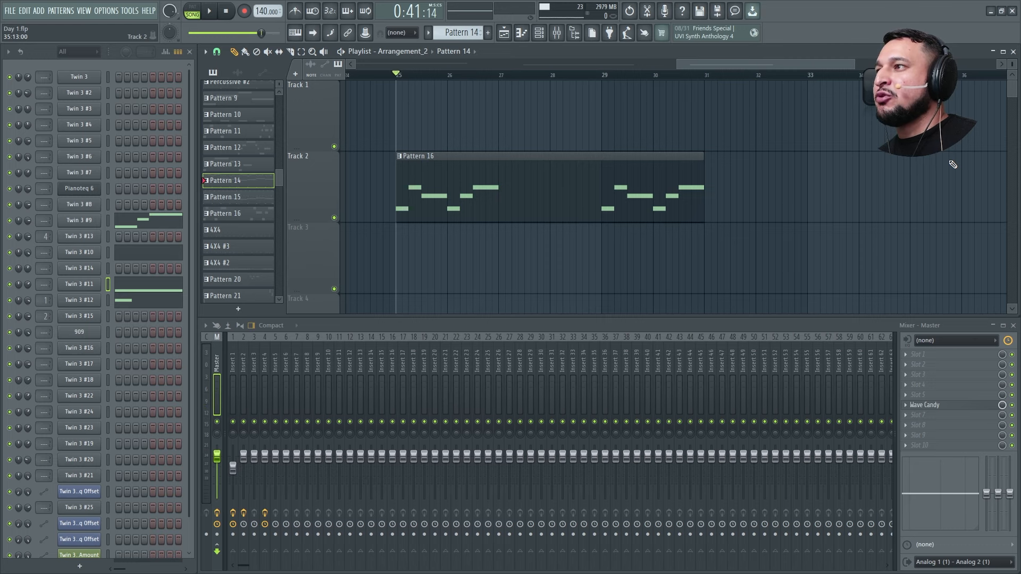
Step: Make Pattern 16 active, open its Twin 3 #13 synth and move the synth window clear of the playlist clip
{"action": "left_click", "coordinate": [468, 147]}
{"action": "right_click", "coordinate": [510, 107]}
{"action": "left_click", "coordinate": [470, 188]}
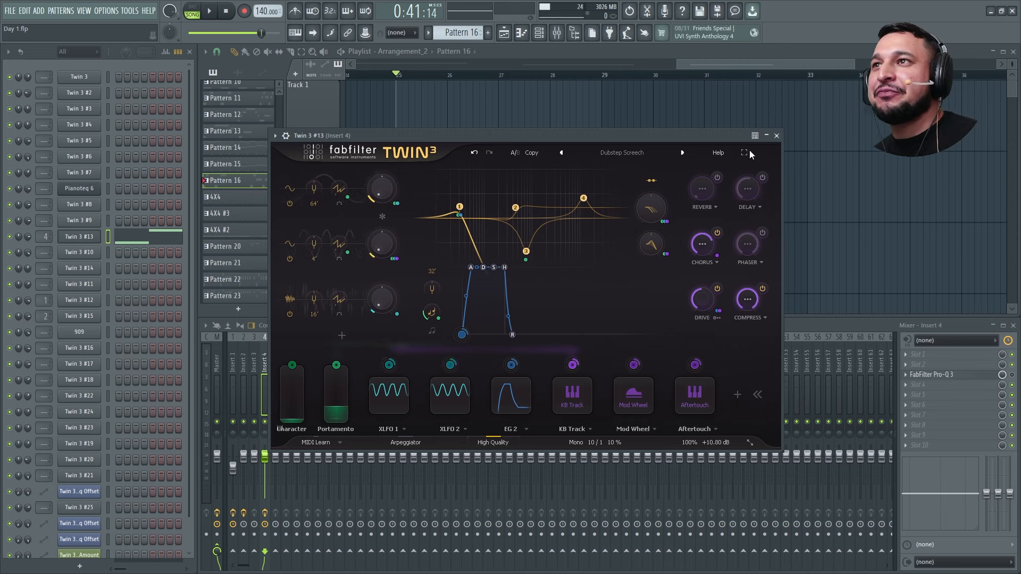
{"action": "left_click_drag", "start_coordinate": [730, 135], "coordinate": [609, 287]}
Step: Play Pattern 16 from bar 25 and again from bar 29 while watching the Twin 3 #13 modulation
{"action": "right_click", "coordinate": [467, 272]}
{"action": "key", "text": "space"}
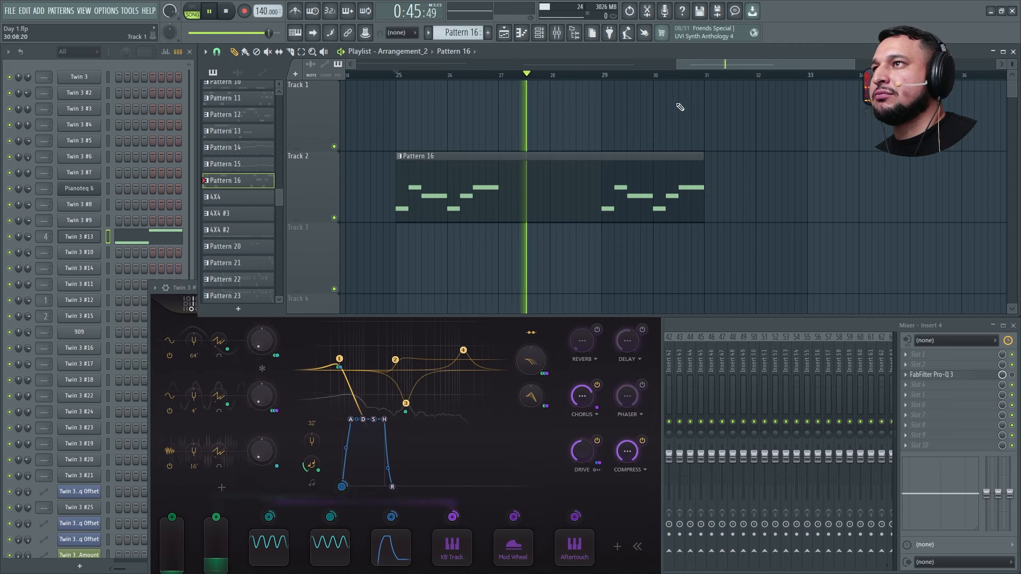
{"action": "left_click", "coordinate": [607, 75]}
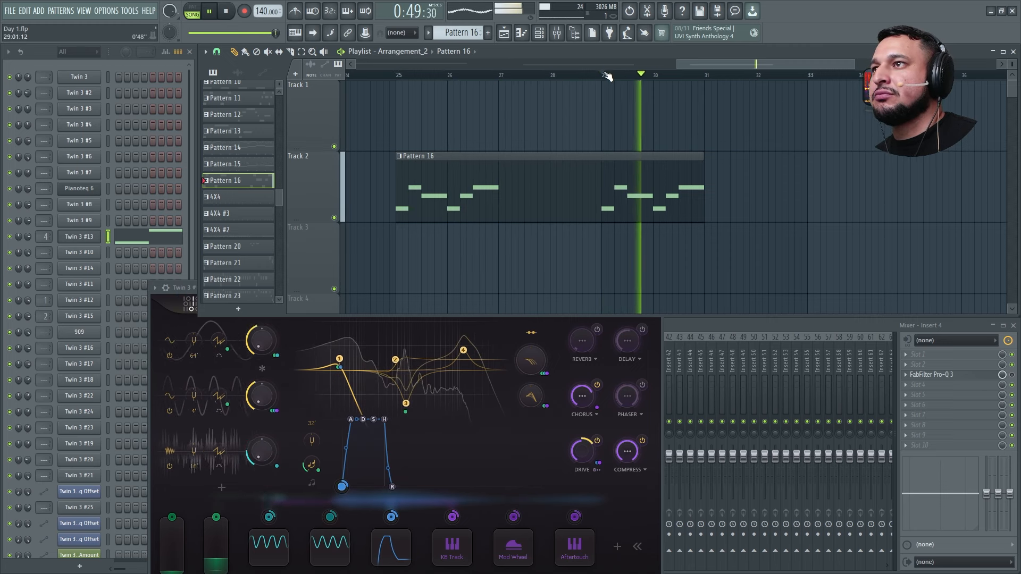
{"action": "key", "text": "space"}
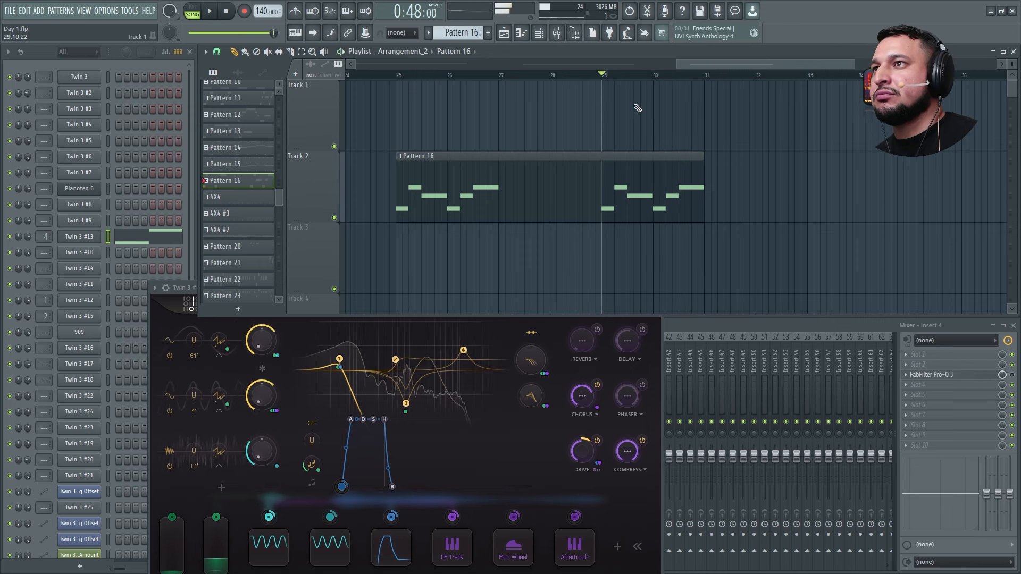
Step: Make Pattern 14 active, solo Twin 3 #9 and play its part from bar 1
{"action": "right_click", "coordinate": [637, 108], "text": "ctrl"}
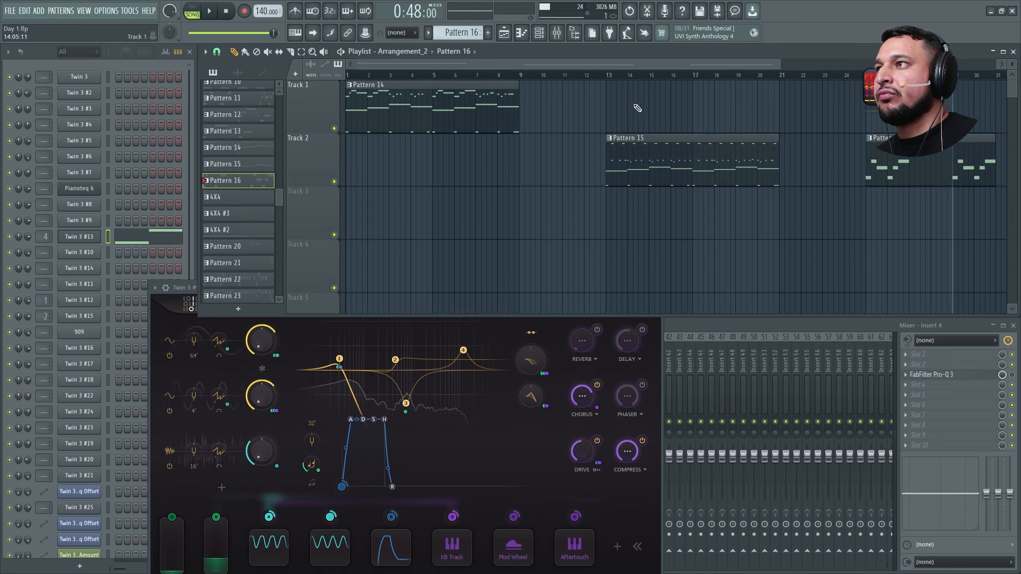
{"action": "left_click", "coordinate": [372, 112]}
{"action": "right_click", "coordinate": [8, 221]}
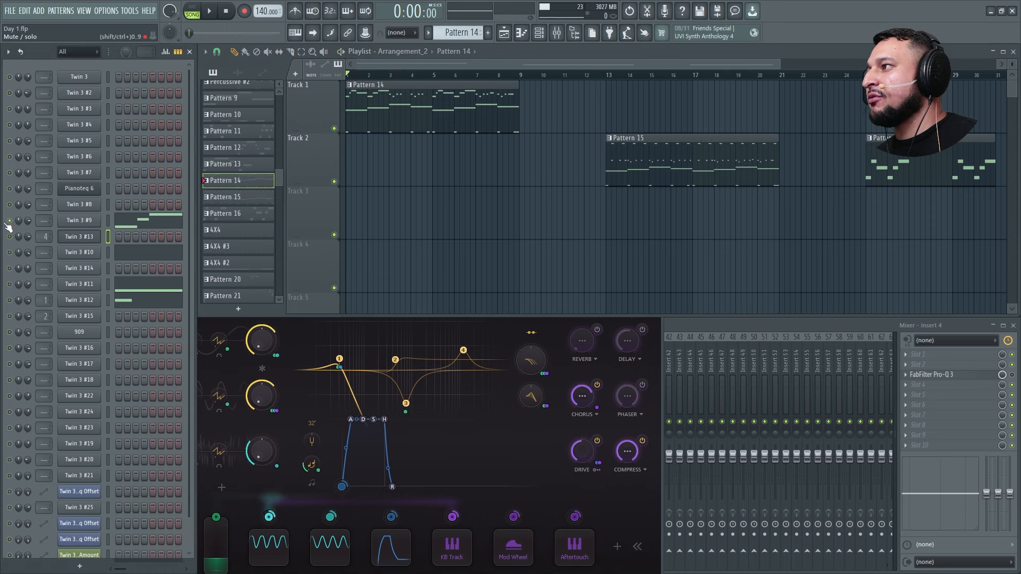
{"action": "key", "text": "space"}
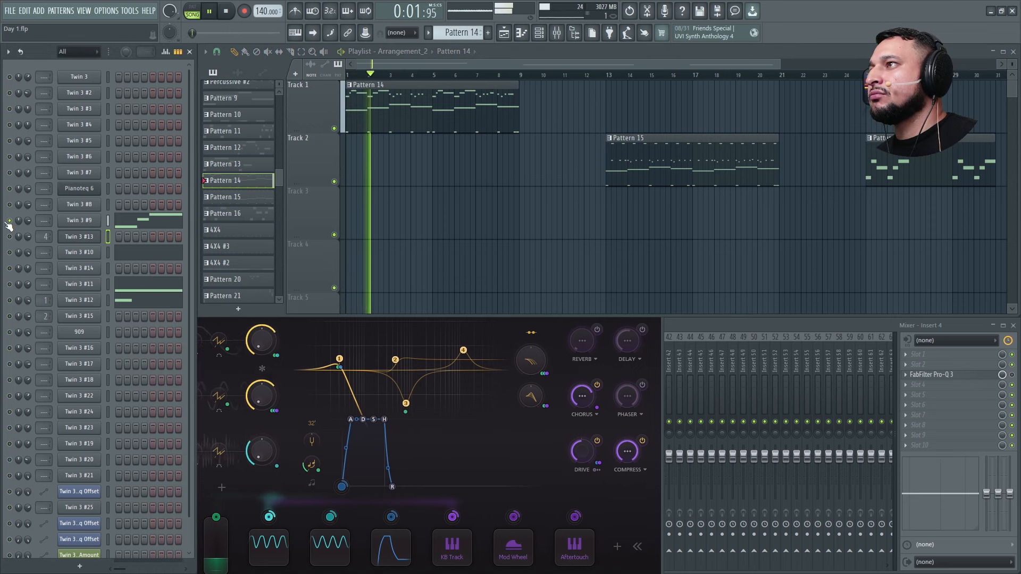
{"action": "key", "text": "space"}
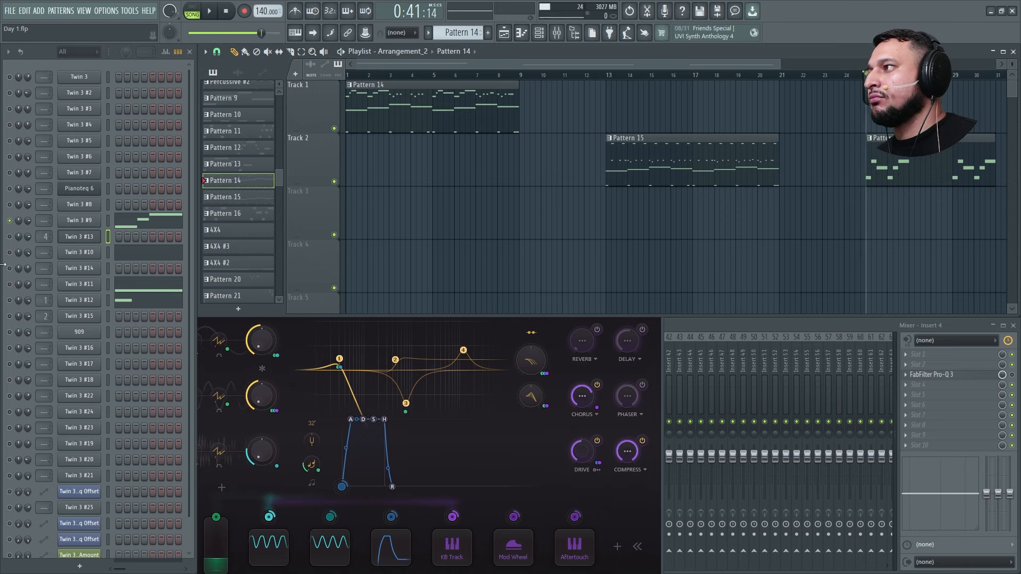
Step: Play Pattern 16 from bar 25 with all channels active and bring the Twin 3 #13 synth to the front
{"action": "key", "text": "space"}
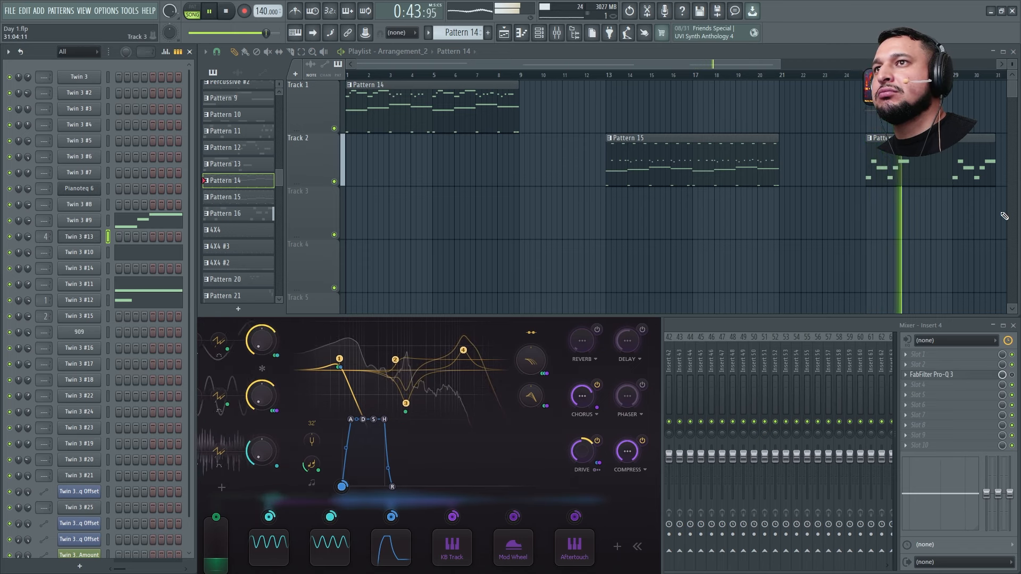
{"action": "key", "text": "space"}
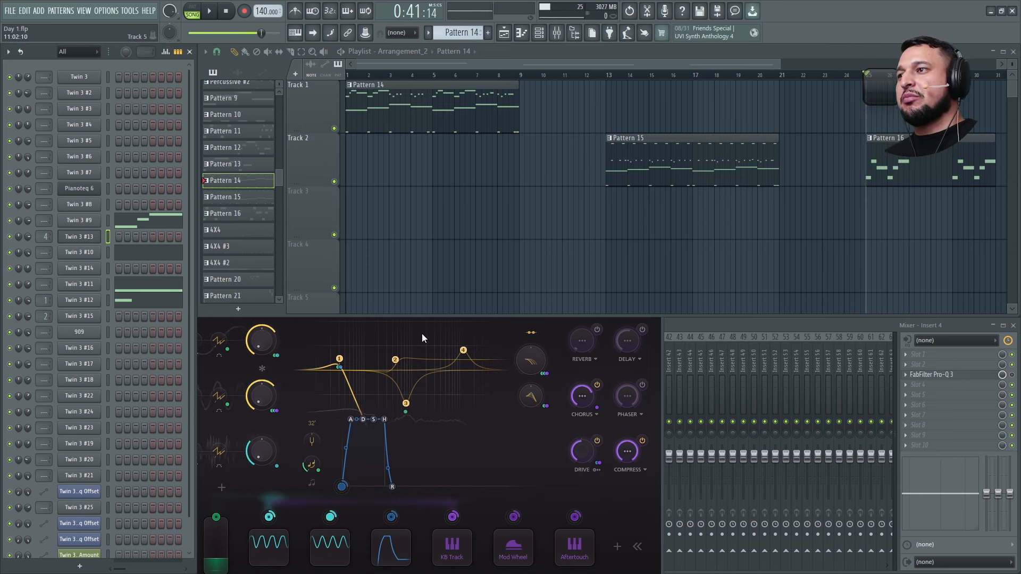
{"action": "left_click", "coordinate": [576, 318]}
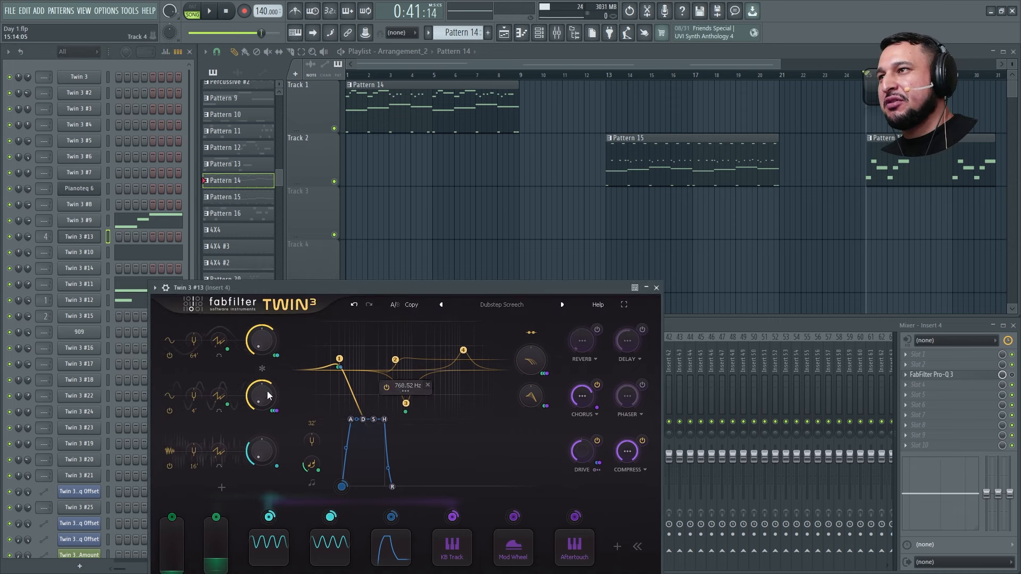
Step: Close the Twin 3 #13 synth, switch the playlist to Arrangement_3 and play it from bar 1
{"action": "left_click", "coordinate": [656, 287]}
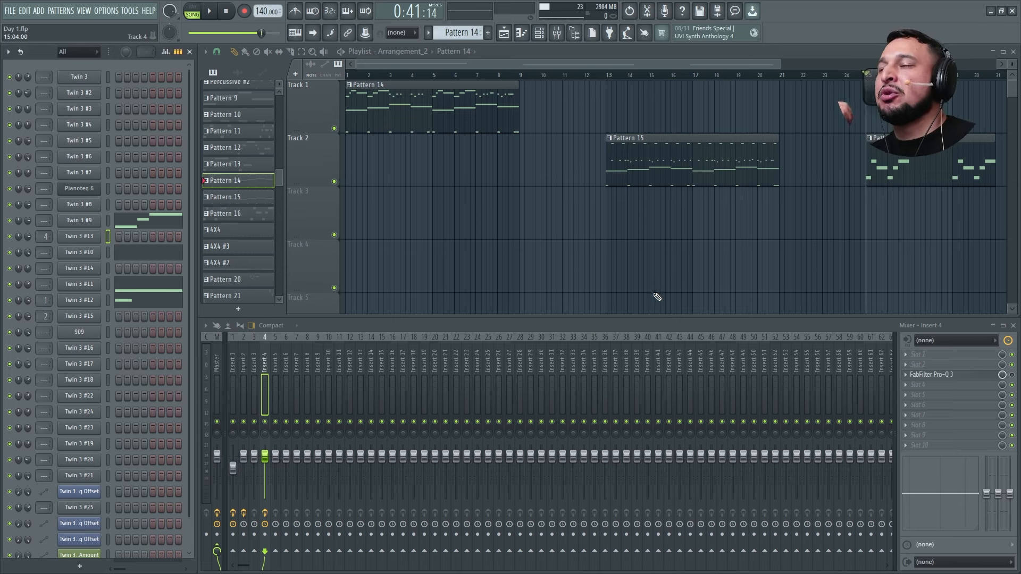
{"action": "left_click", "coordinate": [431, 52]}
{"action": "left_click", "coordinate": [415, 91]}
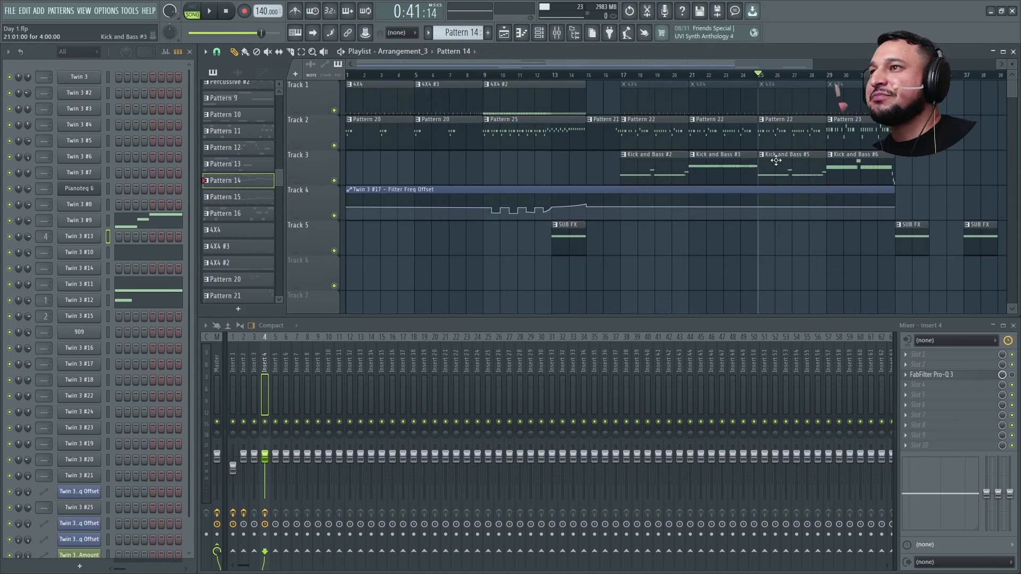
{"action": "left_click_drag", "start_coordinate": [388, 75], "coordinate": [362, 116]}
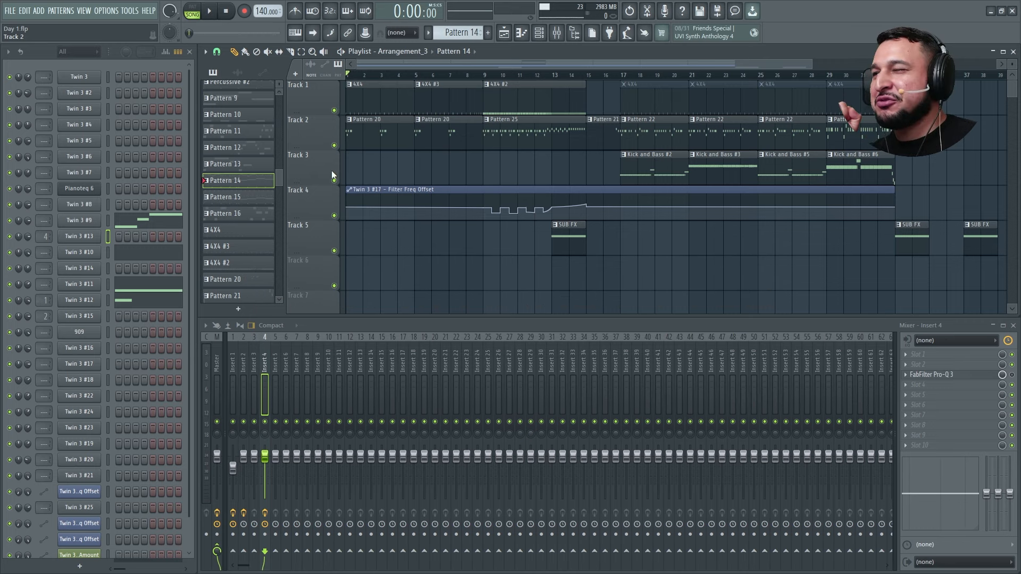
{"action": "key", "text": "space"}
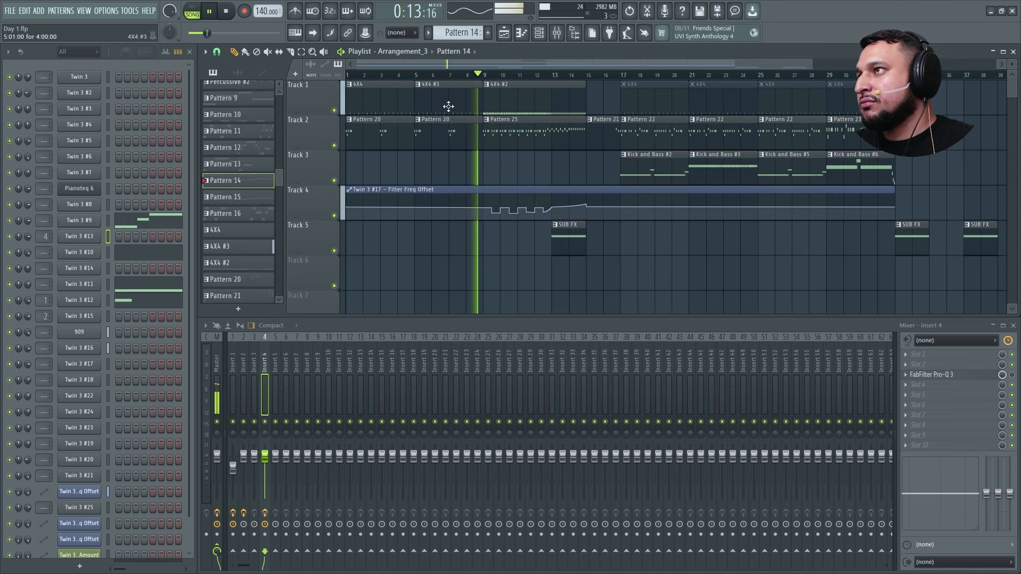
Step: Make Pattern 20 active, open the delay settings of its Twin 3 #17 synth and stop playback
{"action": "left_click", "coordinate": [436, 132]}
{"action": "left_click", "coordinate": [79, 364]}
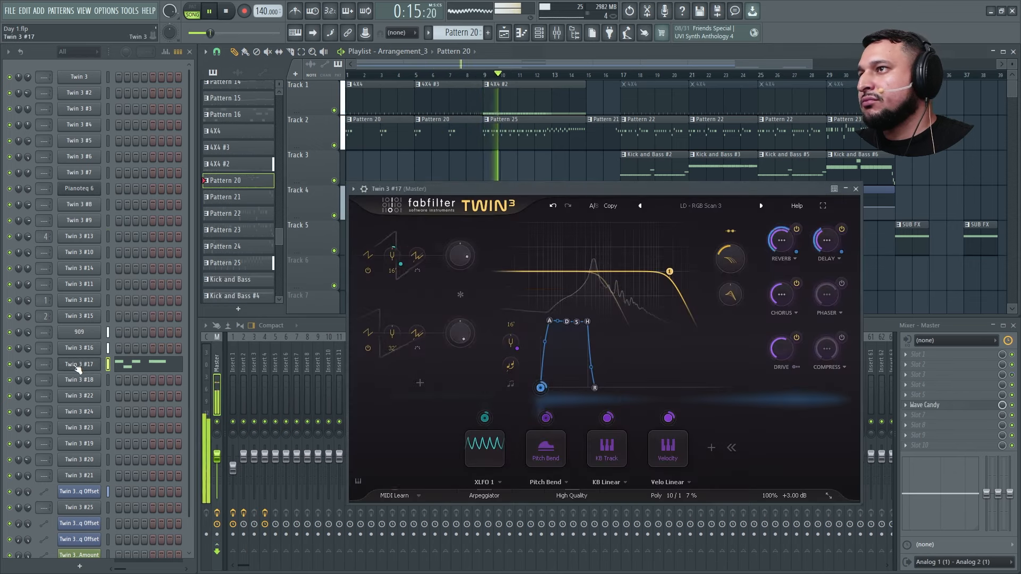
{"action": "left_click", "coordinate": [827, 241]}
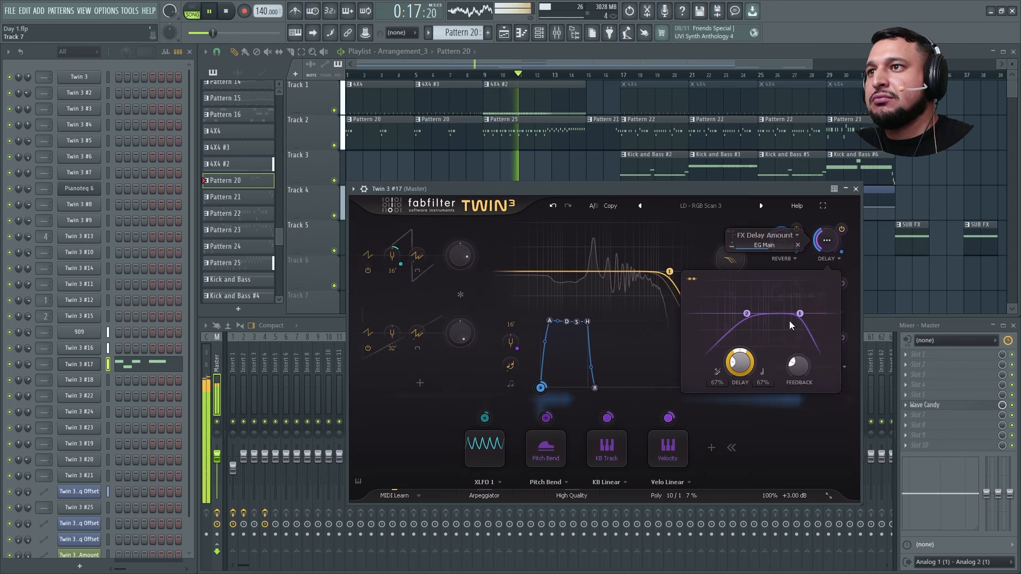
{"action": "key", "text": "space"}
Step: Set the Twin 3 #17 delay sync to 1/4 Note with a 100% offset, leave ping pong off and close the synth
{"action": "left_click", "coordinate": [718, 375]}
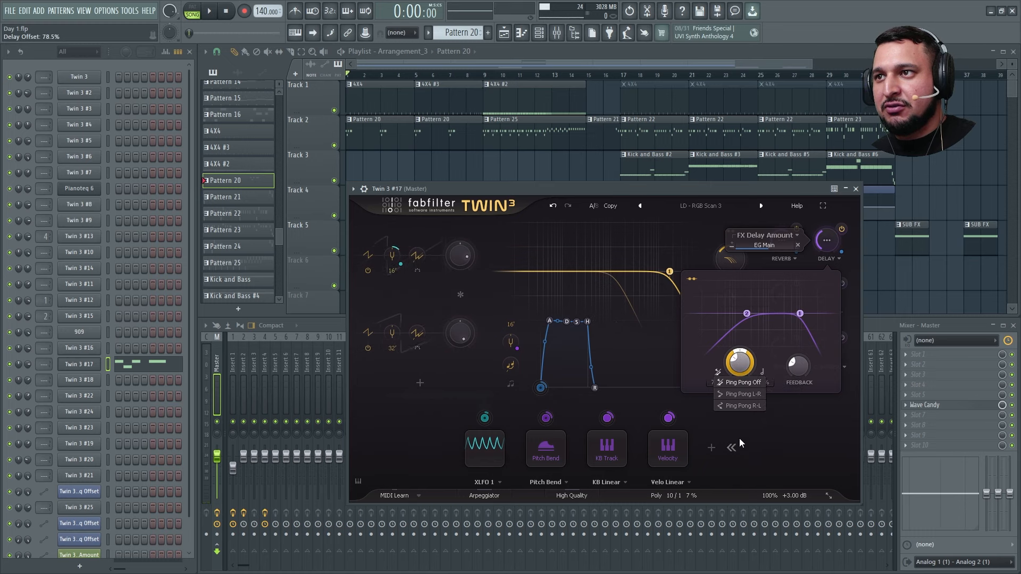
{"action": "left_click", "coordinate": [764, 372]}
{"action": "left_click", "coordinate": [783, 407]}
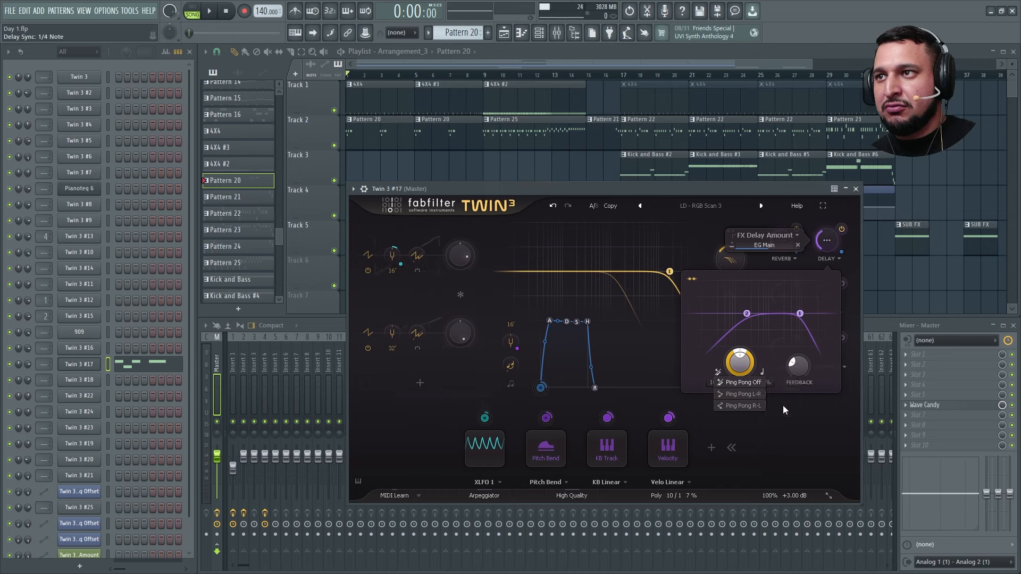
{"action": "left_click", "coordinate": [760, 395]}
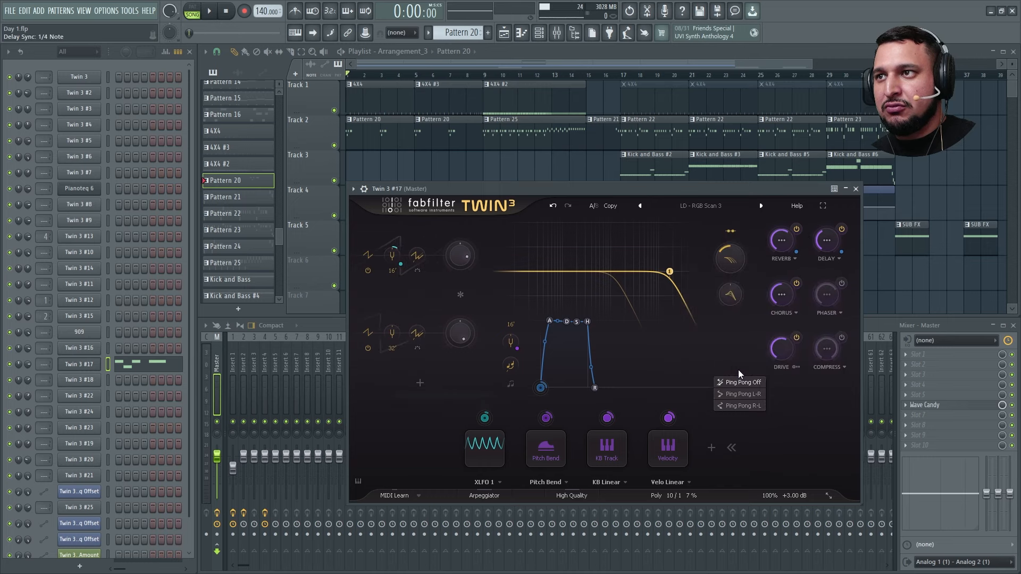
{"action": "left_click", "coordinate": [855, 188]}
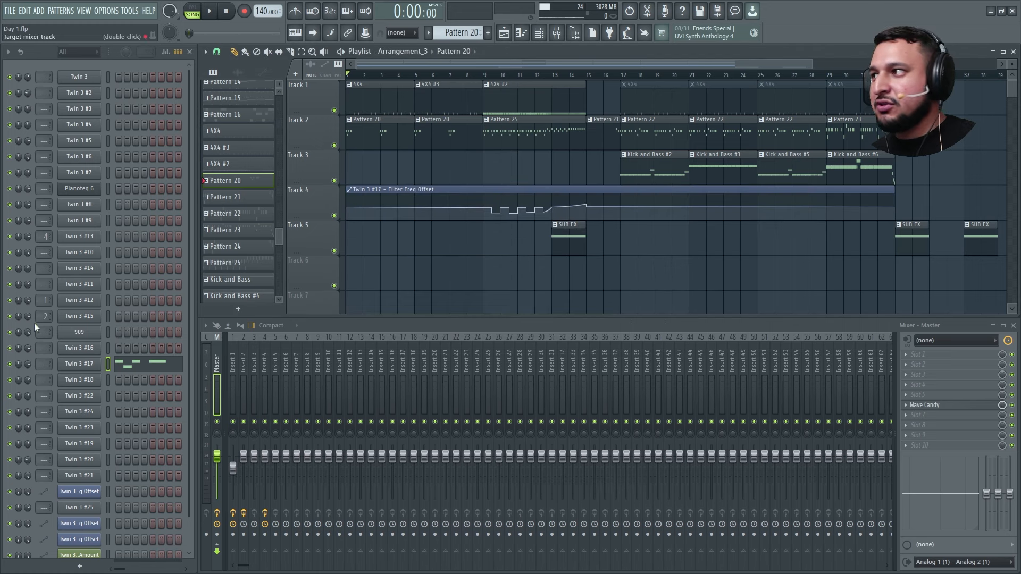
Step: Reopen the Twin 3 #17 delay settings, set the sync to 1/8 Note and audition the opening bars
{"action": "left_click", "coordinate": [79, 368]}
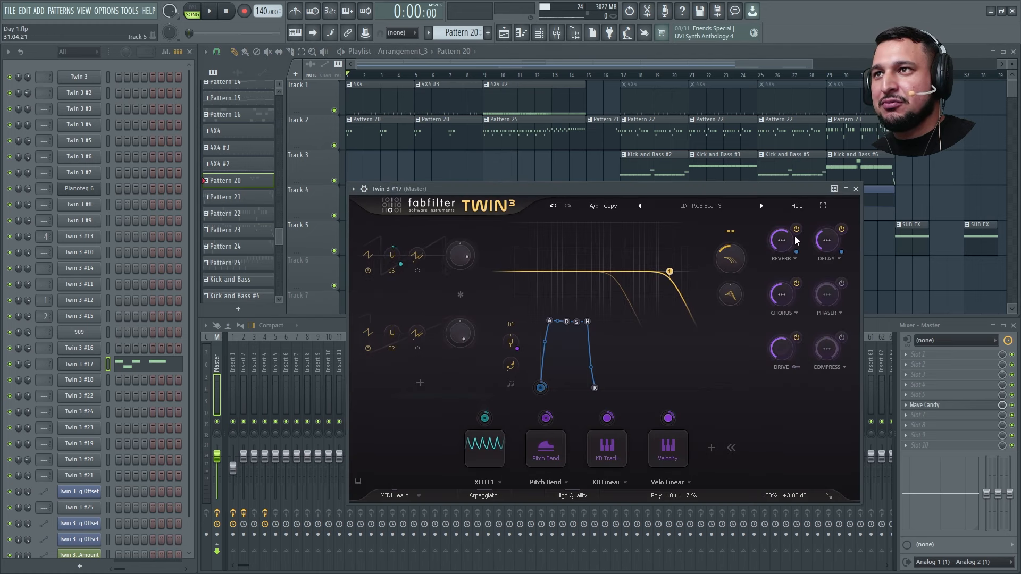
{"action": "left_click", "coordinate": [828, 243]}
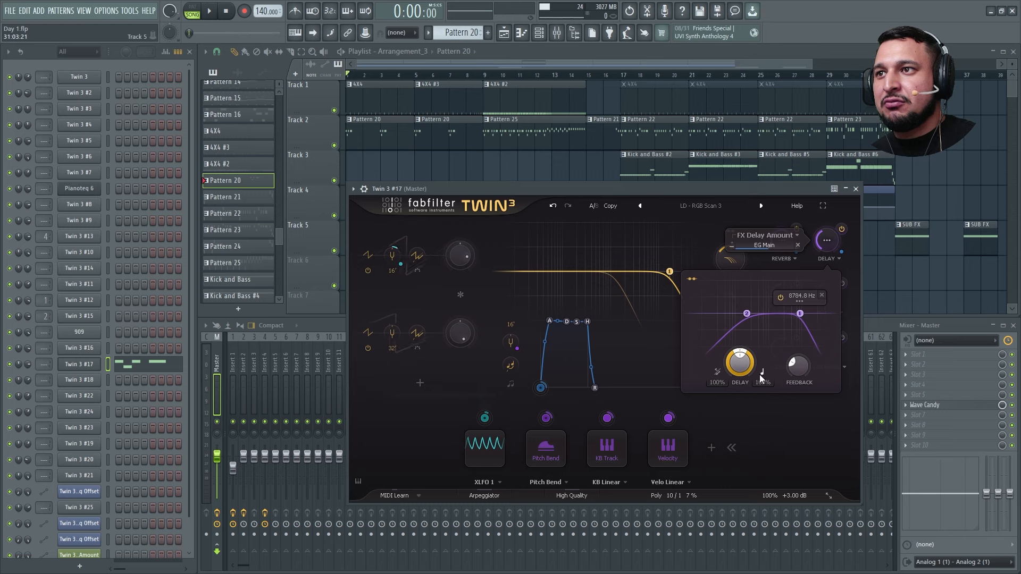
{"action": "left_click", "coordinate": [762, 379]}
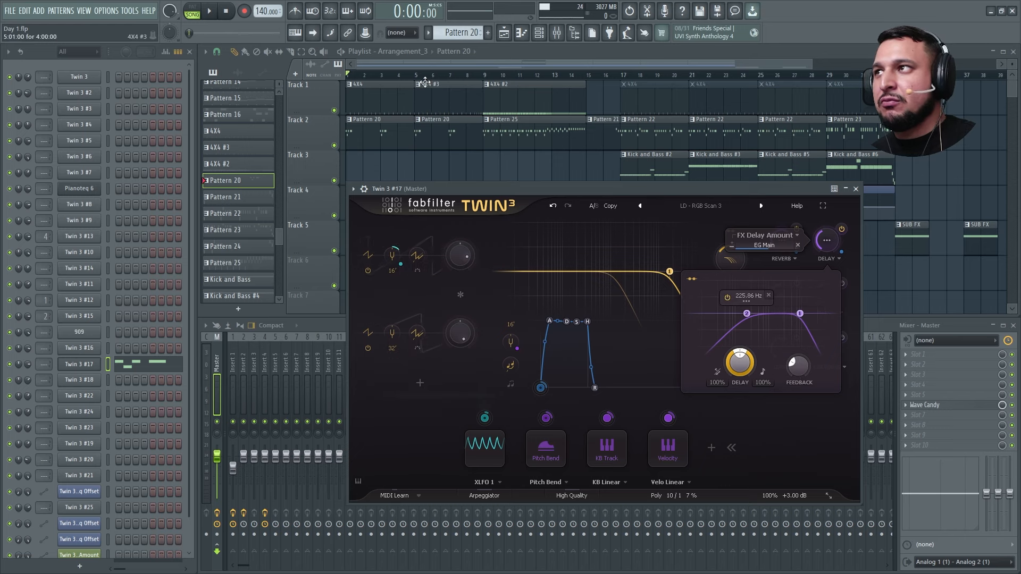
{"action": "key", "text": "space"}
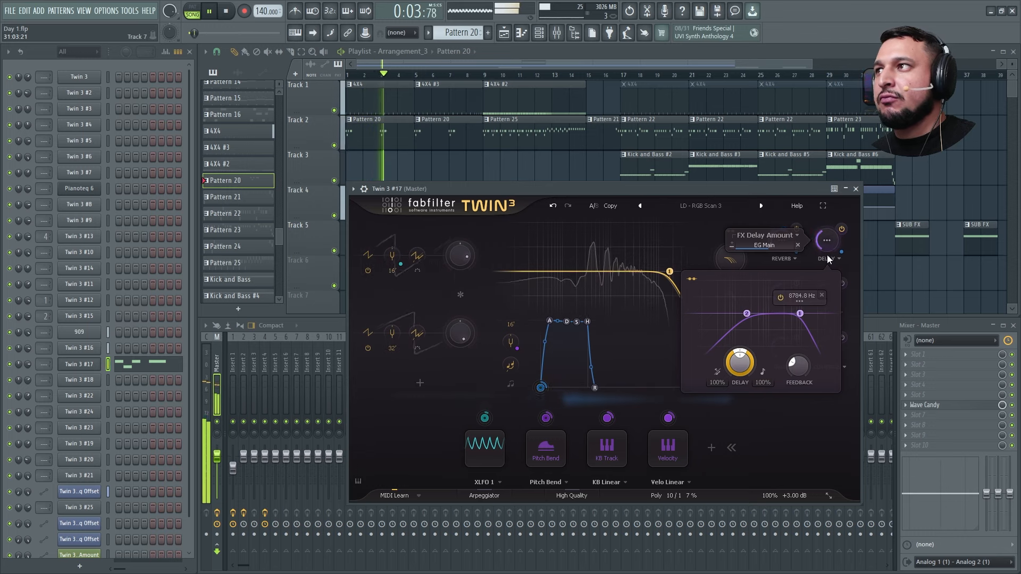
{"action": "key", "text": "space"}
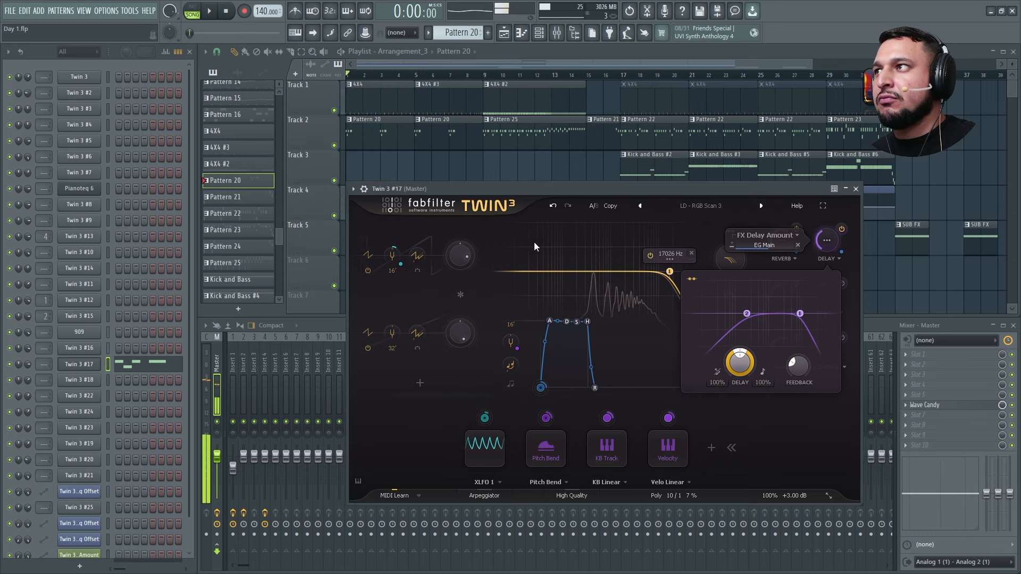
Step: Raise the delay feedback to about 114% and set the delay sync to 1/4 Note while playing from bar 1
{"action": "left_click_drag", "start_coordinate": [787, 366], "coordinate": [781, 336]}
{"action": "key", "text": "space"}
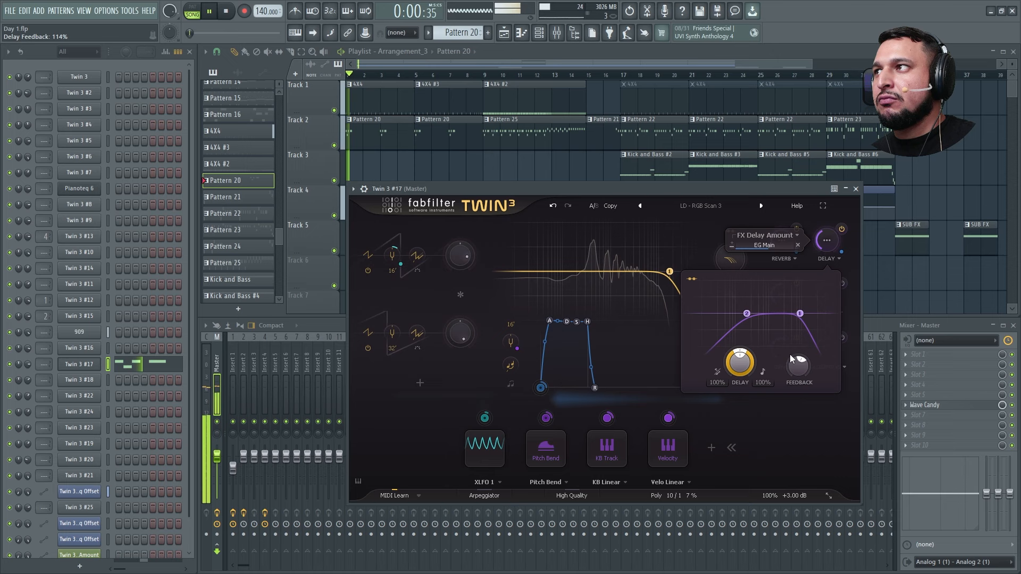
{"action": "left_click", "coordinate": [768, 378]}
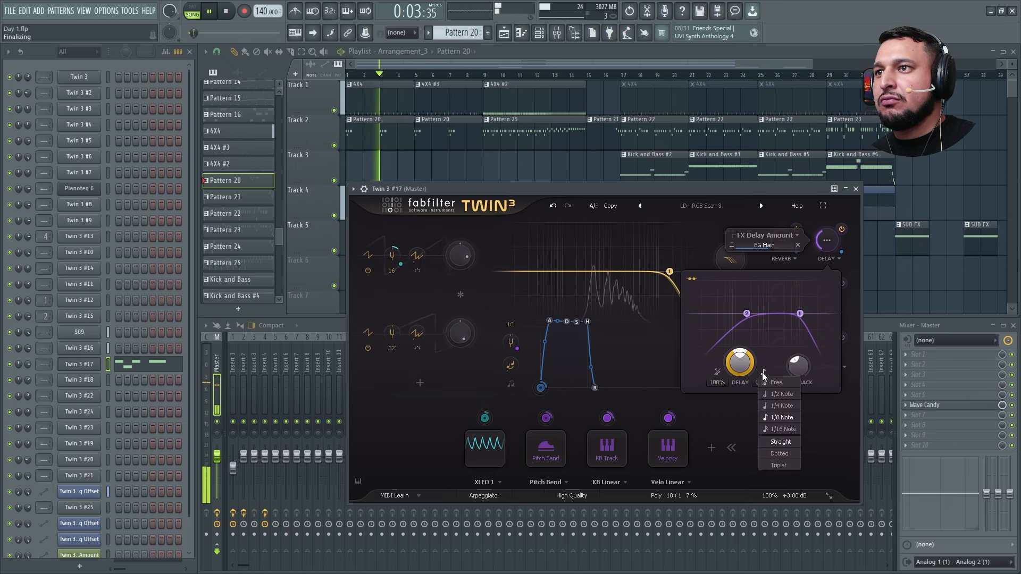
{"action": "left_click", "coordinate": [780, 408]}
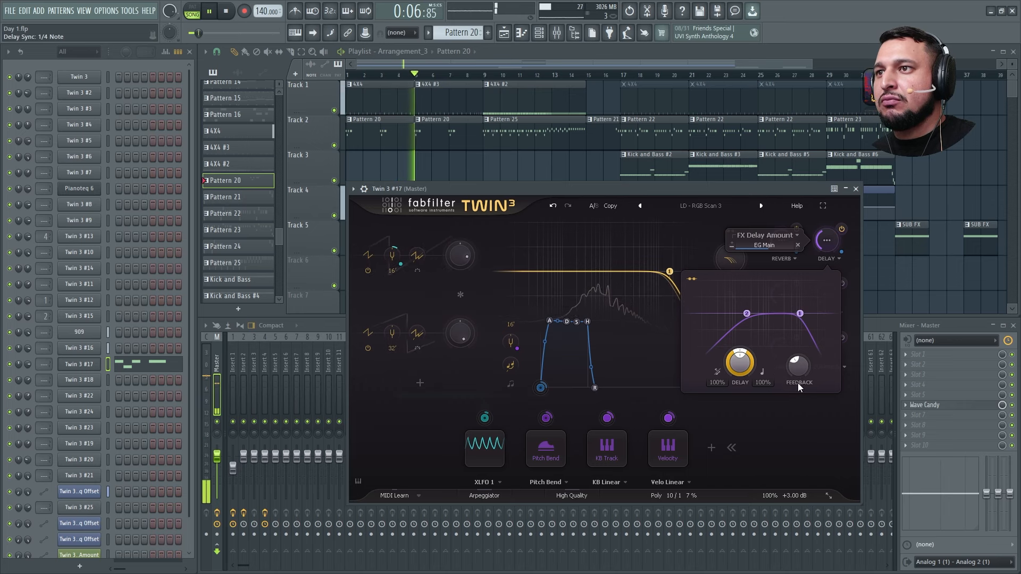
{"action": "mouse_move", "coordinate": [798, 368]}
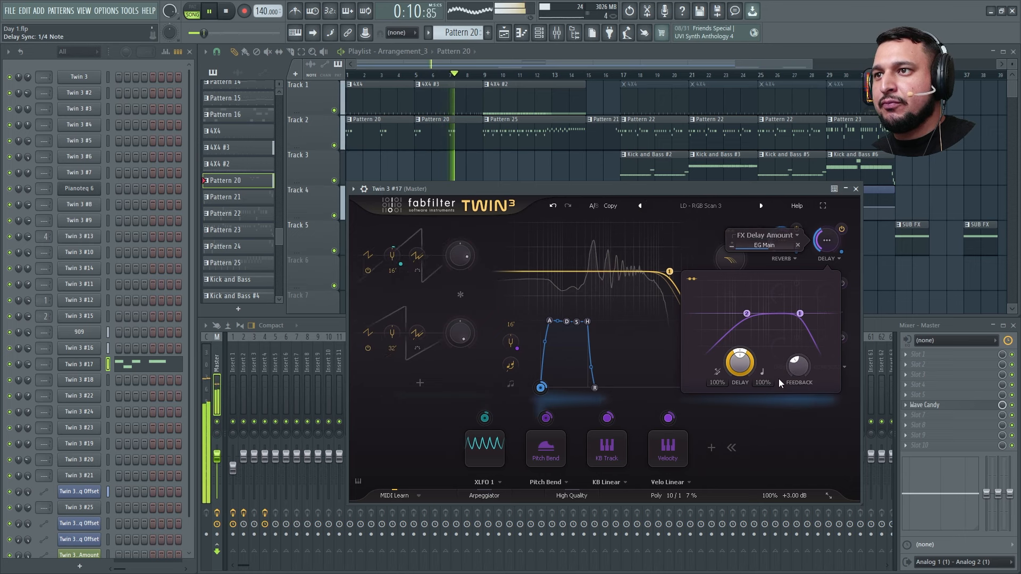
{"action": "key", "text": "space"}
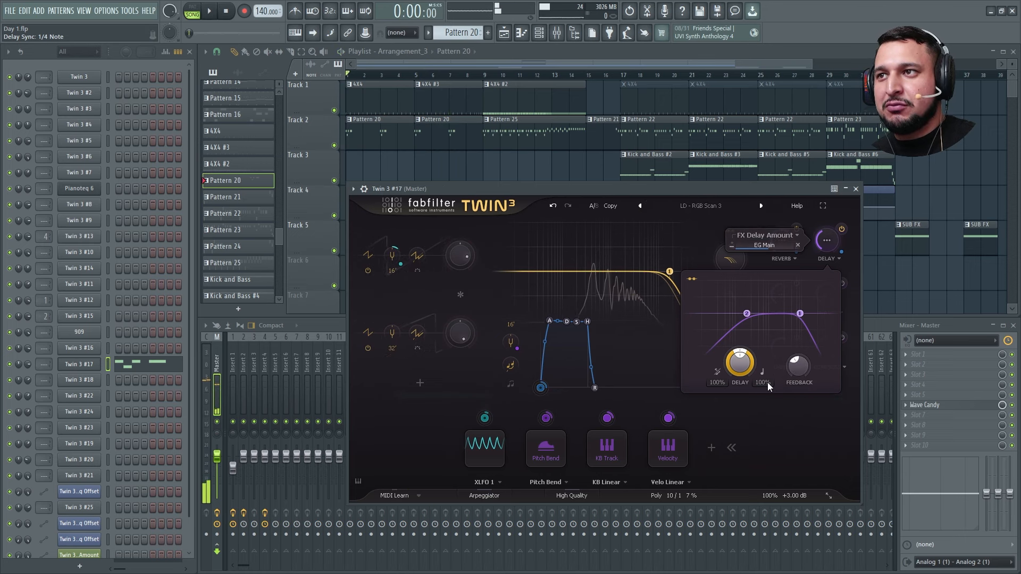
Step: Change the delay sync to Dotted timing, start playback from bar 1 and close the synth window
{"action": "left_click", "coordinate": [762, 373]}
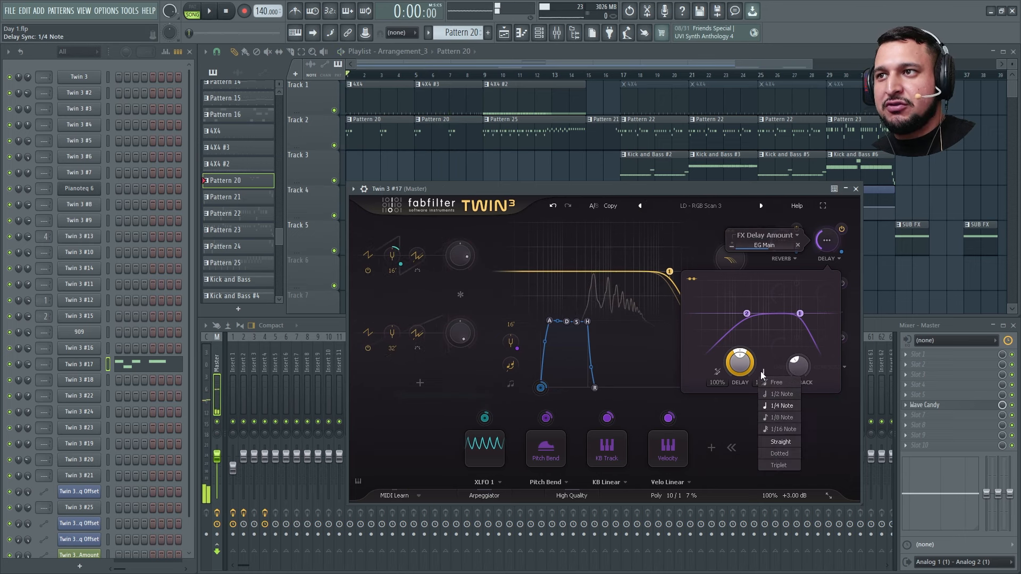
{"action": "left_click", "coordinate": [783, 453]}
{"action": "key", "text": "space"}
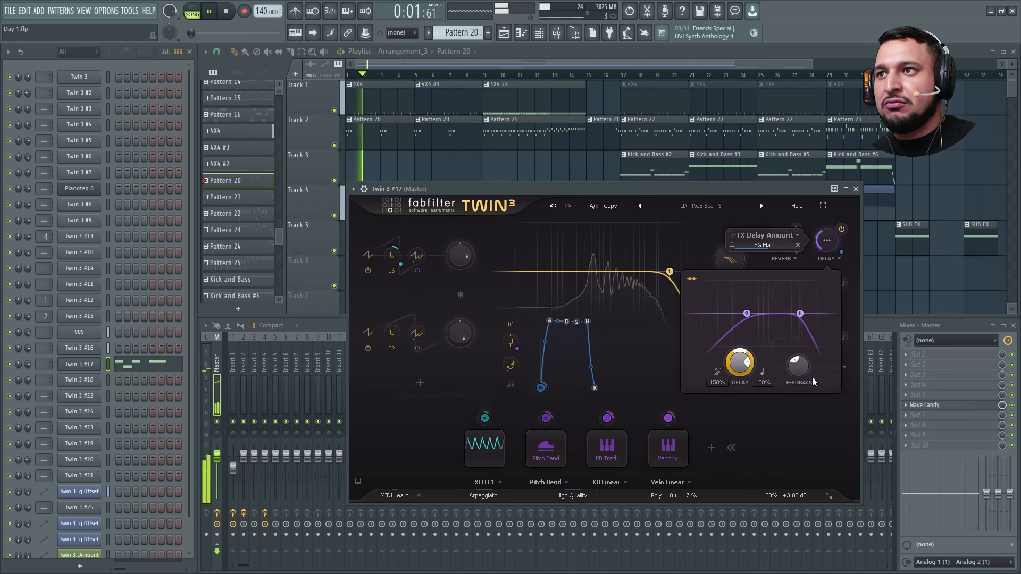
{"action": "left_click", "coordinate": [856, 189]}
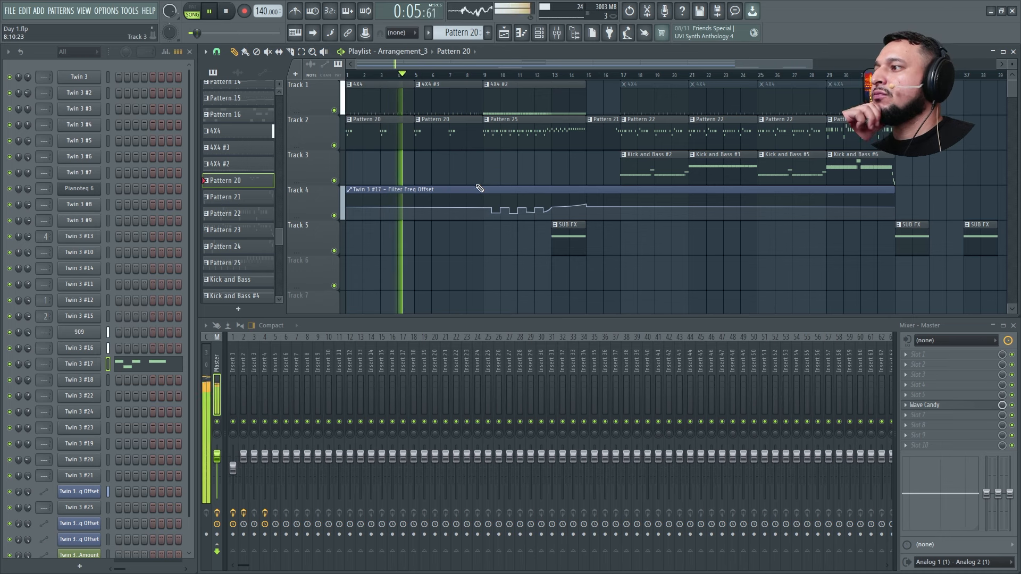
Step: Reopen the Twin 3 #17 delay settings during playback and set the delay feedback to 53.6%
{"action": "left_click", "coordinate": [71, 367]}
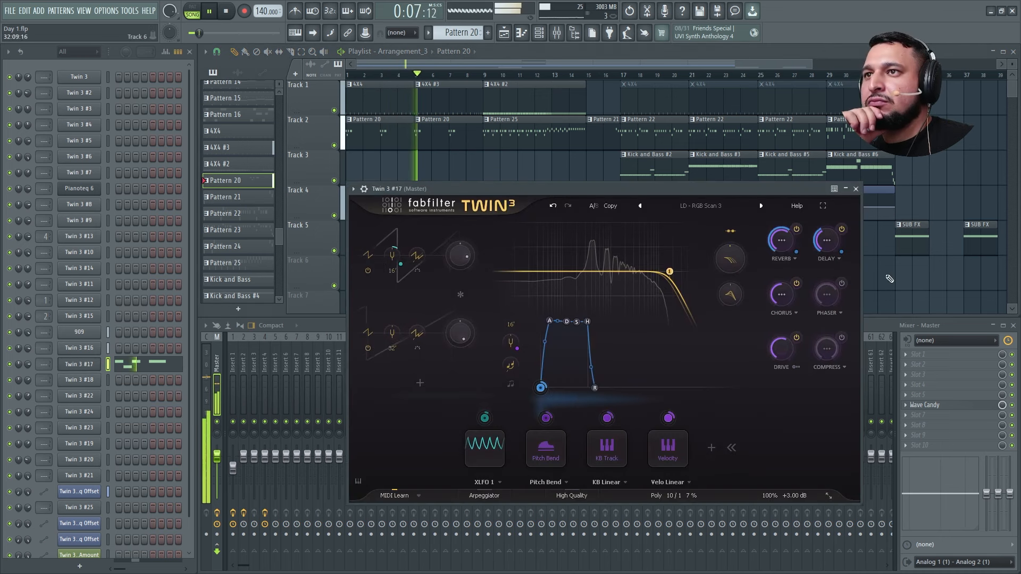
{"action": "left_click", "coordinate": [830, 242]}
{"action": "left_click_drag", "start_coordinate": [798, 372], "coordinate": [789, 423]}
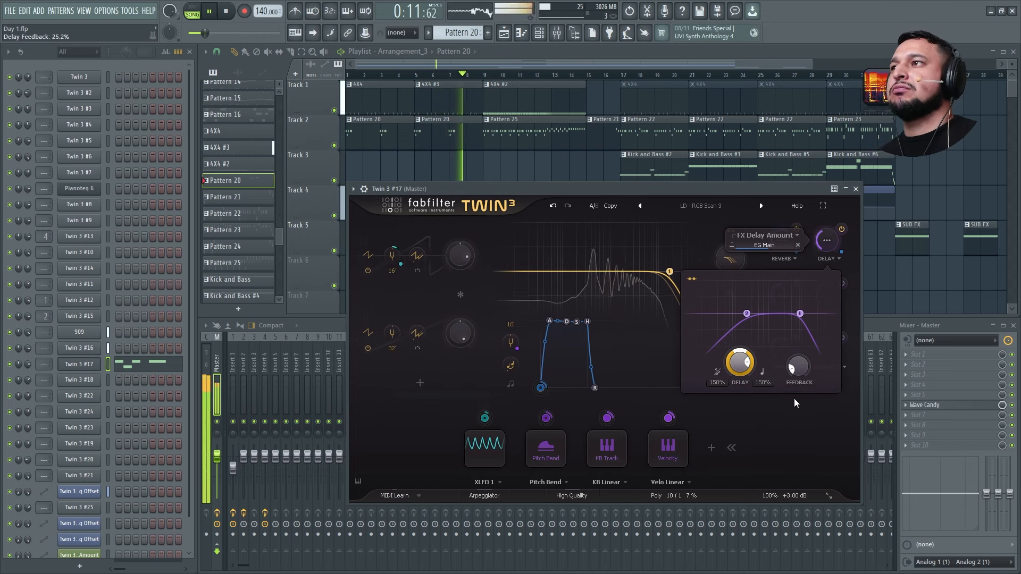
{"action": "left_click_drag", "start_coordinate": [789, 370], "coordinate": [788, 366]}
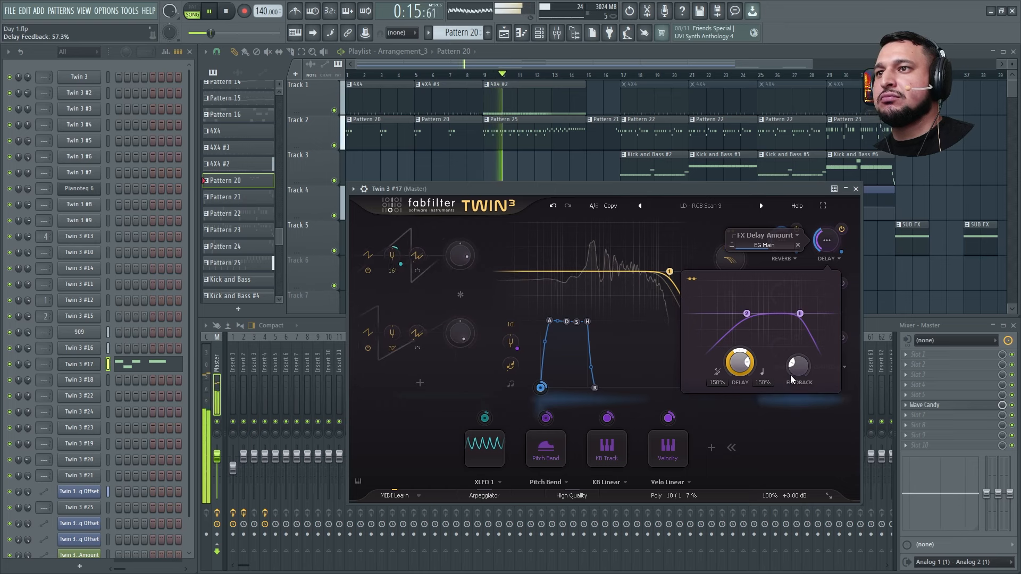
{"action": "left_click_drag", "start_coordinate": [790, 375], "coordinate": [793, 384]}
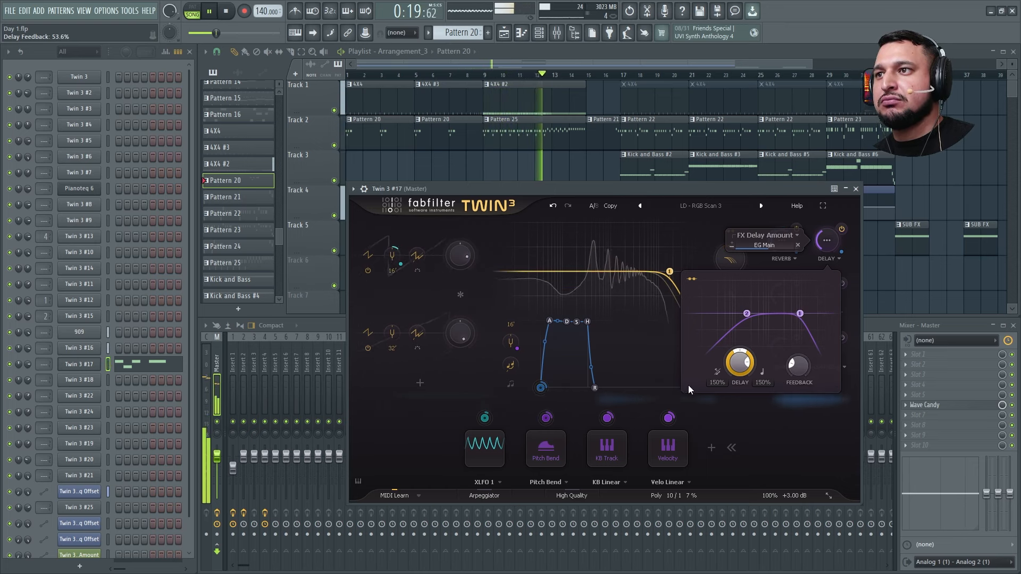
Step: Set the delay to Ping Pong L-R with a left delay time of 100% and close the synth
{"action": "left_click", "coordinate": [716, 374]}
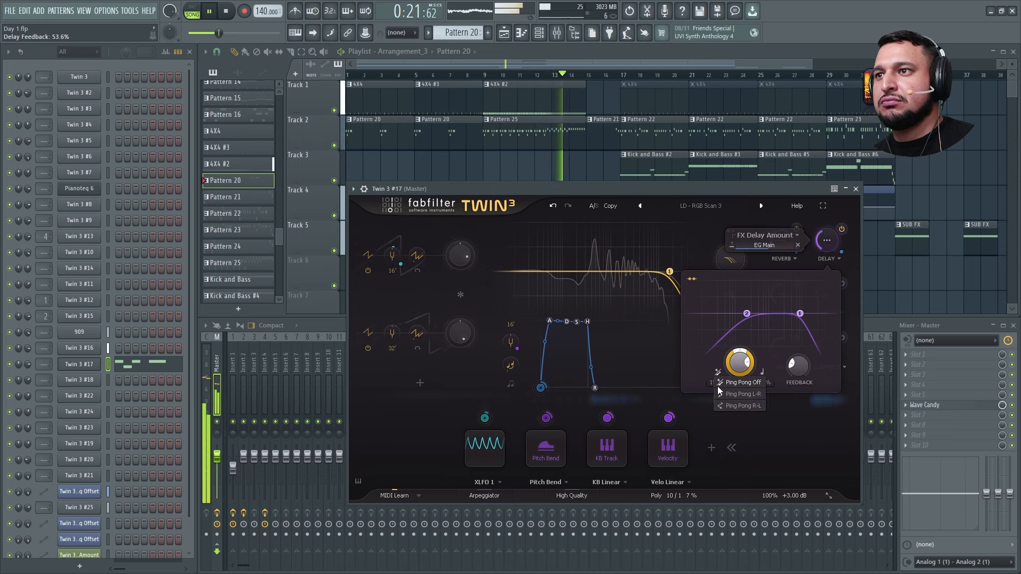
{"action": "left_click", "coordinate": [720, 392]}
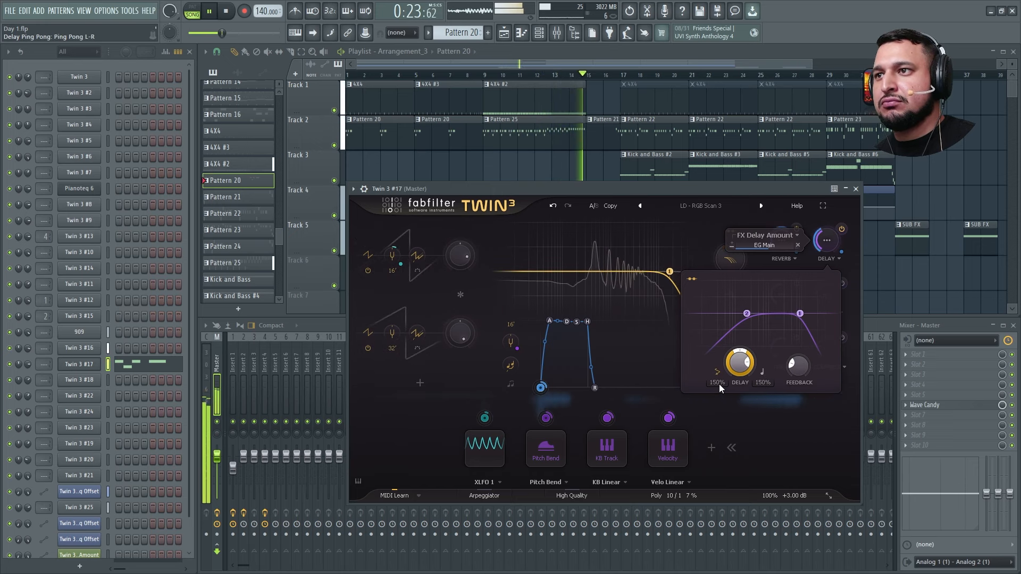
{"action": "double_click", "coordinate": [717, 383]}
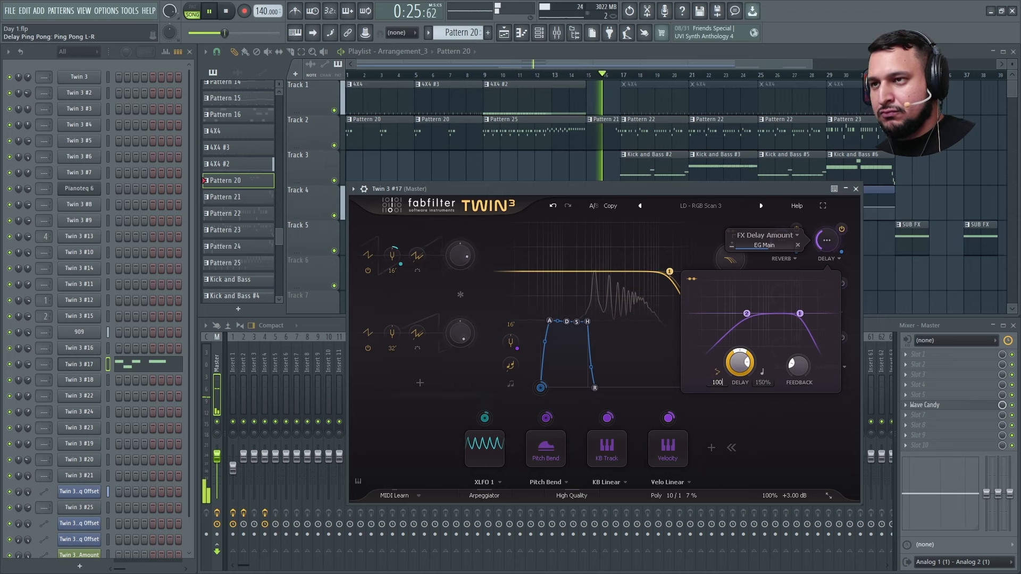
{"action": "key", "text": "Return"}
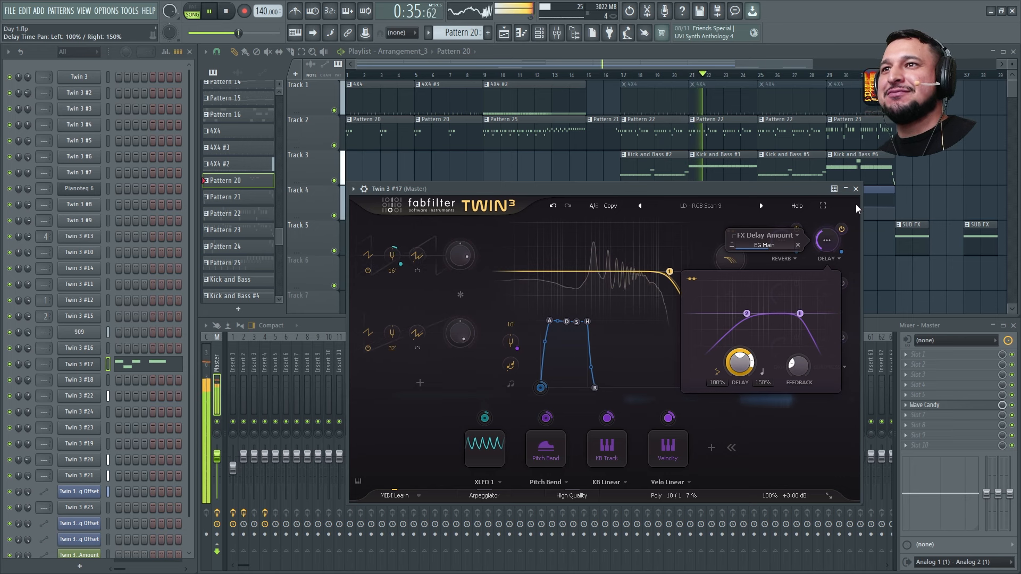
{"action": "left_click", "coordinate": [855, 189]}
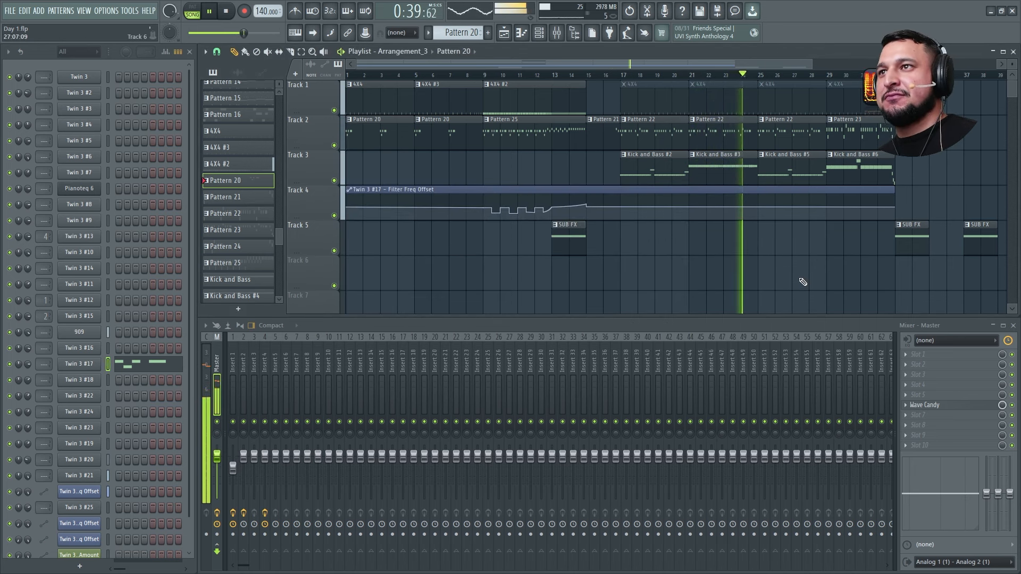
Step: Watch the Twin 3 #17 synth while Arrangement_3 plays on, close its window and stop playback
{"action": "left_click", "coordinate": [75, 365]}
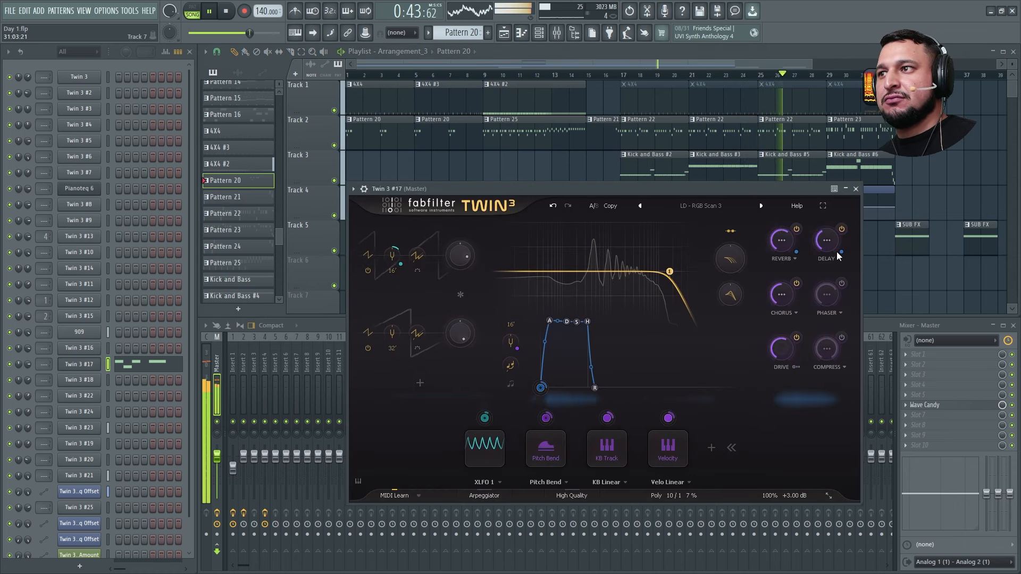
{"action": "left_click", "coordinate": [857, 190]}
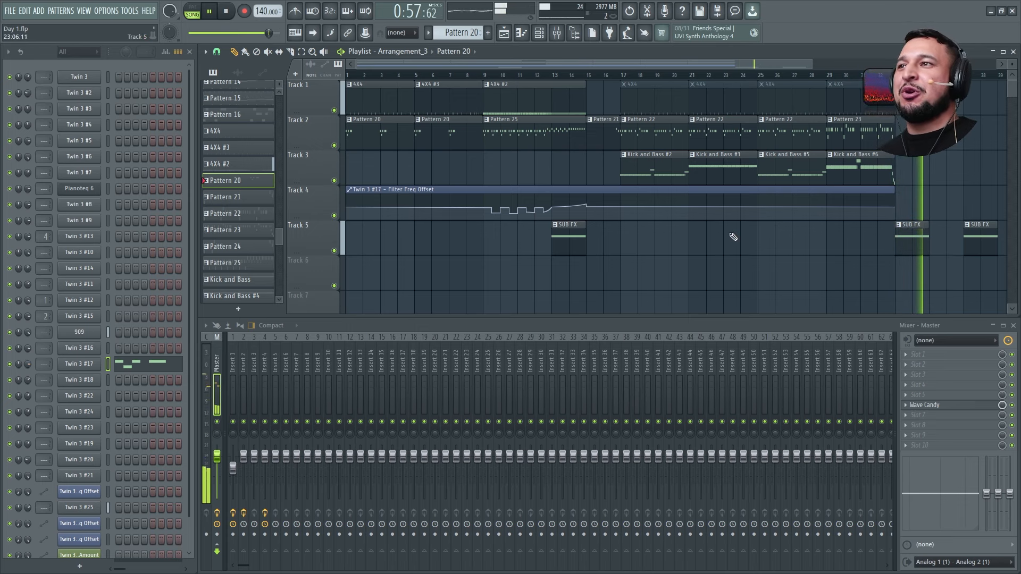
{"action": "key", "text": "space"}
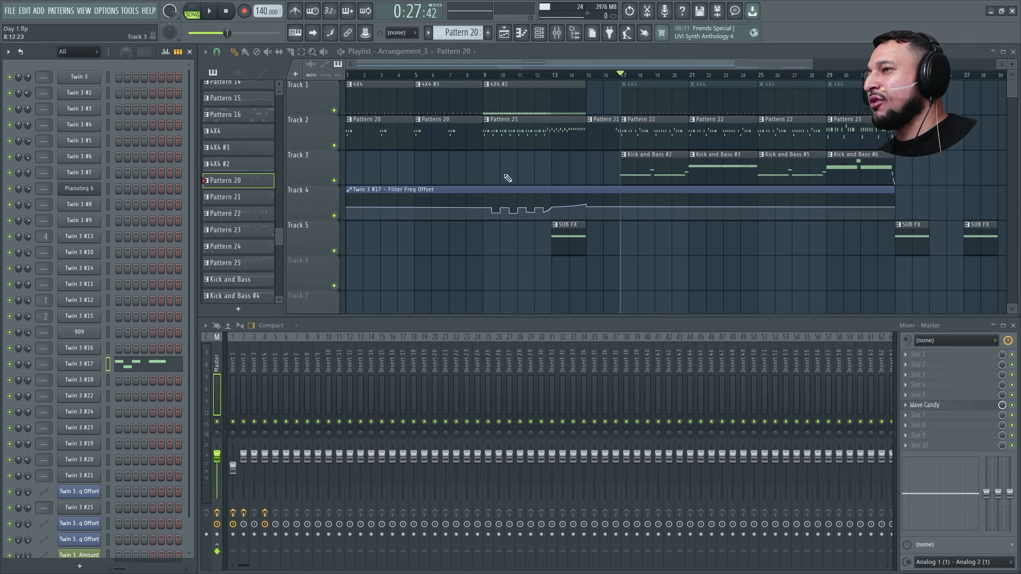
Step: Play Arrangement_3 from bar 9 in the playlist and listen through the build-up into the Kick and Bass section
{"action": "left_click", "coordinate": [553, 78]}
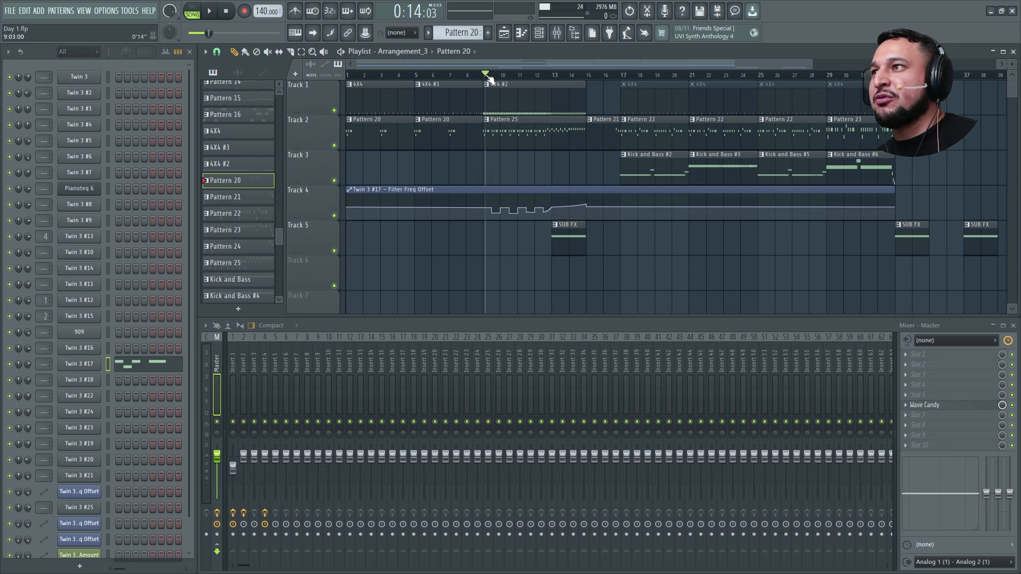
{"action": "left_click_drag", "start_coordinate": [460, 282], "coordinate": [806, 266]}
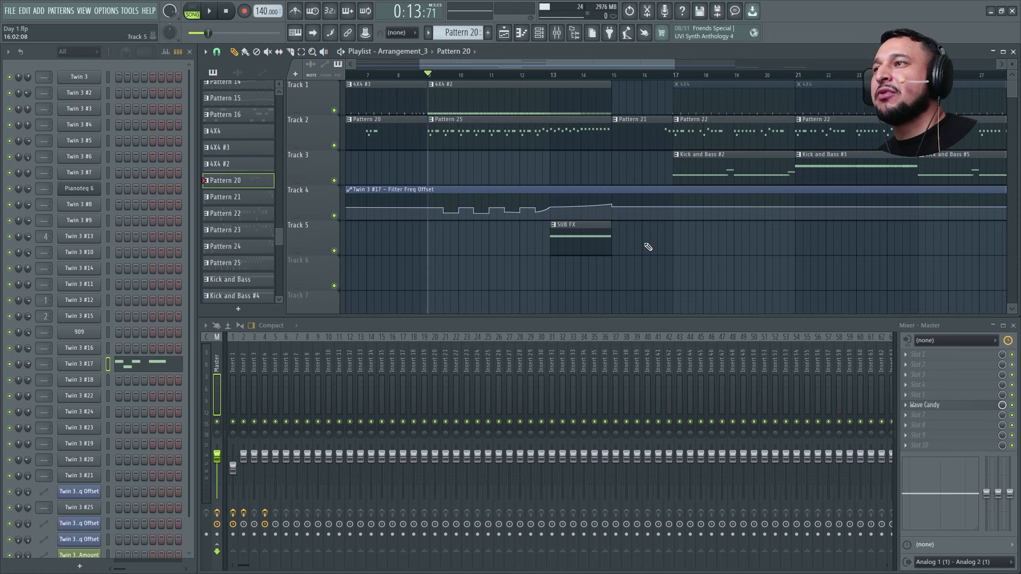
{"action": "key", "text": "space"}
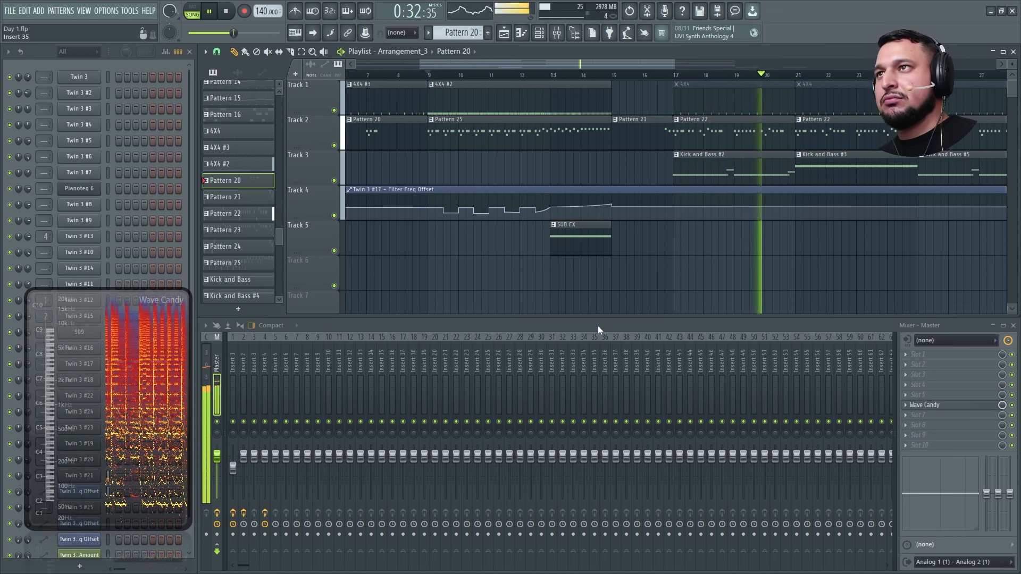
{"action": "scroll", "coordinate": [647, 212], "scroll_direction": "down", "scroll_amount": 3}
{"action": "scroll", "coordinate": [686, 260], "scroll_direction": "up", "scroll_amount": 1}
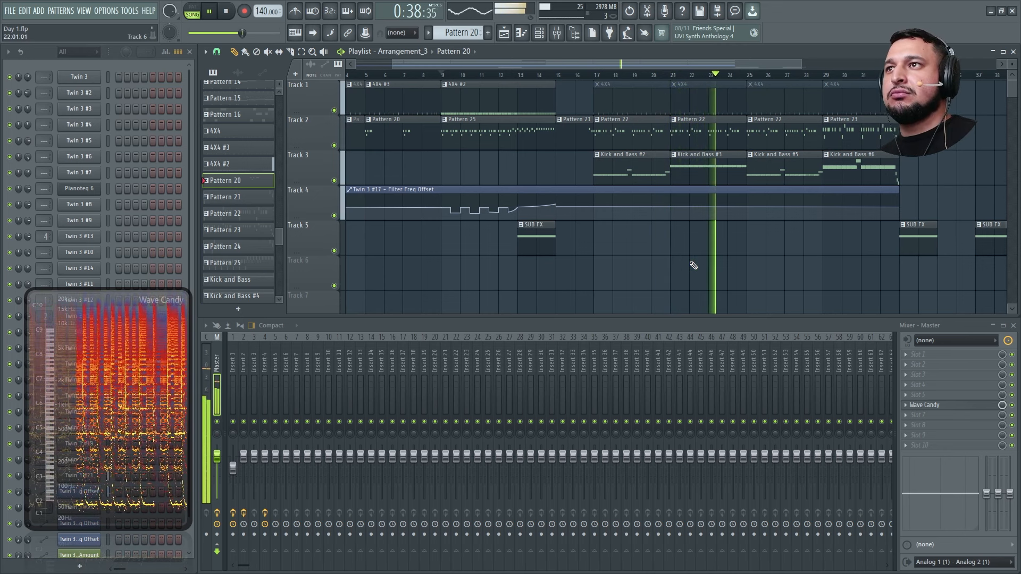
Step: Delete the Kick and Bass #3 clip from Track 3 during playback, stop playback and undo the deletion
{"action": "right_click", "coordinate": [713, 171]}
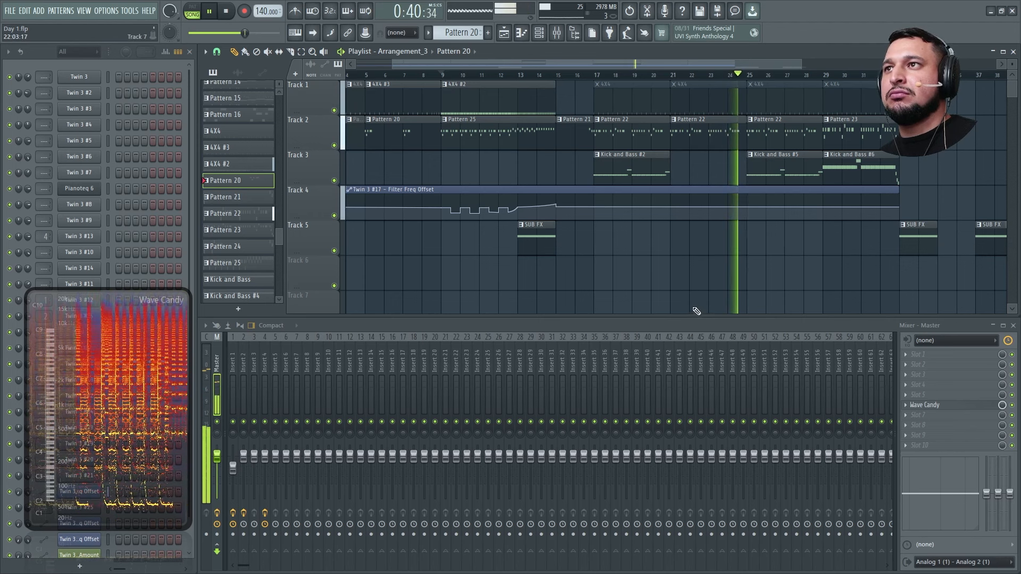
{"action": "key", "text": "space"}
{"action": "key", "text": "ctrl+z"}
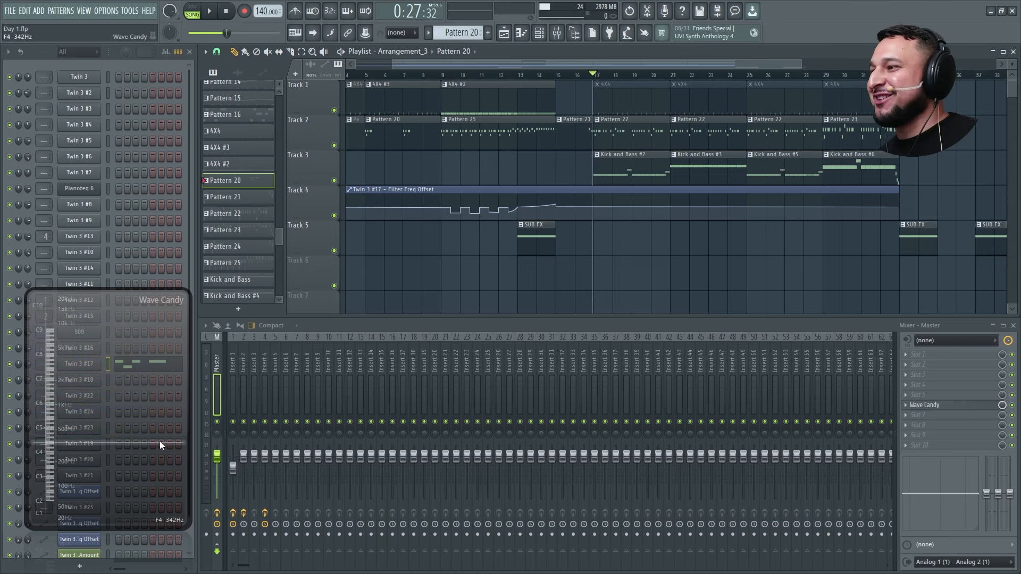
Step: Open the Twin 3 #18 notes of the Kick and Bass #2 pattern in the piano roll and hide the Wave Candy display
{"action": "scroll", "coordinate": [604, 214], "scroll_direction": "up", "scroll_amount": 5}
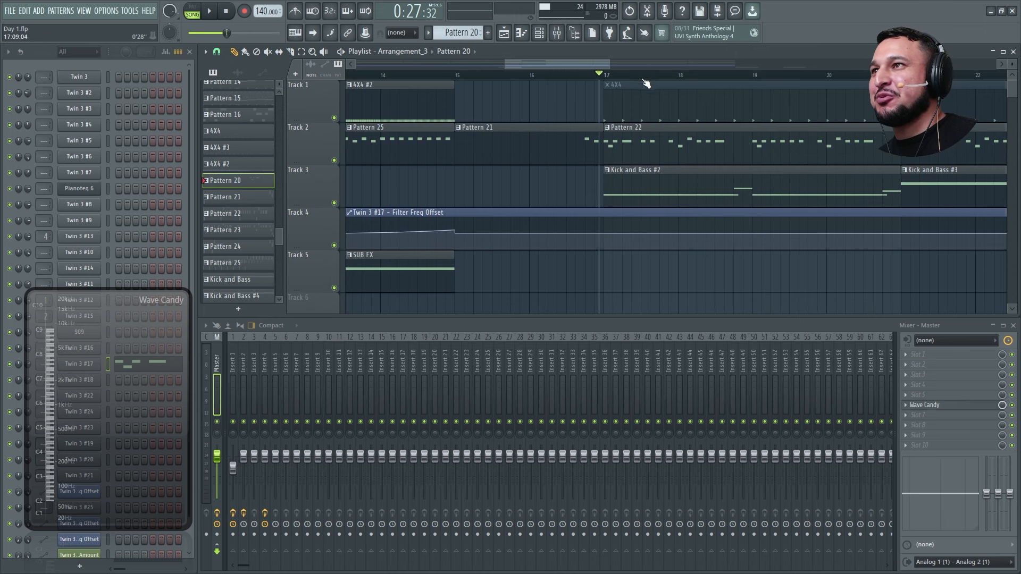
{"action": "double_click", "coordinate": [614, 177]}
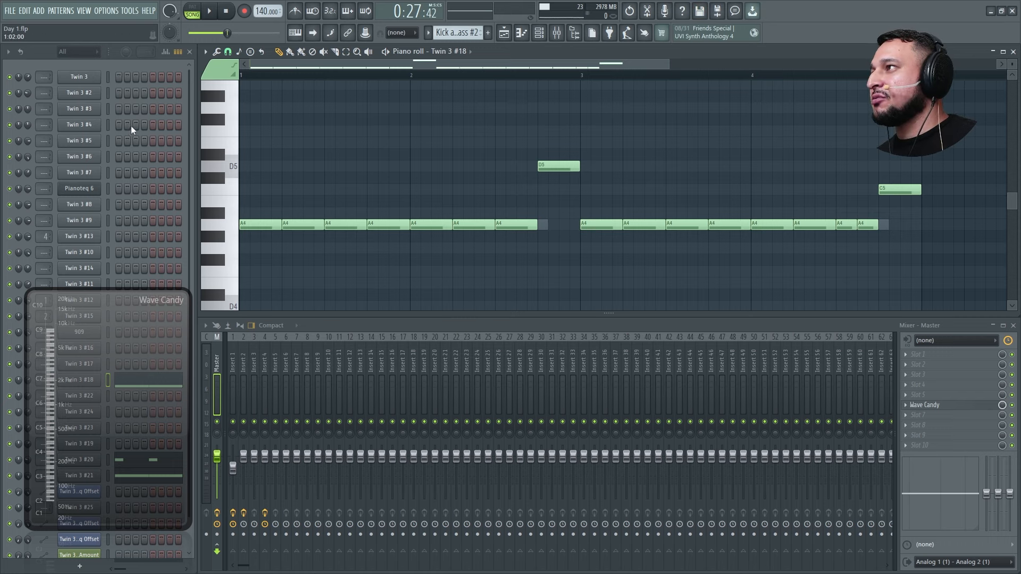
{"action": "left_click", "coordinate": [130, 375]}
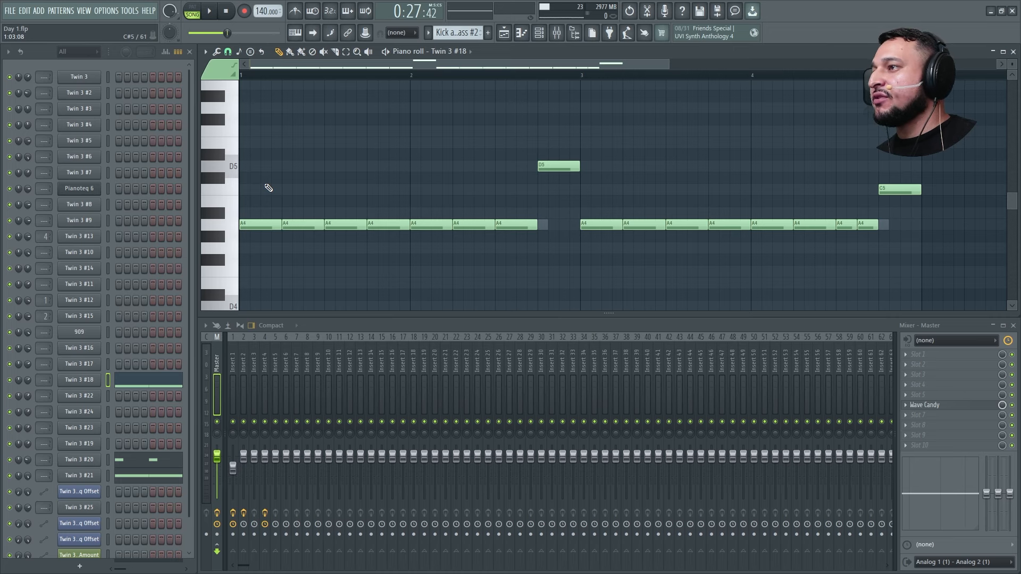
Step: Open the Twin 3 #18 synth and audition its bass from the start of the Kick and Bass #2 pattern
{"action": "left_click", "coordinate": [80, 379]}
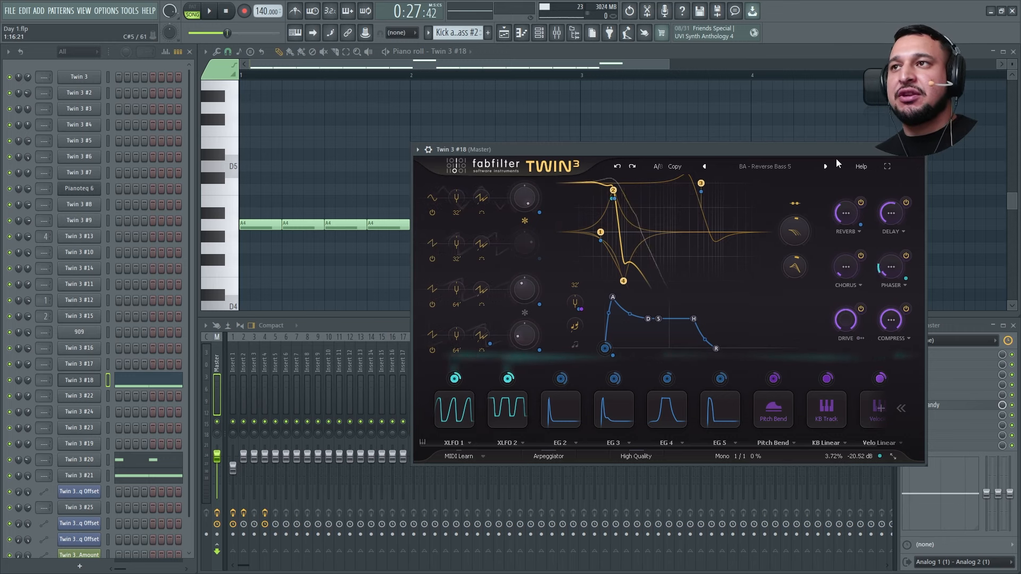
{"action": "key", "text": "space"}
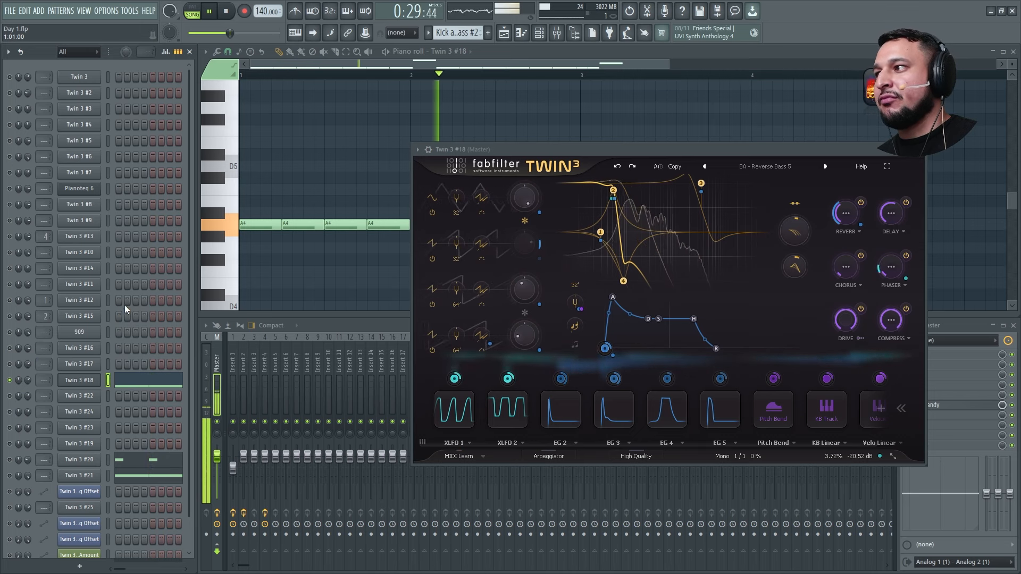
{"action": "key", "text": "space"}
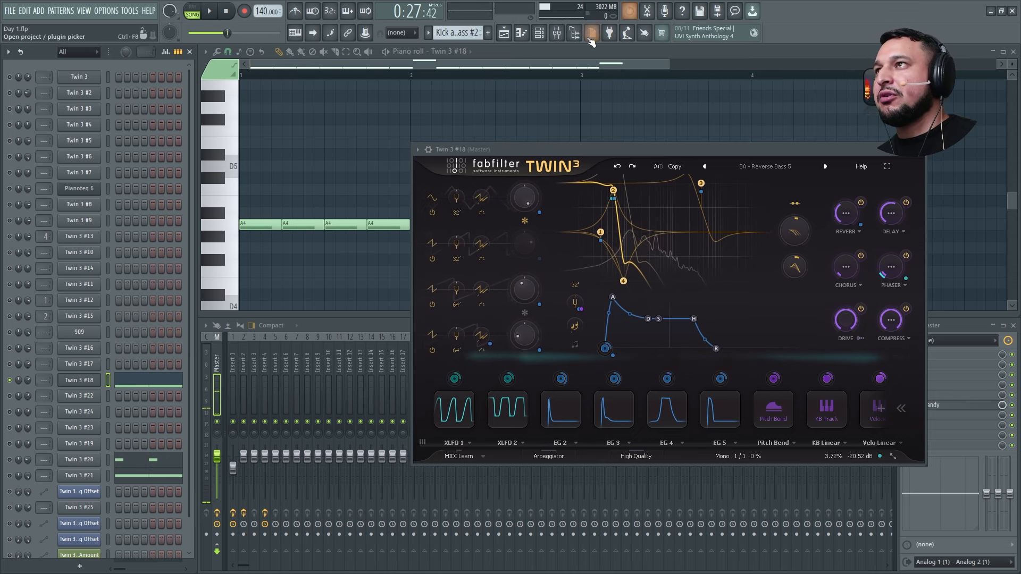
Step: Show the playlist, solo Track 2 and play it from bar 21
{"action": "left_click", "coordinate": [503, 33]}
{"action": "scroll", "coordinate": [518, 180], "scroll_direction": "down", "scroll_amount": 3}
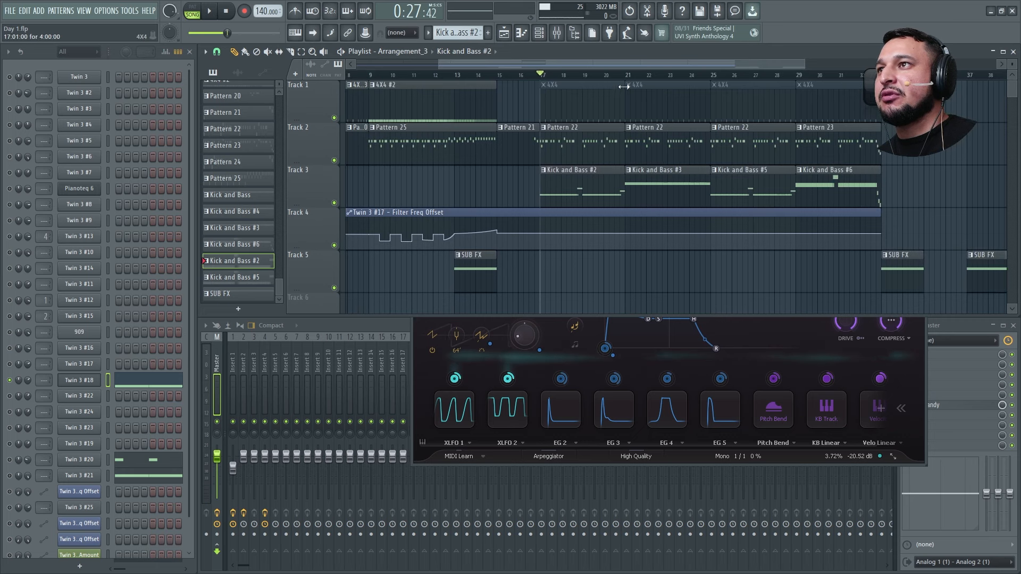
{"action": "right_click", "coordinate": [335, 160]}
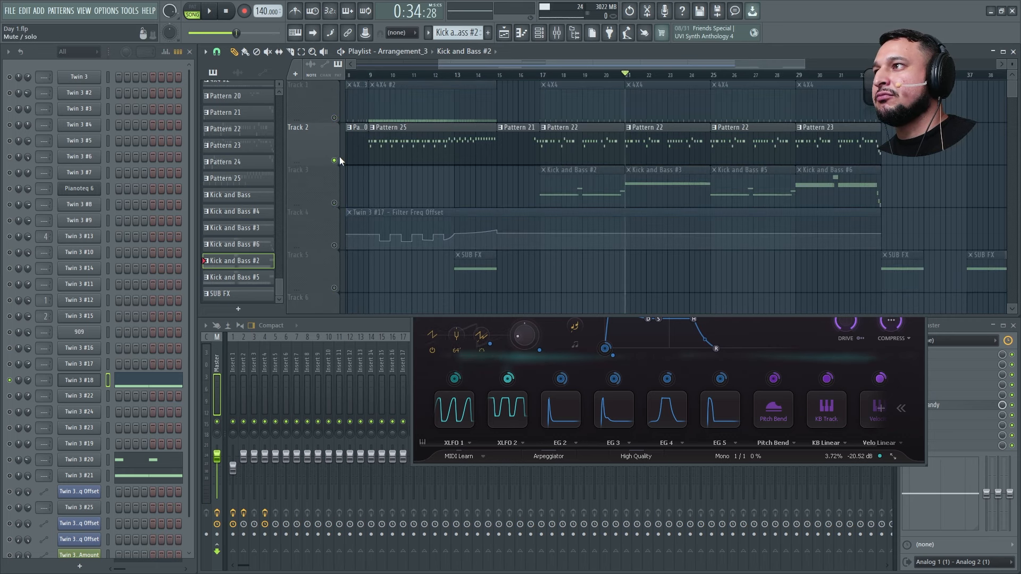
{"action": "key", "text": "space"}
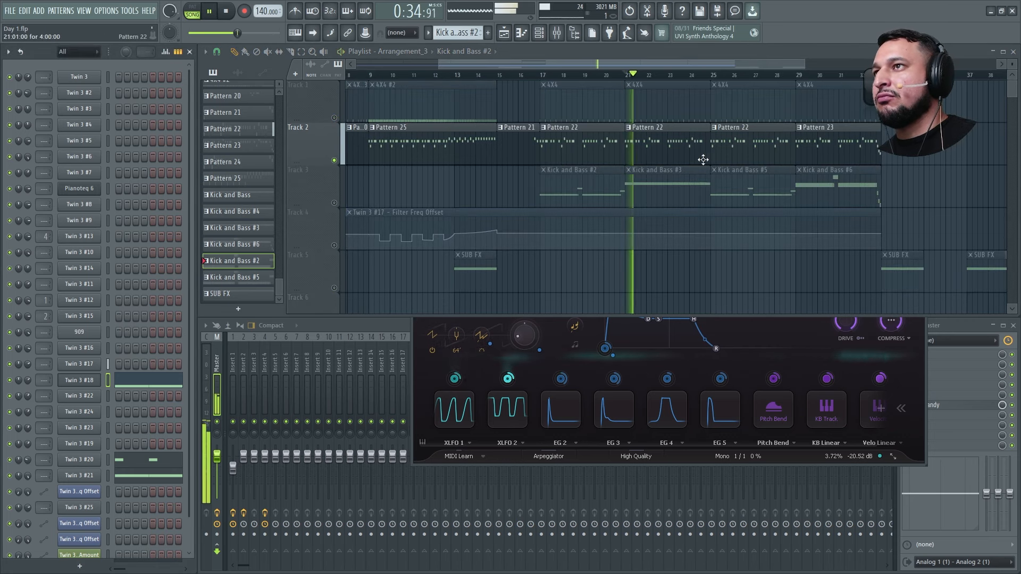
Step: Switch the solo to Track 3 and make Kick and Bass #3 the active pattern, ending playback
{"action": "right_click", "coordinate": [334, 203]}
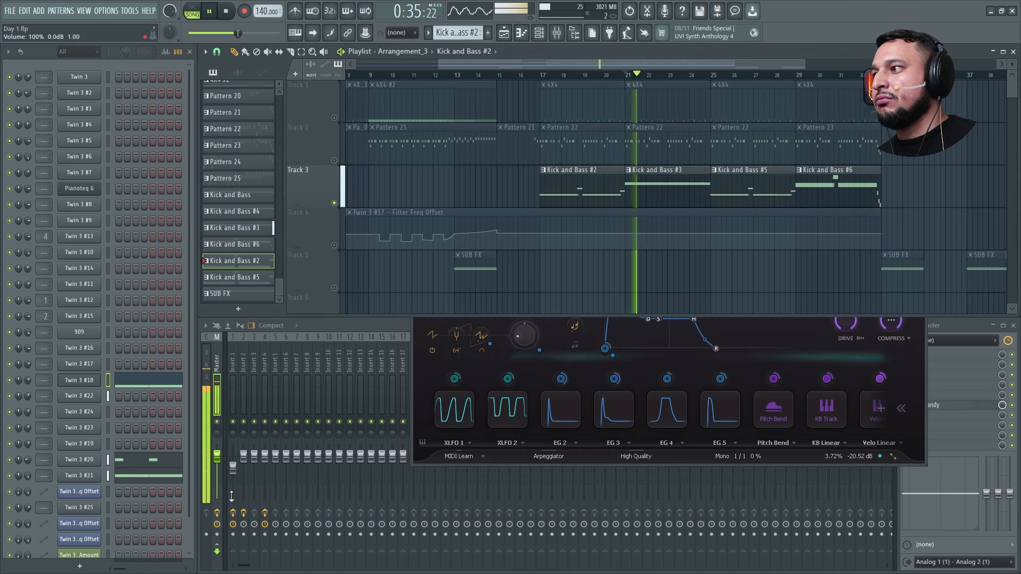
{"action": "left_click", "coordinate": [668, 203]}
{"action": "key", "text": "space"}
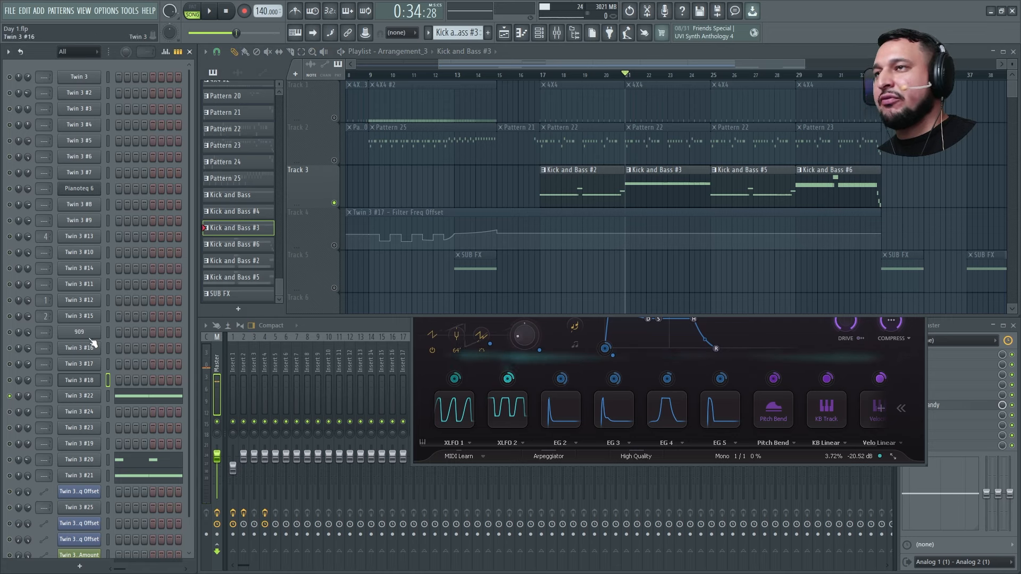
Step: Audition the soloed Twin 3 #22 bass from bar 21 with its synth window open
{"action": "key", "text": "space"}
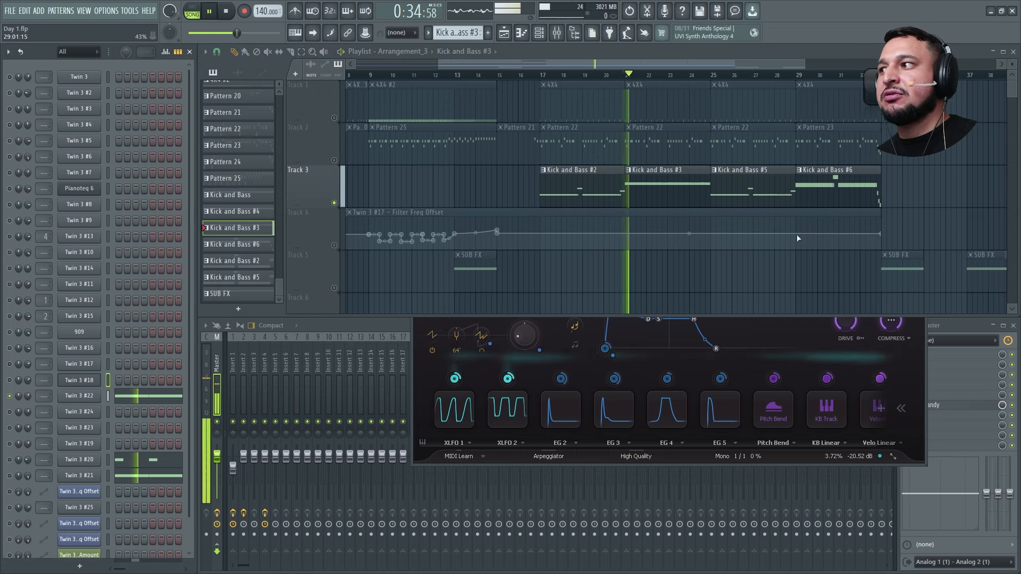
{"action": "left_click", "coordinate": [96, 397]}
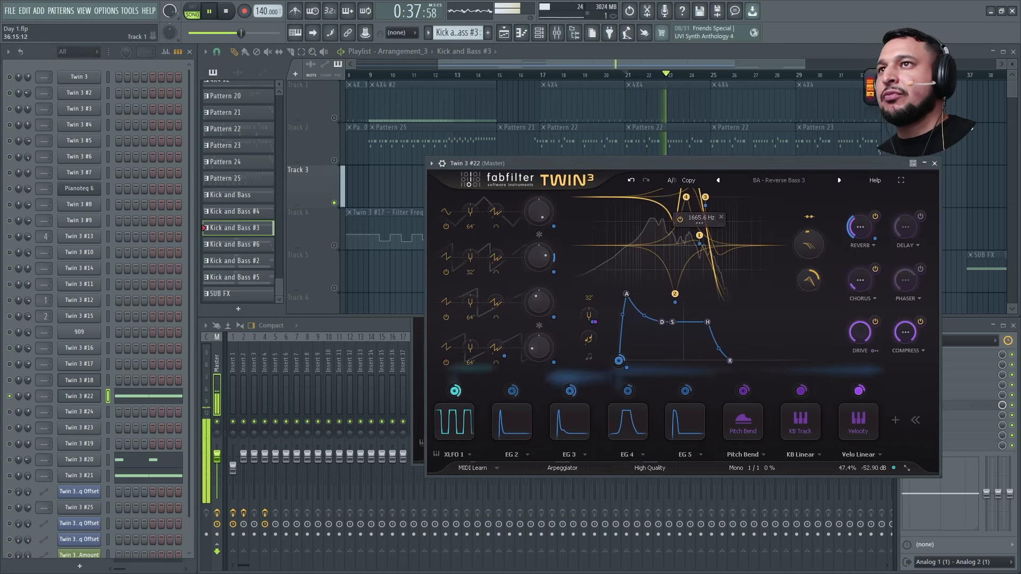
{"action": "key", "text": "space"}
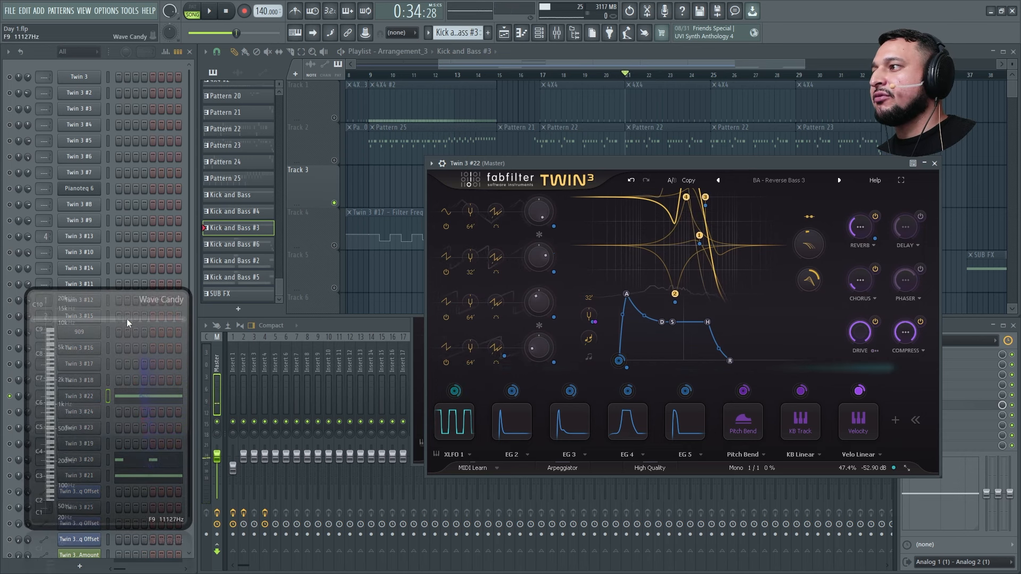
Step: Move the Wave Candy display clear of the channel rack and replay the Twin 3 #22 bass to examine its spectrum
{"action": "left_click_drag", "start_coordinate": [127, 321], "coordinate": [276, 294]}
{"action": "key", "text": "space"}
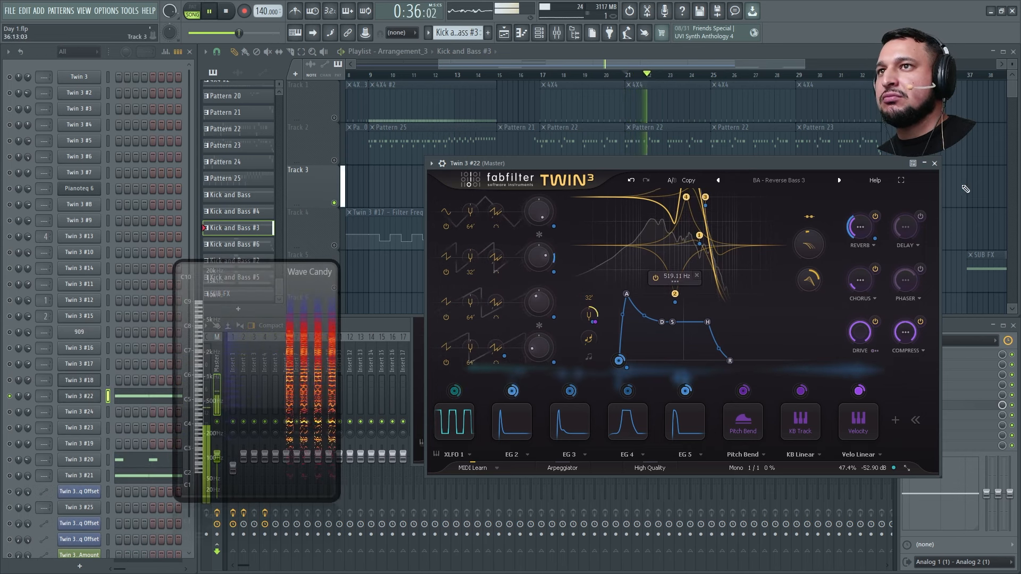
{"action": "key", "text": "space"}
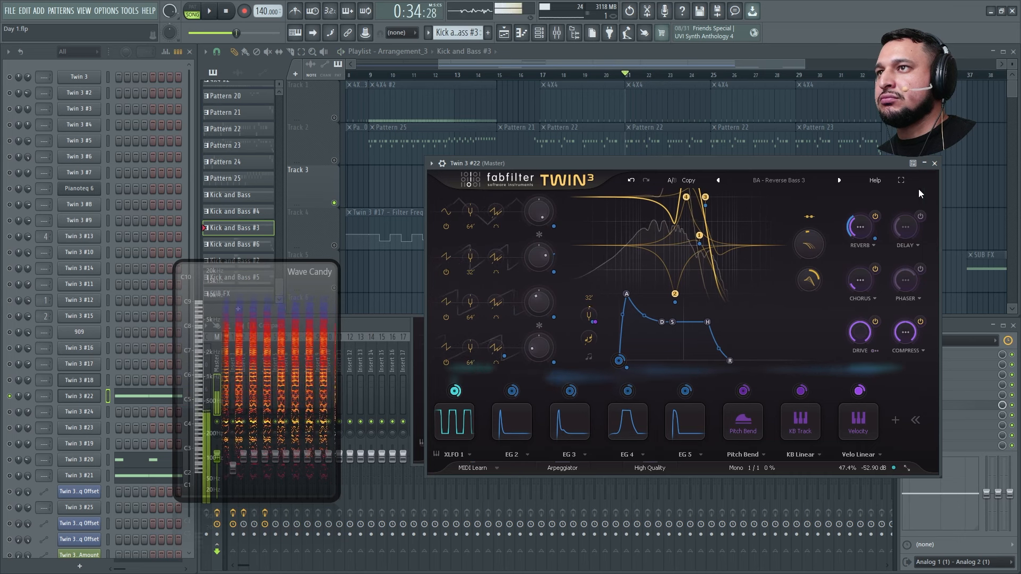
Step: Close the Twin 3 #22 and Twin 3 #18 synth windows
{"action": "left_click", "coordinate": [934, 163]}
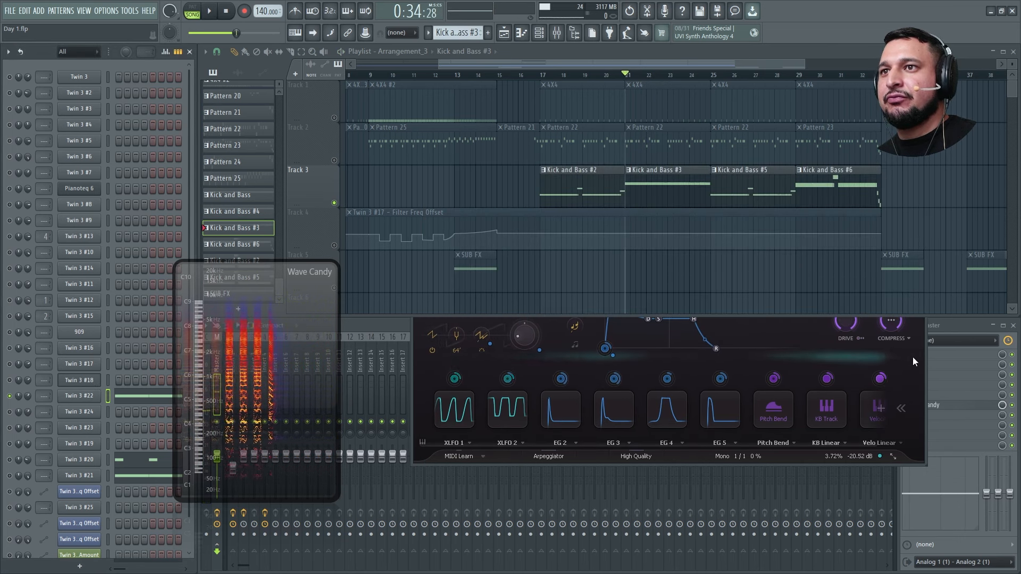
{"action": "left_click", "coordinate": [913, 357]}
{"action": "left_click", "coordinate": [920, 150]}
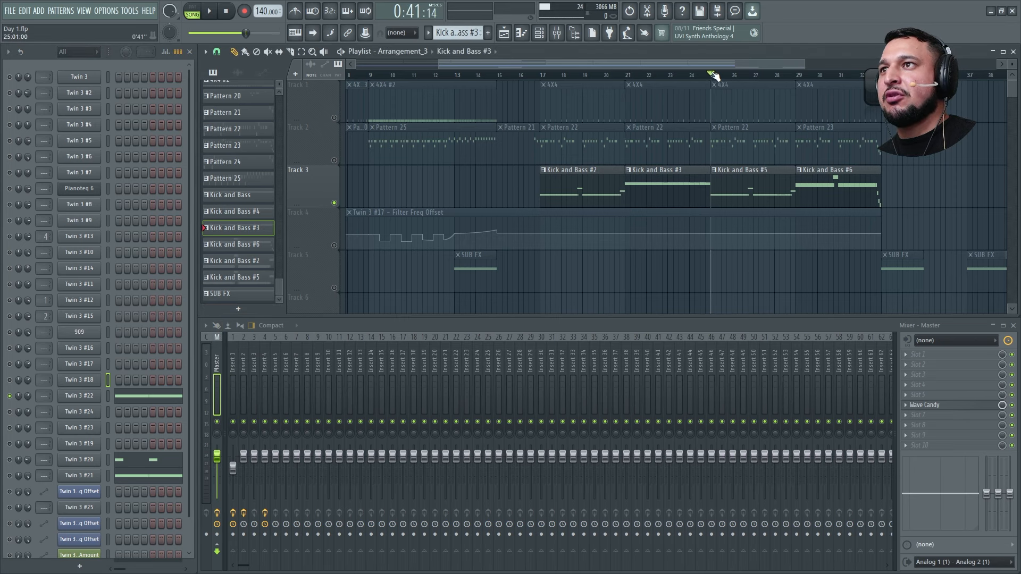
Step: Make Kick and Bass #5 the active pattern and audition the soloed Twin 3 #23 from bar 25 with its synth open
{"action": "left_click", "coordinate": [723, 182]}
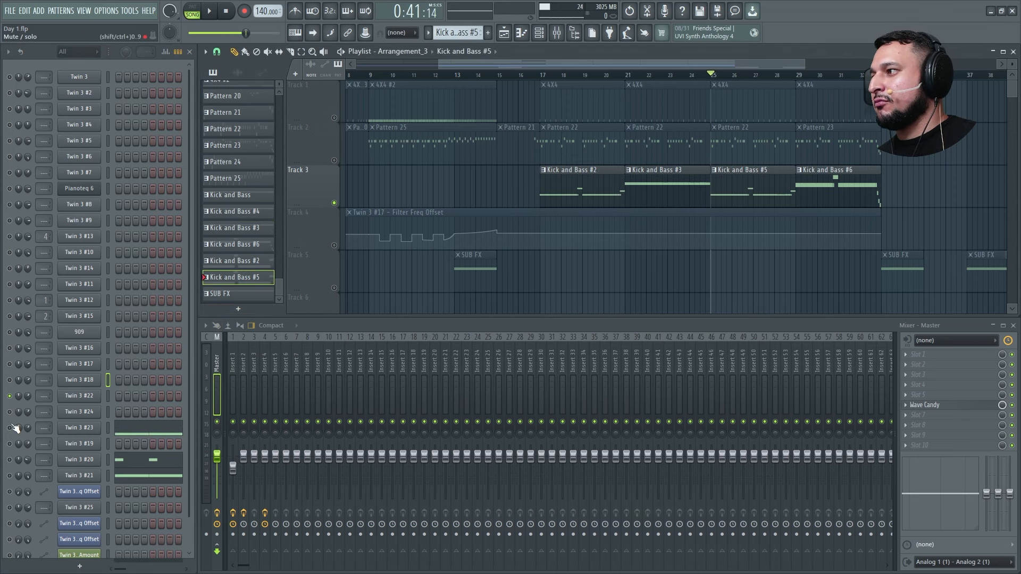
{"action": "key", "text": "space"}
{"action": "left_click", "coordinate": [82, 428]}
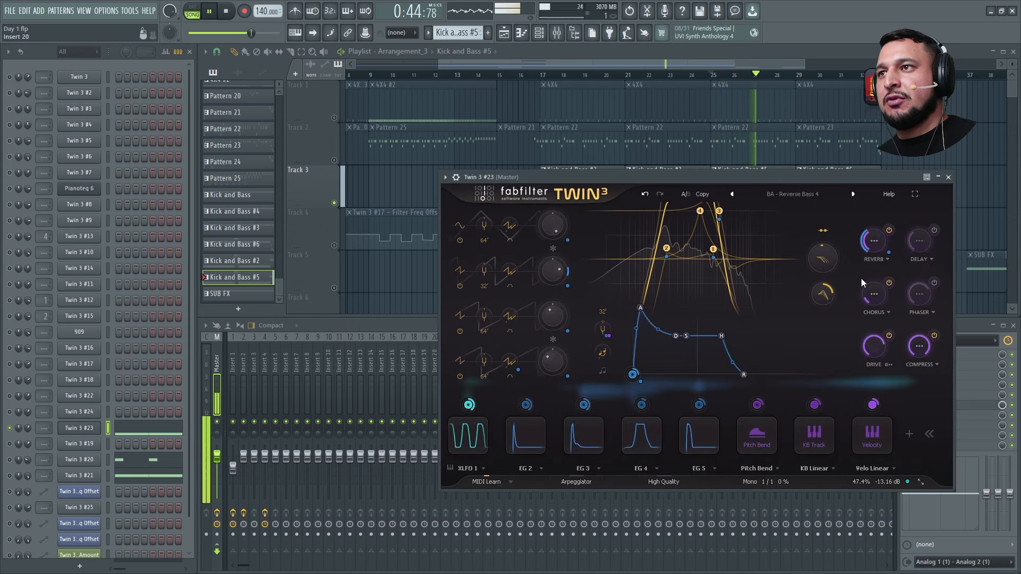
{"action": "key", "text": "space"}
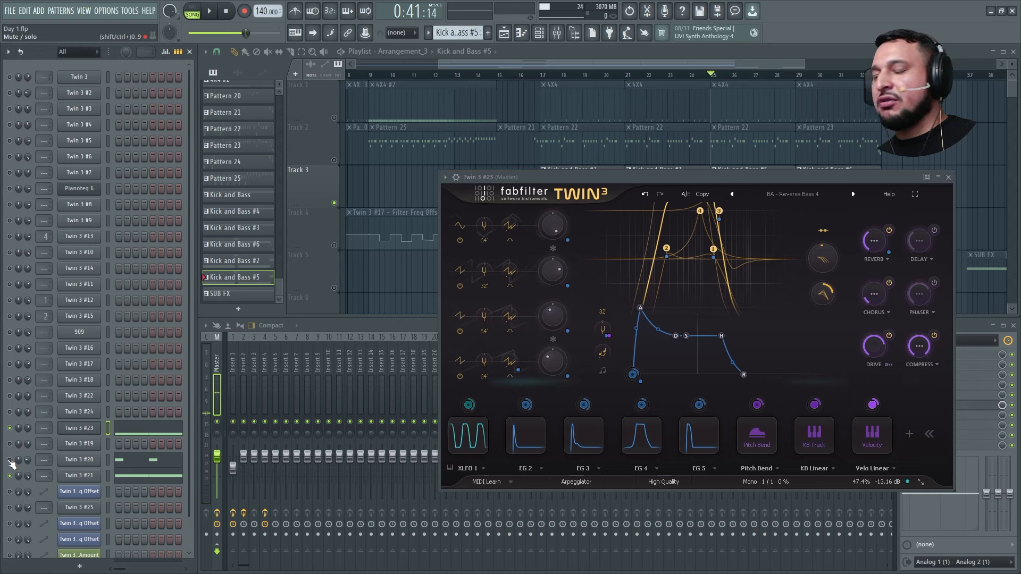
Step: Play Twin 3 #23 together with Twin 3 #21 from bar 25 and close the Twin 3 #23 synth window
{"action": "key", "text": "space"}
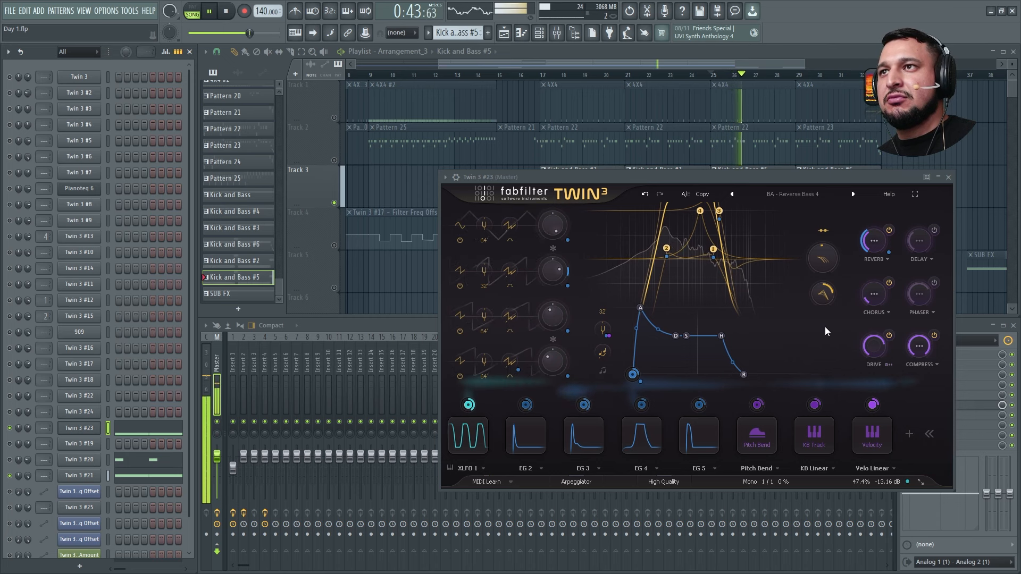
{"action": "left_click", "coordinate": [948, 177]}
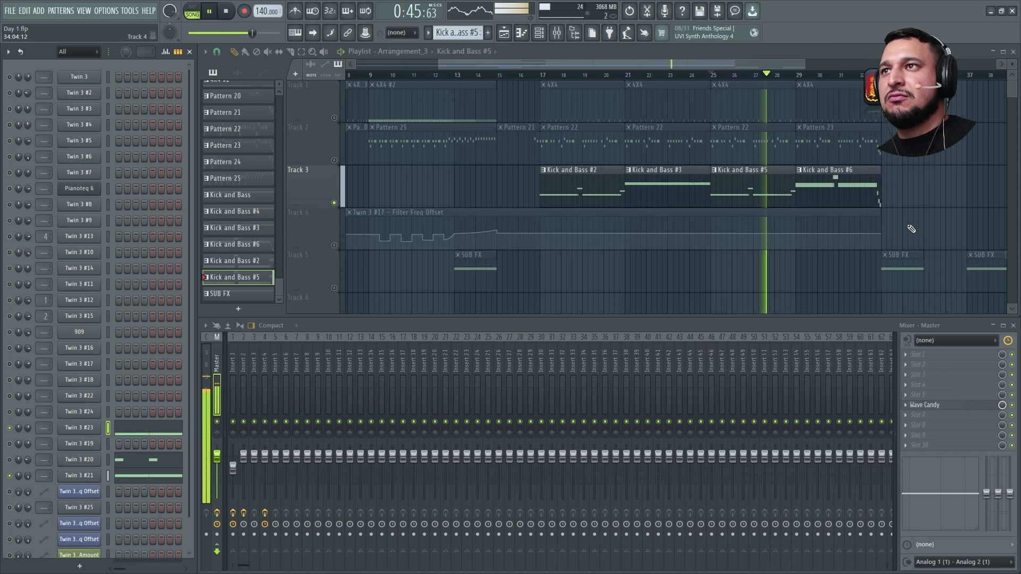
{"action": "key", "text": "space"}
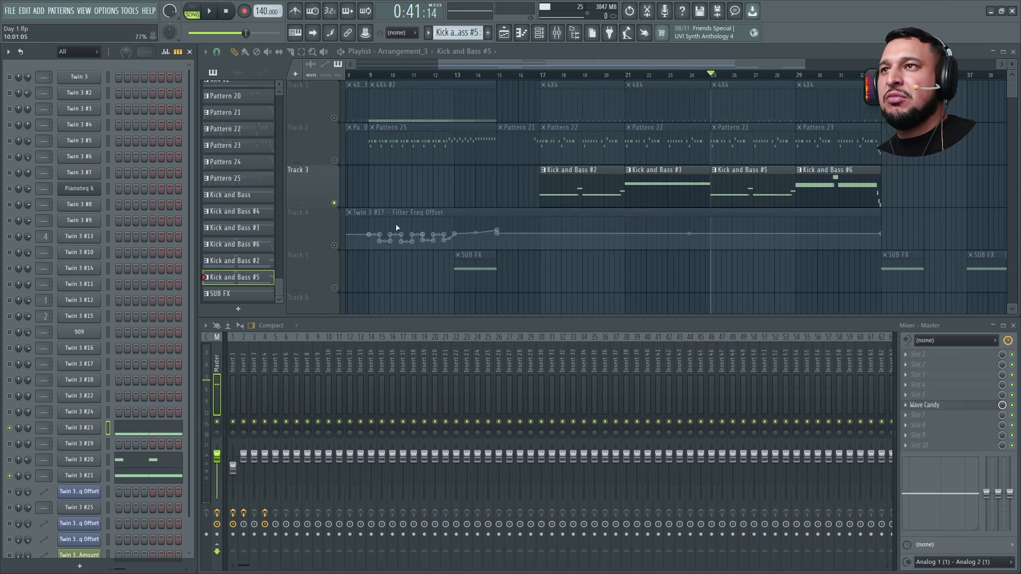
Step: Make Kick and Bass #6 the active pattern and play Twin 3 #24, #23 and #21 together from bar 29
{"action": "left_click", "coordinate": [799, 77]}
{"action": "left_click_drag", "start_coordinate": [720, 252], "coordinate": [855, 162]}
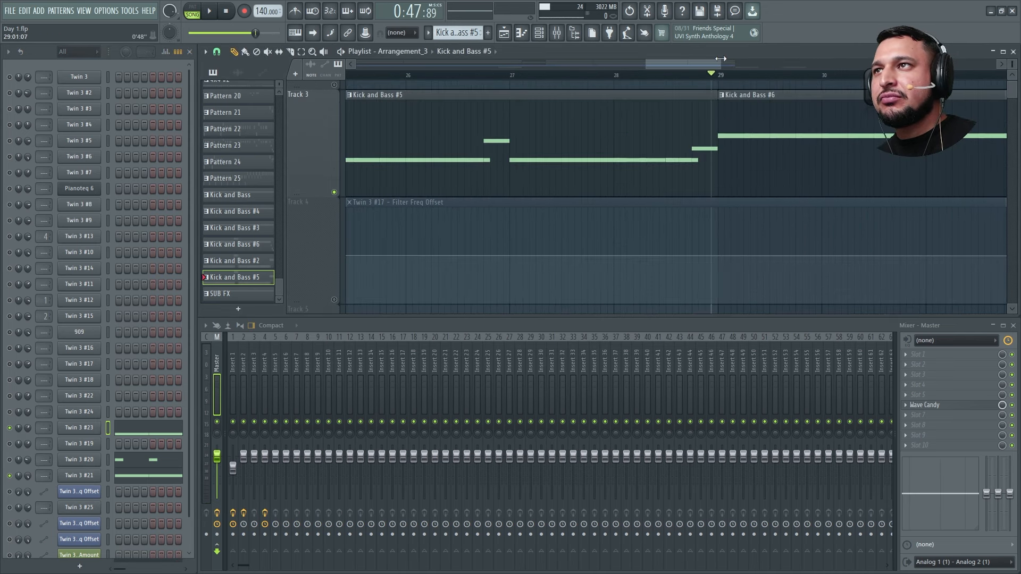
{"action": "left_click", "coordinate": [740, 111]}
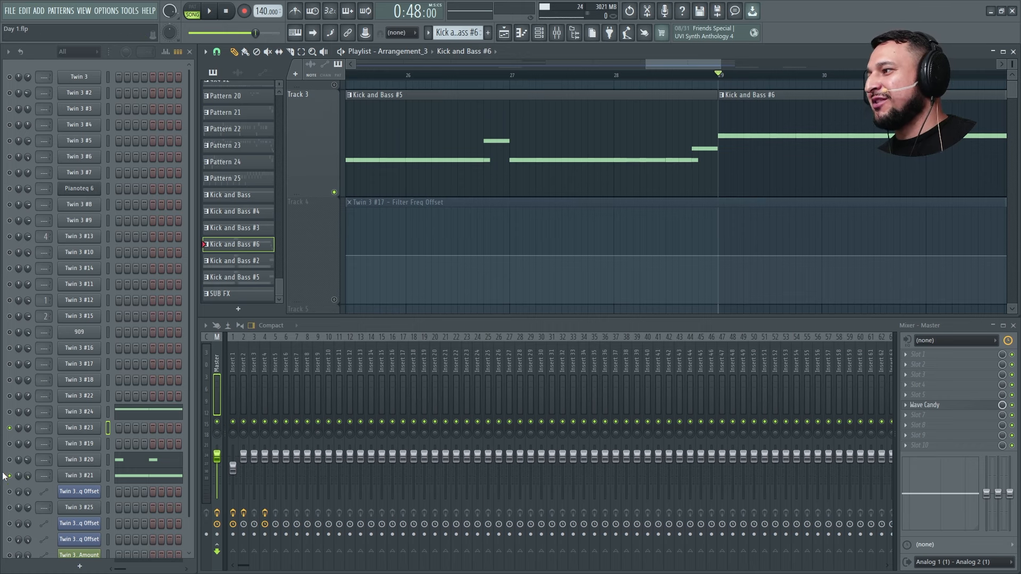
{"action": "scroll", "coordinate": [583, 212], "scroll_direction": "down", "scroll_amount": 4}
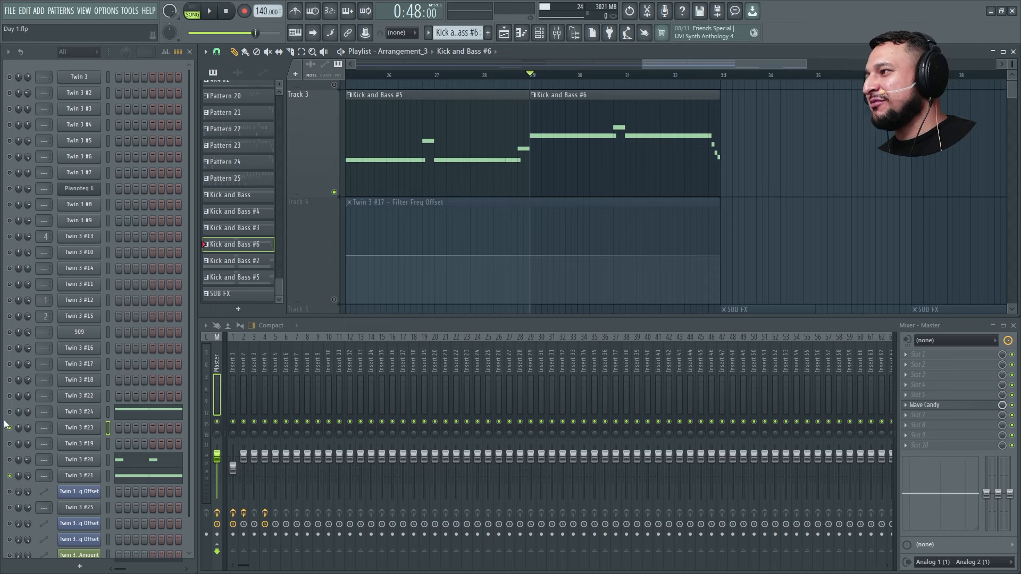
{"action": "key", "text": "space"}
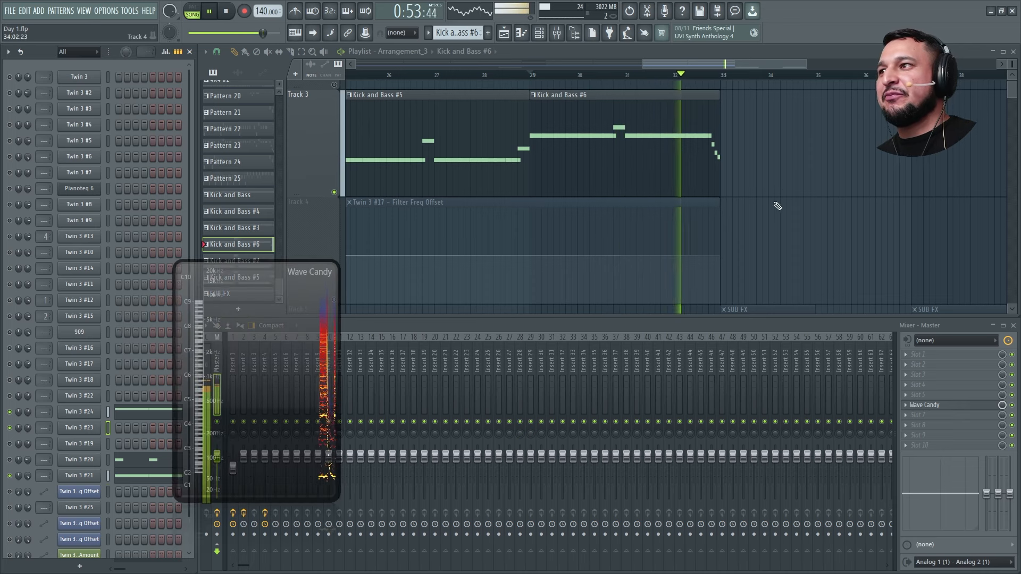
{"action": "key", "text": "space"}
Step: Open the Twin 3 #24 notes of Kick and Bass #6 in the piano roll and repeatedly audition the A4 note
{"action": "double_click", "coordinate": [577, 163]}
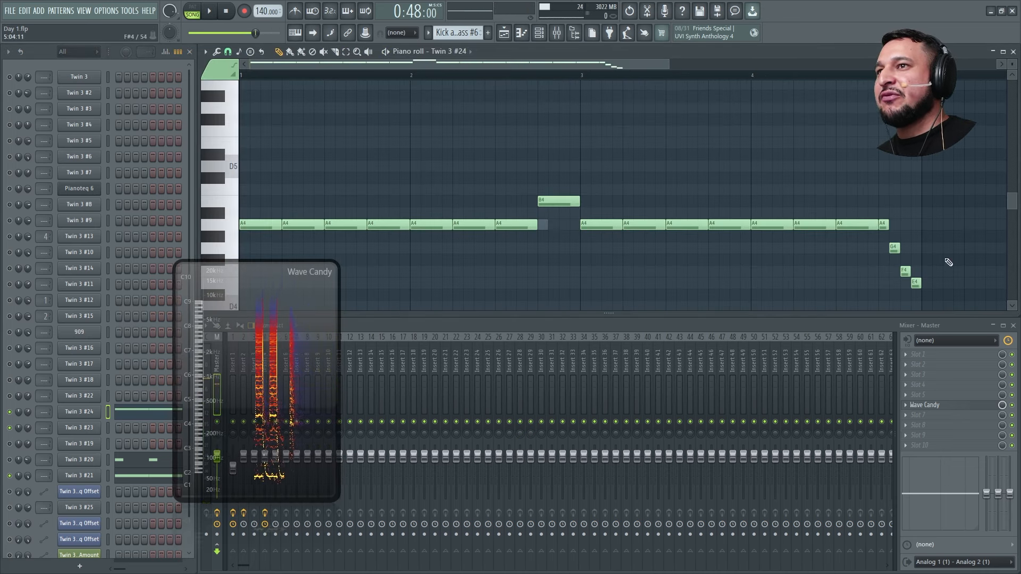
{"action": "left_click_drag", "start_coordinate": [910, 221], "coordinate": [126, 237]}
{"action": "left_click", "coordinate": [531, 124], "text": "ctrl"}
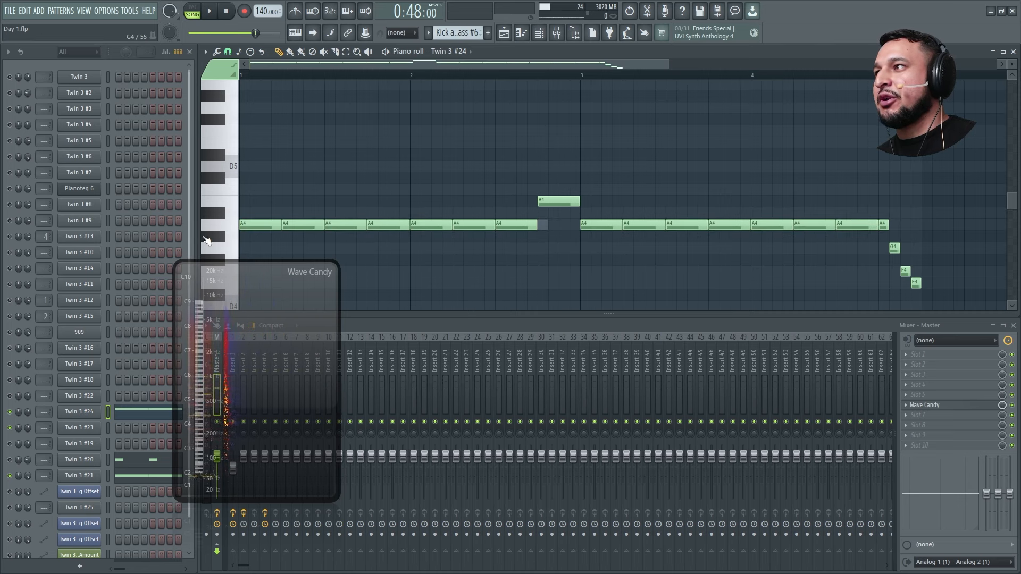
{"action": "left_click", "coordinate": [230, 226]}
{"action": "left_click", "coordinate": [230, 226]}
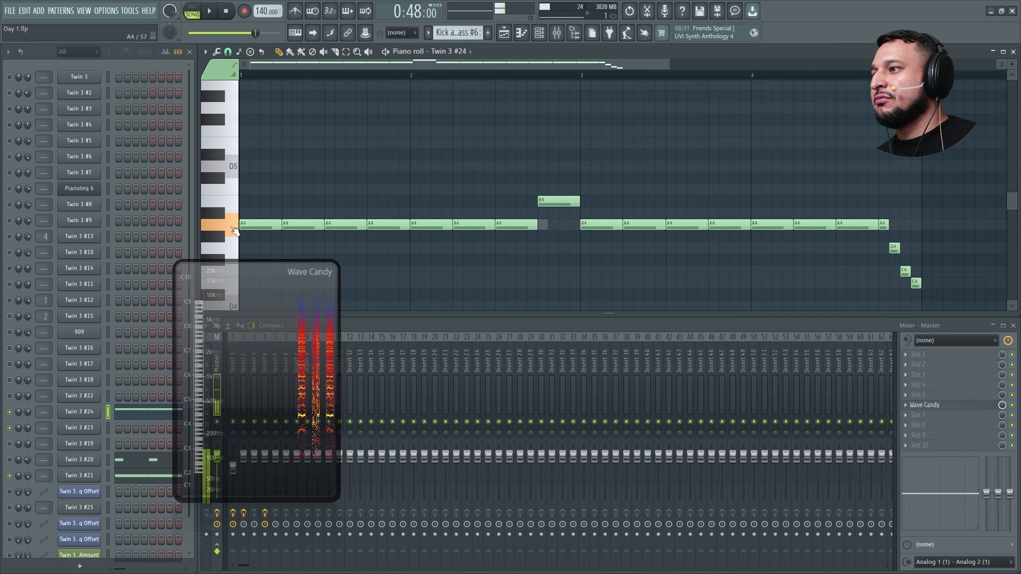
{"action": "left_click", "coordinate": [230, 226]}
{"action": "left_click", "coordinate": [230, 226]}
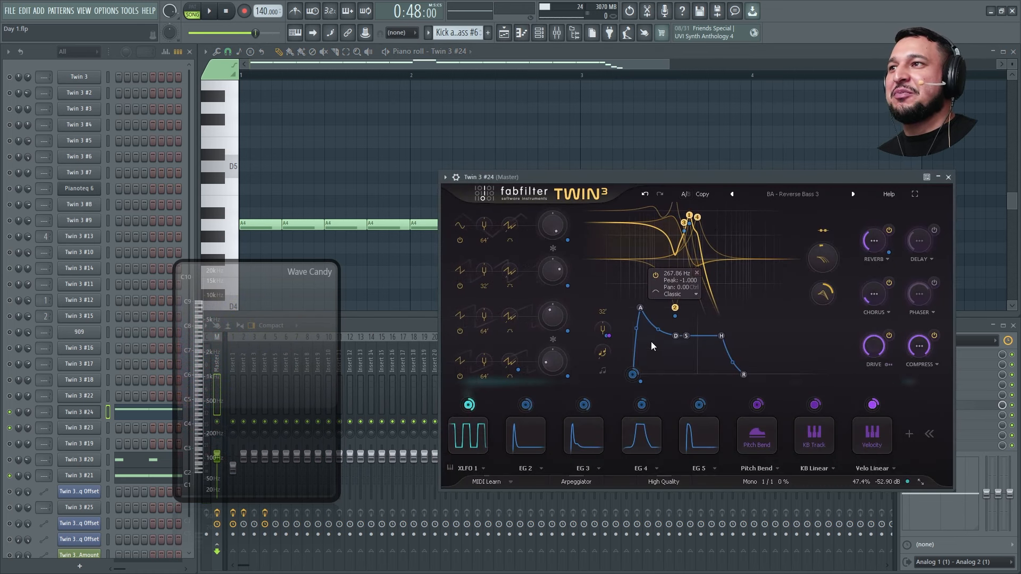
Step: Compare the Twin 3 #24 bass with the Drive effect disabled and enabled during playback, and close its synth window
{"action": "key", "text": "space"}
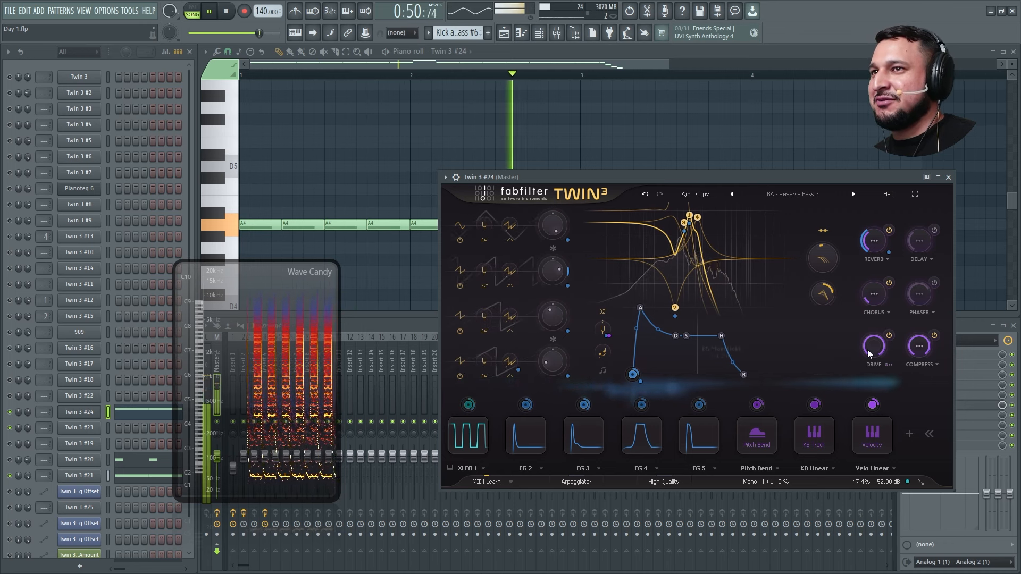
{"action": "key", "text": "space"}
{"action": "key", "text": "space"}
{"action": "left_click", "coordinate": [889, 335]}
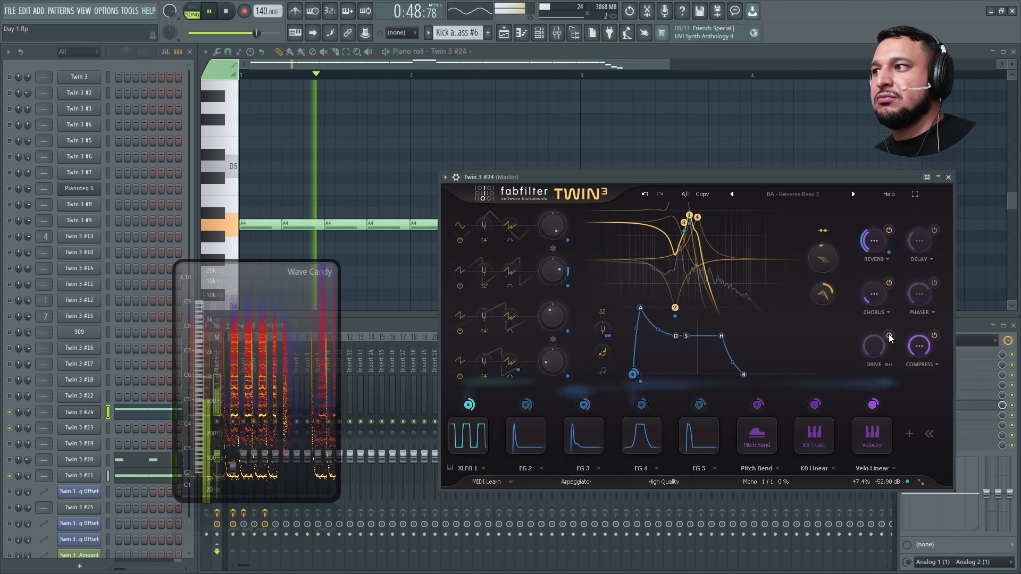
{"action": "left_click", "coordinate": [890, 335]}
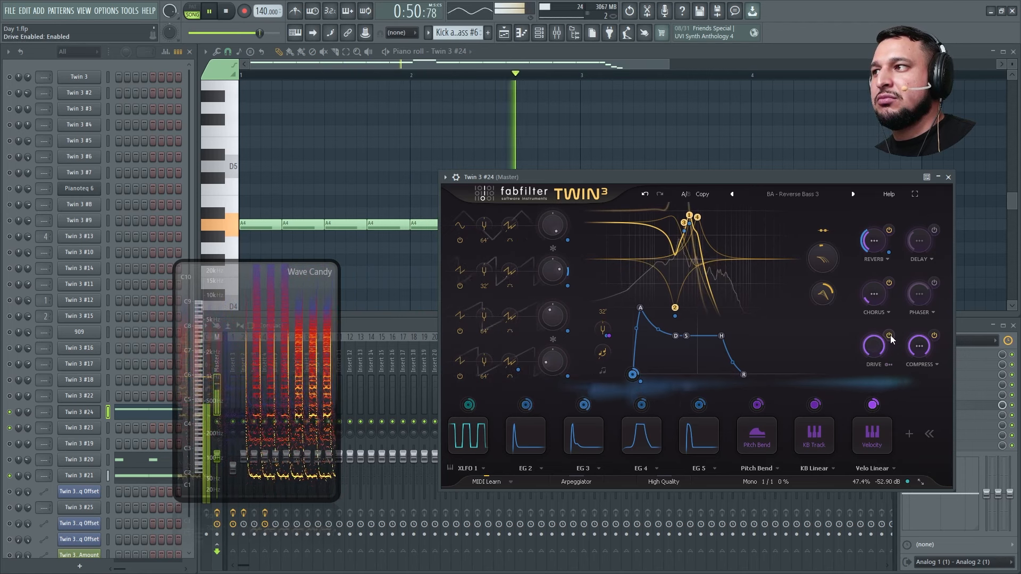
{"action": "key", "text": "space"}
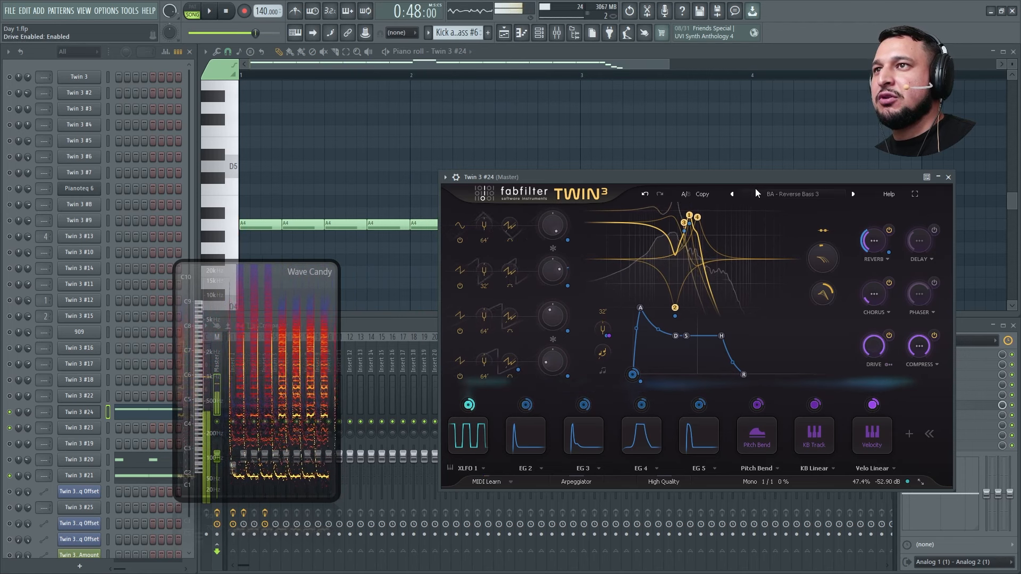
{"action": "left_click", "coordinate": [646, 194]}
{"action": "left_click", "coordinate": [948, 177]}
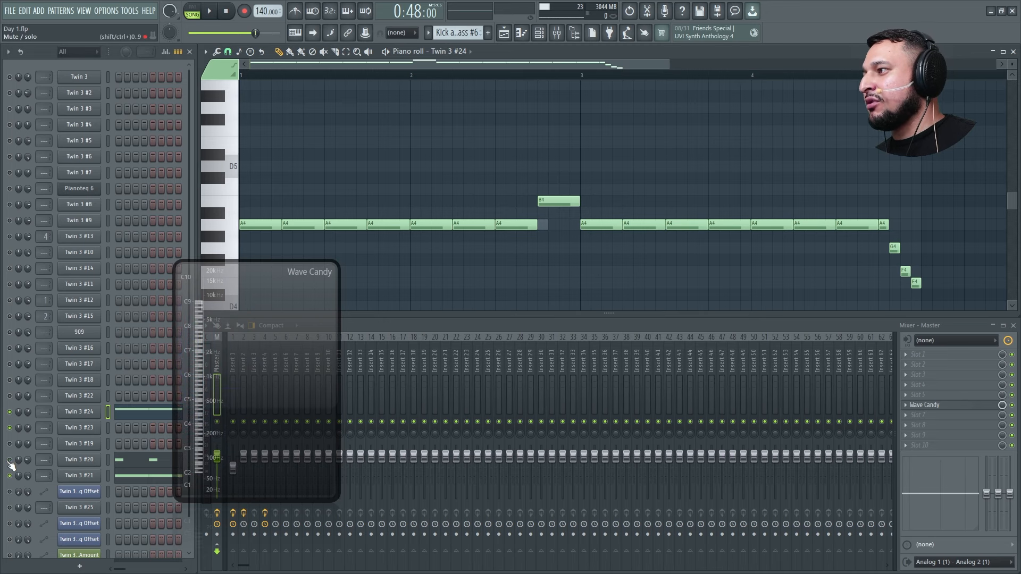
Step: Open the Twin 3 #20 notes of Kick and Bass #6 and play the soloed channel with its synth window open
{"action": "left_click", "coordinate": [151, 460]}
{"action": "key", "text": "space"}
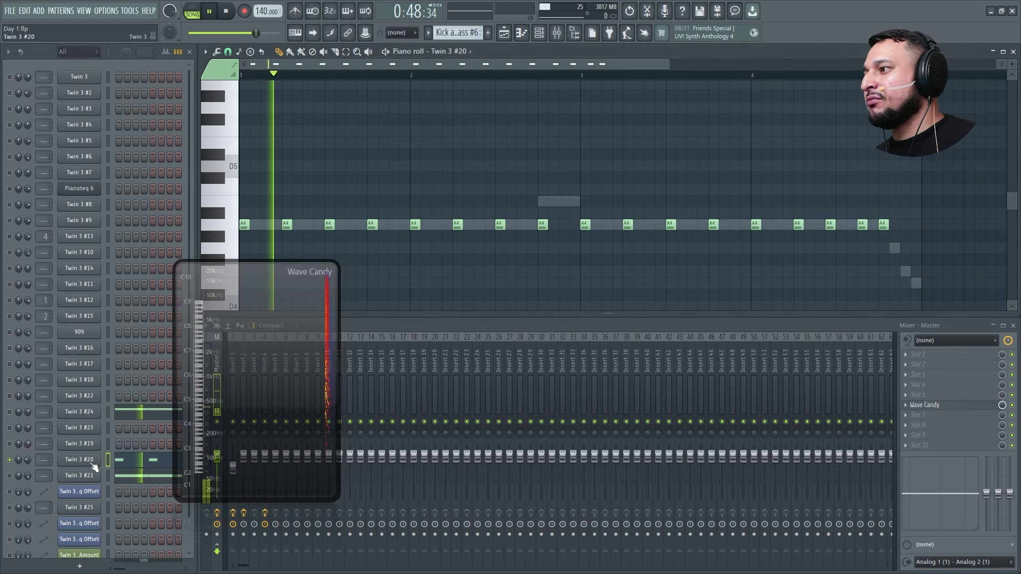
{"action": "left_click", "coordinate": [80, 460]}
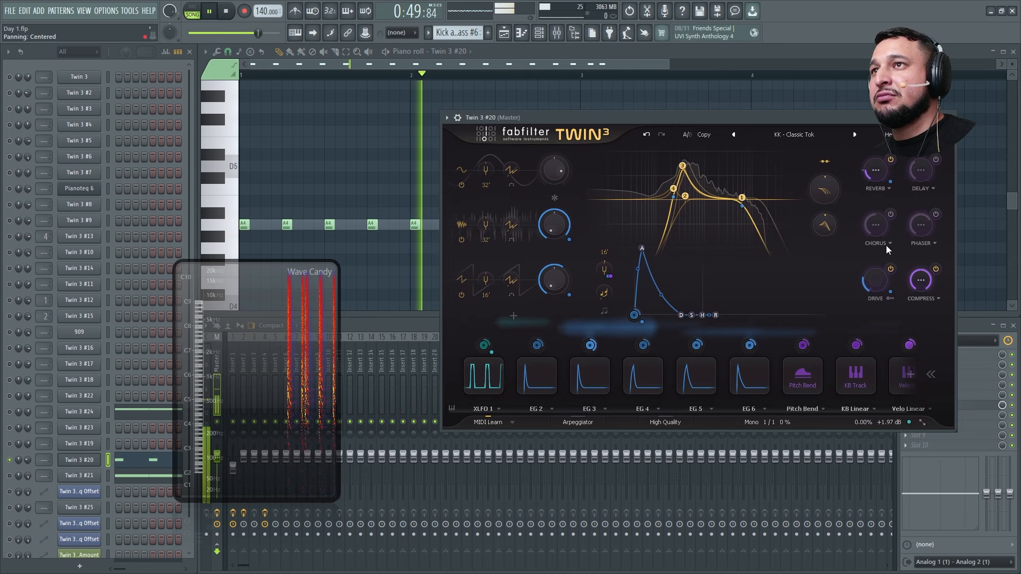
{"action": "key", "text": "space"}
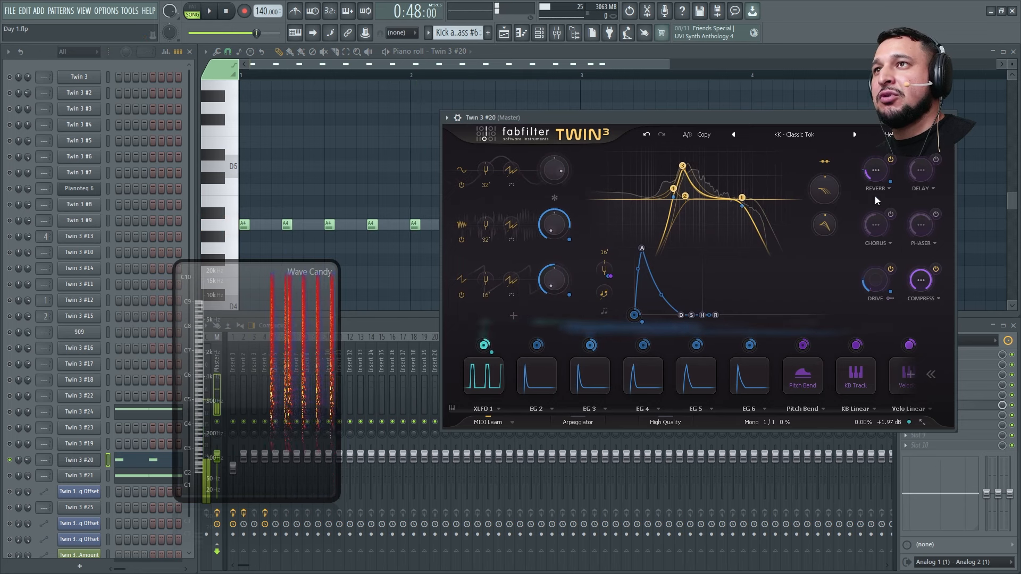
Step: Replay the soloed Twin 3 #20 sound while examining the filter points in its synth
{"action": "mouse_move", "coordinate": [618, 201]}
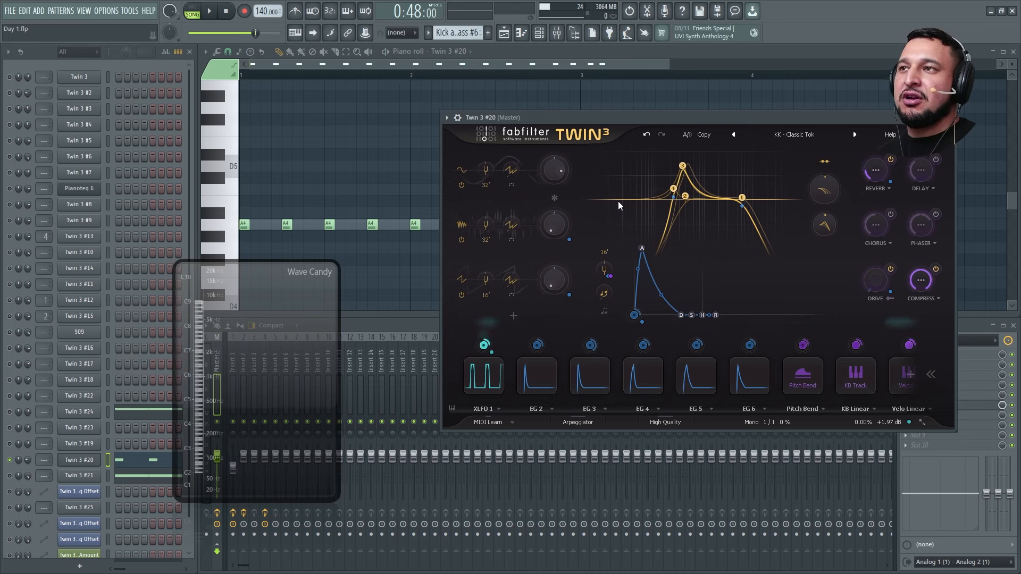
{"action": "key", "text": "space"}
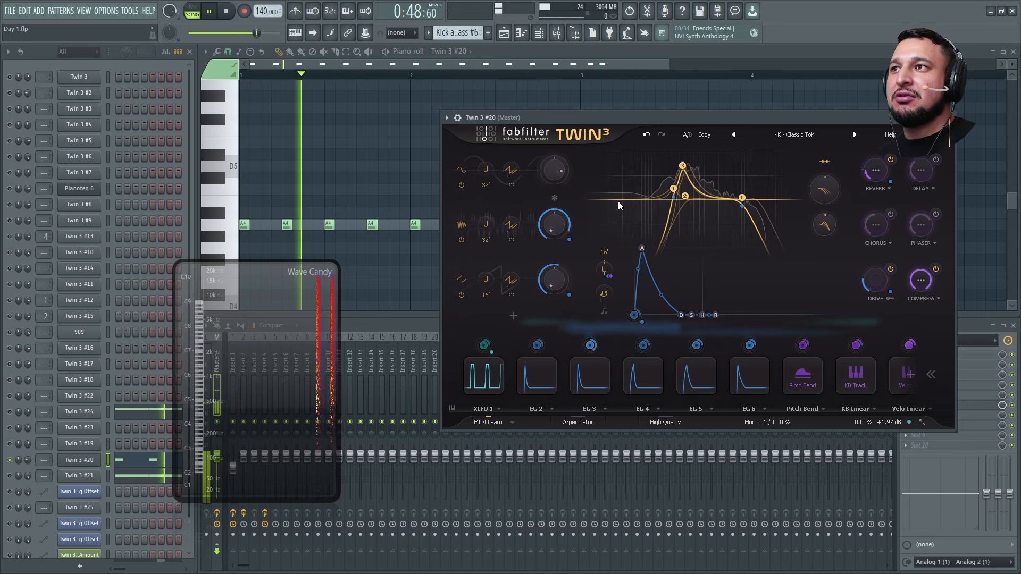
{"action": "mouse_move", "coordinate": [719, 167]}
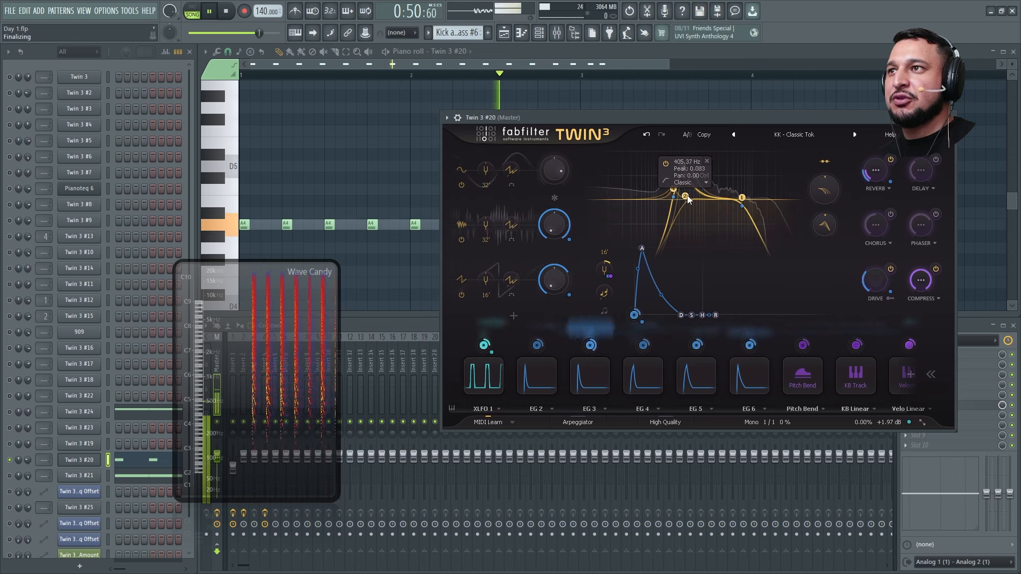
{"action": "key", "text": "space"}
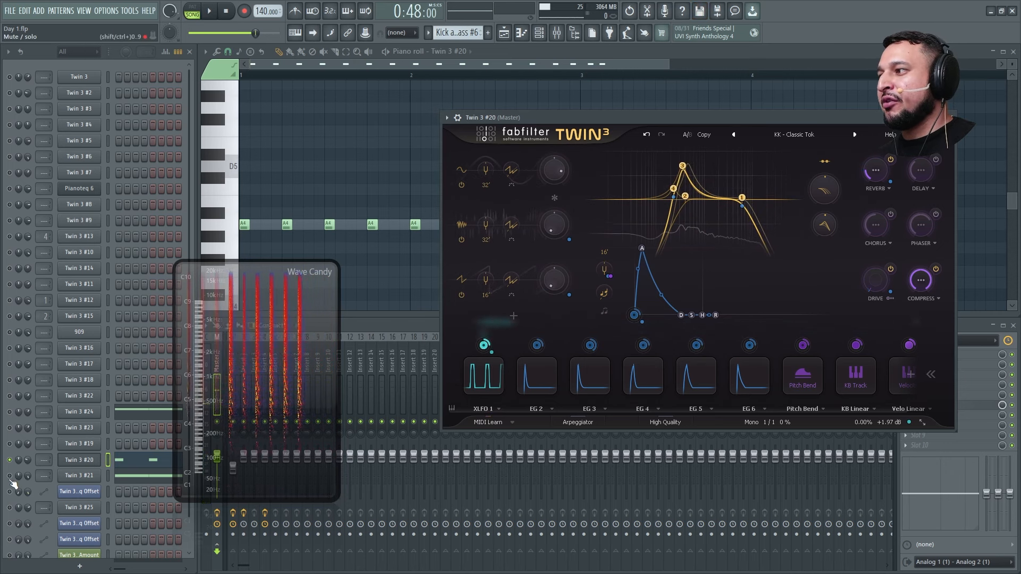
Step: Solo Twin 3 #21, open its synth and audition its kick sound twice from bar 29
{"action": "left_click", "coordinate": [78, 476]}
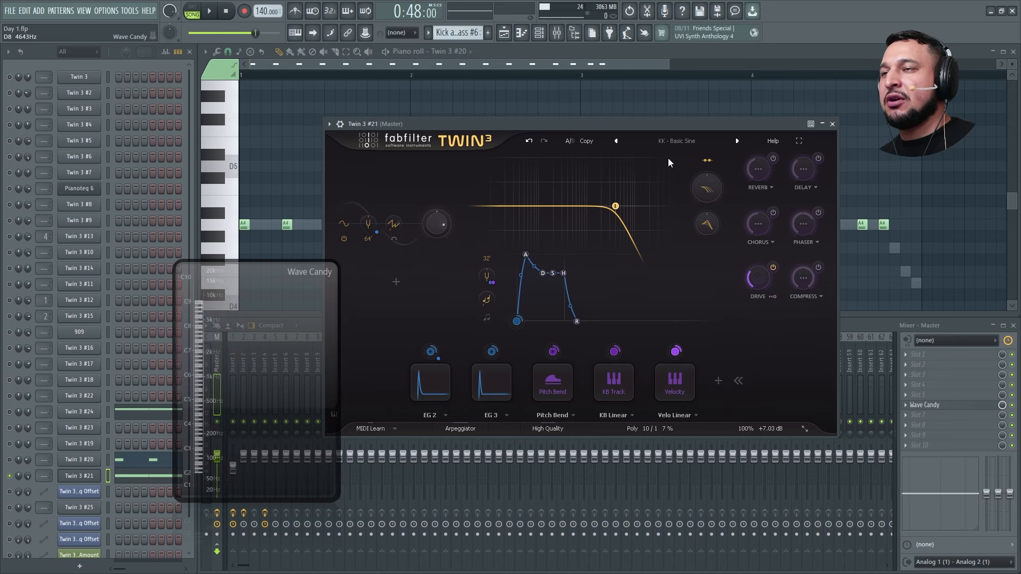
{"action": "key", "text": "space"}
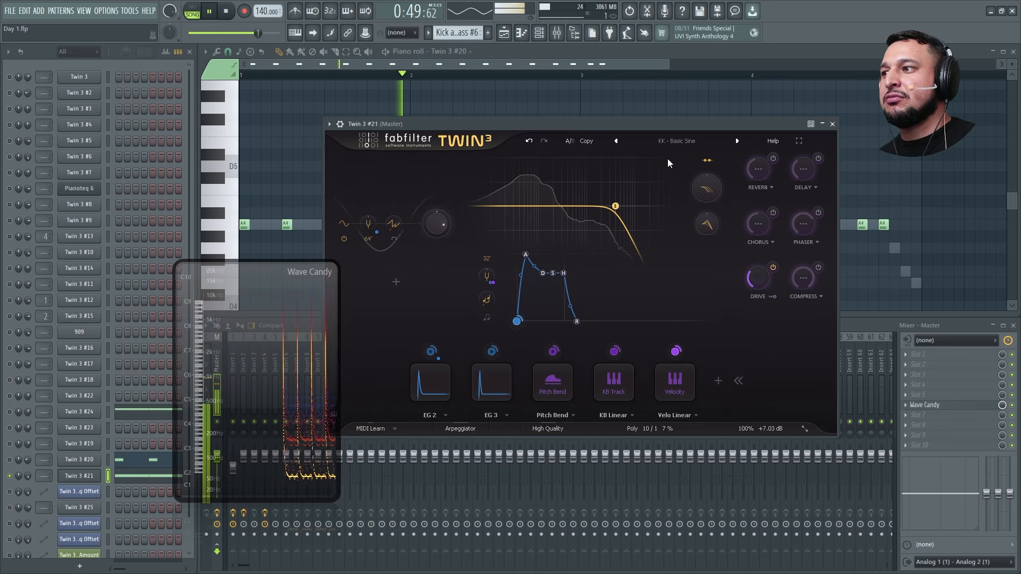
{"action": "key", "text": "space"}
{"action": "key", "text": "space"}
{"action": "key", "text": "space"}
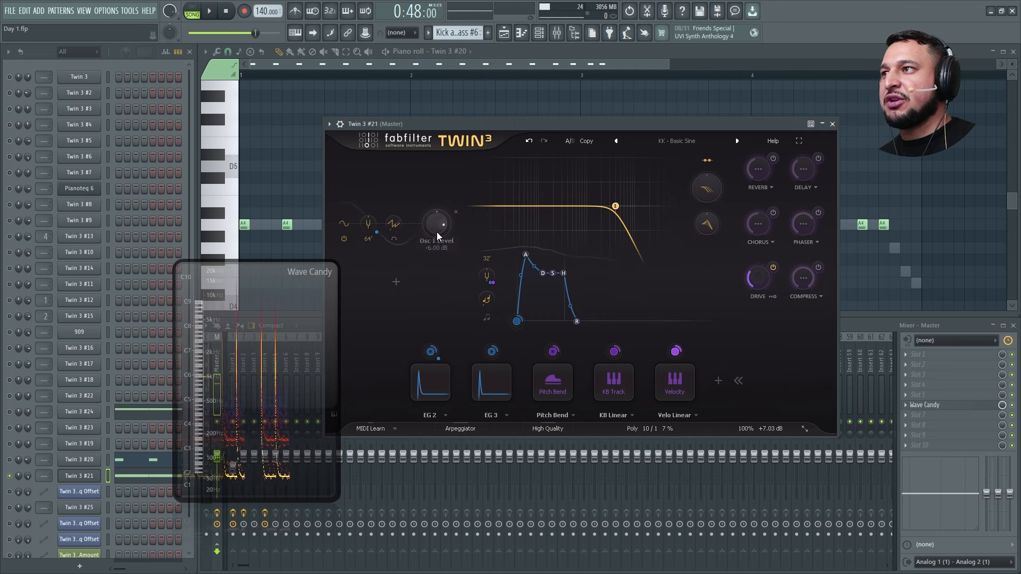
Step: Examine Twin 3 #21's oscillator octave setting and EG 2's modulation targets, and play the kick
{"action": "left_click", "coordinate": [368, 238]}
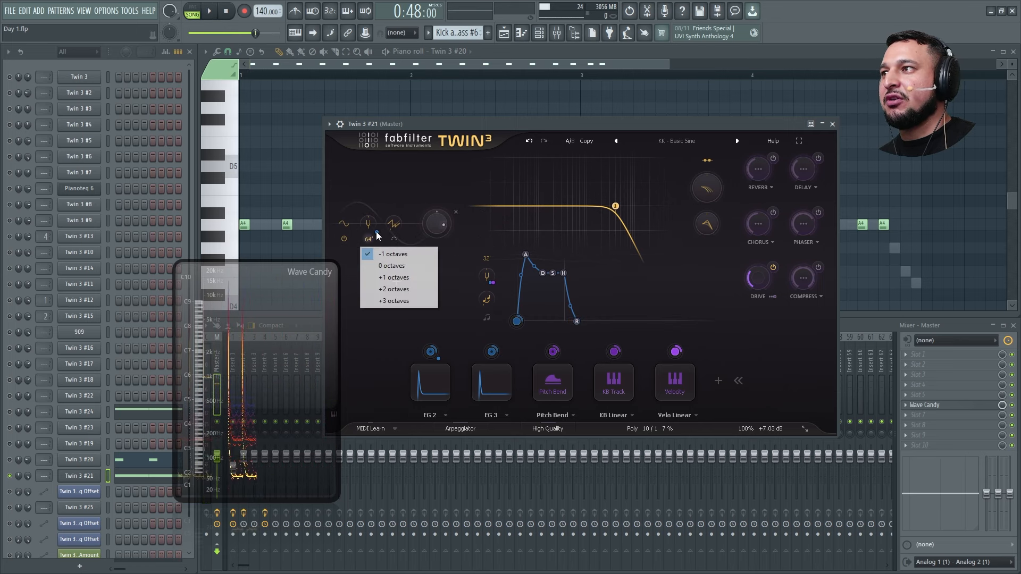
{"action": "left_click", "coordinate": [430, 351]}
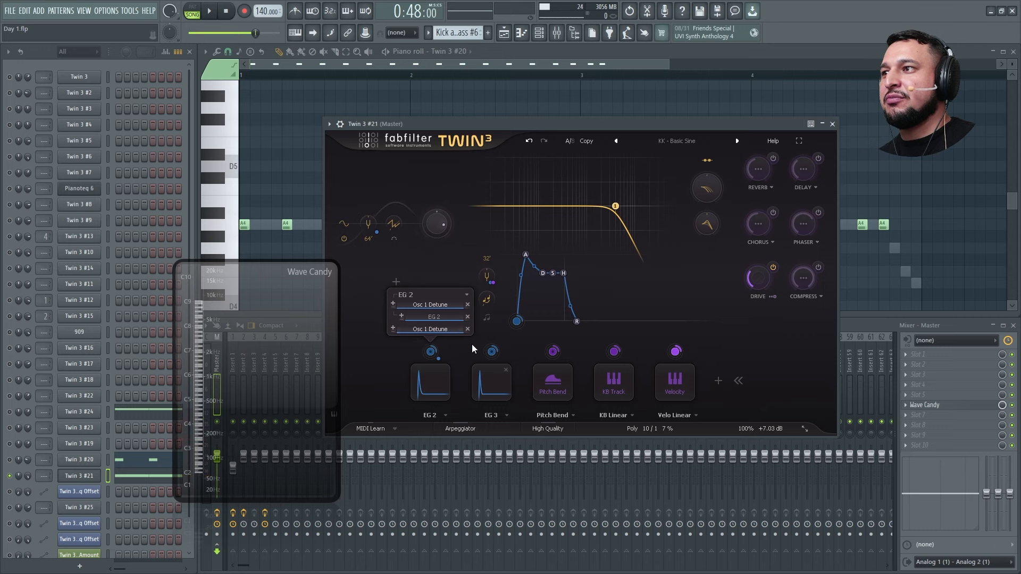
{"action": "key", "text": "space"}
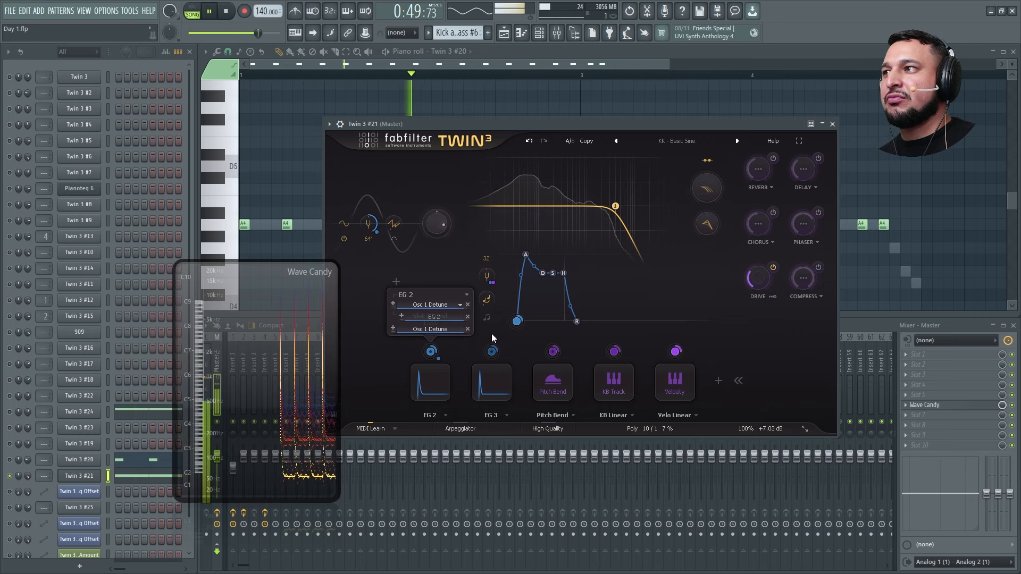
{"action": "key", "text": "space"}
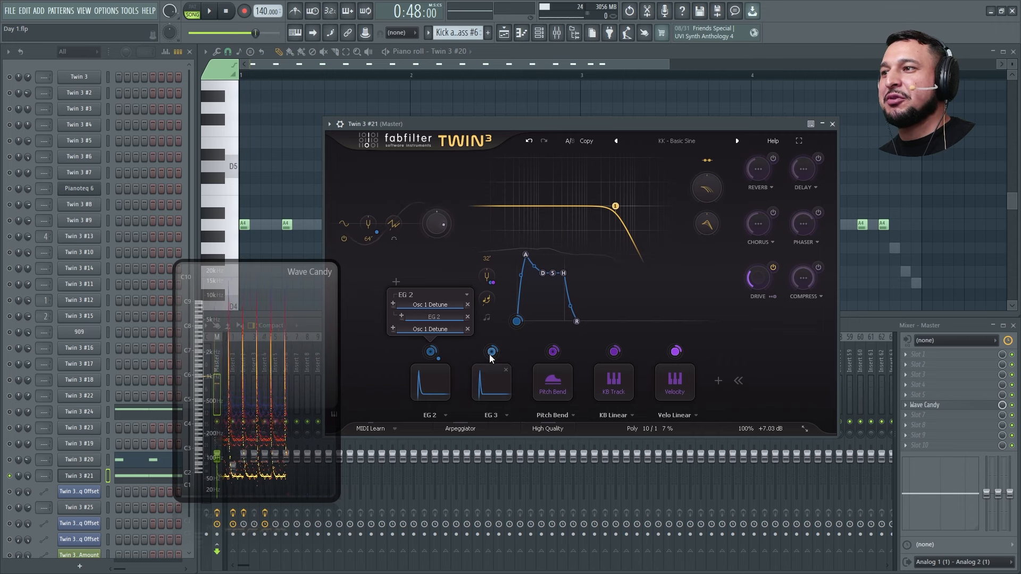
Step: Show EG 3's modulation targets and toggle its EG 2 Level and Master Tune slots during playback
{"action": "left_click", "coordinate": [491, 352]}
{"action": "key", "text": "space"}
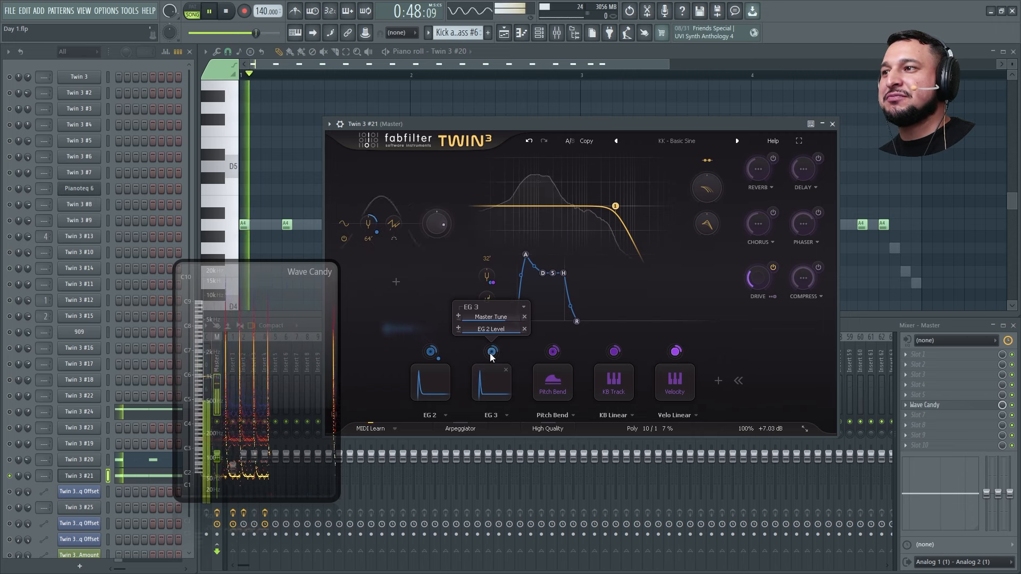
{"action": "left_click", "coordinate": [464, 330]}
{"action": "left_click", "coordinate": [464, 319]}
{"action": "key", "text": "space"}
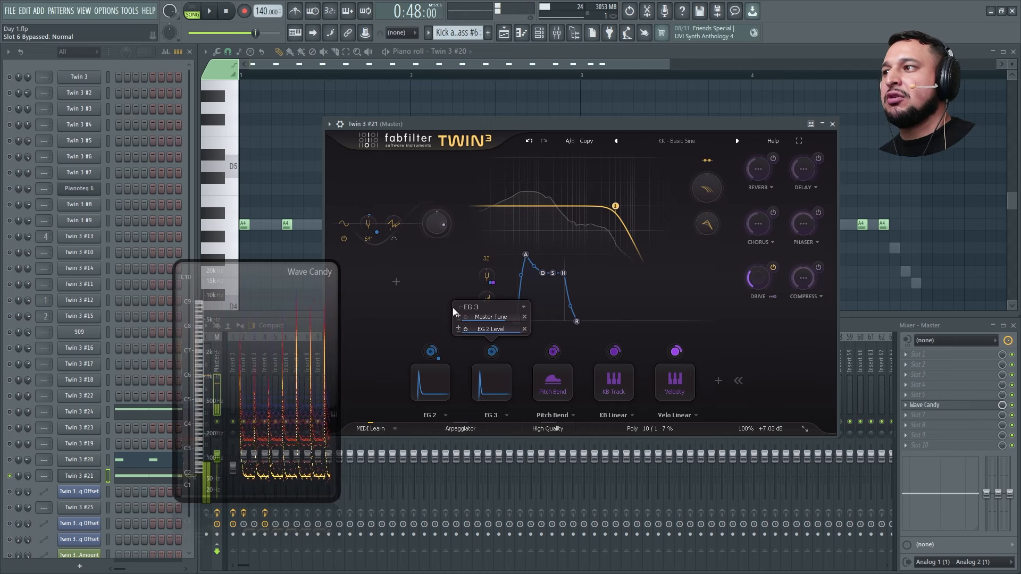
Step: Examine EG 3's expanded envelope and modulation targets while replaying the kick, and close the Twin 3 #21 synth window
{"action": "left_click", "coordinate": [489, 383]}
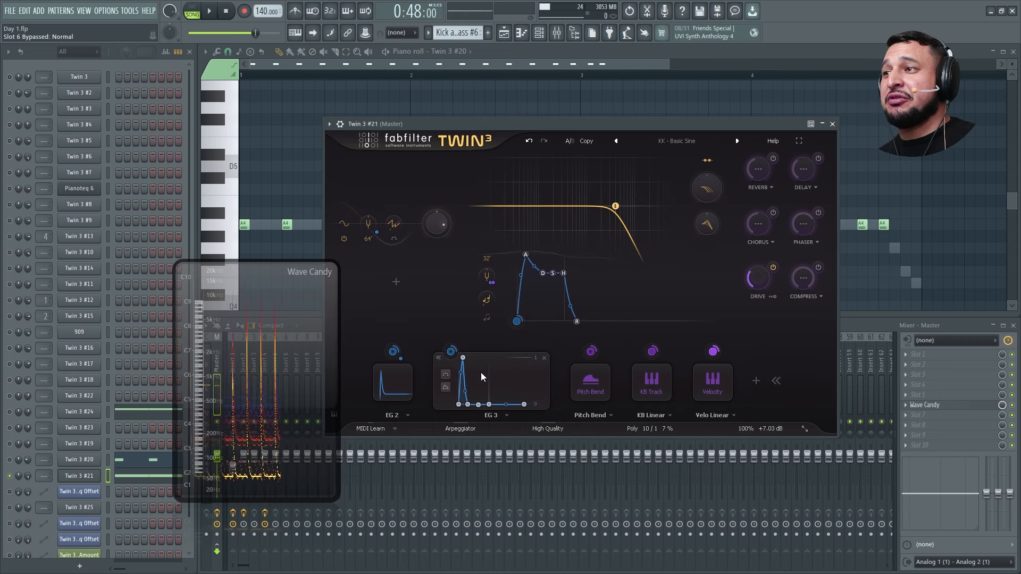
{"action": "left_click", "coordinate": [451, 352]}
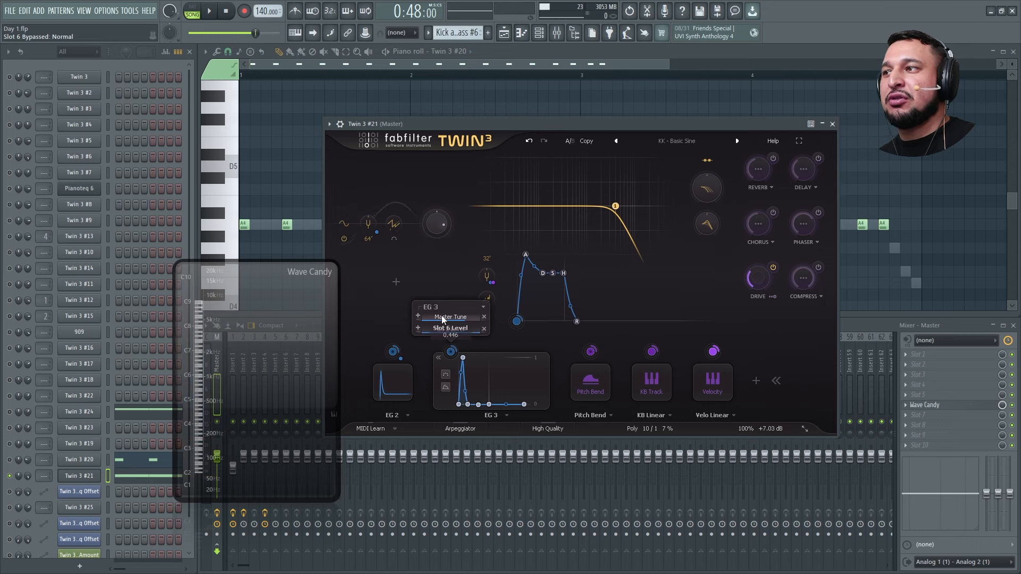
{"action": "key", "text": "space"}
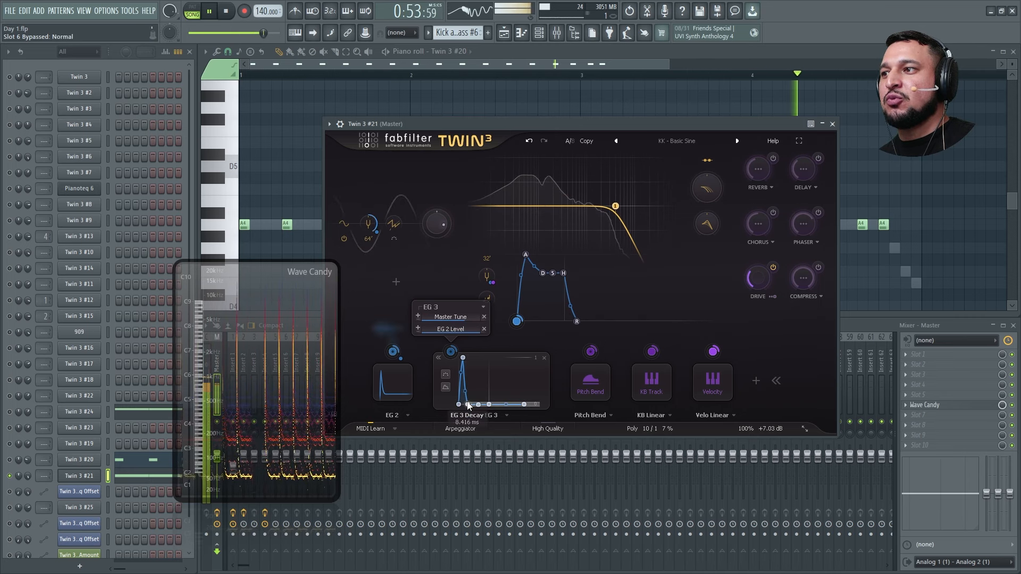
{"action": "key", "text": "space"}
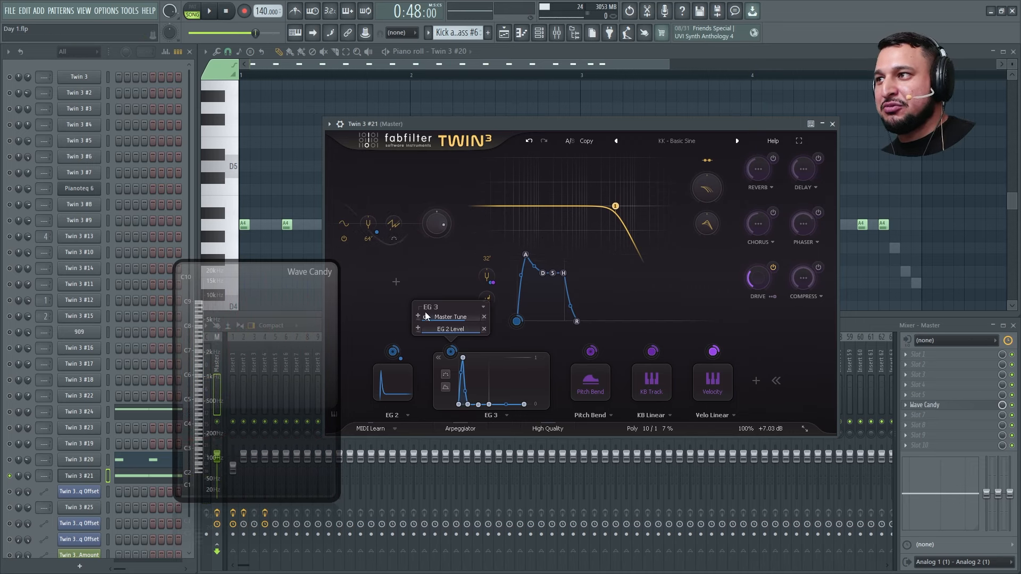
{"action": "key", "text": "space"}
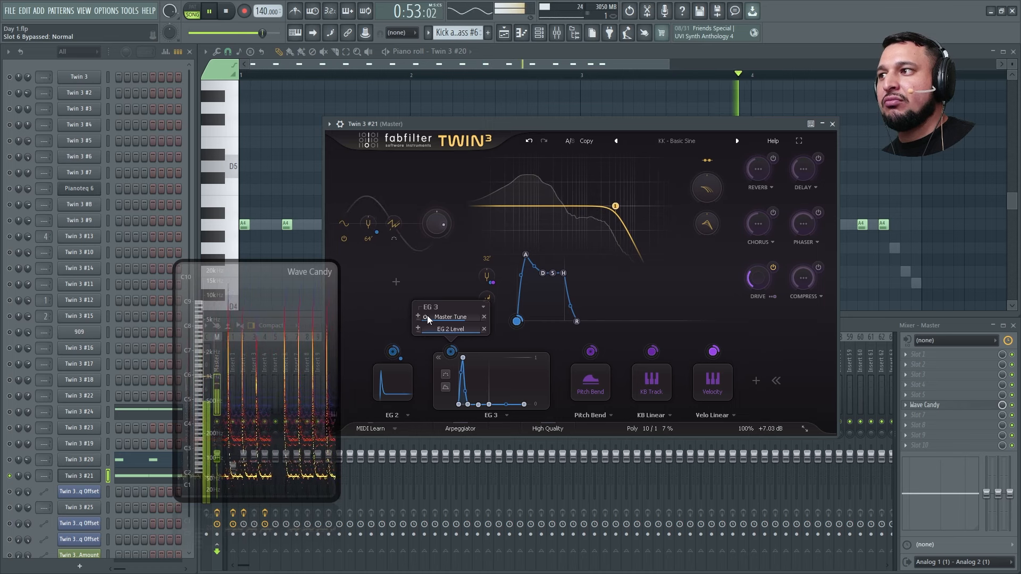
{"action": "key", "text": "space"}
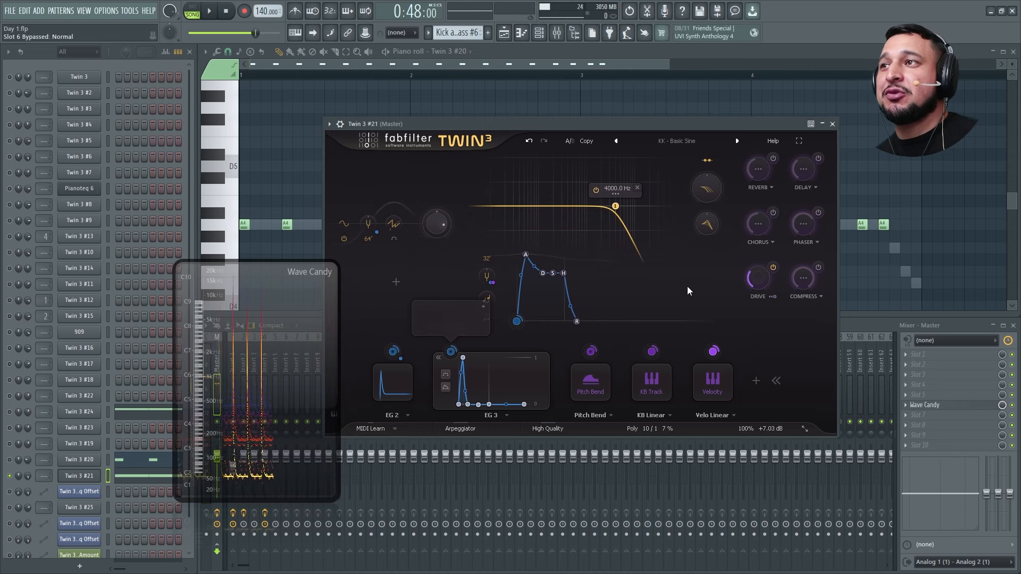
{"action": "left_click", "coordinate": [832, 124]}
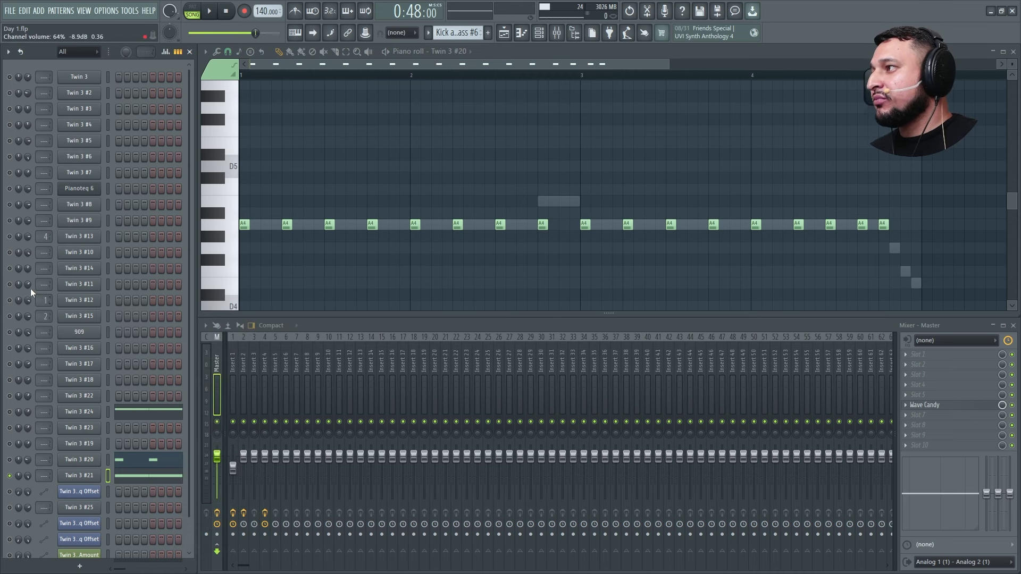
Step: Switch the playlist to Arrangement_2 with playback at bar 13 and choose Twin 3 #17 - Filter Freq Offset as the clip source
{"action": "left_click", "coordinate": [504, 32]}
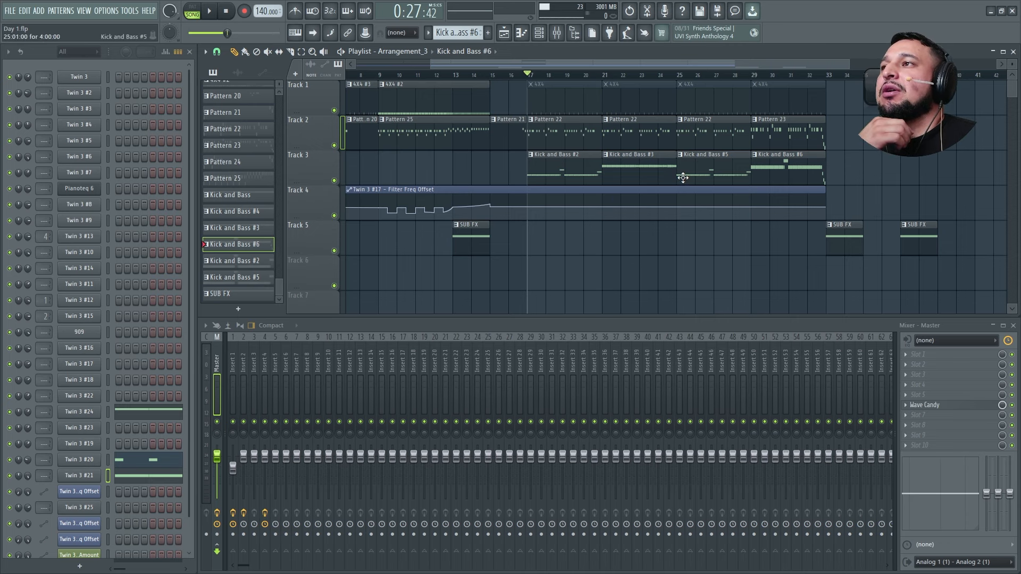
{"action": "left_click", "coordinate": [428, 51]}
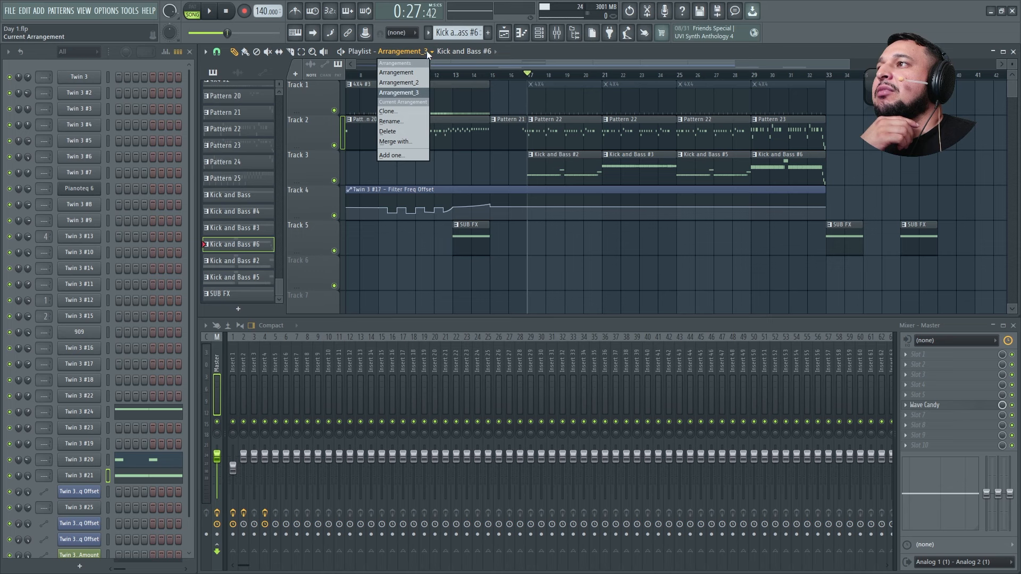
{"action": "left_click", "coordinate": [399, 83]}
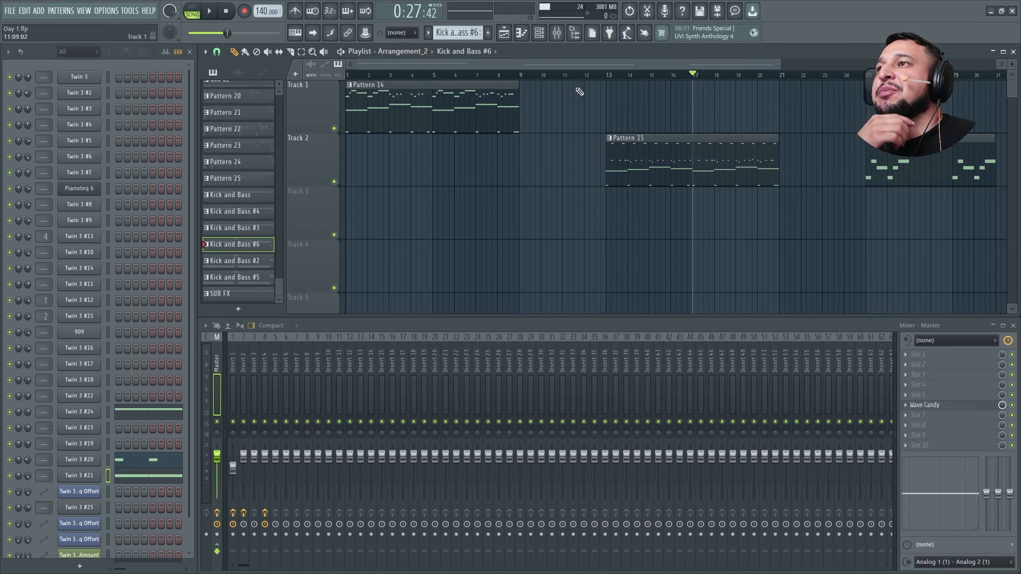
{"action": "left_click", "coordinate": [610, 77]}
{"action": "left_click", "coordinate": [463, 51]}
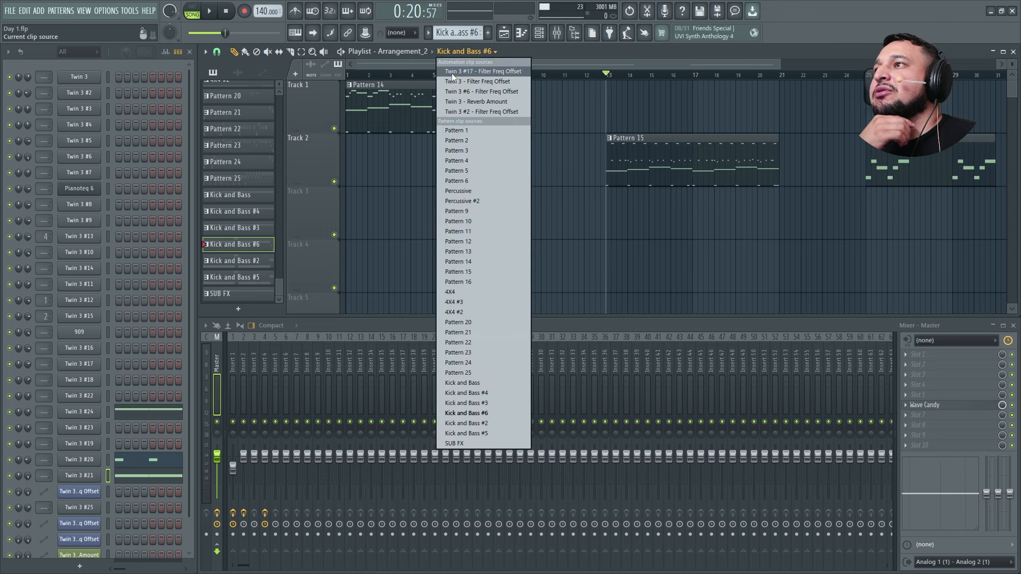
{"action": "left_click", "coordinate": [451, 73]}
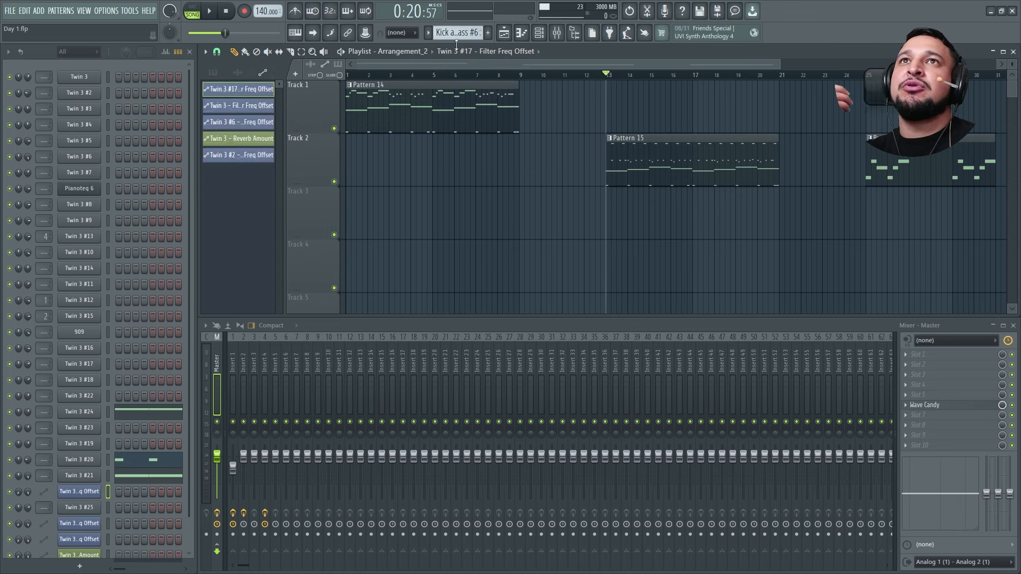
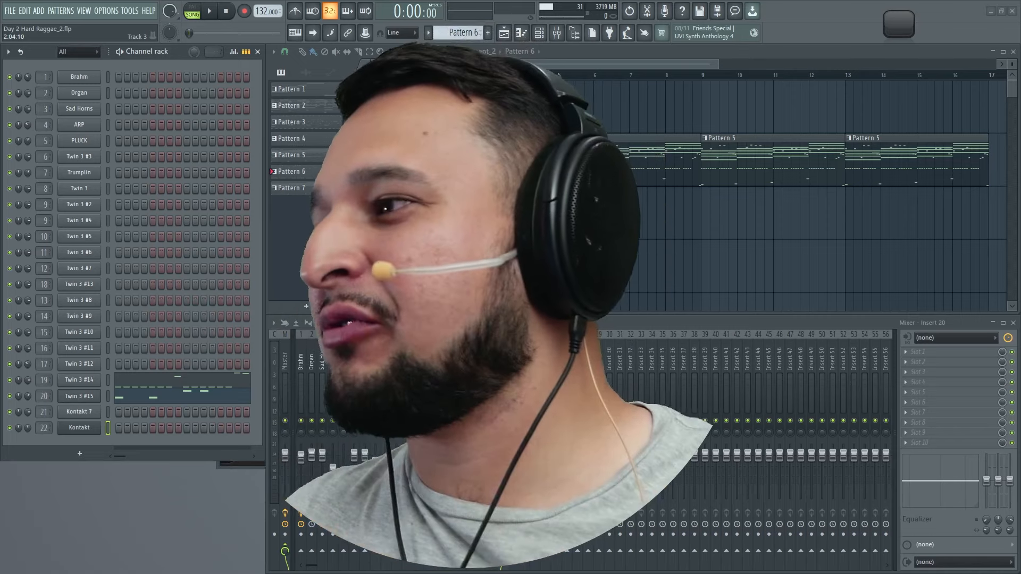
Step: Close the Twin 3 #15 synth window and set the Kontakt channel's volume to 63% during playback
{"action": "left_click", "coordinate": [247, 464]}
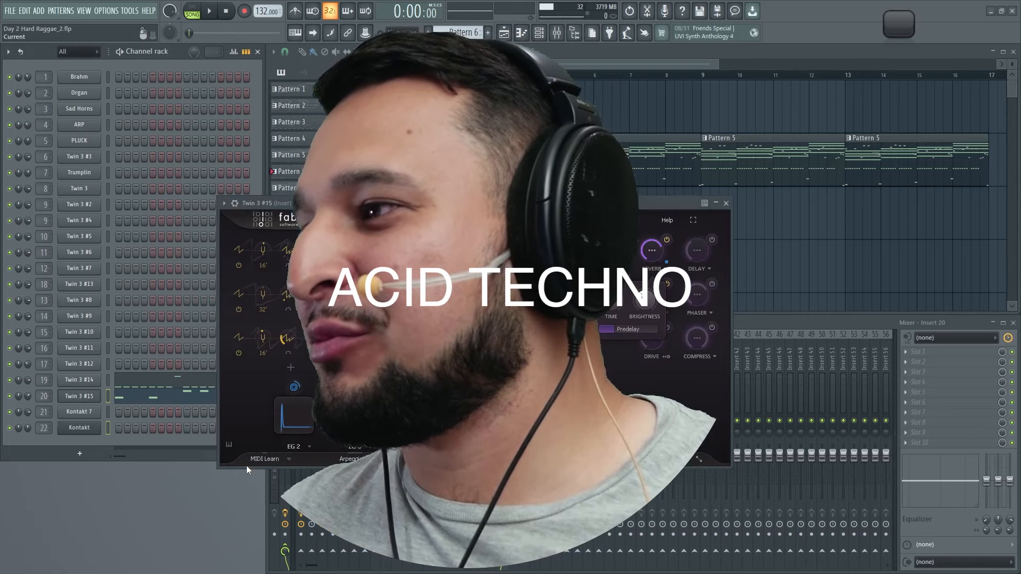
{"action": "left_click", "coordinate": [729, 204]}
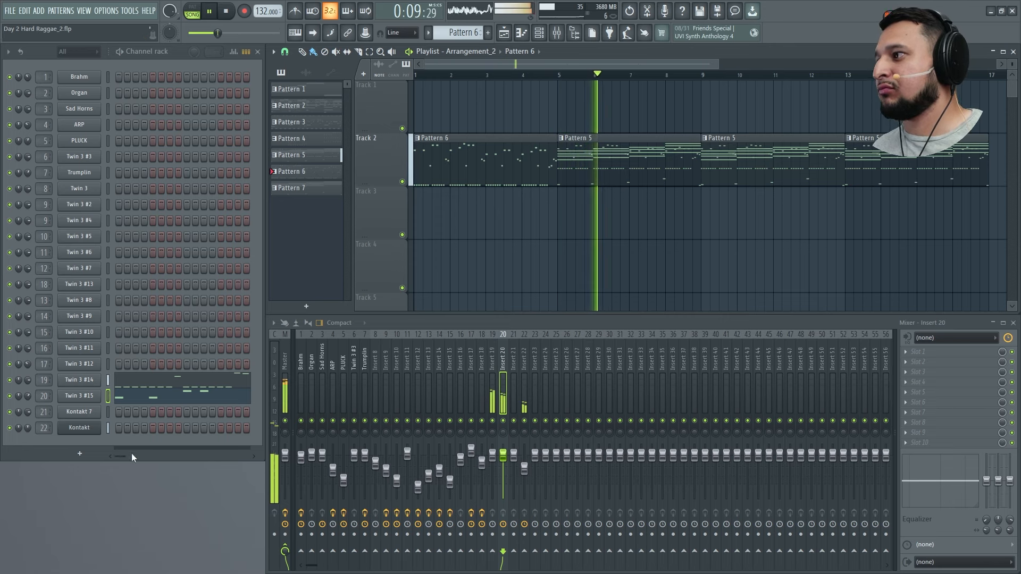
{"action": "left_click_drag", "start_coordinate": [27, 428], "coordinate": [28, 417]}
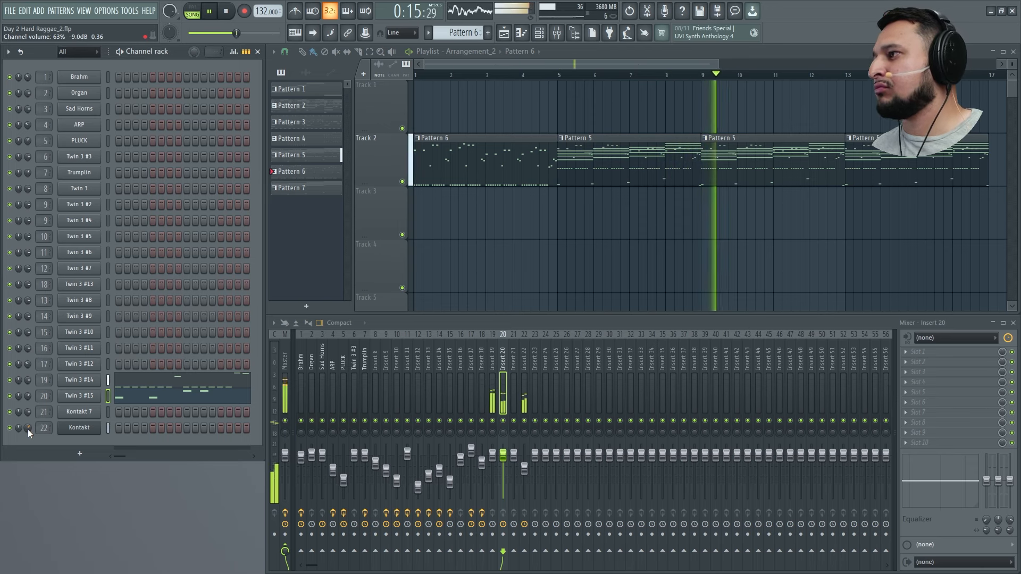
Step: Raise Twin 3 #14's Filter Freq Offset during playback and close its synth window
{"action": "left_click", "coordinate": [79, 379]}
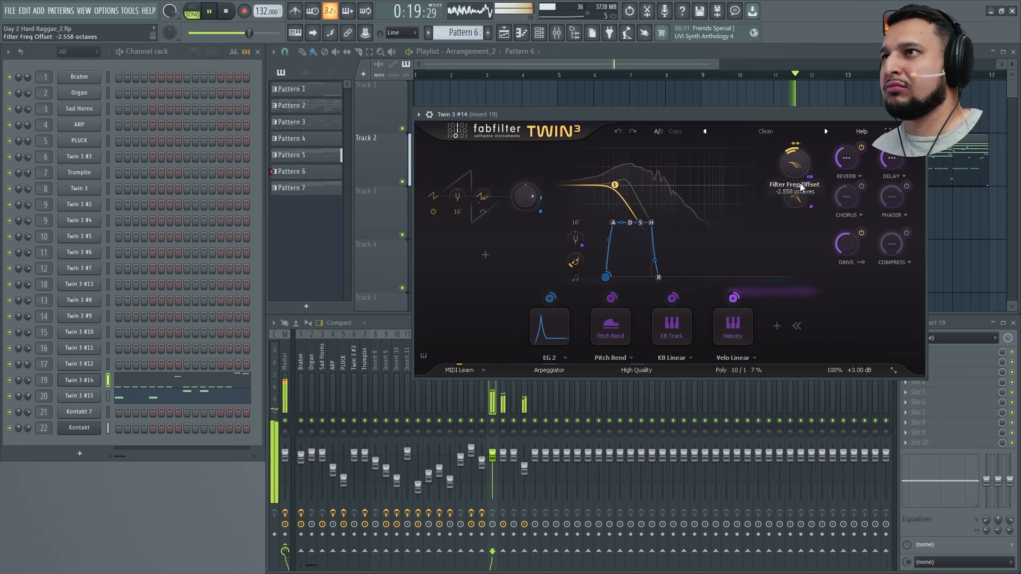
{"action": "left_click_drag", "start_coordinate": [801, 191], "coordinate": [796, 173]}
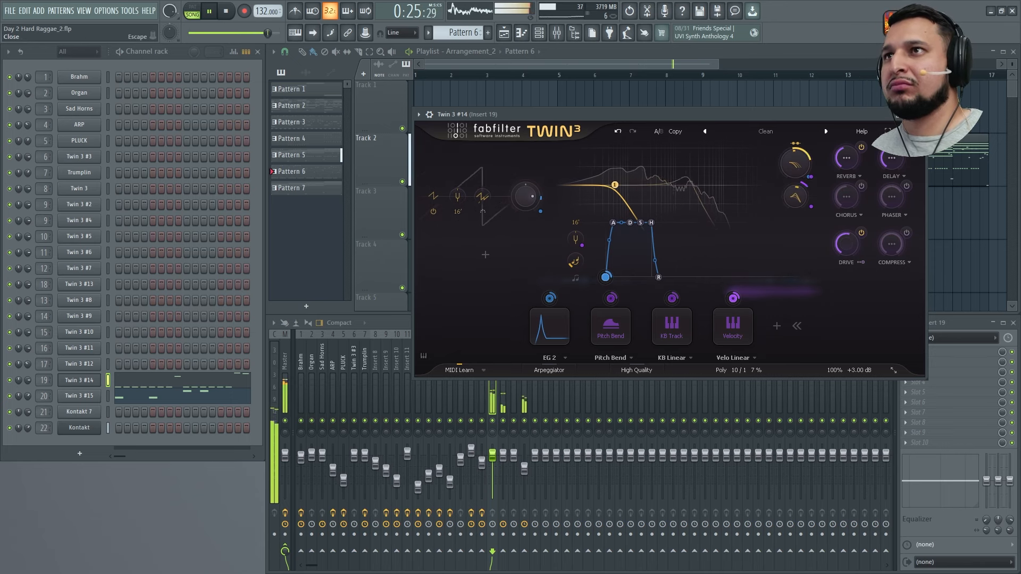
{"action": "key", "text": "Escape"}
{"action": "scroll", "coordinate": [626, 273], "scroll_direction": "down", "scroll_amount": 2}
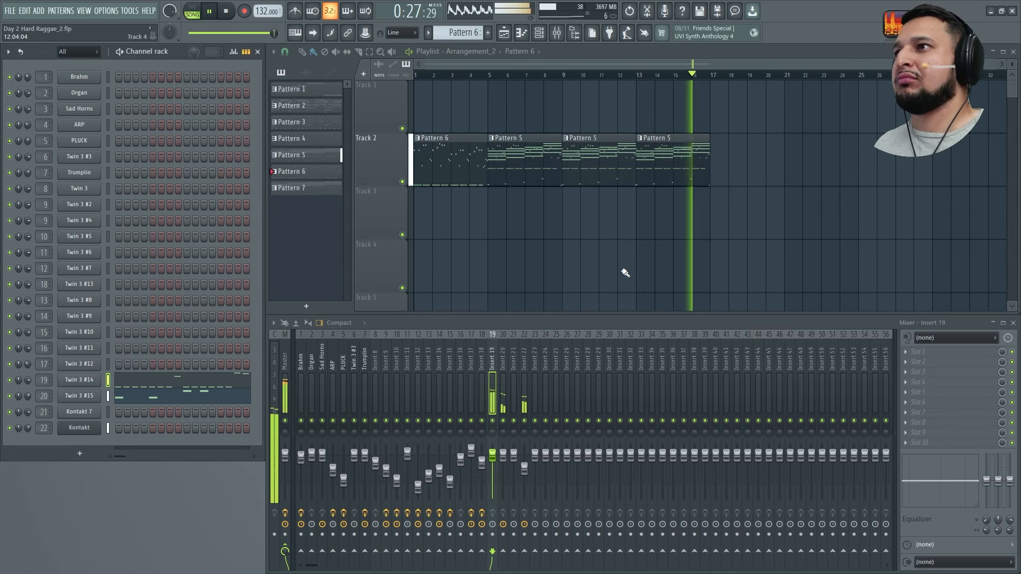
Step: Restart song playback from bar 5 and raise the Kontakt channel's volume to 68%
{"action": "key", "text": "space"}
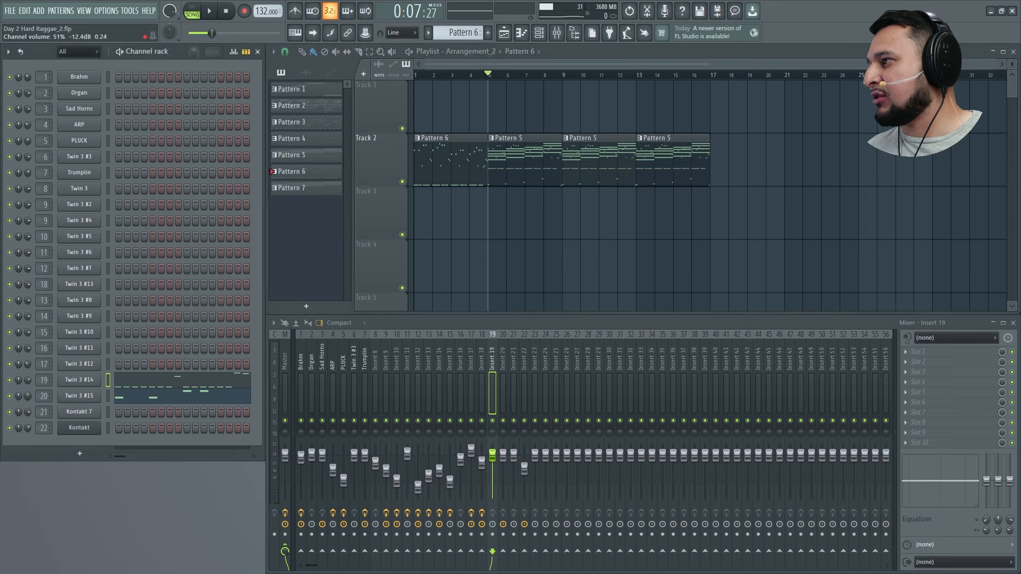
{"action": "scroll", "coordinate": [28, 429], "scroll_direction": "down", "scroll_amount": 2}
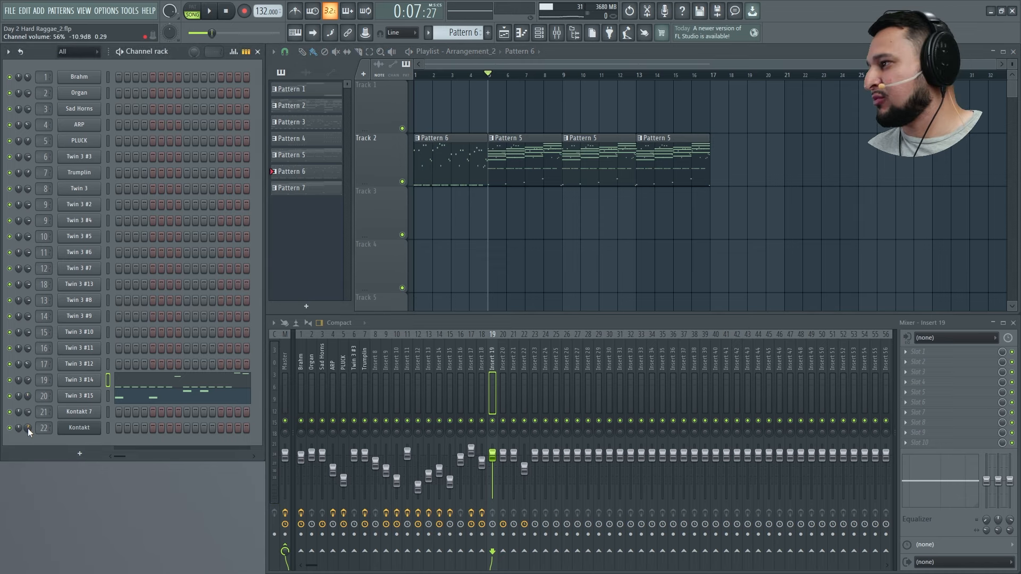
{"action": "key", "text": "space"}
{"action": "left_click_drag", "start_coordinate": [28, 429], "coordinate": [26, 399]}
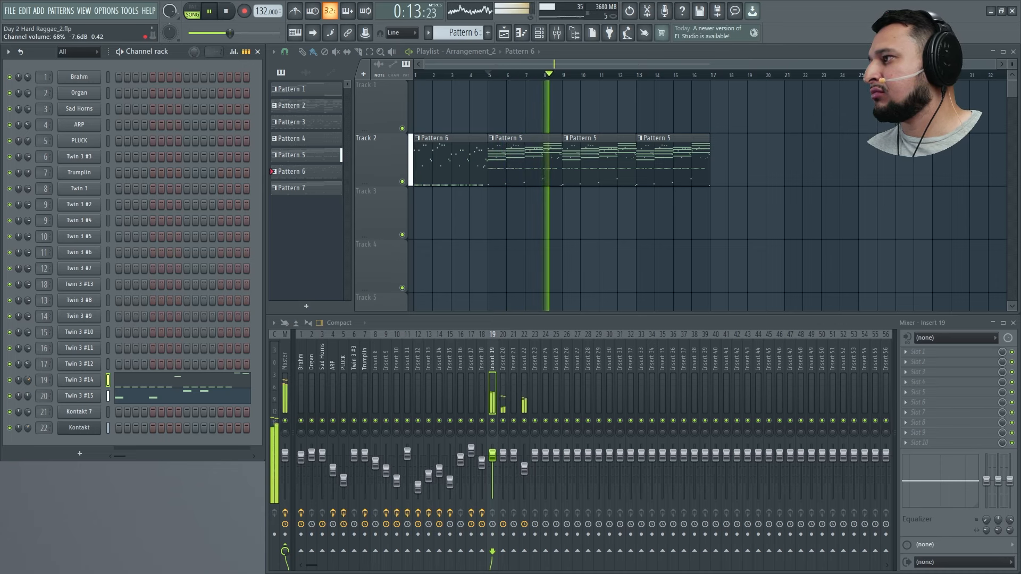
Step: Reduce EG 3's modulation of the reverb amount in Twin 3 #15 during playback, and close the synth window
{"action": "left_click", "coordinate": [79, 396]}
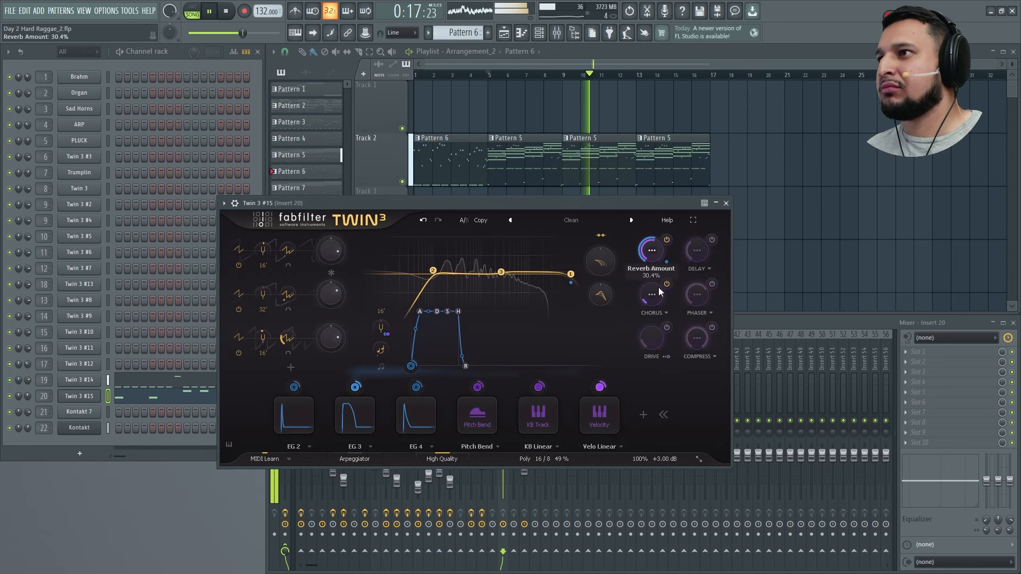
{"action": "left_click", "coordinate": [653, 254]}
{"action": "left_click_drag", "start_coordinate": [593, 264], "coordinate": [561, 261]}
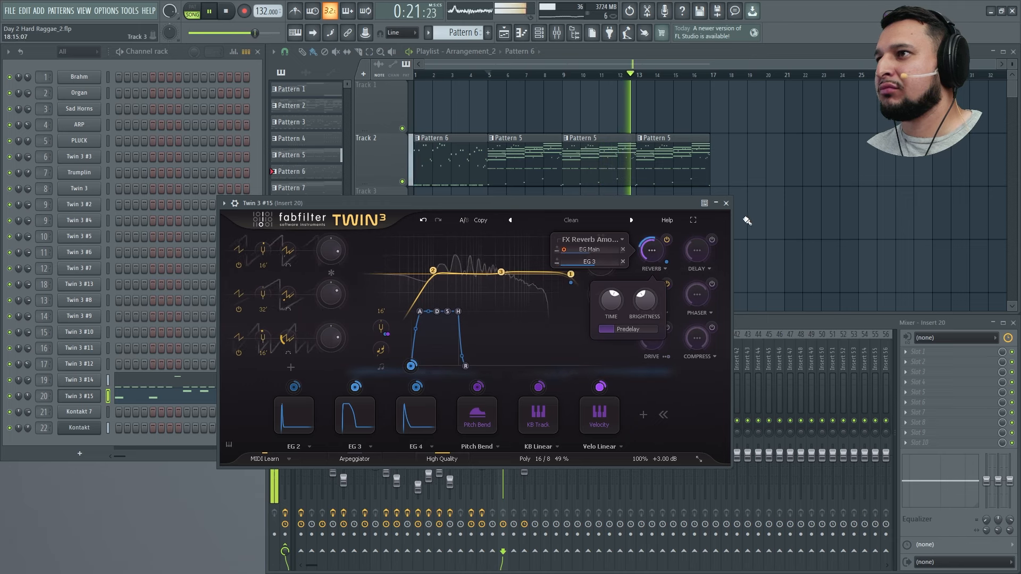
{"action": "key", "text": "space"}
{"action": "left_click", "coordinate": [725, 204]}
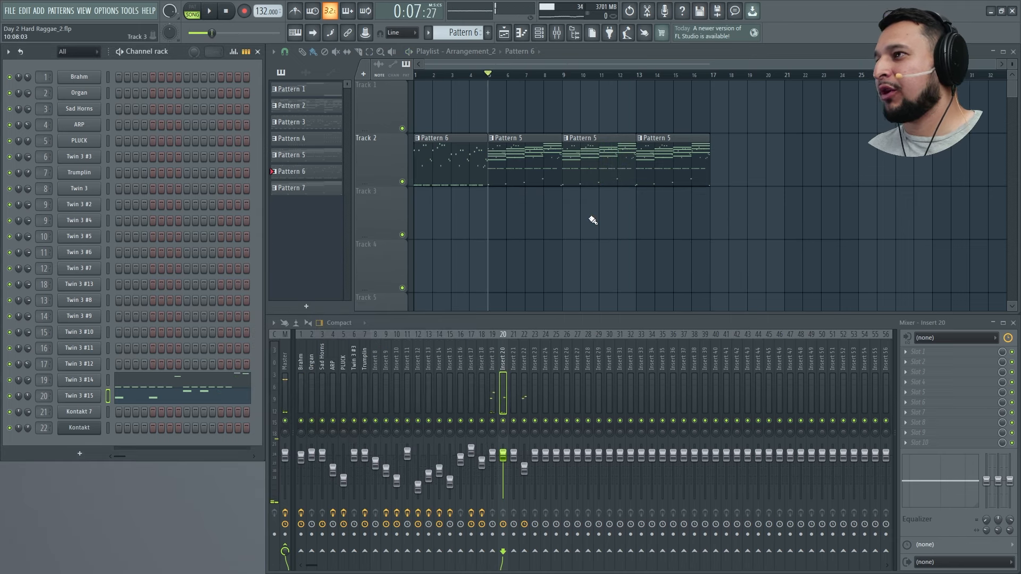
Step: Add another Twin 3 channel, search its presets for "kick", load KK - Kick Template, and close the synth window
{"action": "left_click", "coordinate": [80, 454]}
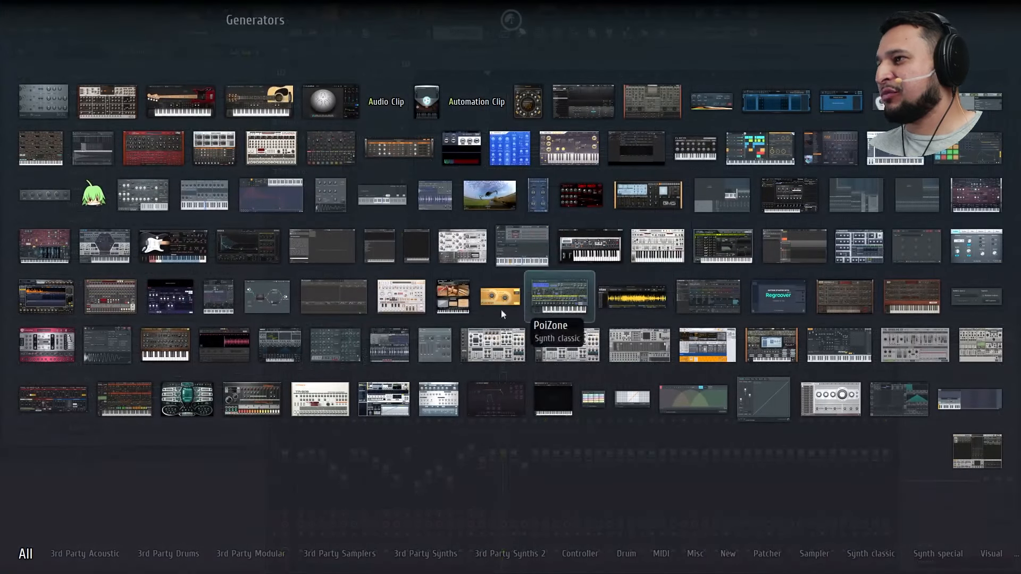
{"action": "left_click", "coordinate": [507, 399]}
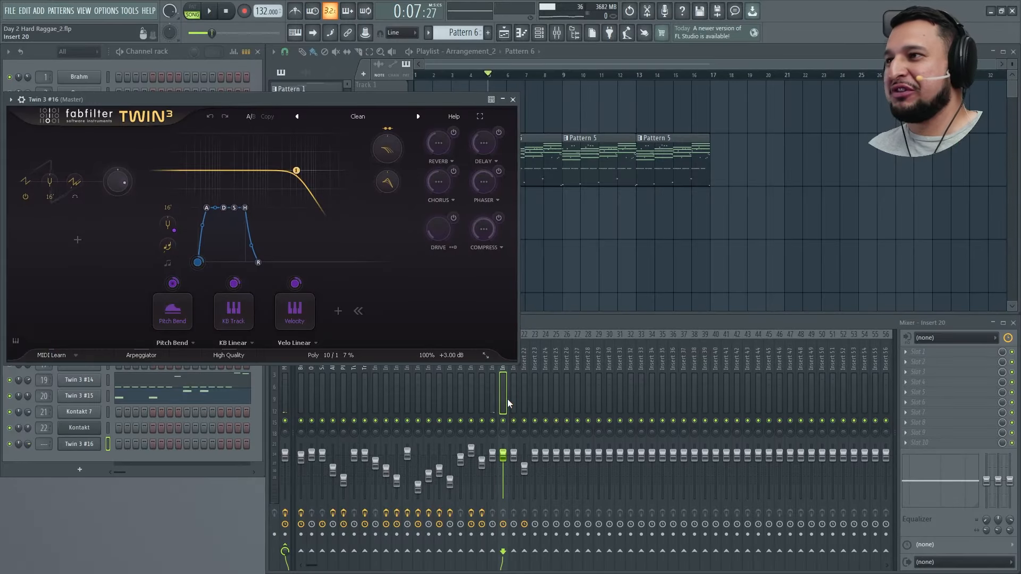
{"action": "left_click", "coordinate": [399, 122]}
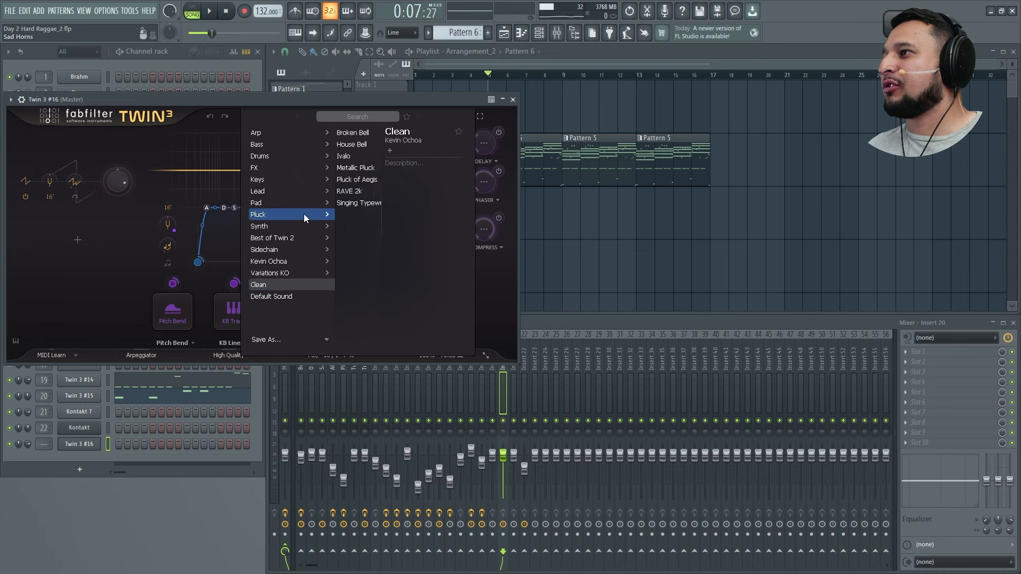
{"action": "mouse_move", "coordinate": [268, 261]}
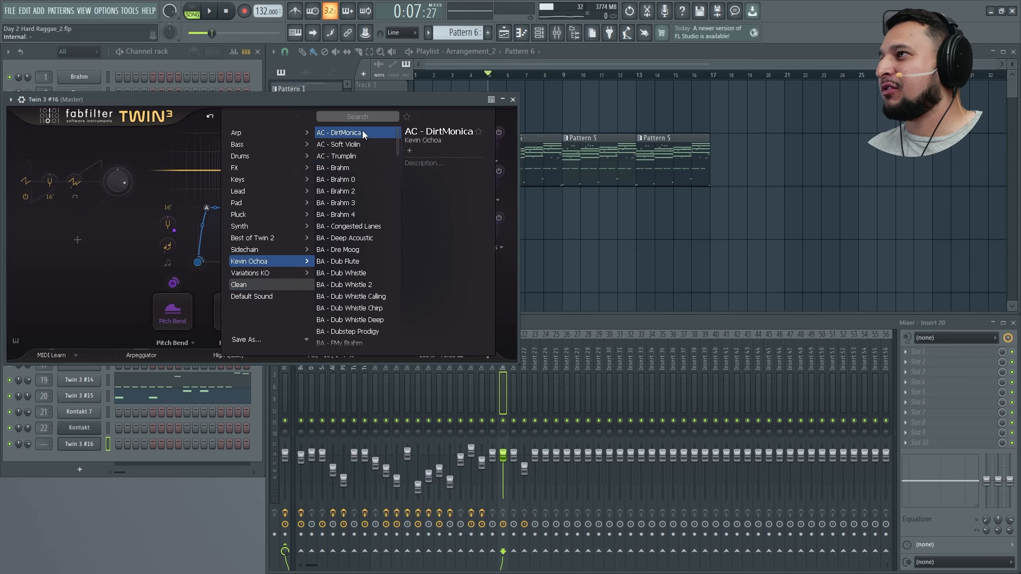
{"action": "left_click", "coordinate": [360, 115]}
{"action": "type", "text": "kick"}
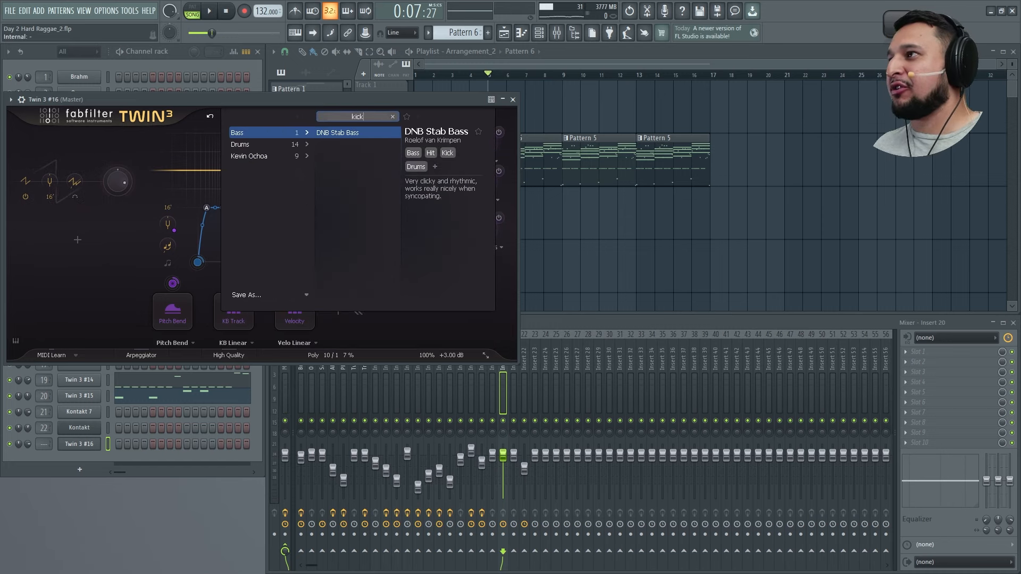
{"action": "mouse_move", "coordinate": [235, 160]}
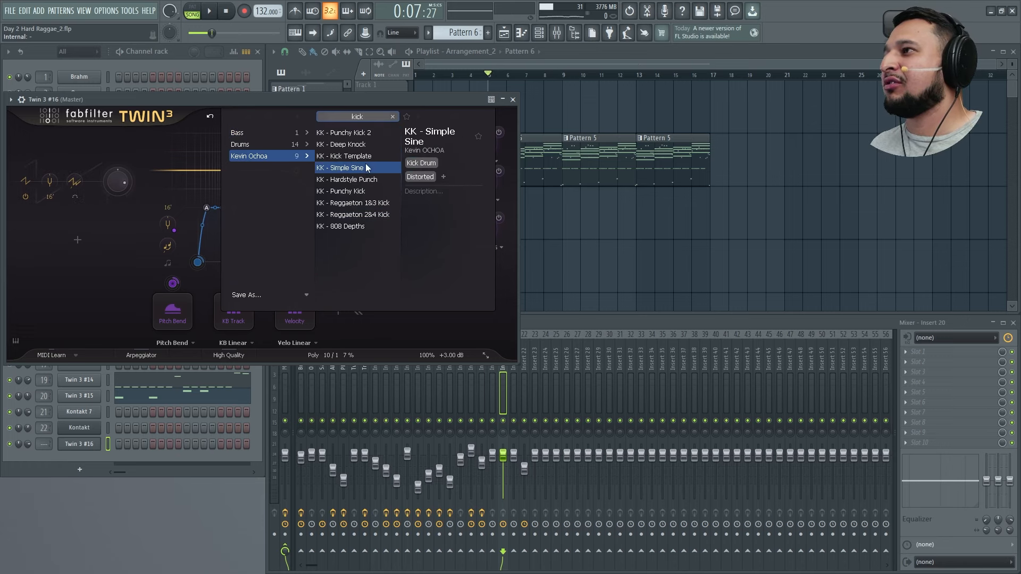
{"action": "left_click", "coordinate": [345, 168]}
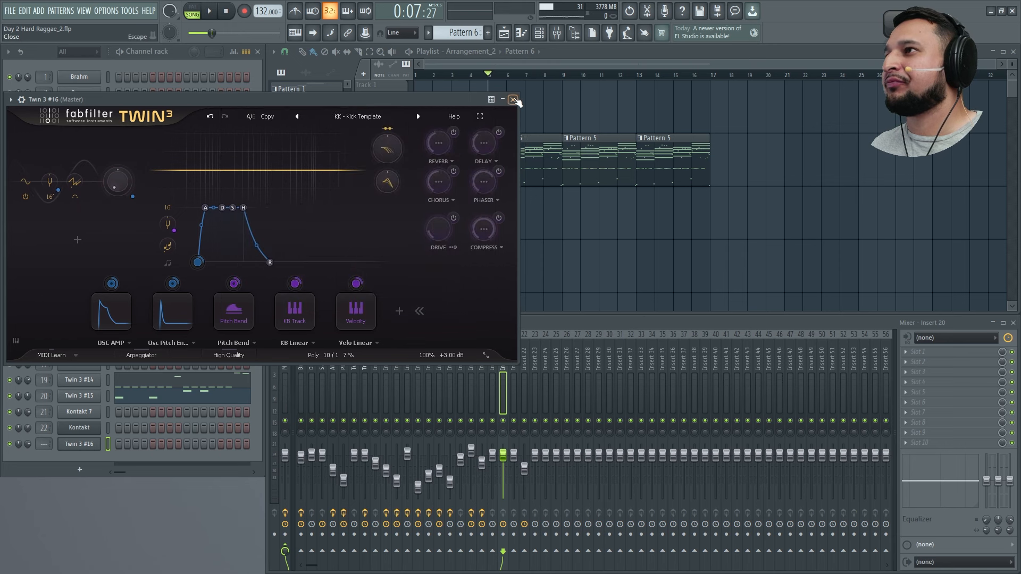
{"action": "left_click", "coordinate": [513, 100]}
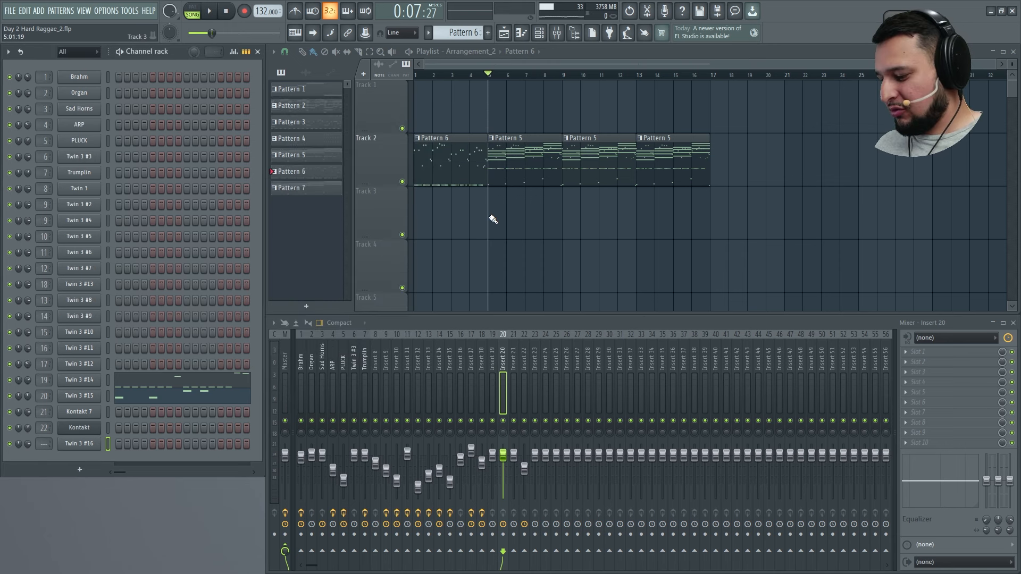
Step: Create a new pattern named Kick 4x4 and paint its clips on Track 3 from bar 5 to bar 17
{"action": "key", "text": "F4"}
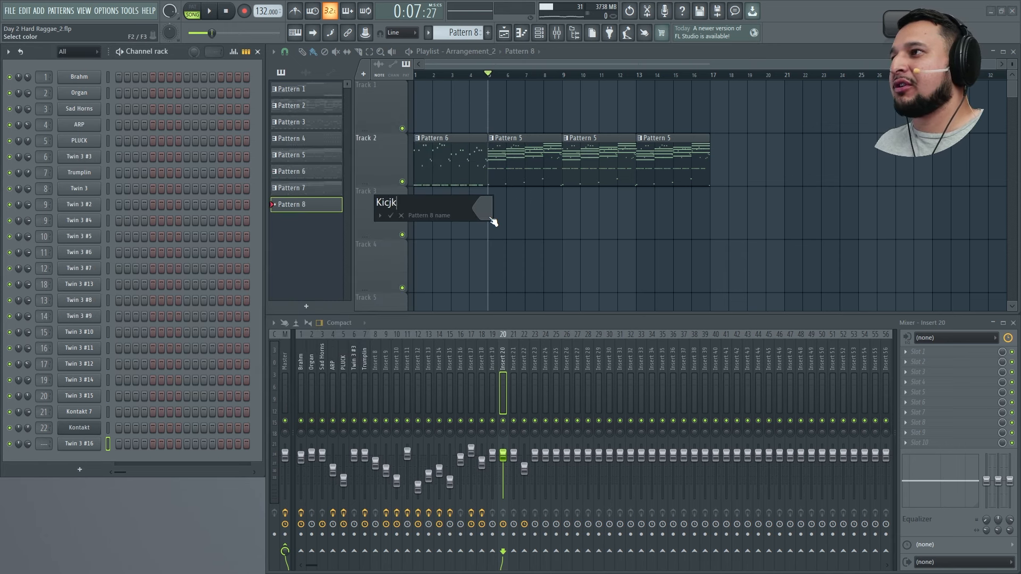
{"action": "type", "text": "Kick 4x"}
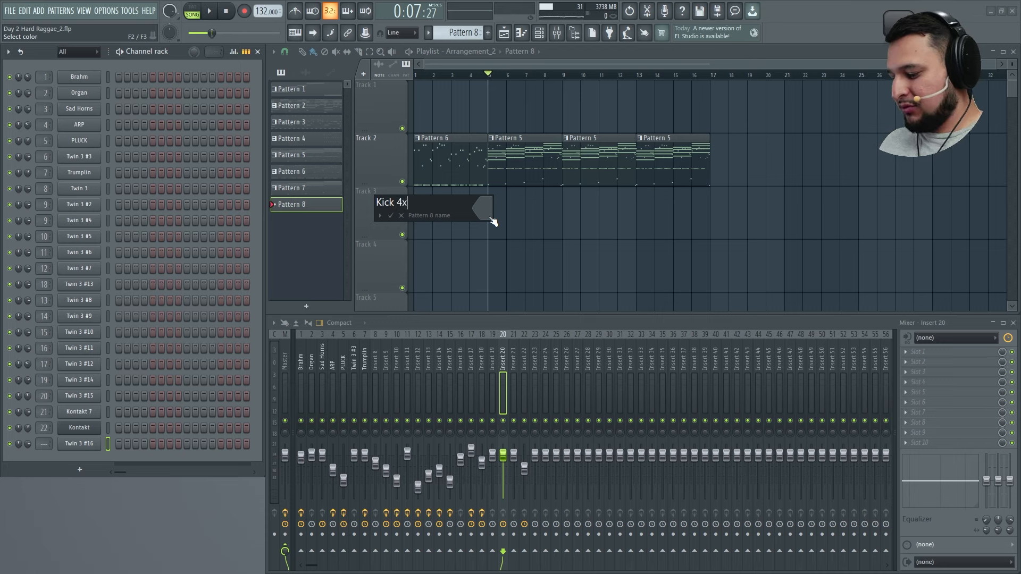
{"action": "type", "text": "4"}
{"action": "key", "text": "Return"}
{"action": "left_click_drag", "start_coordinate": [495, 200], "coordinate": [692, 229]}
Step: Fill the Twin 3 #16 channel on each 4 steps and show its notes in the piano roll
{"action": "right_click", "coordinate": [94, 444]}
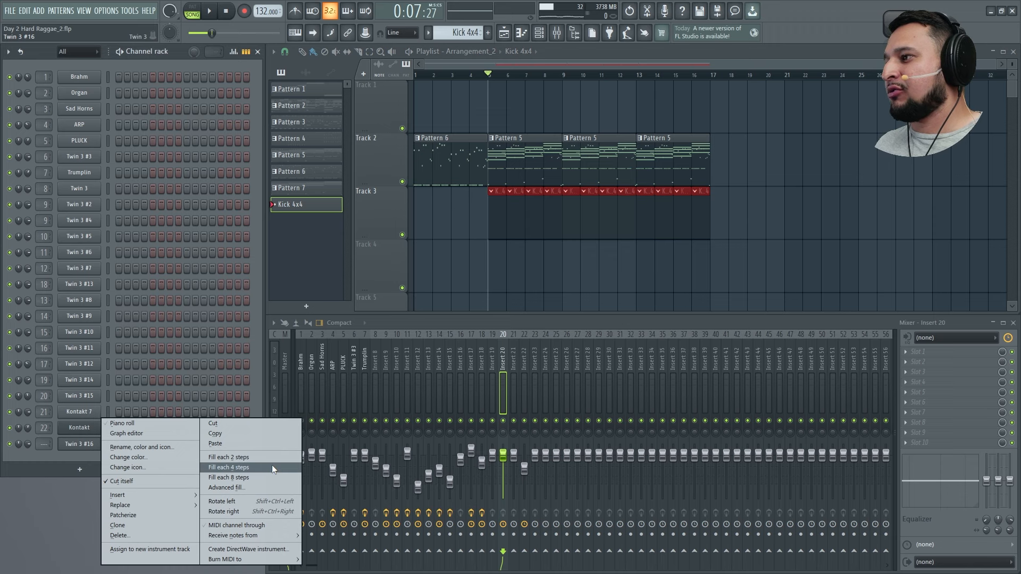
{"action": "left_click", "coordinate": [272, 464]}
{"action": "right_click", "coordinate": [94, 444]}
{"action": "left_click", "coordinate": [159, 423]}
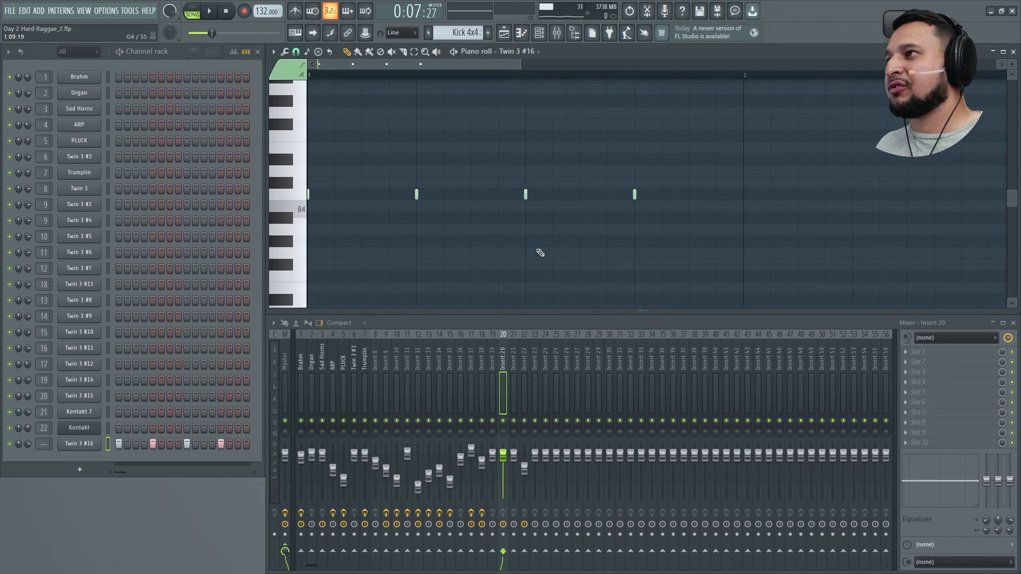
Step: Lengthen the four kick notes to three steps each, transpose them down to G2, and audition the Kick 4x4 pattern
{"action": "key", "text": "ctrl+l"}
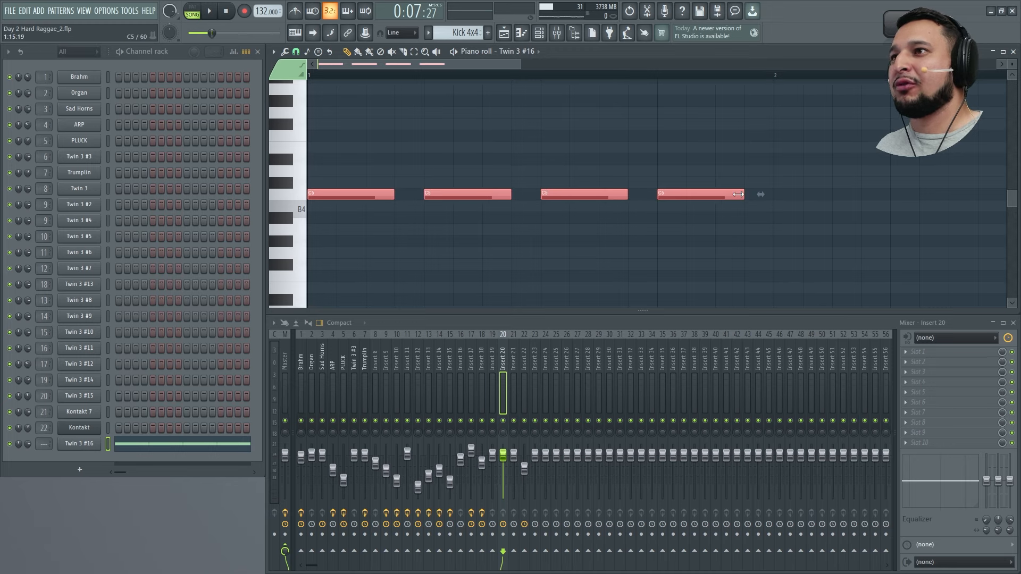
{"action": "left_click_drag", "start_coordinate": [335, 194], "coordinate": [270, 208]}
{"action": "key", "text": "space"}
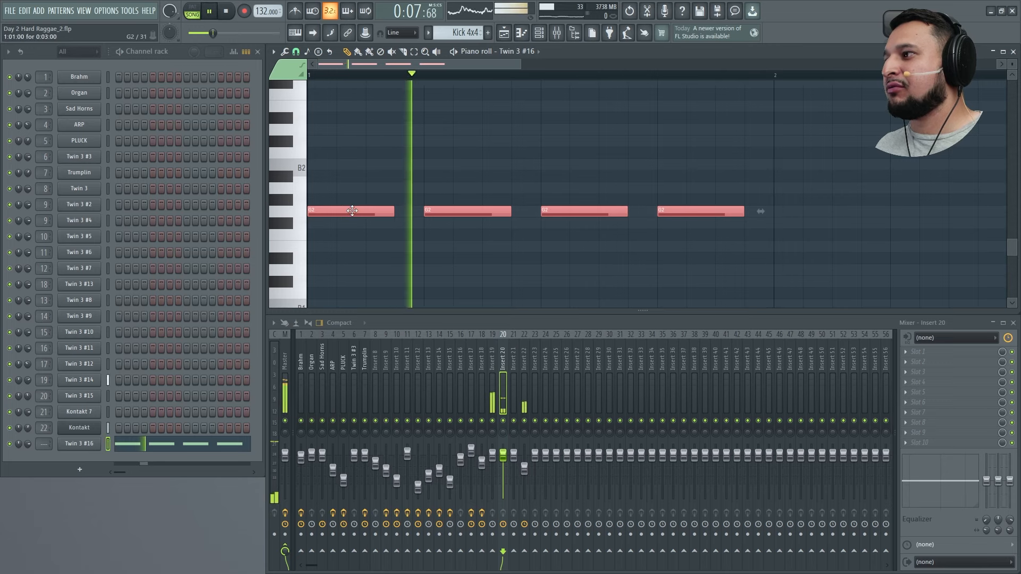
{"action": "key", "text": "space"}
{"action": "key", "text": "space"}
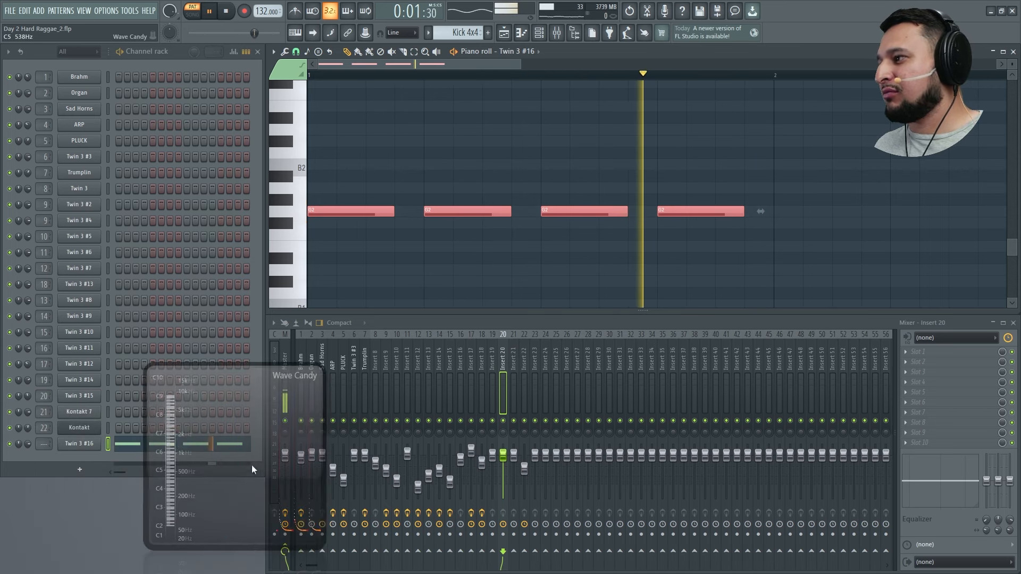
Step: Shorten the main envelope's release in Twin 3 #16 and trim the kick notes to two steps each during playback
{"action": "left_click", "coordinate": [95, 442]}
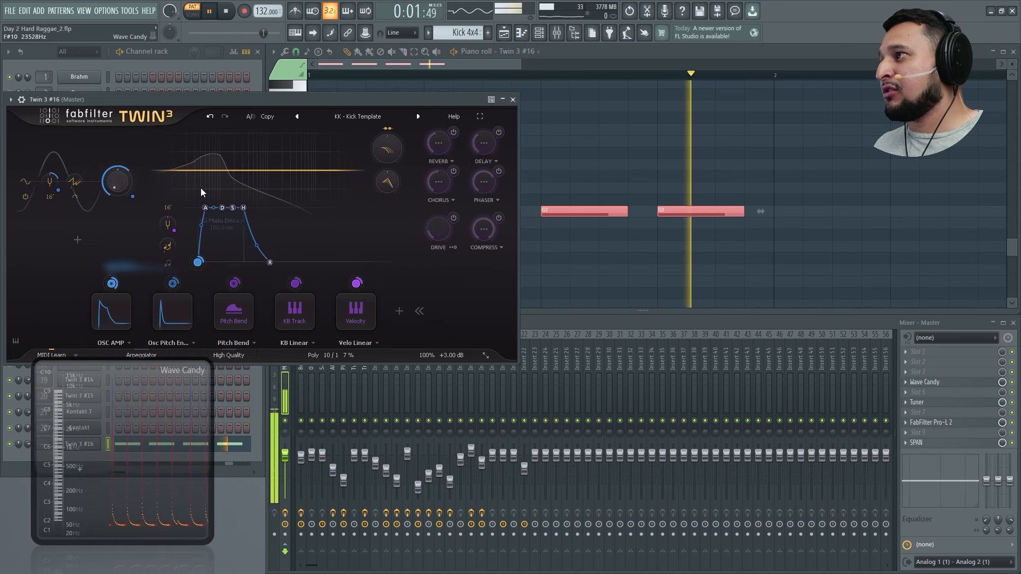
{"action": "left_click_drag", "start_coordinate": [196, 99], "coordinate": [603, 114]}
{"action": "left_click_drag", "start_coordinate": [673, 276], "coordinate": [657, 264]}
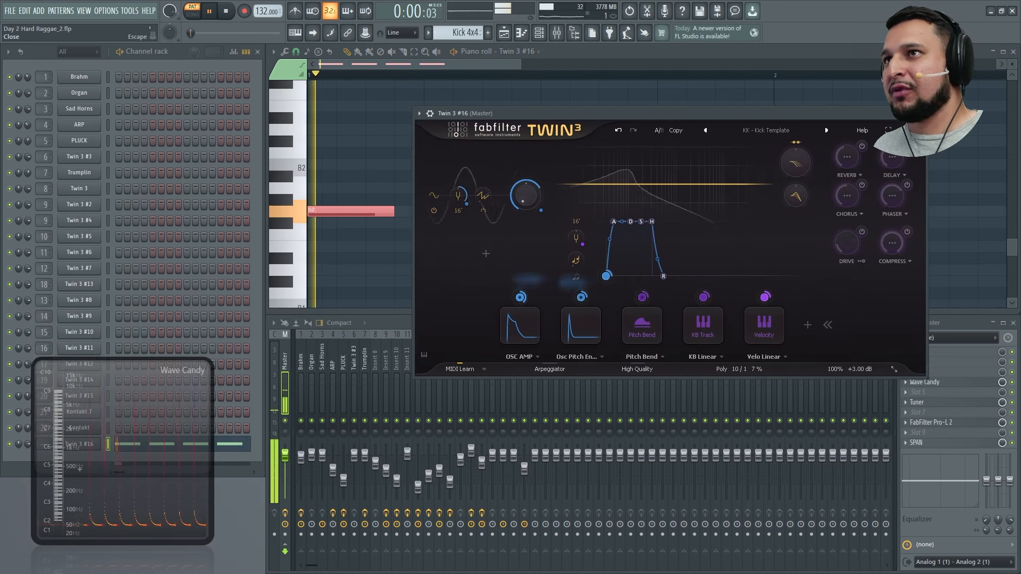
{"action": "left_click", "coordinate": [921, 113]}
{"action": "left_click_drag", "start_coordinate": [393, 211], "coordinate": [366, 211]}
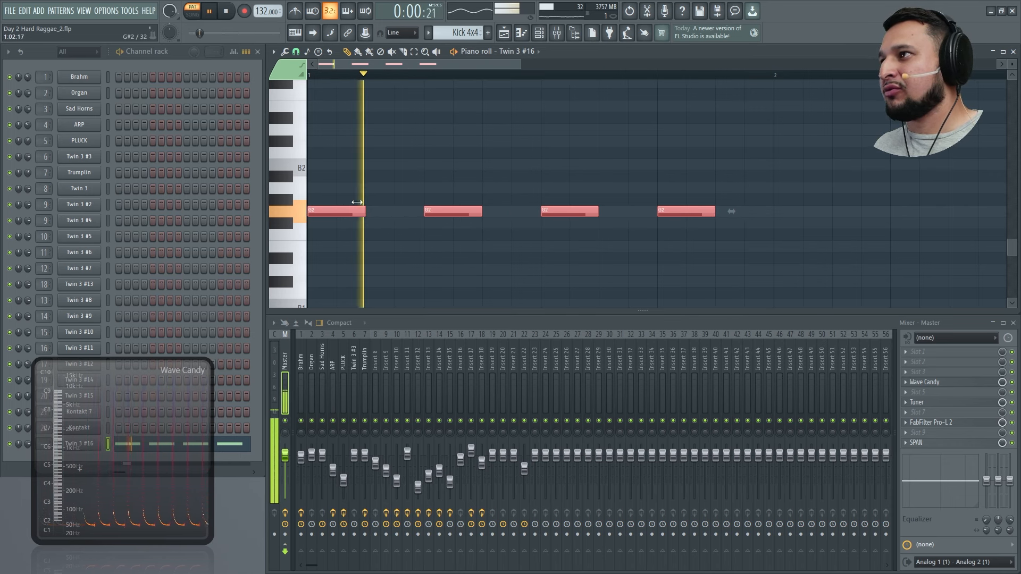
{"action": "left_click_drag", "start_coordinate": [114, 439], "coordinate": [163, 420]}
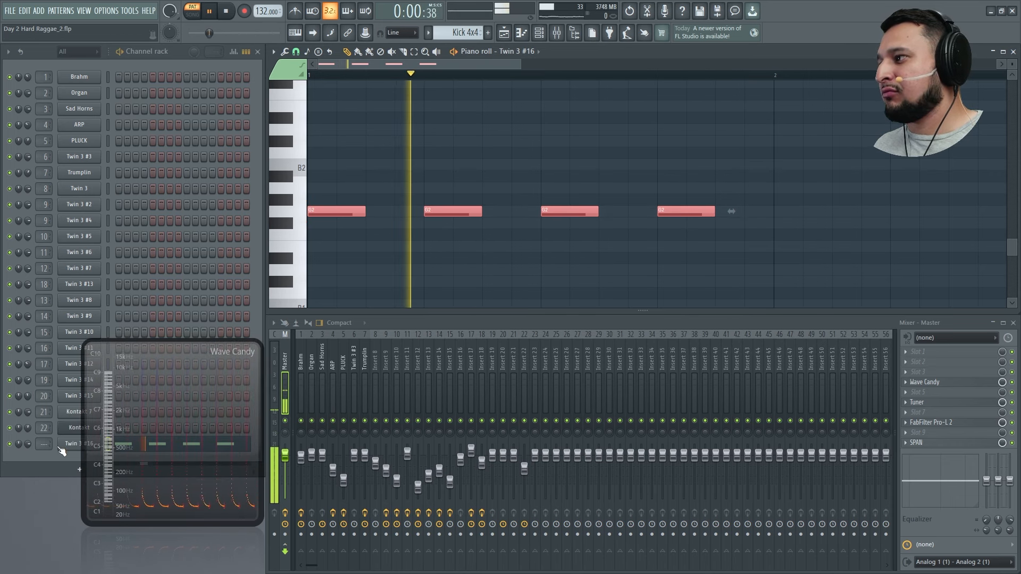
Step: Reshape Twin 3 #16's main envelope with a short, curved decay, a partly lowered sustain and a 124.8 ms release
{"action": "left_click", "coordinate": [68, 444]}
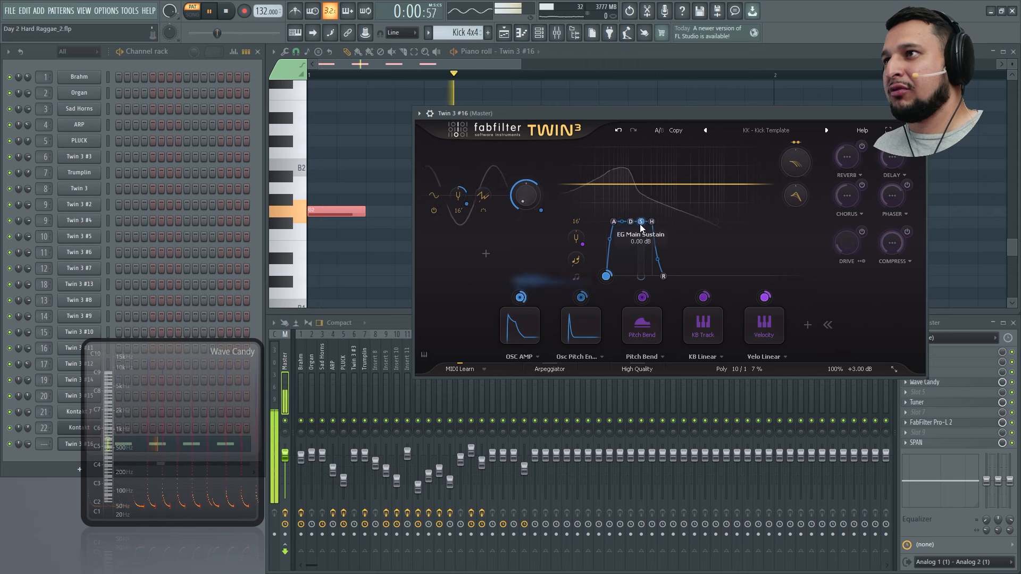
{"action": "left_click_drag", "start_coordinate": [640, 221], "coordinate": [622, 232]}
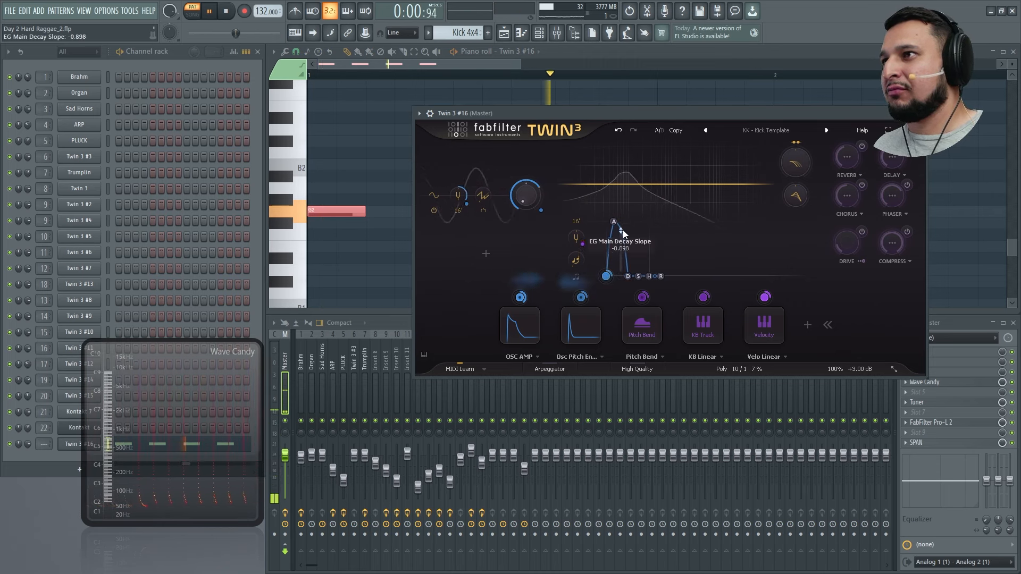
{"action": "left_click_drag", "start_coordinate": [652, 276], "coordinate": [638, 256]}
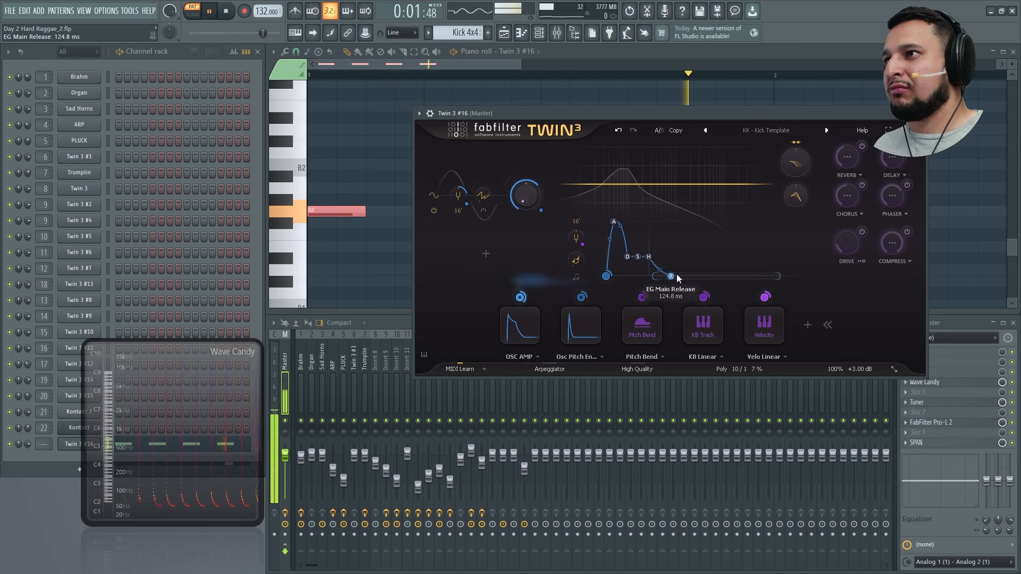
{"action": "left_click_drag", "start_coordinate": [637, 256], "coordinate": [640, 241]}
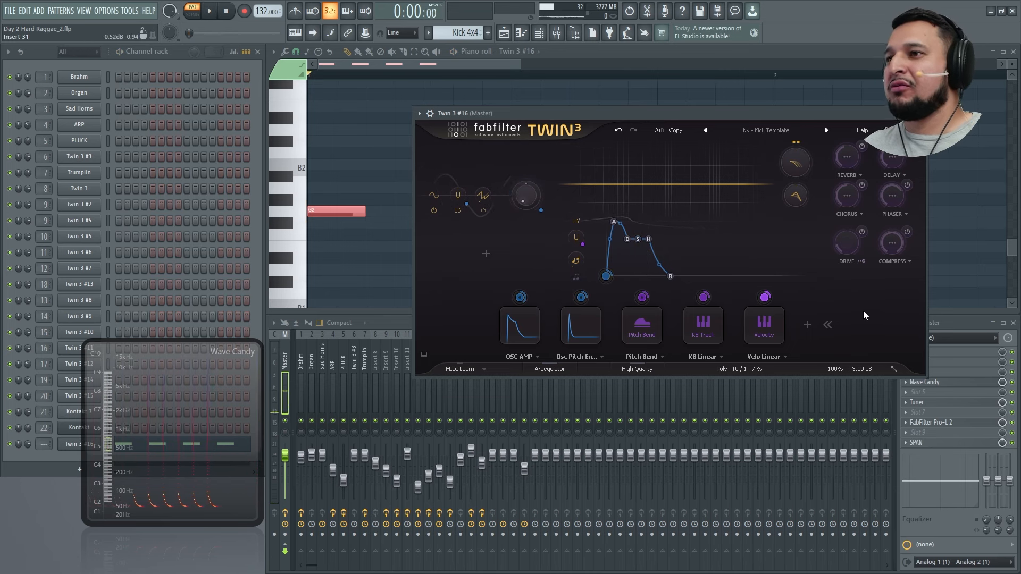
Step: Add a new envelope generator with a 45.41 ms decay to Twin 3 #16, assign it to Master Tune, and play the pattern
{"action": "left_click", "coordinate": [807, 324]}
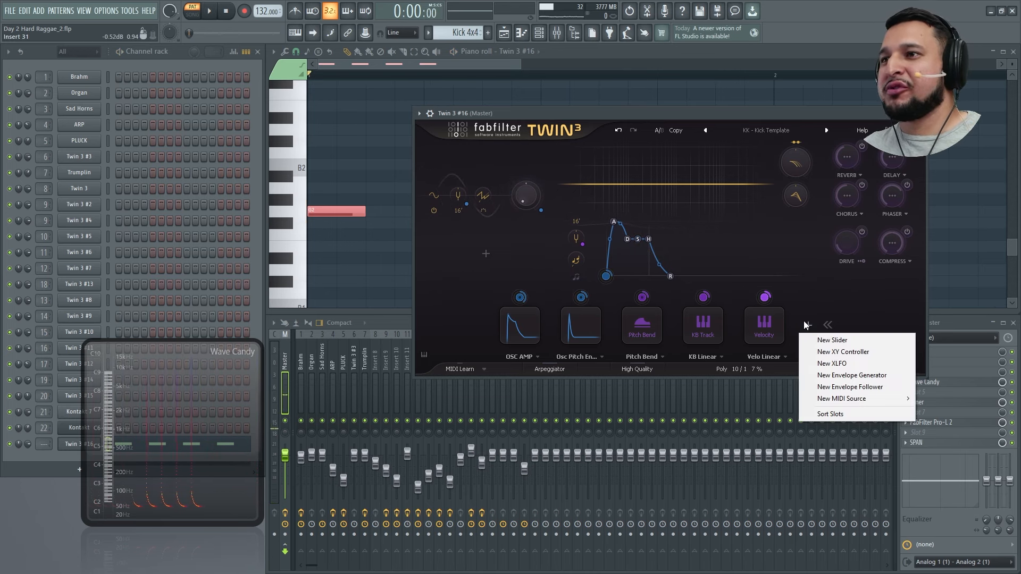
{"action": "left_click", "coordinate": [868, 377]}
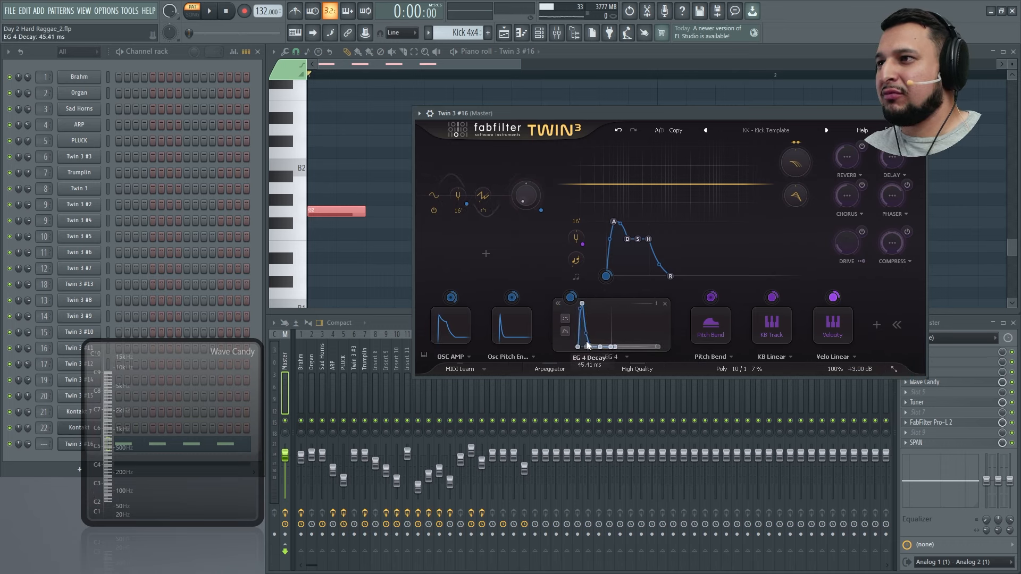
{"action": "left_click_drag", "start_coordinate": [571, 297], "coordinate": [577, 238]}
{"action": "key", "text": "space"}
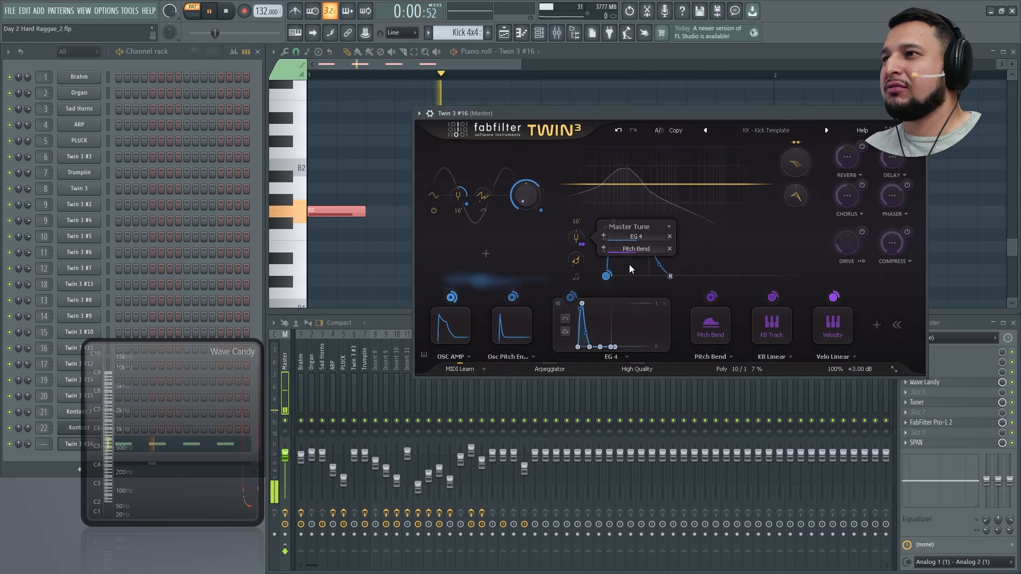
Step: Fine-tune EG 4 during playback with a decay slope of -0.639 and a level of 2.000
{"action": "left_click_drag", "start_coordinate": [686, 248], "coordinate": [711, 239]}
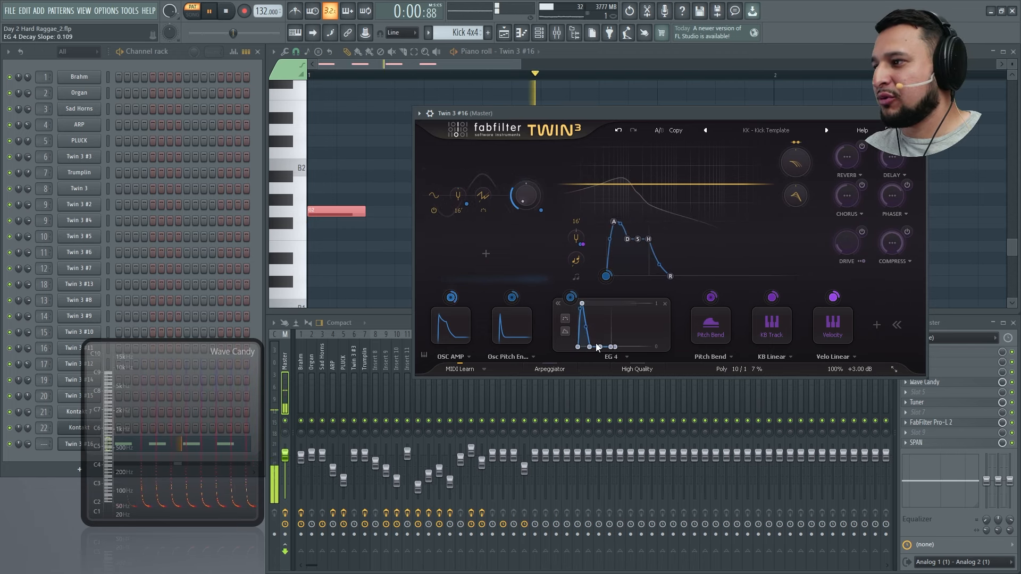
{"action": "left_click_drag", "start_coordinate": [589, 345], "coordinate": [587, 344]}
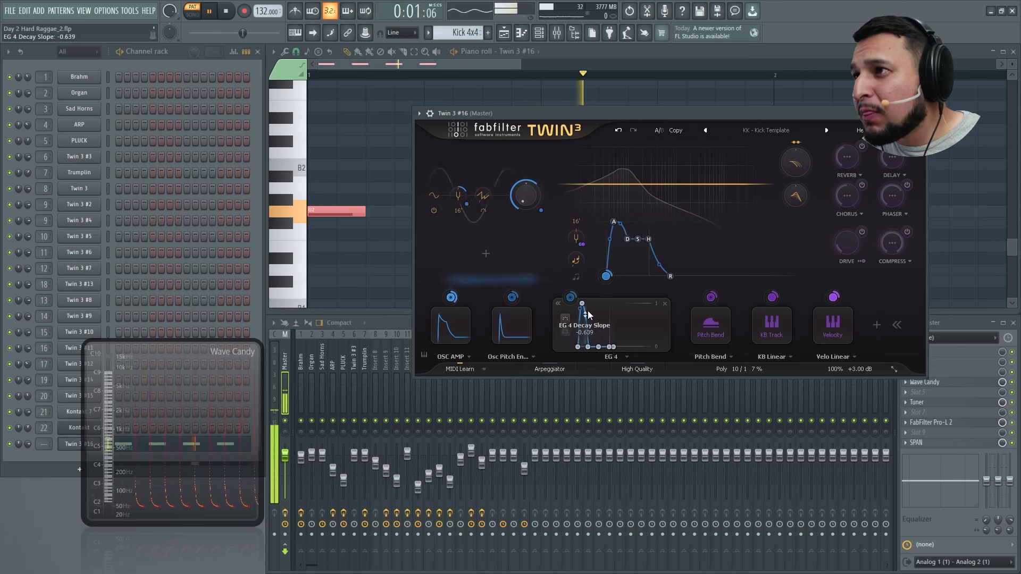
{"action": "left_click_drag", "start_coordinate": [578, 300], "coordinate": [588, 223]}
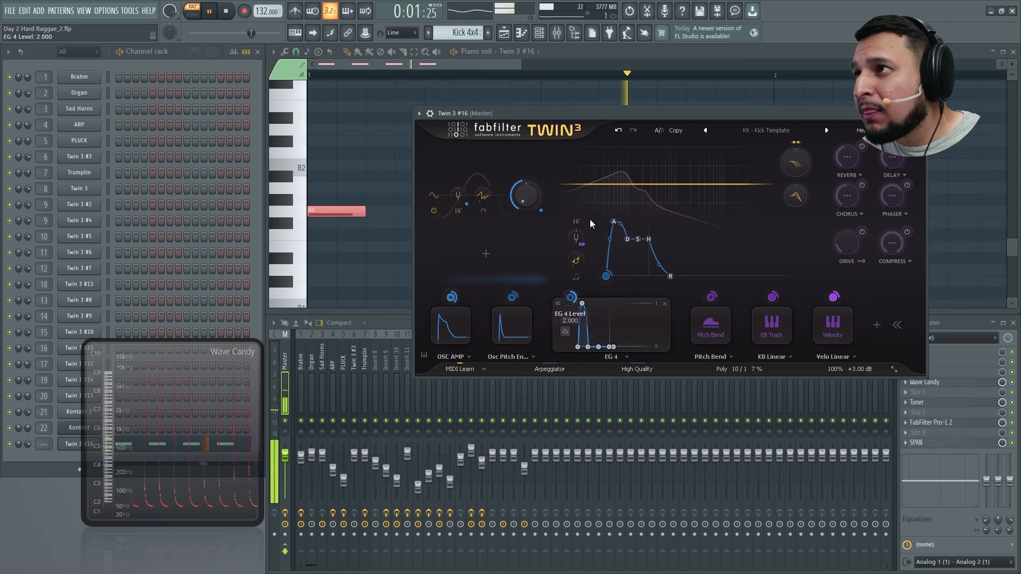
Step: Set EG 4's decay slope to 0.142 in Twin 3 #16, turn up its Drive effect and audition the kick
{"action": "left_click_drag", "start_coordinate": [584, 311], "coordinate": [585, 330]}
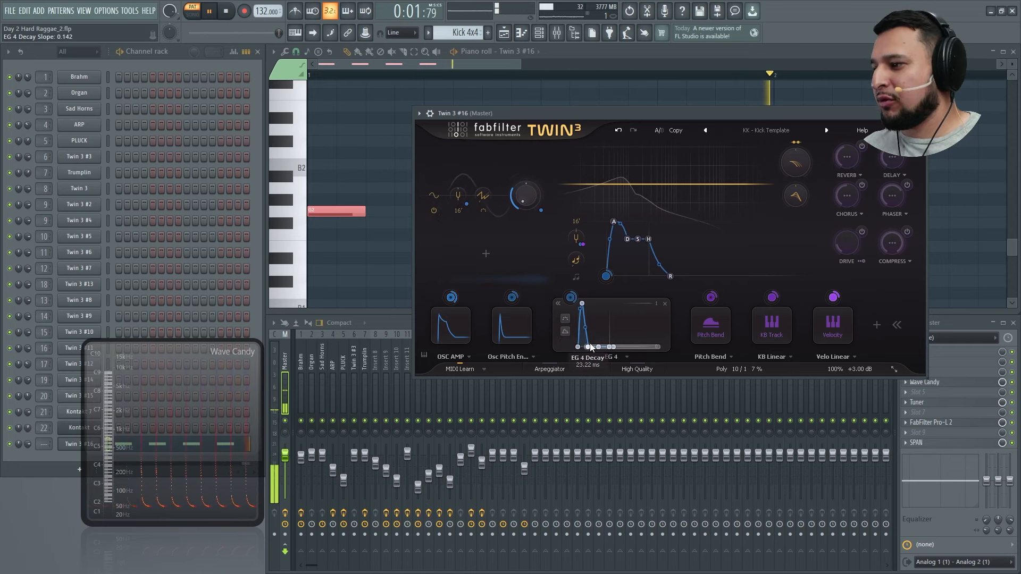
{"action": "key", "text": "space"}
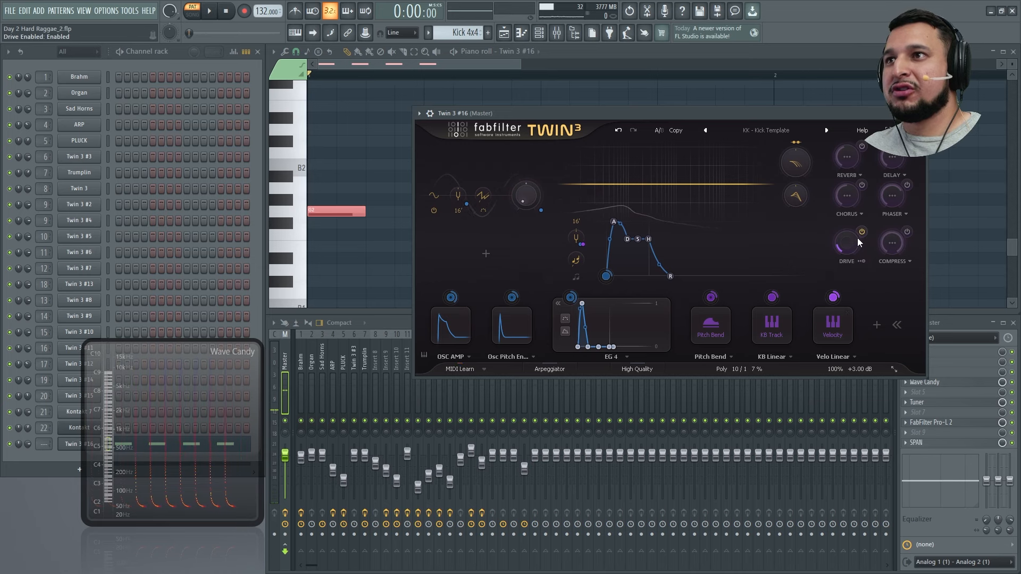
{"action": "left_click_drag", "start_coordinate": [857, 239], "coordinate": [850, 138]}
{"action": "key", "text": "space"}
{"action": "key", "text": "space"}
Step: Turn on Twin 3 #16's reverb at 34.3%, shorten its time and lower its brightness to 37.6% during playback
{"action": "left_click", "coordinate": [852, 158]}
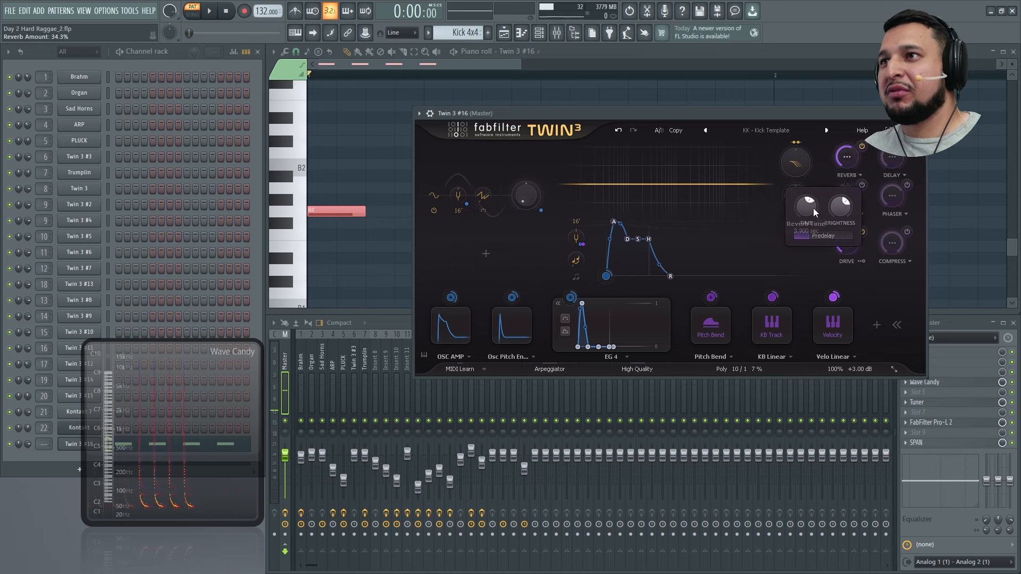
{"action": "left_click_drag", "start_coordinate": [814, 210], "coordinate": [788, 286]}
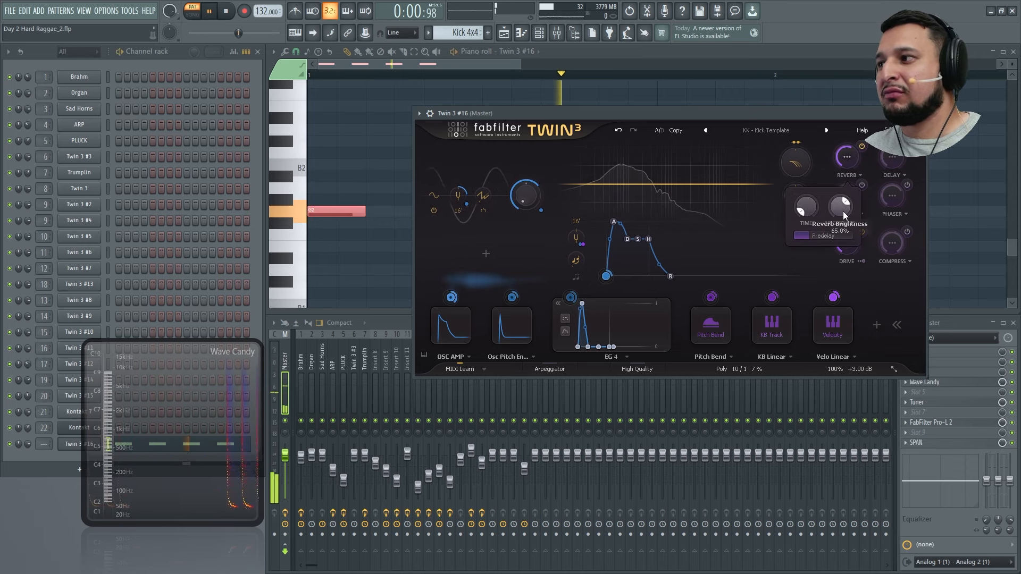
{"action": "key", "text": "space"}
{"action": "left_click_drag", "start_coordinate": [843, 212], "coordinate": [839, 270]}
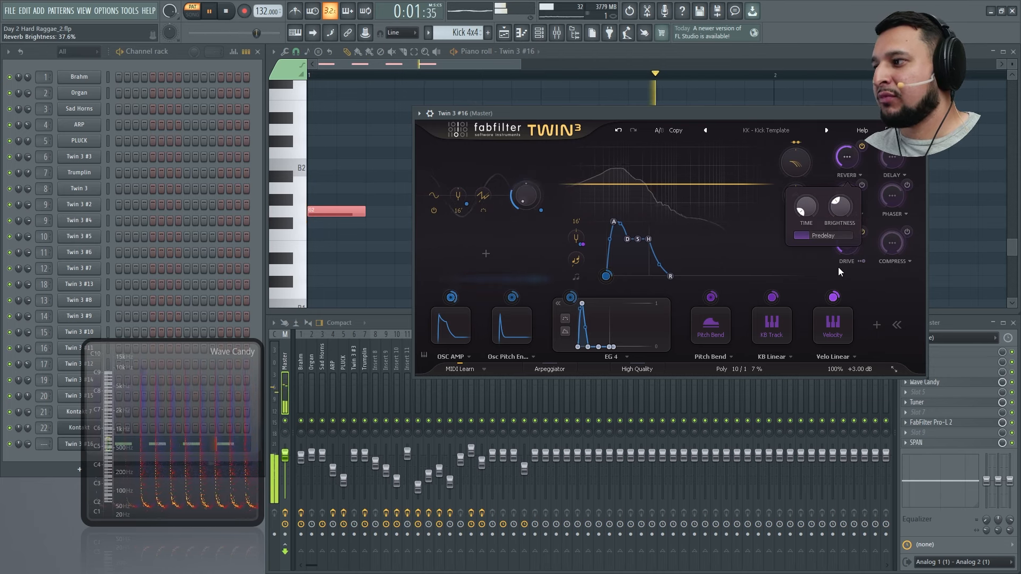
{"action": "key", "text": "space"}
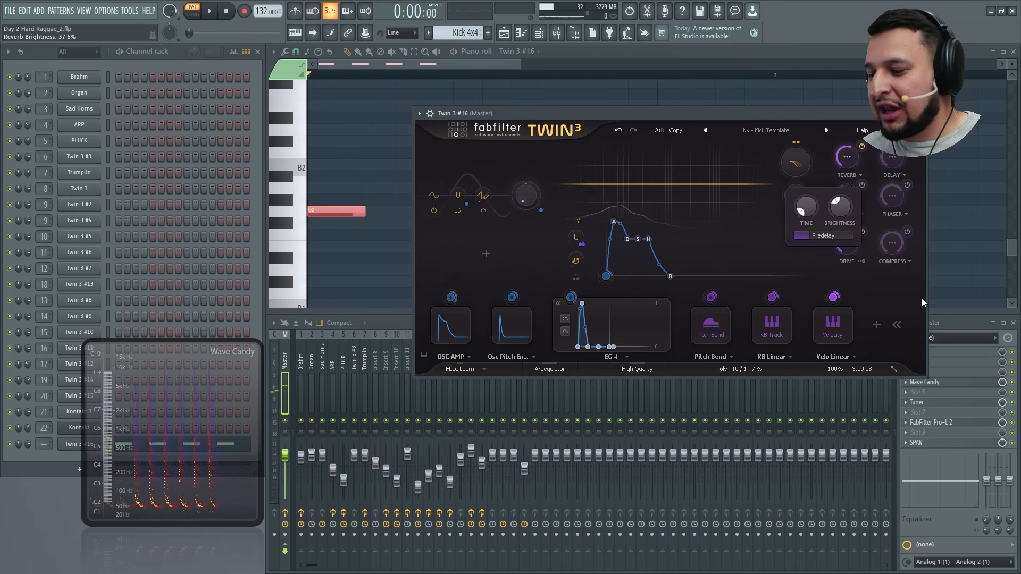
Step: Enable Twin 3 #16's Compress effect, set its amount to 81.0% and lower its threshold during playback
{"action": "left_click", "coordinate": [907, 232]}
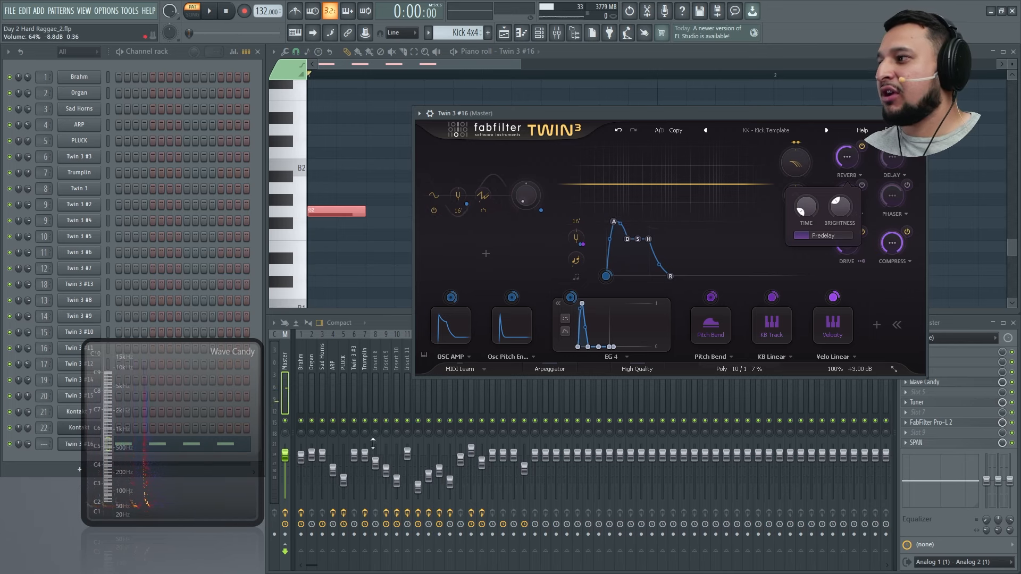
{"action": "key", "text": "space"}
{"action": "mouse_move", "coordinate": [892, 266]}
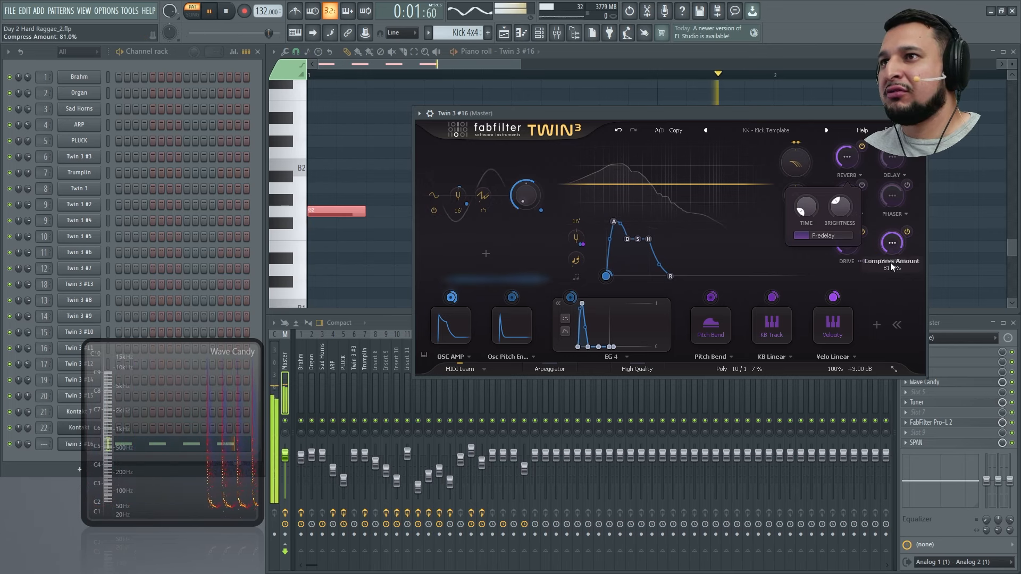
{"action": "left_click_drag", "start_coordinate": [891, 267], "coordinate": [891, 242]}
{"action": "left_click", "coordinate": [892, 243]}
{"action": "left_click_drag", "start_coordinate": [817, 310], "coordinate": [817, 407]}
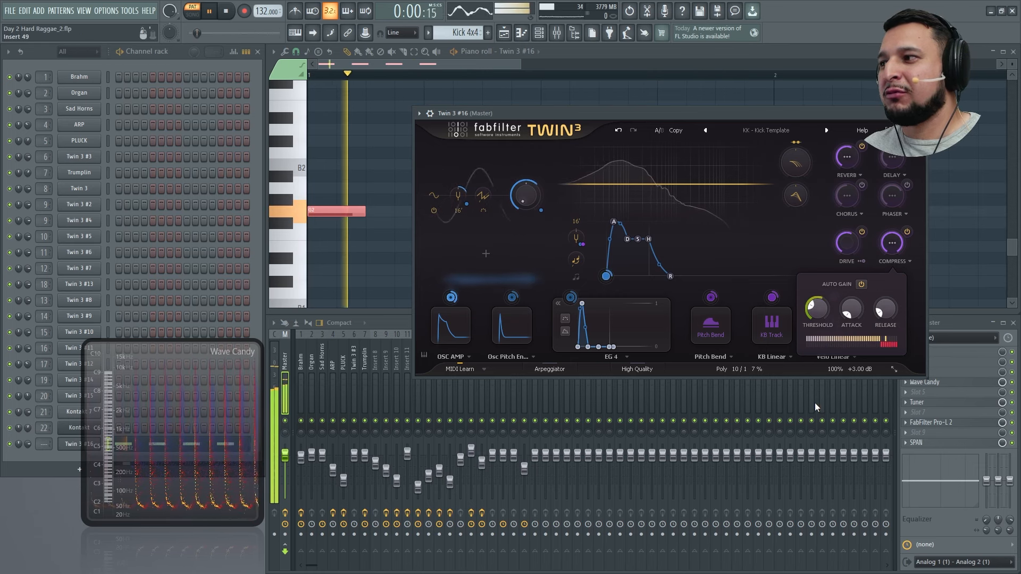
{"action": "key", "text": "space"}
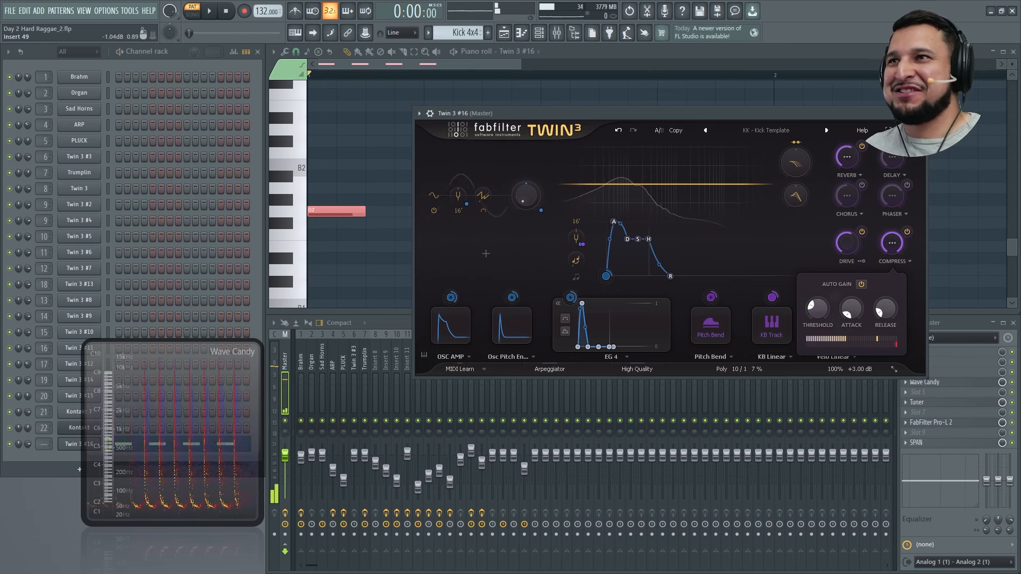
Step: Close the instrument window, route Twin 3 #16 to mixer track 23 and lower that track's volume to -2.6 dB
{"action": "key", "text": "Escape"}
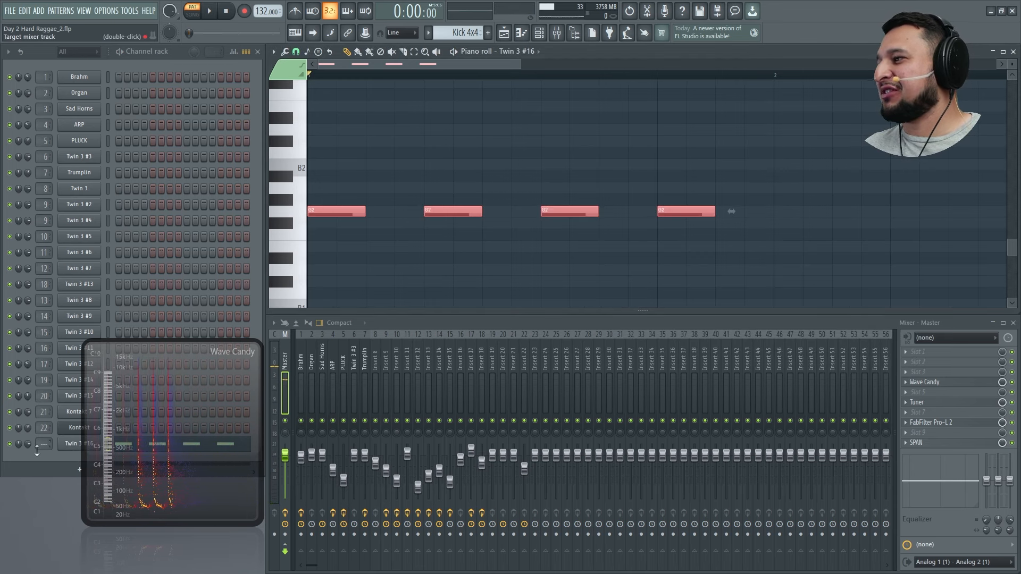
{"action": "left_click_drag", "start_coordinate": [37, 451], "coordinate": [37, 442]}
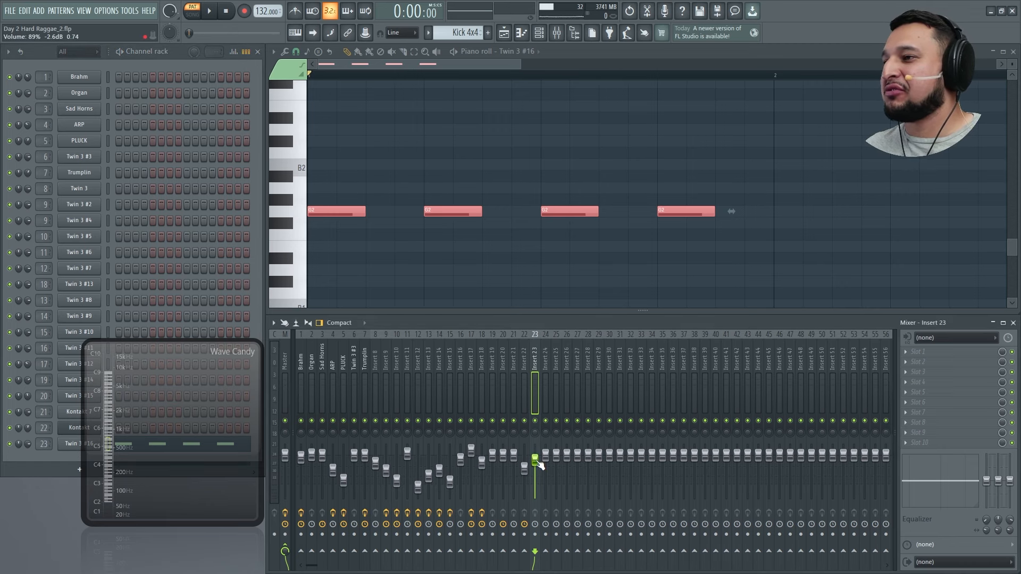
Step: Delete the Kick 4x4 clips from bars 5 to 8 on Track 3 of the playlist and play the song
{"action": "left_click", "coordinate": [507, 35]}
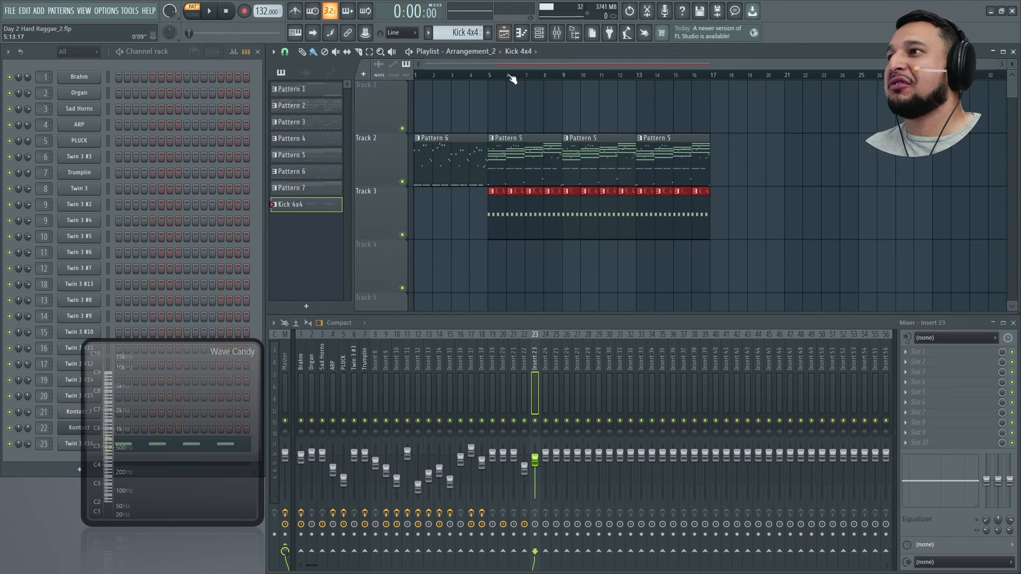
{"action": "left_click", "coordinate": [490, 247], "text": "ctrl"}
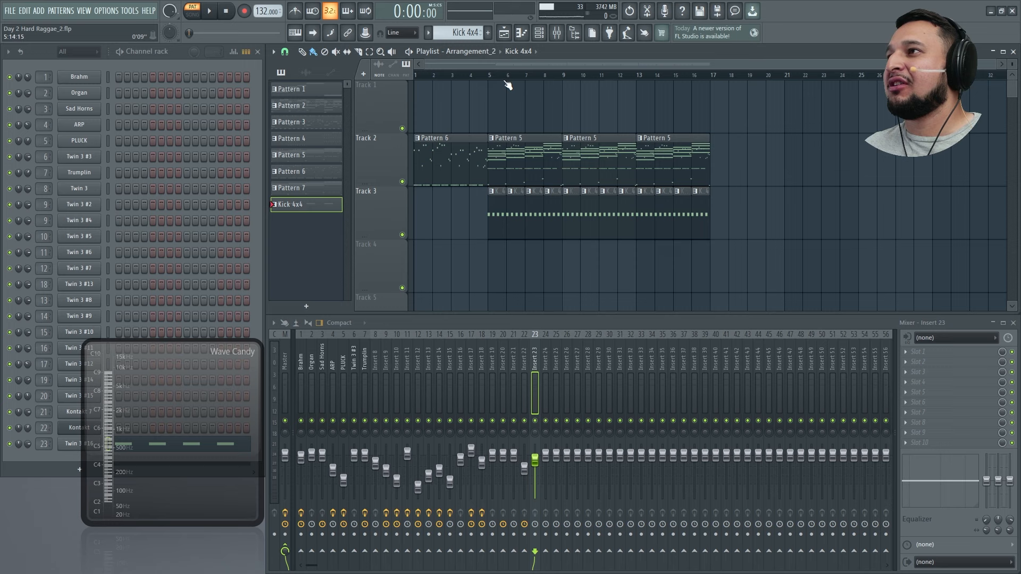
{"action": "right_click", "coordinate": [559, 224]}
{"action": "key", "text": "space"}
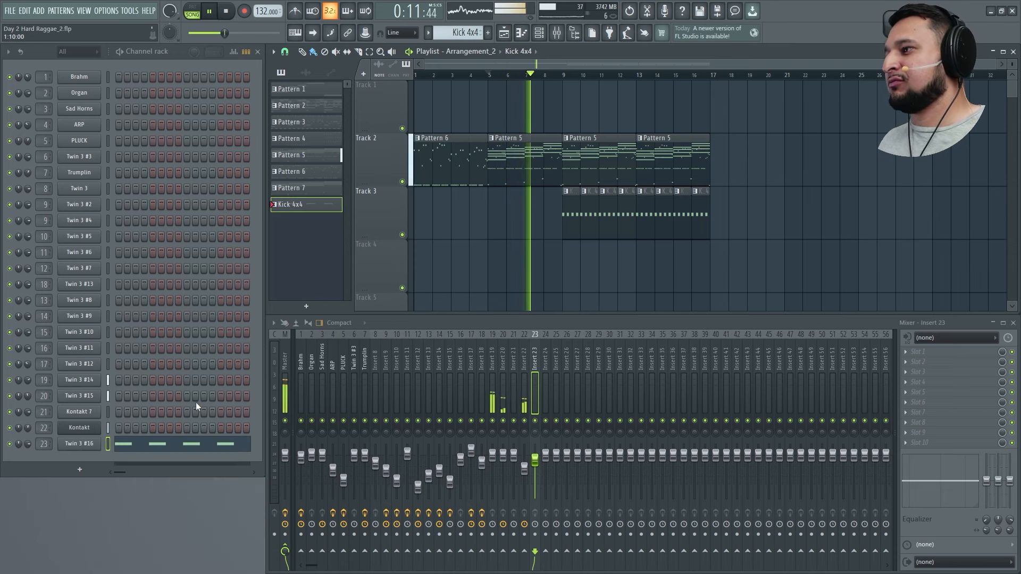
Step: Add another Twin 3 instrument, search its presets for "snare" and load SNR - SDS Snare 2
{"action": "key", "text": "F8"}
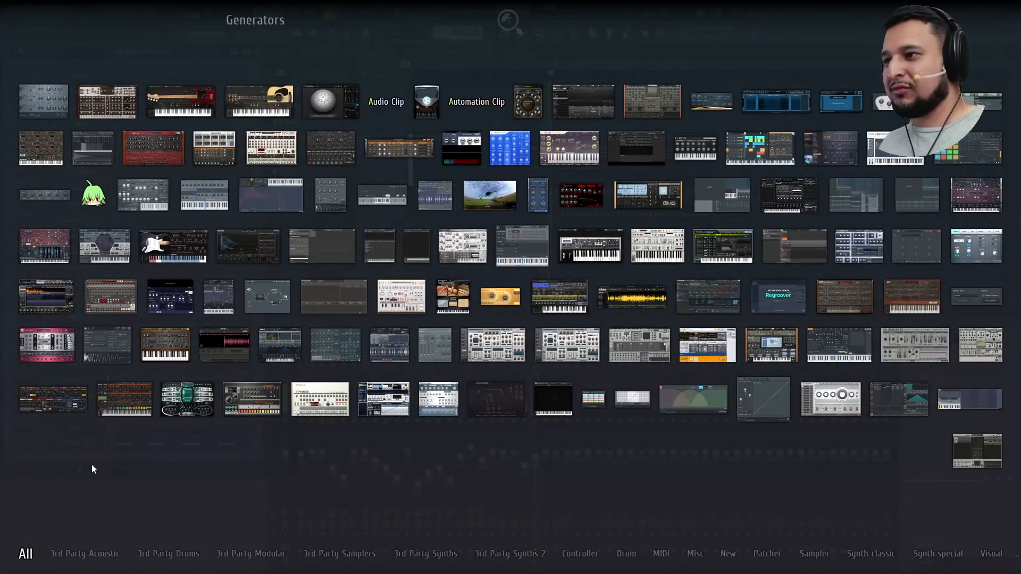
{"action": "type", "text": "twi"}
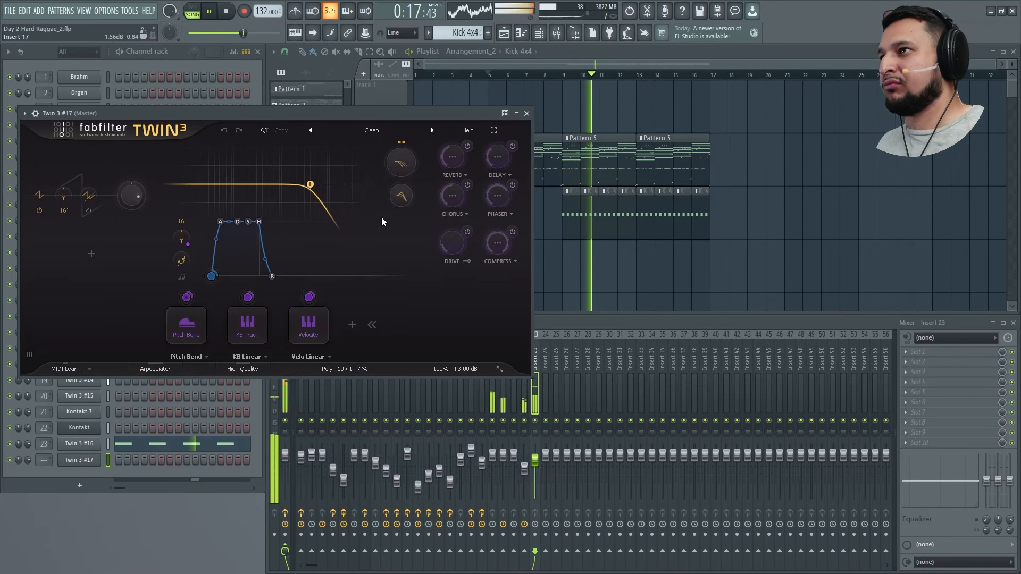
{"action": "left_click", "coordinate": [358, 130]}
{"action": "type", "text": "s"}
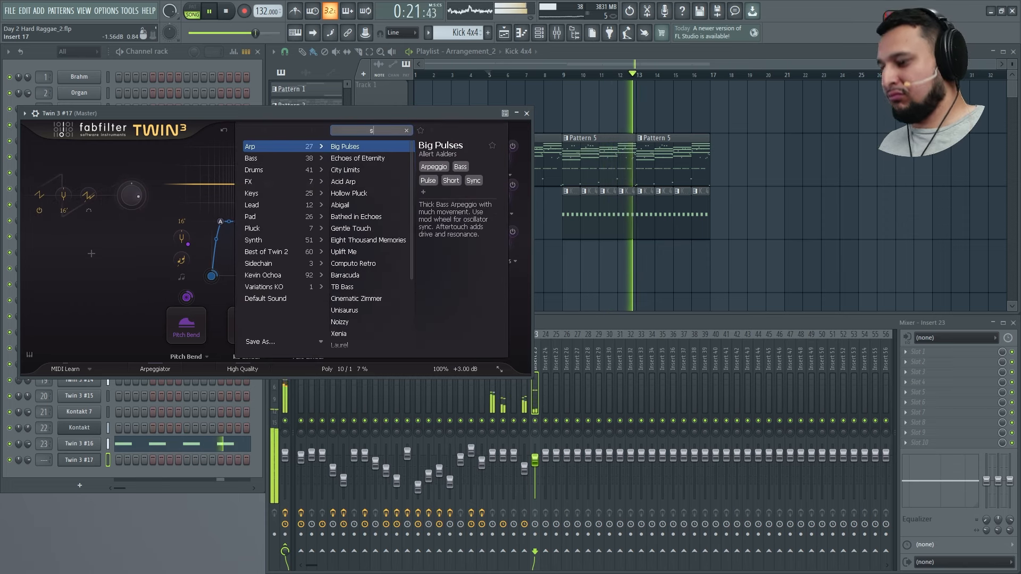
{"action": "type", "text": "nare"}
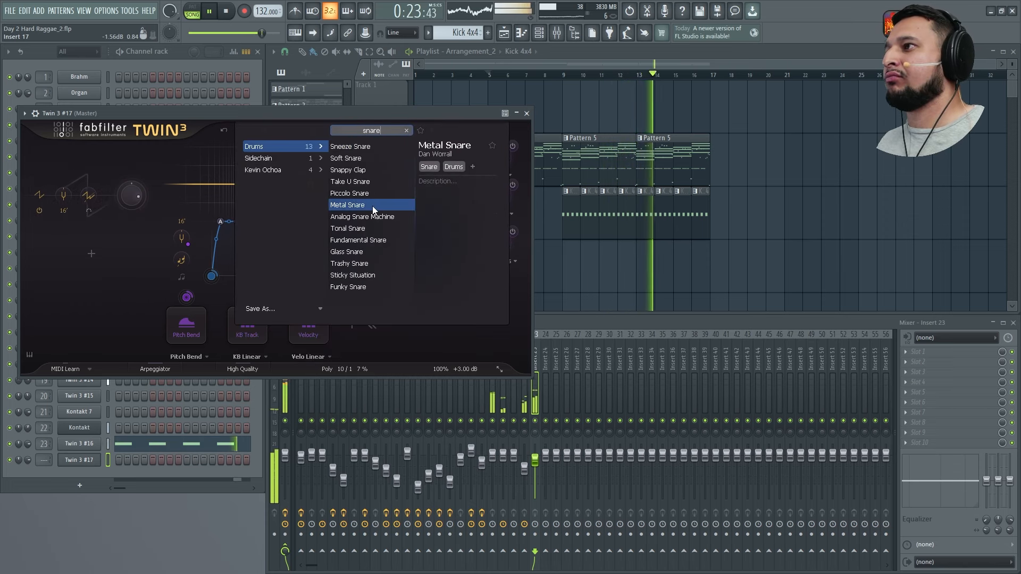
{"action": "key", "text": "Down"}
{"action": "key", "text": "Down"}
{"action": "key", "text": "Up"}
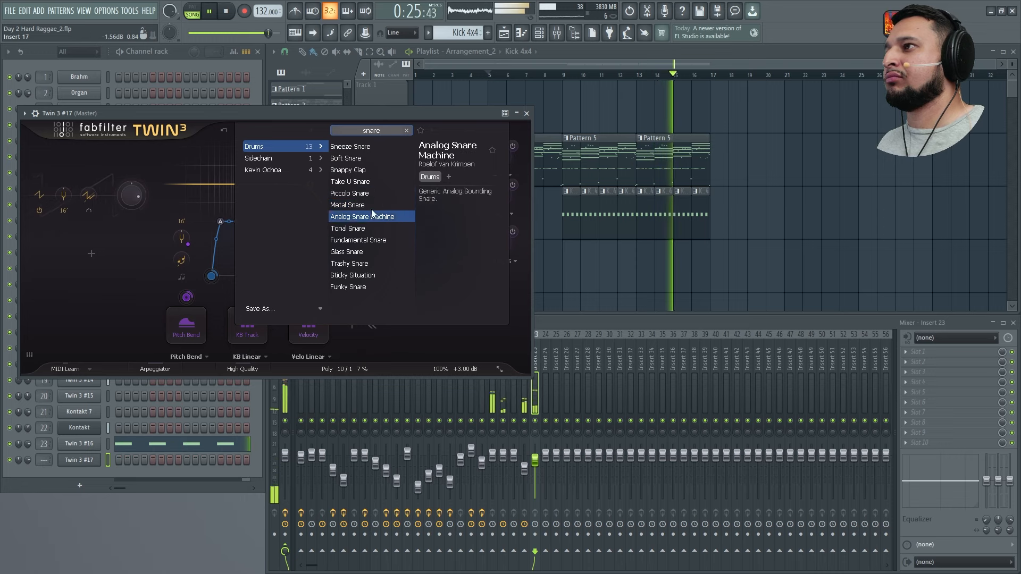
{"action": "mouse_move", "coordinate": [309, 172]}
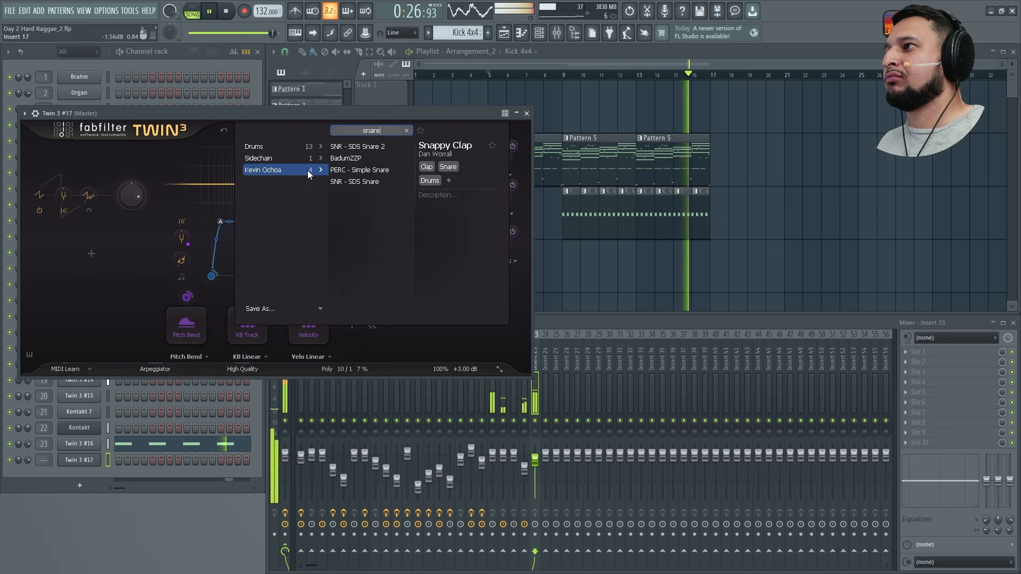
{"action": "left_click", "coordinate": [371, 148]}
Step: Create a new pattern named "Snare build" and open the piano roll for Twin 3 #17
{"action": "right_click", "coordinate": [574, 259]}
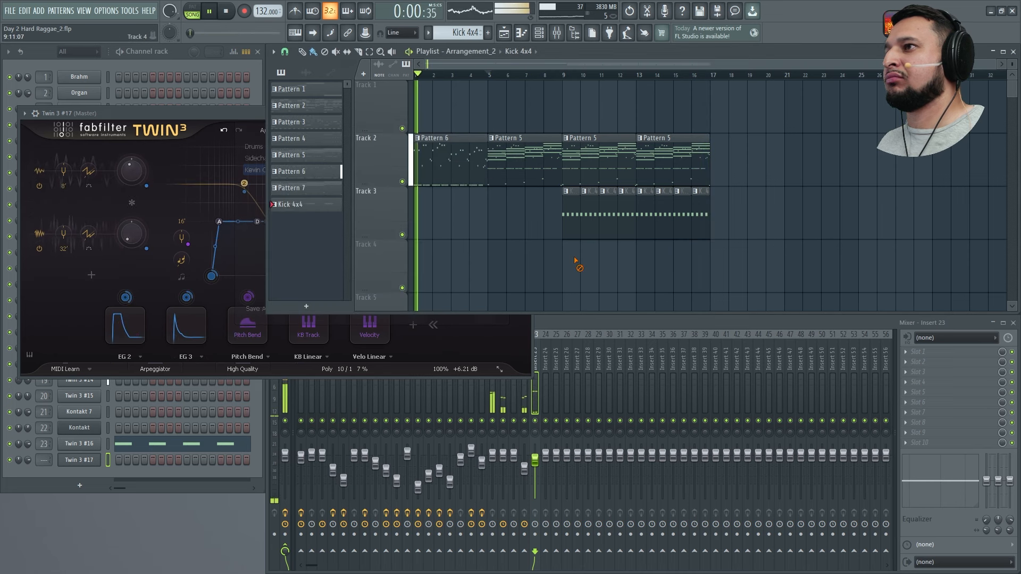
{"action": "key", "text": "space"}
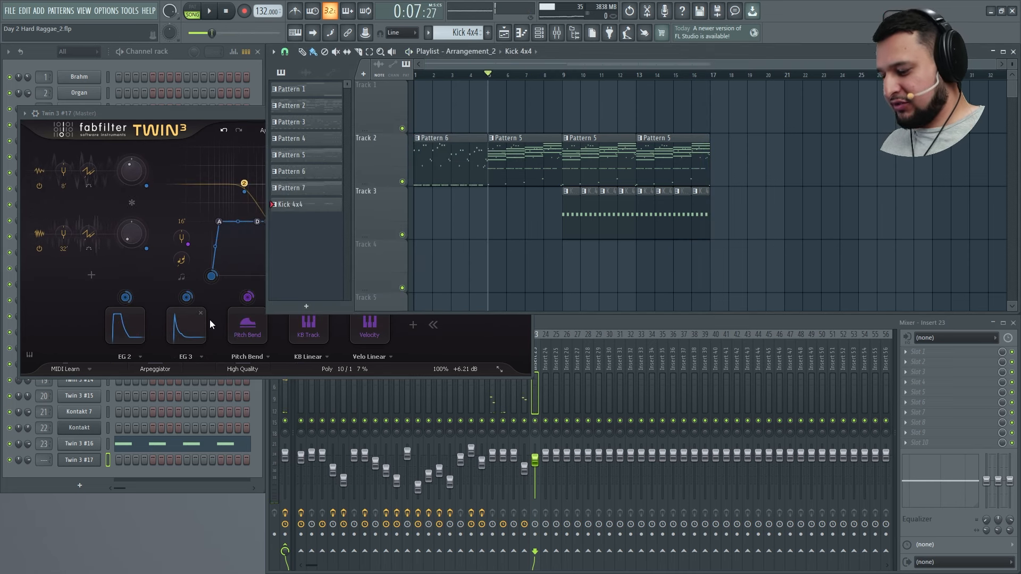
{"action": "key", "text": "F4"}
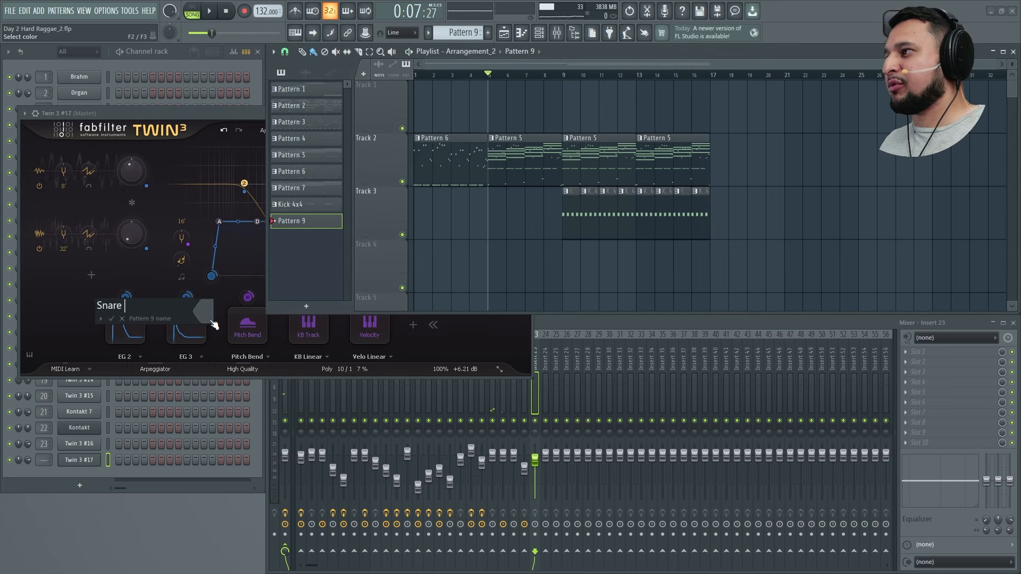
{"action": "right_click", "coordinate": [75, 470]}
{"action": "left_click", "coordinate": [125, 422]}
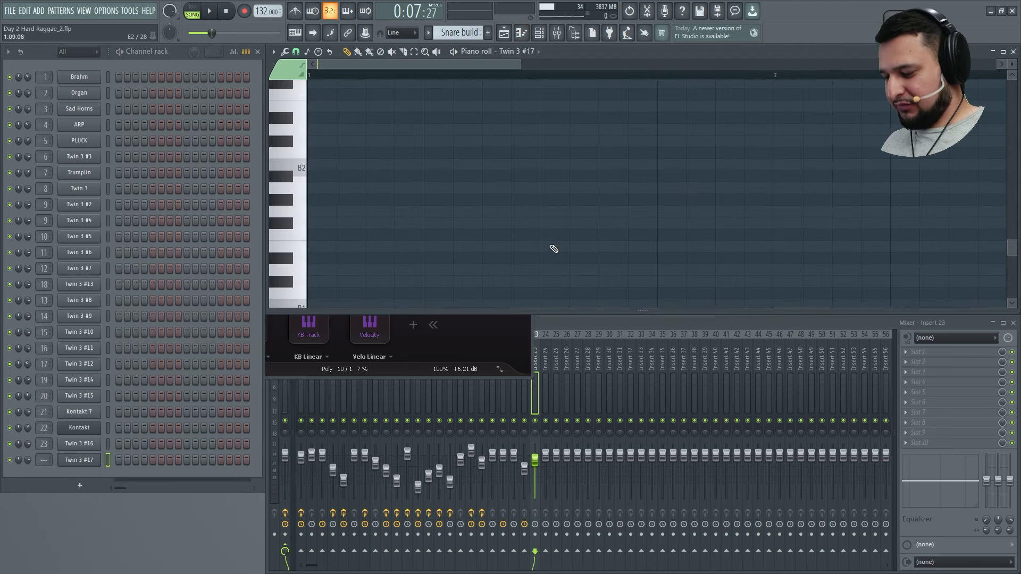
Step: Import the Standard Snare Build 7 bars MIDI file into Twin 3 #17's piano roll and play the pattern
{"action": "key", "text": "ctrl+m"}
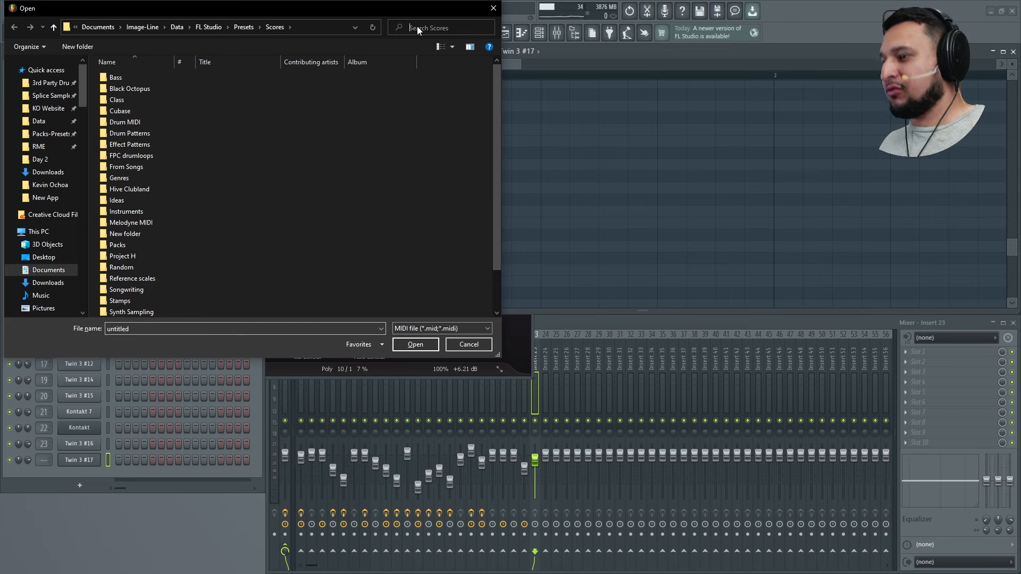
{"action": "left_click", "coordinate": [417, 27]}
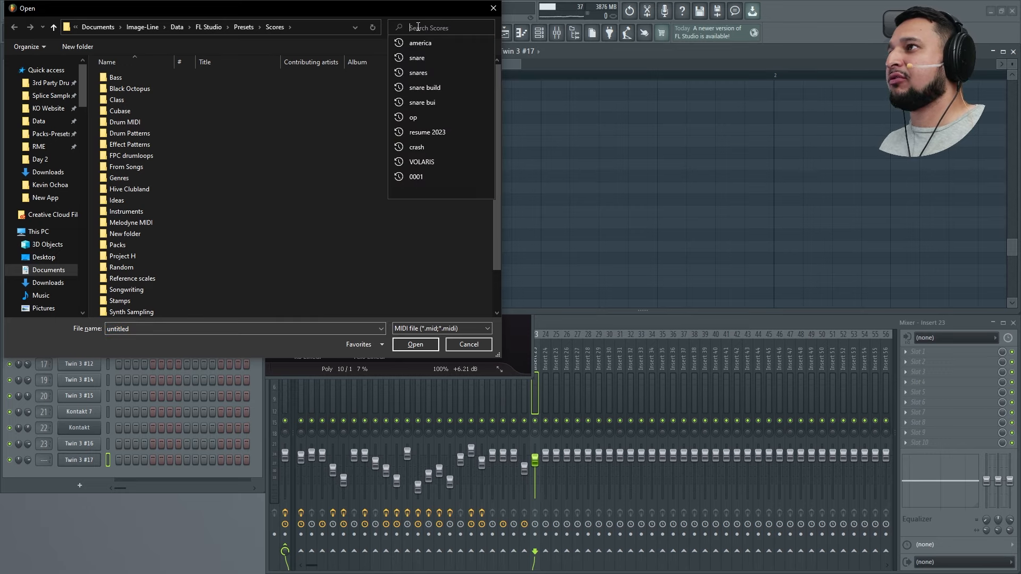
{"action": "type", "text": "snare"}
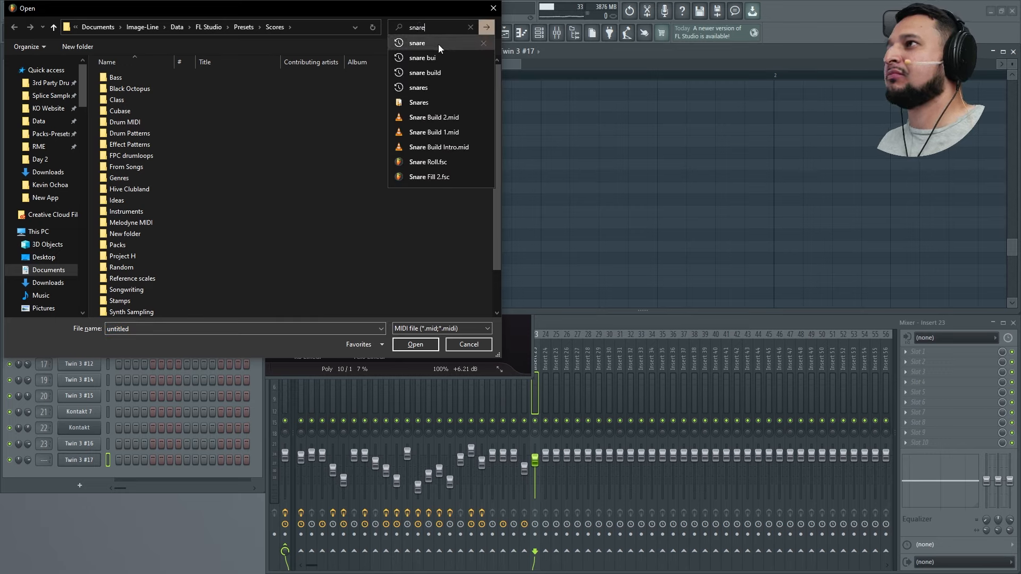
{"action": "left_click", "coordinate": [417, 42]}
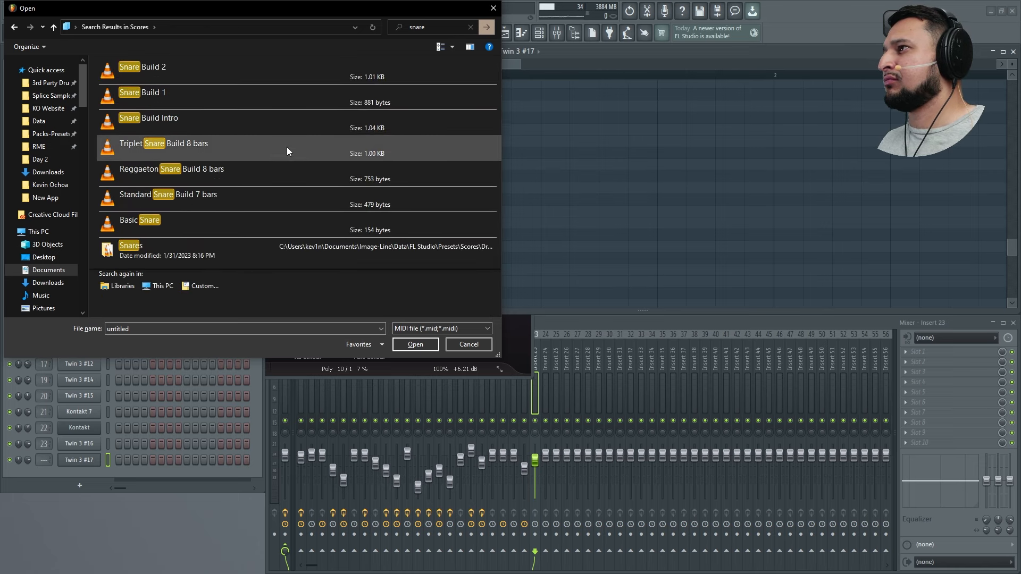
{"action": "left_click", "coordinate": [304, 188]}
{"action": "left_click", "coordinate": [416, 344]}
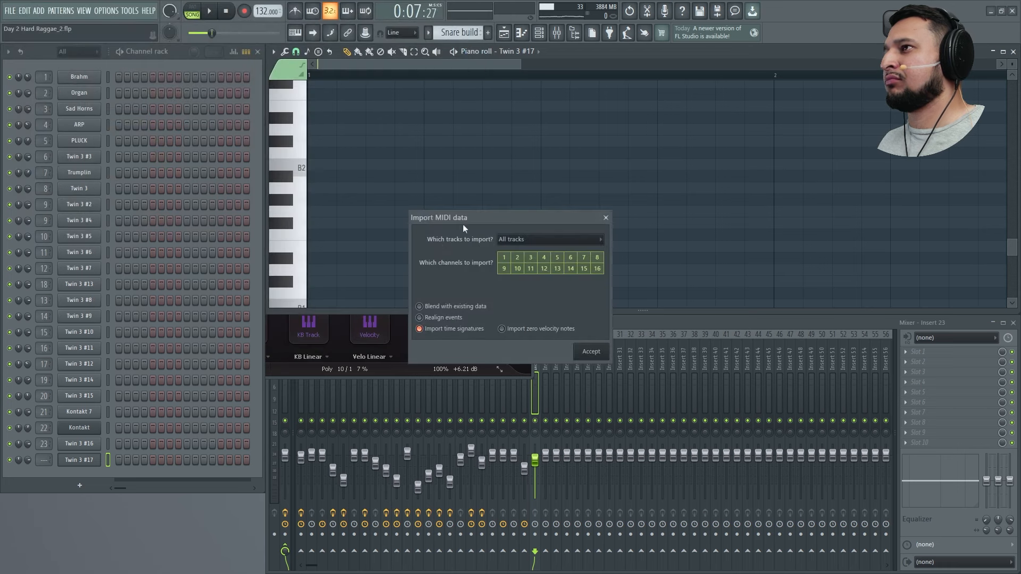
{"action": "left_click", "coordinate": [582, 351]}
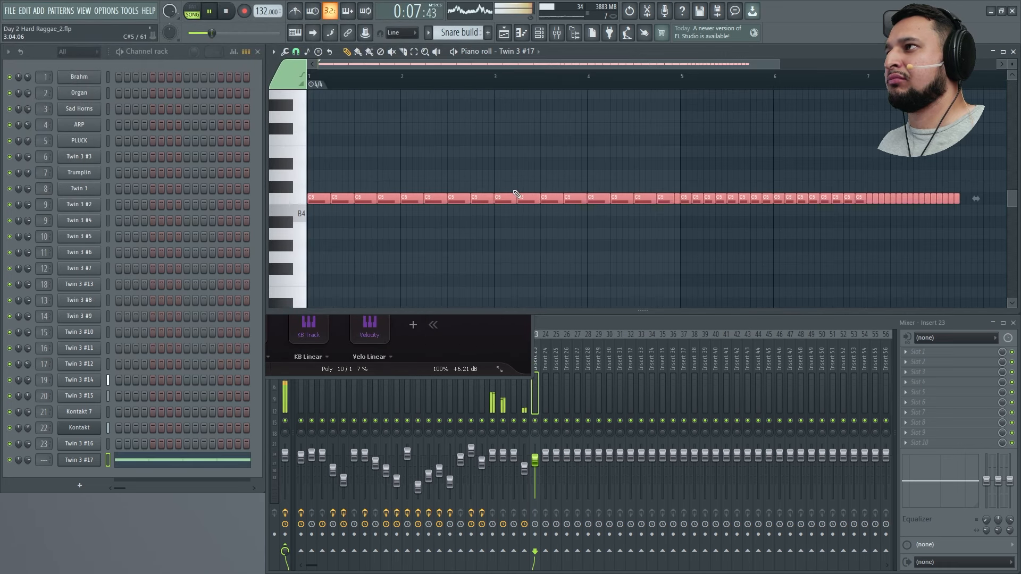
{"action": "key", "text": "space"}
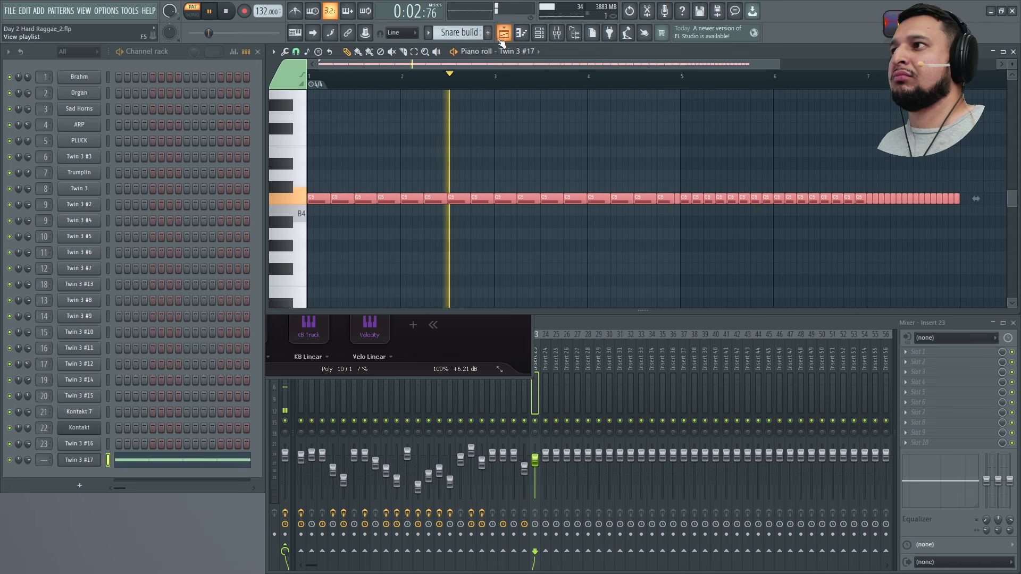
Step: Place a Snare build clip on Track 4 starting at bar 5 and delete the Kick 4x4 clips from bars 9 to 12
{"action": "key", "text": "F5"}
{"action": "left_click_drag", "start_coordinate": [575, 267], "coordinate": [411, 248]}
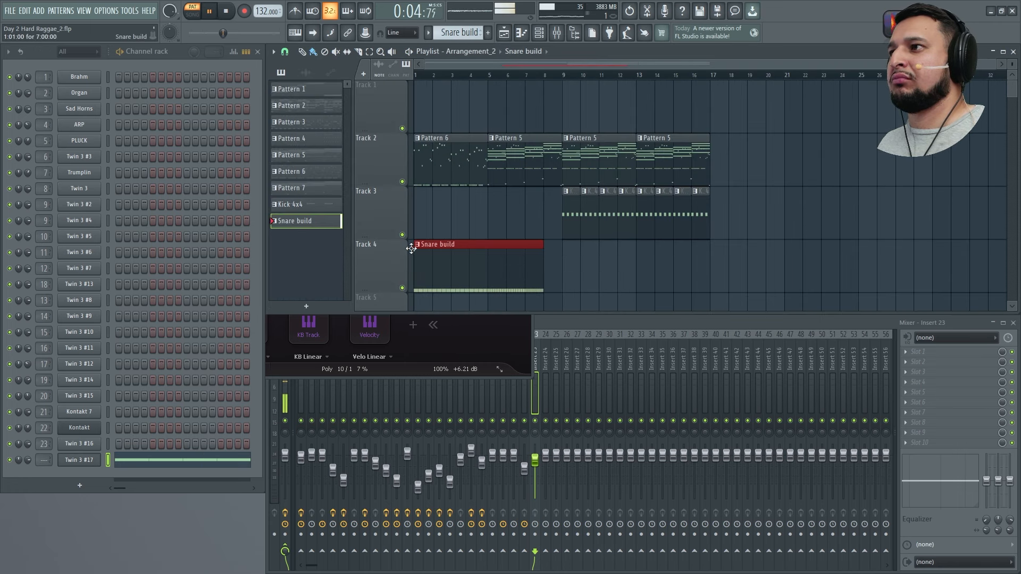
{"action": "right_click", "coordinate": [591, 232]}
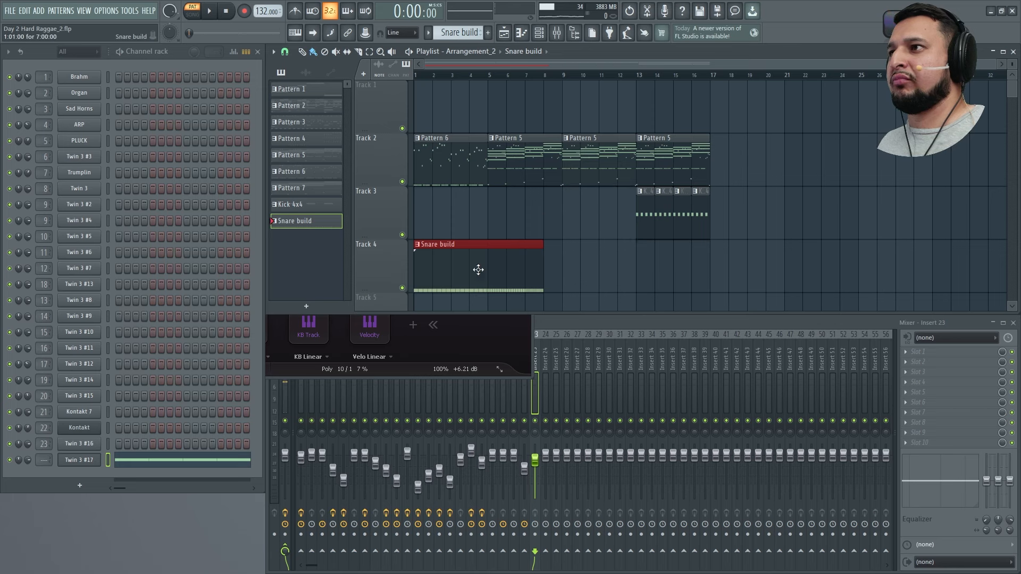
{"action": "mouse_move", "coordinate": [479, 269]}
{"action": "left_mouse_down"}
{"action": "mouse_move", "coordinate": [558, 248]}
{"action": "mouse_move", "coordinate": [589, 221]}
{"action": "left_mouse_up"}
{"action": "scroll", "coordinate": [559, 249], "scroll_direction": "up", "scroll_amount": 4}
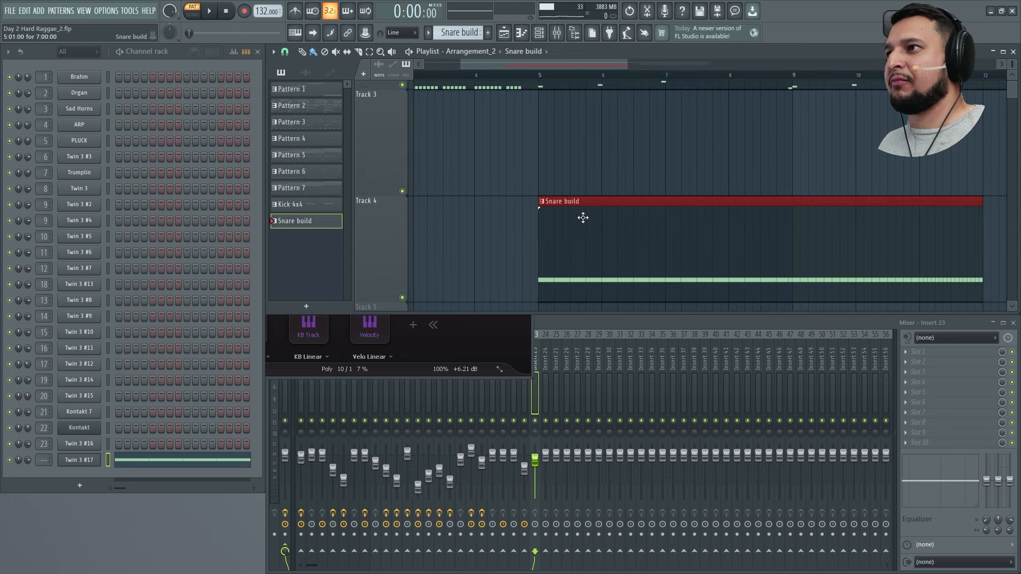
Step: Duplicate the Pattern 5 and Kick 4x4 clips of bars 13 to 16 to bar 17, and then the whole eight-bar block to bar 21
{"action": "scroll", "coordinate": [582, 217], "scroll_direction": "down", "scroll_amount": 3}
{"action": "left_click_drag", "start_coordinate": [976, 250], "coordinate": [898, 127]}
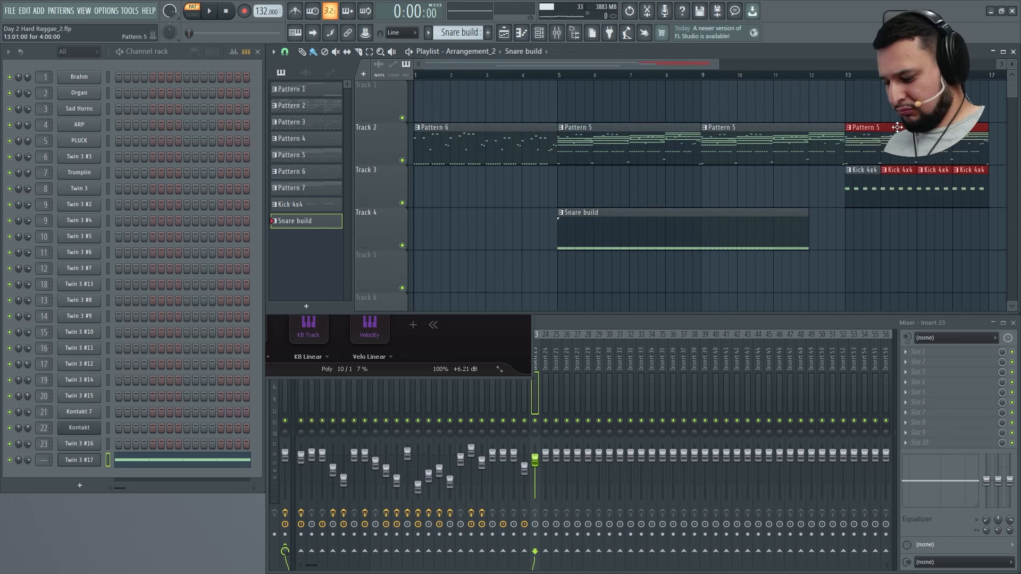
{"action": "key", "text": "ctrl+b"}
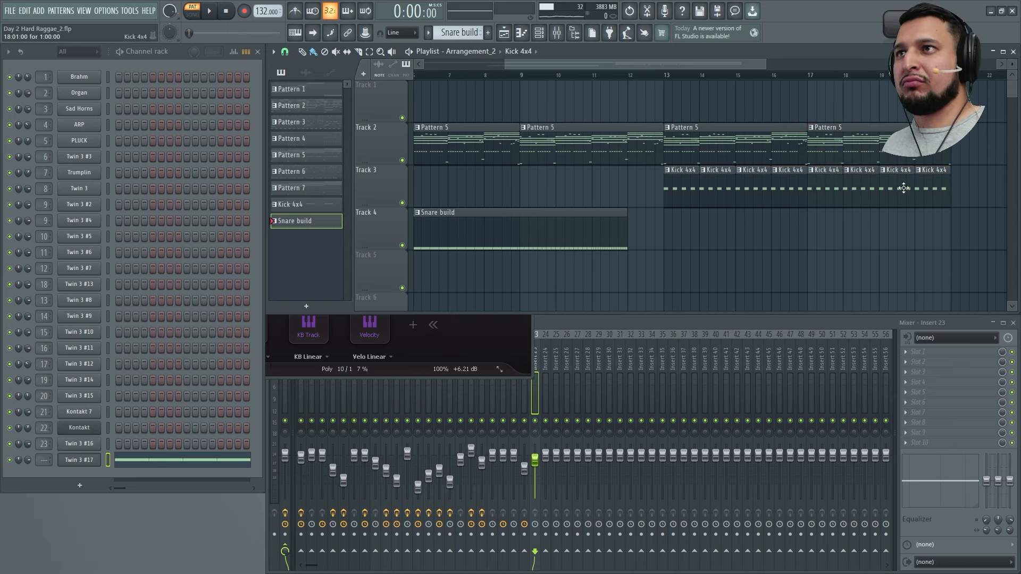
{"action": "left_click_drag", "start_coordinate": [952, 249], "coordinate": [692, 107]}
{"action": "key", "text": "ctrl+b"}
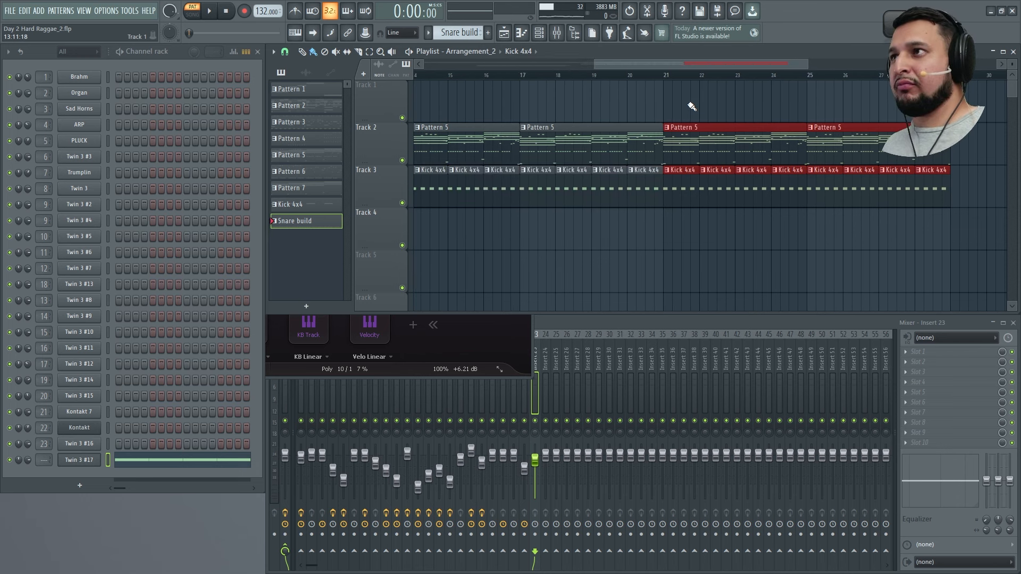
Step: Make the Pattern 5 clip at bar 9 on Track 2 unique
{"action": "scroll", "coordinate": [692, 105], "scroll_direction": "down", "scroll_amount": 3}
{"action": "scroll", "coordinate": [755, 57], "scroll_direction": "up", "scroll_amount": 4}
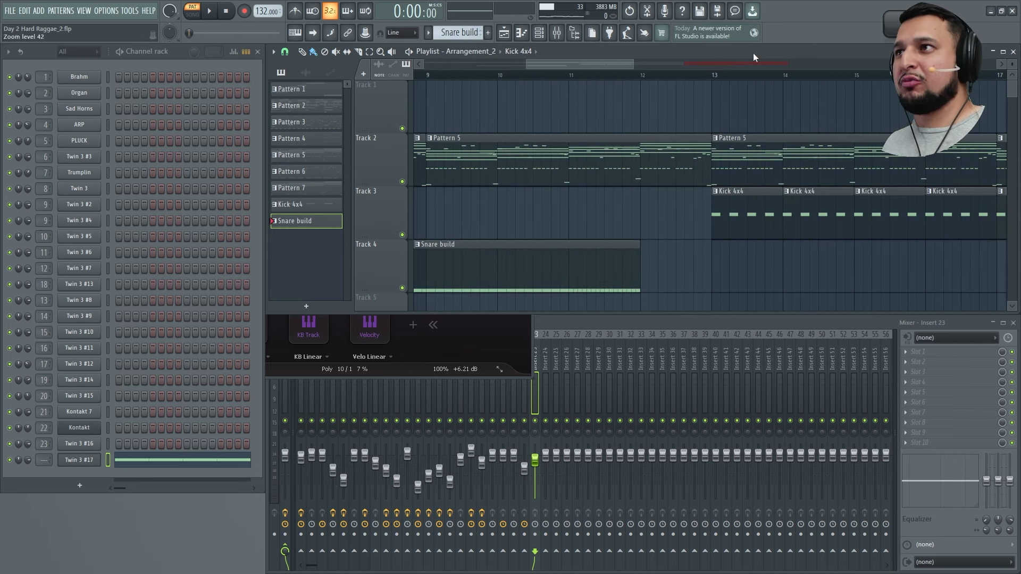
{"action": "left_click", "coordinate": [429, 138]}
{"action": "left_click", "coordinate": [458, 227]}
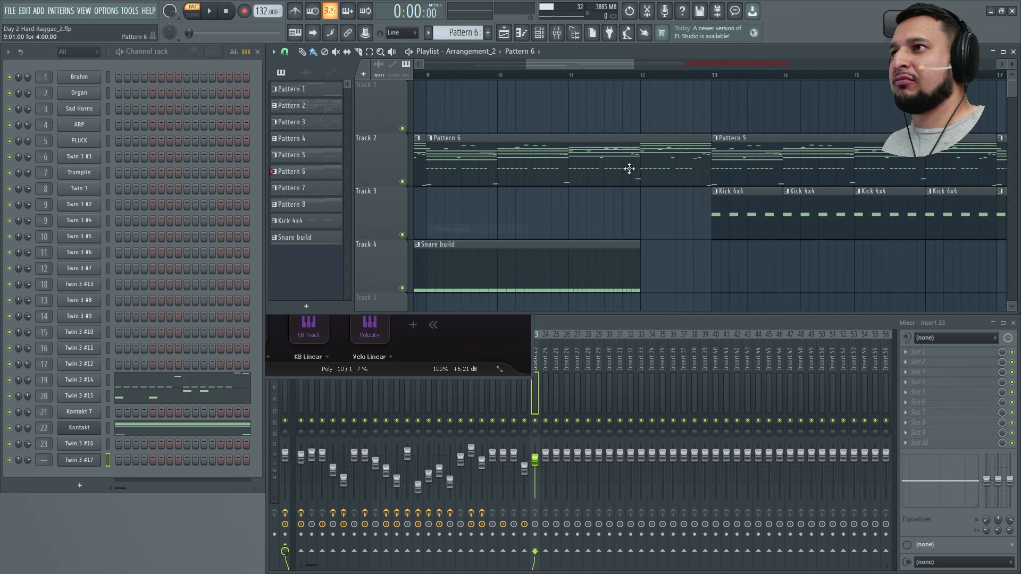
Step: In the unique clip's pattern, delete Twin 3 #14's notes from the second half of bar 4 while auditioning from bar 4
{"action": "double_click", "coordinate": [629, 166]}
{"action": "left_click", "coordinate": [774, 78]}
{"action": "key", "text": "space"}
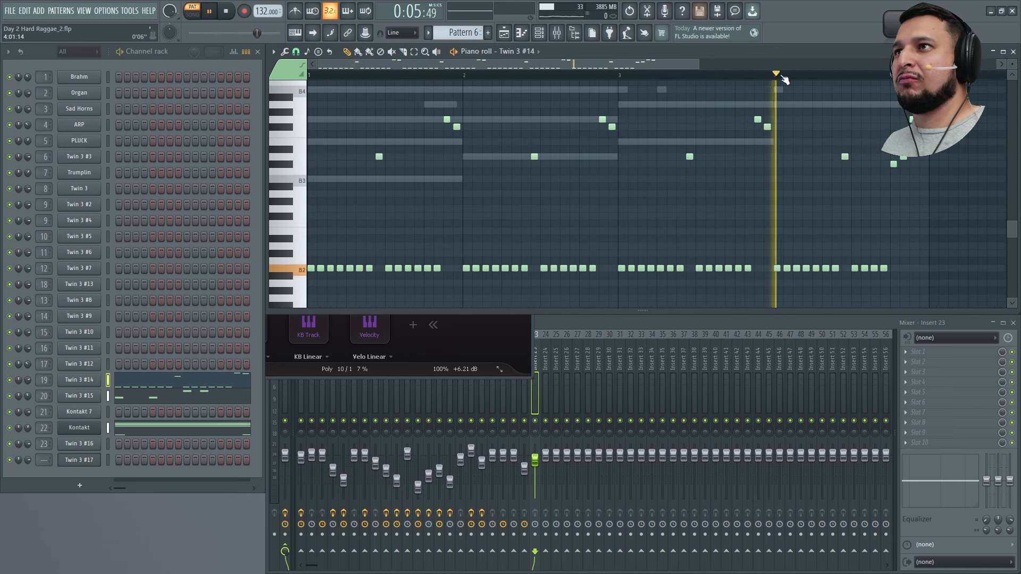
{"action": "right_click", "coordinate": [893, 163]}
{"action": "key", "text": "space"}
{"action": "key", "text": "space"}
{"action": "right_click", "coordinate": [911, 120]}
{"action": "right_click", "coordinate": [905, 158]}
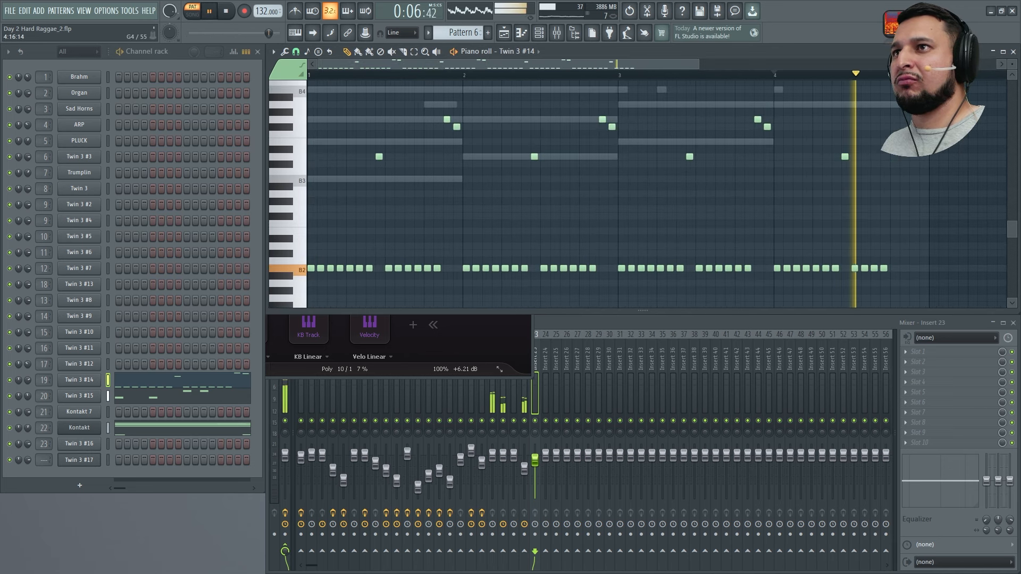
{"action": "key", "text": "space"}
{"action": "key", "text": "space"}
{"action": "right_click", "coordinate": [855, 269]}
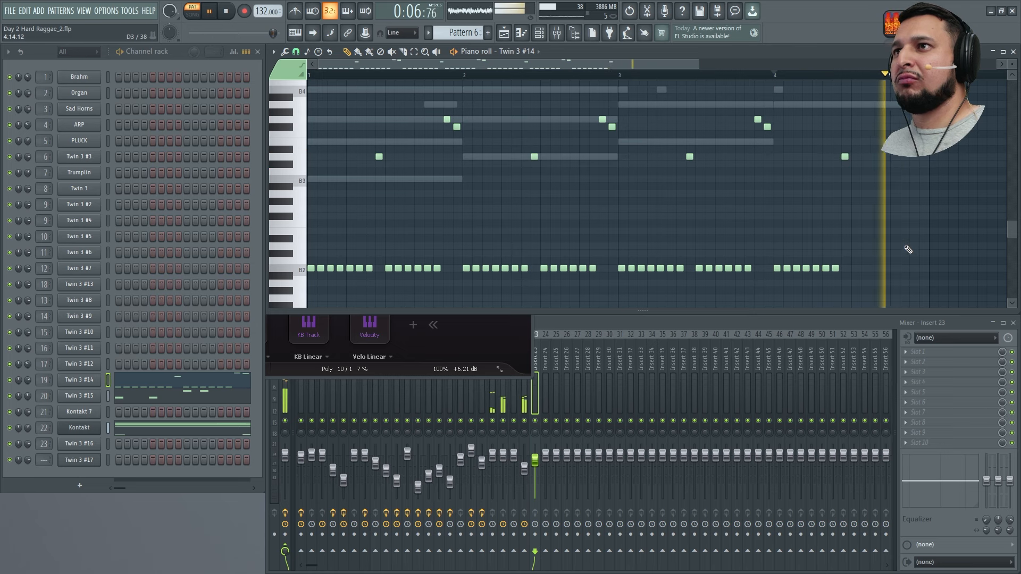
{"action": "key", "text": "space"}
{"action": "key", "text": "space"}
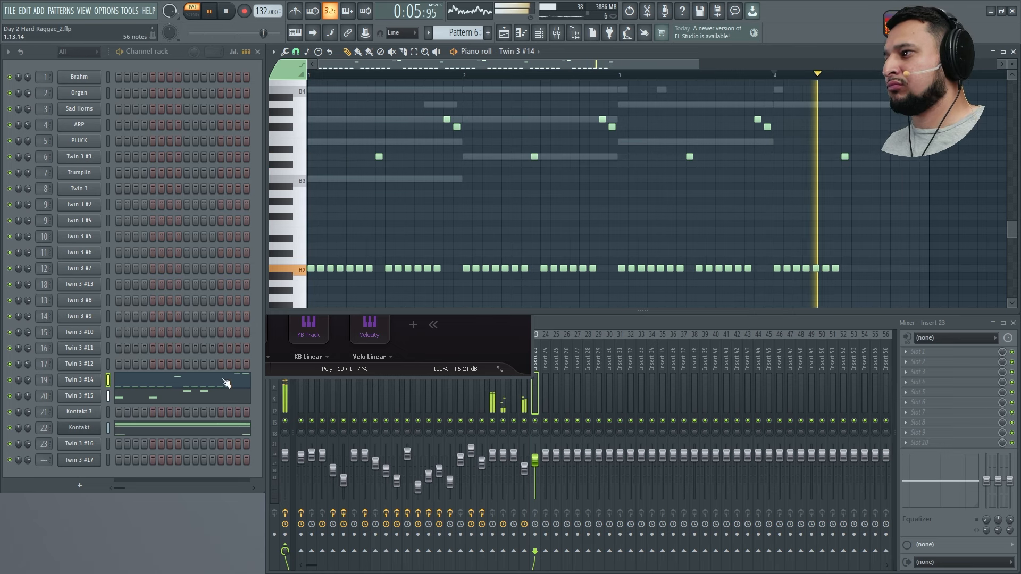
Step: In Twin 3 #15's piano roll, replace the bar 3 melody with eight B4 notes, clear bar 4 and audition from bar 3
{"action": "key", "text": "F5"}
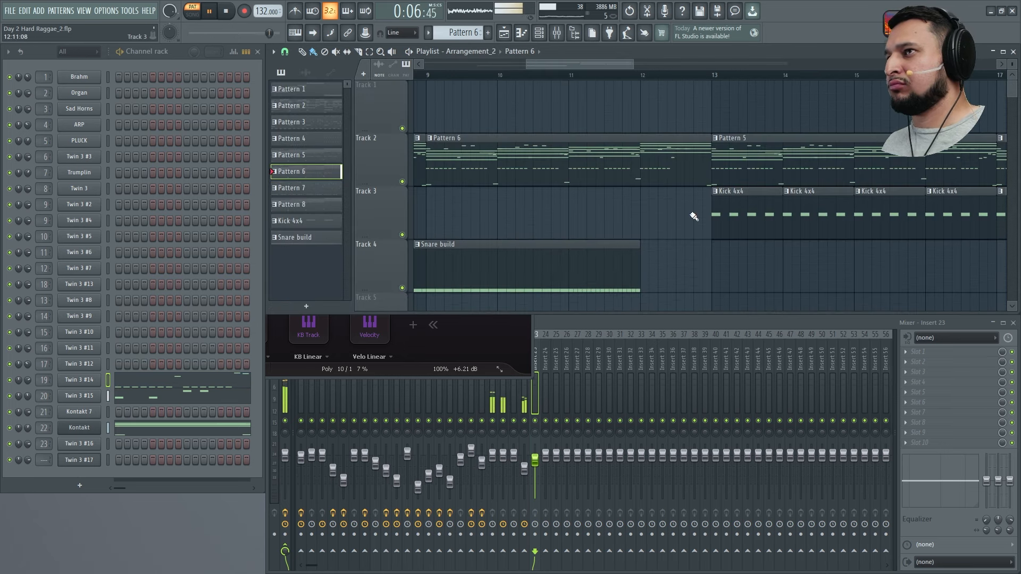
{"action": "left_click", "coordinate": [224, 402]}
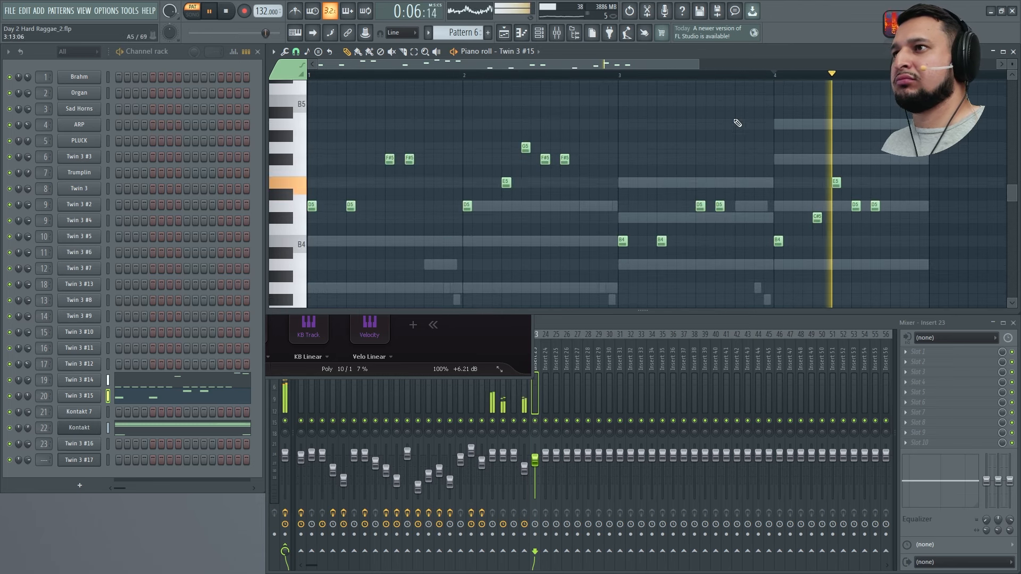
{"action": "left_click", "coordinate": [617, 73]}
{"action": "key", "text": "space"}
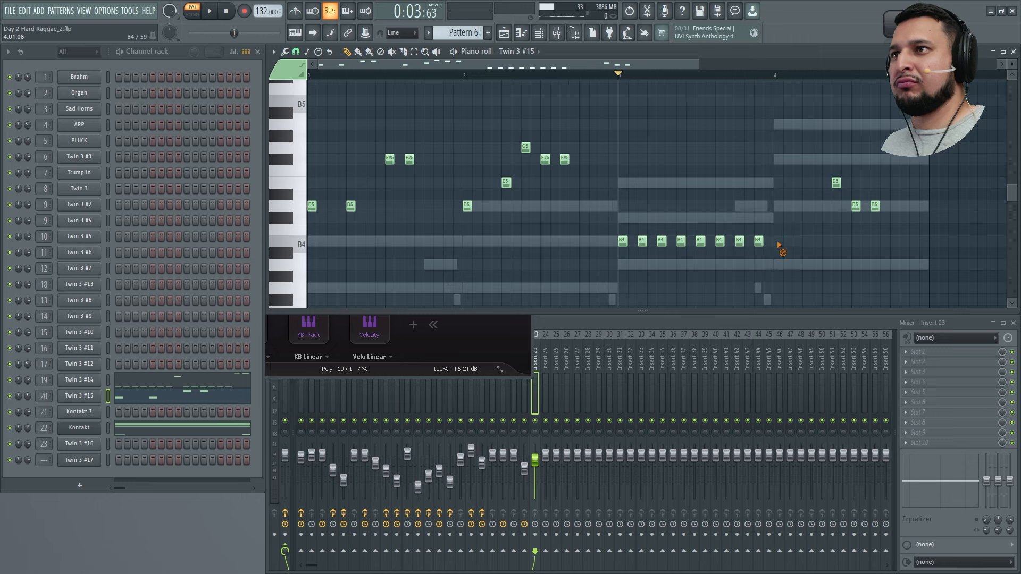
{"action": "key", "text": "space"}
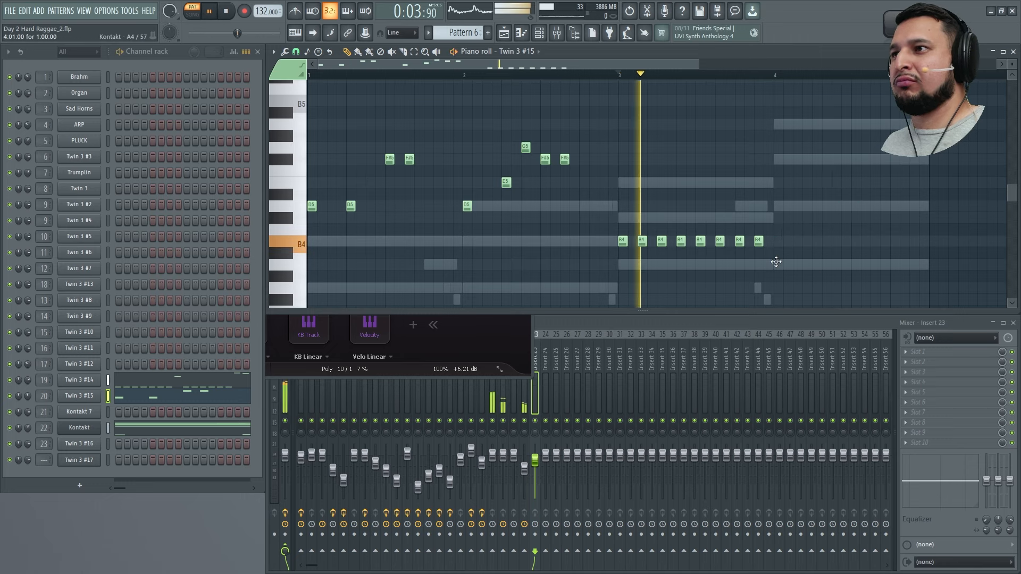
{"action": "key", "text": "space"}
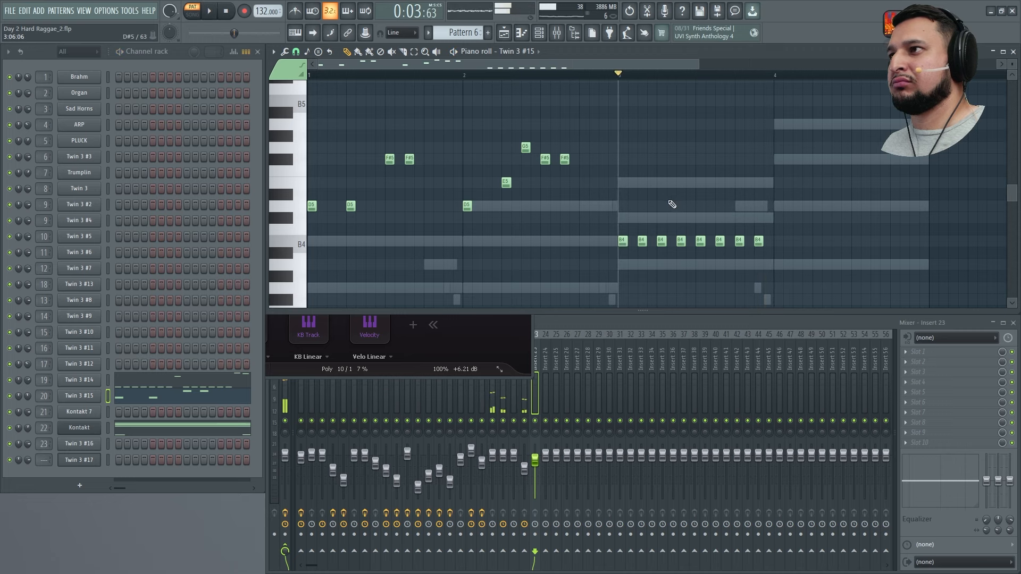
Step: Delete Twin 3 #15's old melody notes and fill bar 3 with sixteen back-to-back B4 notes
{"action": "left_click_drag", "start_coordinate": [668, 201], "coordinate": [351, 126]}
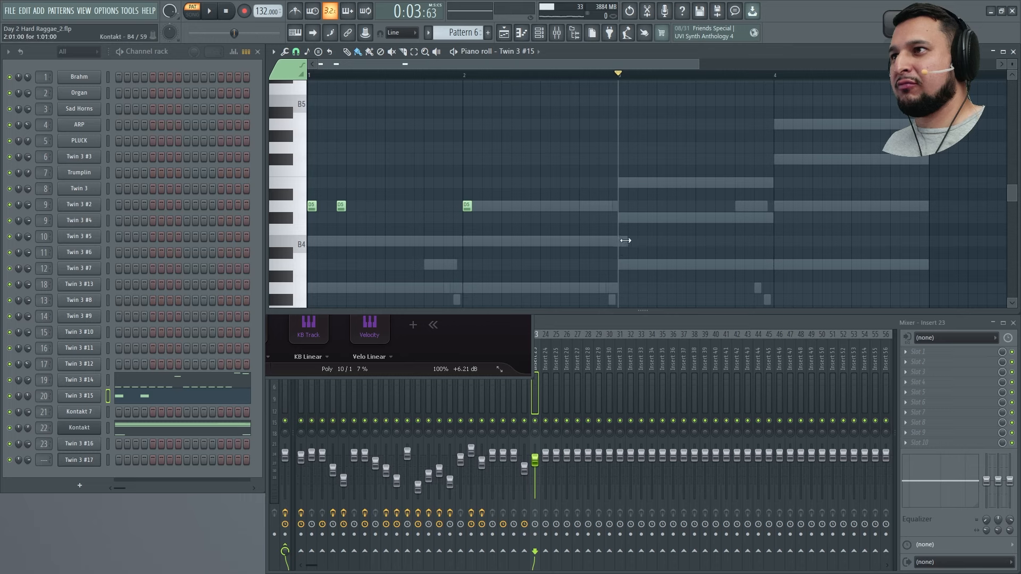
{"action": "left_click", "coordinate": [621, 242]}
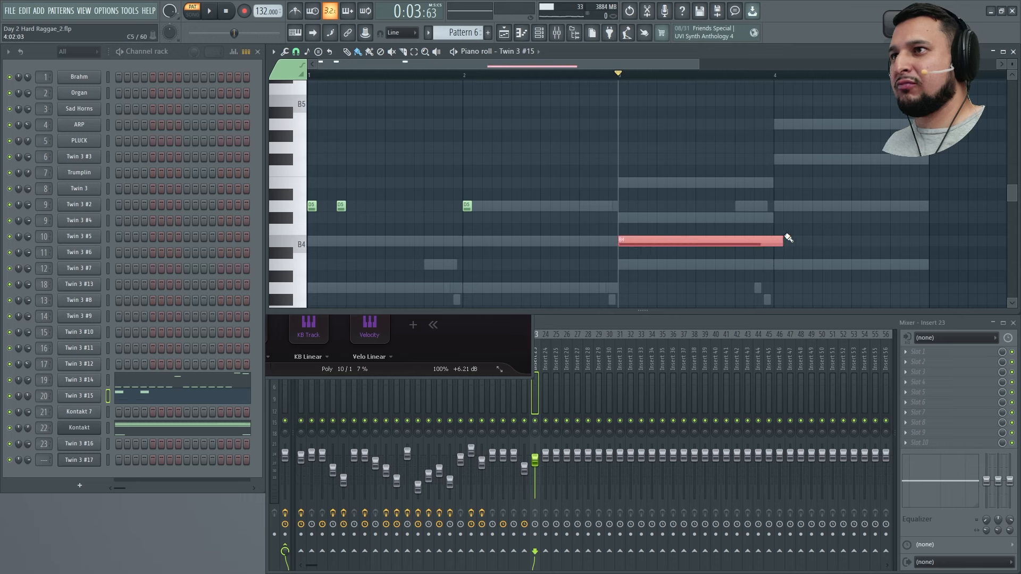
{"action": "right_click", "coordinate": [755, 242]}
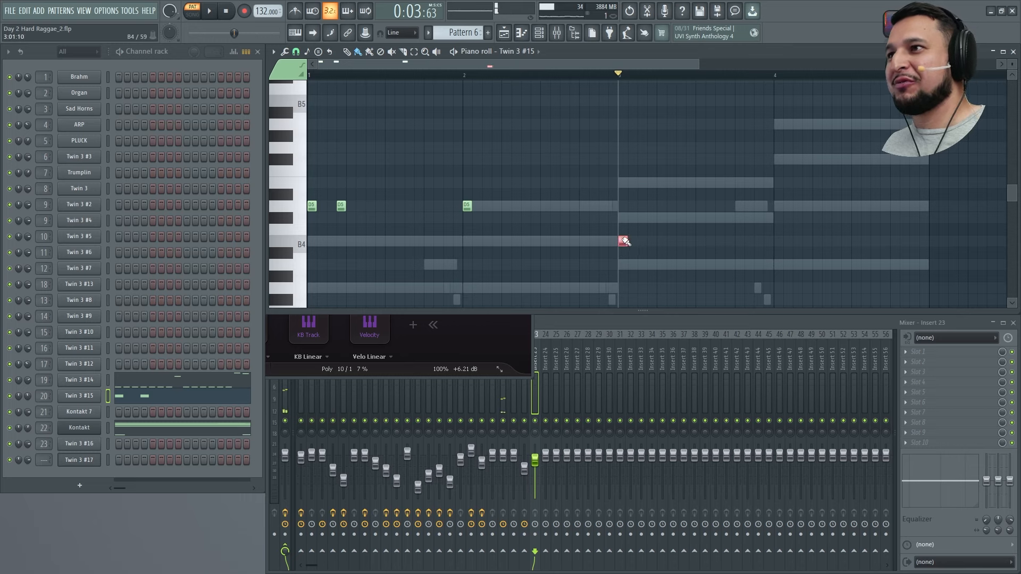
{"action": "left_click_drag", "start_coordinate": [625, 241], "coordinate": [780, 248]}
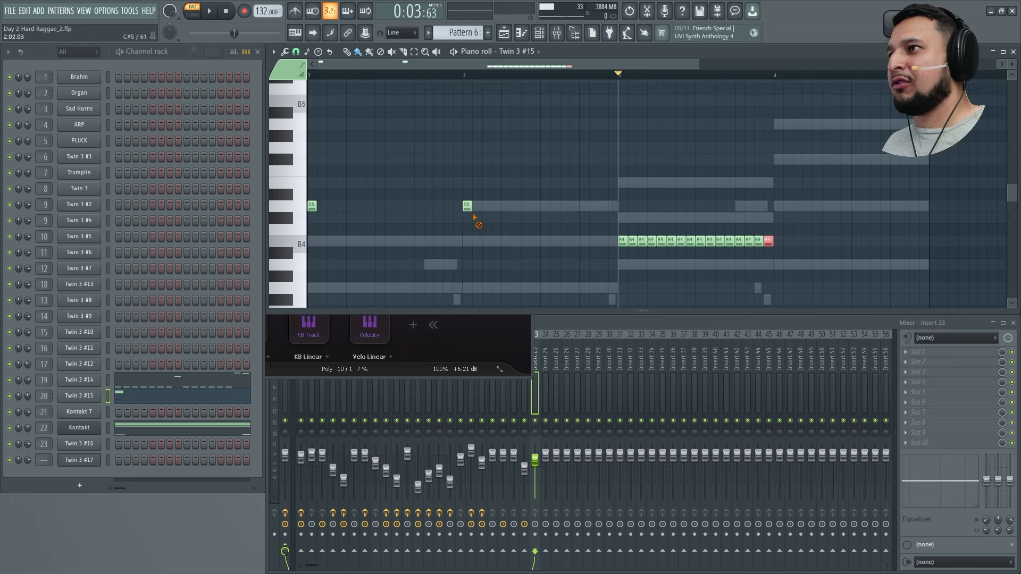
Step: Set the piano roll snap to 1/2 beat, fill bars 1 and 2 with repeated D5 notes and play the pattern
{"action": "left_click", "coordinate": [295, 51]}
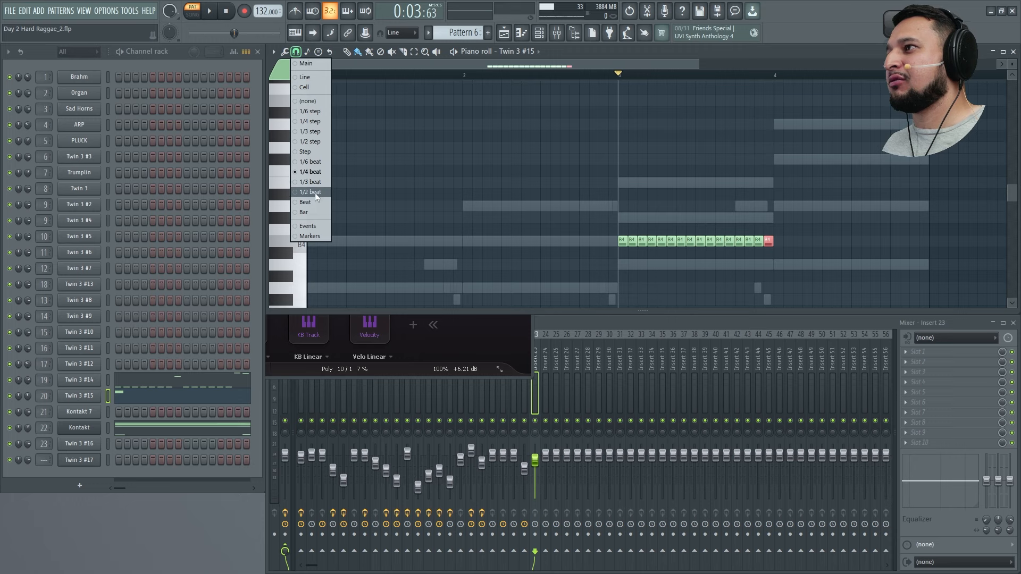
{"action": "left_click", "coordinate": [314, 193]}
{"action": "left_click", "coordinate": [313, 206]}
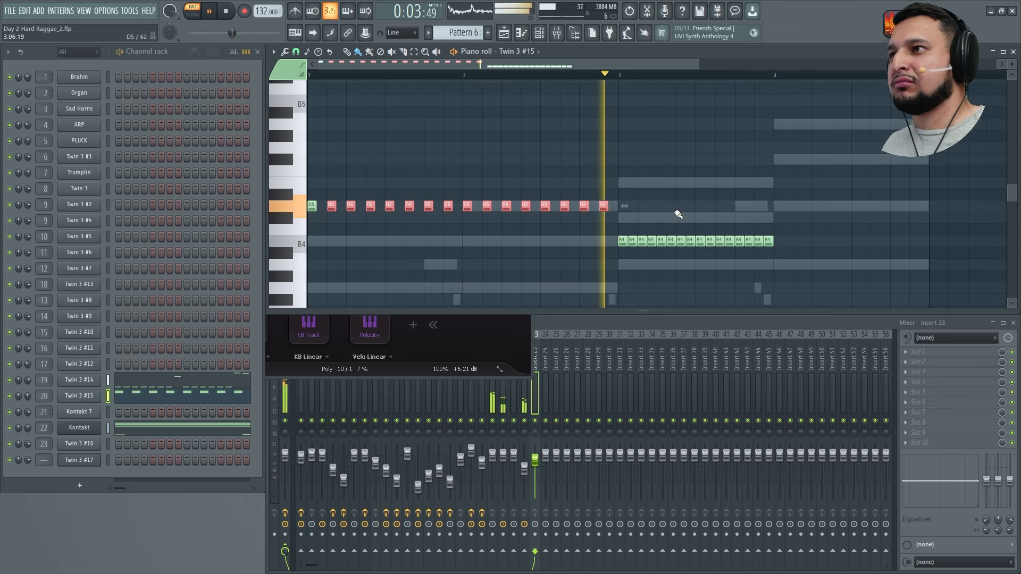
{"action": "left_click_drag", "start_coordinate": [795, 260], "coordinate": [555, 243]}
{"action": "key", "text": "space"}
{"action": "key", "text": "space"}
Step: Try to shorten the B4 notes in bar 3, switching the snap to 1/4 beat
{"action": "scroll", "coordinate": [633, 242], "scroll_direction": "up", "scroll_amount": 6}
{"action": "key", "text": "ctrl+a"}
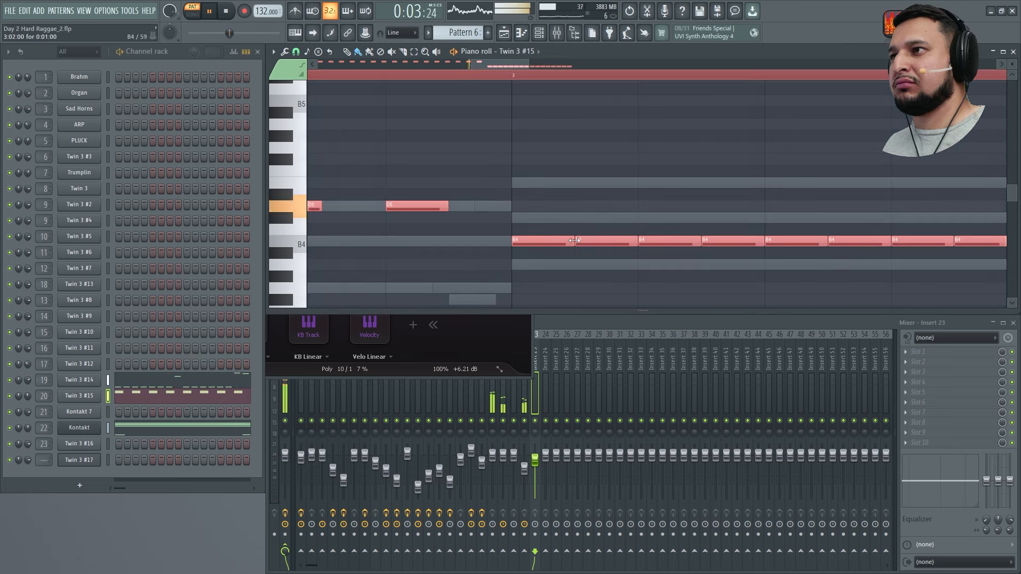
{"action": "left_click", "coordinate": [588, 180], "text": "ctrl"}
{"action": "scroll", "coordinate": [512, 196], "scroll_direction": "down", "scroll_amount": 2}
{"action": "scroll", "coordinate": [547, 209], "scroll_direction": "down", "scroll_amount": 2}
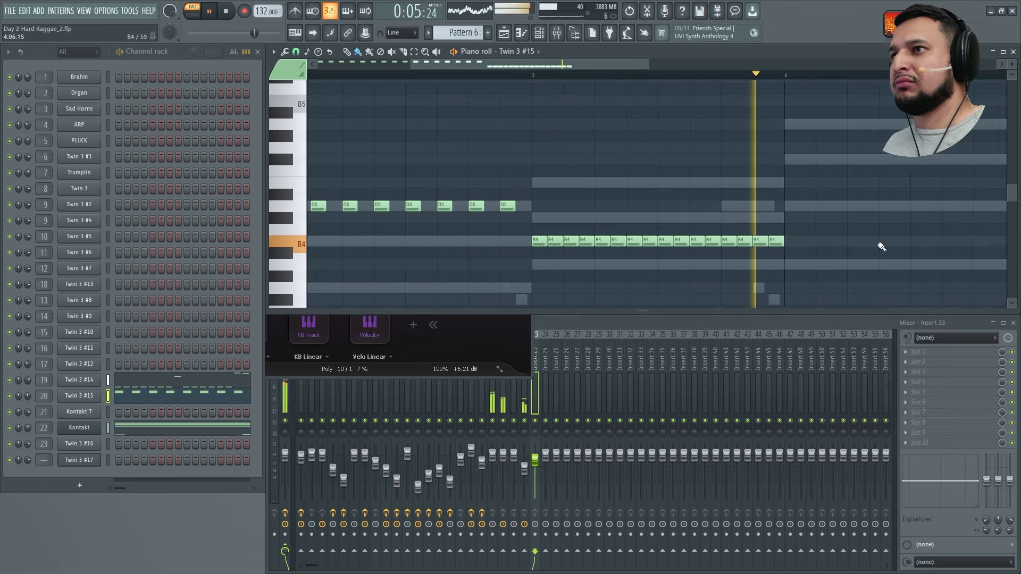
{"action": "left_click_drag", "start_coordinate": [777, 278], "coordinate": [541, 212]}
{"action": "key", "text": "space"}
{"action": "left_click", "coordinate": [312, 64]}
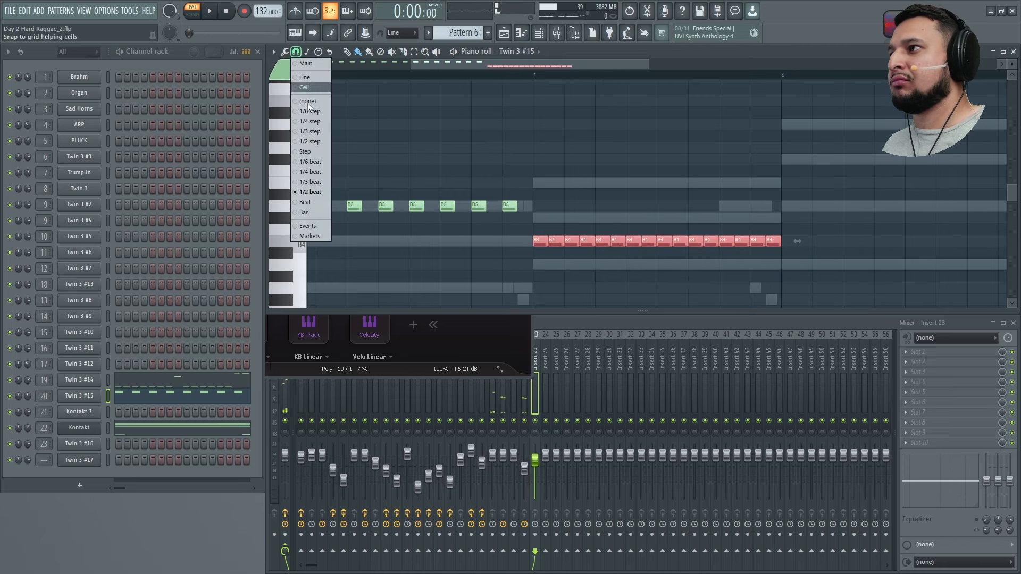
{"action": "left_click", "coordinate": [314, 176]}
{"action": "scroll", "coordinate": [546, 247], "scroll_direction": "up", "scroll_amount": 2}
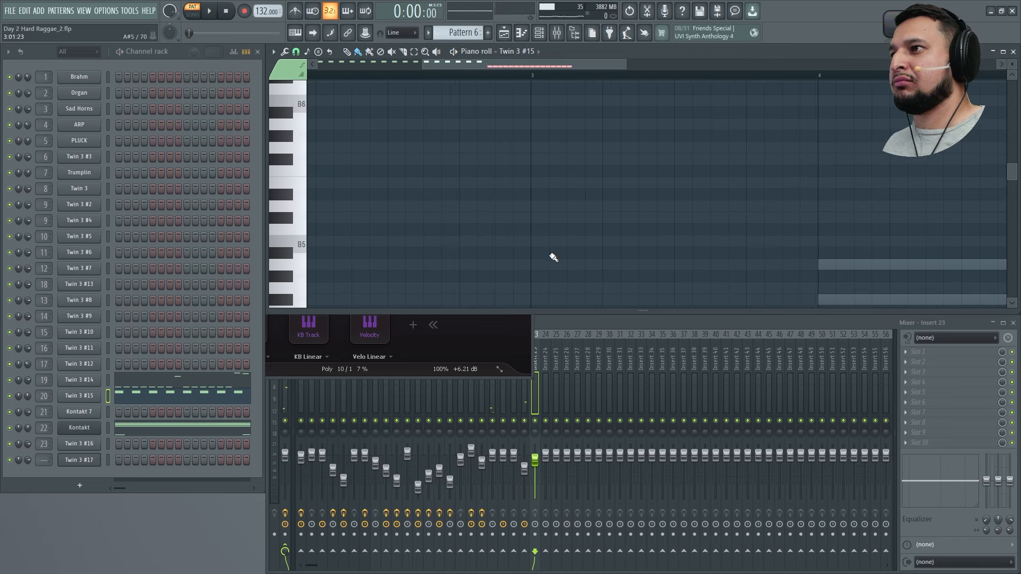
{"action": "scroll", "coordinate": [544, 251], "scroll_direction": "up", "scroll_amount": 6}
{"action": "left_click", "coordinate": [538, 276], "text": "ctrl"}
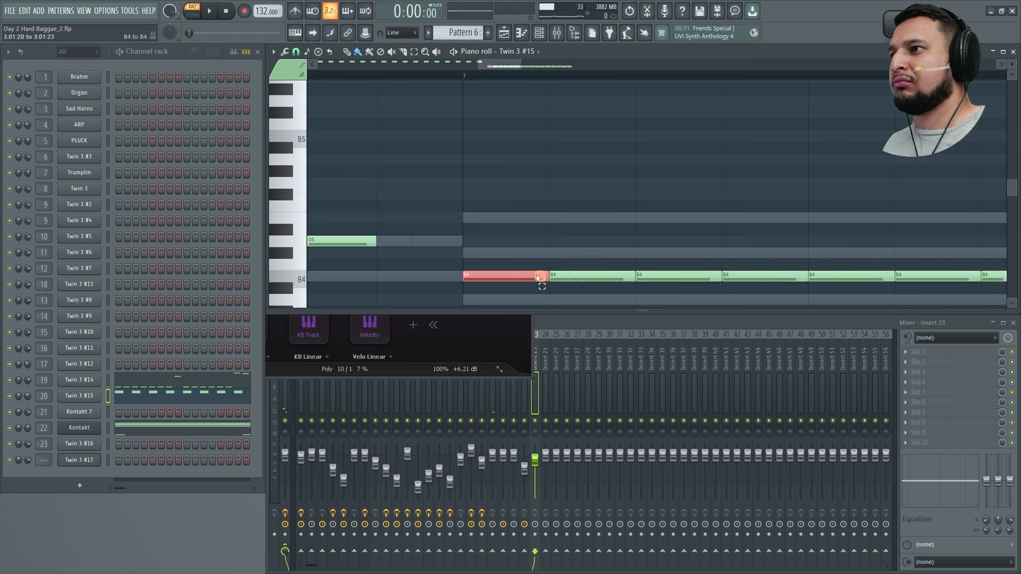
{"action": "scroll", "coordinate": [542, 254], "scroll_direction": "down", "scroll_amount": 6}
{"action": "left_click", "coordinate": [738, 243], "text": "ctrl"}
Step: Select all B4 notes in bar 3, set the snap to 1/2 step, shorten them to half a step and play from bar 3
{"action": "left_click_drag", "start_coordinate": [838, 264], "coordinate": [536, 284]}
{"action": "scroll", "coordinate": [536, 279], "scroll_direction": "up", "scroll_amount": 4}
{"action": "scroll", "coordinate": [571, 274], "scroll_direction": "up", "scroll_amount": 2}
{"action": "left_click", "coordinate": [296, 52]}
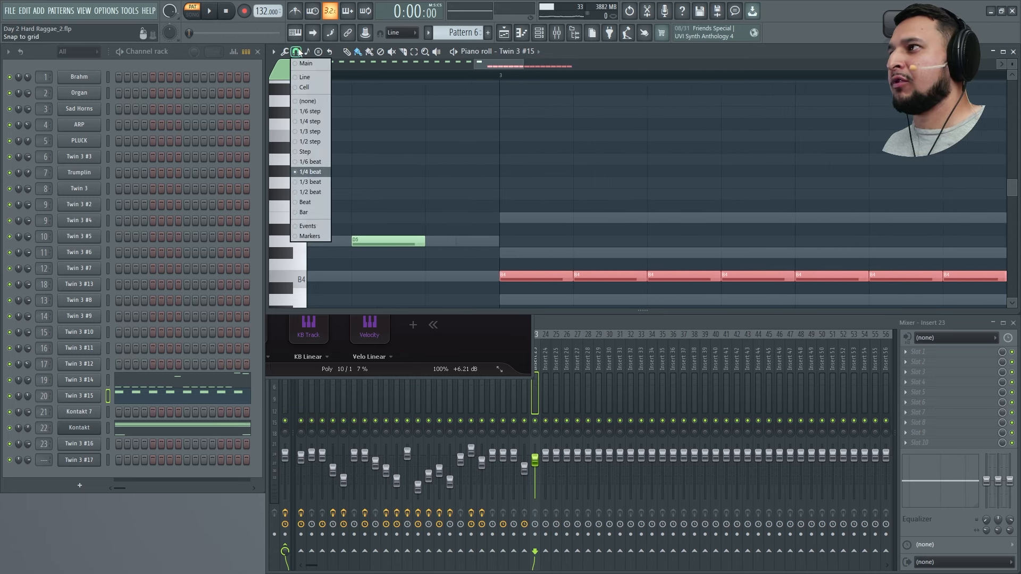
{"action": "left_click", "coordinate": [314, 138]}
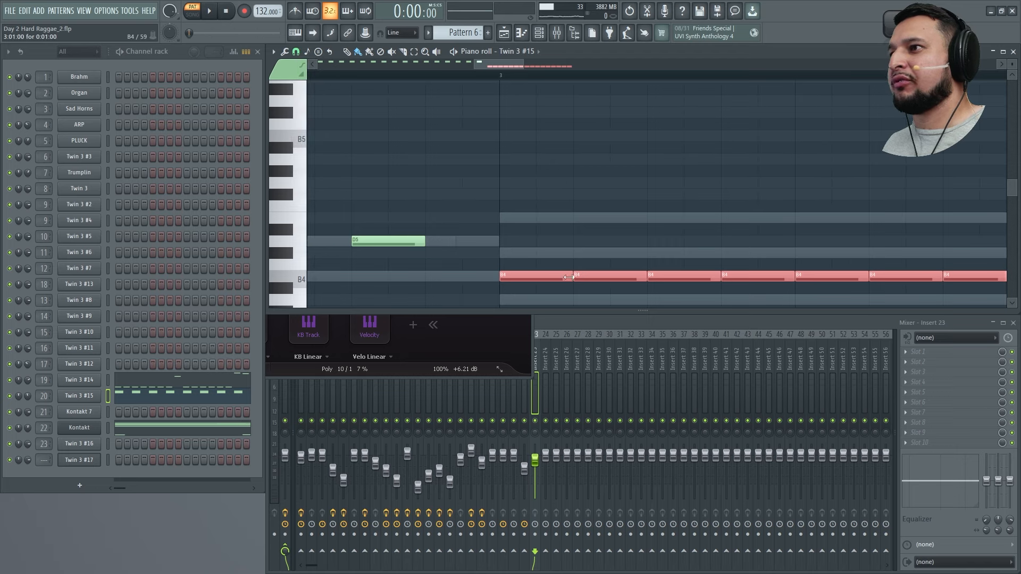
{"action": "left_click_drag", "start_coordinate": [569, 277], "coordinate": [538, 270]}
{"action": "left_click", "coordinate": [502, 74]}
{"action": "key", "text": "space"}
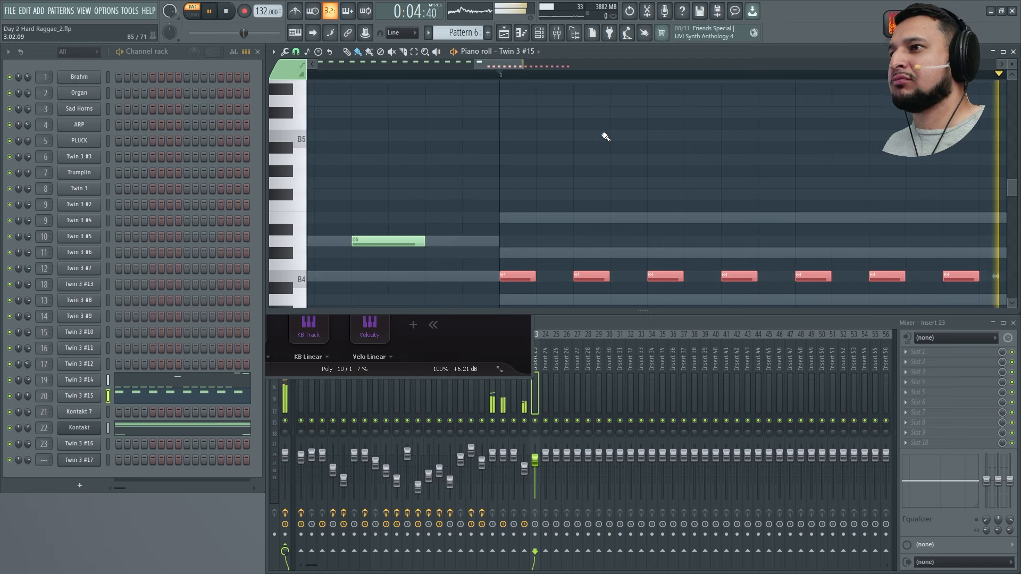
{"action": "scroll", "coordinate": [620, 165], "scroll_direction": "down", "scroll_amount": 5}
{"action": "key", "text": "space"}
Step: Lengthen the selected B4 notes in bar 3 to slightly less than one step each and audition them
{"action": "scroll", "coordinate": [634, 253], "scroll_direction": "up", "scroll_amount": 5}
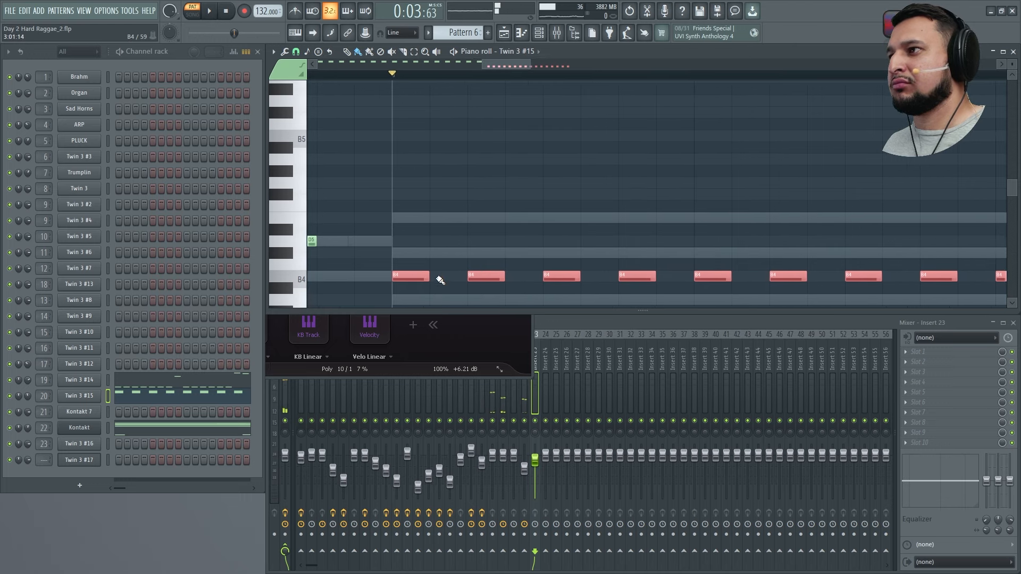
{"action": "left_click_drag", "start_coordinate": [427, 275], "coordinate": [452, 277]}
{"action": "key", "text": "space"}
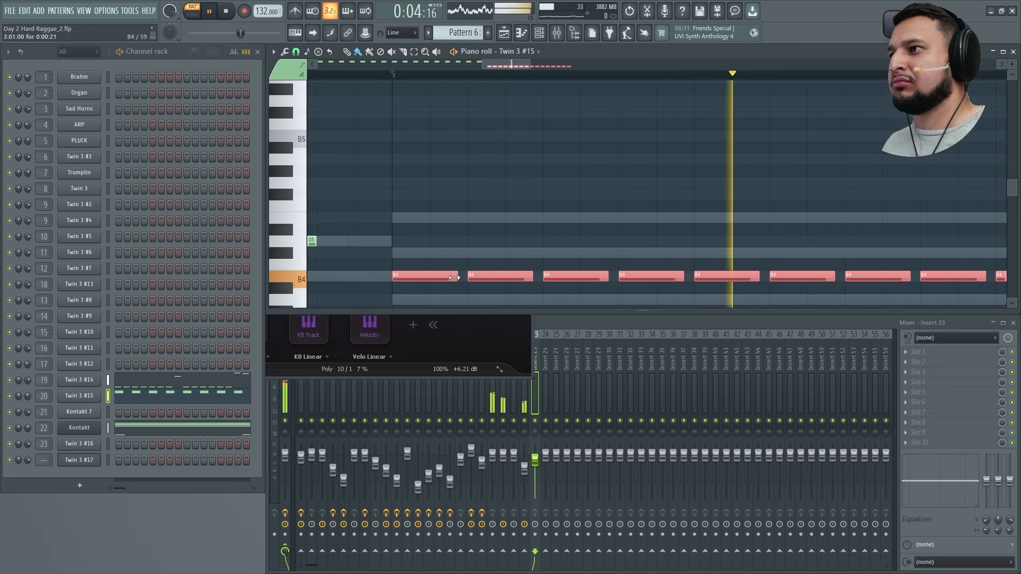
{"action": "key", "text": "space"}
{"action": "key", "text": "space"}
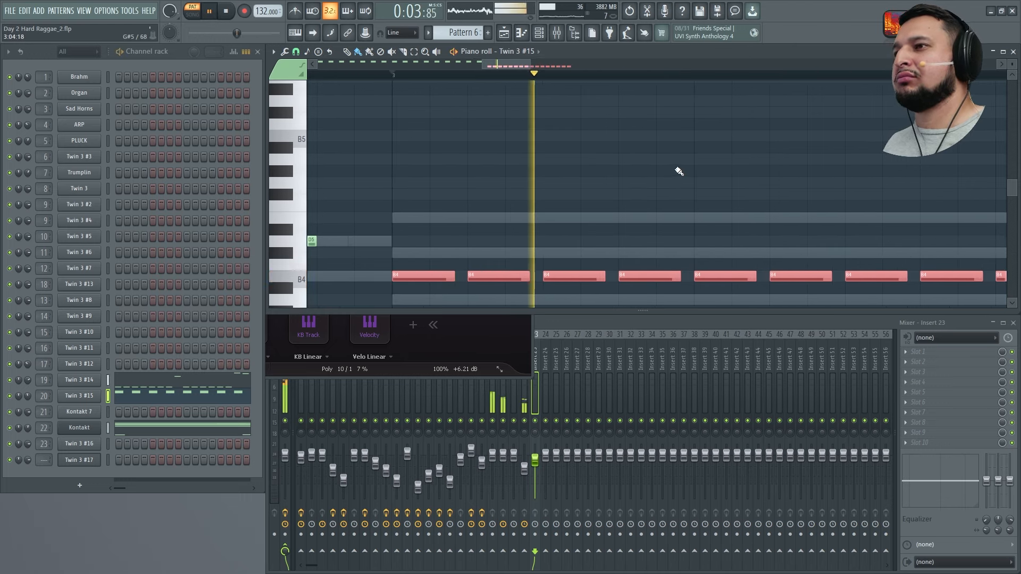
{"action": "scroll", "coordinate": [679, 170], "scroll_direction": "down", "scroll_amount": 5}
{"action": "left_click", "coordinate": [822, 169], "text": "ctrl"}
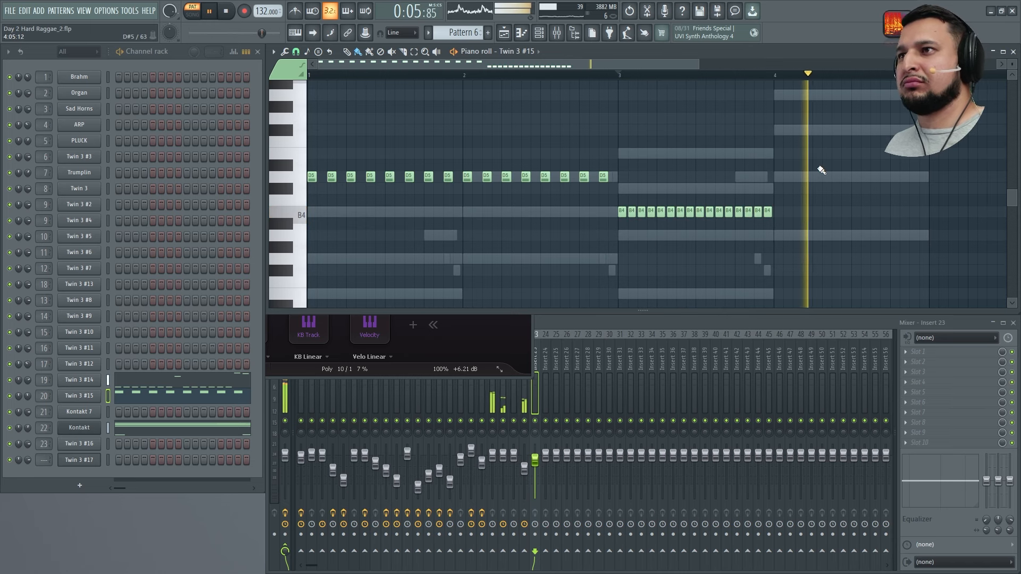
Step: Return to the playlist and review the full arrangement from bar 1 to bar 28
{"action": "left_click", "coordinate": [509, 32]}
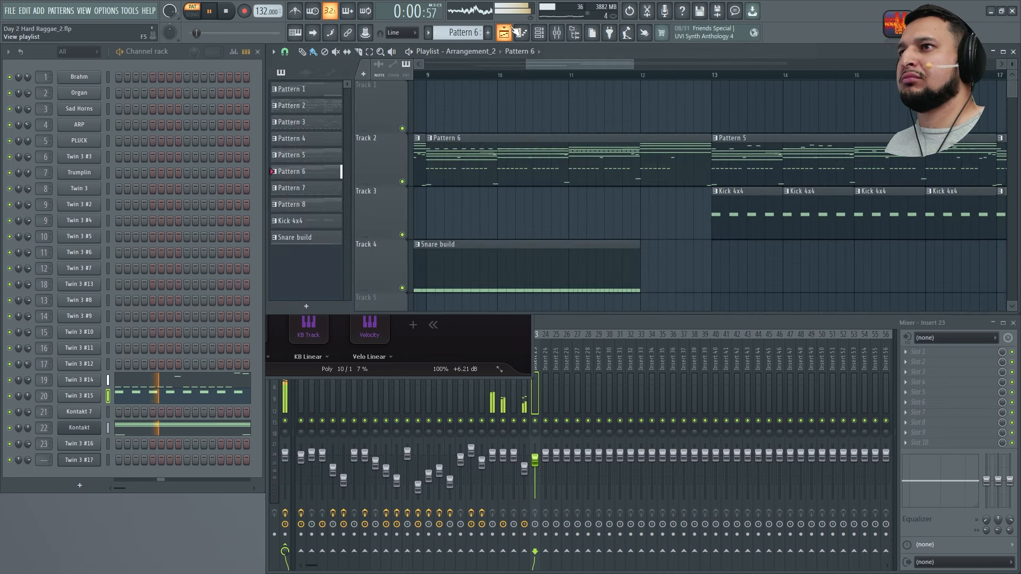
{"action": "scroll", "coordinate": [655, 230], "scroll_direction": "down", "scroll_amount": 2}
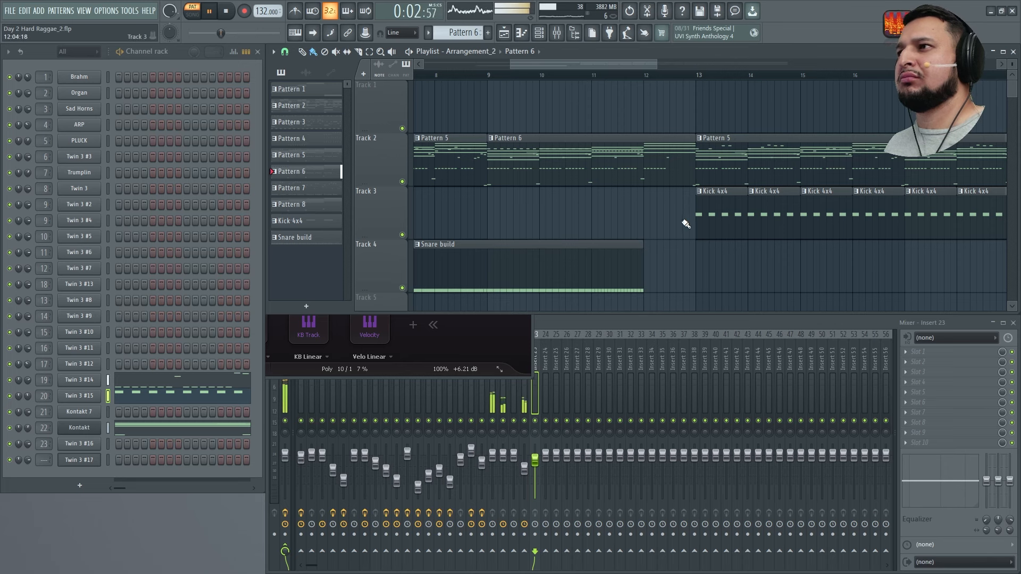
{"action": "scroll", "coordinate": [725, 252], "scroll_direction": "down", "scroll_amount": 3}
{"action": "scroll", "coordinate": [558, 180], "scroll_direction": "down", "scroll_amount": 2}
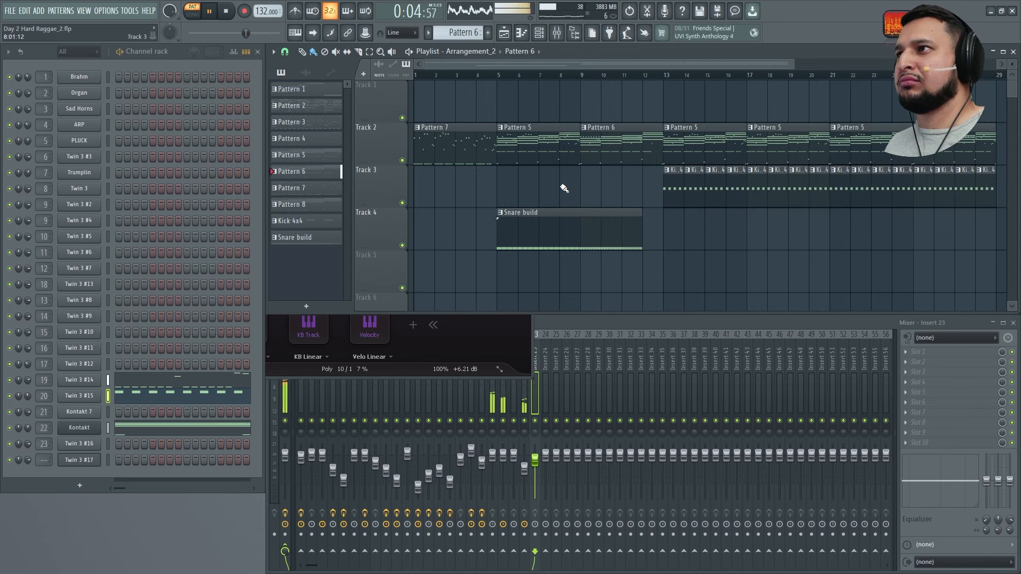
Step: Inspect Pattern 5's notes in the piano roll and play the playlist arrangement from bar 9
{"action": "scroll", "coordinate": [548, 200], "scroll_direction": "up", "scroll_amount": 1}
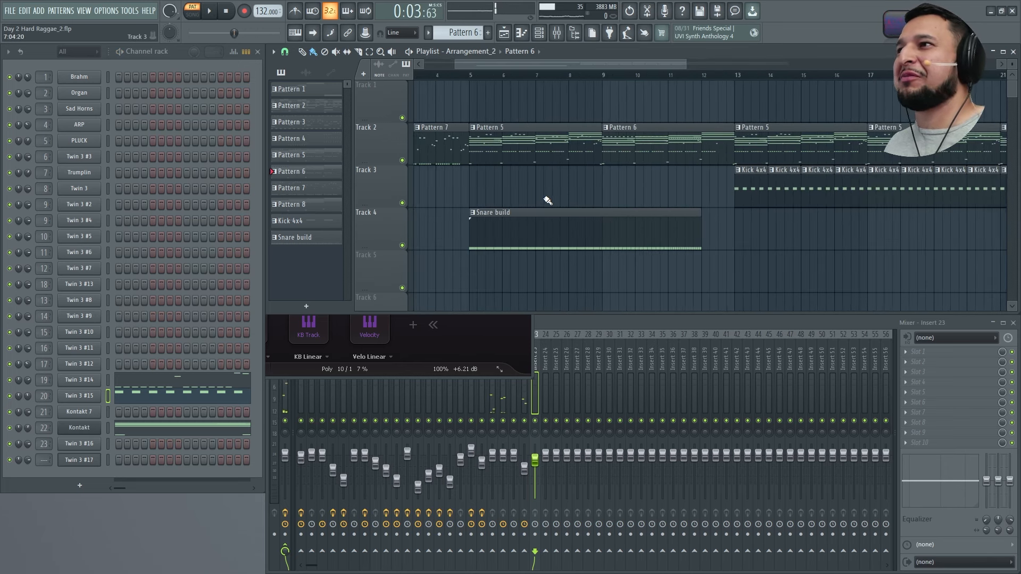
{"action": "double_click", "coordinate": [503, 149]}
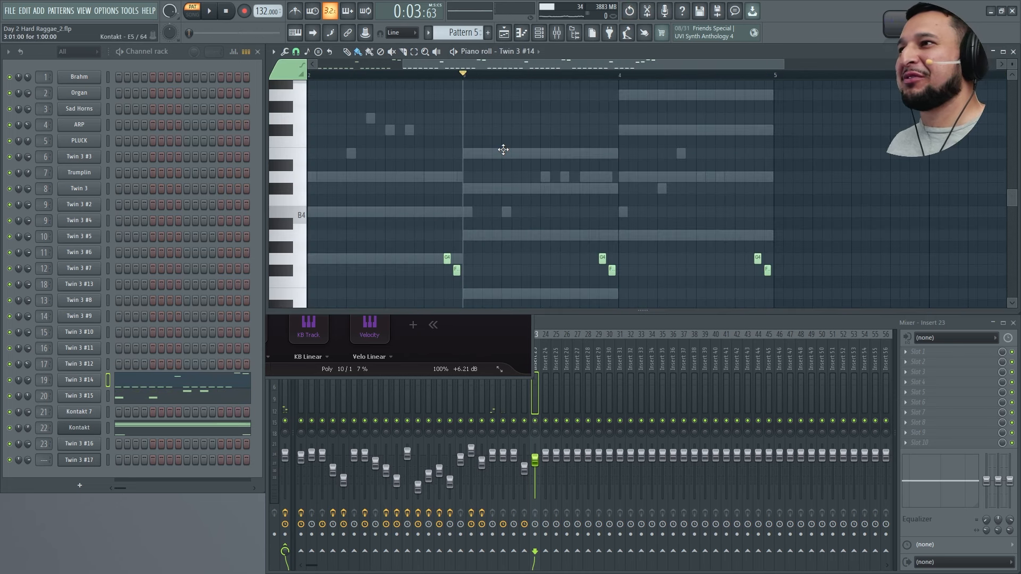
{"action": "left_click", "coordinate": [503, 32]}
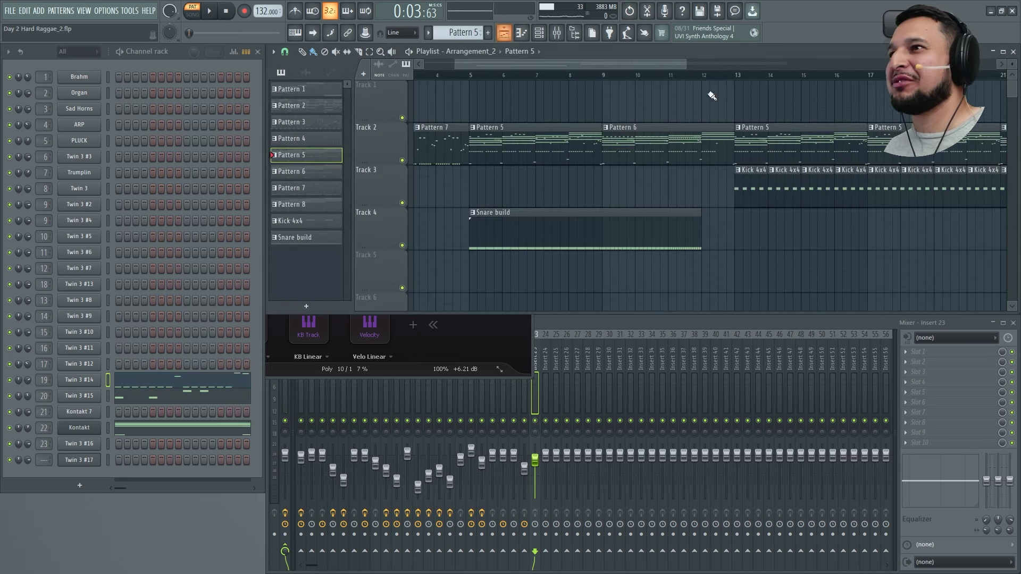
{"action": "left_click", "coordinate": [604, 75]}
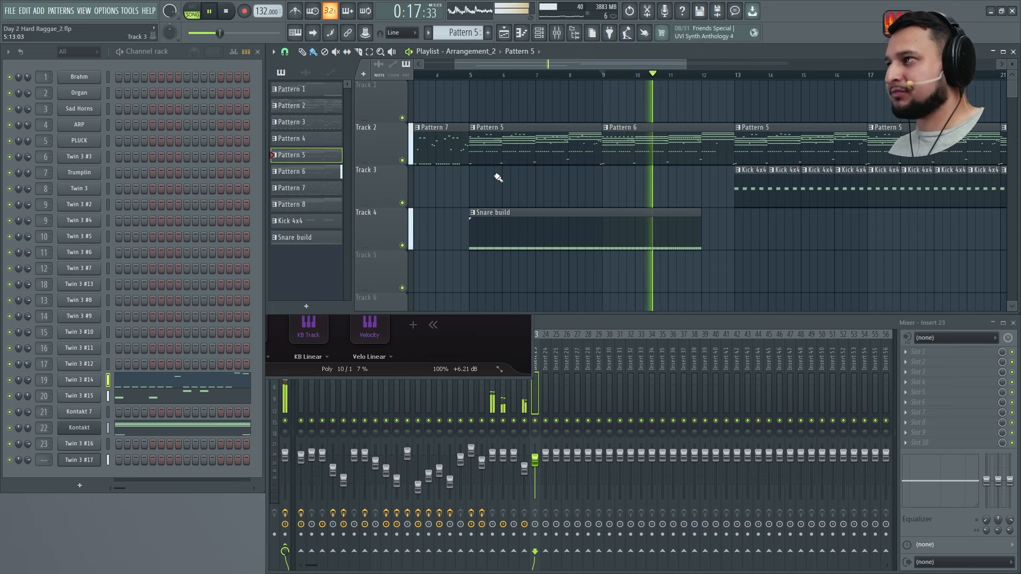
Step: Restore the latest "Piano roll deselect note" state from the current project's history
{"action": "key", "text": "alt+F8"}
{"action": "left_click", "coordinate": [45, 96]}
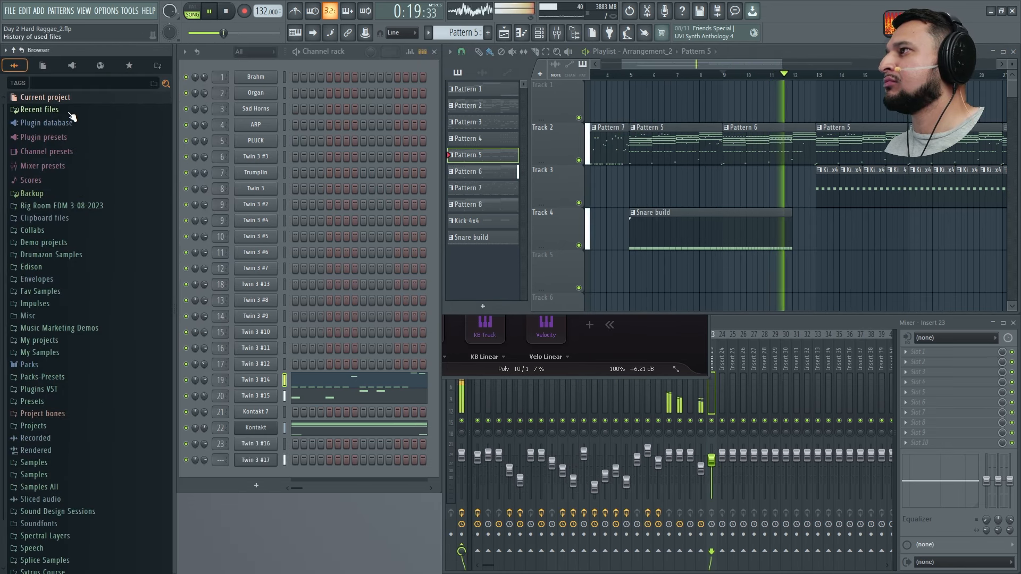
{"action": "left_click", "coordinate": [62, 113]}
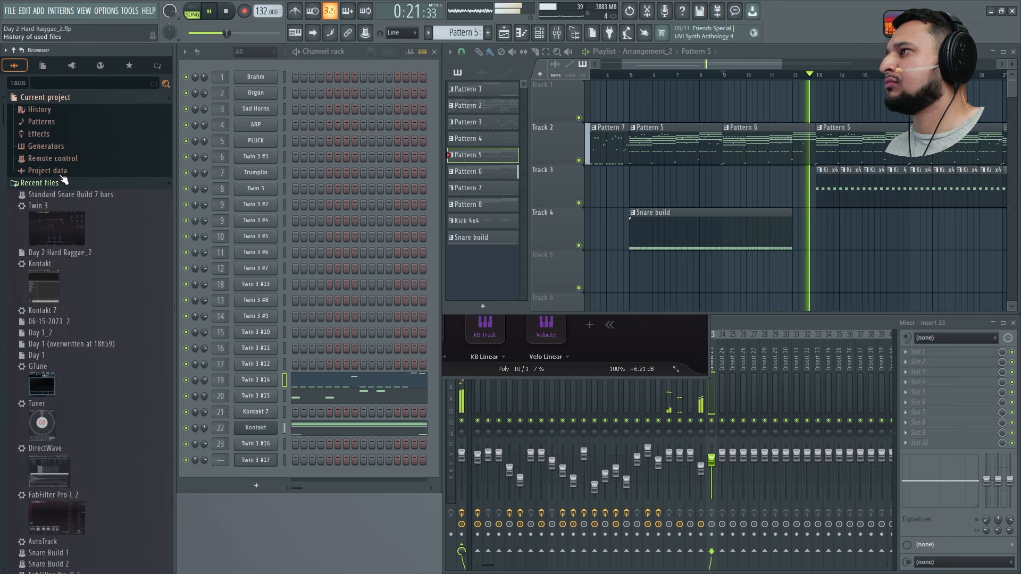
{"action": "scroll", "coordinate": [96, 235], "scroll_direction": "down", "scroll_amount": 5}
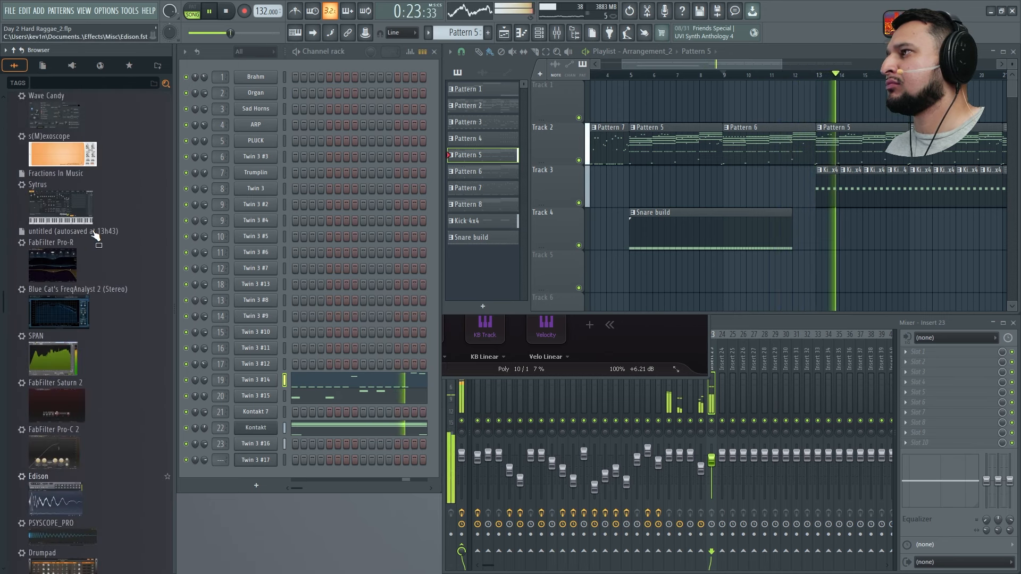
{"action": "scroll", "coordinate": [96, 236], "scroll_direction": "up", "scroll_amount": 10}
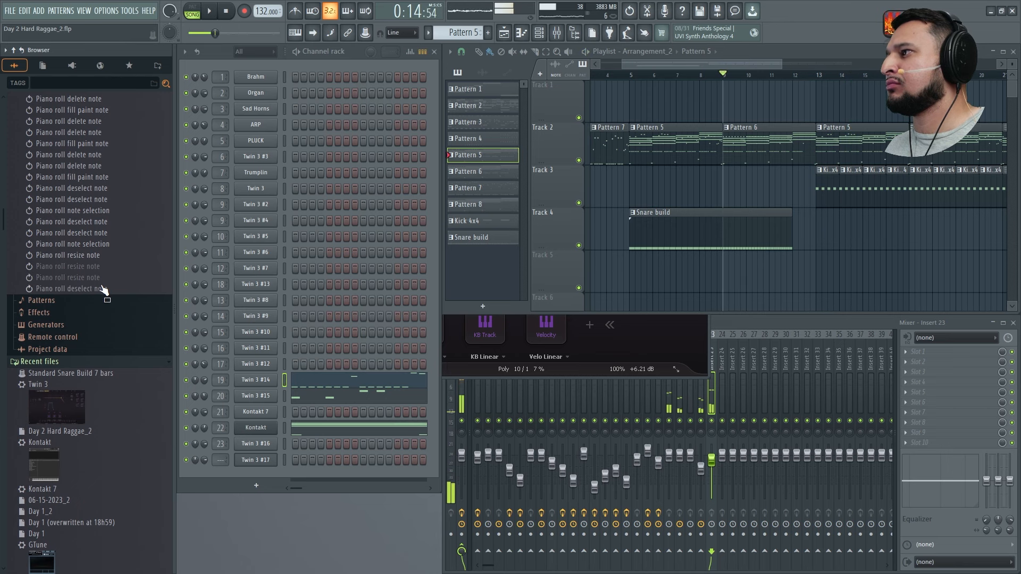
{"action": "left_click", "coordinate": [101, 289]}
Step: Examine Pattern 6's notes and the Twin 3 #14 instrument during playback from bar 9
{"action": "double_click", "coordinate": [768, 155]}
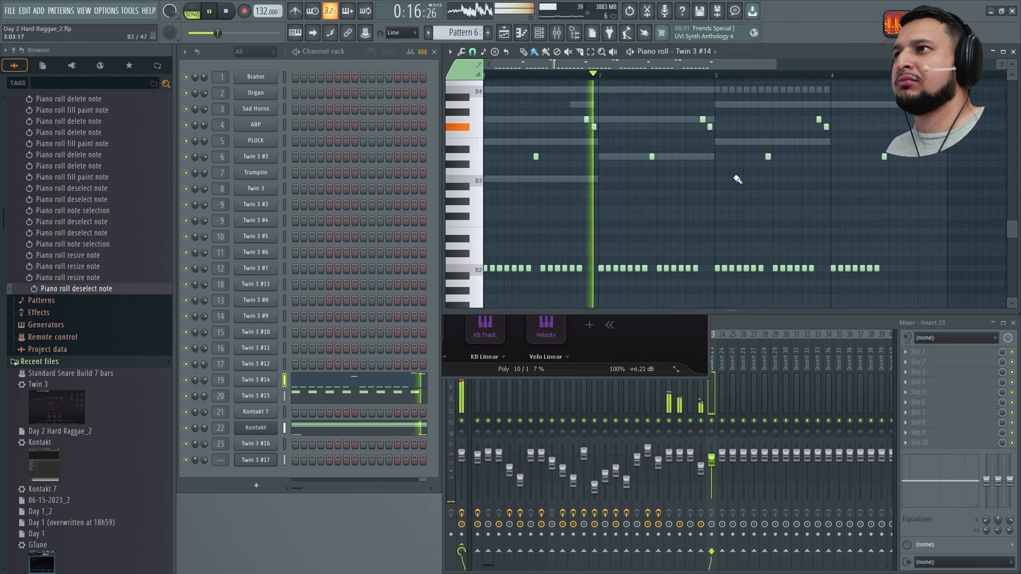
{"action": "left_click", "coordinate": [257, 380]}
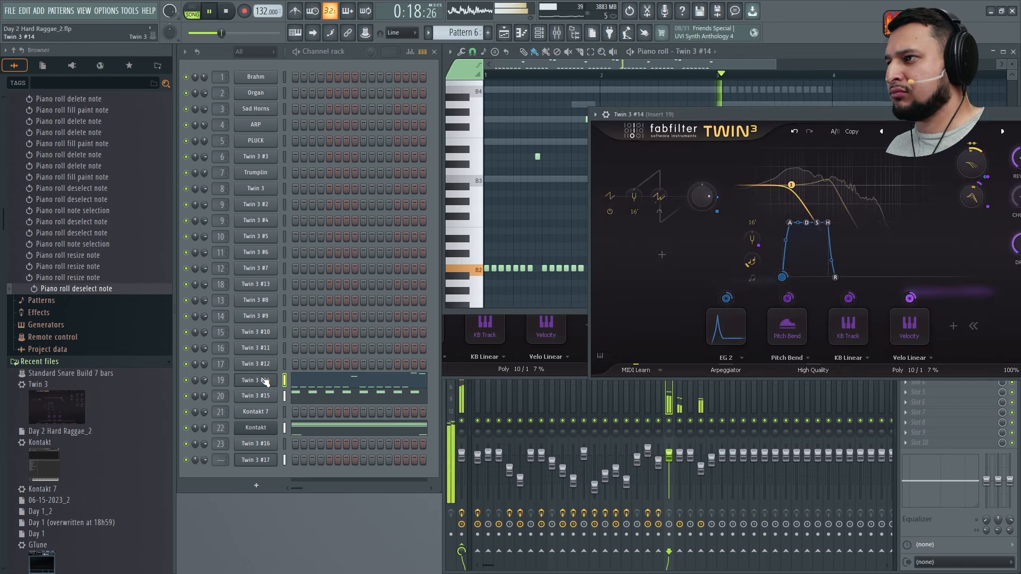
{"action": "left_click_drag", "start_coordinate": [791, 115], "coordinate": [481, 141]}
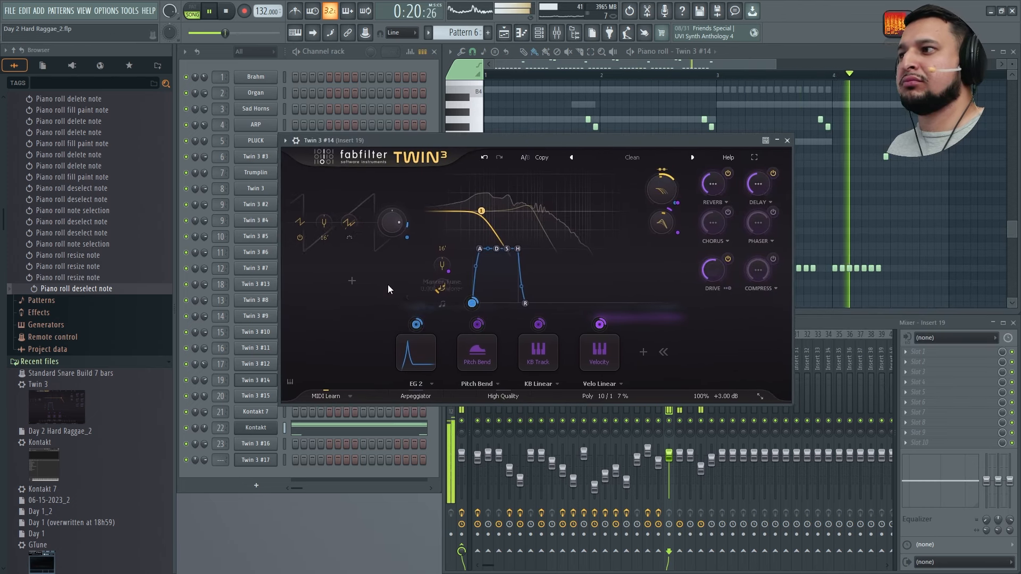
{"action": "key", "text": "space"}
{"action": "left_click_drag", "start_coordinate": [687, 139], "coordinate": [687, 95]}
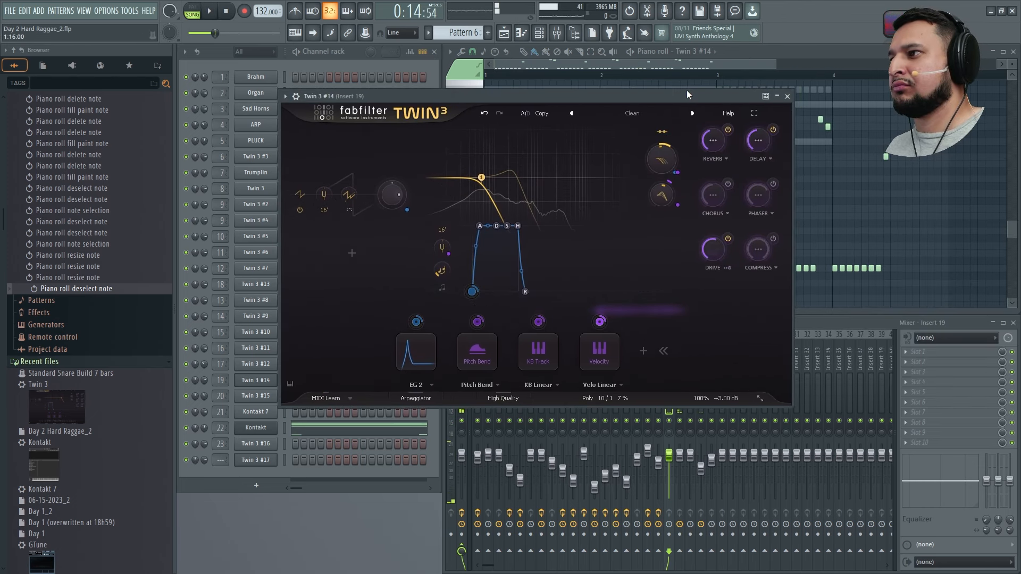
{"action": "left_click", "coordinate": [787, 96]}
{"action": "key", "text": "space"}
{"action": "key", "text": "space"}
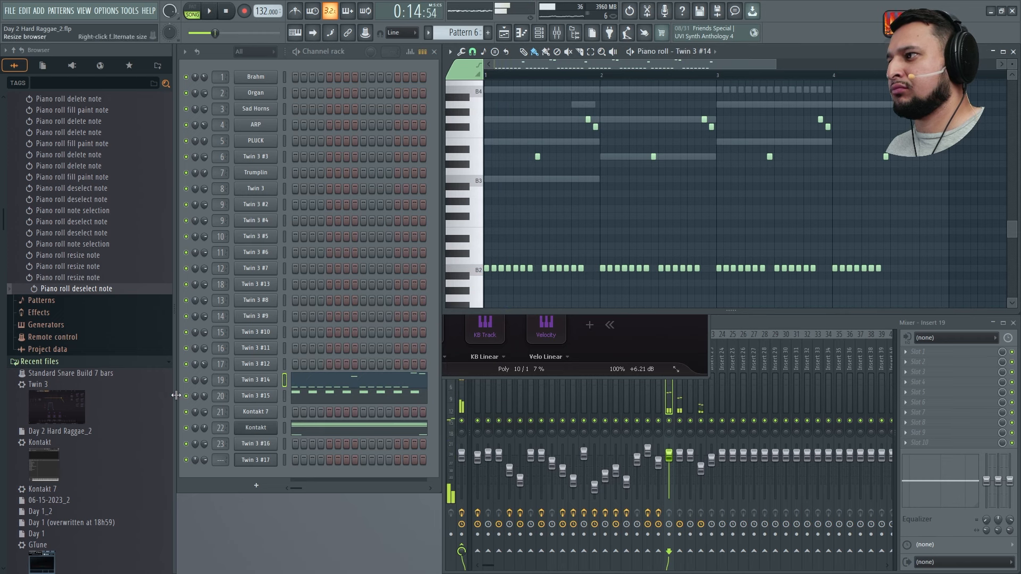
Step: Solo the Twin 3 #15 channel, hide the browser, and open its synth with the Pitch Bend source and channel pitch controls showing
{"action": "right_click", "coordinate": [186, 396]}
{"action": "key", "text": "space"}
{"action": "key", "text": "alt+F8"}
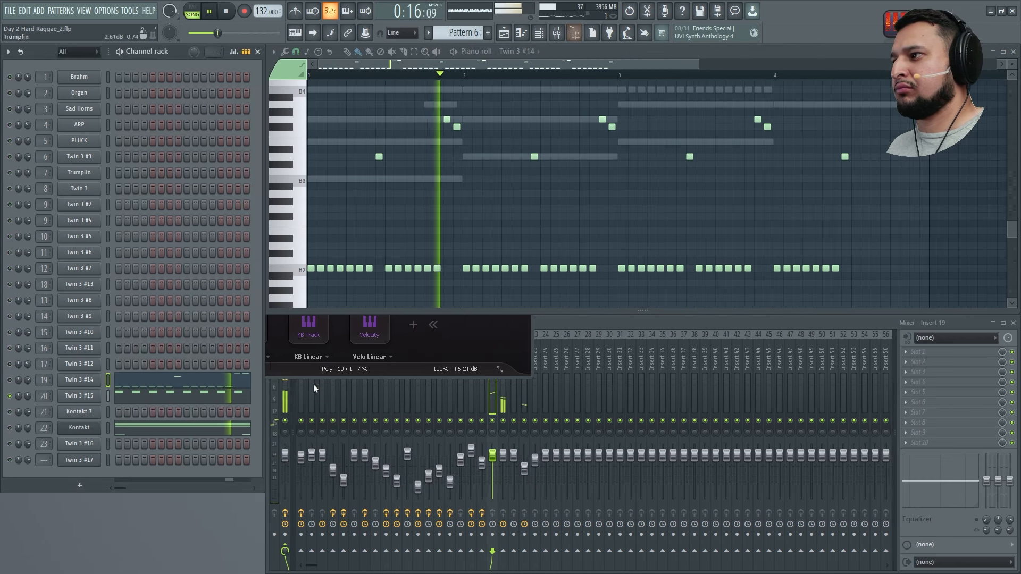
{"action": "left_click", "coordinate": [80, 395]}
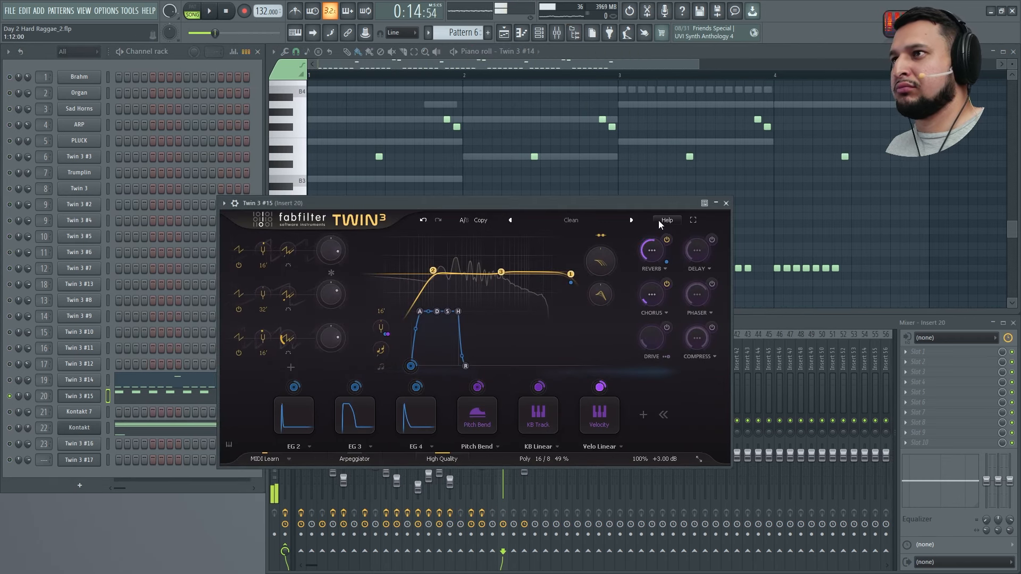
{"action": "key", "text": "space"}
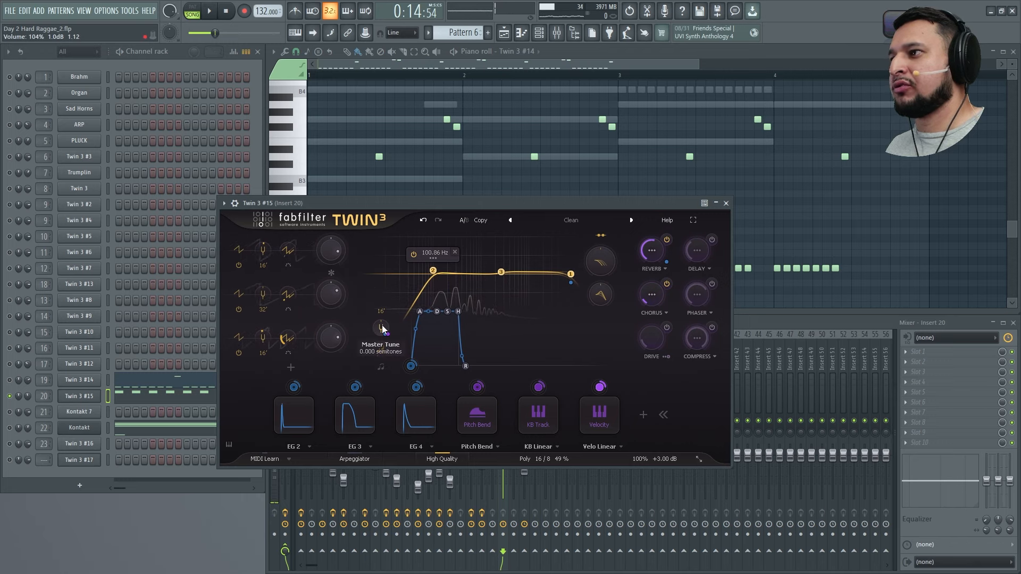
{"action": "left_click", "coordinate": [469, 414]}
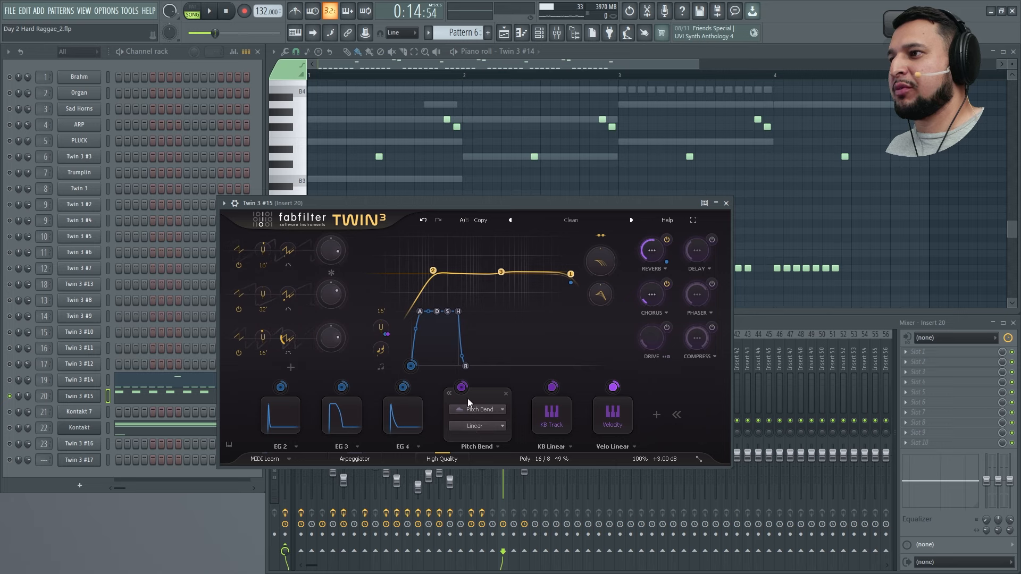
{"action": "left_click", "coordinate": [234, 204]}
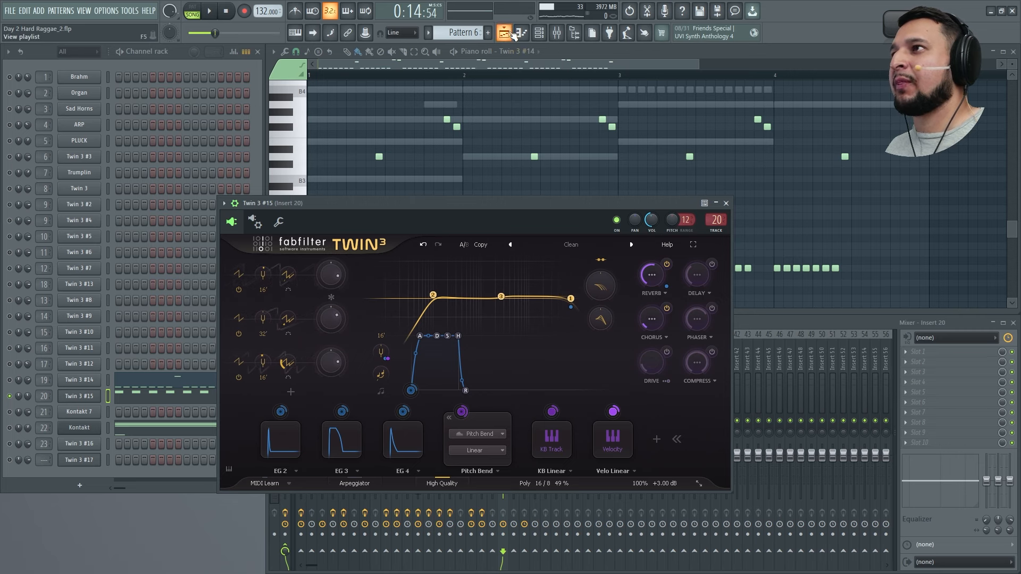
Step: Create an automation clip for Twin 3 #15's channel pitch in the playlist, spanning bar 8 to the start of bar 14
{"action": "left_click", "coordinate": [549, 51]}
{"action": "key", "text": "F5"}
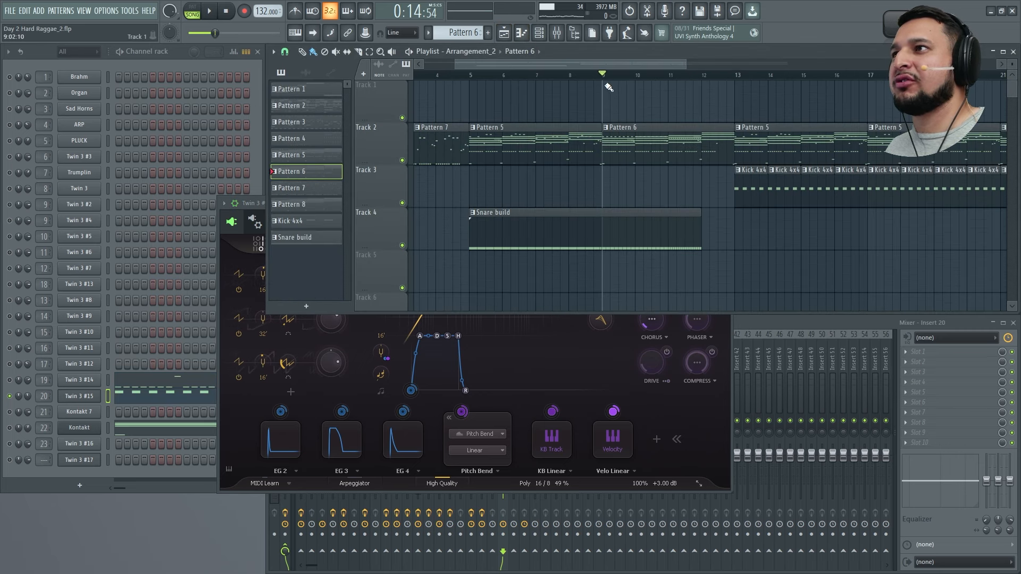
{"action": "left_click_drag", "start_coordinate": [569, 76], "coordinate": [763, 112]}
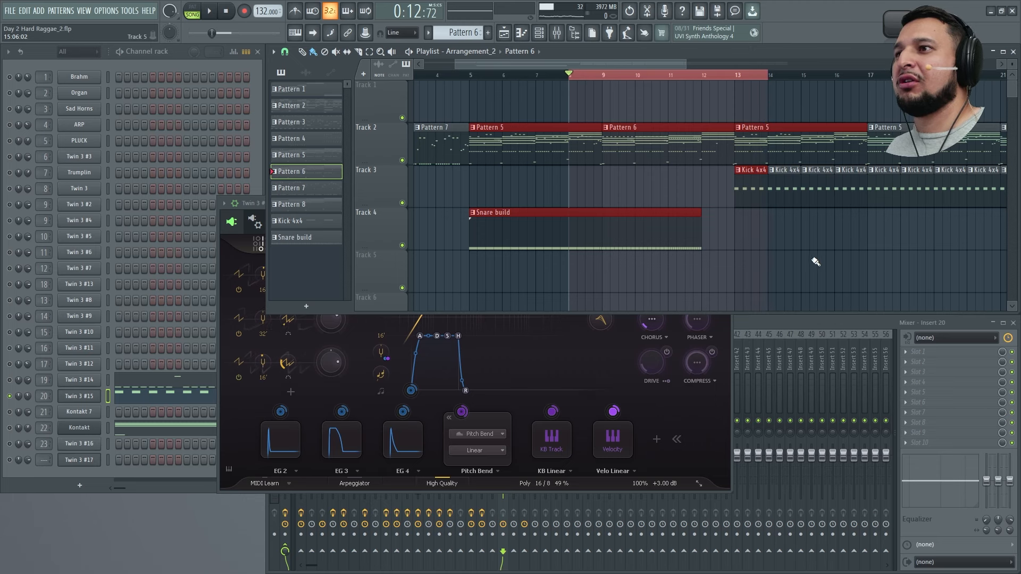
{"action": "left_click", "coordinate": [252, 211]}
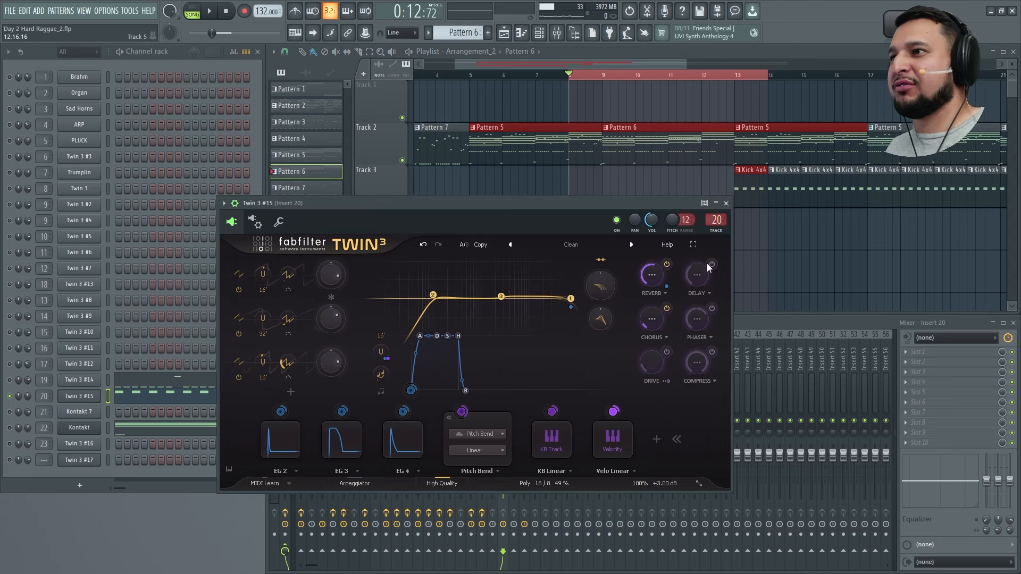
{"action": "right_click", "coordinate": [672, 221]}
{"action": "left_click", "coordinate": [726, 296]}
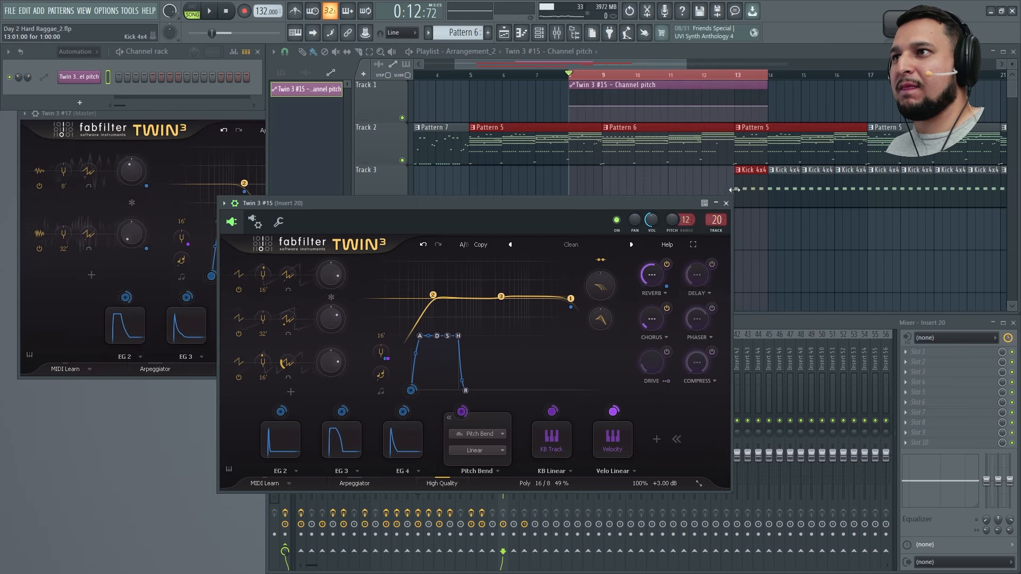
Step: Shape the channel pitch automation as a curved rise peaking at 100% near bar 12, with another point just before bar 13
{"action": "left_click_drag", "start_coordinate": [732, 109], "coordinate": [740, 77]}
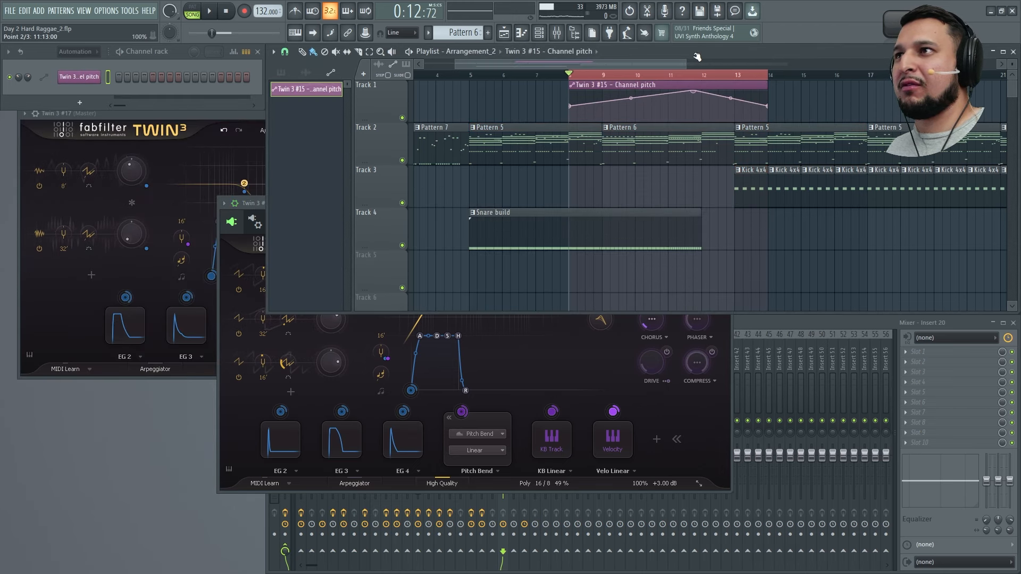
{"action": "key", "text": "space"}
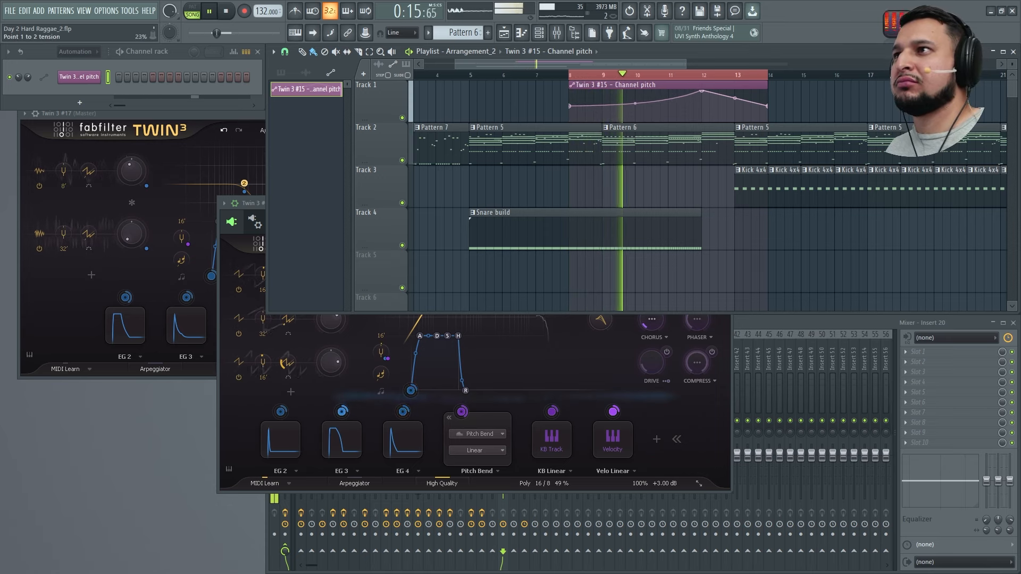
{"action": "right_click", "coordinate": [734, 105]}
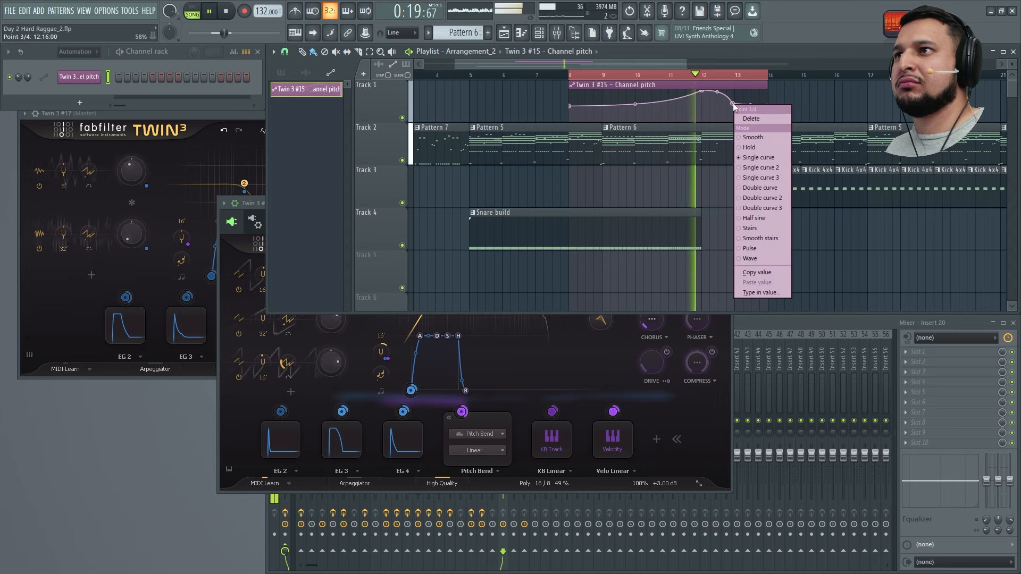
{"action": "left_click", "coordinate": [559, 85]}
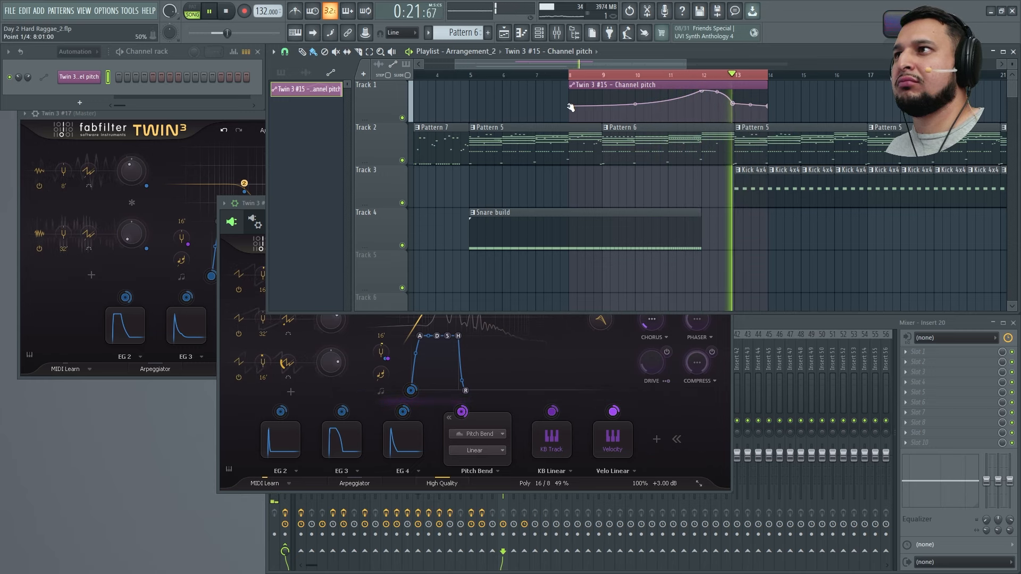
Step: Copy the pitch curve's start value onto the point just before bar 13 and adjust the peak near bar 12
{"action": "right_click", "coordinate": [570, 107]}
{"action": "left_click", "coordinate": [607, 275]}
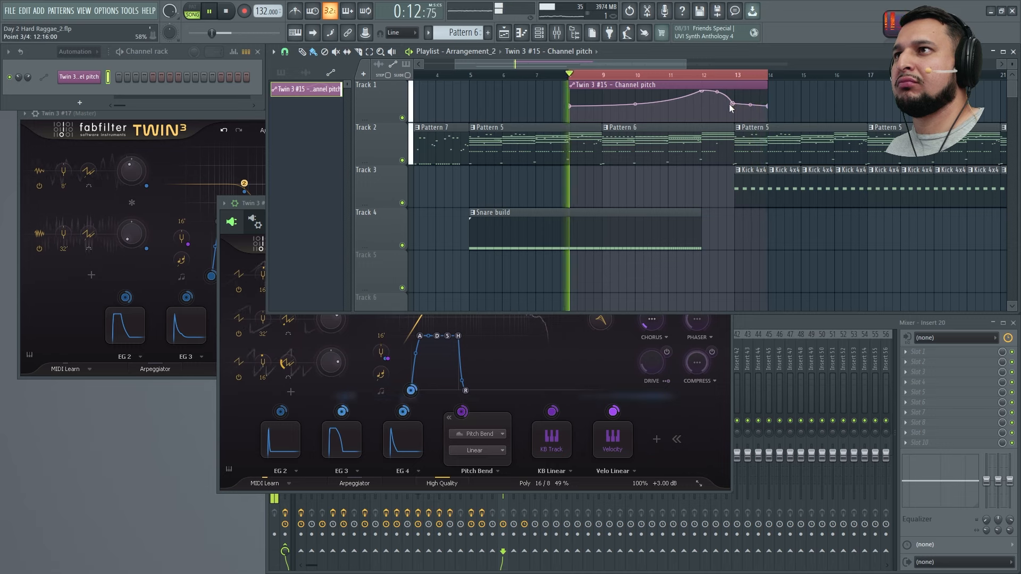
{"action": "right_click", "coordinate": [734, 104]}
{"action": "left_click", "coordinate": [767, 280]}
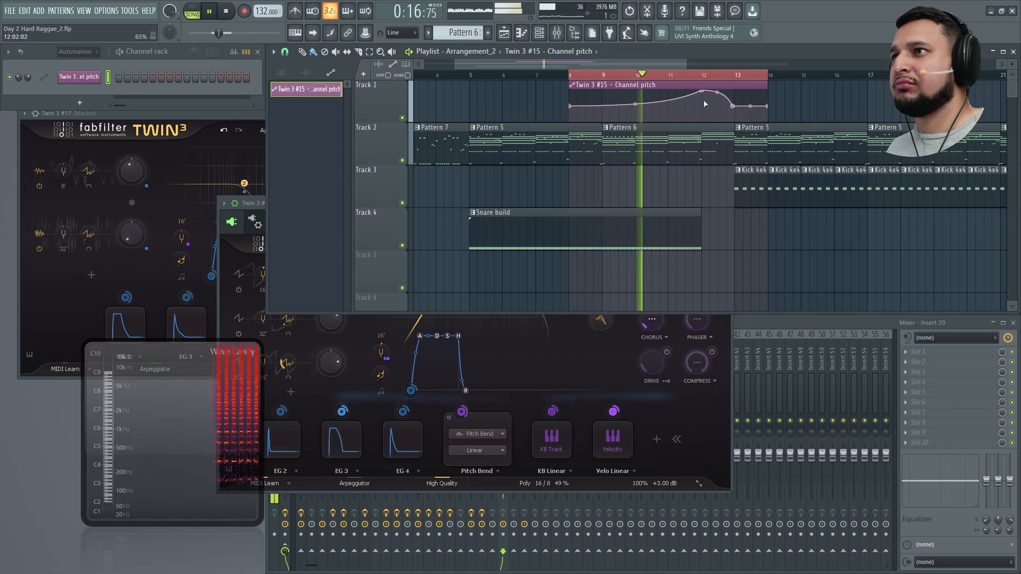
{"action": "mouse_move", "coordinate": [705, 92]}
{"action": "left_mouse_down"}
{"action": "mouse_move", "coordinate": [722, 89]}
{"action": "mouse_move", "coordinate": [705, 85]}
{"action": "left_mouse_up"}
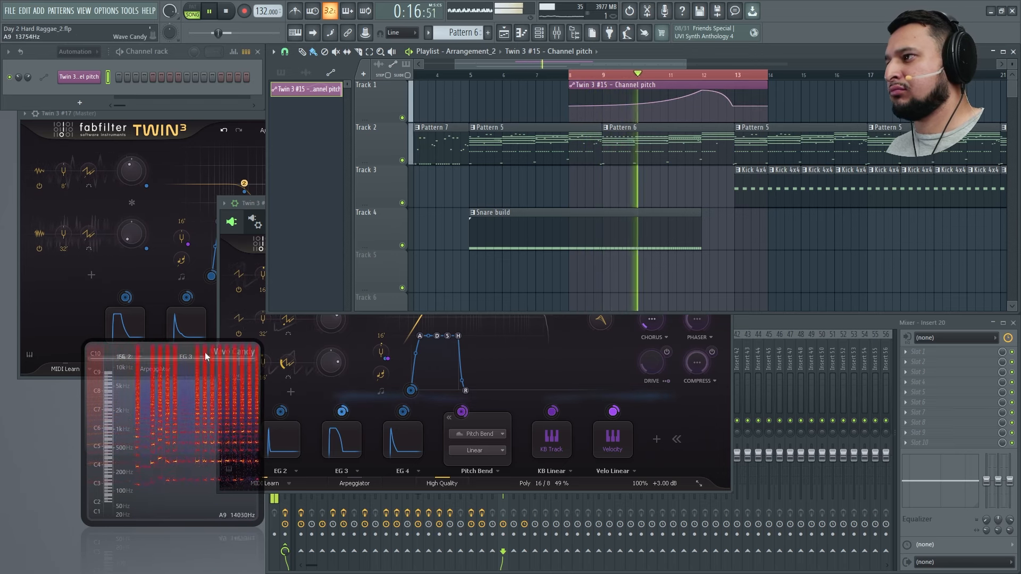
Step: Check the Pitch Bend modulation of Master Tune in Twin 3 #15 and audition the pitch rise from bar 8
{"action": "left_click", "coordinate": [256, 202]}
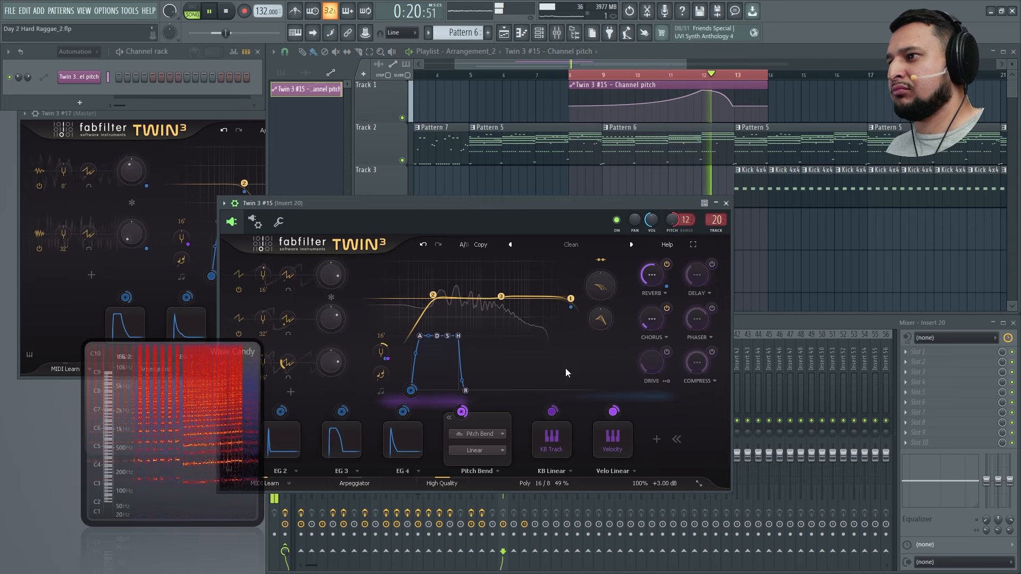
{"action": "key", "text": "space"}
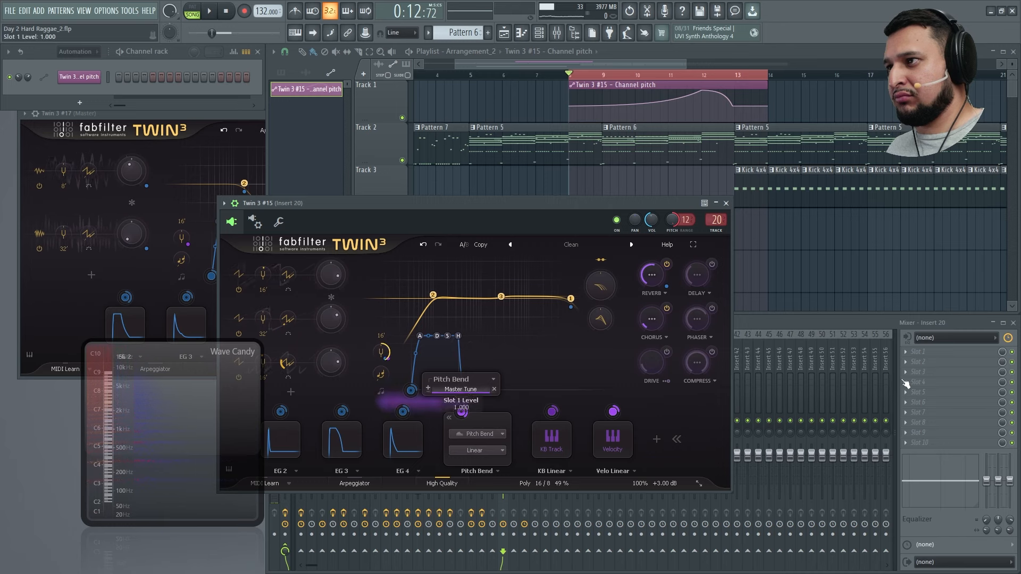
{"action": "key", "text": "space"}
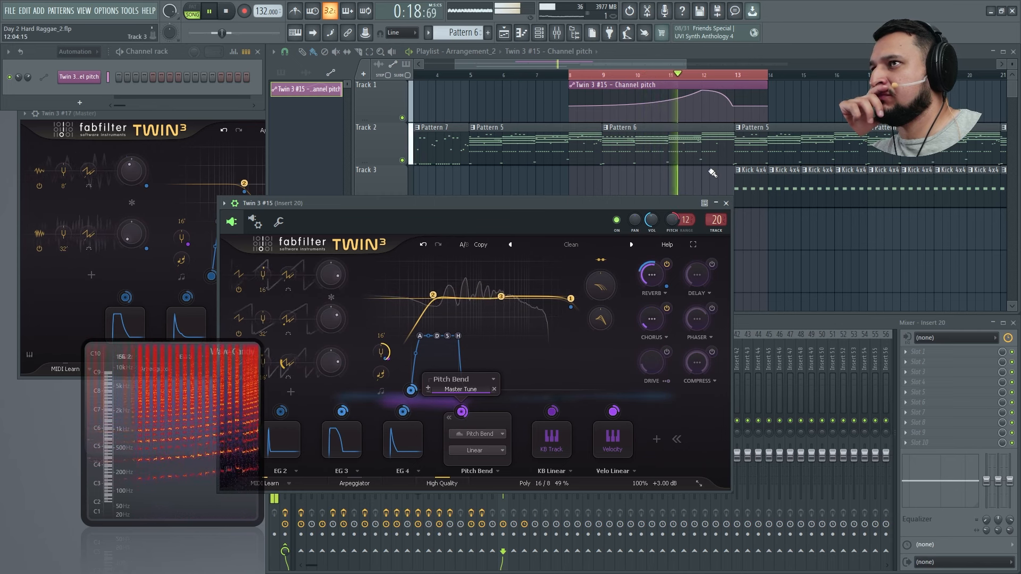
Step: Steepen the pitch rise and add a point near bar 9 with the start point's copied value
{"action": "mouse_move", "coordinate": [679, 112]}
{"action": "left_click", "coordinate": [640, 107]}
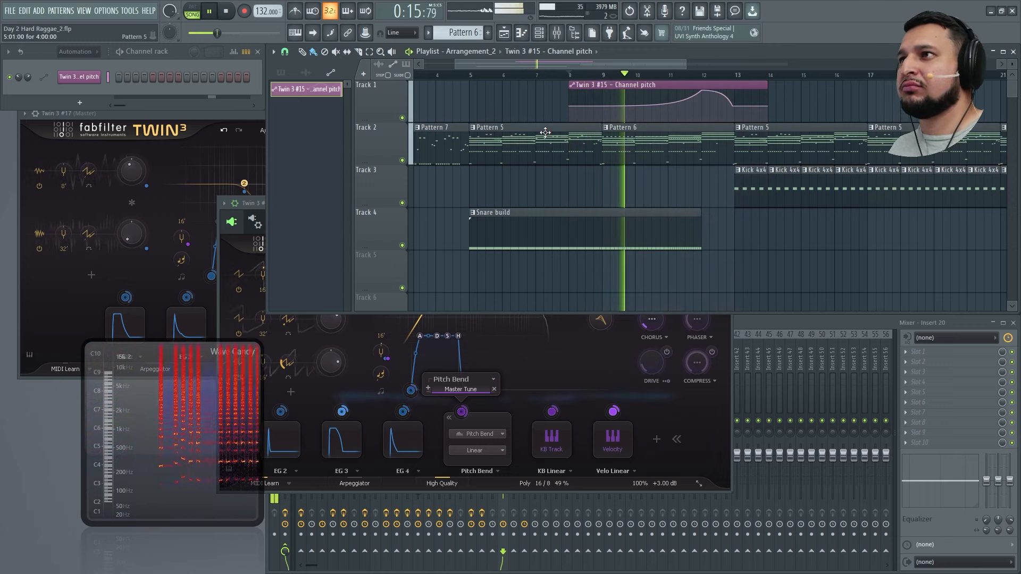
{"action": "right_click", "coordinate": [572, 105]}
{"action": "left_click", "coordinate": [609, 275]}
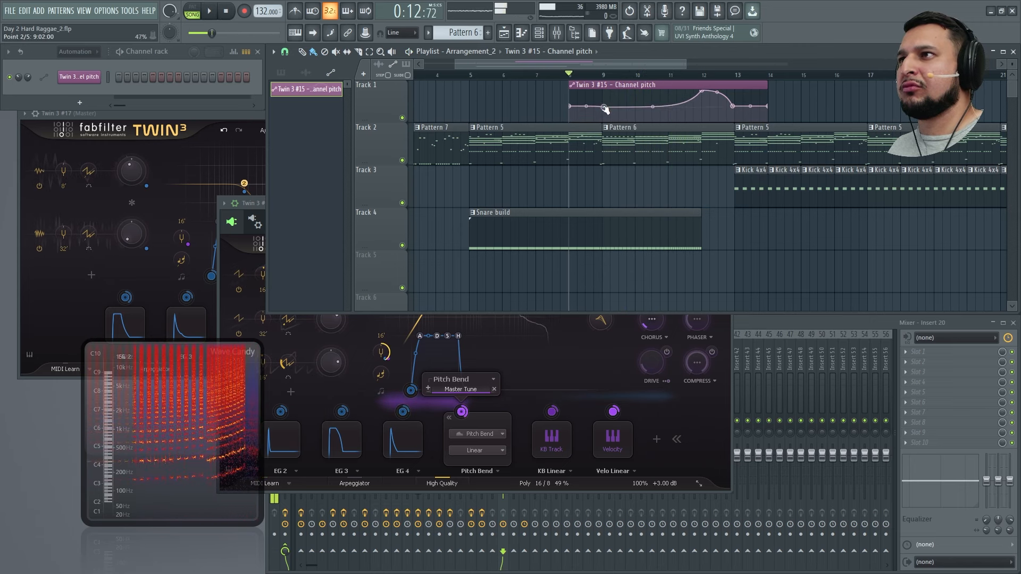
{"action": "right_click", "coordinate": [605, 108]}
{"action": "left_click", "coordinate": [654, 286]}
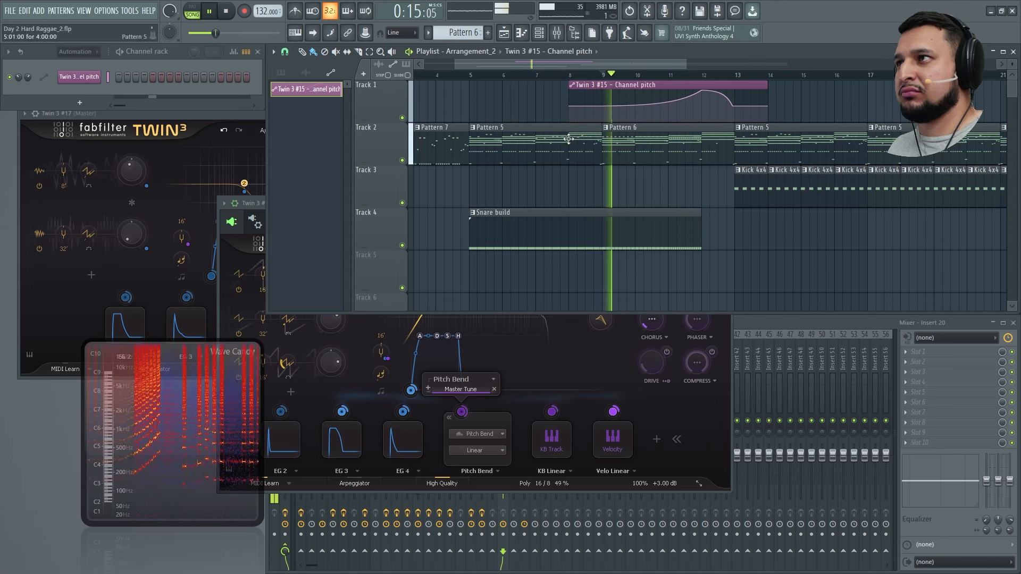
Step: Show all channels in the channel rack and unmute every channel while auditioning the build from bar 9
{"action": "left_click", "coordinate": [77, 51]}
{"action": "left_click", "coordinate": [77, 66]}
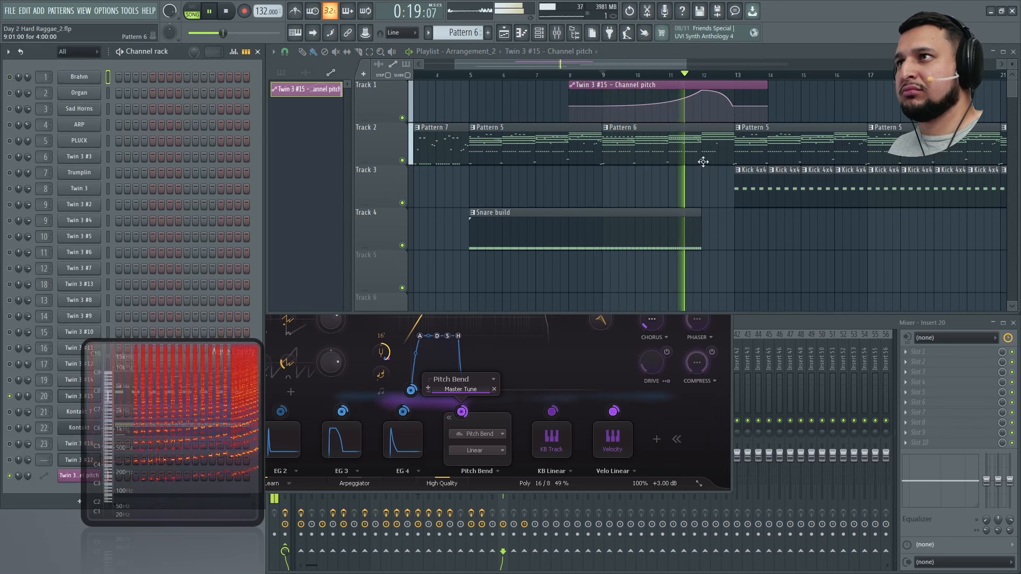
{"action": "key", "text": "space"}
{"action": "right_click", "coordinate": [10, 78]}
{"action": "key", "text": "space"}
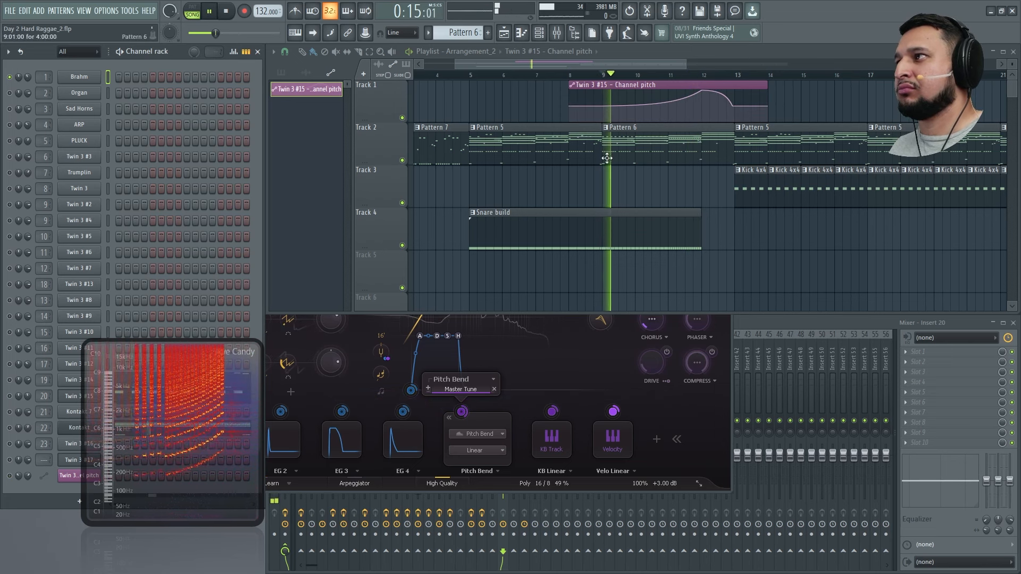
{"action": "right_click", "coordinate": [10, 78]}
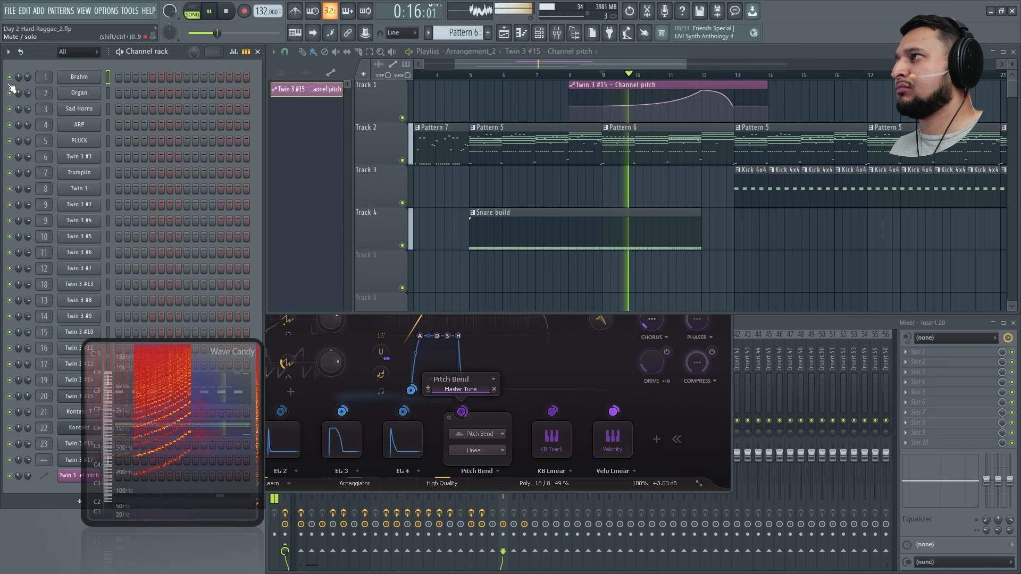
Step: Review Pattern 6's Twin 3 #14 notes with the browser shown, and replay the arrangement from about bar 10
{"action": "double_click", "coordinate": [611, 137]}
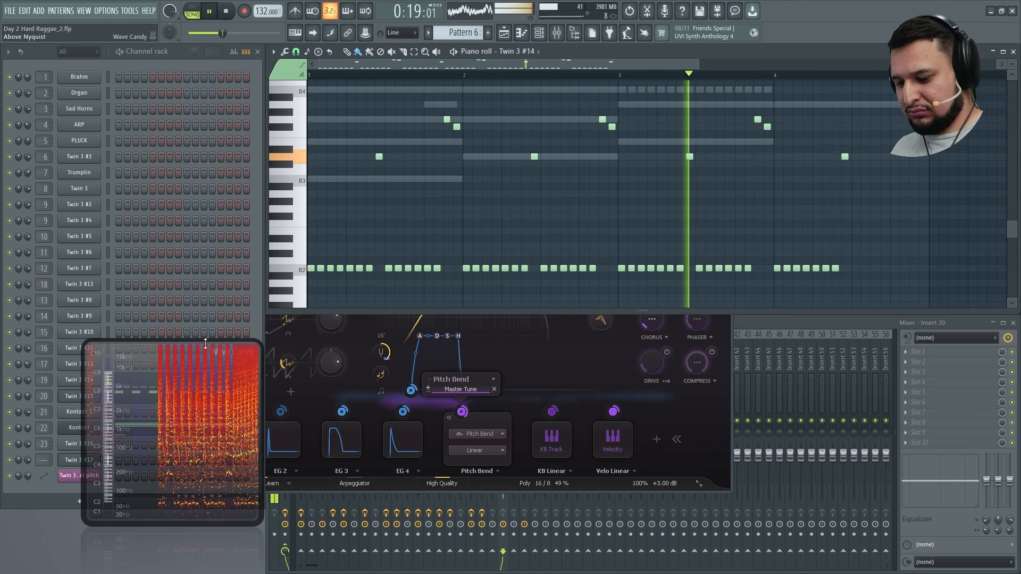
{"action": "key", "text": "Escape"}
{"action": "key", "text": "alt+F8"}
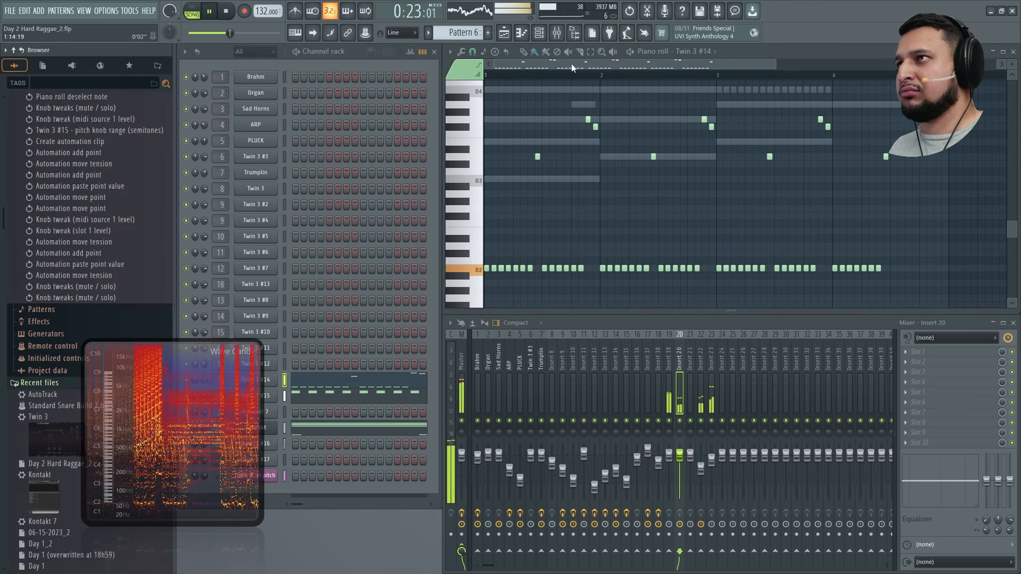
{"action": "key", "text": "F5"}
{"action": "left_click", "coordinate": [723, 75]}
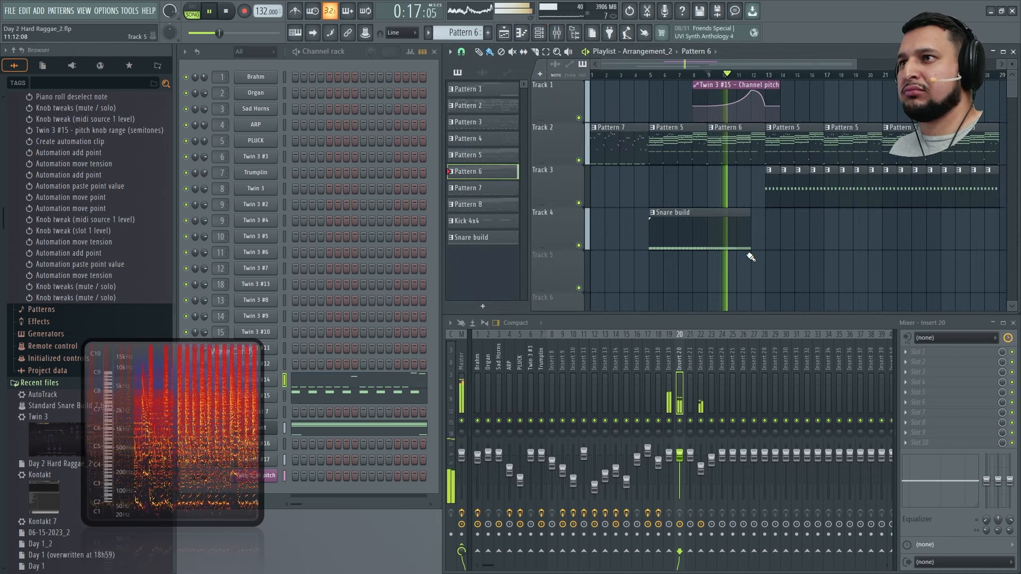
Step: Mute the first four B2 notes of bar 4 in Pattern 6's Twin 3 #14 part and audition the gap
{"action": "key", "text": "F7"}
{"action": "scroll", "coordinate": [851, 268], "scroll_direction": "up", "scroll_amount": 4}
{"action": "scroll", "coordinate": [915, 246], "scroll_direction": "down", "scroll_amount": 4}
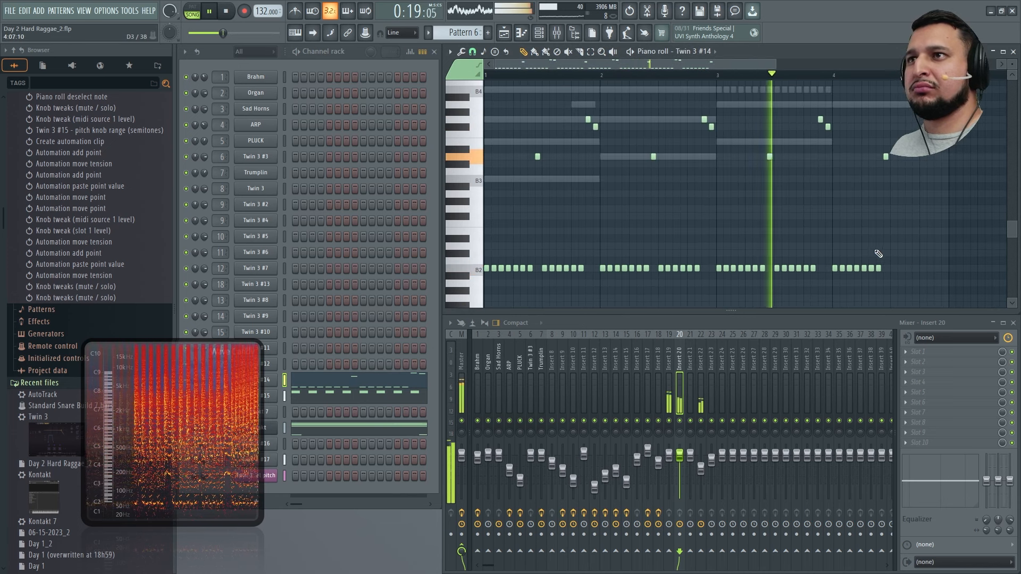
{"action": "key", "text": "t"}
{"action": "left_click_drag", "start_coordinate": [834, 269], "coordinate": [866, 268]}
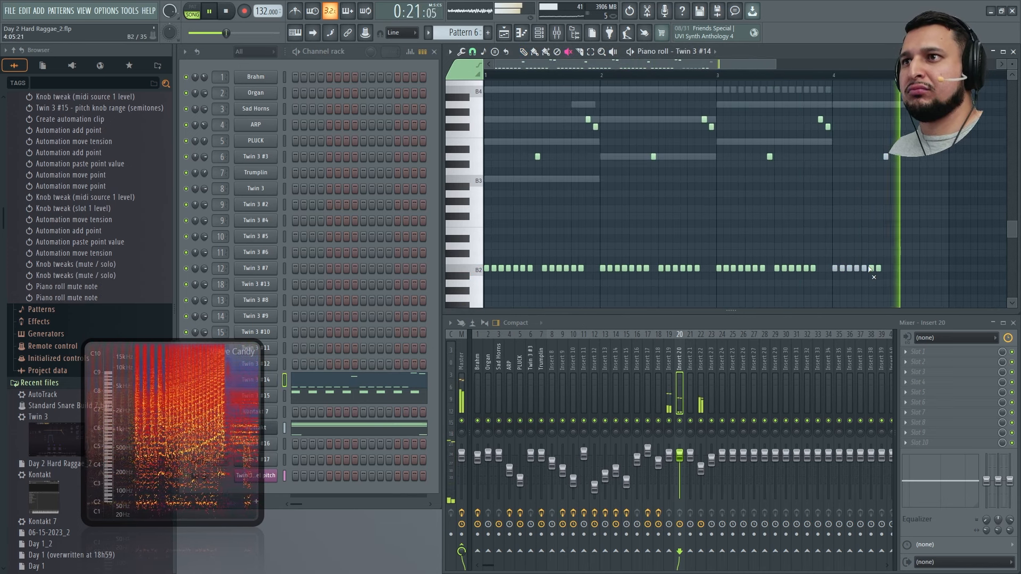
{"action": "key", "text": "space"}
{"action": "key", "text": "space"}
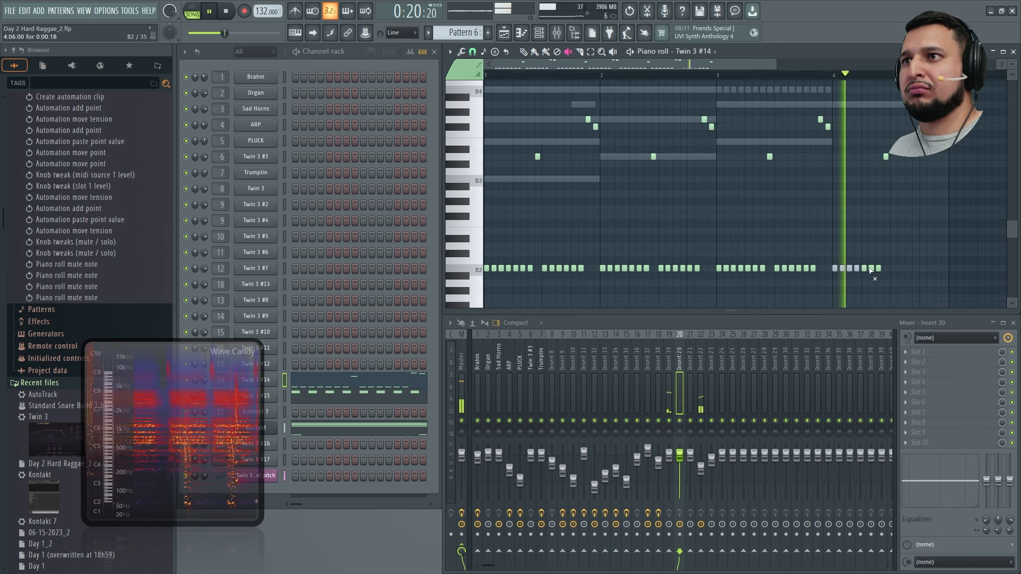
{"action": "key", "text": "space"}
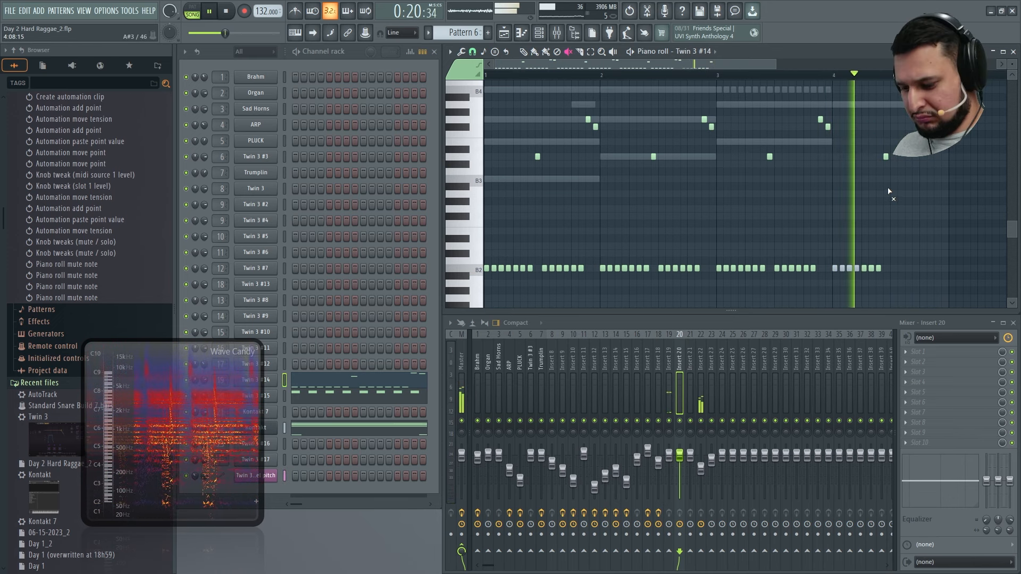
{"action": "scroll", "coordinate": [888, 192], "scroll_direction": "up", "scroll_amount": 3}
{"action": "scroll", "coordinate": [890, 192], "scroll_direction": "down", "scroll_amount": 3}
{"action": "key", "text": "space"}
Step: Try an extra B2 note and a D4 note in the second half of bar 4, and delete them
{"action": "key", "text": "p"}
{"action": "scroll", "coordinate": [951, 212], "scroll_direction": "up", "scroll_amount": 3}
{"action": "scroll", "coordinate": [955, 213], "scroll_direction": "up", "scroll_amount": 1}
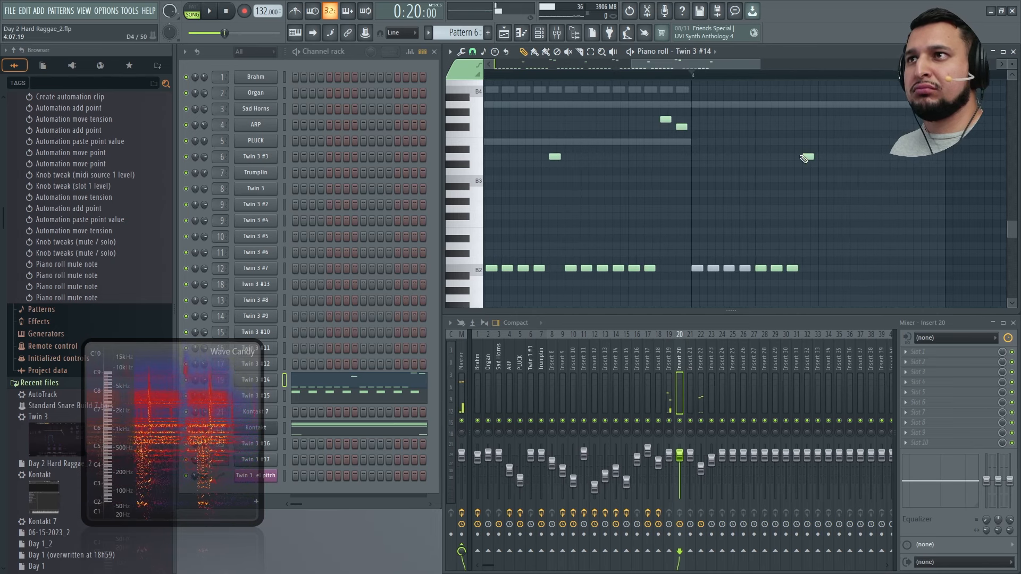
{"action": "left_click_drag", "start_coordinate": [827, 268], "coordinate": [824, 268]}
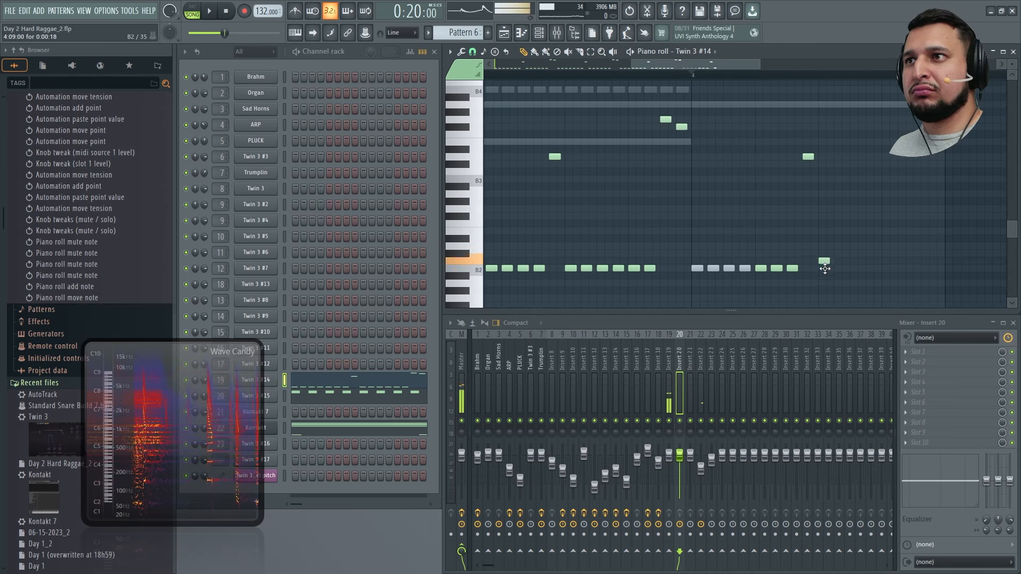
{"action": "left_click", "coordinate": [856, 163]}
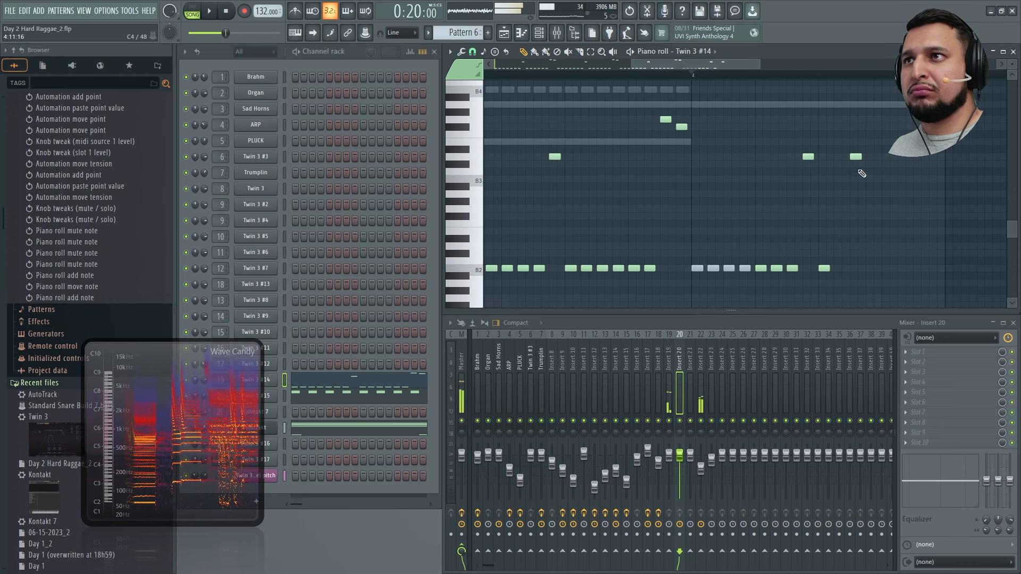
{"action": "key", "text": "space"}
{"action": "left_click", "coordinate": [860, 150]}
{"action": "right_click", "coordinate": [856, 156]}
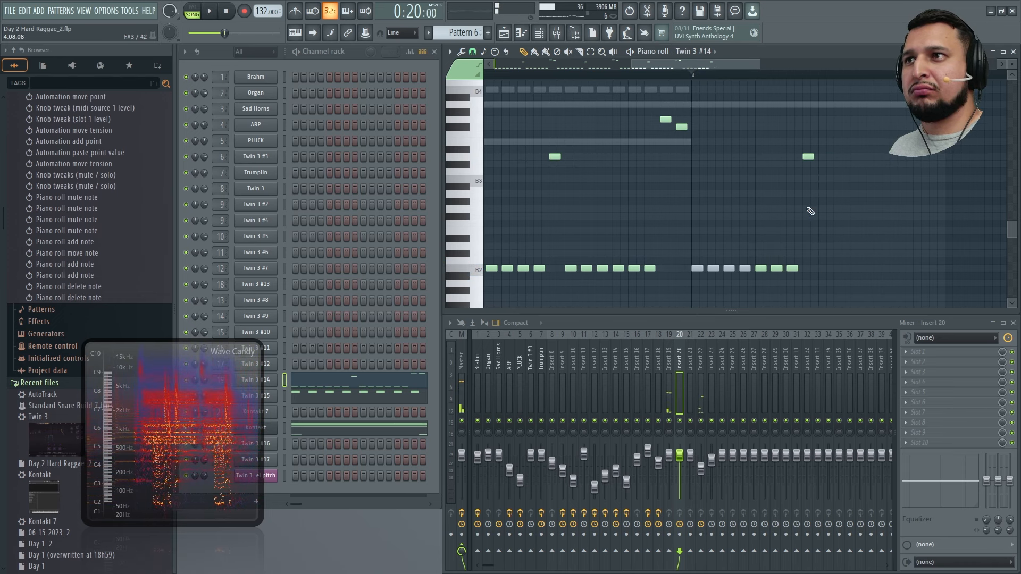
Step: Add three consecutive B2 notes followed by two spaced D4 notes in the second half of bar 4, and audition the fill
{"action": "left_click", "coordinate": [857, 155]}
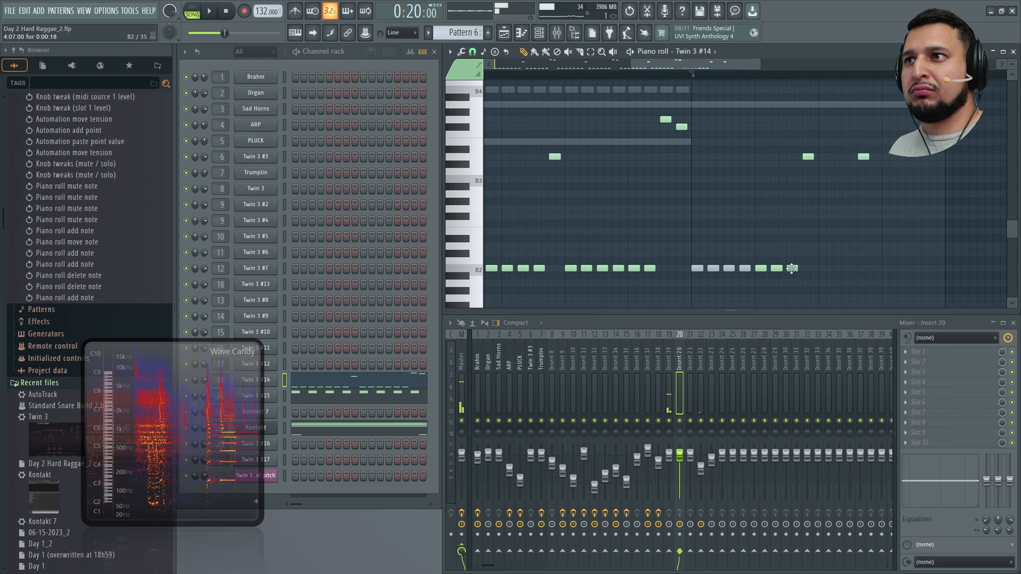
{"action": "key", "text": "space"}
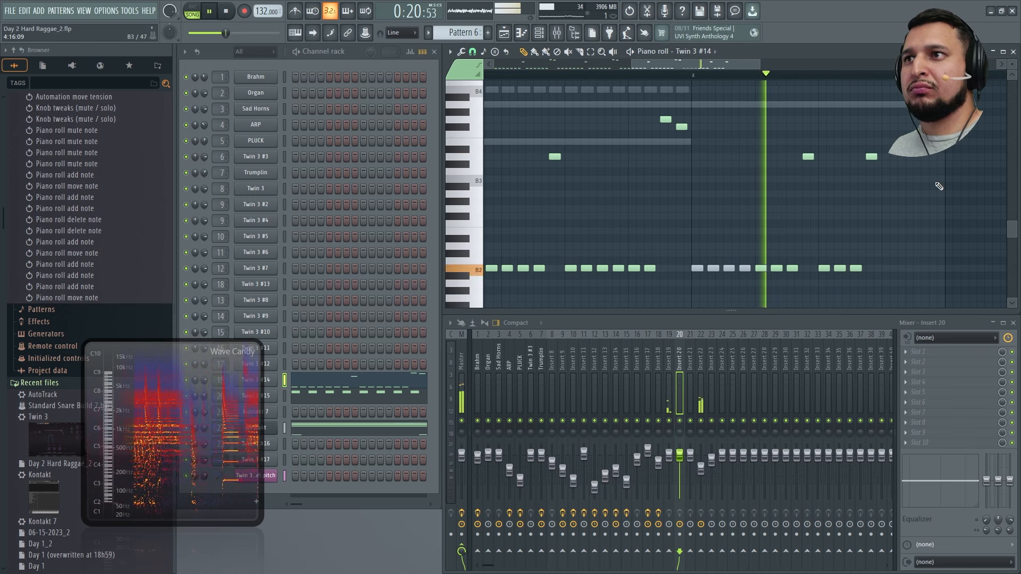
{"action": "left_click", "coordinate": [886, 157]}
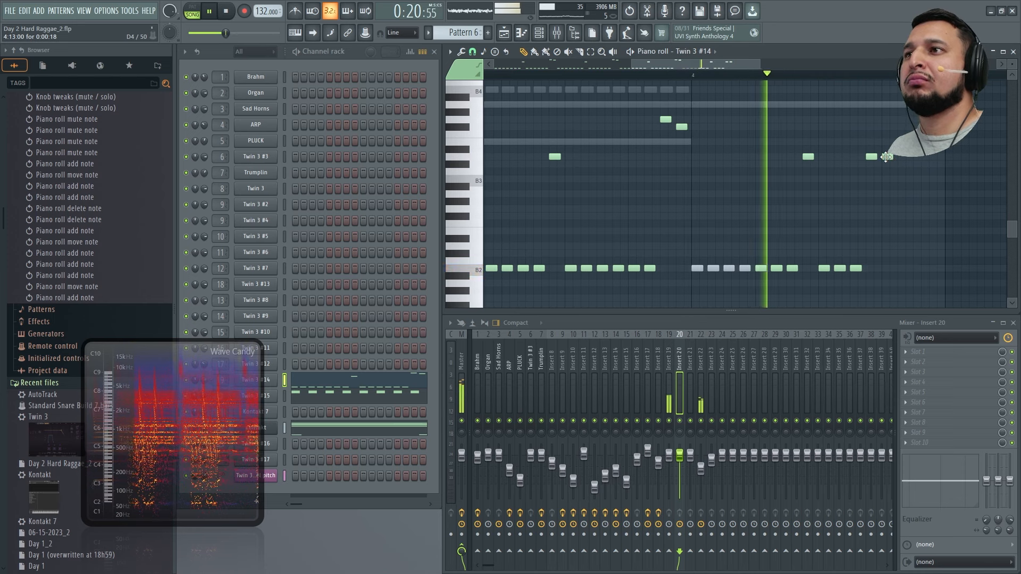
{"action": "key", "text": "space"}
{"action": "left_click_drag", "start_coordinate": [886, 157], "coordinate": [906, 158]}
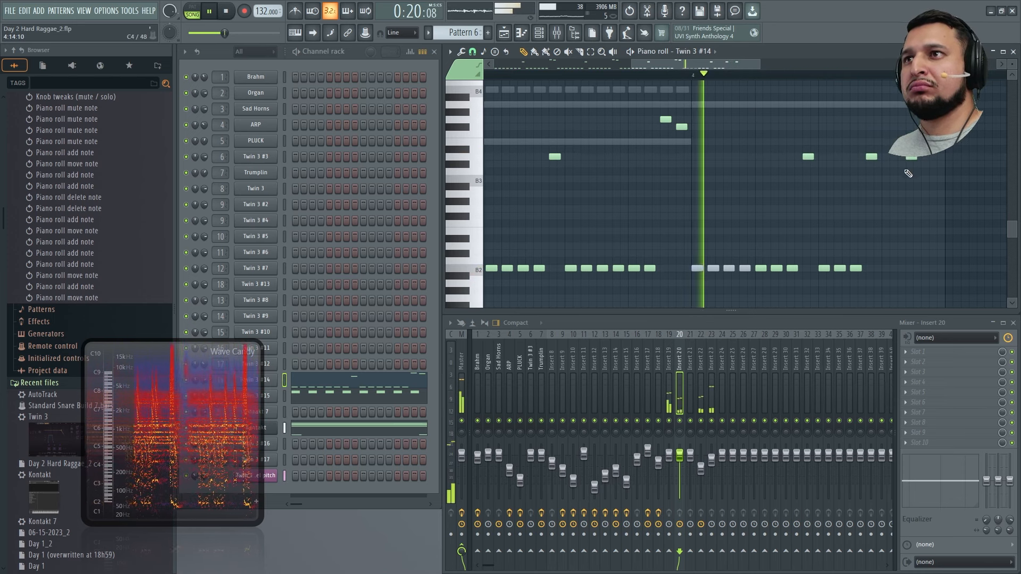
{"action": "left_click_drag", "start_coordinate": [909, 158], "coordinate": [913, 160]}
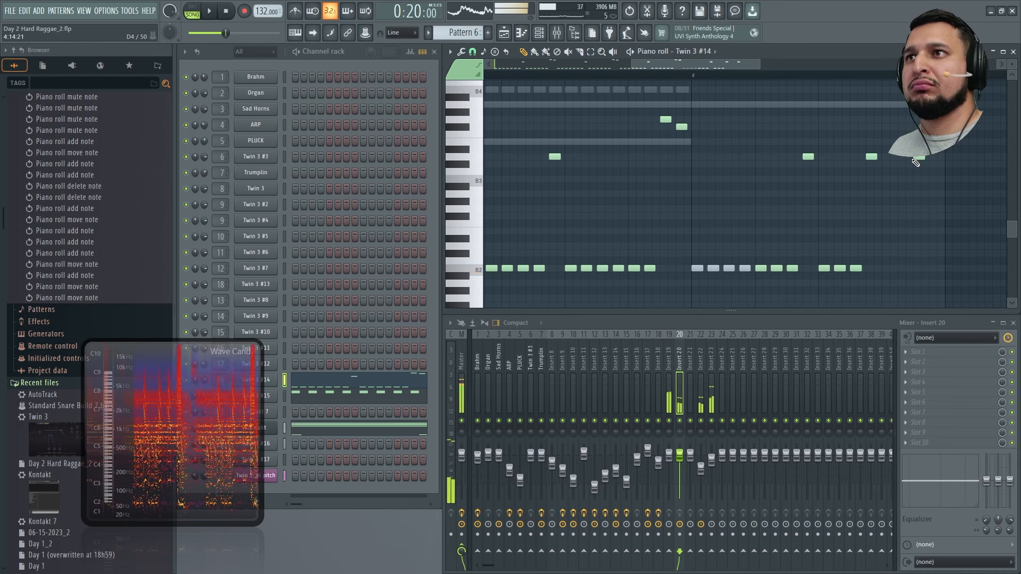
{"action": "key", "text": "space"}
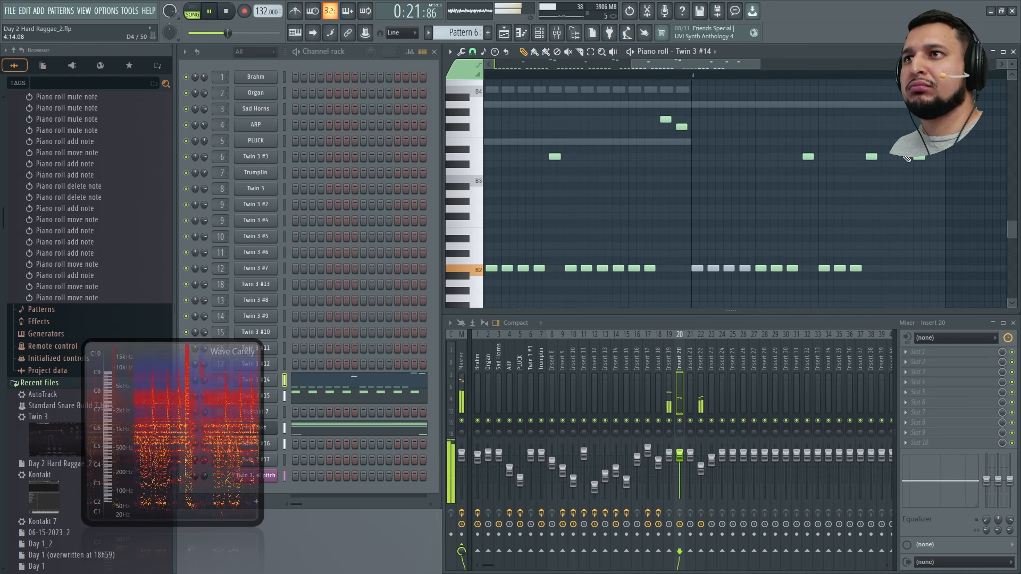
Step: Return to the playlist and lower the volumes of mixer inserts 19, 20 and 22 during playback
{"action": "left_click", "coordinate": [506, 37]}
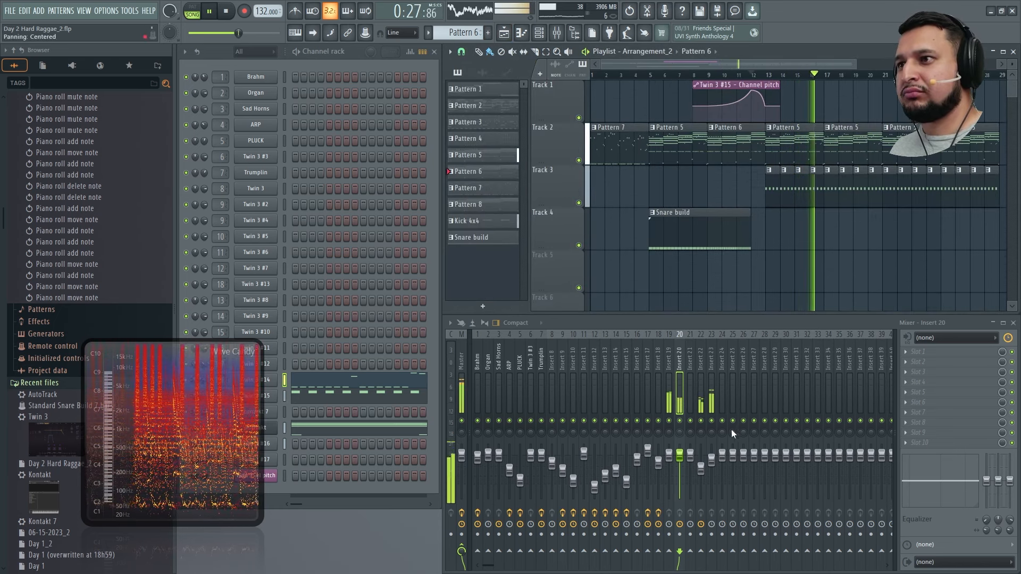
{"action": "left_click_drag", "start_coordinate": [669, 454], "coordinate": [669, 461]}
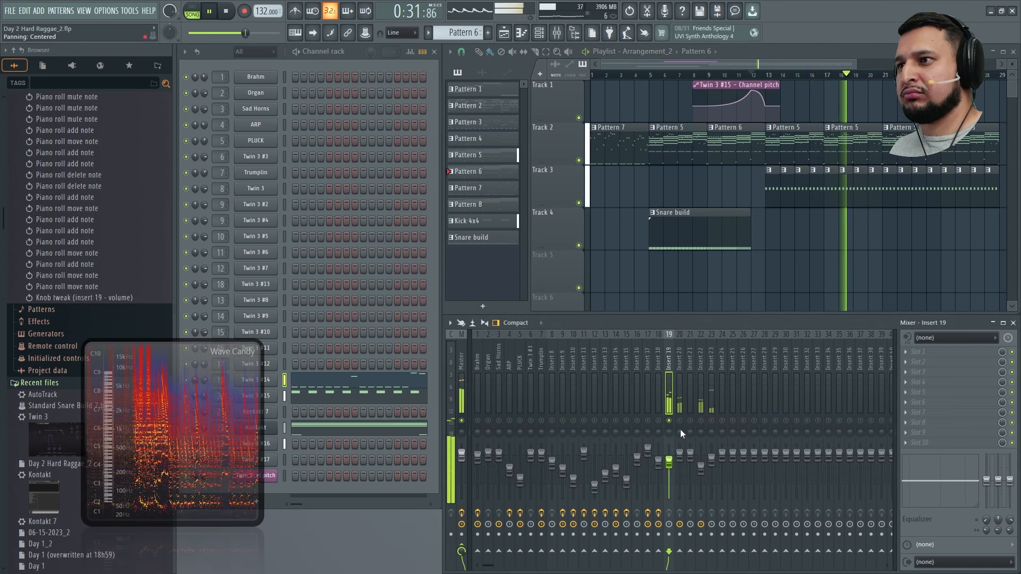
{"action": "left_click_drag", "start_coordinate": [680, 455], "coordinate": [705, 473]}
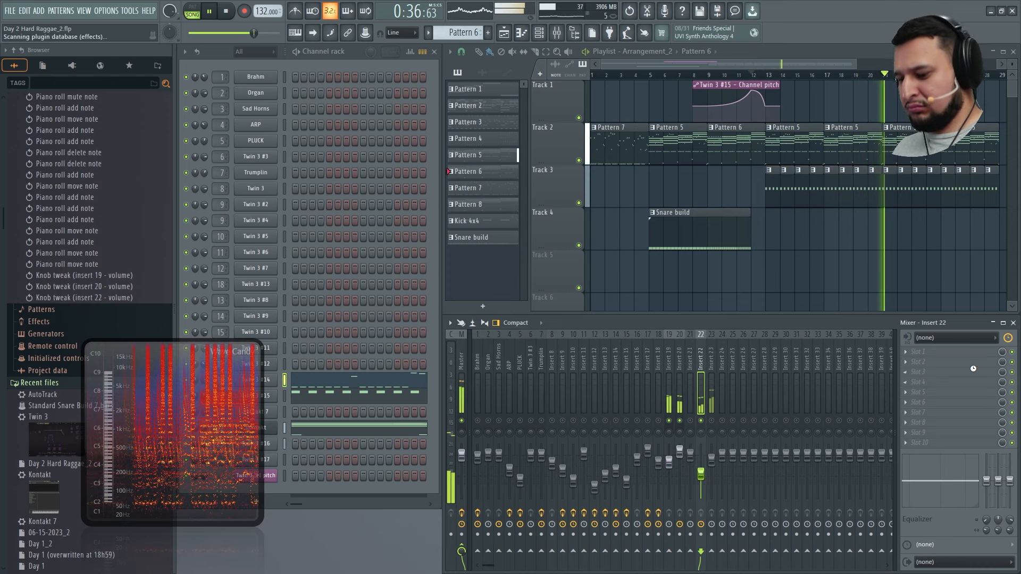
Step: Load FabFilter Pro-R on mixer insert 22 with the Very Large preset Huge Bright Vocal Space, and start playback
{"action": "type", "text": "pro-"}
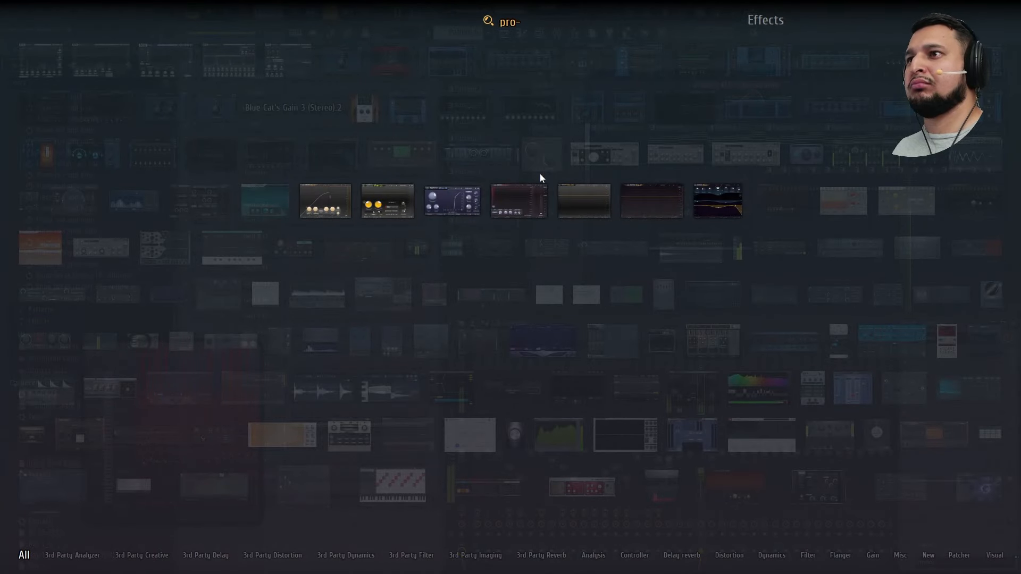
{"action": "left_click", "coordinate": [720, 193]}
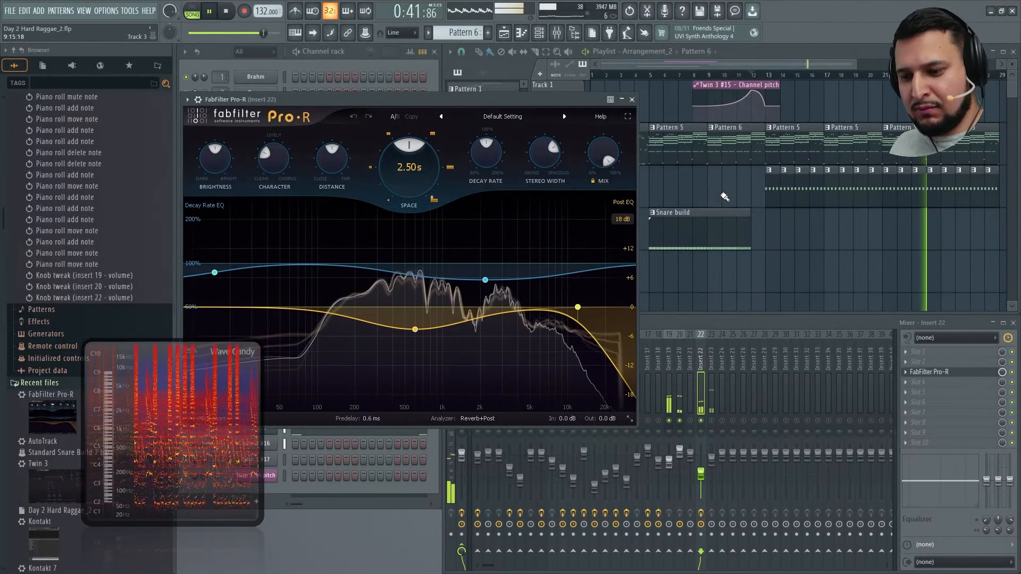
{"action": "left_click", "coordinate": [547, 120]}
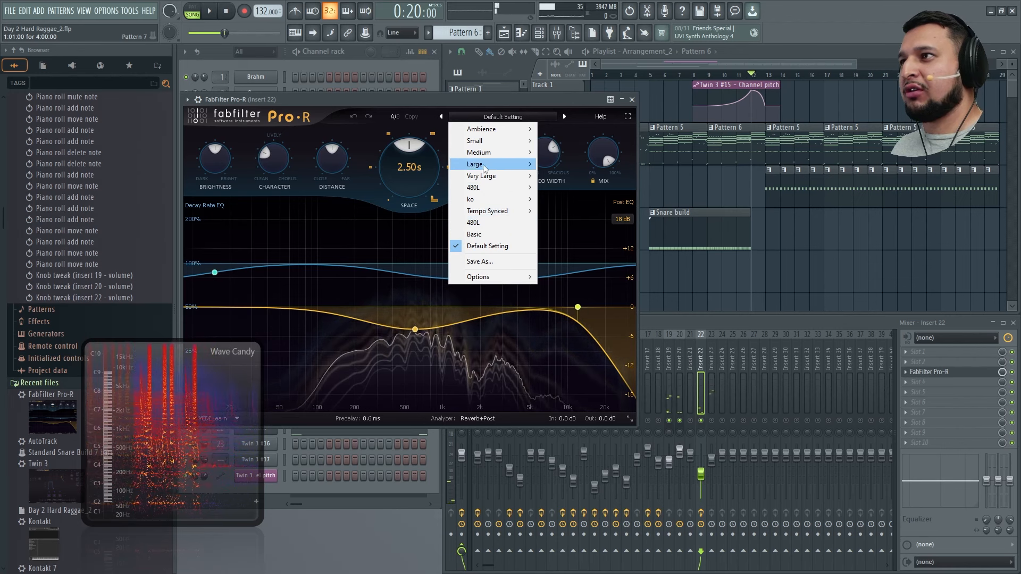
{"action": "mouse_move", "coordinate": [490, 179]}
{"action": "left_click", "coordinate": [585, 234]}
{"action": "key", "text": "space"}
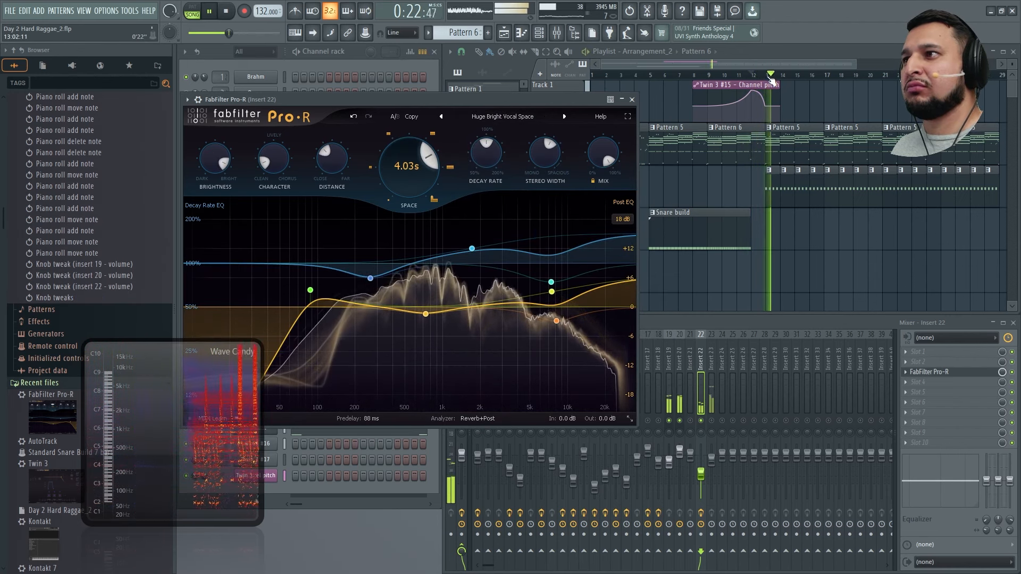
Step: Lower Pro-R's mix to about 32% and reduce its brightness to around the middle, and close the plugin
{"action": "left_click_drag", "start_coordinate": [601, 145], "coordinate": [595, 257]}
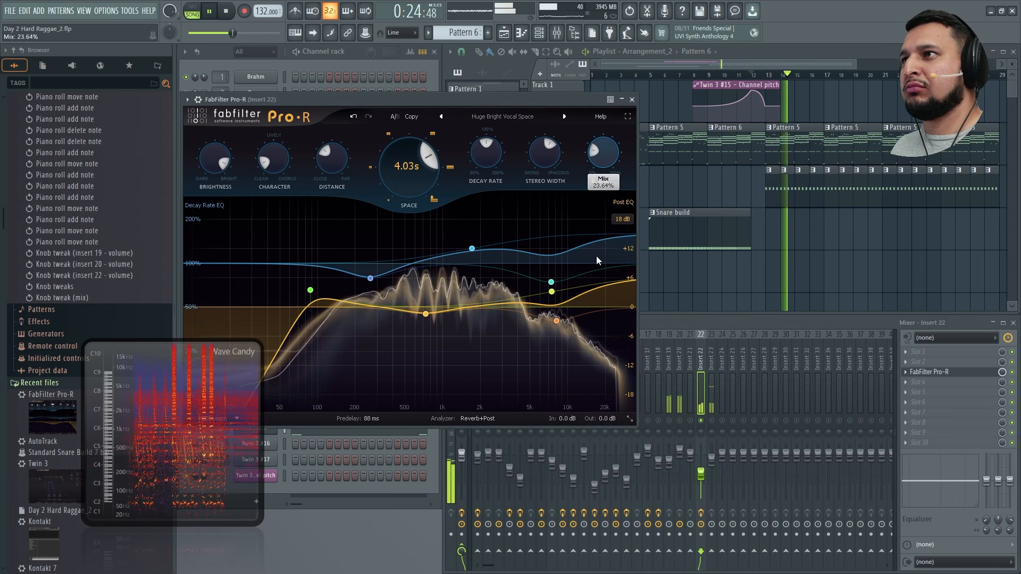
{"action": "left_click", "coordinate": [531, 119]}
{"action": "mouse_move", "coordinate": [496, 174]}
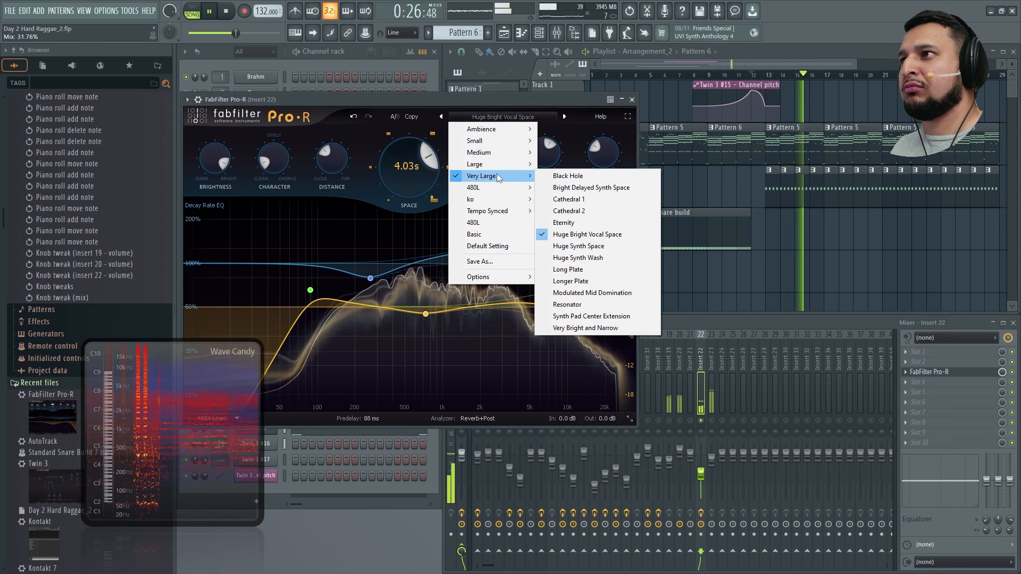
{"action": "left_click", "coordinate": [513, 104]}
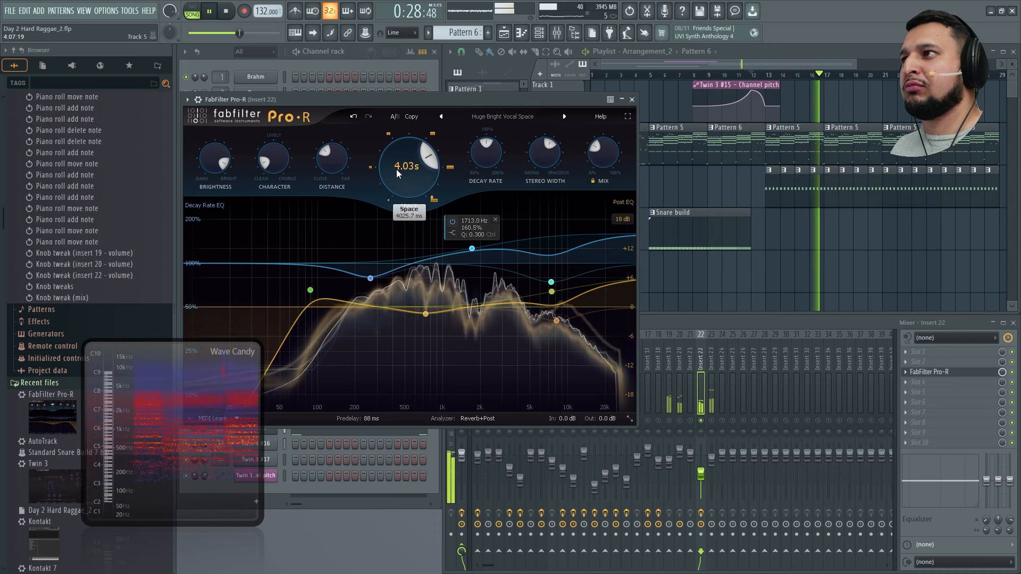
{"action": "left_click_drag", "start_coordinate": [212, 166], "coordinate": [208, 234]}
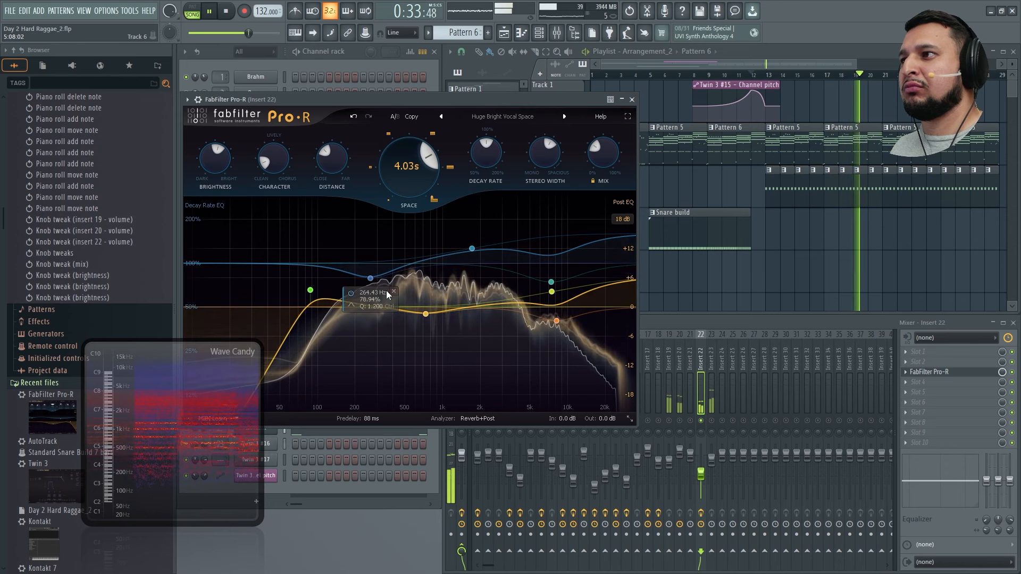
{"action": "key", "text": "space"}
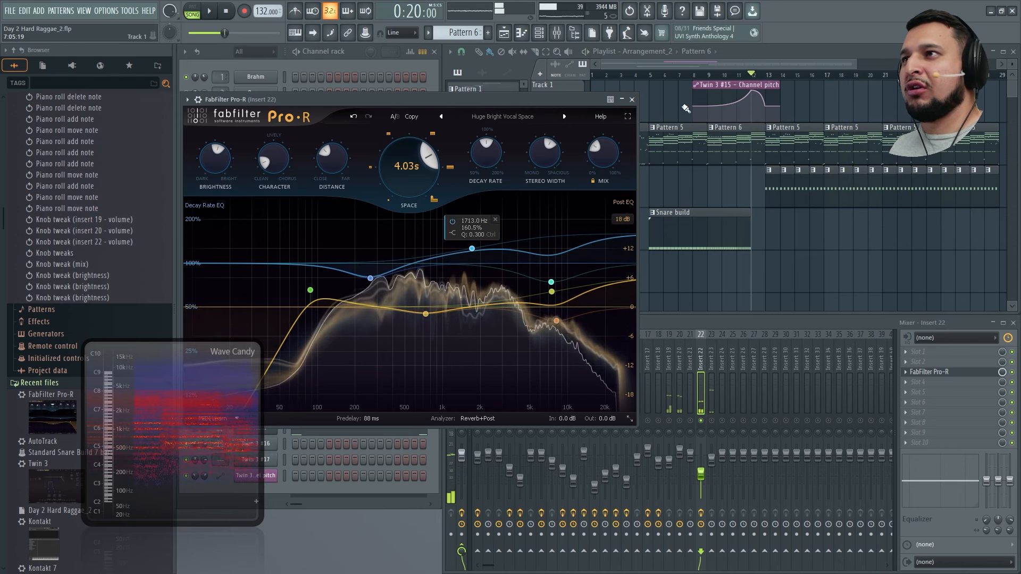
{"action": "left_click", "coordinate": [632, 100]}
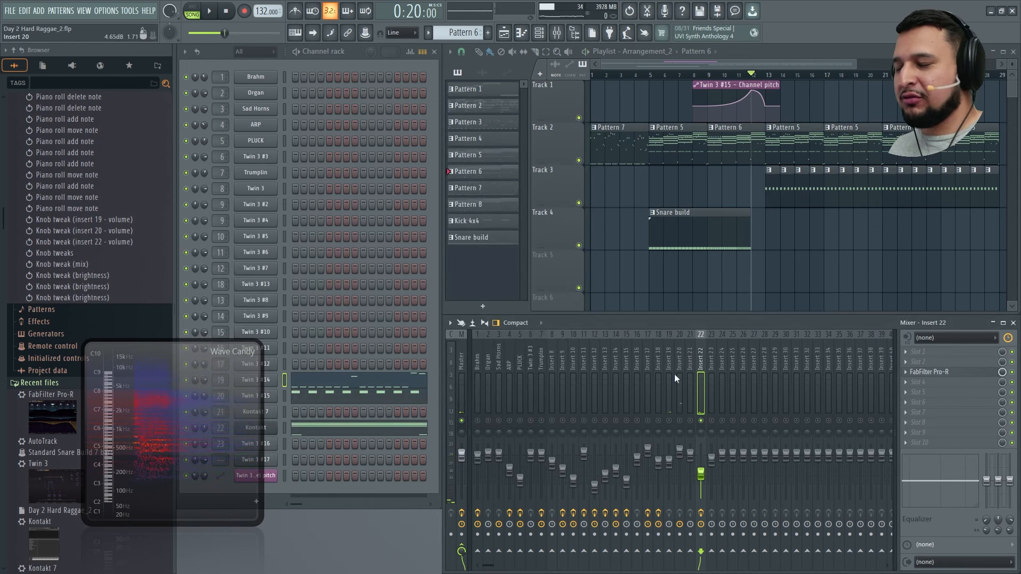
Step: Hide the browser and move the Wave Candy visualizer further toward the screen edge
{"action": "key", "text": "alt+F8"}
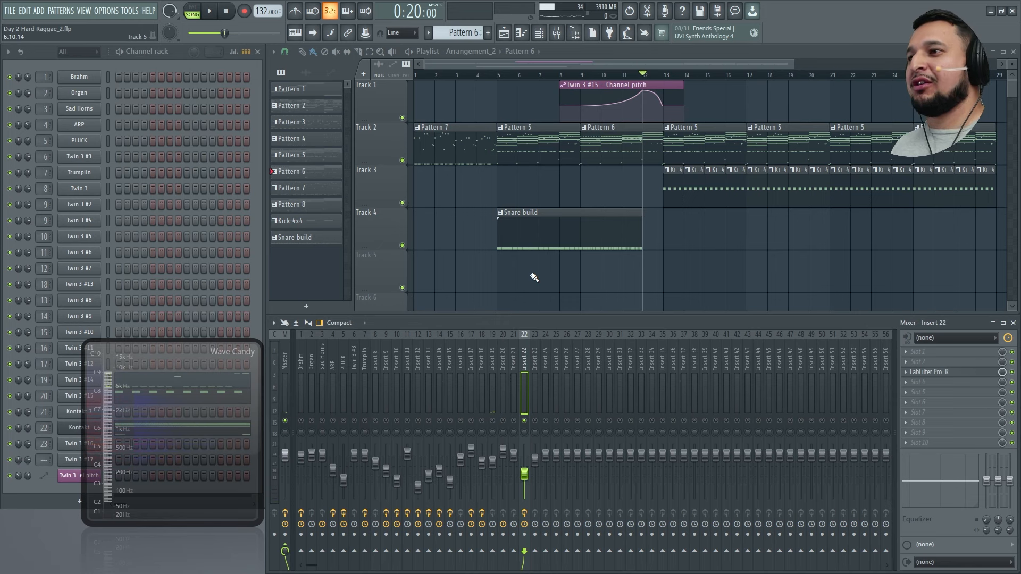
{"action": "left_click_drag", "start_coordinate": [218, 365], "coordinate": [149, 371]}
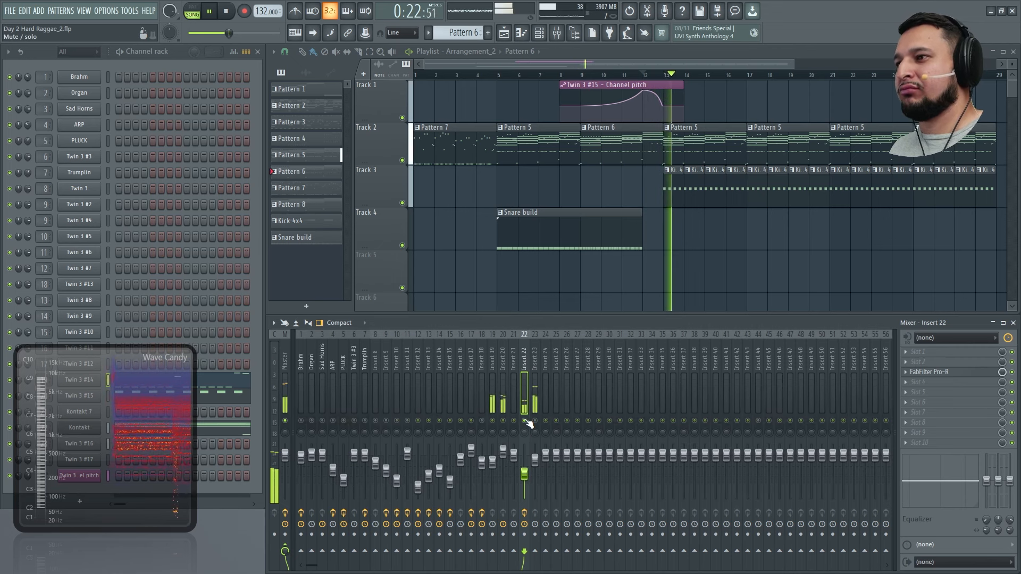
Step: Lower the volume of mixer insert 23 slightly while the drop plays, and close the Wave Candy visualizer
{"action": "left_click", "coordinate": [536, 461]}
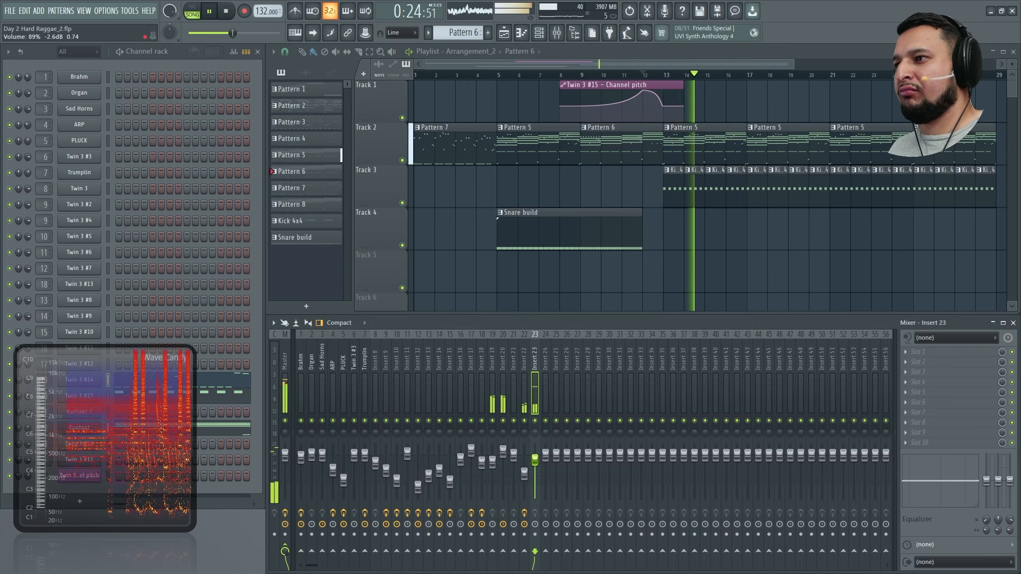
{"action": "left_click_drag", "start_coordinate": [536, 461], "coordinate": [536, 465]}
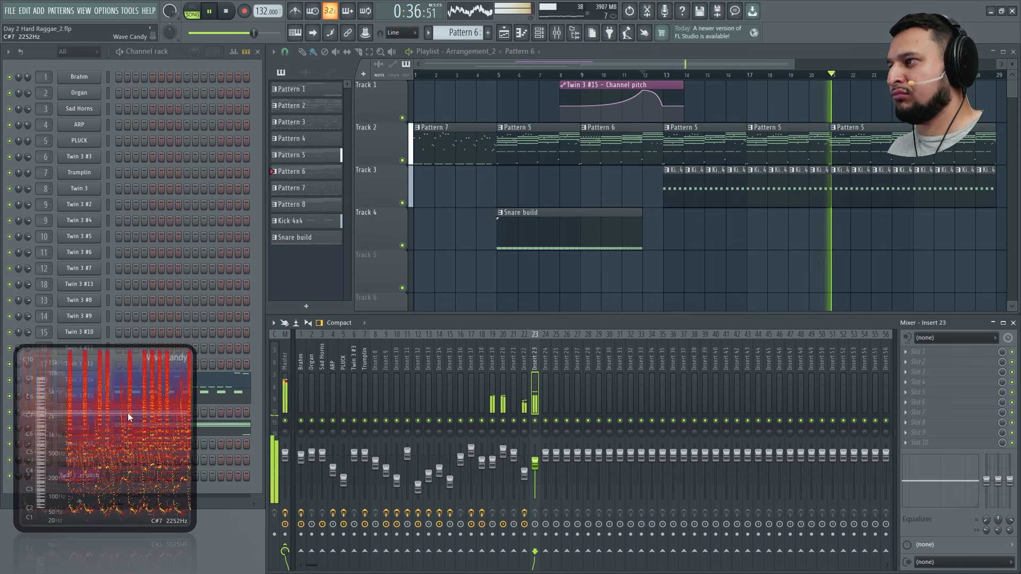
{"action": "left_click", "coordinate": [182, 358]}
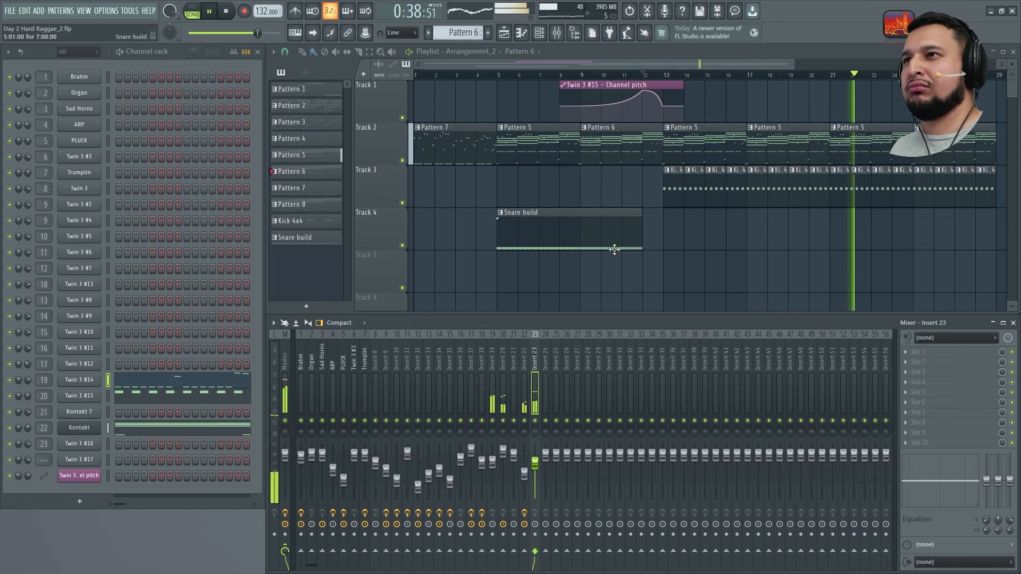
Step: Stop playback, inspect the Twin 3 #12 synth and close it, and audition the Twin 3 channels for a layering sound
{"action": "left_click_drag", "start_coordinate": [576, 274], "coordinate": [1007, 111]}
{"action": "key", "text": "space"}
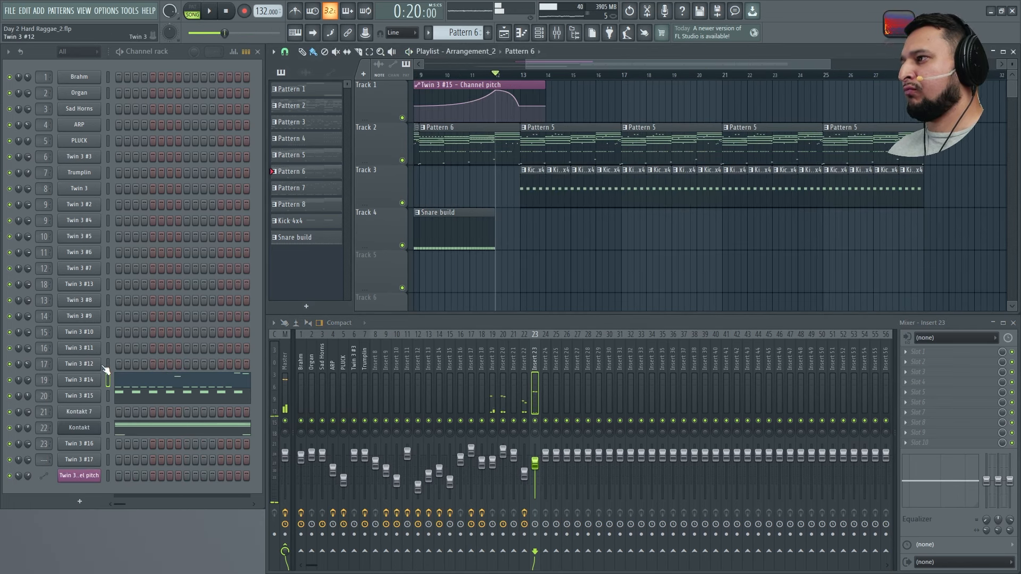
{"action": "left_click", "coordinate": [102, 366]}
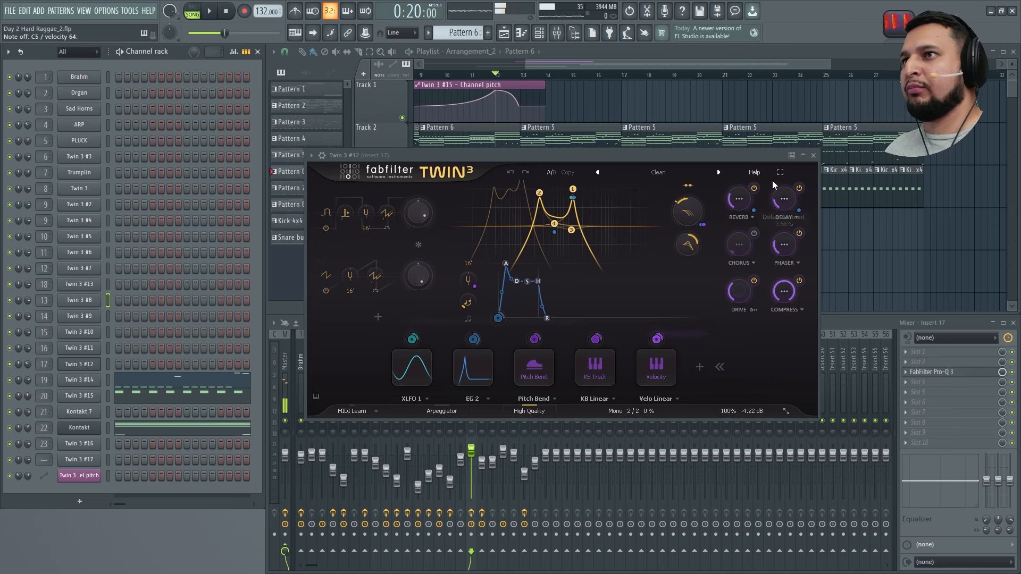
{"action": "left_click", "coordinate": [814, 154]}
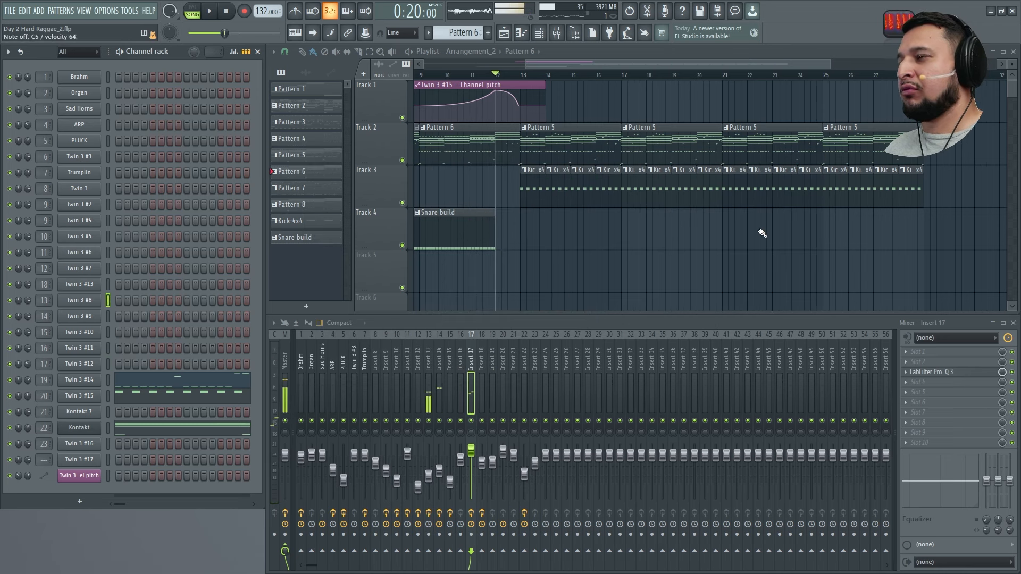
Step: In the Snare build pattern, copy the notes of Twin 3 #17 to Twin 3 #8 and play from bar 5
{"action": "left_click_drag", "start_coordinate": [429, 74], "coordinate": [465, 90]}
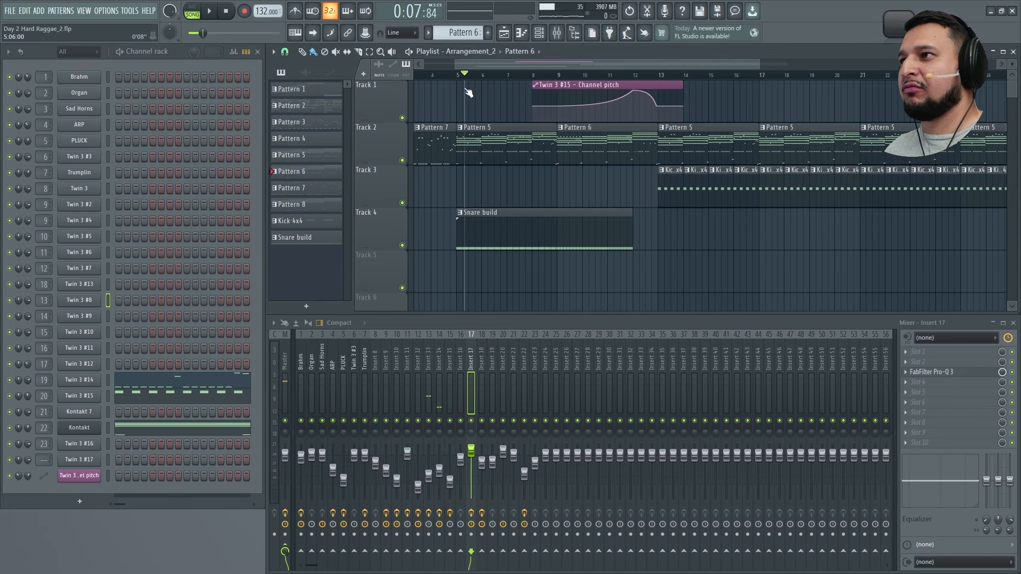
{"action": "left_click", "coordinate": [514, 235]}
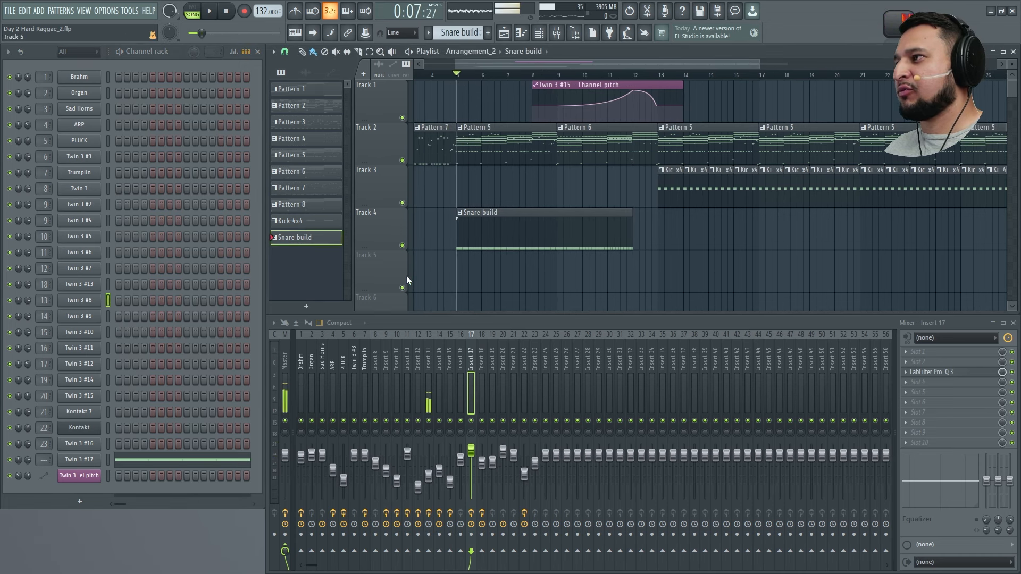
{"action": "right_click", "coordinate": [100, 460]}
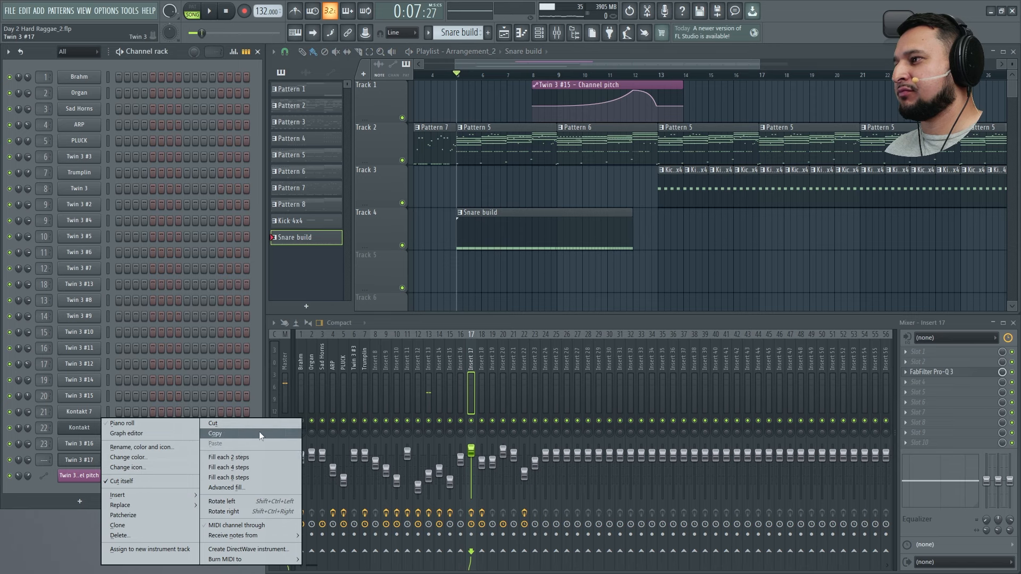
{"action": "left_click", "coordinate": [259, 432]}
{"action": "left_click", "coordinate": [106, 315]}
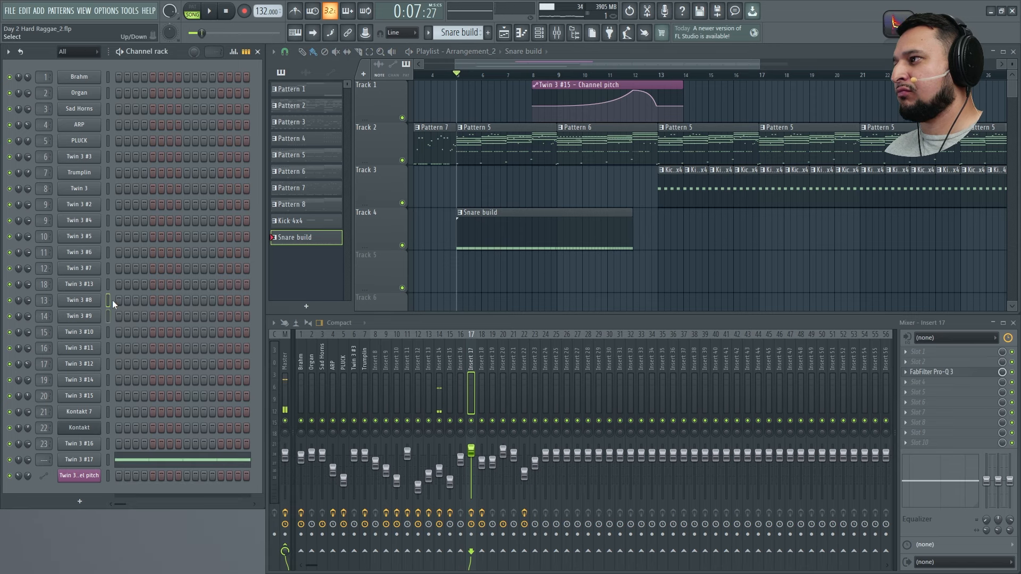
{"action": "right_click", "coordinate": [112, 300]}
{"action": "left_click", "coordinate": [271, 317]}
{"action": "key", "text": "space"}
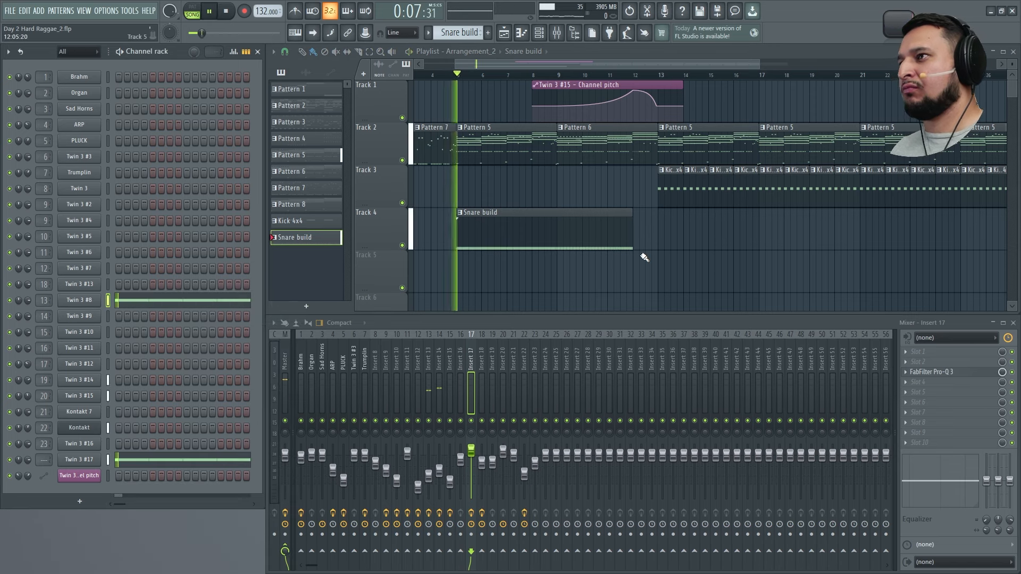
Step: Shorten the Twin 3 #8 notes in bars 1 to 4 of the Snare build pattern into short hits
{"action": "left_click", "coordinate": [222, 300]}
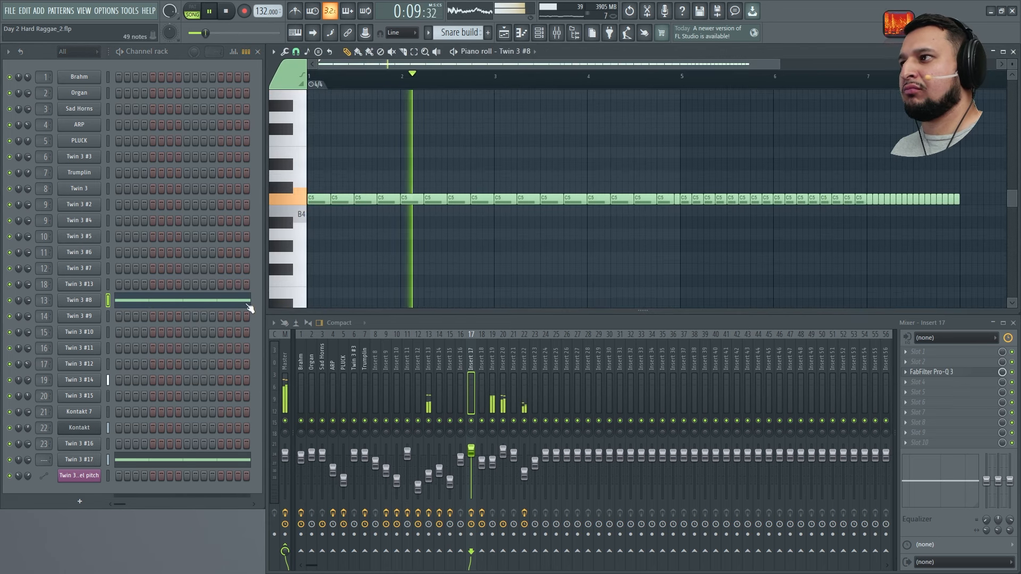
{"action": "key", "text": "space"}
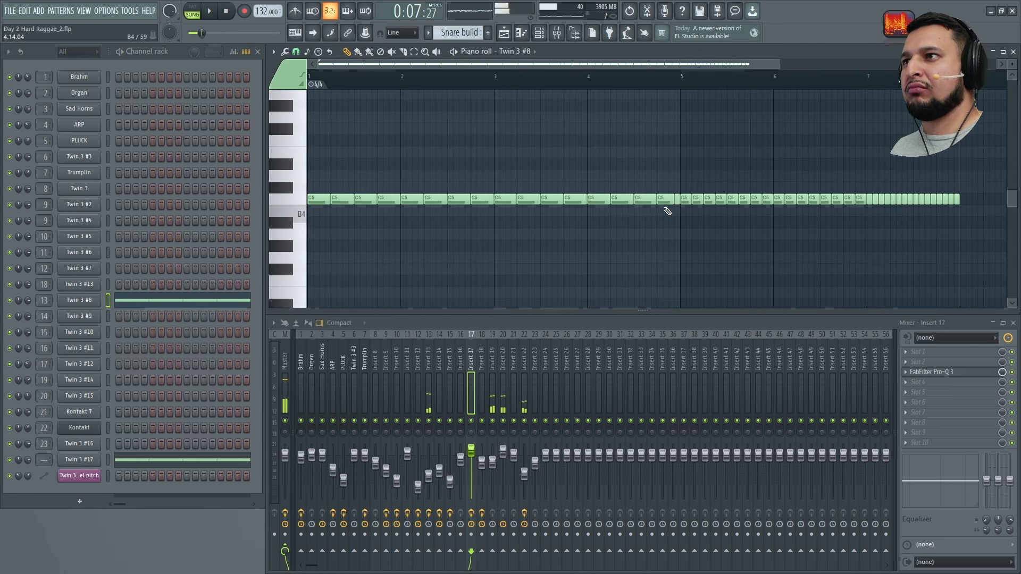
{"action": "left_click_drag", "start_coordinate": [644, 214], "coordinate": [312, 199]}
{"action": "key", "text": "space"}
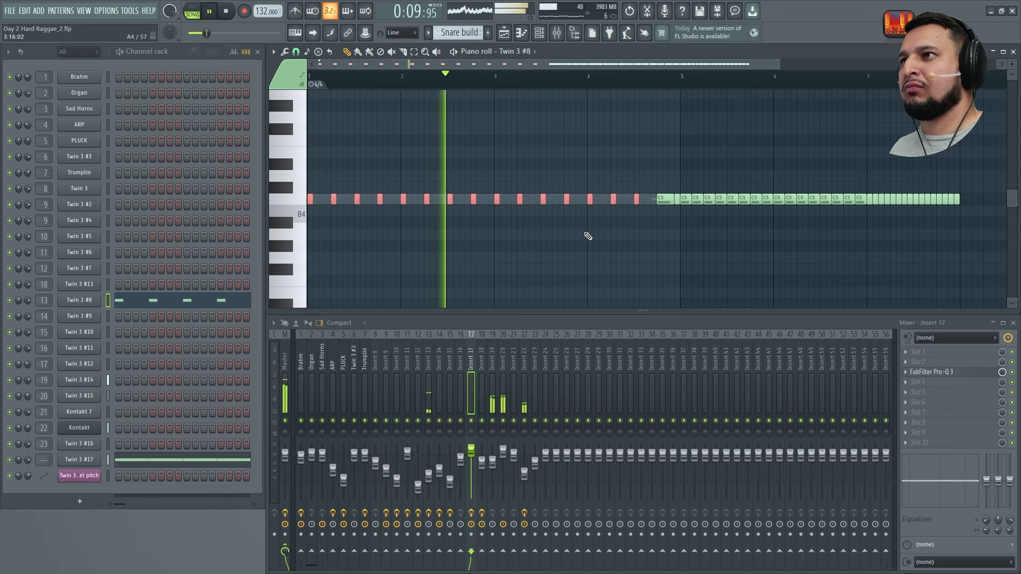
{"action": "left_click_drag", "start_coordinate": [738, 167], "coordinate": [588, 240]}
{"action": "left_click", "coordinate": [648, 255], "text": "ctrl"}
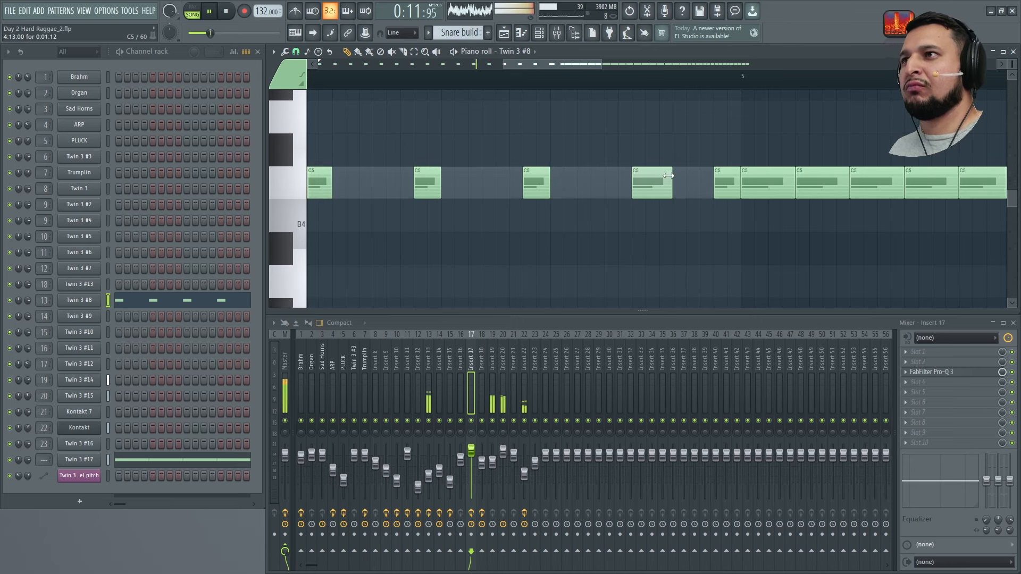
{"action": "scroll", "coordinate": [679, 220], "scroll_direction": "down", "scroll_amount": 5}
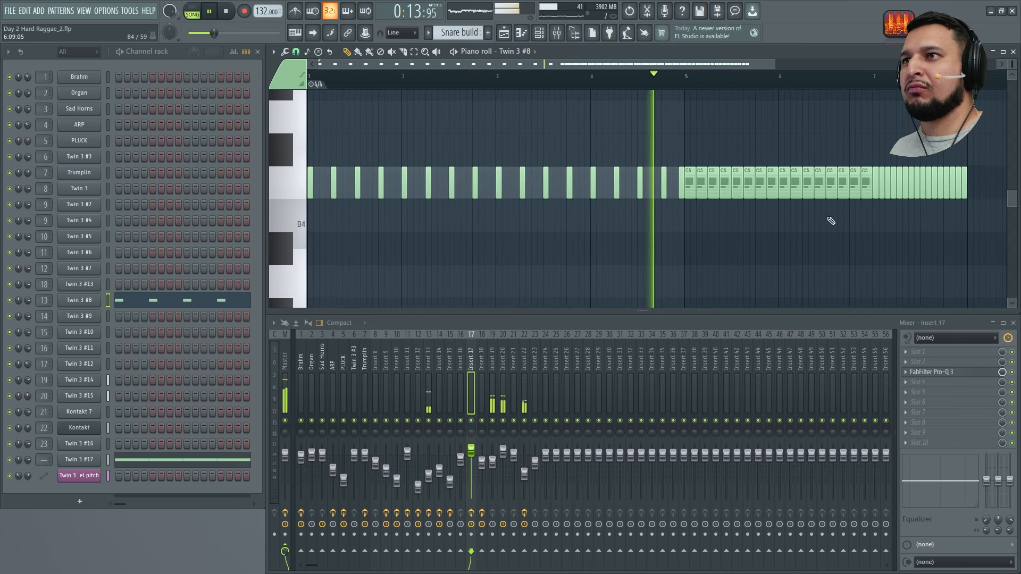
Step: Shorten the Twin 3 #8 notes across bars 5 and 6 and listen to the build
{"action": "scroll", "coordinate": [831, 221], "scroll_direction": "up", "scroll_amount": 2}
{"action": "left_click_drag", "start_coordinate": [910, 217], "coordinate": [569, 180]}
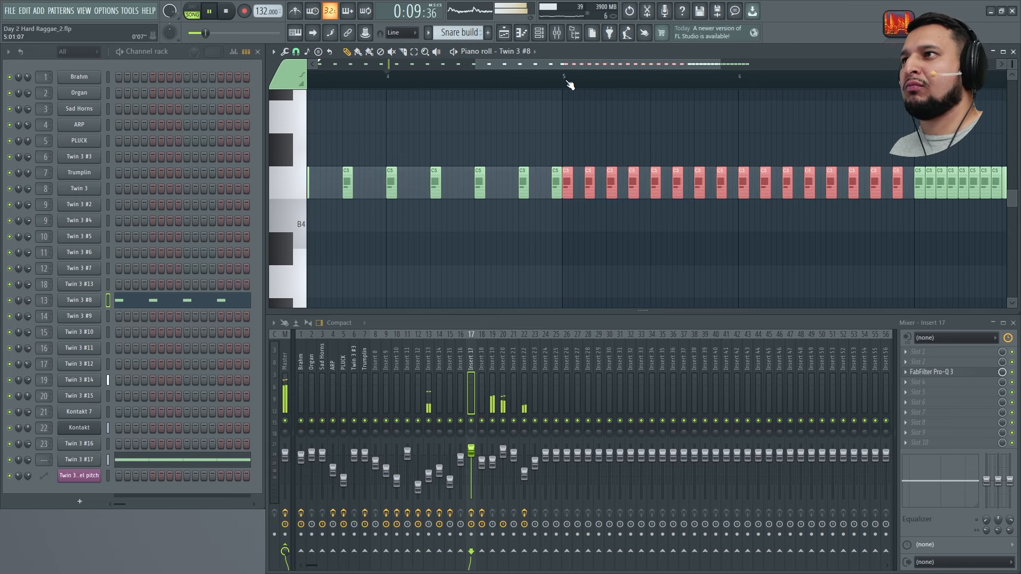
{"action": "left_click", "coordinate": [583, 129]}
{"action": "left_click", "coordinate": [391, 80]}
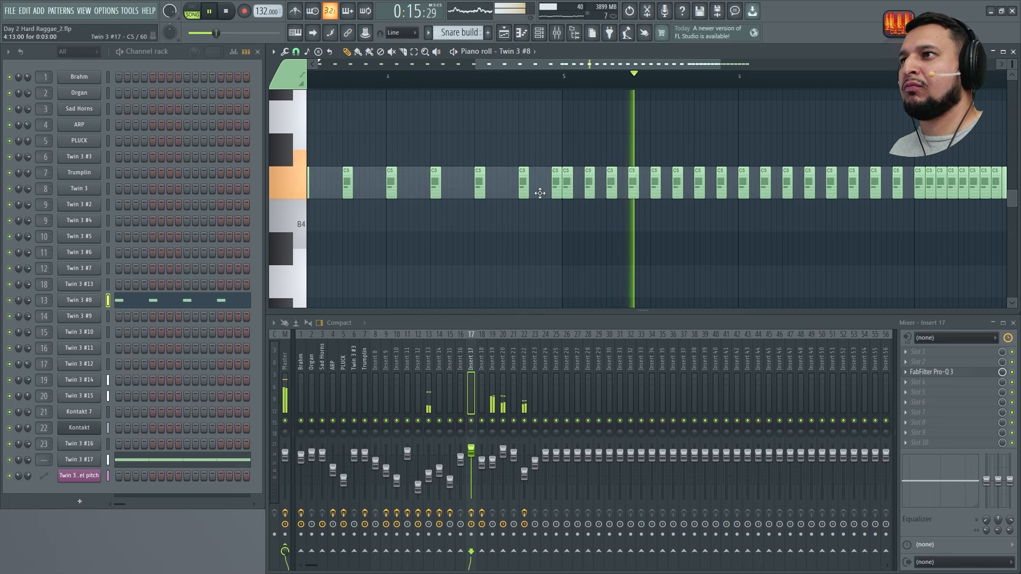
{"action": "right_click", "coordinate": [751, 124], "text": "ctrl"}
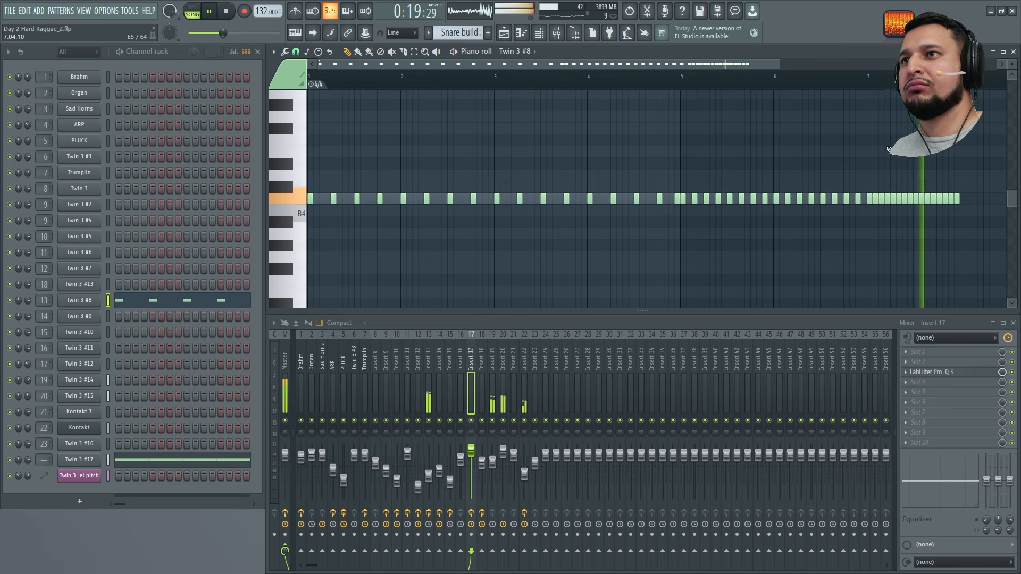
Step: Lower the velocities of alternate Twin 3 #8 notes in bar 7 of the Snare build and return to the playlist
{"action": "left_click_drag", "start_coordinate": [950, 309], "coordinate": [951, 234]}
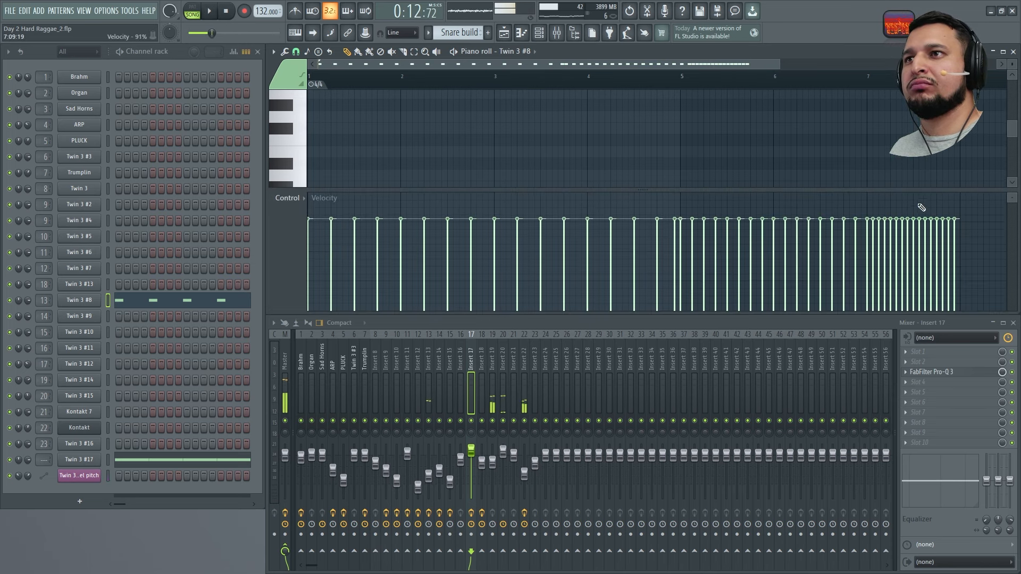
{"action": "scroll", "coordinate": [938, 239], "scroll_direction": "up", "scroll_amount": 4}
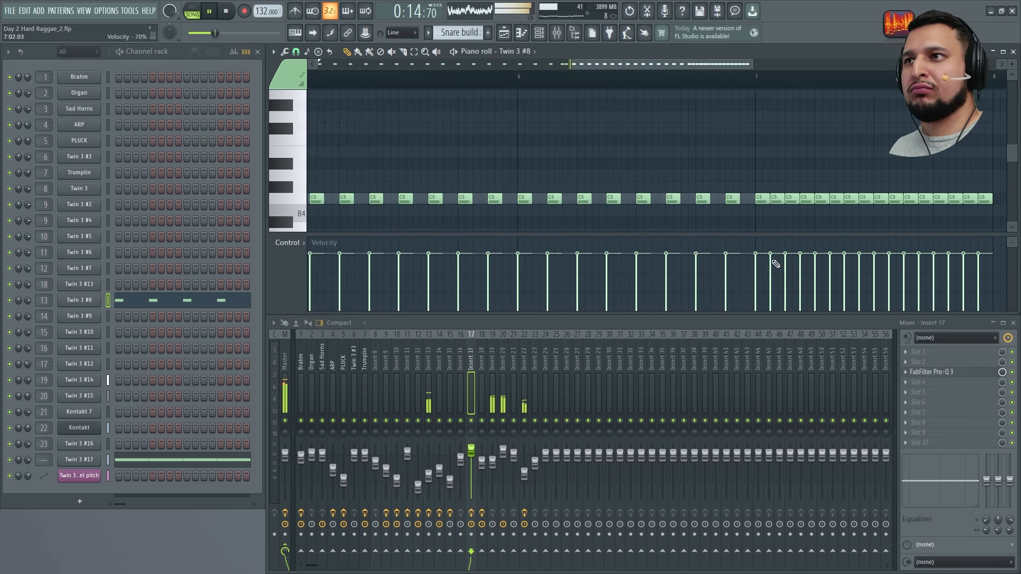
{"action": "left_click", "coordinate": [829, 263]}
{"action": "left_click", "coordinate": [859, 262]}
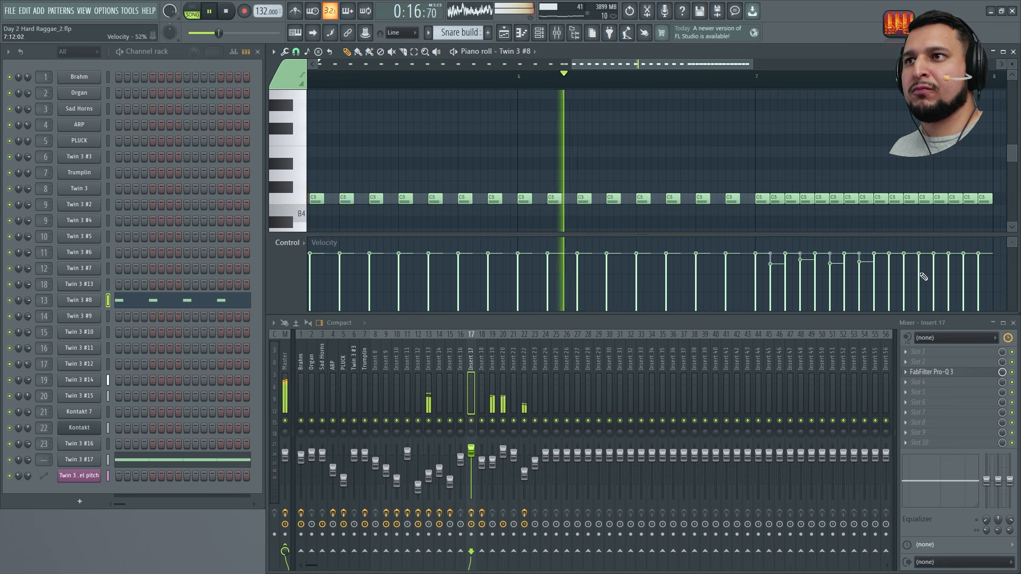
{"action": "left_click", "coordinate": [889, 262]}
{"action": "left_click", "coordinate": [925, 263]}
{"action": "left_click", "coordinate": [952, 267]}
{"action": "left_click", "coordinate": [979, 264]}
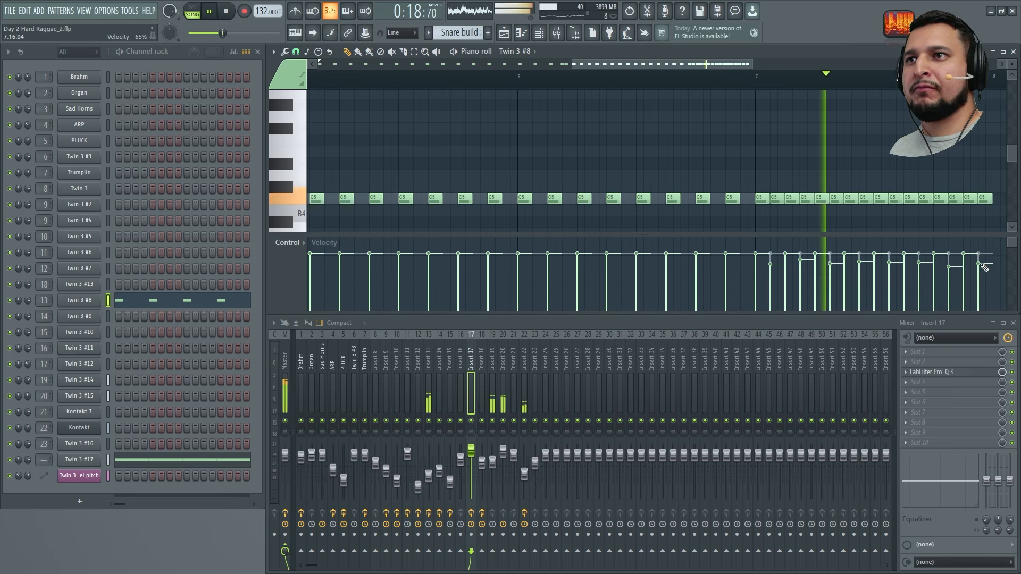
{"action": "right_click", "coordinate": [616, 115], "text": "ctrl"}
{"action": "left_click", "coordinate": [504, 35]}
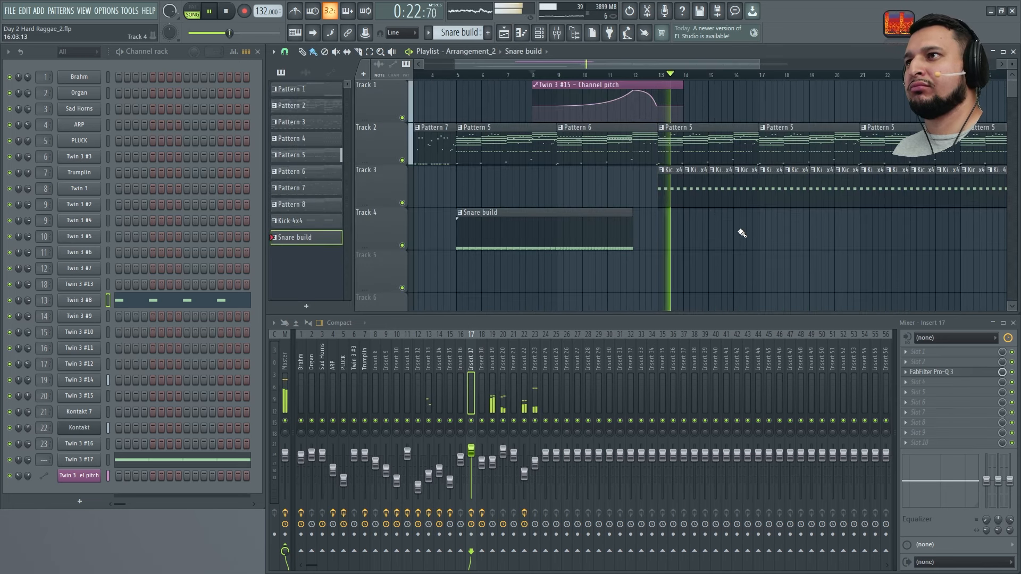
Step: Mute the Kontakt chord notes in the last bar of Pattern 6 and return to the playlist
{"action": "double_click", "coordinate": [641, 138]}
{"action": "right_click", "coordinate": [640, 141], "text": "ctrl"}
{"action": "key", "text": "space"}
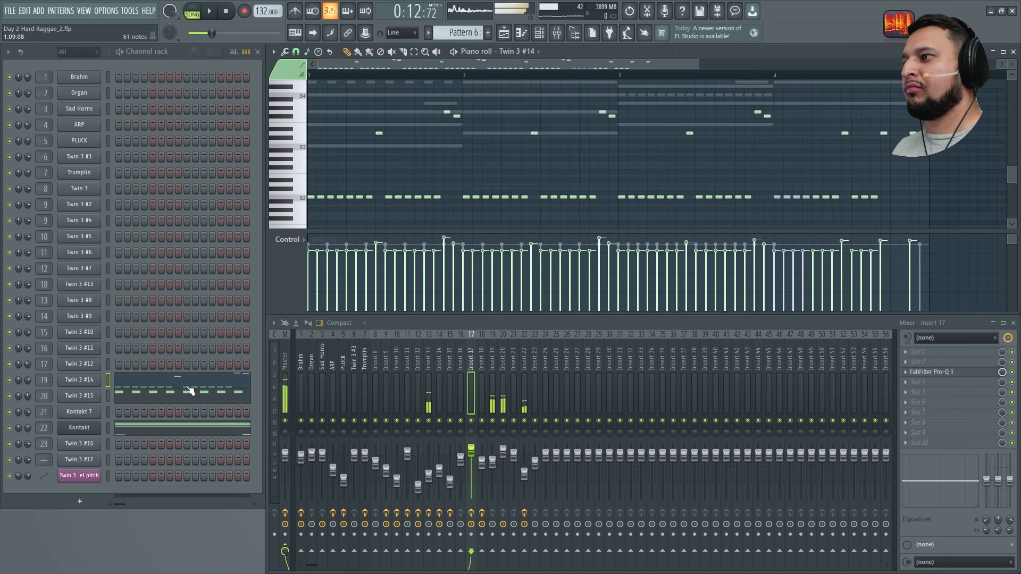
{"action": "left_click", "coordinate": [189, 432]}
{"action": "scroll", "coordinate": [843, 201], "scroll_direction": "up", "scroll_amount": 3}
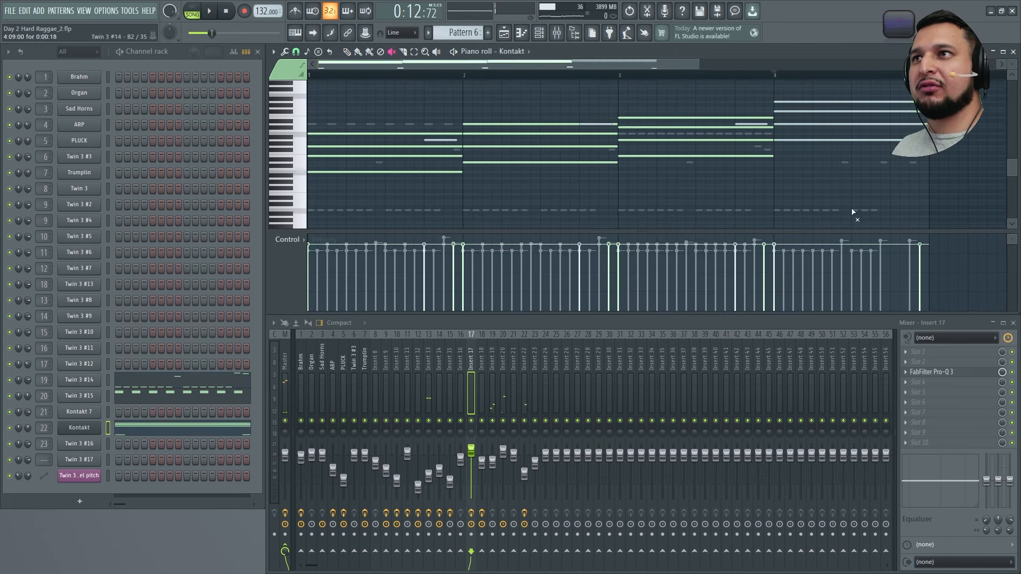
{"action": "left_click", "coordinate": [503, 34]}
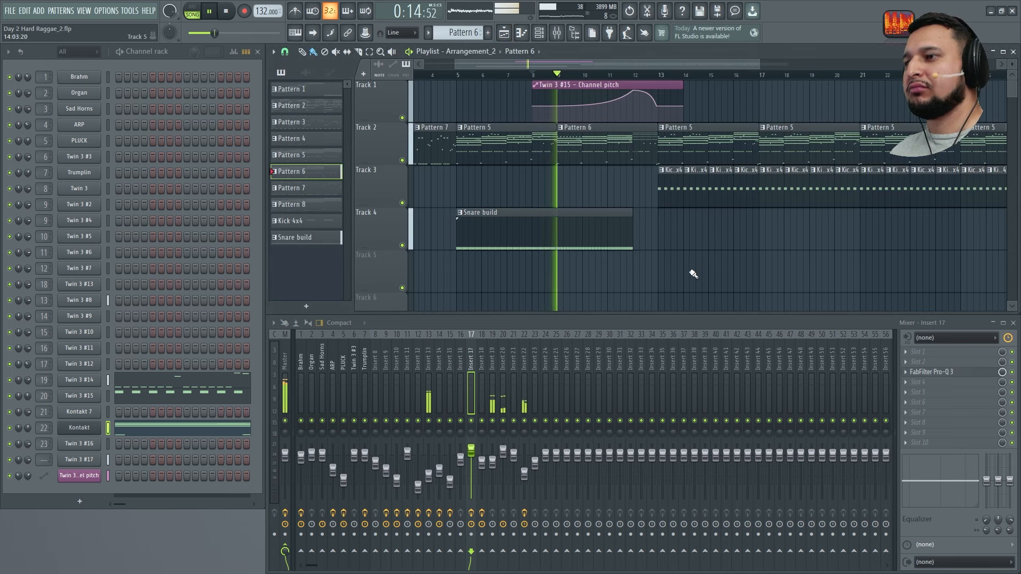
{"action": "scroll", "coordinate": [532, 297], "scroll_direction": "down", "scroll_amount": 2}
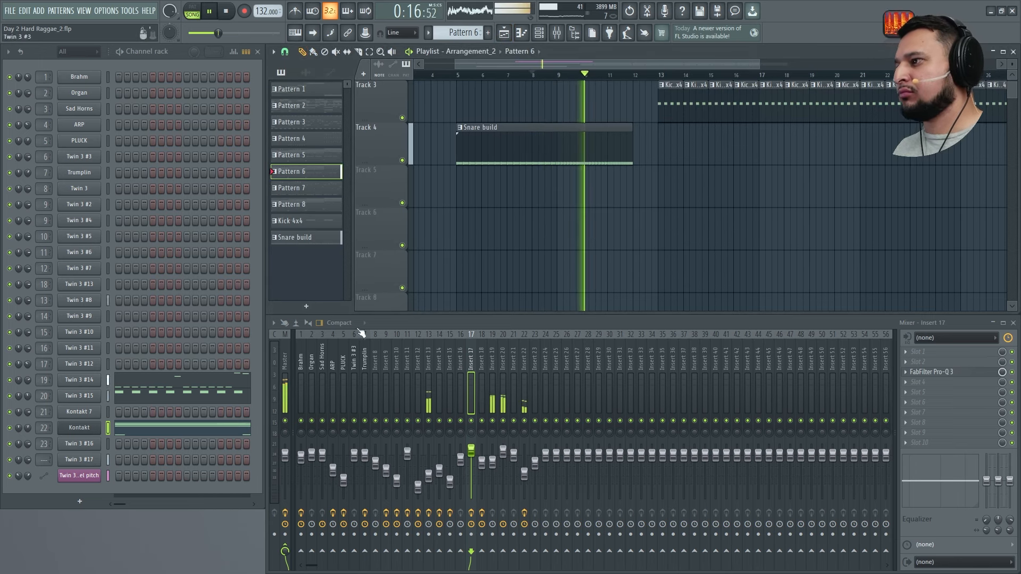
{"action": "left_click", "coordinate": [91, 500]}
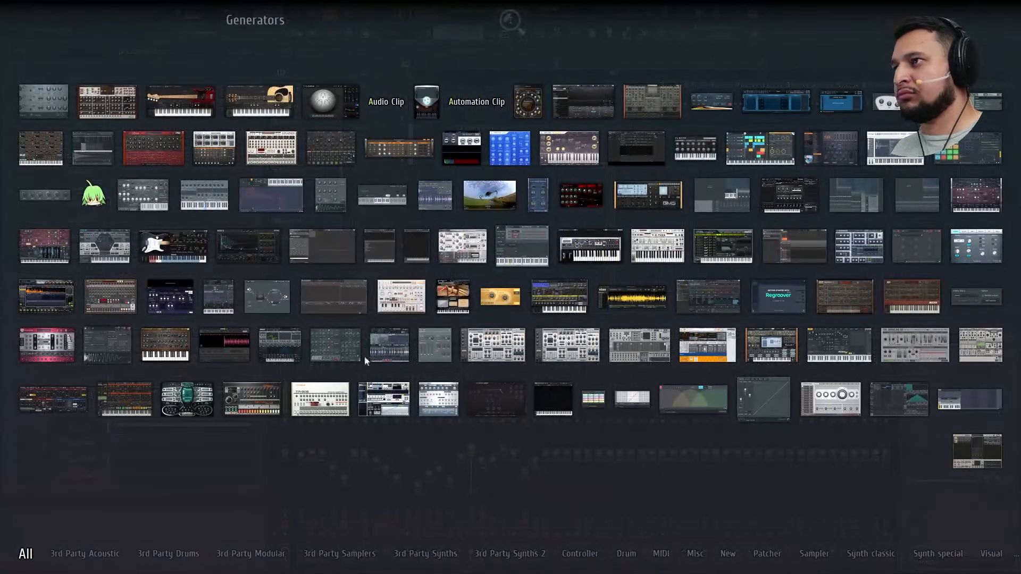
{"action": "left_click", "coordinate": [452, 42]}
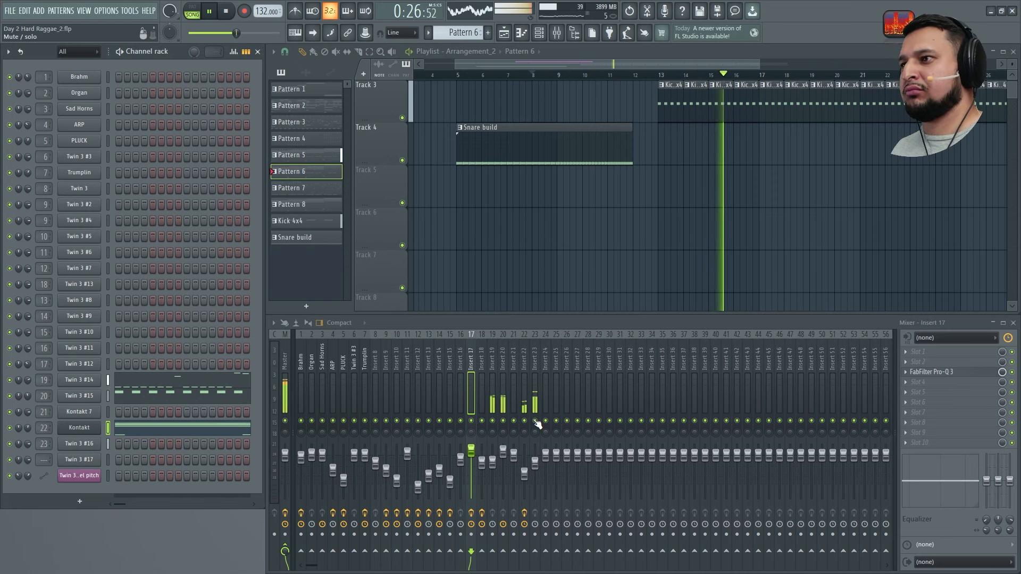
Step: Solo mixer insert 20, play it from bar 13, and lower its volume before stopping playback
{"action": "key", "text": "space"}
{"action": "right_click", "coordinate": [503, 420]}
{"action": "key", "text": "space"}
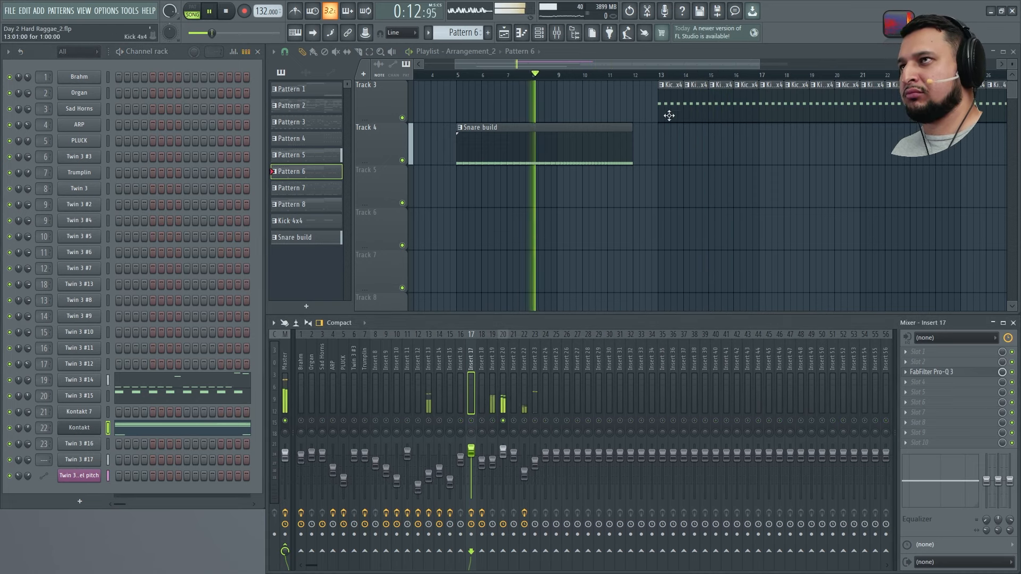
{"action": "key", "text": "space"}
{"action": "left_click", "coordinate": [661, 75]}
{"action": "key", "text": "space"}
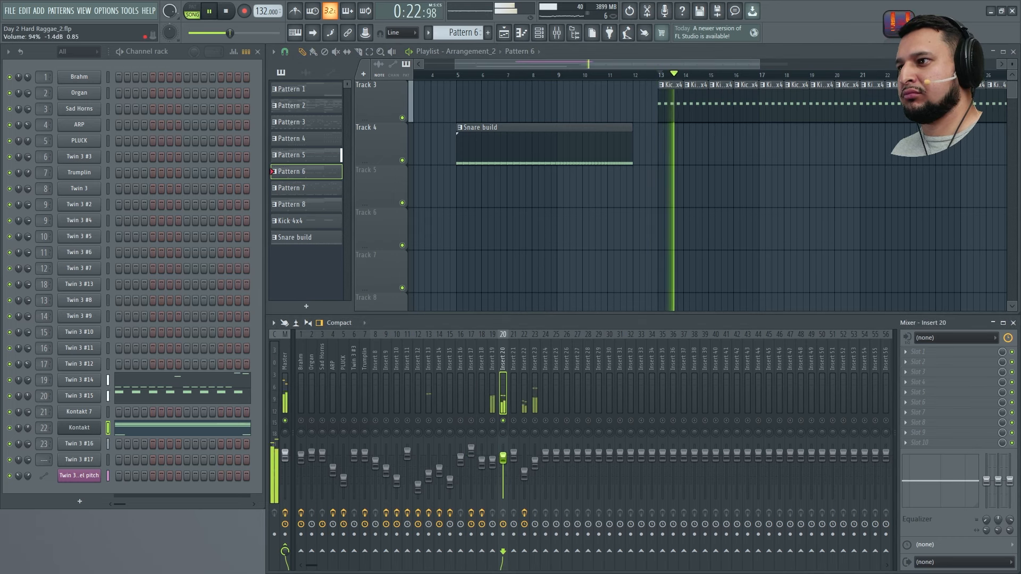
{"action": "left_click_drag", "start_coordinate": [503, 450], "coordinate": [503, 464]}
{"action": "key", "text": "space"}
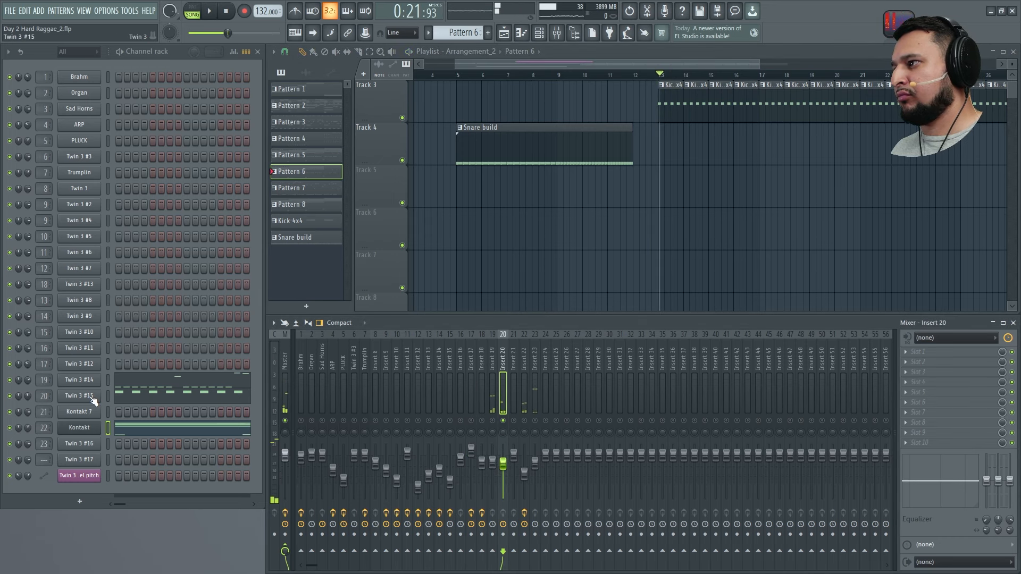
Step: Open the Twin 3 #15 synth and set the EG 3 modulation level on its reverb amount to 0.448
{"action": "left_click", "coordinate": [91, 397]}
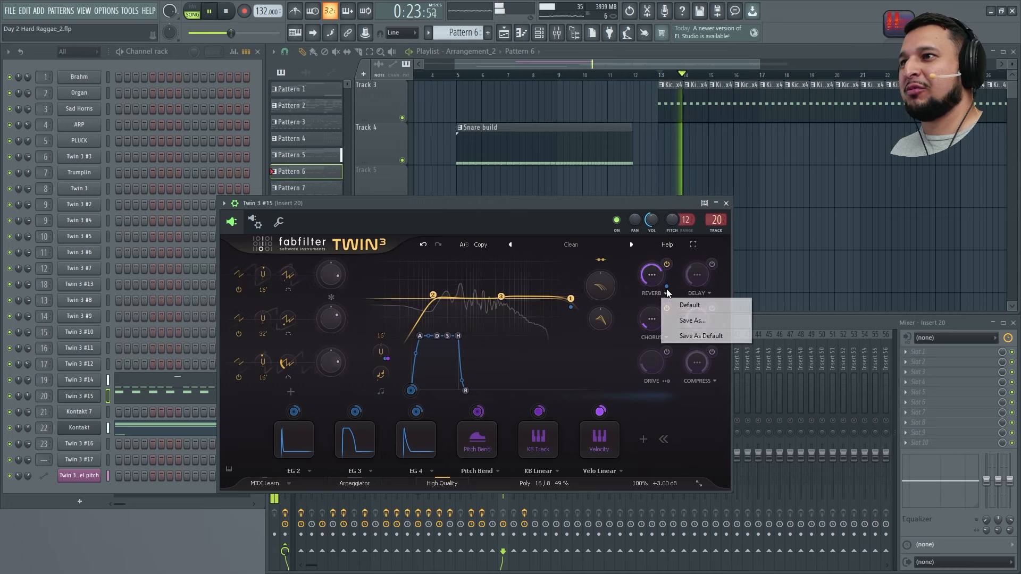
{"action": "mouse_move", "coordinate": [666, 286]}
{"action": "left_click_drag", "start_coordinate": [623, 296], "coordinate": [656, 294]}
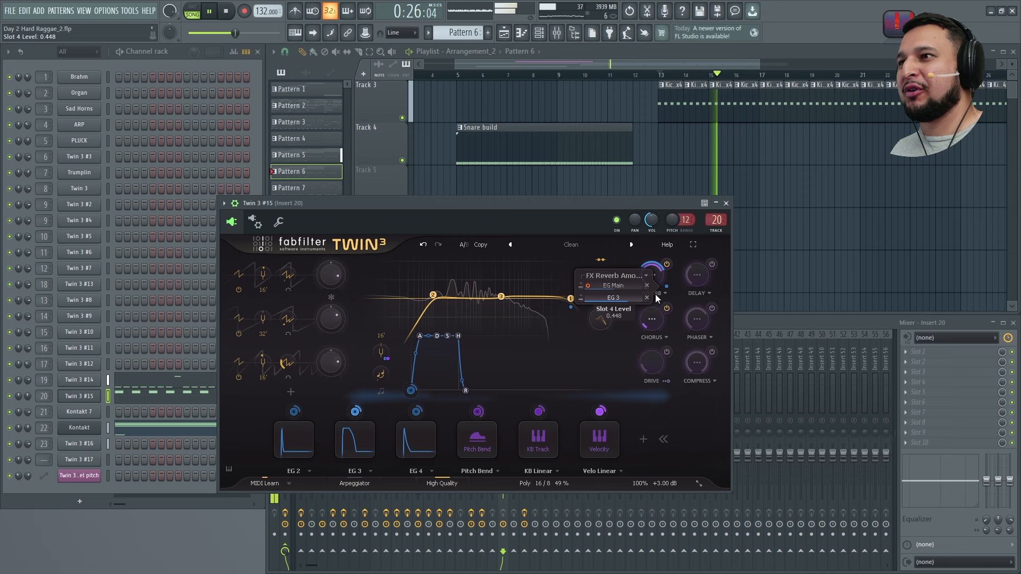
Step: Enable the drive effect in Twin 3 #15, adjust its amount during playback, and set the filter 2 peak to 0.386 at about 82 Hz
{"action": "left_click", "coordinate": [667, 352]}
{"action": "key", "text": "space"}
{"action": "key", "text": "space"}
{"action": "mouse_move", "coordinate": [650, 353]}
{"action": "left_mouse_down"}
{"action": "mouse_move", "coordinate": [653, 307]}
{"action": "mouse_move", "coordinate": [646, 335]}
{"action": "left_mouse_up"}
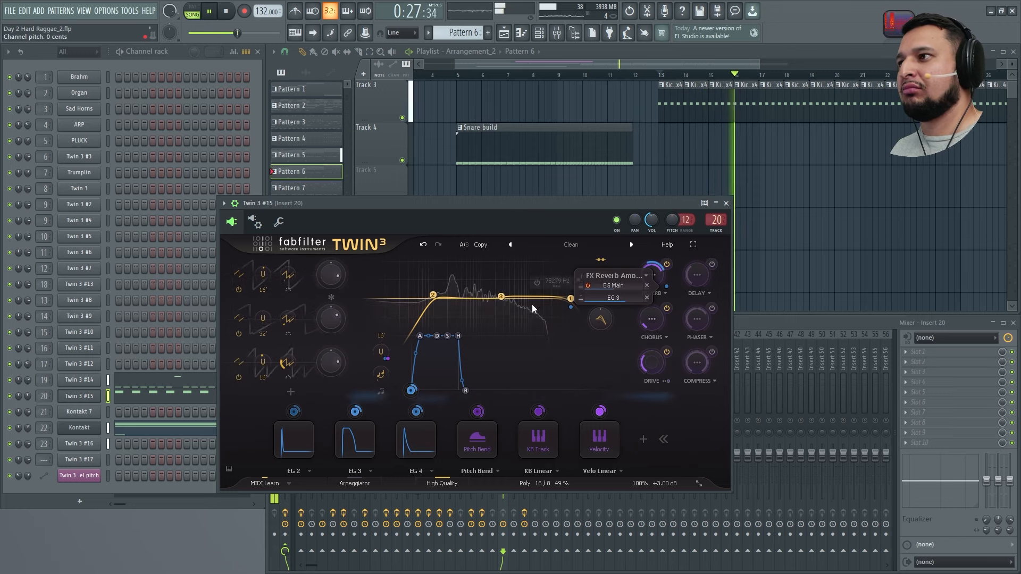
{"action": "mouse_move", "coordinate": [440, 301]}
{"action": "left_mouse_down"}
{"action": "mouse_move", "coordinate": [461, 304]}
{"action": "mouse_move", "coordinate": [425, 319]}
{"action": "mouse_move", "coordinate": [417, 302]}
{"action": "mouse_move", "coordinate": [429, 288]}
{"action": "left_mouse_up"}
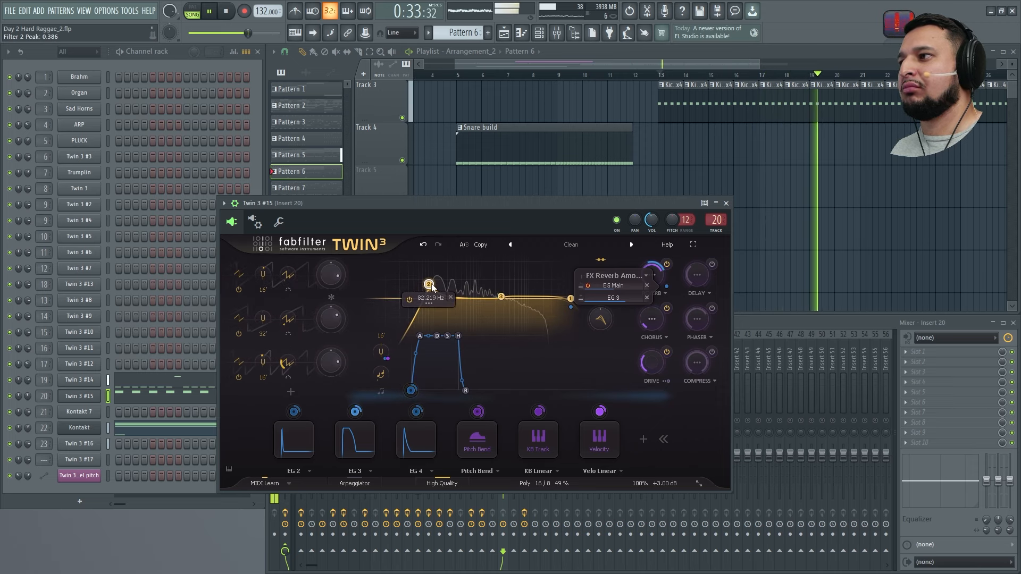
Step: Close the Twin 3 #15 synth, unsolo mixer insert 20, and raise its volume slightly during playback
{"action": "left_click", "coordinate": [726, 204]}
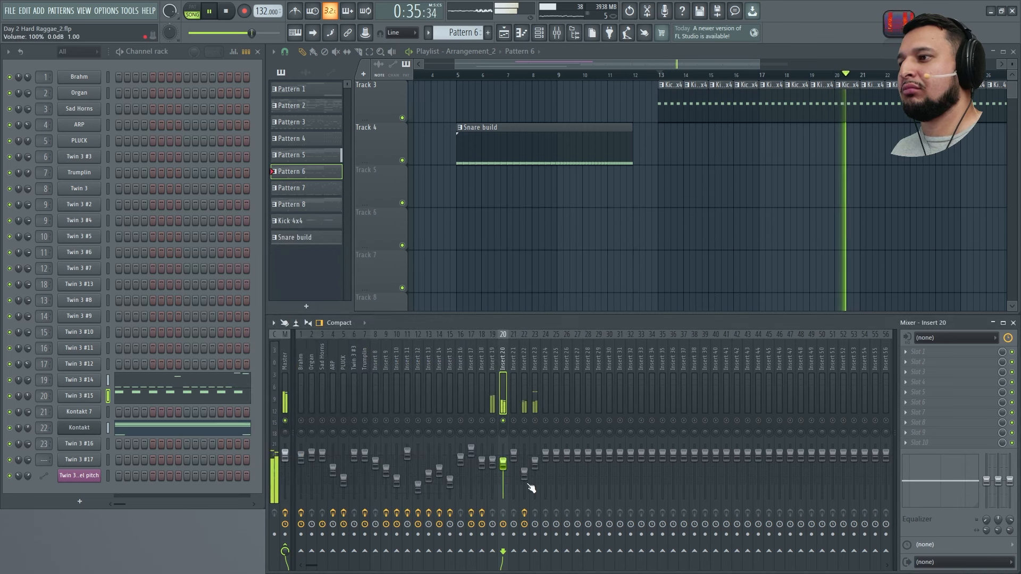
{"action": "right_click", "coordinate": [502, 421]}
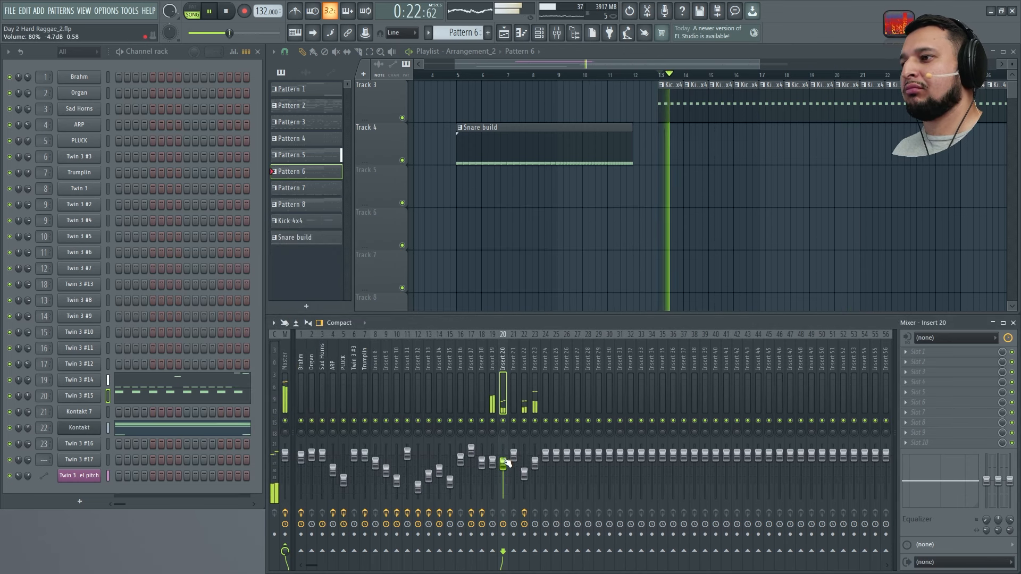
{"action": "left_click_drag", "start_coordinate": [503, 464], "coordinate": [503, 460]}
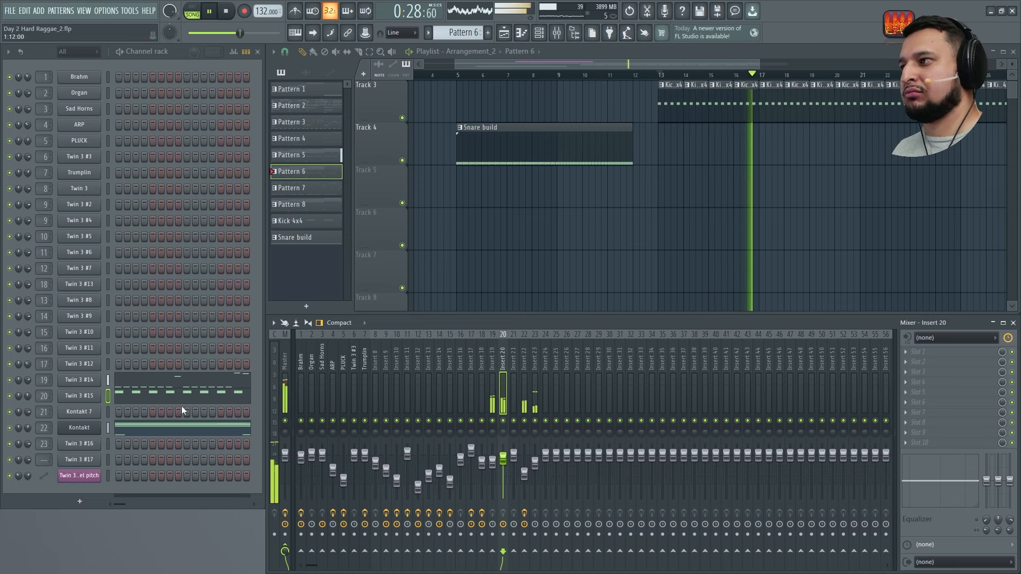
Step: Reopen Twin 3 #15, stop playback, and start saving its sound as a preset in the author's own Twin 3 preset folder
{"action": "left_click", "coordinate": [80, 396]}
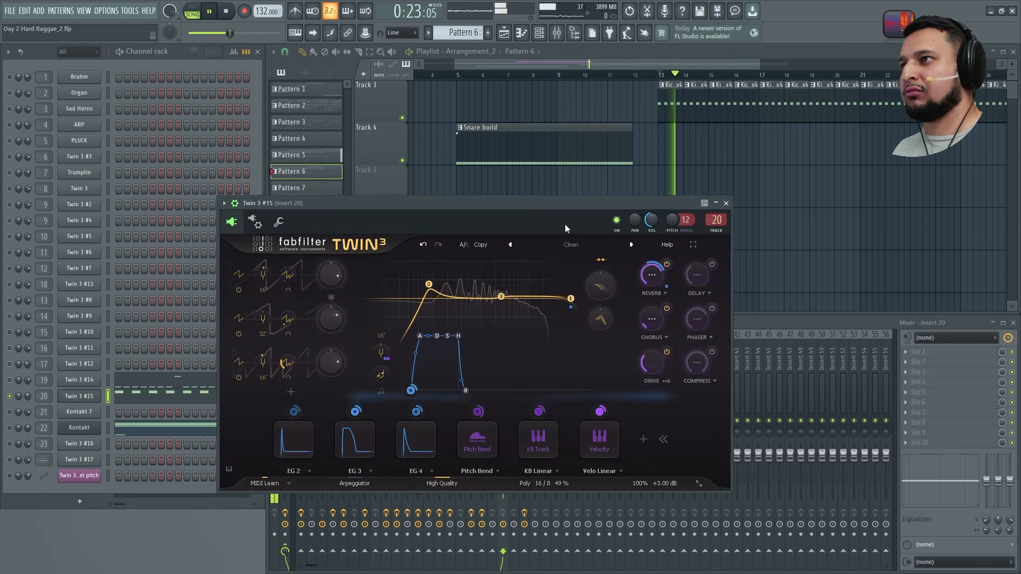
{"action": "key", "text": "space"}
{"action": "left_click", "coordinate": [585, 246]}
{"action": "left_click", "coordinate": [504, 468]}
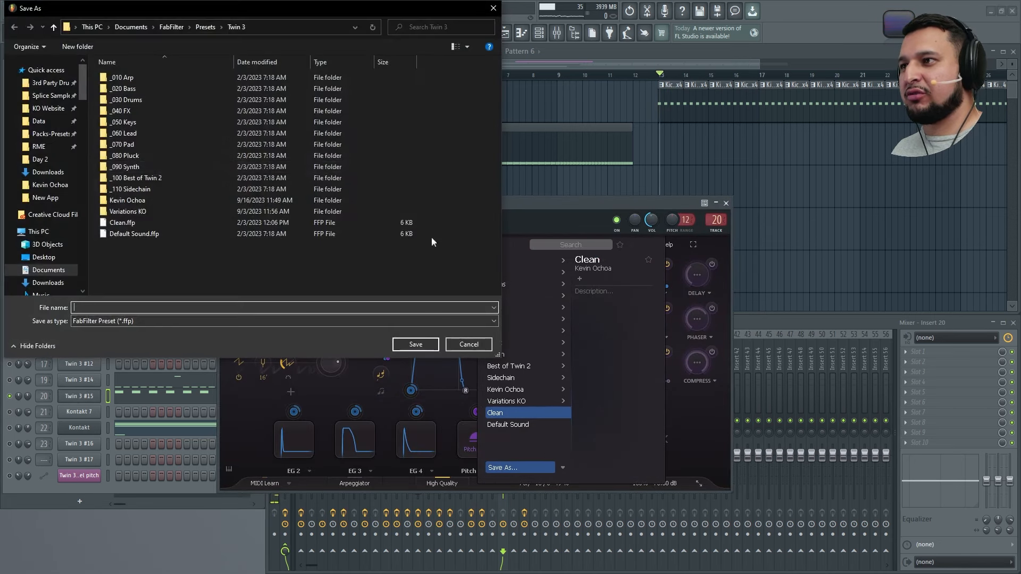
{"action": "double_click", "coordinate": [128, 200]}
{"action": "left_click", "coordinate": [133, 307]}
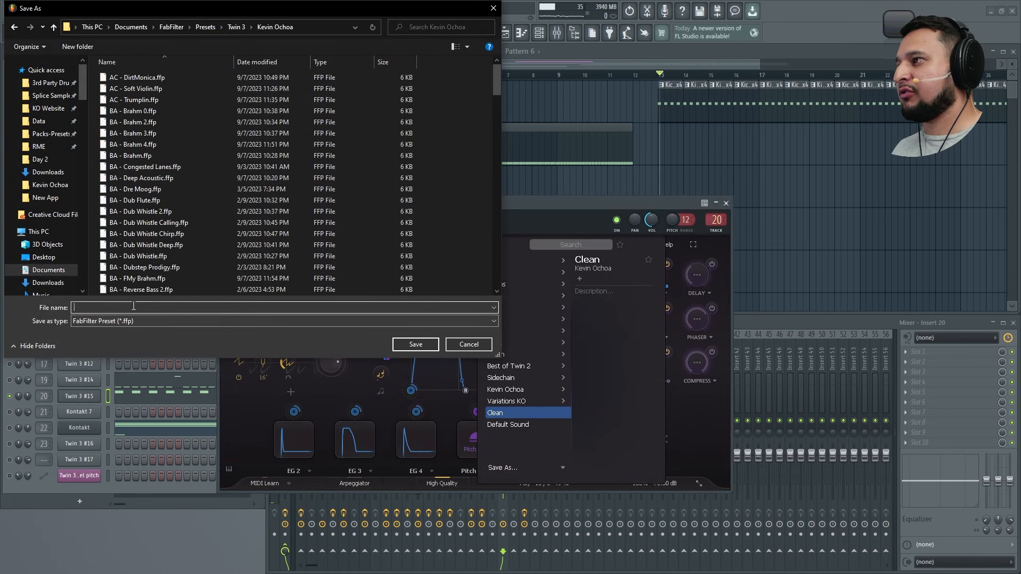
Step: Name the preset LD - Slight Buzz and save it
{"action": "type", "text": ";D"}
{"action": "key", "text": "BackSpace"}
{"action": "key", "text": "BackSpace"}
{"action": "type", "text": "L"}
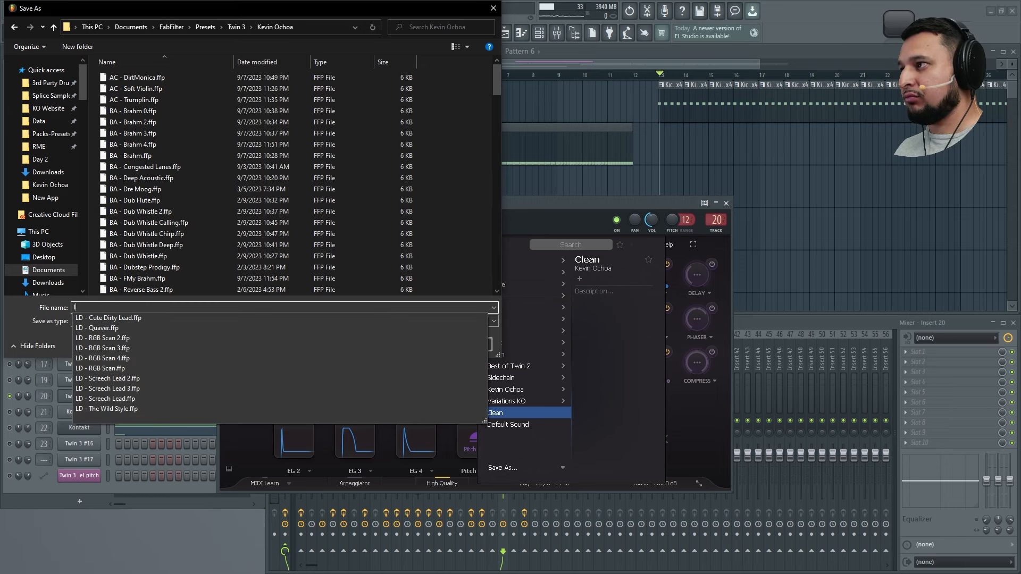
{"action": "type", "text": "D - s"}
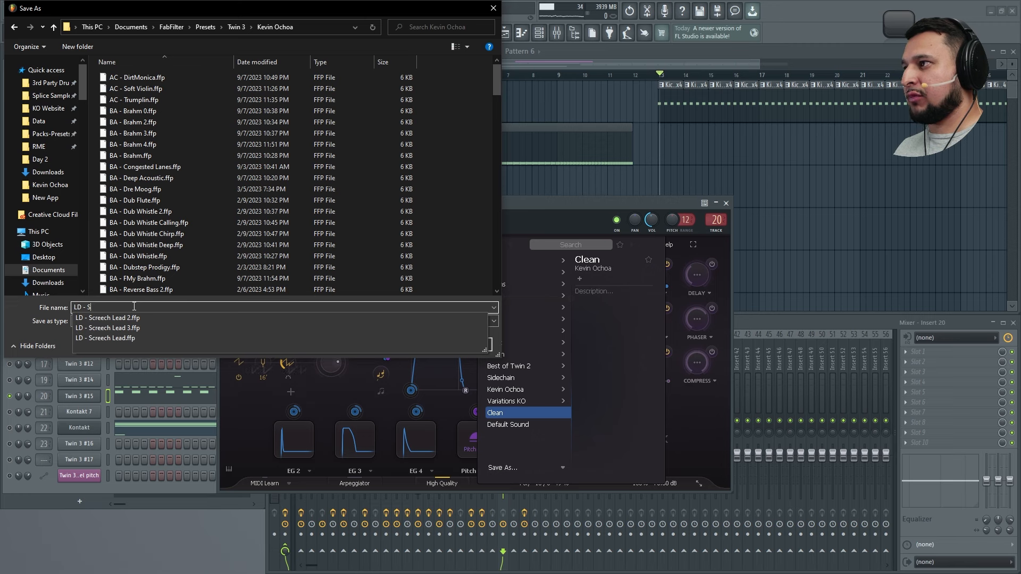
{"action": "type", "text": "light B"}
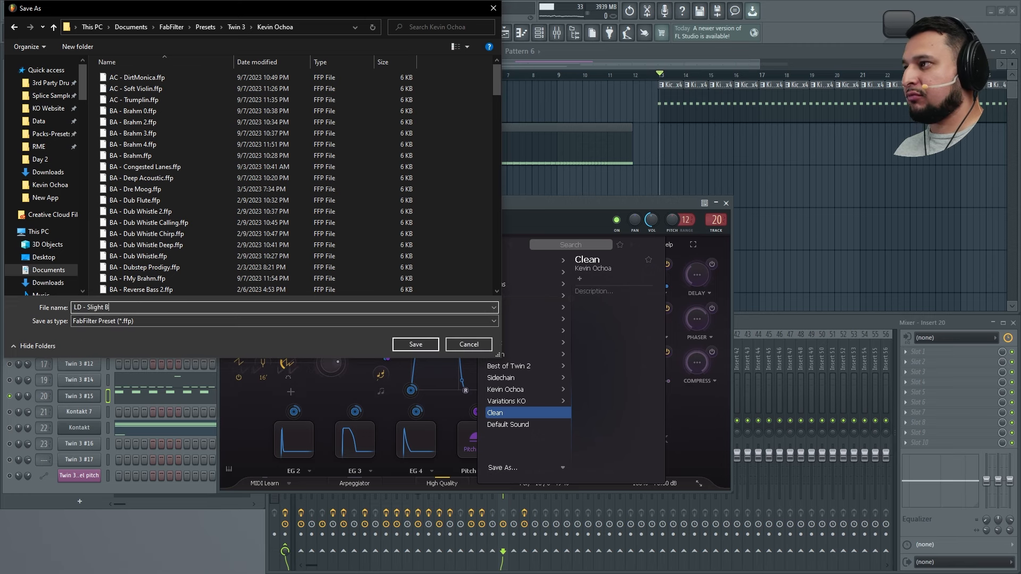
{"action": "type", "text": "uzz"}
{"action": "key", "text": "Return"}
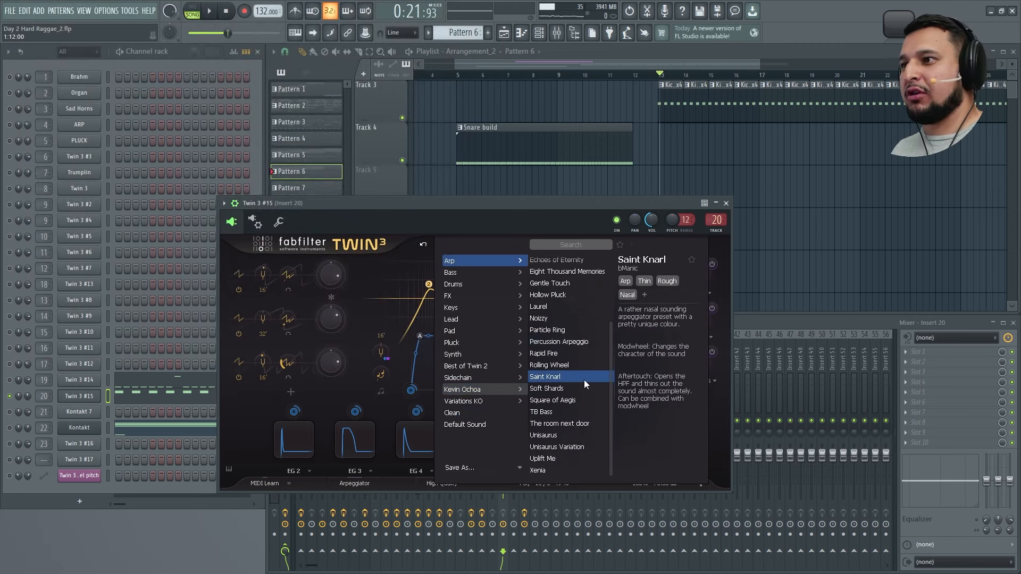
Step: Search the Twin 3 presets for "wild", load LD - The Wild Style, and play it in the song
{"action": "left_click", "coordinate": [568, 244]}
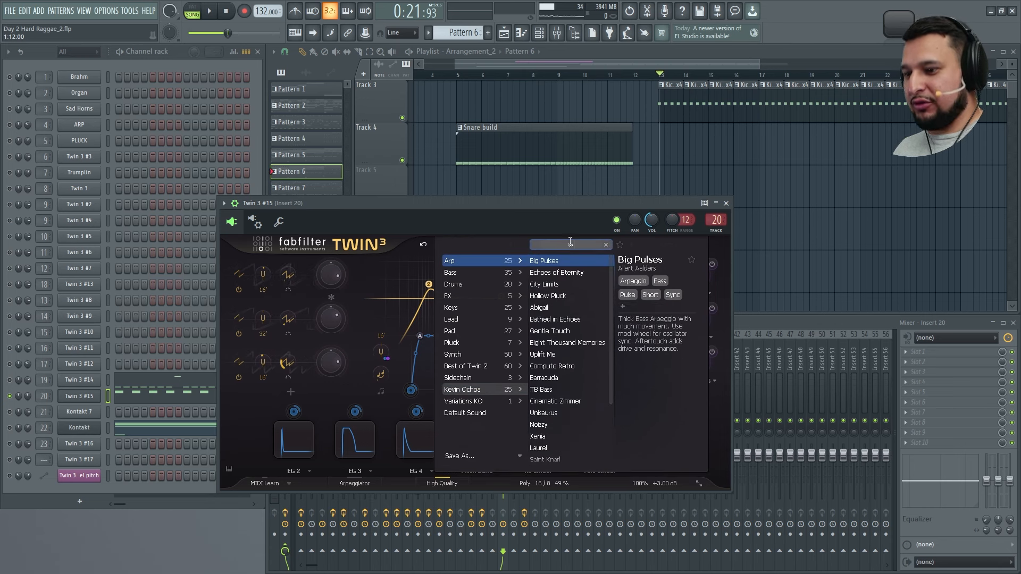
{"action": "type", "text": "wild"}
{"action": "left_click", "coordinate": [576, 260]}
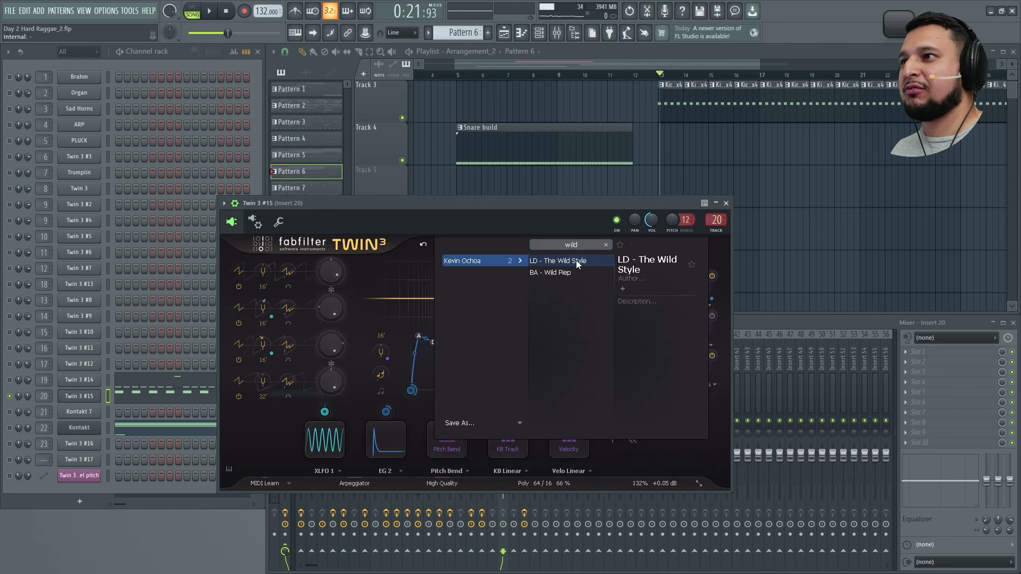
{"action": "key", "text": "space"}
{"action": "left_click", "coordinate": [688, 234]}
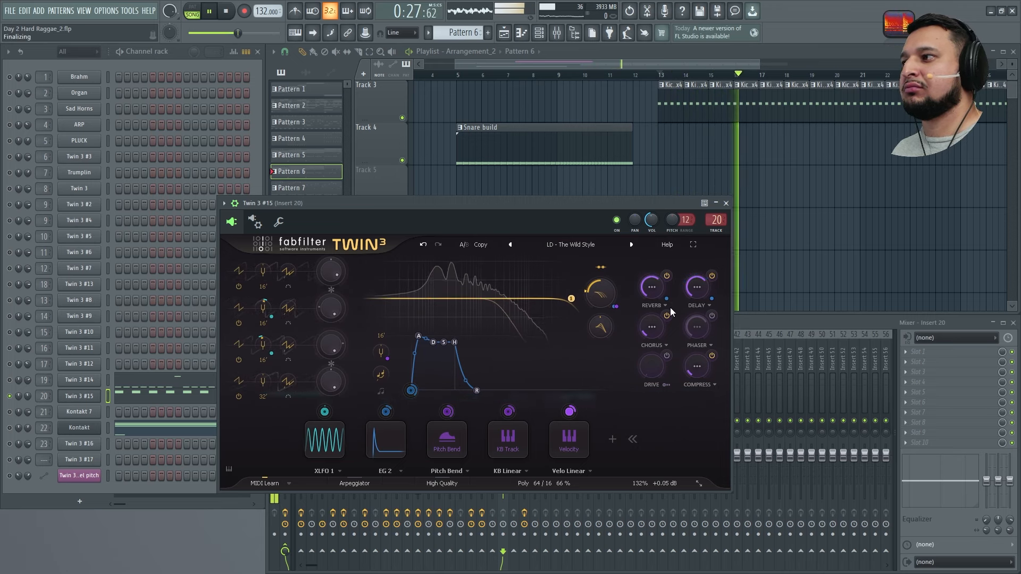
Step: Set the synth's filter frequency offset to 0.544 octaves and its delay times to 150% on both sides
{"action": "left_click_drag", "start_coordinate": [604, 302], "coordinate": [594, 234]}
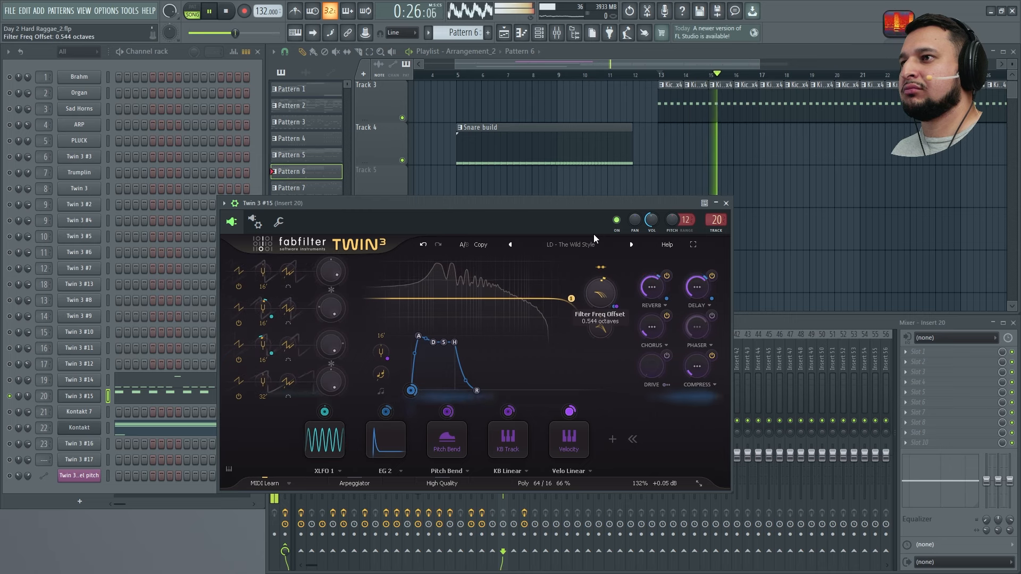
{"action": "left_click", "coordinate": [698, 287]}
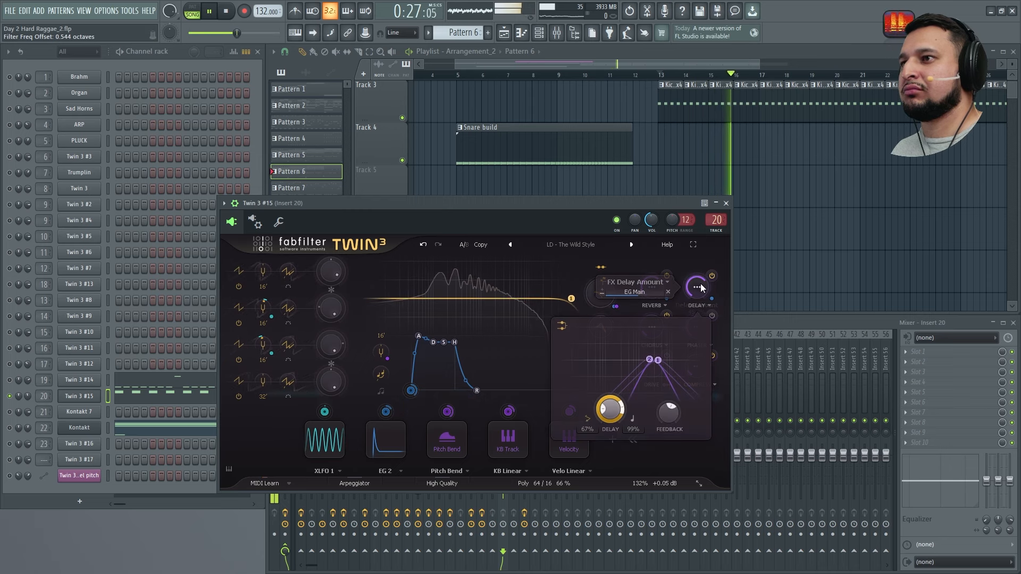
{"action": "left_click", "coordinate": [632, 419]}
{"action": "left_click", "coordinate": [662, 397]}
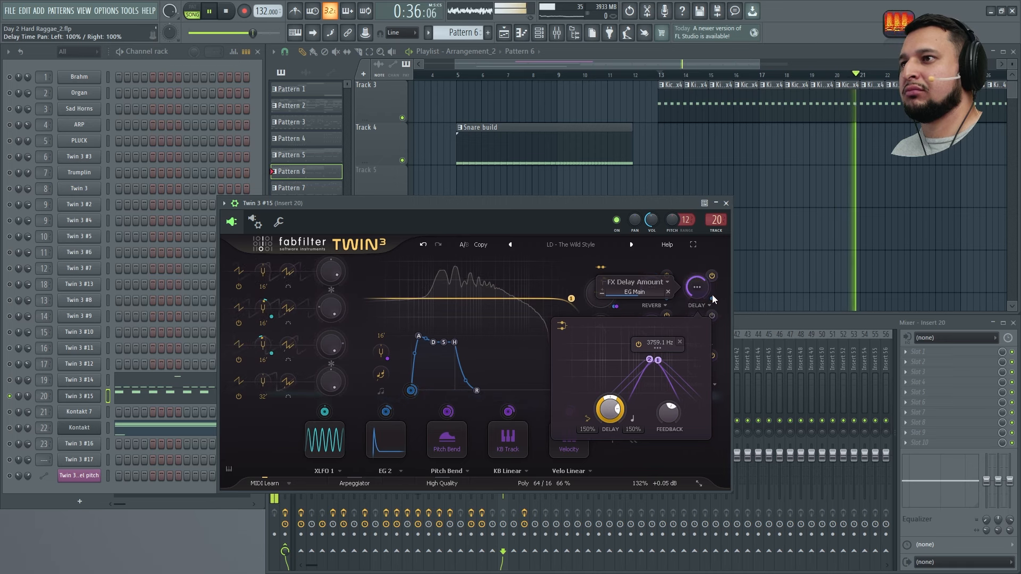
Step: Close the synth, lower mixer insert 20 to 67% volume, and stop playback
{"action": "key", "text": "Escape"}
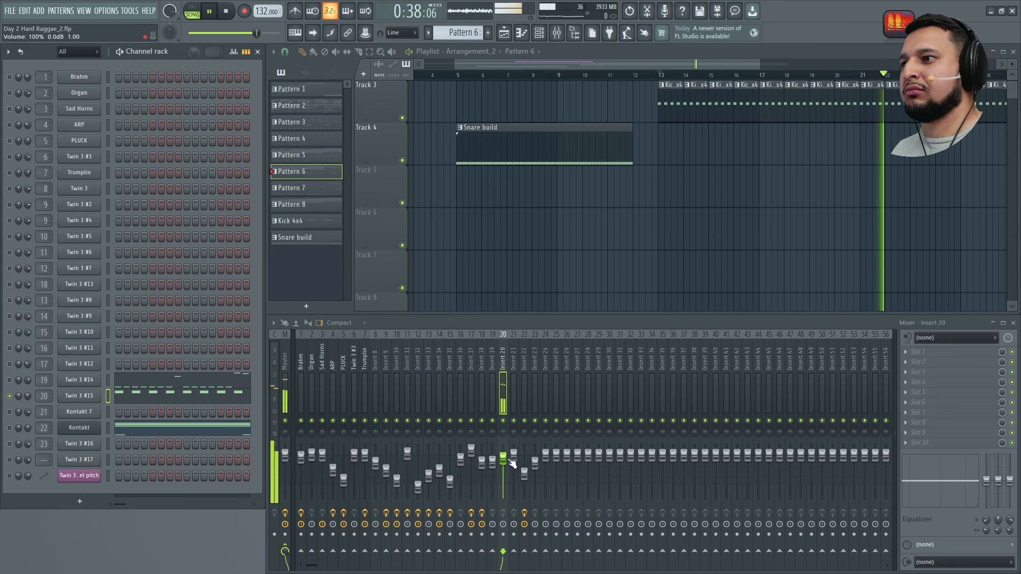
{"action": "left_click_drag", "start_coordinate": [509, 460], "coordinate": [509, 475]}
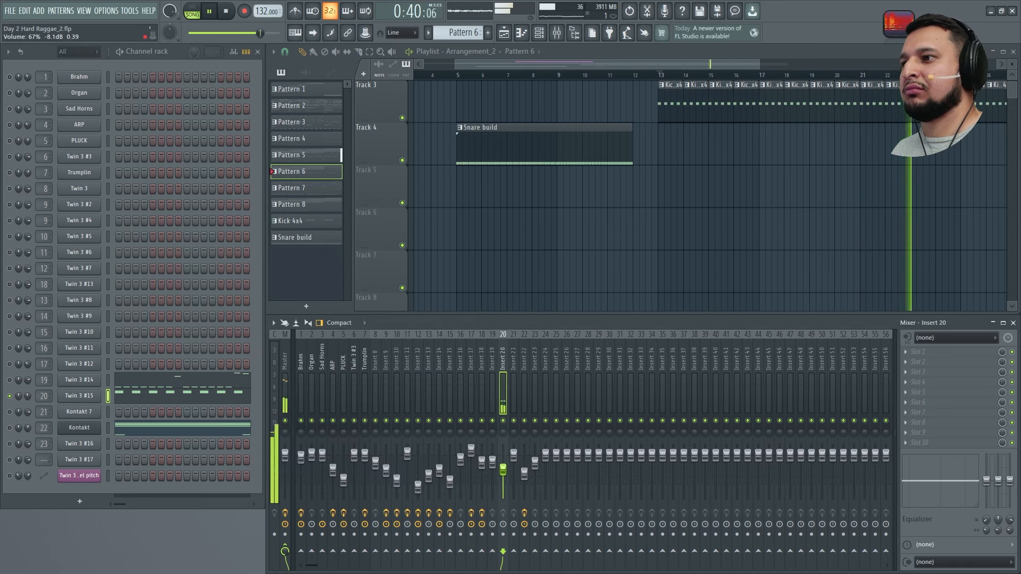
{"action": "key", "text": "space"}
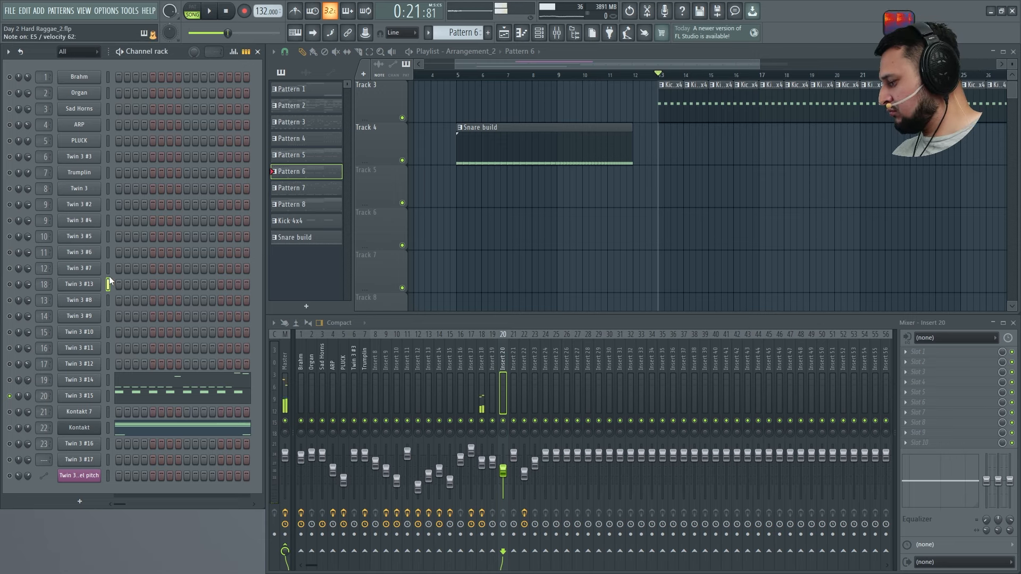
Step: Create a new pattern named Hats
{"action": "right_click", "coordinate": [94, 283]}
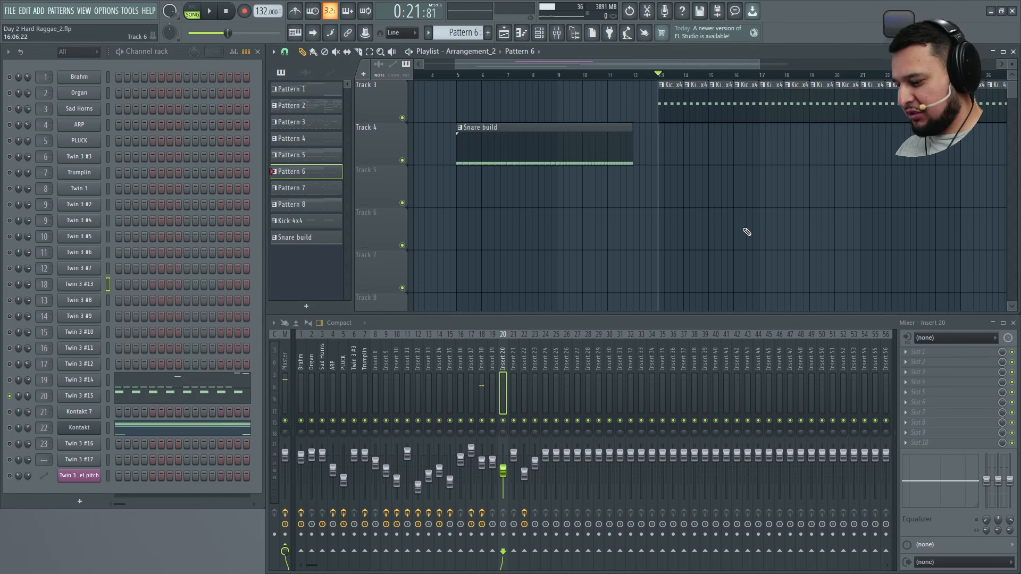
{"action": "key", "text": "F4"}
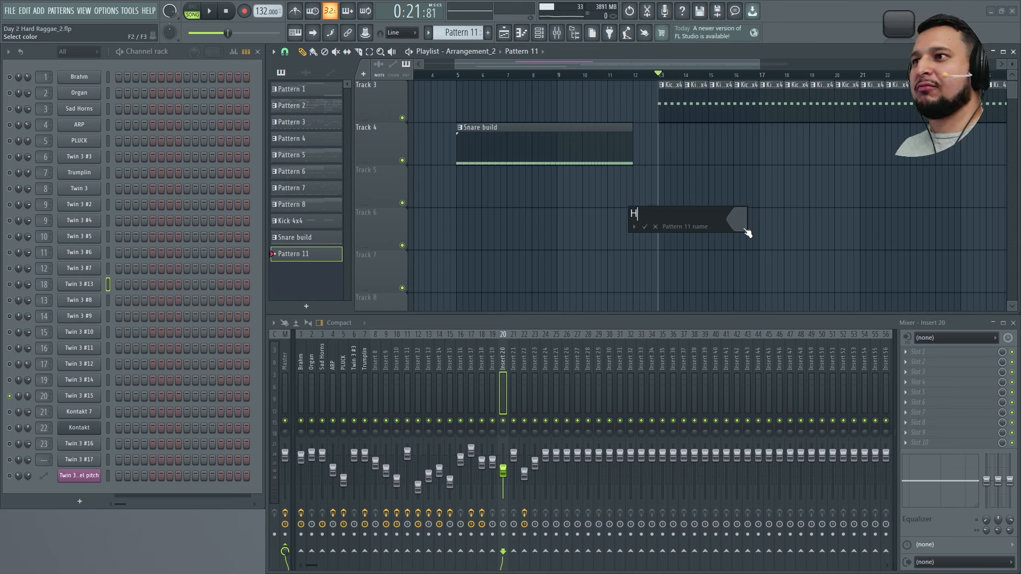
{"action": "type", "text": "Hats"}
{"action": "key", "text": "Return"}
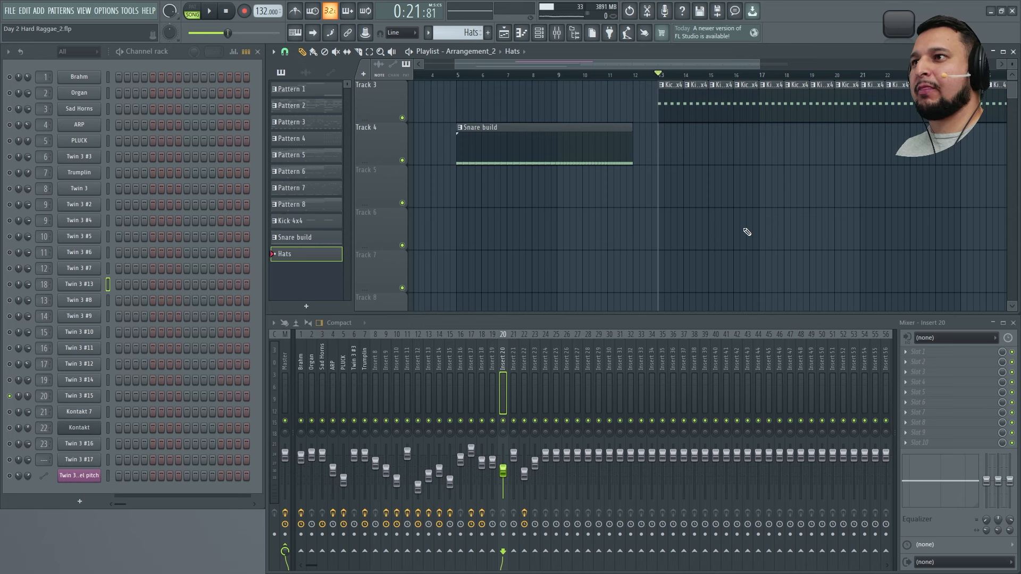
Step: Open the Twin 3 #13 piano roll in the Hats pattern and place three short notes in the first half of bar 1
{"action": "right_click", "coordinate": [93, 286]}
{"action": "left_click", "coordinate": [122, 283]}
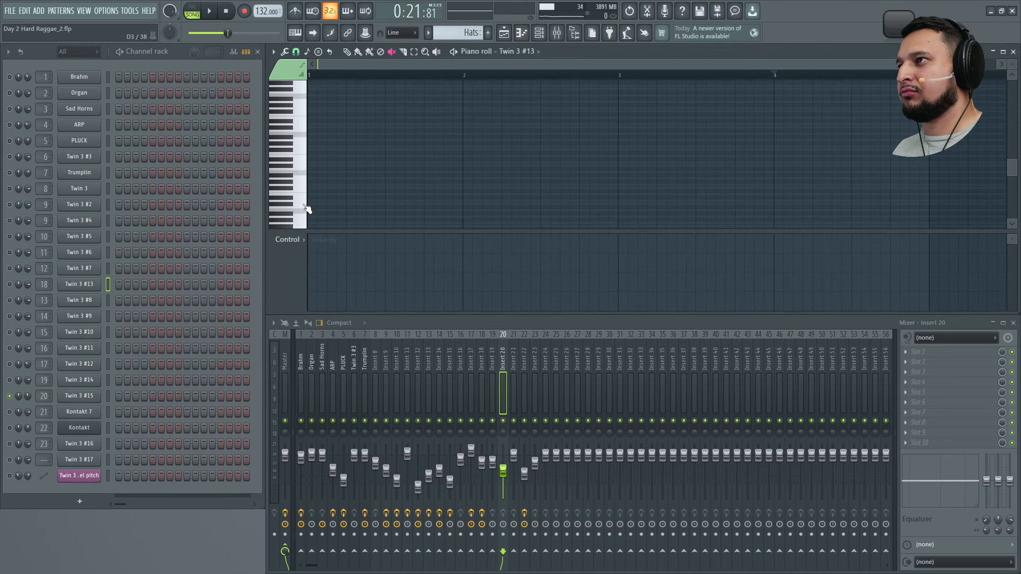
{"action": "left_click_drag", "start_coordinate": [340, 232], "coordinate": [324, 300]}
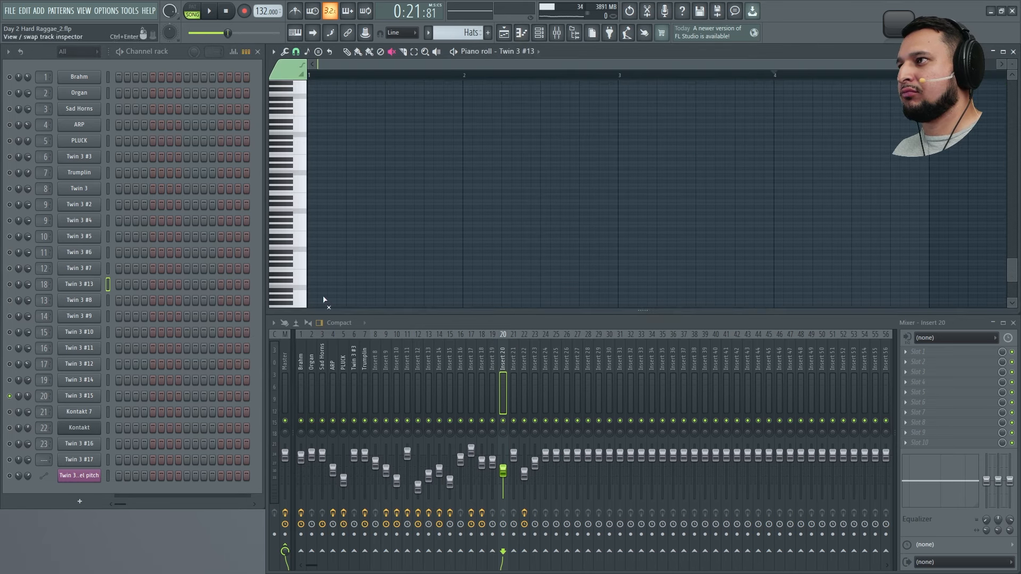
{"action": "key", "text": "p"}
{"action": "left_click", "coordinate": [335, 219]}
{"action": "key", "text": "shift+3"}
{"action": "mouse_move", "coordinate": [483, 233]}
{"action": "left_mouse_down"}
{"action": "mouse_move", "coordinate": [334, 182]}
{"action": "mouse_move", "coordinate": [287, 214]}
{"action": "mouse_move", "coordinate": [213, 70]}
{"action": "left_mouse_up"}
{"action": "scroll", "coordinate": [469, 280], "scroll_direction": "up", "scroll_amount": 3}
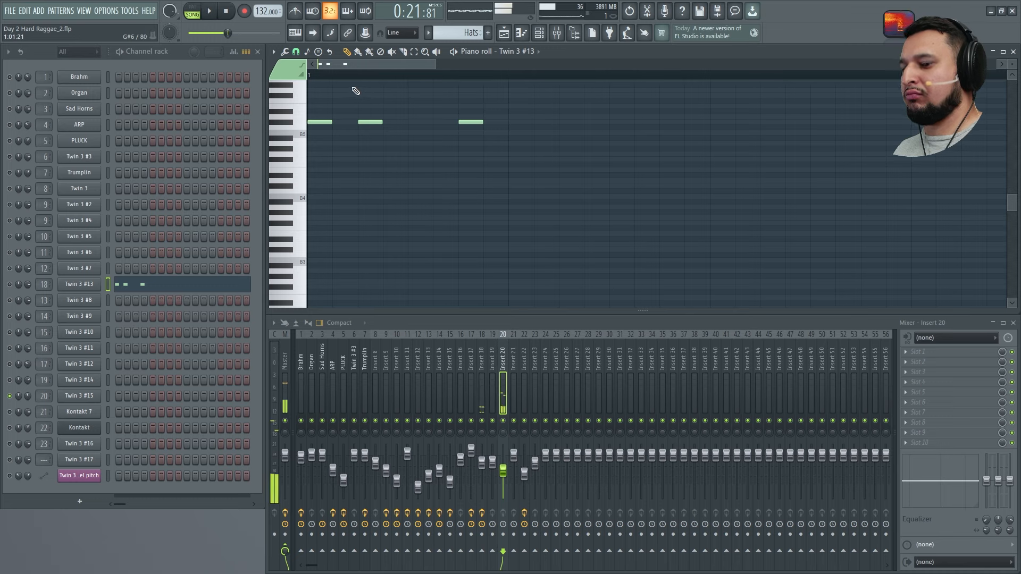
Step: Audition the Hats pattern, show the velocity lane, and lower the velocities of the three notes
{"action": "key", "text": "space"}
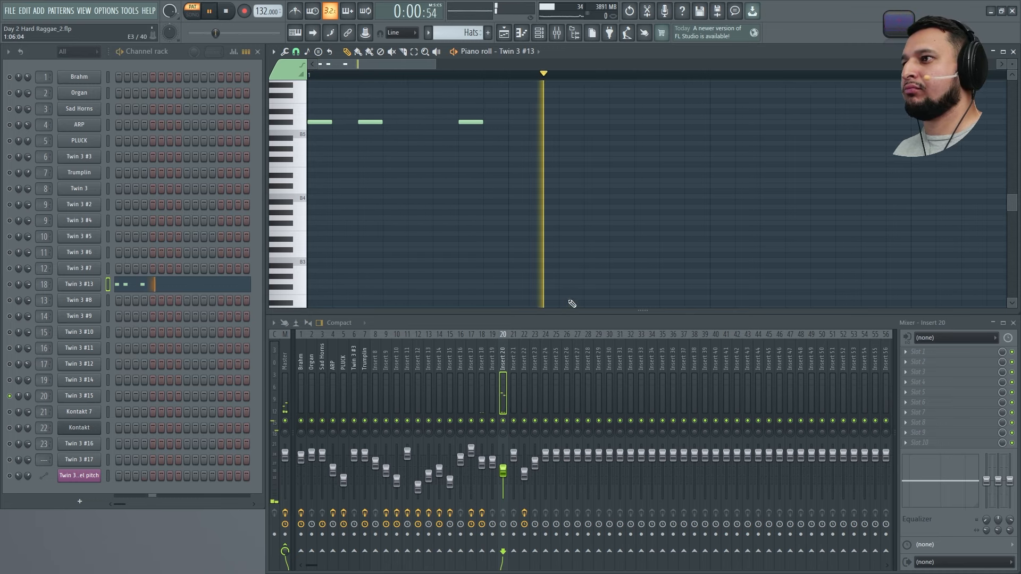
{"action": "key", "text": "space"}
{"action": "left_click_drag", "start_coordinate": [567, 310], "coordinate": [552, 216]}
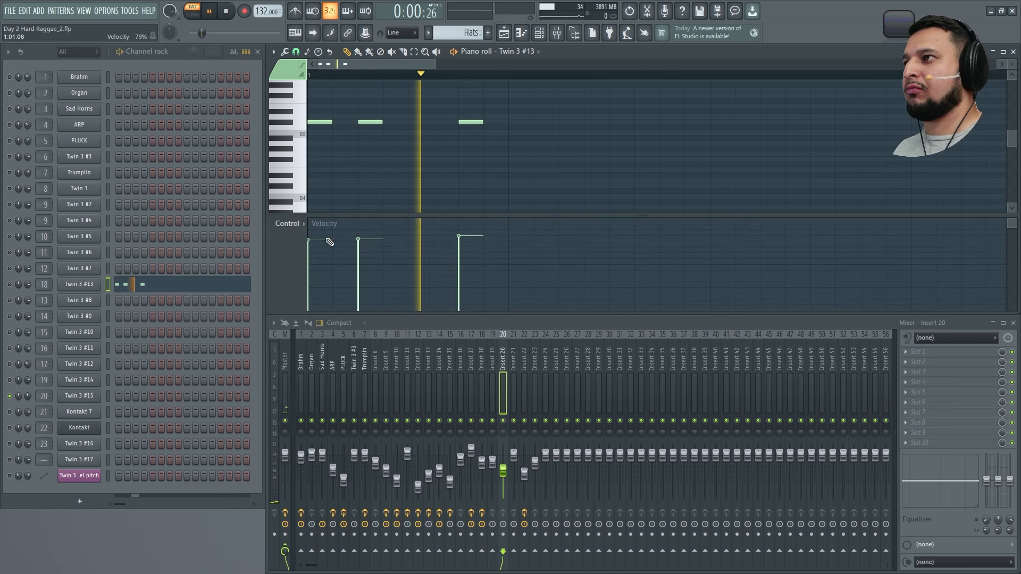
{"action": "key", "text": "space"}
{"action": "key", "text": "space"}
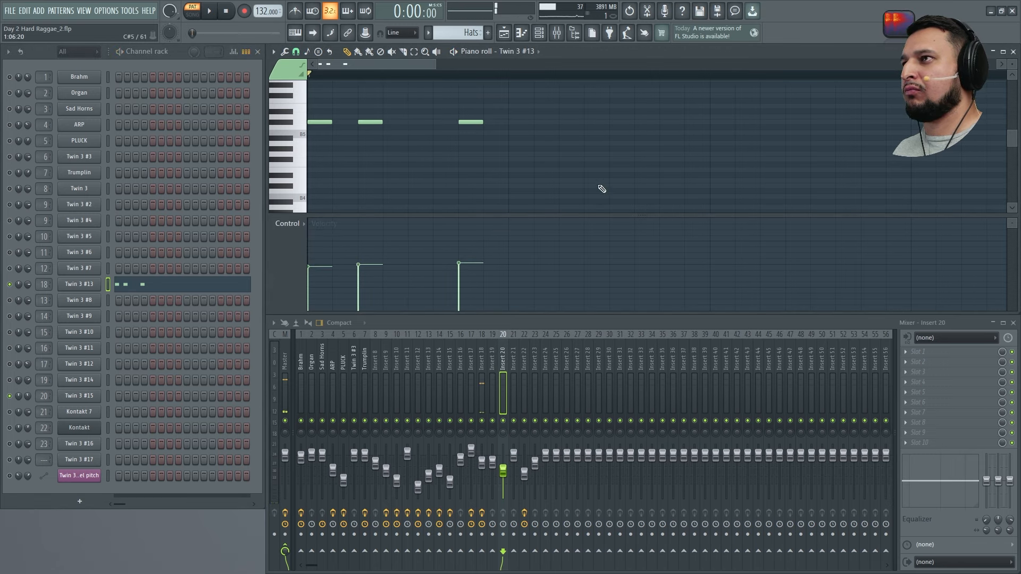
{"action": "key", "text": "space"}
Step: Add a one-step note at step 7 of bar 1 and copy all four notes so the copies start at step 9
{"action": "left_click_drag", "start_coordinate": [631, 122], "coordinate": [660, 122]}
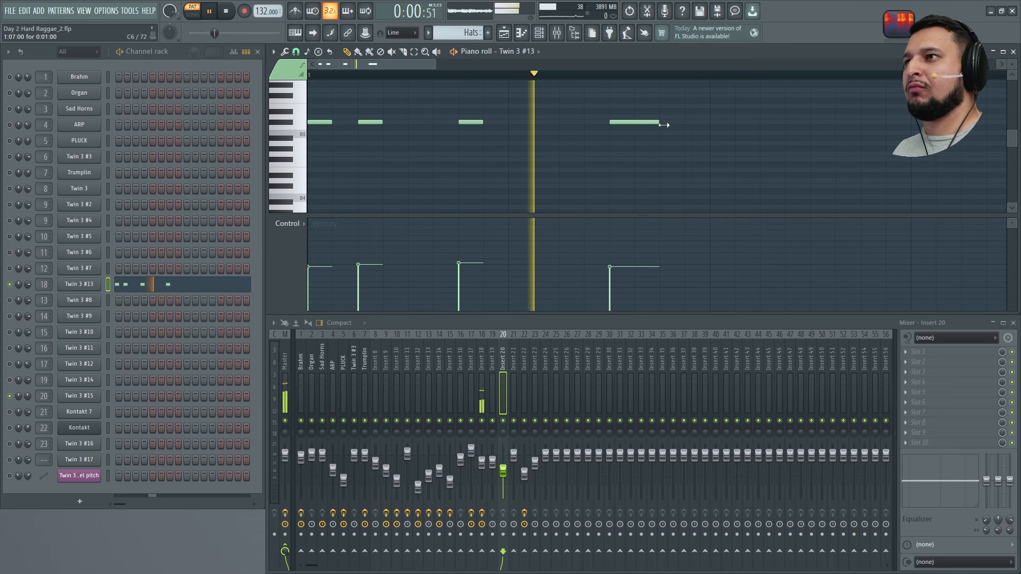
{"action": "left_click_drag", "start_coordinate": [733, 131], "coordinate": [260, 107]}
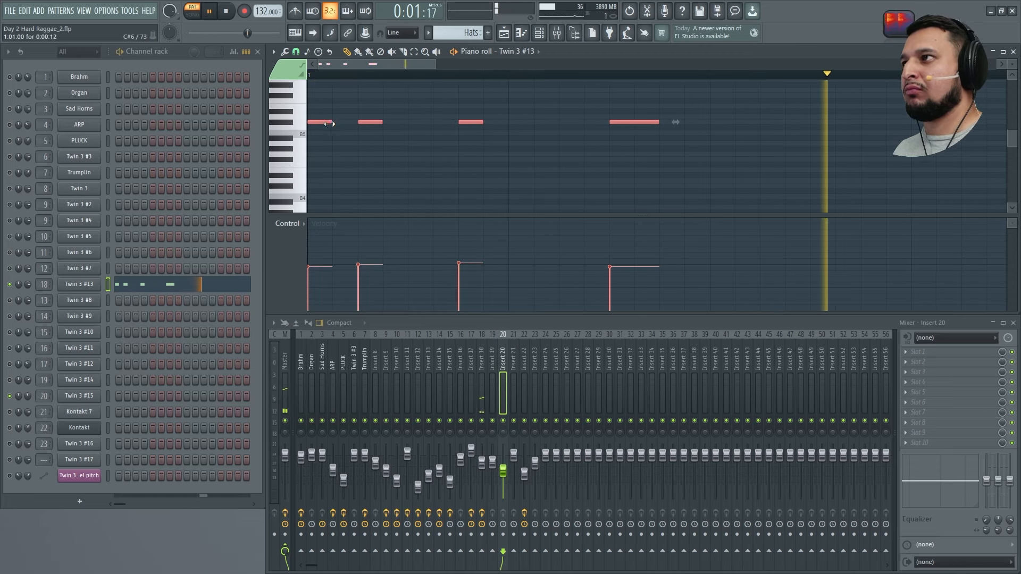
{"action": "left_click_drag", "start_coordinate": [321, 123], "coordinate": [723, 123]}
{"action": "left_click", "coordinate": [639, 175], "text": "ctrl"}
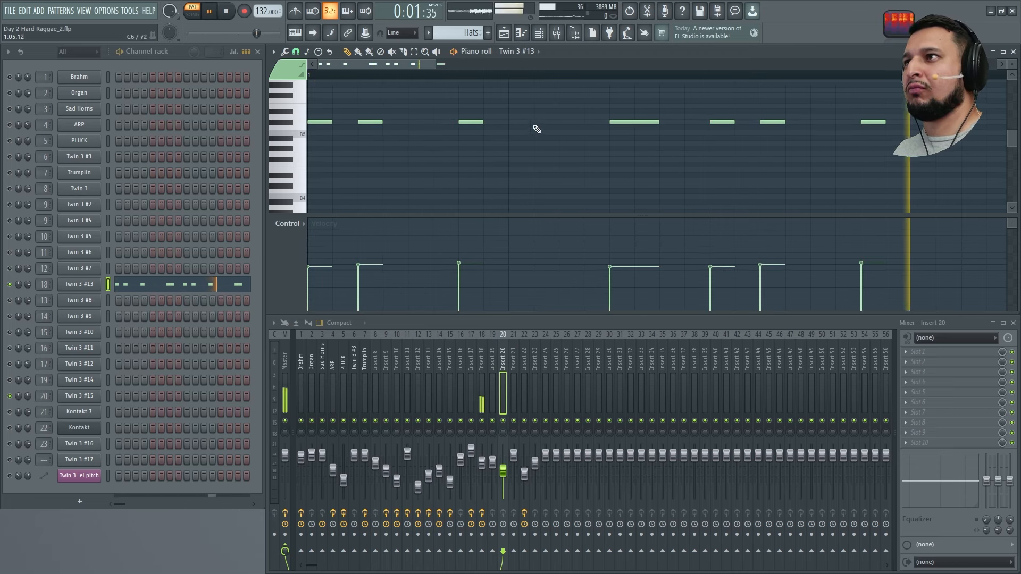
Step: Add a one-step note at 1:13:12, just before the last note of bar 1
{"action": "scroll", "coordinate": [545, 134], "scroll_direction": "down", "scroll_amount": 2}
{"action": "scroll", "coordinate": [570, 168], "scroll_direction": "down", "scroll_amount": 1}
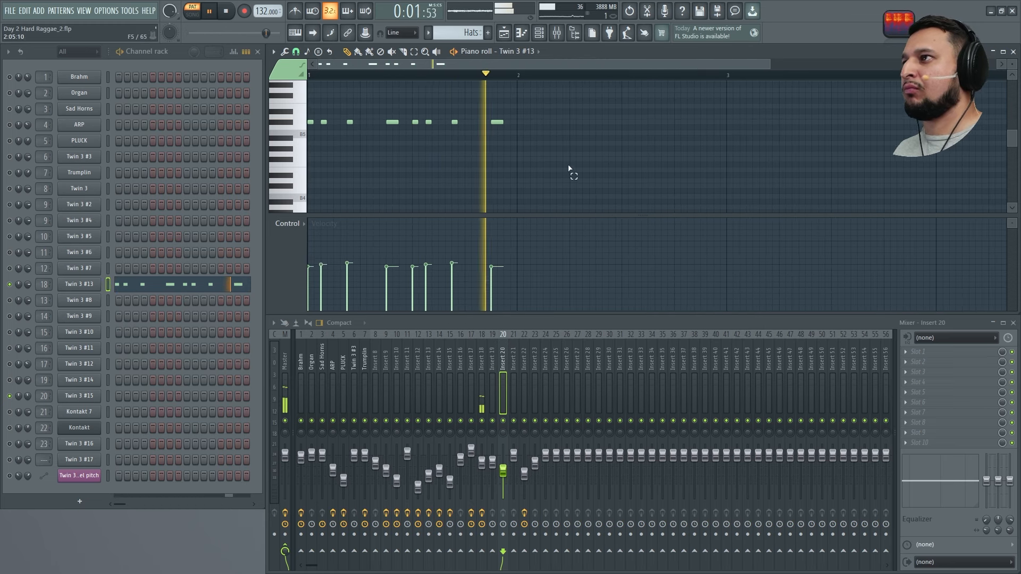
{"action": "key", "text": "ctrl+a"}
{"action": "left_click", "coordinate": [479, 122]}
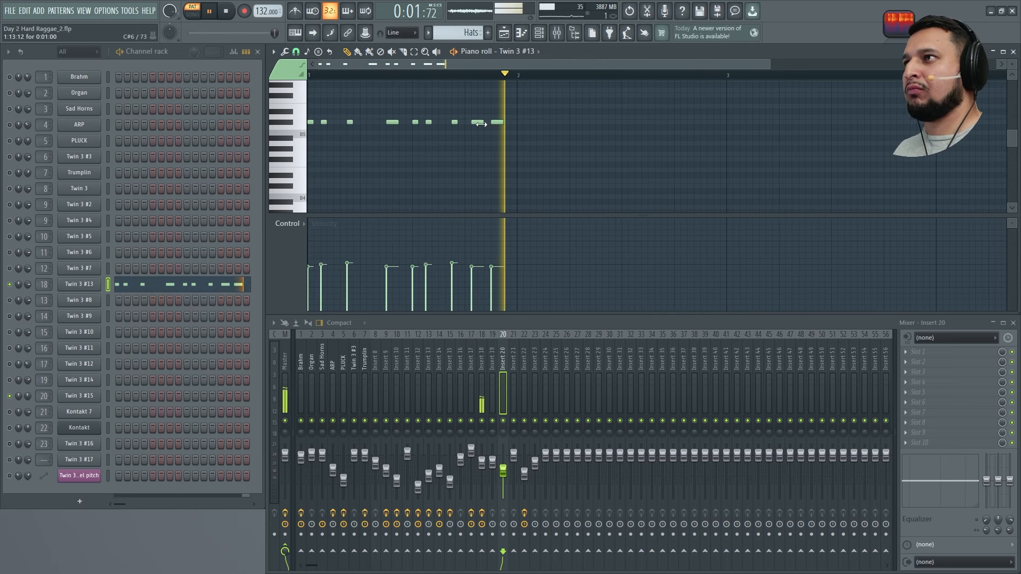
Step: Shift the second-to-last note of bar 1 half a step later, lower its velocity slightly and raise the last note's velocity
{"action": "left_click_drag", "start_coordinate": [479, 122], "coordinate": [485, 122]}
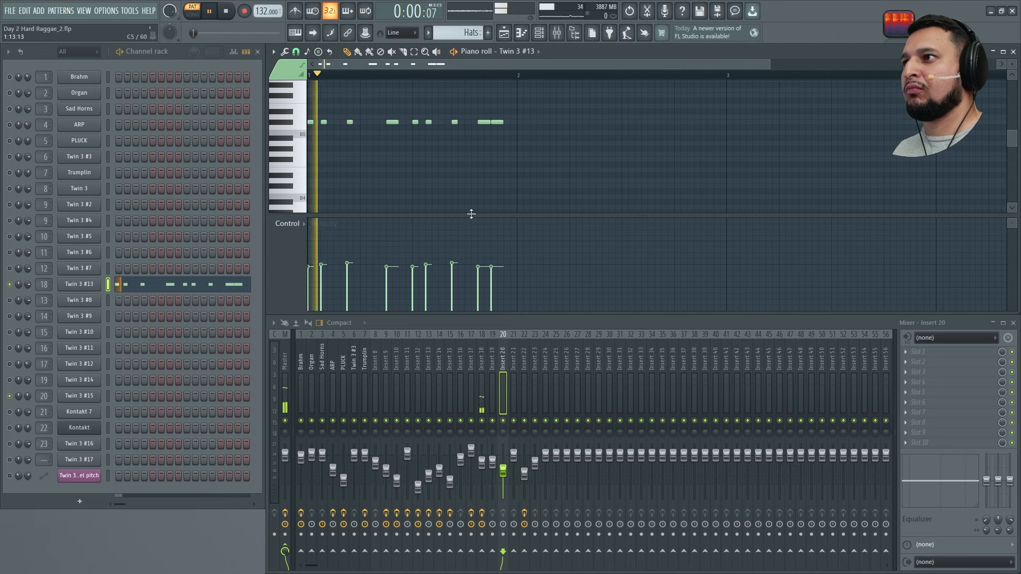
{"action": "left_click", "coordinate": [478, 279]}
{"action": "left_click", "coordinate": [482, 272]}
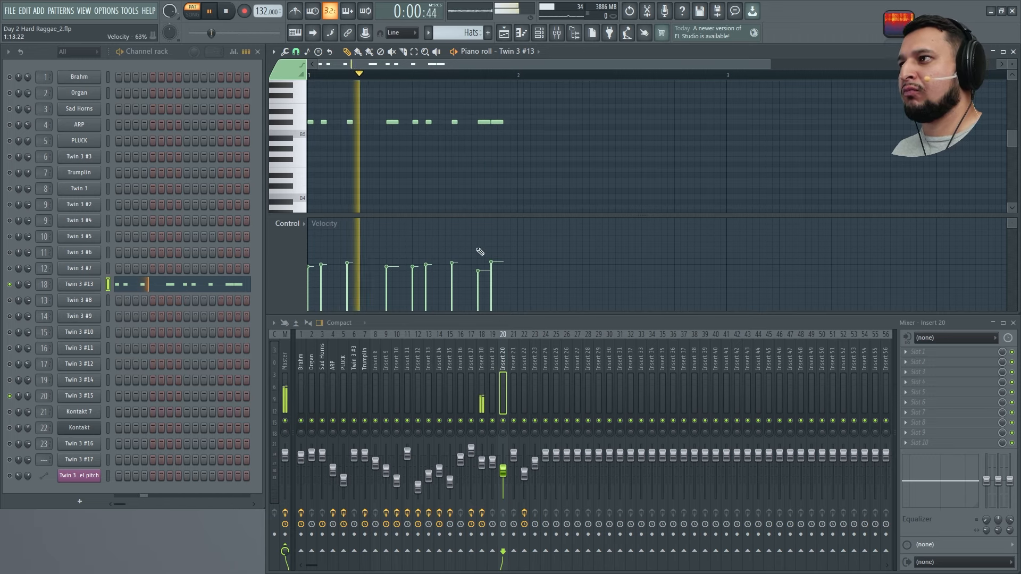
Step: Copy the full one-bar hat pattern so it repeats through bars 2 and 3 and on into bar 4
{"action": "key", "text": "ctrl+v"}
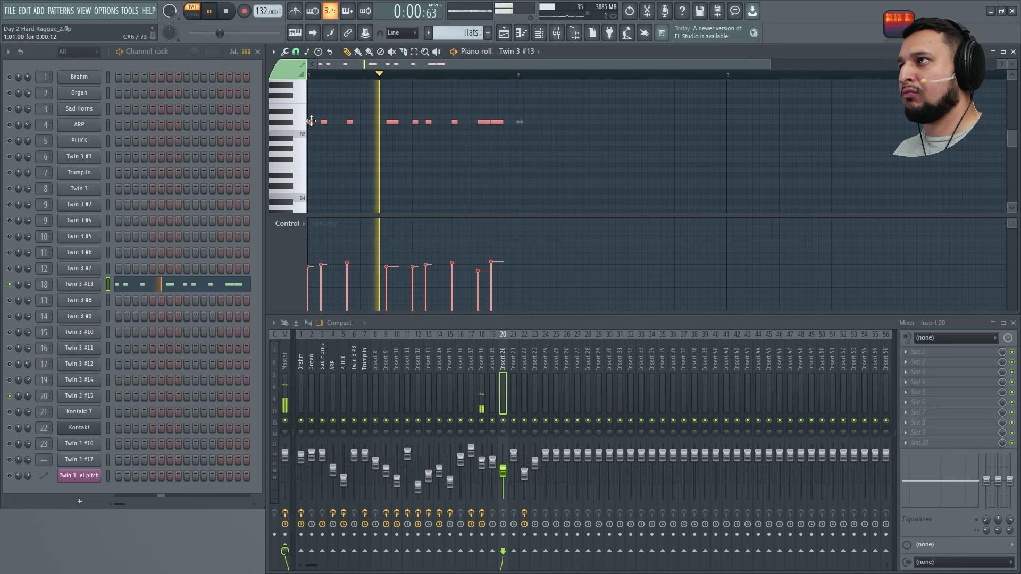
{"action": "left_click_drag", "start_coordinate": [477, 118], "coordinate": [729, 123]}
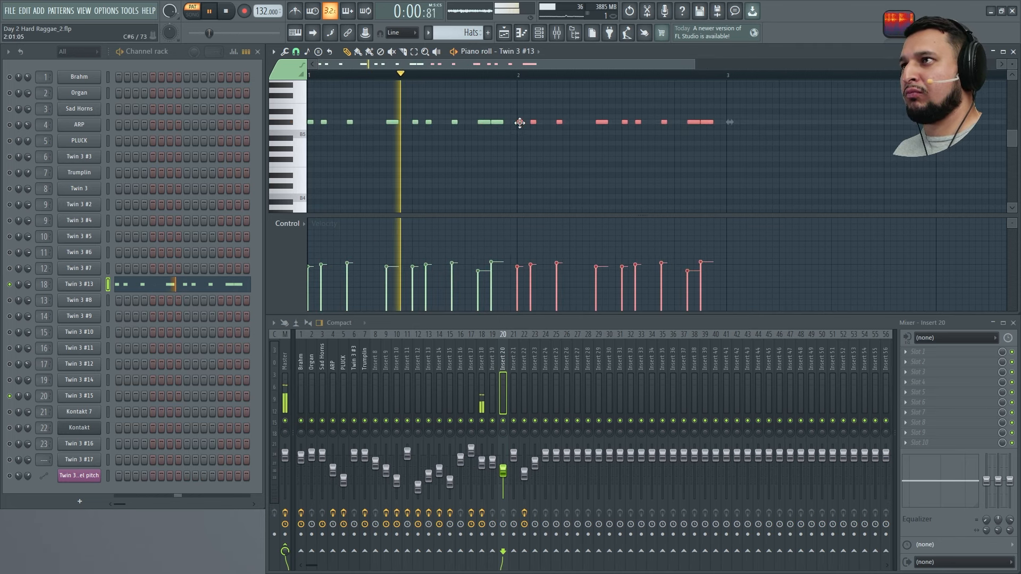
{"action": "left_click", "coordinate": [738, 149], "text": "ctrl"}
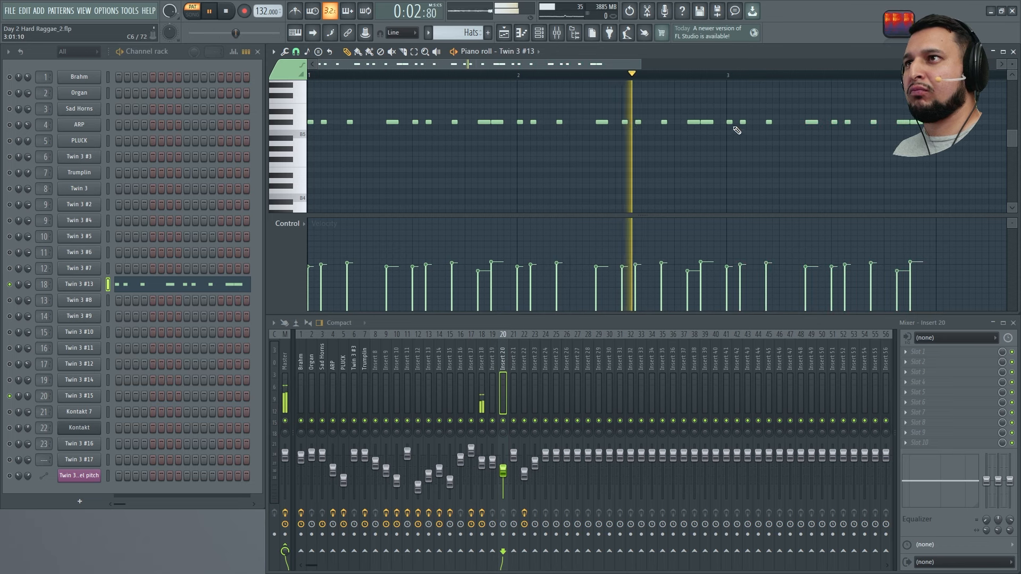
{"action": "left_click_drag", "start_coordinate": [960, 166], "coordinate": [941, 122]}
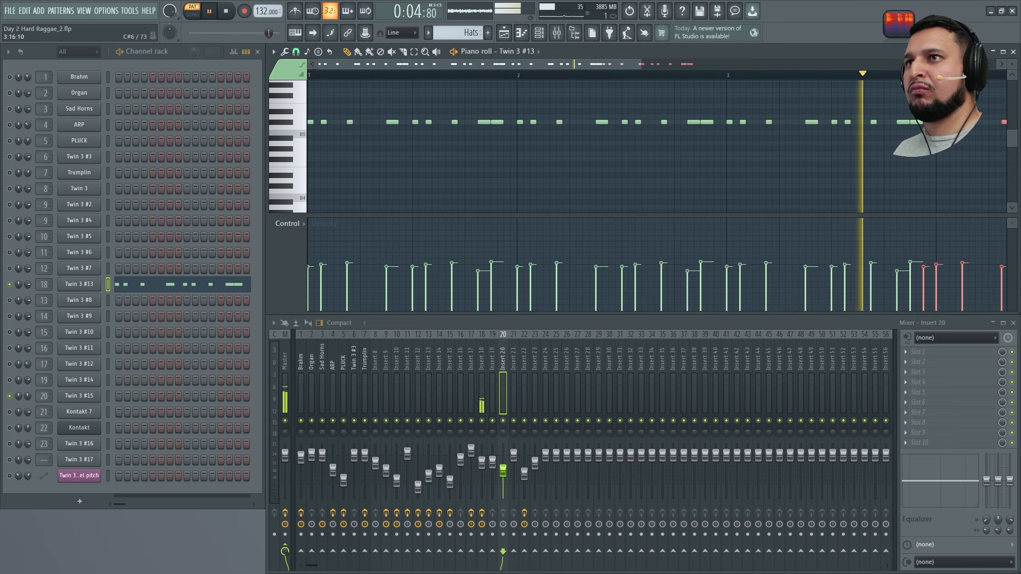
Step: Transpose all notes of the Twin 3 #13 hats up one octave, and clear the note selection
{"action": "key", "text": "ctrl+a"}
{"action": "key", "text": "ctrl+Up"}
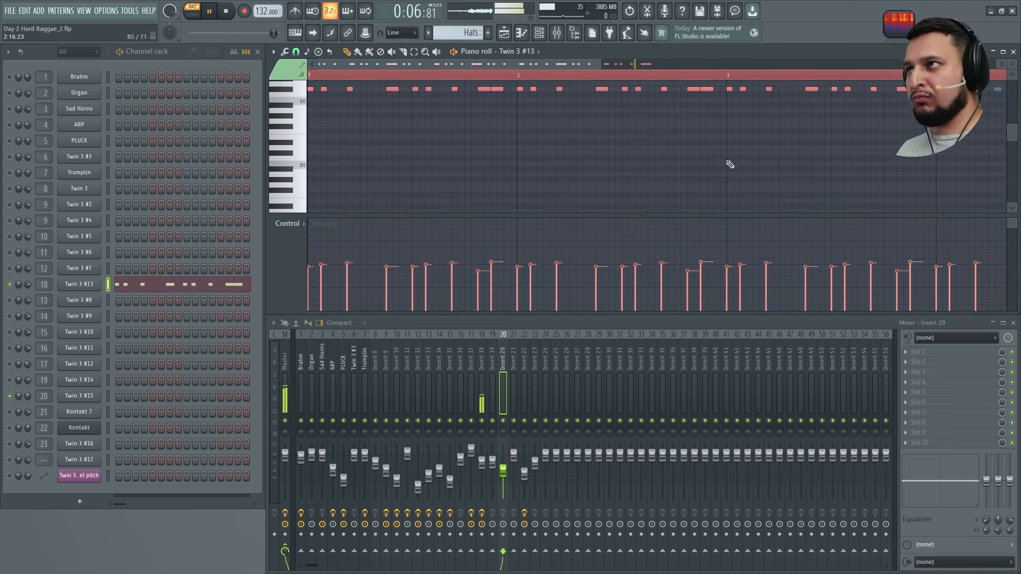
{"action": "right_click", "coordinate": [730, 165], "text": "ctrl"}
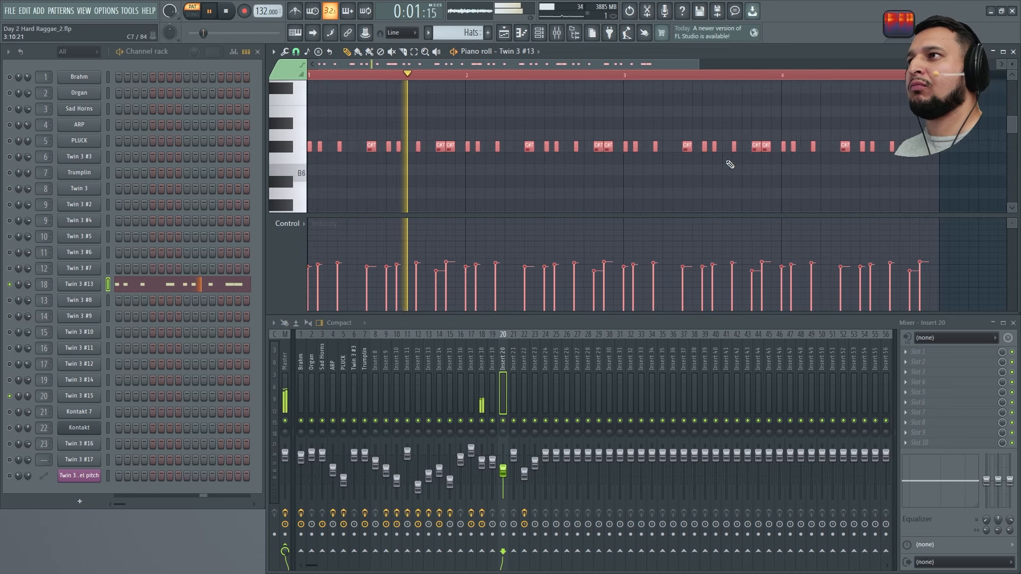
{"action": "left_click", "coordinate": [459, 122], "text": "ctrl"}
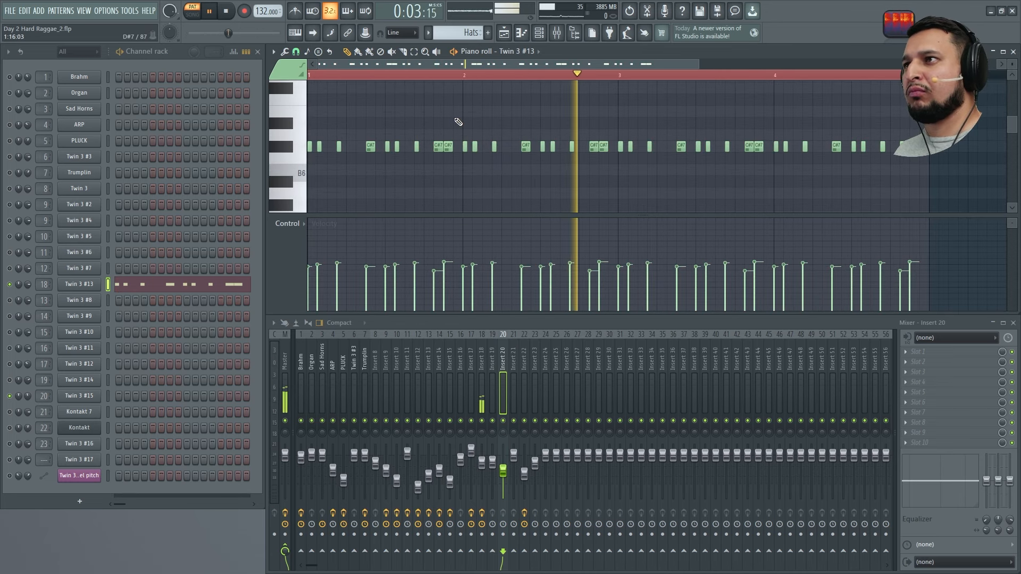
Step: Replace the single Hats clip on Track 4 with four consecutive Hats clips starting exactly at bar 13
{"action": "left_click", "coordinate": [507, 34]}
{"action": "left_click", "coordinate": [661, 142]}
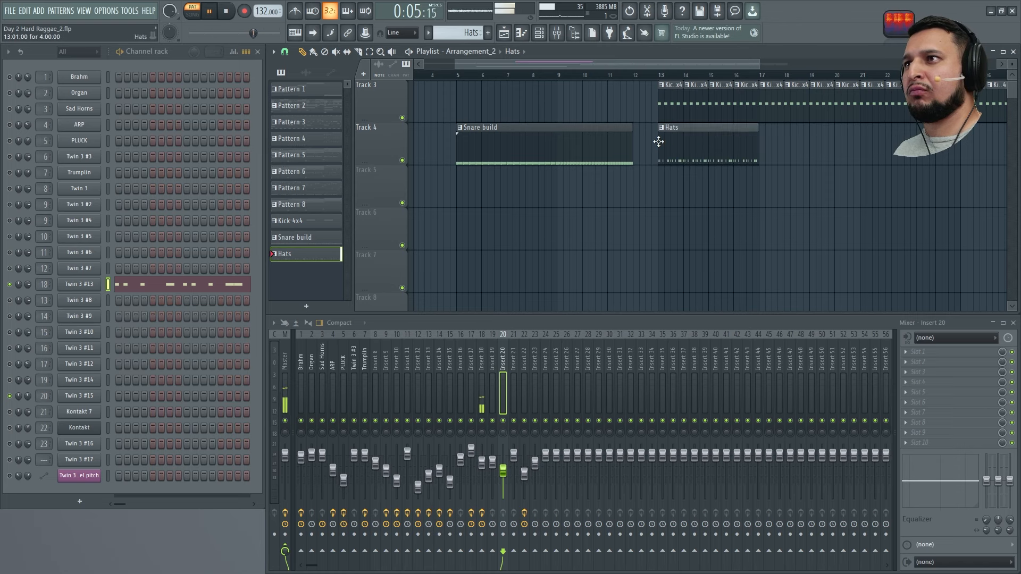
{"action": "right_click", "coordinate": [725, 141]}
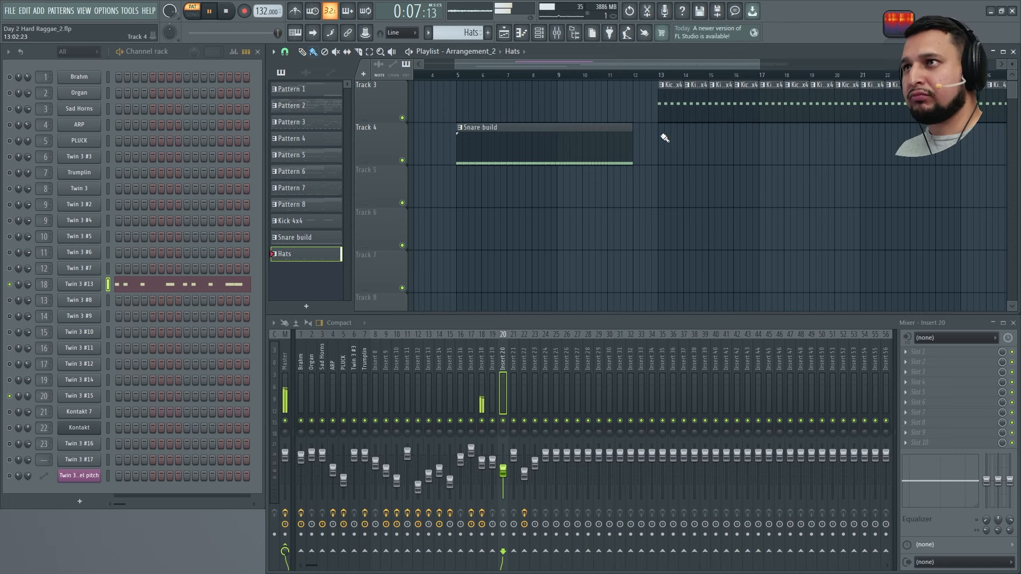
{"action": "key", "text": "space"}
{"action": "mouse_move", "coordinate": [662, 136]}
{"action": "left_mouse_down"}
{"action": "mouse_move", "coordinate": [1020, 137]}
{"action": "mouse_move", "coordinate": [969, 151]}
{"action": "left_mouse_up"}
{"action": "left_click_drag", "start_coordinate": [461, 184], "coordinate": [595, 120]}
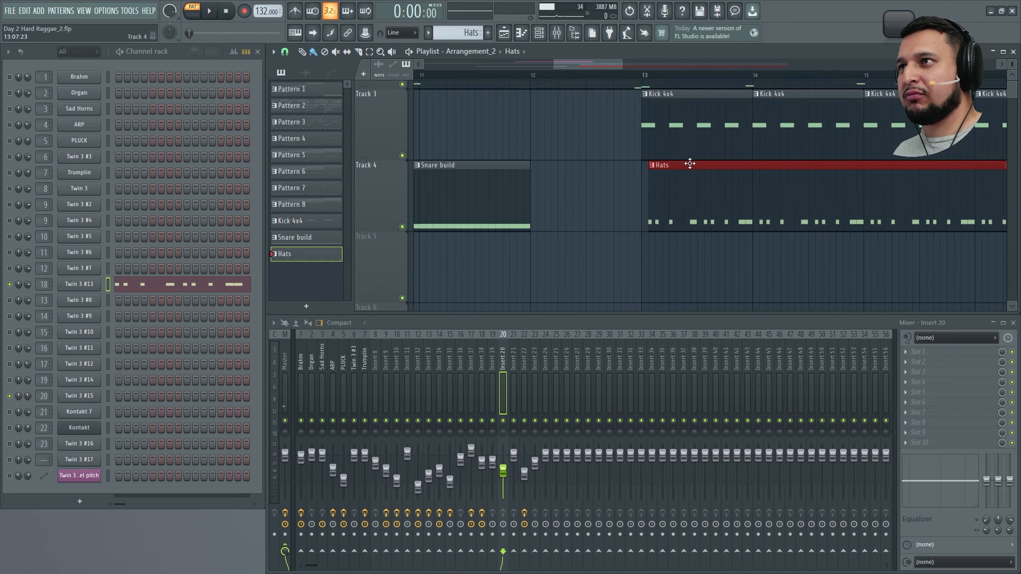
{"action": "left_click_drag", "start_coordinate": [689, 164], "coordinate": [683, 164]}
Step: Play the song from bar 13 and unsolo the Twin 3 #13 channel to hear the hats with all channels
{"action": "left_click", "coordinate": [643, 75]}
{"action": "key", "text": "space"}
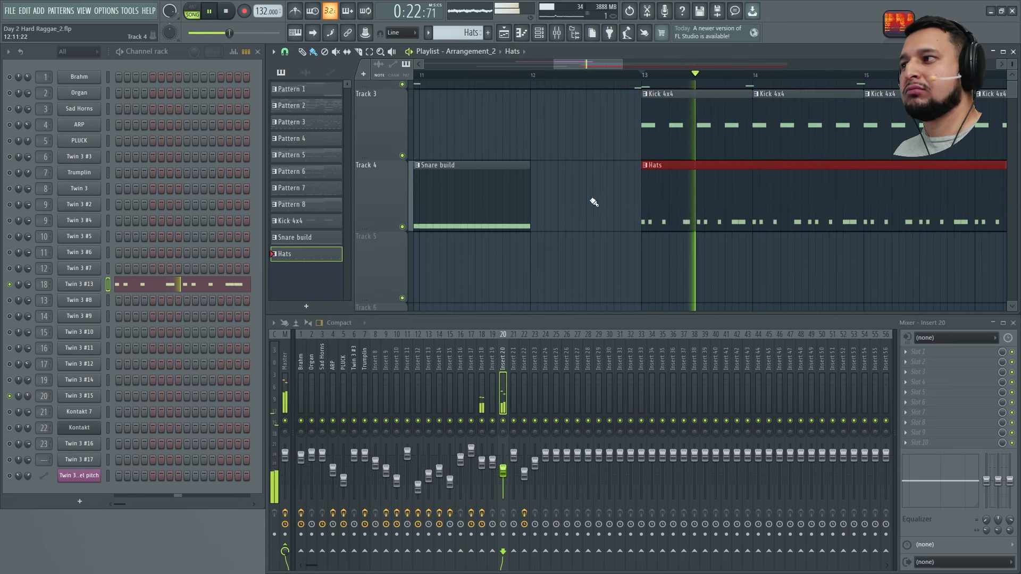
{"action": "key", "text": "space"}
{"action": "right_click", "coordinate": [15, 285]}
{"action": "key", "text": "space"}
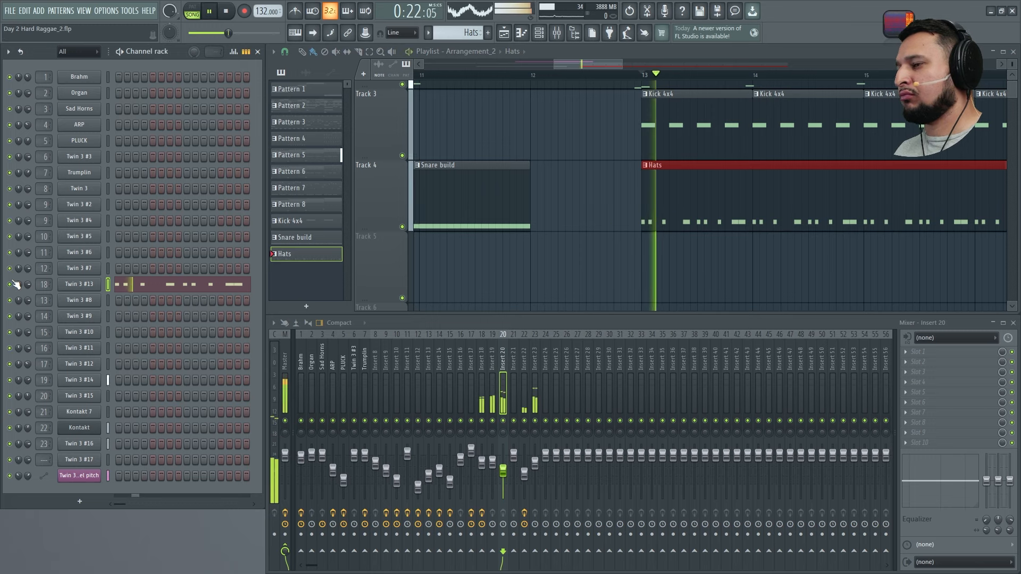
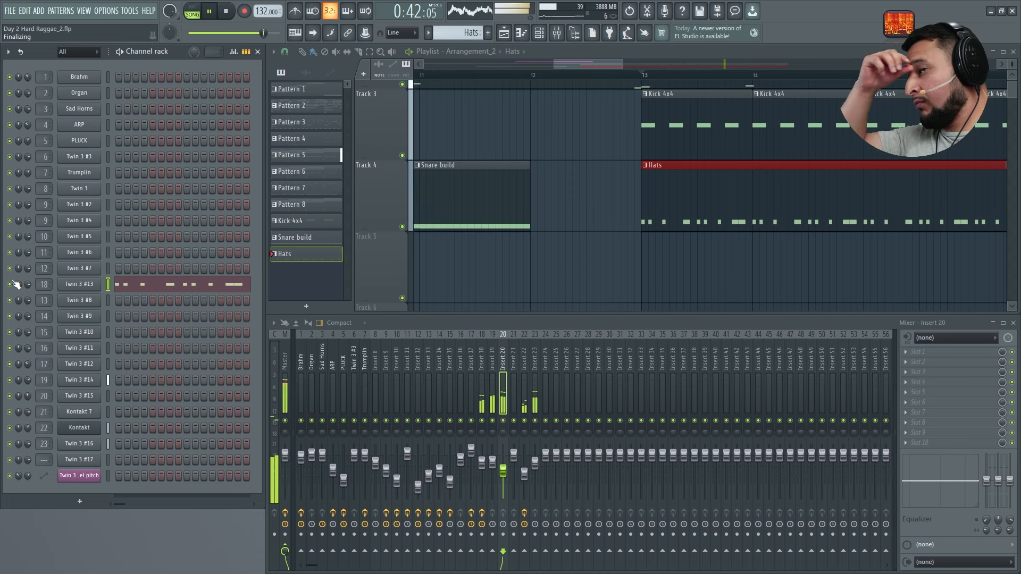
{"action": "right_click", "coordinate": [698, 205], "text": "ctrl"}
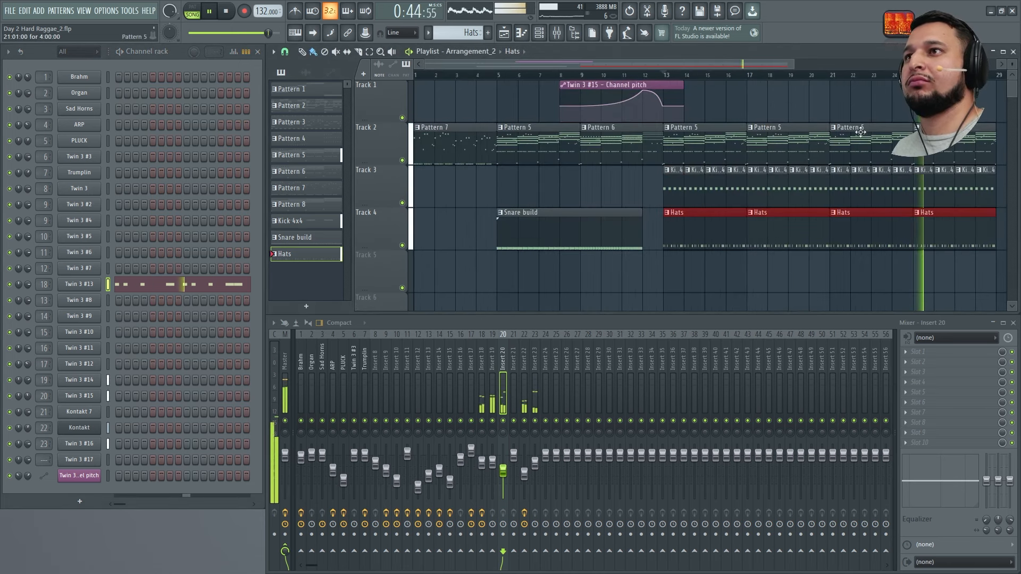
Step: Make the Pattern 5 clip at bar 17 on Track 2 unique, open its notes and play the song
{"action": "right_click", "coordinate": [755, 130]}
{"action": "left_click", "coordinate": [786, 214]}
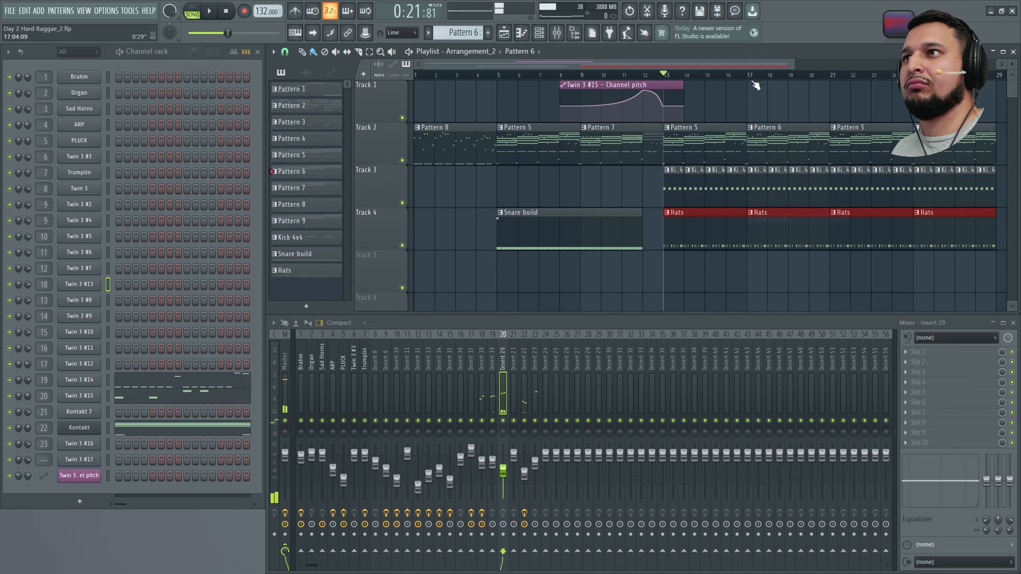
{"action": "double_click", "coordinate": [790, 159]}
{"action": "key", "text": "space"}
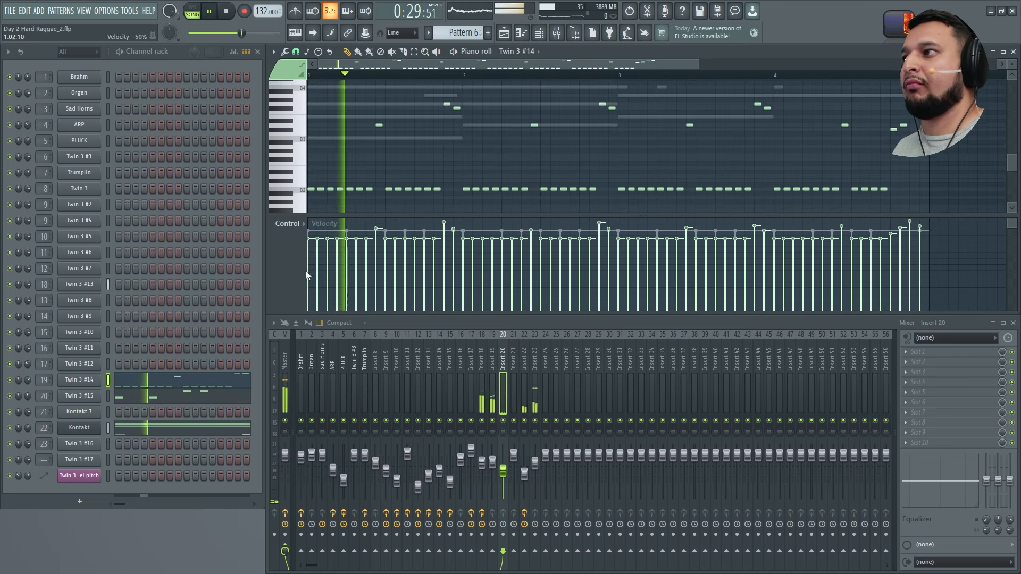
Step: In Pattern 6's Twin 3 #15 part, end bar 4 with a two-step D5 note followed by a two-step E5 note
{"action": "left_click", "coordinate": [200, 398]}
{"action": "key", "text": "space"}
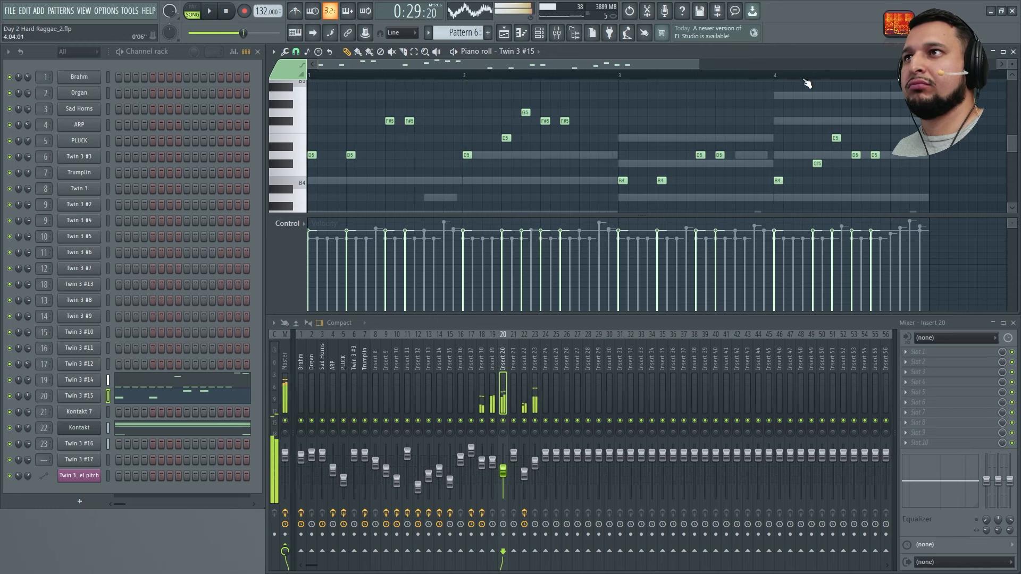
{"action": "left_click_drag", "start_coordinate": [713, 98], "coordinate": [985, 210]}
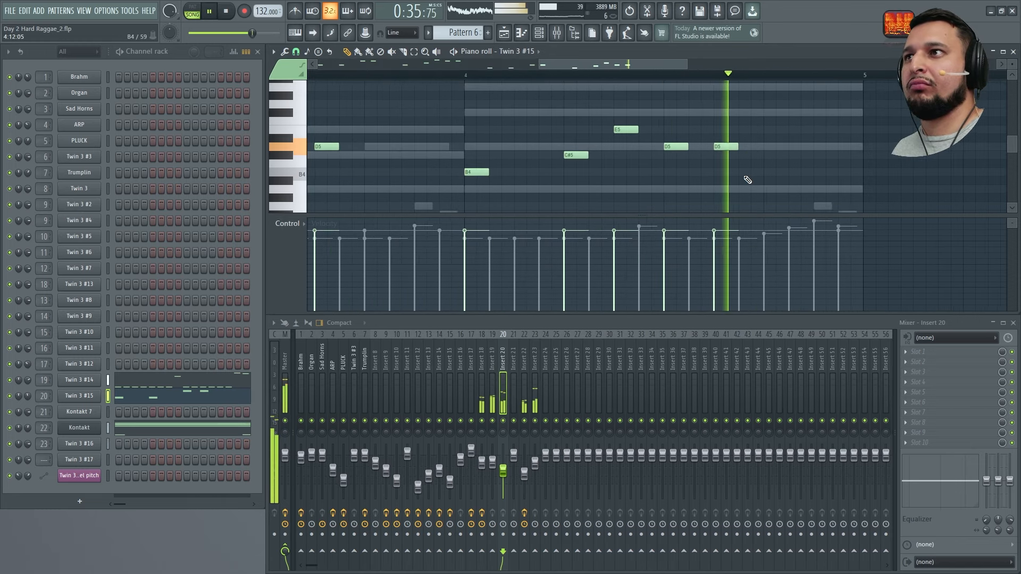
{"action": "key", "text": "space"}
{"action": "left_click", "coordinate": [768, 152]}
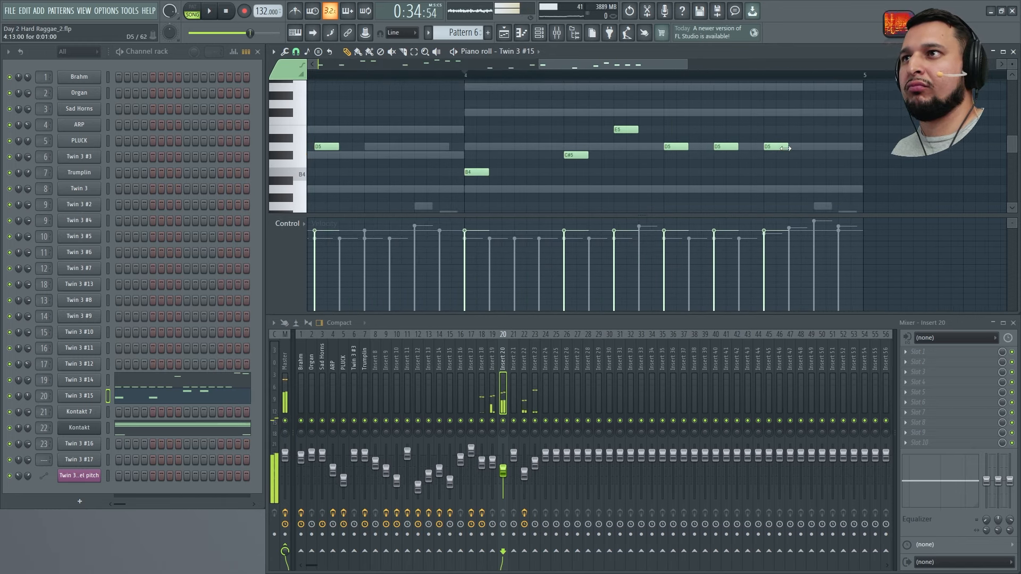
{"action": "key", "text": "space"}
{"action": "left_click_drag", "start_coordinate": [785, 148], "coordinate": [813, 149]}
{"action": "left_click", "coordinate": [851, 129]}
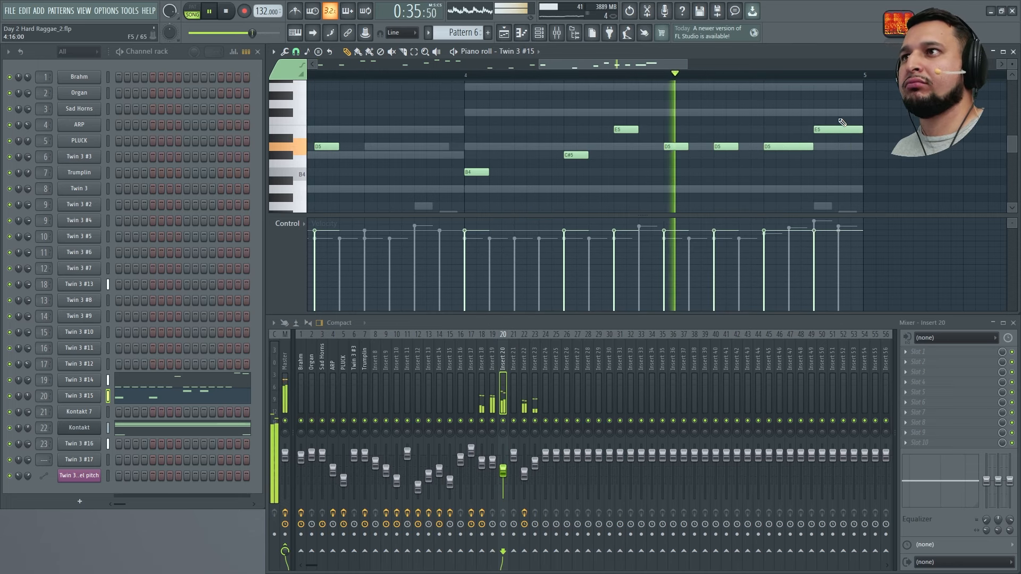
Step: Replace the Pattern 5 clip at bar 25 on Track 2 with a Pattern 6 clip
{"action": "left_click", "coordinate": [505, 34]}
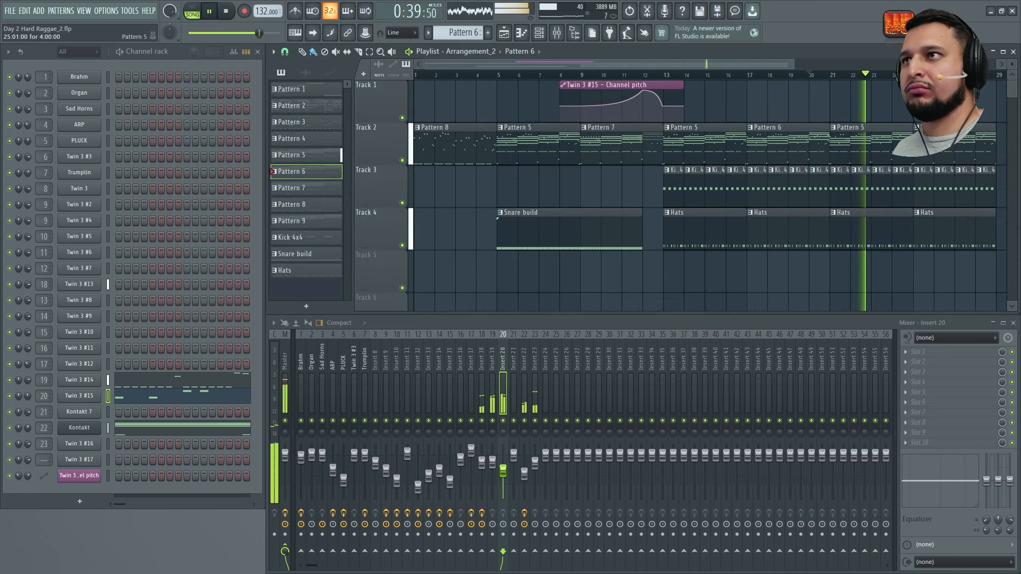
{"action": "right_click", "coordinate": [955, 151], "text": "ctrl"}
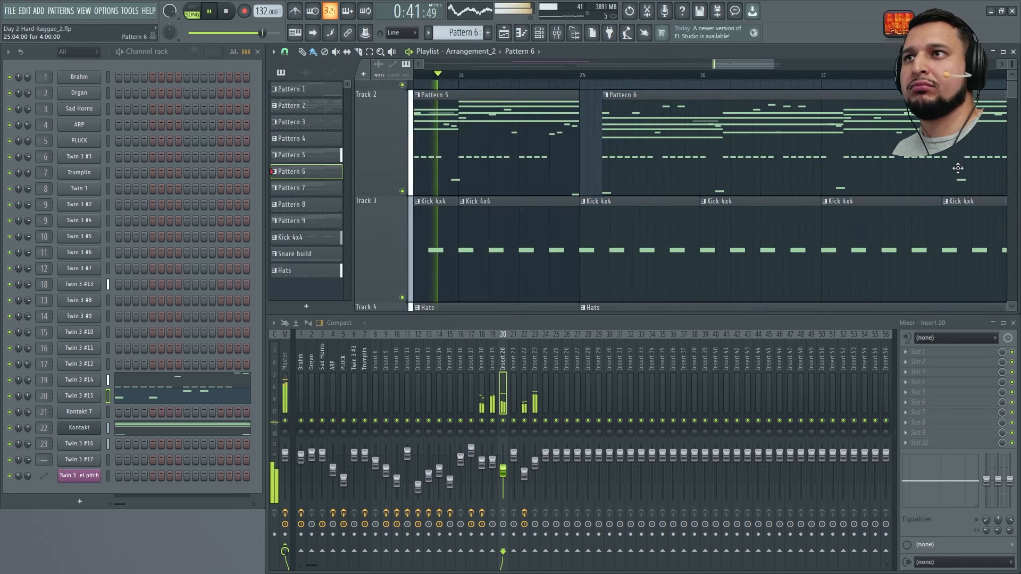
{"action": "right_click", "coordinate": [827, 173], "text": "ctrl"}
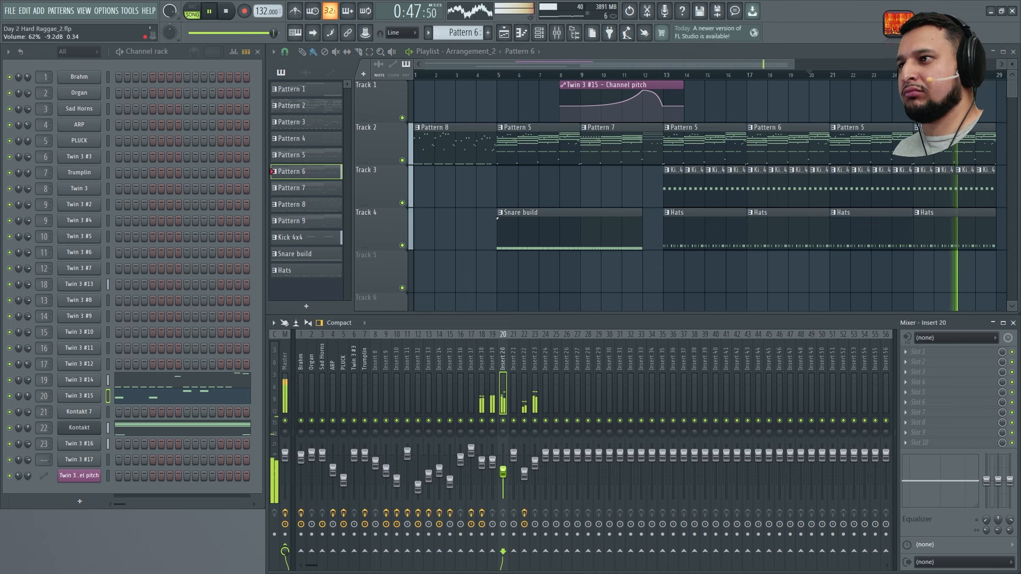
Step: Solo mixer Insert 23 during playback and inspect the Twin 3 #15 synth settings
{"action": "right_click", "coordinate": [534, 421]}
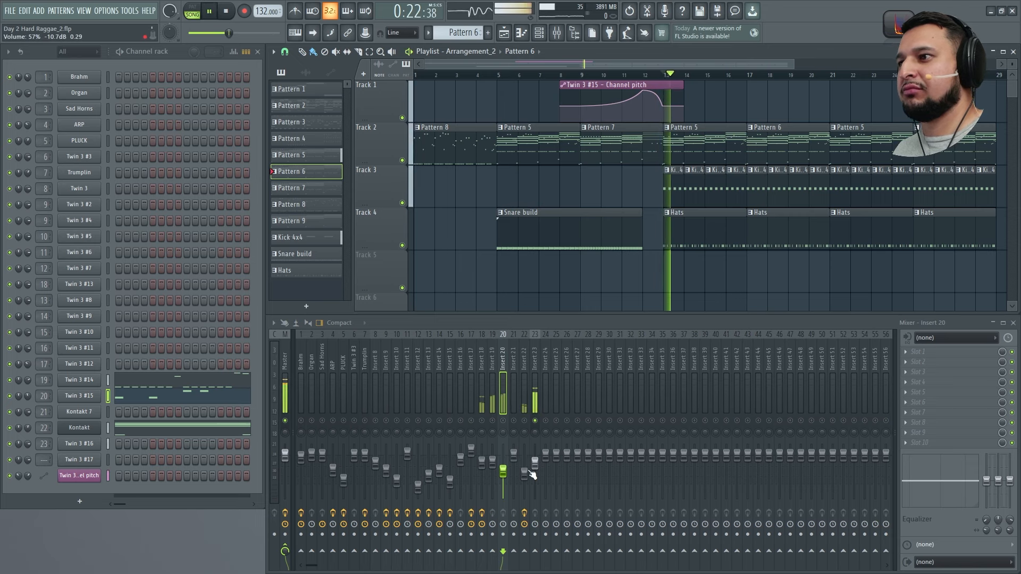
{"action": "key", "text": "space"}
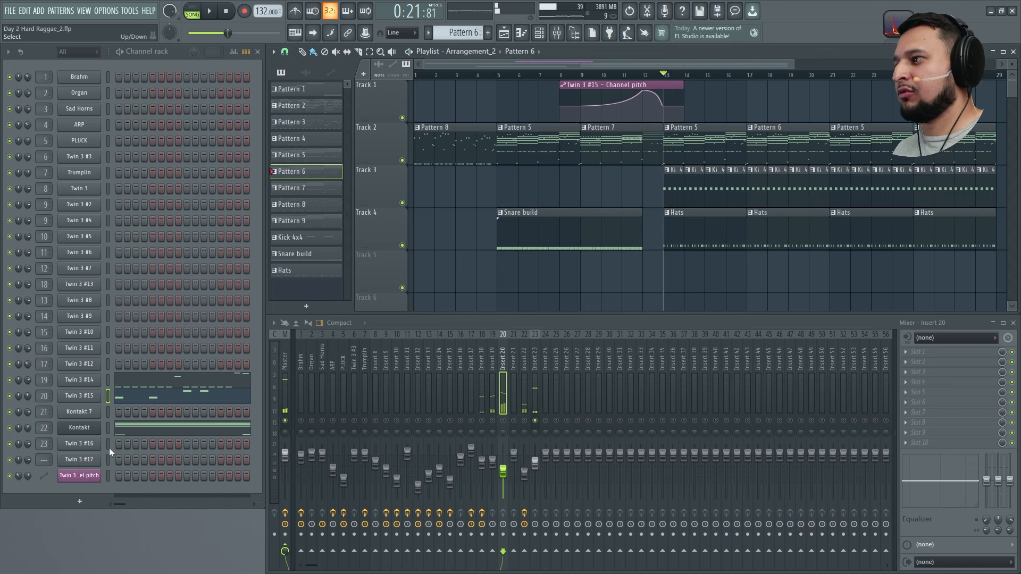
{"action": "left_click", "coordinate": [80, 396]}
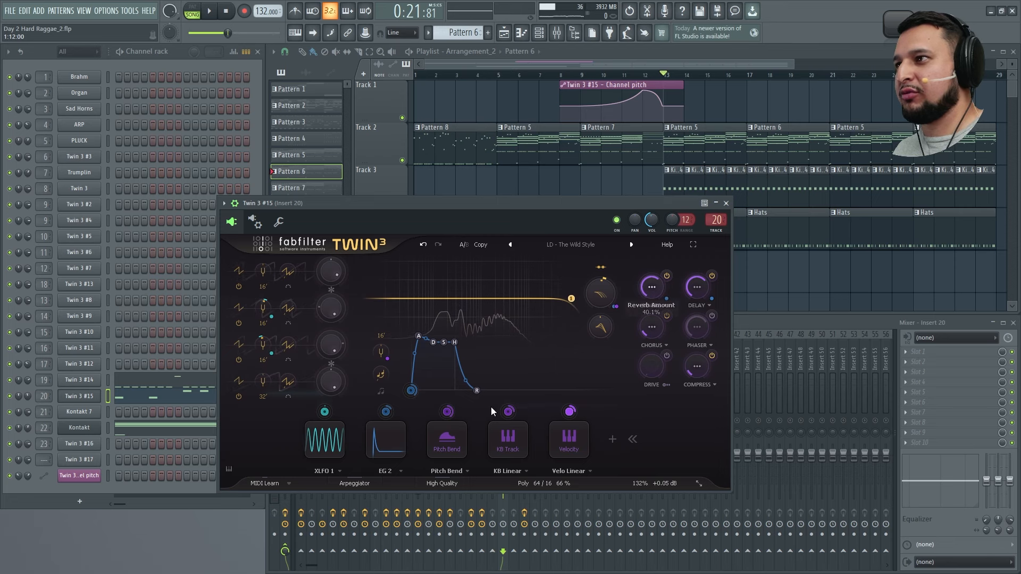
{"action": "key", "text": "space"}
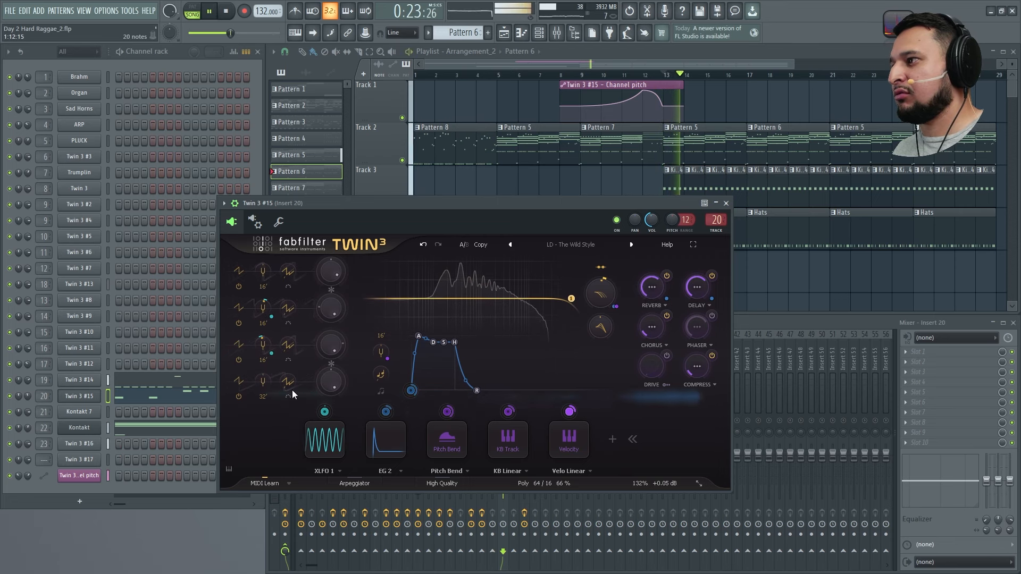
{"action": "left_click", "coordinate": [725, 203]}
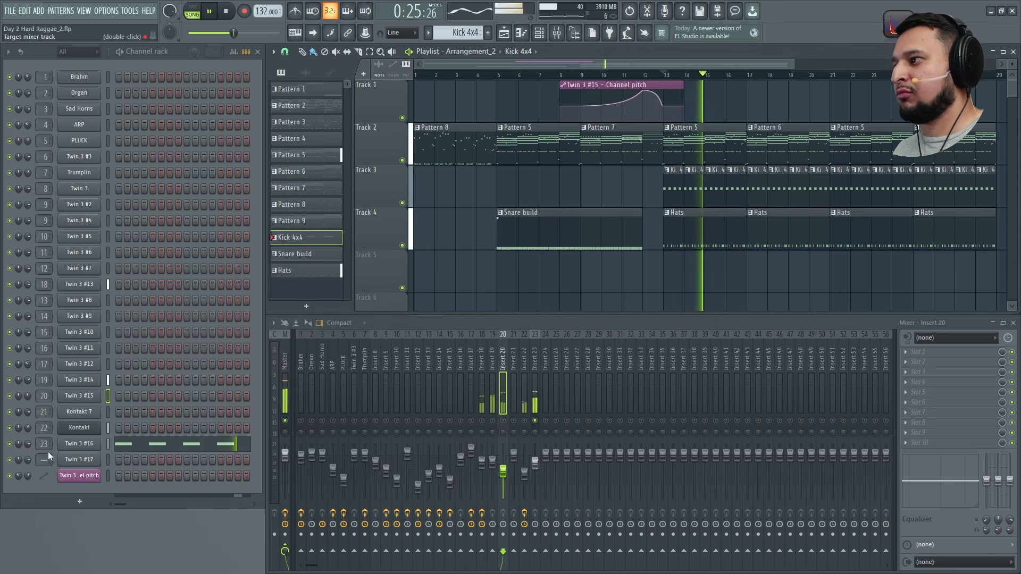
Step: Set the Reverb Amount of the Twin 3 #16 kick synth to 15.8% while listening from bar 13
{"action": "key", "text": "space"}
{"action": "left_click", "coordinate": [80, 447]}
{"action": "key", "text": "space"}
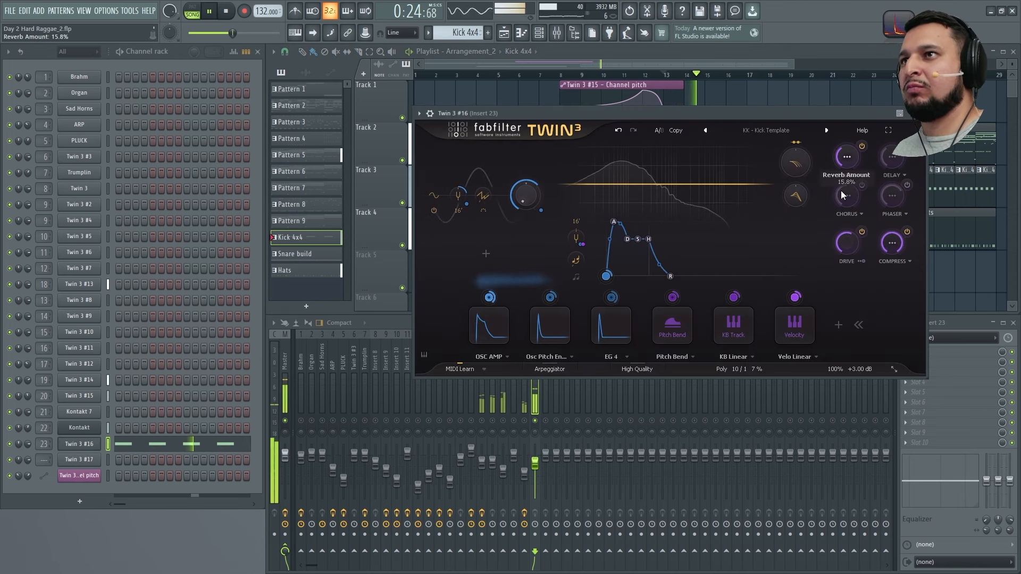
{"action": "left_click", "coordinate": [920, 113]}
{"action": "key", "text": "space"}
Step: Add FabFilter Saturn 2 to effect slot 4 of Insert 23 and set its drive to 75.69%
{"action": "middle_click", "coordinate": [921, 393]}
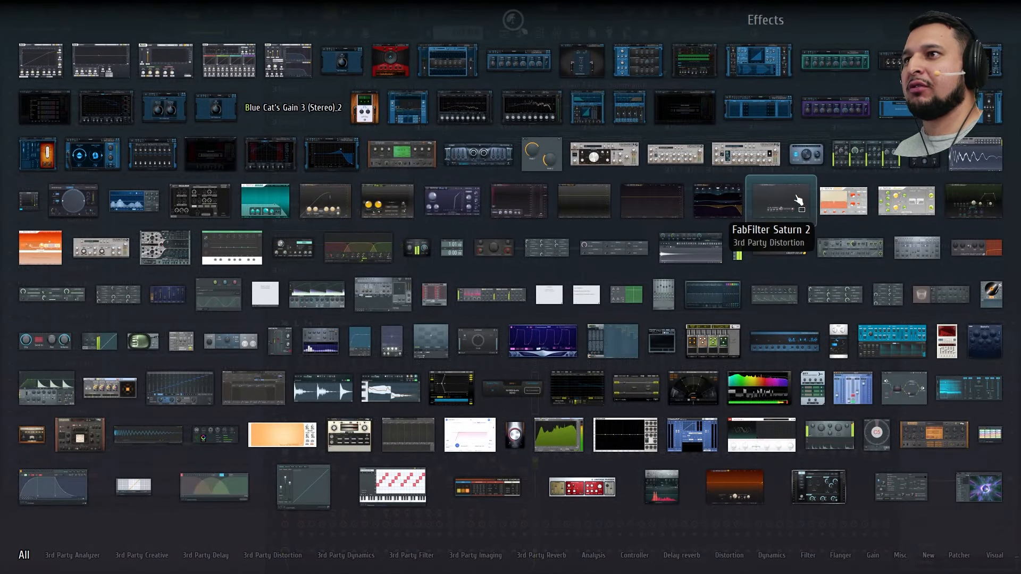
{"action": "left_click", "coordinate": [794, 194]}
{"action": "key", "text": "space"}
{"action": "left_click_drag", "start_coordinate": [367, 419], "coordinate": [375, 327]}
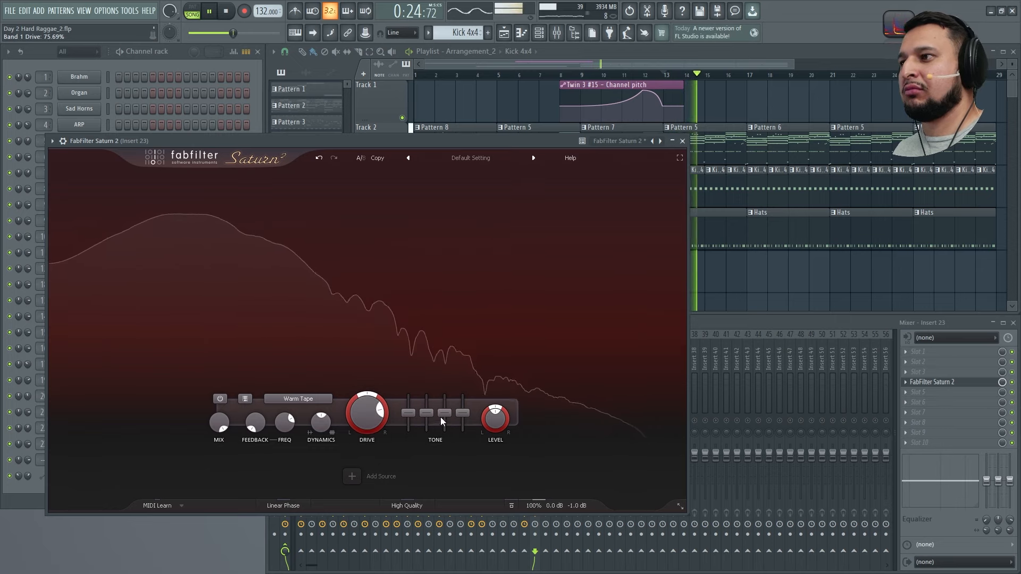
Step: Shape the kick's Saturn 2 band with raised treble, +6.37 dB presence and increased dynamics
{"action": "mouse_move", "coordinate": [445, 414]}
{"action": "left_mouse_down"}
{"action": "mouse_move", "coordinate": [443, 402]}
{"action": "mouse_move", "coordinate": [455, 408]}
{"action": "left_mouse_up"}
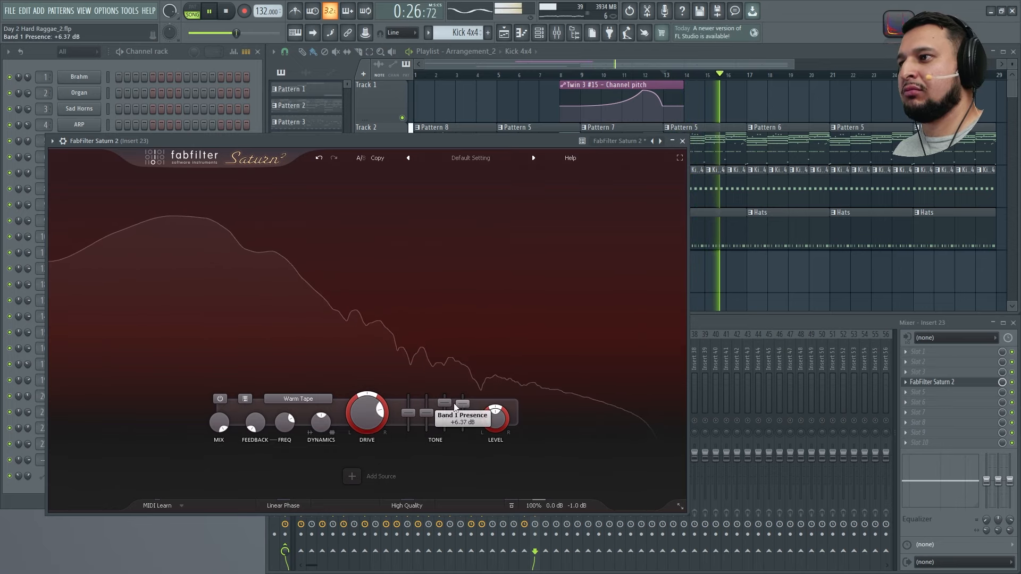
{"action": "left_click_drag", "start_coordinate": [321, 429], "coordinate": [322, 365]}
{"action": "left_click", "coordinate": [682, 141]}
{"action": "key", "text": "space"}
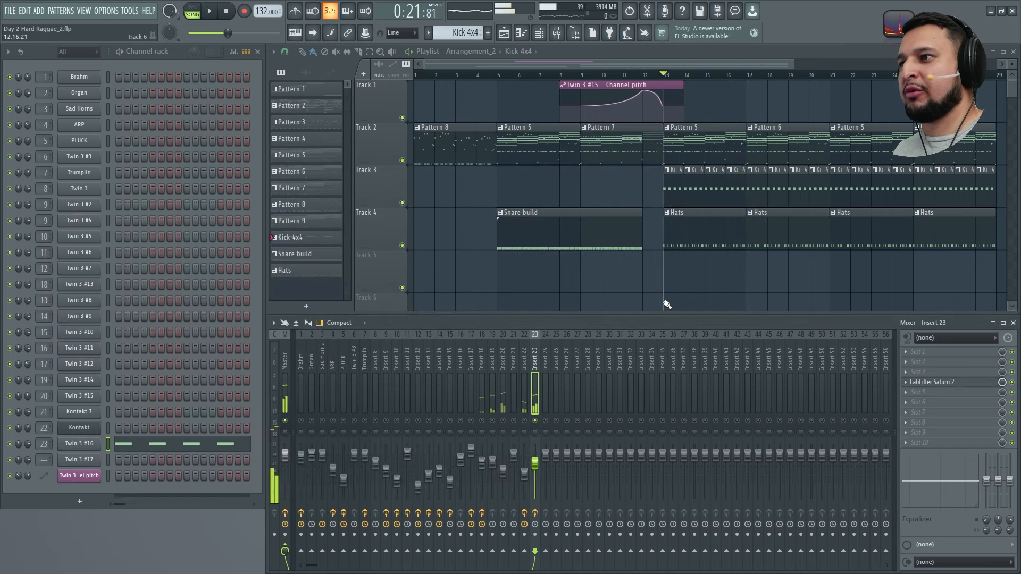
Step: Set the volume of mixer Insert 23 to 94% (-1.4 dB) and replay the song from bar 13
{"action": "key", "text": "space"}
{"action": "left_click_drag", "start_coordinate": [536, 463], "coordinate": [536, 458]}
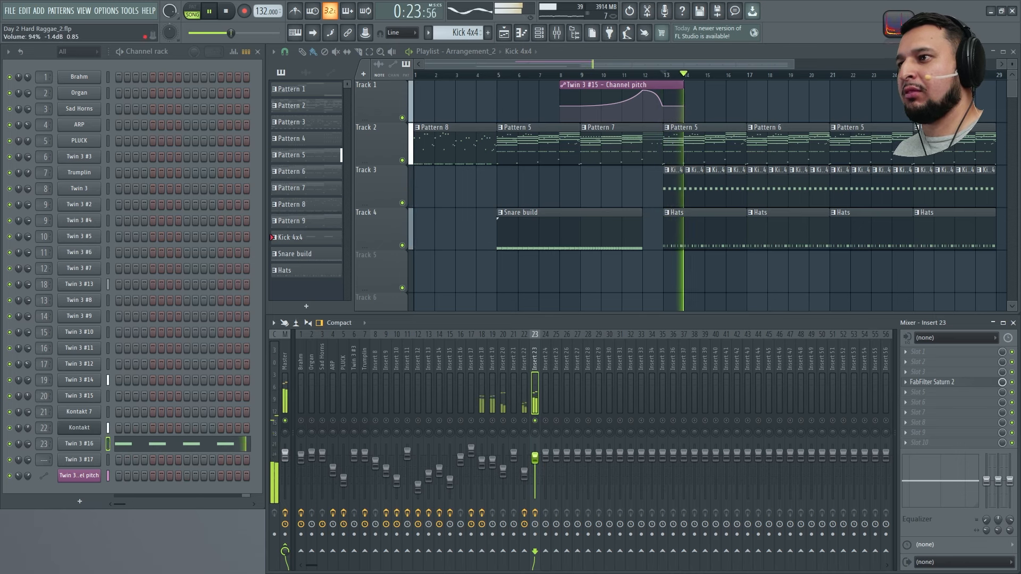
{"action": "key", "text": "space"}
{"action": "key", "text": "space"}
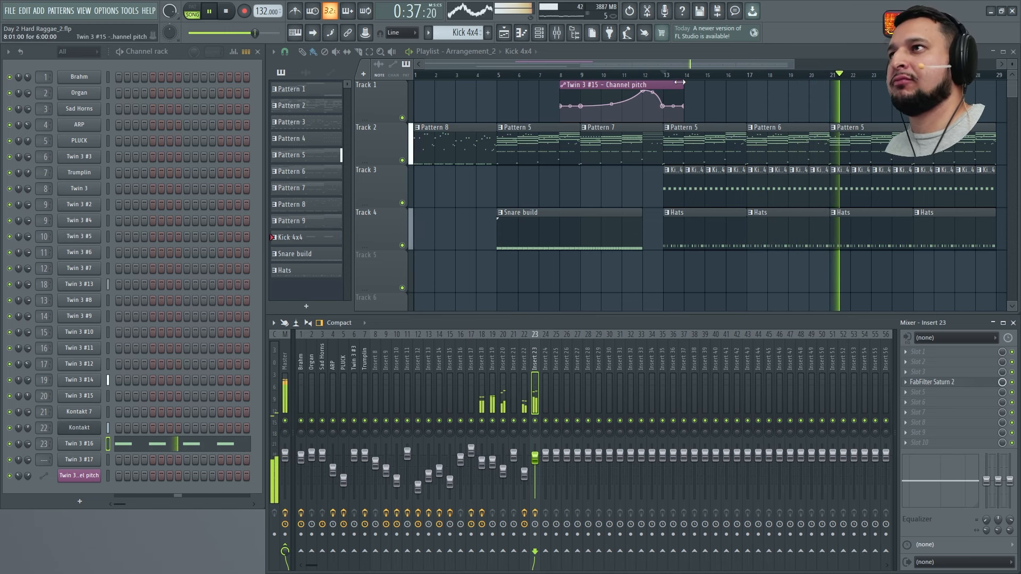
Step: Raise the volume of the soloed mixer Insert 22 and check its FabFilter Pro-R reverb settings
{"action": "key", "text": "space"}
{"action": "key", "text": "space"}
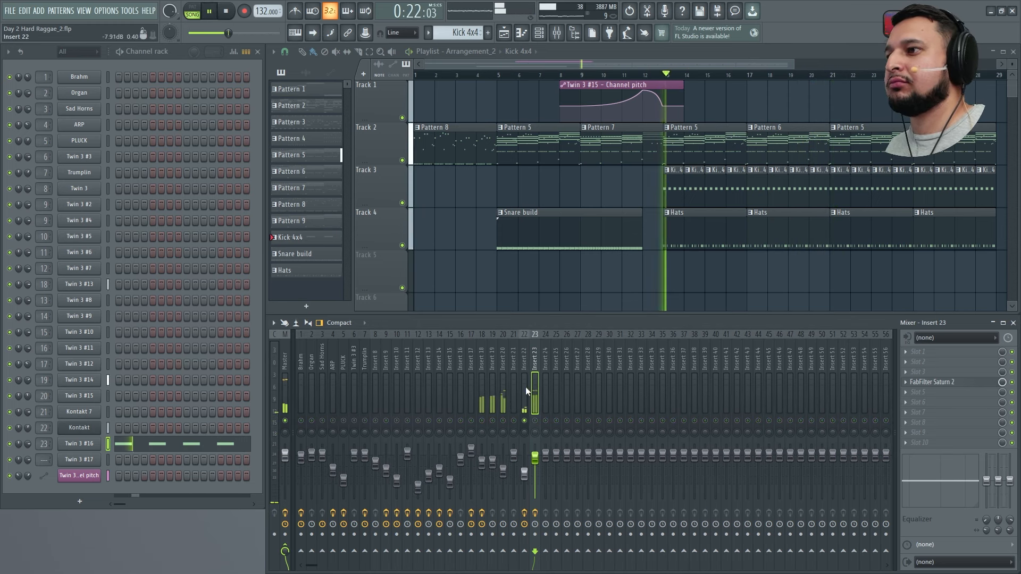
{"action": "left_click", "coordinate": [525, 387]}
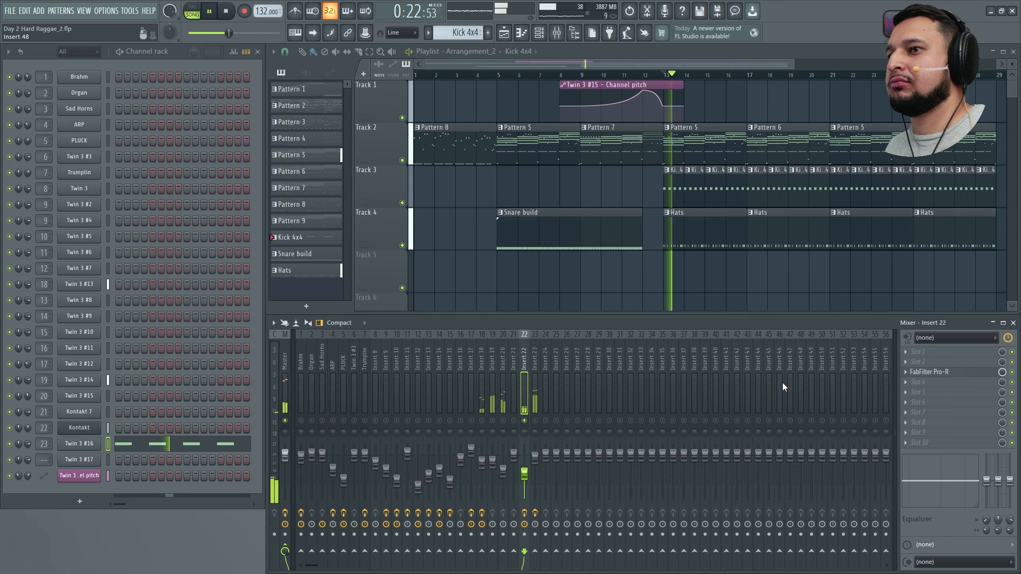
{"action": "left_click", "coordinate": [947, 373]}
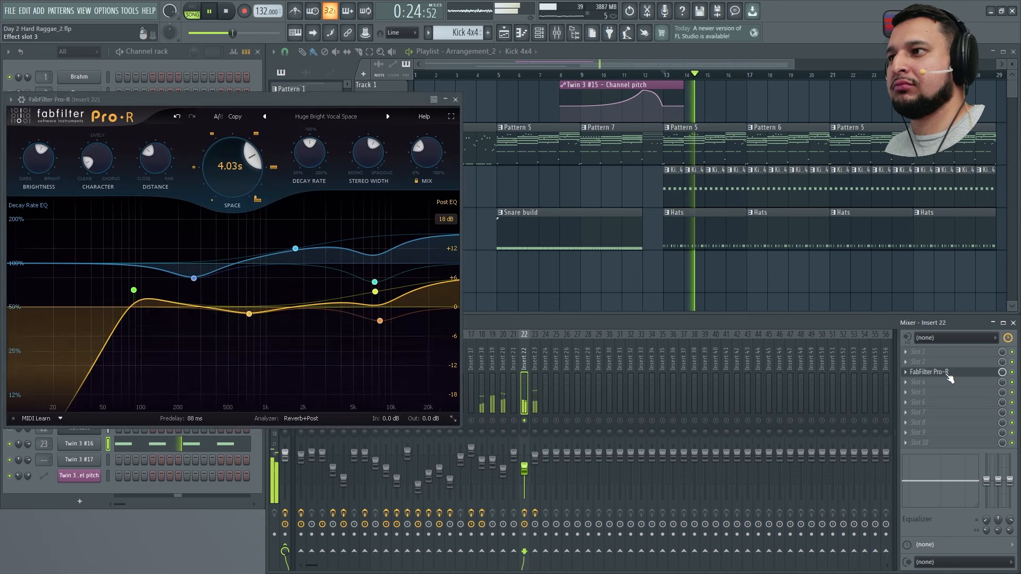
{"action": "left_click", "coordinate": [455, 100]}
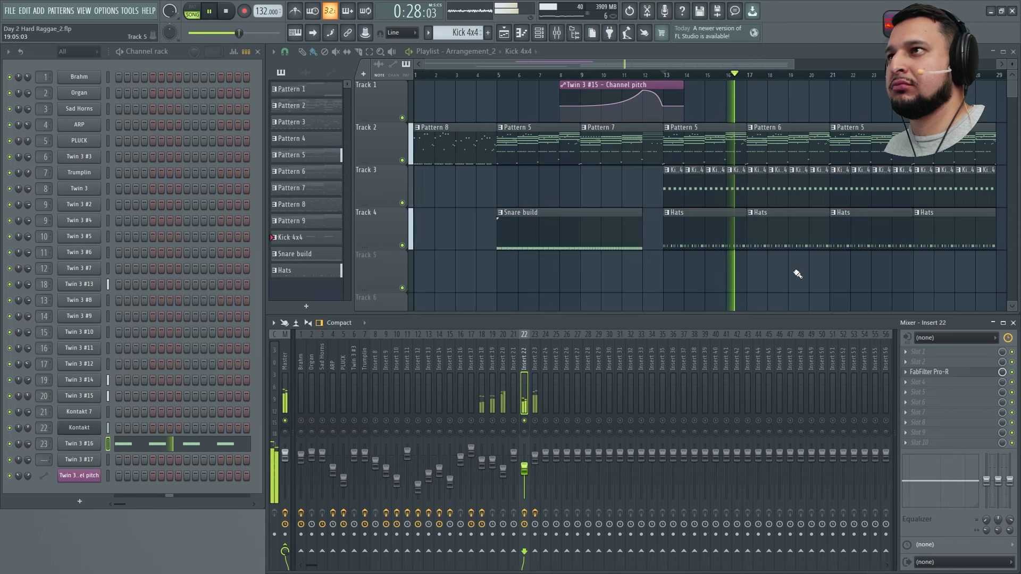
Step: Unmute mixer Insert 23 and route it to Insert 22 as a sidechain source, with Insert 22 selected and playback stopped
{"action": "left_click", "coordinate": [535, 420]}
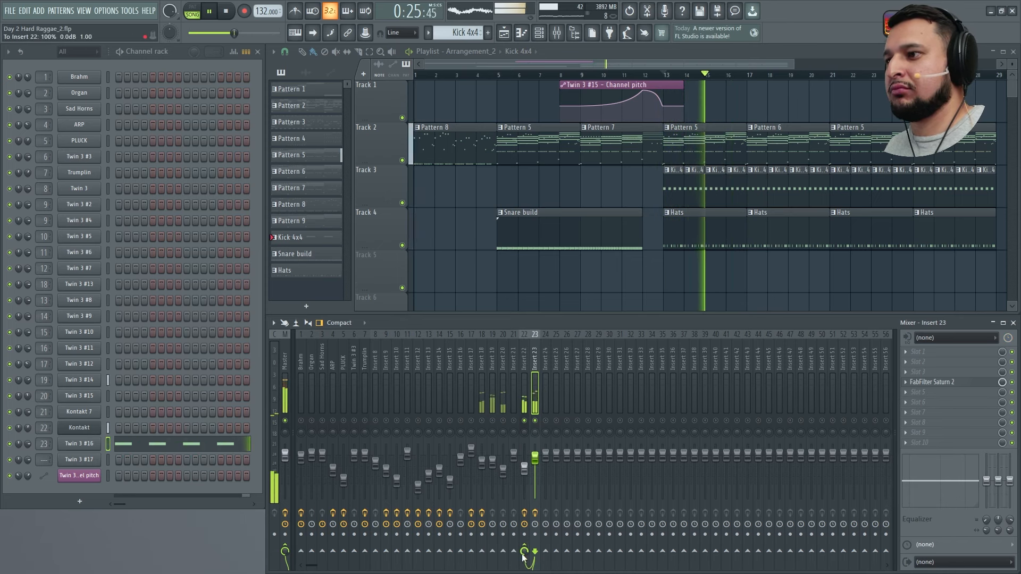
{"action": "left_click", "coordinate": [514, 396]}
{"action": "left_click", "coordinate": [526, 392]}
{"action": "key", "text": "space"}
Step: Search the effects for pro-c and add FabFilter Pro-C 2 to effect slot 6 of Insert 22
{"action": "middle_click", "coordinate": [959, 402]}
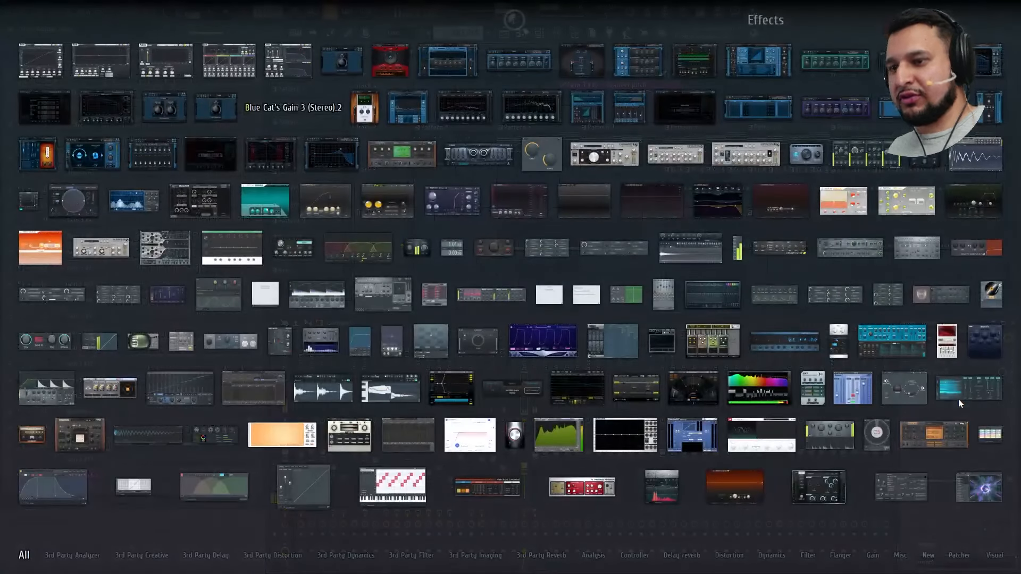
{"action": "type", "text": "proc"}
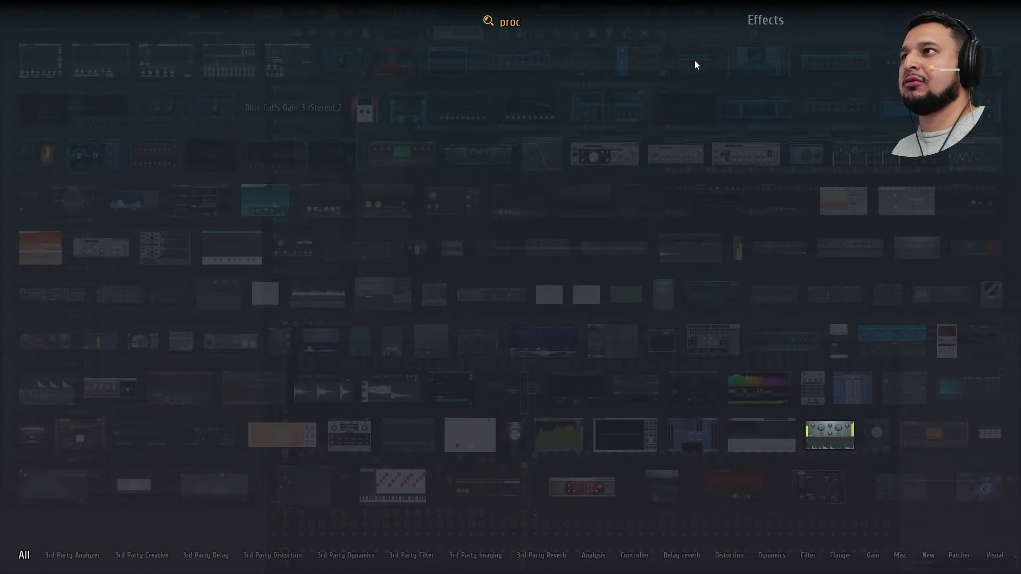
{"action": "key", "text": "BackSpace"}
{"action": "type", "text": "-c"}
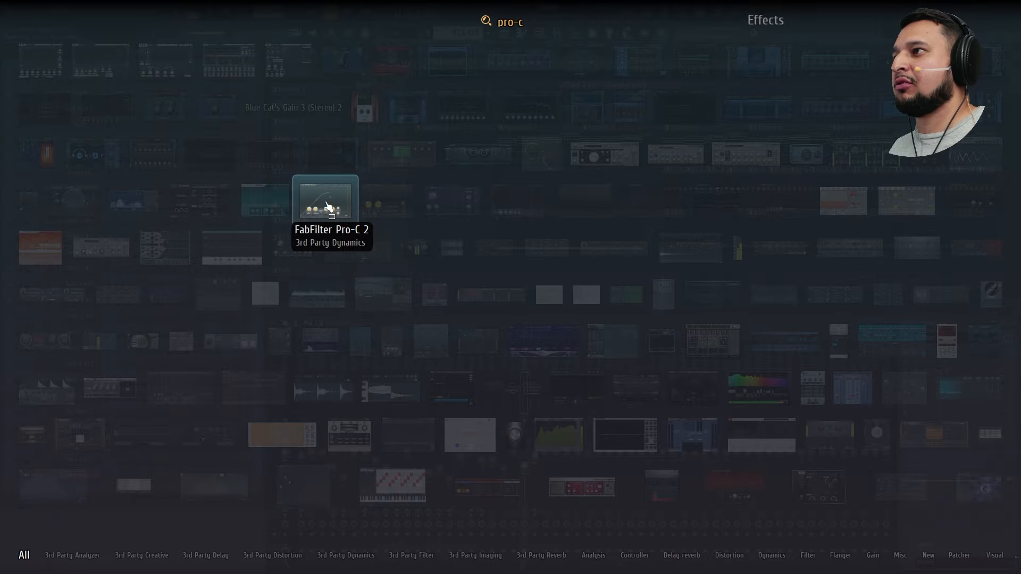
{"action": "left_click", "coordinate": [328, 206]}
Step: Examine Pro-C 2's input and output connections in its wrapper processing settings and return to the compressor interface
{"action": "left_click", "coordinate": [53, 141]}
{"action": "left_click", "coordinate": [85, 158]}
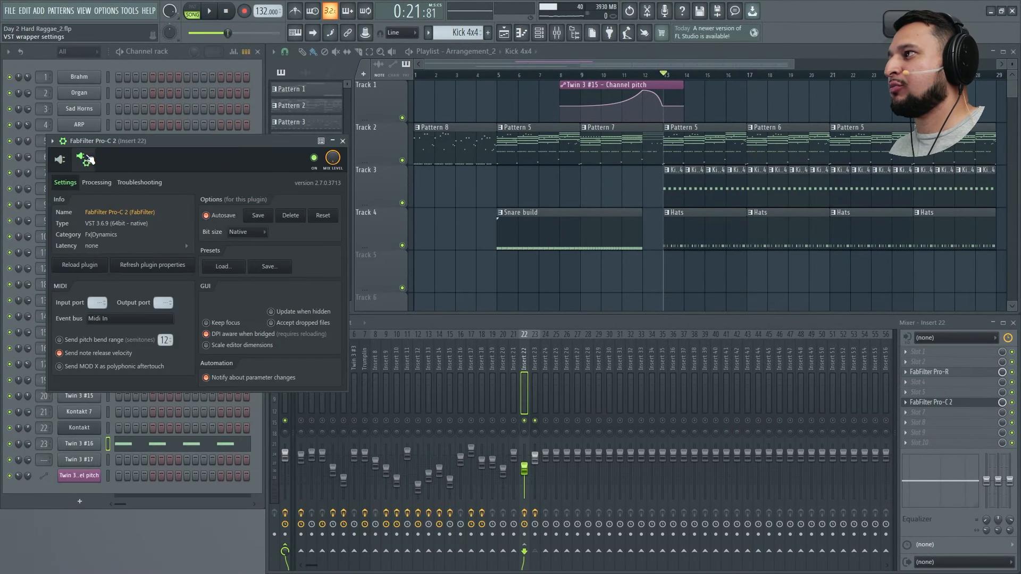
{"action": "left_click", "coordinate": [97, 183]}
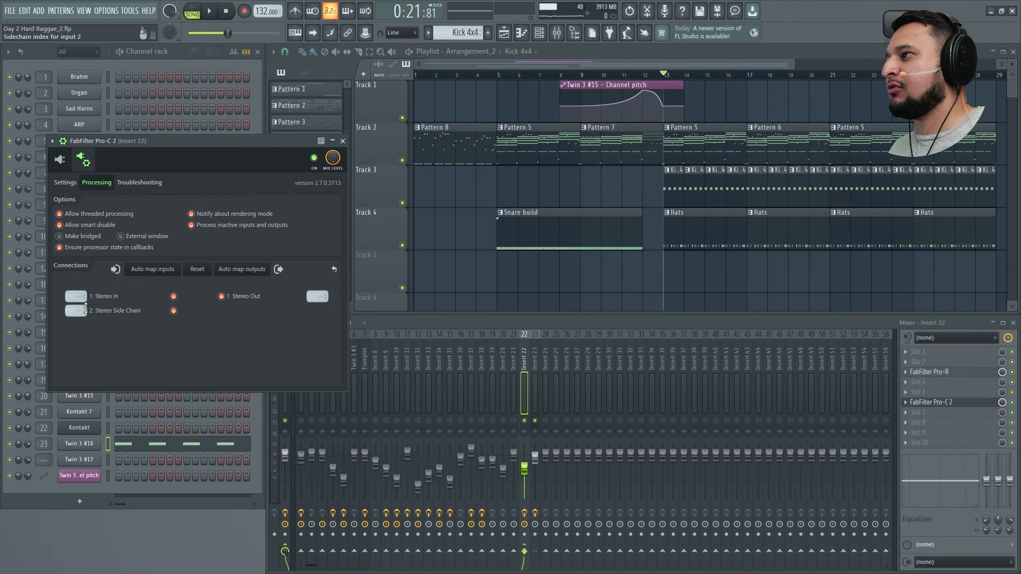
{"action": "left_click", "coordinate": [52, 140]}
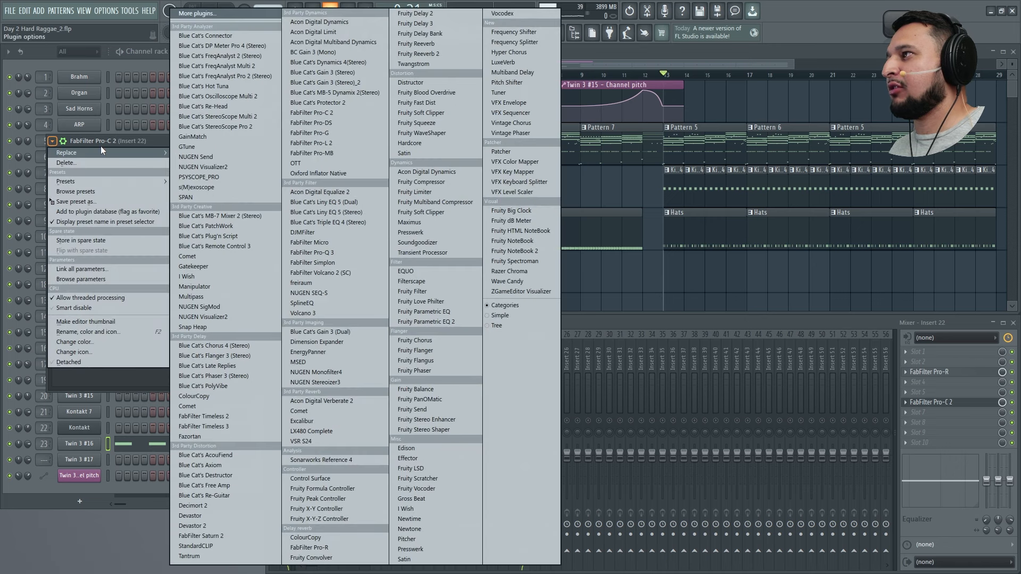
{"action": "left_click", "coordinate": [100, 142]}
{"action": "left_click", "coordinate": [60, 159]}
{"action": "left_click", "coordinate": [63, 141]}
{"action": "left_click_drag", "start_coordinate": [71, 146], "coordinate": [264, 132]}
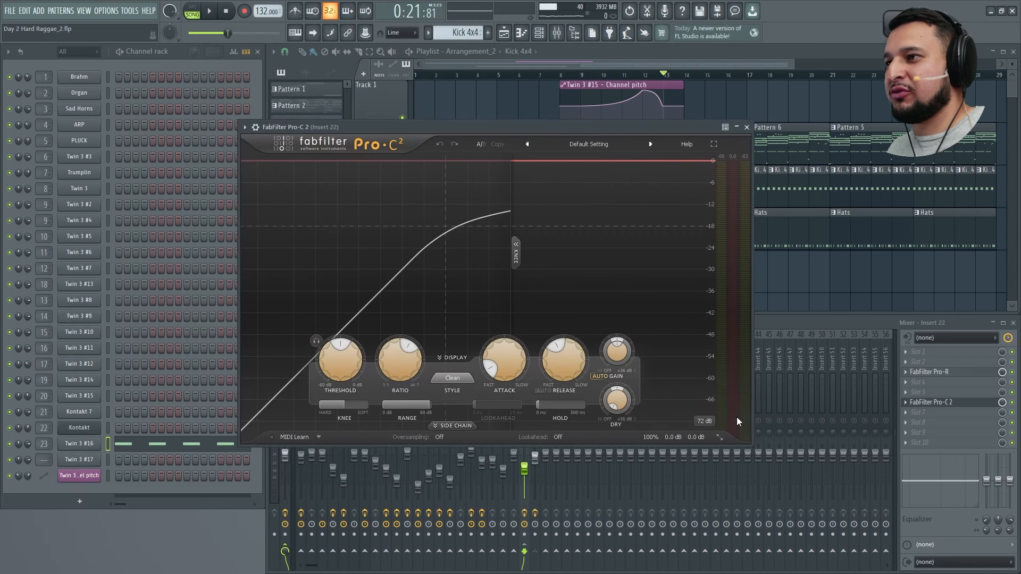
Step: Turn off auto gain in Pro-C 2, choose the Pumping style and lower the threshold to -27 dB during playback
{"action": "left_click", "coordinate": [453, 378]}
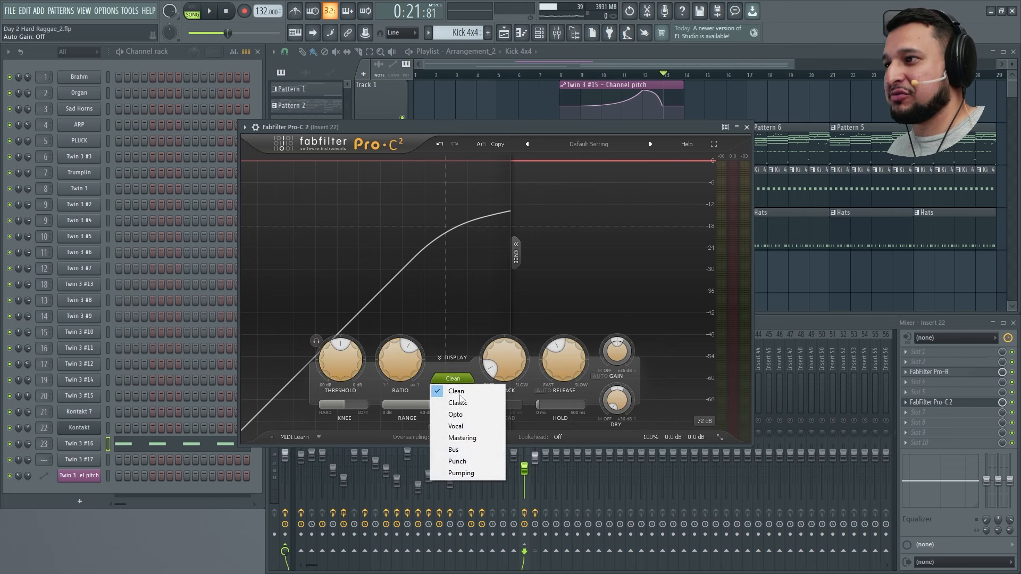
{"action": "left_click", "coordinate": [460, 474]}
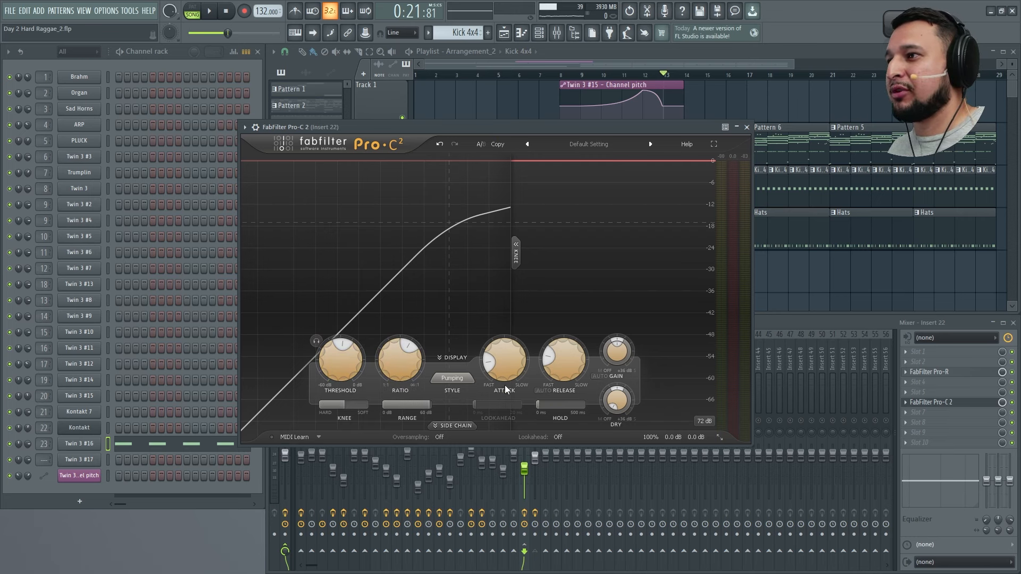
{"action": "key", "text": "space"}
{"action": "left_click_drag", "start_coordinate": [345, 372], "coordinate": [339, 438]}
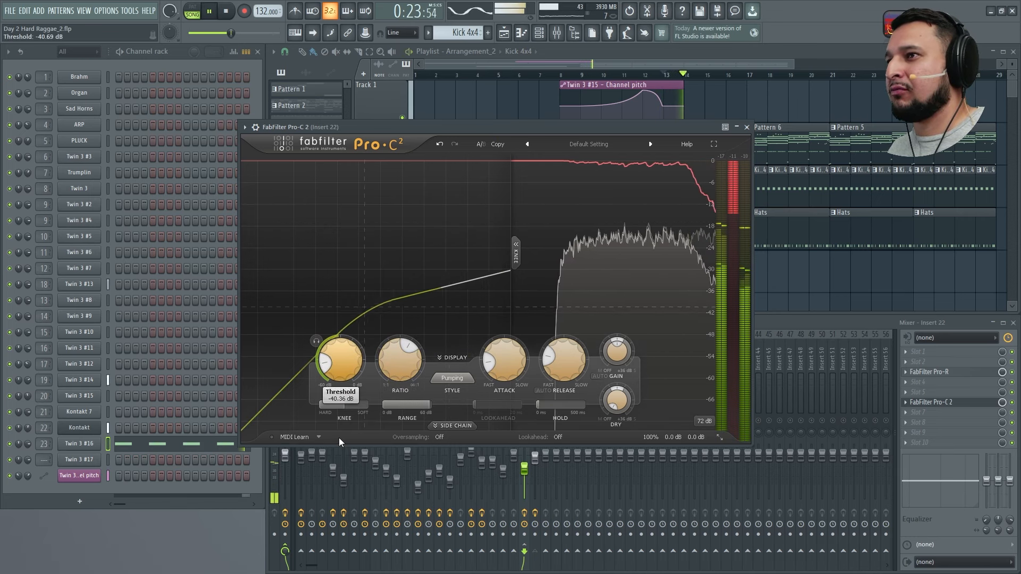
Step: Map Pro-C 2's stereo side chain input to Insert 23 and switch its side chain source to external
{"action": "left_click", "coordinate": [255, 127]}
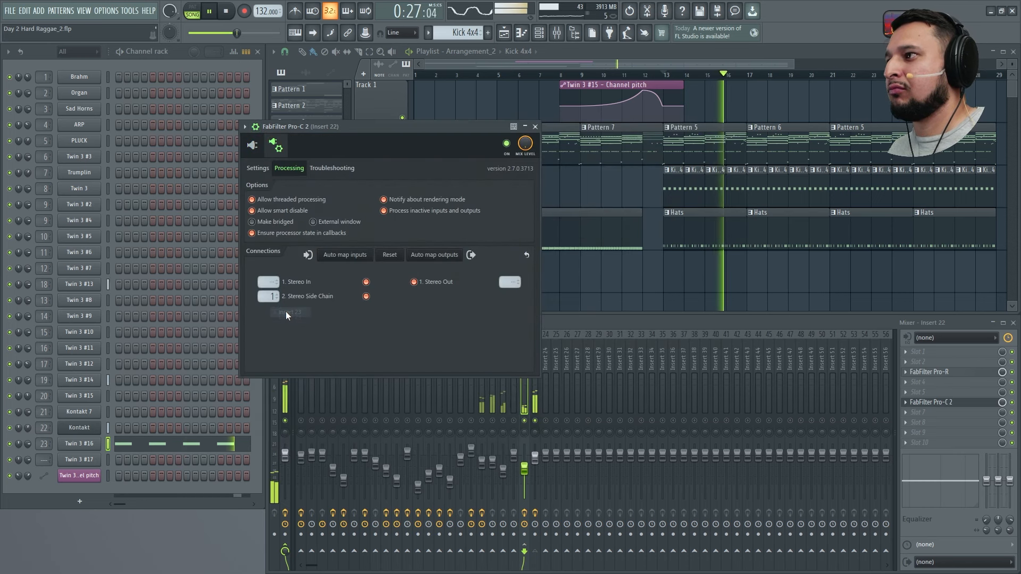
{"action": "left_click", "coordinate": [252, 147]}
{"action": "left_click_drag", "start_coordinate": [504, 124], "coordinate": [150, 104]}
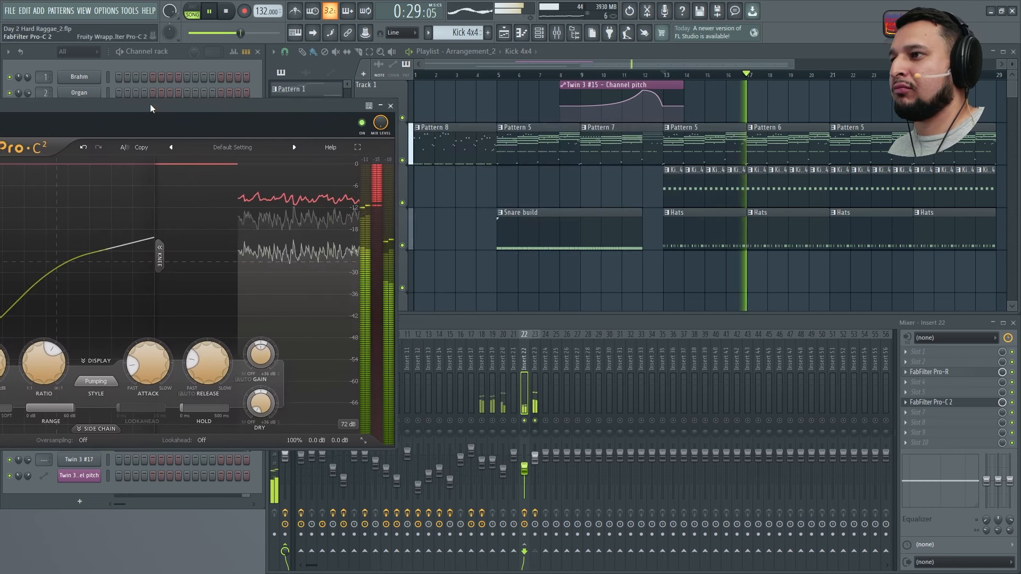
{"action": "left_click", "coordinate": [534, 393]}
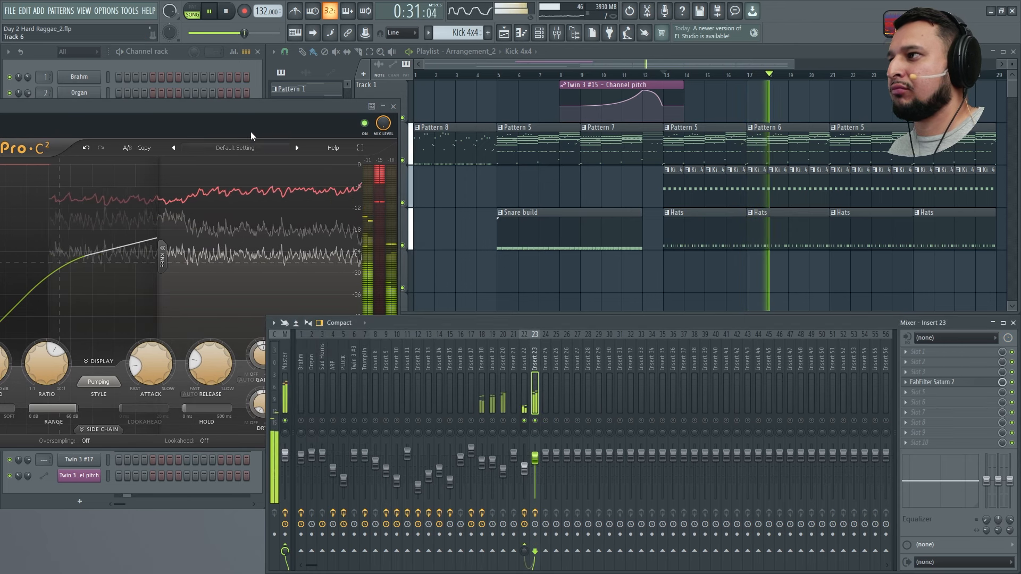
{"action": "left_click_drag", "start_coordinate": [227, 114], "coordinate": [393, 103]}
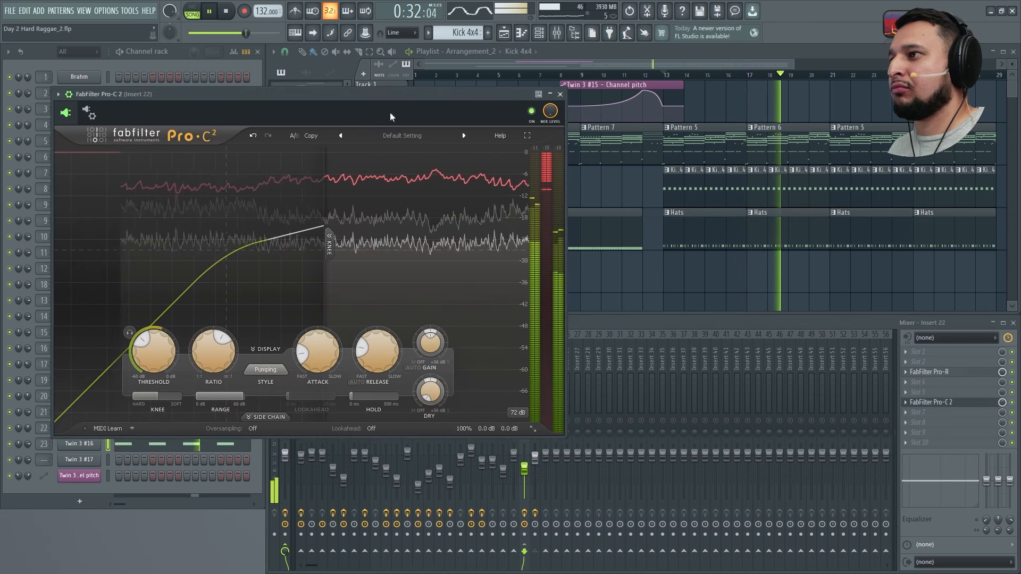
{"action": "left_click", "coordinate": [269, 418]}
{"action": "left_click", "coordinate": [102, 437]}
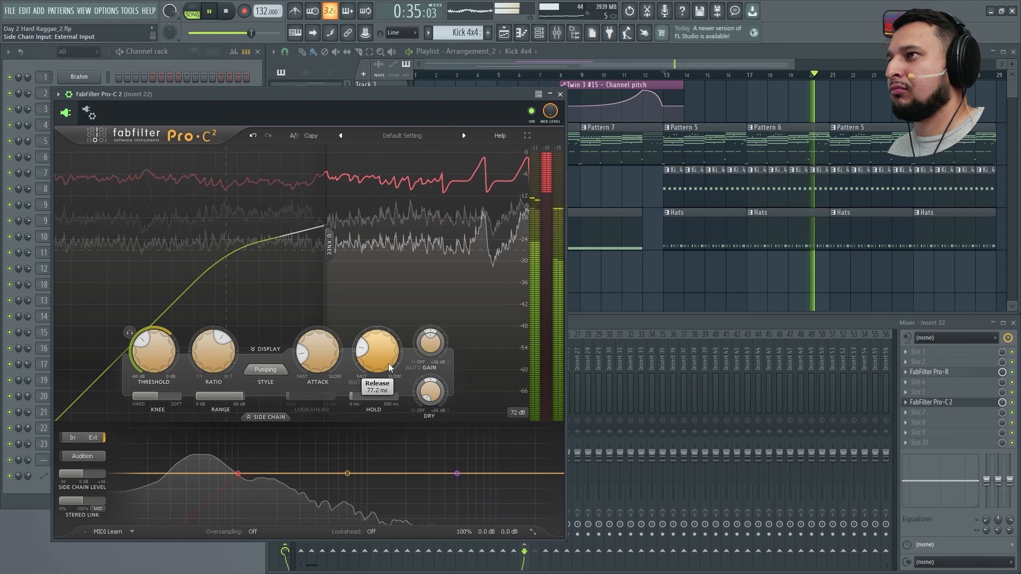
Step: Set Pro-C 2's release to 34 ms and filter its side chain with a low cut at 248.60 Hz
{"action": "left_click_drag", "start_coordinate": [388, 366], "coordinate": [377, 387]}
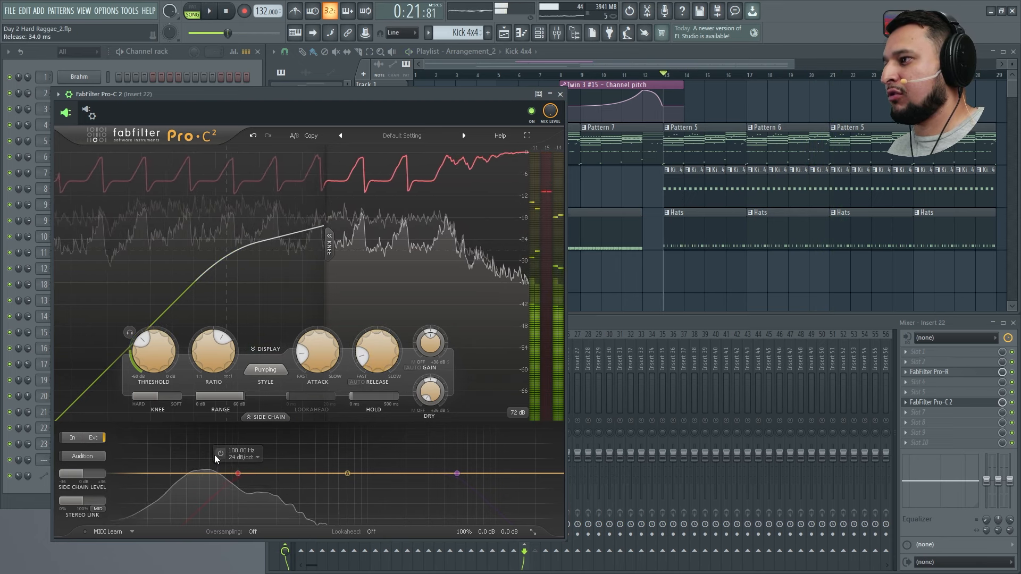
{"action": "key", "text": "space"}
{"action": "left_click_drag", "start_coordinate": [238, 473], "coordinate": [288, 474]}
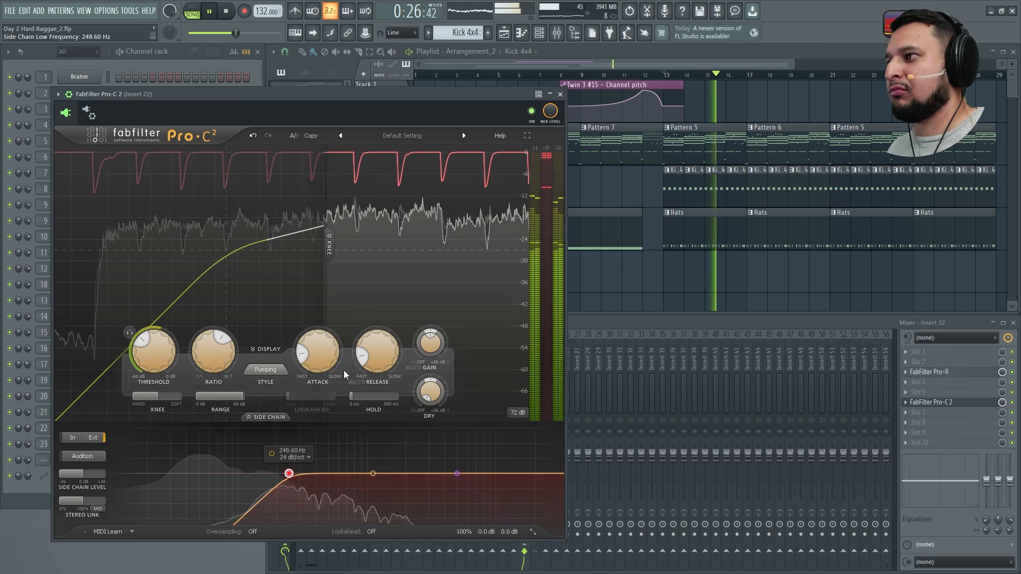
Step: Set Pro-C 2's release to 108.3 ms and threshold to -25.28 dB, and close the compressor
{"action": "mouse_move", "coordinate": [375, 355]}
{"action": "left_mouse_down"}
{"action": "mouse_move", "coordinate": [367, 330]}
{"action": "mouse_move", "coordinate": [361, 348]}
{"action": "left_mouse_up"}
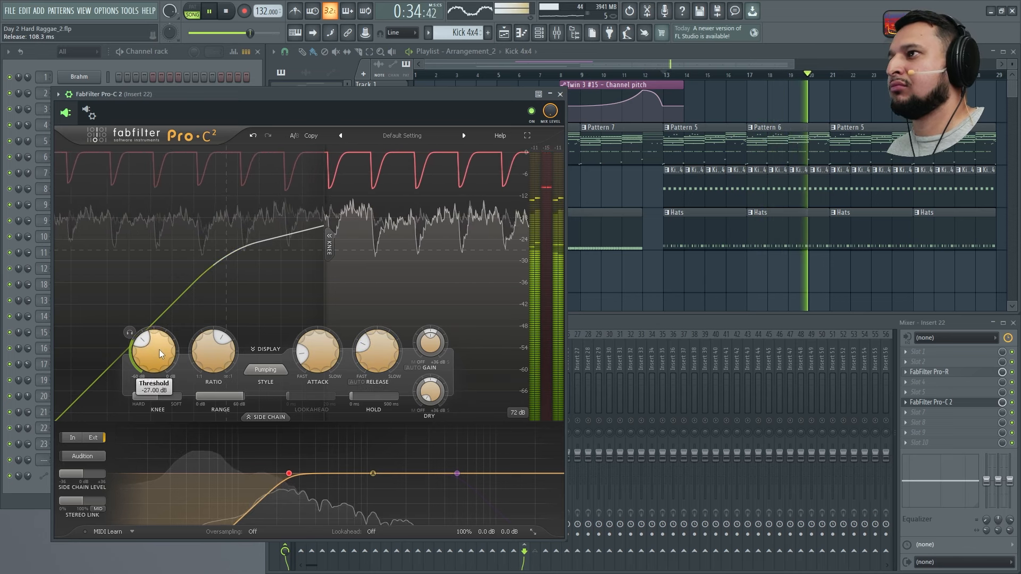
{"action": "left_click_drag", "start_coordinate": [159, 349], "coordinate": [155, 340]}
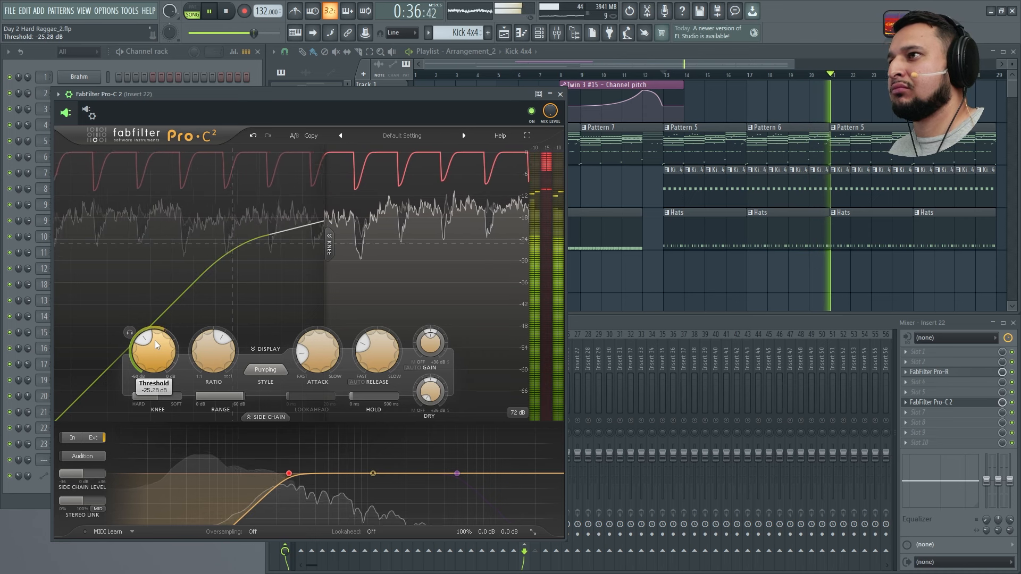
{"action": "left_click", "coordinate": [560, 94]}
{"action": "key", "text": "space"}
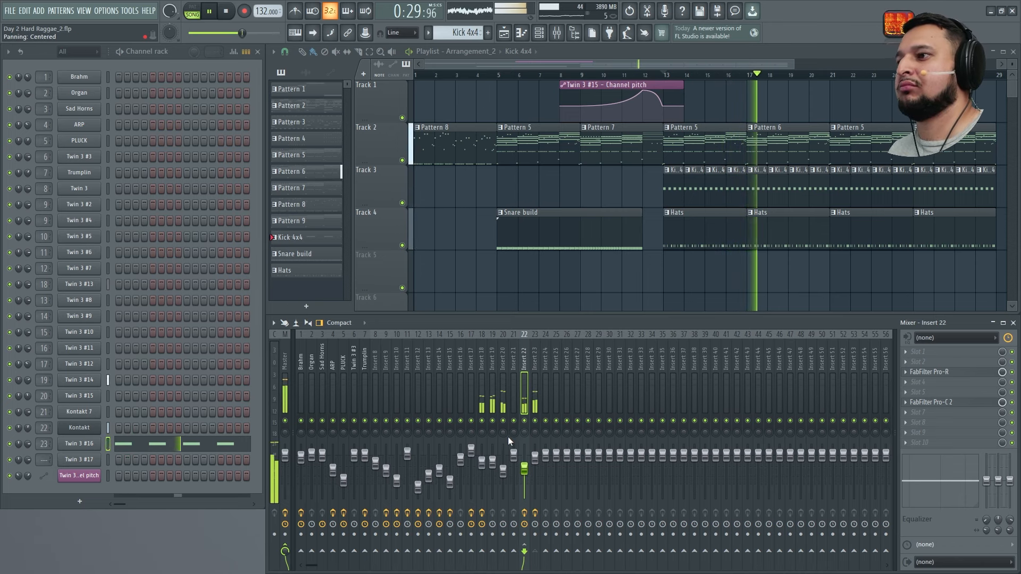
Step: Add FabFilter Pro-Q 3 to effect slot 4 of Insert 18 with a 12 dB/oct low cut at 653.68 Hz
{"action": "left_click", "coordinate": [482, 404]}
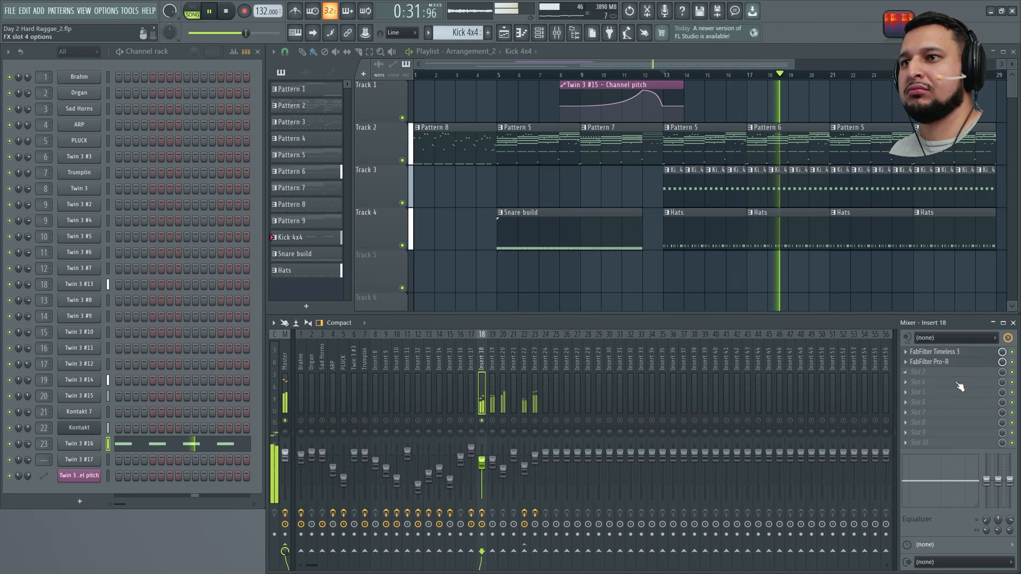
{"action": "left_click", "coordinate": [960, 387]}
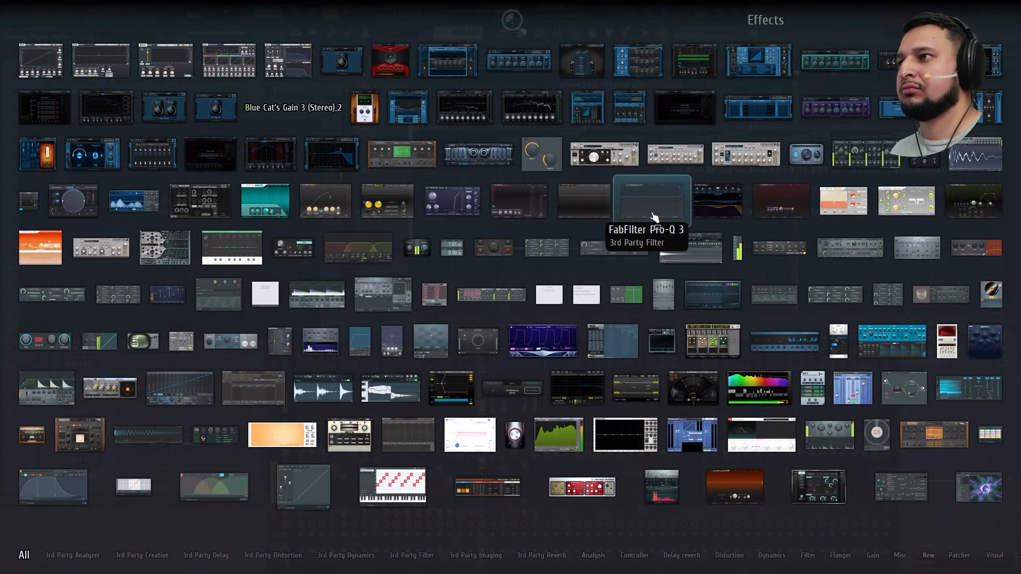
{"action": "left_click", "coordinate": [654, 217]}
{"action": "left_click", "coordinate": [41, 264]}
{"action": "left_click_drag", "start_coordinate": [41, 265], "coordinate": [377, 280]}
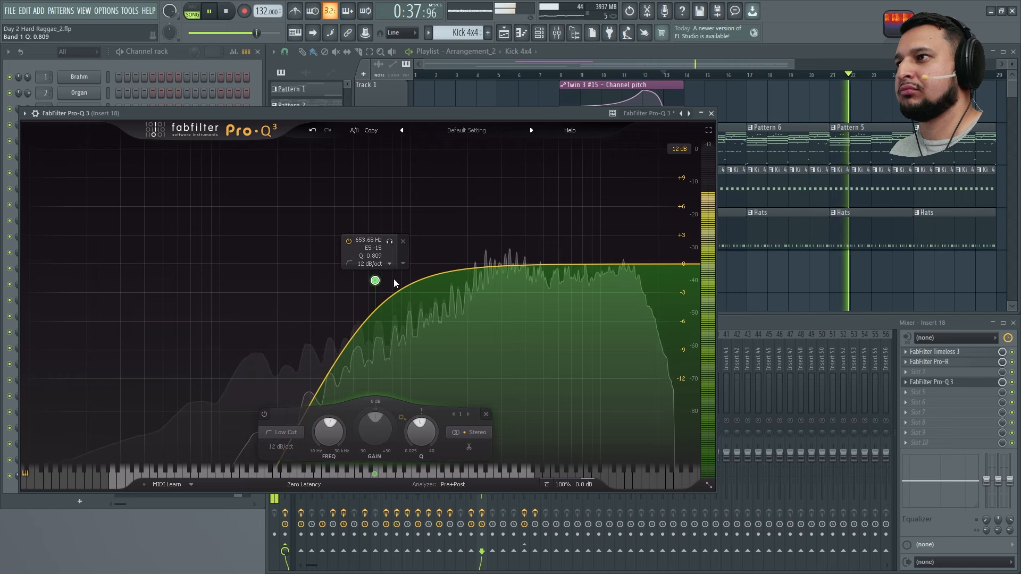
{"action": "left_click", "coordinate": [711, 113]}
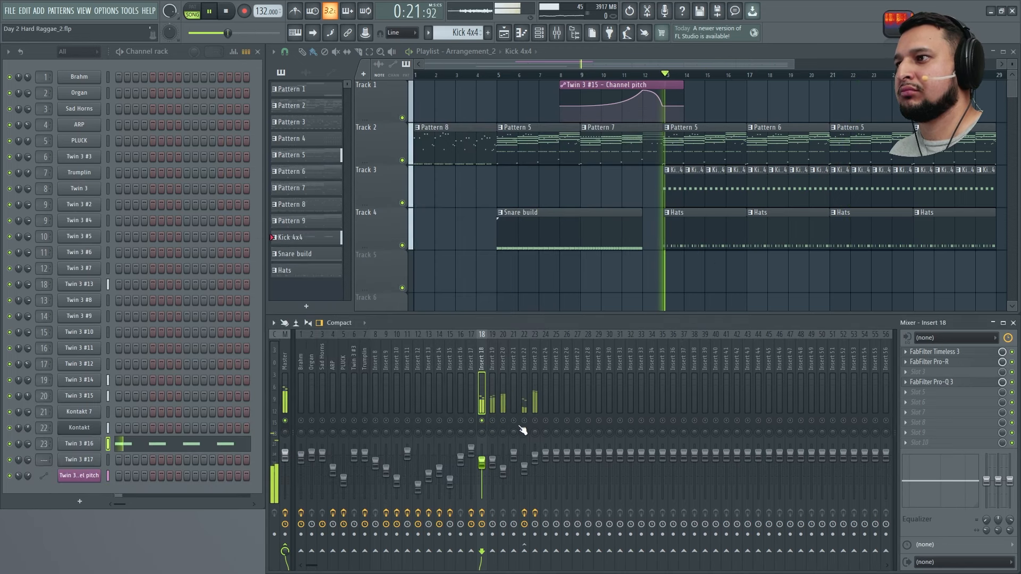
Step: Add a Pro-Q 3 bell band at 6127.5 Hz with 0 dB gain and a dynamic range of +7.89 dB
{"action": "left_click", "coordinate": [972, 389]}
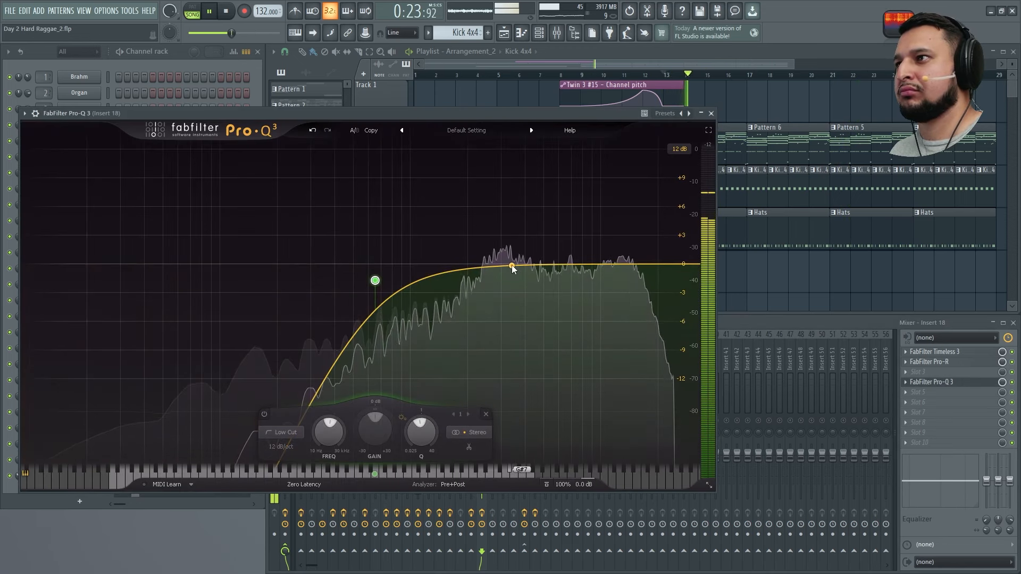
{"action": "left_click", "coordinate": [439, 217]}
{"action": "left_click_drag", "start_coordinate": [441, 217], "coordinate": [560, 243]}
{"action": "left_click", "coordinate": [562, 426], "text": "ctrl"}
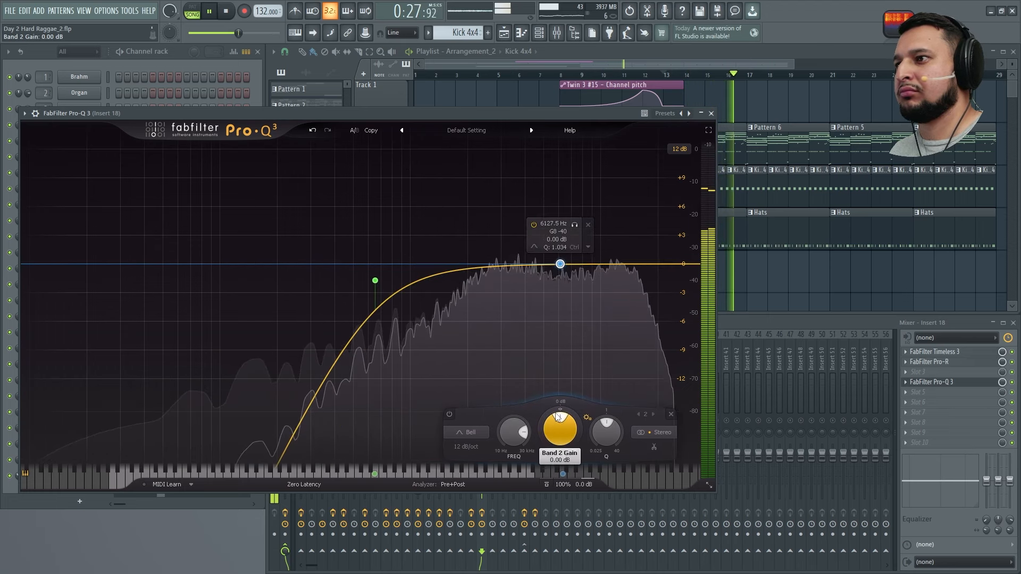
{"action": "left_click_drag", "start_coordinate": [565, 409], "coordinate": [566, 335]}
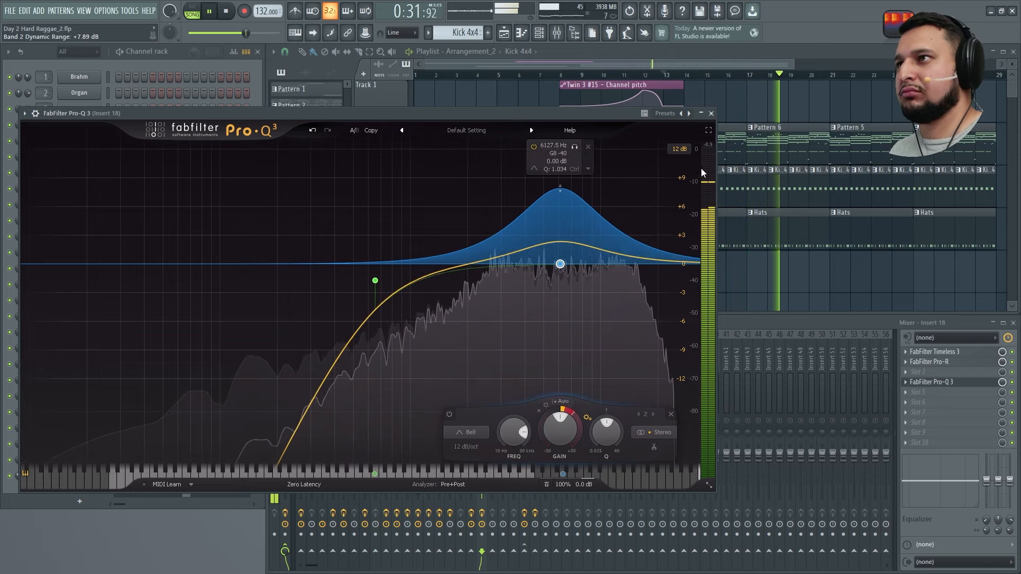
{"action": "left_click", "coordinate": [711, 113]}
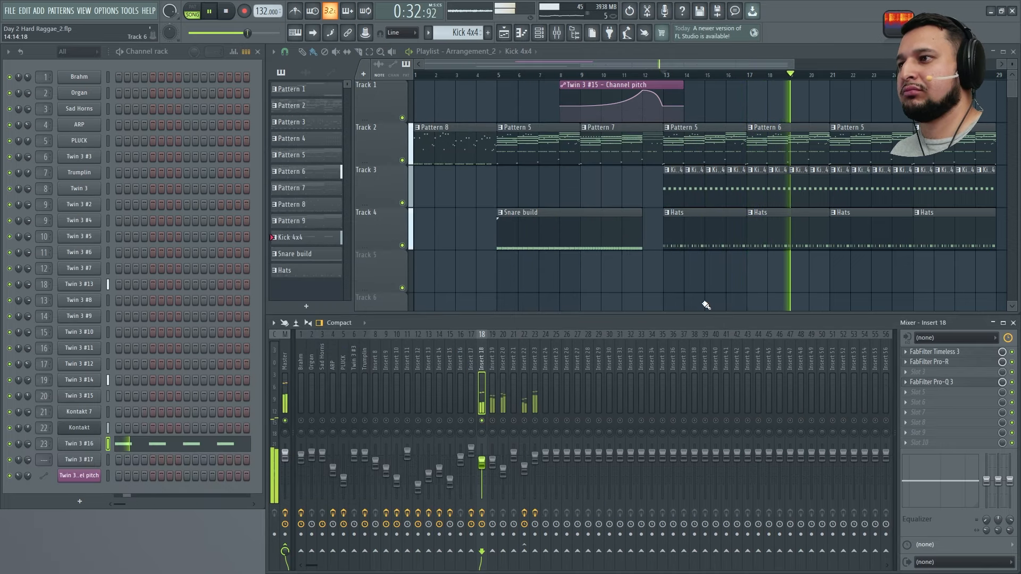
Step: Add FabFilter Pro-G to Insert 18 and move it up to effect slot 2, ahead of Pro-R
{"action": "left_click", "coordinate": [947, 400]}
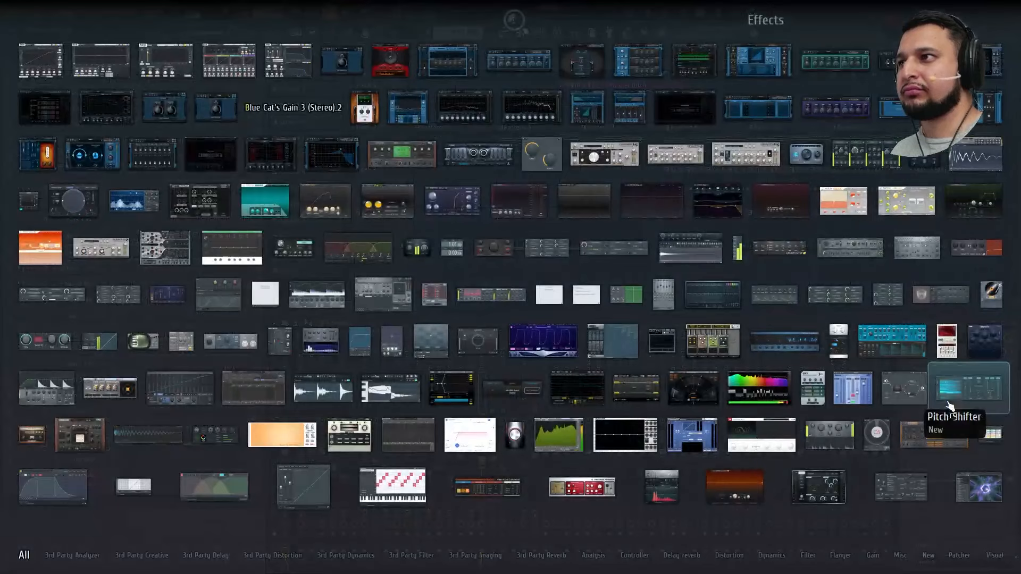
{"action": "left_click", "coordinate": [424, 195]}
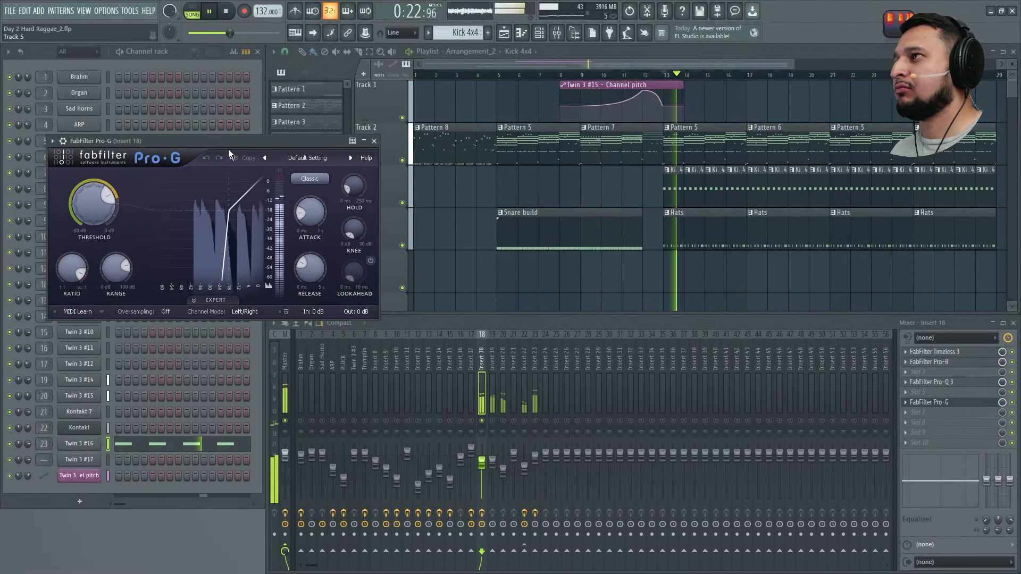
{"action": "left_click_drag", "start_coordinate": [298, 141], "coordinate": [562, 196]}
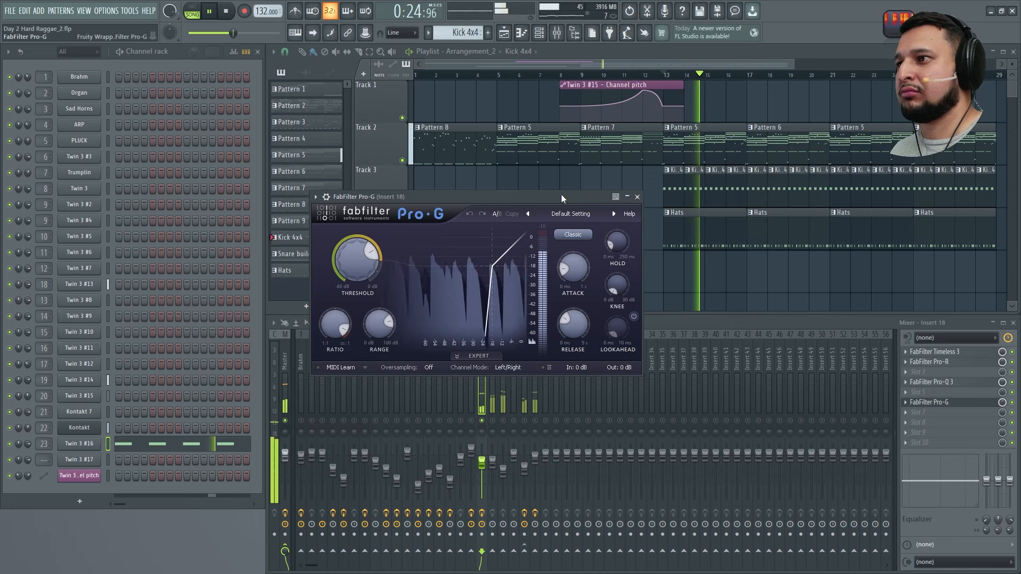
{"action": "mouse_move", "coordinate": [941, 382]}
{"action": "left_mouse_down"}
{"action": "mouse_move", "coordinate": [952, 394]}
{"action": "mouse_move", "coordinate": [951, 367]}
{"action": "left_mouse_up"}
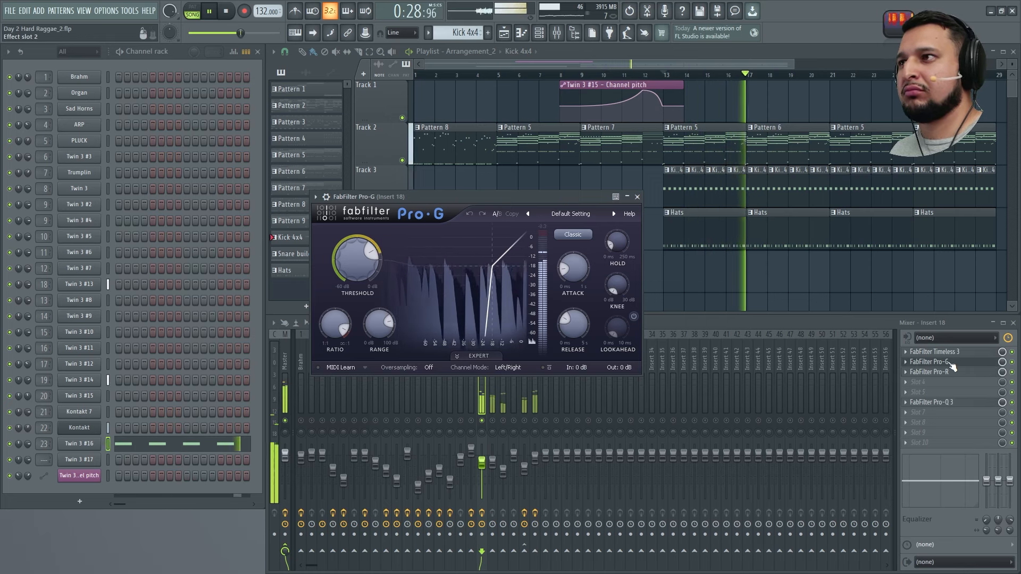
Step: Adjust Pro-G's threshold, set release to 11.68 ms, lookahead to 0.72 ms and oversampling to 2x, and close the gate
{"action": "mouse_move", "coordinate": [355, 276]}
{"action": "left_mouse_down"}
{"action": "mouse_move", "coordinate": [368, 330]}
{"action": "mouse_move", "coordinate": [345, 270]}
{"action": "left_mouse_up"}
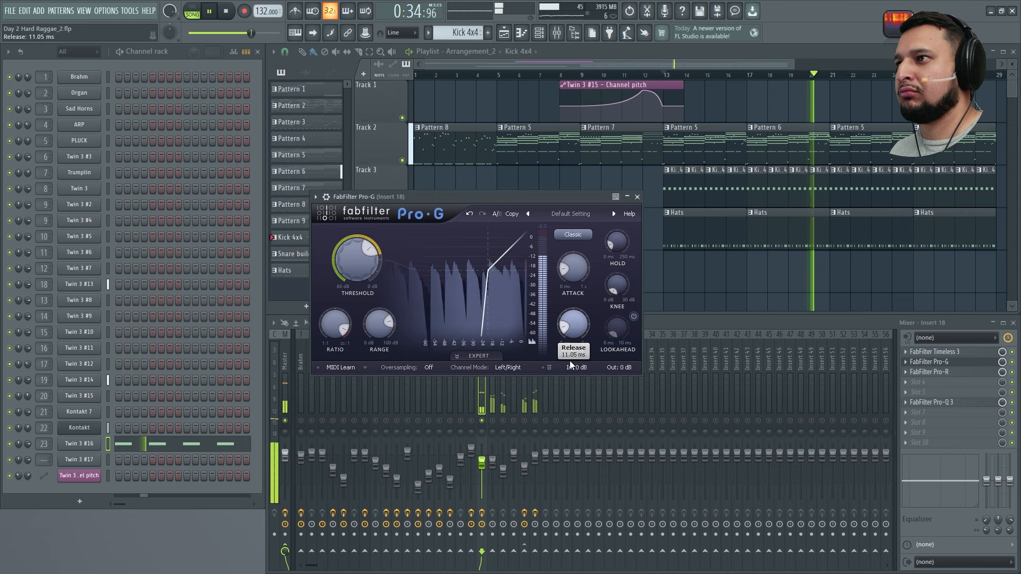
{"action": "left_click_drag", "start_coordinate": [569, 360], "coordinate": [570, 360]}
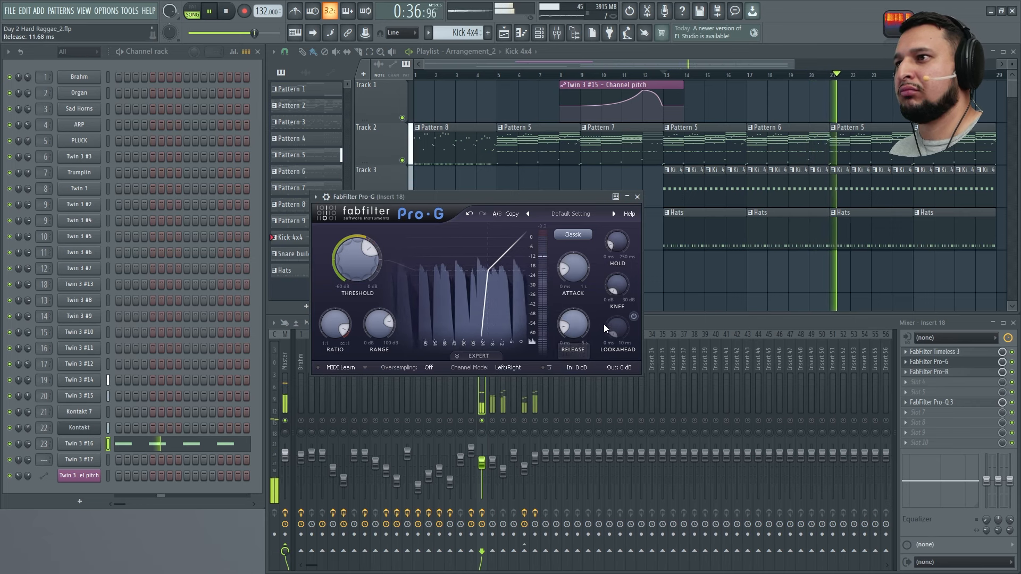
{"action": "left_click", "coordinate": [633, 316]}
{"action": "left_click_drag", "start_coordinate": [615, 326], "coordinate": [604, 267]}
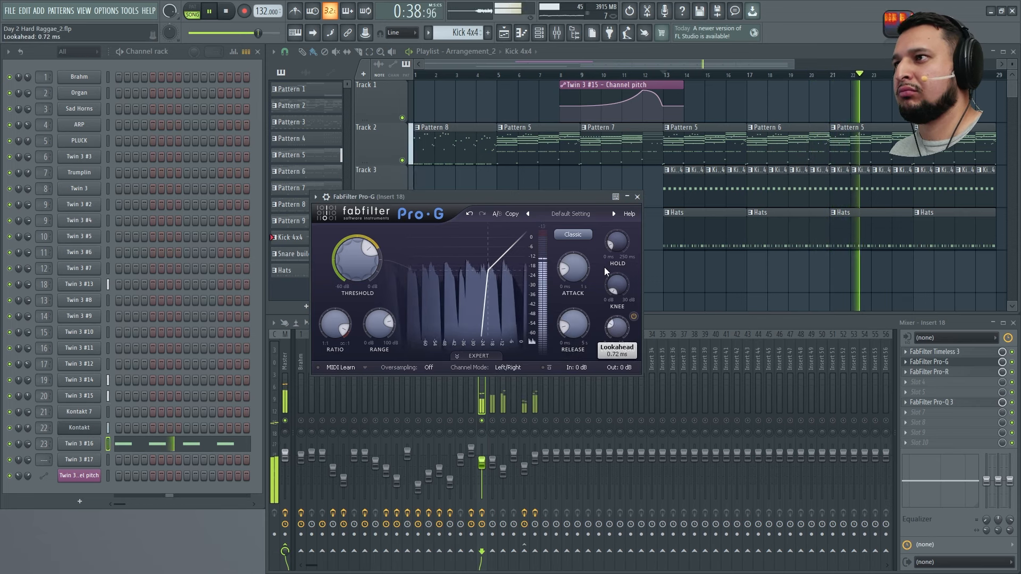
{"action": "left_click", "coordinate": [428, 367]}
{"action": "left_click", "coordinate": [437, 387]}
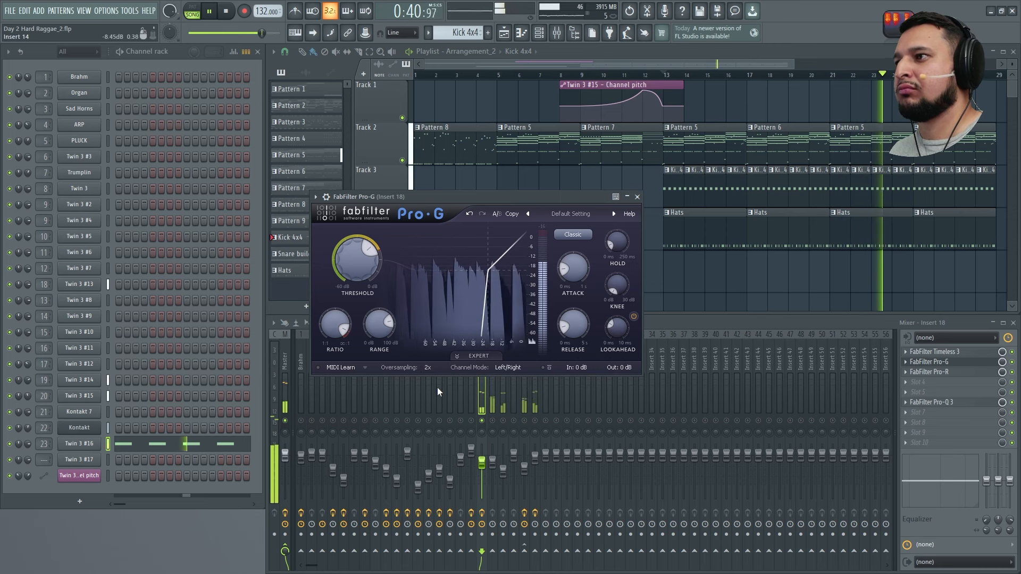
{"action": "left_click", "coordinate": [637, 197]}
{"action": "key", "text": "space"}
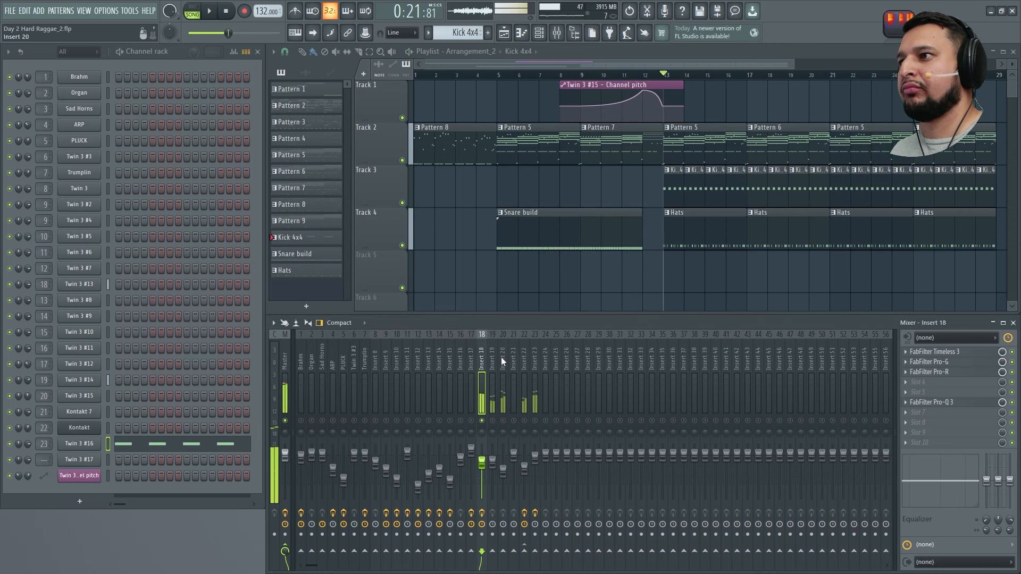
Step: Save the project as a new version, Day 2 Hard Raggae_3.flp, and fine-tune Insert 18's volume during playback
{"action": "key", "text": "space"}
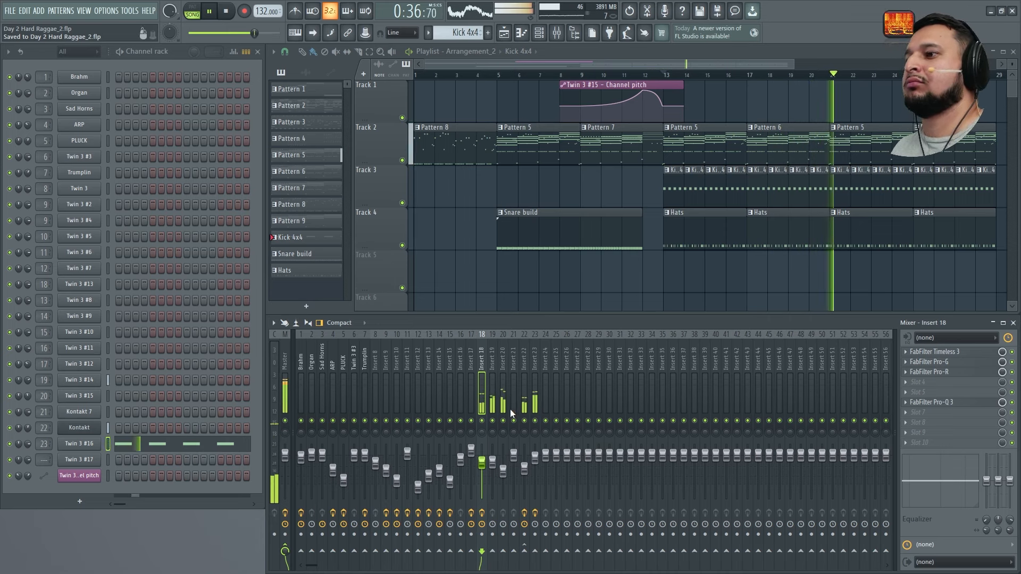
{"action": "key", "text": "ctrl+n"}
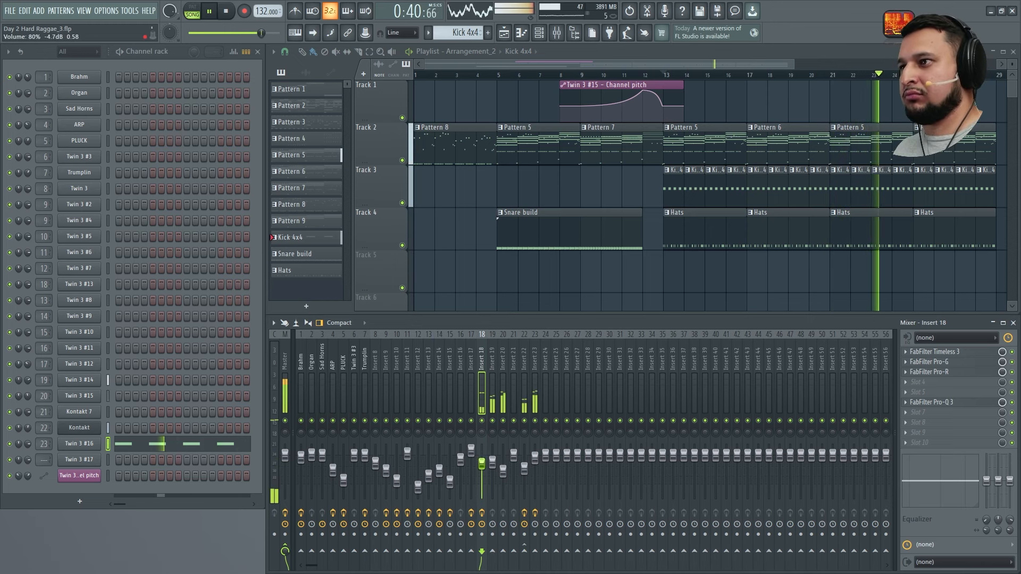
{"action": "left_click_drag", "start_coordinate": [482, 464], "coordinate": [481, 462]}
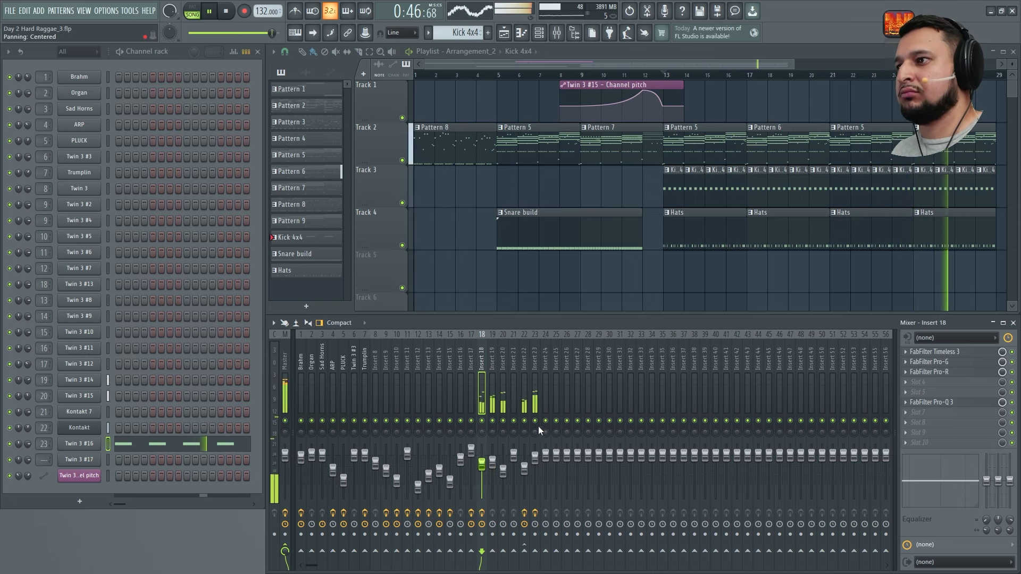
Step: Sidechain the kick's mixer track, Insert 23, to Insert 19 and stop playback
{"action": "left_click", "coordinate": [534, 394]}
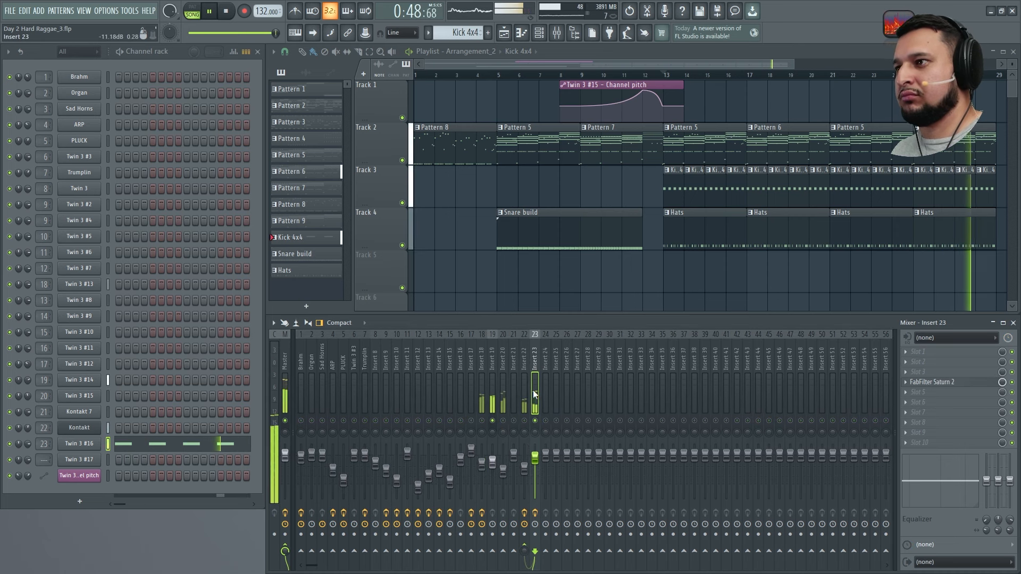
{"action": "right_click", "coordinate": [493, 557]}
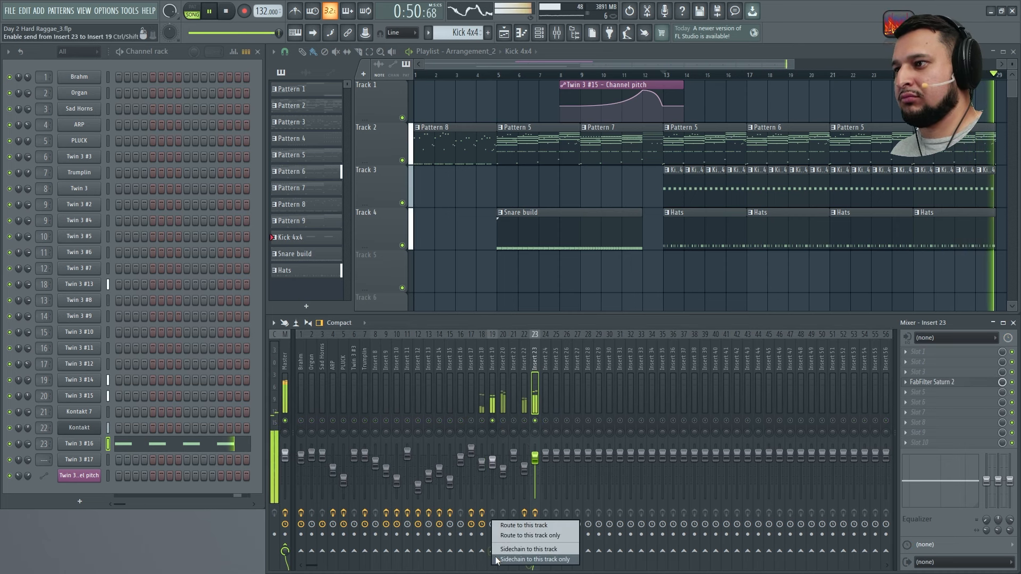
{"action": "left_click", "coordinate": [512, 552]}
{"action": "key", "text": "space"}
Step: Copy FabFilter Pro-C 2 with its sidechain settings from Insert 22 to Insert 19
{"action": "left_click", "coordinate": [525, 376]}
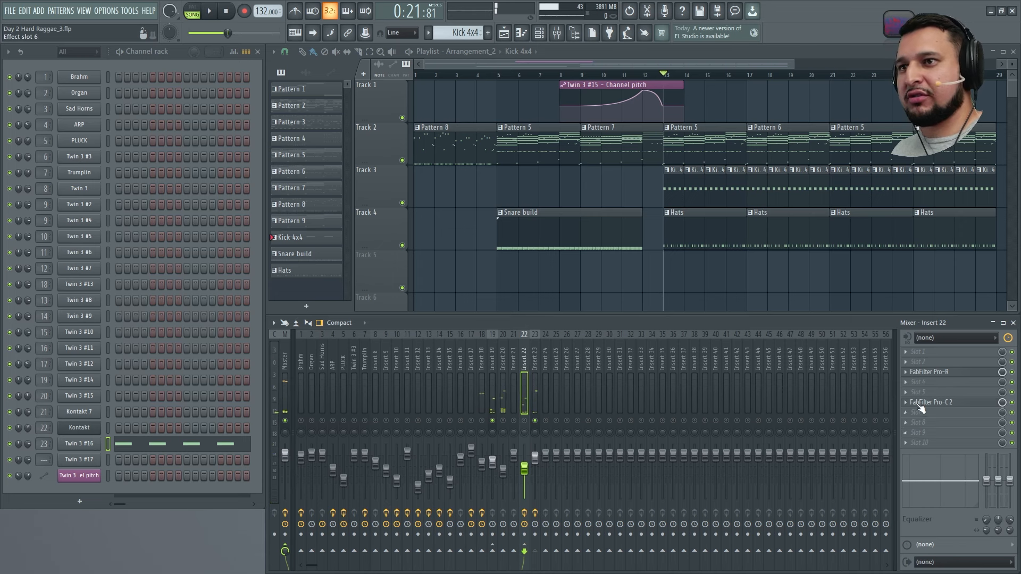
{"action": "left_click", "coordinate": [906, 402]}
{"action": "left_click_drag", "start_coordinate": [940, 386], "coordinate": [493, 373]}
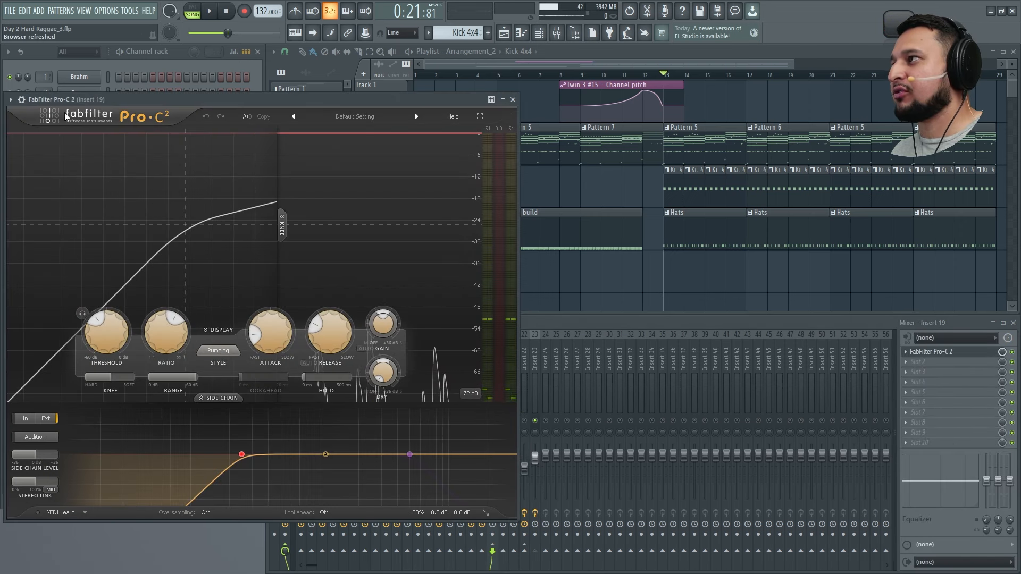
Step: Set Insert 19's Pro-C 2 threshold to -33.40 dB and release to 33.4 ms during playback, and close the compressor
{"action": "key", "text": "space"}
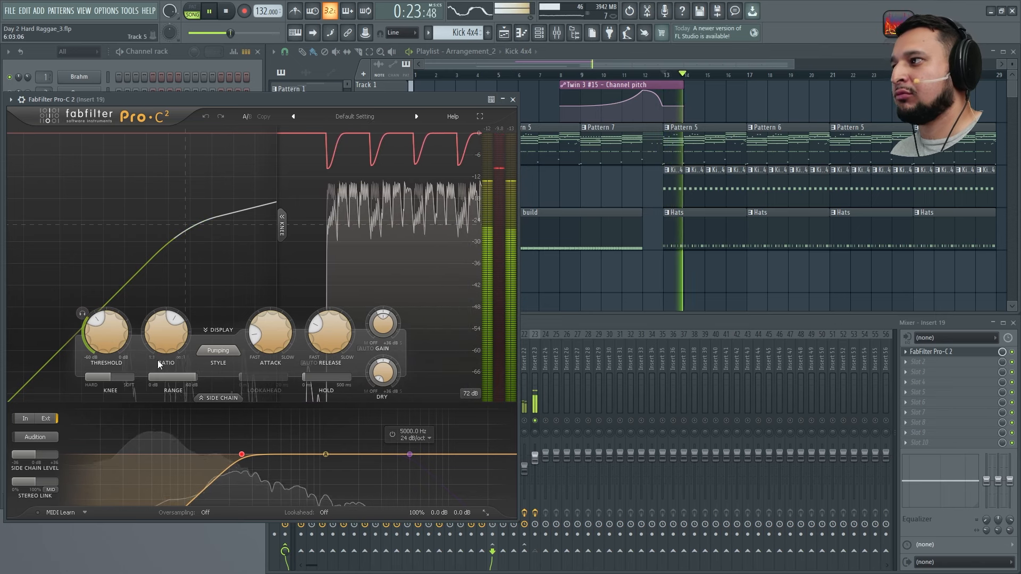
{"action": "left_click_drag", "start_coordinate": [106, 337], "coordinate": [90, 367]}
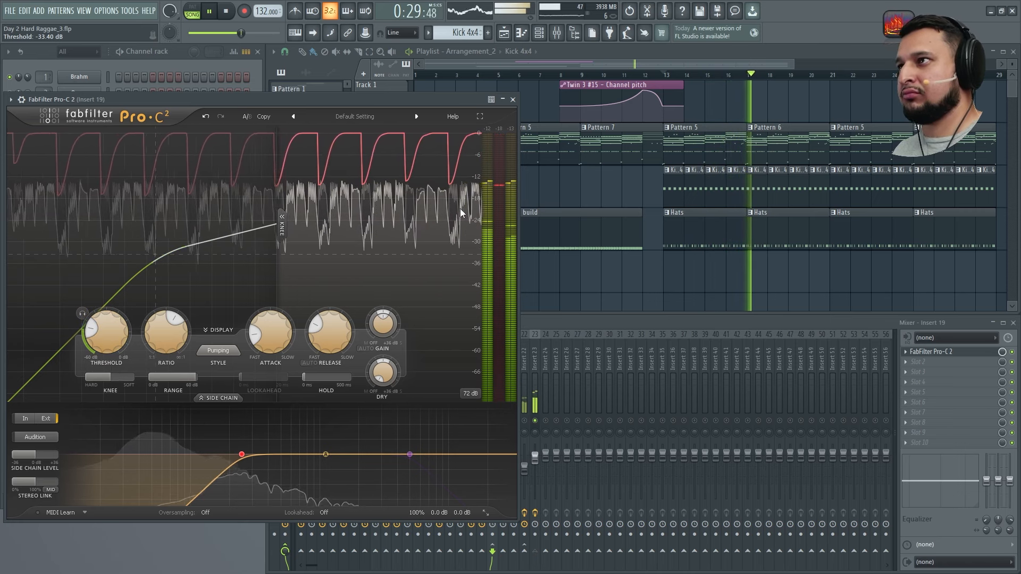
{"action": "left_click_drag", "start_coordinate": [312, 340], "coordinate": [362, 381]}
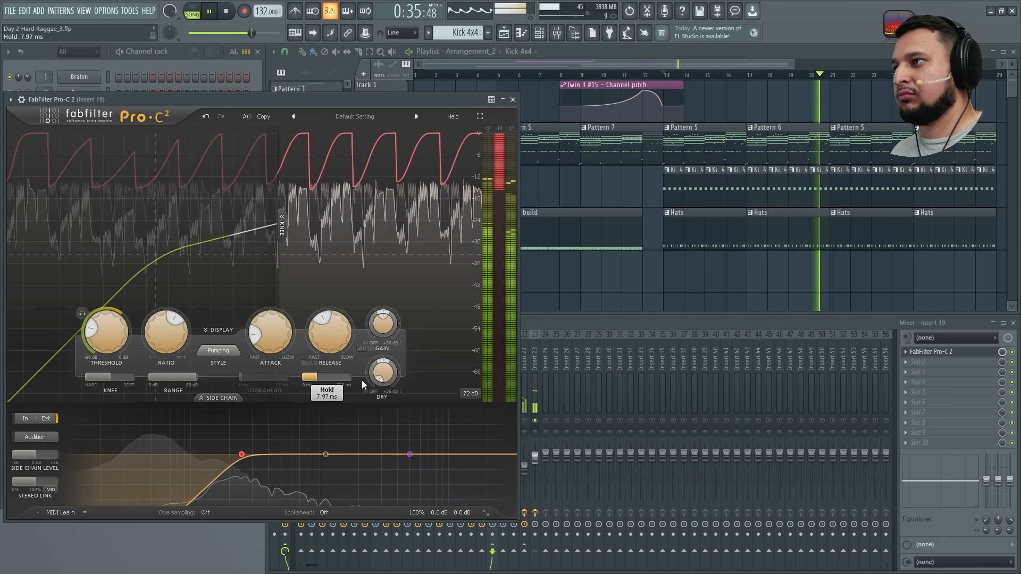
{"action": "left_click_drag", "start_coordinate": [322, 320], "coordinate": [314, 345]}
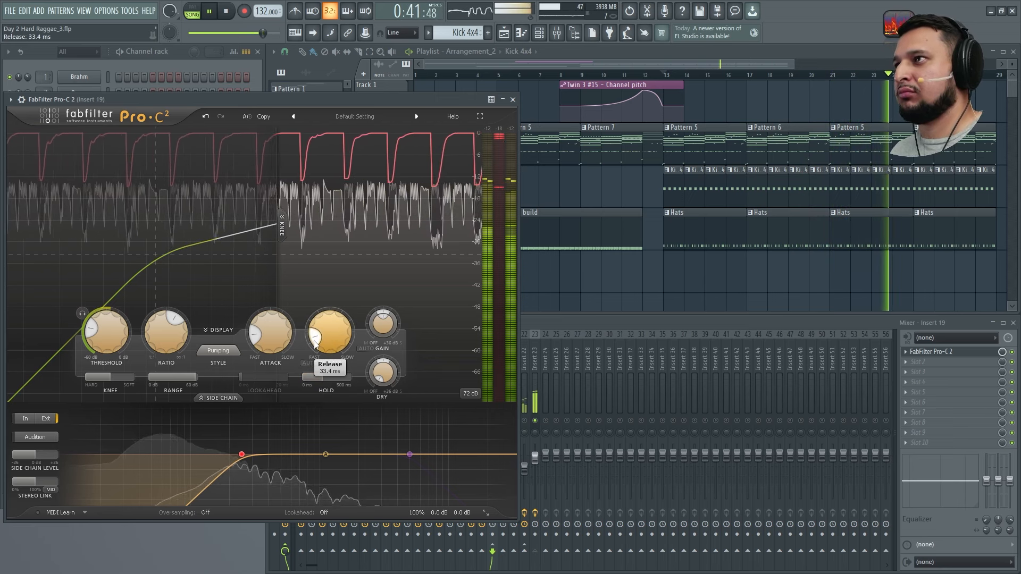
{"action": "left_click", "coordinate": [512, 99]}
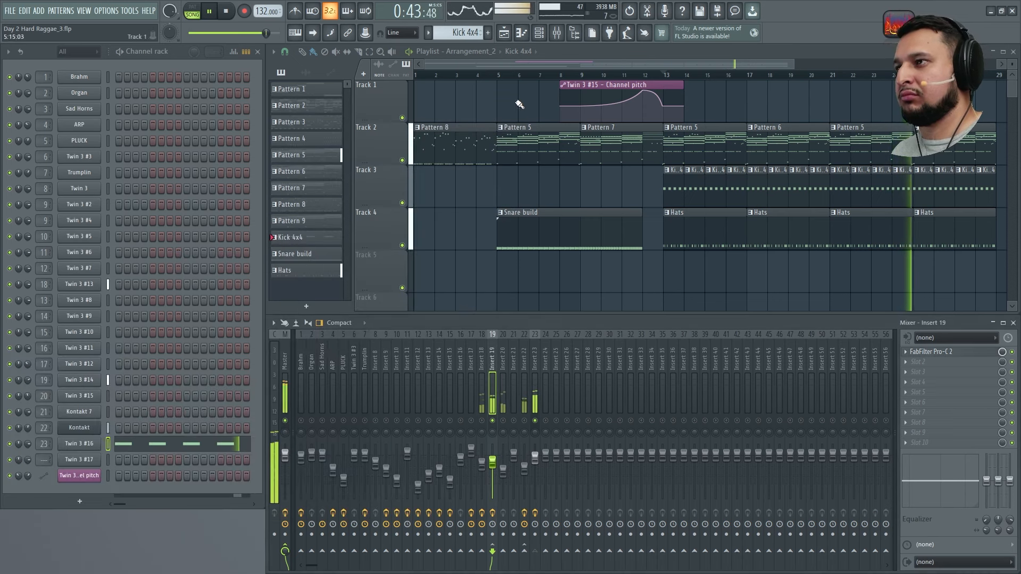
Step: Sidechain Insert 23 to Insert 20 and copy FabFilter Pro-C 2 from Insert 22 to Insert 20
{"action": "left_click", "coordinate": [530, 377]}
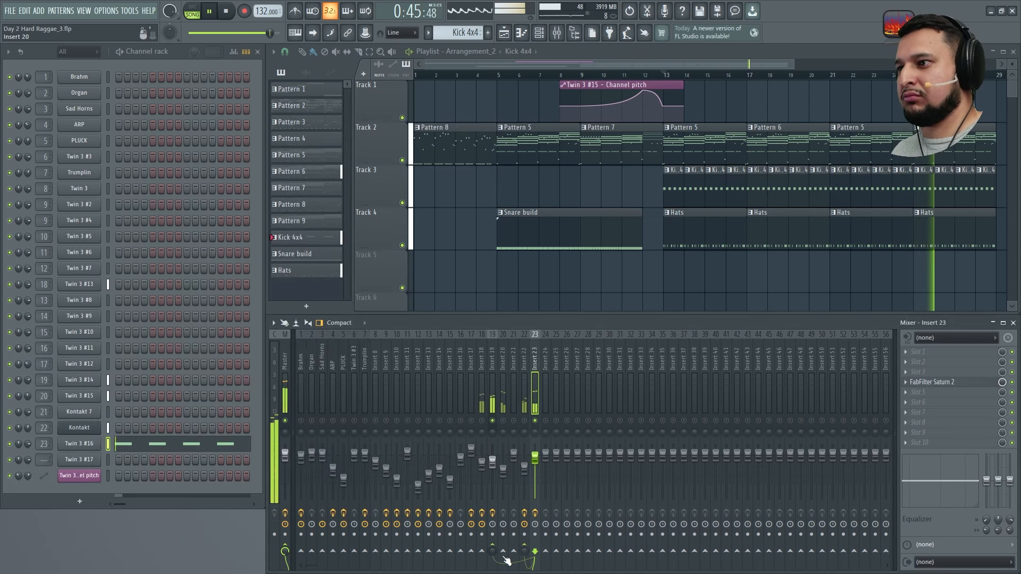
{"action": "left_click", "coordinate": [502, 410]}
{"action": "left_click", "coordinate": [523, 400]}
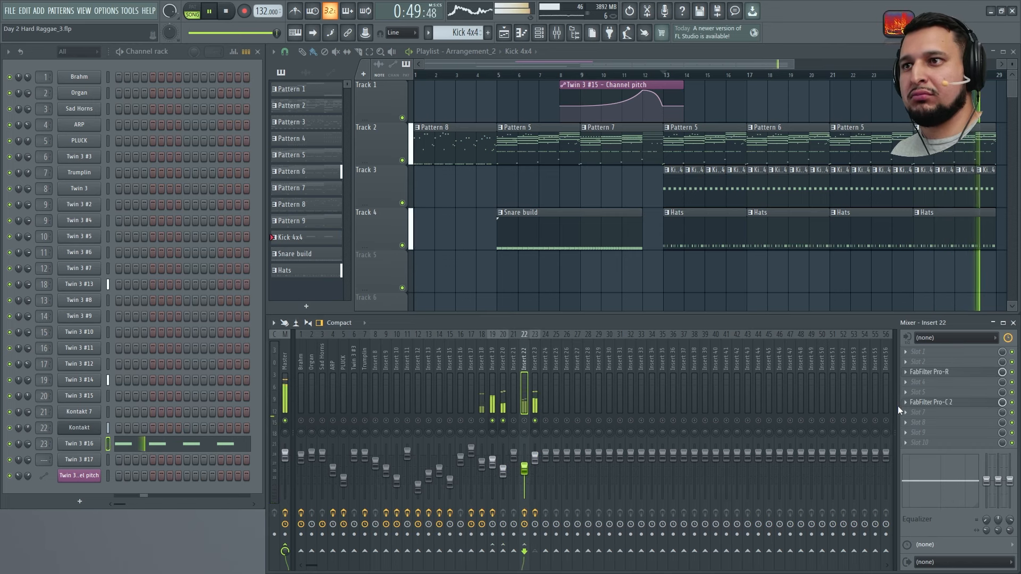
{"action": "right_click", "coordinate": [899, 410]}
{"action": "left_click_drag", "start_coordinate": [920, 407], "coordinate": [503, 384]}
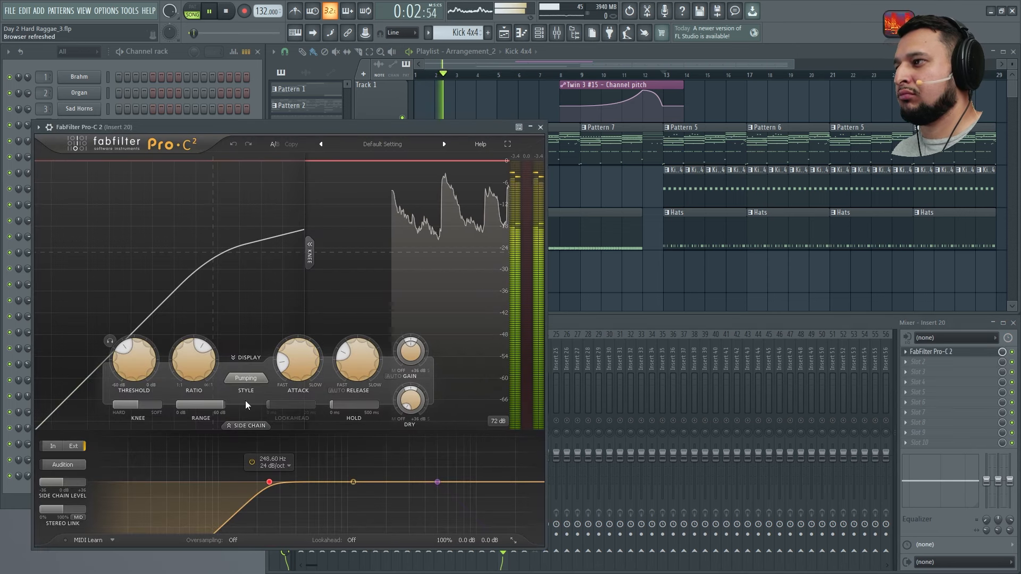
Step: Play from bar 13, shorten the release of Insert 20's Pro-C 2, set its attack to 0.059 ms, and close the compressor
{"action": "left_click", "coordinate": [665, 75]}
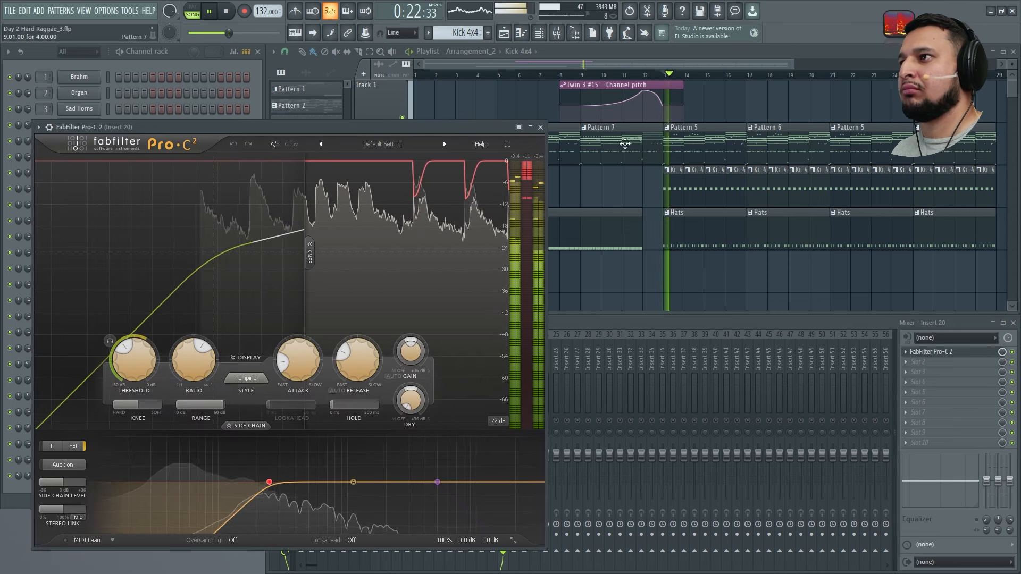
{"action": "left_click_drag", "start_coordinate": [360, 365], "coordinate": [280, 390]}
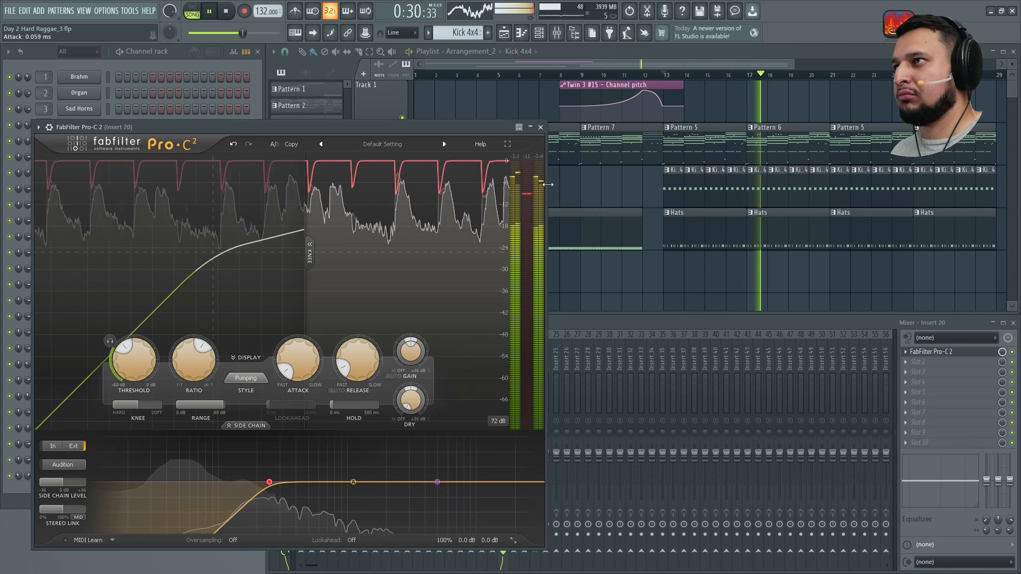
{"action": "left_click", "coordinate": [541, 127]}
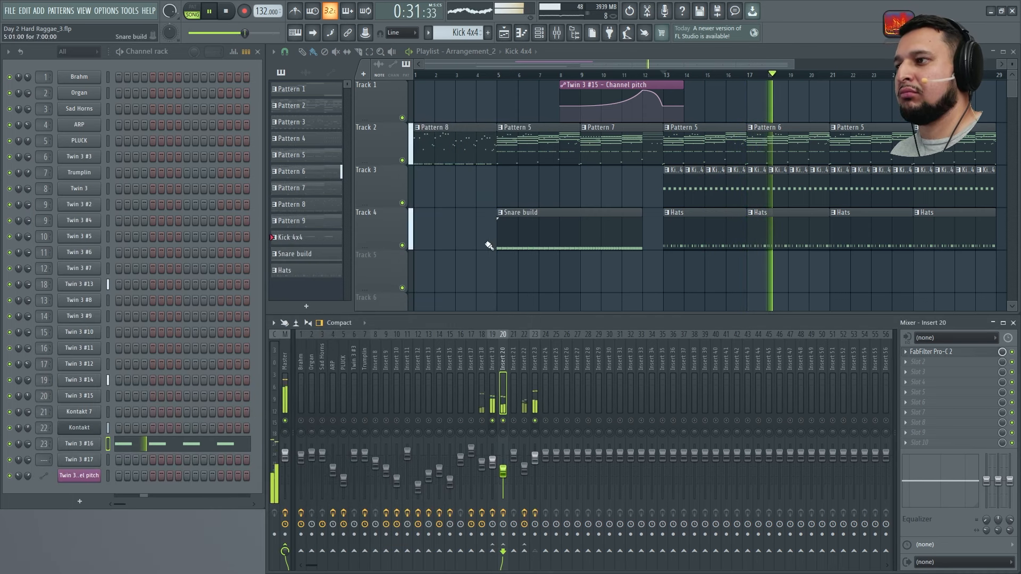
Step: Unsolo the mixer, set Insert 20's volume to 73%, and raise its Pro-C 2 threshold and lengthen the release
{"action": "right_click", "coordinate": [515, 423]}
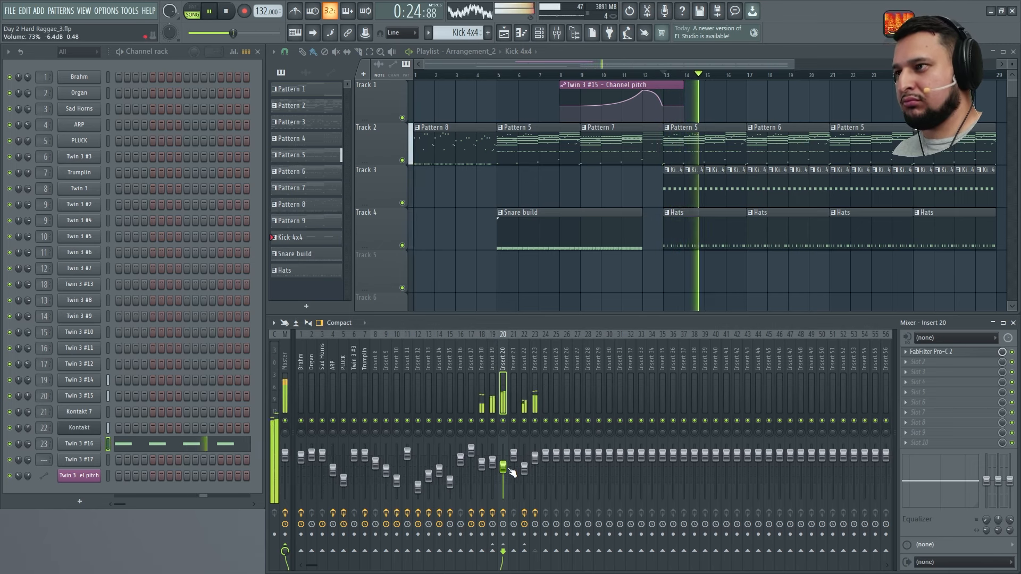
{"action": "left_click", "coordinate": [952, 352]}
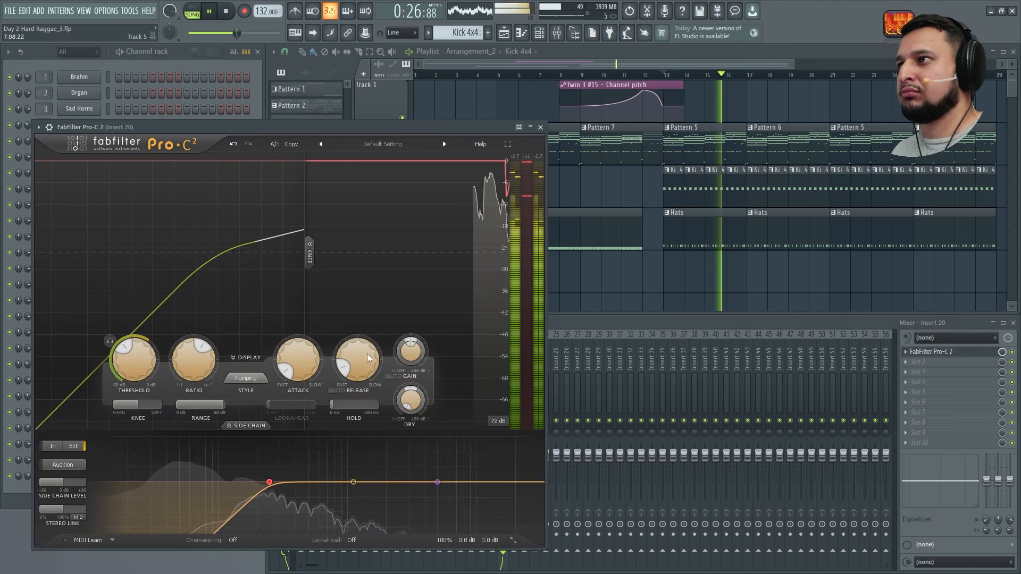
{"action": "left_click_drag", "start_coordinate": [134, 348], "coordinate": [132, 341]}
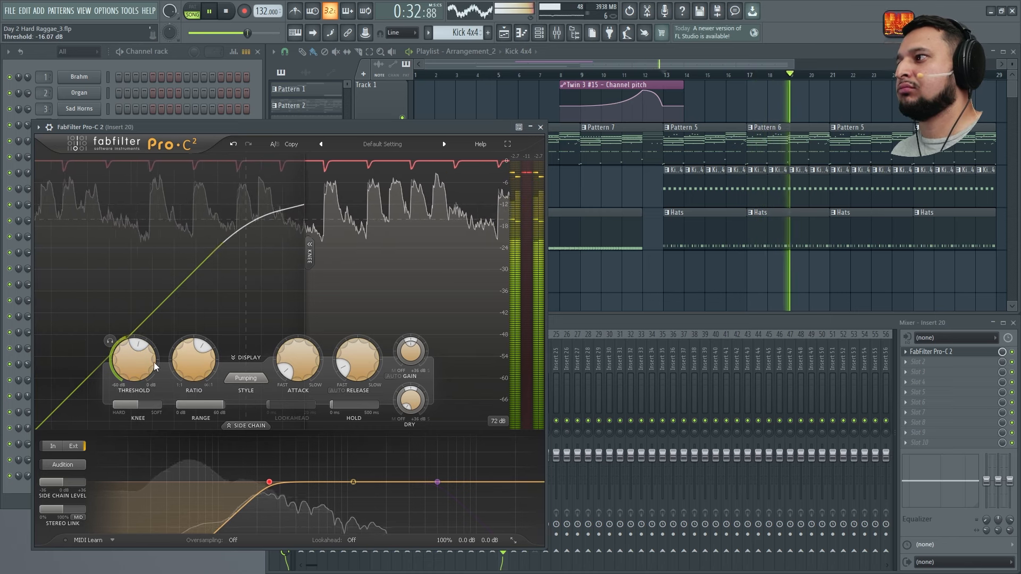
{"action": "left_click_drag", "start_coordinate": [154, 362], "coordinate": [133, 381]}
{"action": "left_click_drag", "start_coordinate": [360, 360], "coordinate": [340, 307]}
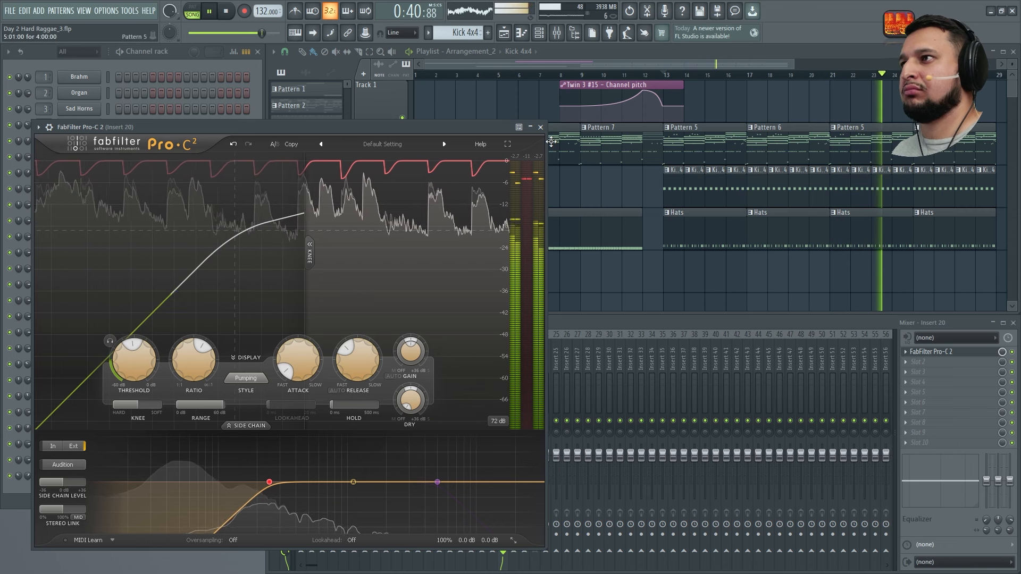
{"action": "left_click", "coordinate": [540, 128]}
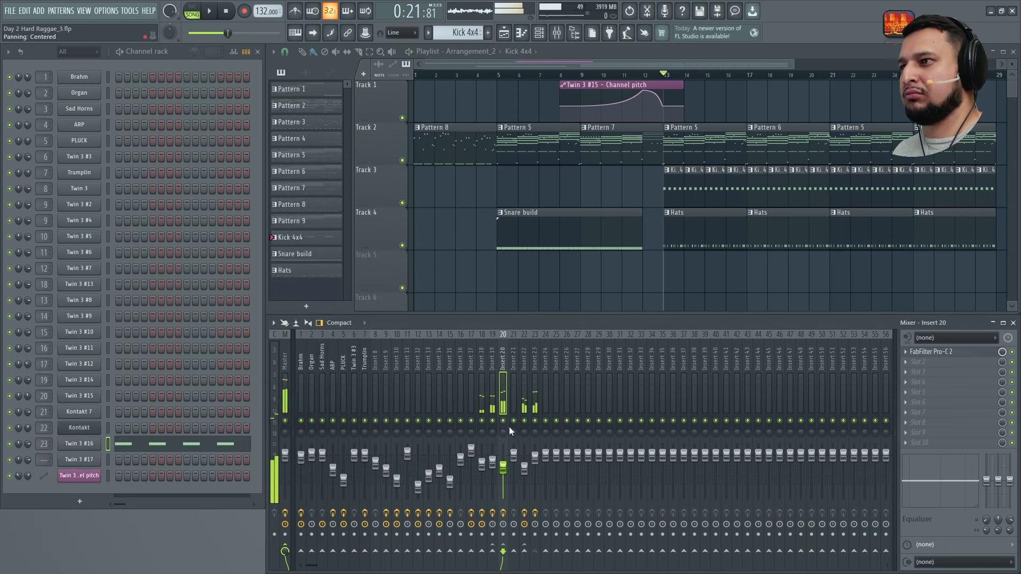
Step: Examine the delay settings of the kick synth Twin 3 #16 while starting and stopping playback
{"action": "left_click", "coordinate": [89, 448]}
{"action": "key", "text": "space"}
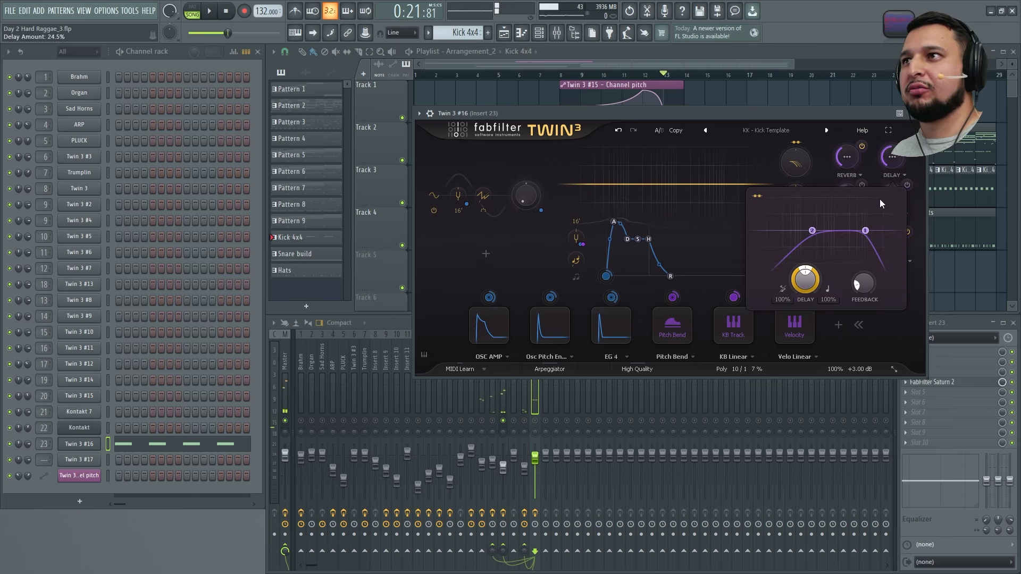
{"action": "key", "text": "space"}
{"action": "key", "text": "space"}
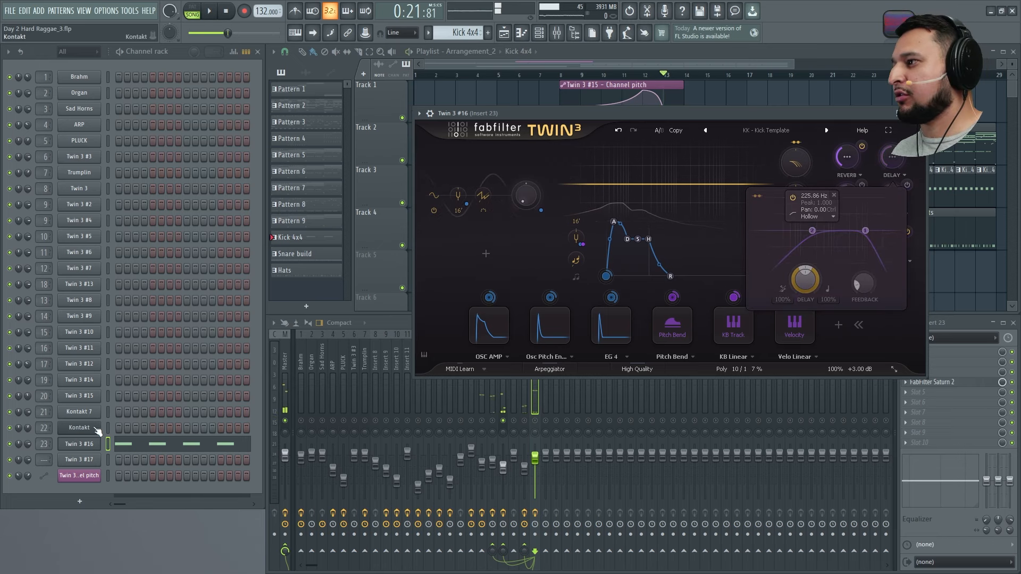
{"action": "key", "text": "space"}
Step: Check Twin 3 #14, solo Twin 3 #15 in the channel rack, and open the Twin 3 #15 synth
{"action": "left_click", "coordinate": [81, 382]}
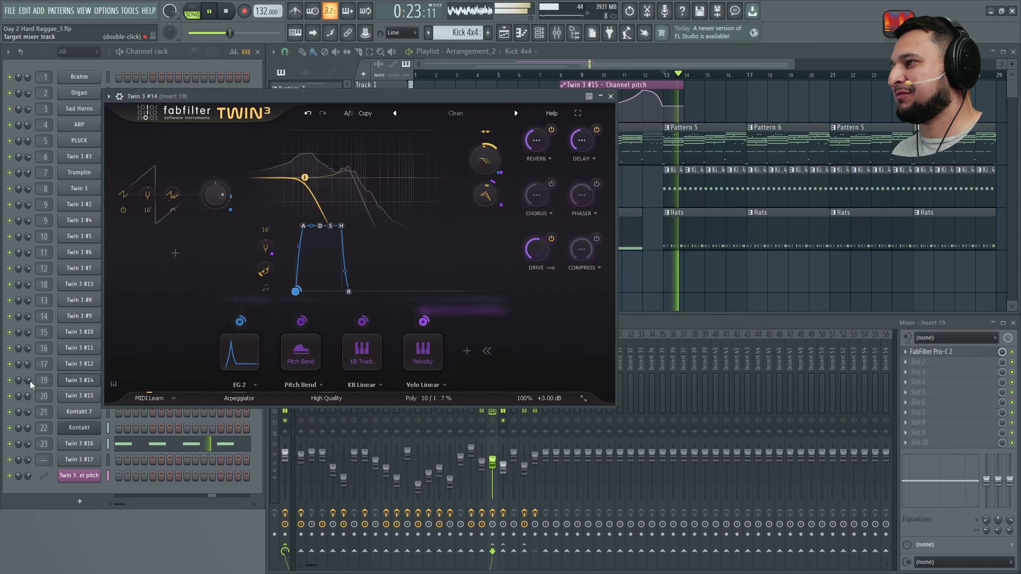
{"action": "right_click", "coordinate": [10, 380]}
{"action": "right_click", "coordinate": [10, 396]}
{"action": "key", "text": "space"}
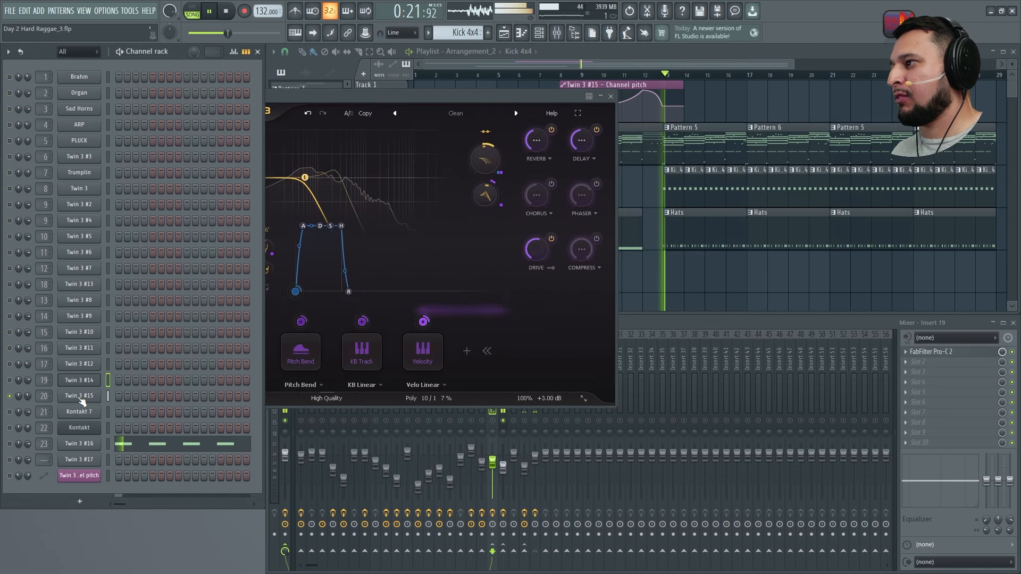
{"action": "left_click", "coordinate": [81, 399]}
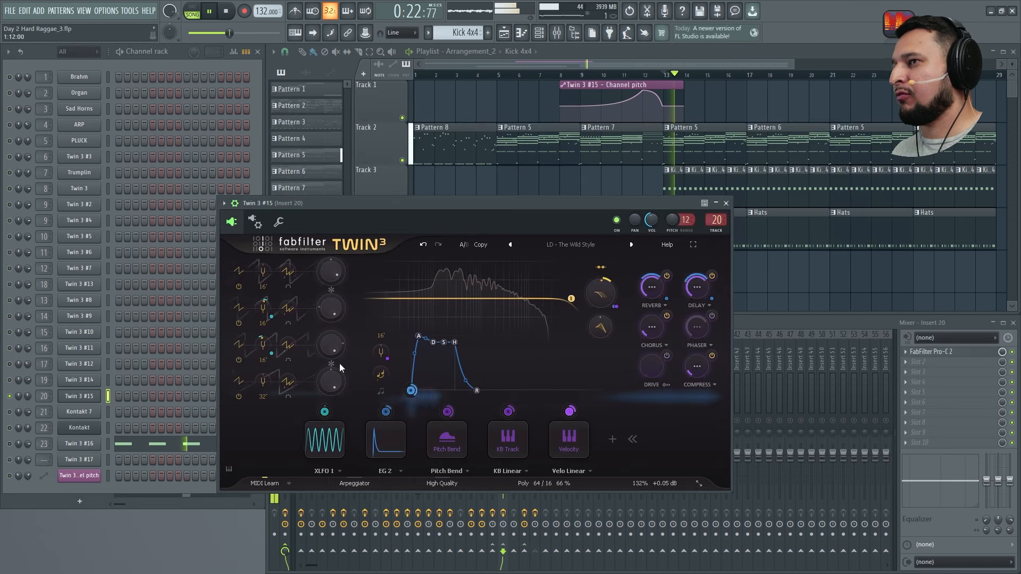
Step: Open the delay settings of Twin 3 #15, set the feedback to 122%, and set both left and right delay times to 100%
{"action": "left_click", "coordinate": [700, 295]}
{"action": "left_click_drag", "start_coordinate": [671, 428], "coordinate": [671, 383]}
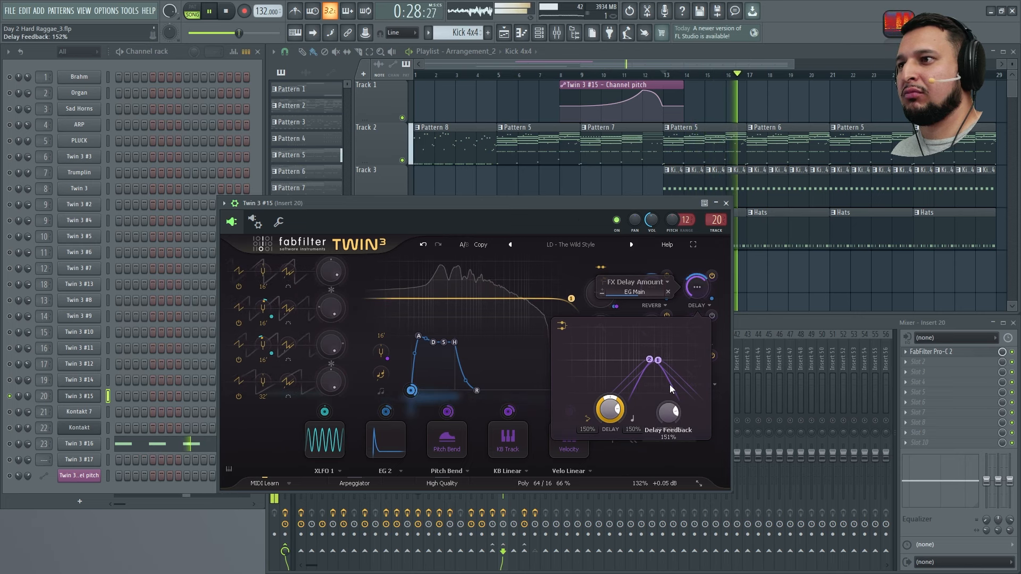
{"action": "left_click_drag", "start_coordinate": [669, 384], "coordinate": [664, 407]}
{"action": "double_click", "coordinate": [592, 430]}
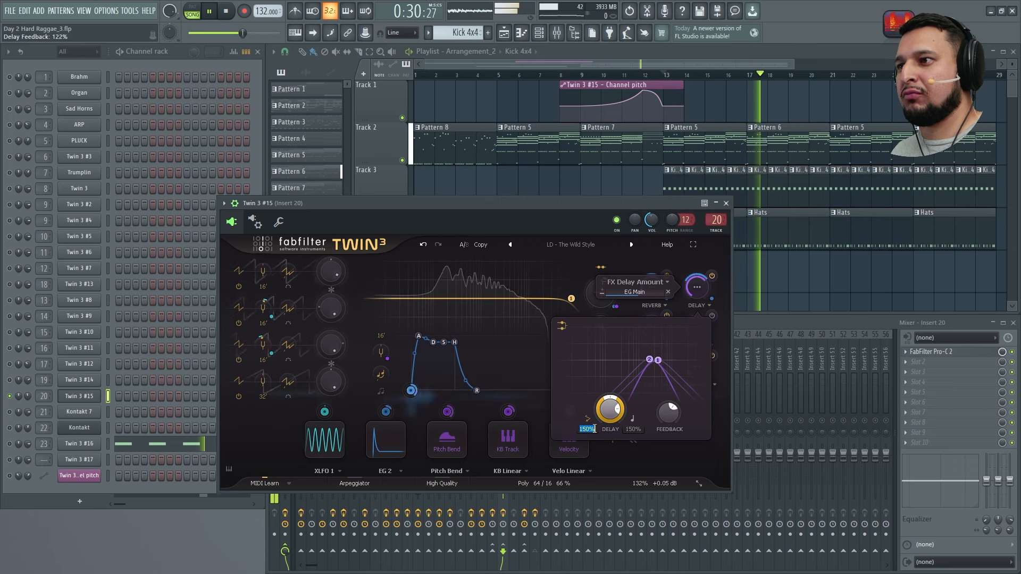
{"action": "type", "text": "100"}
{"action": "key", "text": "Return"}
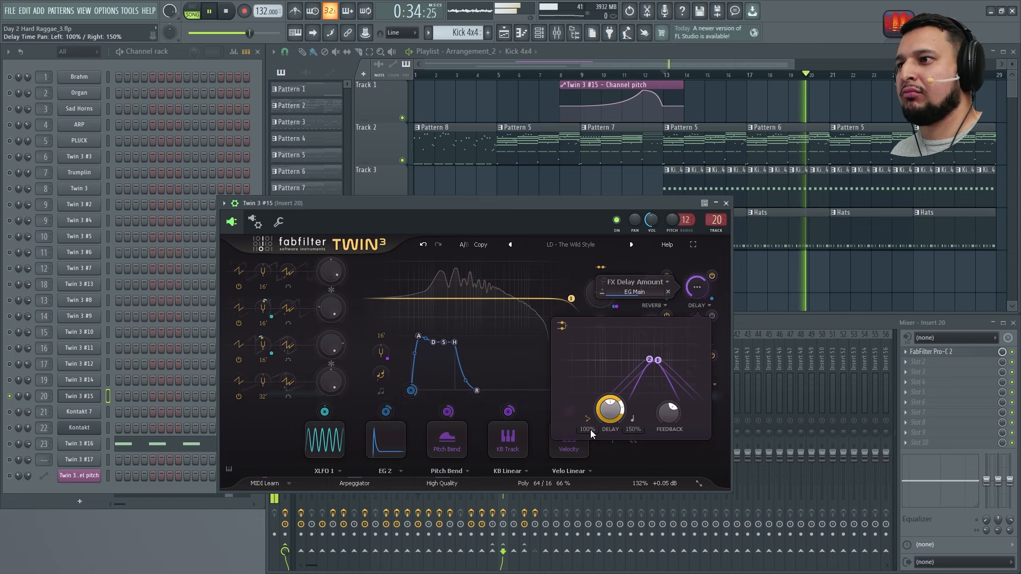
{"action": "left_click", "coordinate": [612, 398], "text": "ctrl"}
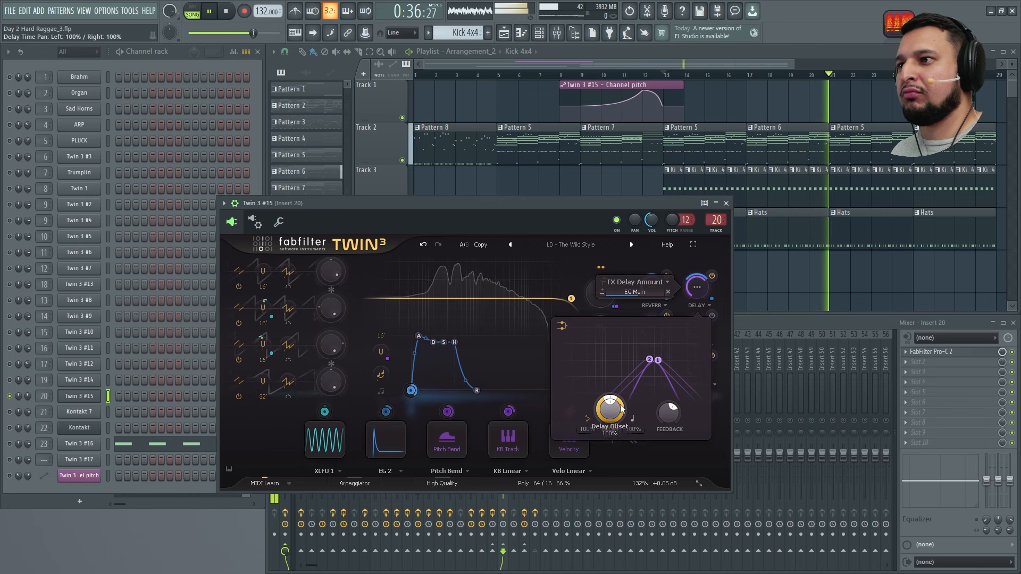
Step: Sync the Twin 3 #15 delay to 1/8 note and set the delay amount to 69.9%
{"action": "left_click", "coordinate": [633, 420]}
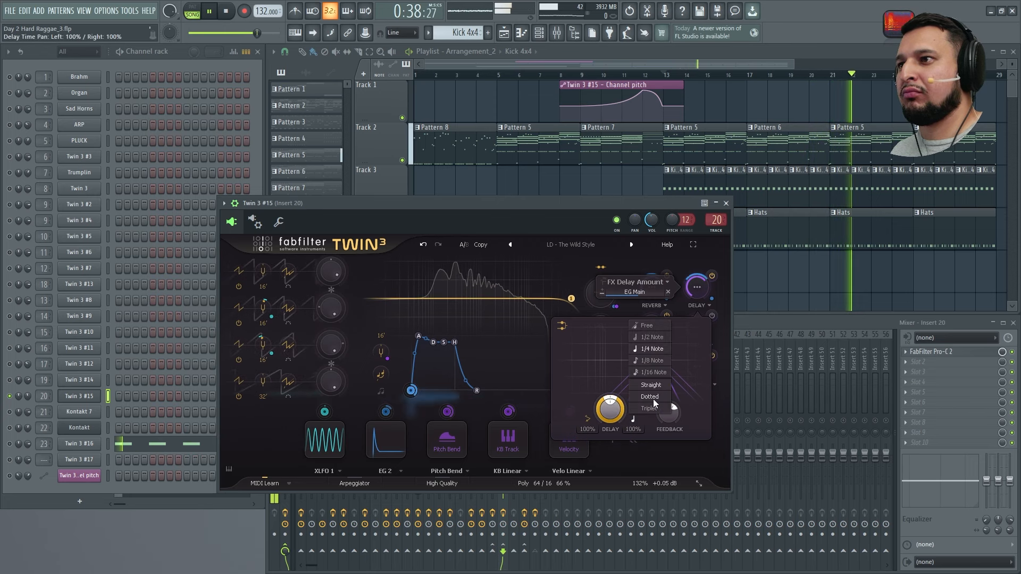
{"action": "left_click", "coordinate": [655, 360]}
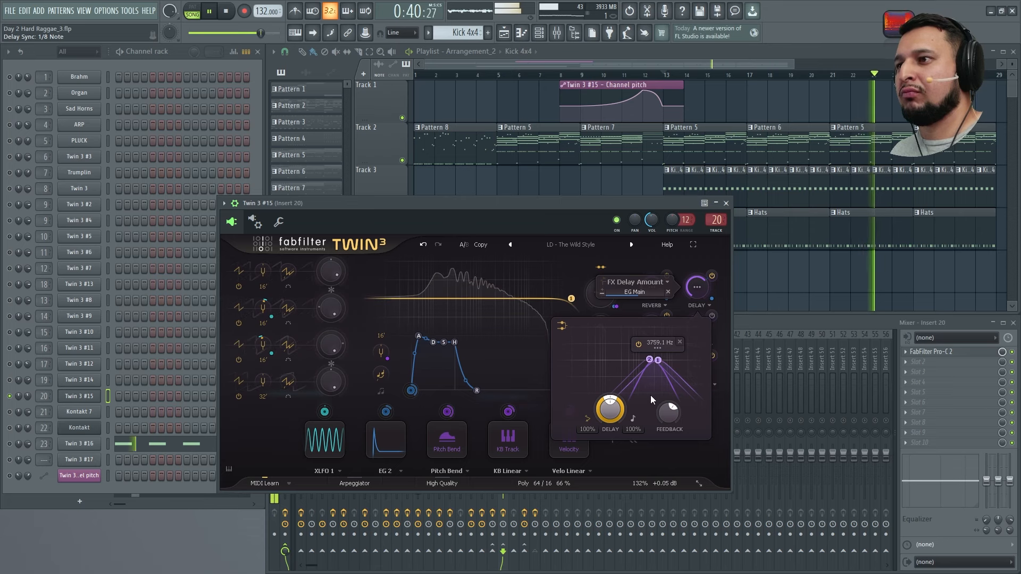
{"action": "left_click_drag", "start_coordinate": [699, 275], "coordinate": [700, 254]}
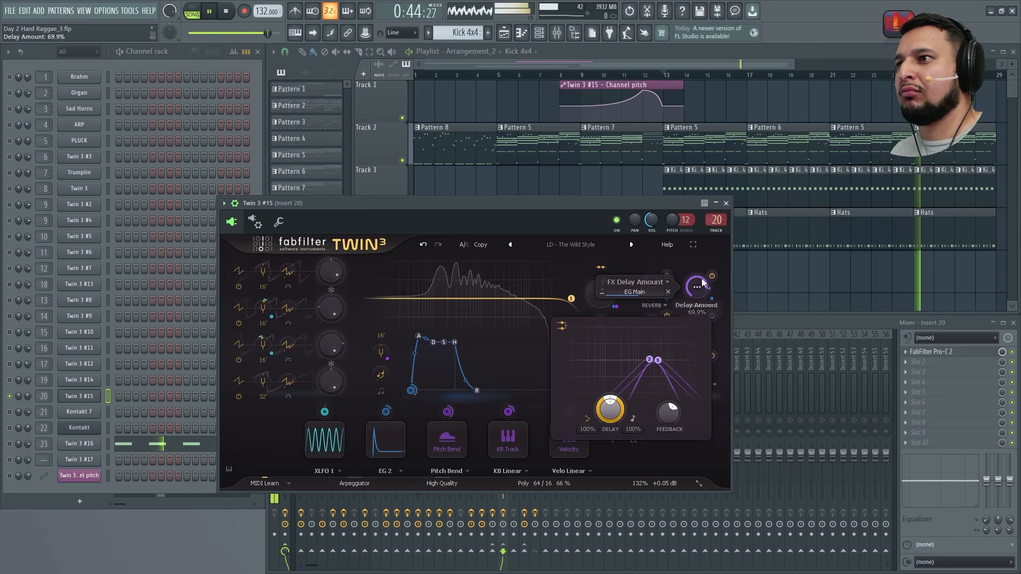
Step: Raise the delay feedback to 141%, lower both delay filter frequencies with filter 1 at about 1804 Hz, and close the synth
{"action": "left_click_drag", "start_coordinate": [665, 380], "coordinate": [664, 395]}
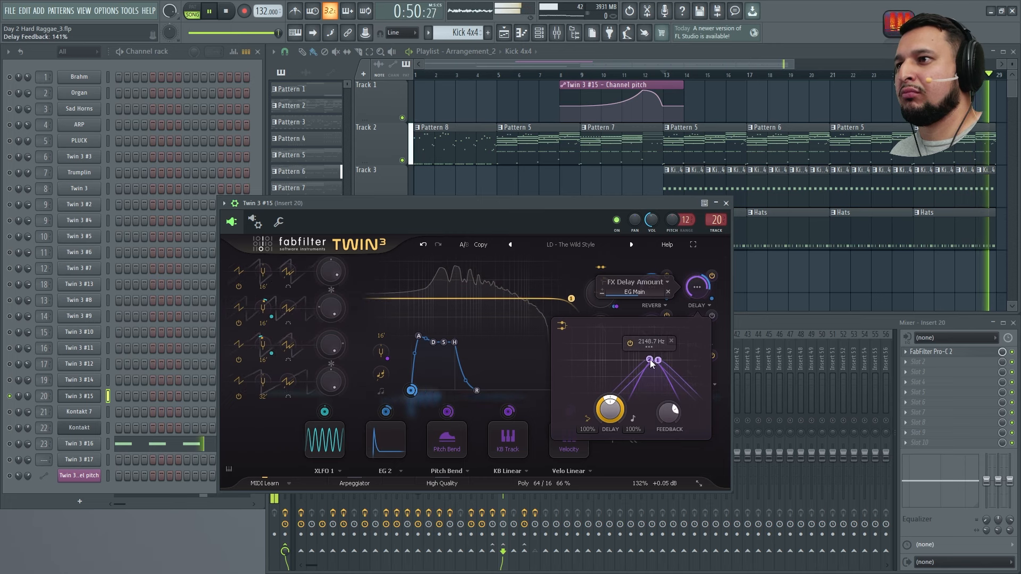
{"action": "mouse_move", "coordinate": [649, 360]}
{"action": "left_mouse_down"}
{"action": "mouse_move", "coordinate": [634, 359]}
{"action": "mouse_move", "coordinate": [647, 358]}
{"action": "left_mouse_up"}
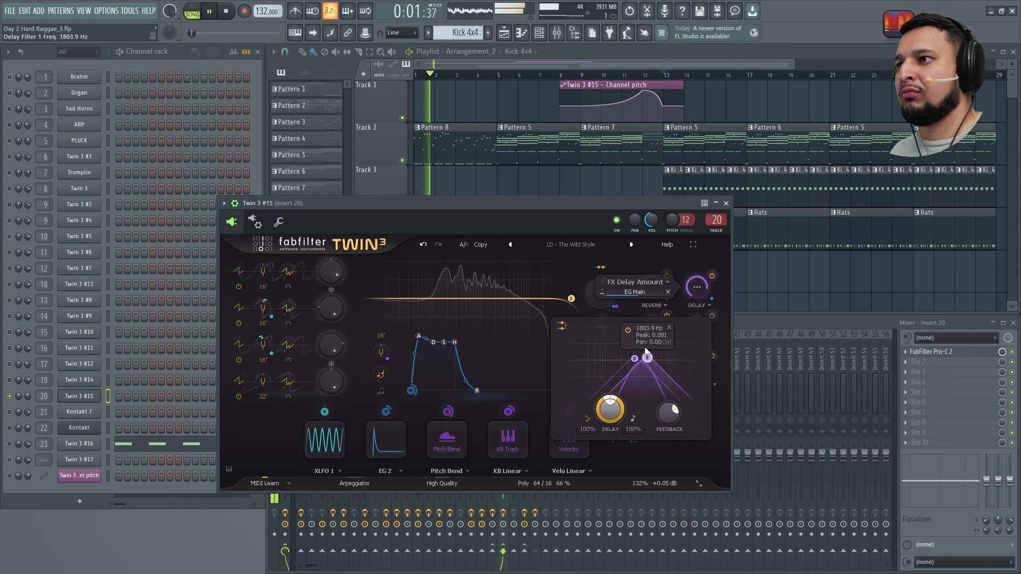
{"action": "left_click", "coordinate": [727, 204]}
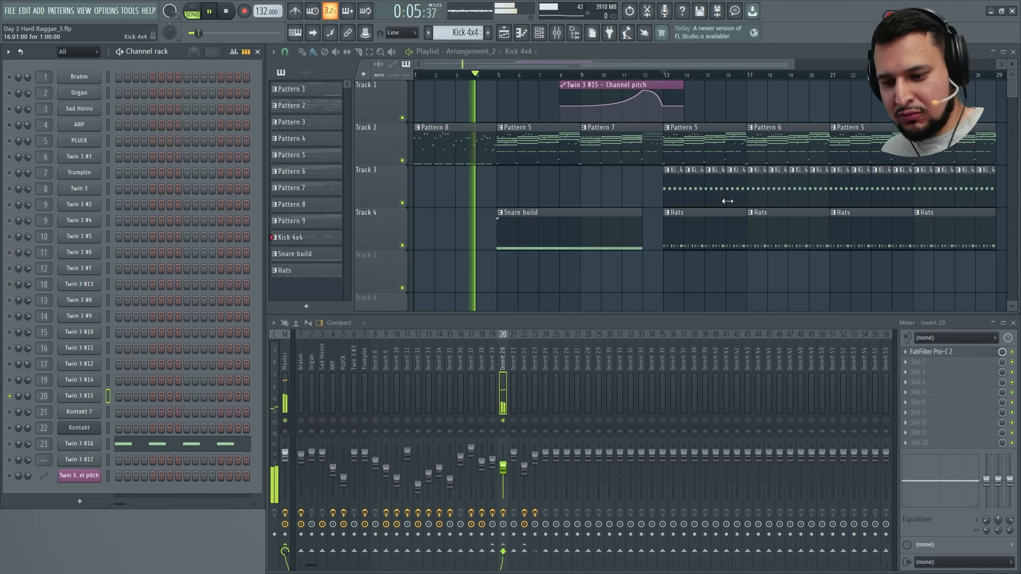
Step: Stop playback, reopen the Twin 3 #15 delay settings, set the feedback to 102%, and close the synth
{"action": "key", "text": "space"}
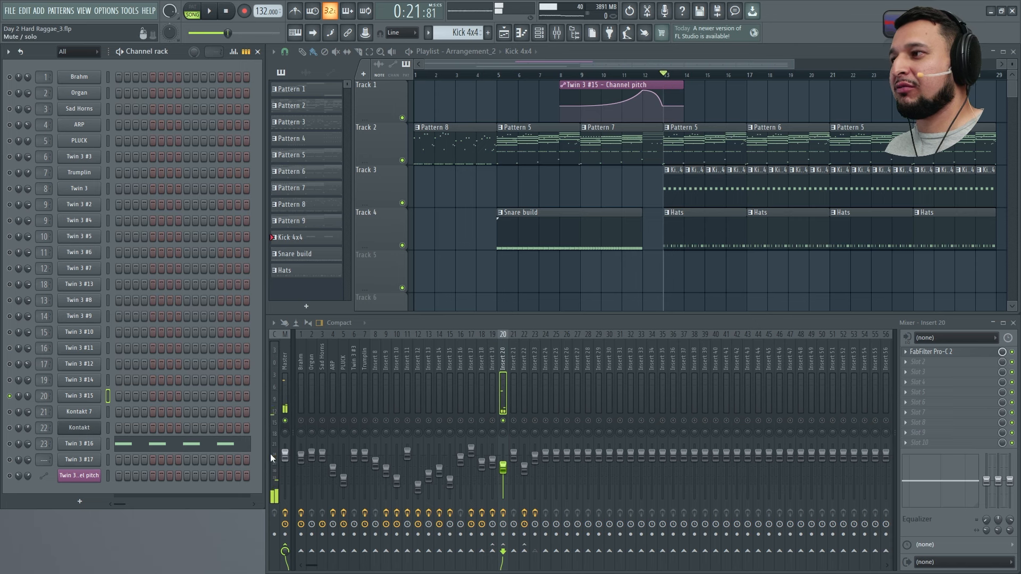
{"action": "left_click", "coordinate": [79, 396]}
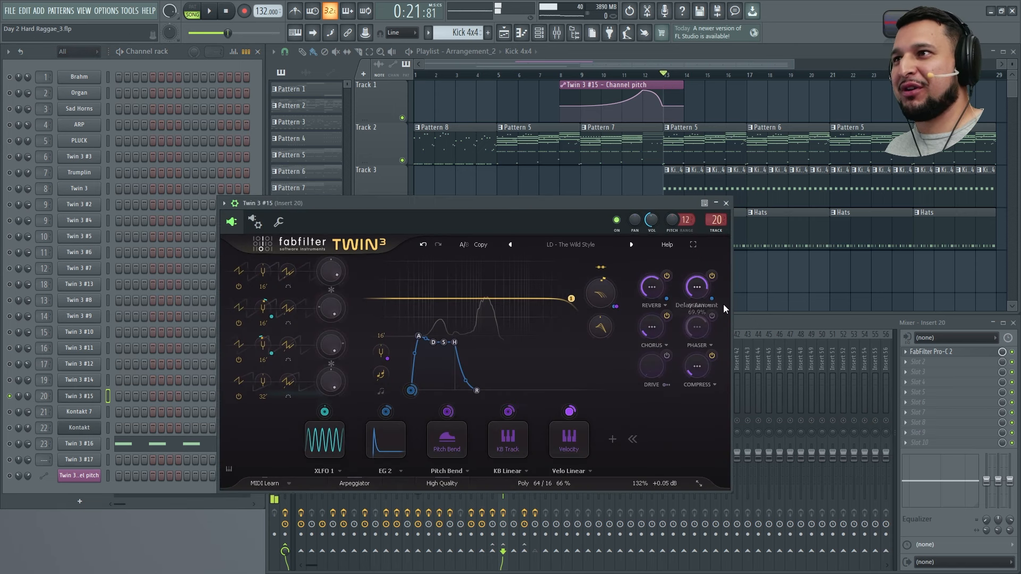
{"action": "left_click", "coordinate": [696, 290]}
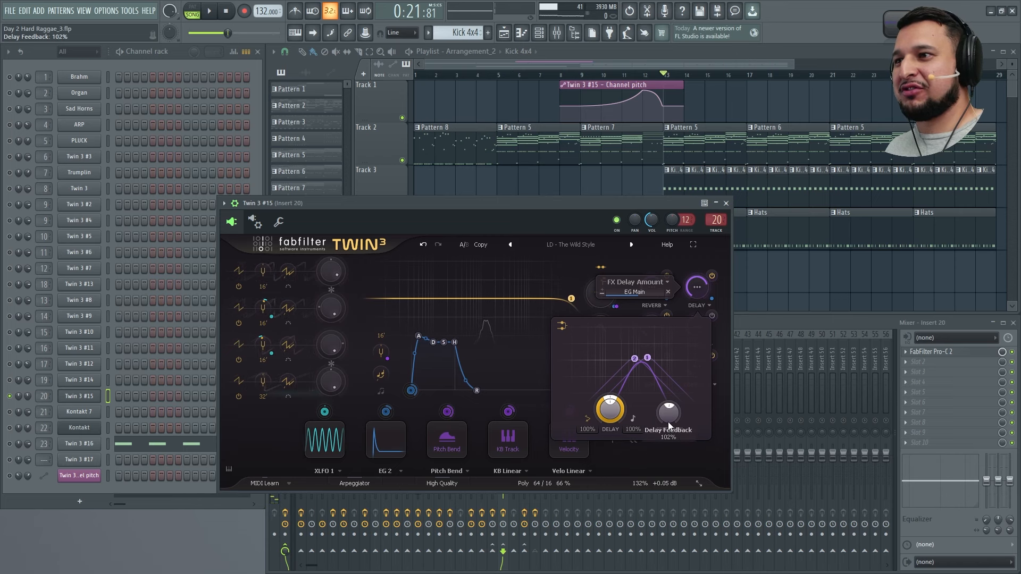
{"action": "left_click", "coordinate": [727, 203]}
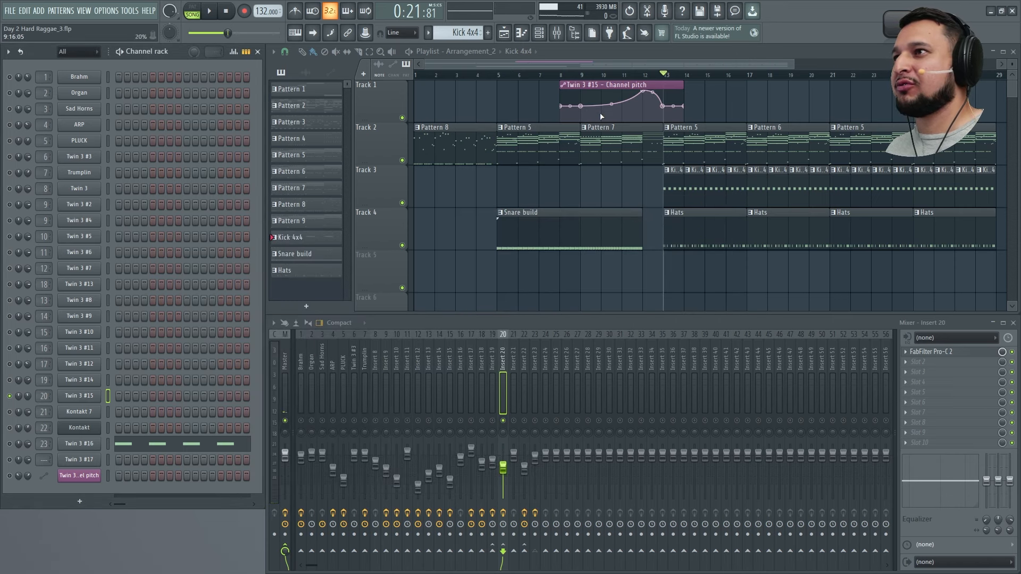
Step: Unsolo the channel rack and the mixer, then briefly play the full arrangement from the start
{"action": "left_click", "coordinate": [581, 74]}
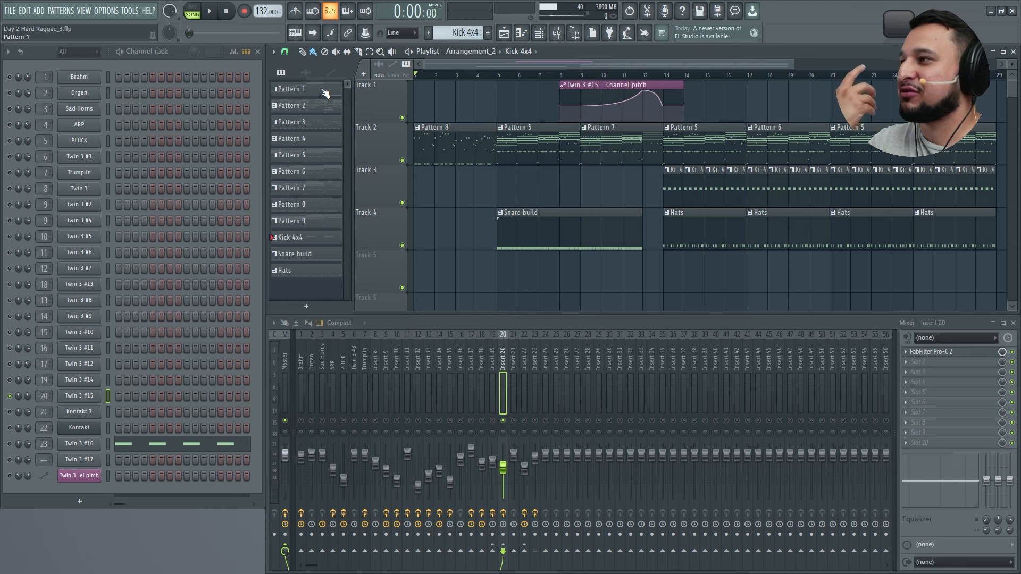
{"action": "right_click", "coordinate": [9, 78]}
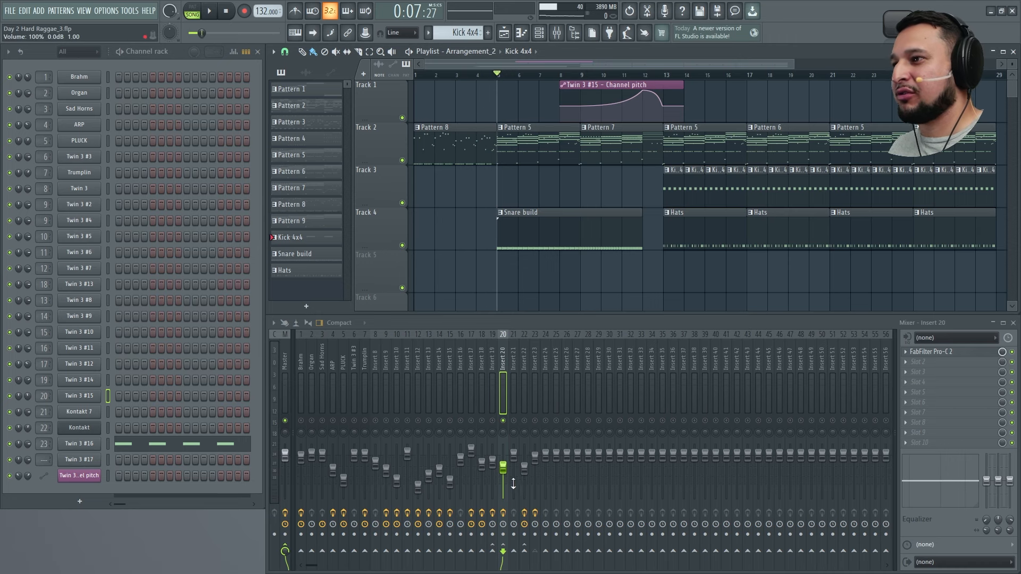
{"action": "right_click", "coordinate": [502, 421]}
{"action": "key", "text": "space"}
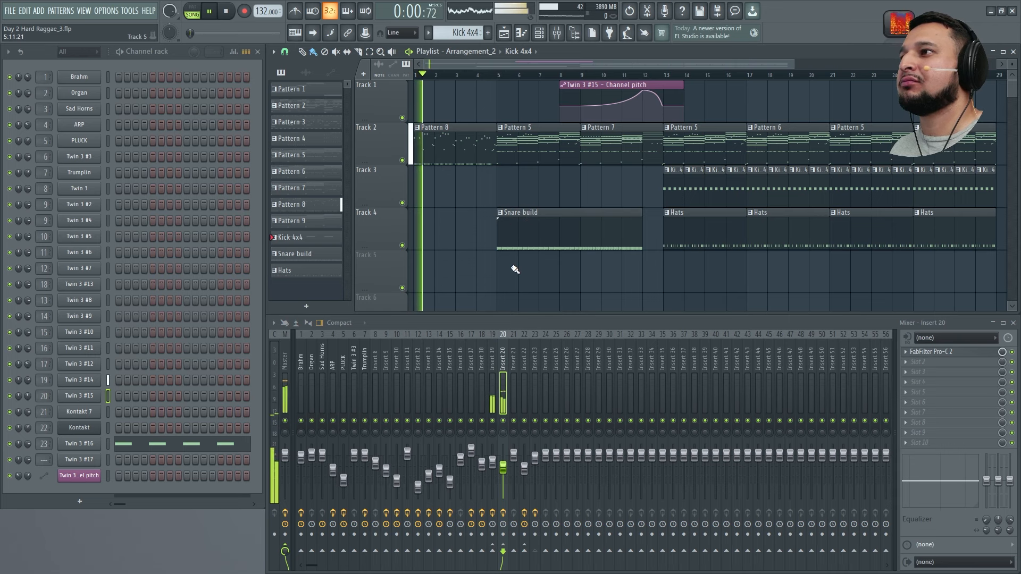
{"action": "key", "text": "space"}
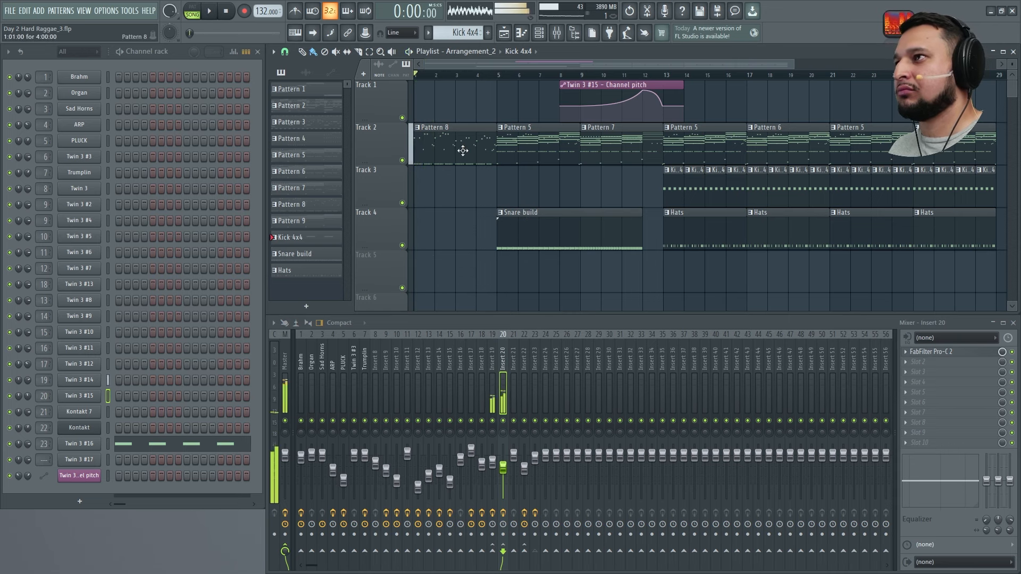
Step: Select Pattern 8 and create an automation clip for the Filter Freq Offset of Twin 3 #15, closing the synth
{"action": "left_click", "coordinate": [453, 142]}
{"action": "key", "text": "space"}
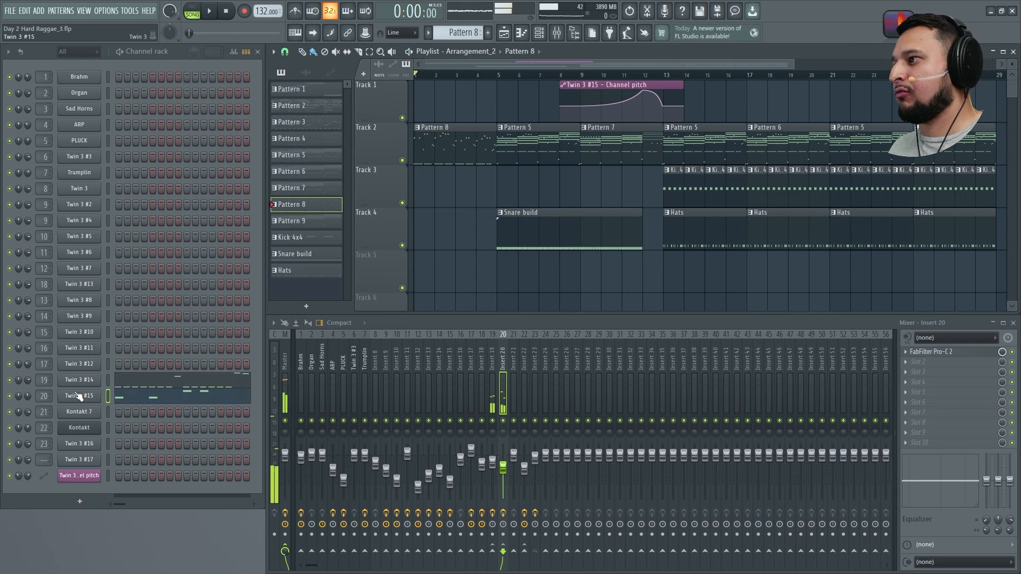
{"action": "left_click", "coordinate": [80, 395]}
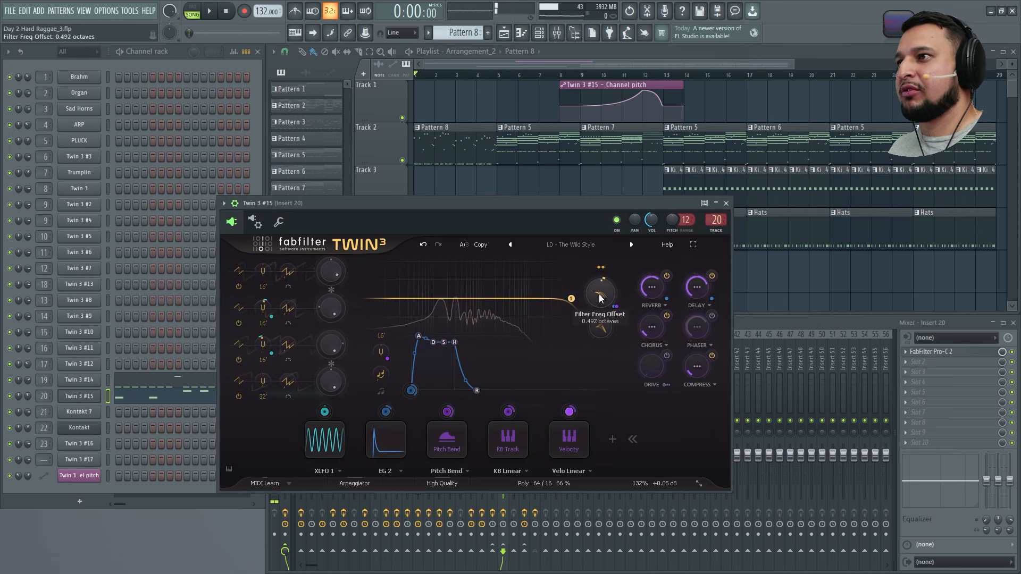
{"action": "left_click", "coordinate": [134, 10]}
{"action": "mouse_move", "coordinate": [144, 142]}
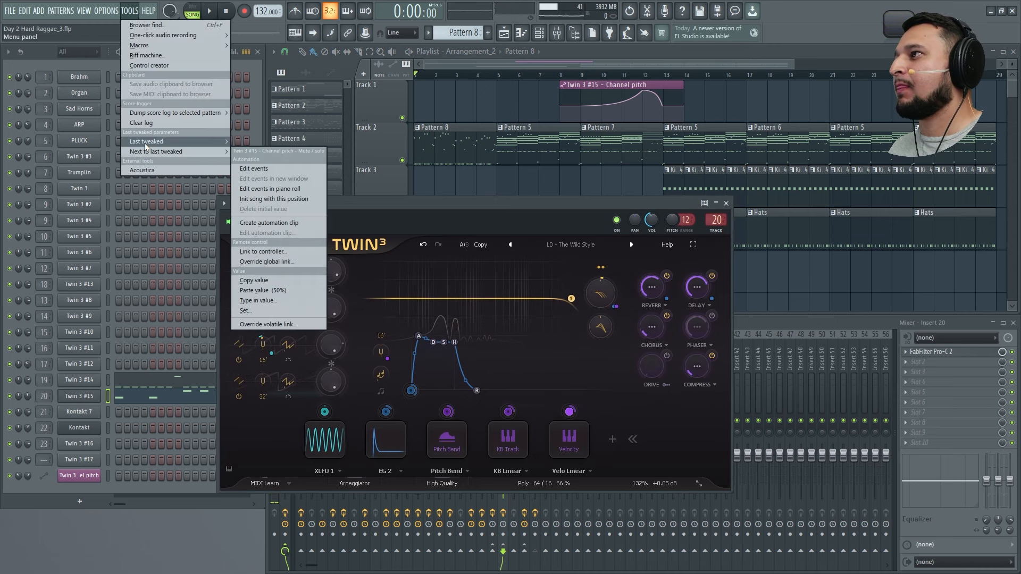
{"action": "left_click", "coordinate": [277, 212]}
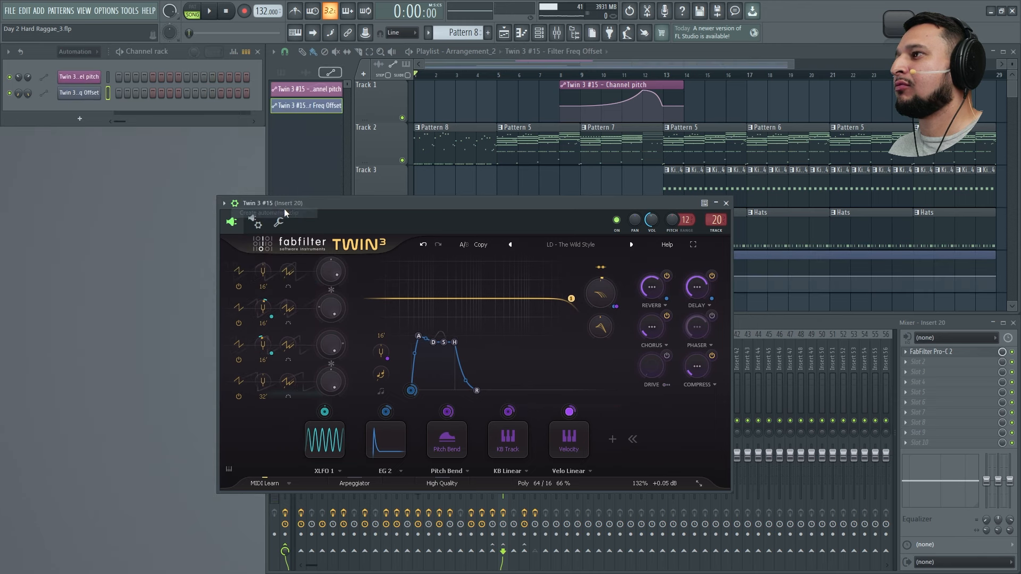
{"action": "left_click", "coordinate": [726, 203]}
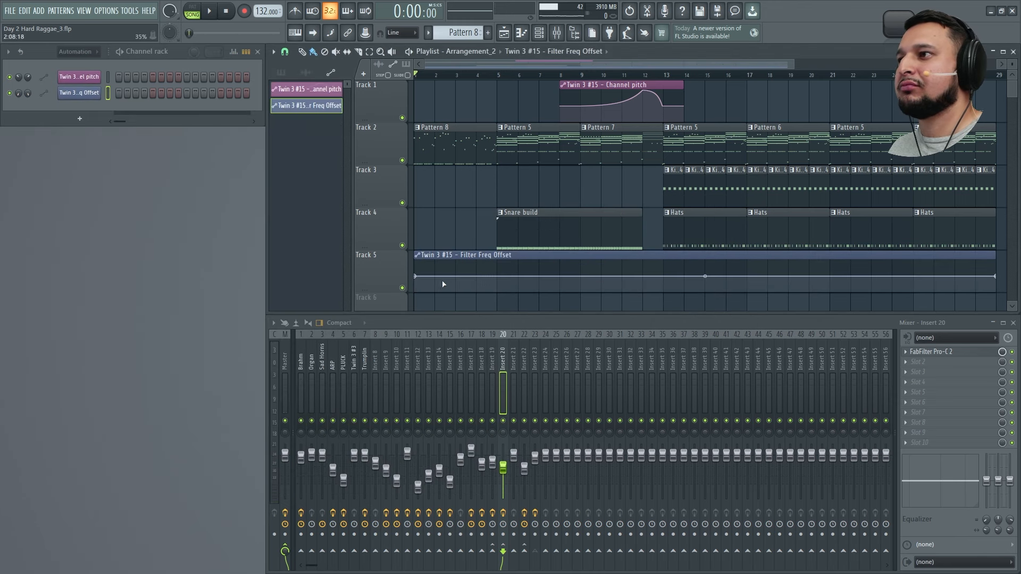
Step: Add a point at bar 13 of the Twin 3 #15 filter automation with the copied start value, and lower the start point
{"action": "right_click", "coordinate": [416, 277]}
{"action": "left_click", "coordinate": [439, 454]}
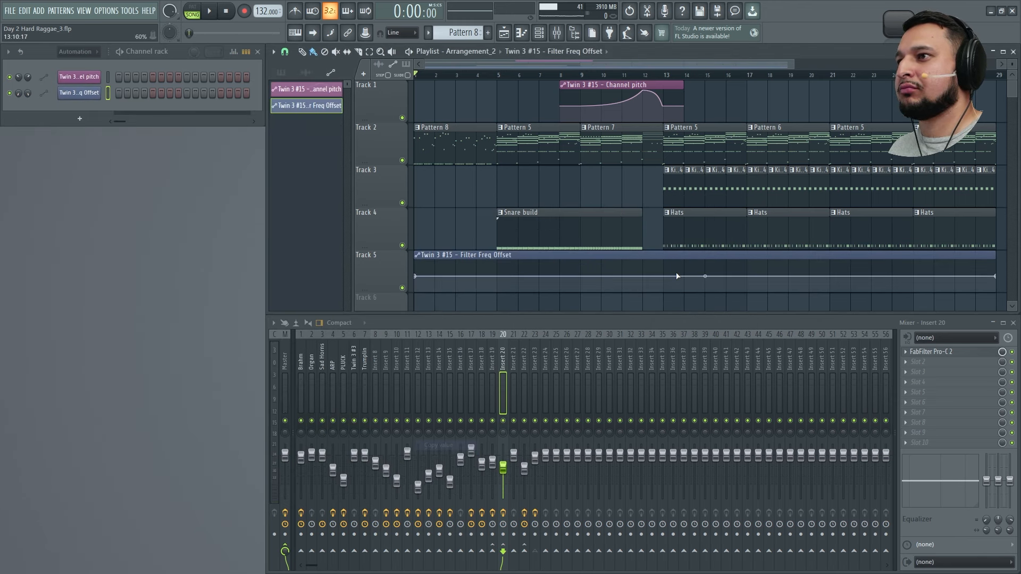
{"action": "right_click", "coordinate": [654, 275]}
{"action": "left_click", "coordinate": [686, 455]}
{"action": "key", "text": "space"}
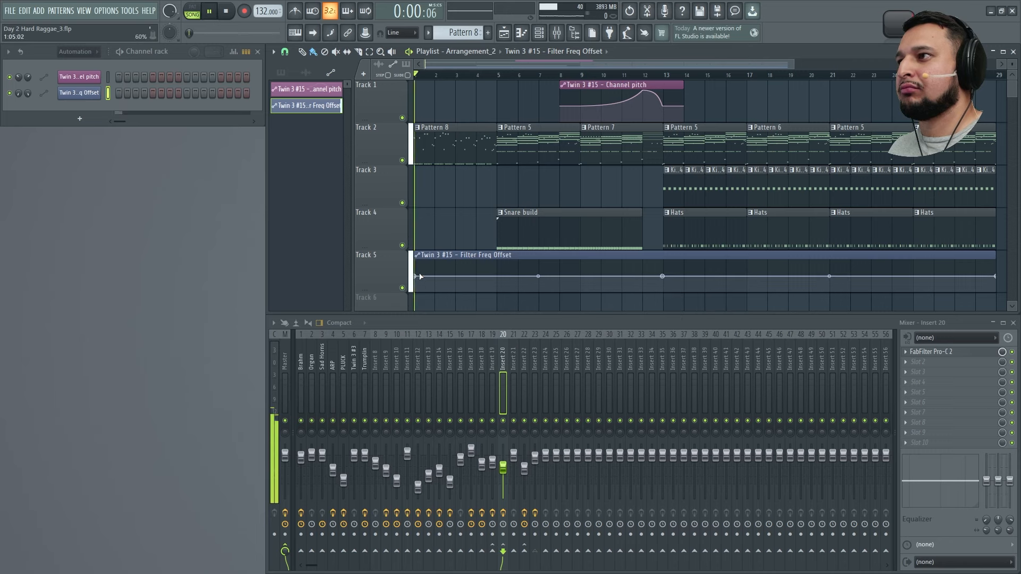
{"action": "left_click_drag", "start_coordinate": [416, 277], "coordinate": [411, 290]}
{"action": "key", "text": "space"}
{"action": "key", "text": "space"}
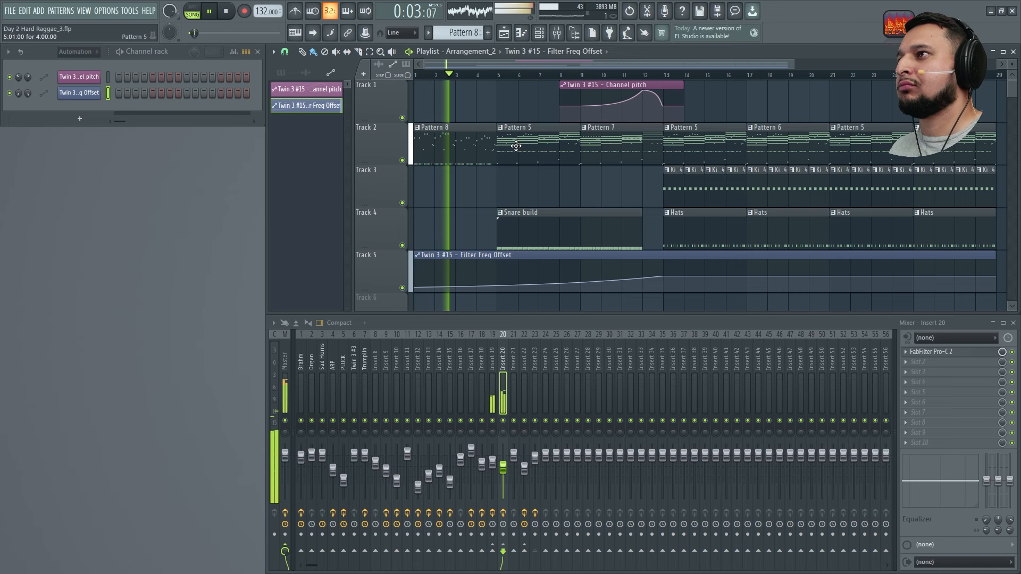
Step: Select Pattern 8, filter the channel rack to Unsorted, and open the Twin 3 #14 synth
{"action": "left_click", "coordinate": [440, 136]}
{"action": "left_click", "coordinate": [75, 52]}
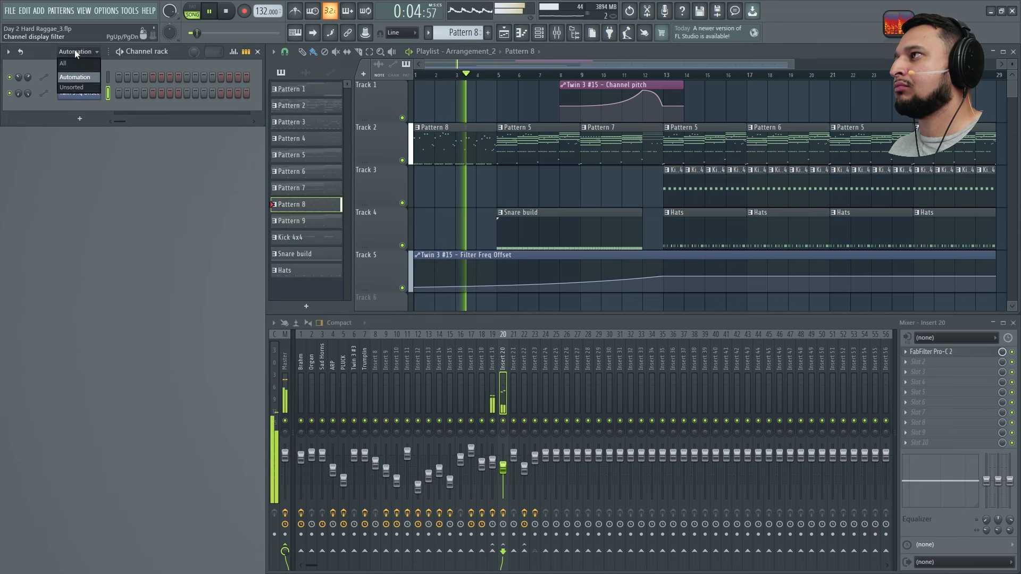
{"action": "left_click", "coordinate": [74, 87]}
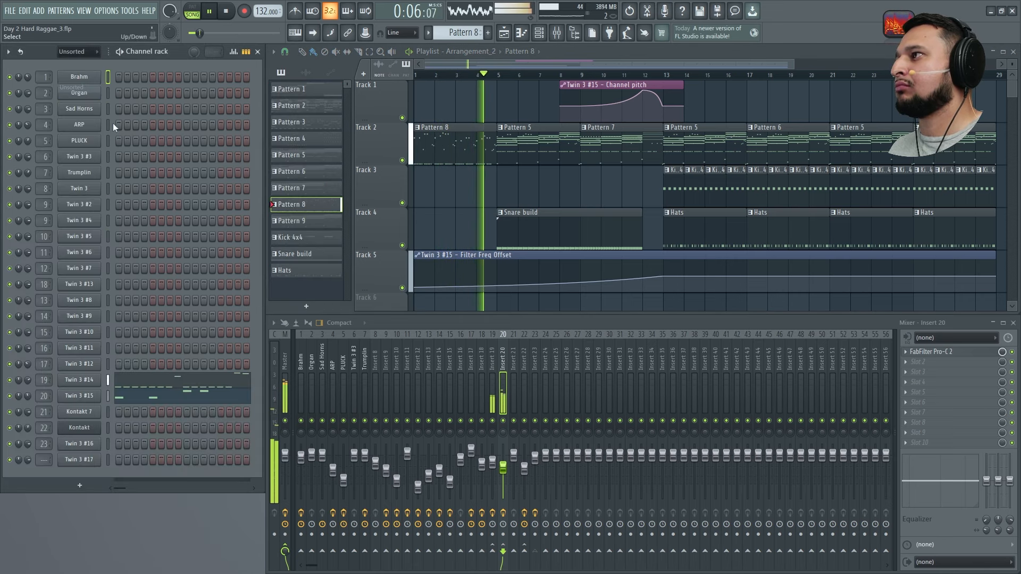
{"action": "left_click", "coordinate": [79, 379]}
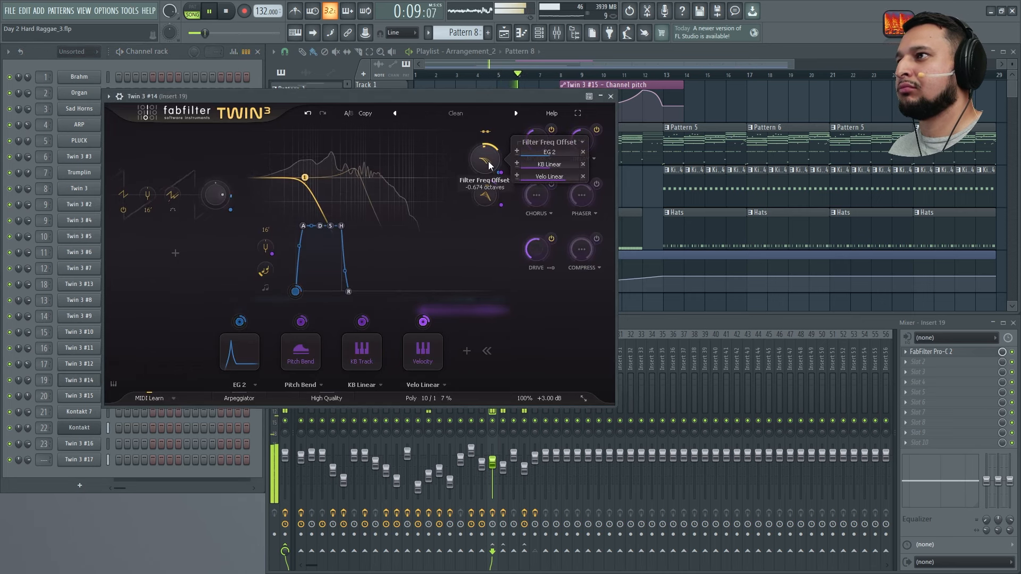
Step: Set the Filter Freq Offset of Twin 3 #14 to -0.619 octaves and create an automation clip for it
{"action": "left_click_drag", "start_coordinate": [484, 161], "coordinate": [484, 159]}
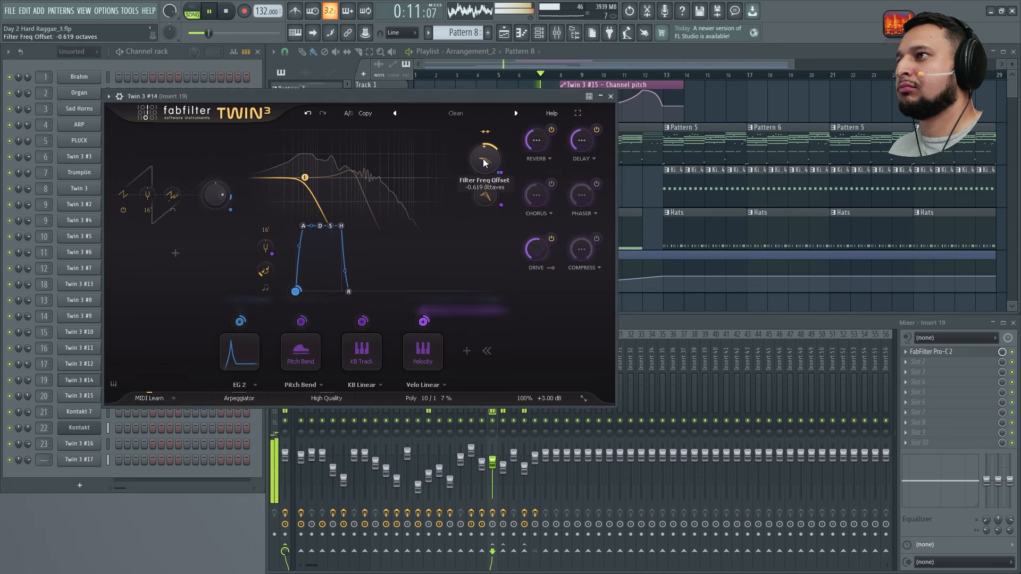
{"action": "left_click", "coordinate": [127, 10]}
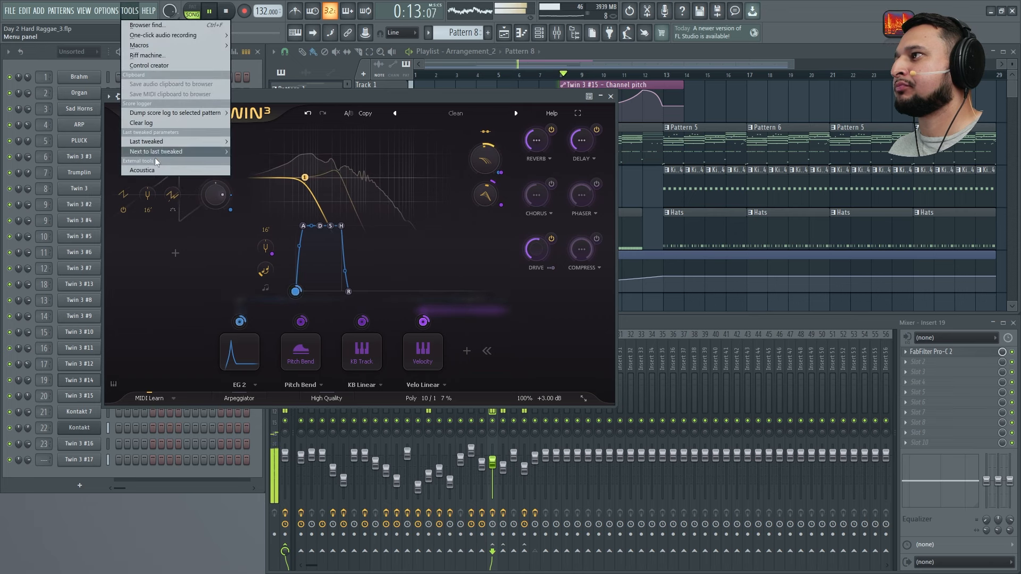
{"action": "mouse_move", "coordinate": [176, 141]}
{"action": "left_click", "coordinate": [305, 214]}
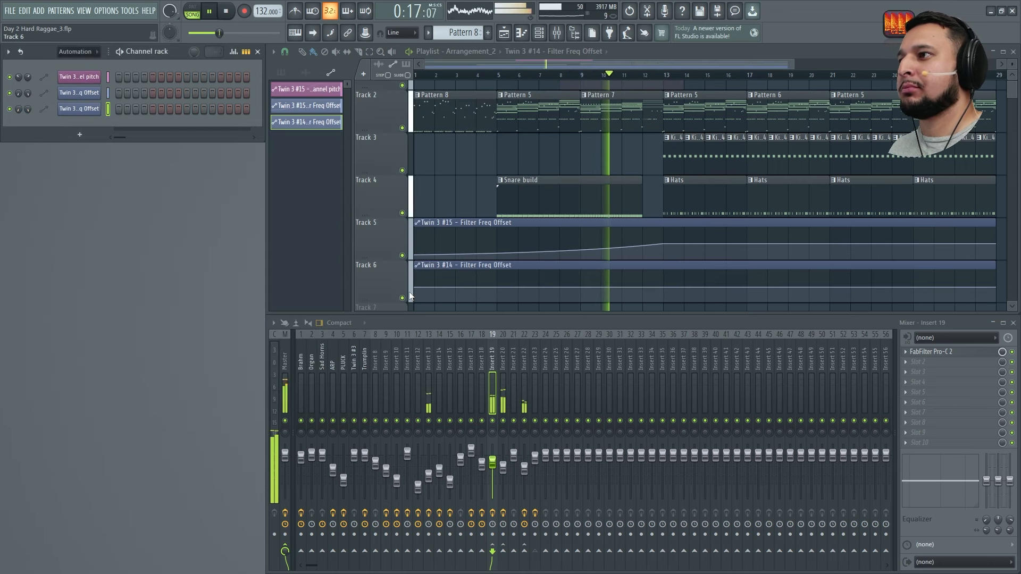
Step: Copy the start value of the Twin 3 #14 filter automation, add a point at bar 13, and paste the 47% value there
{"action": "right_click", "coordinate": [417, 485]}
{"action": "left_click", "coordinate": [447, 456]}
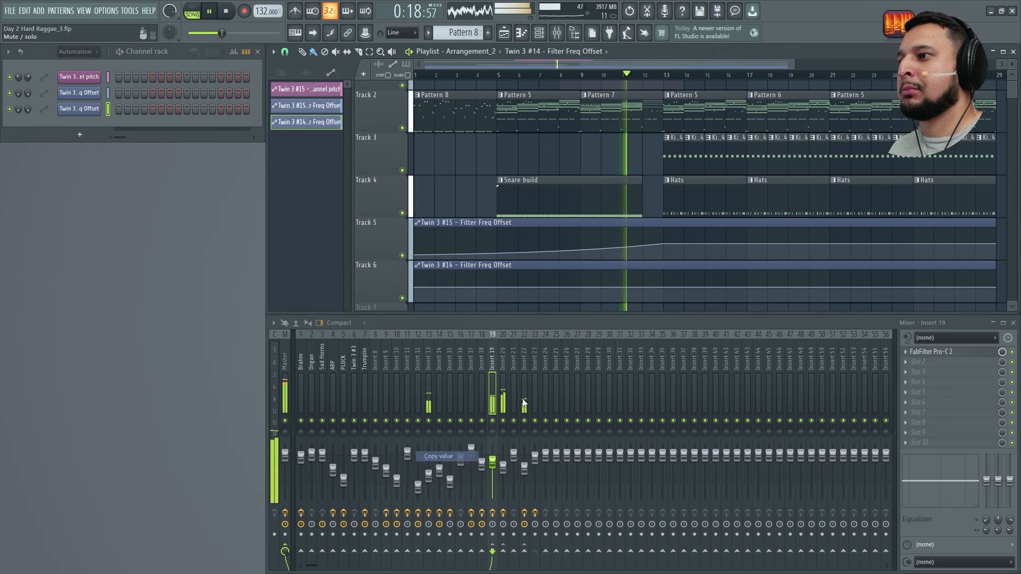
{"action": "right_click", "coordinate": [667, 284]}
{"action": "right_click", "coordinate": [667, 285]}
{"action": "left_click", "coordinate": [666, 284]}
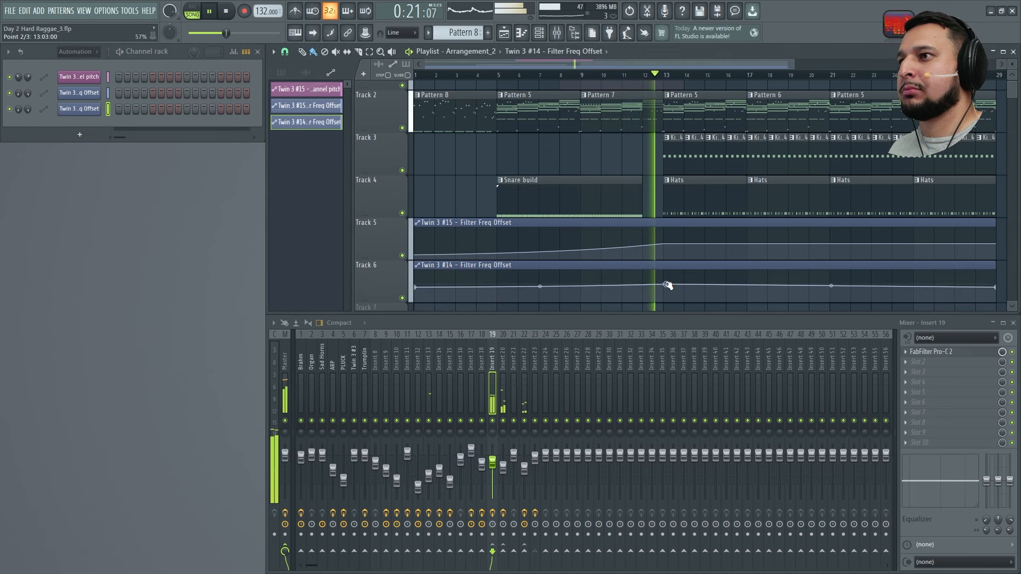
{"action": "right_click", "coordinate": [666, 286]}
{"action": "left_click", "coordinate": [696, 464]}
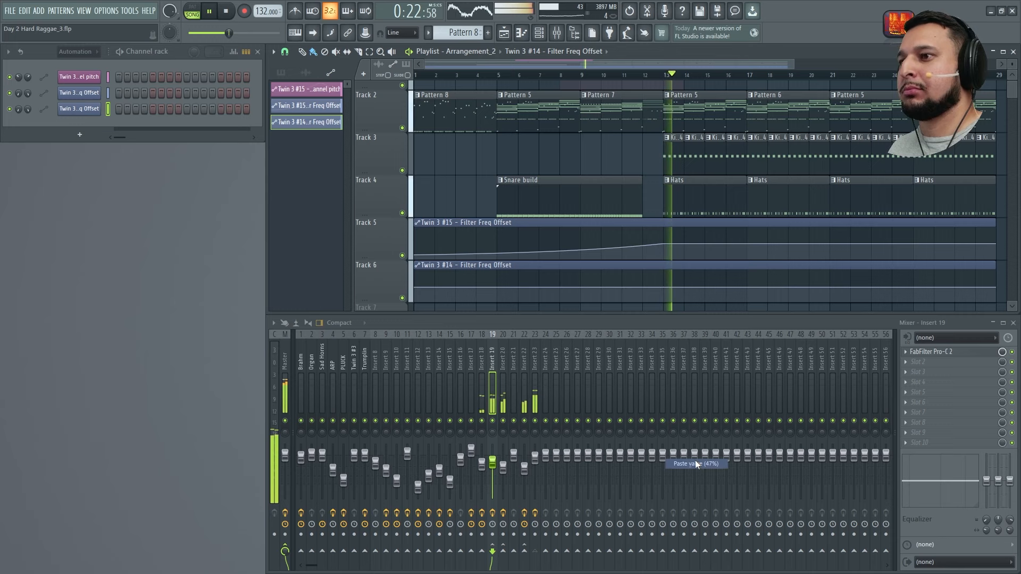
Step: Add a point just before bar 13 on the Twin 3 #14 filter automation and lower its start point
{"action": "right_click", "coordinate": [658, 285]}
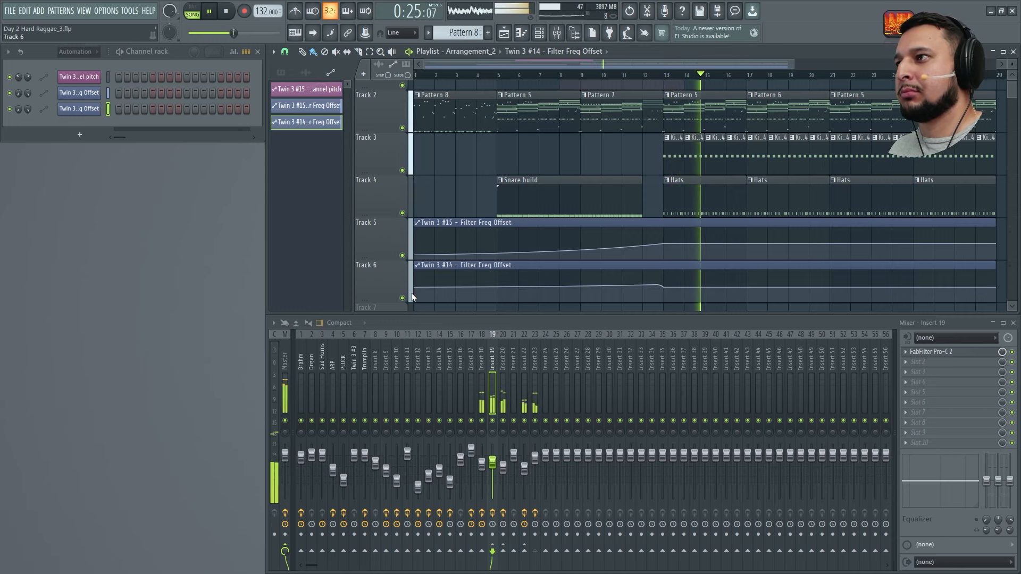
{"action": "left_click_drag", "start_coordinate": [412, 288], "coordinate": [411, 294]}
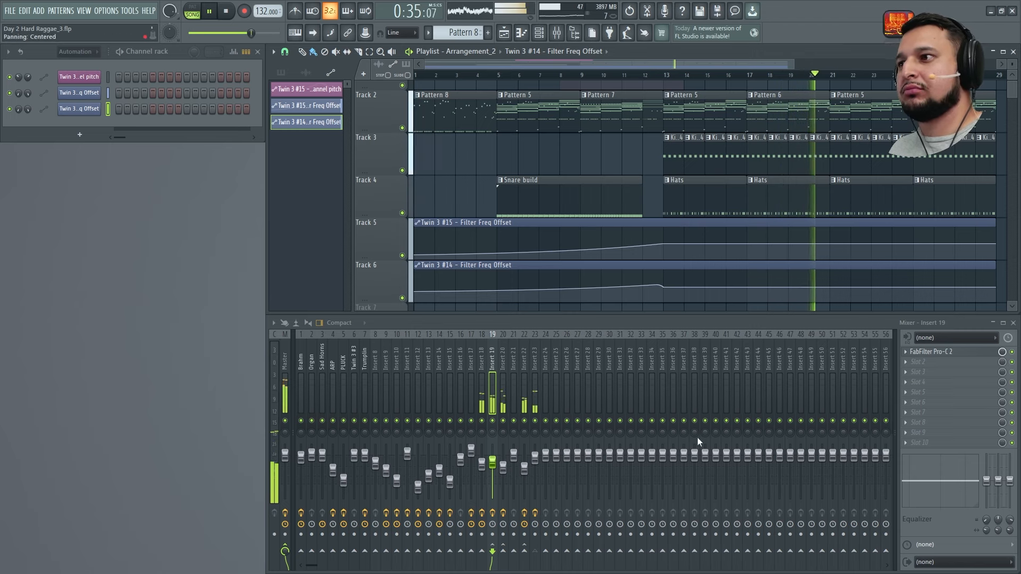
Step: Load FabFilter Pro-Q 3 into the second effect slot of mixer Insert 23
{"action": "left_click", "coordinate": [535, 456]}
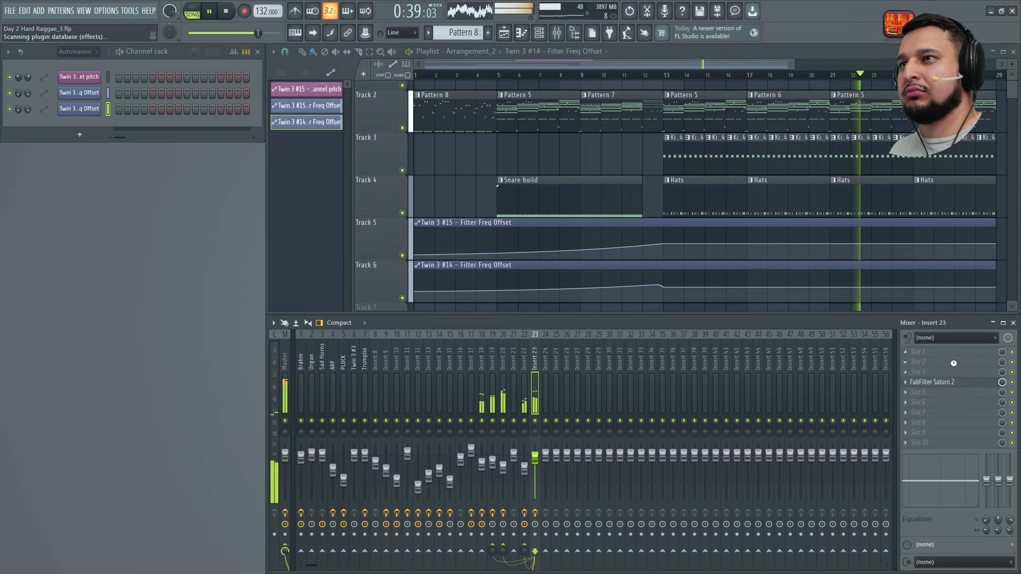
{"action": "key", "text": "F8"}
{"action": "left_click", "coordinate": [656, 207]}
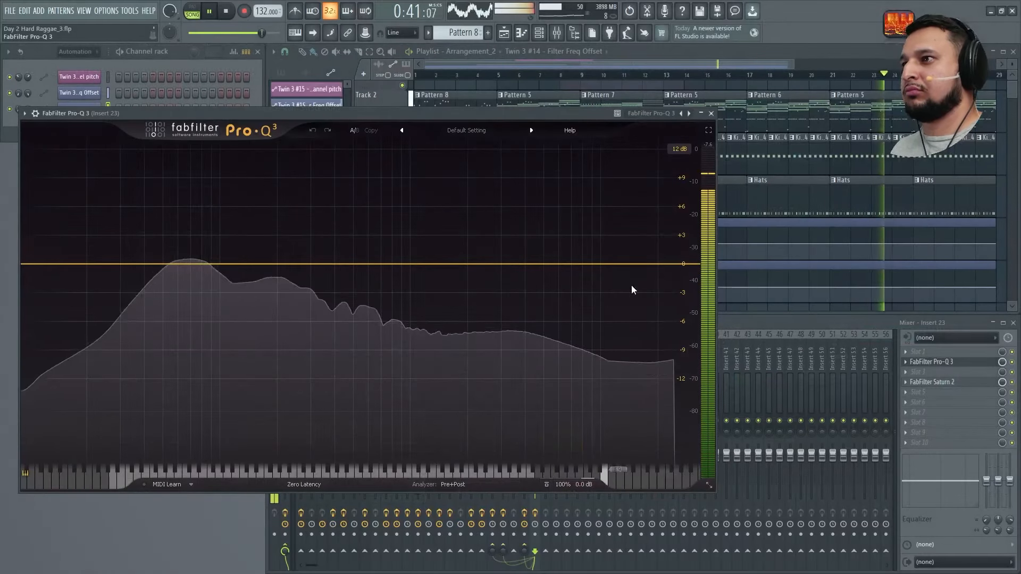
Step: Add a high-shelf band in Pro-Q 3 at about 590 Hz with +15.69 dB gain and a Q of 1.724, and close the EQ
{"action": "left_click", "coordinate": [560, 241]}
{"action": "left_click_drag", "start_coordinate": [556, 219], "coordinate": [491, 200]}
{"action": "scroll", "coordinate": [488, 233], "scroll_direction": "up", "scroll_amount": 3}
{"action": "left_click_drag", "start_coordinate": [488, 237], "coordinate": [383, 166]}
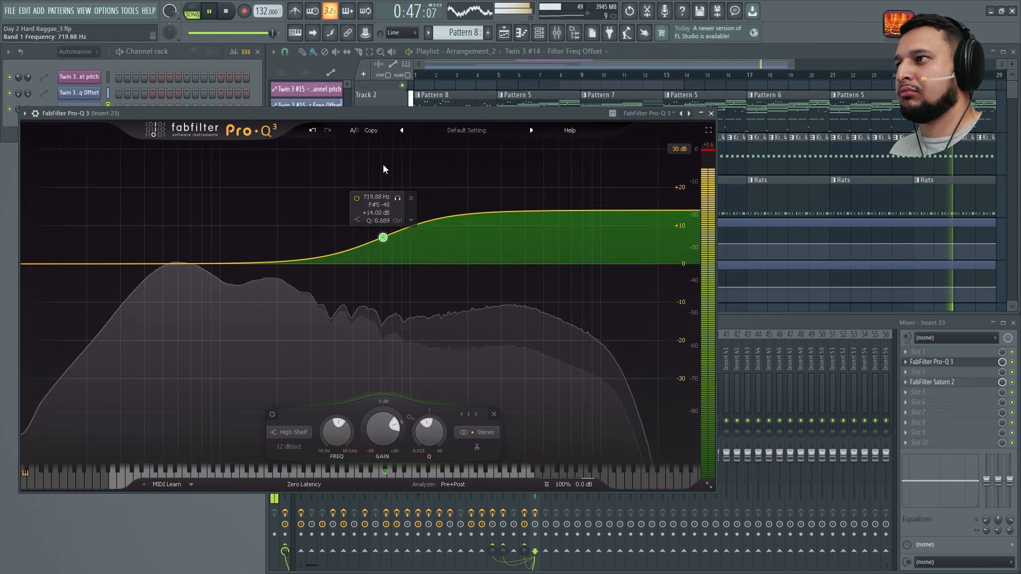
{"action": "scroll", "coordinate": [381, 241], "scroll_direction": "up", "scroll_amount": 3}
{"action": "scroll", "coordinate": [380, 240], "scroll_direction": "up", "scroll_amount": 2}
{"action": "mouse_move", "coordinate": [381, 239]}
{"action": "left_mouse_down"}
{"action": "mouse_move", "coordinate": [369, 216]}
{"action": "mouse_move", "coordinate": [367, 234]}
{"action": "left_mouse_up"}
{"action": "key", "text": "space"}
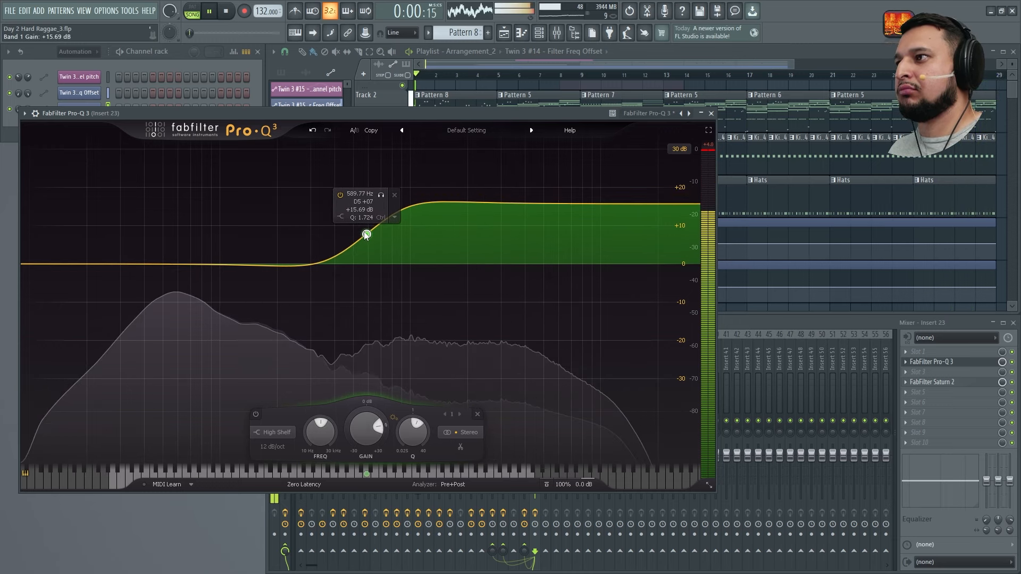
{"action": "left_click", "coordinate": [711, 113]}
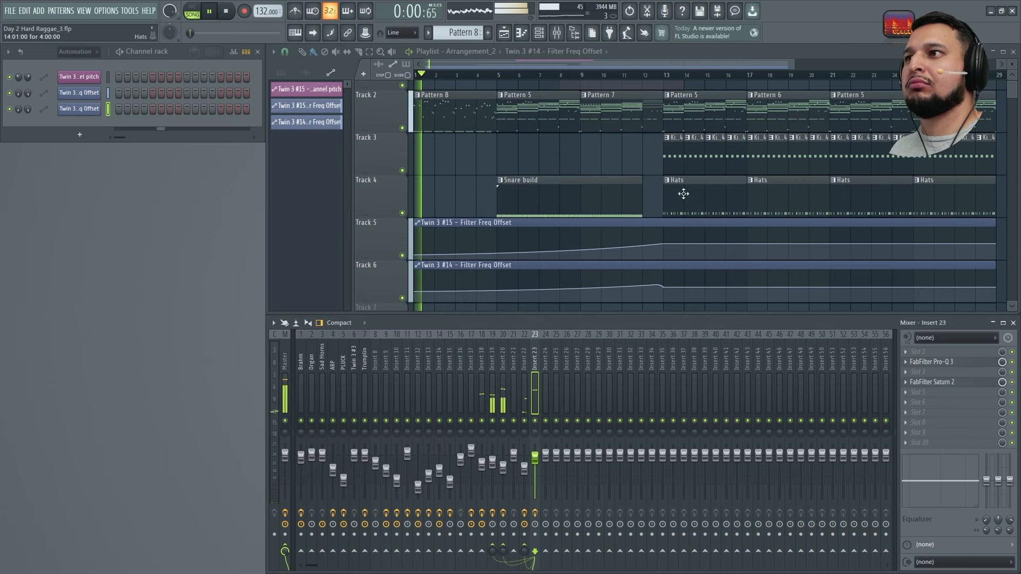
Step: Lower the Twin 3 #14 filter automation's start slightly, and add a point near bar 12 followed by a higher peak point
{"action": "left_click_drag", "start_coordinate": [413, 292], "coordinate": [414, 294]}
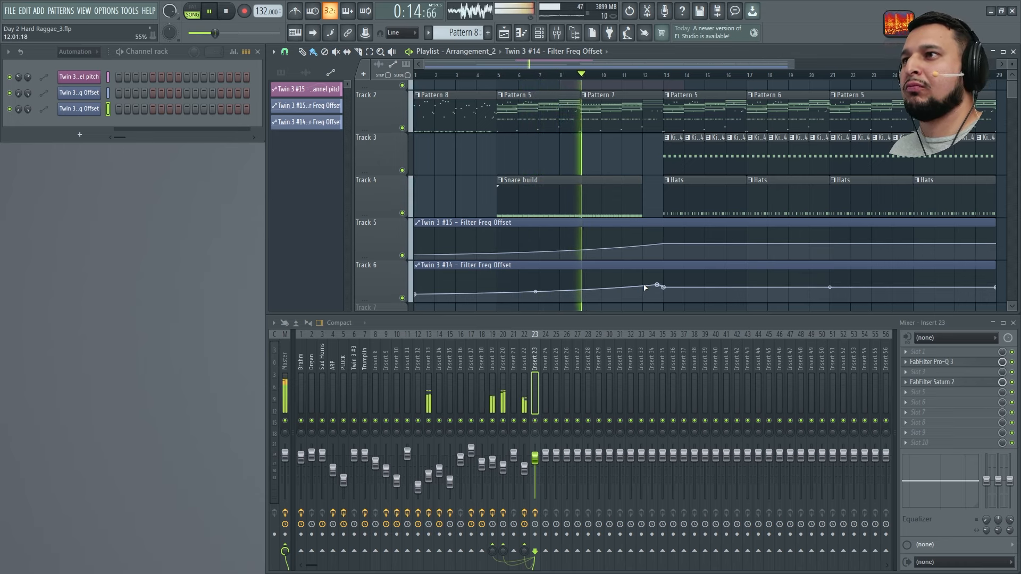
{"action": "left_click_drag", "start_coordinate": [658, 285], "coordinate": [645, 281]}
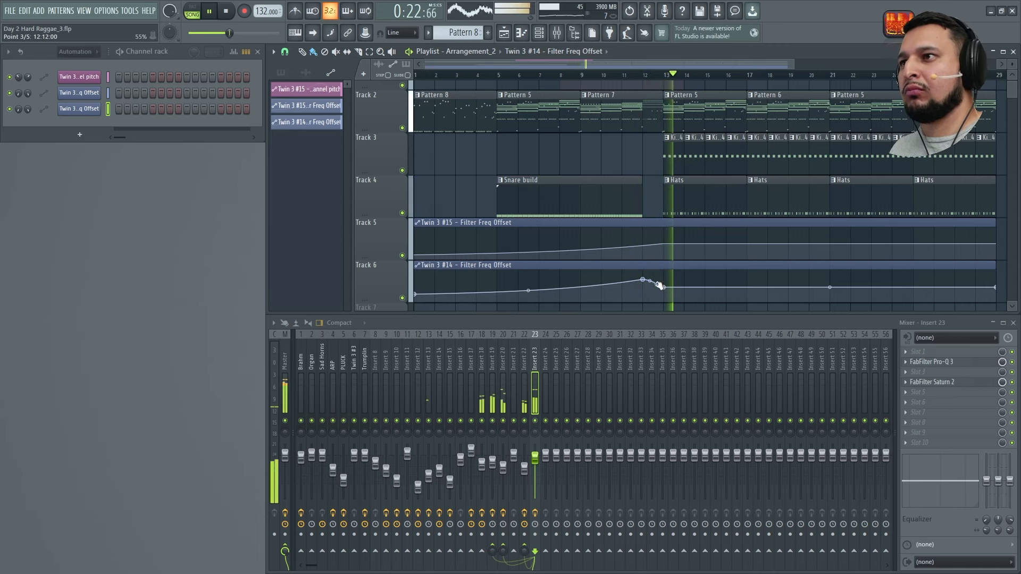
{"action": "left_click_drag", "start_coordinate": [643, 280], "coordinate": [643, 285]}
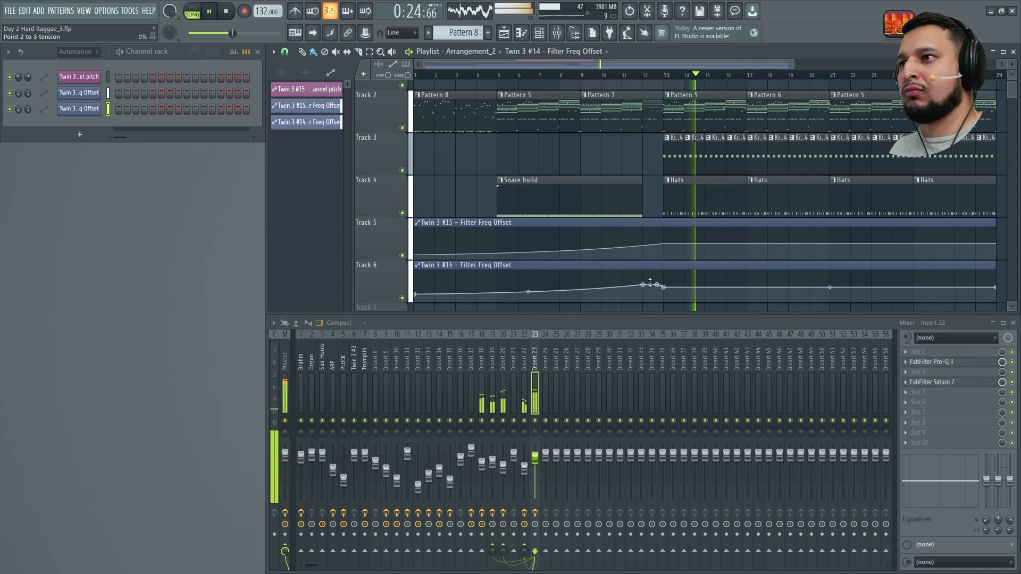
{"action": "right_click", "coordinate": [651, 279]}
Step: Add a low point at bar 21 of the Twin 3 #14 filter automation, with a raised point just before it
{"action": "left_click_drag", "start_coordinate": [615, 308], "coordinate": [986, 271]}
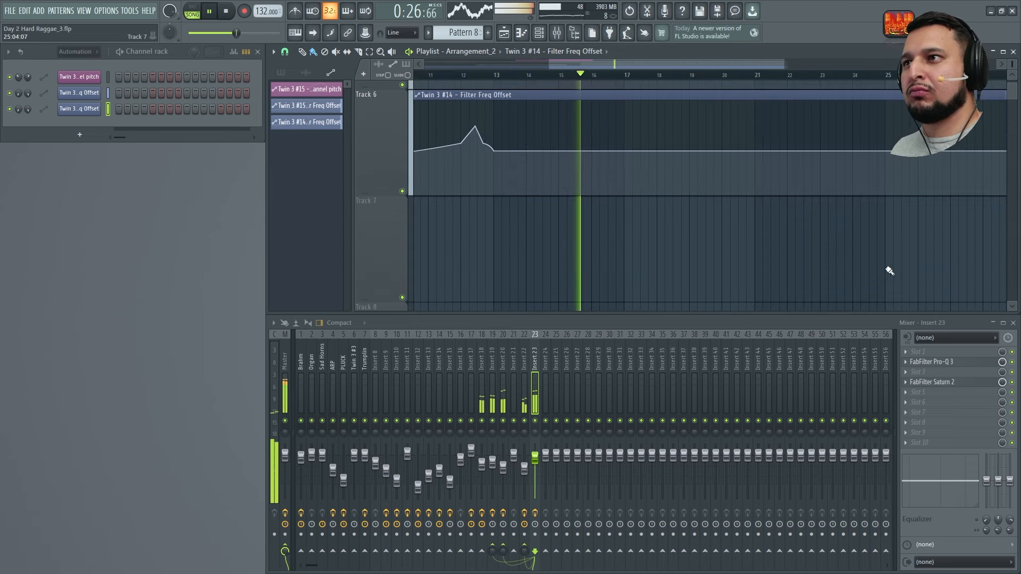
{"action": "right_click", "coordinate": [755, 144]}
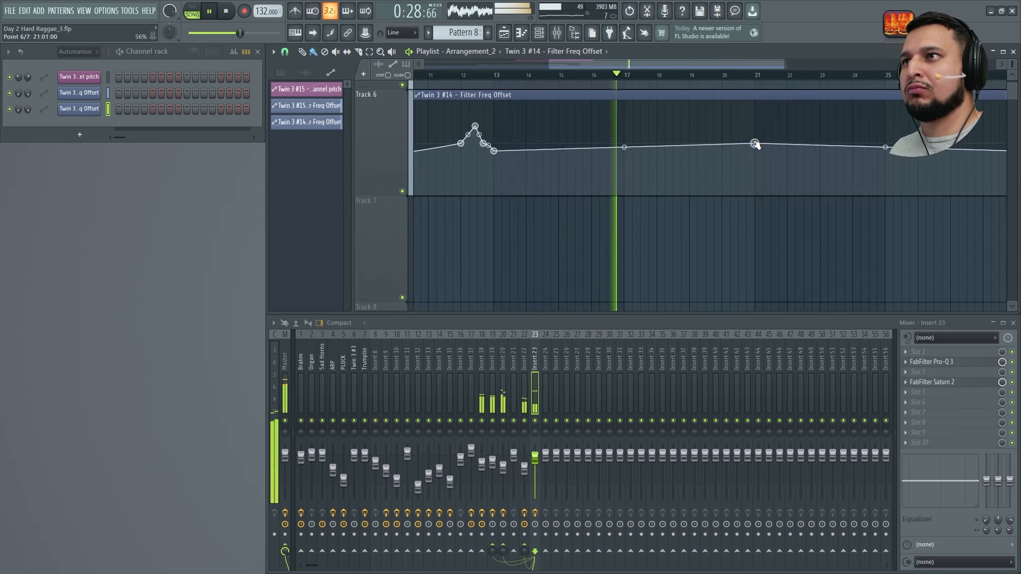
{"action": "left_click_drag", "start_coordinate": [755, 143], "coordinate": [757, 152]}
{"action": "right_click", "coordinate": [750, 138]}
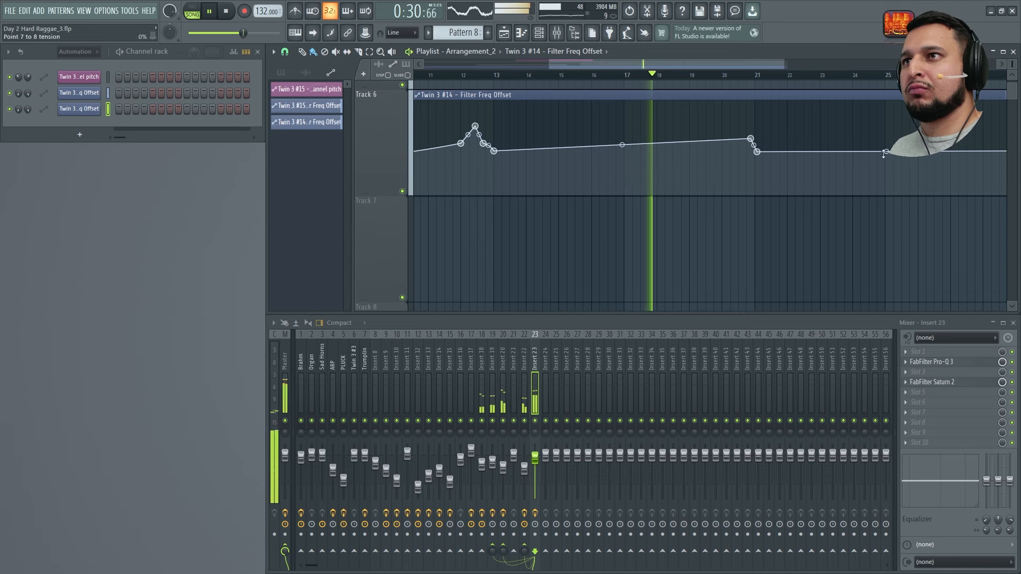
Step: Add a raised point at 61% in bar 28, near the end of the Twin 3 #14 filter automation
{"action": "scroll", "coordinate": [585, 184], "scroll_direction": "down", "scroll_amount": 3}
{"action": "scroll", "coordinate": [803, 150], "scroll_direction": "up", "scroll_amount": 1}
{"action": "right_click", "coordinate": [797, 239]}
{"action": "left_click_drag", "start_coordinate": [797, 239], "coordinate": [806, 244]}
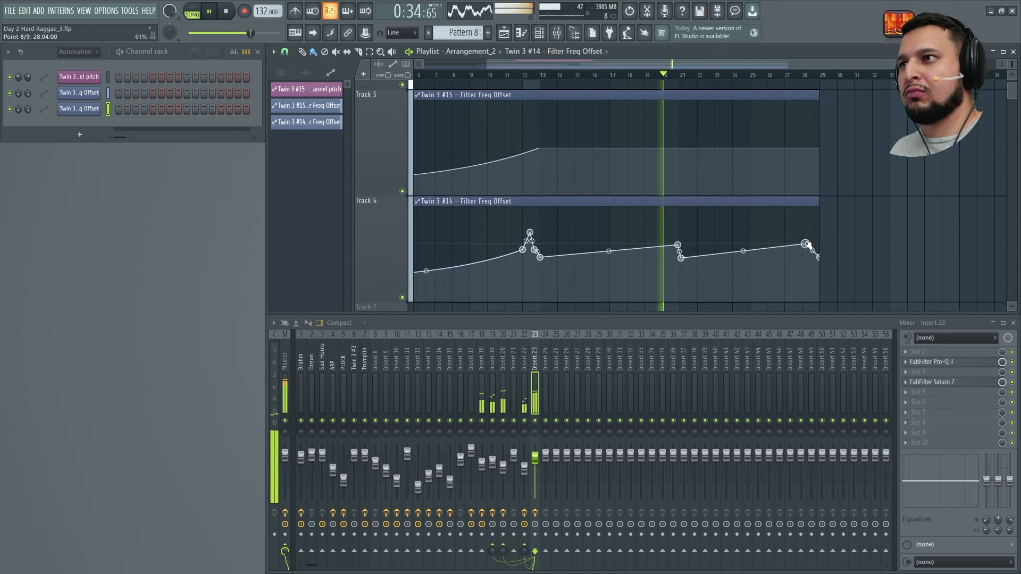
Step: Add a peak and a dip just before bar 25 of the Twin 3 #14 filter automation, and raise the bar 28 point
{"action": "left_click_drag", "start_coordinate": [589, 271], "coordinate": [879, 235]}
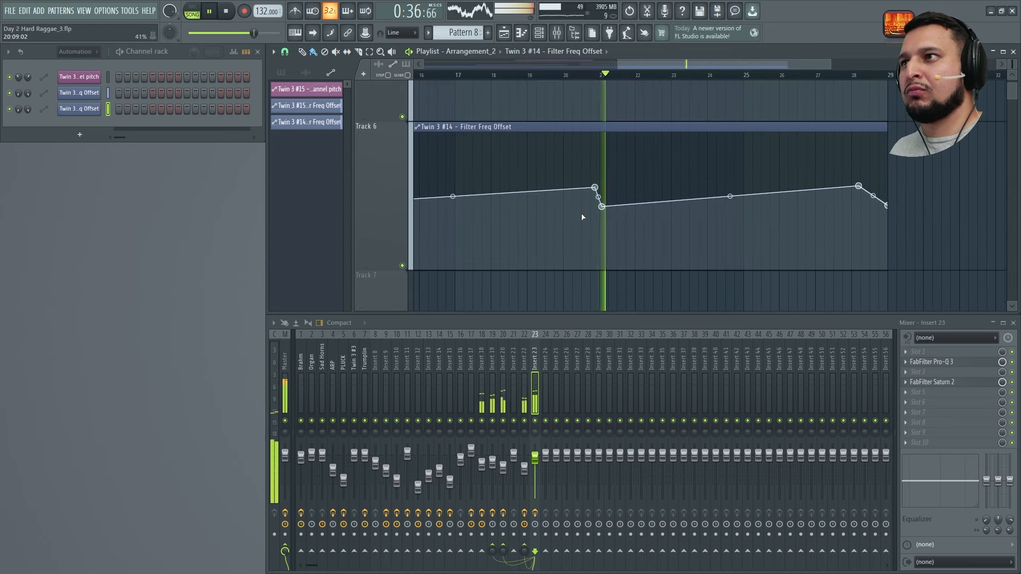
{"action": "right_click", "coordinate": [712, 192]}
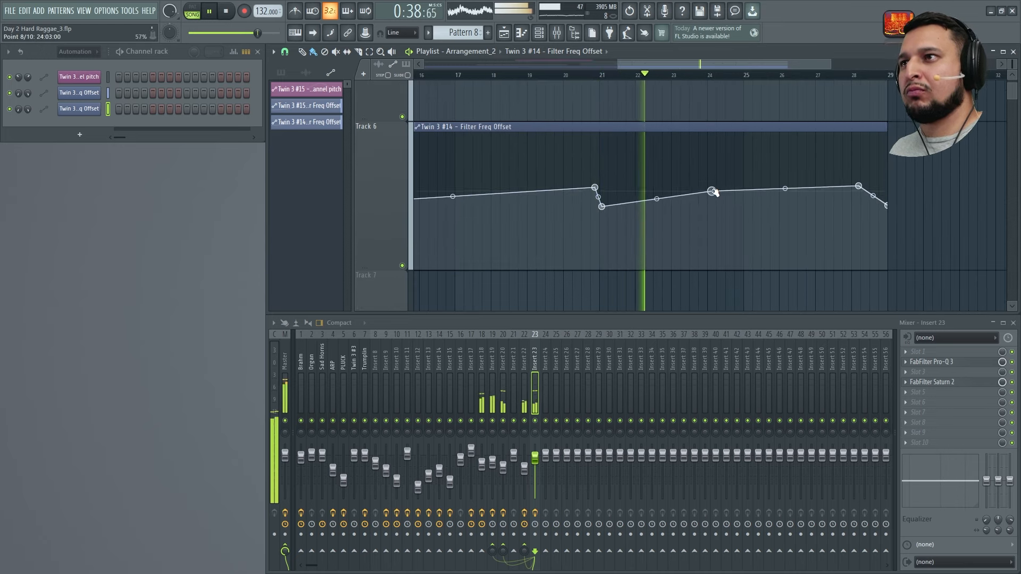
{"action": "left_click_drag", "start_coordinate": [712, 192], "coordinate": [732, 172]}
{"action": "right_click", "coordinate": [743, 194]}
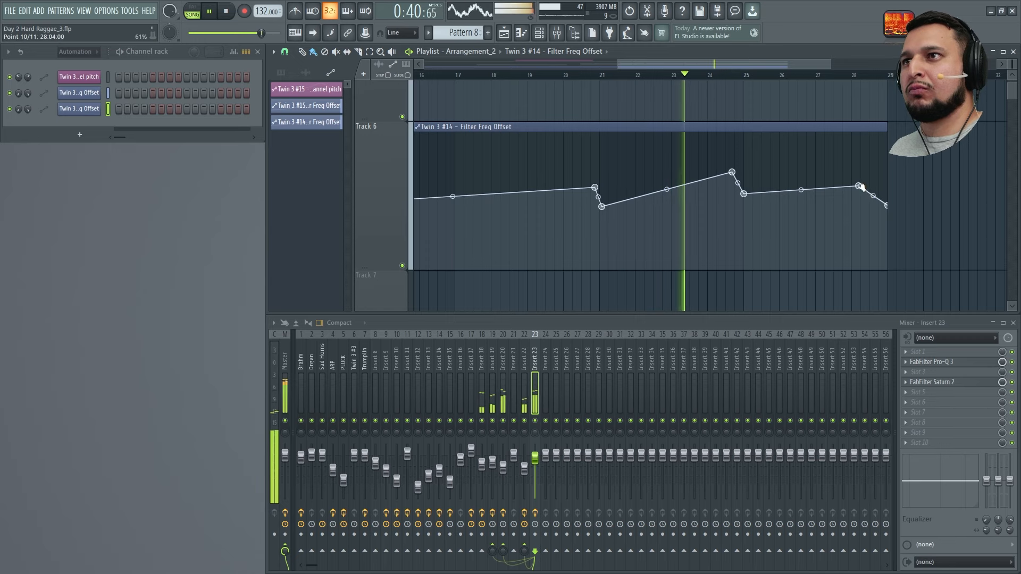
{"action": "mouse_move", "coordinate": [861, 187]}
{"action": "left_mouse_down"}
{"action": "mouse_move", "coordinate": [899, 215]}
{"action": "mouse_move", "coordinate": [860, 173]}
{"action": "left_mouse_up"}
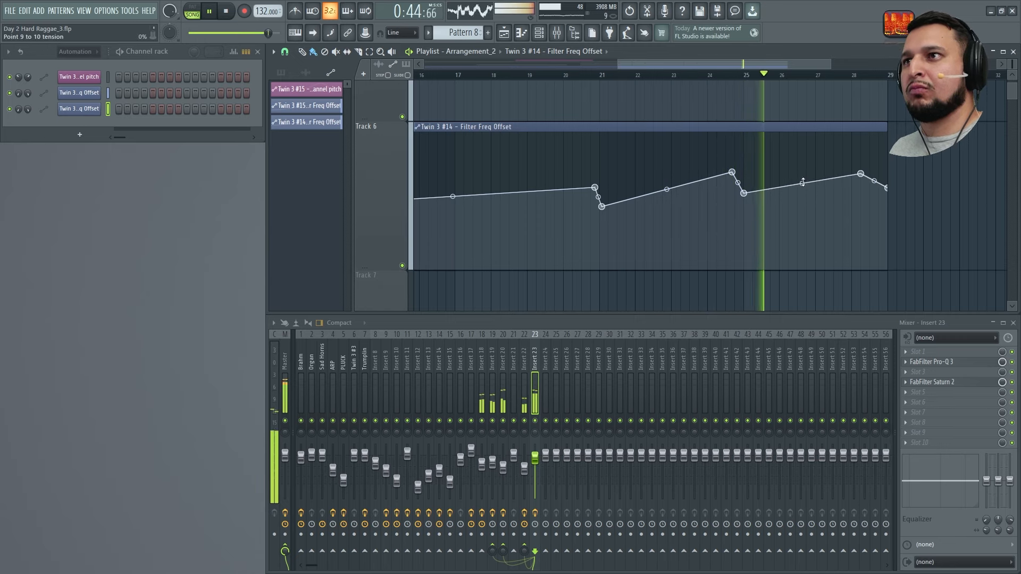
Step: Filter the channel rack to Unsorted and play the arrangement from bar 13 and from bar 21
{"action": "left_click", "coordinate": [72, 53]}
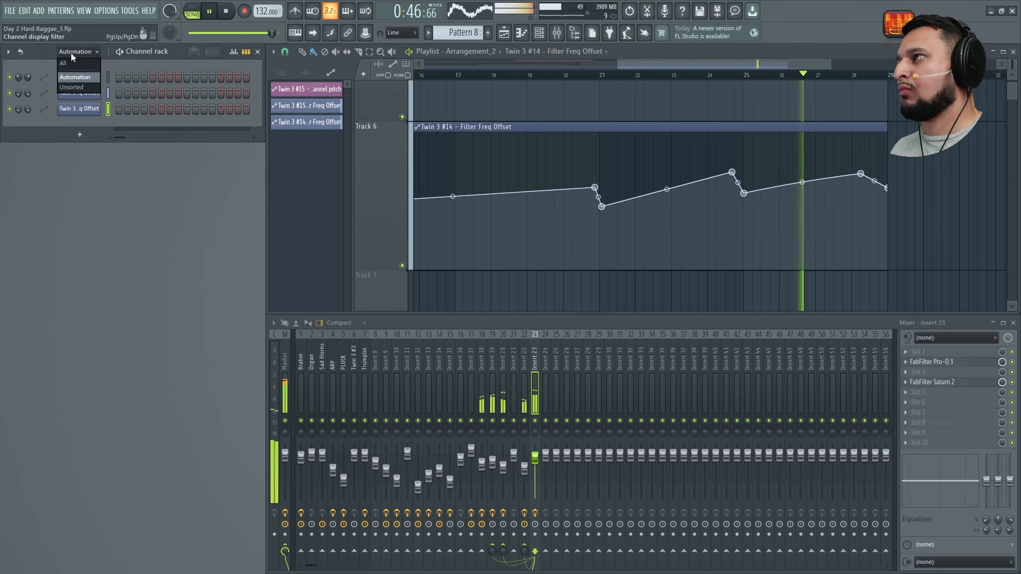
{"action": "left_click", "coordinate": [71, 88]}
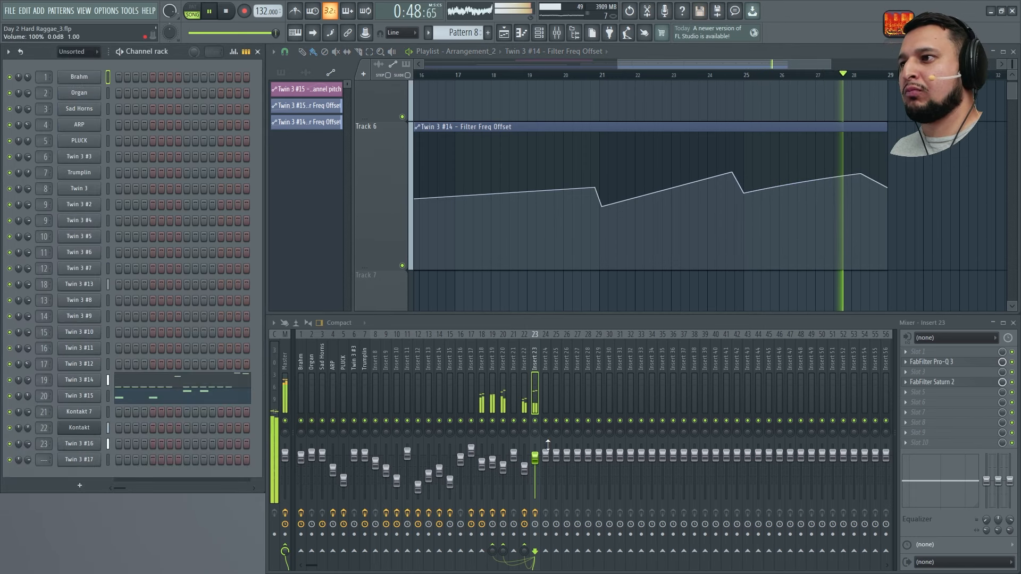
{"action": "scroll", "coordinate": [928, 183], "scroll_direction": "up", "scroll_amount": 3}
{"action": "scroll", "coordinate": [929, 183], "scroll_direction": "up", "scroll_amount": 5}
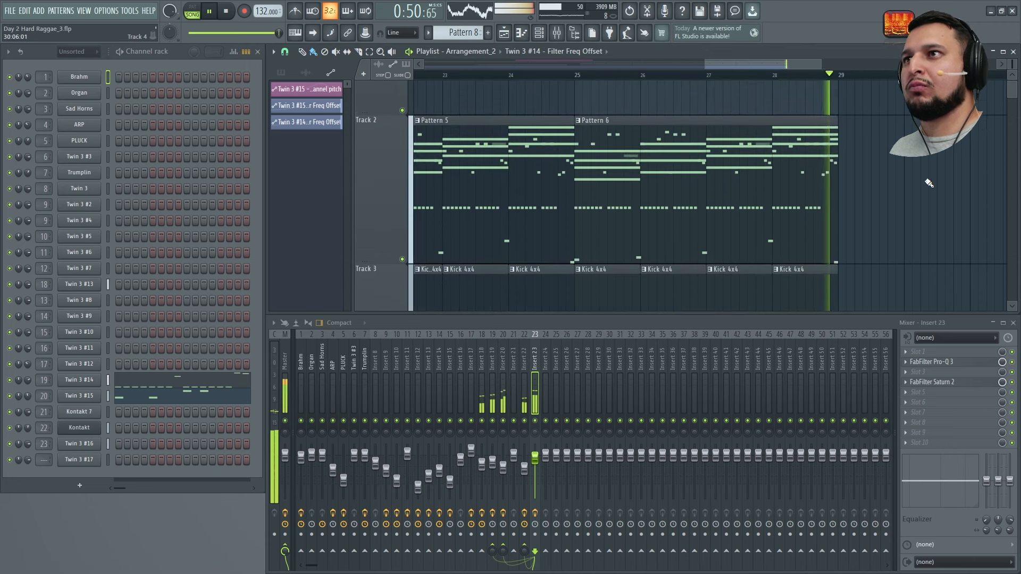
{"action": "right_click", "coordinate": [927, 182], "text": "ctrl"}
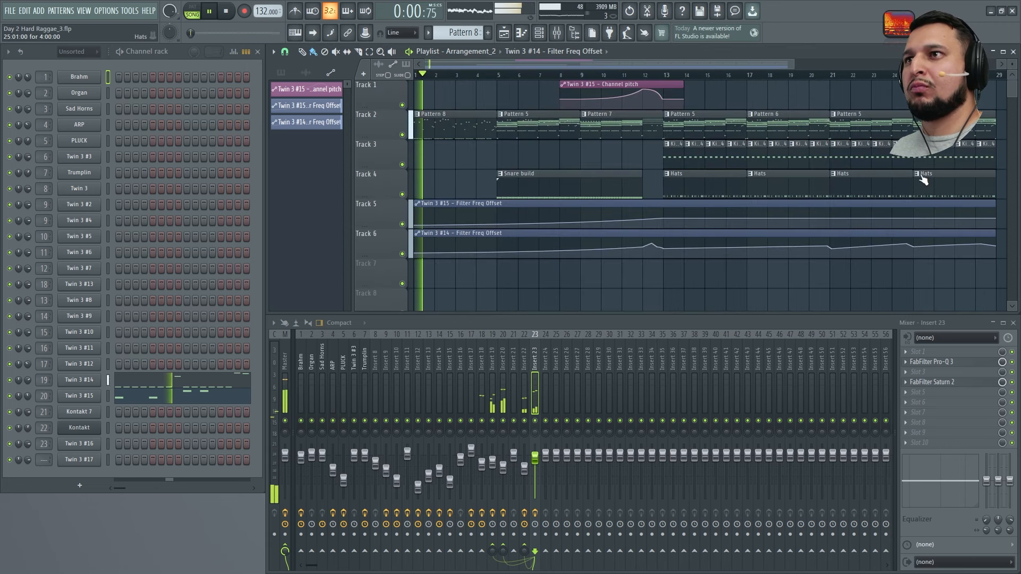
{"action": "left_click", "coordinate": [670, 75]}
{"action": "key", "text": "space"}
{"action": "left_click", "coordinate": [833, 76]}
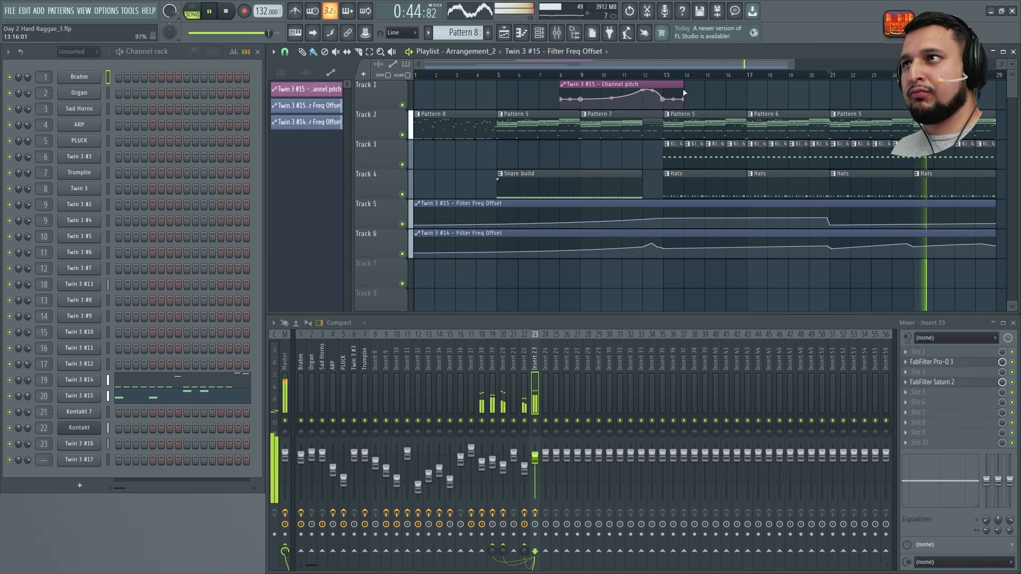
Step: Delete the Hats clips at bars 13 and 17 on Track 4 and play the drop
{"action": "right_click", "coordinate": [691, 189]}
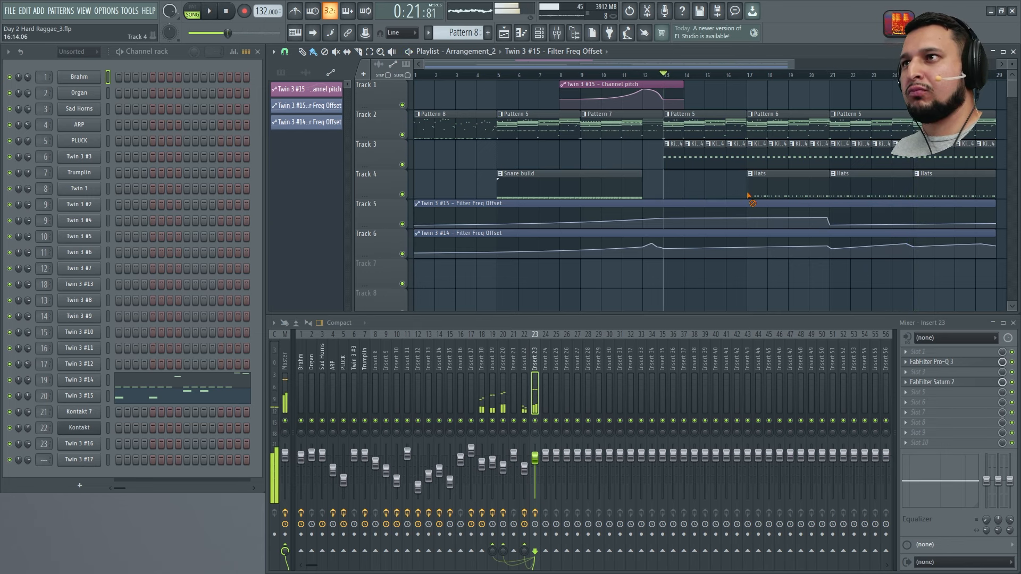
{"action": "right_click", "coordinate": [770, 190]}
{"action": "key", "text": "space"}
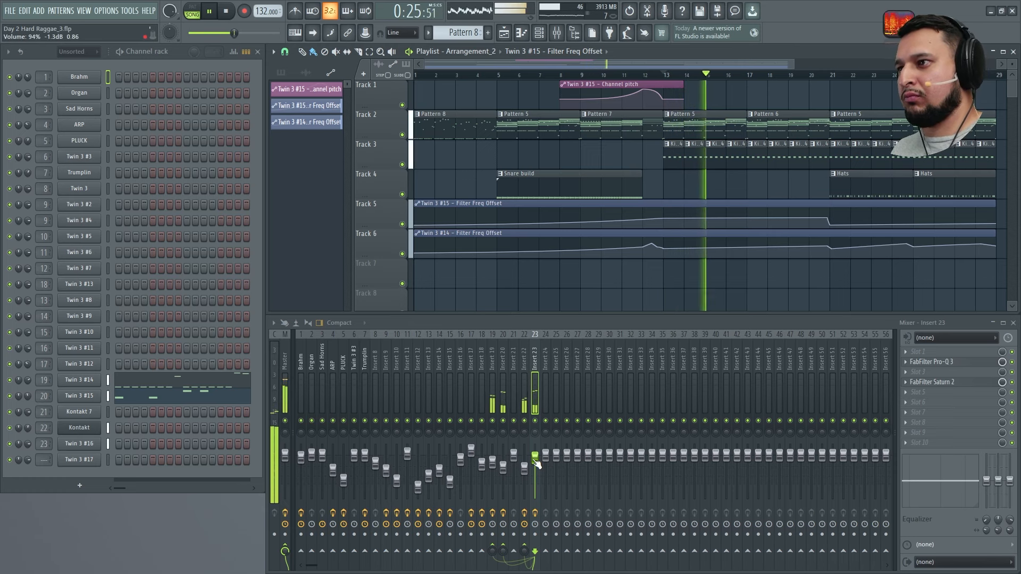
Step: Set the Insert 23 volume to 99% and lower the bass tone in its FabFilter Saturn 2 to -1.41 dB
{"action": "left_click_drag", "start_coordinate": [536, 461], "coordinate": [537, 458]}
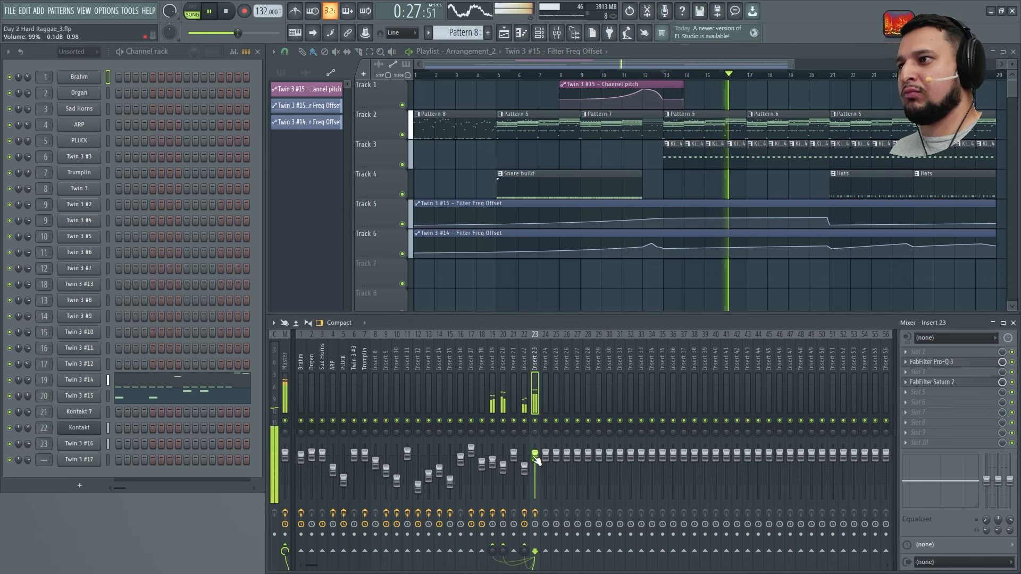
{"action": "left_click", "coordinate": [965, 385]}
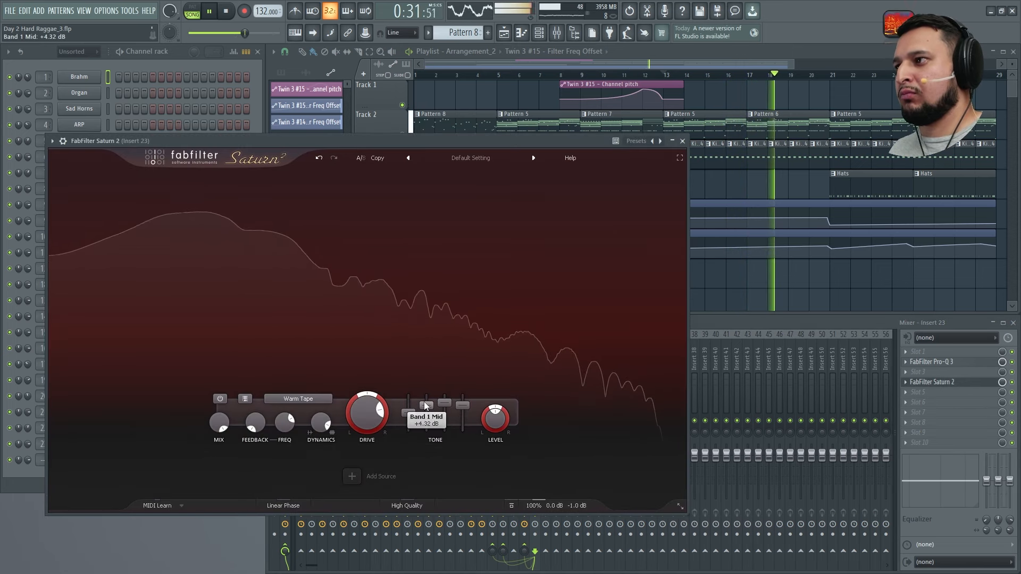
{"action": "left_click_drag", "start_coordinate": [408, 415], "coordinate": [413, 419]}
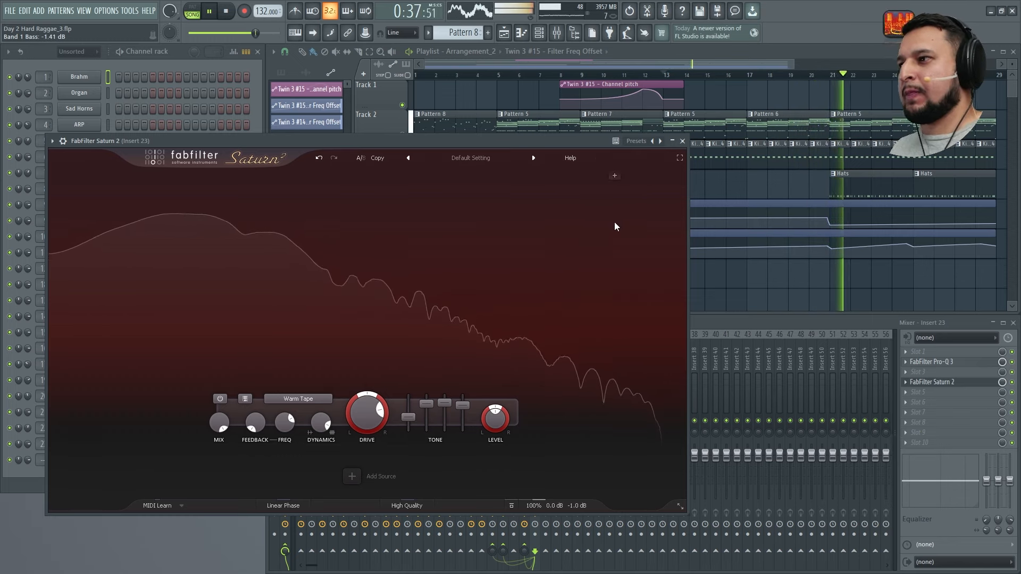
{"action": "left_click", "coordinate": [682, 142]}
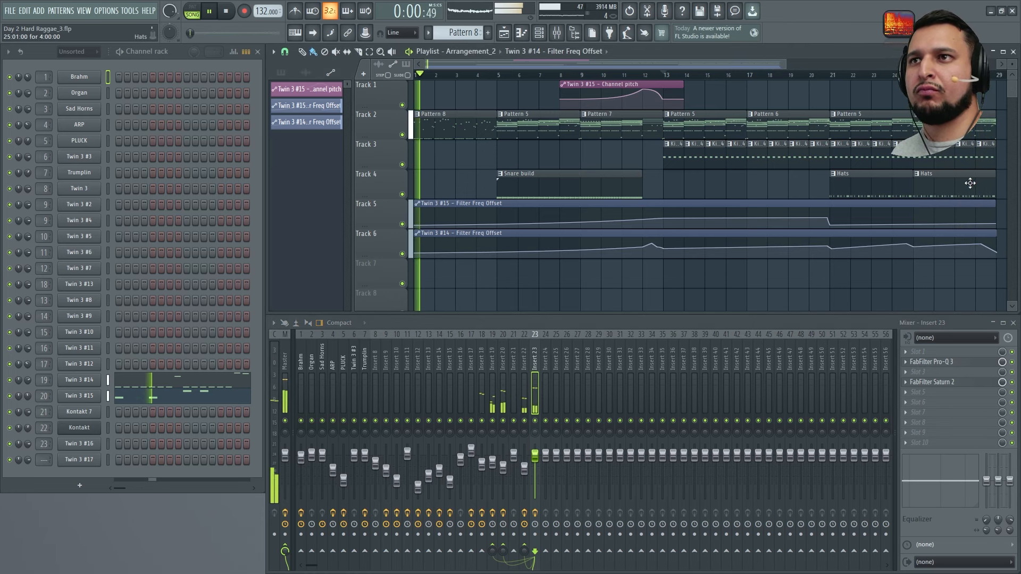
{"action": "key", "text": "space"}
{"action": "scroll", "coordinate": [606, 224], "scroll_direction": "down", "scroll_amount": 3}
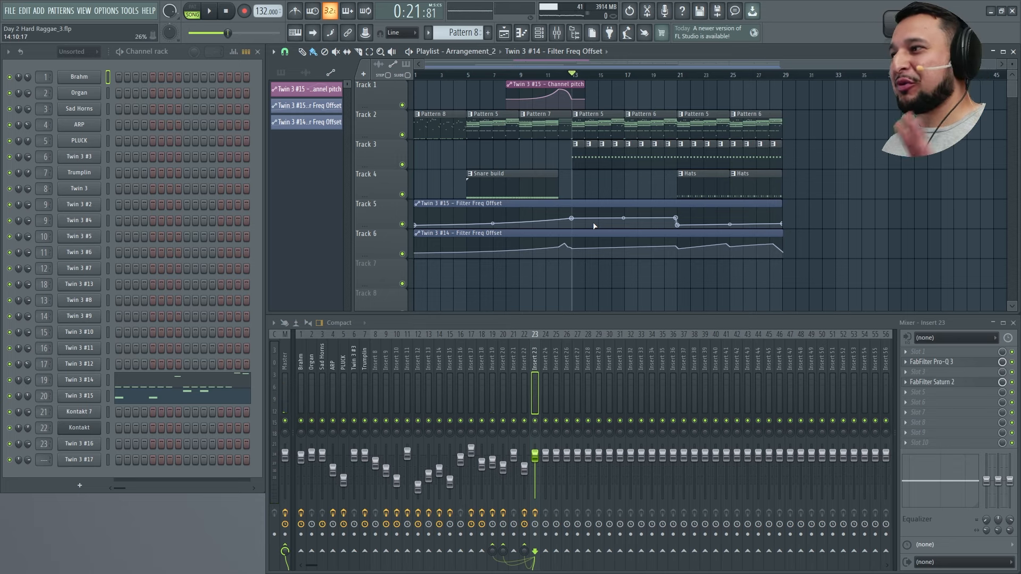
{"action": "left_click_drag", "start_coordinate": [762, 277], "coordinate": [841, 184]}
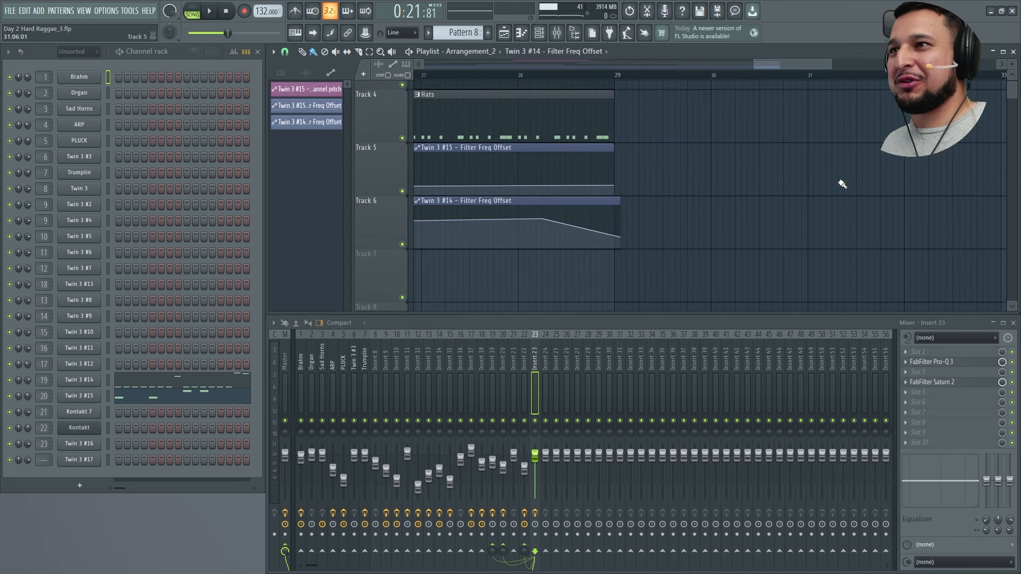
{"action": "right_click", "coordinate": [699, 185], "text": "ctrl"}
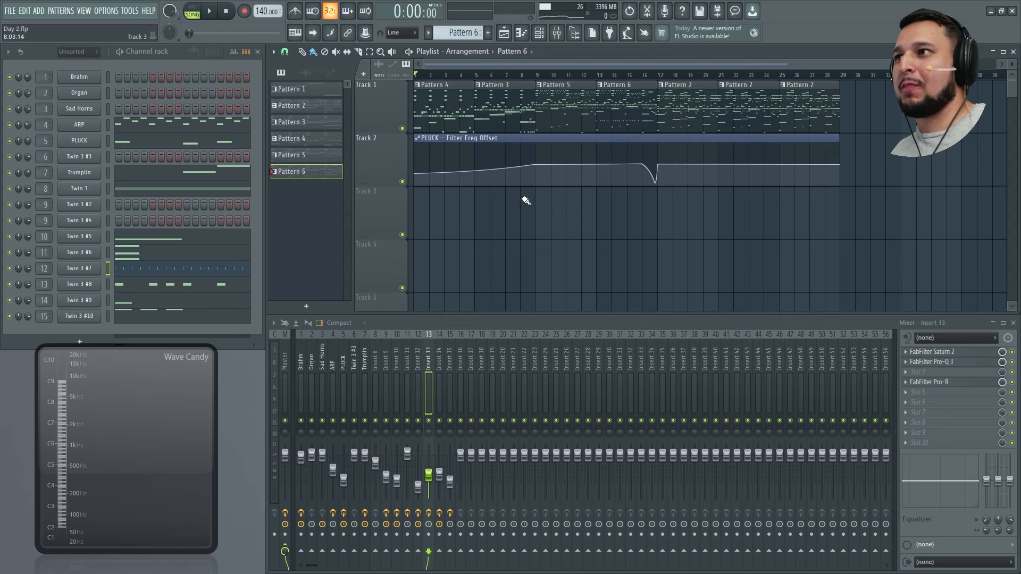
Step: Play the Day 2 project from the start and open the Twin 3 #6 and Trumplin synths
{"action": "key", "text": "space"}
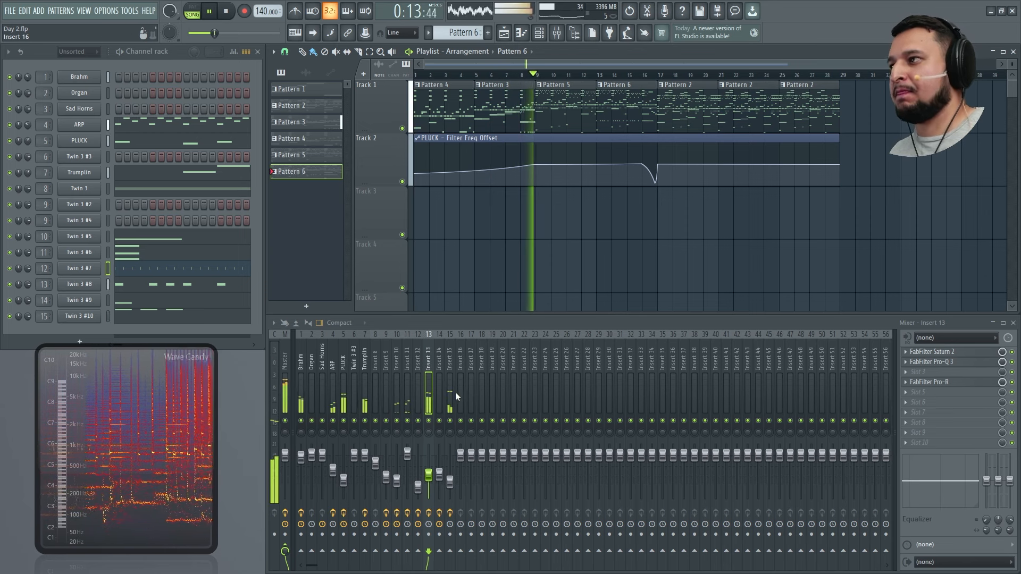
{"action": "left_click", "coordinate": [96, 253]}
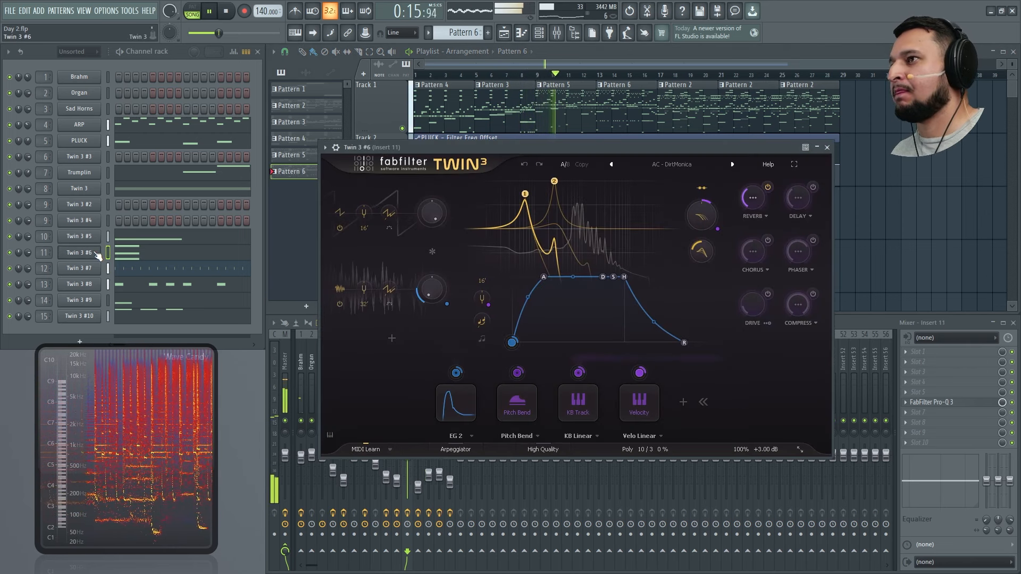
{"action": "left_click", "coordinate": [84, 177]}
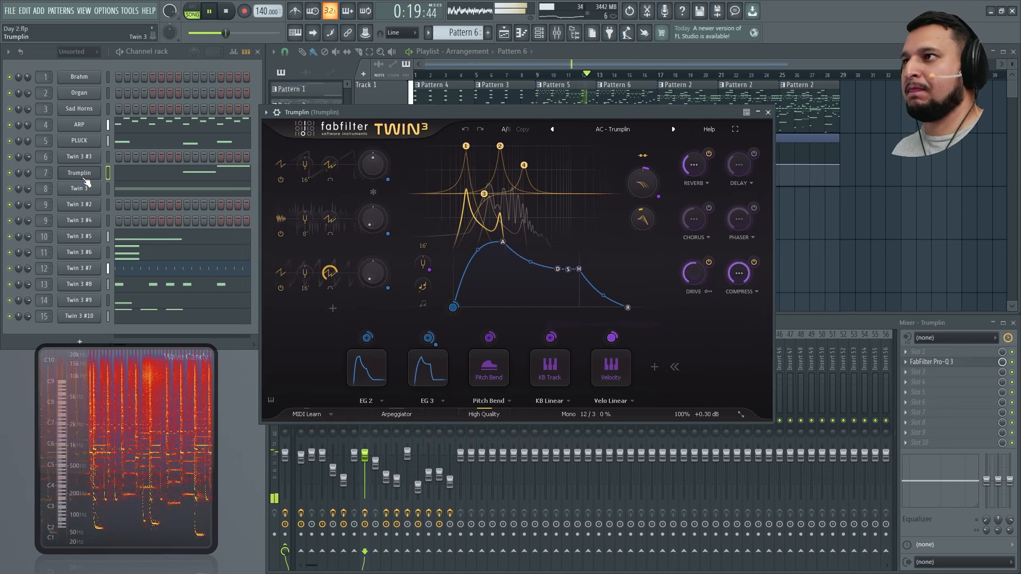
Step: Open the PLUCK and Trumplin synths during playback, stop the arrangement and close the Trumplin window
{"action": "left_click", "coordinate": [84, 141]}
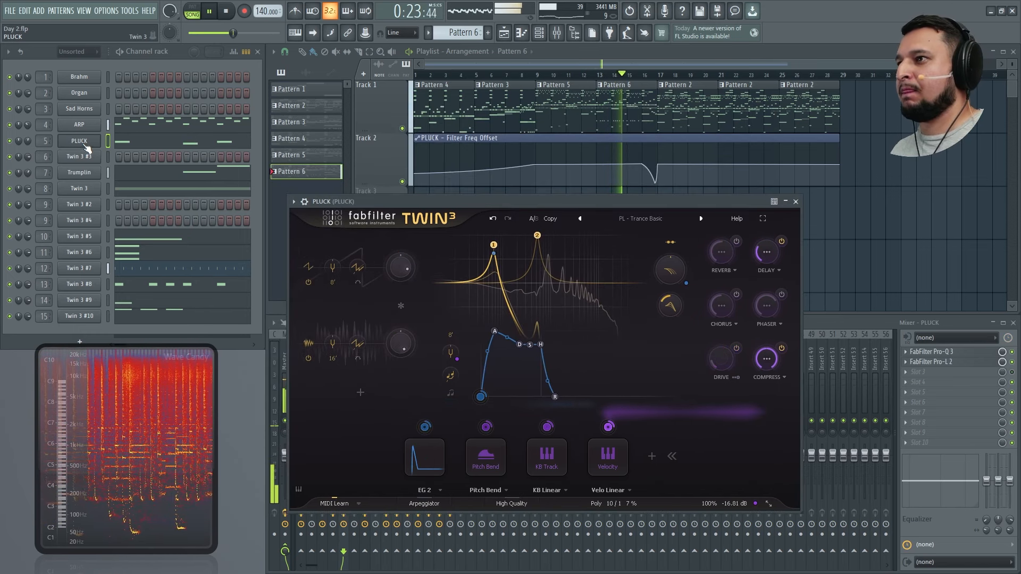
{"action": "left_click", "coordinate": [83, 173]}
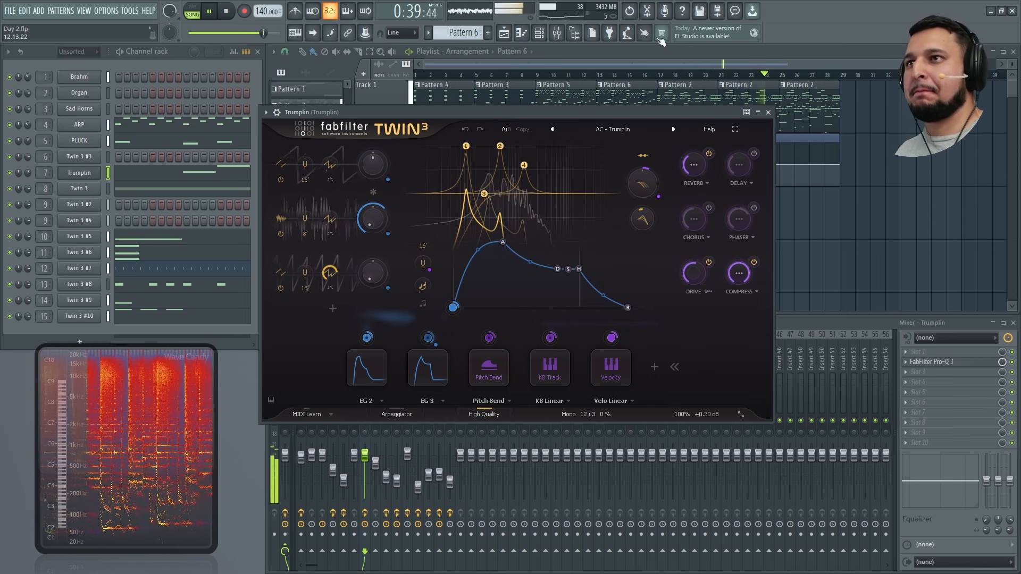
{"action": "left_click", "coordinate": [937, 188]}
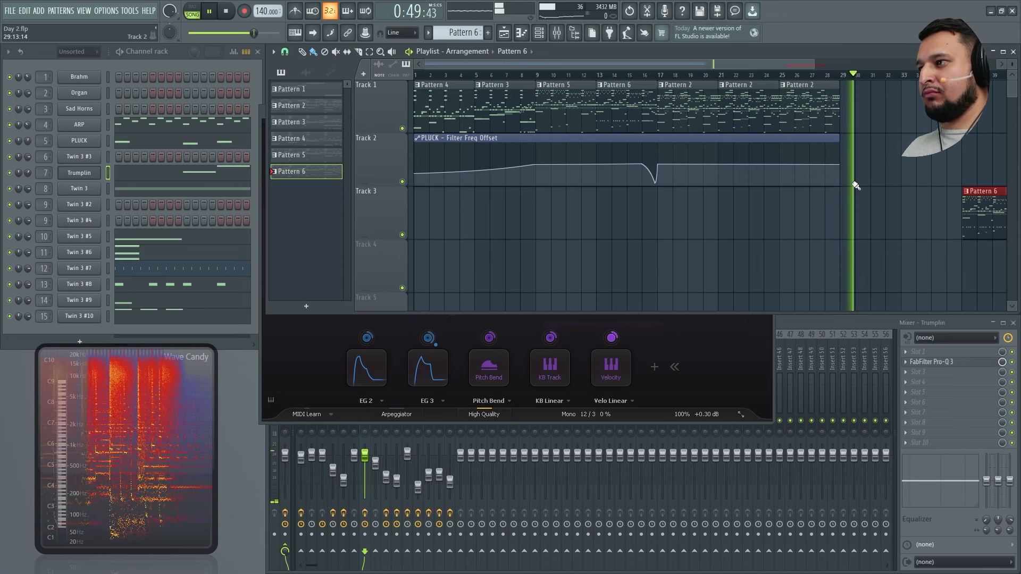
{"action": "key", "text": "space"}
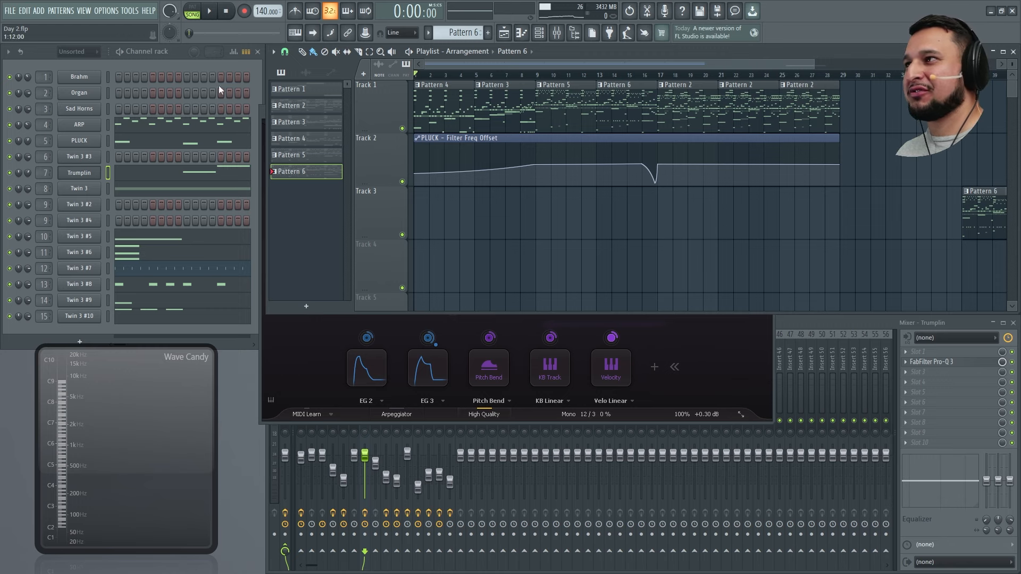
{"action": "left_click", "coordinate": [263, 111]}
{"action": "left_click", "coordinate": [768, 112]}
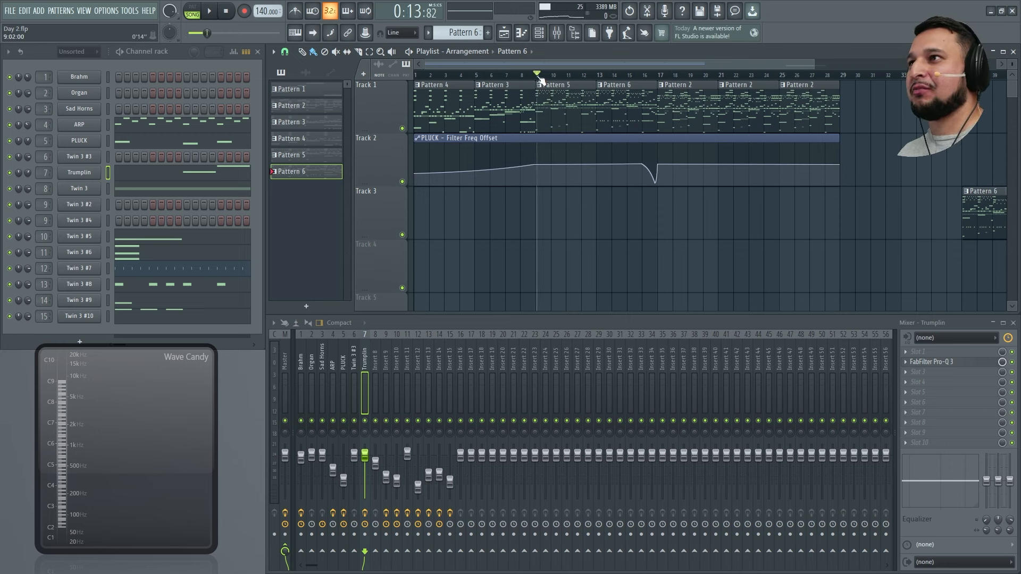
Step: Solo the Trumplin channel, play the arrangement from bar 9 and open its Twin 3 synth
{"action": "left_click_drag", "start_coordinate": [538, 76], "coordinate": [537, 76]}
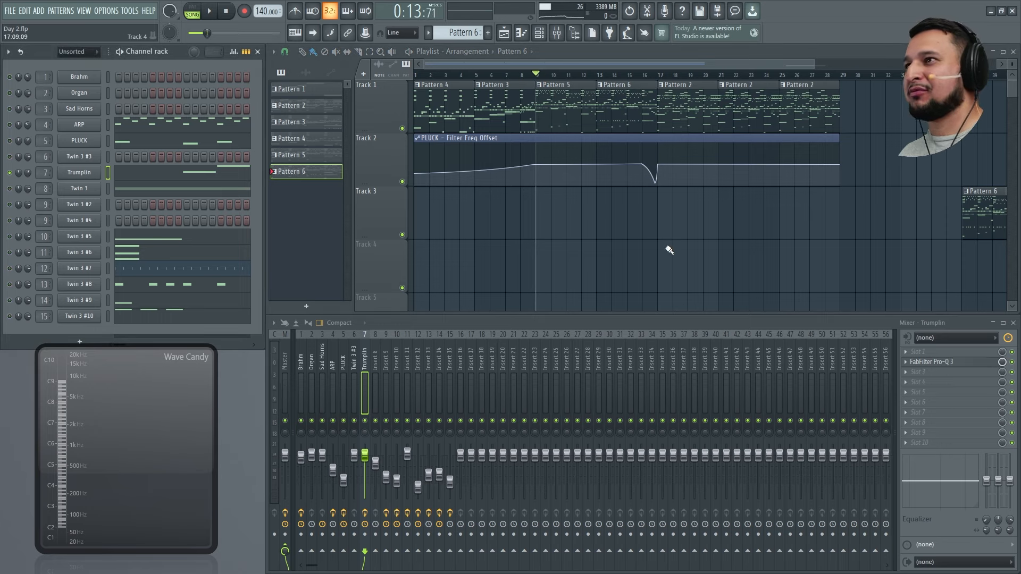
{"action": "key", "text": "space"}
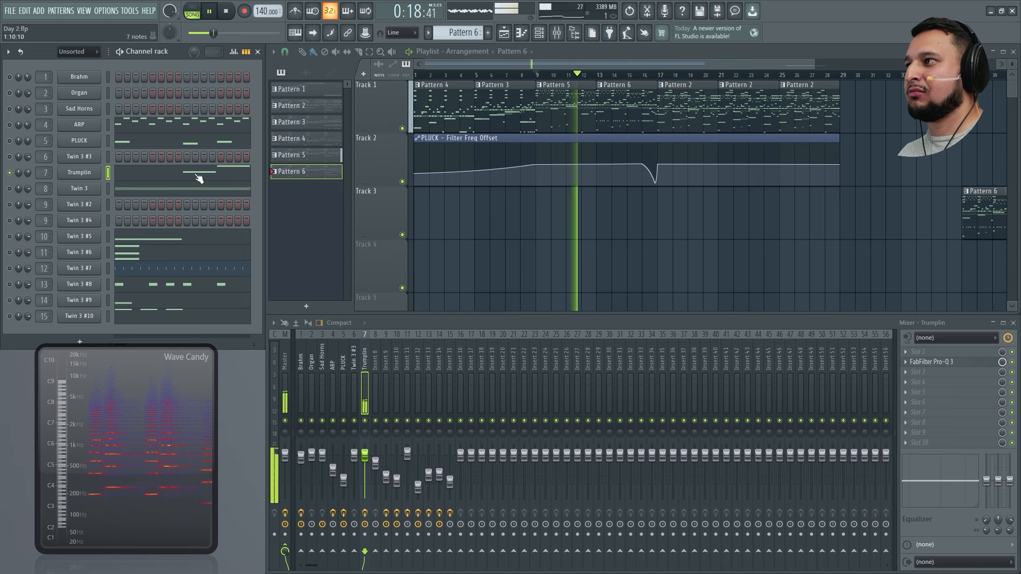
{"action": "left_click", "coordinate": [91, 172]}
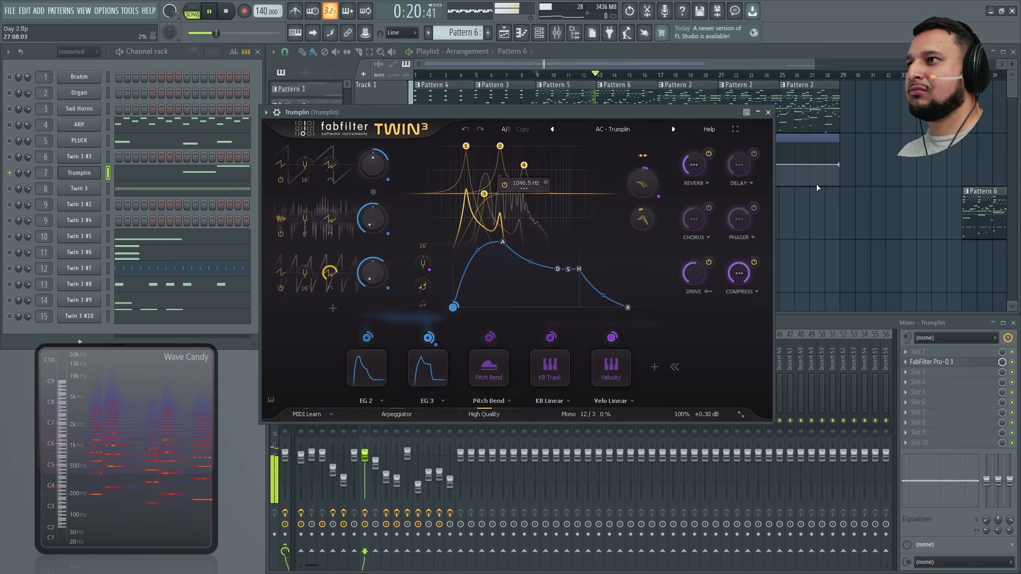
{"action": "key", "text": "space"}
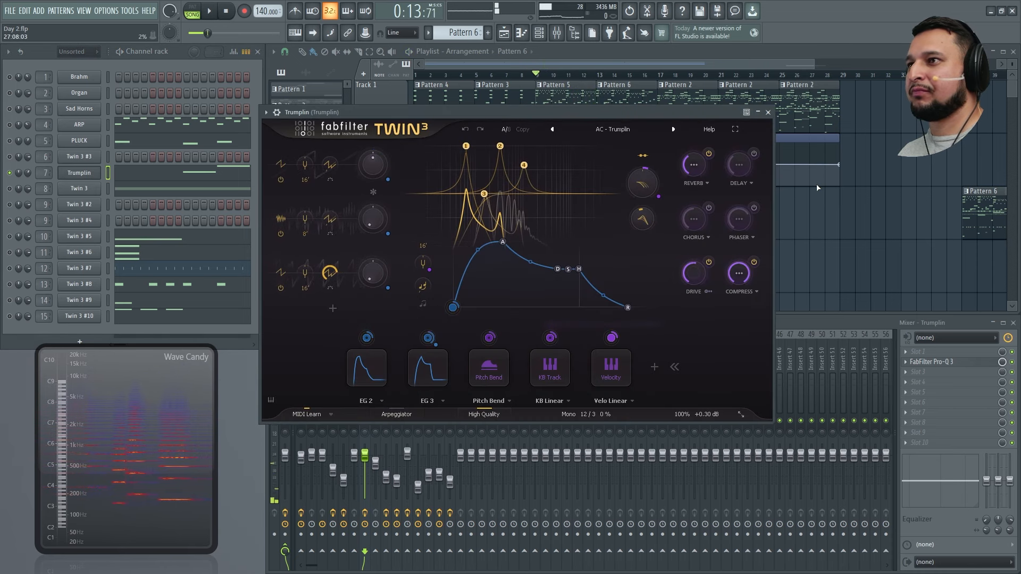
Step: Disable Osc 1 and Osc 3 in Trumplin and play the sound with only Osc 2 from bar 9
{"action": "left_click", "coordinate": [280, 178]}
{"action": "left_click", "coordinate": [281, 288]}
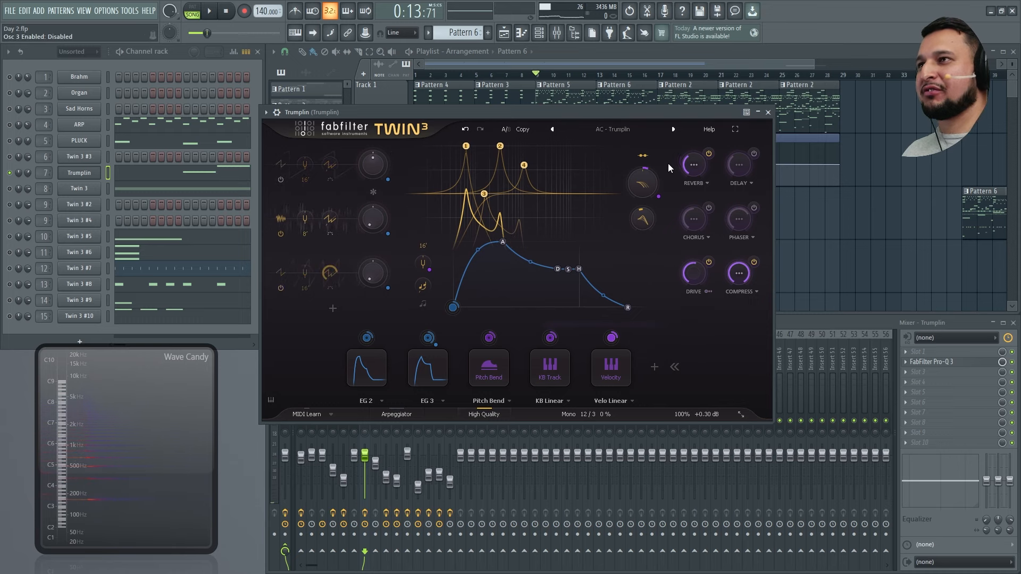
{"action": "key", "text": "space"}
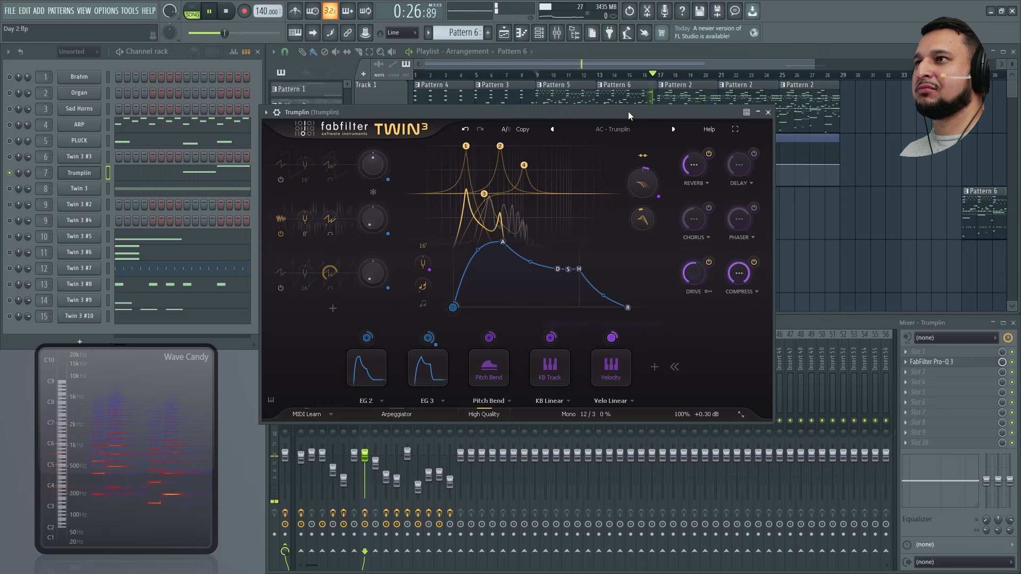
{"action": "key", "text": "space"}
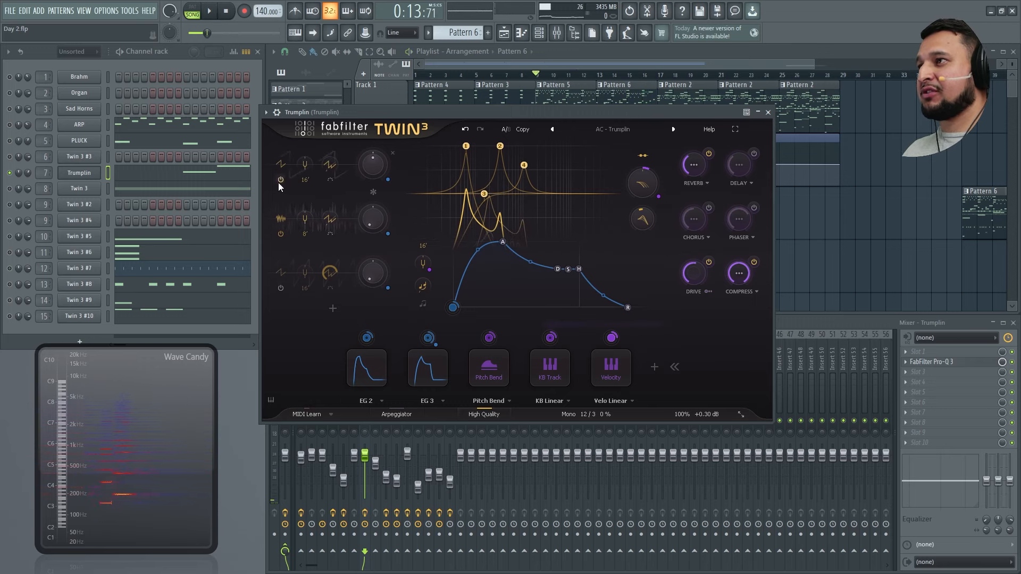
Step: Re-enable Osc 1 in Trumplin and play it together with Osc 2 from bar 9
{"action": "left_click", "coordinate": [281, 181]}
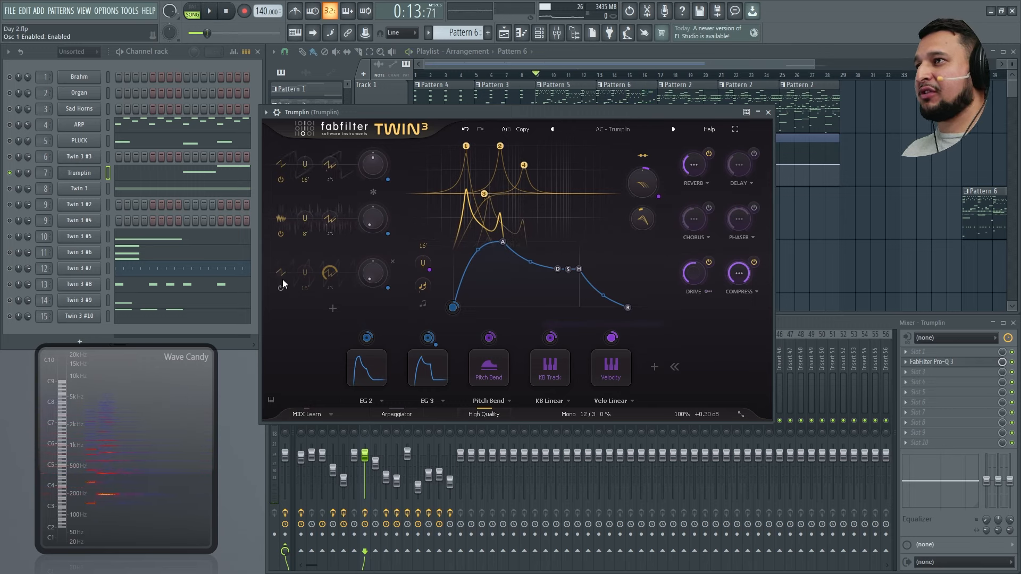
{"action": "left_click", "coordinate": [282, 279]}
{"action": "left_click", "coordinate": [511, 111]}
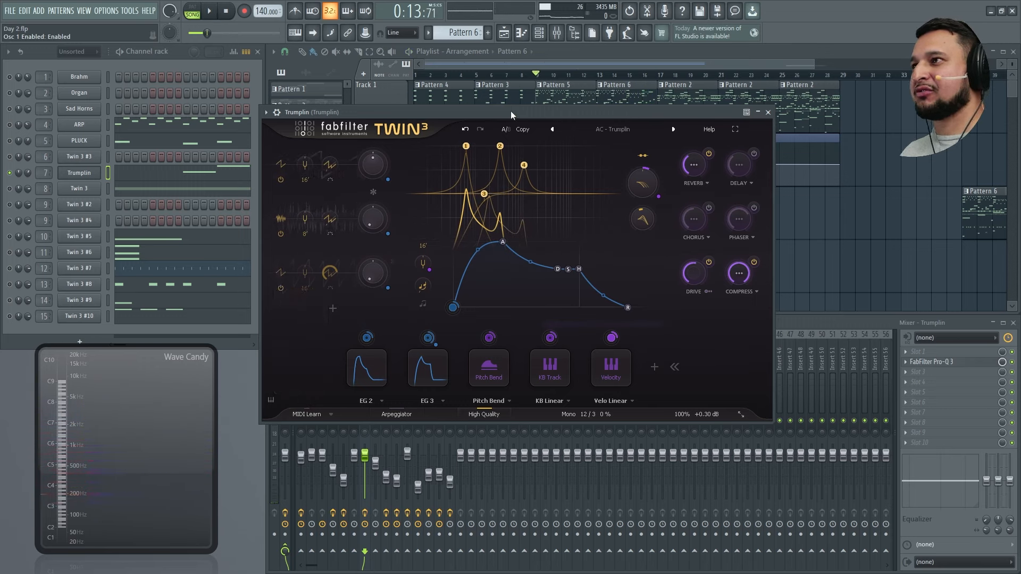
{"action": "key", "text": "space"}
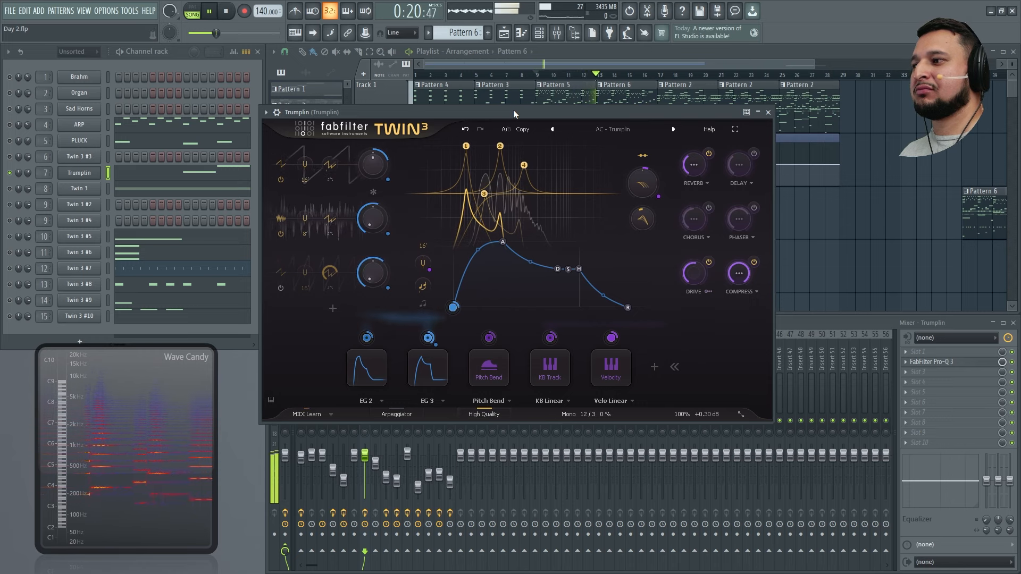
{"action": "key", "text": "space"}
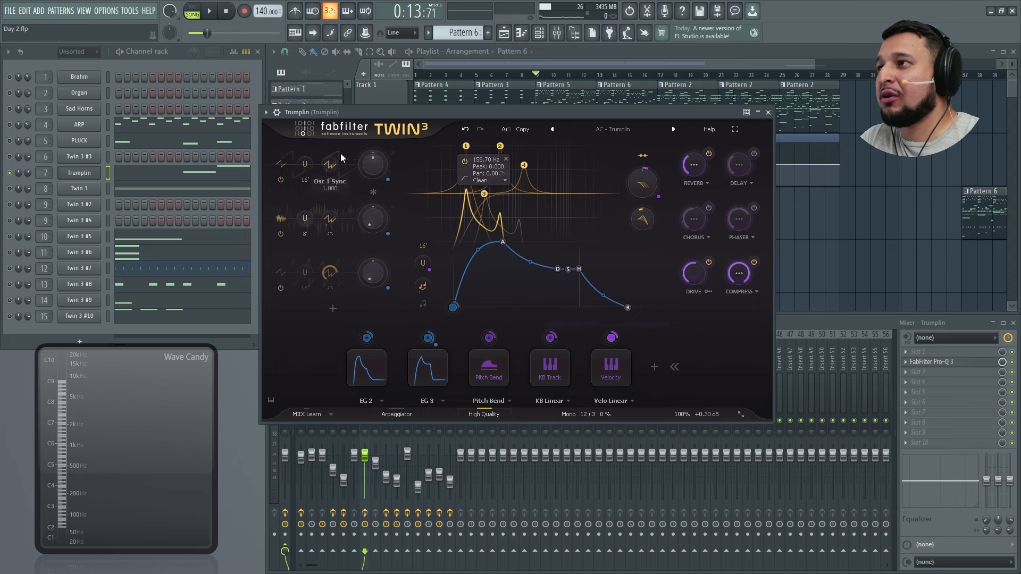
Step: Enable Osc 3 and disable Osc 1 in Trumplin, and set filter 1's frequency to C2
{"action": "left_click", "coordinate": [279, 287]}
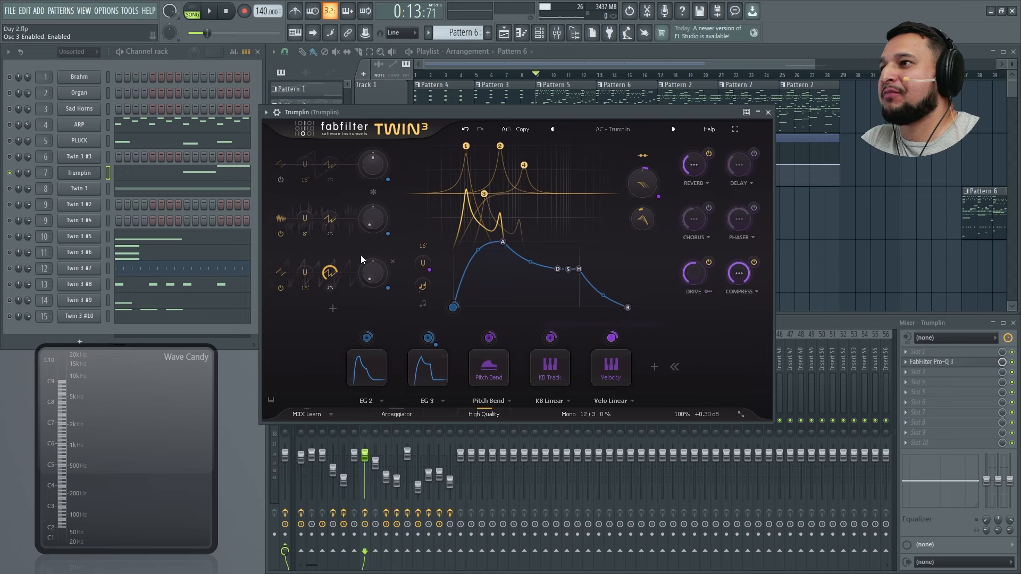
{"action": "mouse_move", "coordinate": [465, 146]}
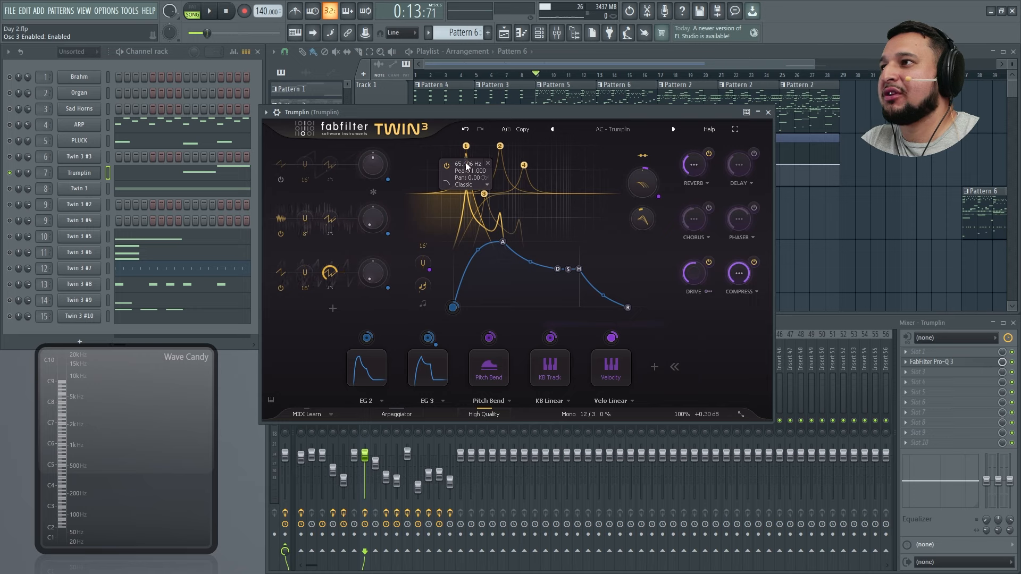
{"action": "double_click", "coordinate": [465, 164]}
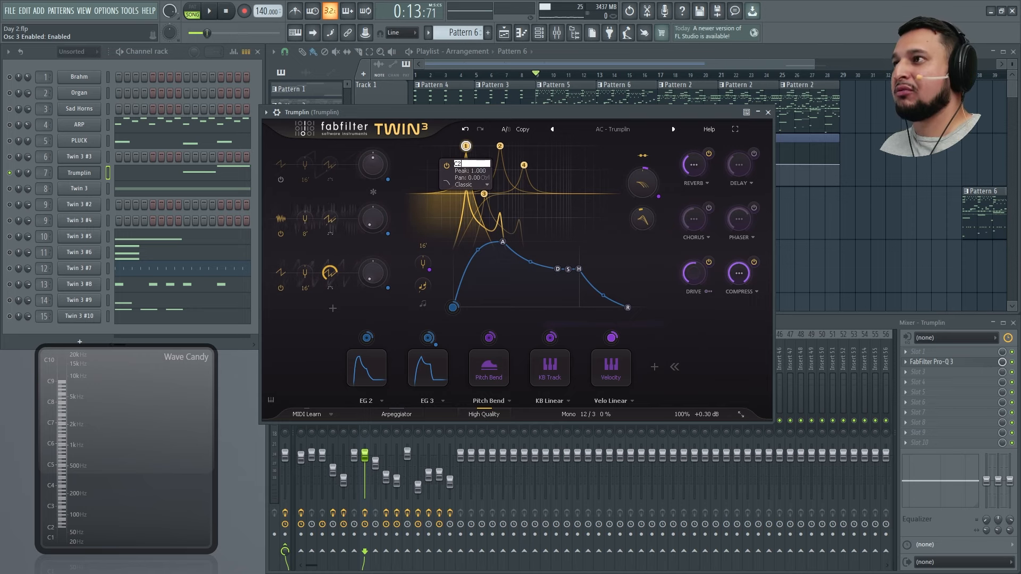
{"action": "type", "text": "C2"}
{"action": "key", "text": "Return"}
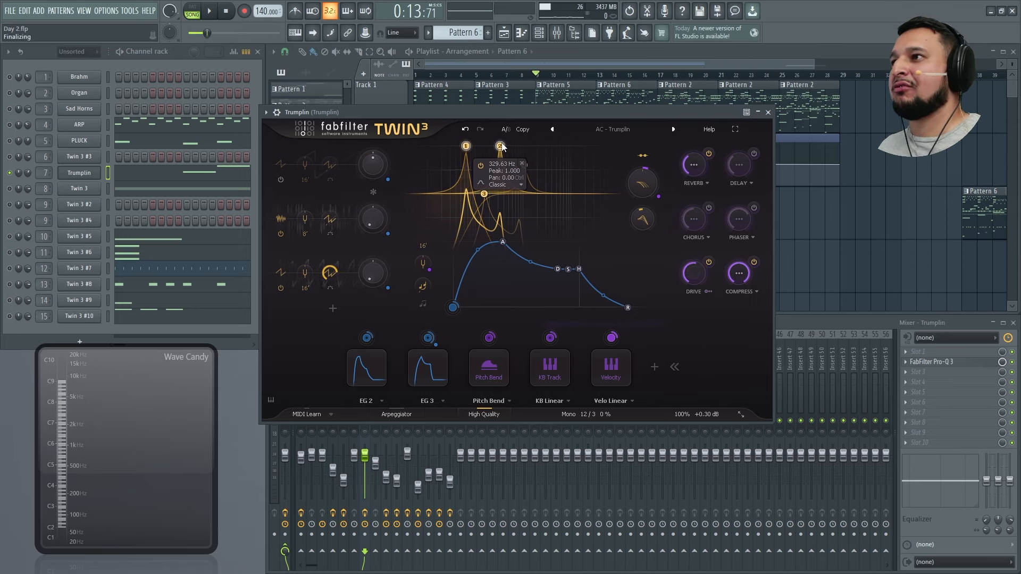
Step: Try filter 2's frequency at C4 and at C5, undoing each change
{"action": "double_click", "coordinate": [501, 147]}
{"action": "type", "text": "C4"}
{"action": "key", "text": "Return"}
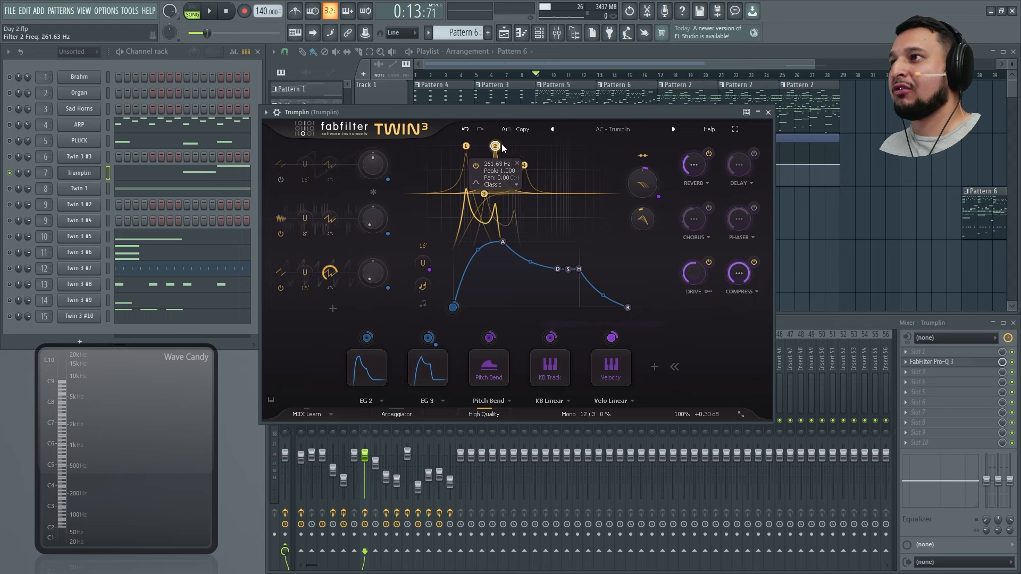
{"action": "left_click", "coordinate": [465, 130]}
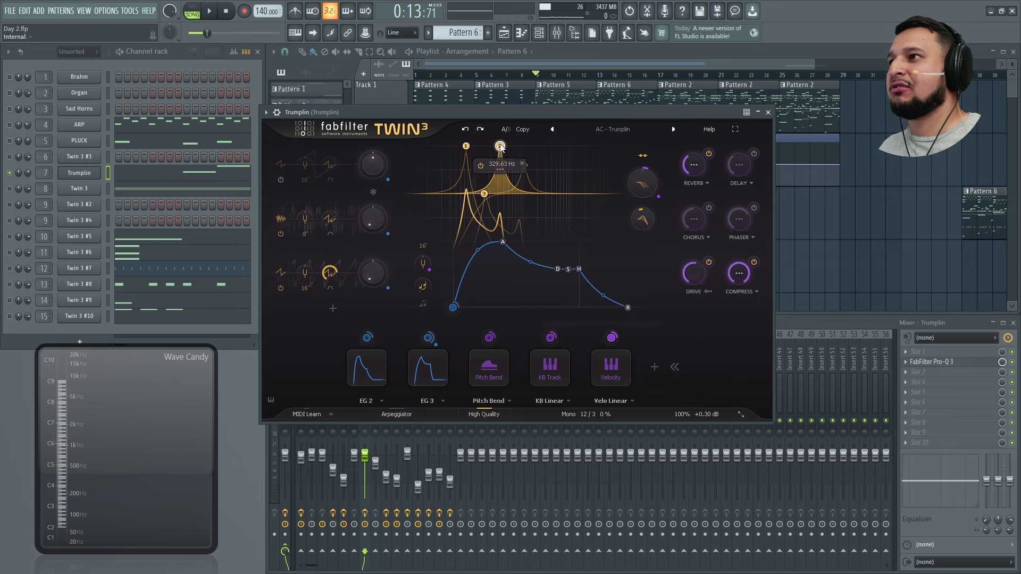
{"action": "type", "text": "C5"}
{"action": "key", "text": "Return"}
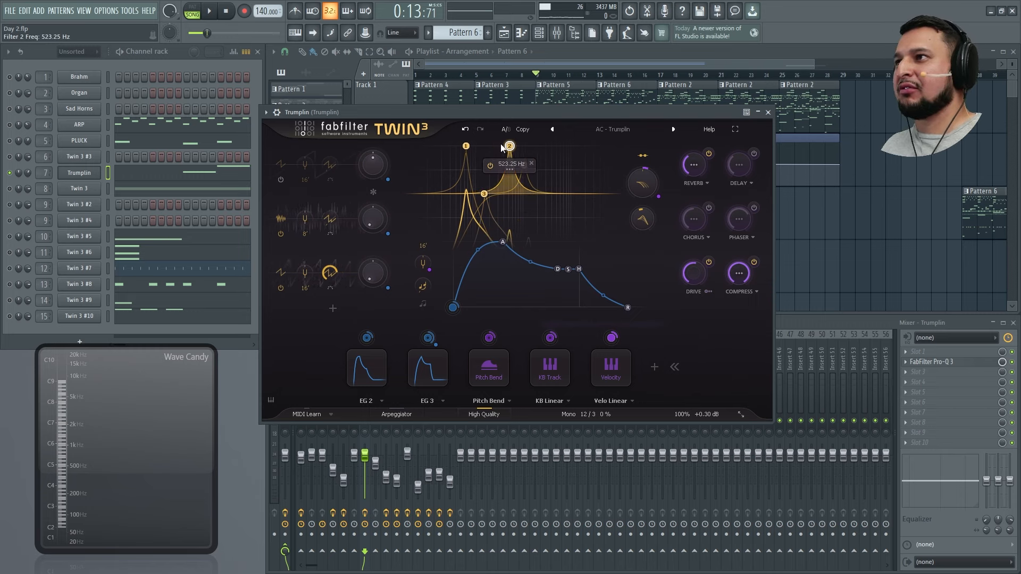
{"action": "left_click", "coordinate": [467, 129]}
{"action": "left_click", "coordinate": [467, 130]}
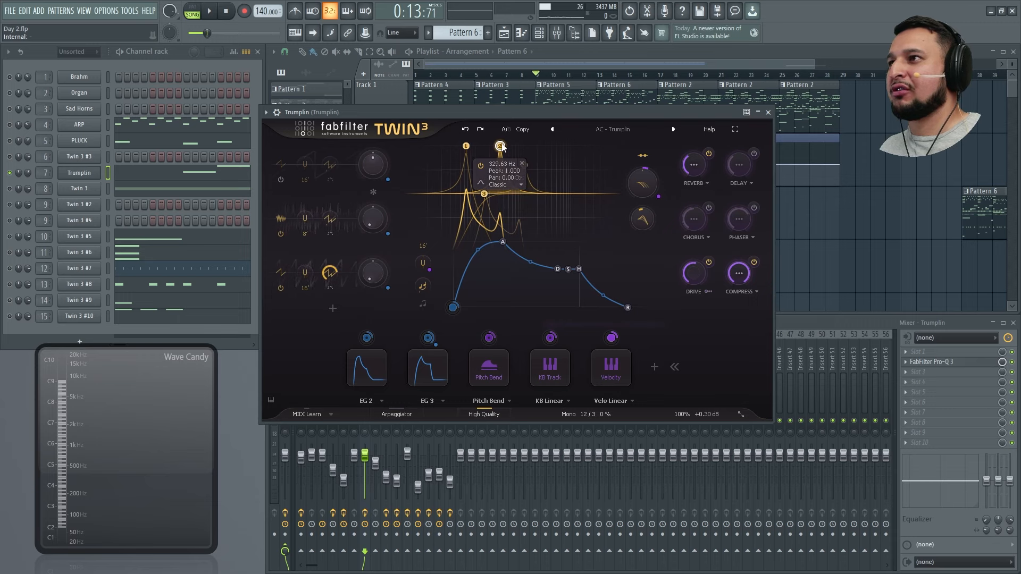
{"action": "left_click", "coordinate": [523, 166]}
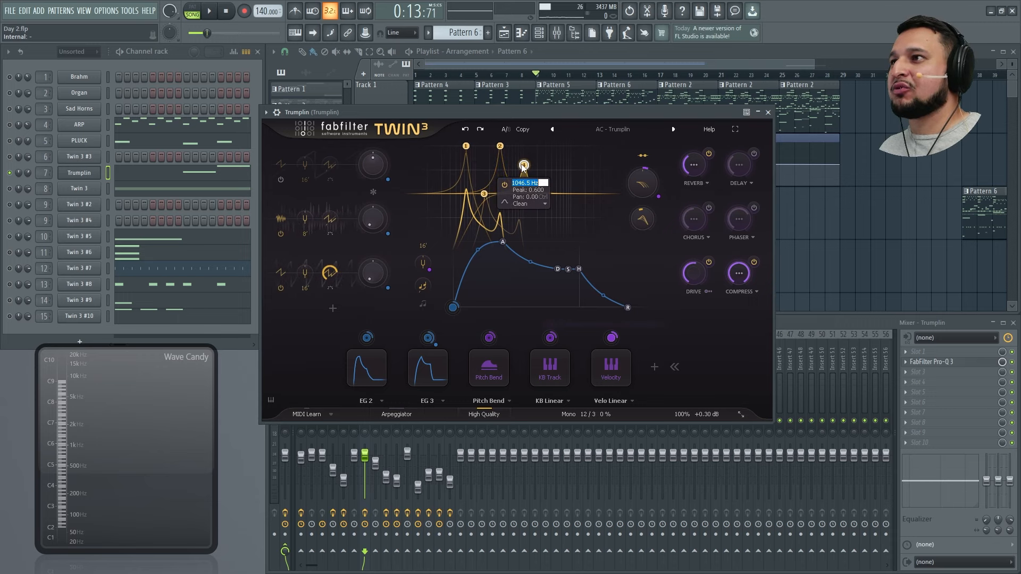
{"action": "key", "text": "Return"}
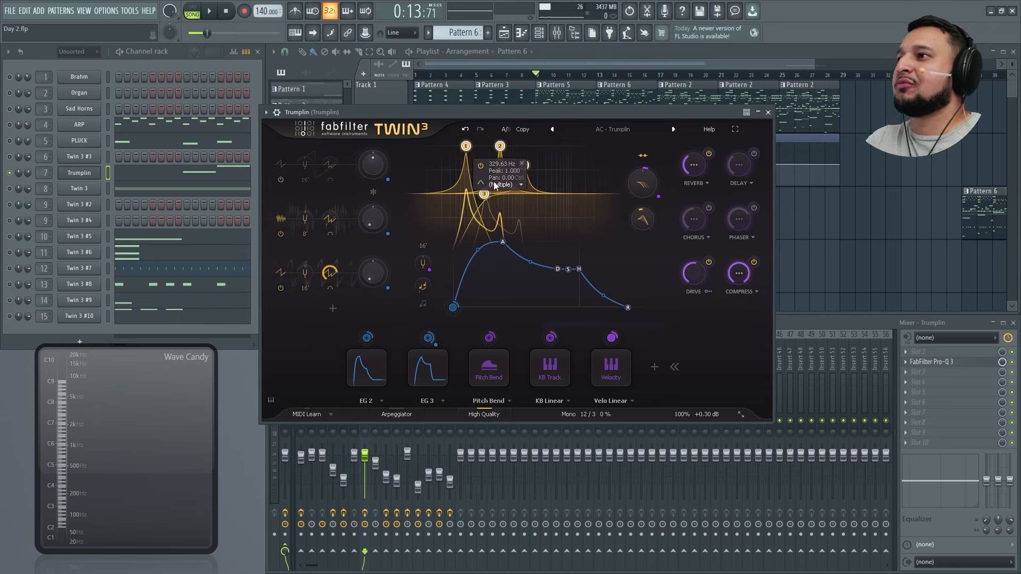
Step: Play Trumplin from bar 9 with all four filters bypassed, and again with them re-enabled
{"action": "left_click", "coordinate": [480, 166]}
{"action": "key", "text": "space"}
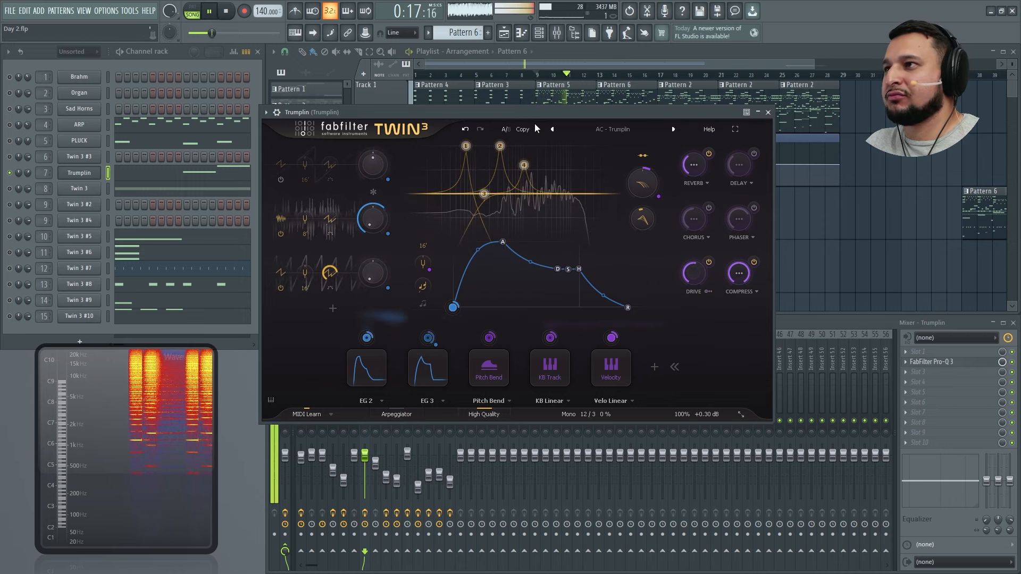
{"action": "key", "text": "space"}
{"action": "left_click_drag", "start_coordinate": [563, 221], "coordinate": [445, 128]}
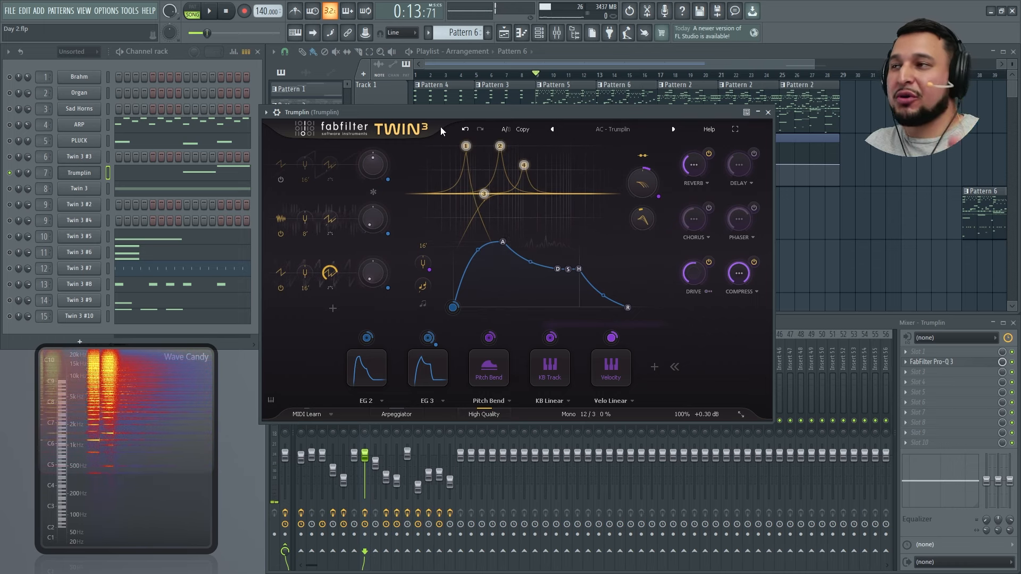
{"action": "mouse_move", "coordinate": [449, 189]}
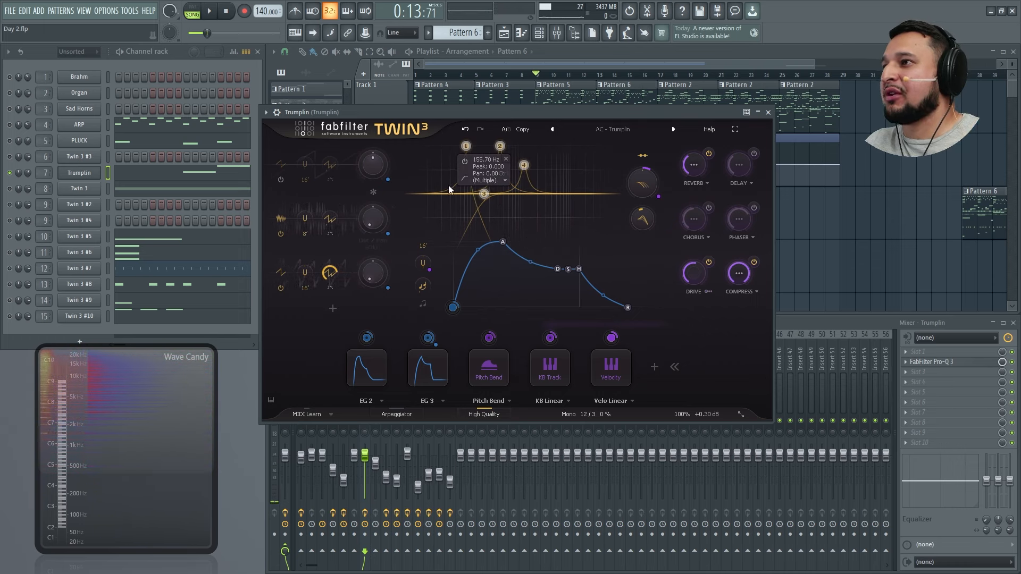
{"action": "key", "text": "space"}
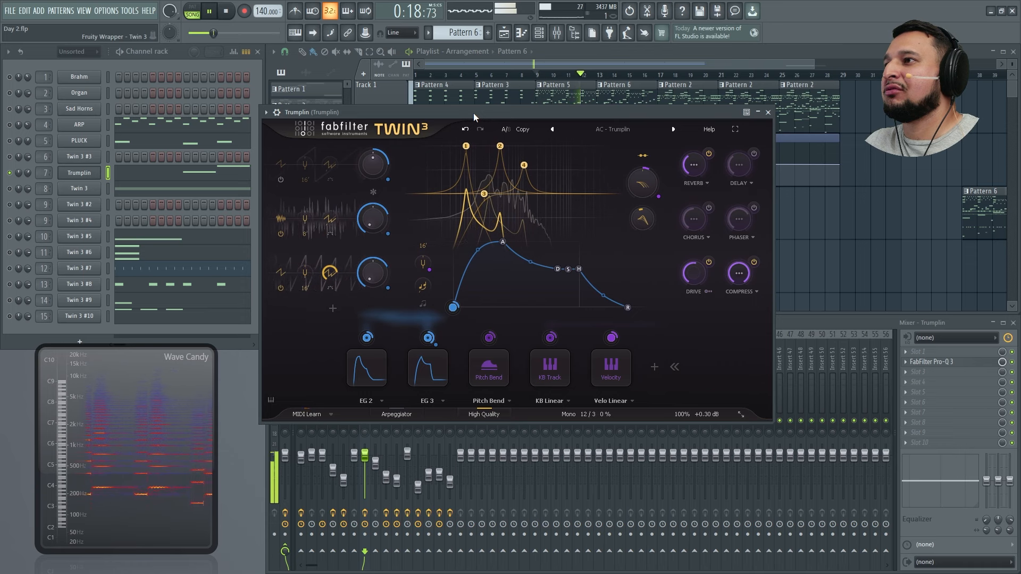
{"action": "key", "text": "space"}
Step: Disable Osc 3 in Trumplin, play the sound with all four filters bypassed, and re-enable the filters
{"action": "left_click", "coordinate": [280, 288]}
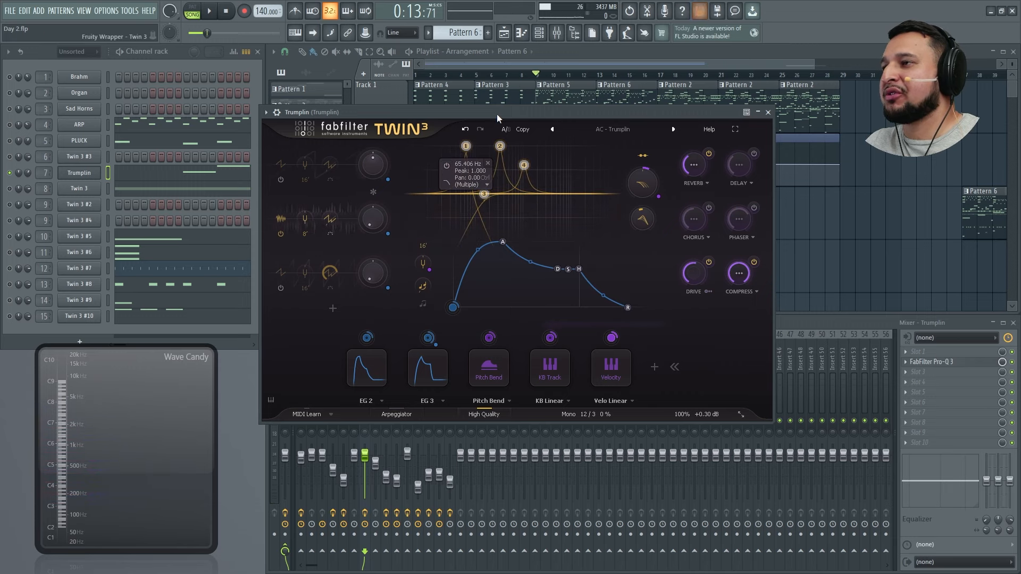
{"action": "key", "text": "space"}
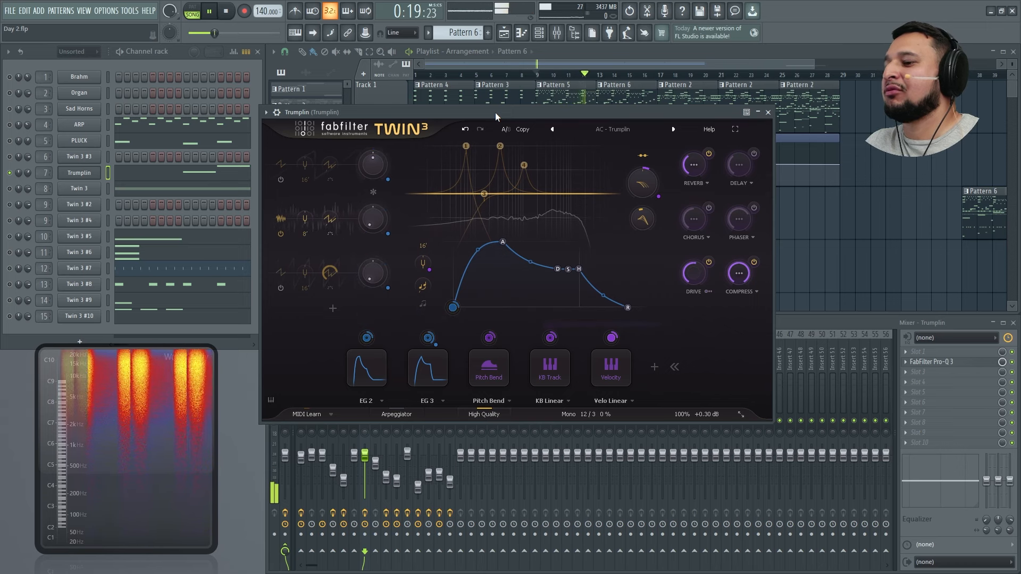
{"action": "key", "text": "space"}
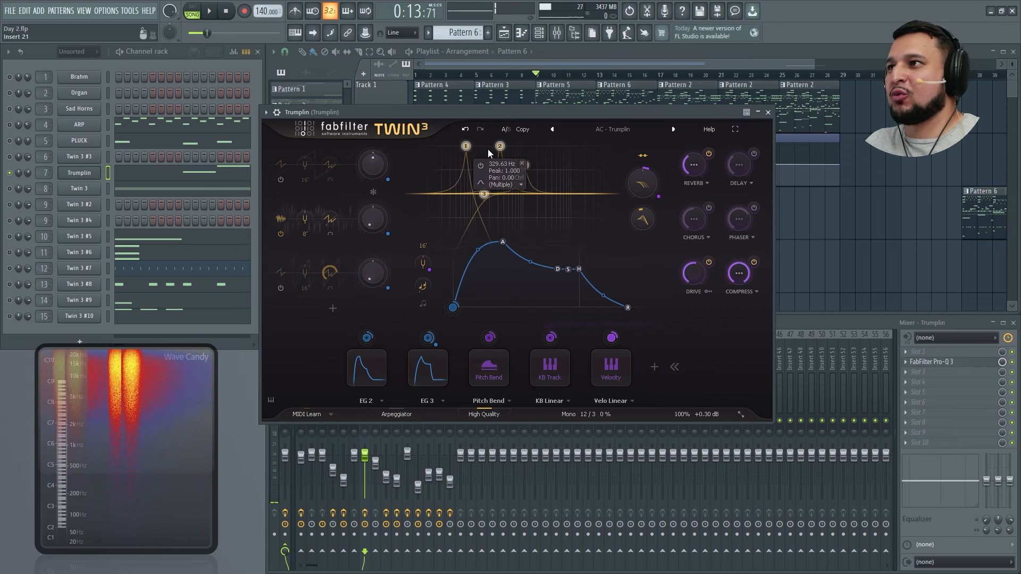
{"action": "mouse_move", "coordinate": [486, 180]}
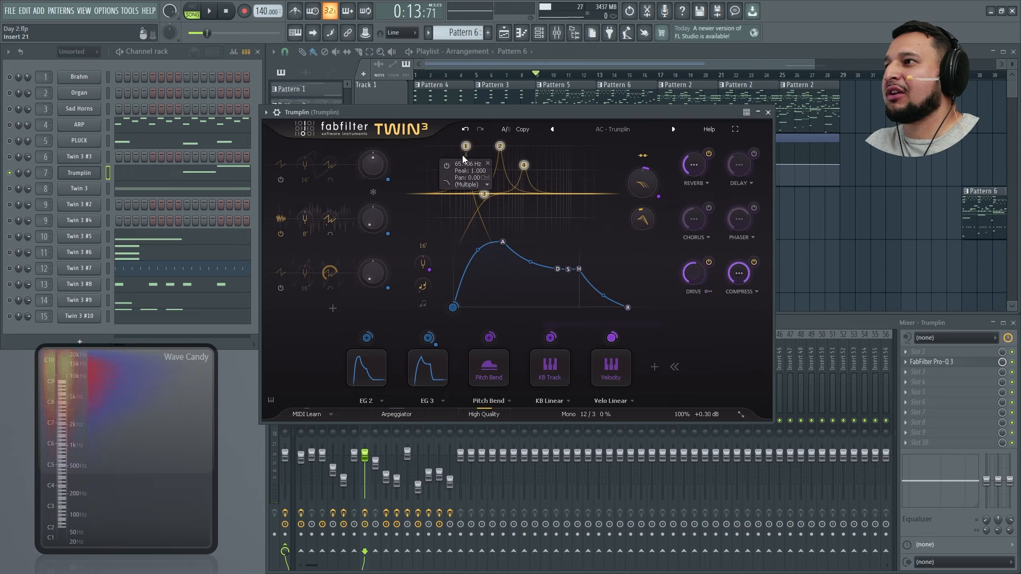
{"action": "left_click", "coordinate": [447, 165]}
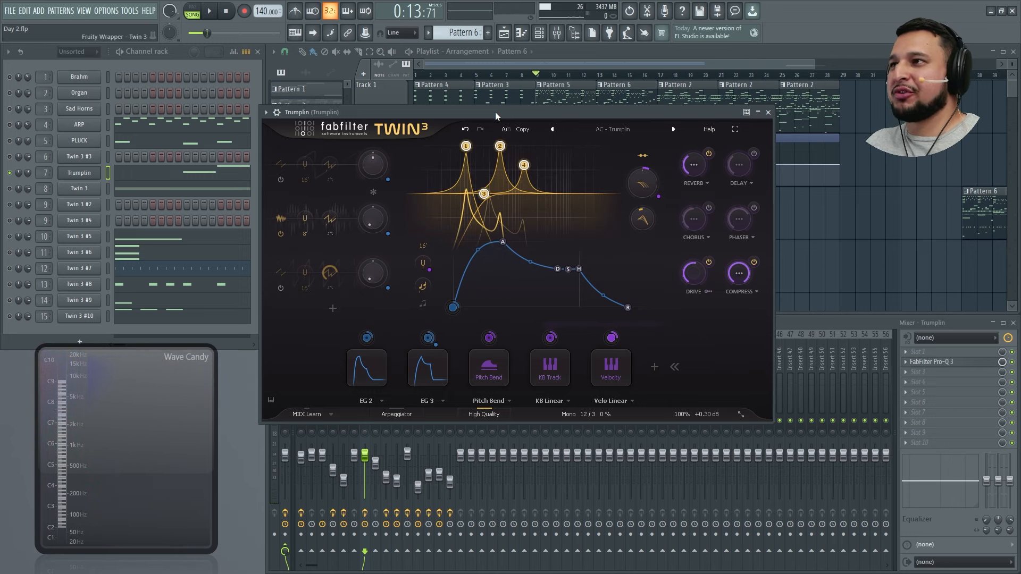
Step: Play Trumplin from bar 9 and compare its sound with the Drive effect switched off and on
{"action": "key", "text": "space"}
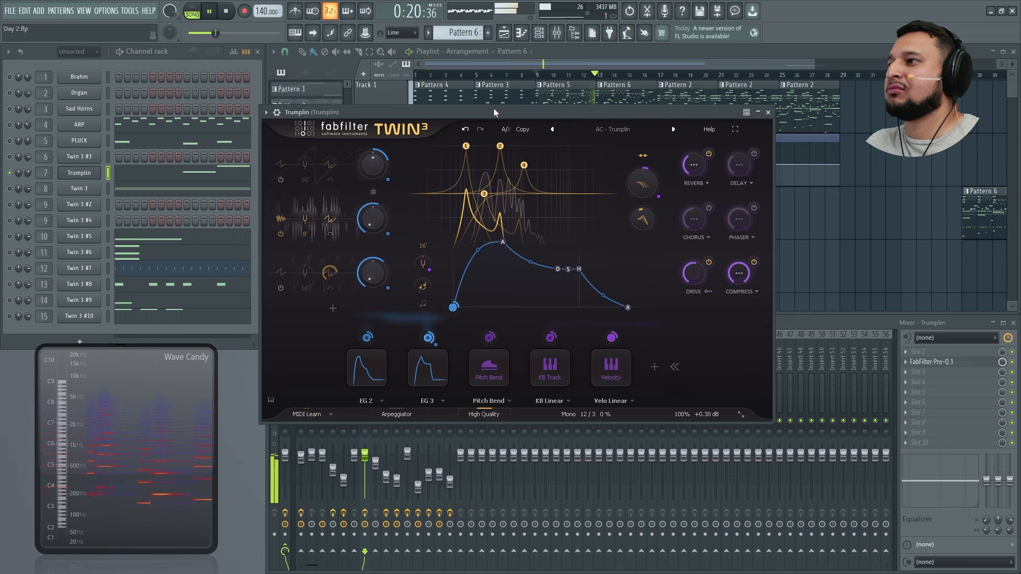
{"action": "key", "text": "space"}
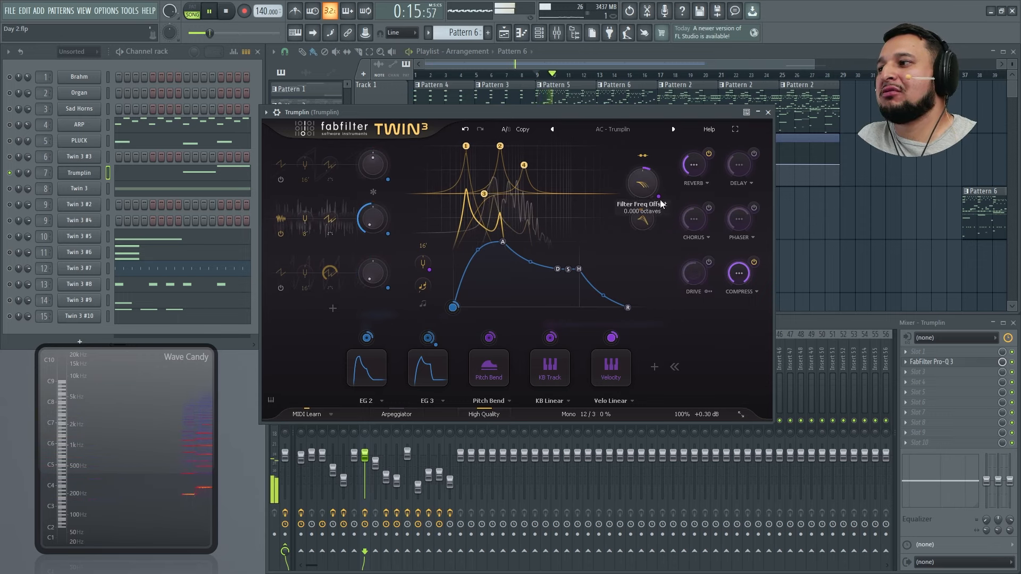
{"action": "left_click", "coordinate": [708, 263]}
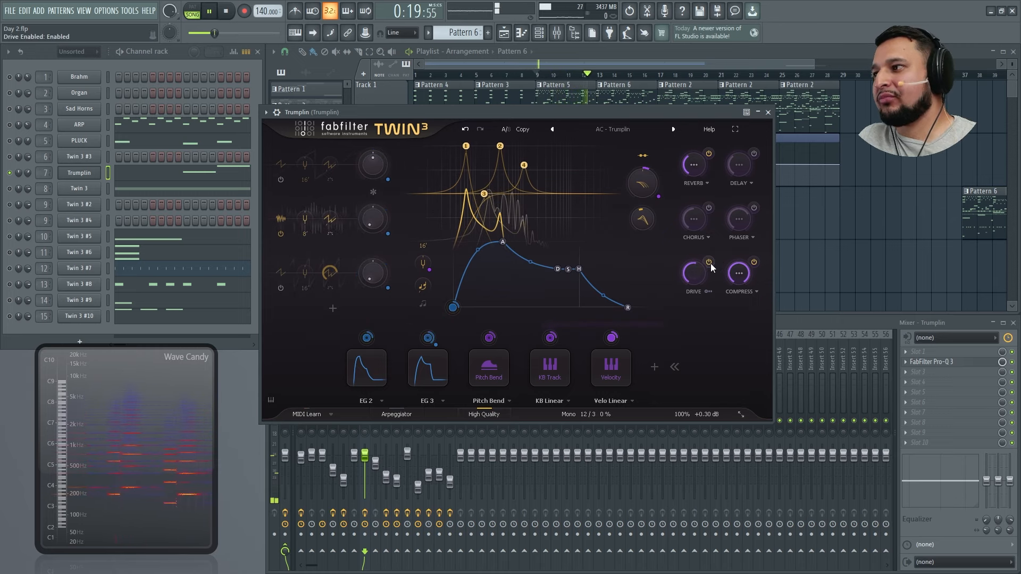
{"action": "key", "text": "space"}
{"action": "left_click", "coordinate": [709, 262]}
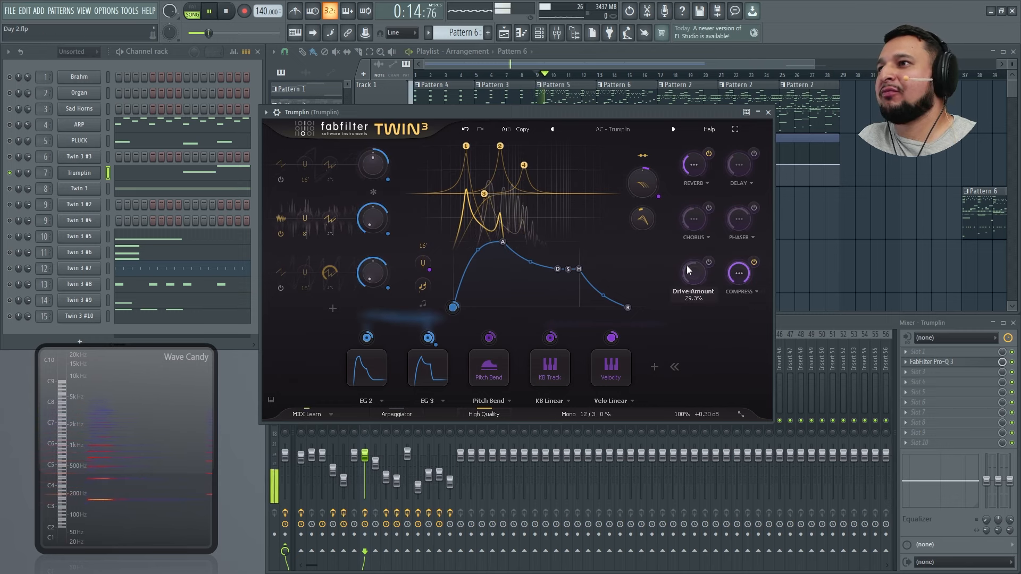
{"action": "key", "text": "space"}
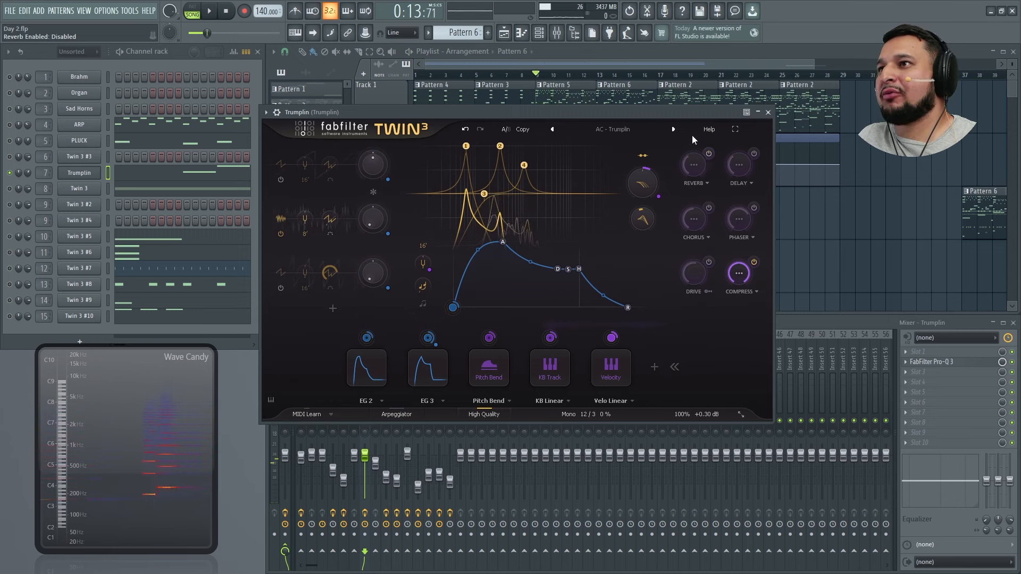
Step: Play Trumplin with its reverb bypassed and re-enabled, and switch the Drive effect back on
{"action": "key", "text": "space"}
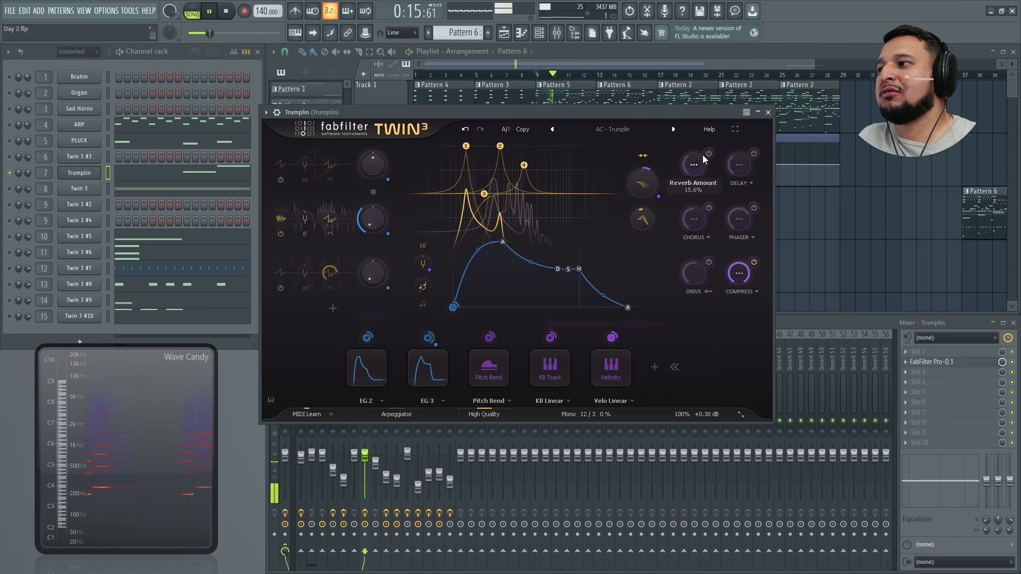
{"action": "left_click", "coordinate": [708, 154]}
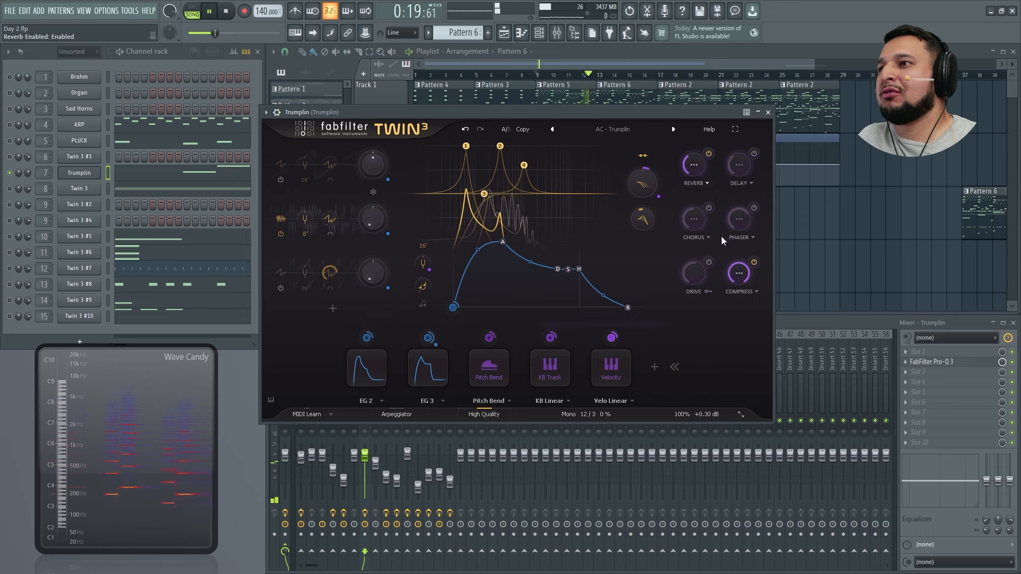
{"action": "left_click", "coordinate": [708, 261]}
{"action": "key", "text": "space"}
Step: Try a different reverb brightness on Trumplin with a time of 643.5 ms and a predelay of 3.509 ms, listening to the changes
{"action": "left_click", "coordinate": [695, 167]}
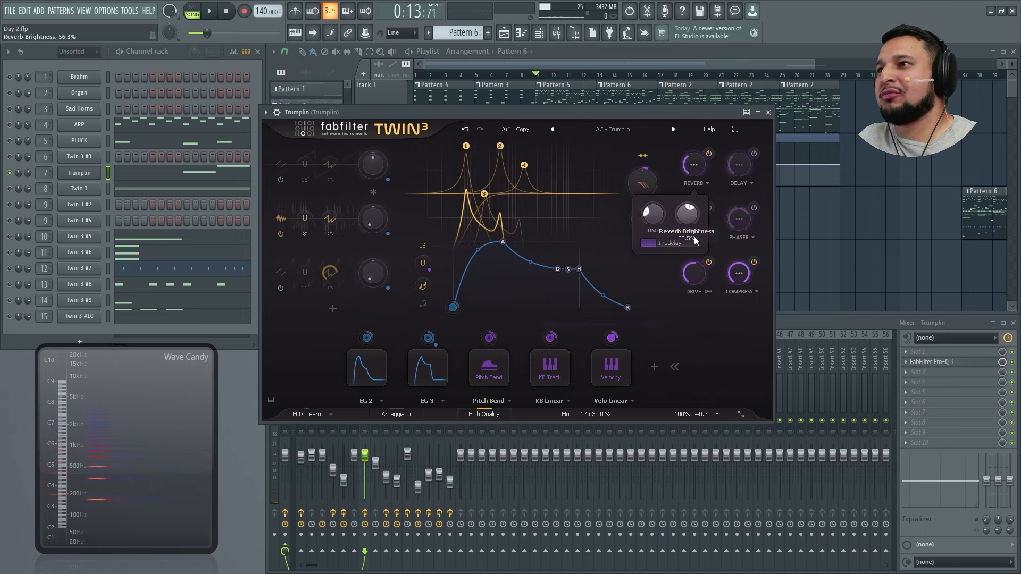
{"action": "left_click_drag", "start_coordinate": [652, 214], "coordinate": [640, 235]}
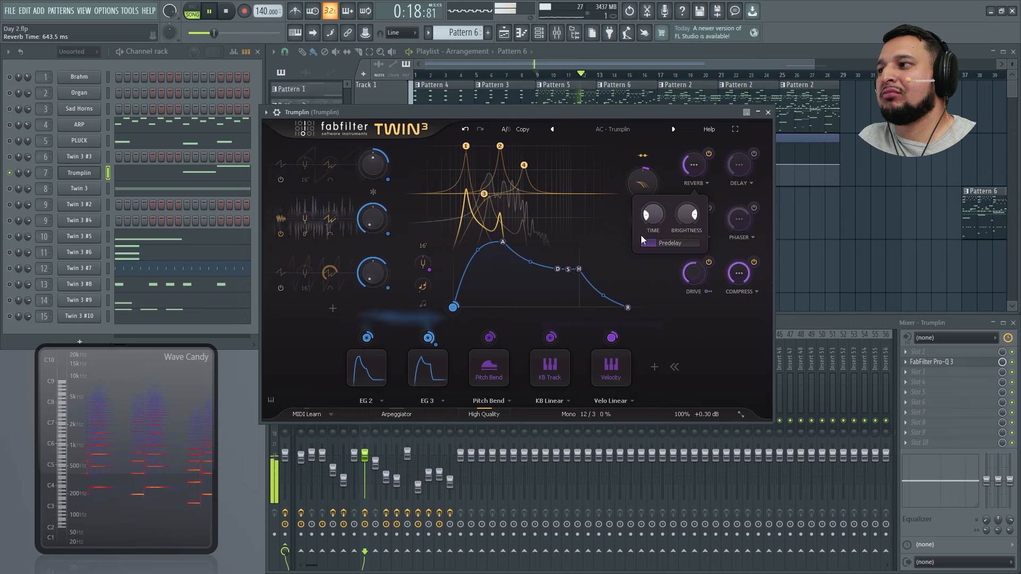
{"action": "key", "text": "space"}
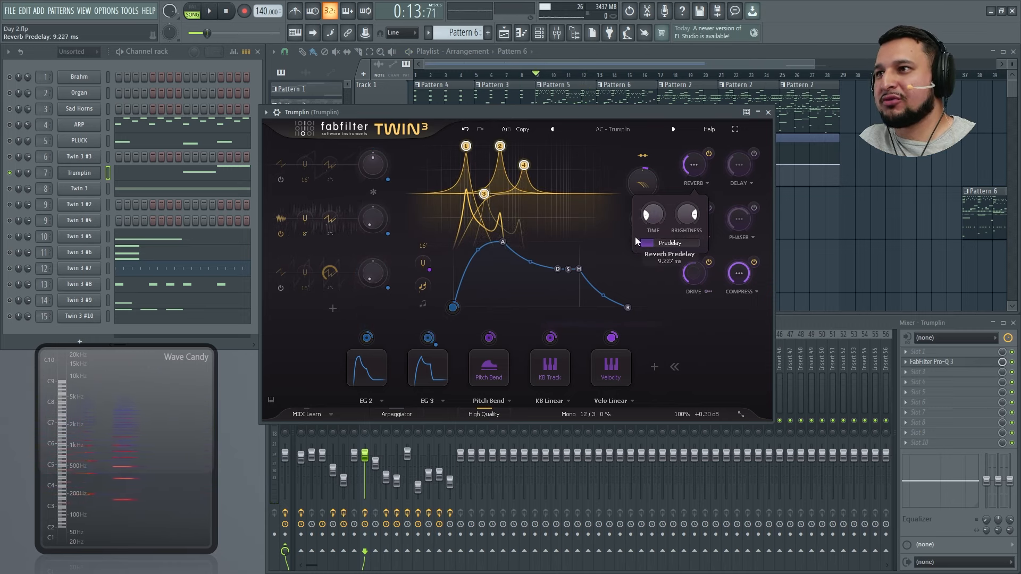
{"action": "left_click_drag", "start_coordinate": [619, 232], "coordinate": [647, 247]}
{"action": "key", "text": "space"}
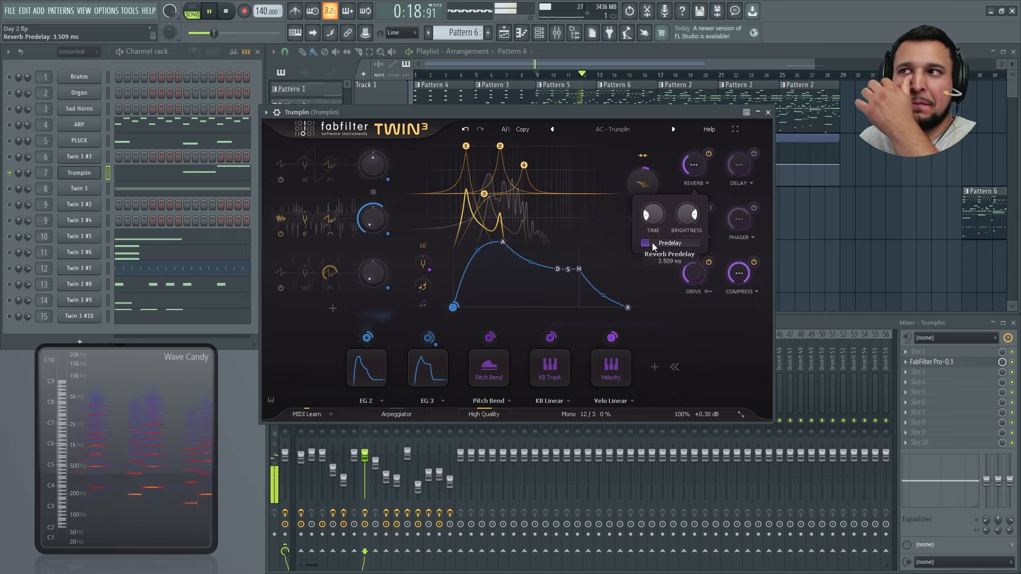
{"action": "key", "text": "space"}
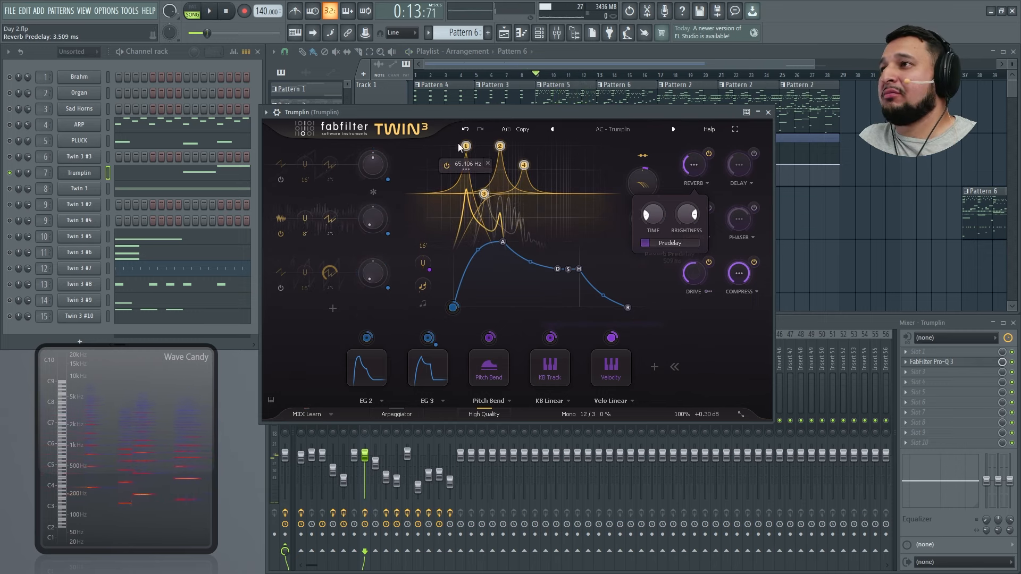
Step: Undo the reverb brightness, time and predelay changes, keep Drive enabled, and play the restored sound
{"action": "left_click", "coordinate": [467, 131]}
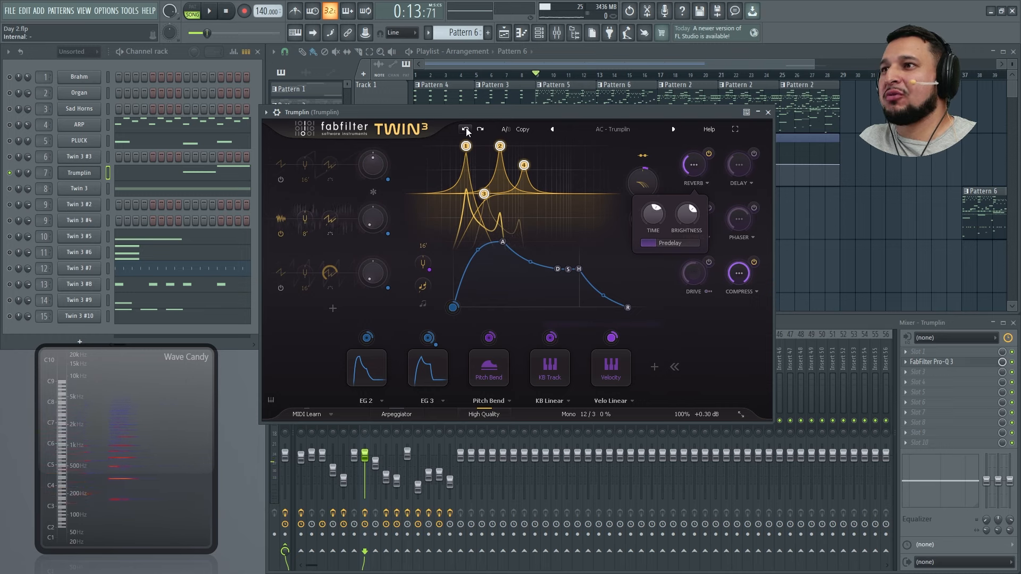
{"action": "left_click", "coordinate": [466, 130]}
{"action": "left_click", "coordinate": [466, 130]}
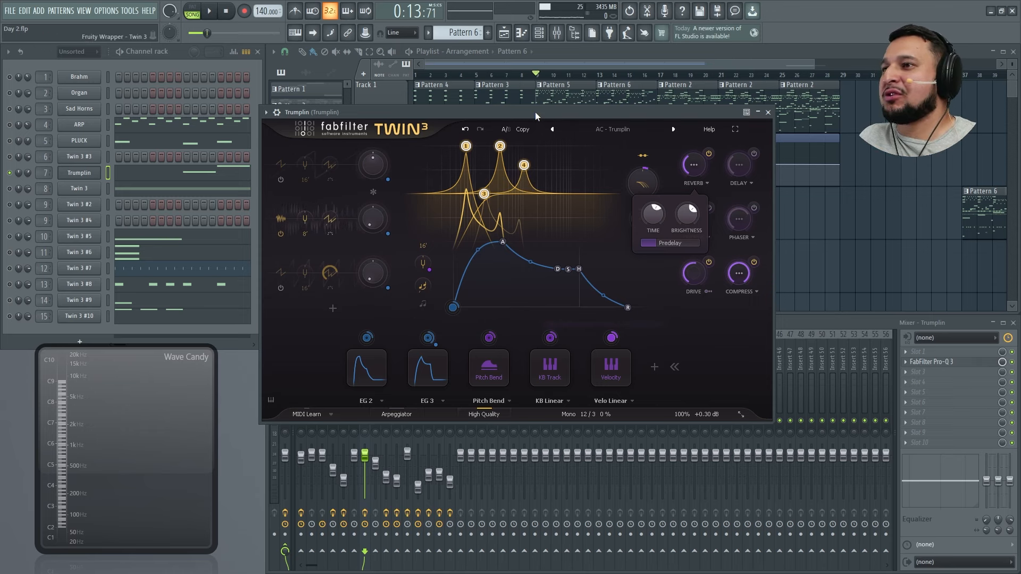
{"action": "key", "text": "space"}
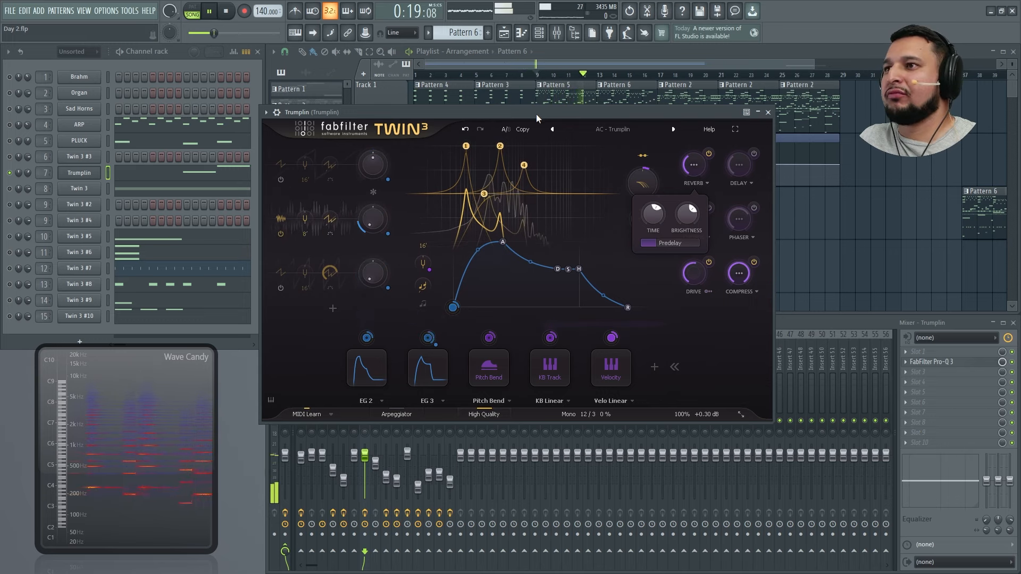
{"action": "key", "text": "space"}
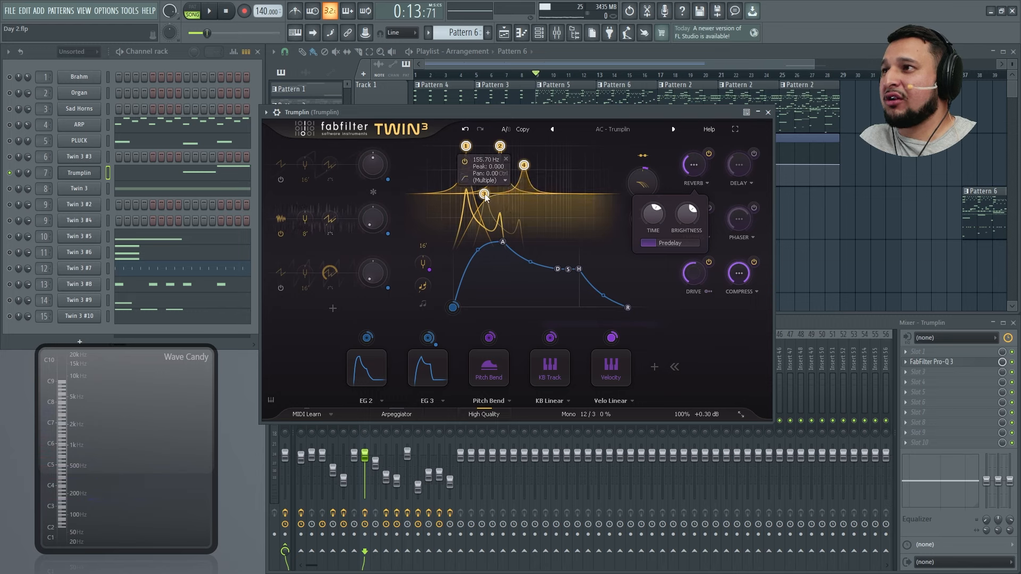
Step: Play Trumplin's raw sound with all four filters bypassed, re-enable them and clear the filter selection
{"action": "key", "text": "space"}
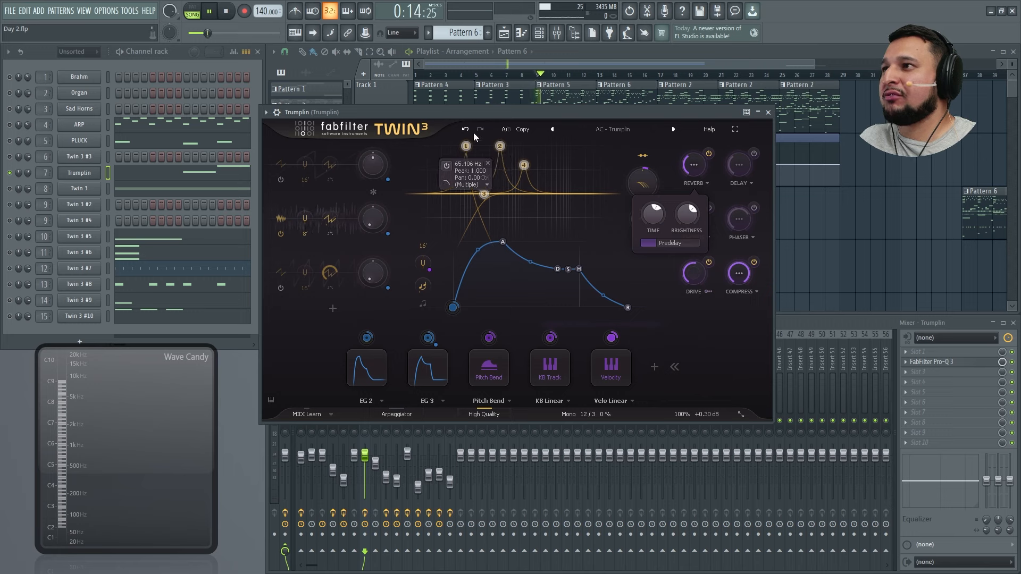
{"action": "key", "text": "space"}
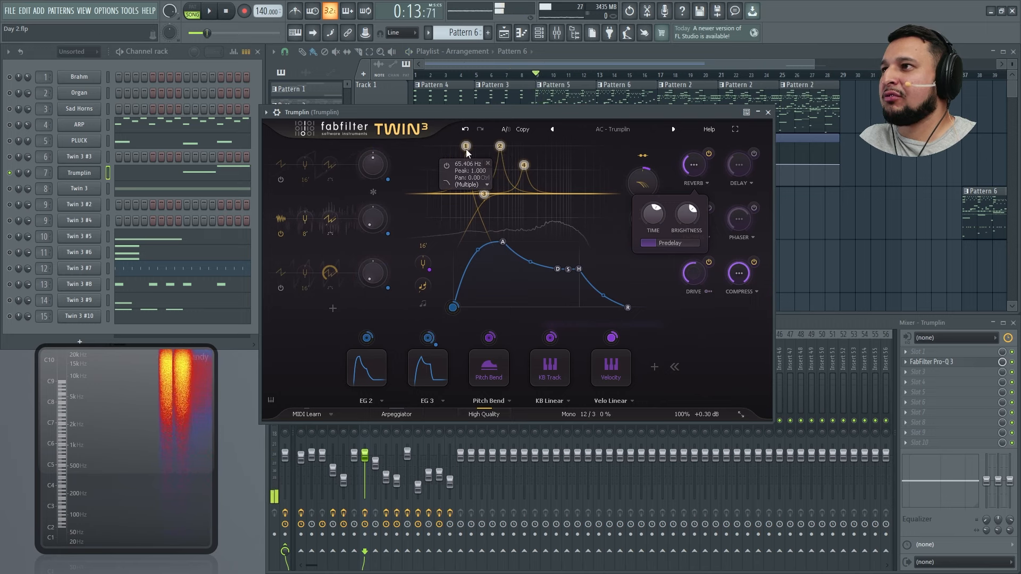
{"action": "left_click", "coordinate": [447, 165]}
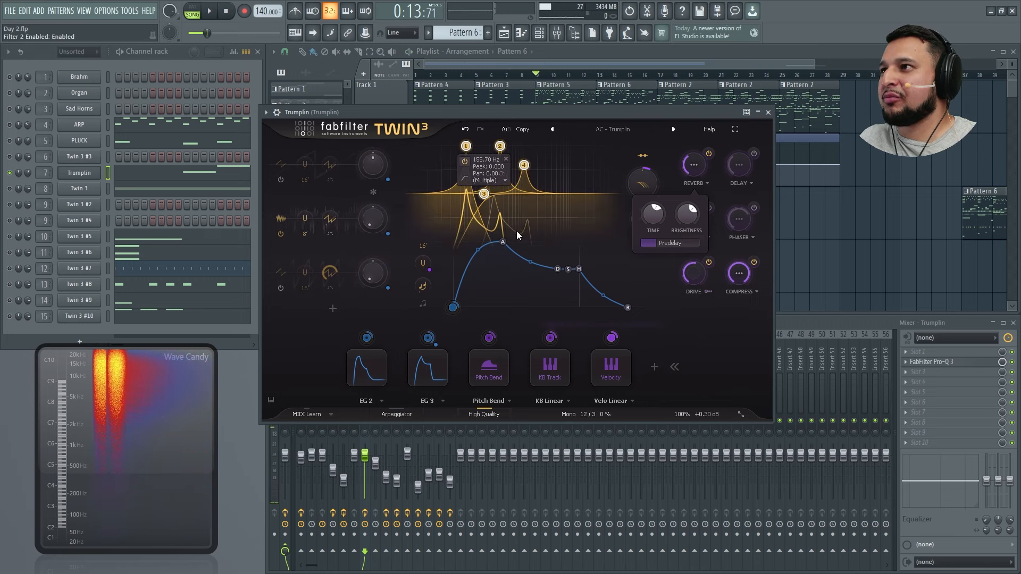
{"action": "left_click", "coordinate": [604, 189]}
Step: Play Trumplin with only filter 3 bypassed, and again with it re-enabled
{"action": "left_click", "coordinate": [464, 162]}
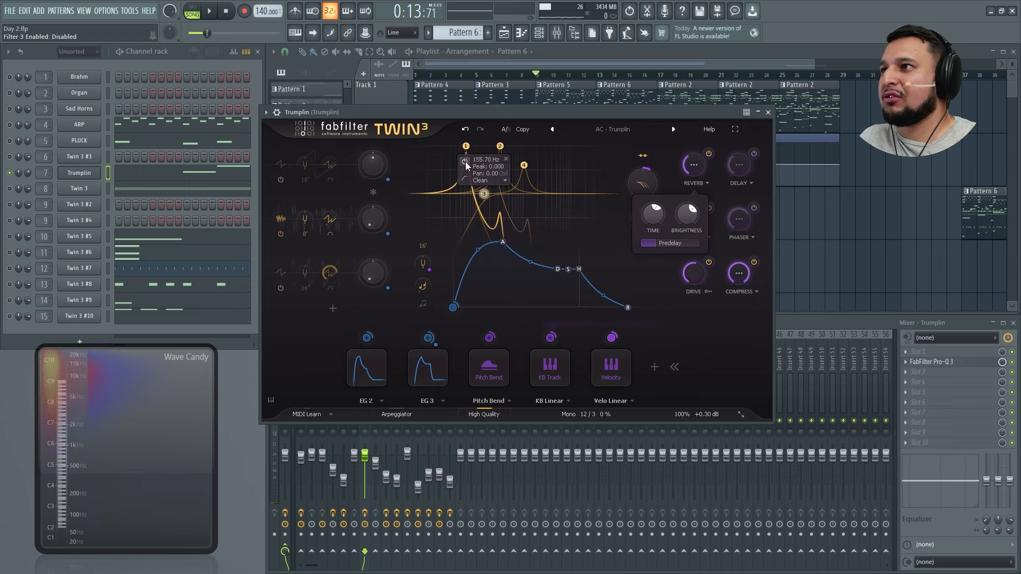
{"action": "key", "text": "space"}
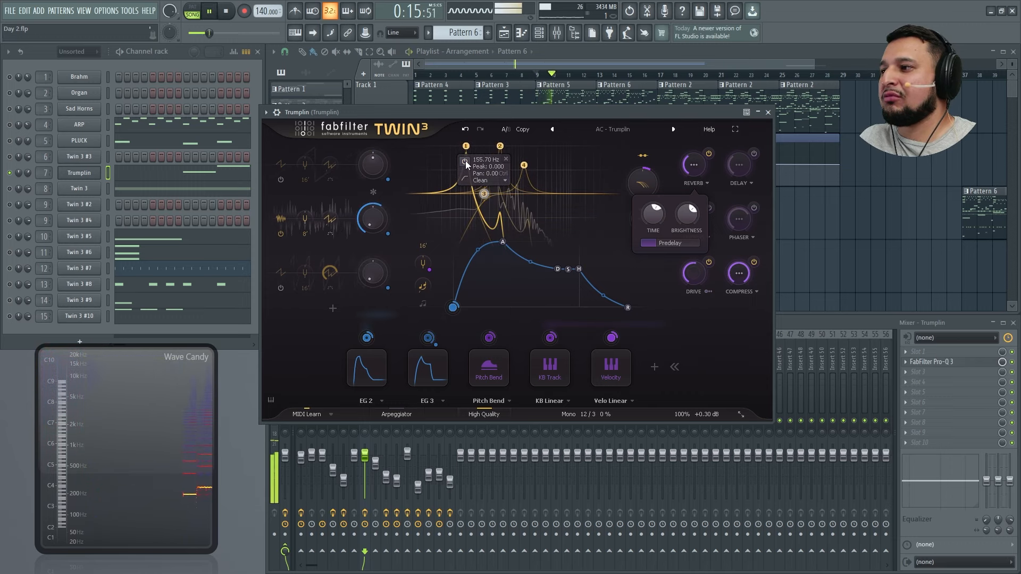
{"action": "key", "text": "space"}
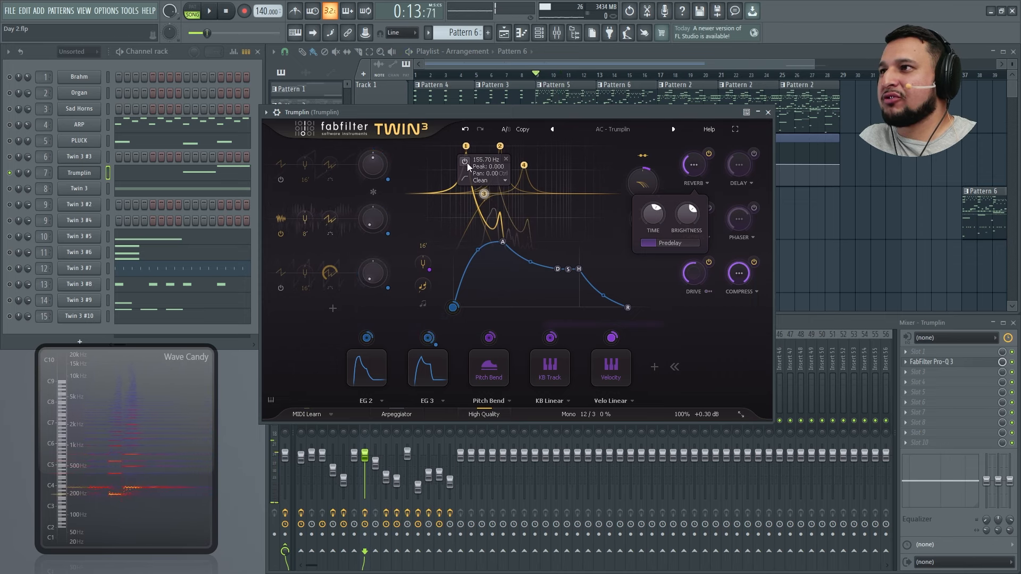
{"action": "left_click", "coordinate": [466, 162]}
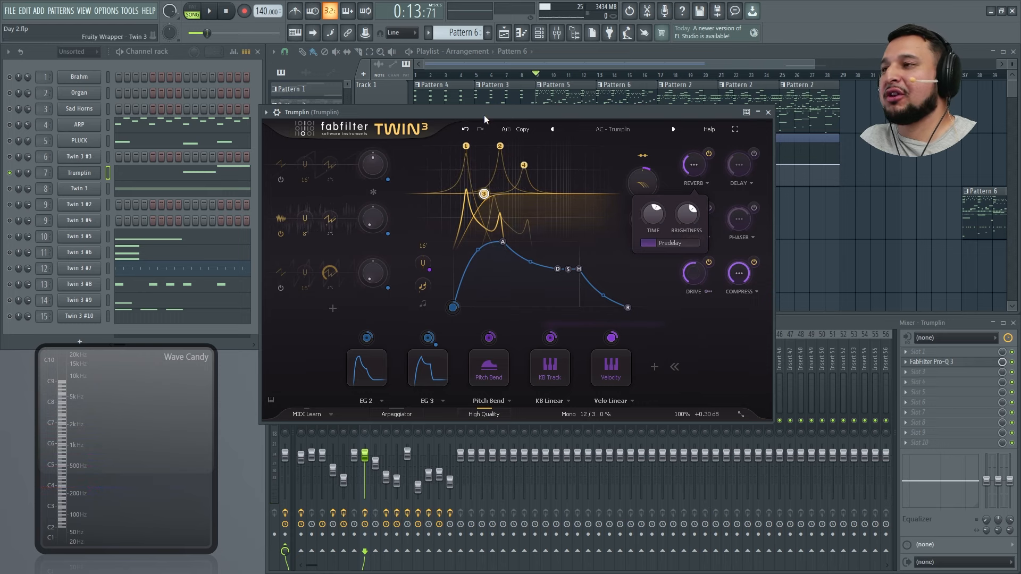
{"action": "key", "text": "space"}
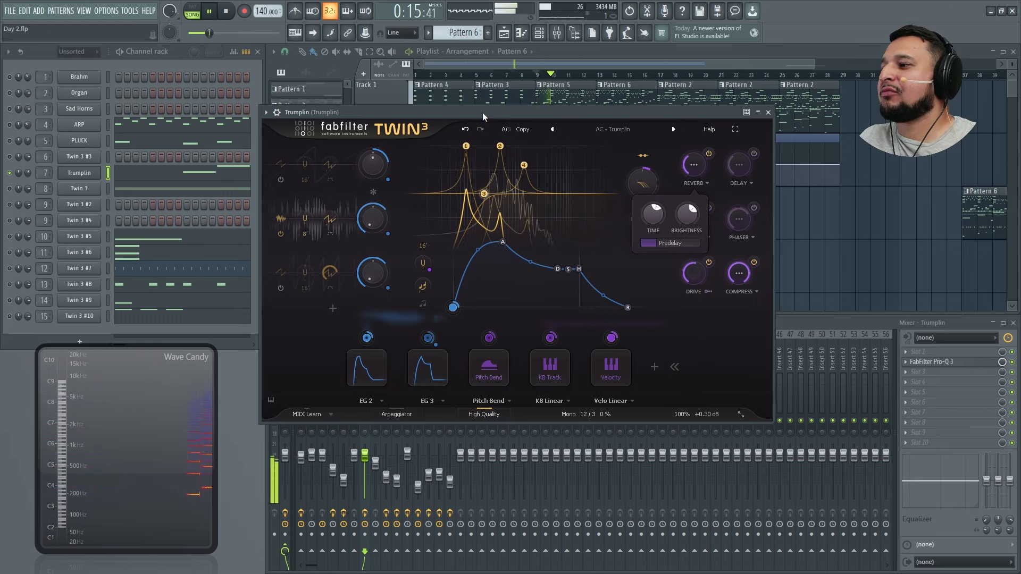
{"action": "key", "text": "space"}
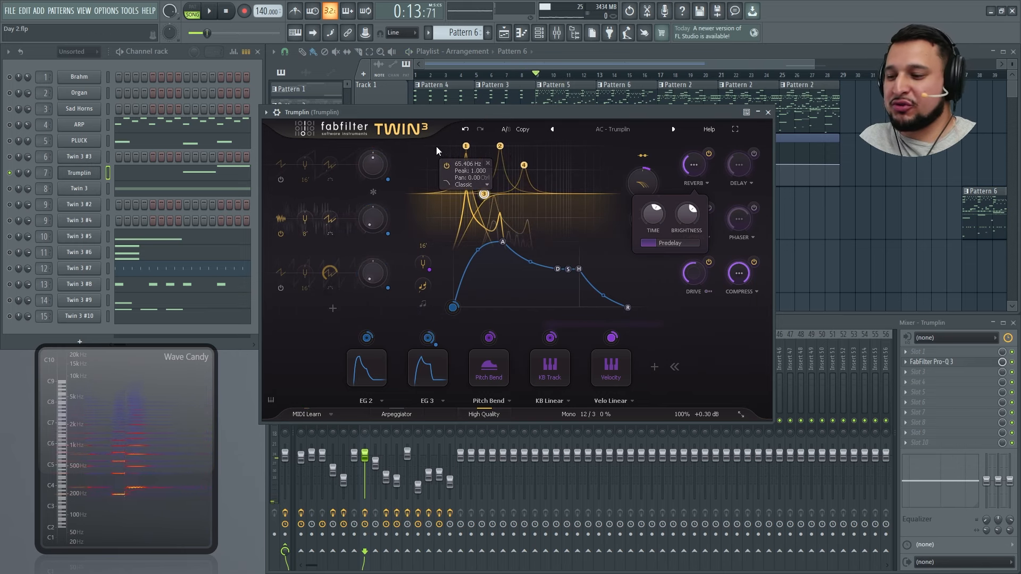
Step: Sweep filter 3's frequency up and down to about 82 Hz during playback, undo the sweep, and replay the sound
{"action": "left_click_drag", "start_coordinate": [484, 193], "coordinate": [507, 205]}
{"action": "key", "text": "space"}
{"action": "key", "text": "space"}
{"action": "key", "text": "space"}
{"action": "left_click_drag", "start_coordinate": [509, 204], "coordinate": [472, 207]}
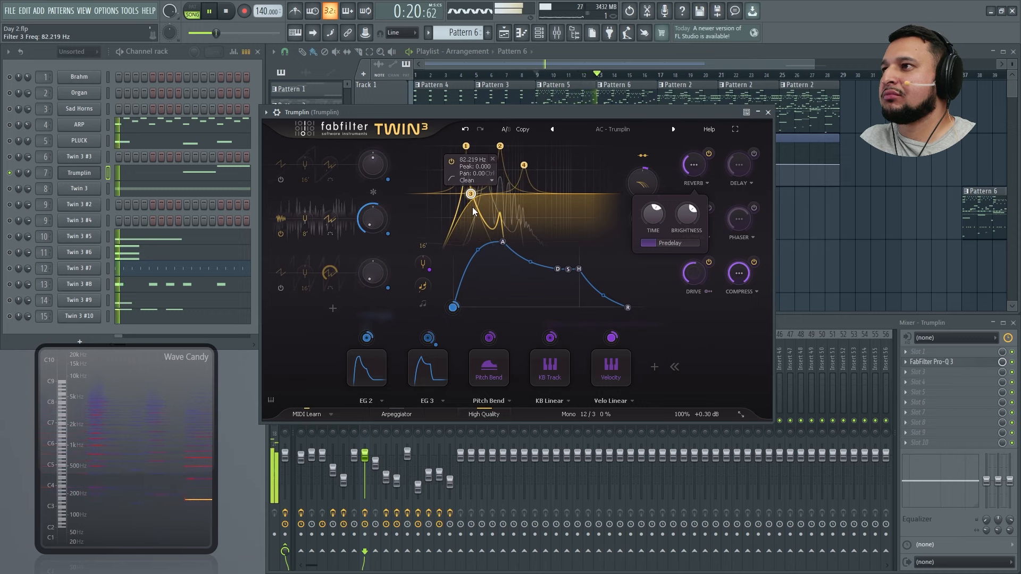
{"action": "left_click", "coordinate": [466, 129]}
{"action": "key", "text": "space"}
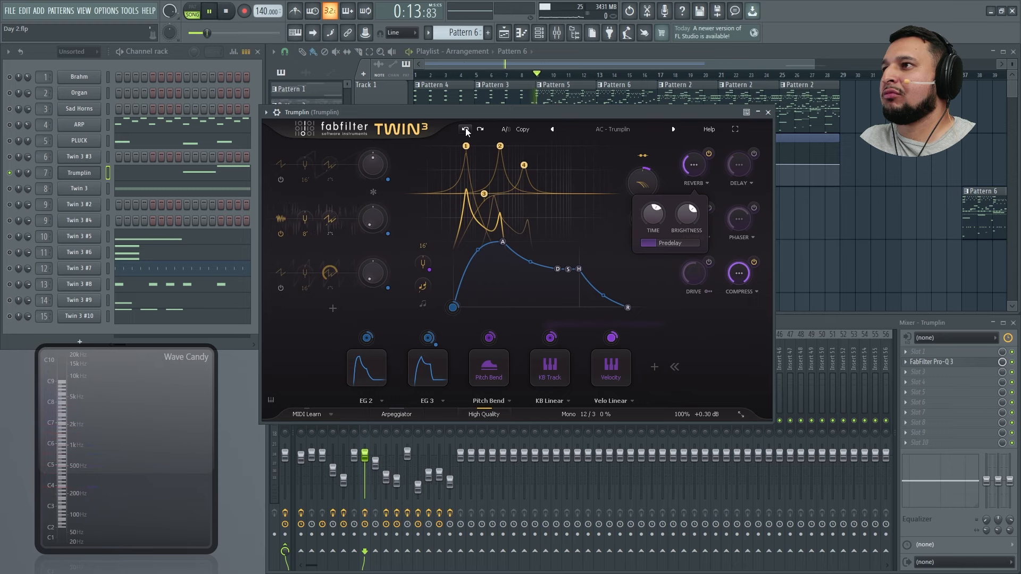
{"action": "key", "text": "space"}
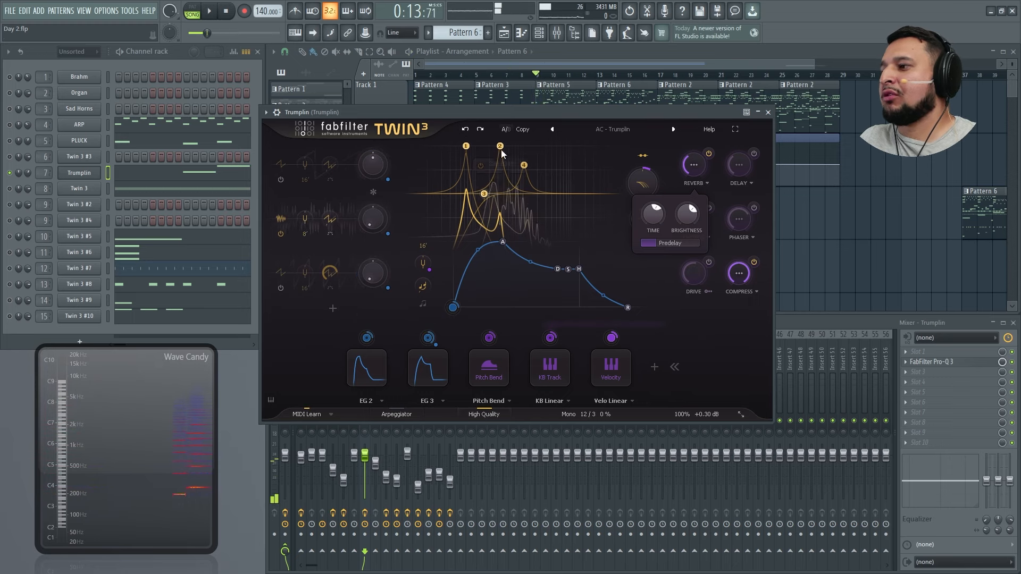
Step: Open the Twin 3 channel and its piano roll, and audition several notes from E5 upward, including G5
{"action": "left_click", "coordinate": [80, 189]}
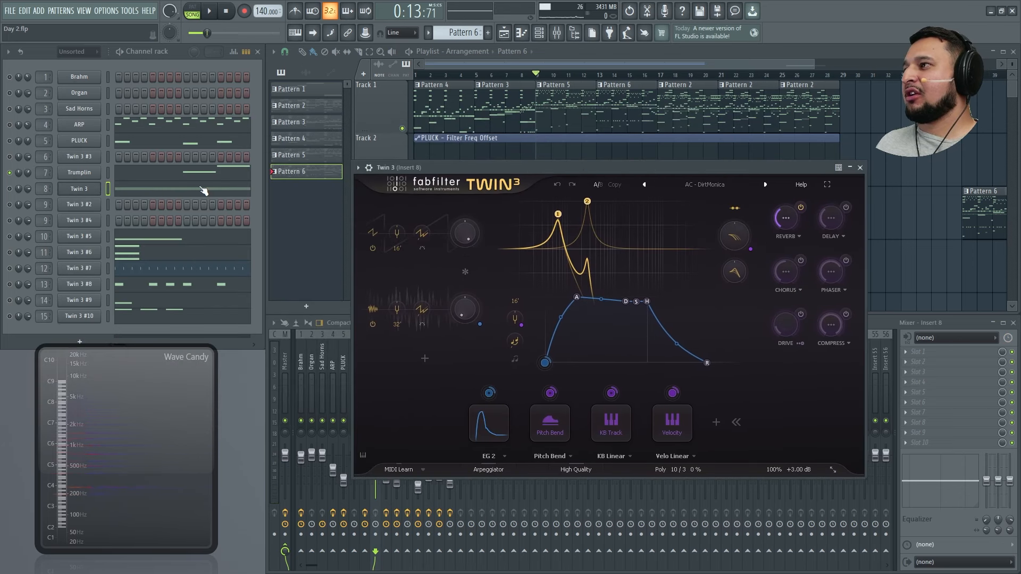
{"action": "left_click", "coordinate": [162, 193]}
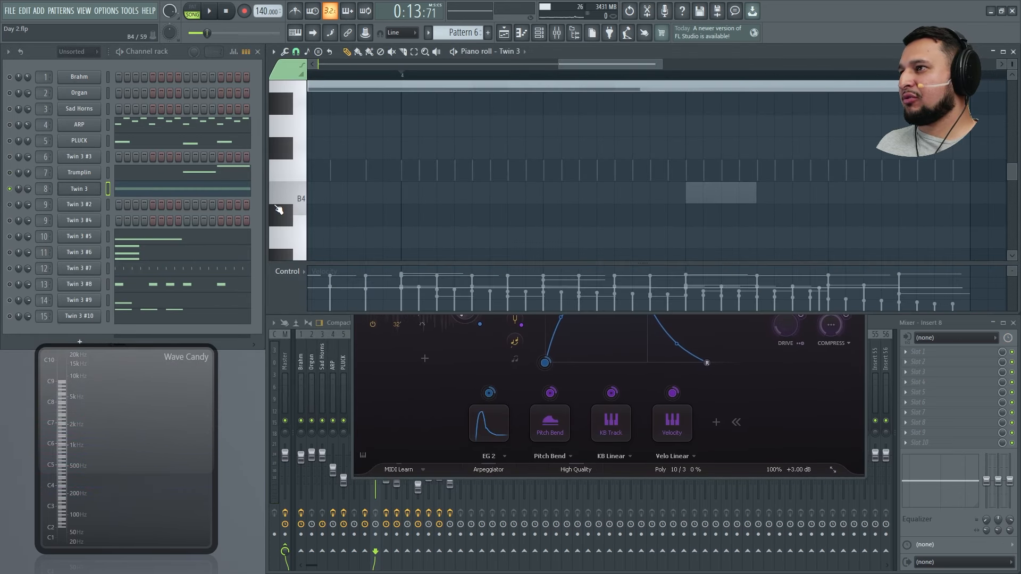
{"action": "left_click", "coordinate": [303, 178]}
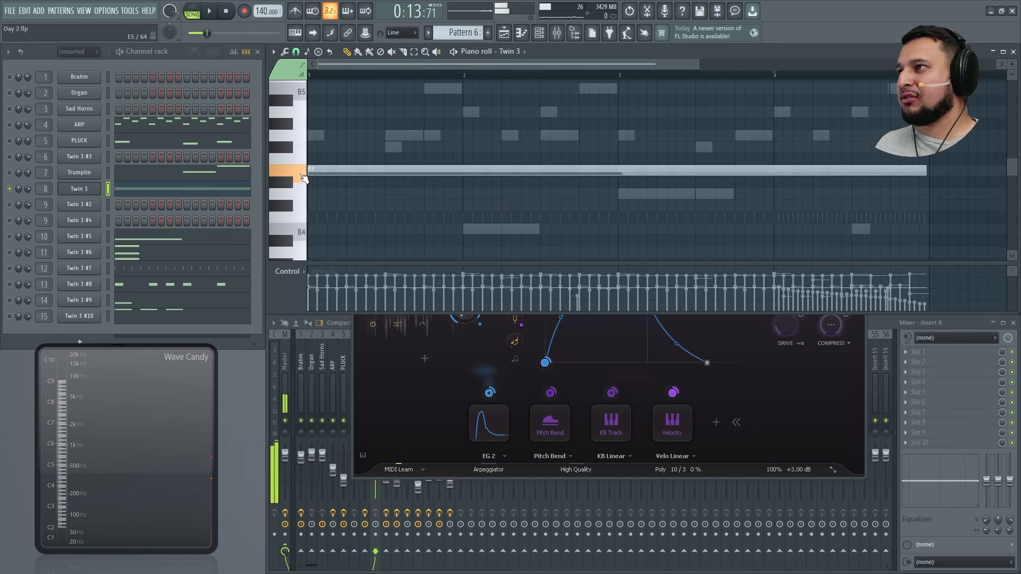
{"action": "left_click", "coordinate": [296, 161]}
{"action": "left_click", "coordinate": [300, 136]}
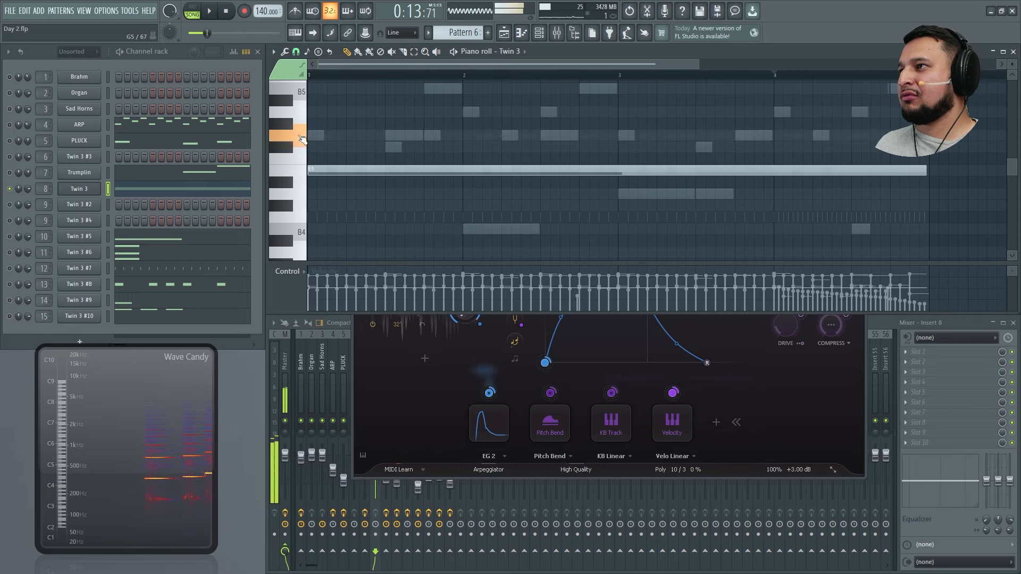
{"action": "left_click", "coordinate": [300, 97]}
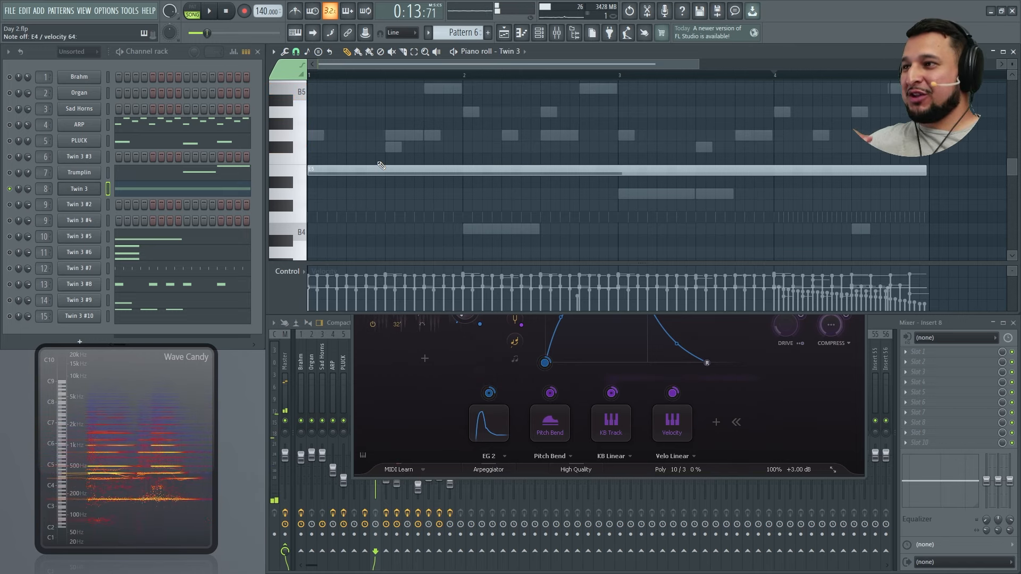
Step: Bring up Twin 3's instrument window with the AC - DirtMonica preset and reposition it over the piano roll
{"action": "left_click", "coordinate": [101, 192]}
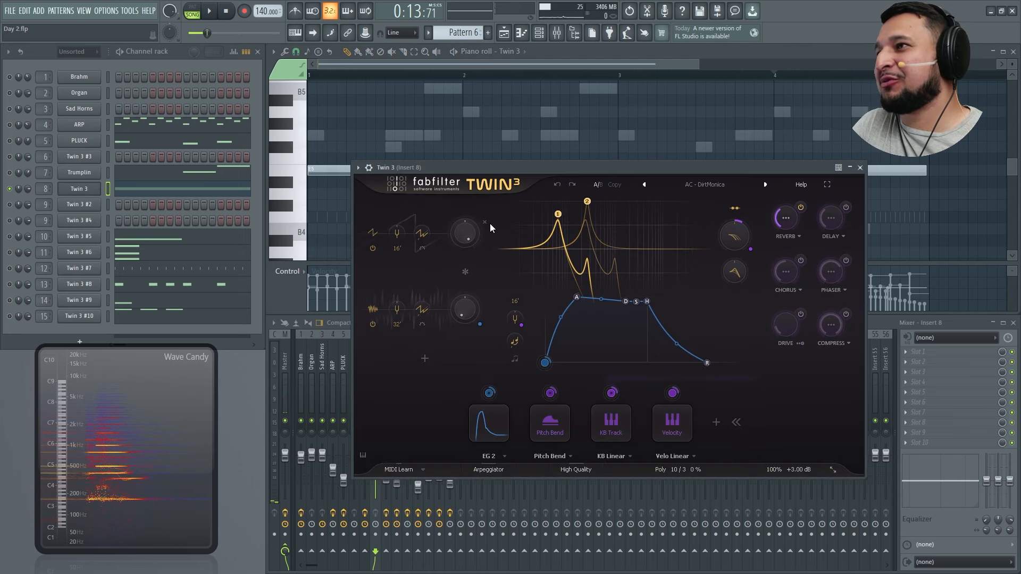
{"action": "left_click_drag", "start_coordinate": [519, 172], "coordinate": [484, 164]}
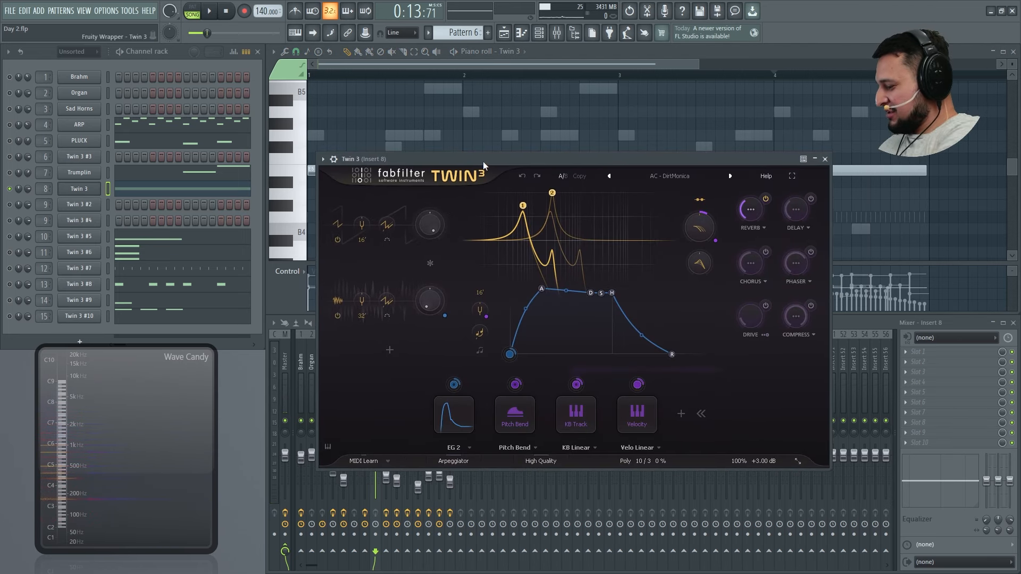
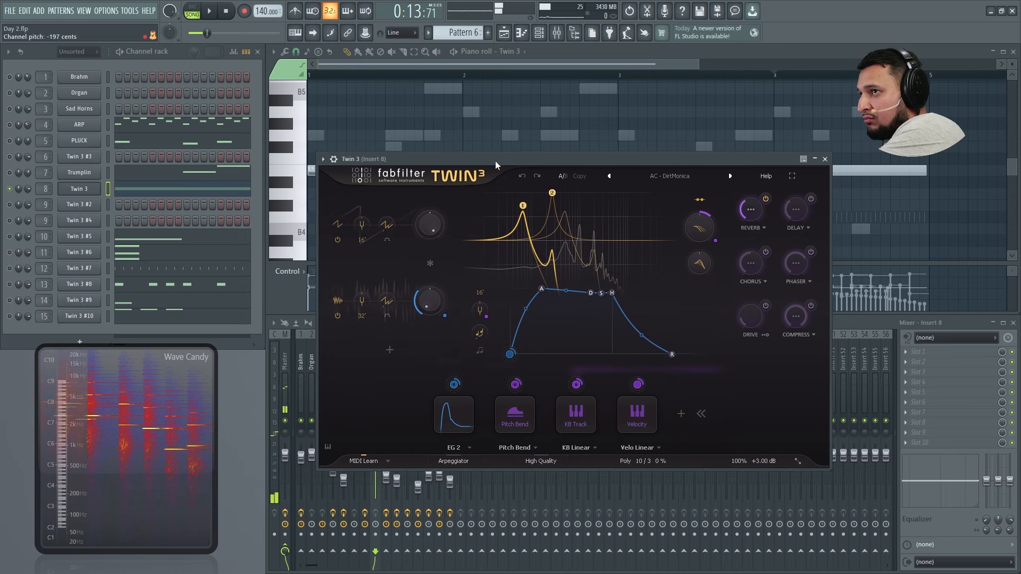
Step: Audition Twin 3 with its first oscillator bypassed, inspect the KB Track modulation, and undo the oscillator bypass
{"action": "left_click", "coordinate": [337, 241]}
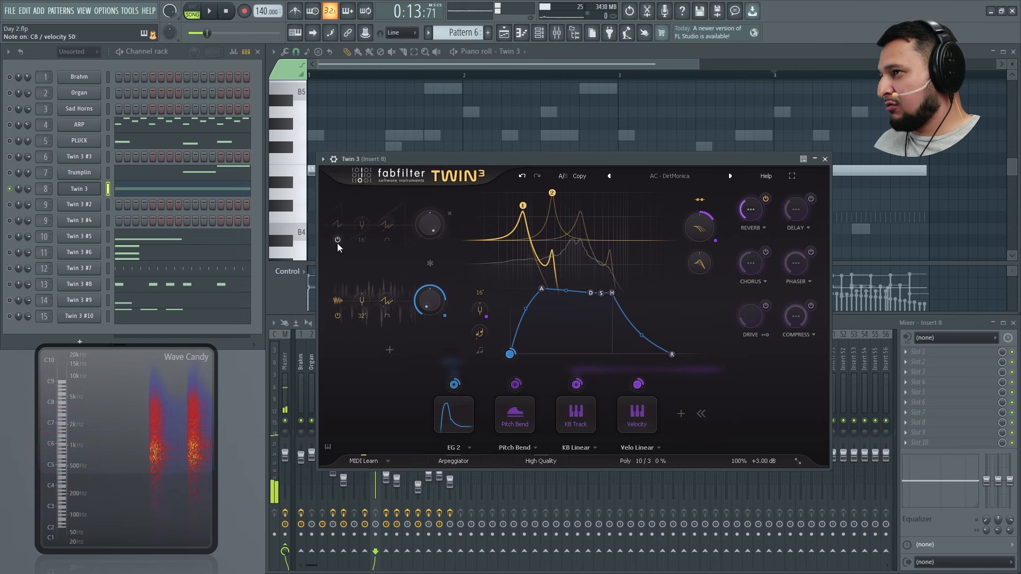
{"action": "left_click_drag", "start_coordinate": [430, 225], "coordinate": [400, 174]}
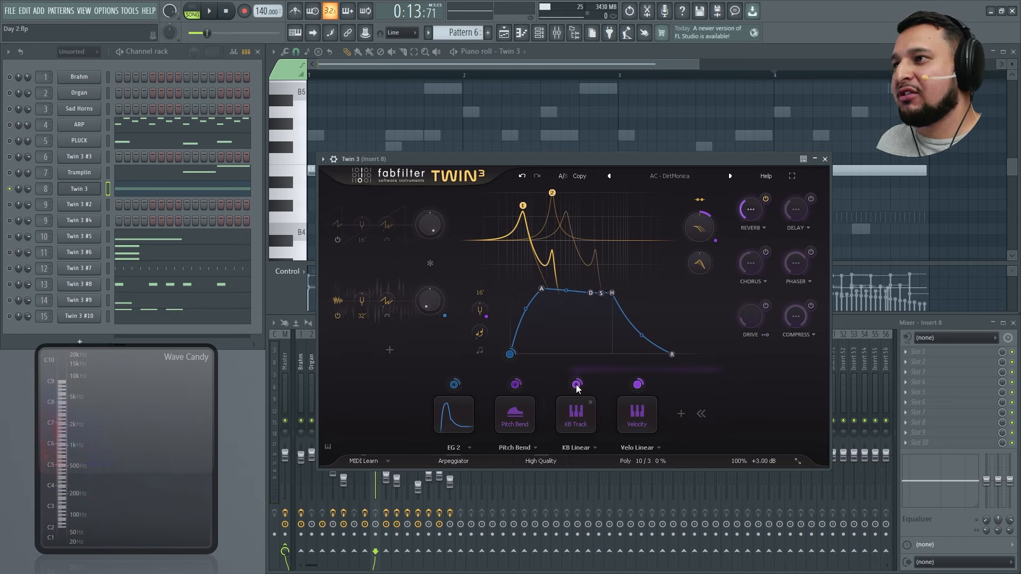
{"action": "mouse_move", "coordinate": [576, 385]}
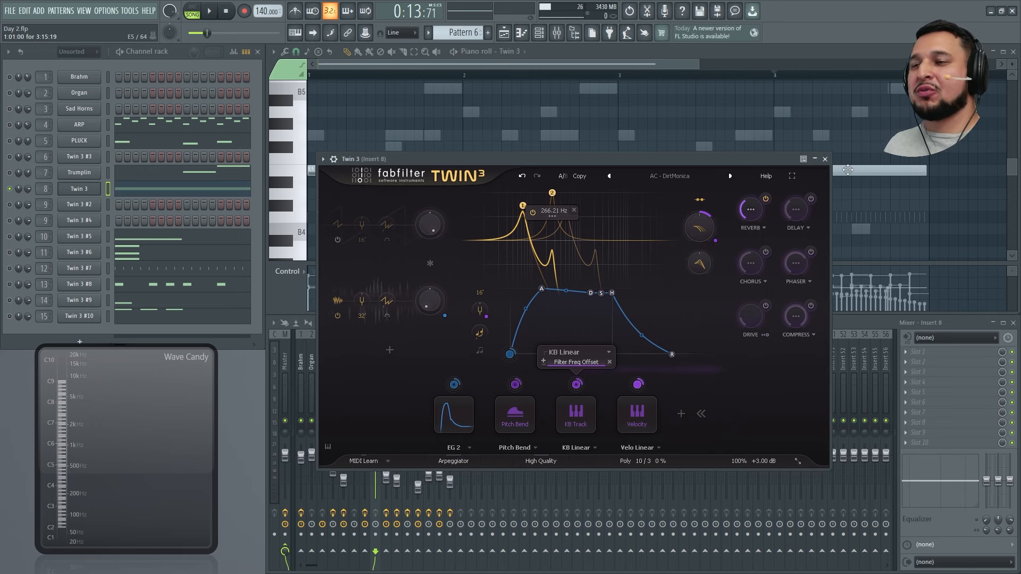
{"action": "left_click", "coordinate": [521, 177]}
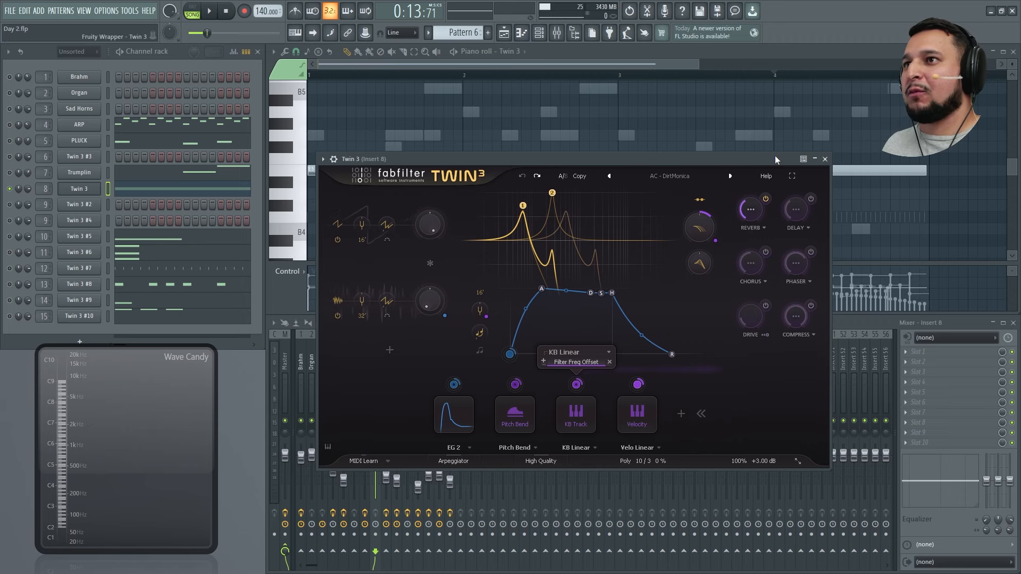
Step: Close Twin 3 and return to the Playlist, placing the playhead at bar 17 and making Pattern 2 active
{"action": "left_click", "coordinate": [825, 160]}
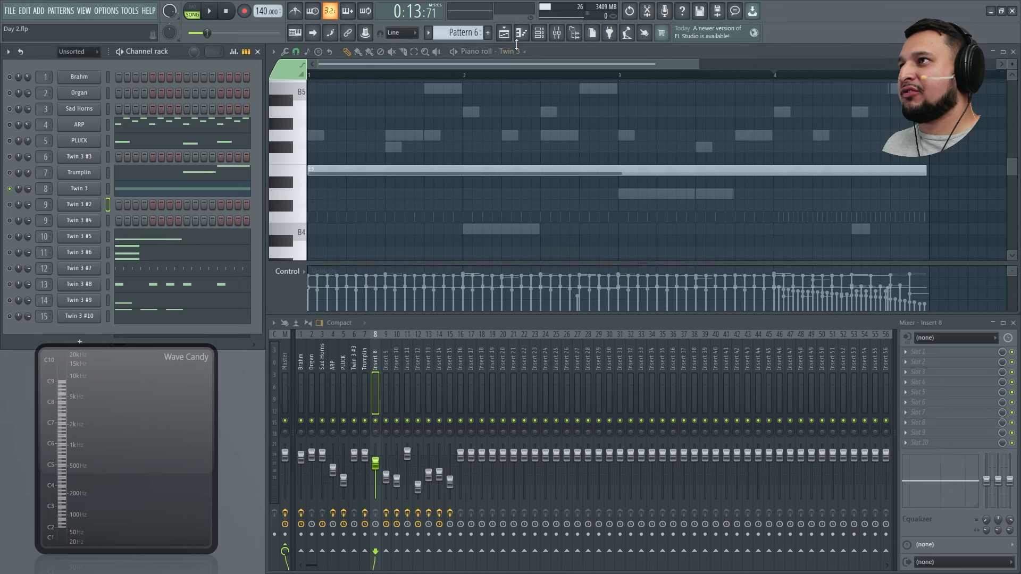
{"action": "left_click", "coordinate": [503, 32]}
{"action": "left_click", "coordinate": [661, 76]}
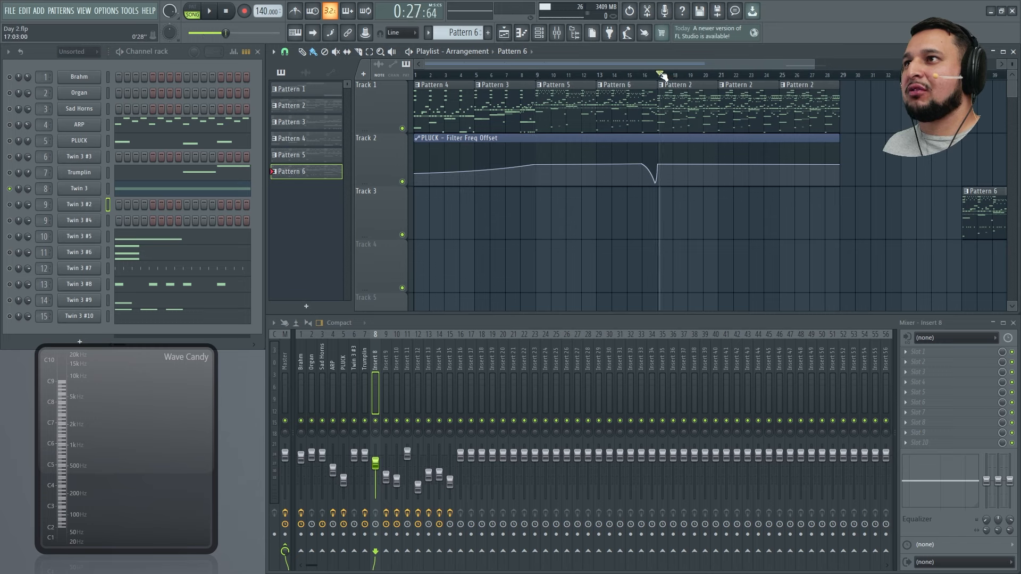
{"action": "left_click", "coordinate": [679, 100]}
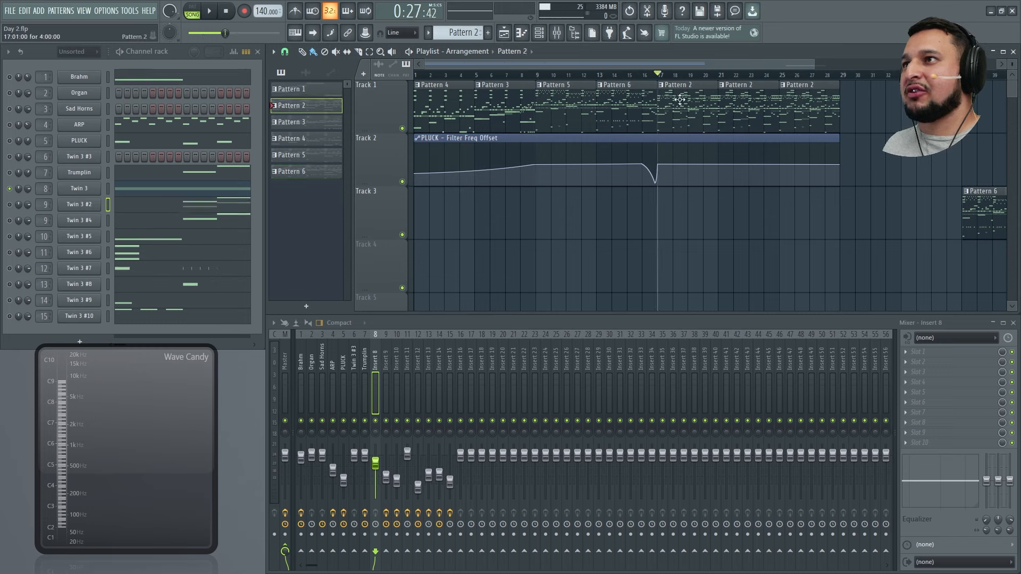
Step: Start playback with only Twin 3 #2, Twin 3 #3, Twin 3 #4 and Trumplin active, muting PLUCK
{"action": "right_click", "coordinate": [8, 203]}
{"action": "key", "text": "ctrl+s"}
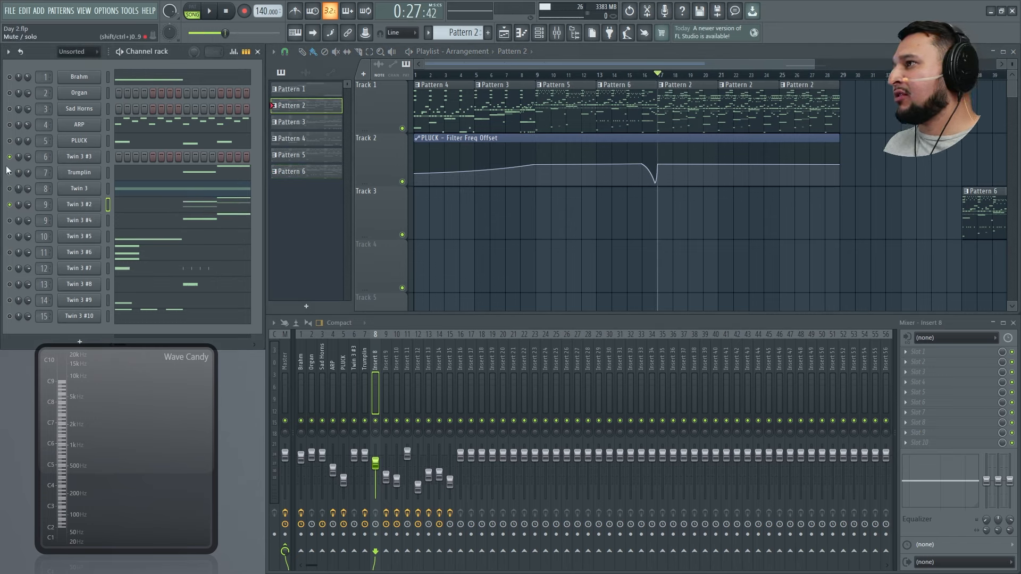
{"action": "left_click", "coordinate": [9, 220]}
{"action": "key", "text": "space"}
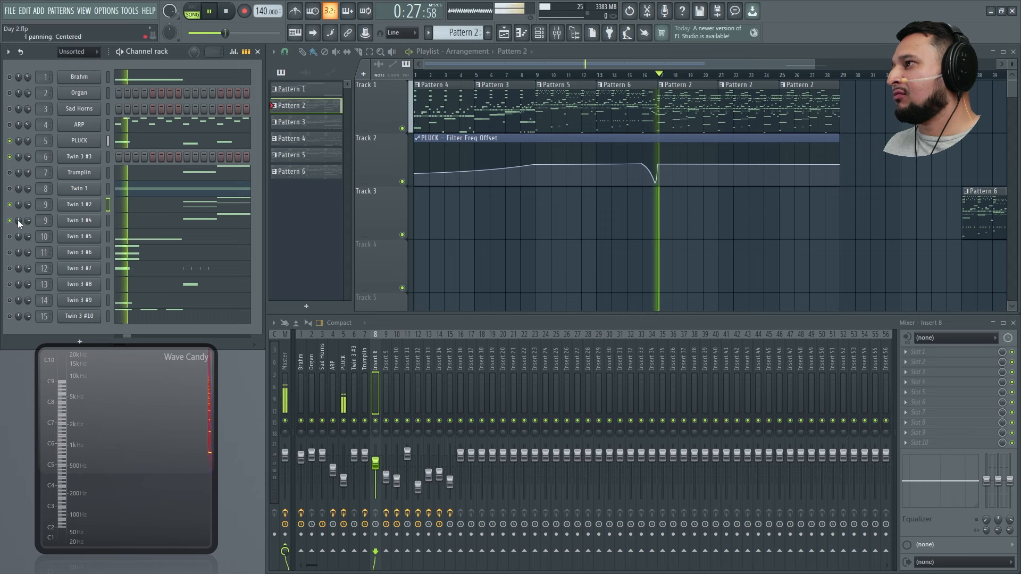
{"action": "left_click", "coordinate": [10, 142]}
{"action": "left_click", "coordinate": [9, 172]}
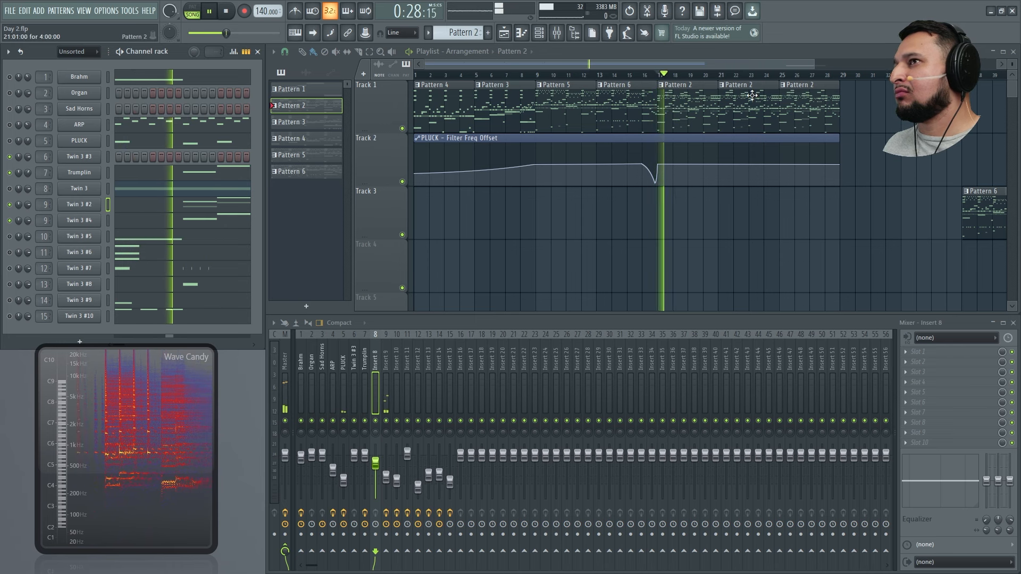
Step: Listen to the layered lead channels over Pattern 2, replaying the section from bar 17
{"action": "left_click_drag", "start_coordinate": [569, 255], "coordinate": [816, 58]}
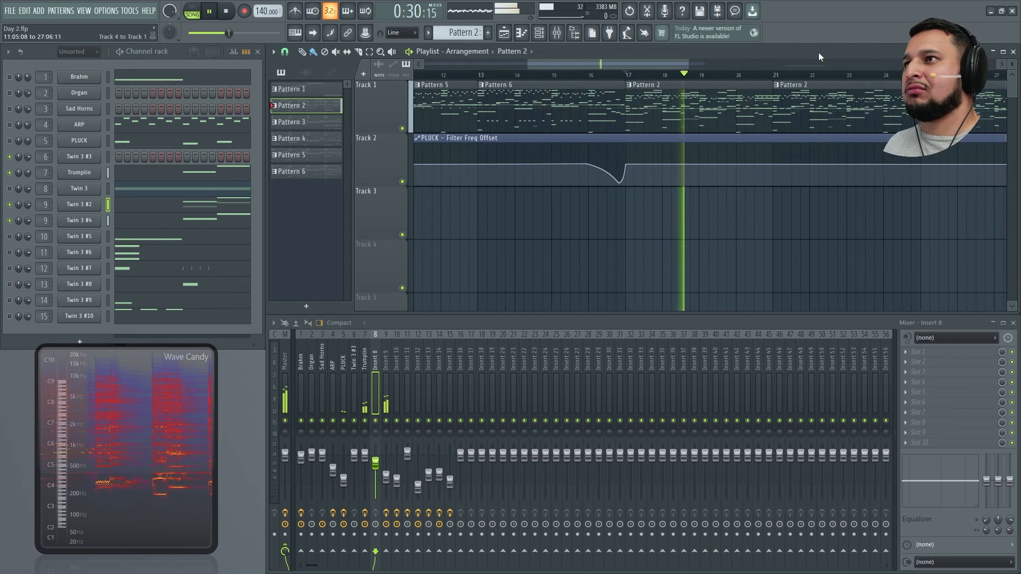
{"action": "key", "text": "space"}
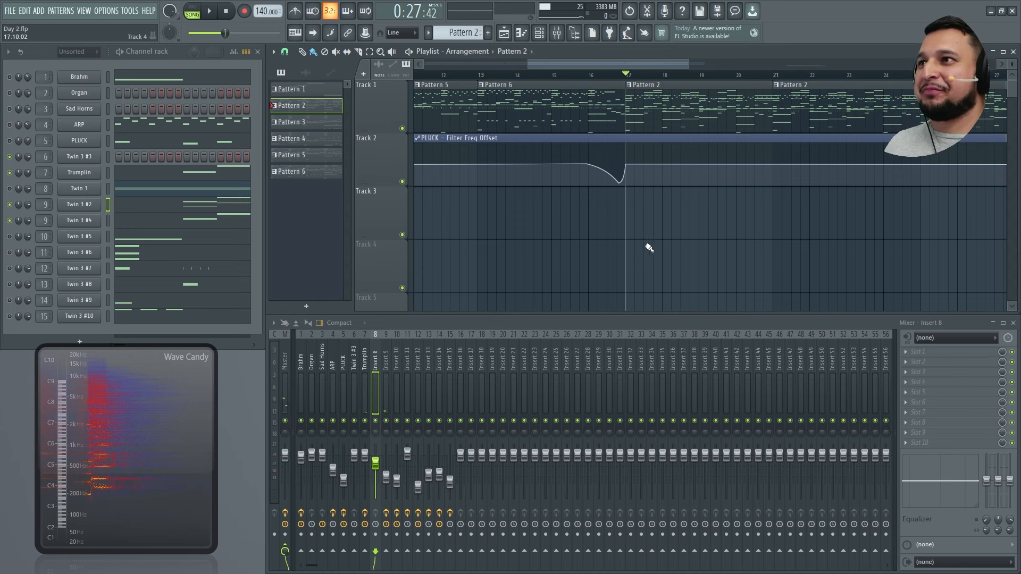
{"action": "scroll", "coordinate": [895, 136], "scroll_direction": "up", "scroll_amount": 2}
{"action": "key", "text": "space"}
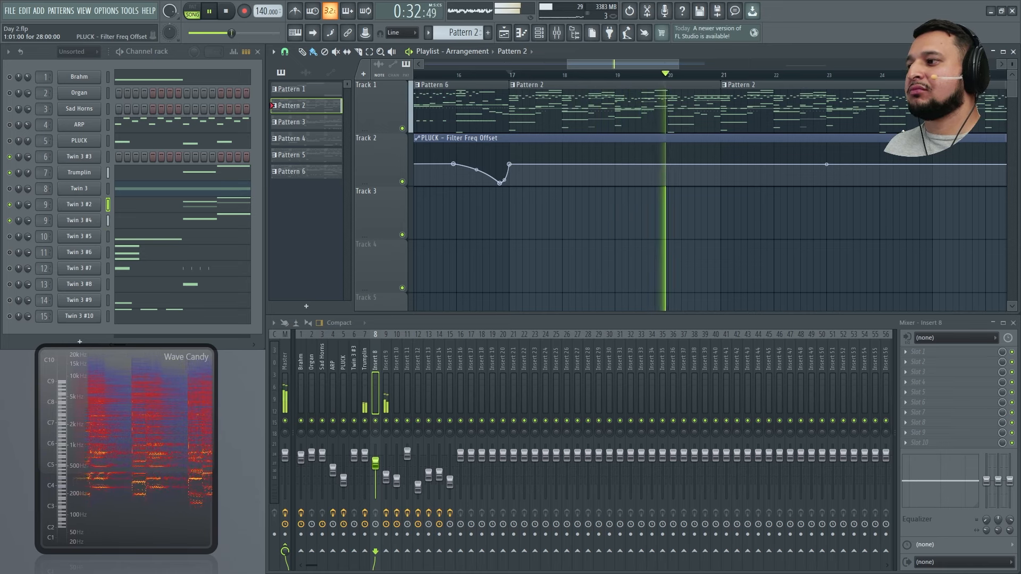
{"action": "key", "text": "space"}
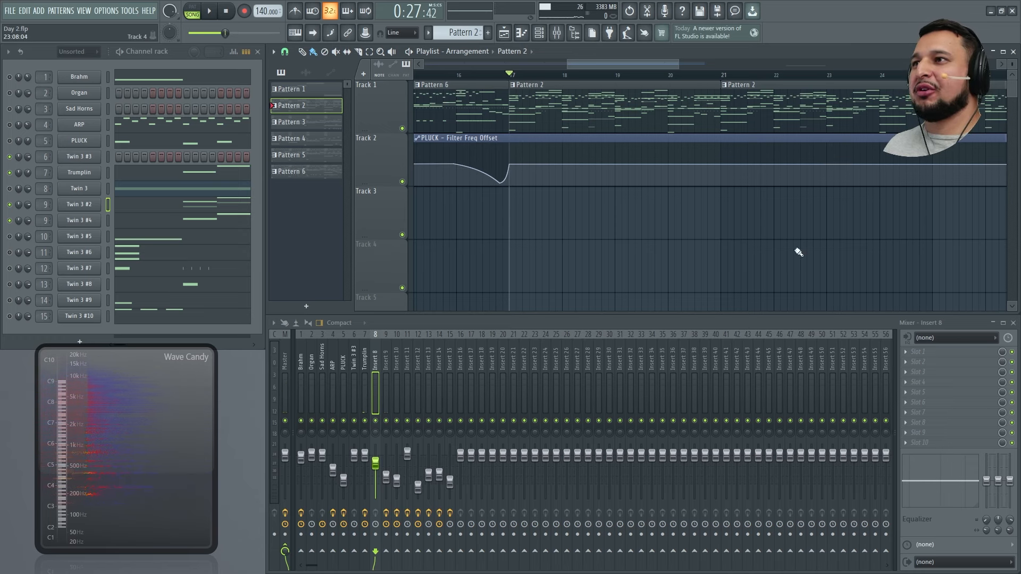
Step: Solo Twin 3 #4 and play it with its piano roll and BA - Brahm 3 instrument window open
{"action": "right_click", "coordinate": [9, 220]}
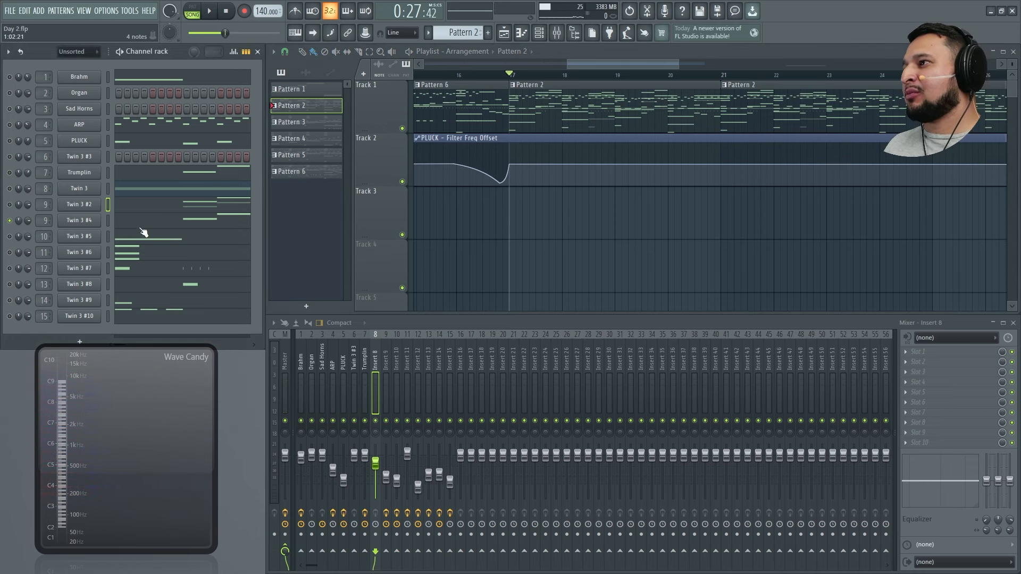
{"action": "left_click", "coordinate": [189, 220]}
{"action": "key", "text": "space"}
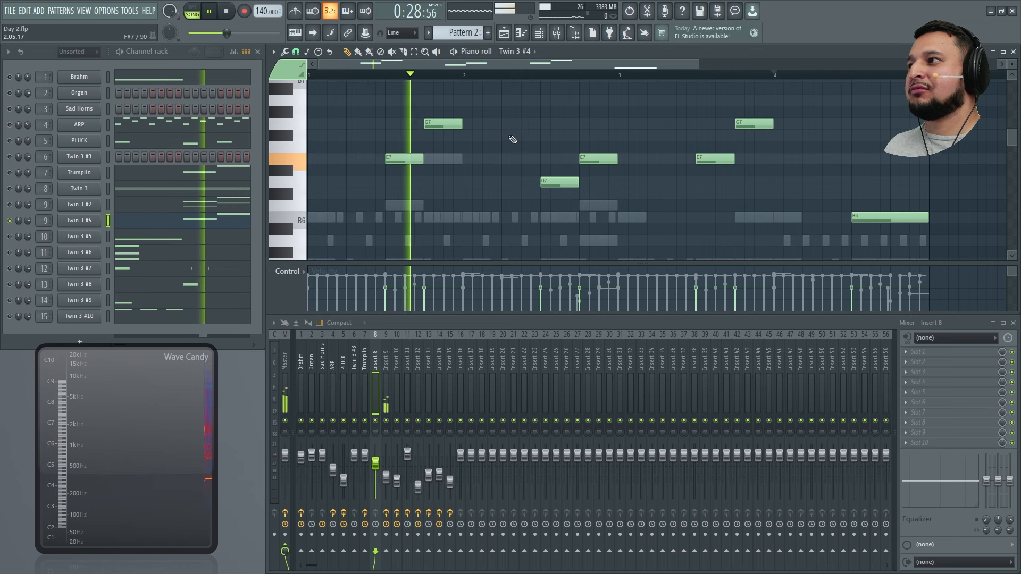
{"action": "left_click", "coordinate": [92, 221]}
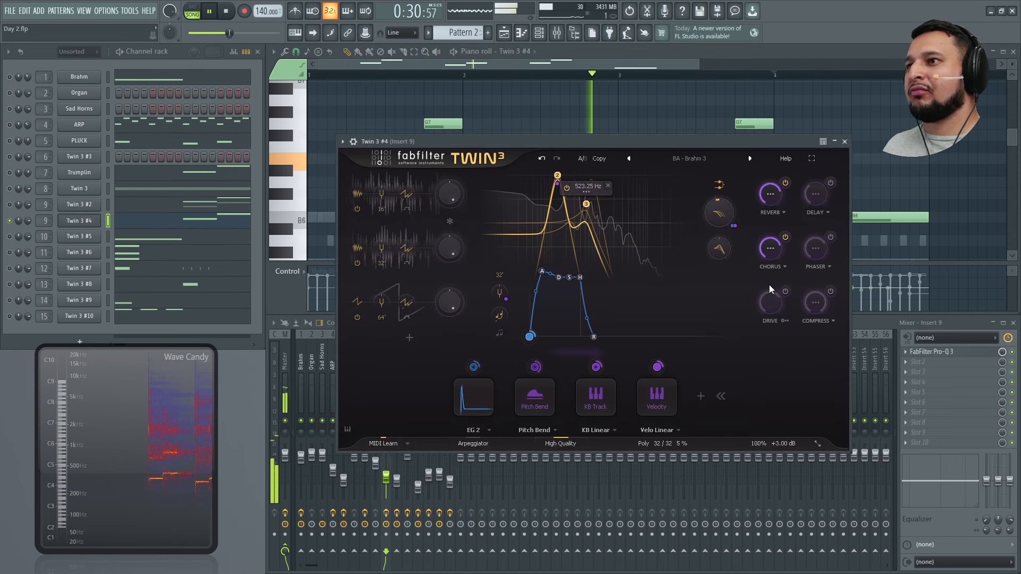
{"action": "key", "text": "space"}
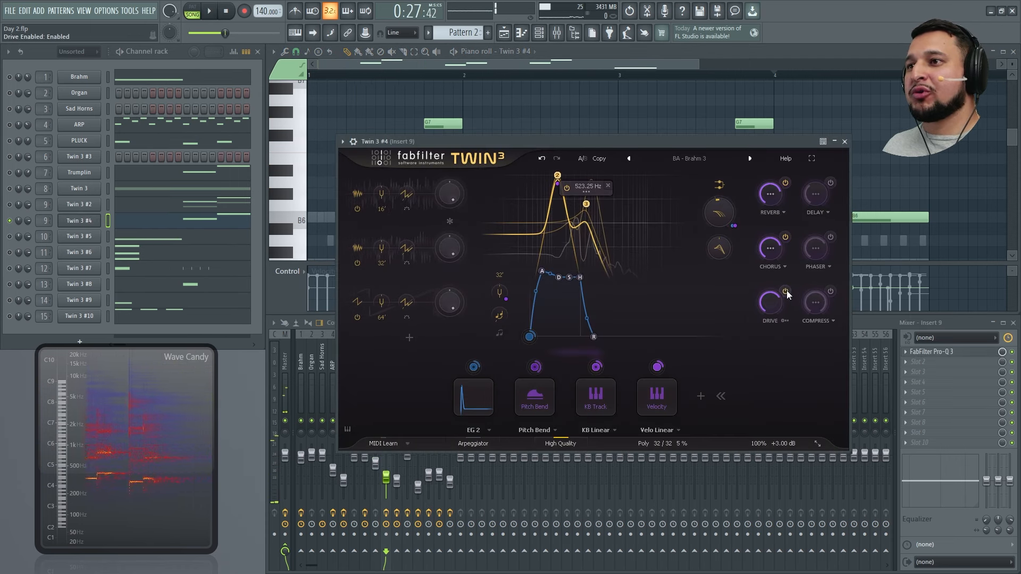
Step: Play Twin 3 #4 with Drive enabled, and switch Drive off again to compare the sound
{"action": "left_click", "coordinate": [785, 291]}
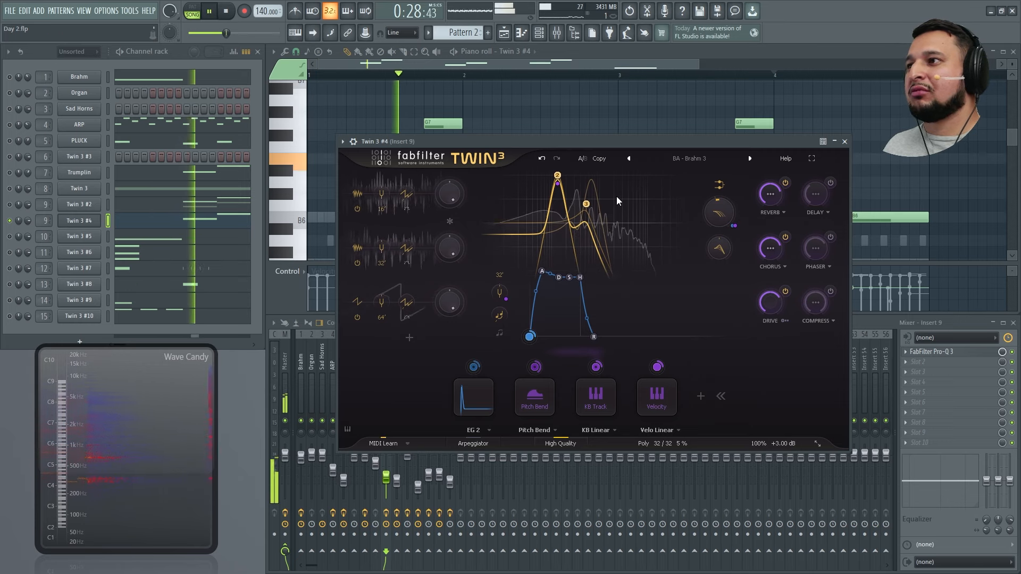
{"action": "left_click", "coordinate": [783, 293]}
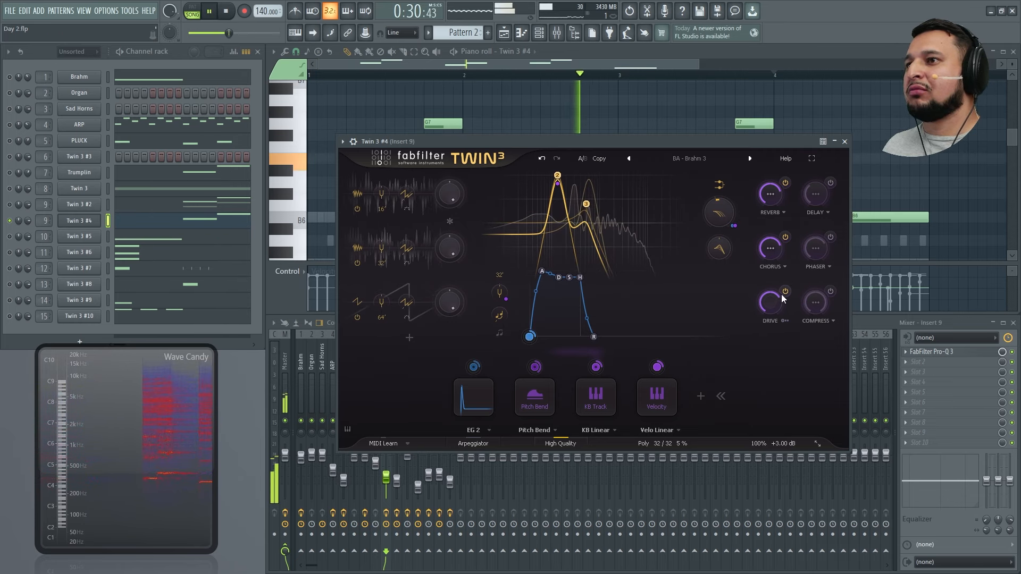
{"action": "key", "text": "space"}
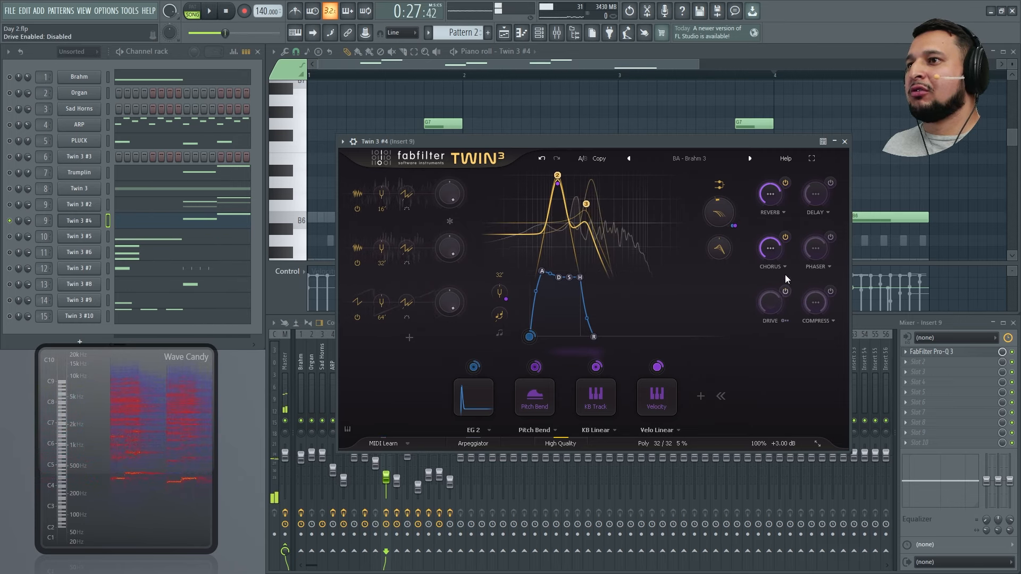
Step: Solo Twin 3 #2, bring up its BA - Brahm instrument, and close the open instrument windows
{"action": "right_click", "coordinate": [10, 205]}
{"action": "left_click", "coordinate": [85, 205]}
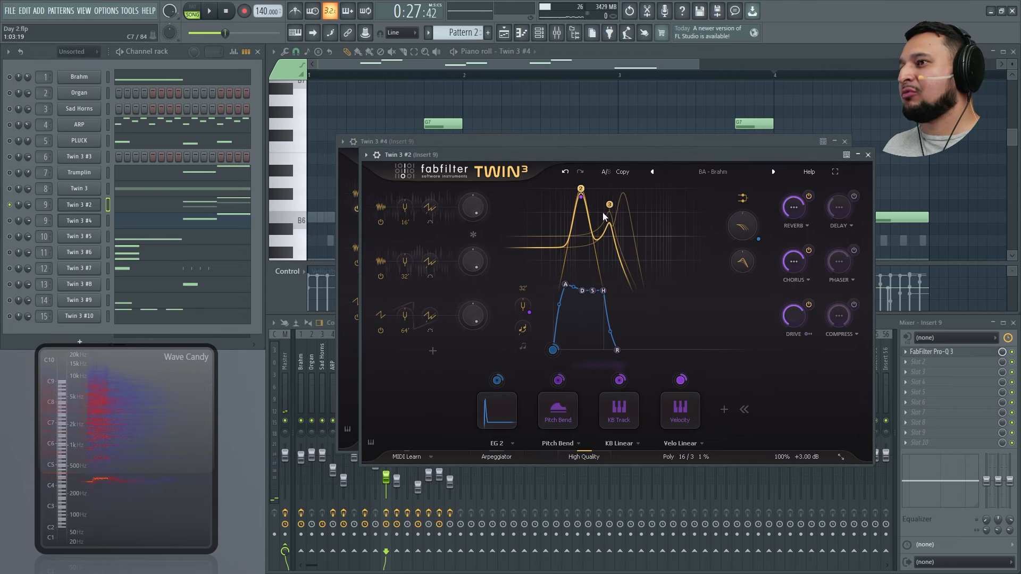
{"action": "left_click", "coordinate": [868, 154]}
{"action": "key", "text": "Escape"}
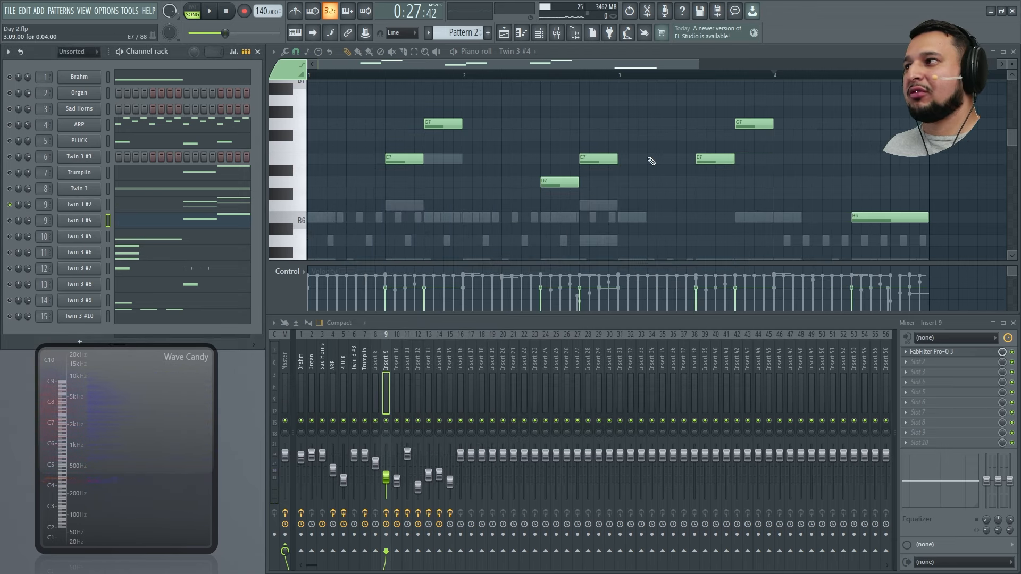
Step: Play the soloed Twin 3 #2 channel and reopen its instrument window over the piano roll
{"action": "left_click", "coordinate": [96, 226]}
{"action": "key", "text": "space"}
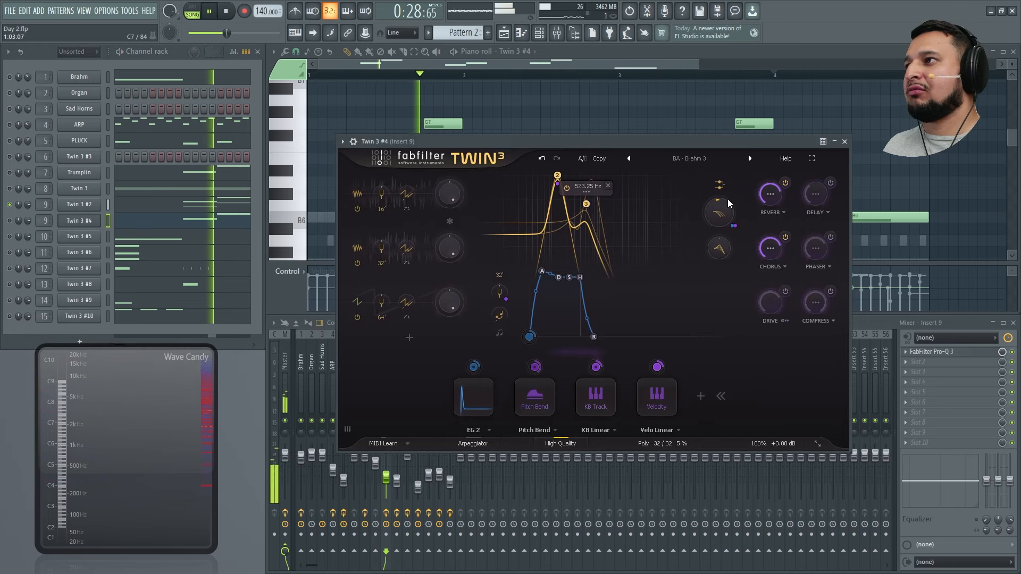
{"action": "left_click", "coordinate": [80, 205]}
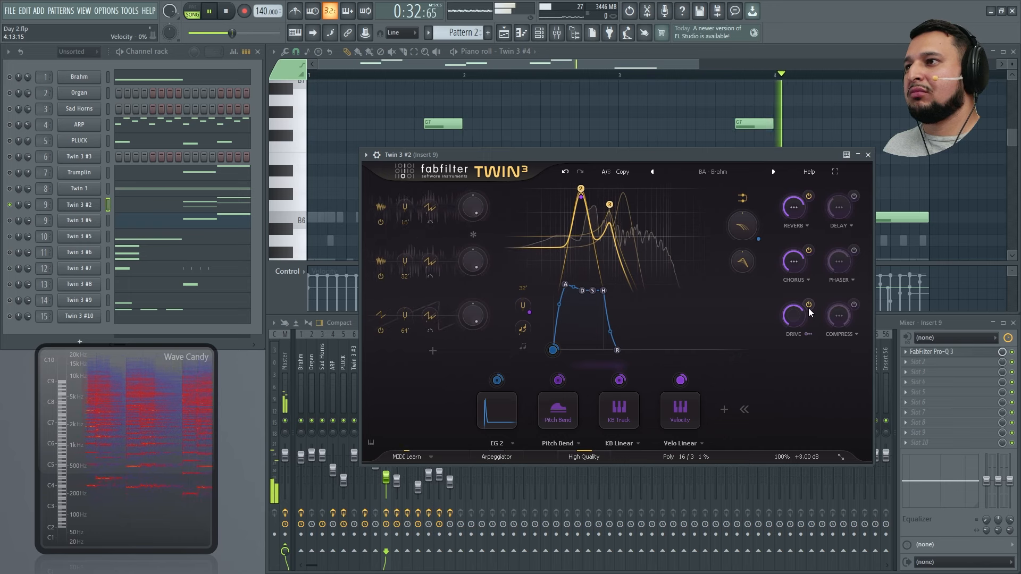
{"action": "key", "text": "space"}
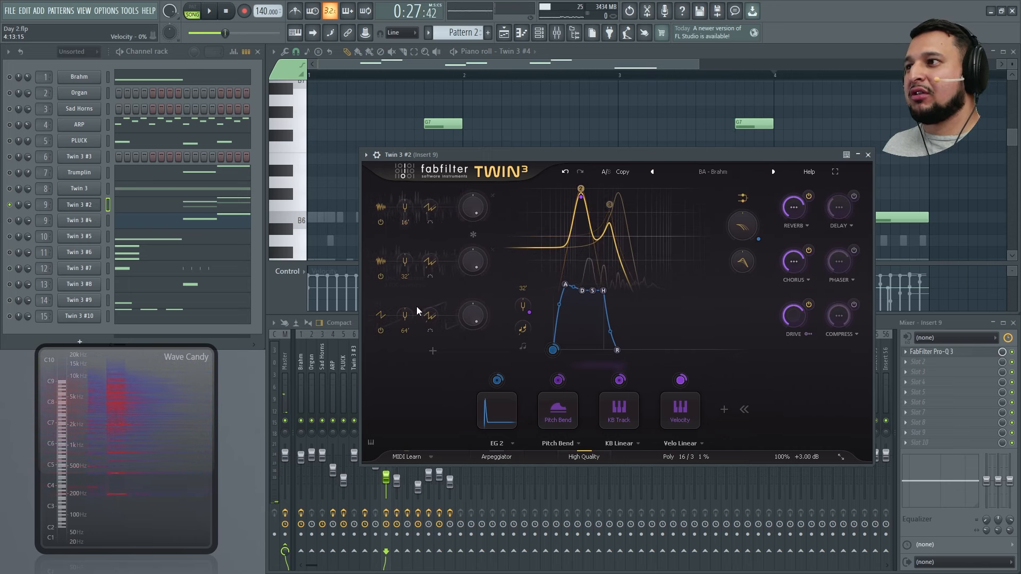
Step: Check oscillator 3's octave options in Twin 3 #2 without changing them, and play the sound
{"action": "left_click", "coordinate": [400, 333]}
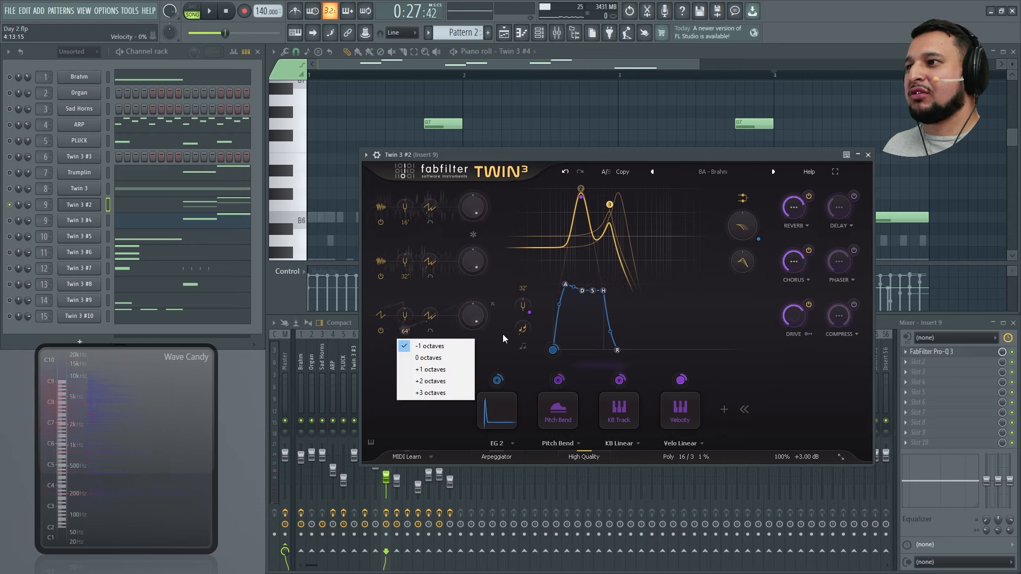
{"action": "left_click", "coordinate": [567, 155]}
{"action": "key", "text": "space"}
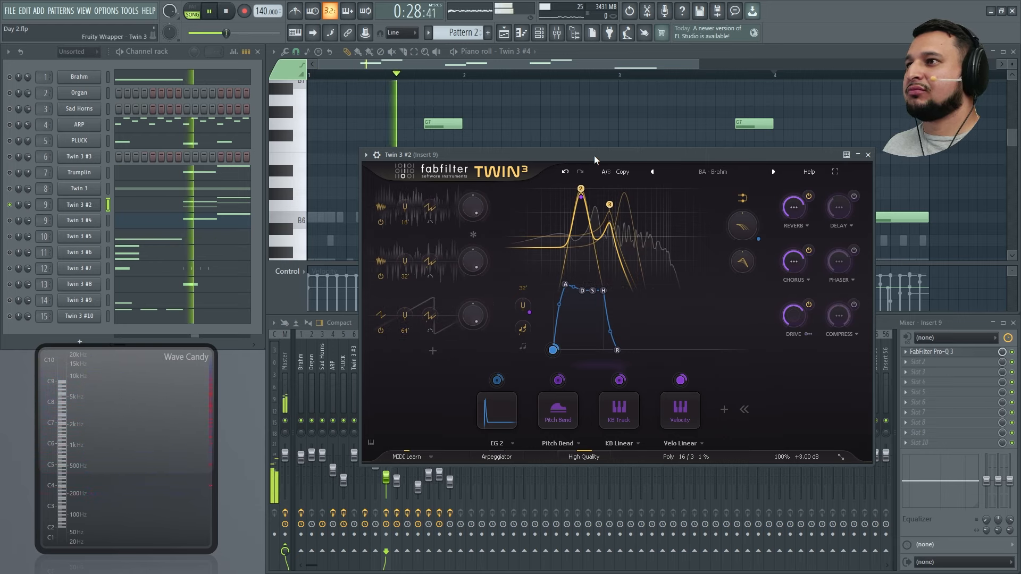
{"action": "key", "text": "space"}
Step: Play Twin 3 #2 with oscillator 3 bypassed, and again with it re-enabled
{"action": "left_click", "coordinate": [380, 330]}
{"action": "key", "text": "space"}
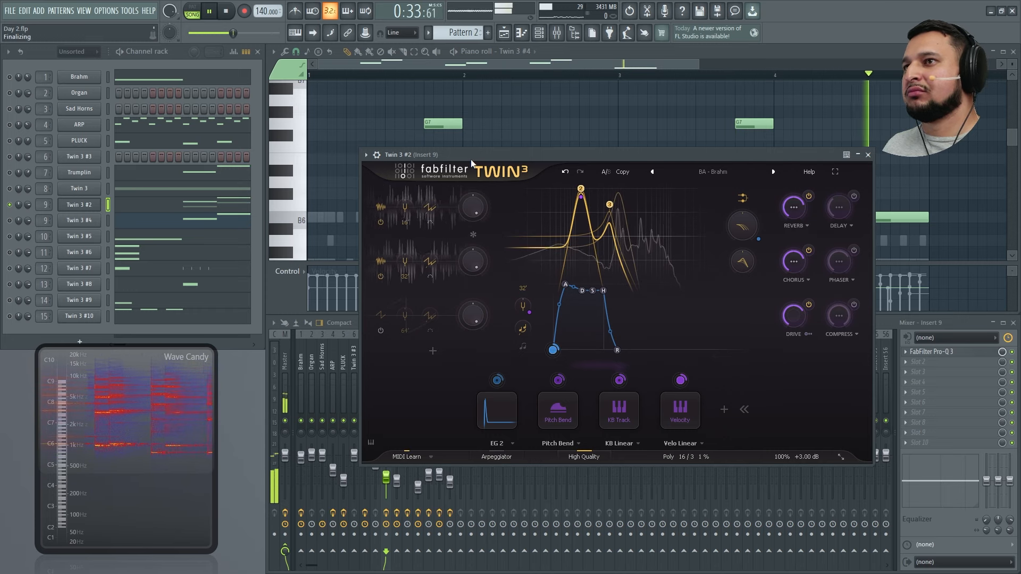
{"action": "key", "text": "space"}
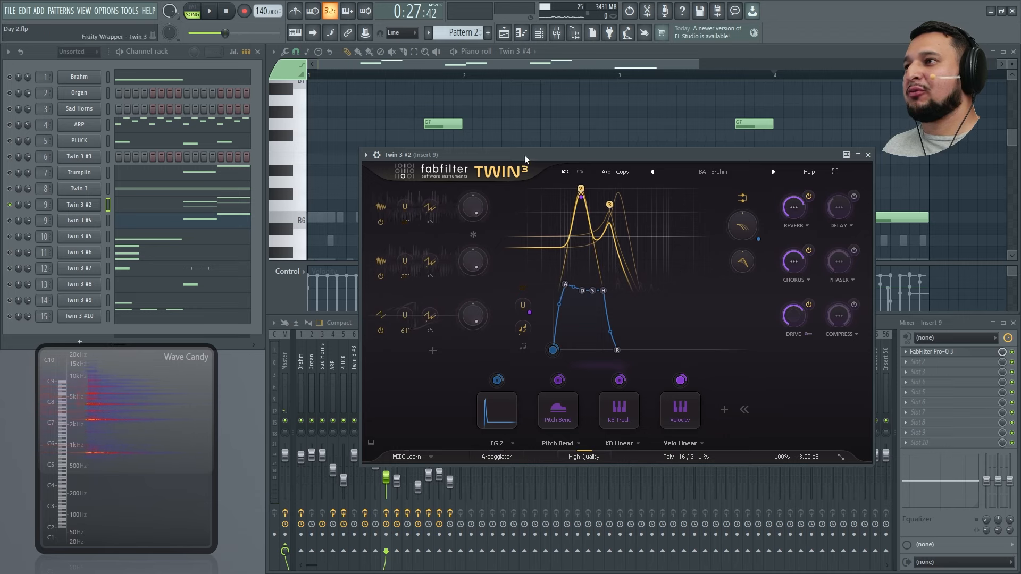
{"action": "key", "text": "space"}
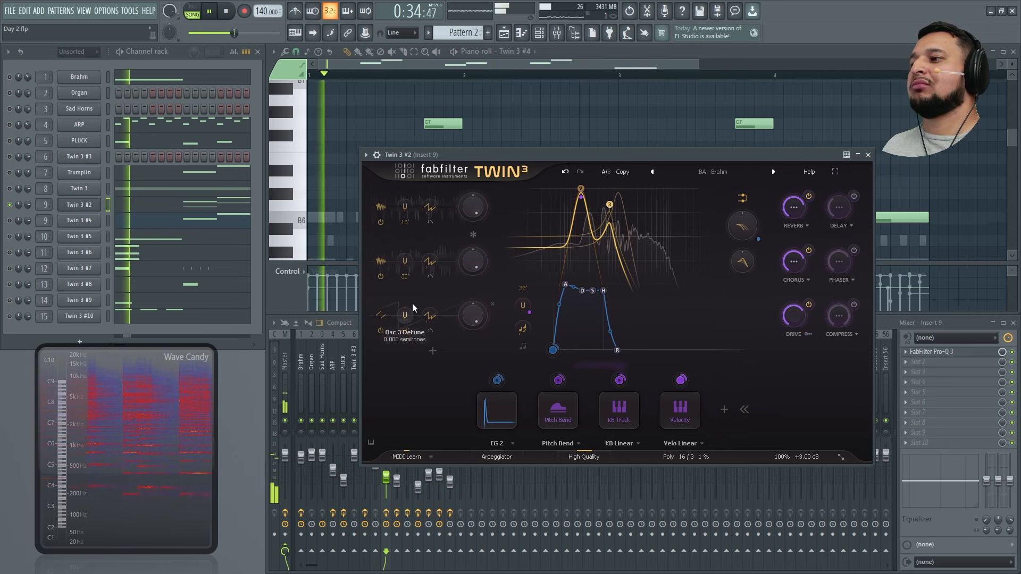
{"action": "key", "text": "space"}
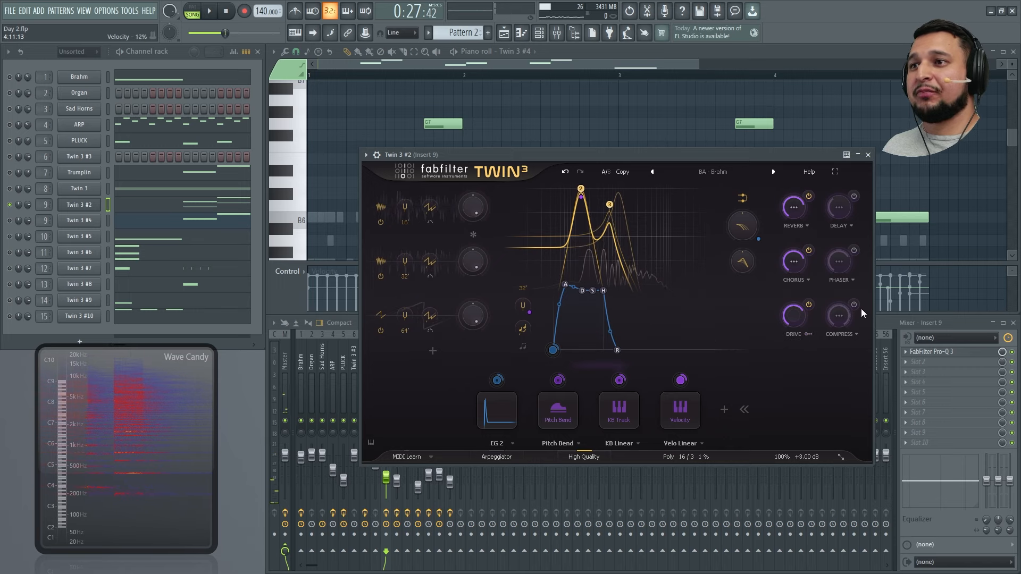
Step: Play Twin 3 #2 with Drive disabled, and turn Drive back on
{"action": "left_click", "coordinate": [810, 303]}
{"action": "key", "text": "space"}
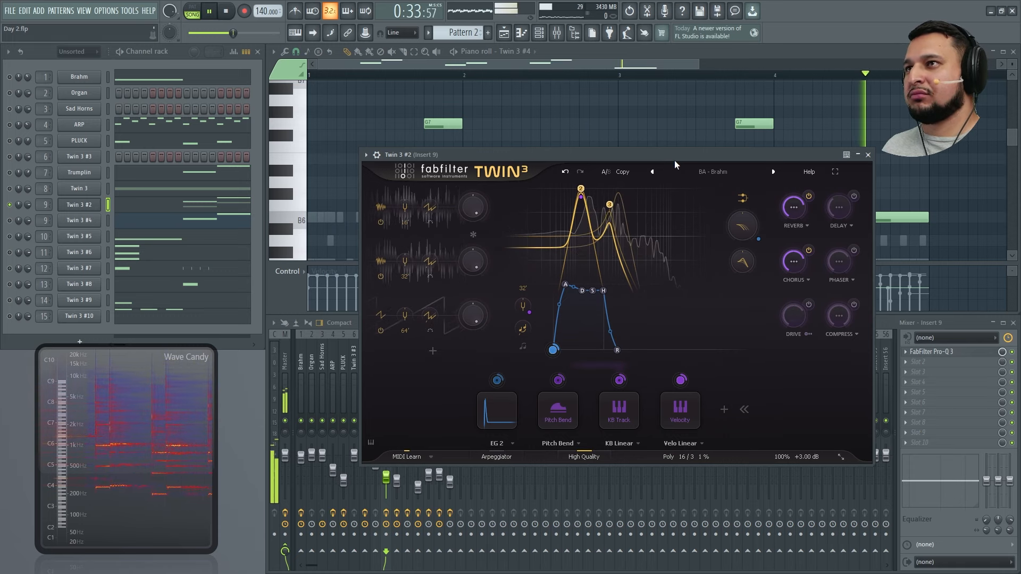
{"action": "key", "text": "space"}
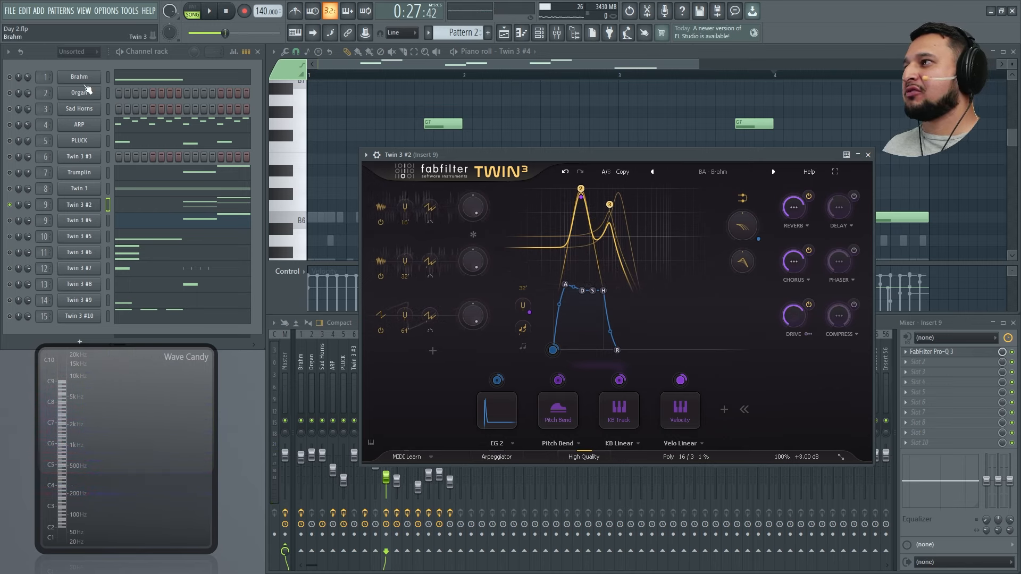
Step: Solo the Brahm channel, open its Twin 3 instrument clear of the channel rack, and check its voicing and unison settings while playing notes
{"action": "left_click", "coordinate": [8, 80]}
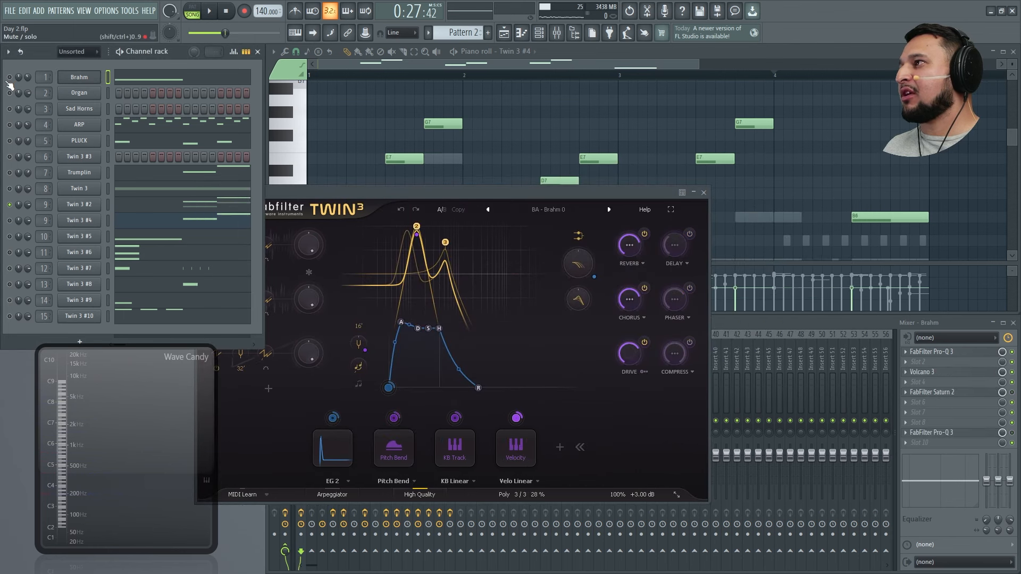
{"action": "left_click", "coordinate": [78, 77]}
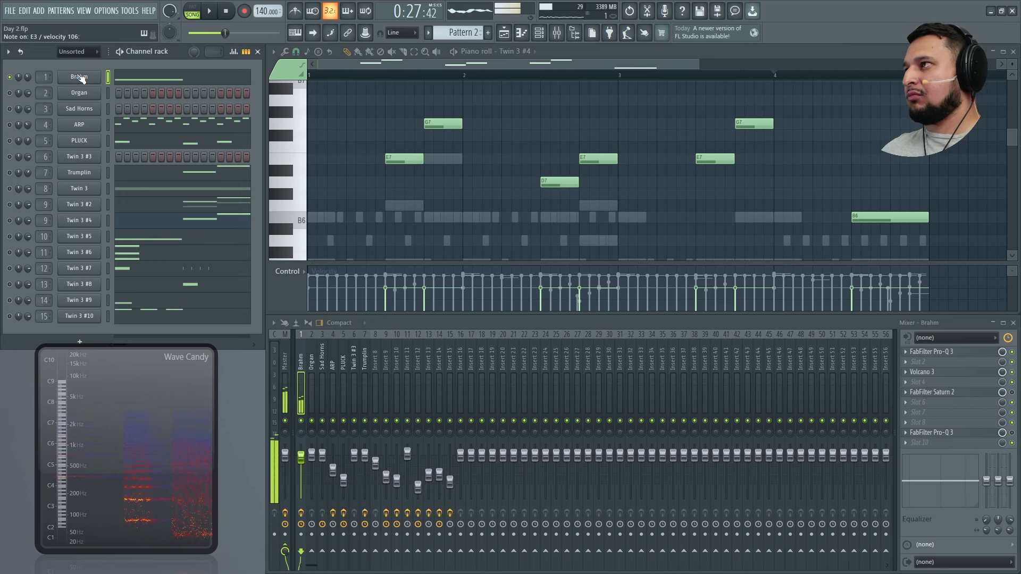
{"action": "left_click", "coordinate": [80, 78]}
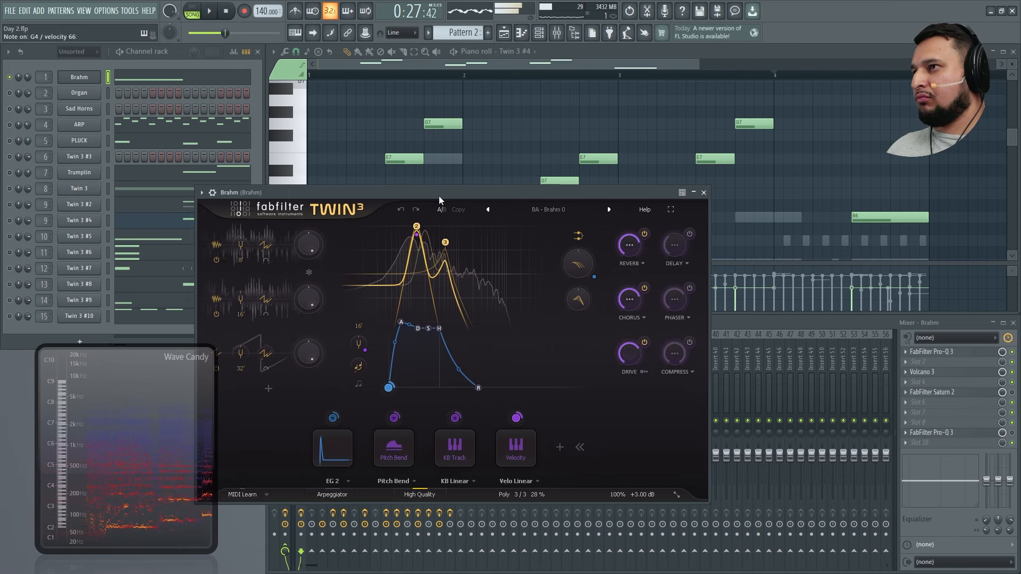
{"action": "left_click_drag", "start_coordinate": [439, 195], "coordinate": [549, 193]}
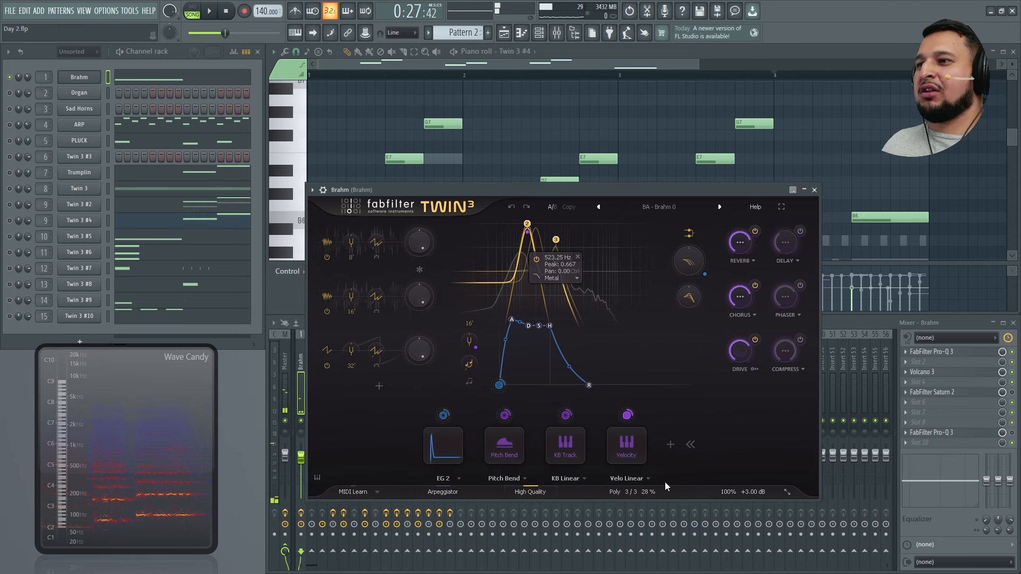
{"action": "left_click", "coordinate": [651, 492]}
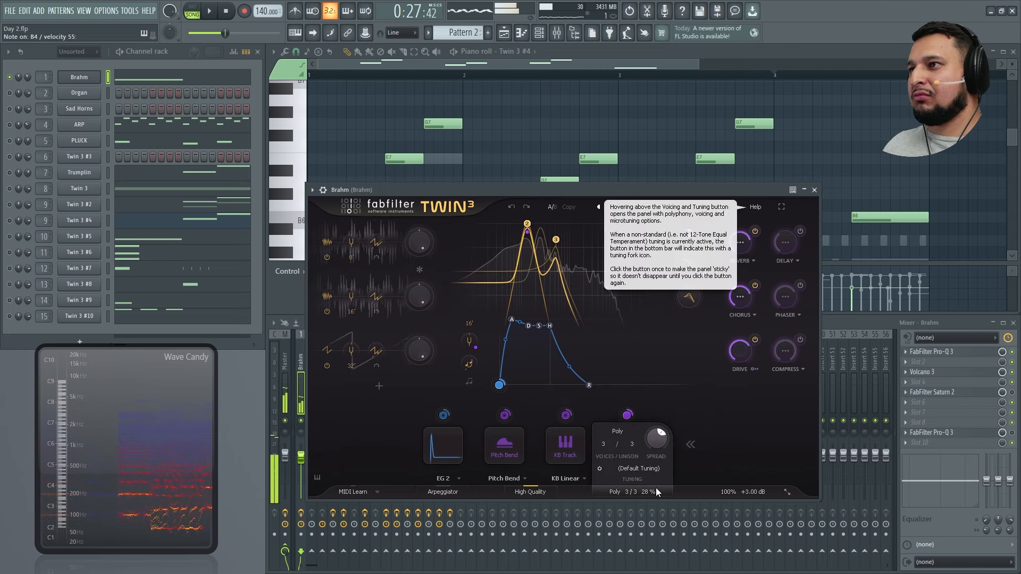
Step: Play Brahm with oscillator 3 bypassed, re-enable the oscillator, and close the instrument window
{"action": "left_click", "coordinate": [327, 351]}
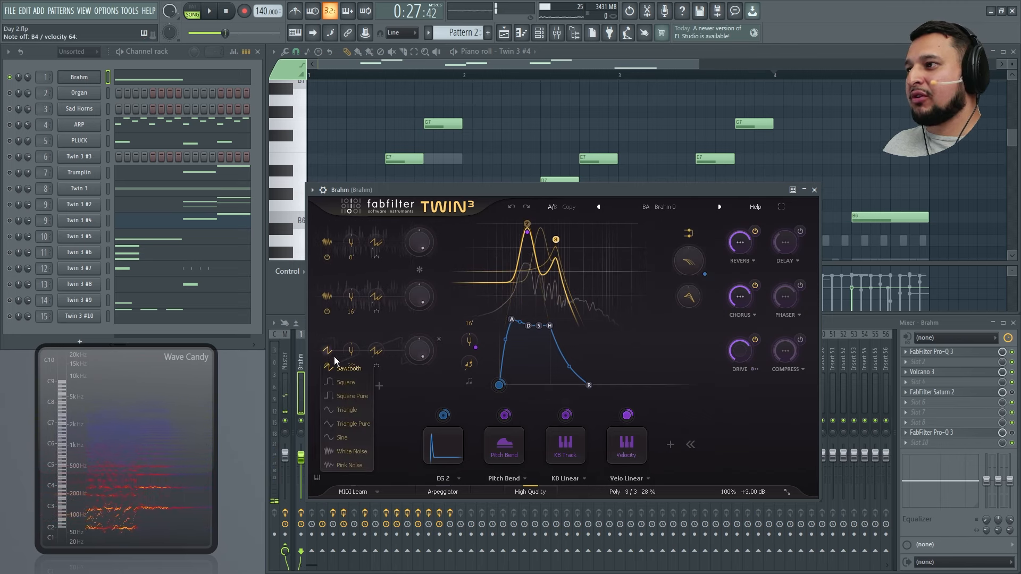
{"action": "left_click", "coordinate": [333, 367]}
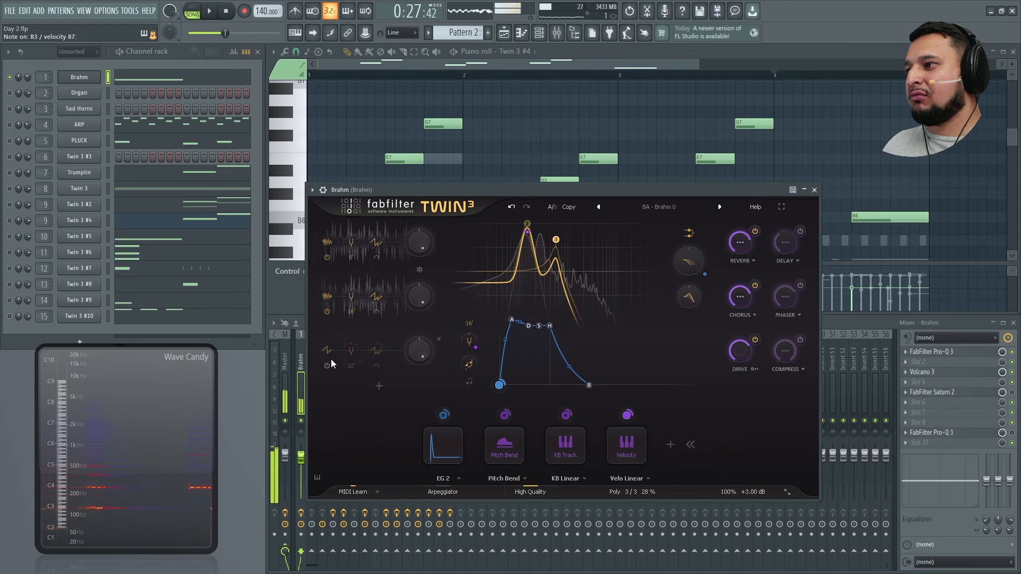
{"action": "left_click", "coordinate": [328, 365]}
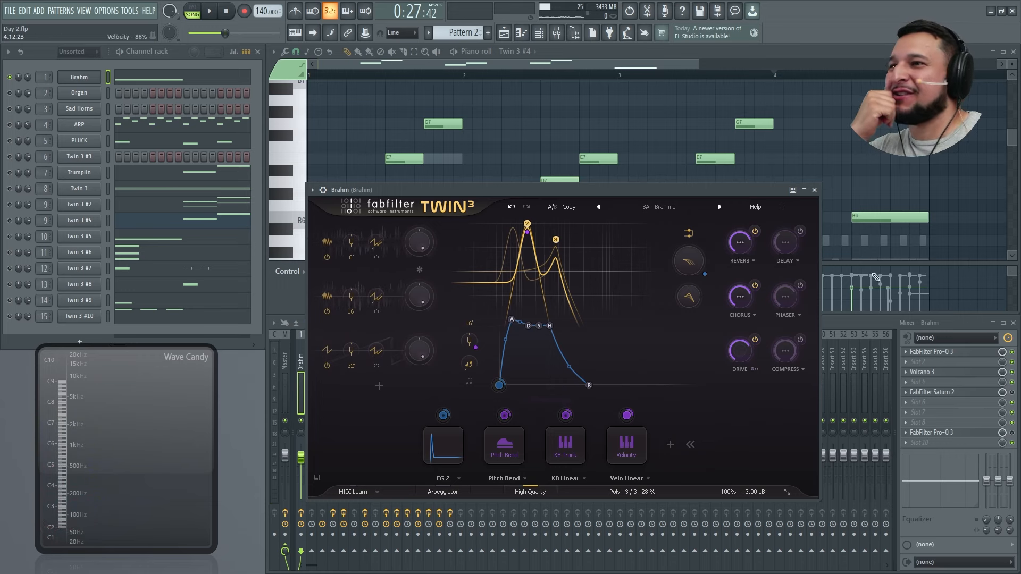
{"action": "left_click", "coordinate": [814, 189]}
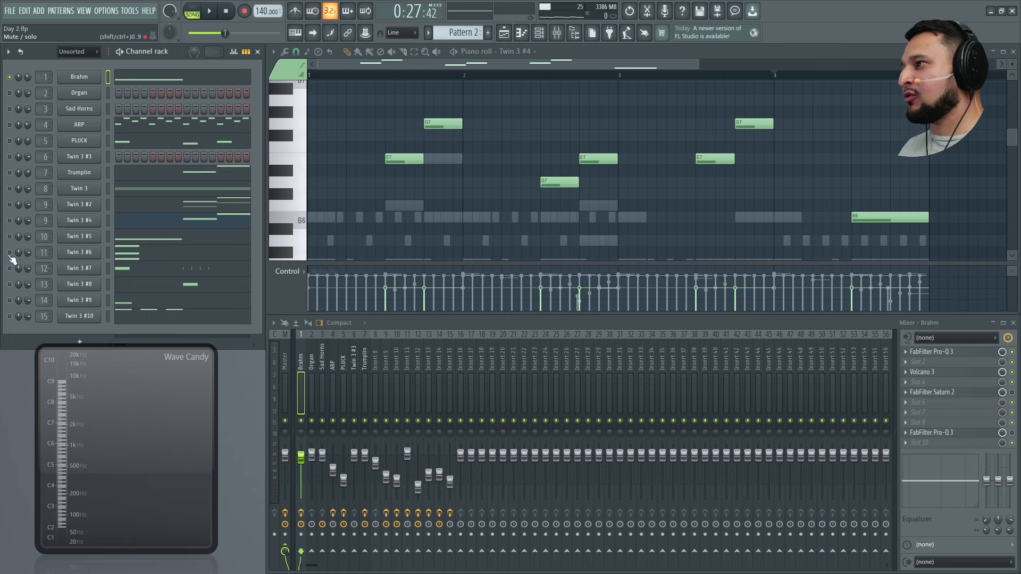
Step: Solo the Twin 3 #6 channel, open its instrument window, and play its part
{"action": "left_click", "coordinate": [93, 253]}
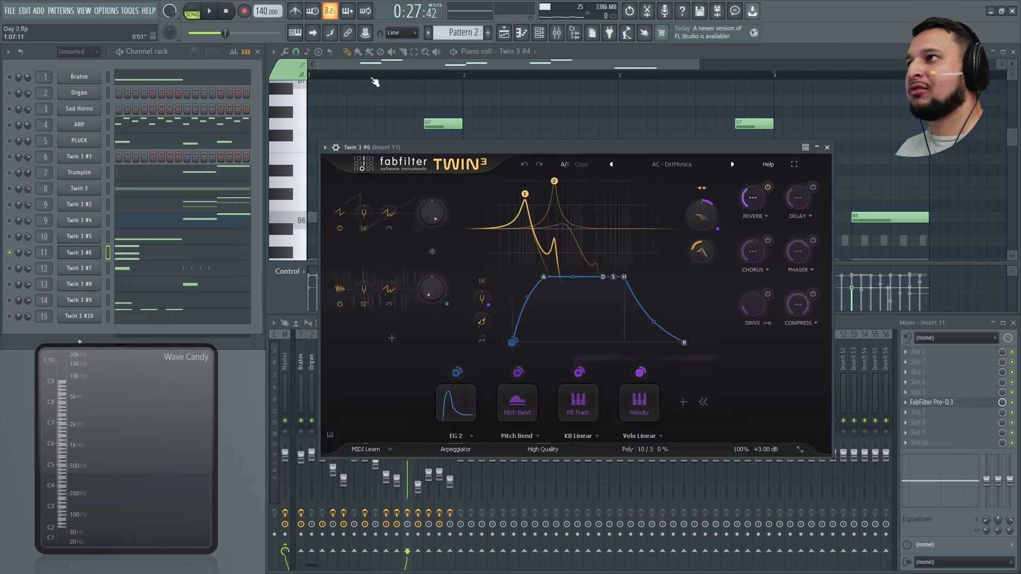
{"action": "left_click", "coordinate": [268, 79]}
{"action": "key", "text": "space"}
{"action": "key", "text": "space"}
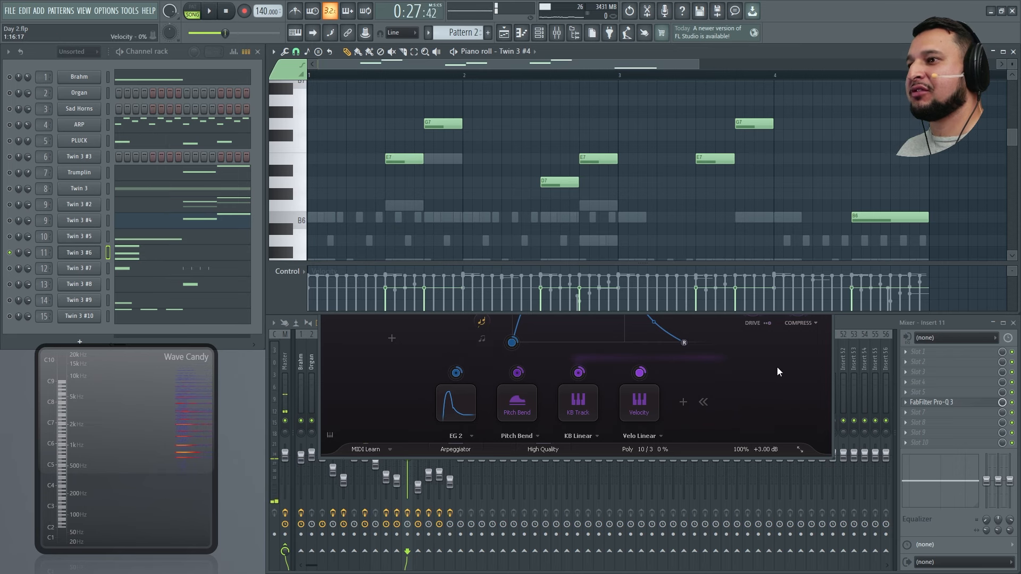
{"action": "left_click", "coordinate": [777, 367]}
{"action": "key", "text": "space"}
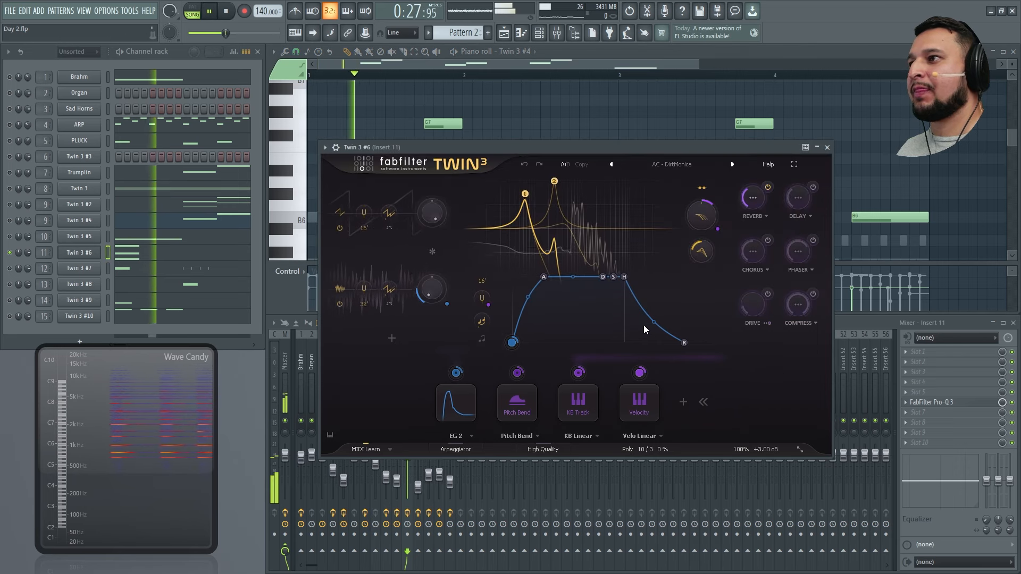
{"action": "key", "text": "space"}
Step: Compare Twin 3 #6 with oscillator 1 bypassed and enabled during playback, leaving the oscillator on
{"action": "left_click", "coordinate": [338, 230]}
{"action": "key", "text": "space"}
{"action": "key", "text": "space"}
{"action": "left_click", "coordinate": [337, 230]}
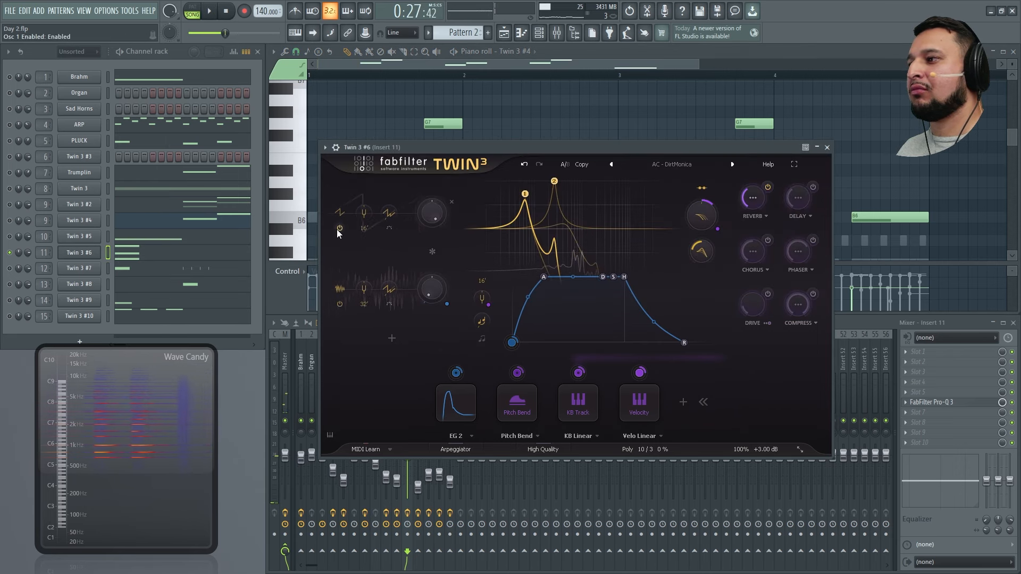
{"action": "key", "text": "space"}
{"action": "key", "text": "space"}
{"action": "left_click", "coordinate": [339, 229]}
{"action": "key", "text": "space"}
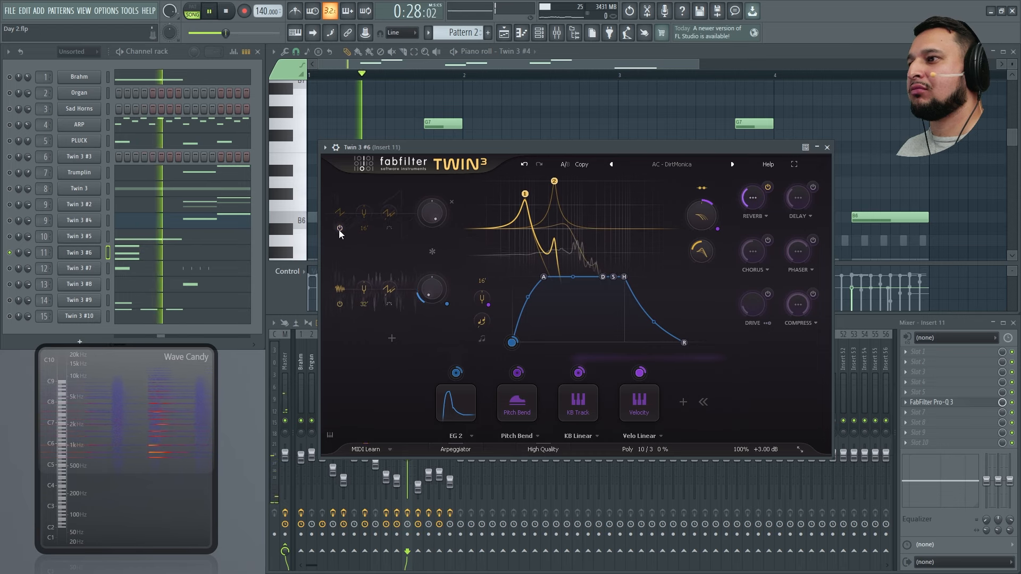
{"action": "left_click", "coordinate": [340, 230]}
{"action": "key", "text": "space"}
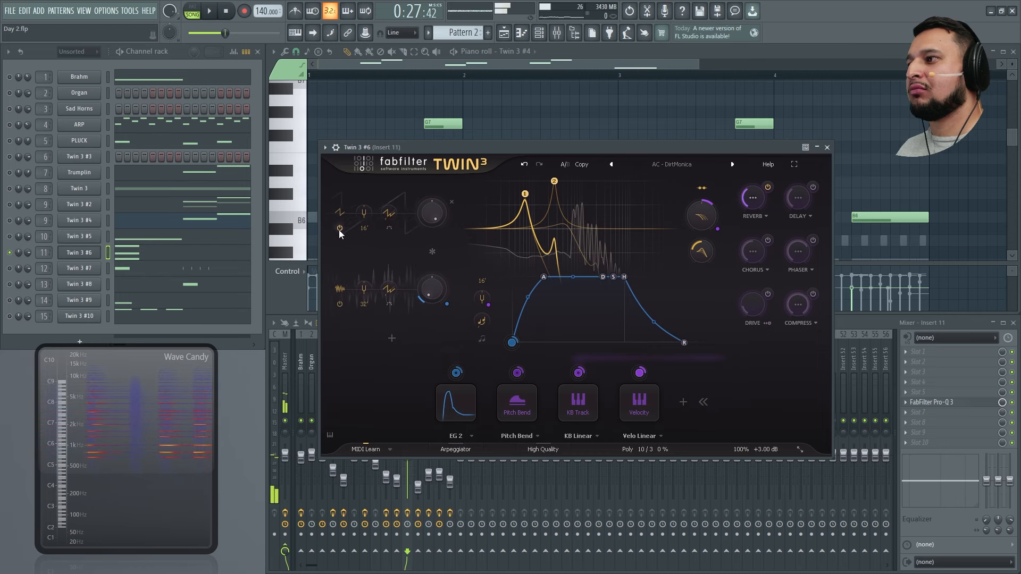
{"action": "key", "text": "space"}
Step: Play Twin 3 #6 with oscillator 2 bypassed, re-enable it, stop playback, and minimize the instrument window
{"action": "left_click", "coordinate": [338, 303]}
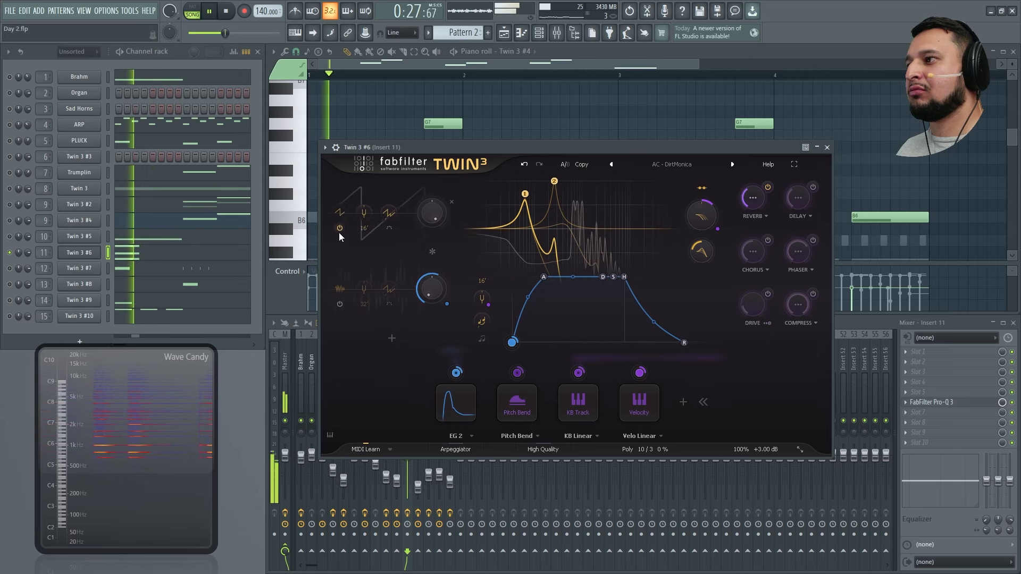
{"action": "left_click", "coordinate": [341, 303]}
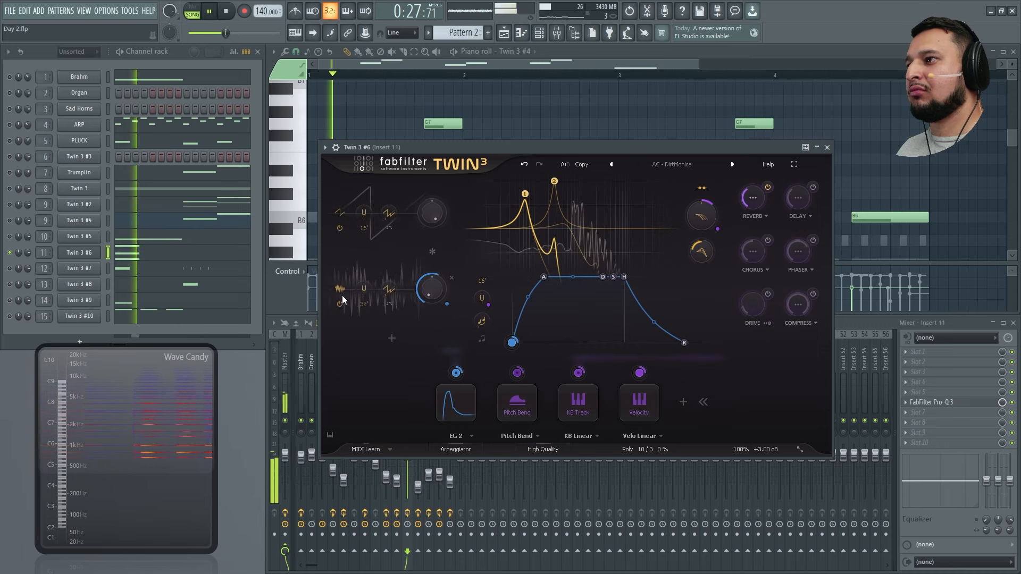
{"action": "key", "text": "space"}
{"action": "left_click", "coordinate": [817, 147]}
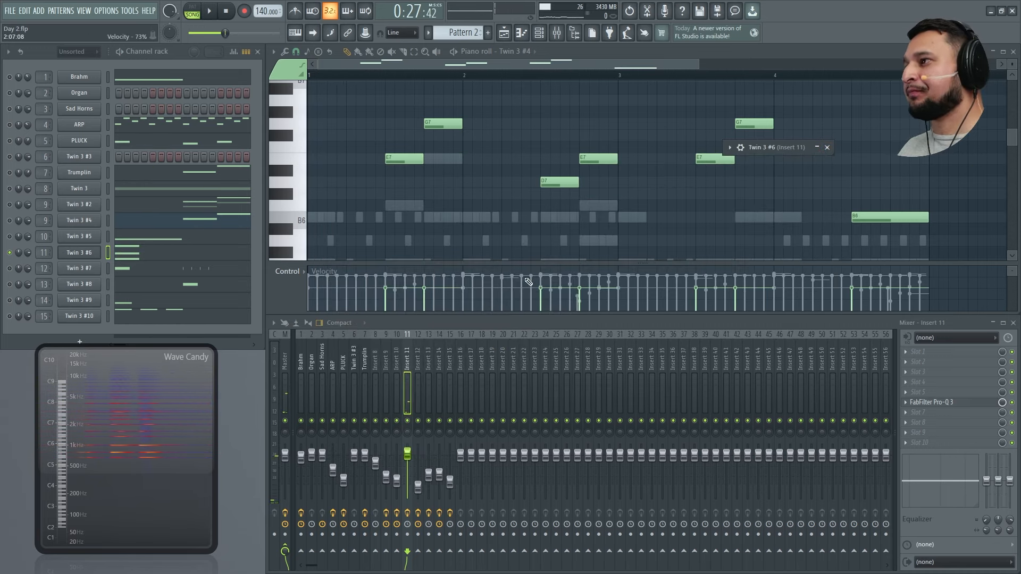
Step: Play the soloed Twin 3 #7 channel with its instrument window open, and stop playback
{"action": "key", "text": "space"}
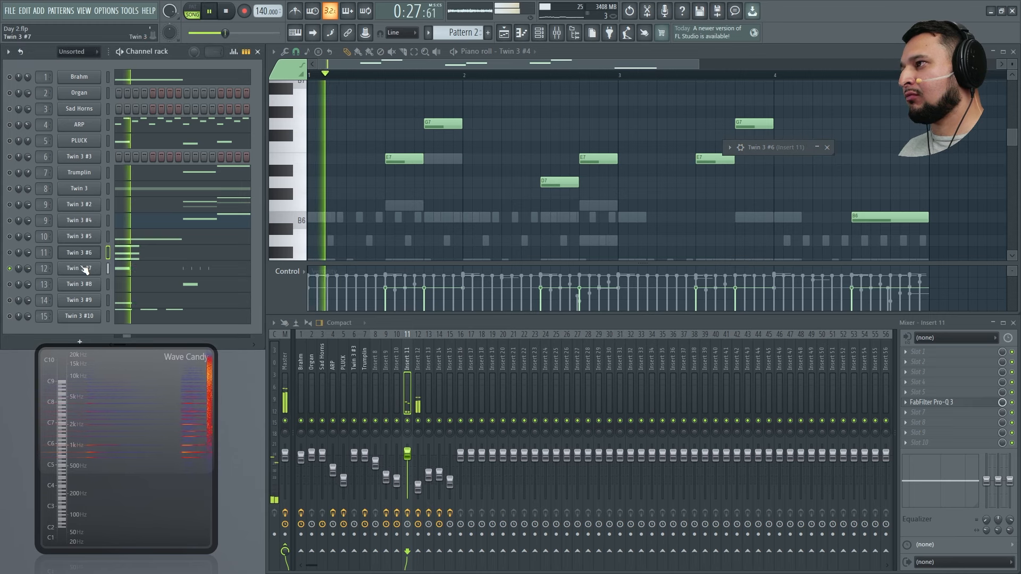
{"action": "left_click", "coordinate": [85, 268]}
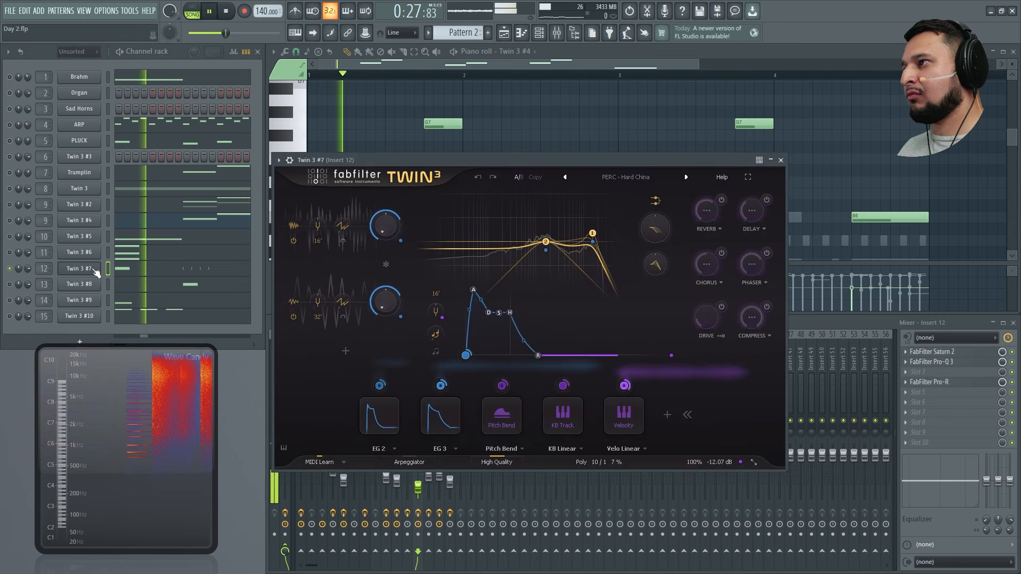
{"action": "left_click", "coordinate": [94, 269]}
{"action": "left_click", "coordinate": [95, 269]}
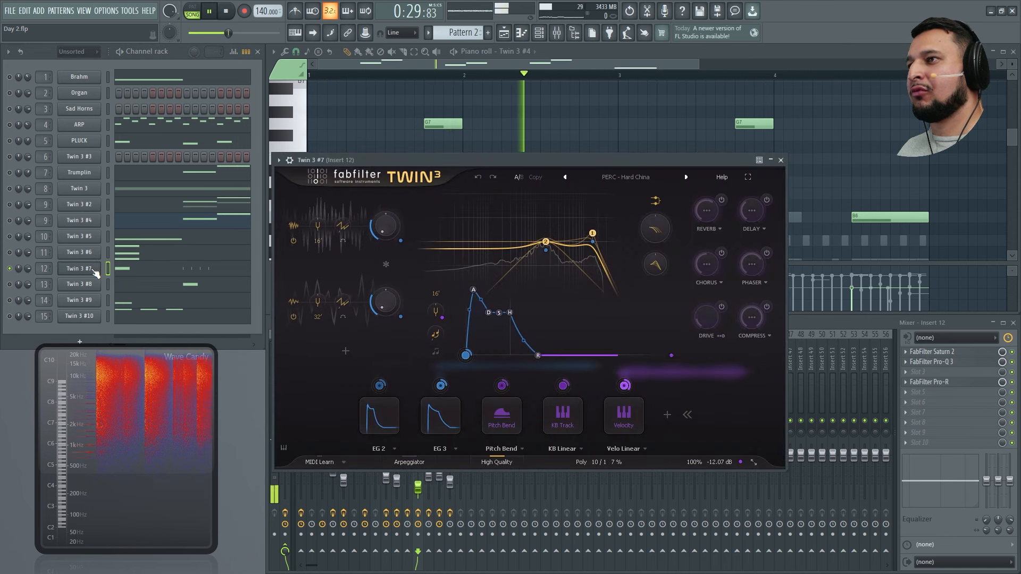
{"action": "key", "text": "space"}
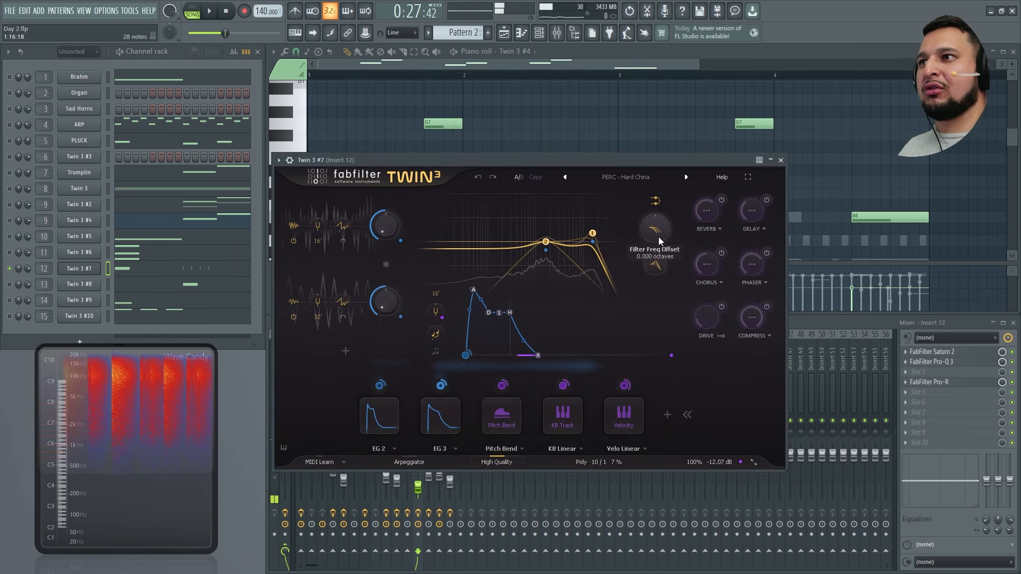
Step: Check the PERC - Hard China preset in Twin 3 #7's preset browser and the parameters its velocity source modulates
{"action": "left_click", "coordinate": [611, 180]}
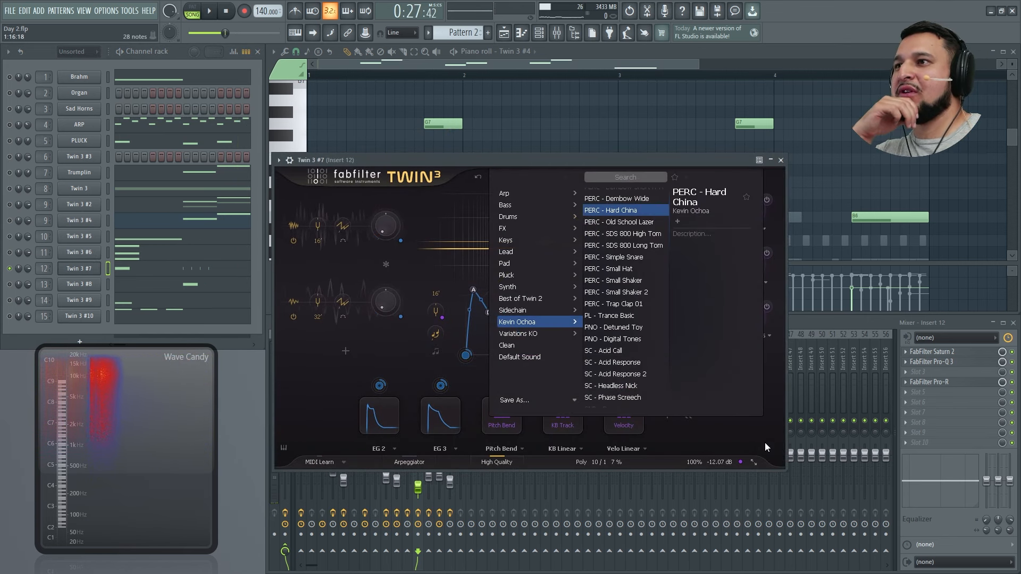
{"action": "left_click", "coordinate": [753, 436]}
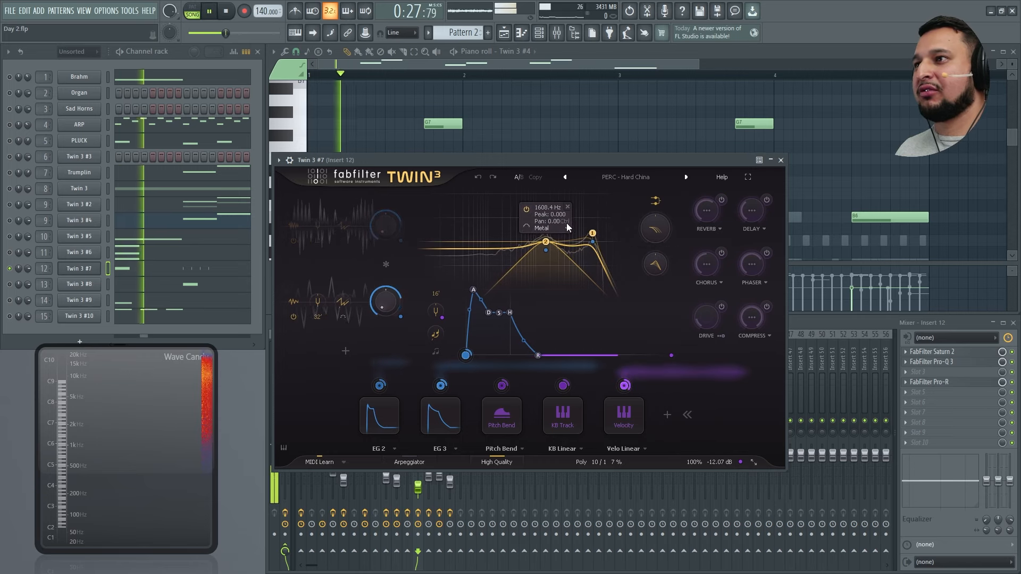
{"action": "mouse_move", "coordinate": [625, 386]}
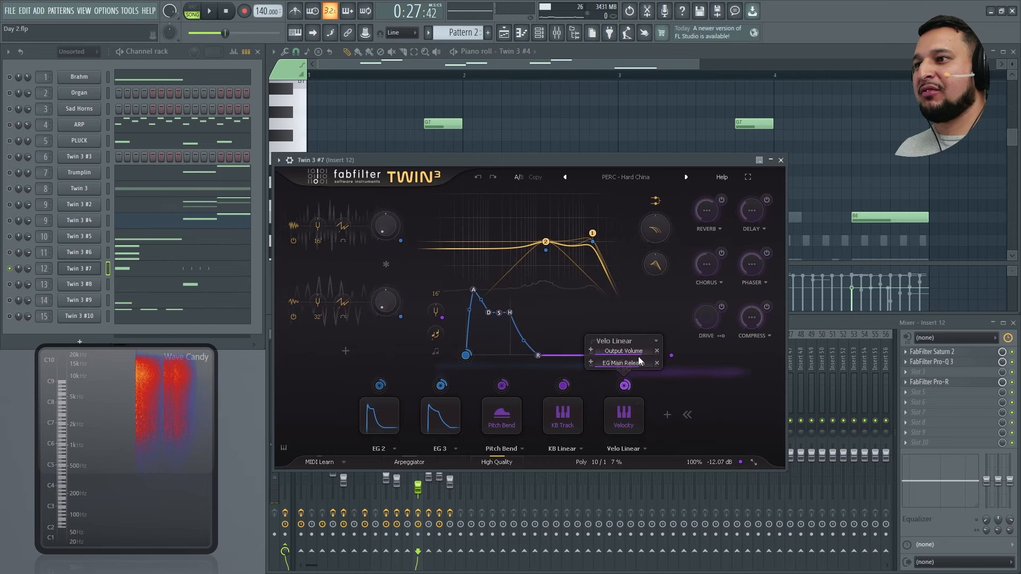
Step: Move the instrument window below the notes, open Twin 3 #7 in the piano roll, and add B4 and A4 notes at steps 5 and 7 of bar 1
{"action": "left_click_drag", "start_coordinate": [540, 163], "coordinate": [538, 299]}
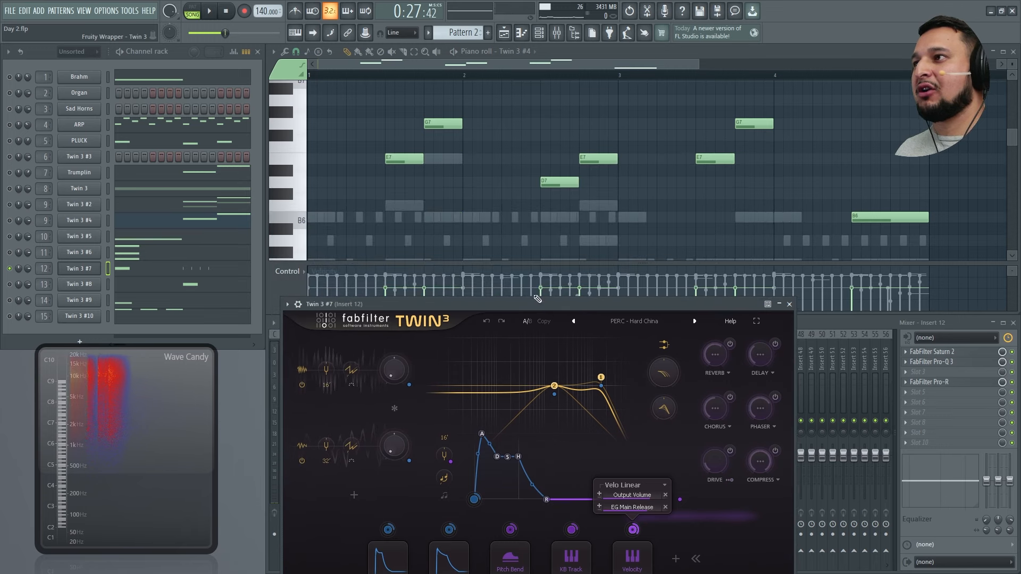
{"action": "left_click", "coordinate": [170, 270]}
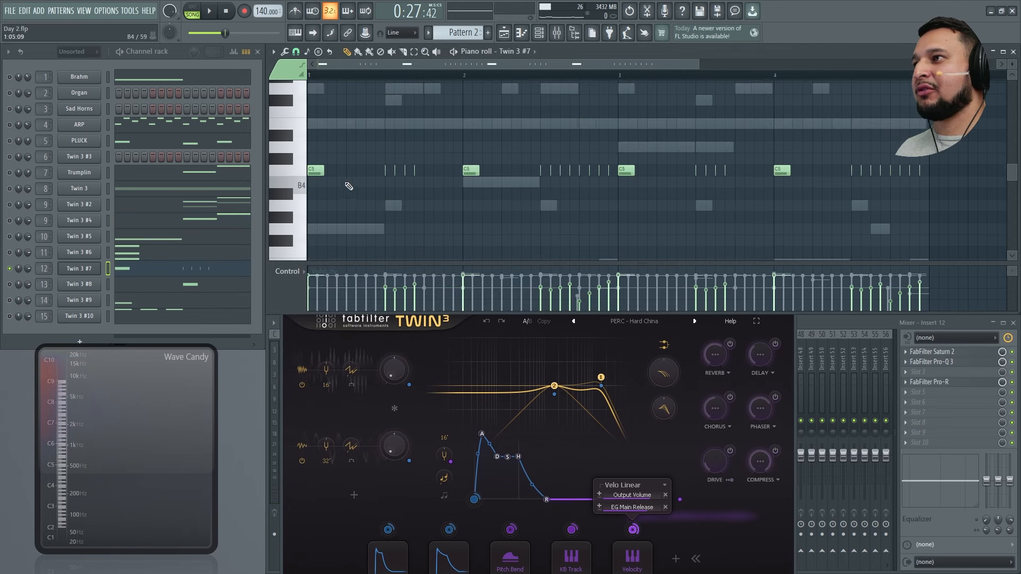
{"action": "key", "text": "space"}
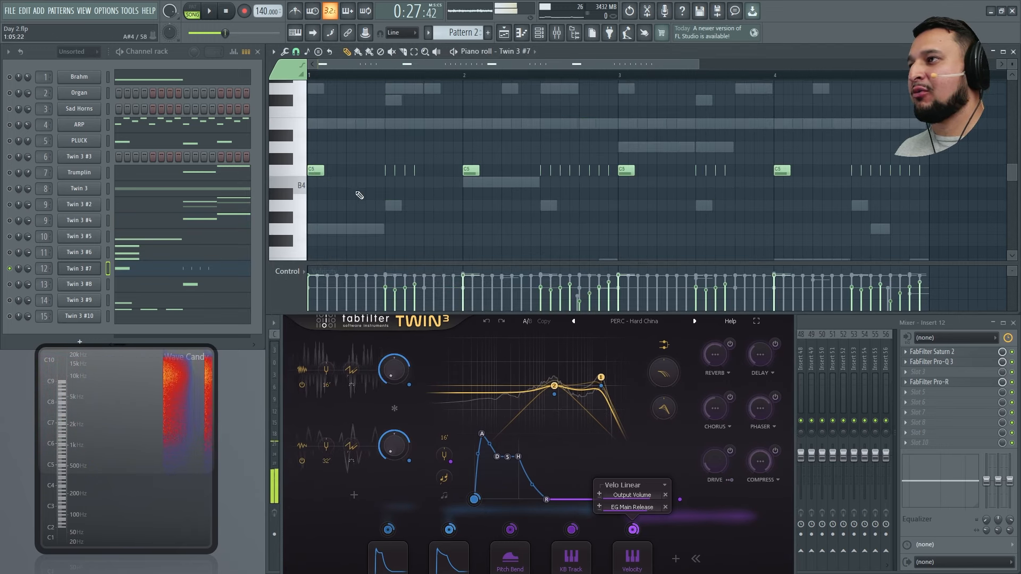
{"action": "left_click", "coordinate": [352, 182]}
{"action": "left_click", "coordinate": [370, 205]}
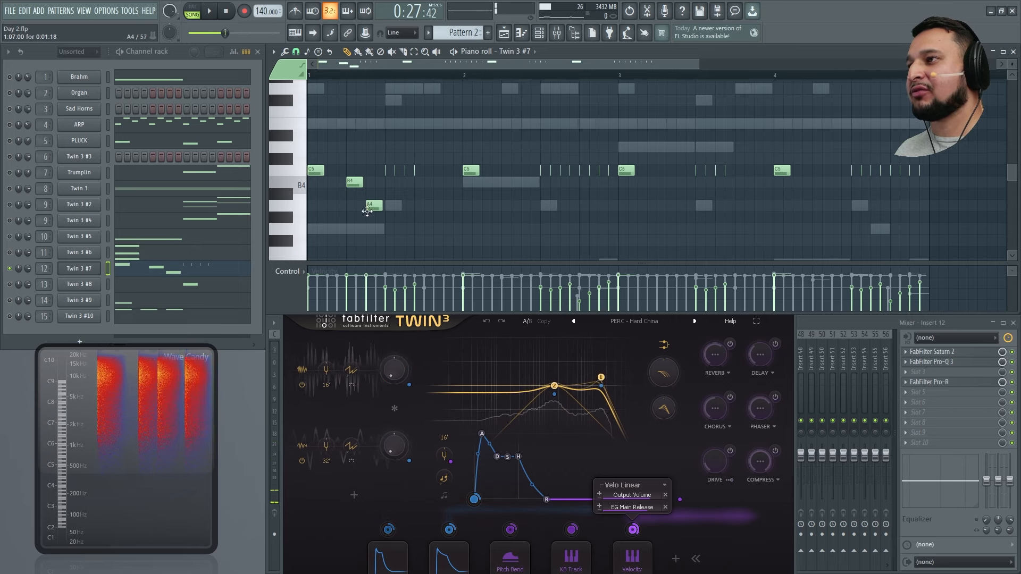
Step: Lower the velocities of the added A4 and B4 notes in bar 1, and play the pattern
{"action": "left_click", "coordinate": [375, 301]}
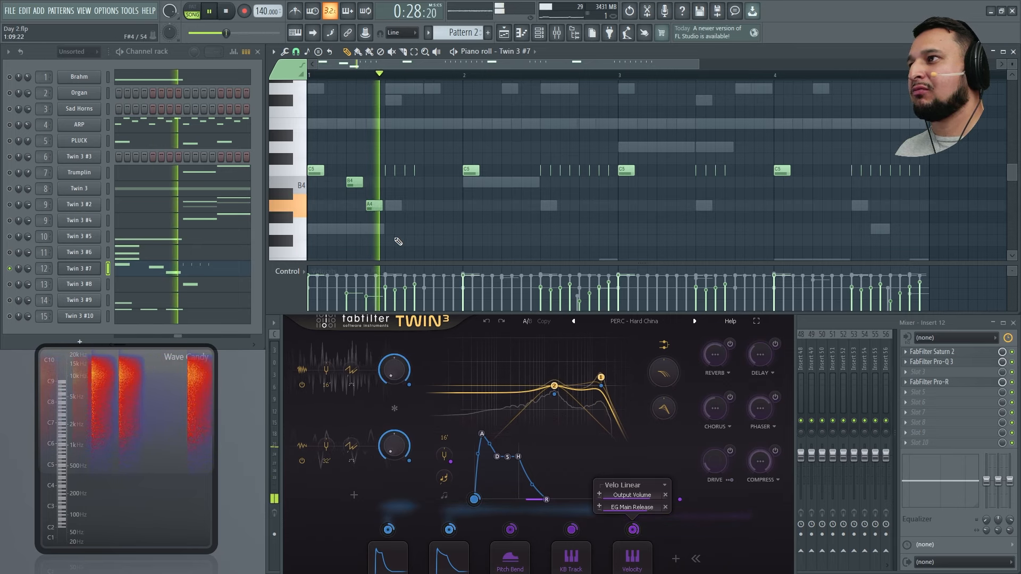
{"action": "left_click", "coordinate": [351, 287]}
{"action": "key", "text": "space"}
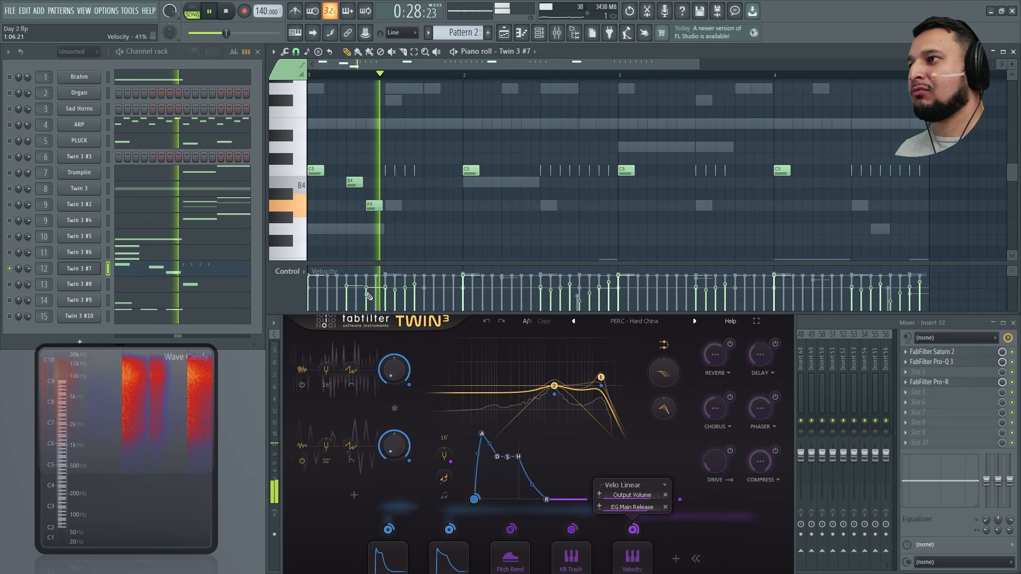
{"action": "key", "text": "space"}
{"action": "key", "text": "space"}
{"action": "key", "text": "space"}
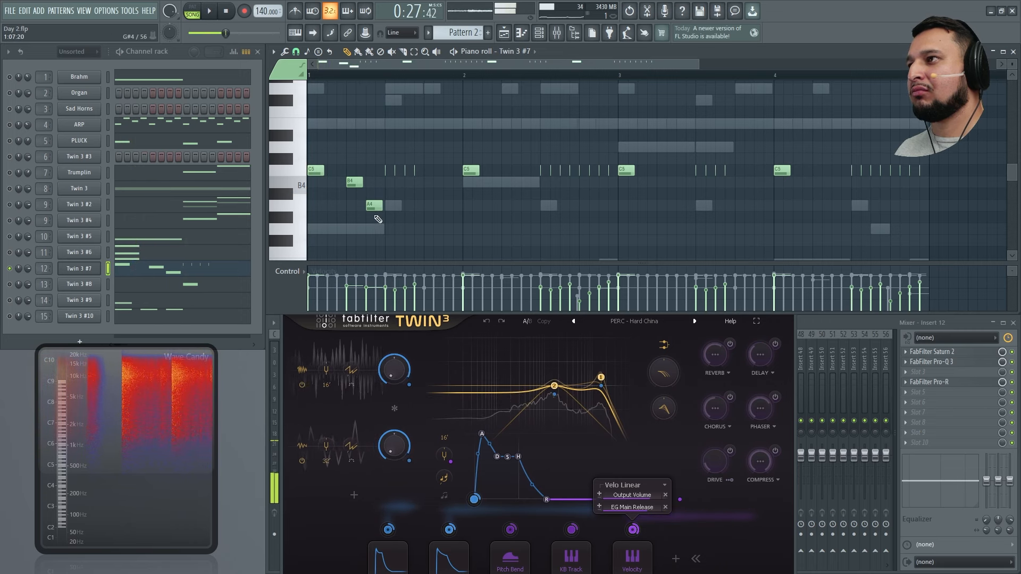
Step: Select the added B4 and A4 notes in bar 1, shorten both together, and play the result
{"action": "left_click_drag", "start_coordinate": [359, 211], "coordinate": [352, 183]}
{"action": "key", "text": "space"}
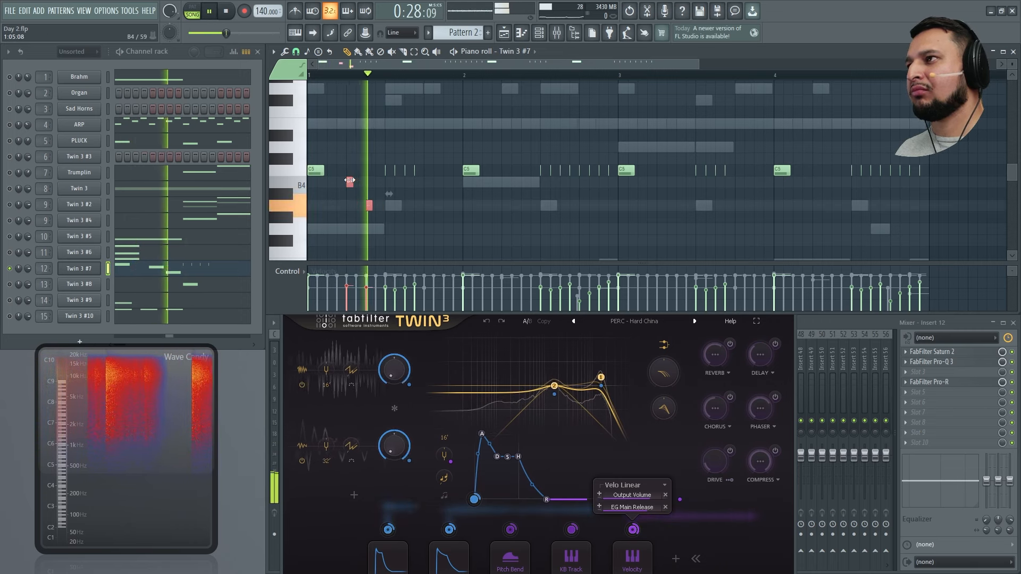
{"action": "key", "text": "space"}
{"action": "key", "text": "space"}
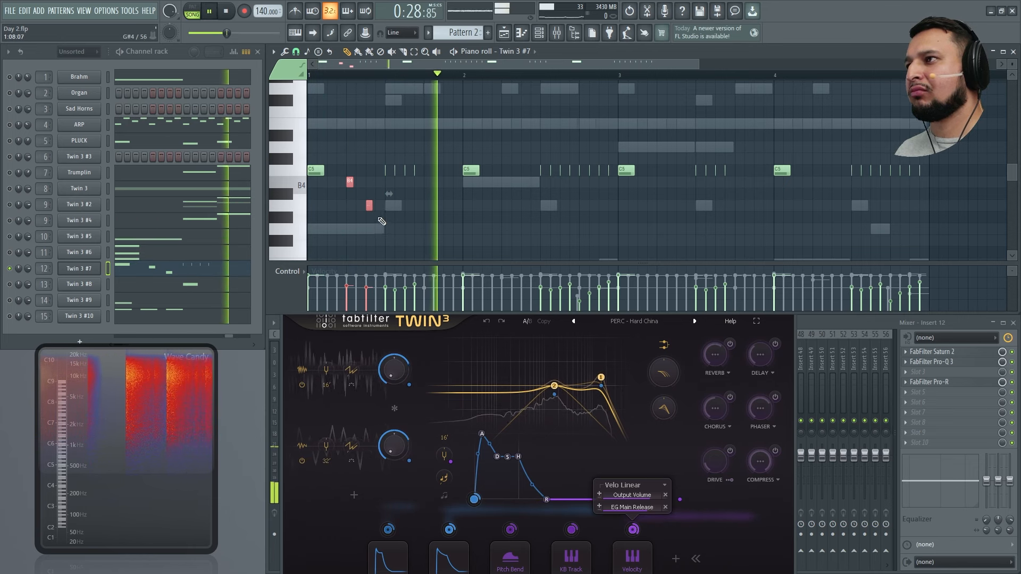
Step: Duplicate the shortened B4 and A4 notes to the same position in bar 3, and play the pattern
{"action": "left_click_drag", "start_coordinate": [380, 221], "coordinate": [658, 183]}
{"action": "key", "text": "space"}
{"action": "key", "text": "space"}
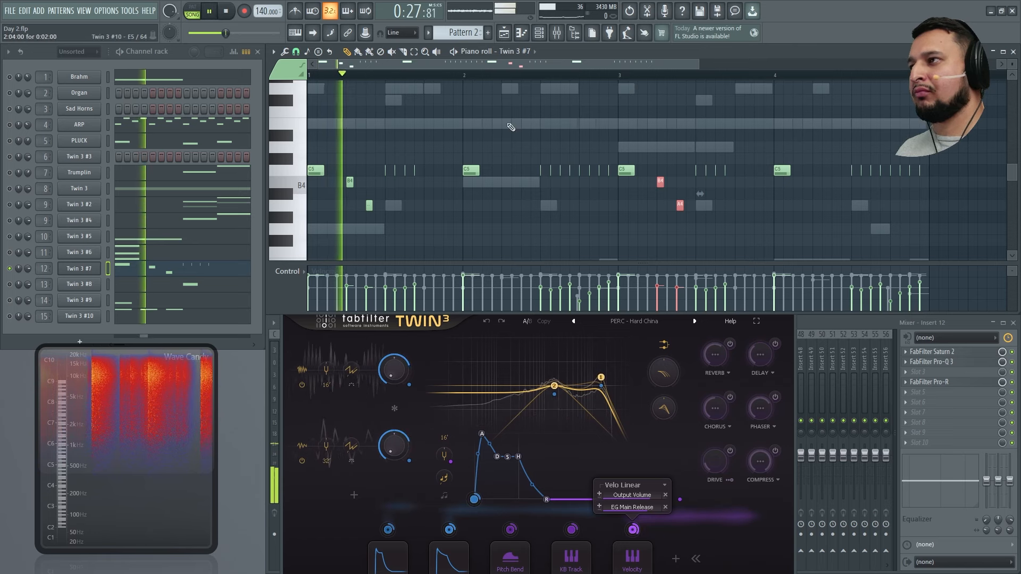
Step: Raise the velocity of bar 3's A4 note, move it to C5 at step 9, and play the pattern
{"action": "left_click", "coordinate": [674, 115], "text": "ctrl"}
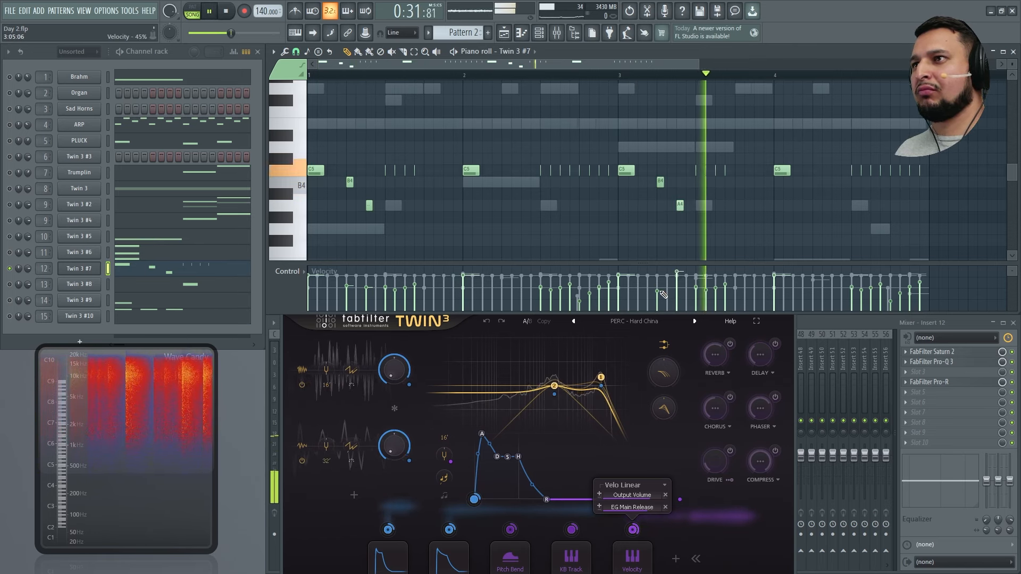
{"action": "key", "text": "space"}
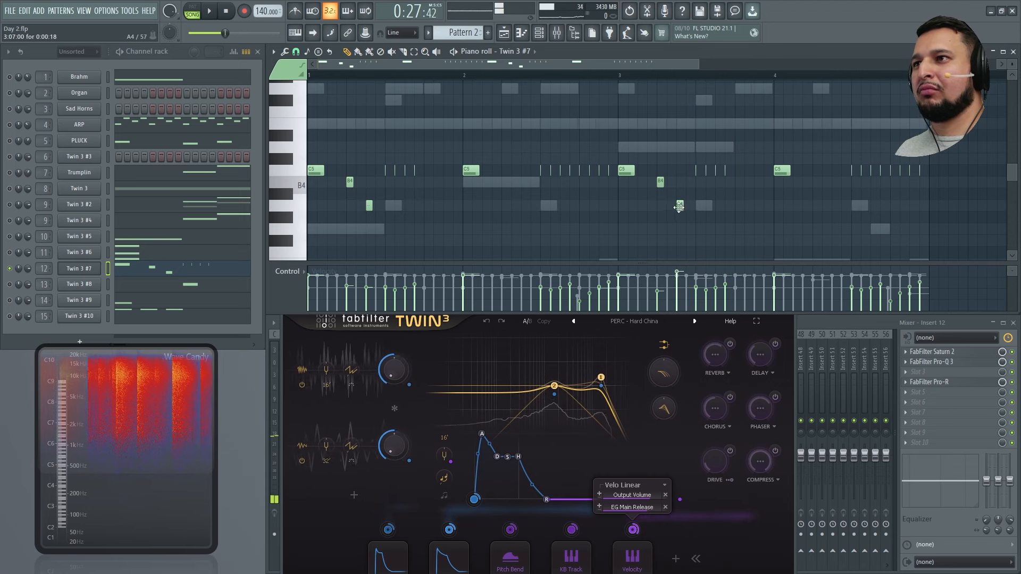
{"action": "left_click_drag", "start_coordinate": [680, 204], "coordinate": [696, 169]}
{"action": "key", "text": "space"}
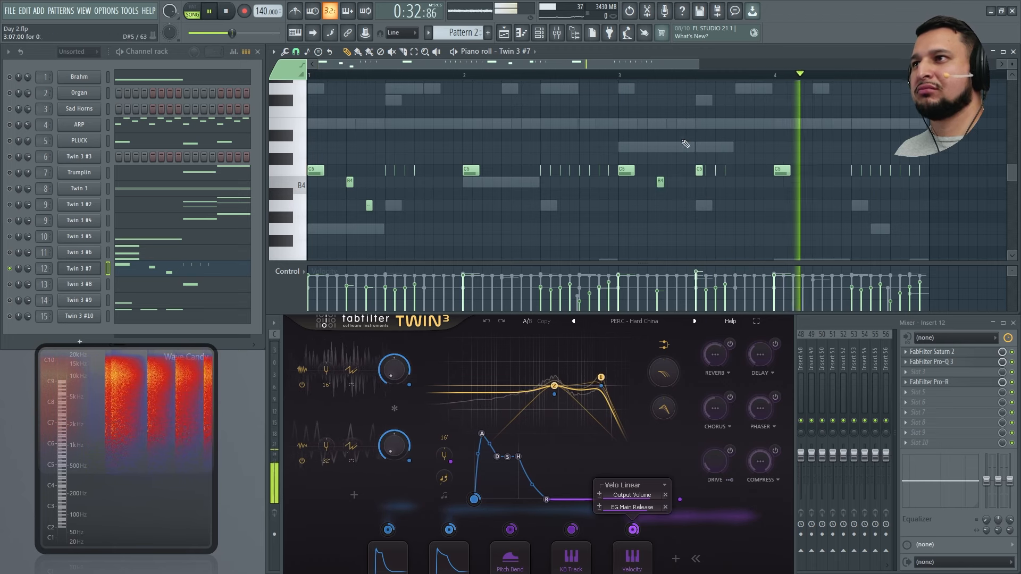
Step: Adjust the velocity of the B4 note at step 5 of bar 3 and replay the pattern
{"action": "key", "text": "space"}
{"action": "key", "text": "space"}
{"action": "left_click", "coordinate": [657, 287]}
{"action": "key", "text": "space"}
{"action": "key", "text": "space"}
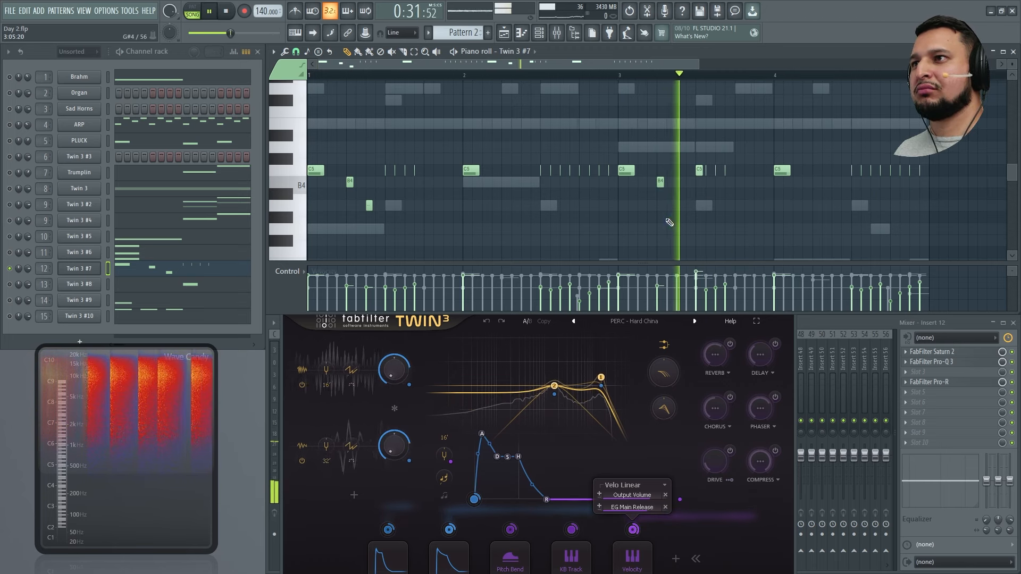
Step: Add a second B4 note at step 7 of bar 3, lower its velocity, and play the pattern
{"action": "key", "text": "space"}
{"action": "left_click", "coordinate": [680, 182]}
{"action": "key", "text": "space"}
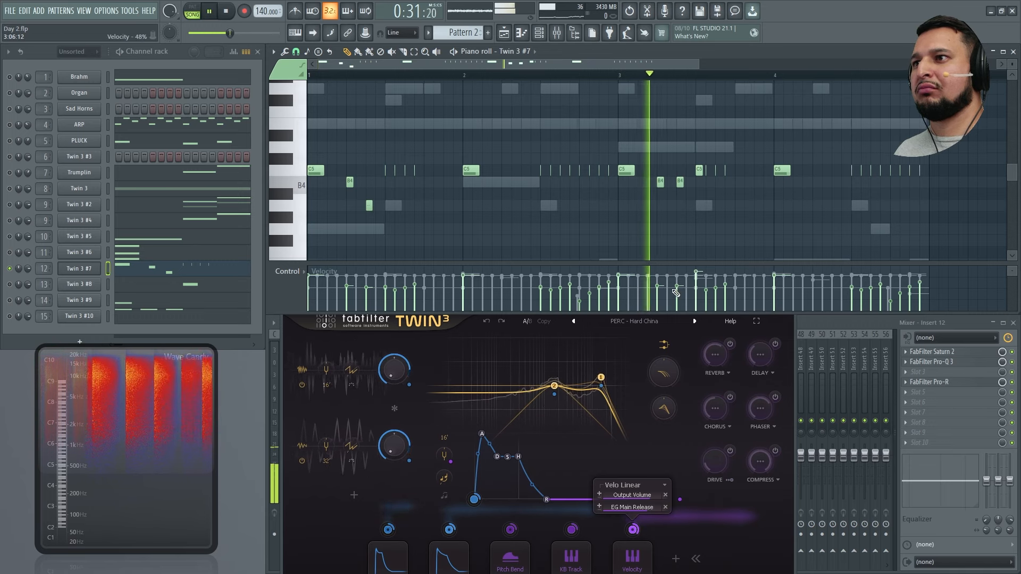
Step: Select both B4 notes in bar 3, shorten them together, and play the result
{"action": "key", "text": "space"}
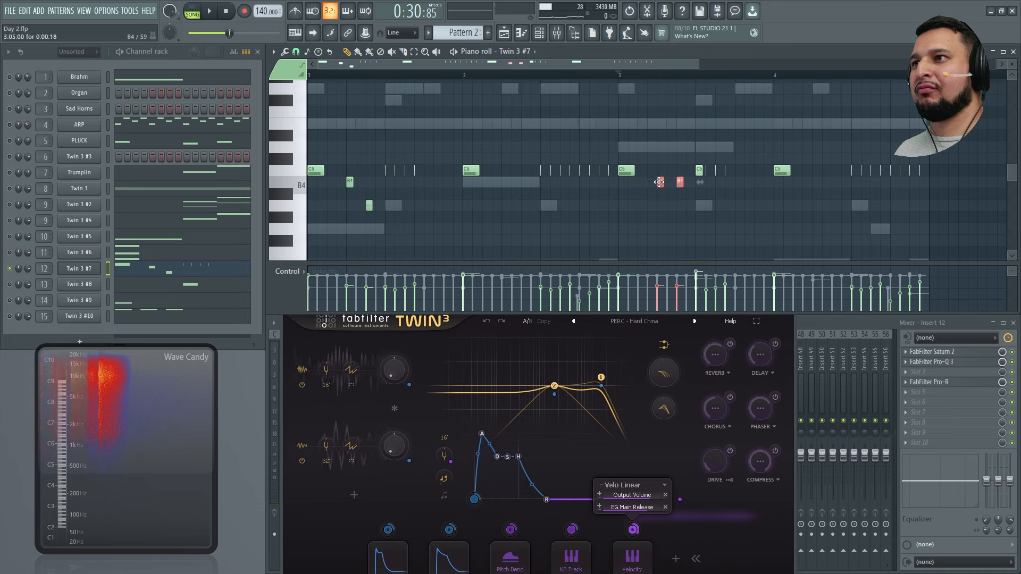
{"action": "key", "text": "space"}
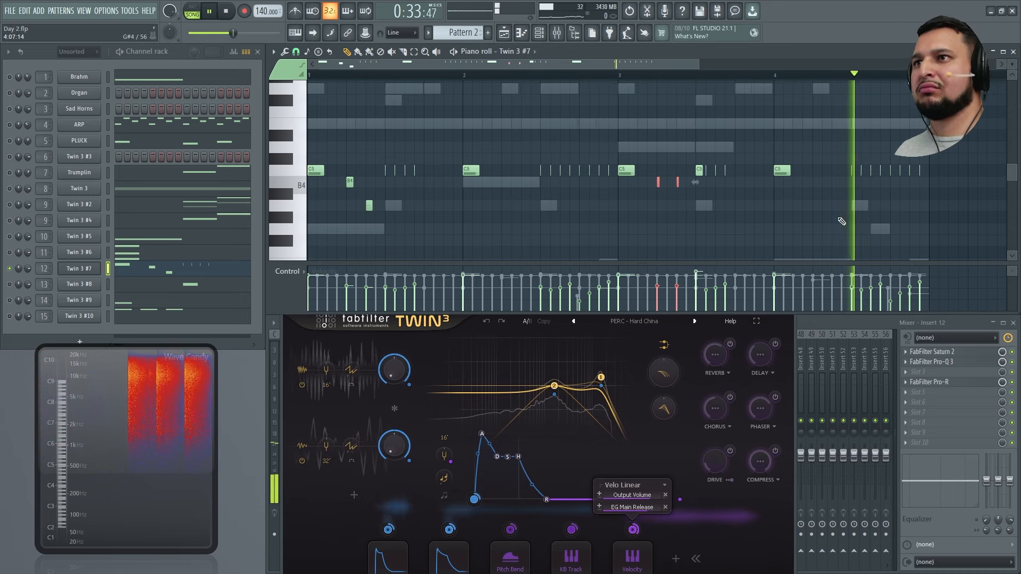
{"action": "key", "text": "space"}
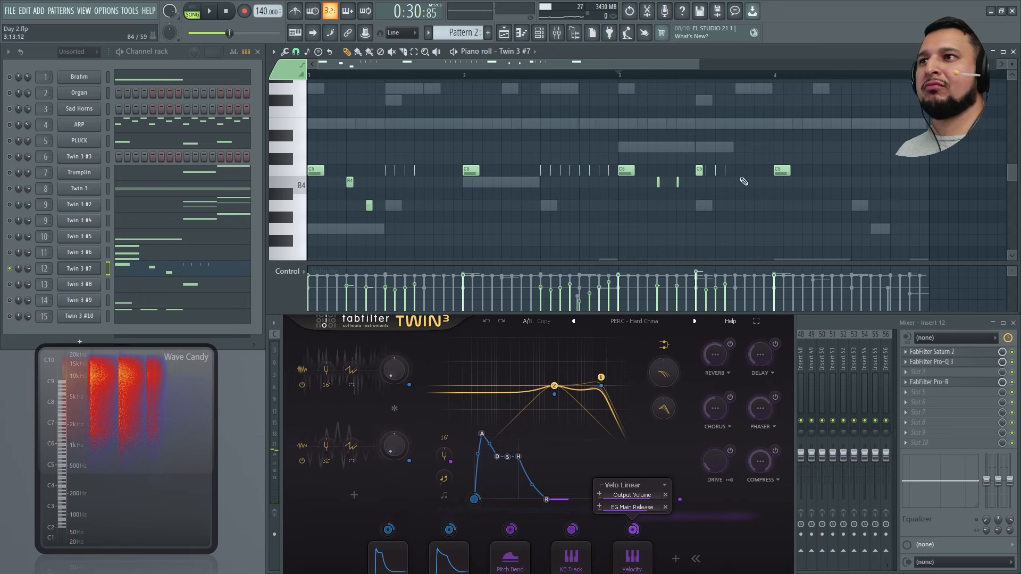
Step: Fill bar 4 of the Twin 3 #7 pattern with short B4 notes and two longer C5 notes, playing it back
{"action": "left_click_drag", "start_coordinate": [744, 181], "coordinate": [813, 178]}
{"action": "key", "text": "space"}
{"action": "key", "text": "space"}
{"action": "key", "text": "space"}
{"action": "left_click", "coordinate": [855, 229], "text": "ctrl"}
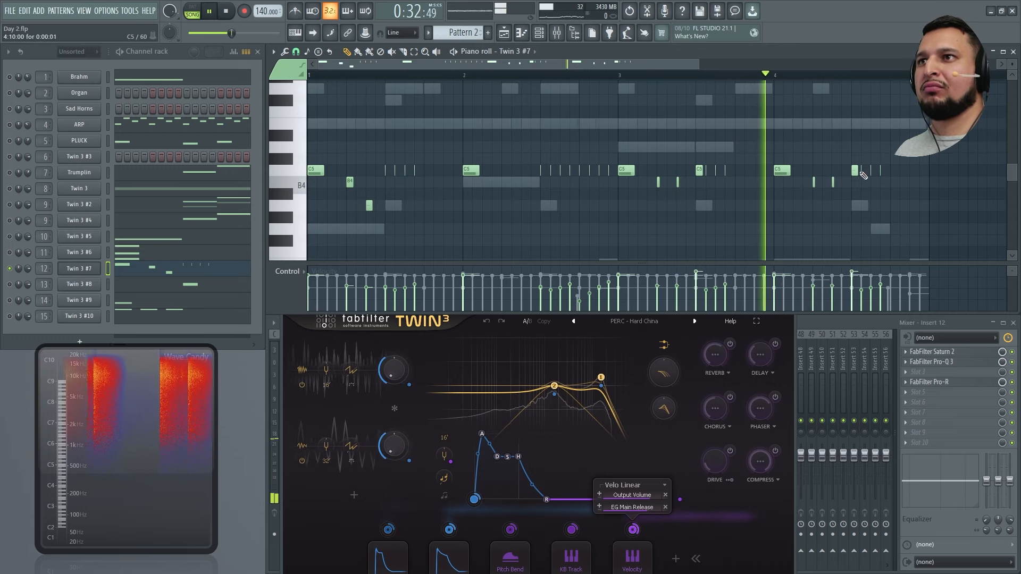
{"action": "left_click", "coordinate": [913, 171]}
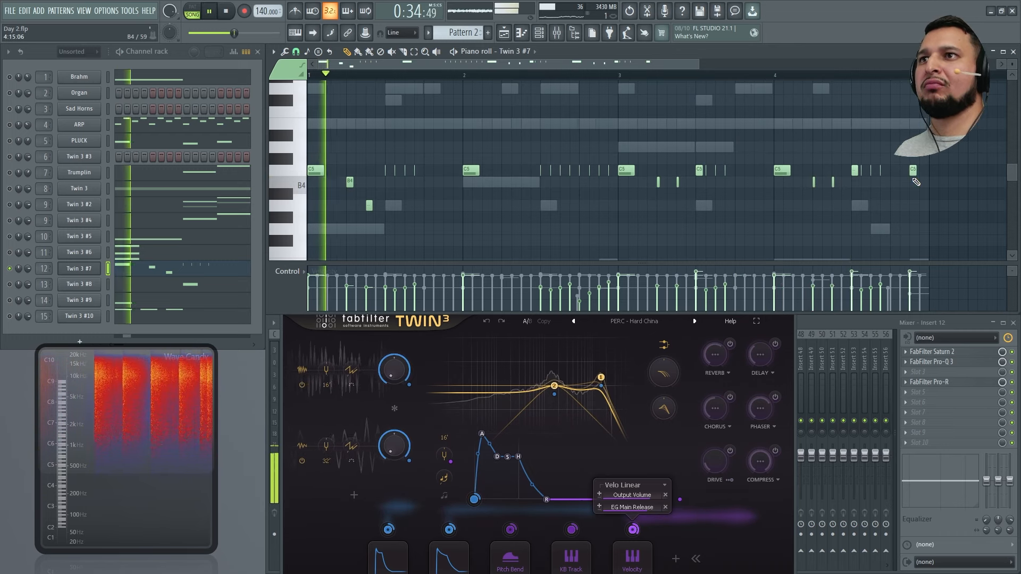
{"action": "key", "text": "space"}
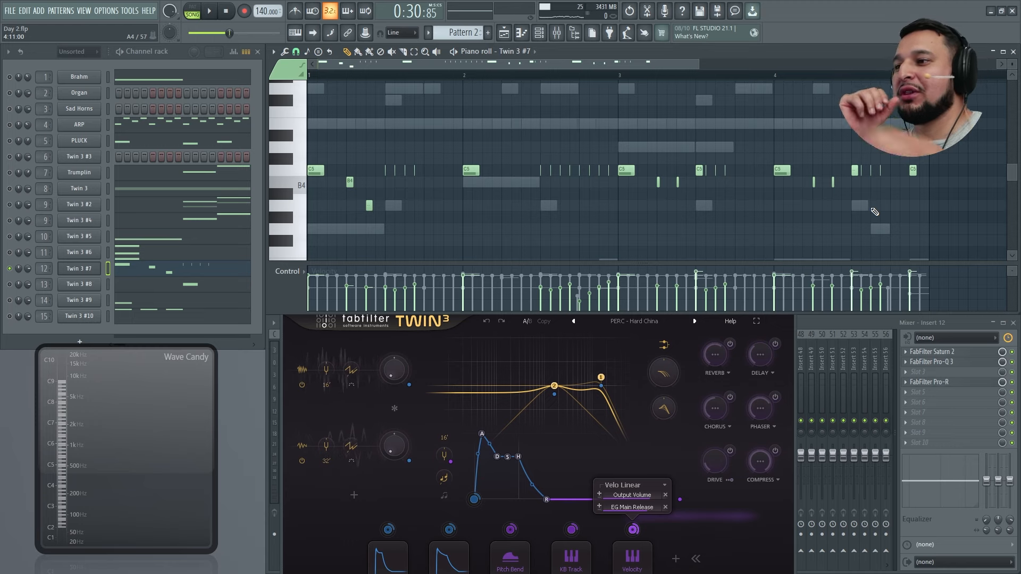
Step: Assign the velocity modulator to EG Main Release again in Twin 3 #7 and remove the duplicate Velo Linear slot
{"action": "left_click", "coordinate": [335, 323]}
{"action": "left_click_drag", "start_coordinate": [362, 303], "coordinate": [319, 125]}
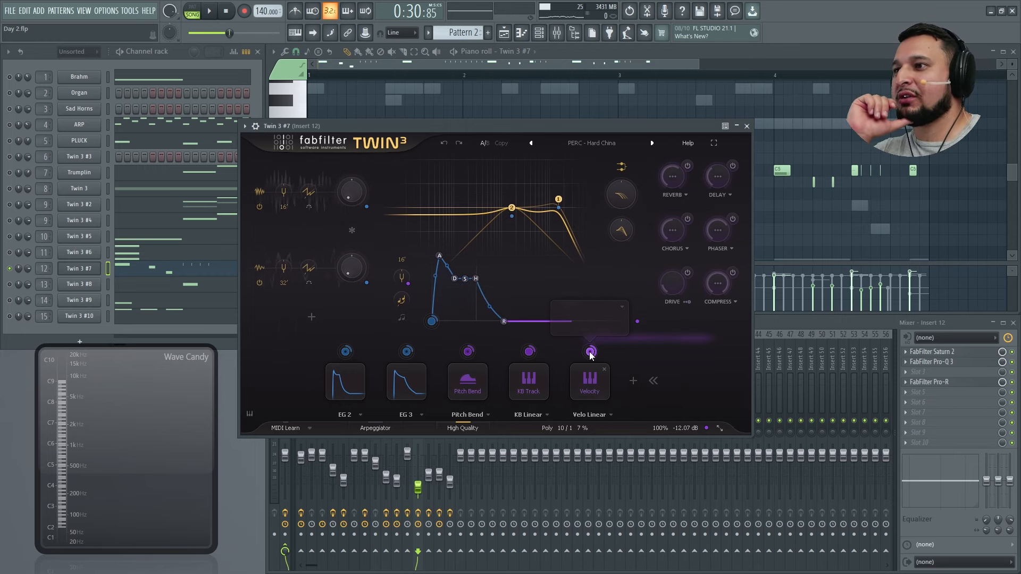
{"action": "left_click_drag", "start_coordinate": [590, 352], "coordinate": [504, 322]}
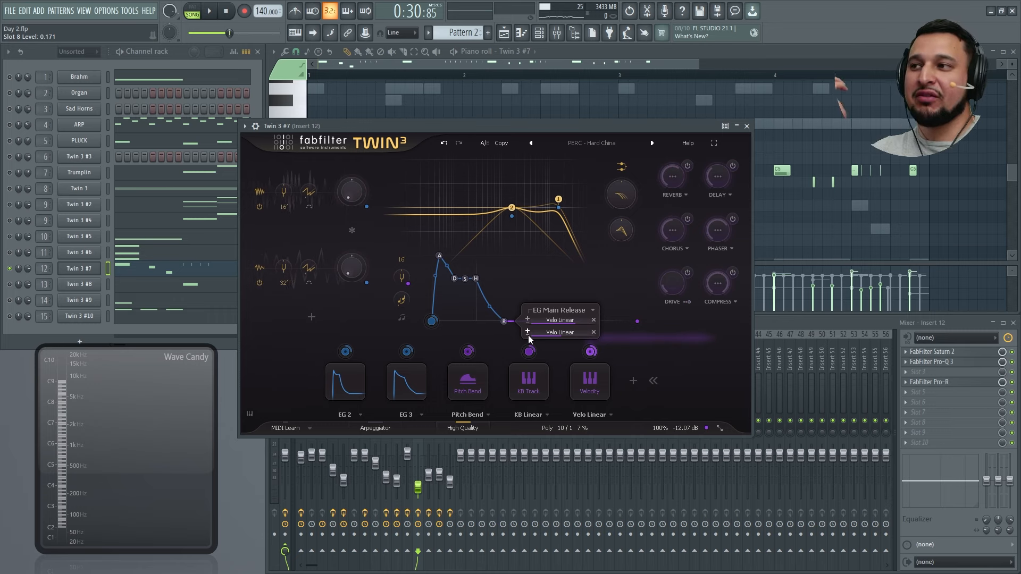
{"action": "left_click", "coordinate": [594, 332]}
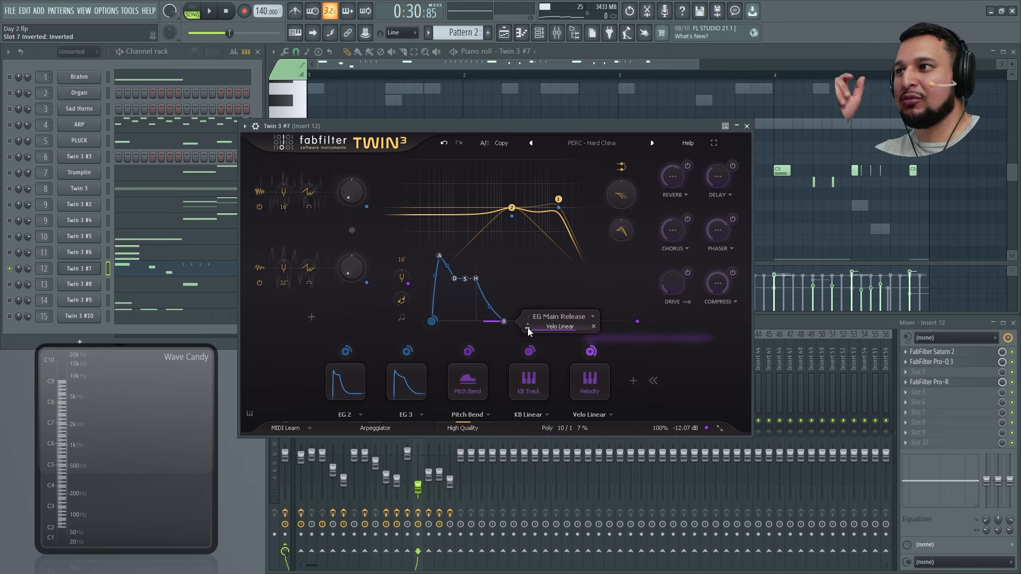
Step: Audition the pattern with the Velo Linear modulation of EG Main Release inverted, and restore its normal polarity
{"action": "left_click_drag", "start_coordinate": [496, 125], "coordinate": [505, 227]}
{"action": "key", "text": "space"}
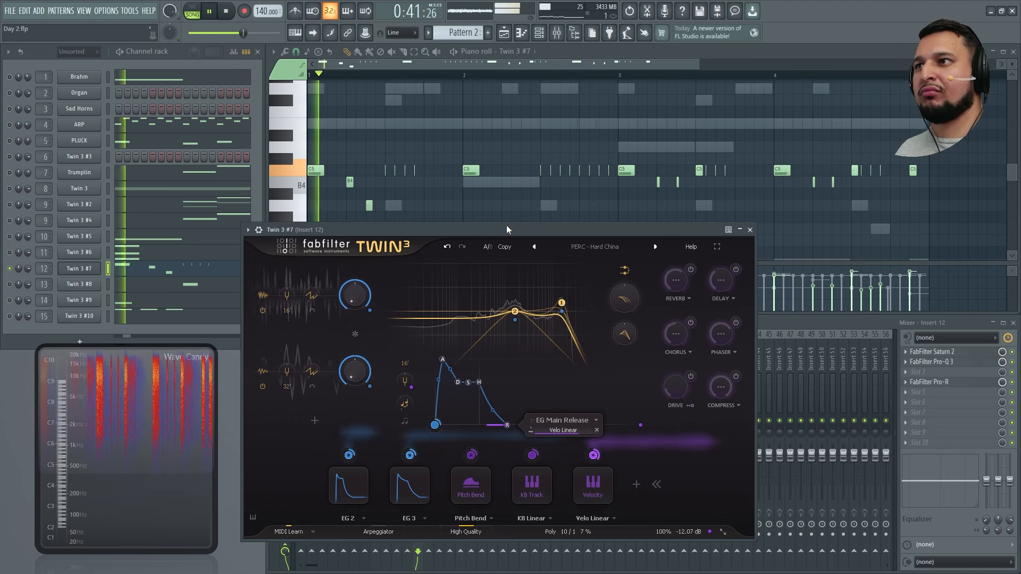
{"action": "key", "text": "space"}
{"action": "left_click", "coordinate": [531, 430]}
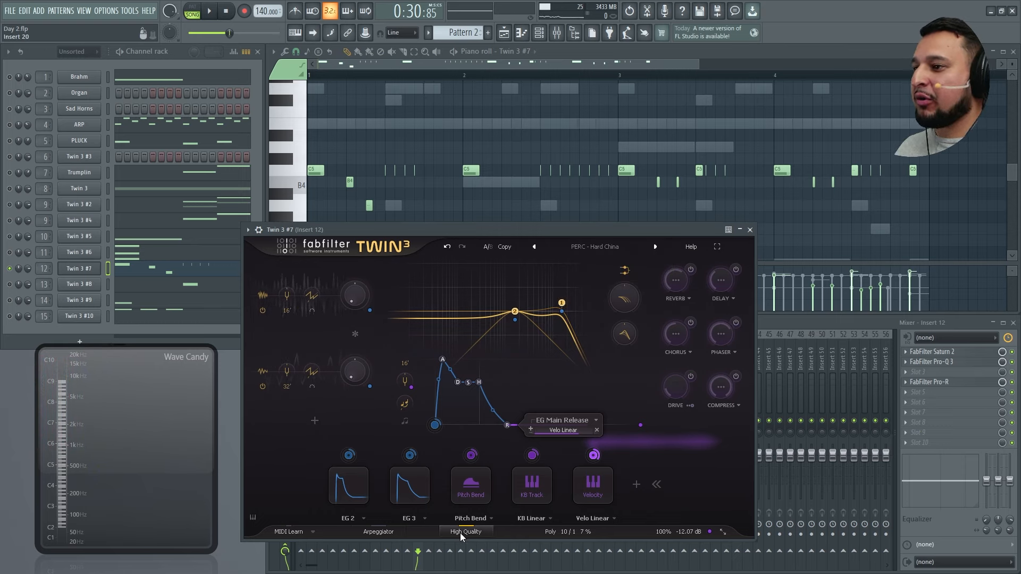
Step: Compare Twin 3 #7 with High Quality mode on and off during playback, leaving it on
{"action": "key", "text": "space"}
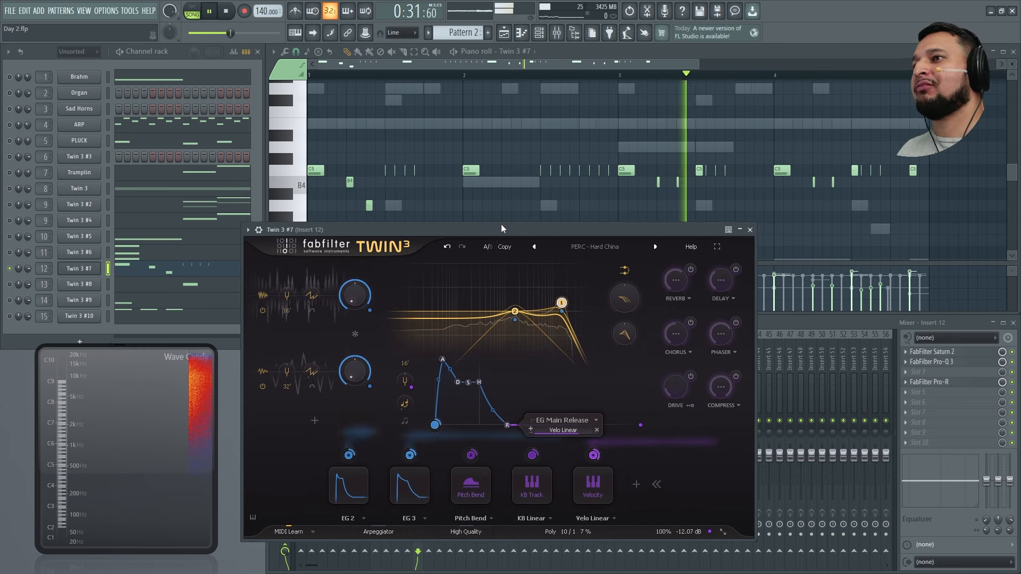
{"action": "left_click", "coordinate": [477, 534]}
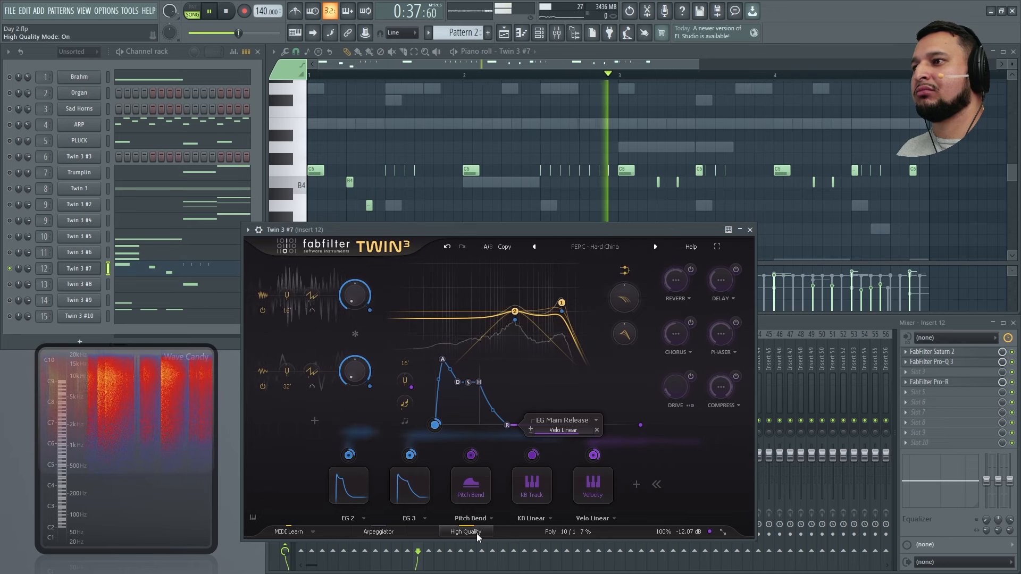
{"action": "left_click", "coordinate": [472, 533]}
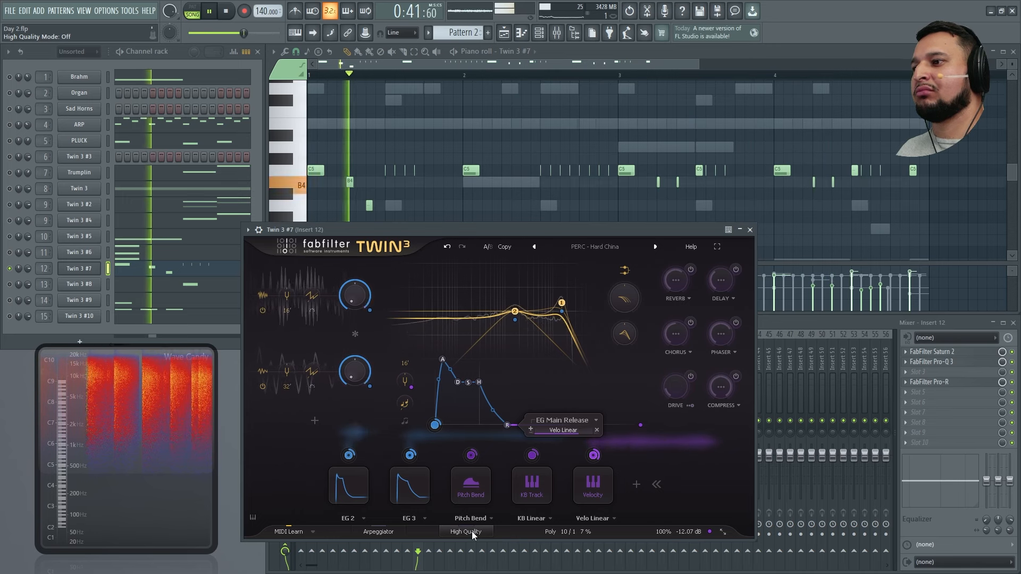
{"action": "left_click", "coordinate": [473, 533]}
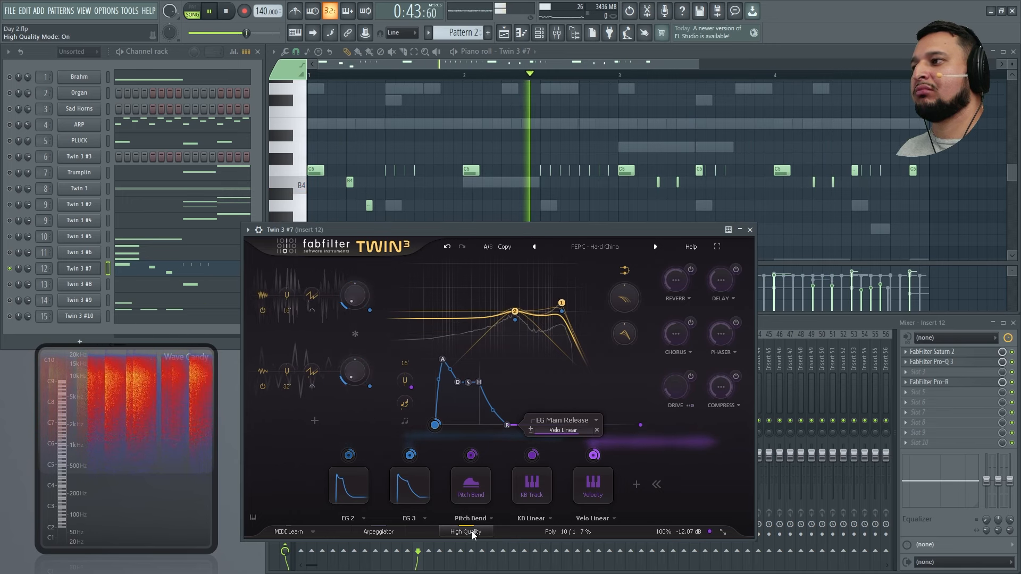
{"action": "key", "text": "space"}
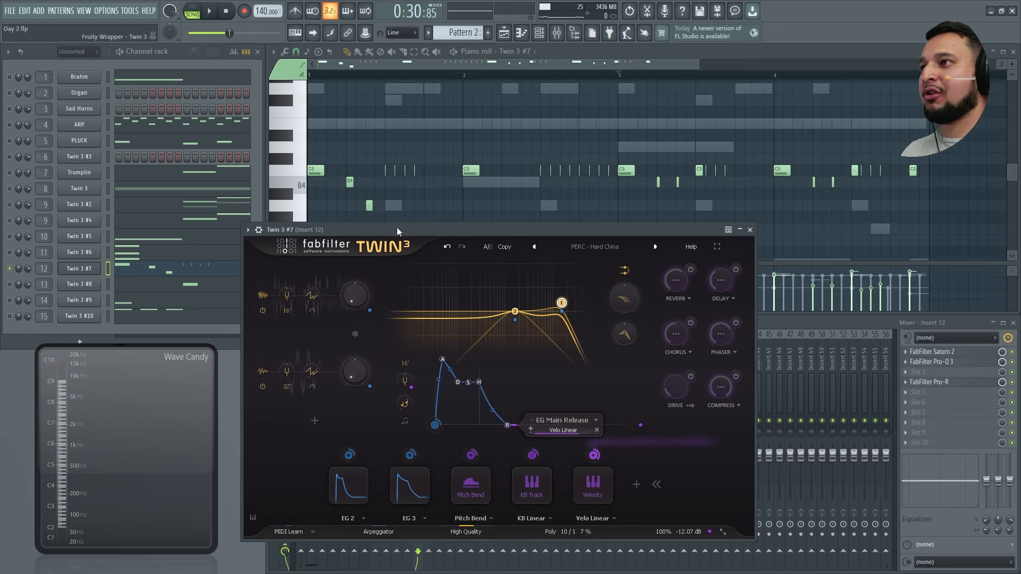
Step: Undo the extra B4, A4 and longer C5 notes added to the Twin 3 #7 pattern
{"action": "right_click", "coordinate": [391, 204]}
{"action": "key", "text": "ctrl+a"}
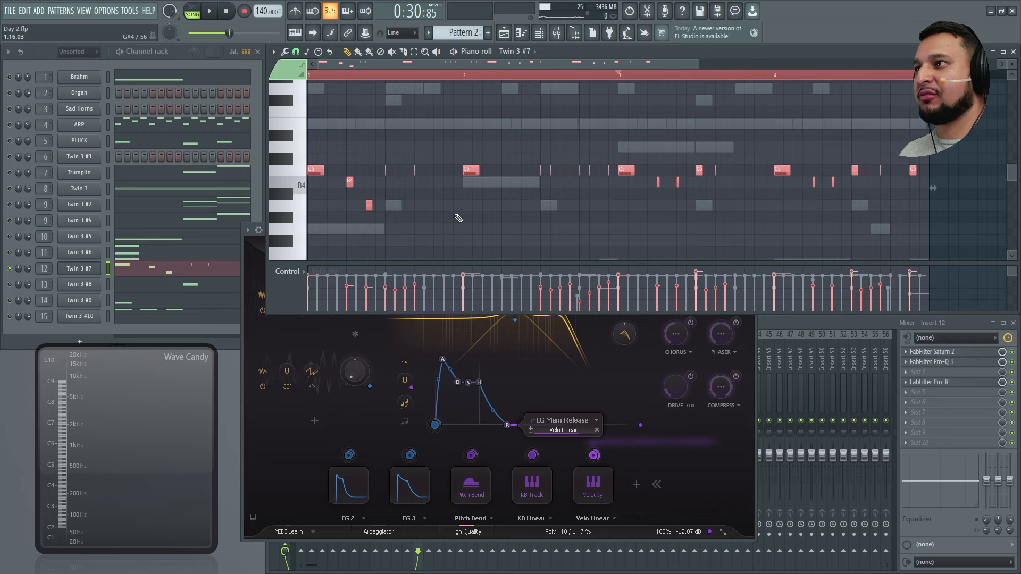
{"action": "key", "text": "ctrl+z"}
{"action": "key", "text": "ctrl+z"}
{"action": "key", "text": "ctrl+z"}
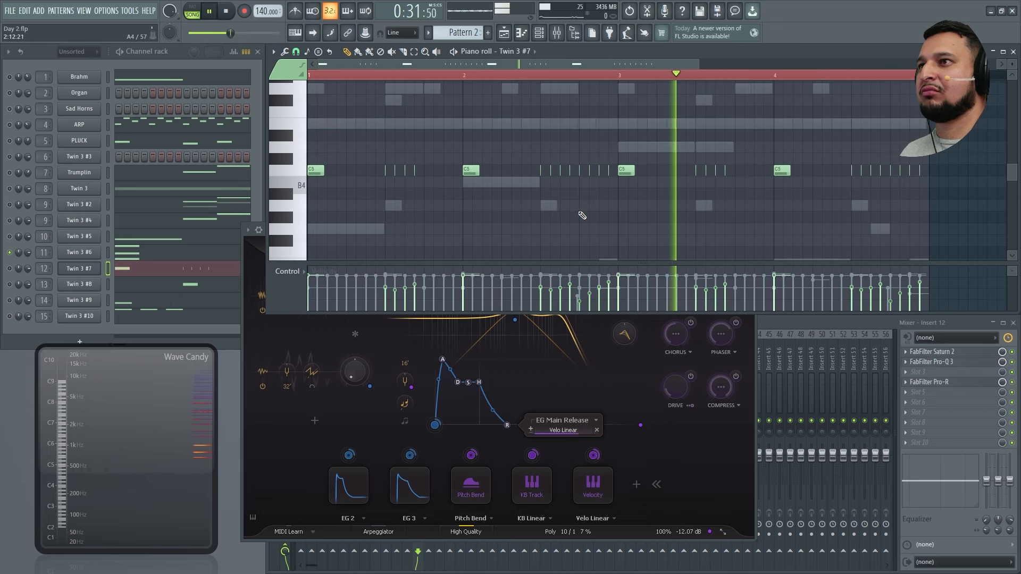
Step: Solo the Twin 3 #7 channel and play back its pattern
{"action": "key", "text": "space"}
{"action": "left_click", "coordinate": [9, 269]}
{"action": "right_click", "coordinate": [10, 269]}
{"action": "key", "text": "space"}
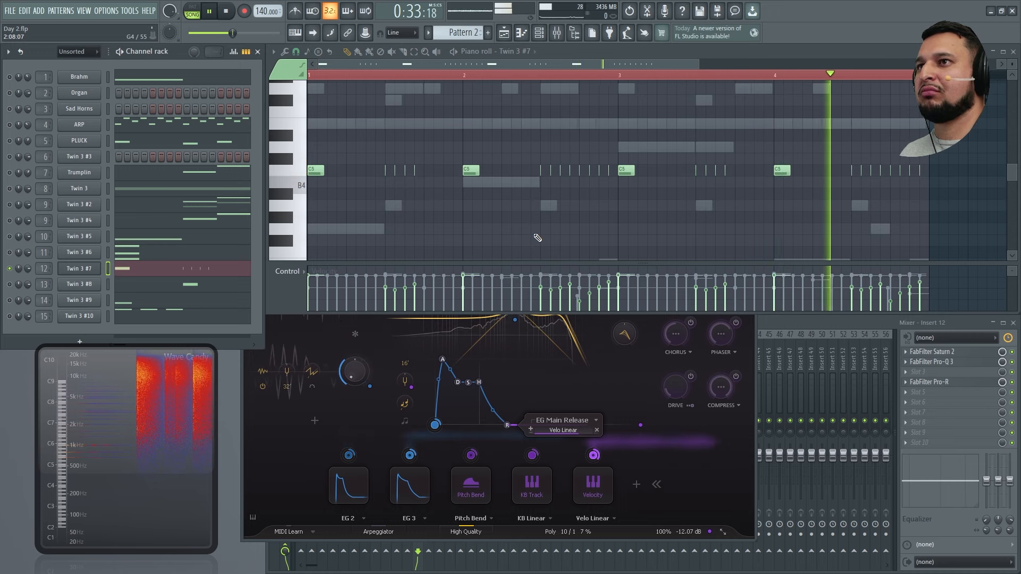
{"action": "key", "text": "space"}
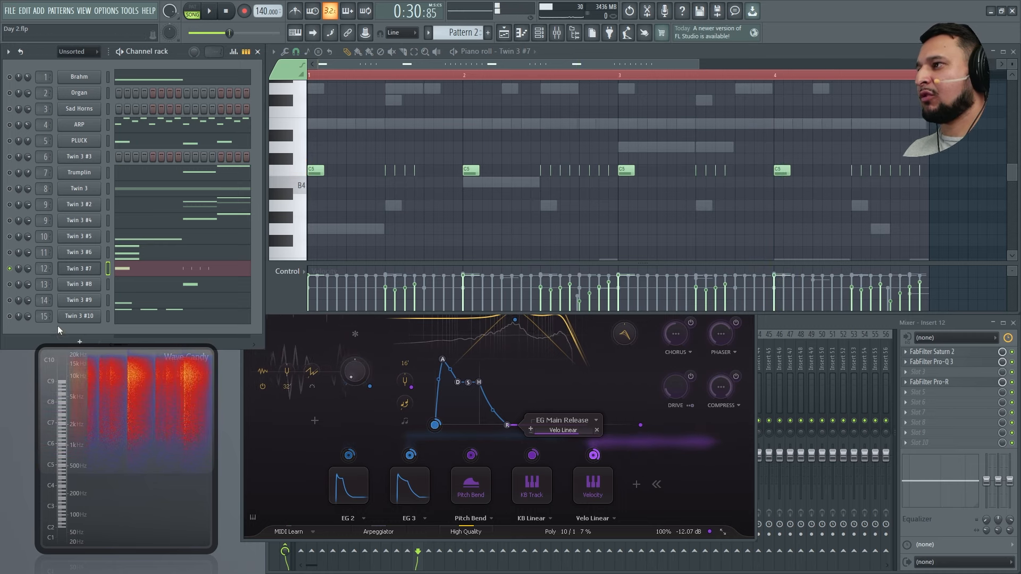
Step: Solo the Twin 3 #8 channel, show its notes and synth, and close the Twin 3 #7 synth window
{"action": "right_click", "coordinate": [9, 286]}
{"action": "left_click", "coordinate": [149, 289]}
{"action": "key", "text": "space"}
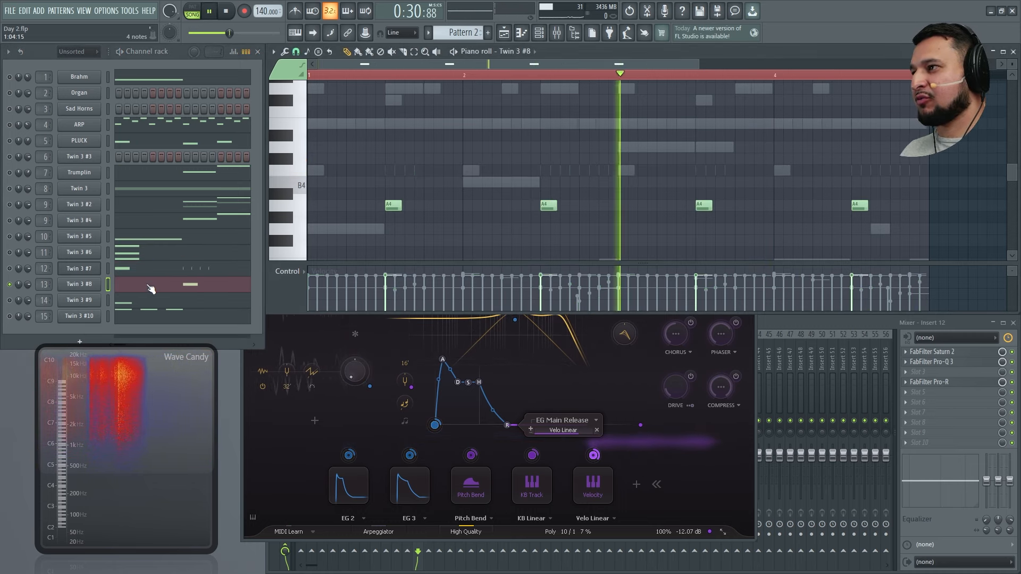
{"action": "left_click", "coordinate": [95, 285]}
{"action": "key", "text": "space"}
{"action": "left_click", "coordinate": [741, 334]}
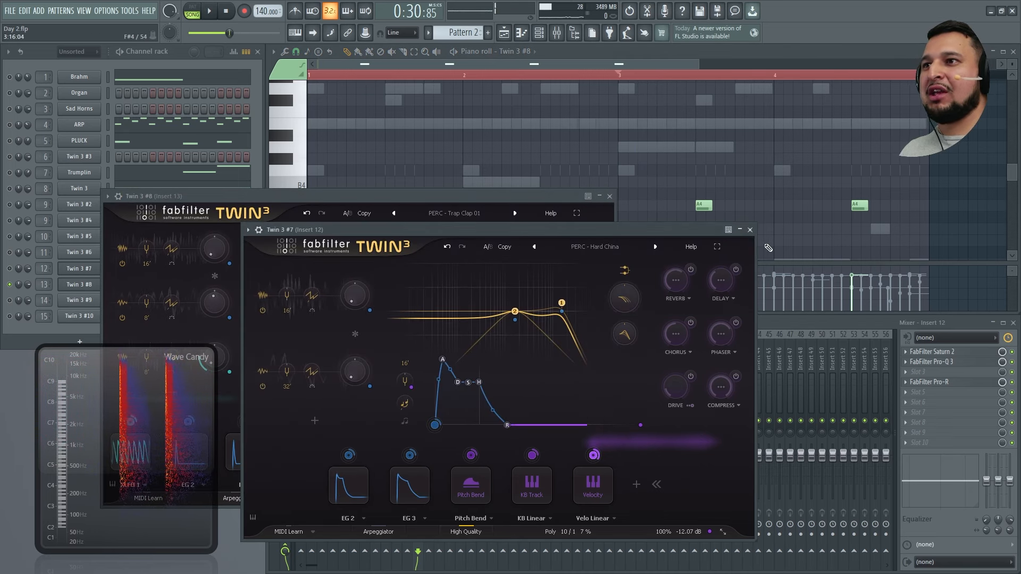
{"action": "left_click", "coordinate": [748, 229]}
Step: Play the clap and select mixer insert 13, moving the Twin 3 #8 synth window clear of the mixer
{"action": "key", "text": "space"}
{"action": "left_click", "coordinate": [759, 347]}
{"action": "left_click", "coordinate": [440, 365]}
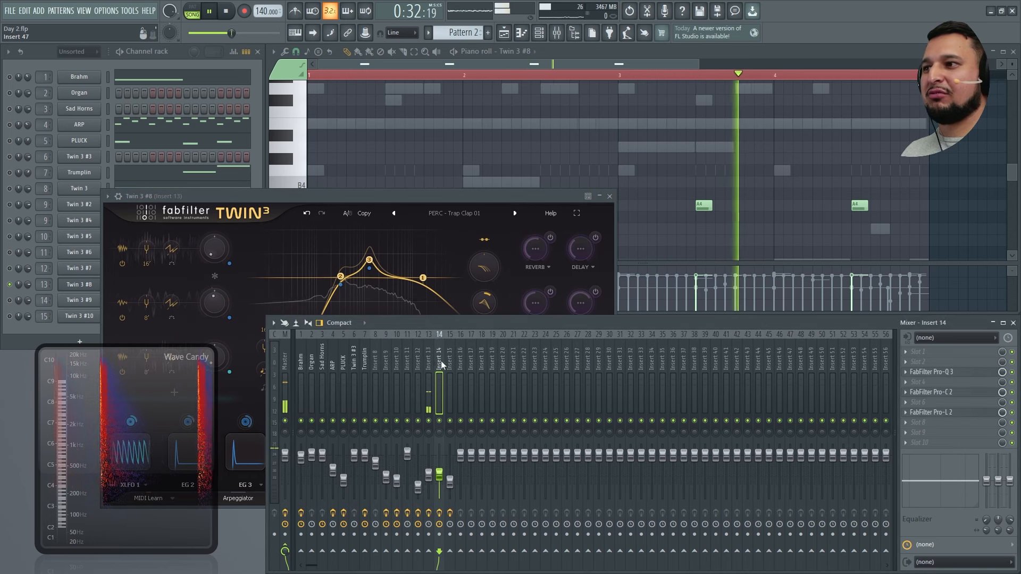
{"action": "left_click", "coordinate": [429, 358]}
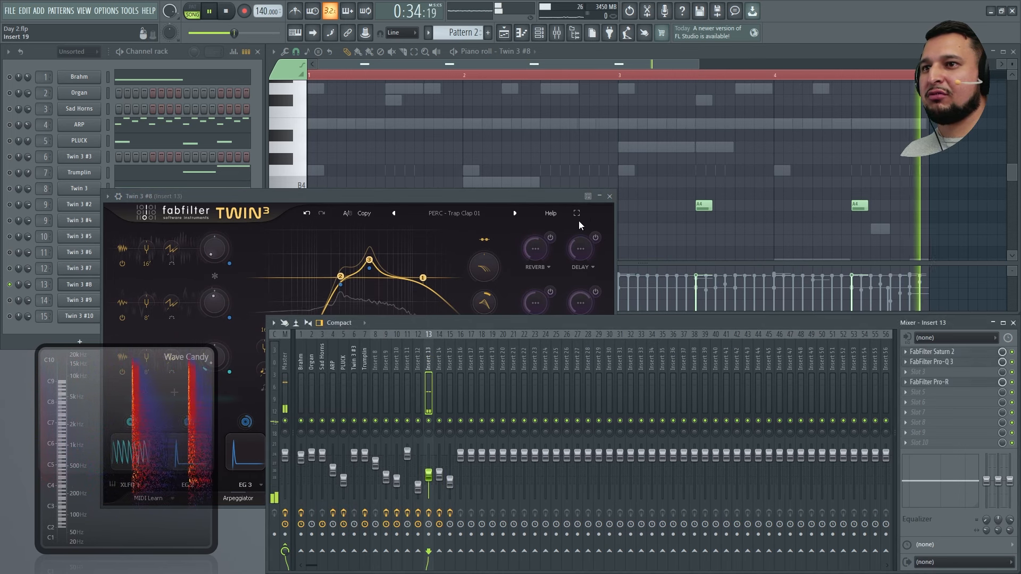
{"action": "left_click_drag", "start_coordinate": [450, 195], "coordinate": [533, 104]}
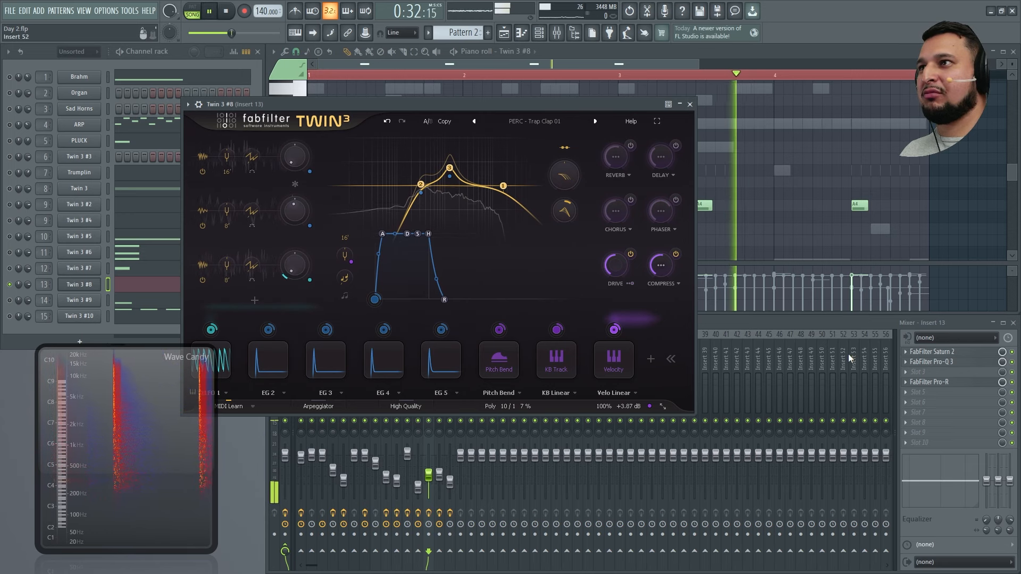
{"action": "left_click", "coordinate": [511, 368]}
{"action": "left_click", "coordinate": [429, 373]}
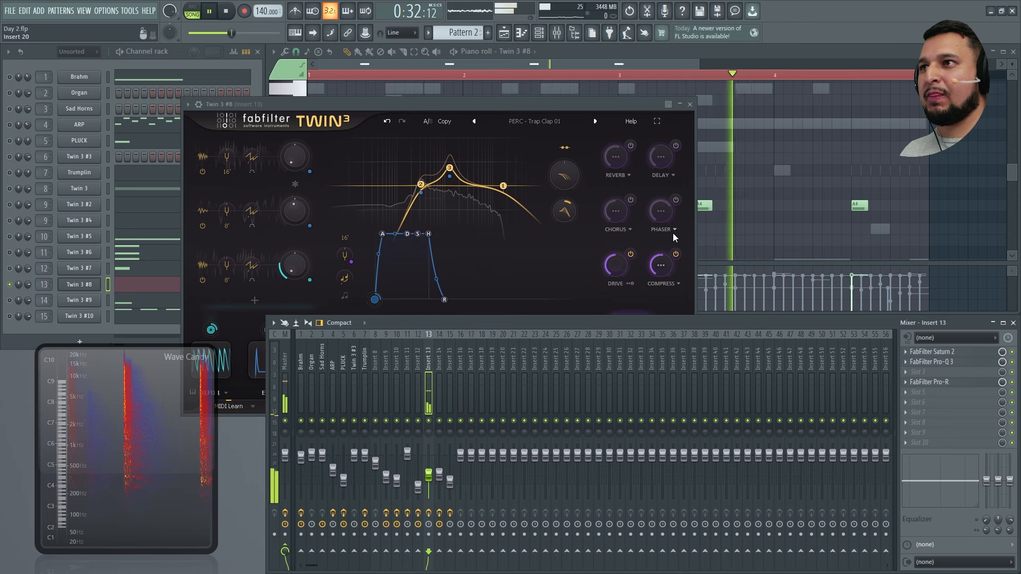
Step: Replay the clap and look through the preset list around PERC - Trap Clap 01, keeping the current preset
{"action": "key", "text": "space"}
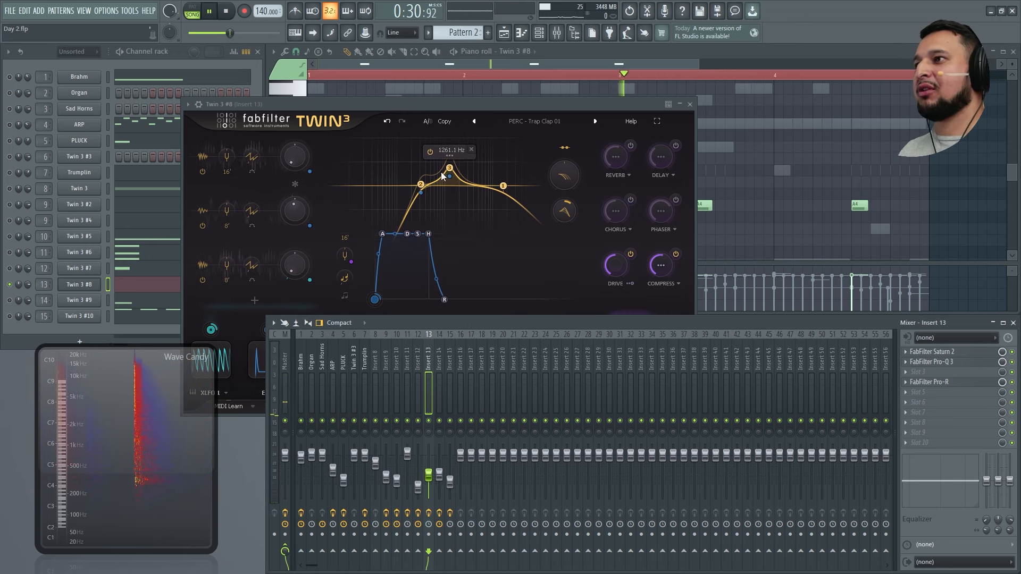
{"action": "key", "text": "space"}
{"action": "left_click", "coordinate": [509, 121]}
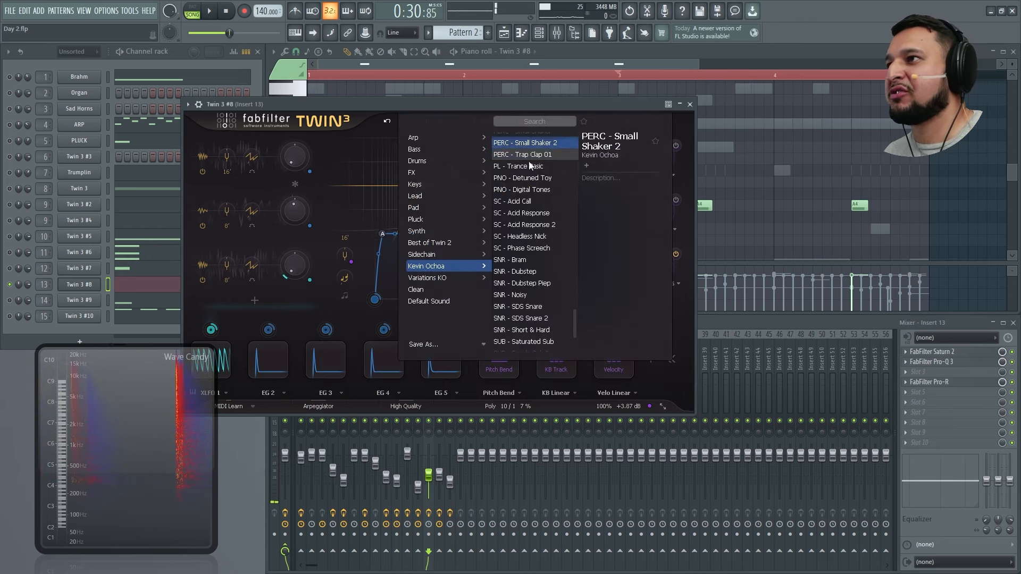
{"action": "left_click", "coordinate": [681, 133]}
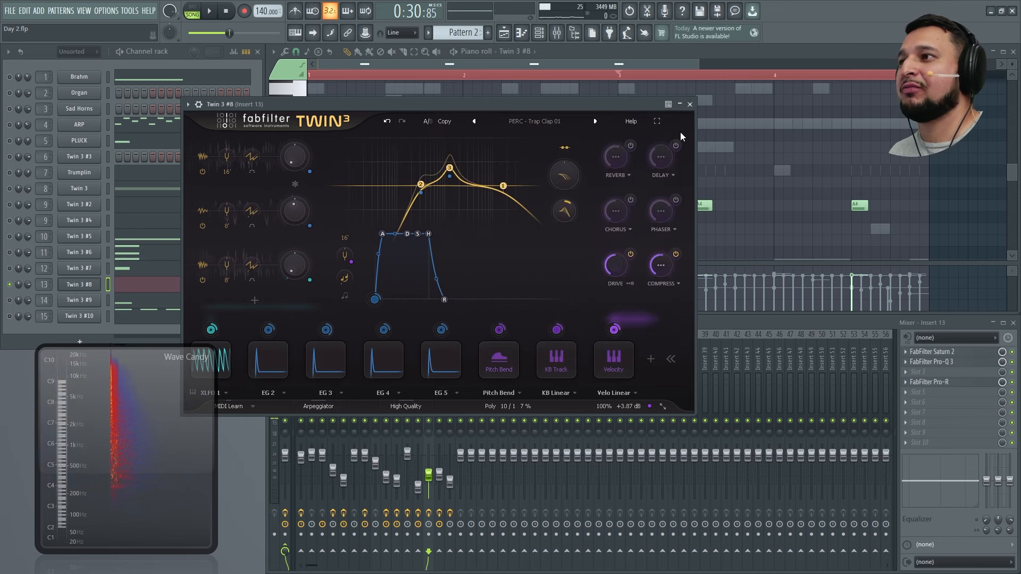
Step: Lower the peak of filter 3 slightly in Twin 3 #8 and raise its frequency a little while the clap plays
{"action": "left_click_drag", "start_coordinate": [451, 171], "coordinate": [451, 188]}
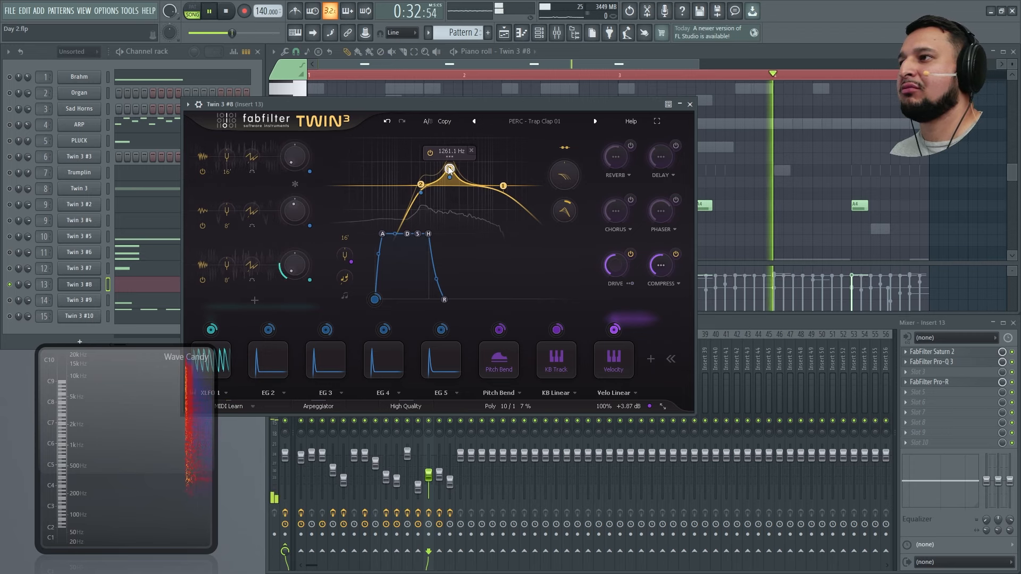
{"action": "mouse_move", "coordinate": [451, 169]}
{"action": "left_mouse_down"}
{"action": "mouse_move", "coordinate": [436, 162]}
{"action": "mouse_move", "coordinate": [454, 177]}
{"action": "mouse_move", "coordinate": [461, 162]}
{"action": "mouse_move", "coordinate": [433, 138]}
{"action": "mouse_move", "coordinate": [473, 148]}
{"action": "mouse_move", "coordinate": [446, 155]}
{"action": "mouse_move", "coordinate": [445, 169]}
{"action": "mouse_move", "coordinate": [482, 167]}
{"action": "mouse_move", "coordinate": [453, 173]}
{"action": "left_mouse_up"}
{"action": "key", "text": "space"}
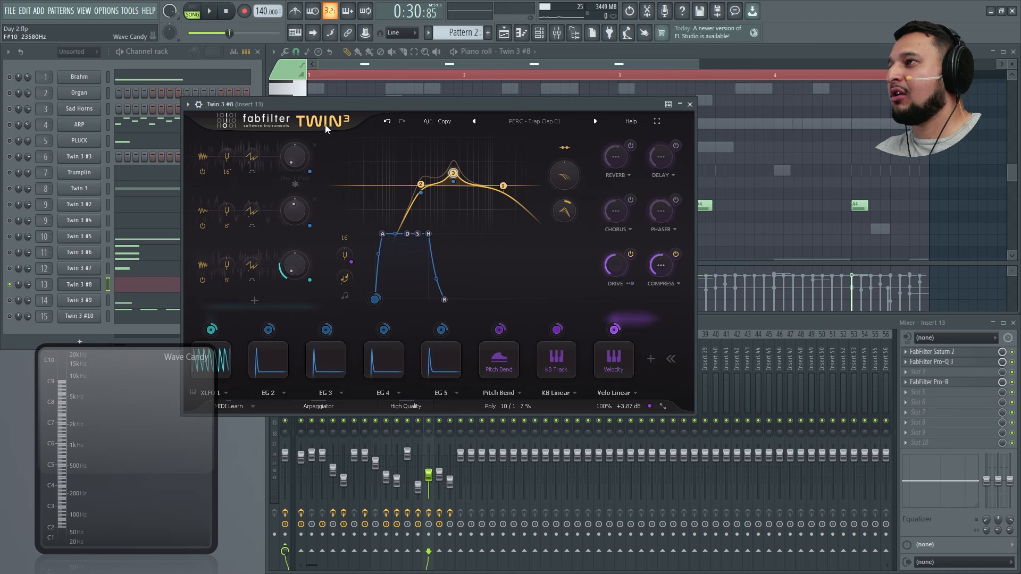
Step: Move the Twin 3 #8 synth window clear of the channel rack and inspect XLFO 1's targets and the shapes of EG 2 to EG 5
{"action": "left_click_drag", "start_coordinate": [329, 104], "coordinate": [460, 138]}
{"action": "left_click", "coordinate": [344, 380]}
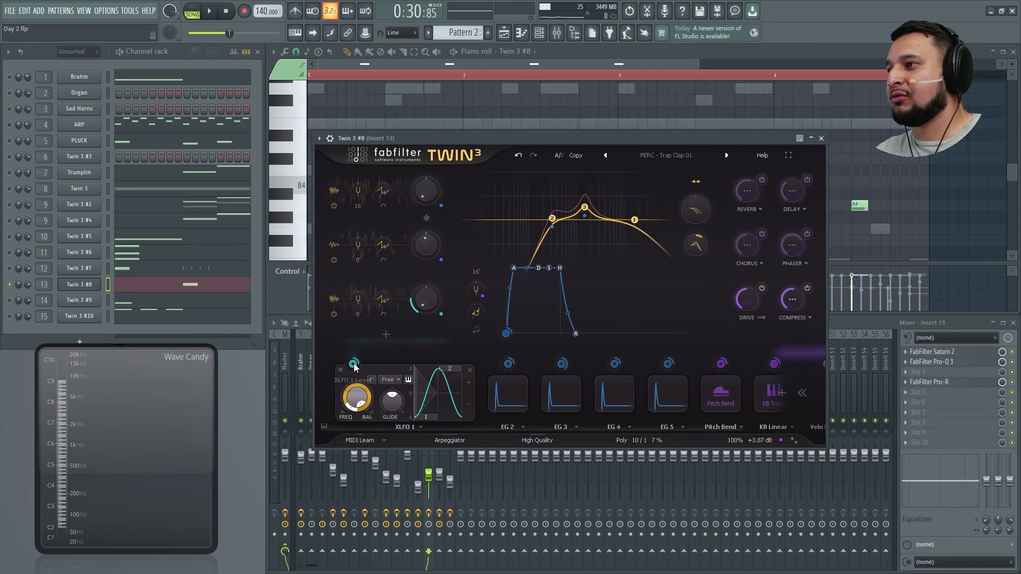
{"action": "mouse_move", "coordinate": [354, 366]}
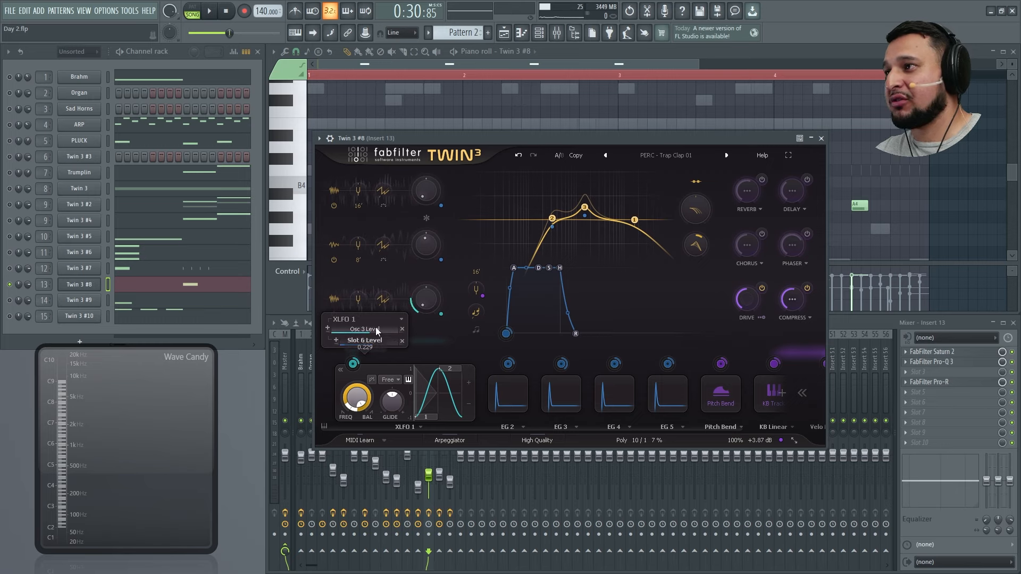
{"action": "left_click", "coordinate": [499, 387]}
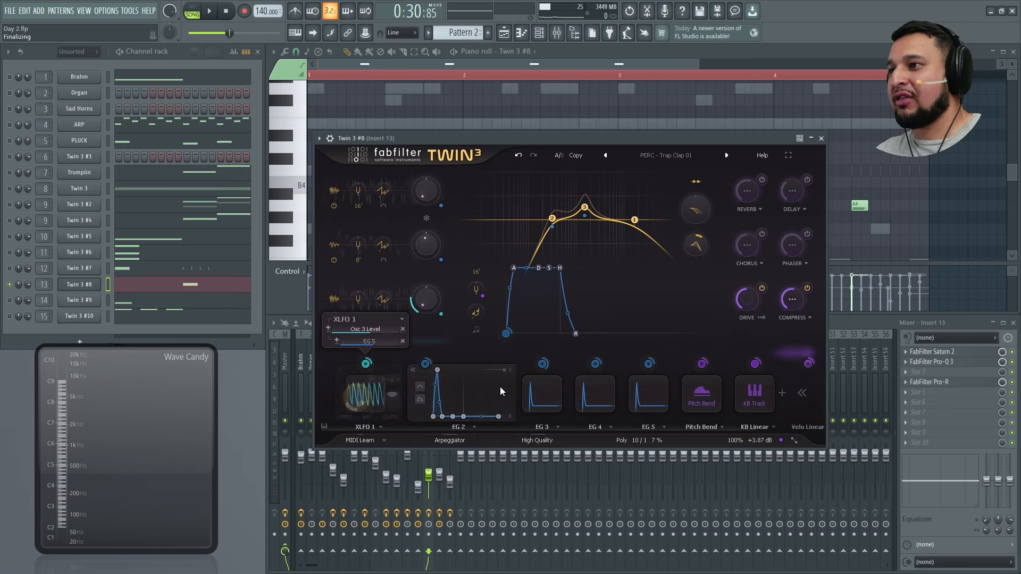
{"action": "left_click", "coordinate": [529, 398]}
{"action": "left_click", "coordinate": [598, 396]}
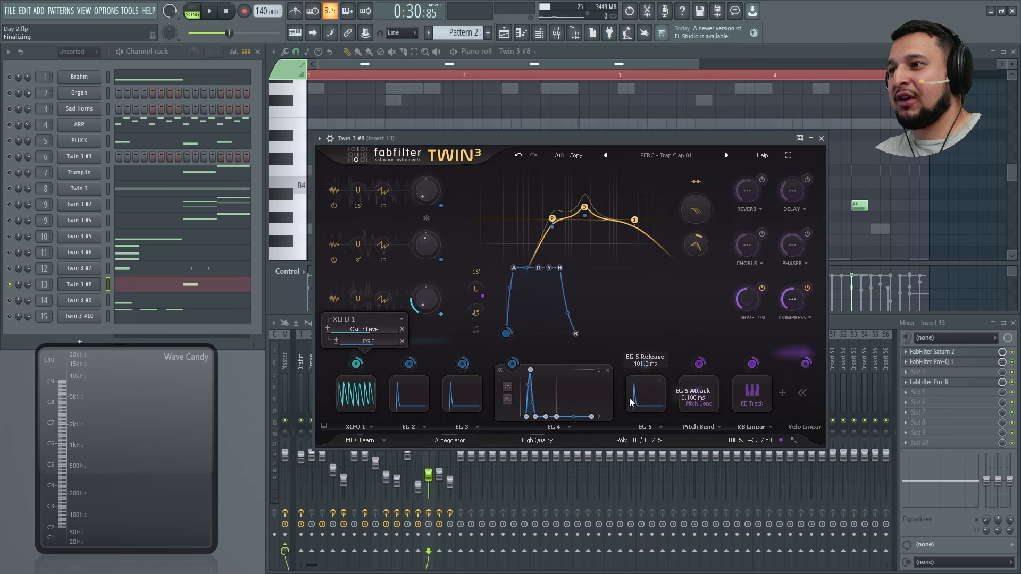
{"action": "left_click", "coordinate": [640, 400]}
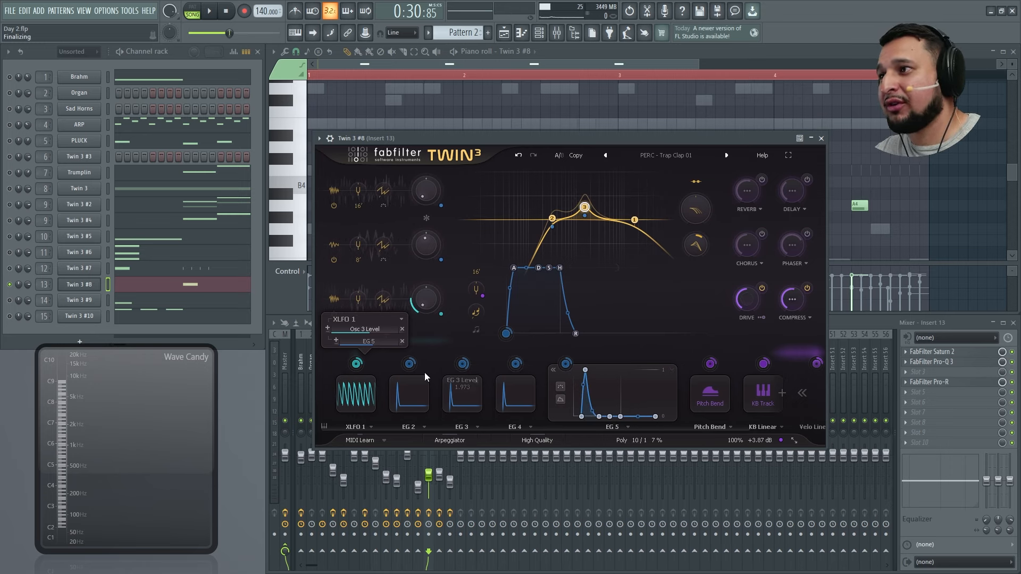
Step: Compare the delay times of the EG 2, EG 3, EG 4 and EG 5 envelopes in Twin 3 #8
{"action": "left_click", "coordinate": [417, 390]}
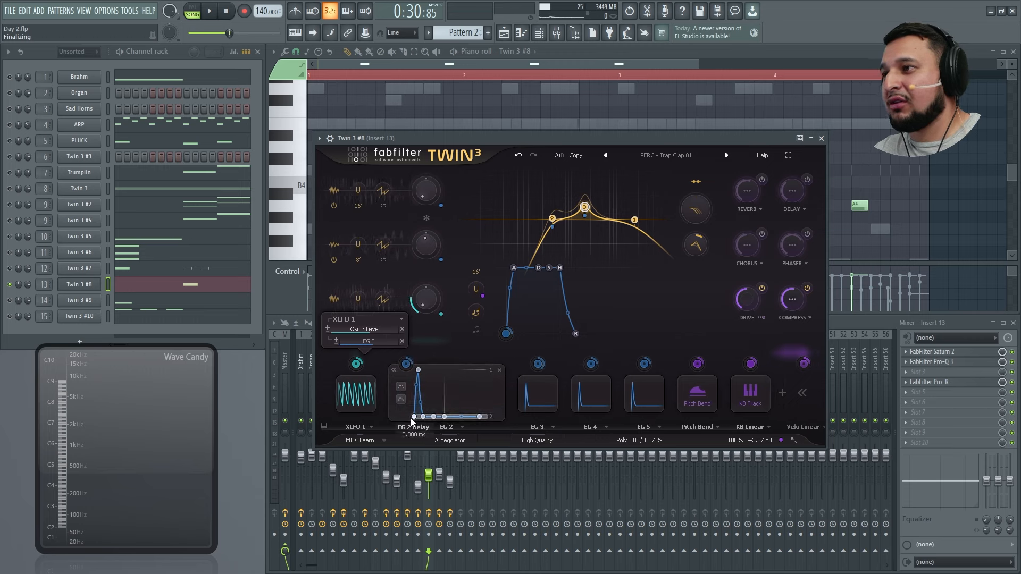
{"action": "left_click", "coordinate": [555, 400]}
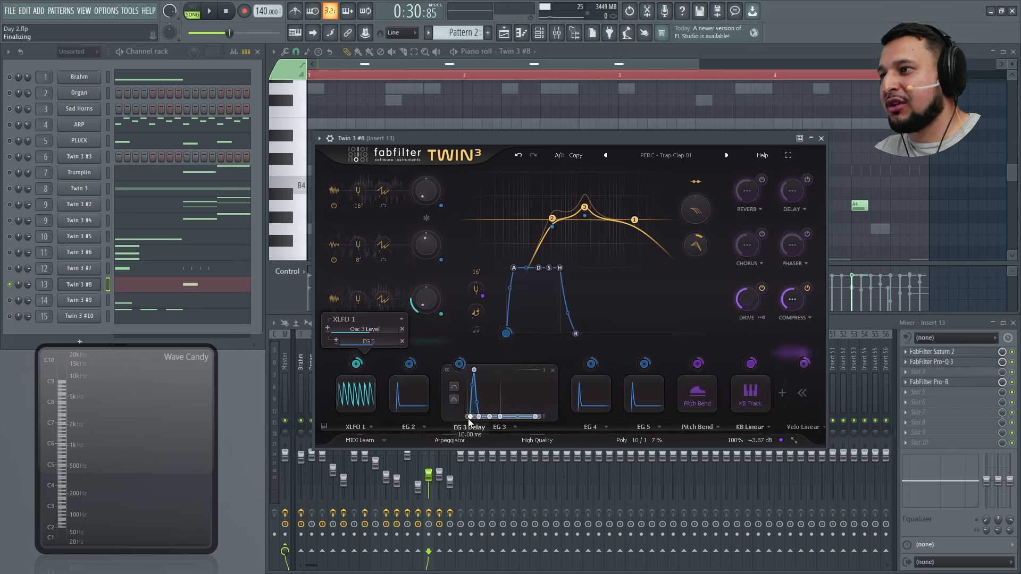
{"action": "left_click", "coordinate": [593, 408]}
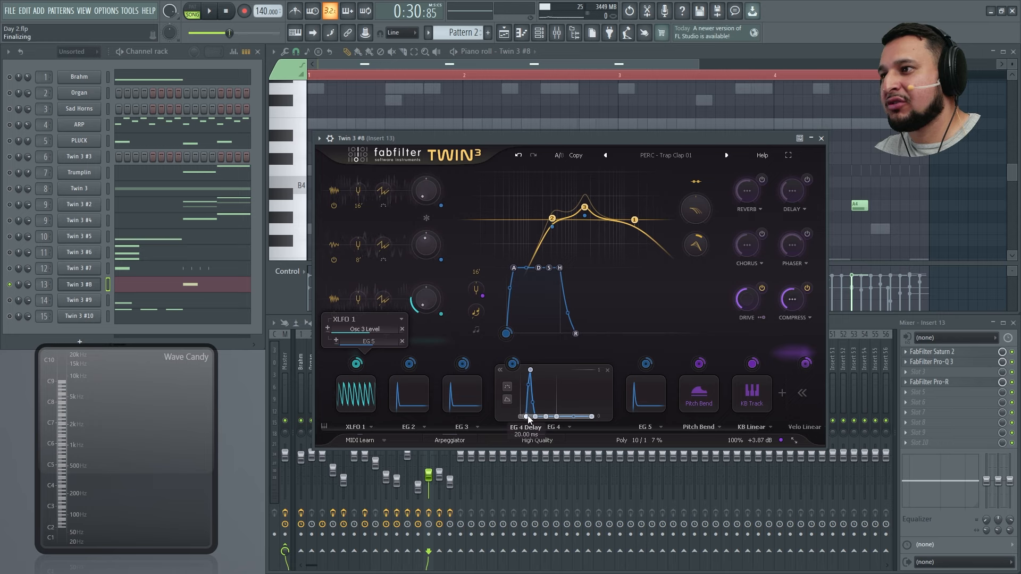
{"action": "left_click", "coordinate": [657, 396]}
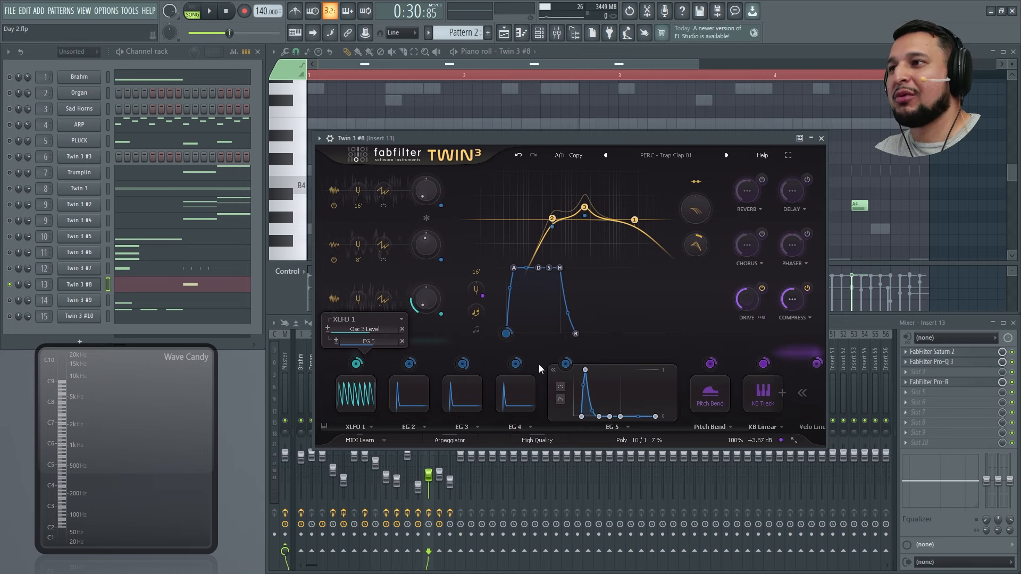
Step: Load PSYSCOPE_PRO on the Master track and move the Twin 3 #8 window so the oscilloscope stays partly in view
{"action": "left_click", "coordinate": [285, 363]}
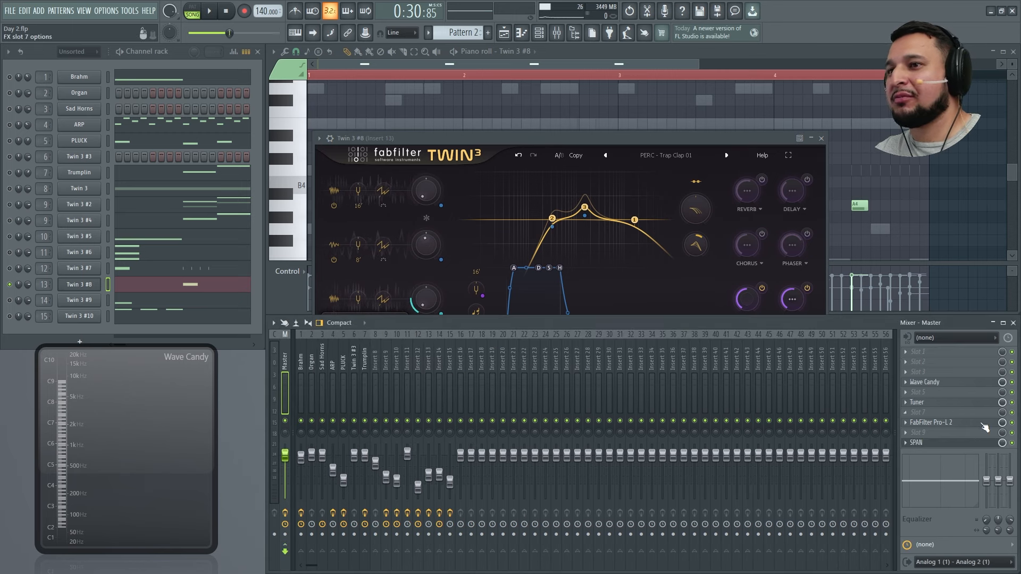
{"action": "key", "text": "F8"}
{"action": "type", "text": "ps"}
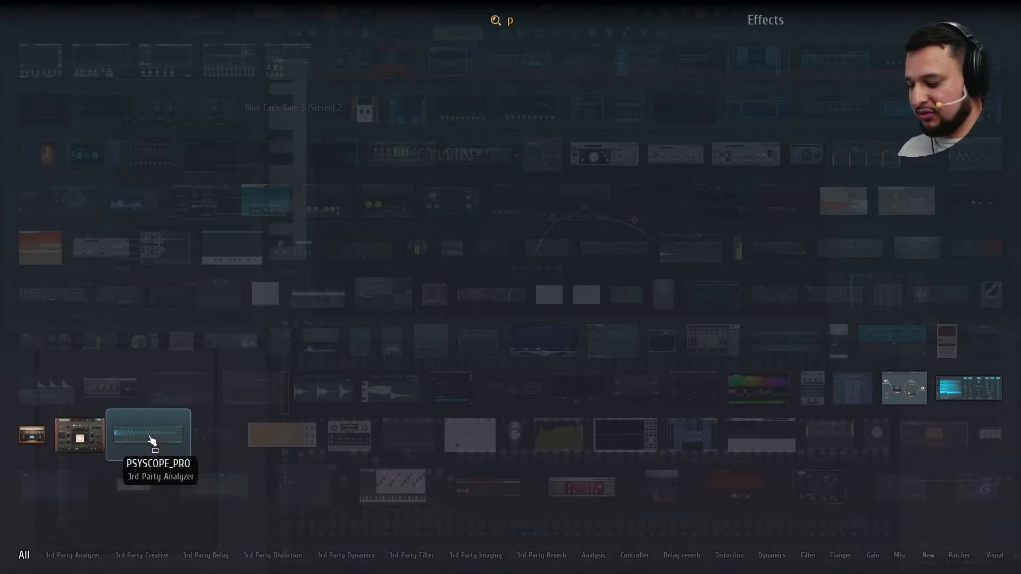
{"action": "left_click", "coordinate": [151, 441]}
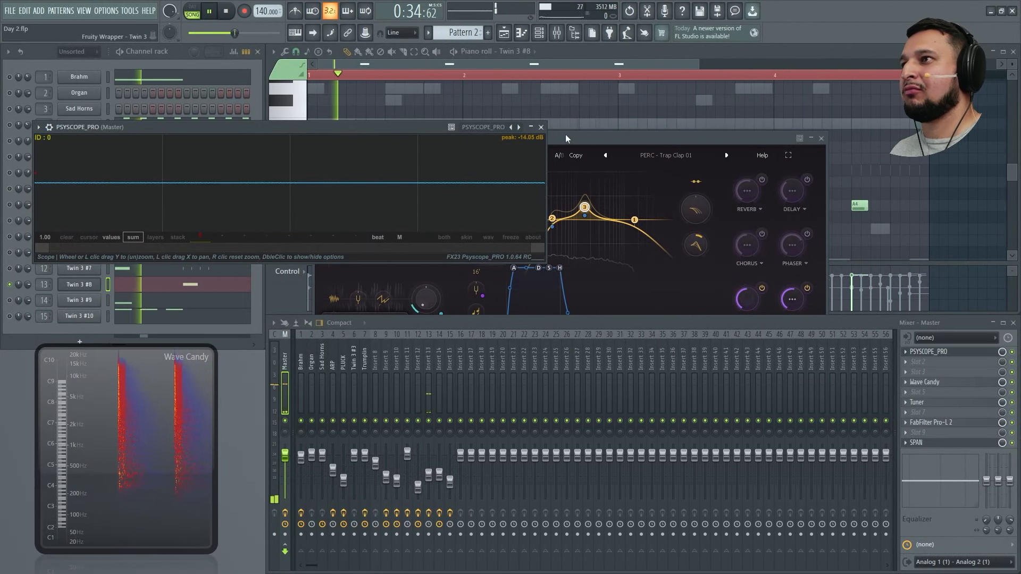
{"action": "left_click_drag", "start_coordinate": [565, 136], "coordinate": [620, 127]}
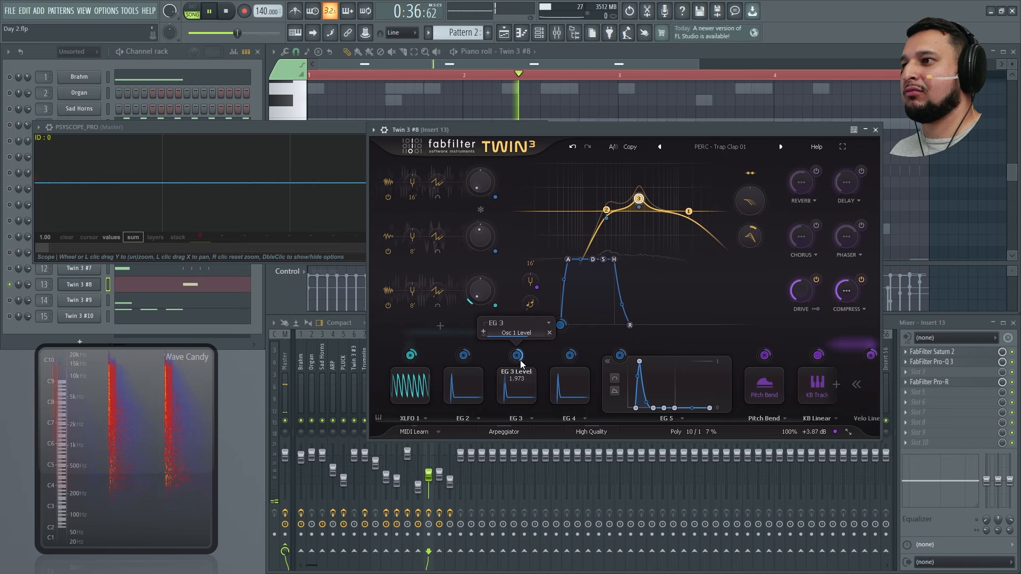
Step: Vary the EG 3, EG 2 and EG 4 modulation levels in Twin 3 #8 while the clap plays
{"action": "left_click_drag", "start_coordinate": [520, 359], "coordinate": [521, 314]}
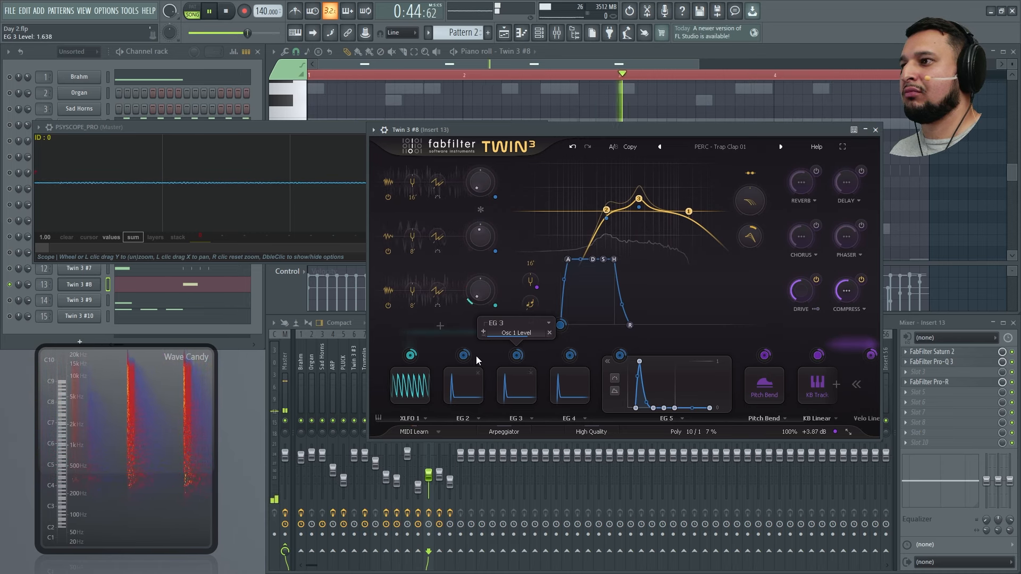
{"action": "left_click_drag", "start_coordinate": [470, 356], "coordinate": [450, 241]}
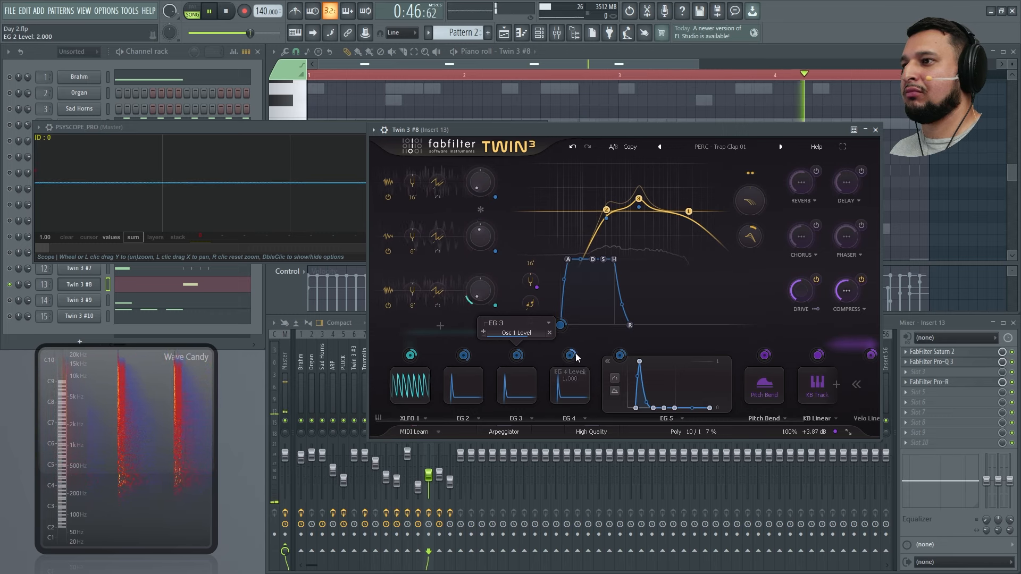
{"action": "left_click_drag", "start_coordinate": [574, 352], "coordinate": [555, 260]}
{"action": "left_click_drag", "start_coordinate": [468, 354], "coordinate": [470, 376]}
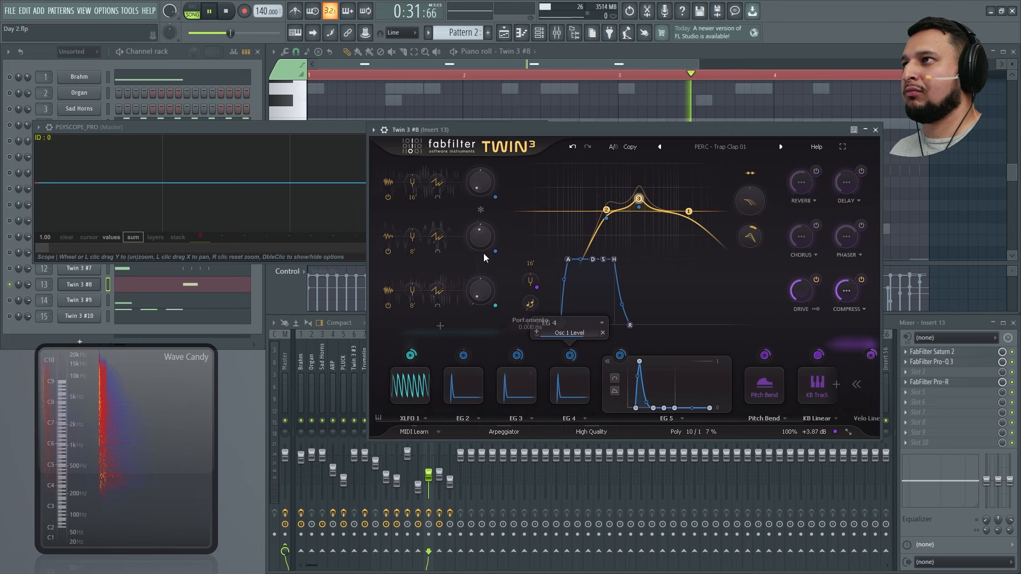
{"action": "key", "text": "space"}
{"action": "key", "text": "space"}
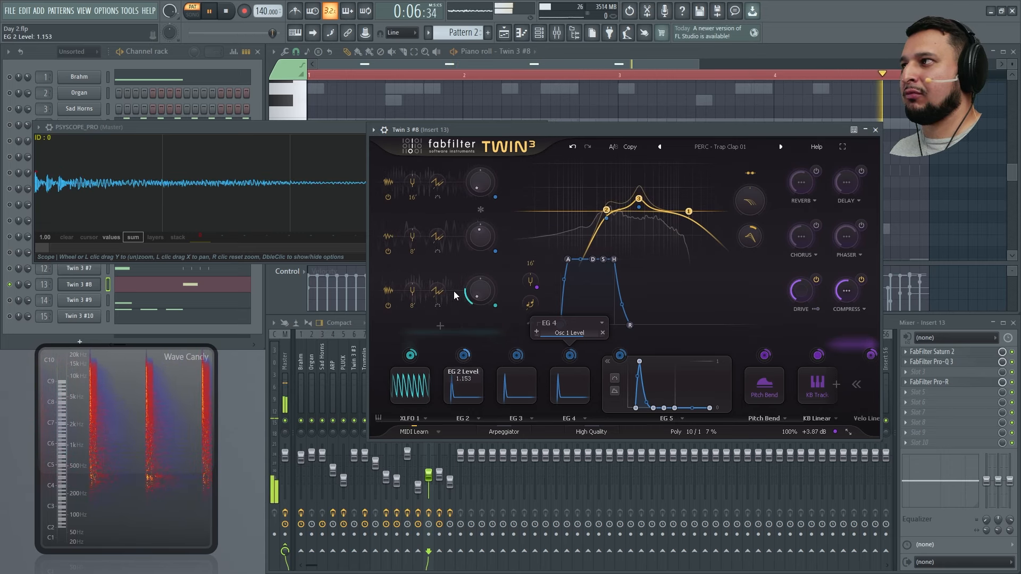
{"action": "key", "text": "space"}
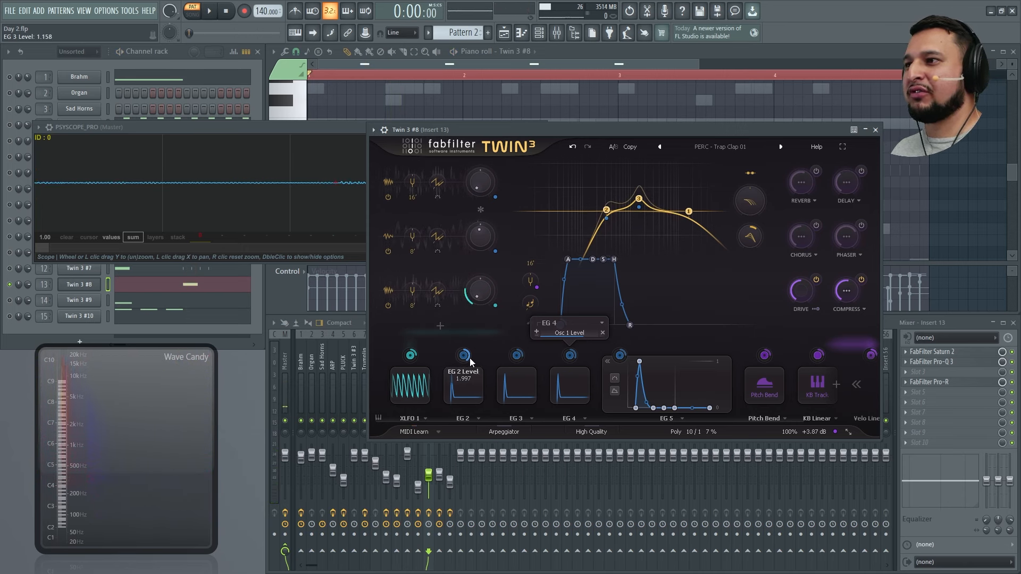
Step: Add a second XLFO in Twin 3 #8, route it to the EG 3 and EG 4 levels, and play the clap
{"action": "left_click", "coordinate": [838, 384]}
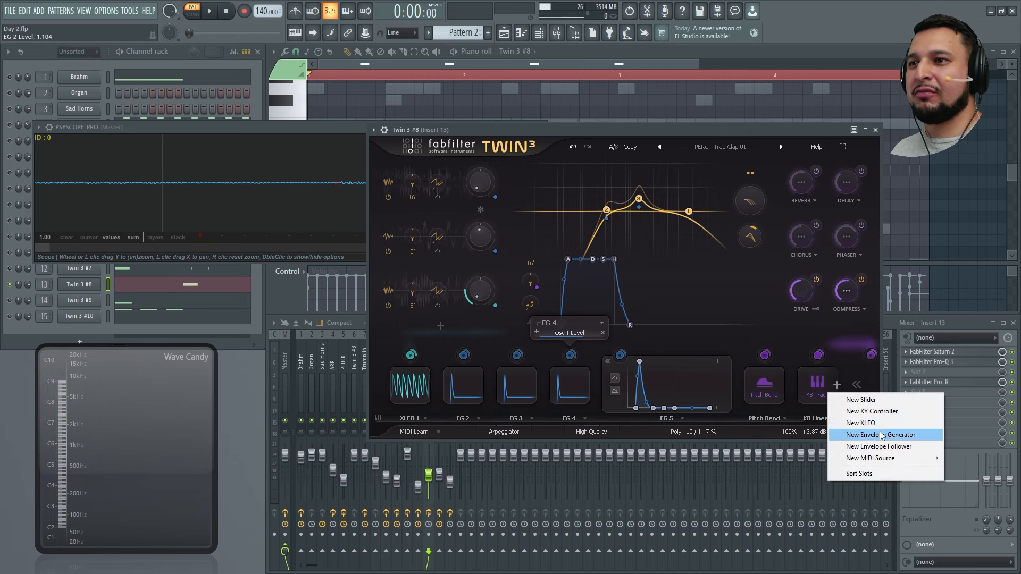
{"action": "left_click", "coordinate": [867, 424]}
{"action": "left_click_drag", "start_coordinate": [461, 356], "coordinate": [675, 335]}
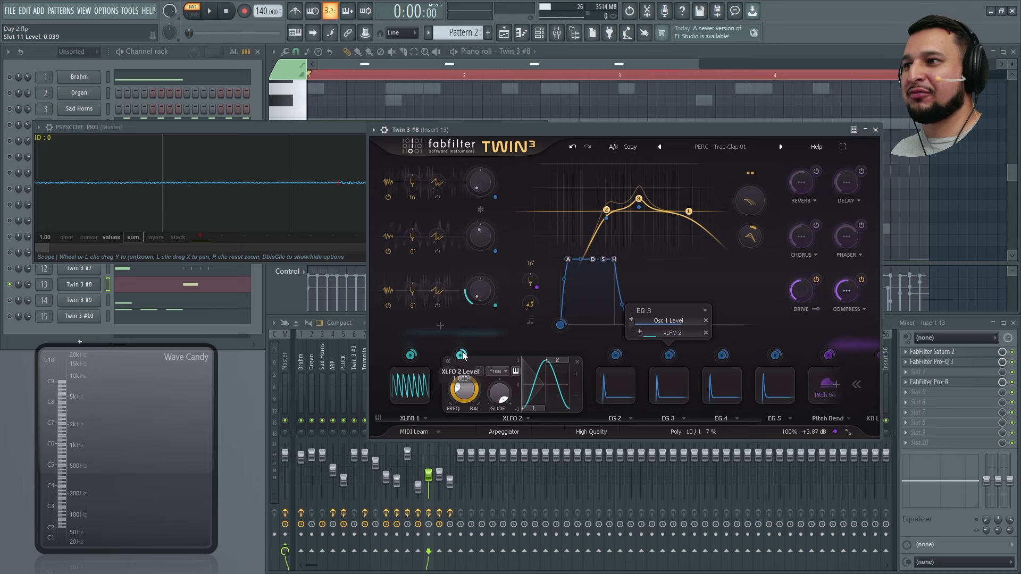
{"action": "left_click_drag", "start_coordinate": [462, 357], "coordinate": [732, 362]}
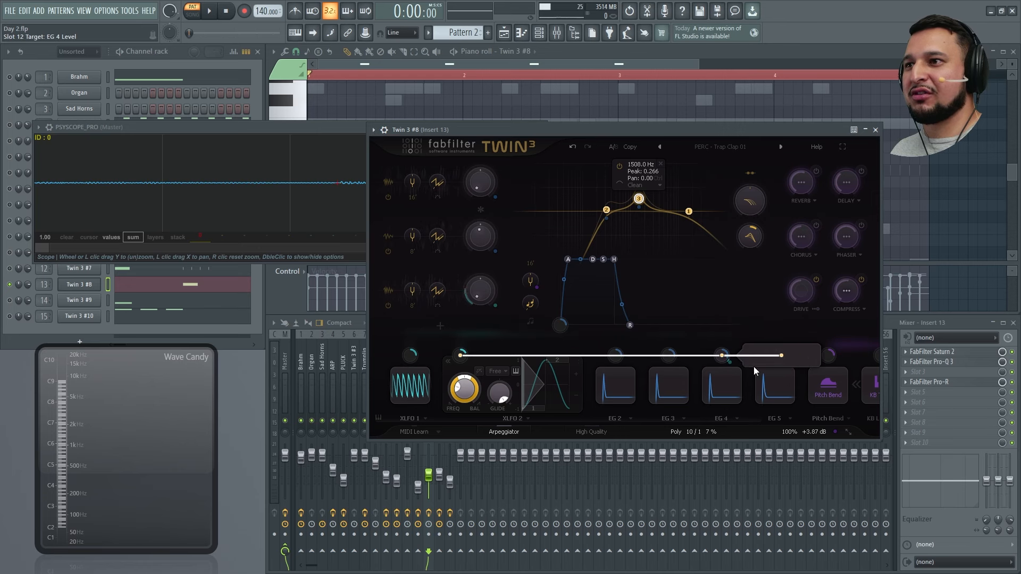
{"action": "key", "text": "space"}
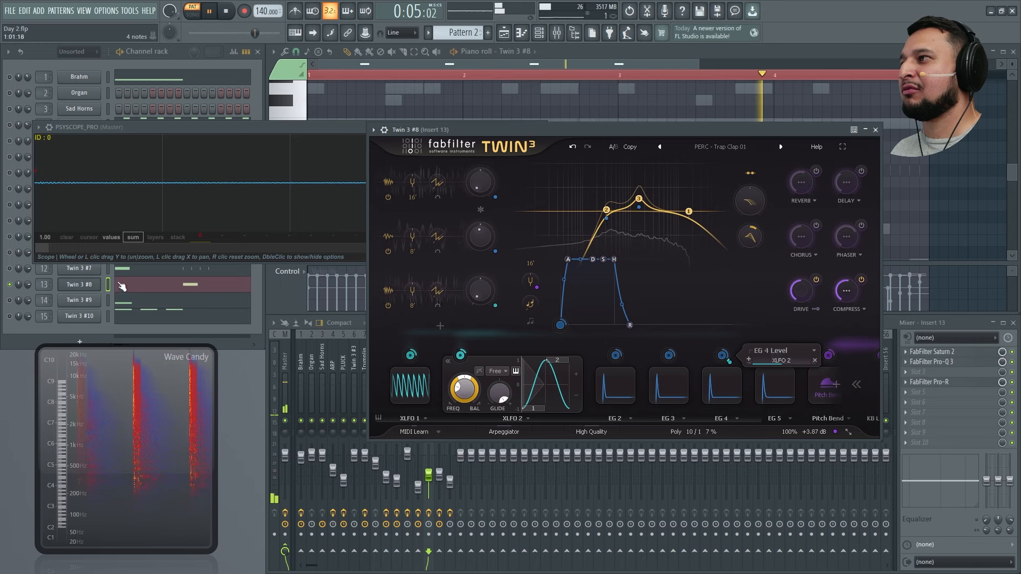
{"action": "key", "text": "space"}
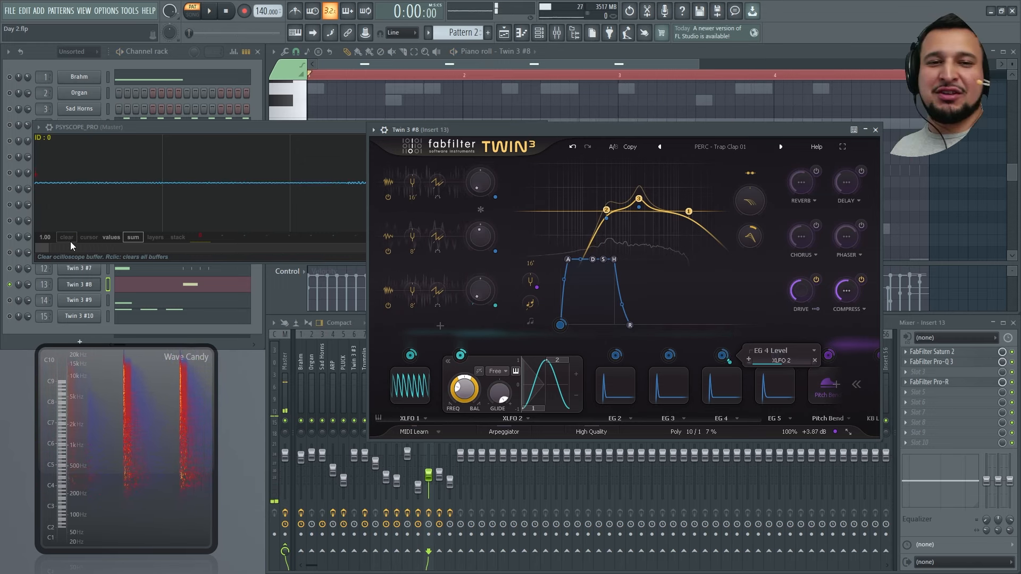
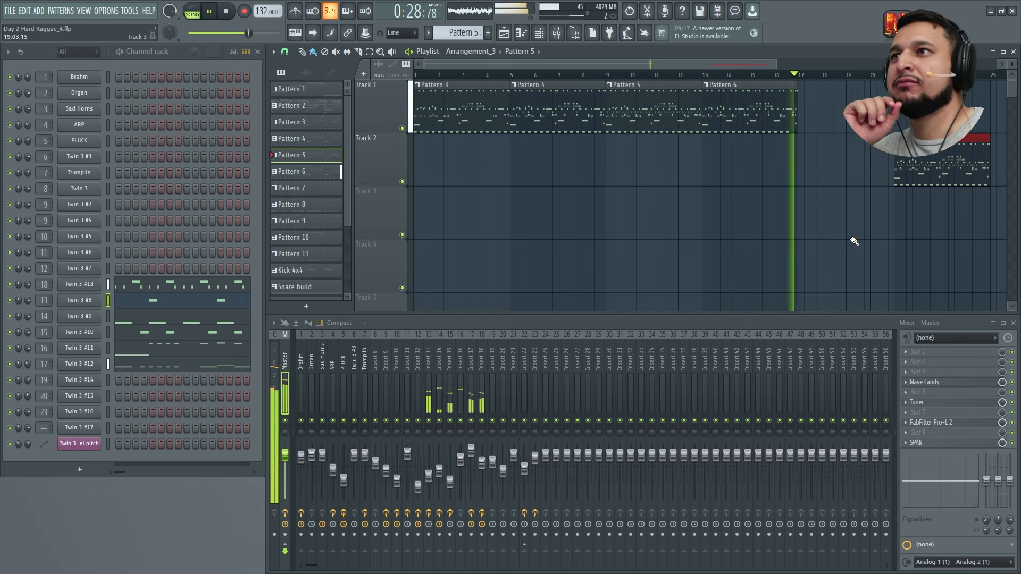
Step: Stop the full arrangement and audition the Twin 3 #11 and Twin 3 #10 channels soloed one at a time
{"action": "key", "text": "space"}
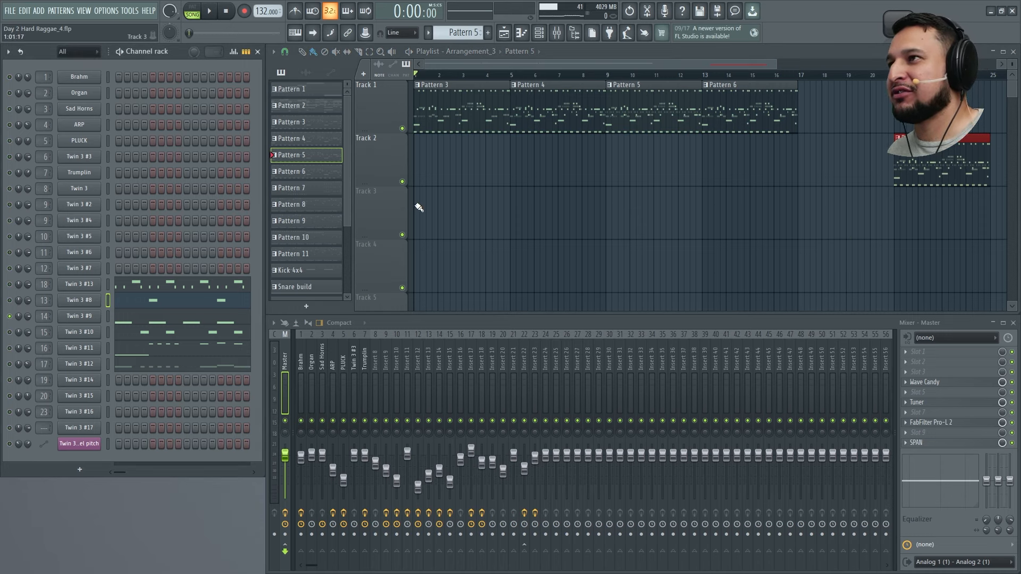
{"action": "right_click", "coordinate": [16, 349]}
{"action": "key", "text": "space"}
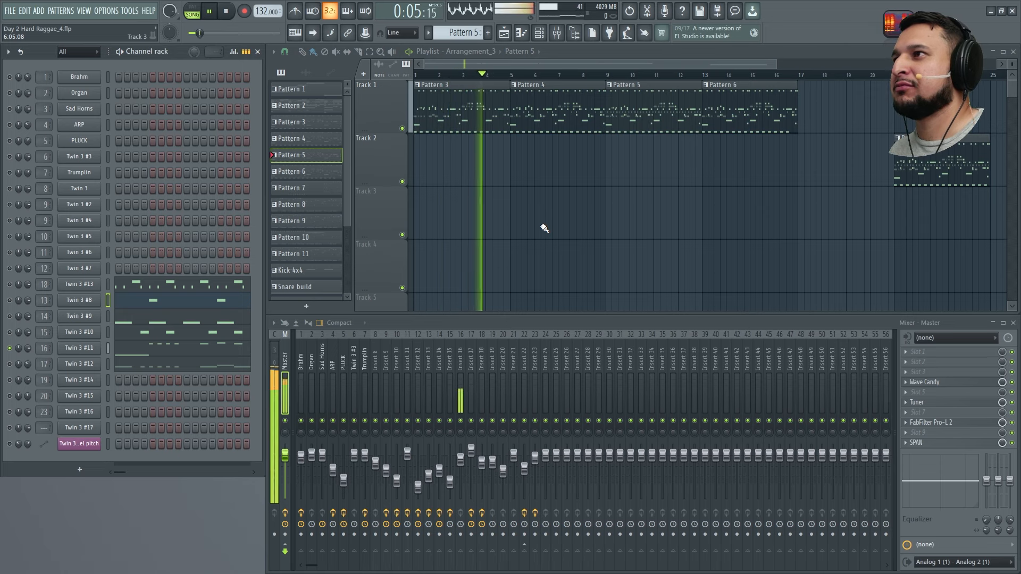
{"action": "key", "text": "space"}
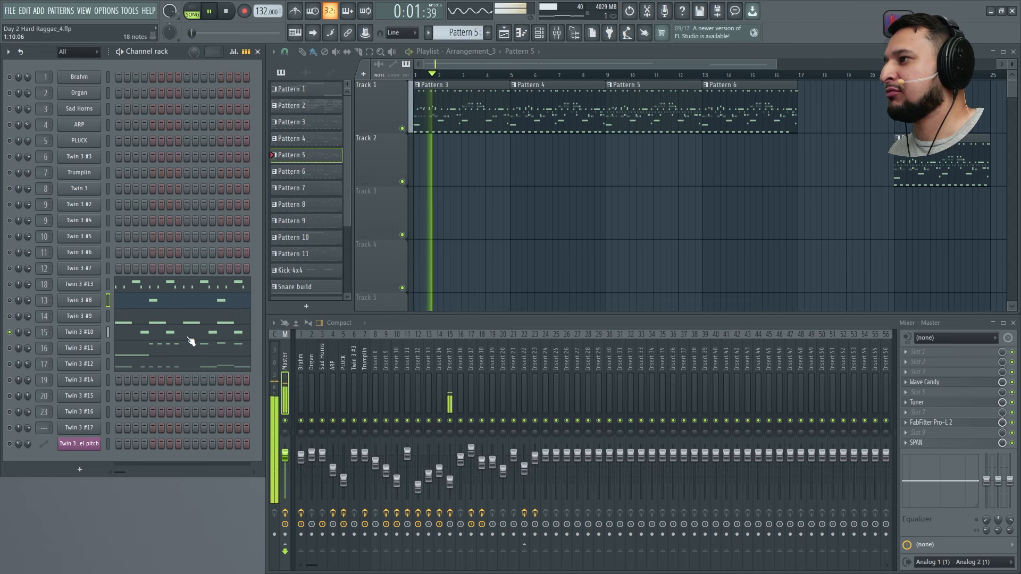
{"action": "key", "text": "space"}
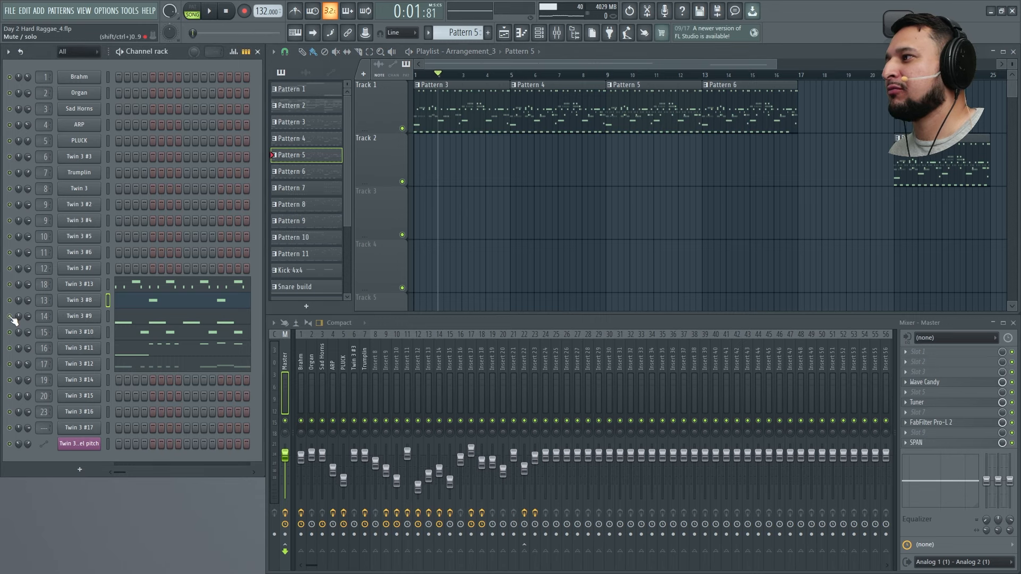
Step: Select Pattern 3 in the playlist and play it from bar 2 with all channels audible
{"action": "left_click", "coordinate": [495, 113]}
{"action": "key", "text": "space"}
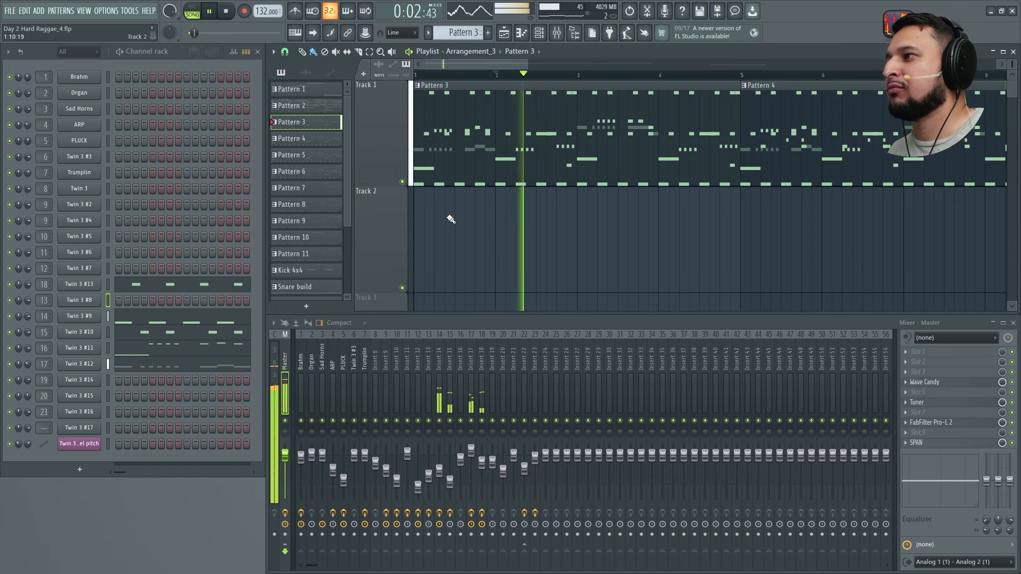
{"action": "key", "text": "space"}
Step: Solo Twin 3 #11, unmute Twin 3 #12 alongside it, and play the two channels together
{"action": "right_click", "coordinate": [10, 349]}
{"action": "key", "text": "space"}
{"action": "left_click", "coordinate": [10, 364]}
{"action": "key", "text": "space"}
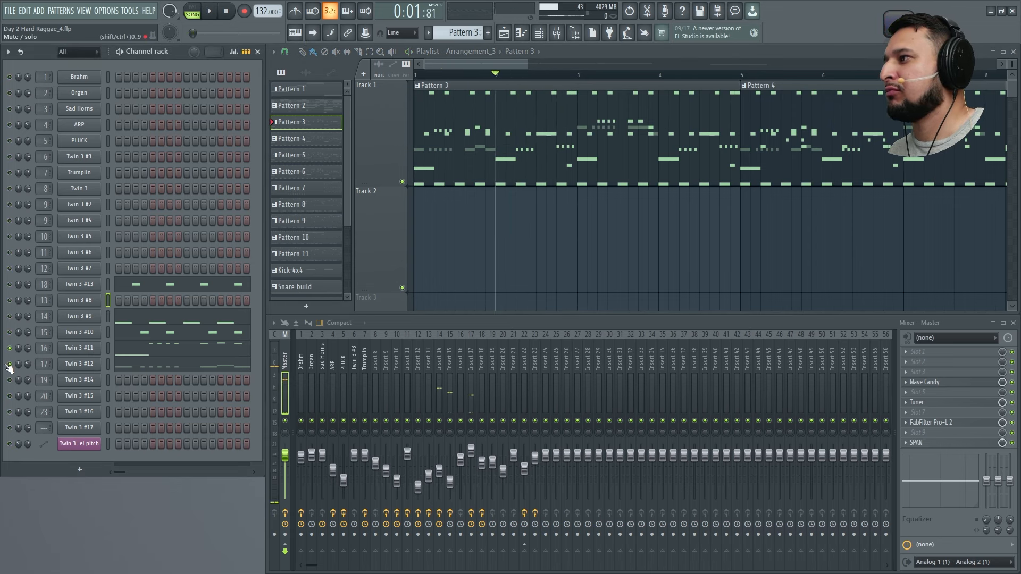
{"action": "key", "text": "space"}
Step: Show the Twin 3 #12 notes in the piano roll and replay them together with Twin 3 #11
{"action": "left_click", "coordinate": [171, 366]}
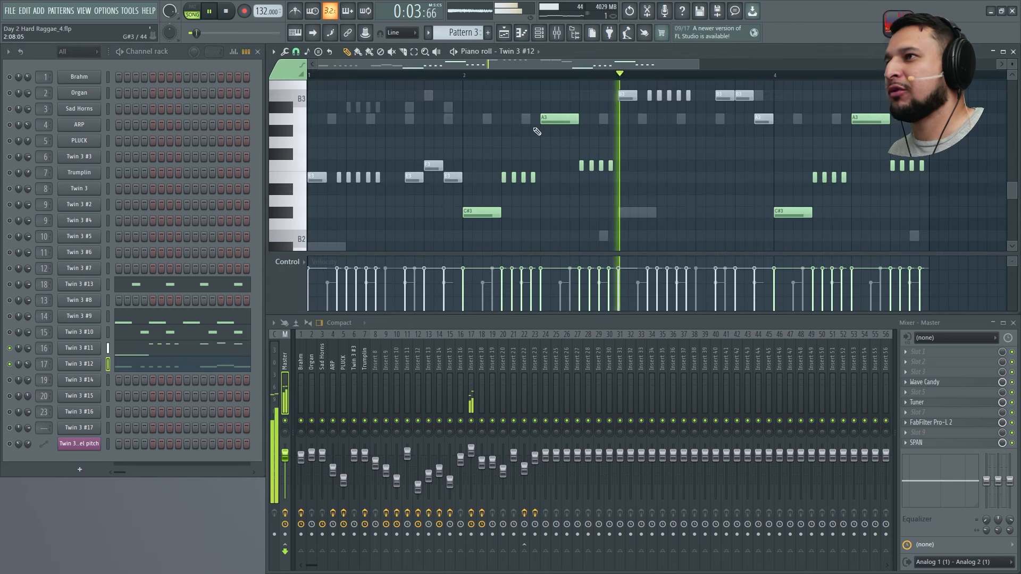
{"action": "key", "text": "space"}
{"action": "key", "text": "space"}
{"action": "key", "text": "space"}
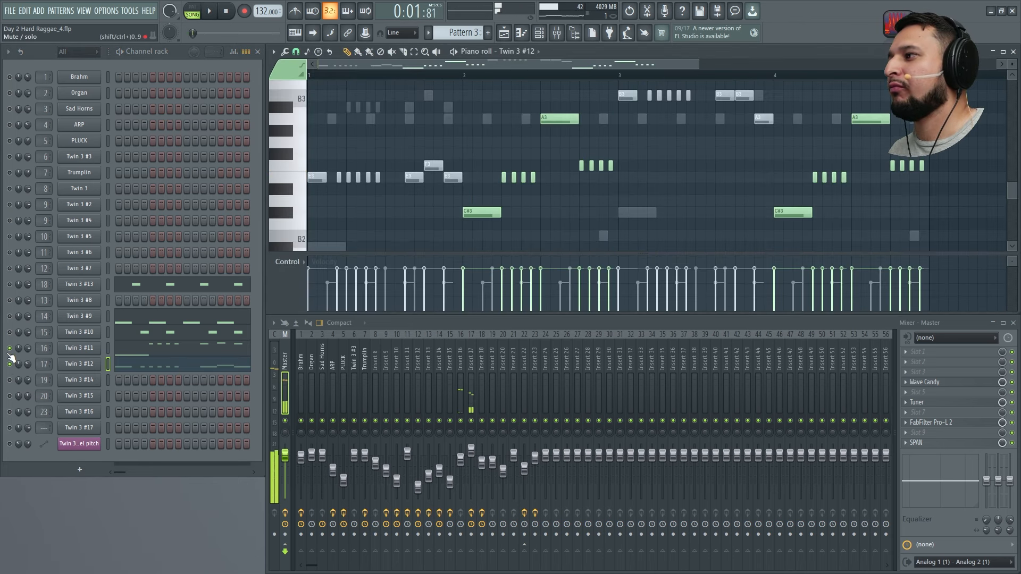
Step: Audition Twin 3 #12 with Twin 3 #11 muted, and bring back the playlist for another playback of Pattern 3
{"action": "key", "text": "space"}
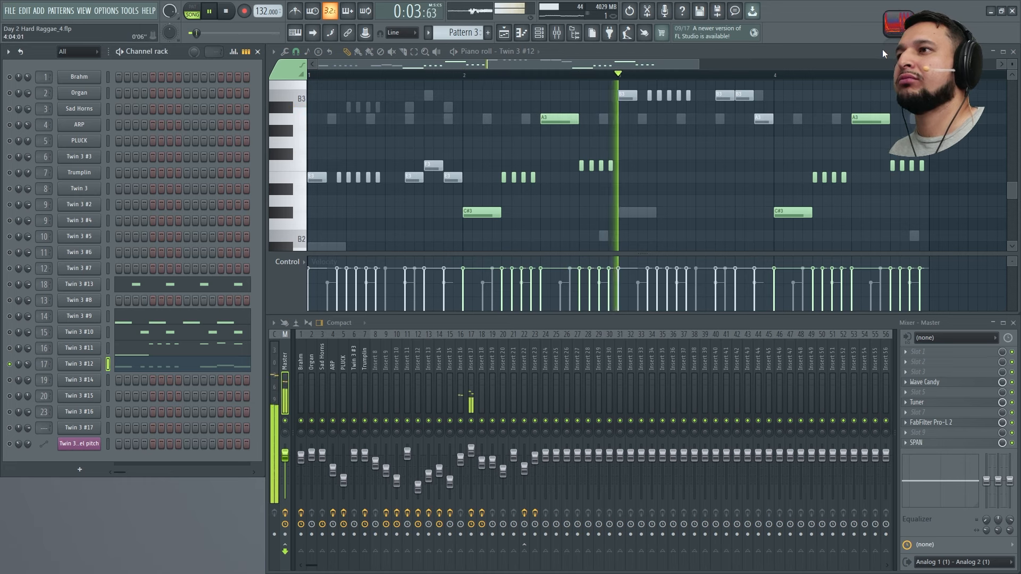
{"action": "key", "text": "space"}
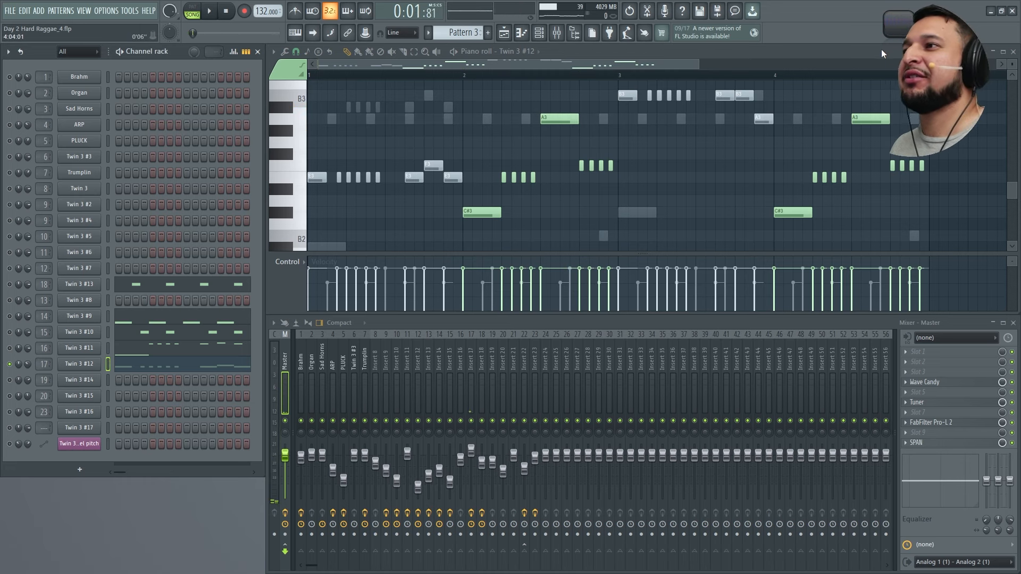
{"action": "left_click", "coordinate": [504, 33]}
{"action": "key", "text": "space"}
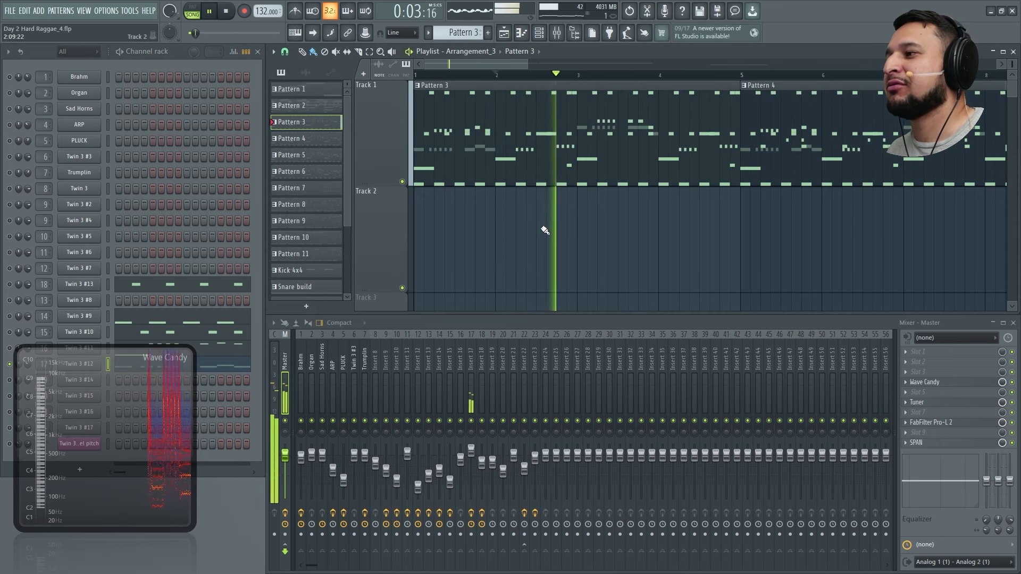
Step: Replay the soloed Twin 3 #12 channel from bar 2 of Pattern 3
{"action": "key", "text": "space"}
{"action": "key", "text": "space"}
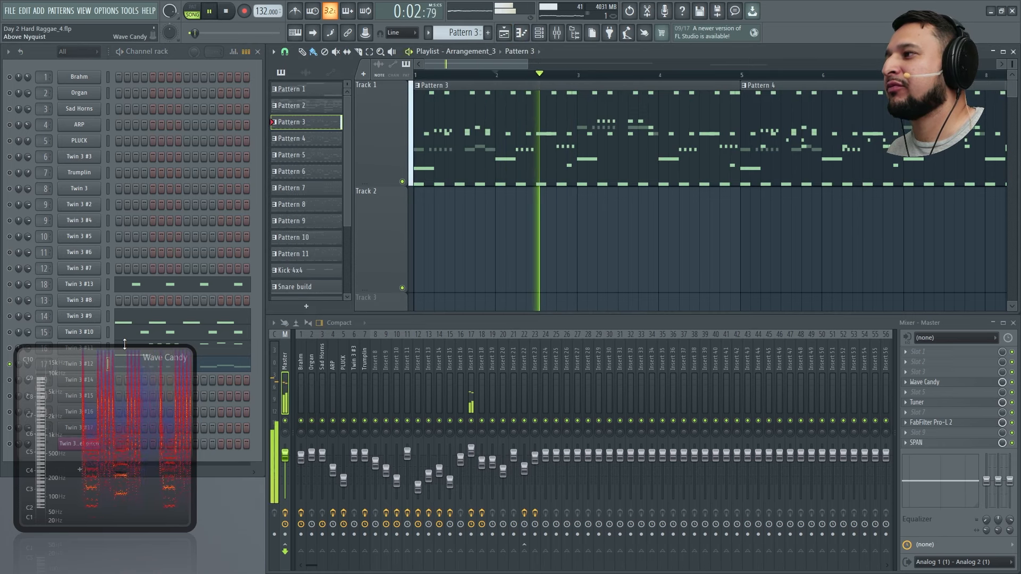
{"action": "key", "text": "space"}
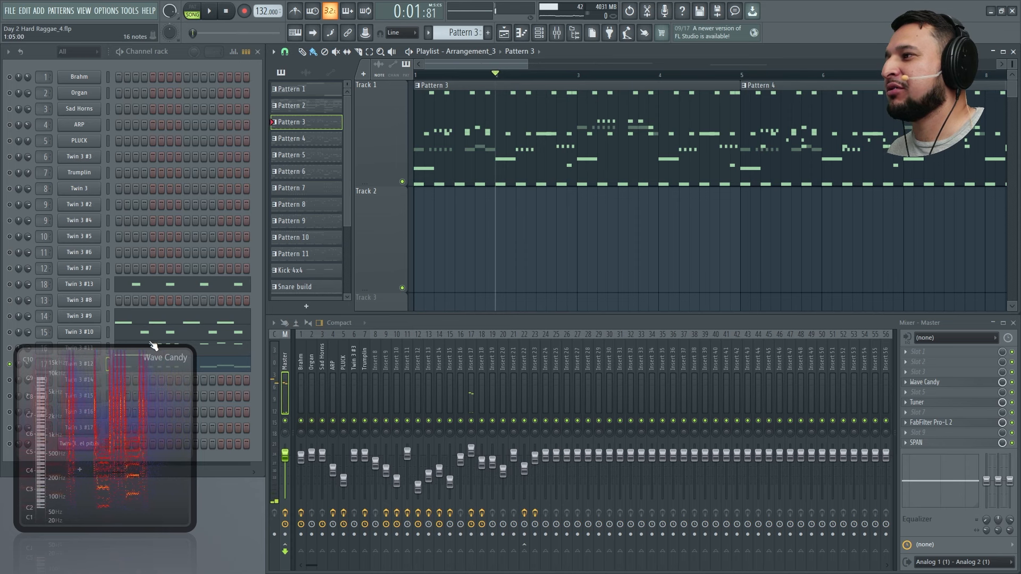
Step: Move Wave Candy lower to uncover the Twin 3 #12 channel, open its instrument and play the channel from bar 2
{"action": "left_click_drag", "start_coordinate": [128, 399], "coordinate": [128, 426]}
{"action": "left_click", "coordinate": [91, 365]}
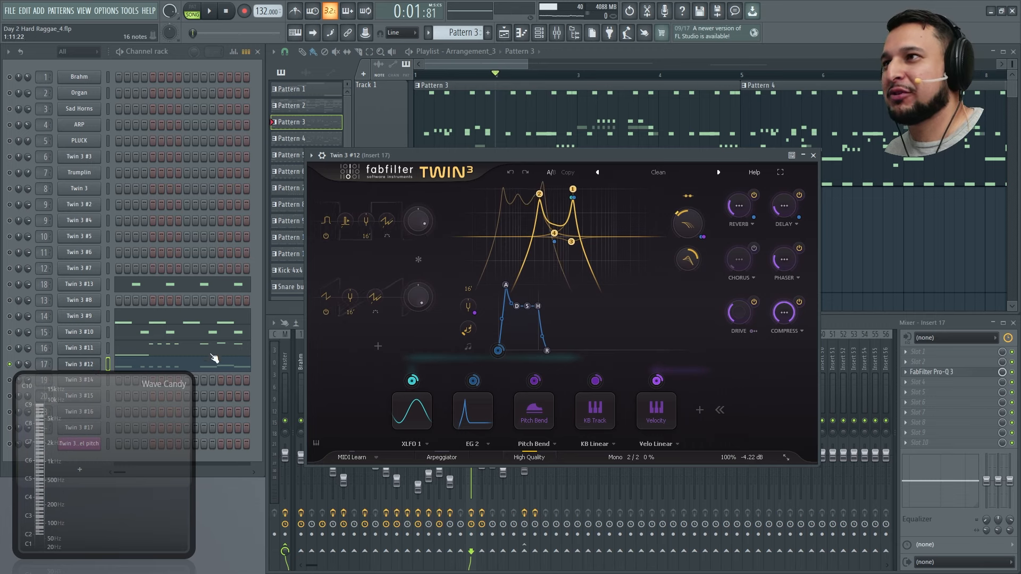
{"action": "key", "text": "space"}
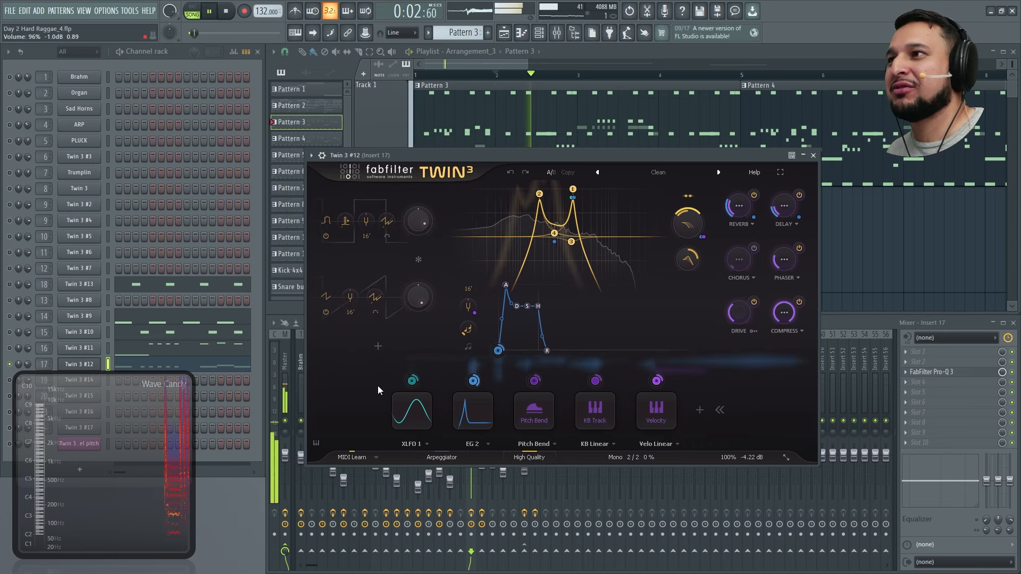
{"action": "key", "text": "space"}
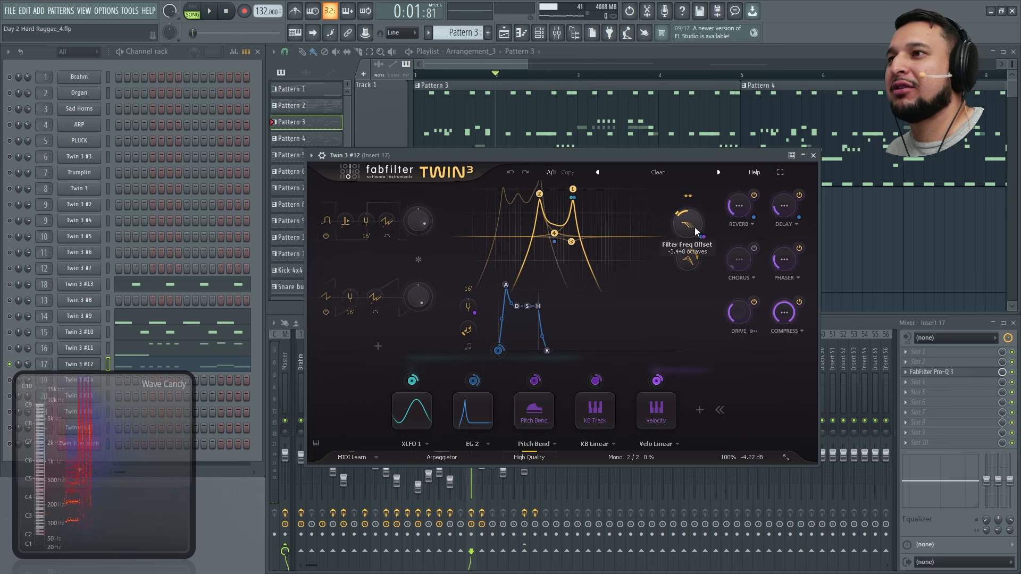
Step: Try a Filter Freq Offset of -3.643 octaves on Twin 3 #12 during playback, and undo the change
{"action": "left_click_drag", "start_coordinate": [688, 213], "coordinate": [668, 231]}
{"action": "key", "text": "space"}
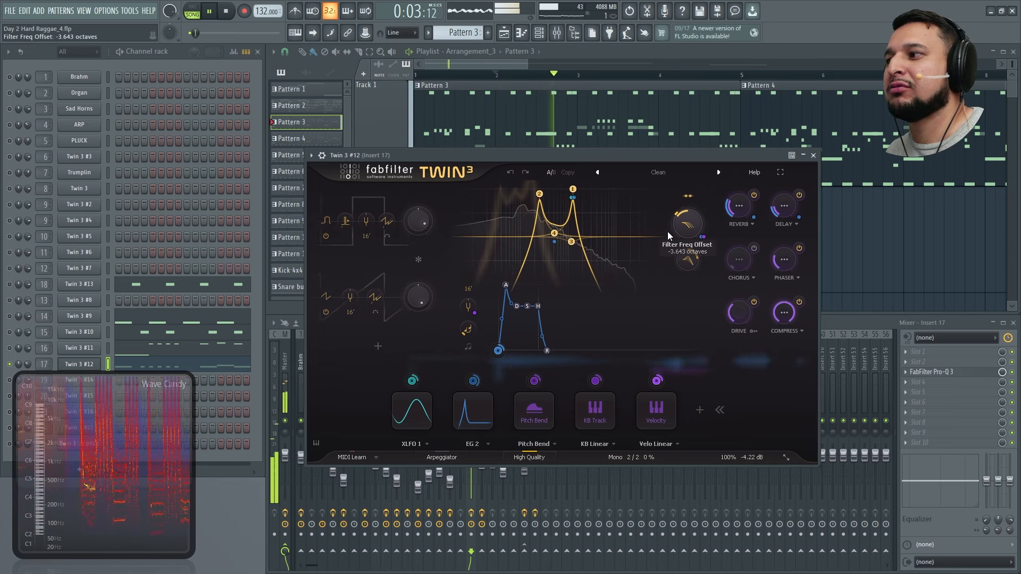
{"action": "key", "text": "space"}
{"action": "left_click", "coordinate": [505, 176]}
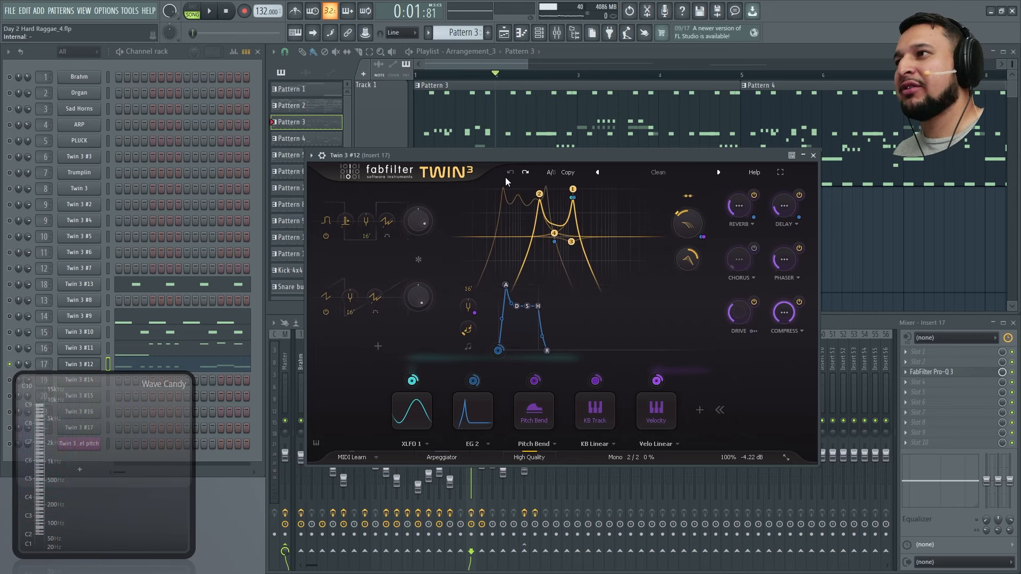
Step: Solo Twin 3 #11 and audition it twice from bar 1 of Pattern 3
{"action": "left_click", "coordinate": [434, 75]}
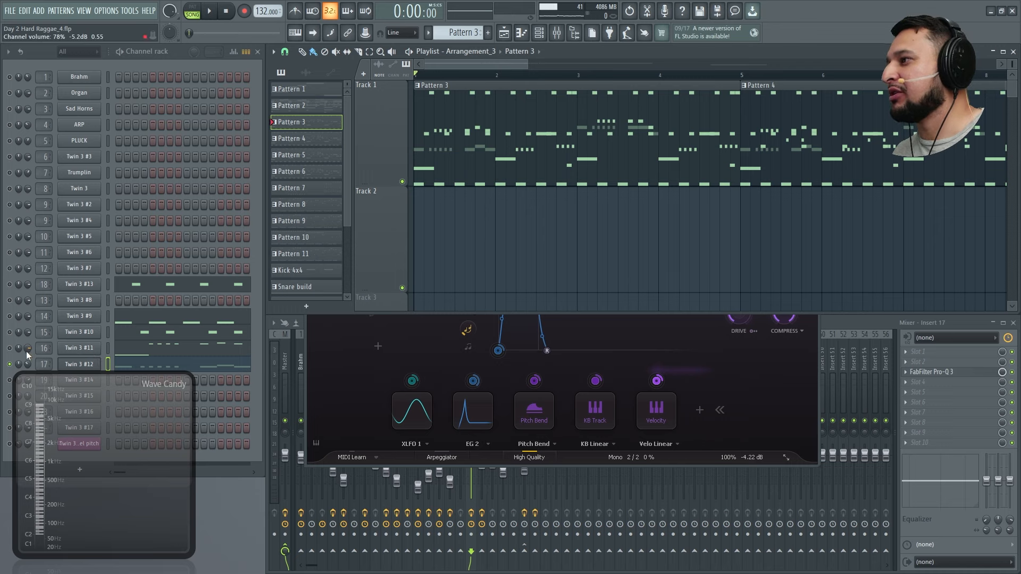
{"action": "right_click", "coordinate": [10, 348]}
{"action": "key", "text": "space"}
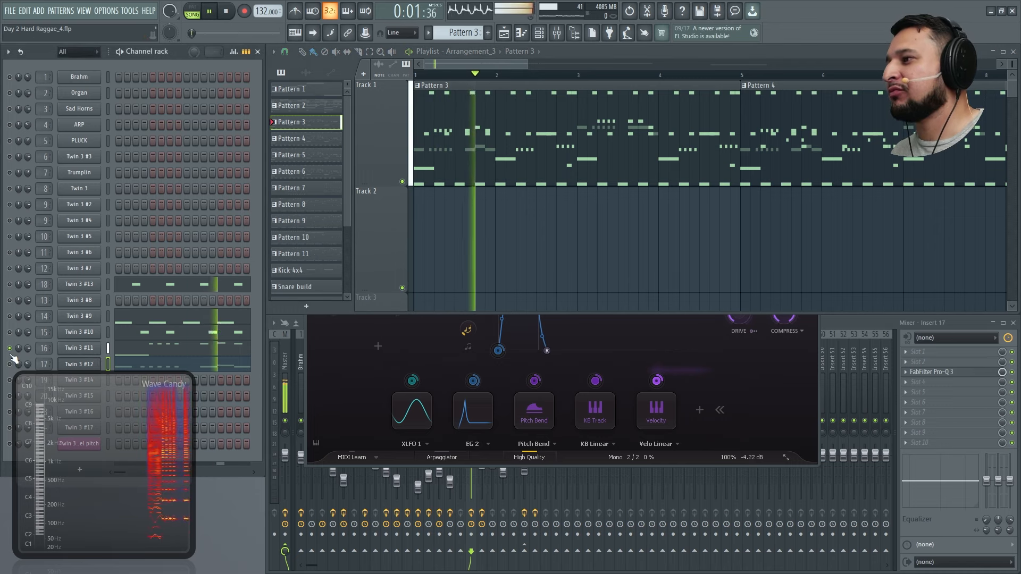
{"action": "key", "text": "space"}
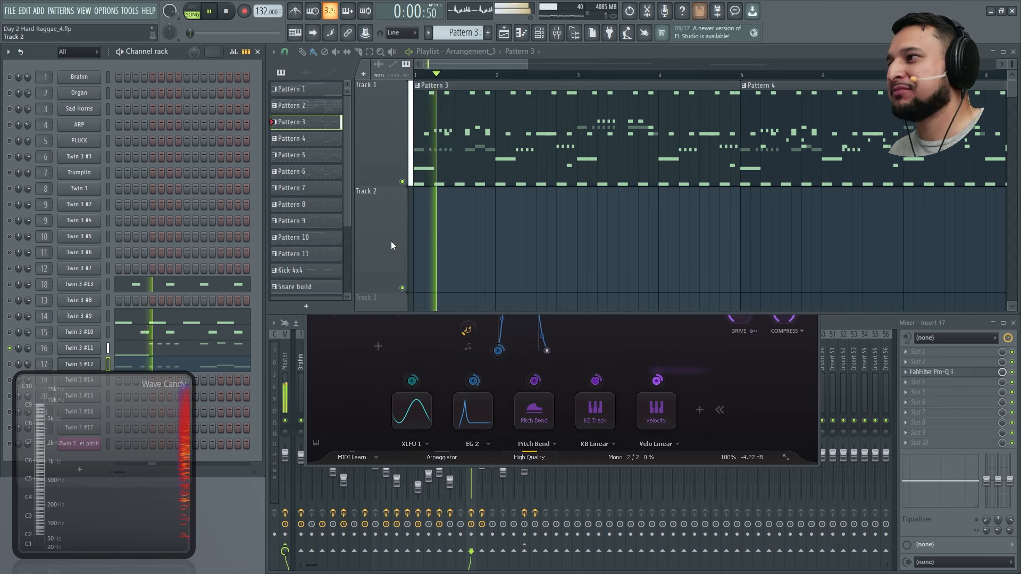
{"action": "key", "text": "space"}
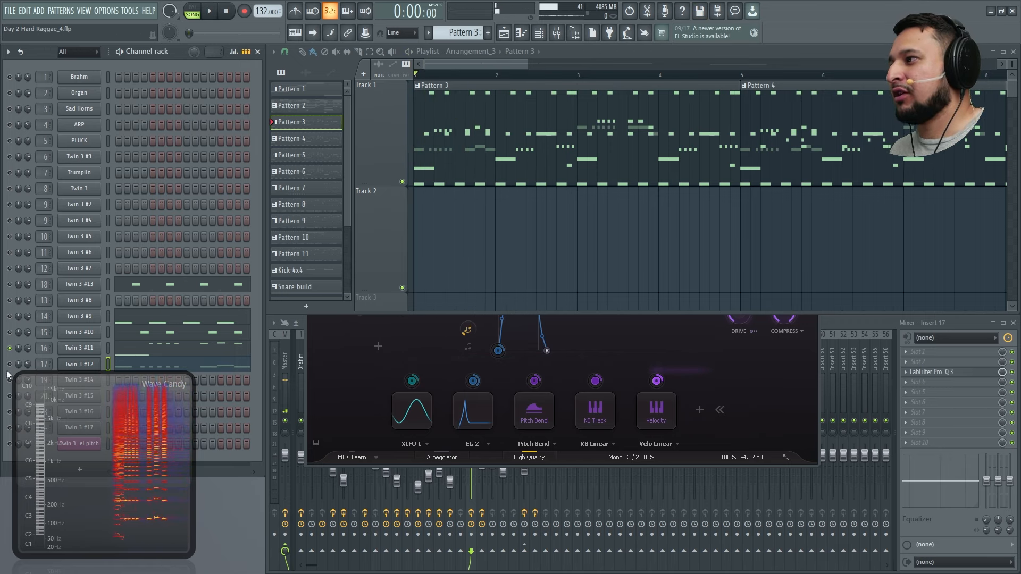
Step: Solo Twin 3 #12 and audition it repeatedly from bar 2 with its instrument window brought forward
{"action": "left_click", "coordinate": [496, 77]}
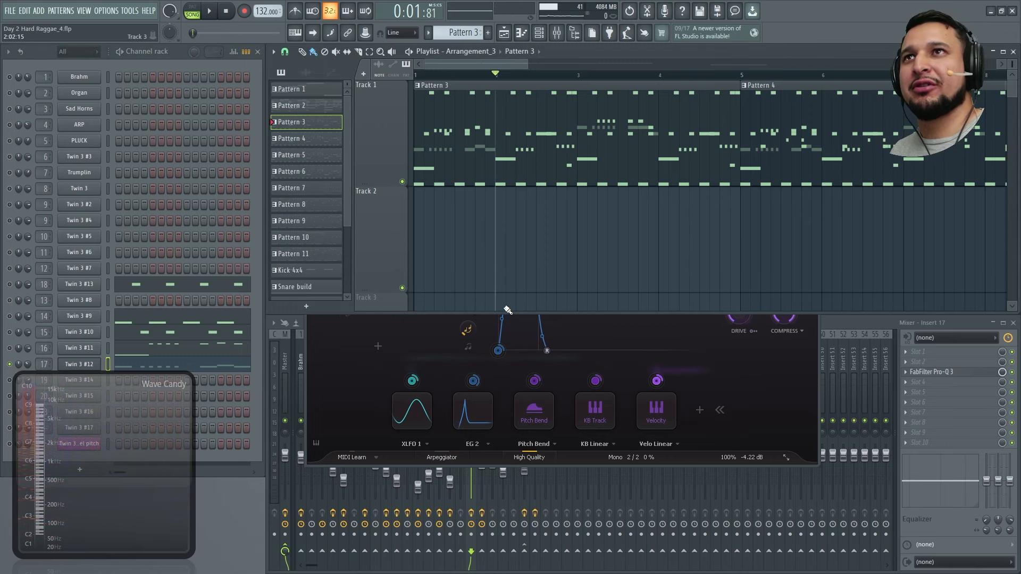
{"action": "key", "text": "space"}
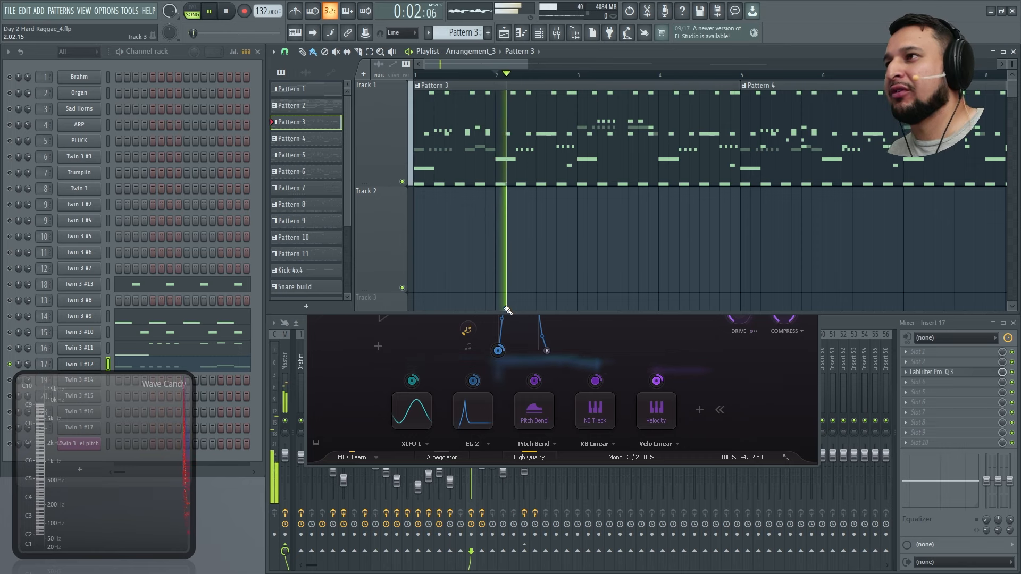
{"action": "key", "text": "space"}
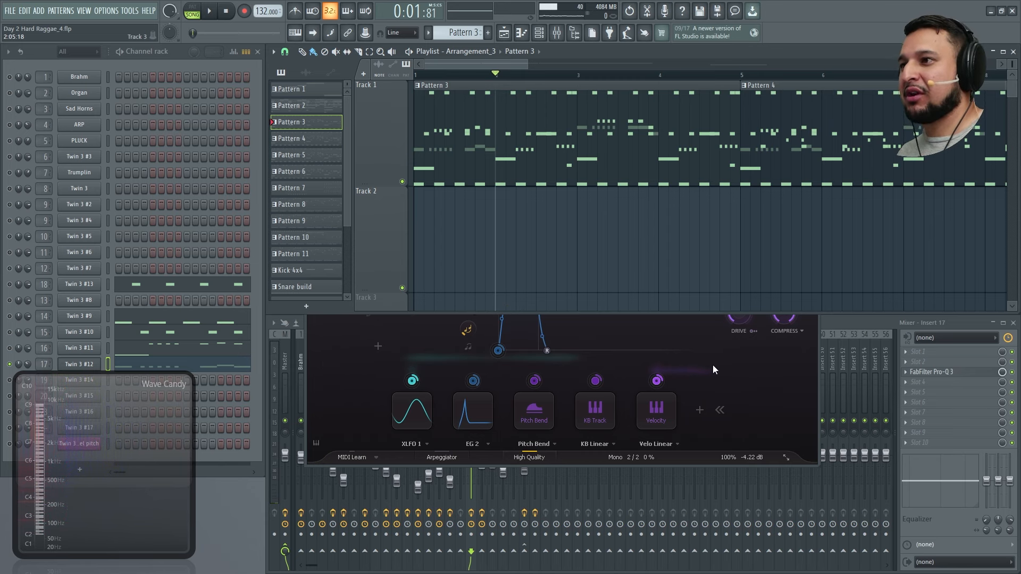
{"action": "key", "text": "space"}
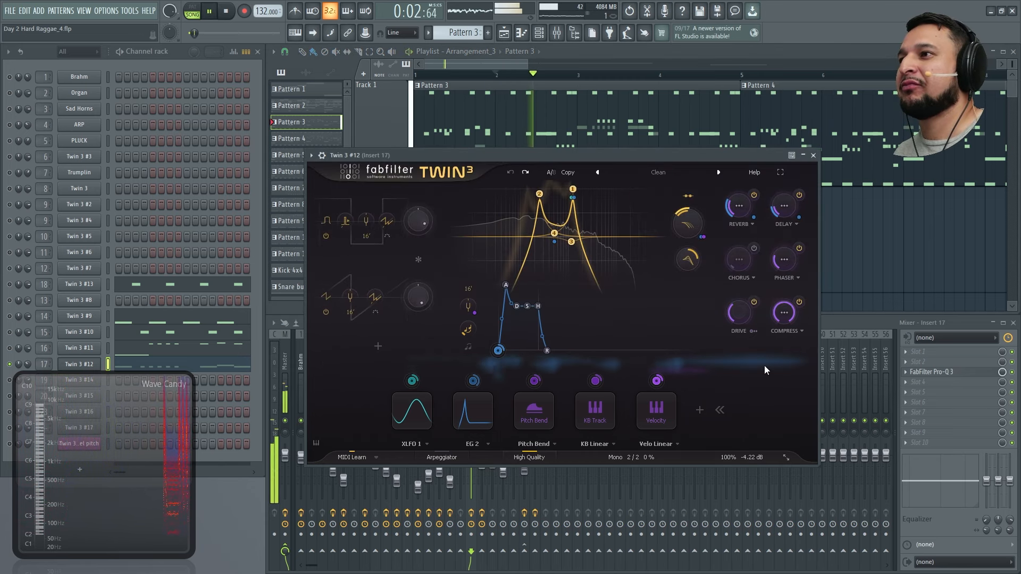
{"action": "key", "text": "space"}
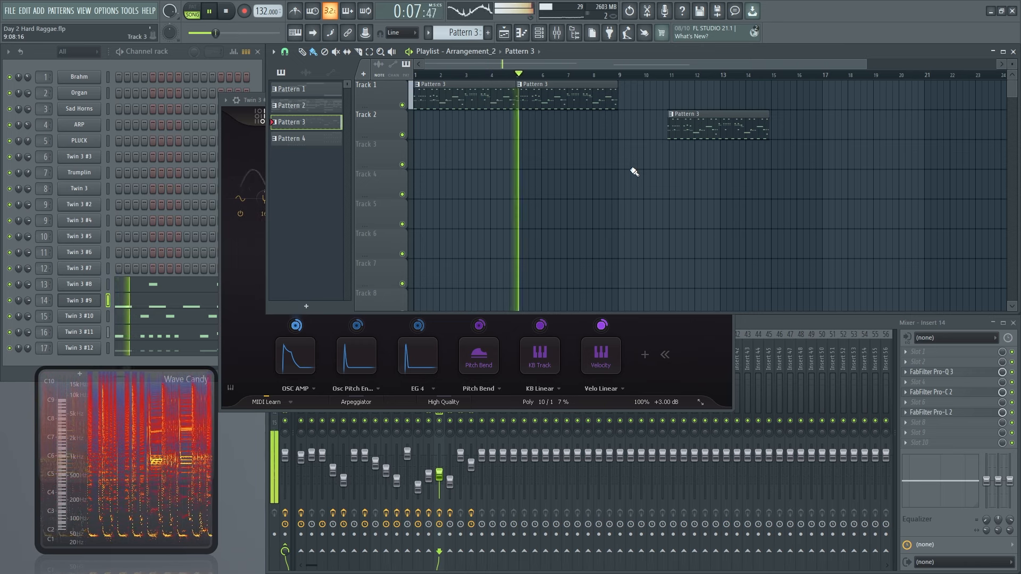
{"action": "left_click", "coordinate": [265, 156]}
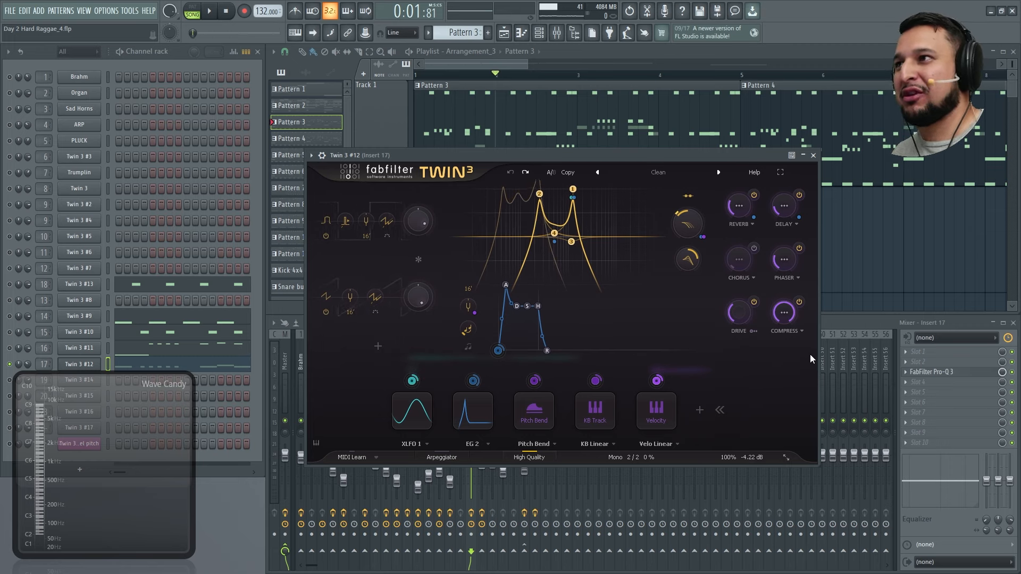
{"action": "key", "text": "space"}
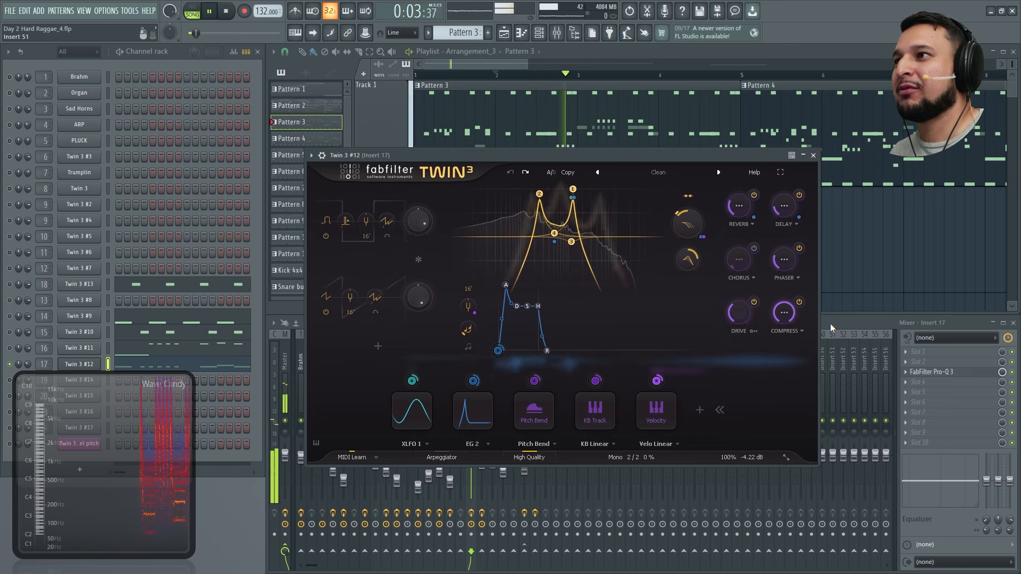
{"action": "key", "text": "space"}
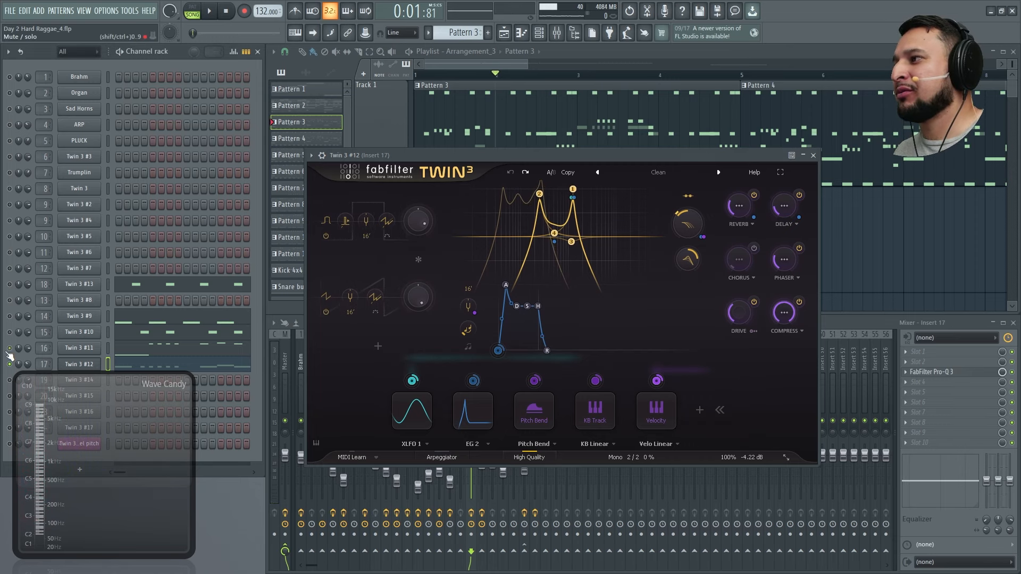
Step: Unmute Twin 3 #11 alongside Twin 3 #12 and play both channels from bar 1
{"action": "left_click", "coordinate": [446, 86]}
{"action": "key", "text": "space"}
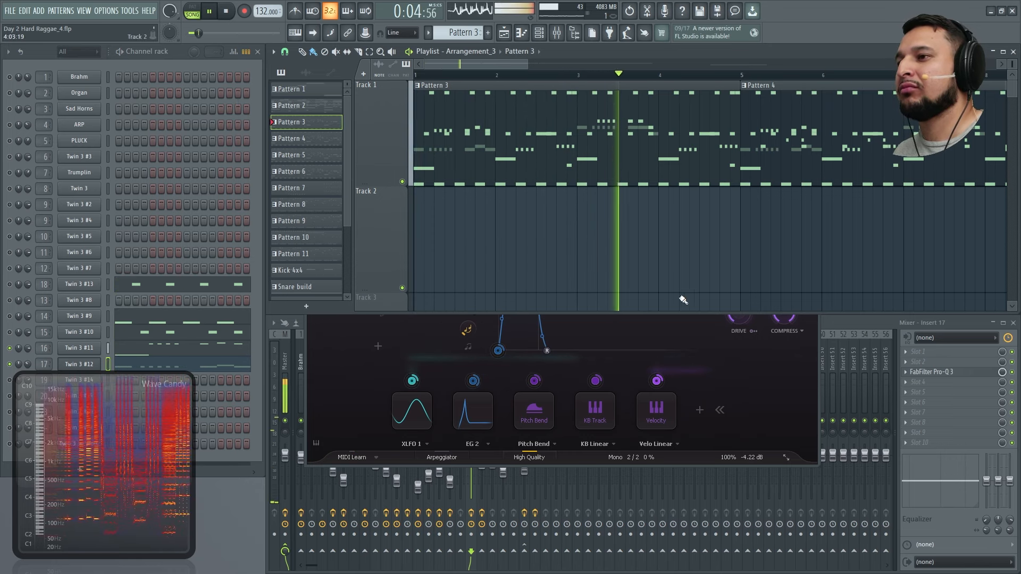
{"action": "key", "text": "space"}
Step: Try a Unison Spread of 22% on Twin 3 #12 while both channels play, and compare it with the spread back at 0%
{"action": "left_click", "coordinate": [736, 459]}
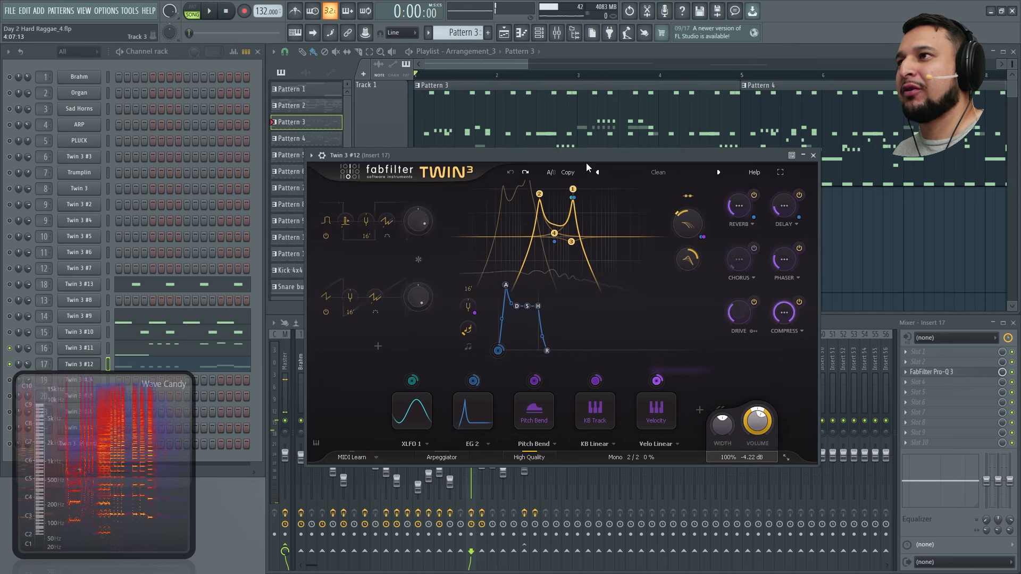
{"action": "key", "text": "space"}
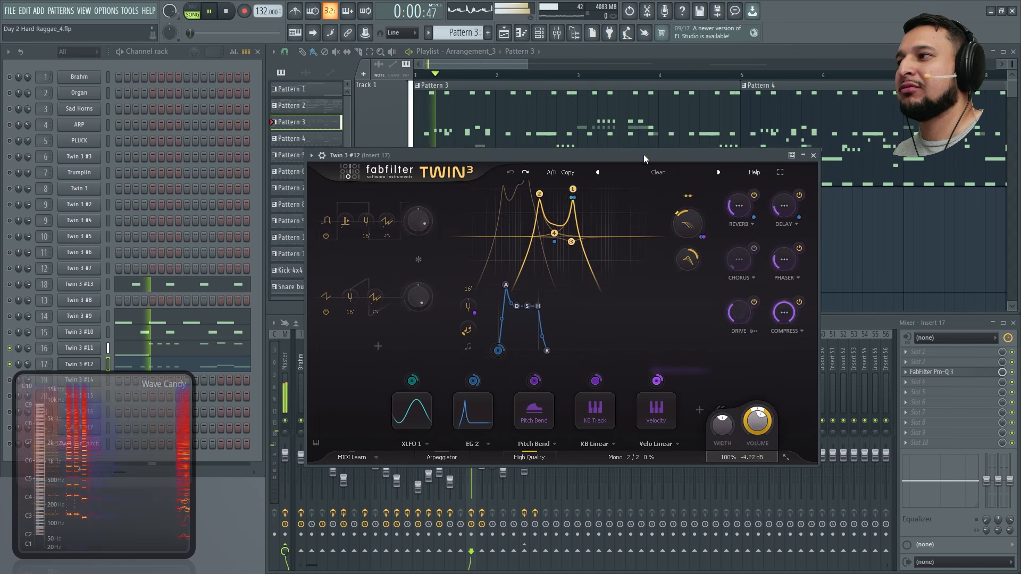
{"action": "key", "text": "space"}
{"action": "mouse_move", "coordinate": [620, 452]}
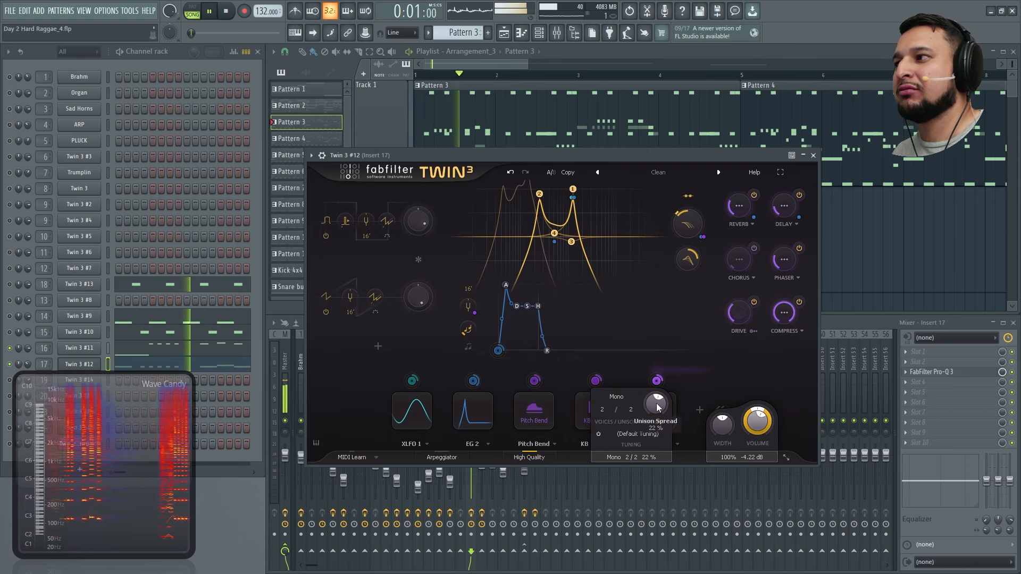
{"action": "mouse_move", "coordinate": [657, 407]}
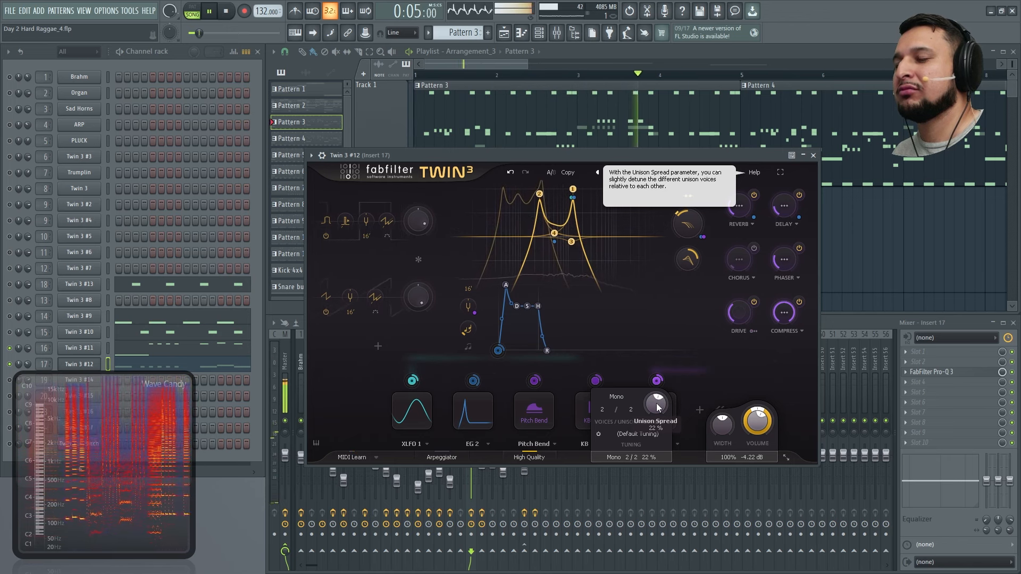
{"action": "key", "text": "space"}
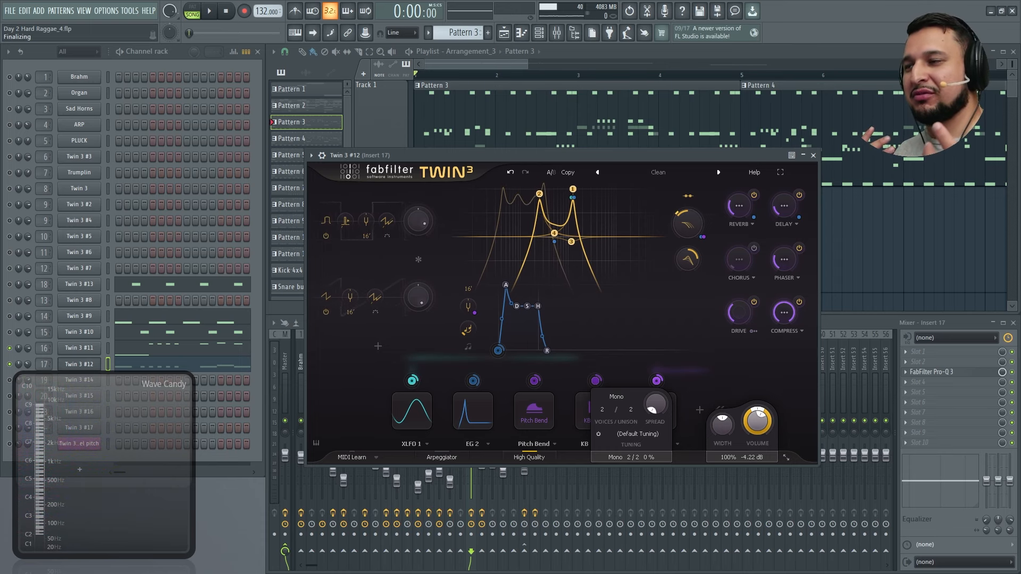
{"action": "key", "text": "space"}
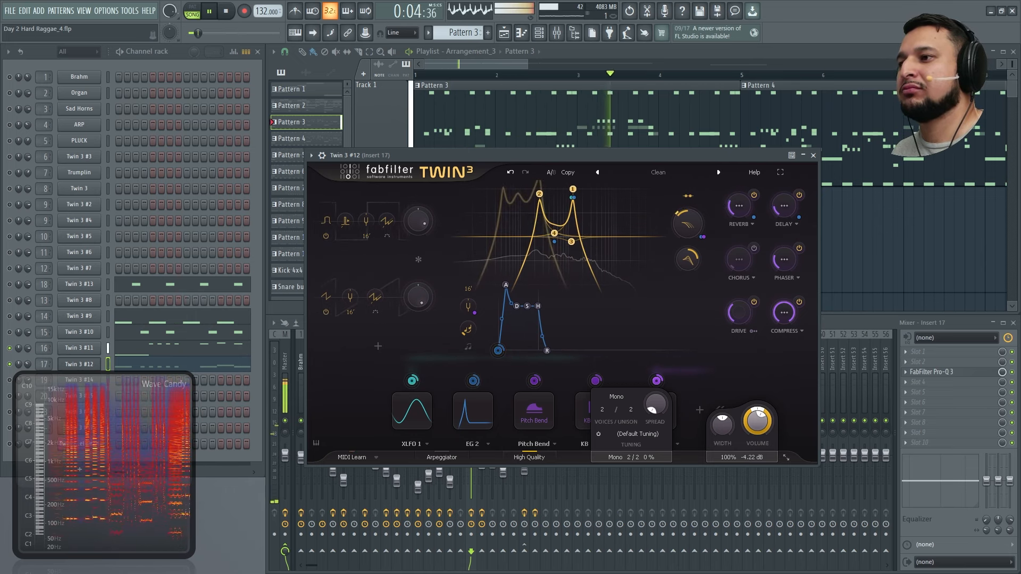
{"action": "key", "text": "space"}
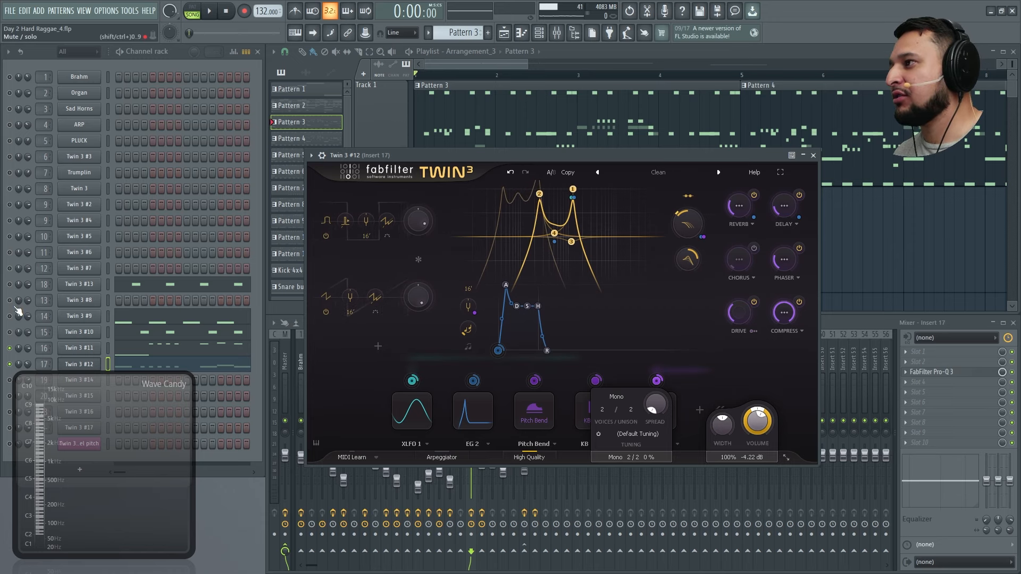
Step: Solo Twin 3 #9, open its KK - Kick Template instrument and play the channel from bar 1
{"action": "left_click", "coordinate": [93, 315]}
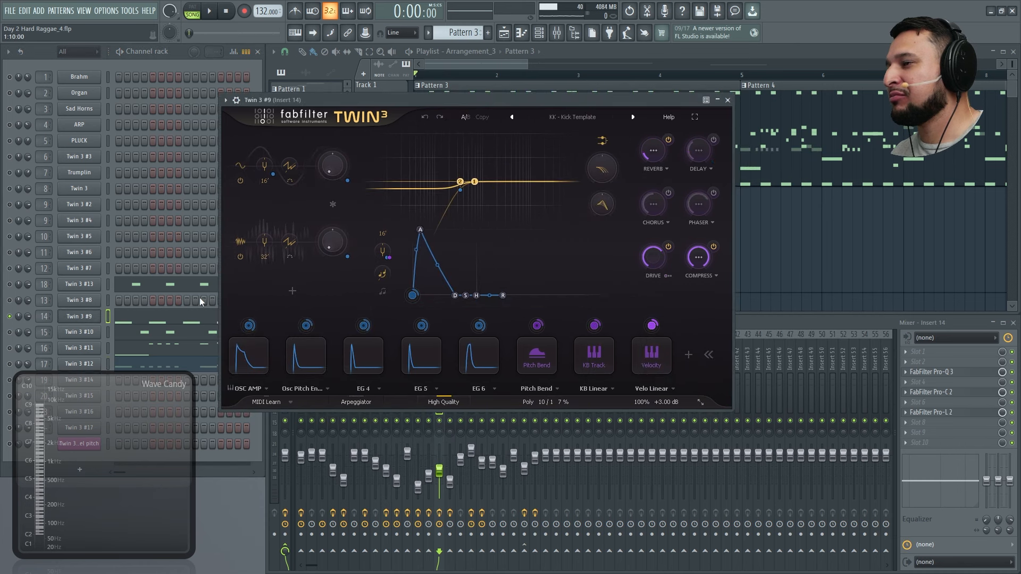
{"action": "key", "text": "space"}
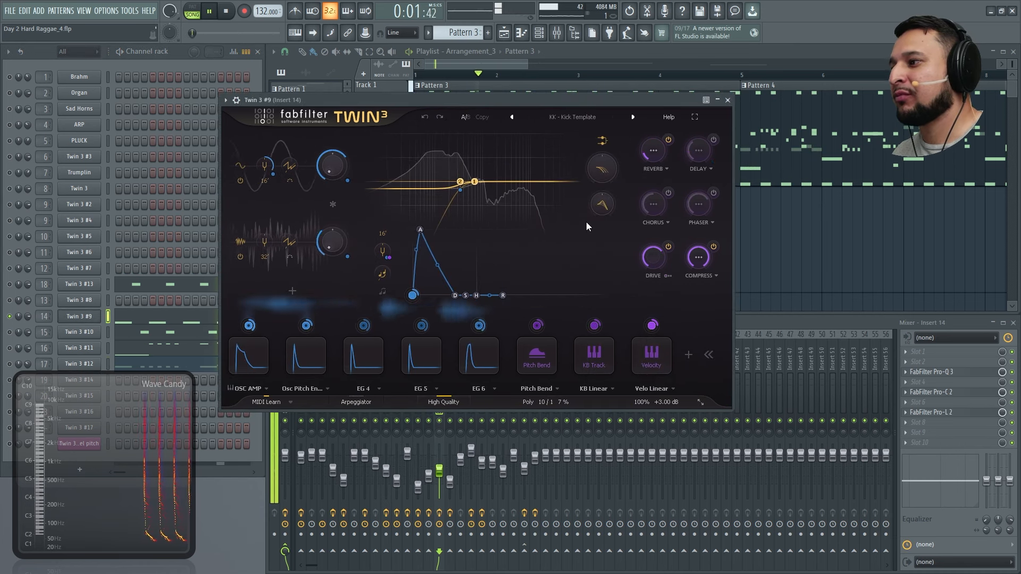
{"action": "key", "text": "space"}
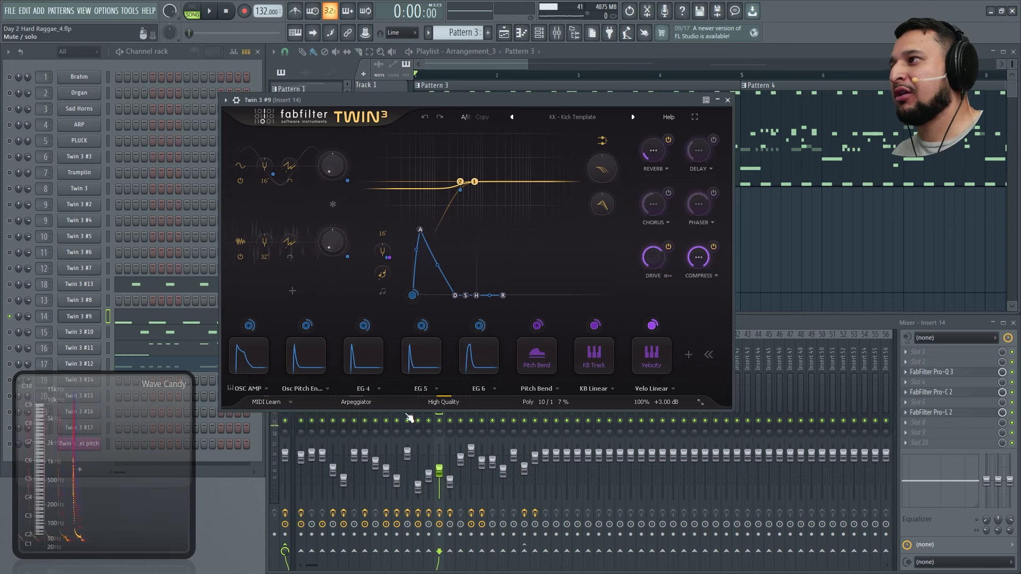
Step: Select Twin 3 #2, Twin 3 #7 and Twin 3 #8 in turn to preview their sounds
{"action": "left_click", "coordinate": [109, 205]}
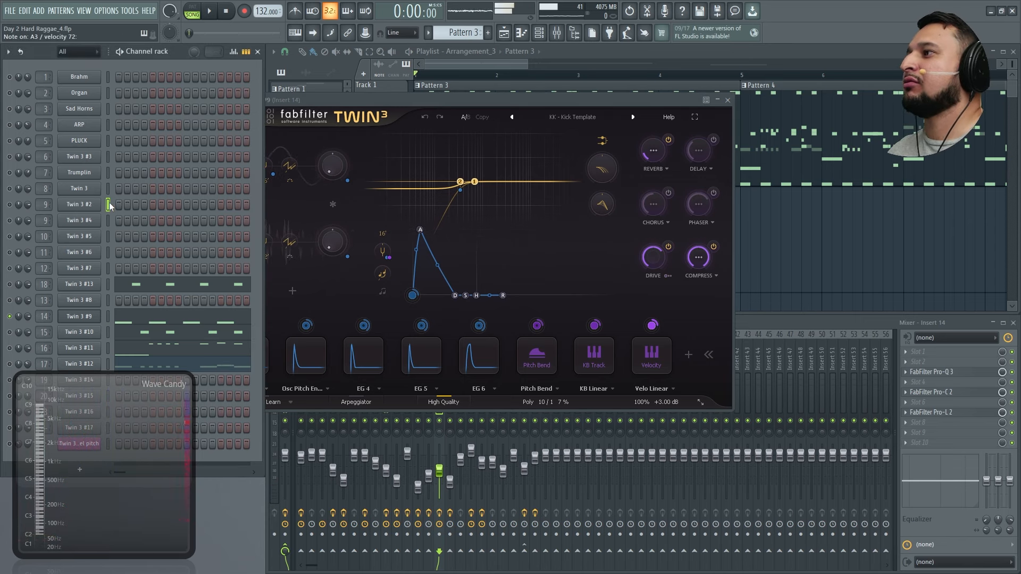
{"action": "left_click", "coordinate": [107, 268]}
{"action": "left_click", "coordinate": [108, 300]}
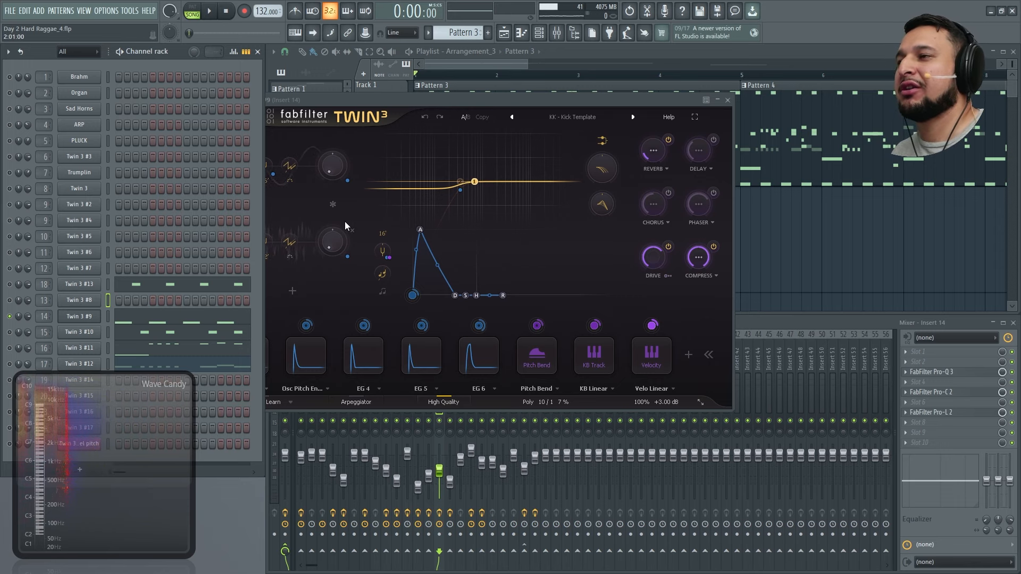
Step: Replay the soloed Twin 3 #9 kick and enlarge Wave Candy to examine its low frequencies
{"action": "key", "text": "space"}
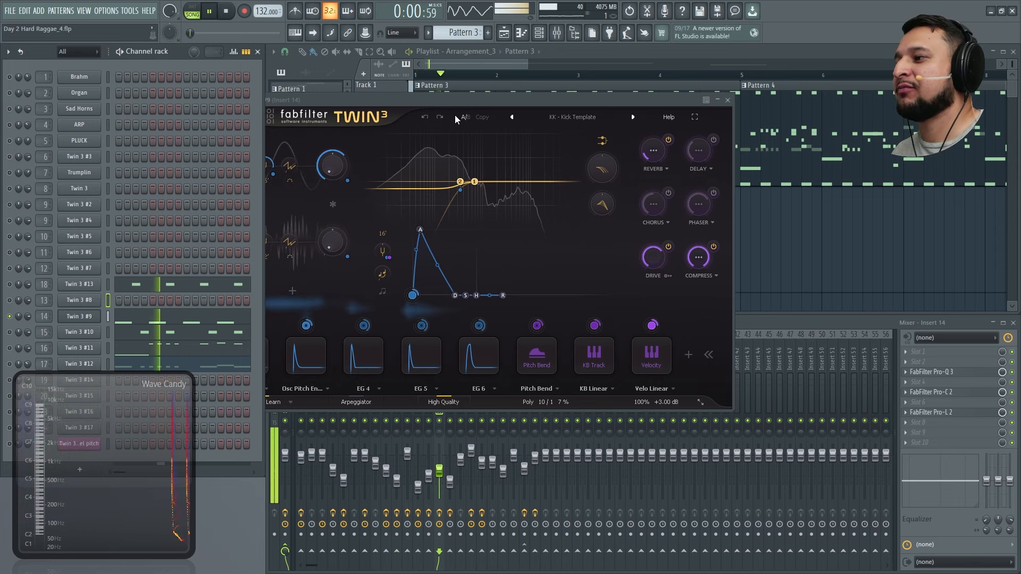
{"action": "key", "text": "space"}
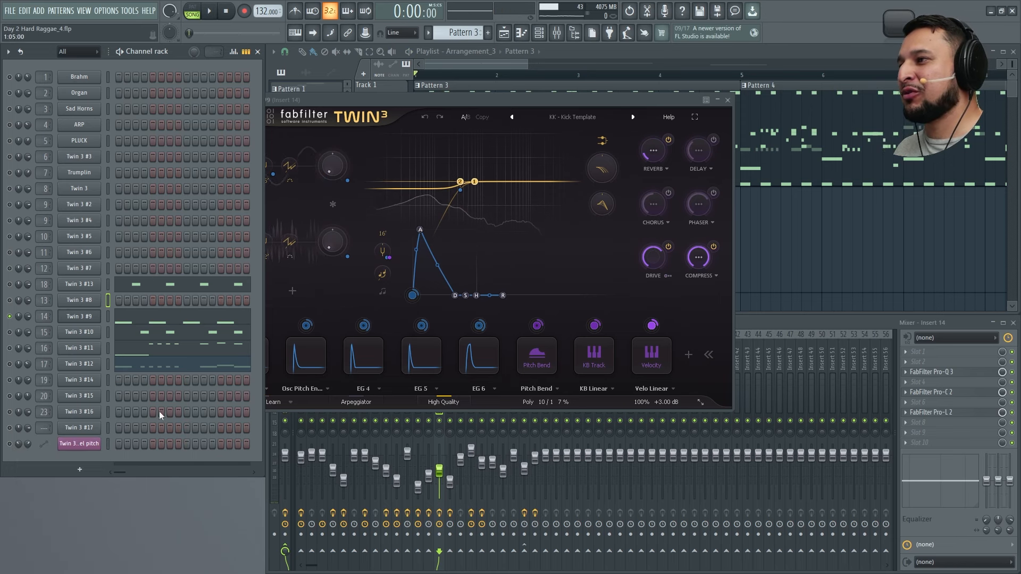
{"action": "key", "text": "space"}
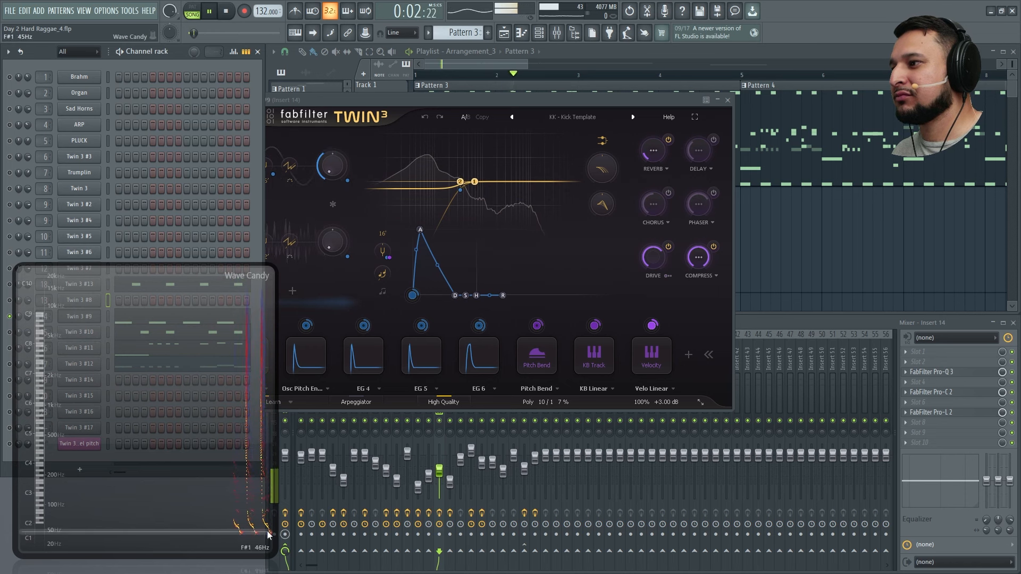
Step: Stop playback, search the Twin 3 #9 presets for 909, browse the matches and clear the search
{"action": "key", "text": "space"}
{"action": "left_click", "coordinate": [589, 113]}
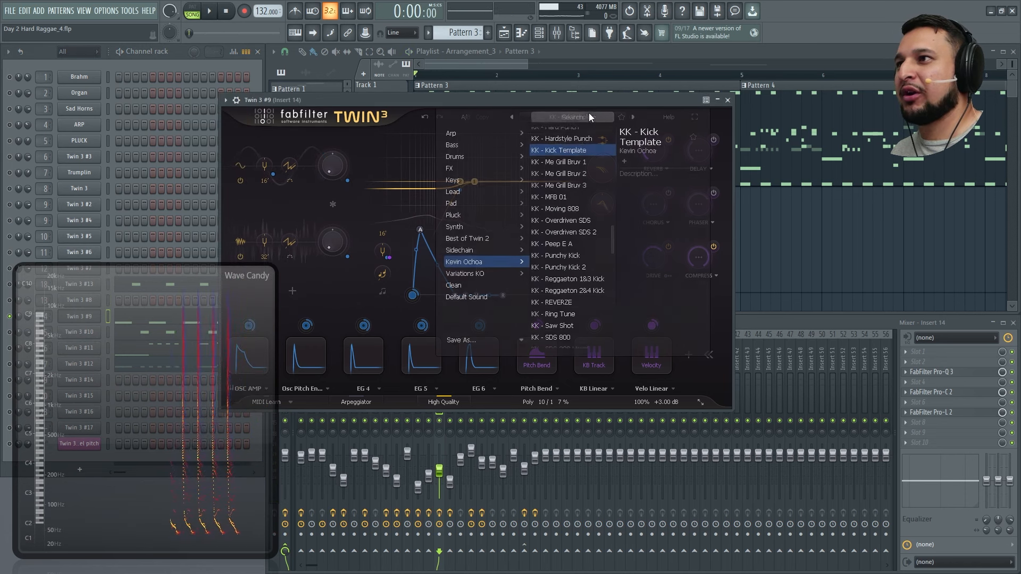
{"action": "left_click", "coordinate": [572, 117]}
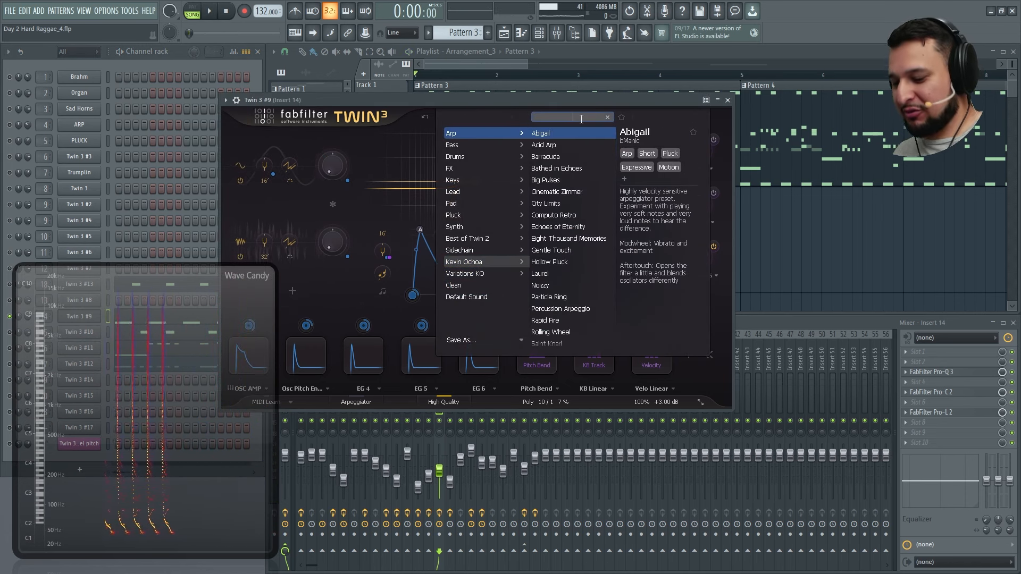
{"action": "type", "text": "909"}
{"action": "left_click", "coordinate": [509, 147]}
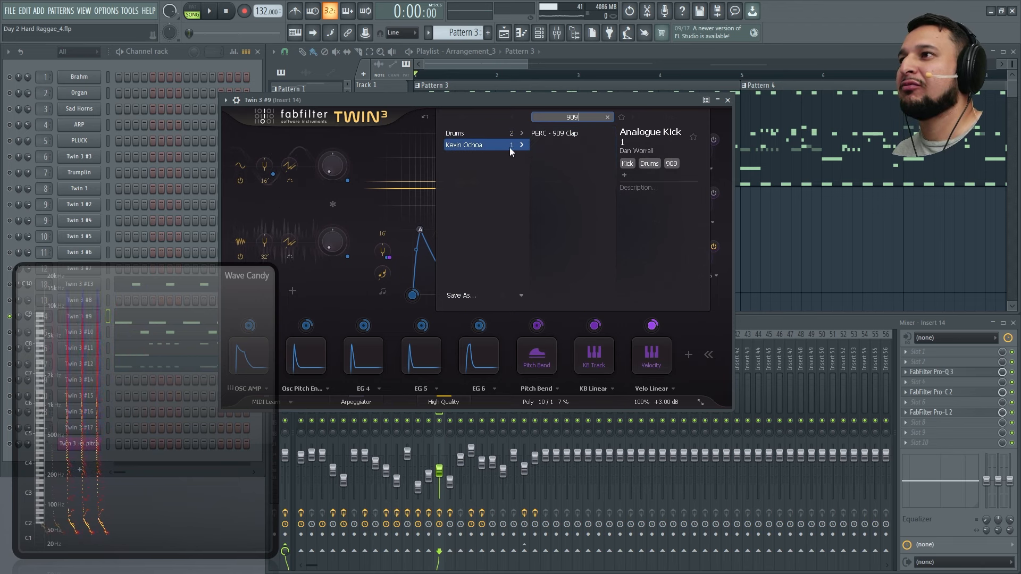
{"action": "left_click", "coordinate": [562, 133]}
{"action": "left_click", "coordinate": [605, 116]}
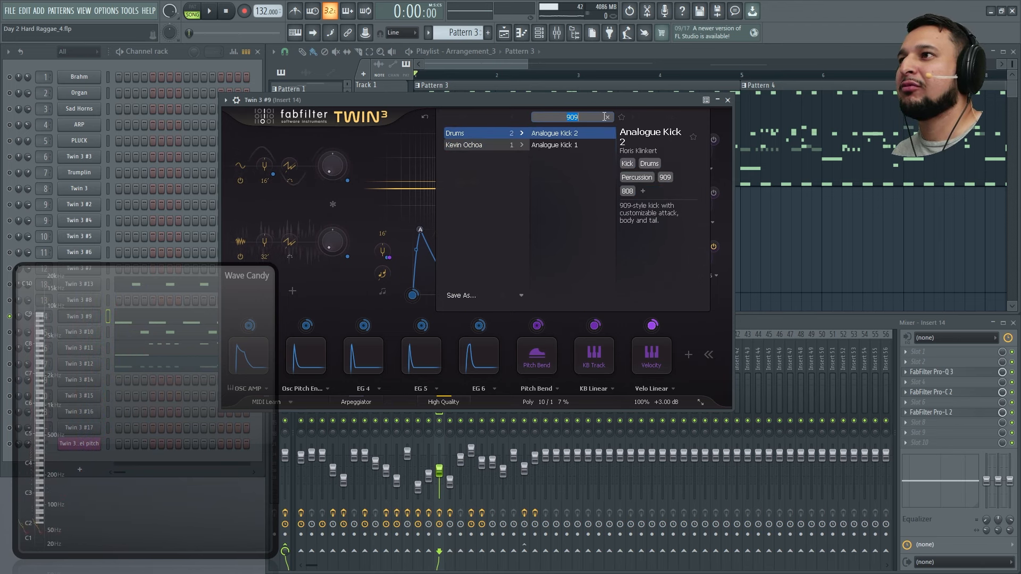
{"action": "left_click", "coordinate": [607, 117]}
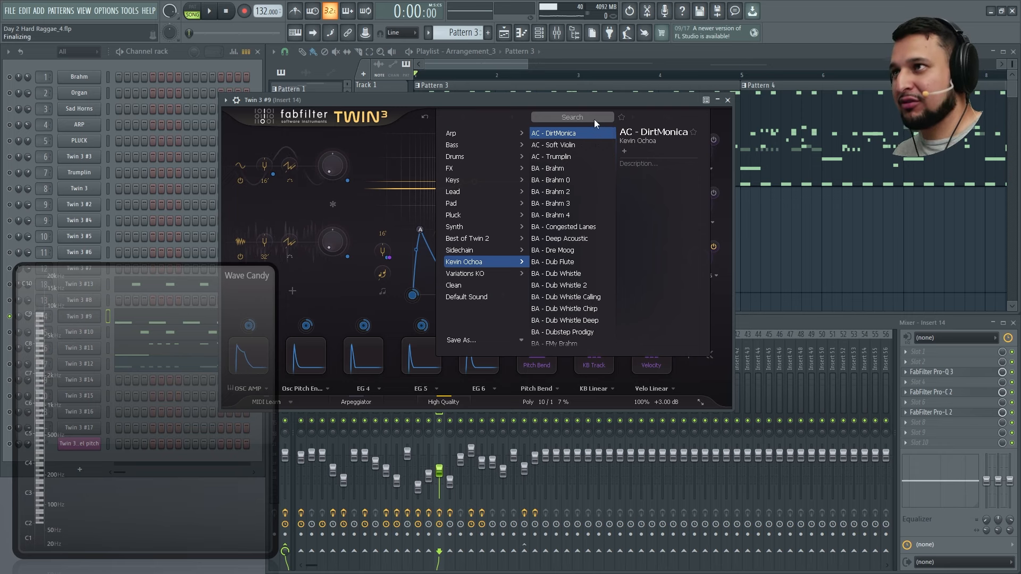
Step: Search the presets for KICK, browse the user-made kick presets, load KK - Kick Template and play it
{"action": "type", "text": "KICK"}
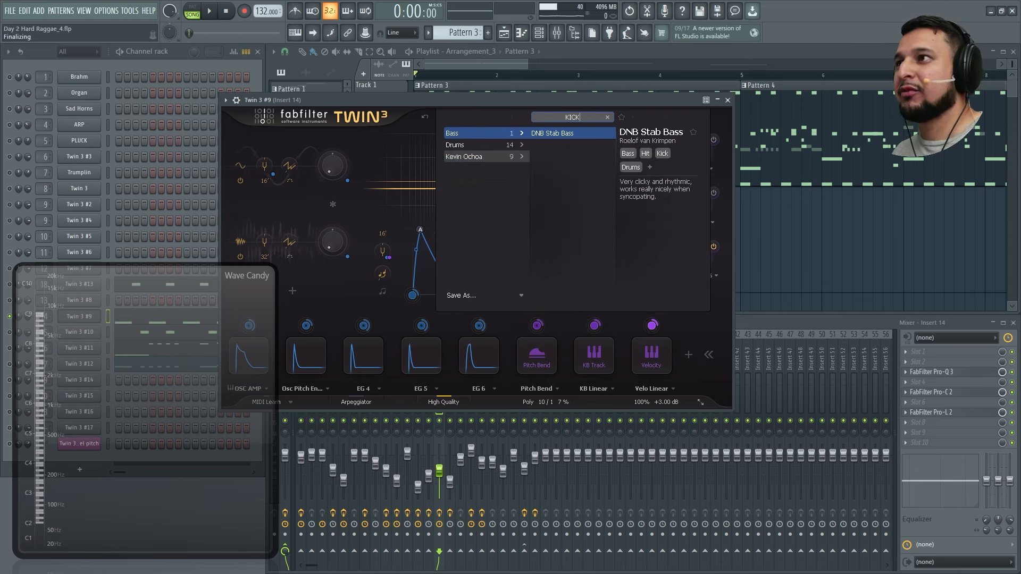
{"action": "left_click", "coordinate": [502, 157]}
{"action": "left_click", "coordinate": [606, 145]}
{"action": "left_click", "coordinate": [583, 180]}
{"action": "left_click", "coordinate": [584, 134]}
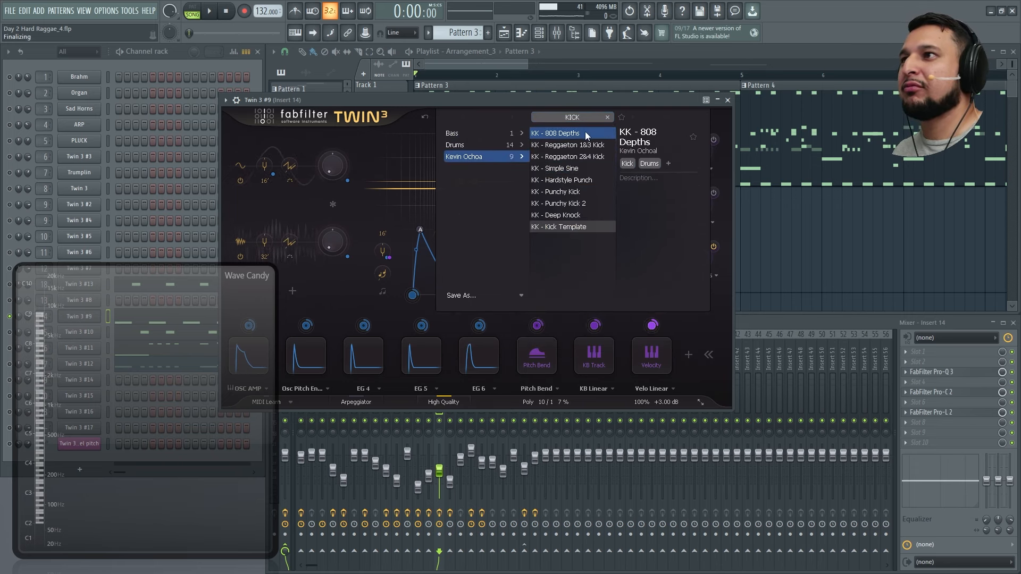
{"action": "left_click", "coordinate": [581, 171]}
{"action": "left_click", "coordinate": [580, 229]}
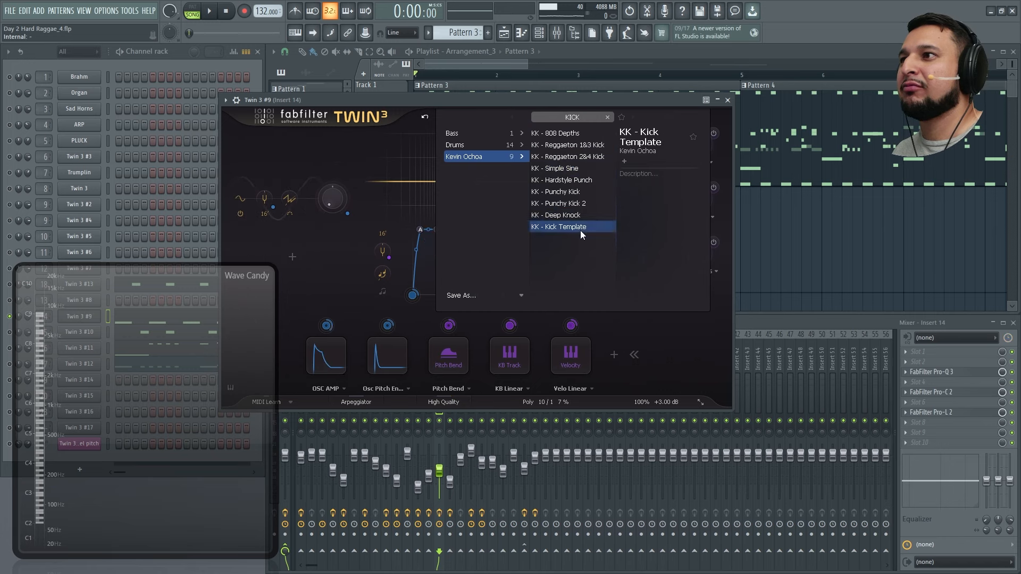
{"action": "left_click", "coordinate": [541, 99]}
{"action": "key", "text": "space"}
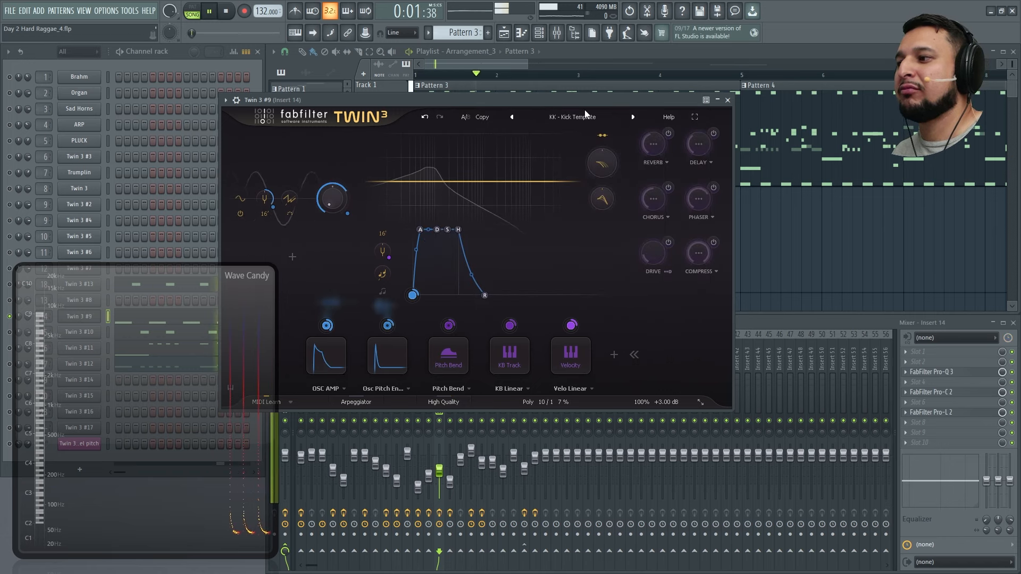
Step: Audition the neighbouring preset KK - Hardstyle Punch against KK - Kick Template during playback
{"action": "left_click", "coordinate": [633, 116]}
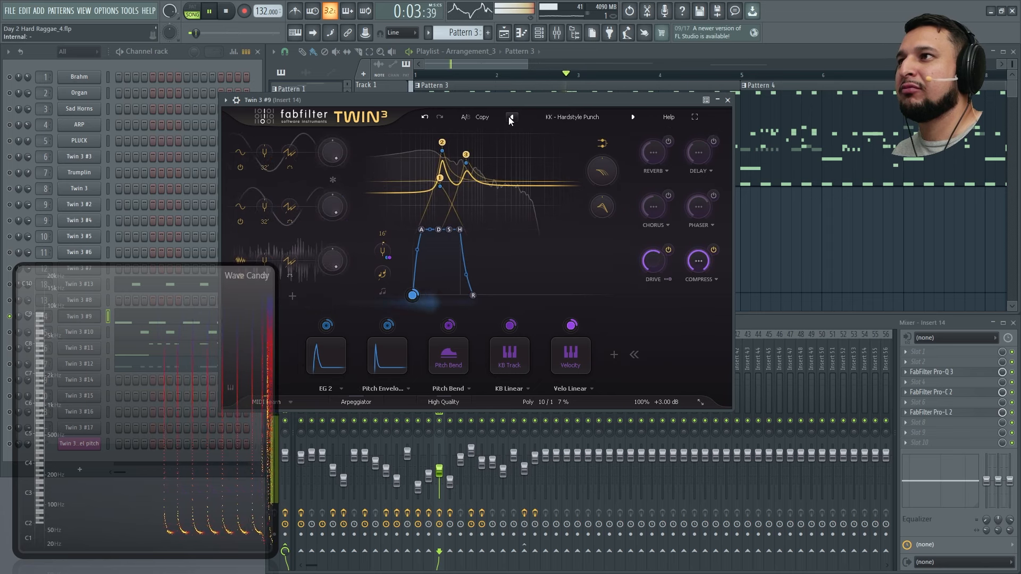
{"action": "key", "text": "space"}
{"action": "left_click", "coordinate": [633, 116]}
{"action": "key", "text": "space"}
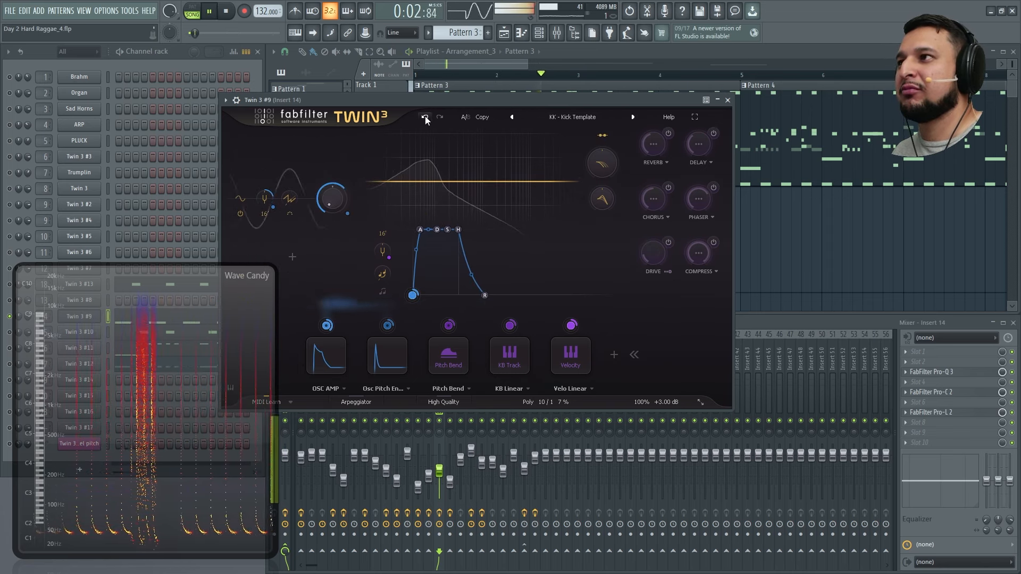
Step: Undo the preset loads to restore the customised KK - Kick Template sound and replay the kick
{"action": "key", "text": "space"}
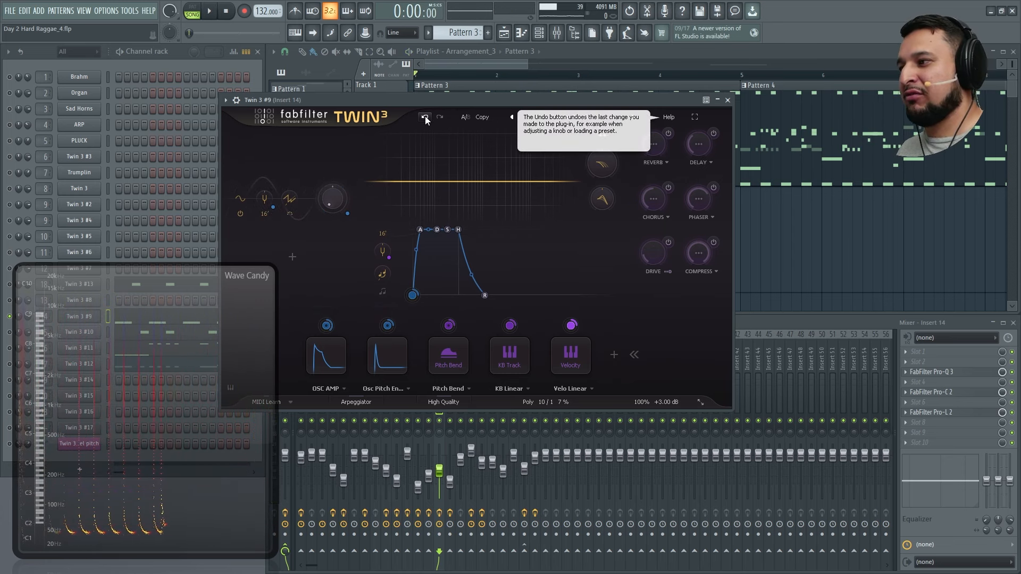
{"action": "left_click", "coordinate": [426, 118]}
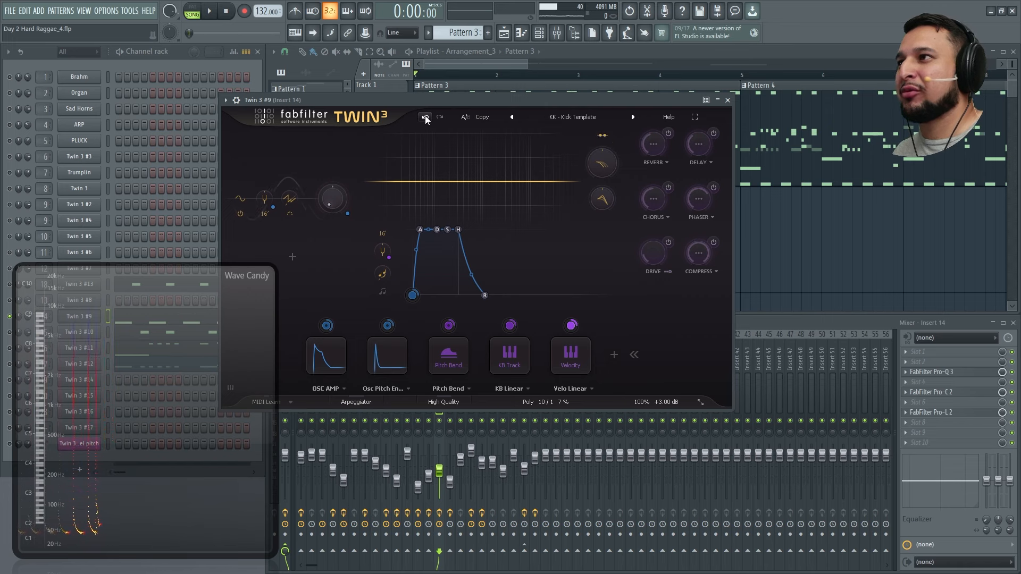
{"action": "left_click", "coordinate": [426, 118]}
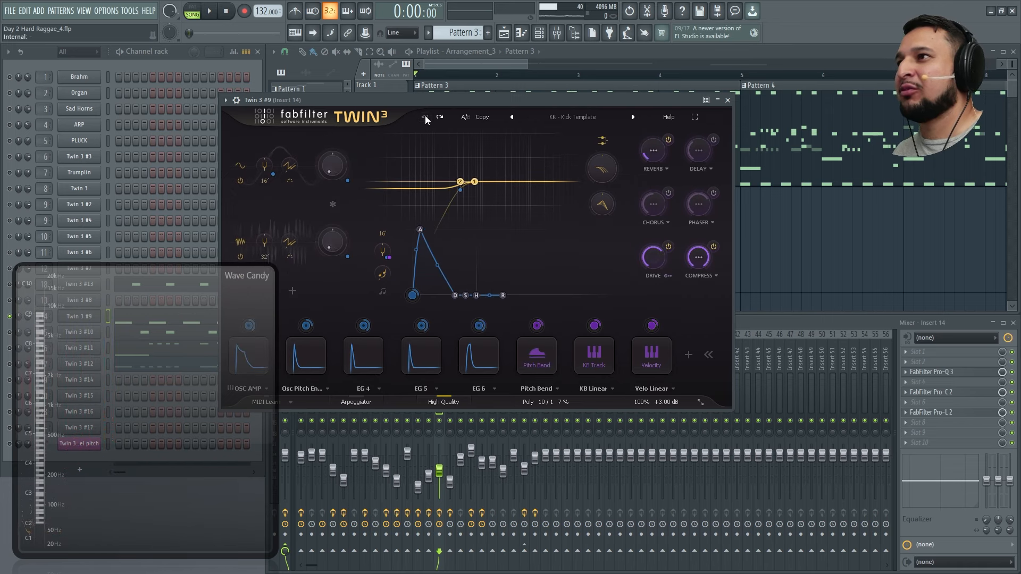
{"action": "key", "text": "space"}
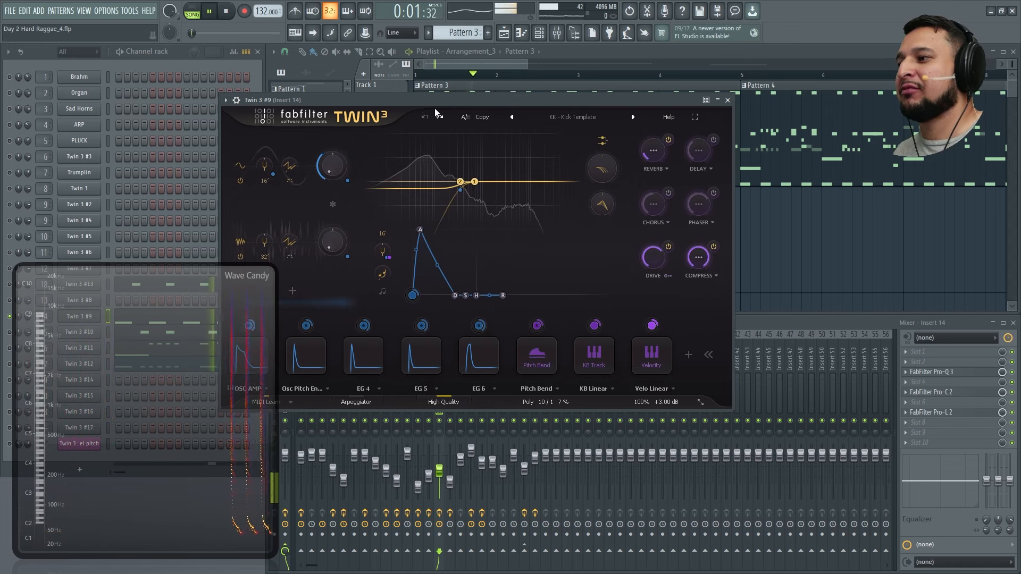
{"action": "left_click", "coordinate": [423, 117]}
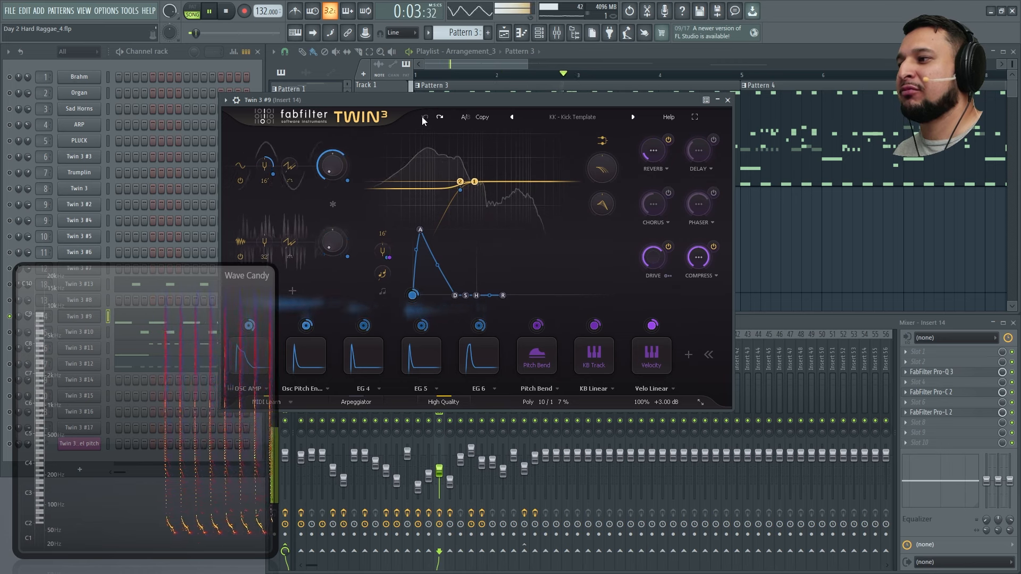
{"action": "key", "text": "space"}
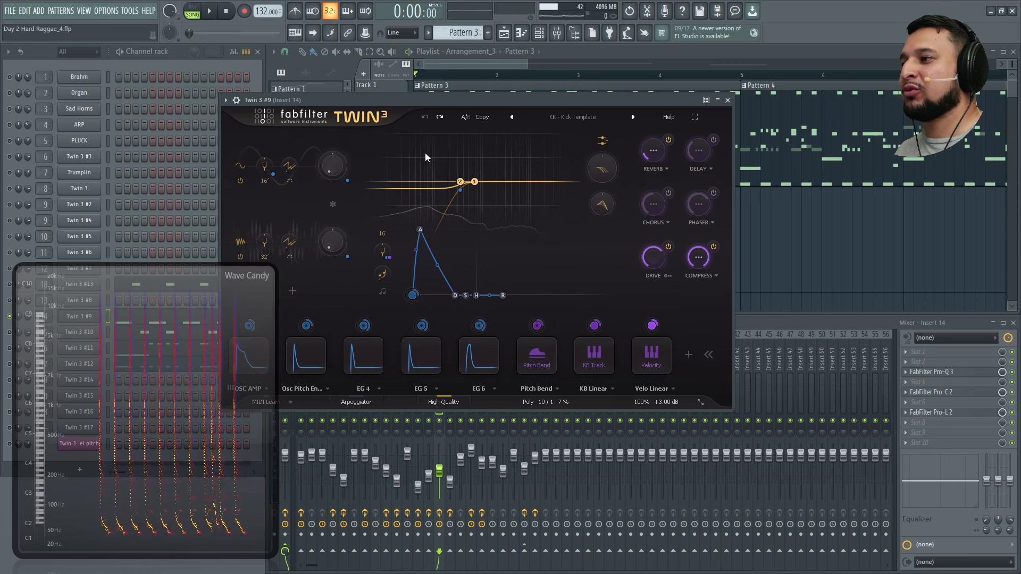
Step: Open the OSC AMP, EG 4, EG 5 and EG 6 envelopes in turn to examine their shapes
{"action": "left_click", "coordinate": [241, 360]}
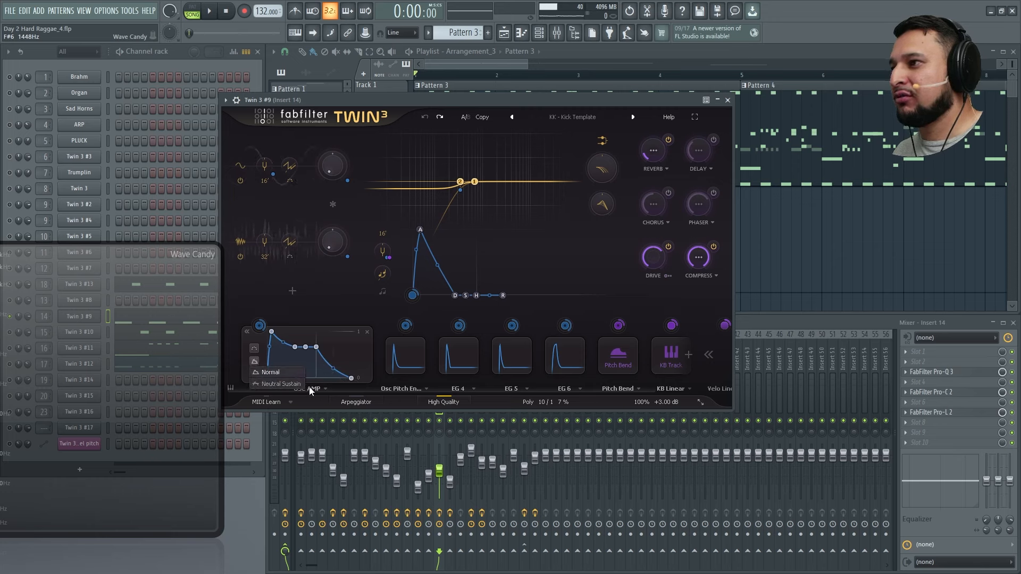
{"action": "left_click", "coordinate": [451, 357]}
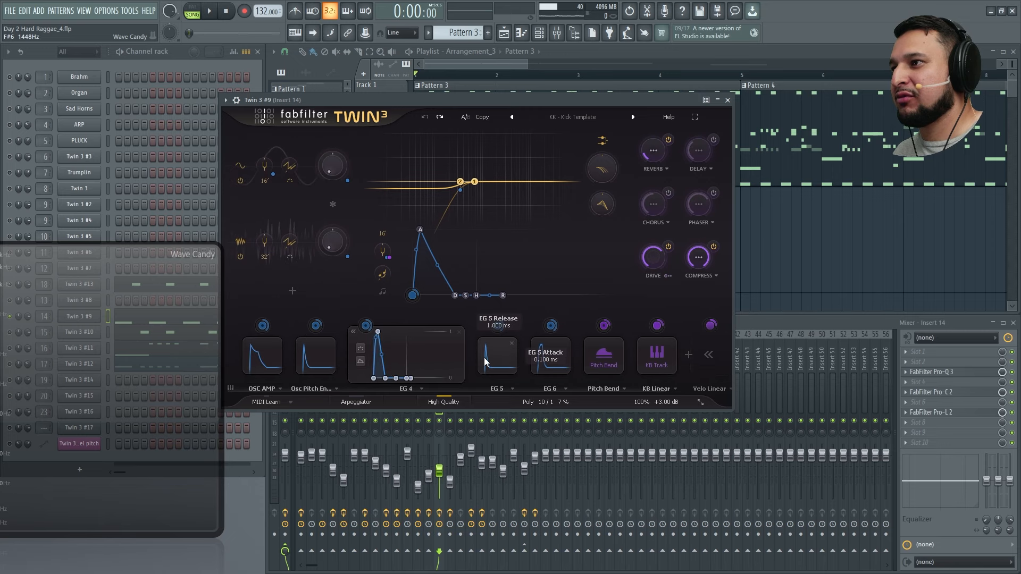
{"action": "left_click", "coordinate": [501, 355]}
{"action": "left_click", "coordinate": [547, 362]}
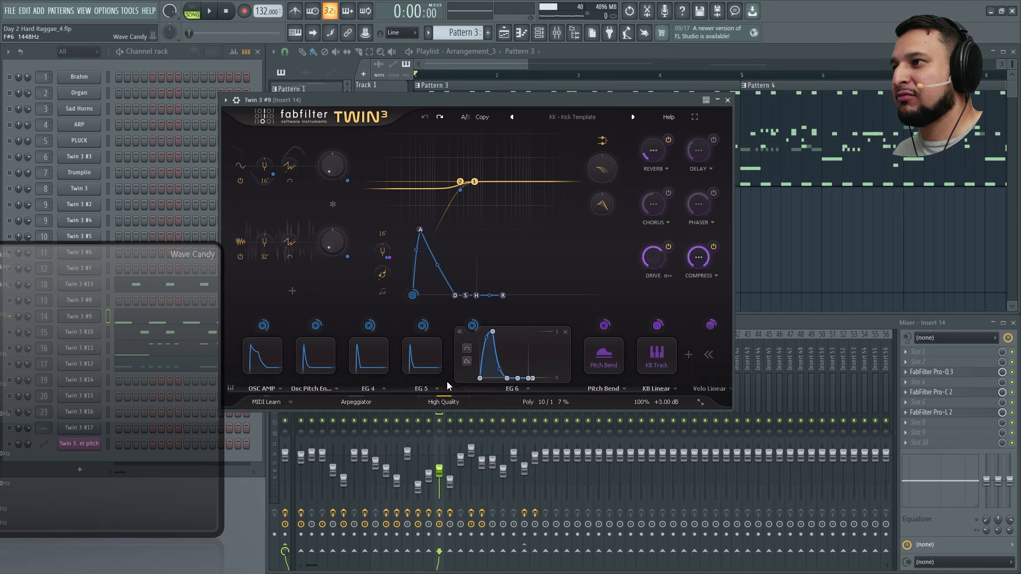
Step: Try the Neutral Sustain range on the OSC AMP envelope, return it to Normal and audition the kick
{"action": "left_click", "coordinate": [248, 360]}
{"action": "left_click", "coordinate": [276, 383]}
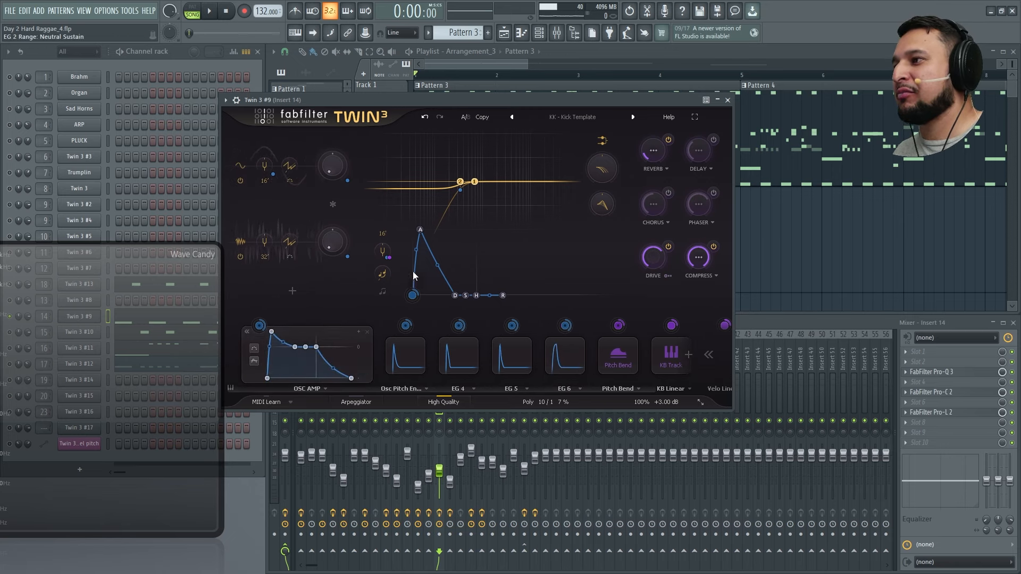
{"action": "key", "text": "space"}
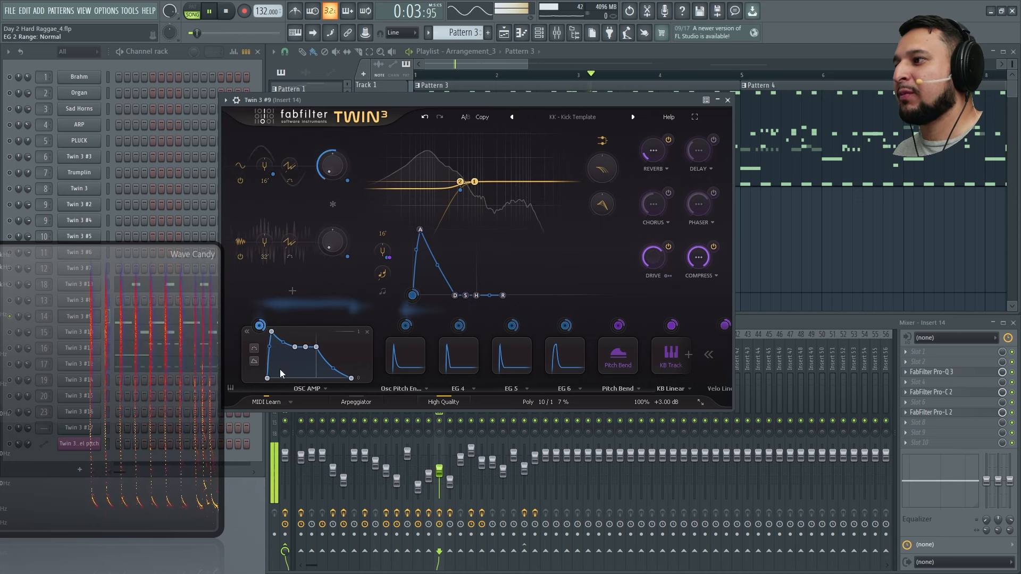
{"action": "key", "text": "space"}
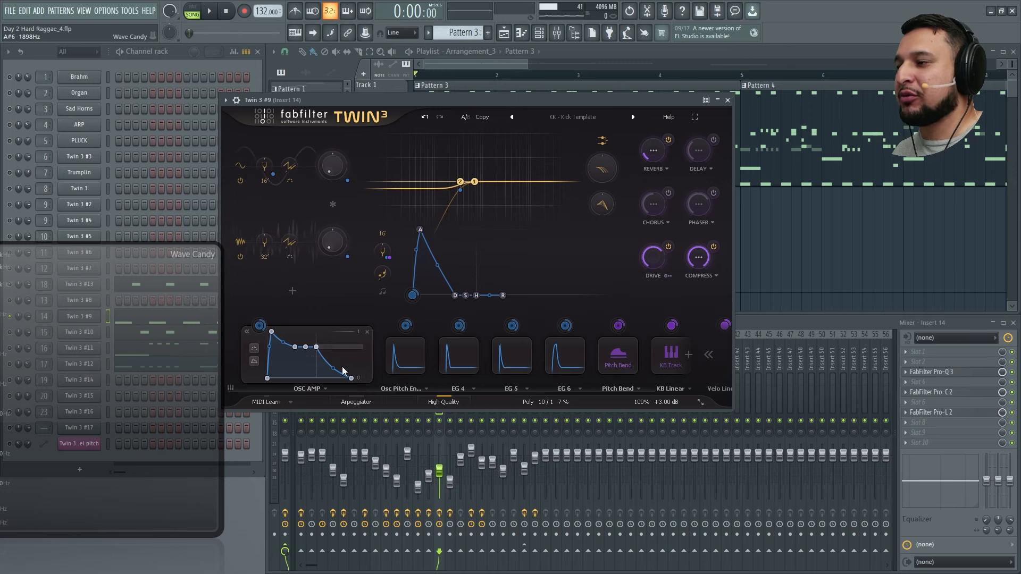
Step: Shorten the OSC AMP envelope's release to 56.08 ms and replay the kick to hear the tail
{"action": "key", "text": "space"}
{"action": "mouse_move", "coordinate": [351, 379]}
{"action": "left_mouse_down"}
{"action": "mouse_move", "coordinate": [400, 379]}
{"action": "mouse_move", "coordinate": [335, 380]}
{"action": "left_mouse_up"}
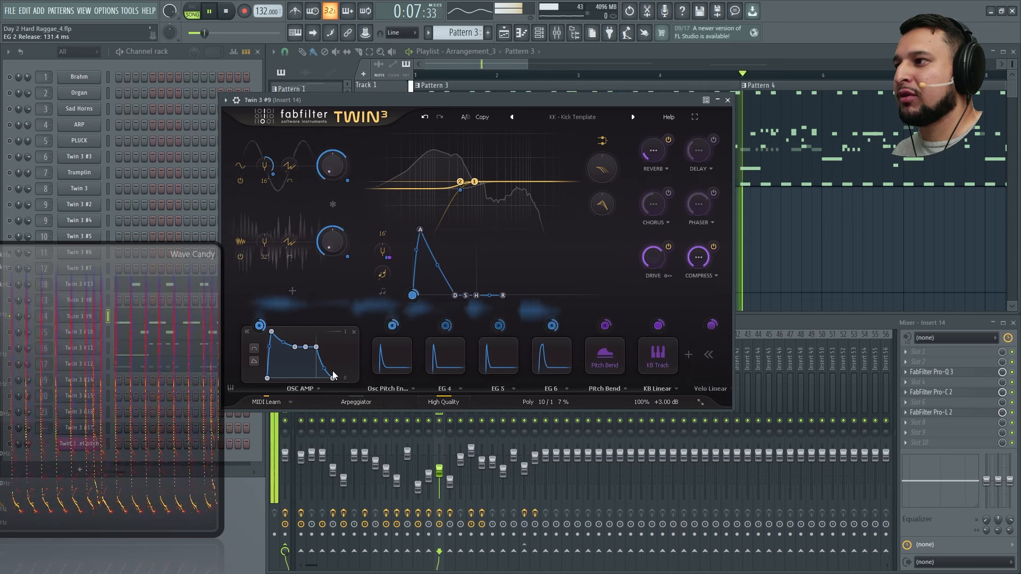
{"action": "key", "text": "space"}
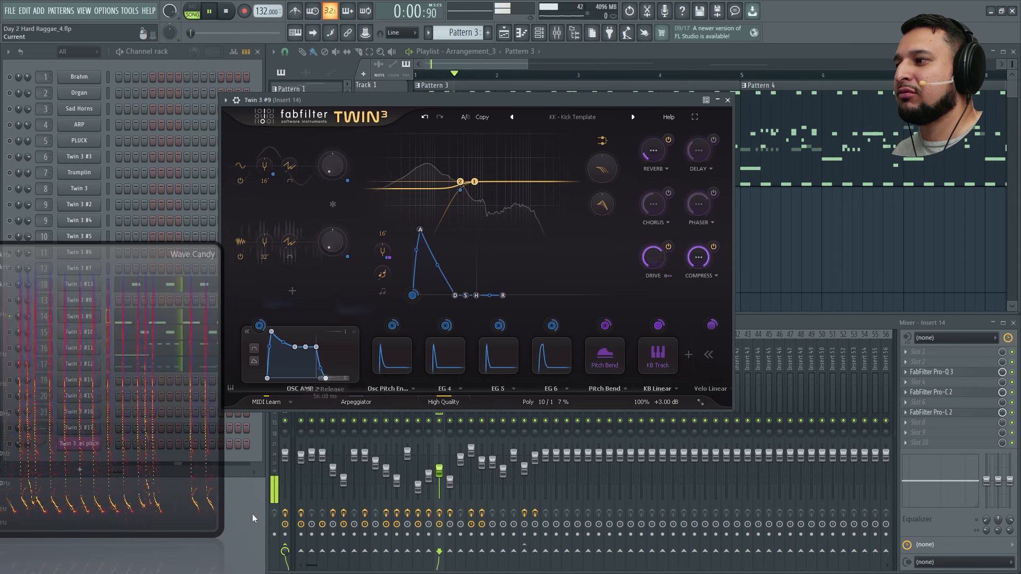
{"action": "key", "text": "space"}
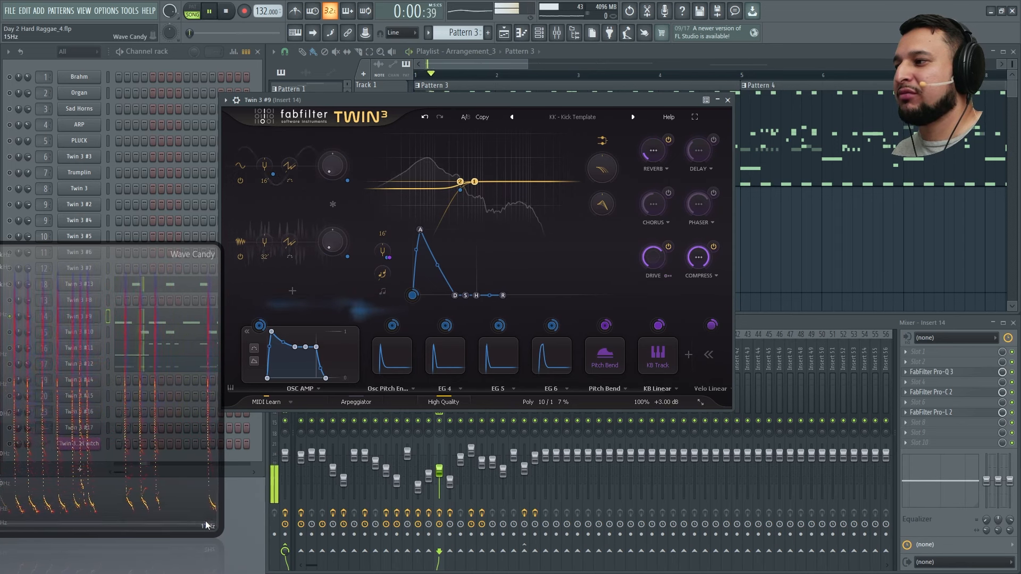
{"action": "key", "text": "space"}
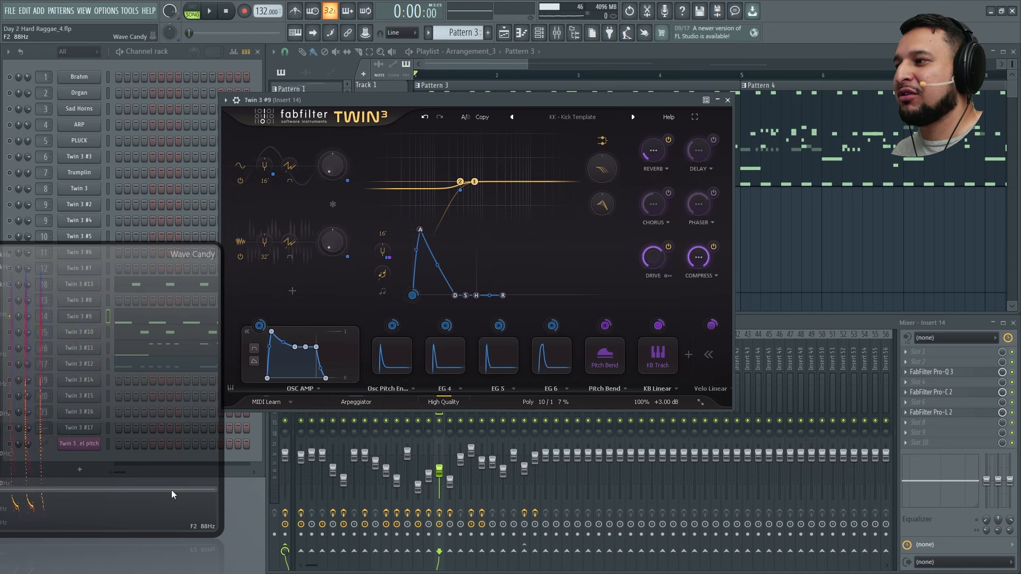
{"action": "key", "text": "space"}
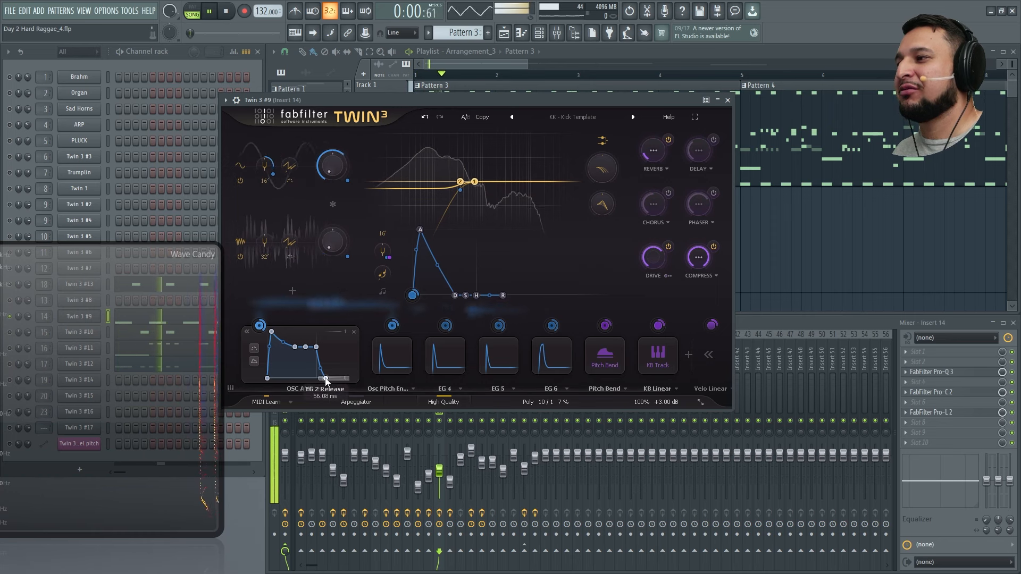
{"action": "key", "text": "space"}
Step: Try moving the filter envelope's release point while the kick plays, and undo the last adjustment
{"action": "key", "text": "space"}
{"action": "left_click_drag", "start_coordinate": [511, 295], "coordinate": [449, 303]}
{"action": "double_click", "coordinate": [424, 117]}
{"action": "left_click", "coordinate": [424, 117]}
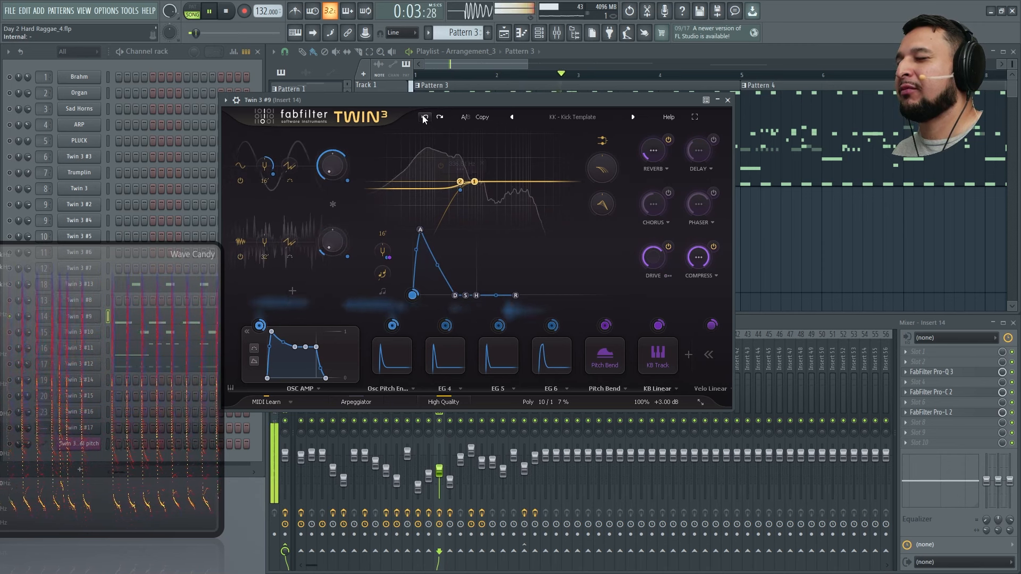
{"action": "key", "text": "space"}
Step: Lower the OSC AMP envelope's sustain to its minimum and audition the kick
{"action": "left_click_drag", "start_coordinate": [301, 356], "coordinate": [302, 379]}
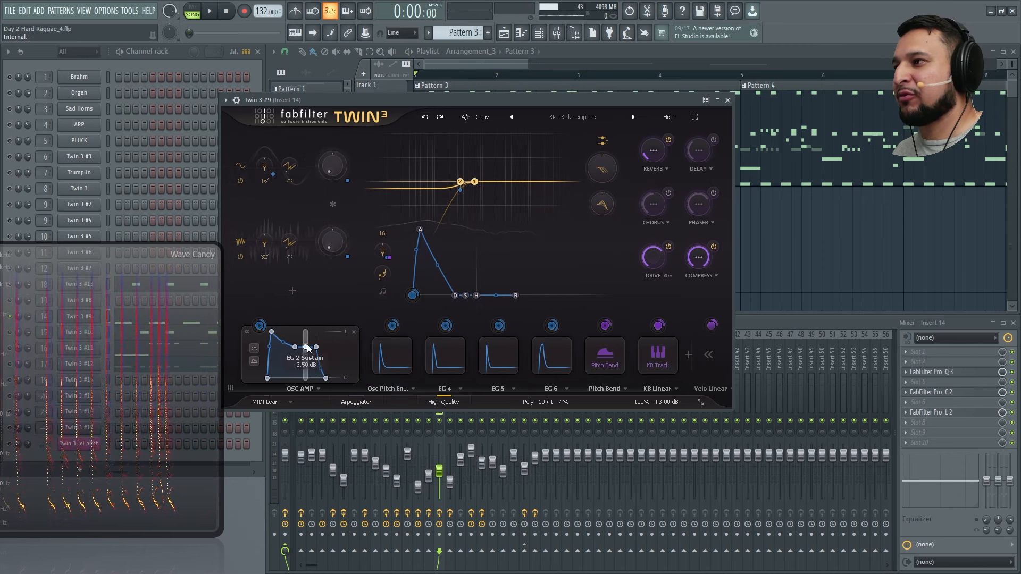
{"action": "key", "text": "space"}
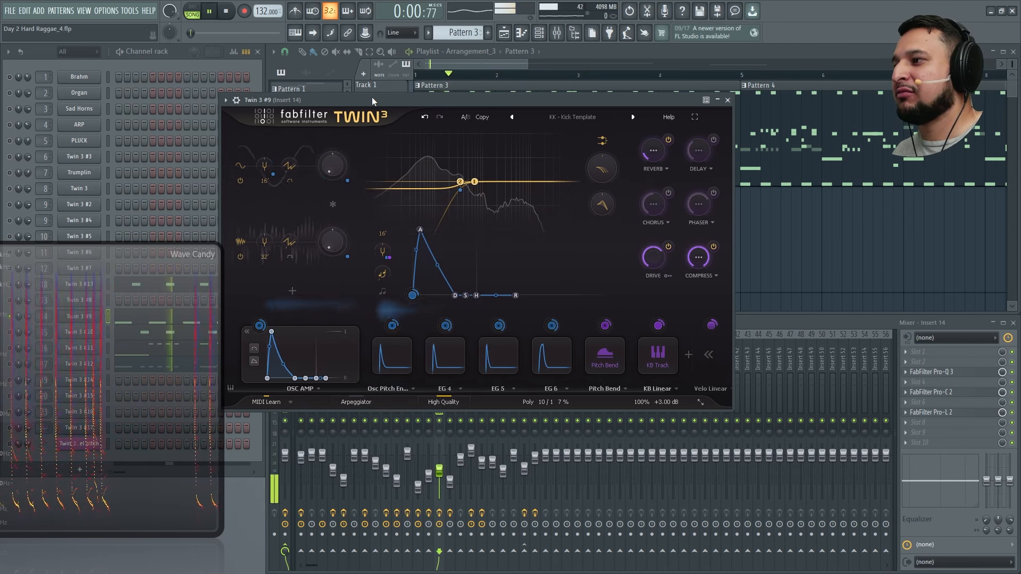
{"action": "key", "text": "space"}
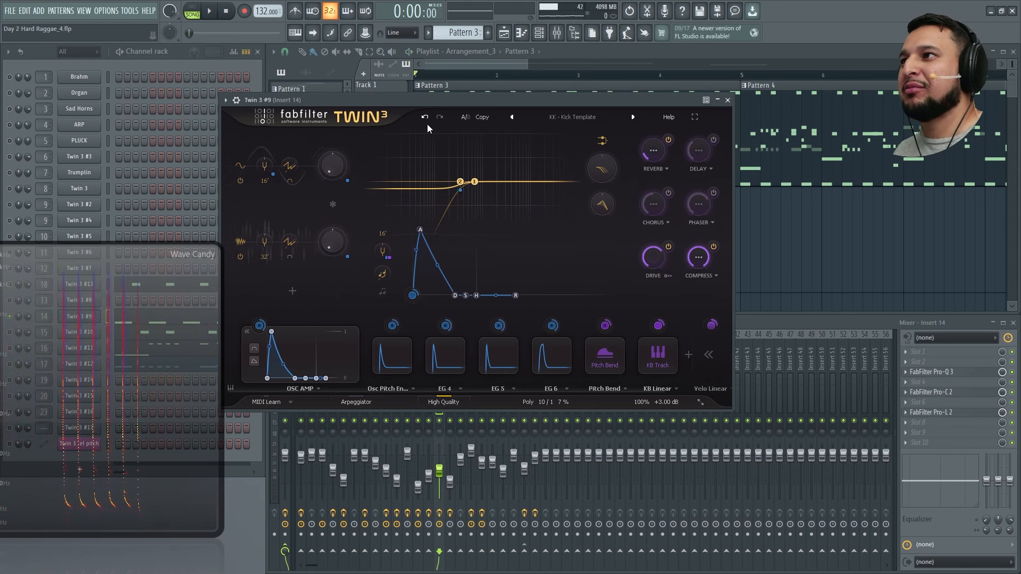
Step: Undo the OSC AMP and filter envelope changes while comparing the kick during playback
{"action": "key", "text": "space"}
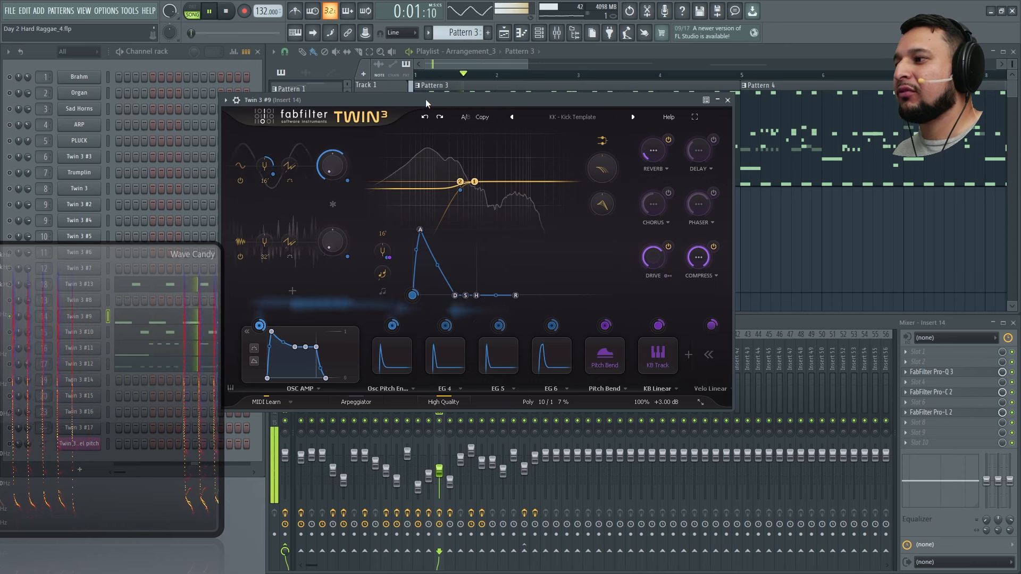
{"action": "left_click", "coordinate": [425, 117]}
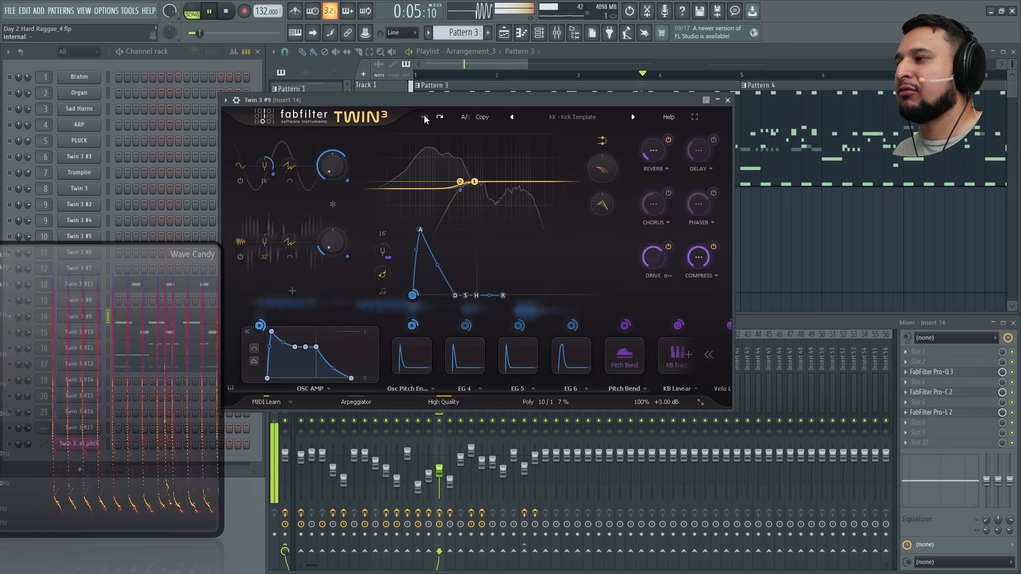
{"action": "key", "text": "space"}
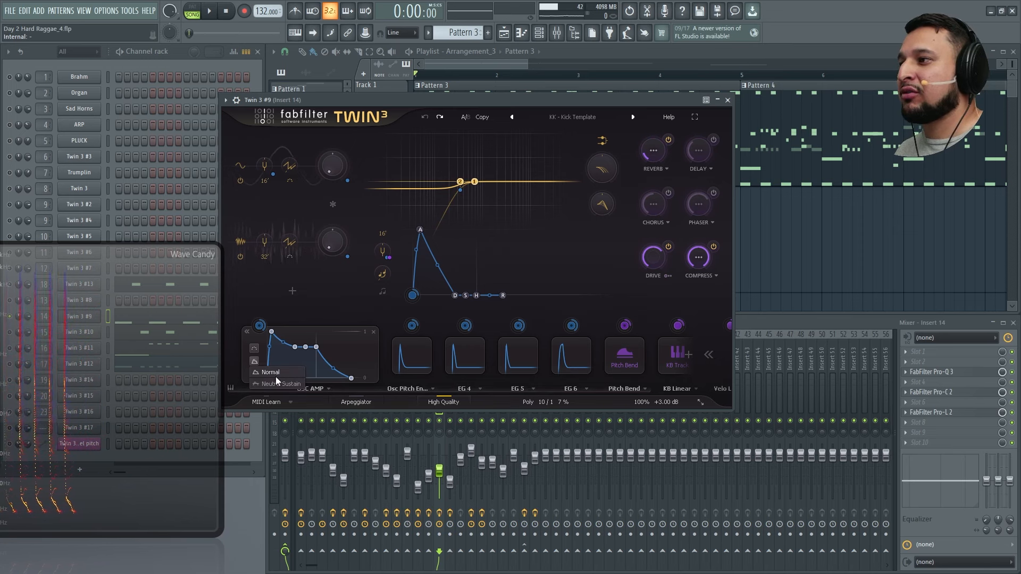
Step: Try the OSC AMP envelope in Neutral Sustain mode with its sustain at -5.67 dB while the kick plays
{"action": "left_click", "coordinate": [283, 383]}
{"action": "key", "text": "space"}
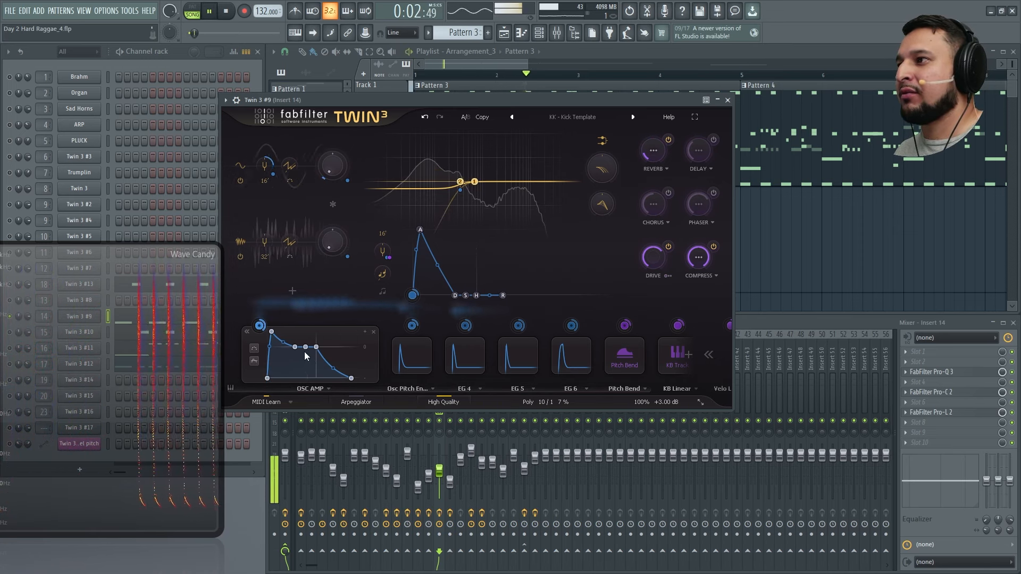
{"action": "left_click_drag", "start_coordinate": [306, 356], "coordinate": [311, 363]}
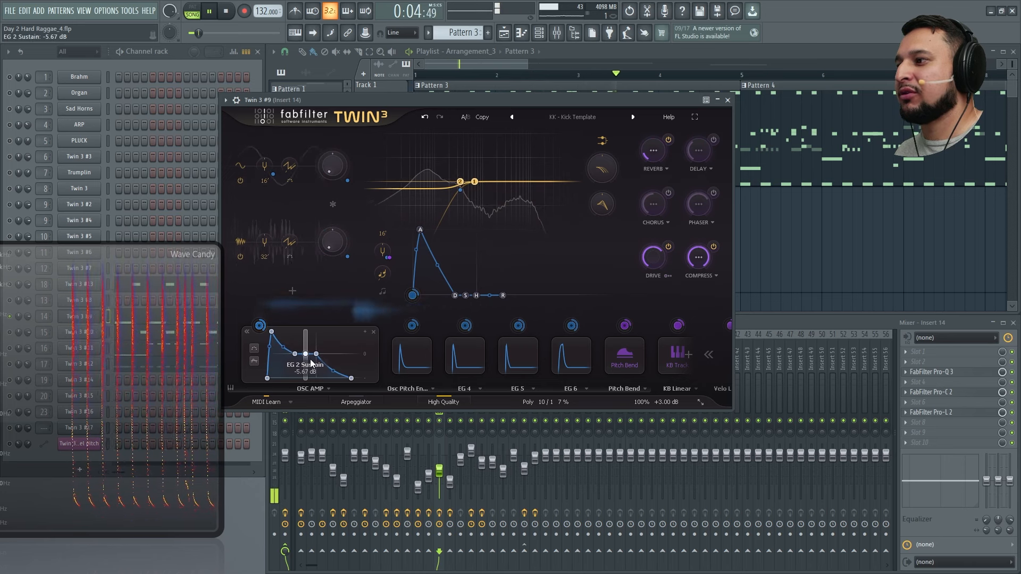
{"action": "key", "text": "space"}
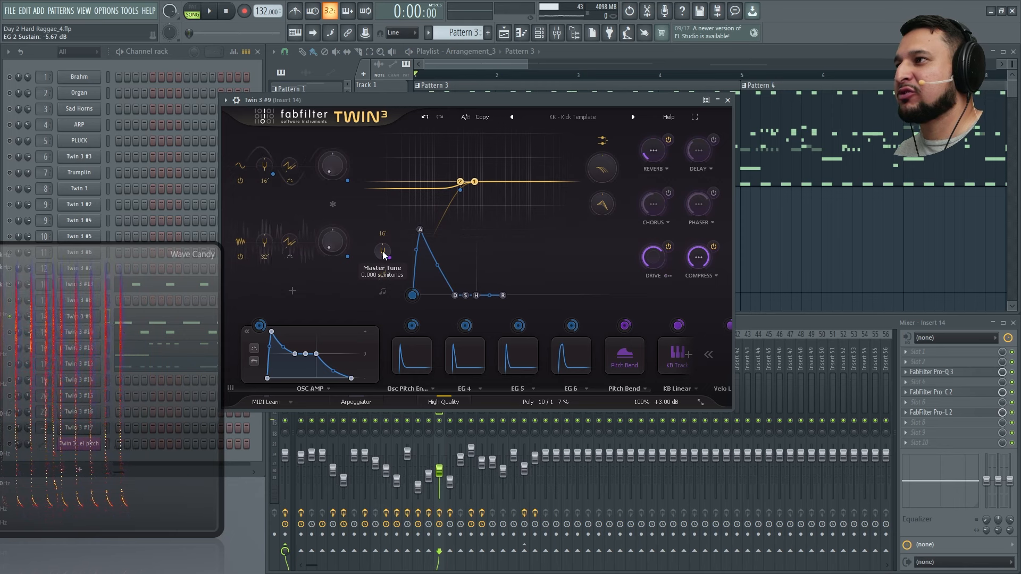
Step: Try lowering the kick's Master Tune to -5.539 semitones during playback, saving the project along the way
{"action": "key", "text": "space"}
{"action": "left_click_drag", "start_coordinate": [383, 254], "coordinate": [406, 297]}
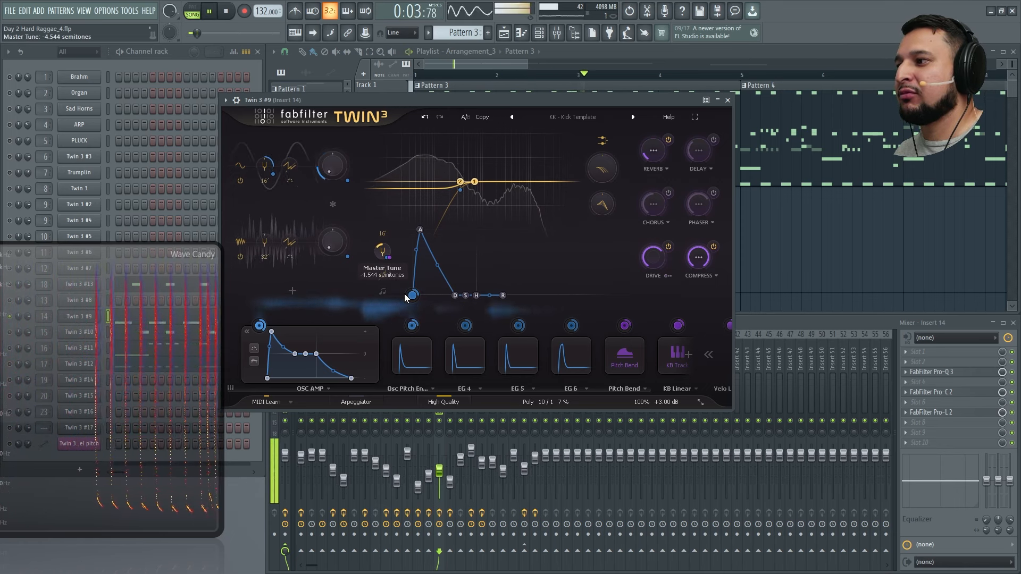
{"action": "key", "text": "ctrl+s"}
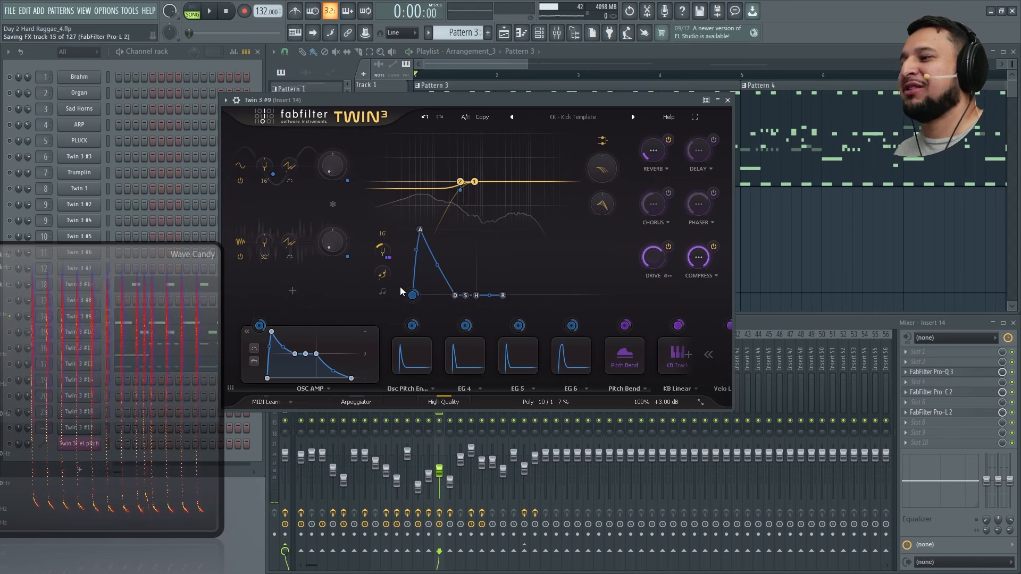
{"action": "key", "text": "space"}
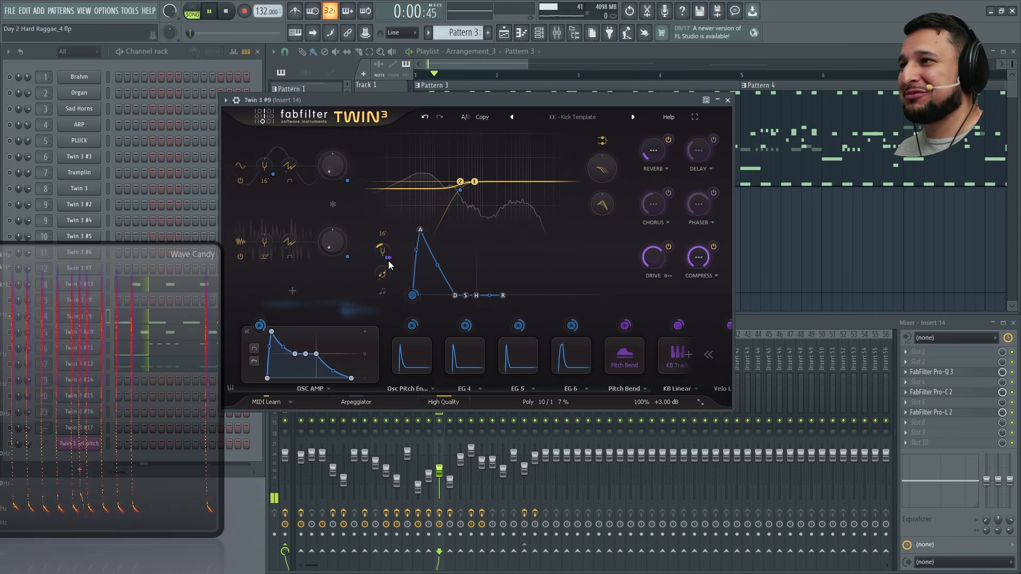
{"action": "left_click_drag", "start_coordinate": [388, 261], "coordinate": [392, 269]}
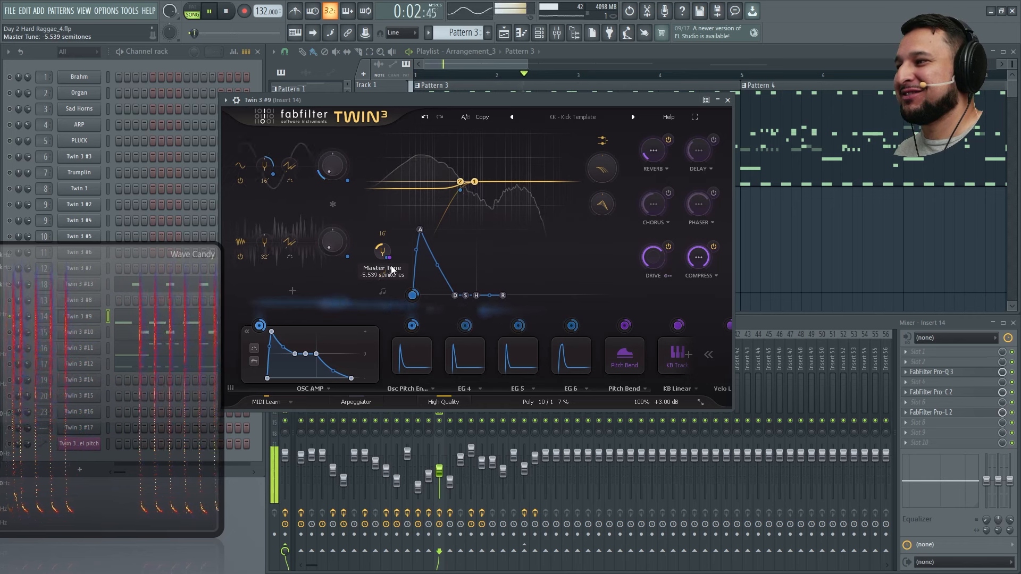
{"action": "key", "text": "space"}
Step: Play the pattern with all channels and reposition the Wave Candy display to examine the kick's low frequencies
{"action": "key", "text": "space"}
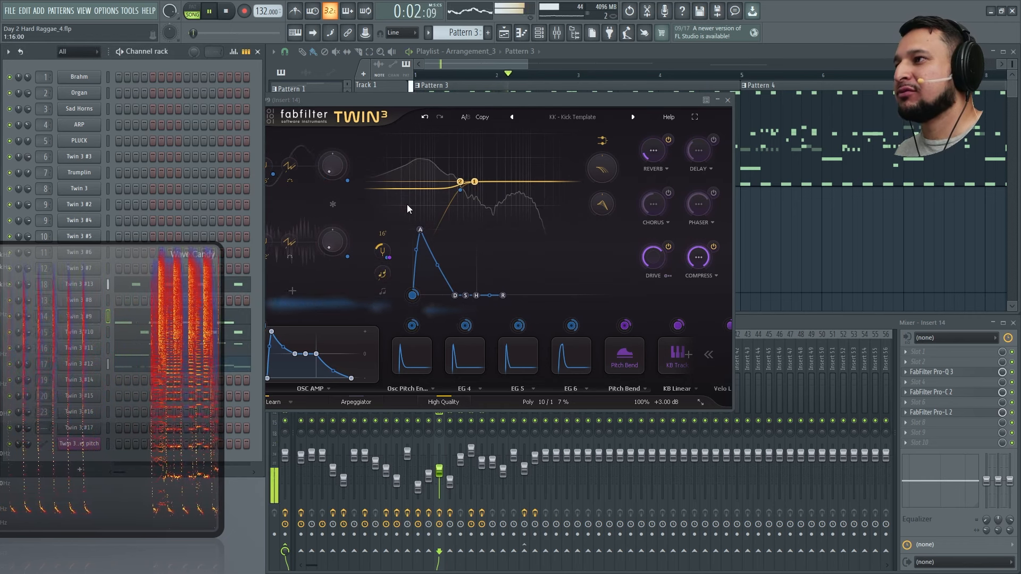
{"action": "mouse_move", "coordinate": [381, 252]}
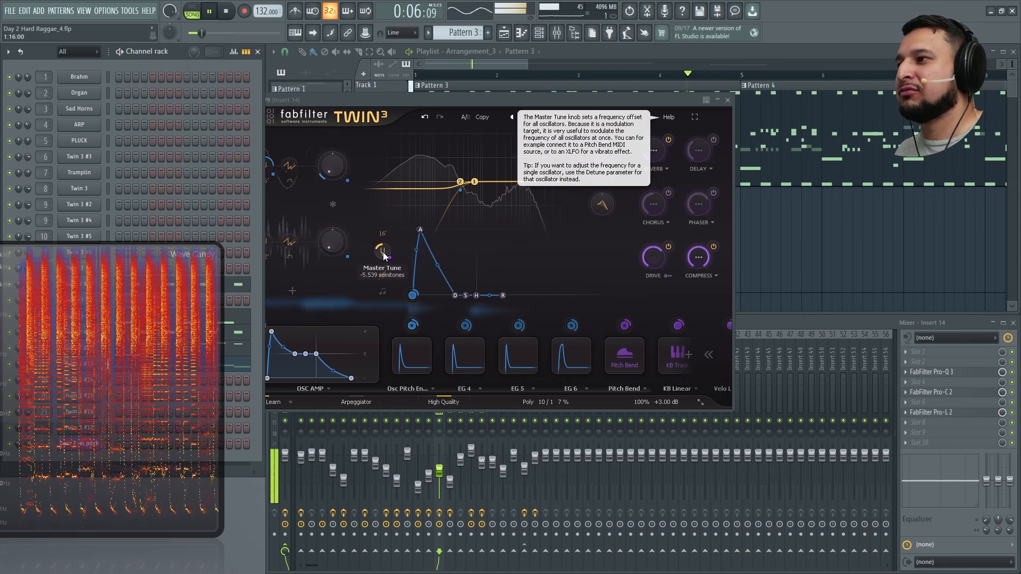
{"action": "left_click", "coordinate": [502, 297]}
{"action": "left_click_drag", "start_coordinate": [169, 363], "coordinate": [226, 553]}
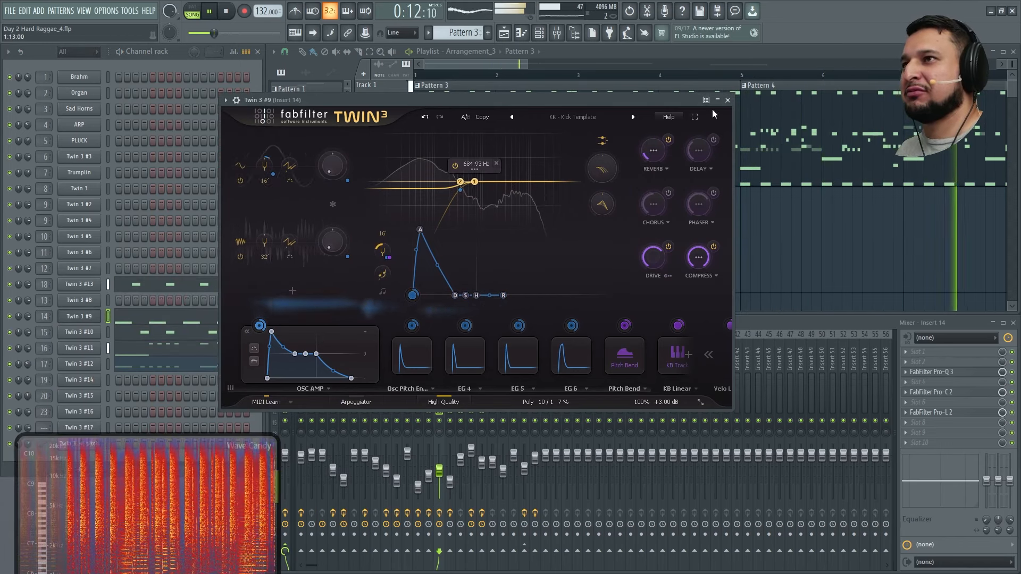
{"action": "left_click_drag", "start_coordinate": [139, 512], "coordinate": [142, 244]}
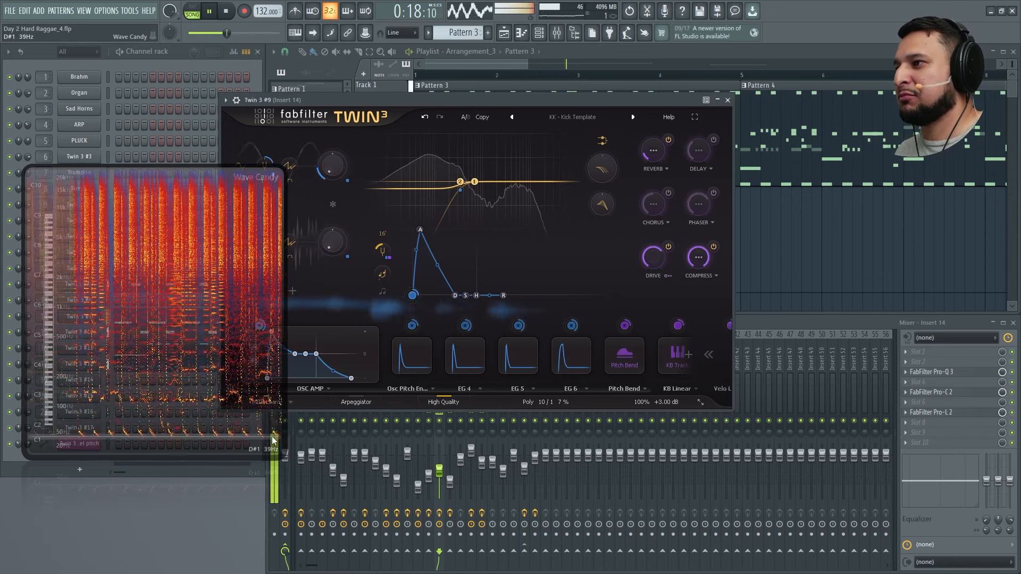
{"action": "key", "text": "space"}
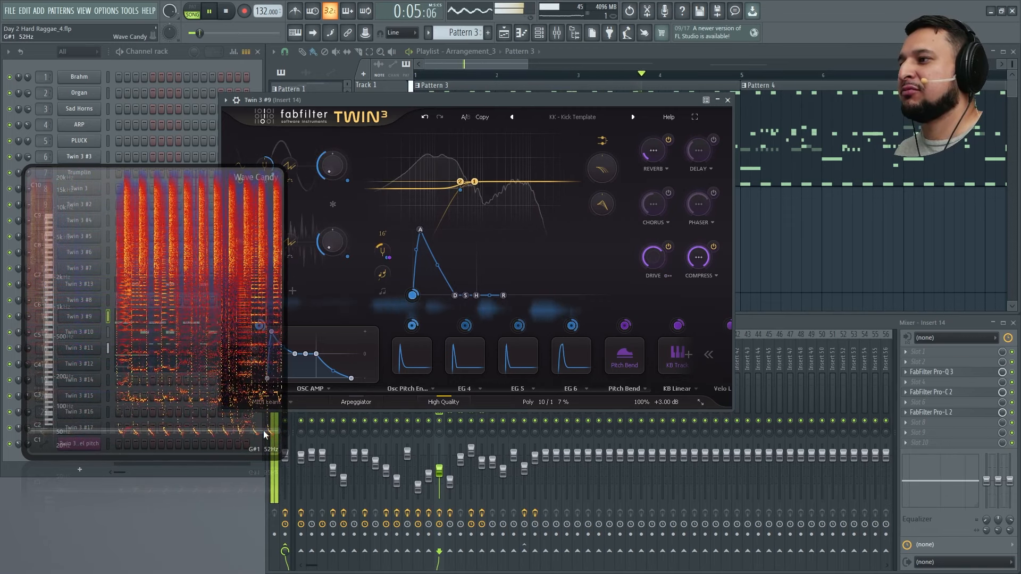
Step: Try a main envelope release of 190.9 ms on the kick, undo the kick's edits and replay the pattern
{"action": "left_click_drag", "start_coordinate": [503, 295], "coordinate": [507, 297]}
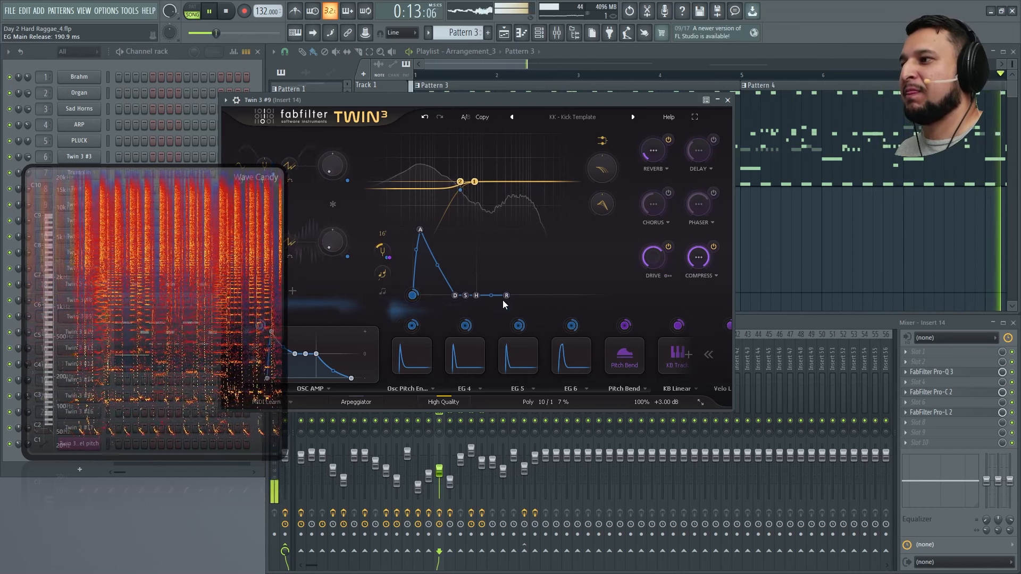
{"action": "key", "text": "space"}
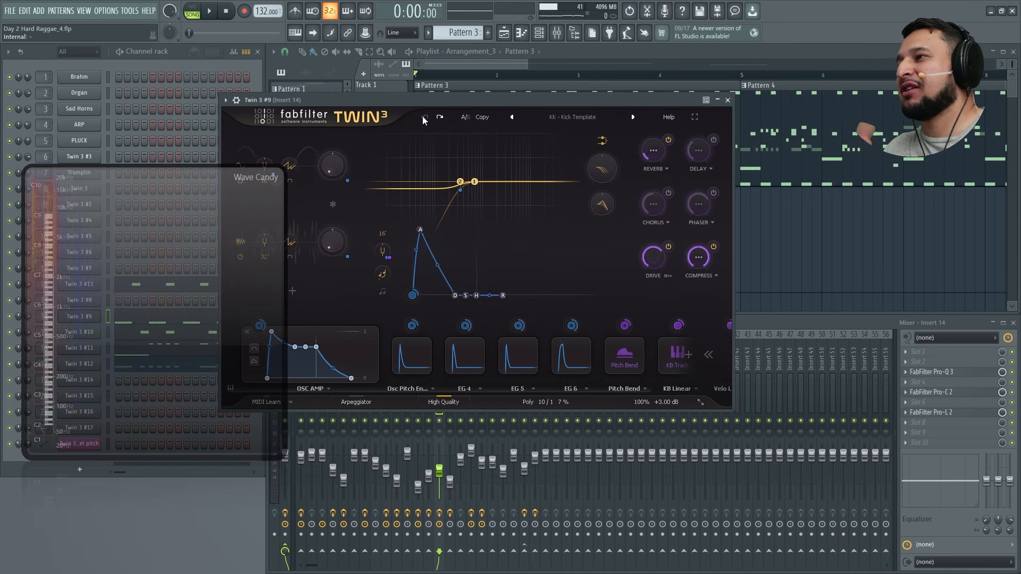
{"action": "key", "text": "space"}
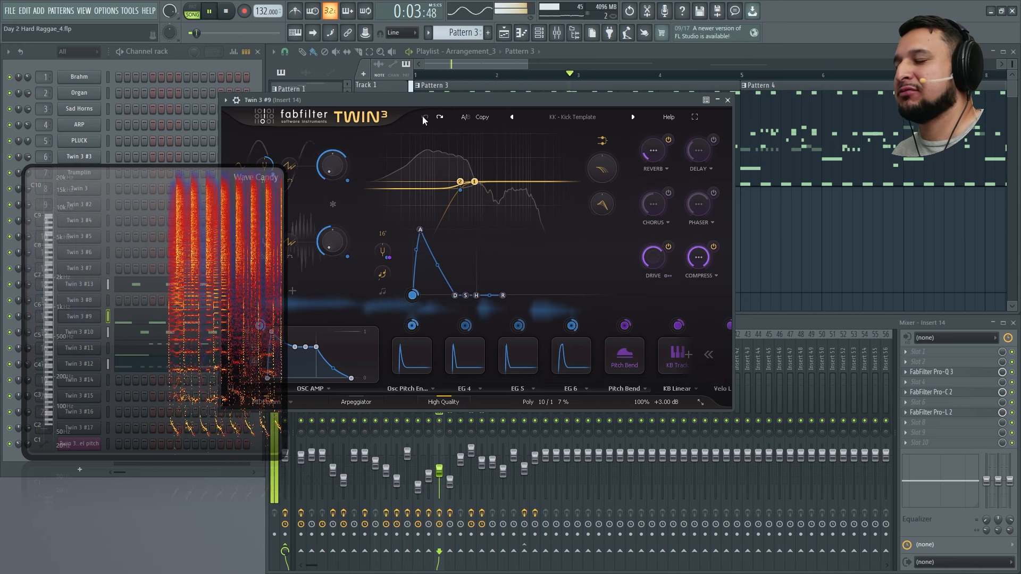
{"action": "key", "text": "space"}
Step: Close the kick's synth and open the Twin 3 #10 channel, auditioning it solo with the Wave Candy display shown
{"action": "left_click", "coordinate": [728, 101]}
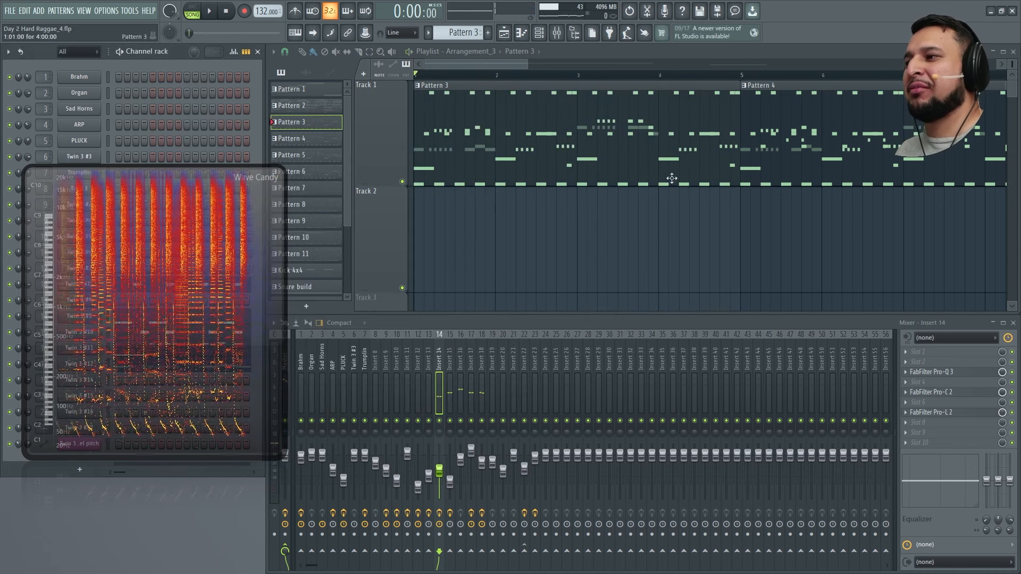
{"action": "double_click", "coordinate": [190, 320]}
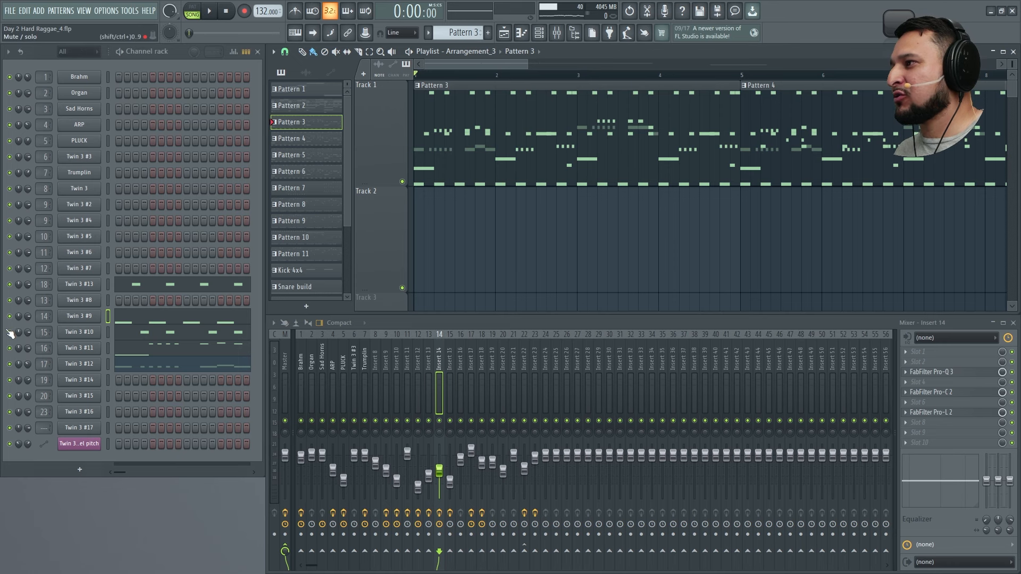
{"action": "key", "text": "space"}
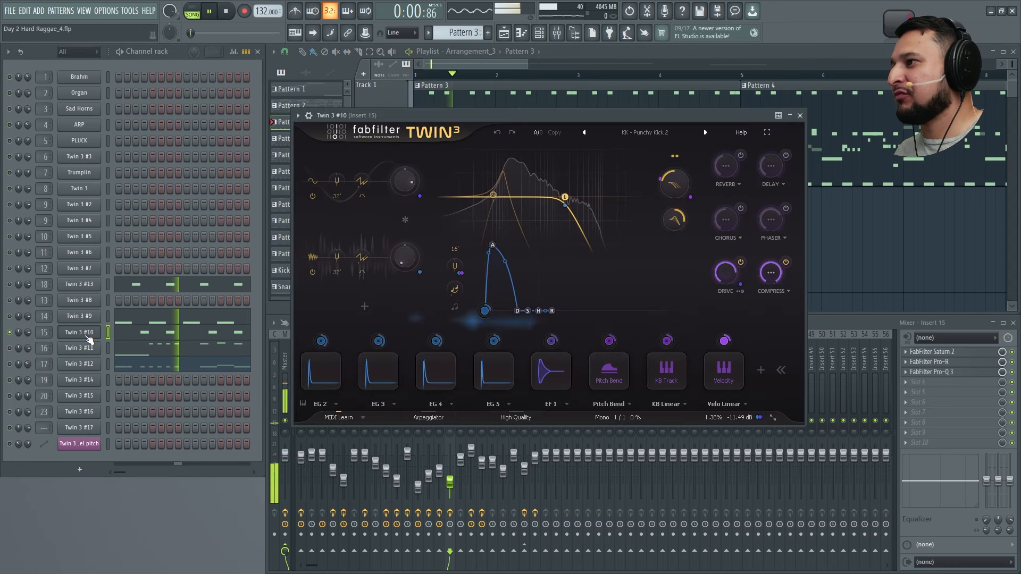
{"action": "left_click", "coordinate": [86, 337]}
{"action": "double_click", "coordinate": [899, 23]}
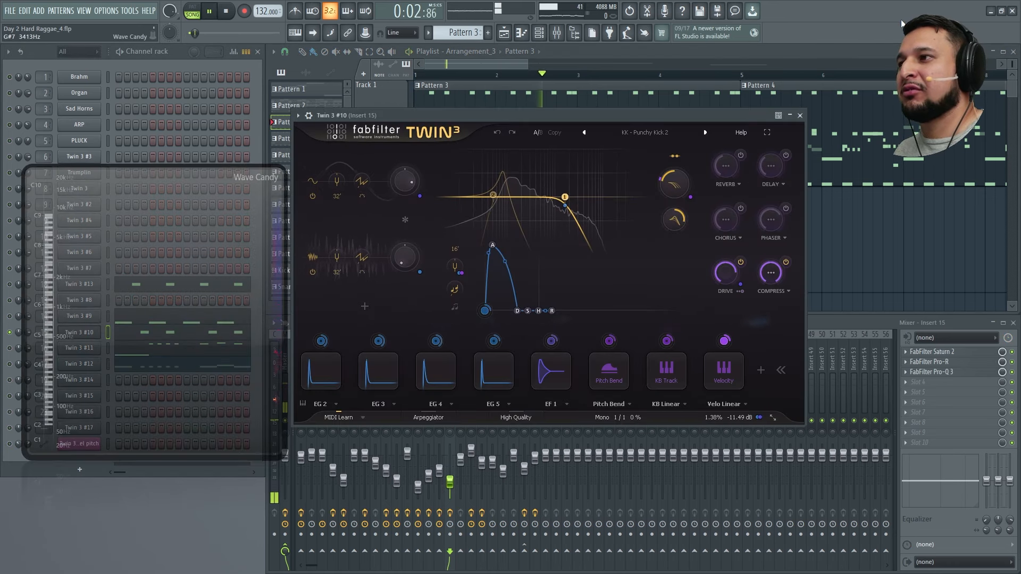
Step: Try lowering the Drive Amount of Twin 3 #10 to 8.91% during playback
{"action": "key", "text": "space"}
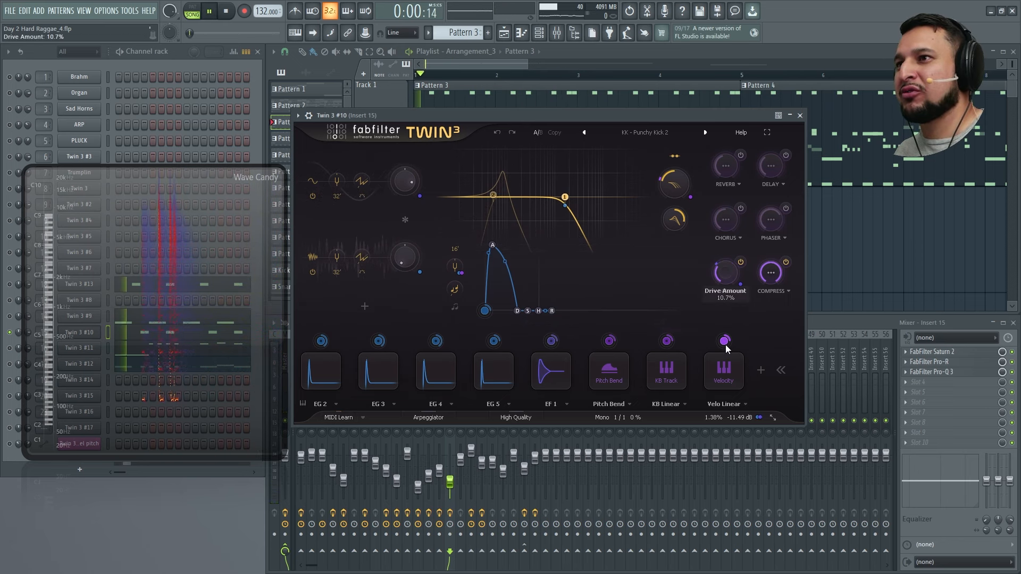
{"action": "left_click_drag", "start_coordinate": [727, 348], "coordinate": [729, 353]}
{"action": "key", "text": "space"}
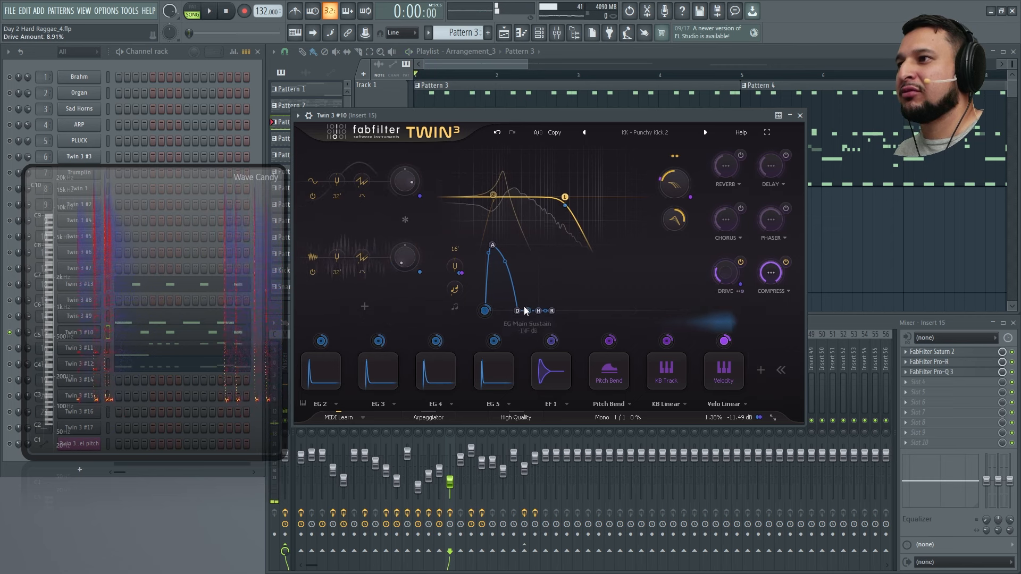
Step: Set the main envelope's decay on Twin 3 #10 to 214.7 ms while auditioning the sound
{"action": "key", "text": "space"}
{"action": "mouse_move", "coordinate": [519, 311]}
{"action": "left_mouse_down"}
{"action": "mouse_move", "coordinate": [504, 312]}
{"action": "mouse_move", "coordinate": [531, 315]}
{"action": "mouse_move", "coordinate": [518, 310]}
{"action": "left_mouse_up"}
{"action": "key", "text": "space"}
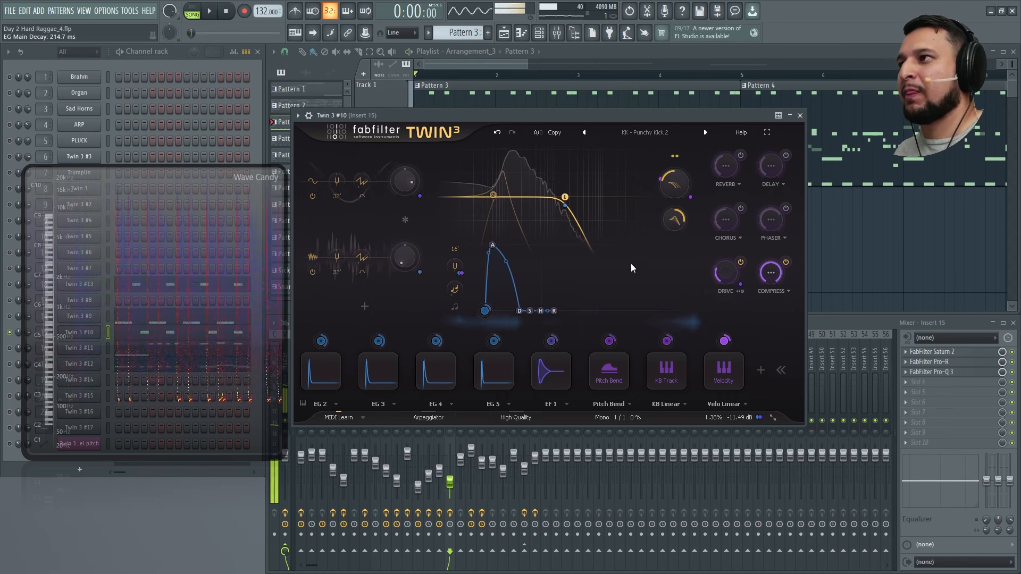
Step: Compare Osc 1 and Osc 2 of Twin 3 #10 by switching each on and off during playback
{"action": "left_click", "coordinate": [312, 265]}
{"action": "left_click", "coordinate": [317, 266]}
{"action": "left_click", "coordinate": [314, 271]}
{"action": "key", "text": "space"}
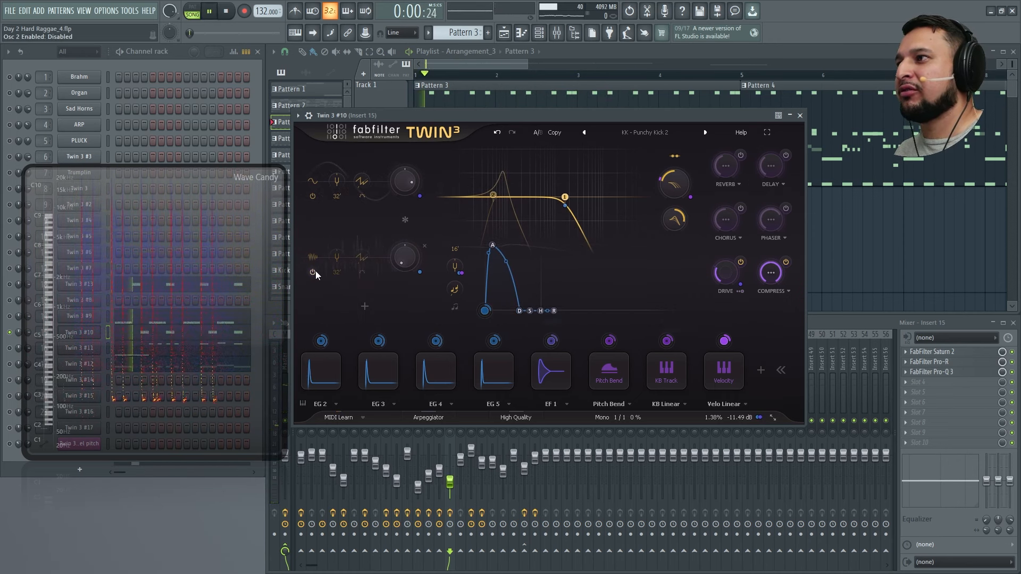
{"action": "left_click", "coordinate": [312, 198]}
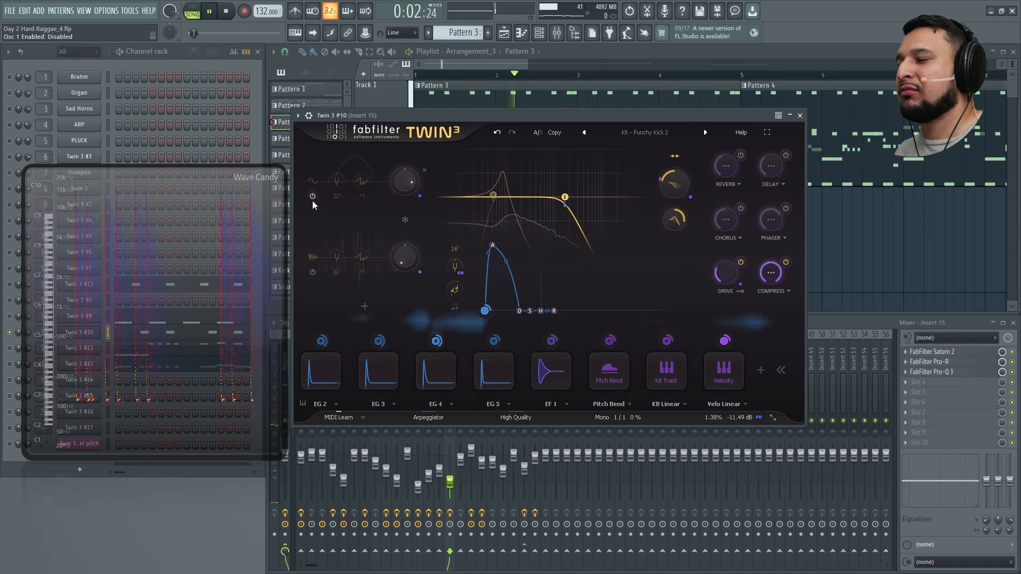
{"action": "left_click", "coordinate": [312, 276]}
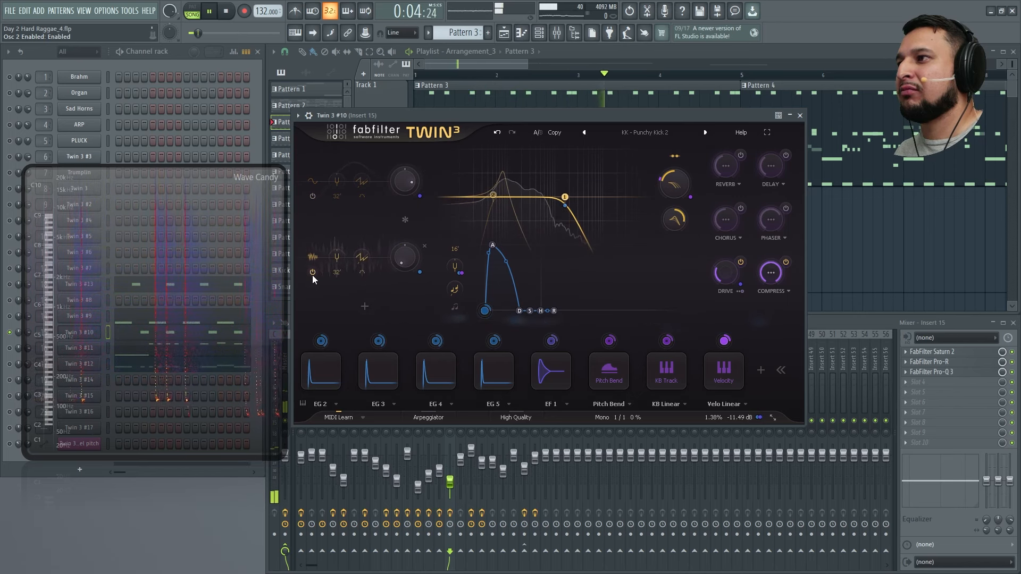
{"action": "left_click", "coordinate": [311, 275]}
{"action": "left_click", "coordinate": [313, 196]}
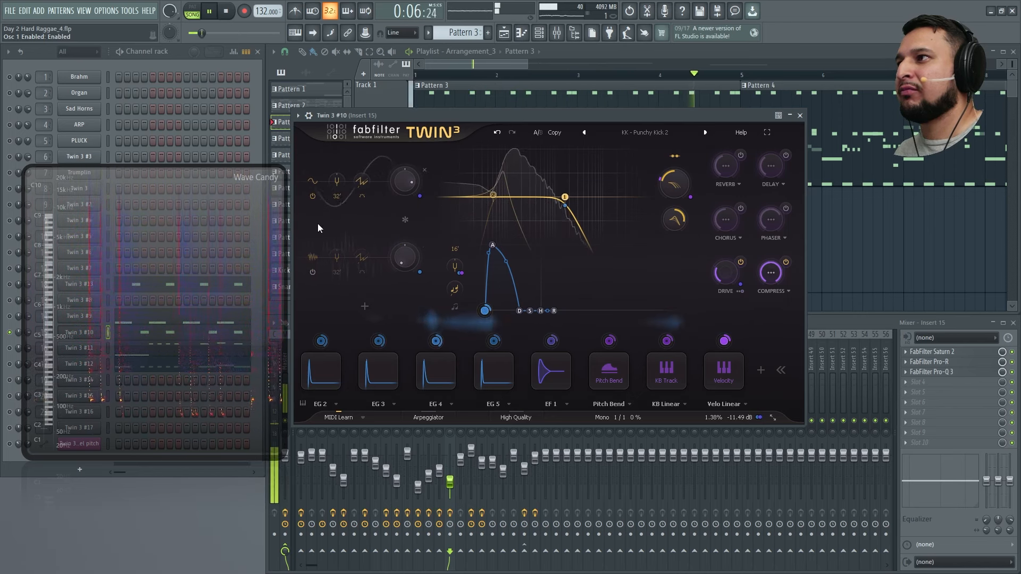
{"action": "key", "text": "space"}
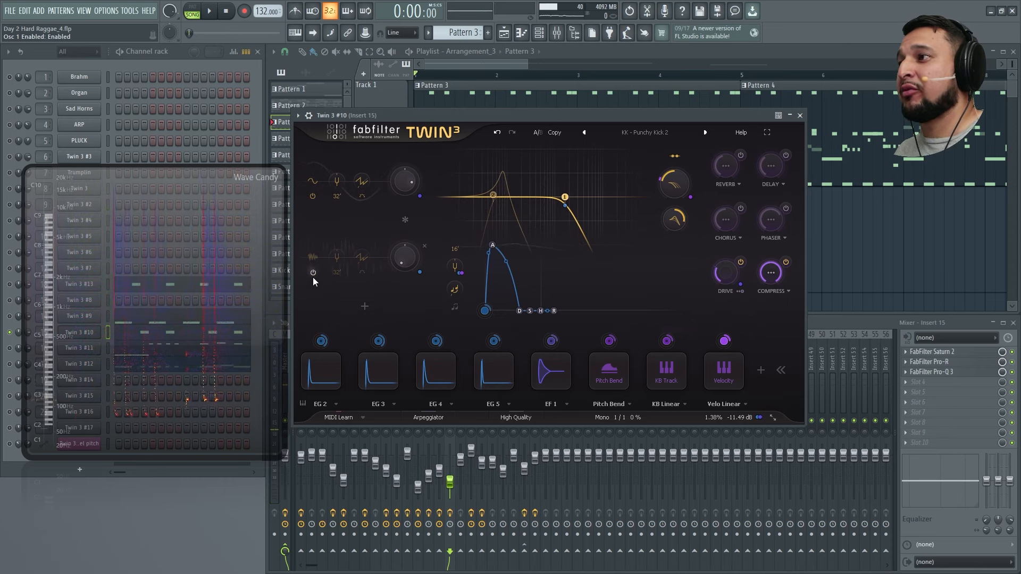
Step: Raise the Drive Amount to 46.1% and set its EF 1 modulation level to 0.239 while auditioning the sound
{"action": "left_click_drag", "start_coordinate": [730, 276], "coordinate": [724, 200]}
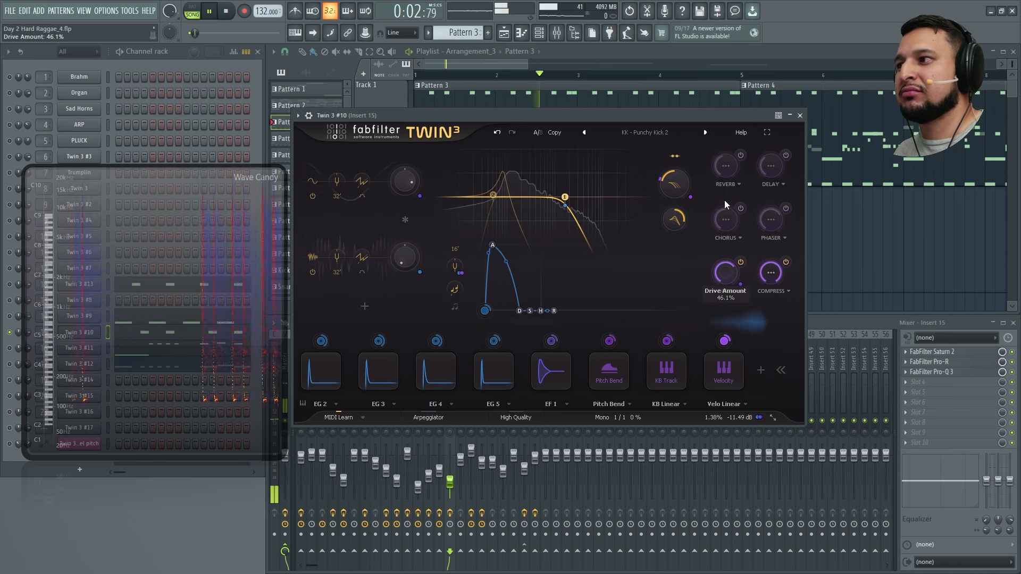
{"action": "key", "text": "space"}
{"action": "mouse_move", "coordinate": [741, 287]}
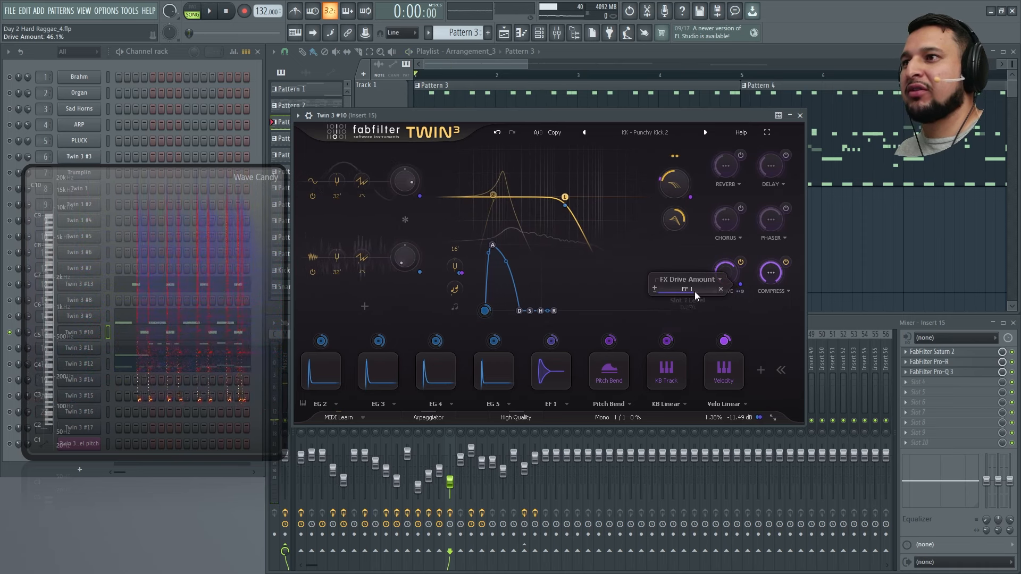
{"action": "key", "text": "space"}
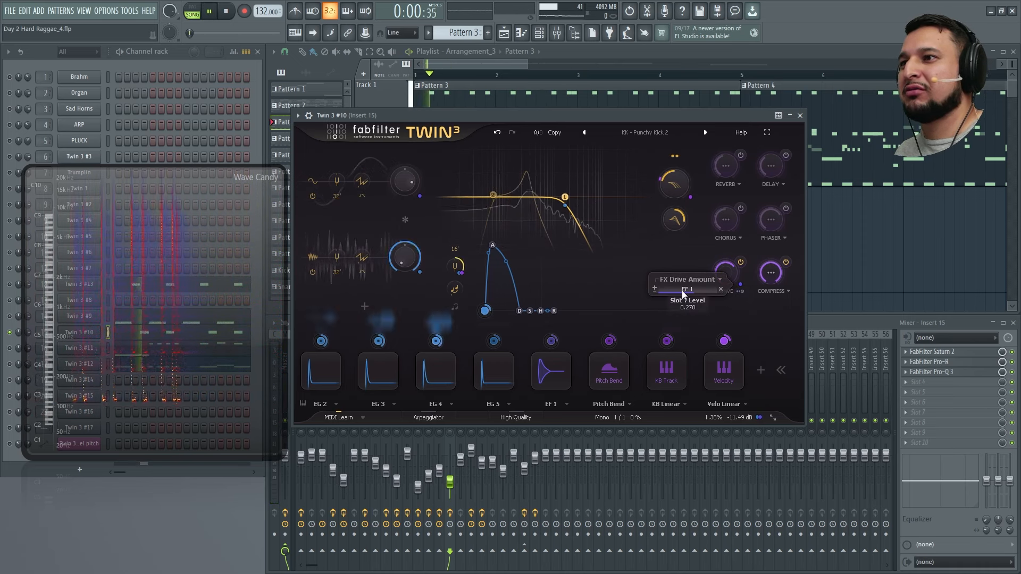
{"action": "mouse_move", "coordinate": [568, 378]}
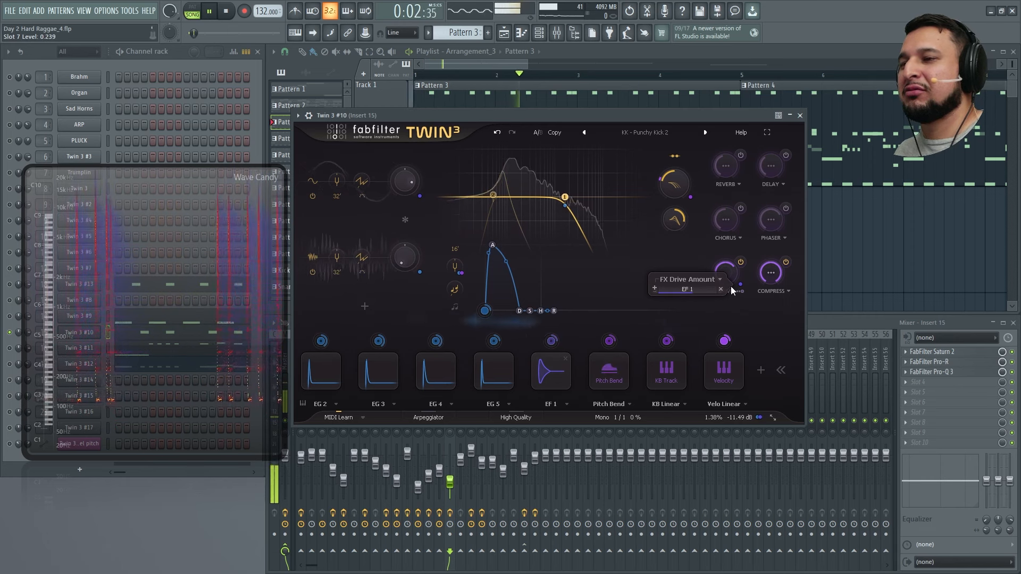
{"action": "key", "text": "space"}
Step: Open the EF 1 envelope follower and compare its modes during playback, ending with Transient mode
{"action": "left_click", "coordinate": [548, 369]}
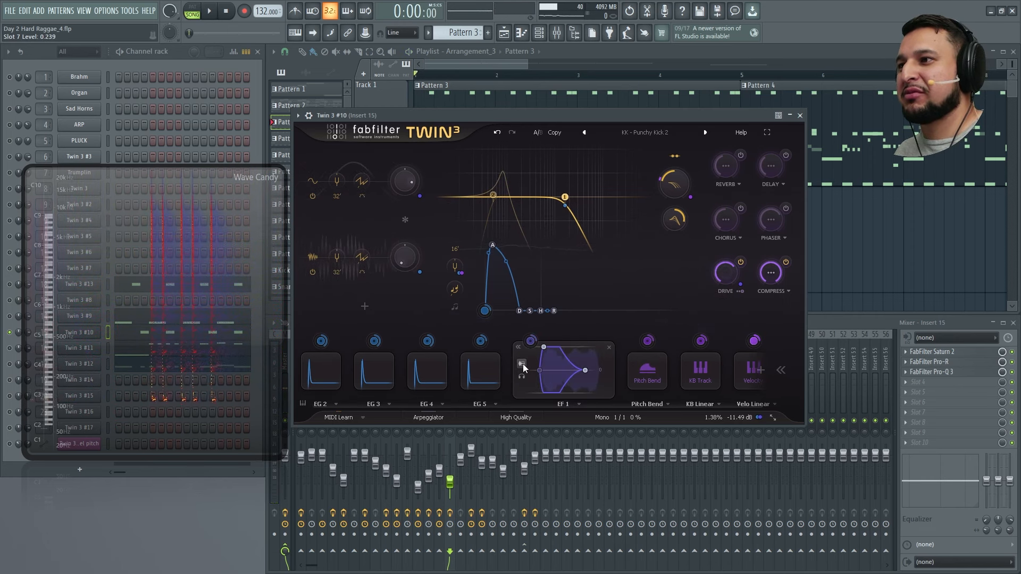
{"action": "left_click", "coordinate": [539, 375]}
{"action": "key", "text": "space"}
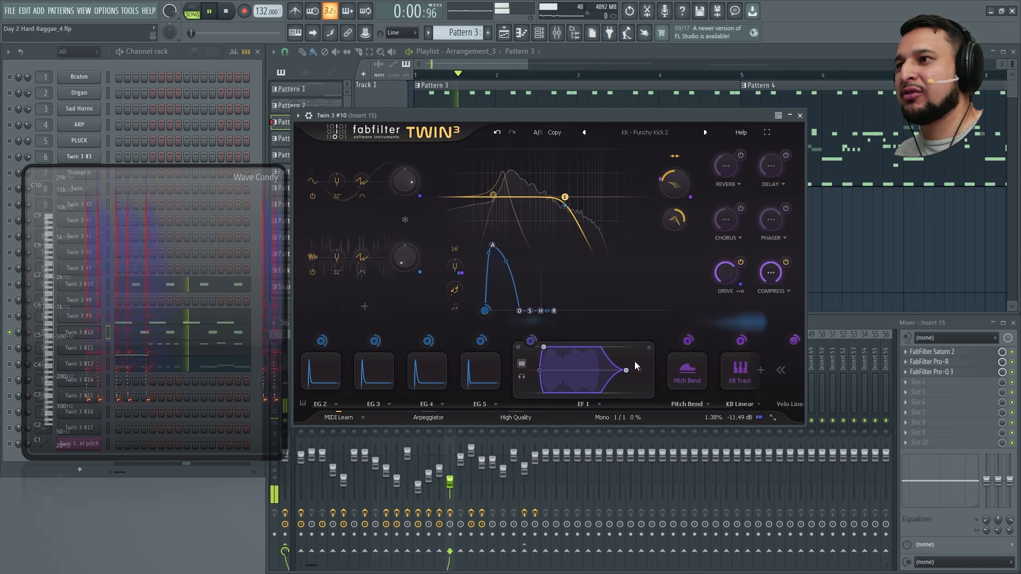
{"action": "left_click", "coordinate": [520, 363]}
{"action": "left_click", "coordinate": [539, 384]}
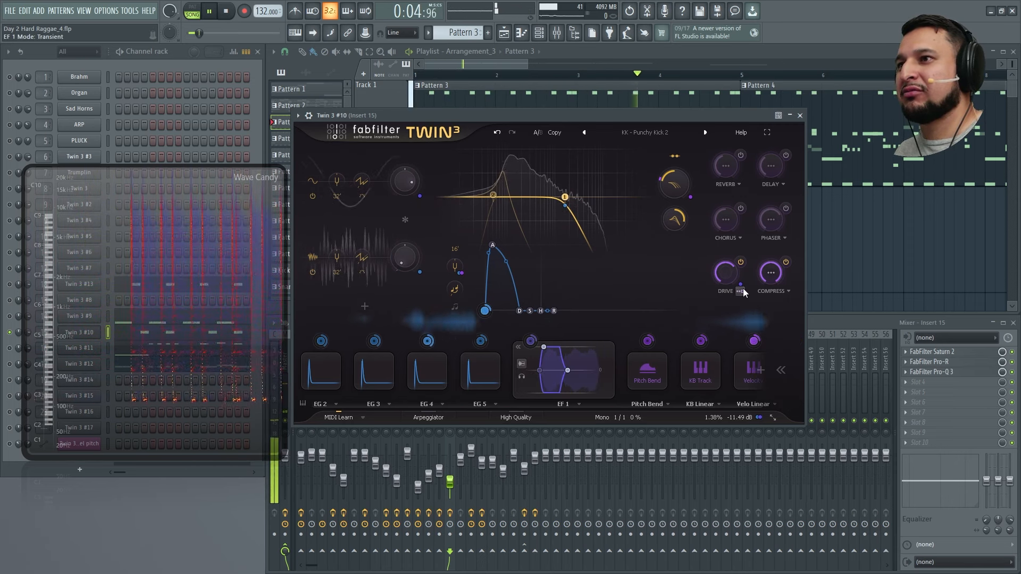
{"action": "key", "text": "space"}
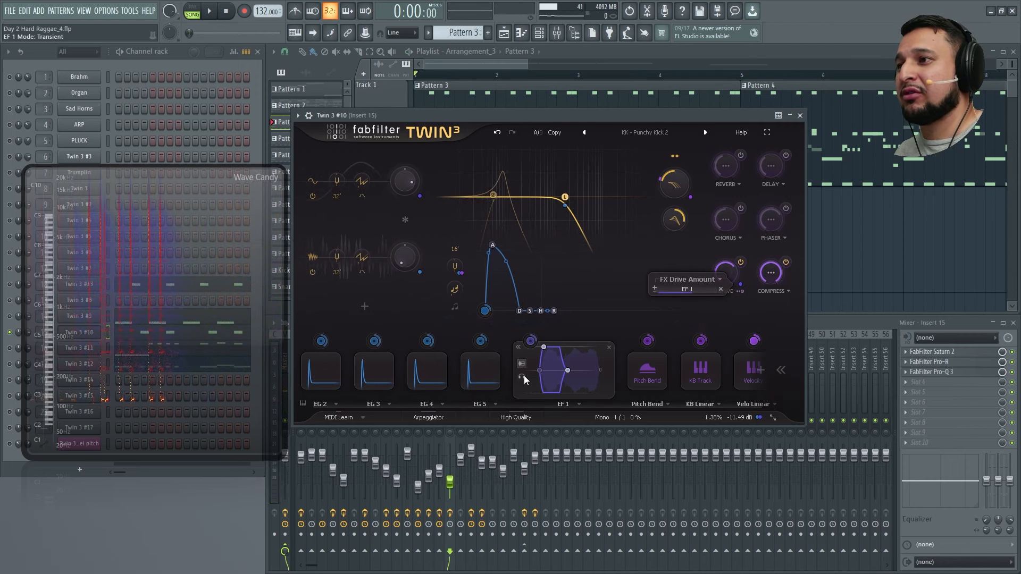
Step: Assign EG 5 to the FX Drive Amount, make the EF 1 slot non-inverted, and bypass the EG 5 slot to compare during playback
{"action": "left_click", "coordinate": [474, 378]}
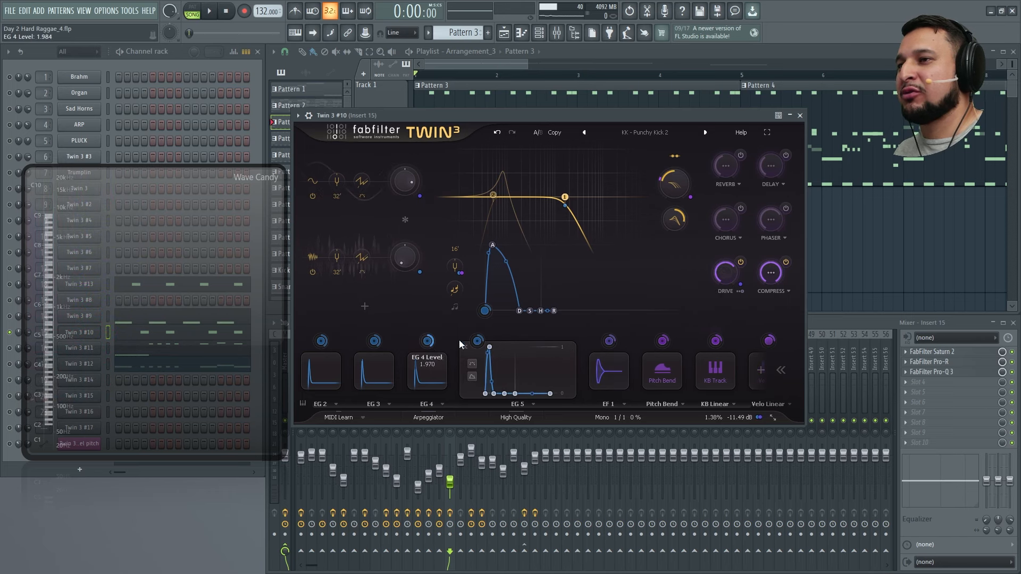
{"action": "left_click_drag", "start_coordinate": [479, 343], "coordinate": [719, 345]}
{"action": "key", "text": "space"}
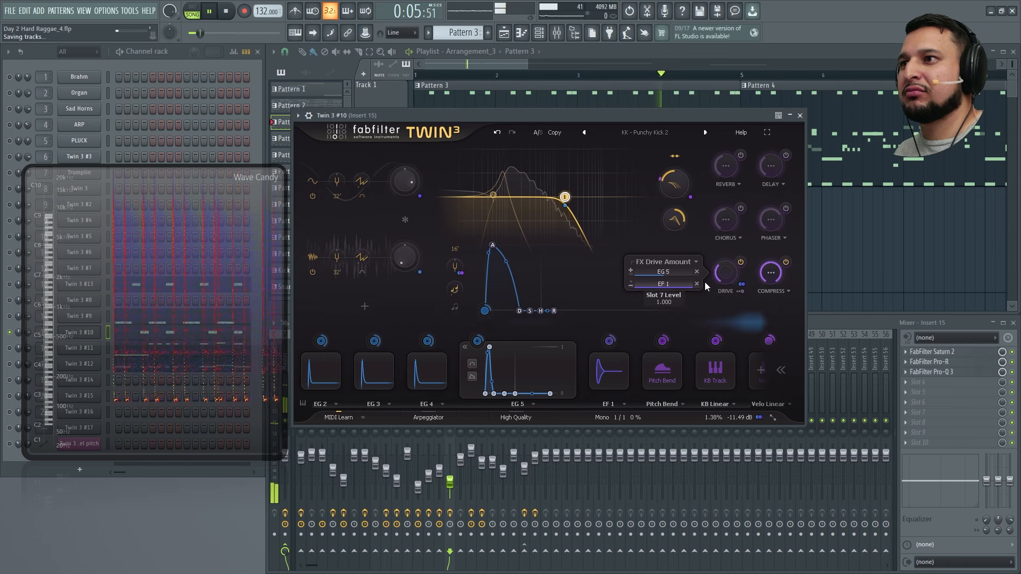
{"action": "left_click", "coordinate": [631, 284]}
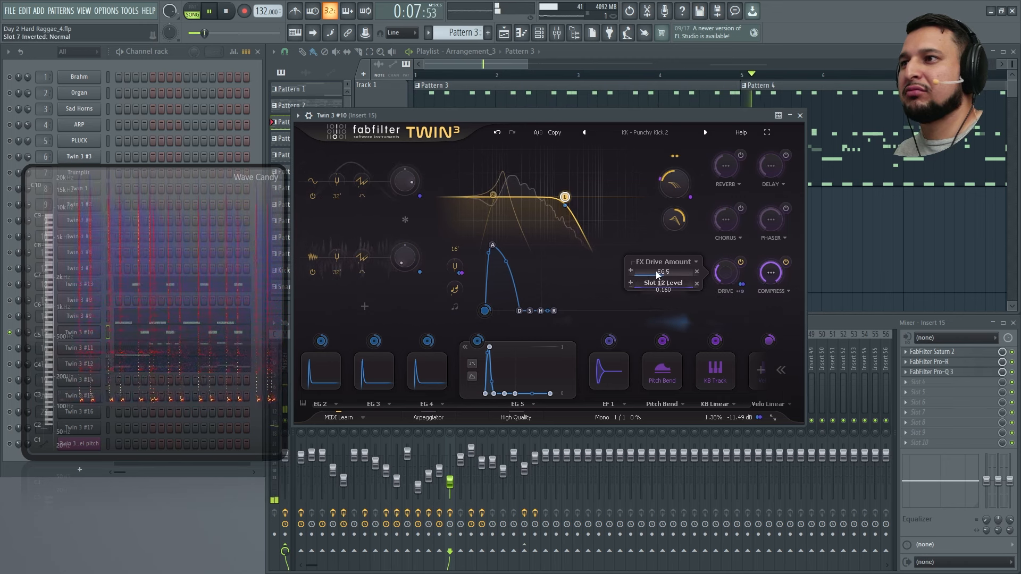
{"action": "left_click", "coordinate": [637, 271]}
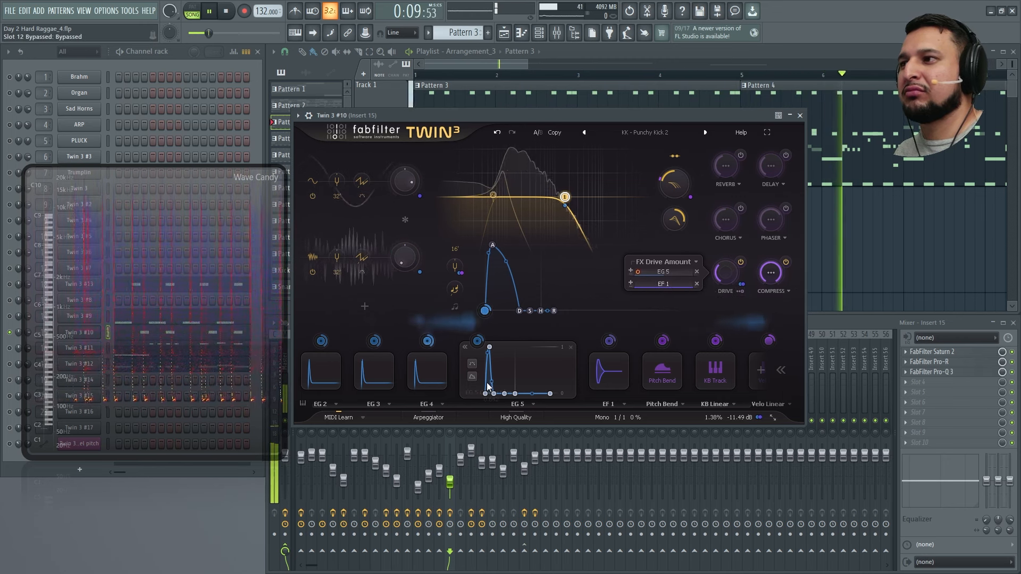
Step: Try a longer EG 5 decay with a 0.100 ms attack during playback, and undo the envelope changes
{"action": "left_click_drag", "start_coordinate": [493, 393], "coordinate": [535, 400]}
{"action": "key", "text": "space"}
{"action": "key", "text": "space"}
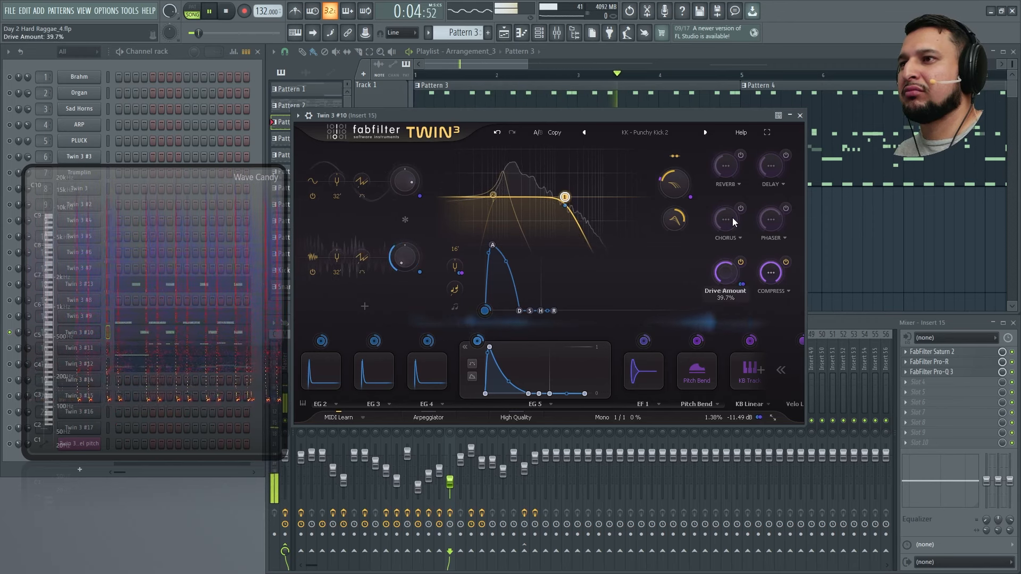
{"action": "left_click_drag", "start_coordinate": [528, 393], "coordinate": [514, 392]}
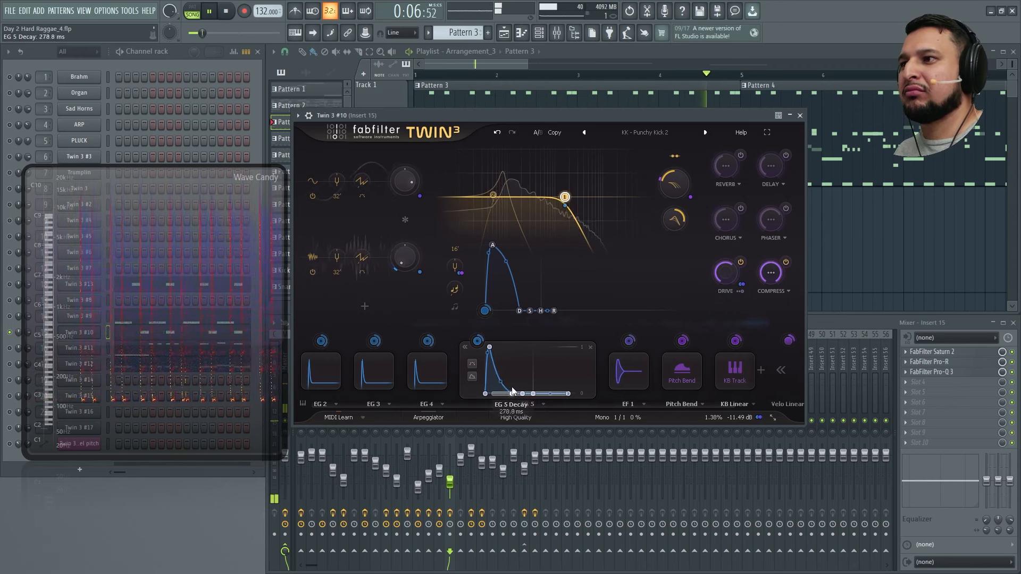
{"action": "left_click_drag", "start_coordinate": [506, 347], "coordinate": [490, 347]}
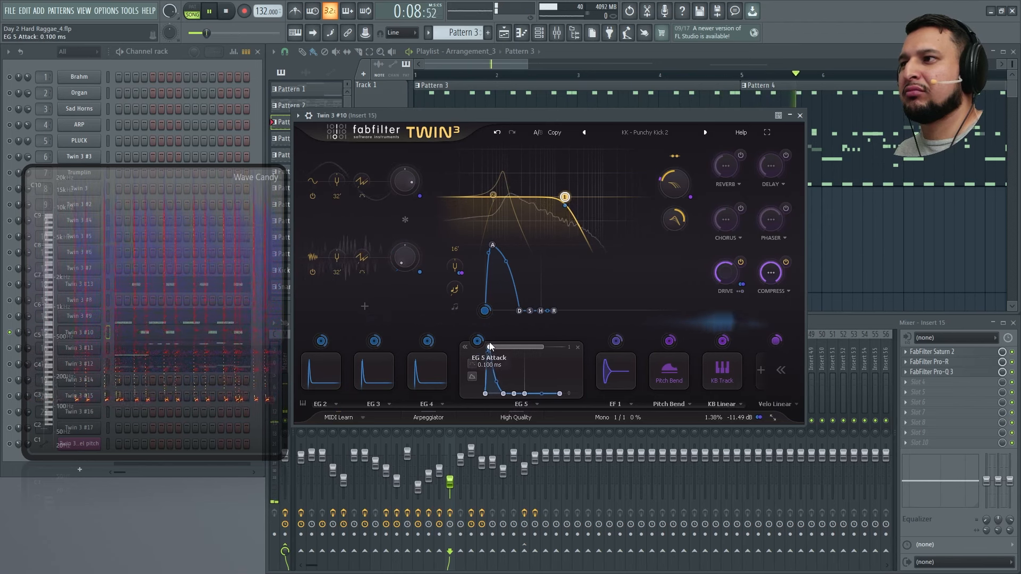
{"action": "key", "text": "space"}
{"action": "left_click_drag", "start_coordinate": [134, 351], "coordinate": [424, 344]}
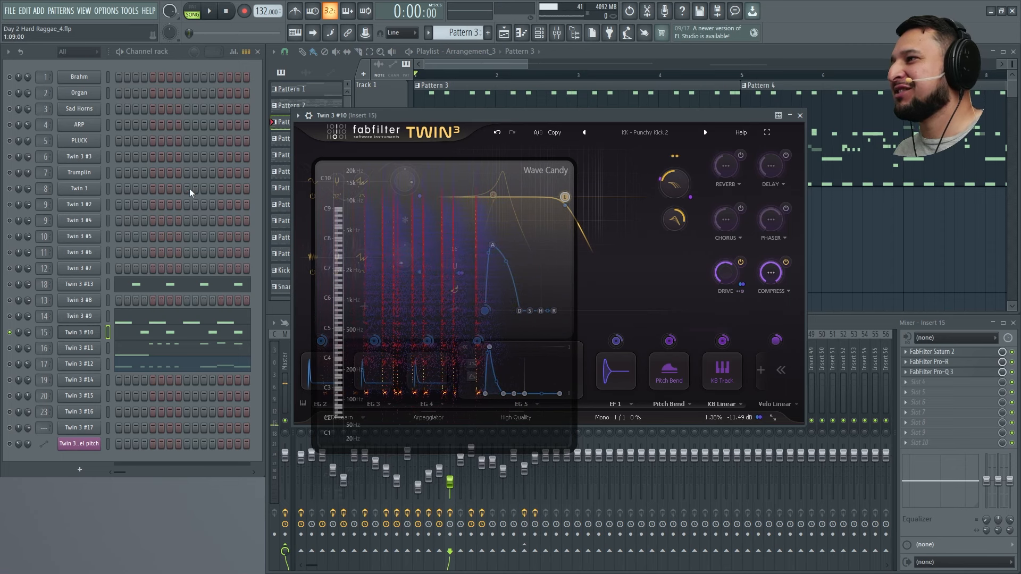
{"action": "left_click", "coordinate": [498, 133]}
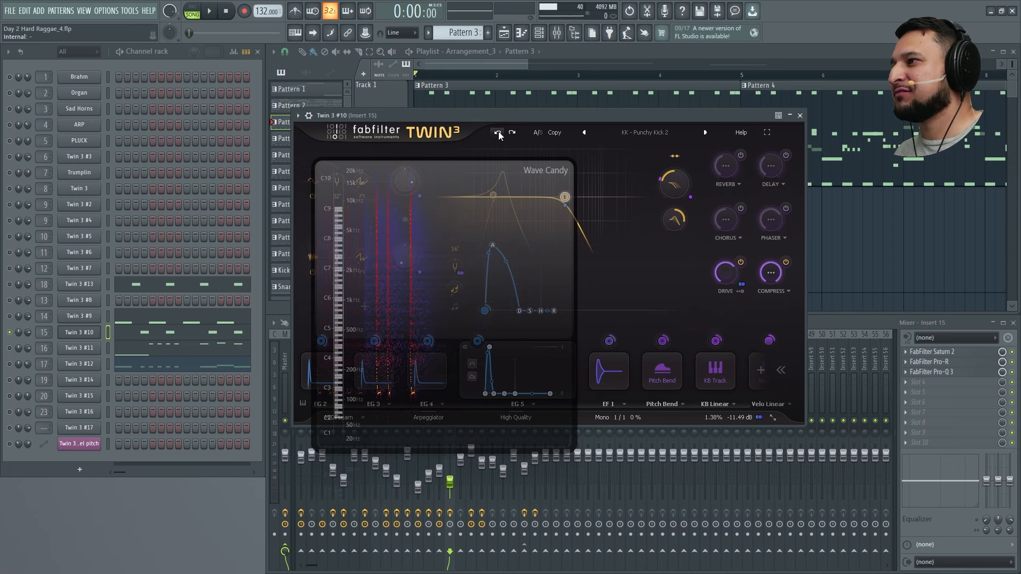
Step: Reopen the Twin 3 #10 window and move the Wave Candy display over the Channel rack
{"action": "left_click", "coordinate": [80, 333]}
{"action": "left_click", "coordinate": [80, 333]}
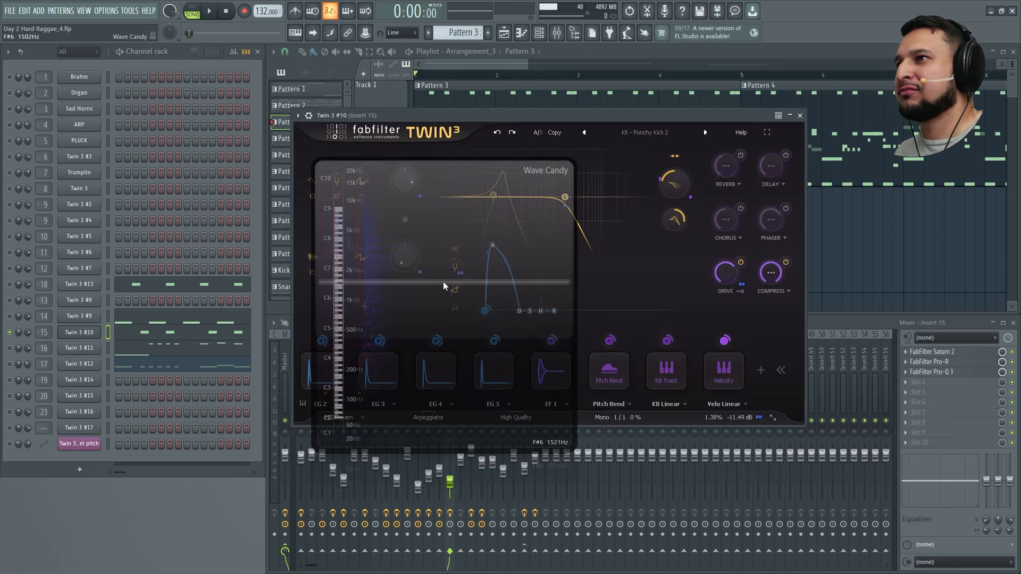
{"action": "left_click_drag", "start_coordinate": [445, 285], "coordinate": [175, 359]}
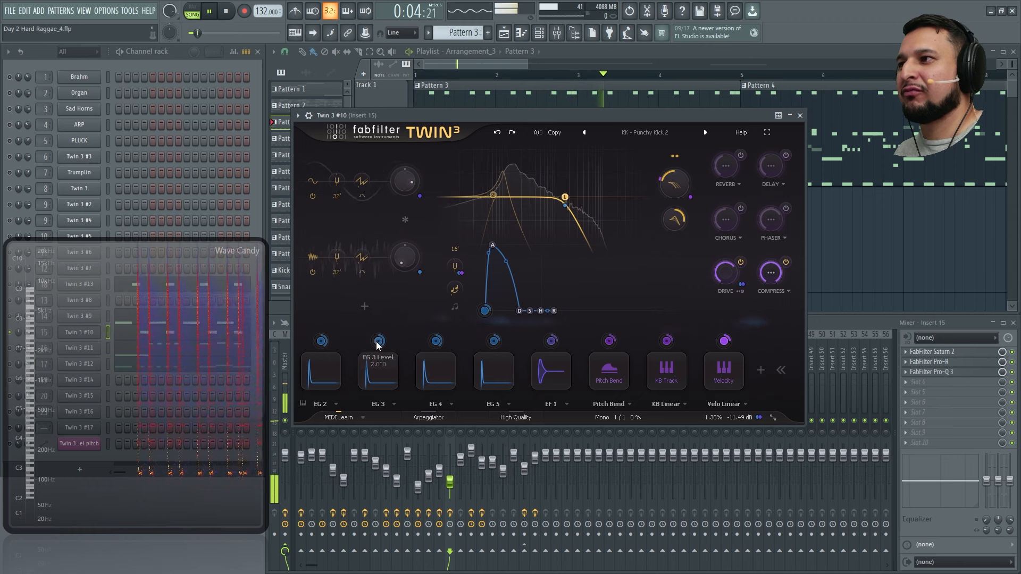
Step: Assign EG 3 to the FX Drive Amount and compare the EG 5 and EG 3 slots by toggling their bypass during playback
{"action": "left_click_drag", "start_coordinate": [379, 341], "coordinate": [732, 283]}
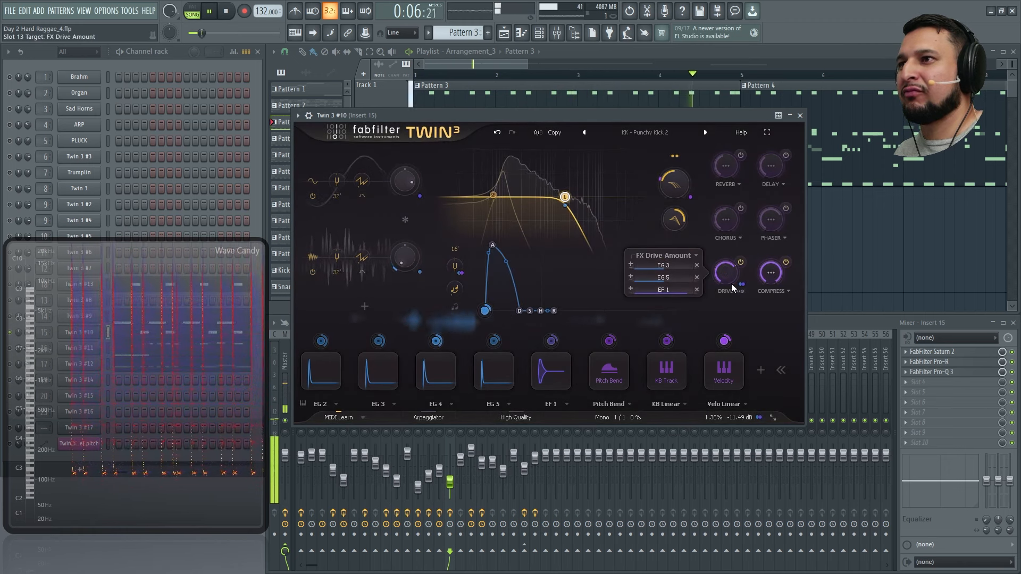
{"action": "left_click_drag", "start_coordinate": [671, 289], "coordinate": [752, 279]}
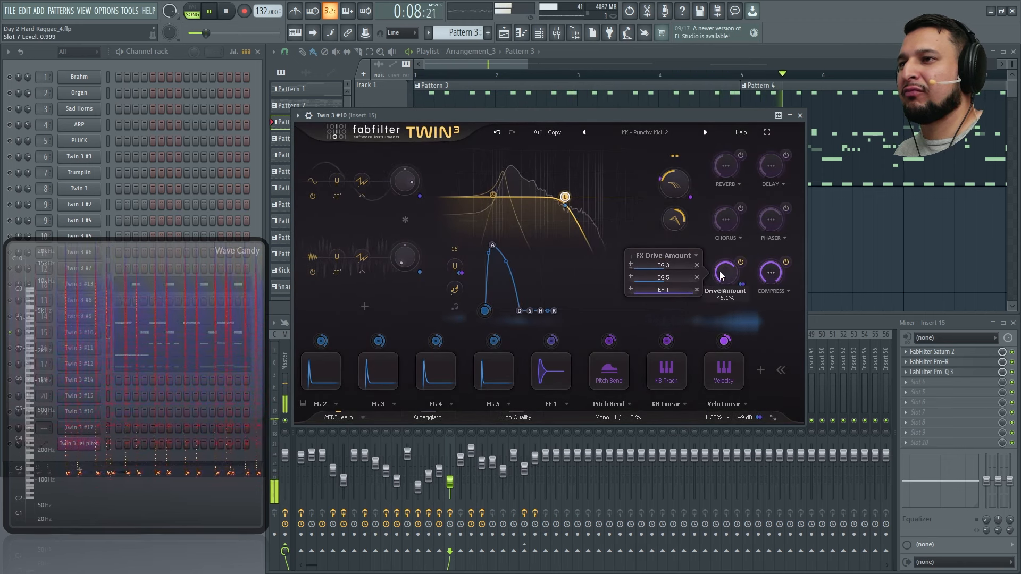
{"action": "left_click", "coordinate": [639, 277]}
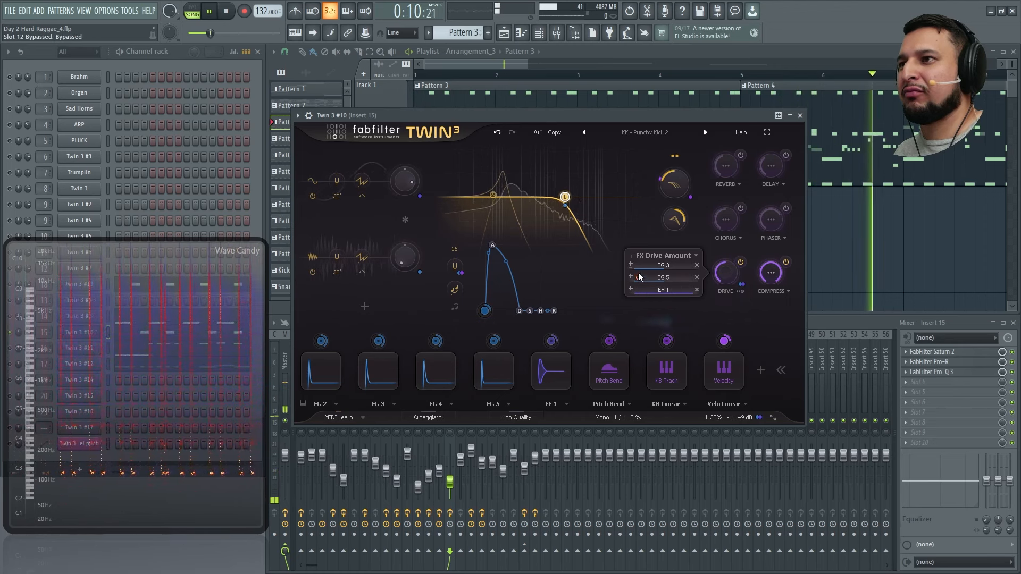
{"action": "left_click", "coordinate": [638, 277]}
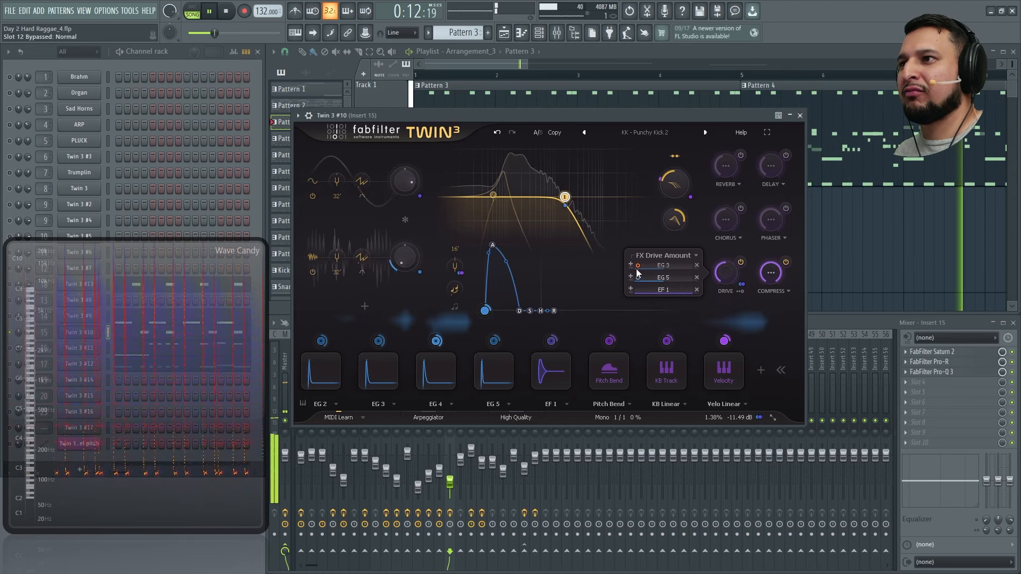
{"action": "left_click", "coordinate": [637, 266]}
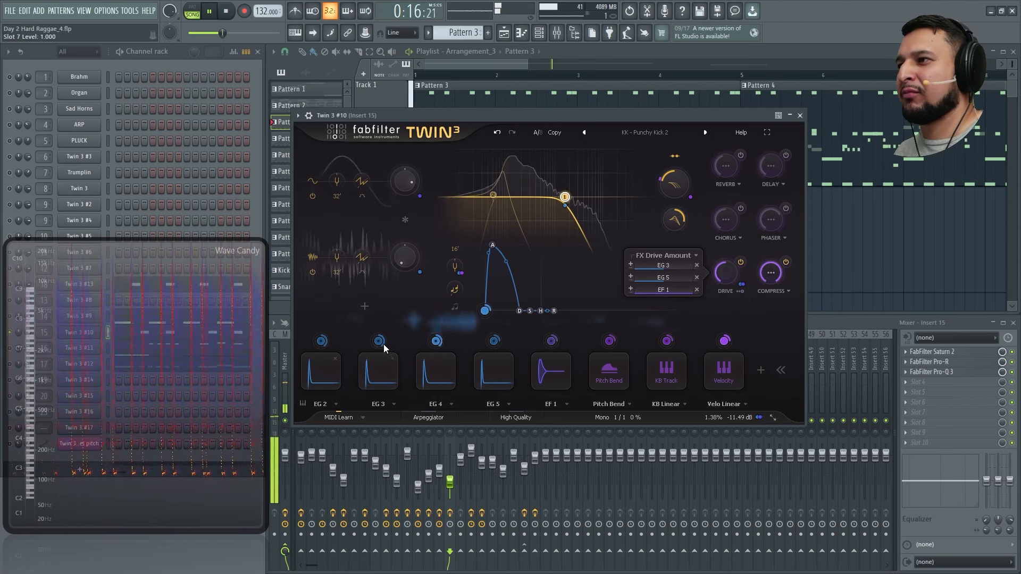
Step: Assign EG 3 to modulate its own level, and remove that modulation slot
{"action": "left_click_drag", "start_coordinate": [379, 342], "coordinate": [390, 268]}
{"action": "left_click_drag", "start_coordinate": [379, 350], "coordinate": [381, 343]}
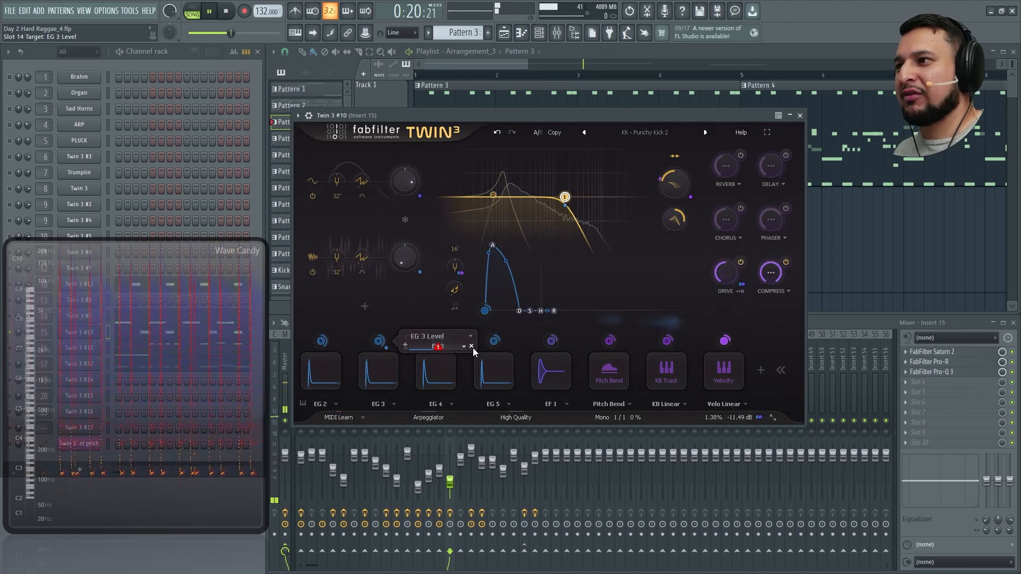
{"action": "left_click", "coordinate": [472, 347]}
Step: Lower the Drive Amount of Twin 3 #10 and compare the sound with Drive switched off and on
{"action": "left_click_drag", "start_coordinate": [732, 235], "coordinate": [731, 294]}
{"action": "key", "text": "space"}
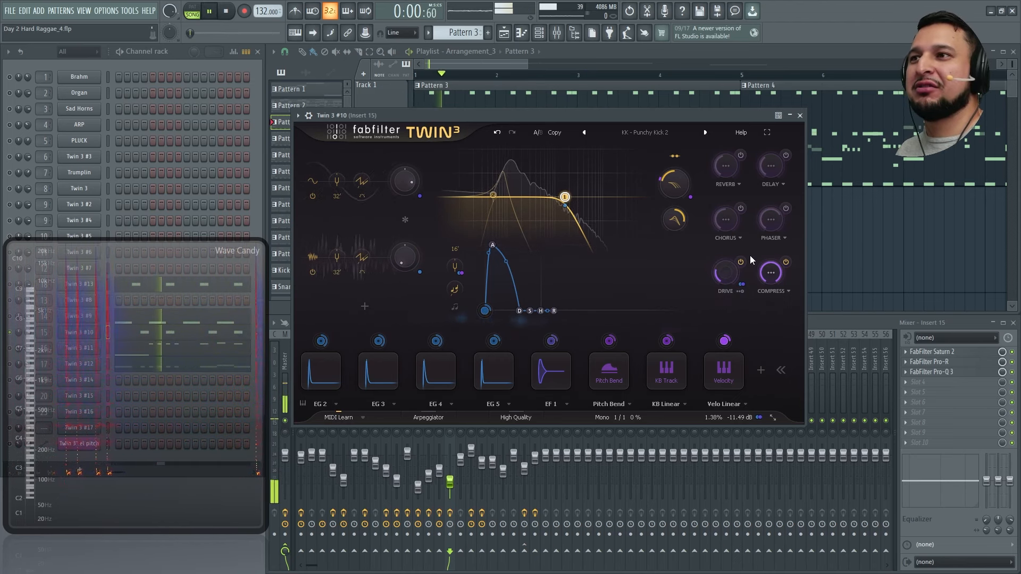
{"action": "left_click", "coordinate": [740, 264]}
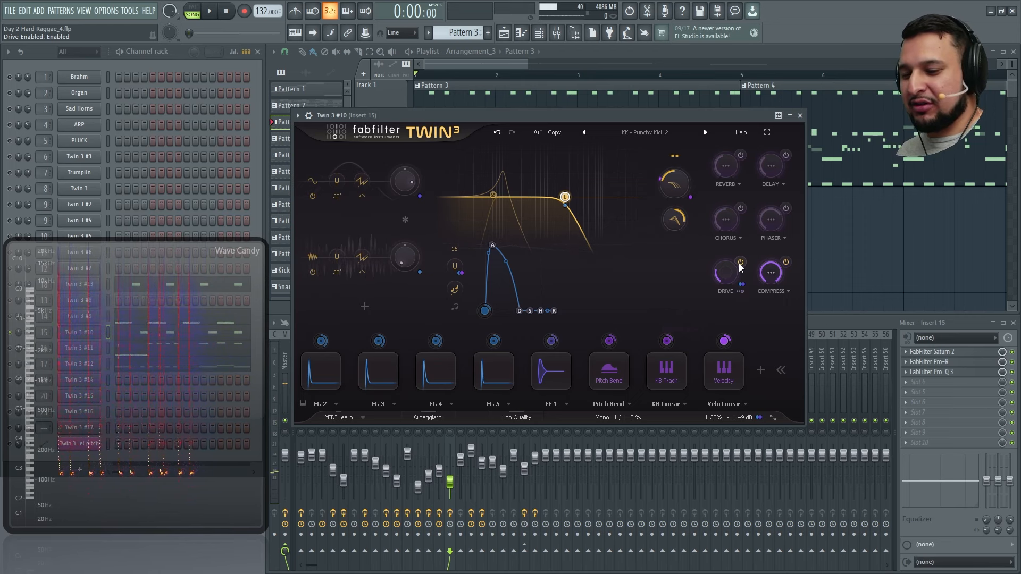
Step: Save the project and close the Twin 3 #10 window
{"action": "key", "text": "ctrl+s"}
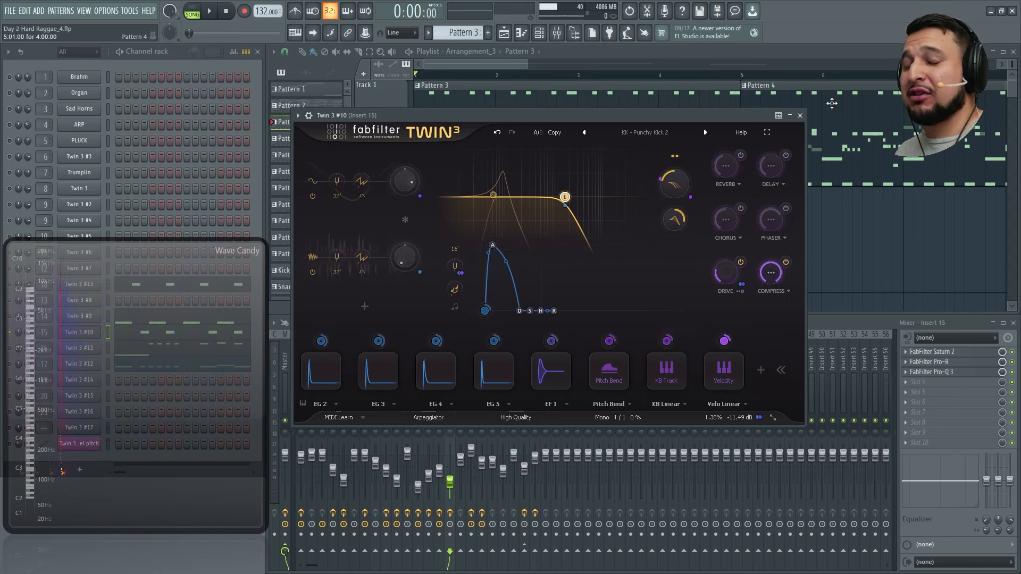
{"action": "left_click", "coordinate": [801, 116]}
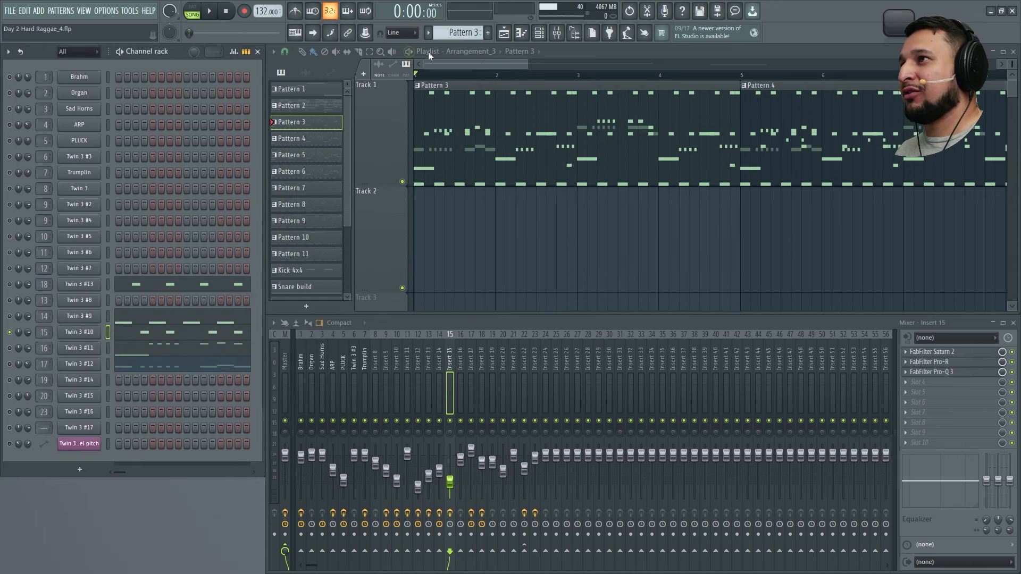
Step: Solo the Twin 3 #12 channel and audition it in the playlist from bar 2
{"action": "left_click", "coordinate": [496, 75]}
{"action": "key", "text": "space"}
{"action": "key", "text": "space"}
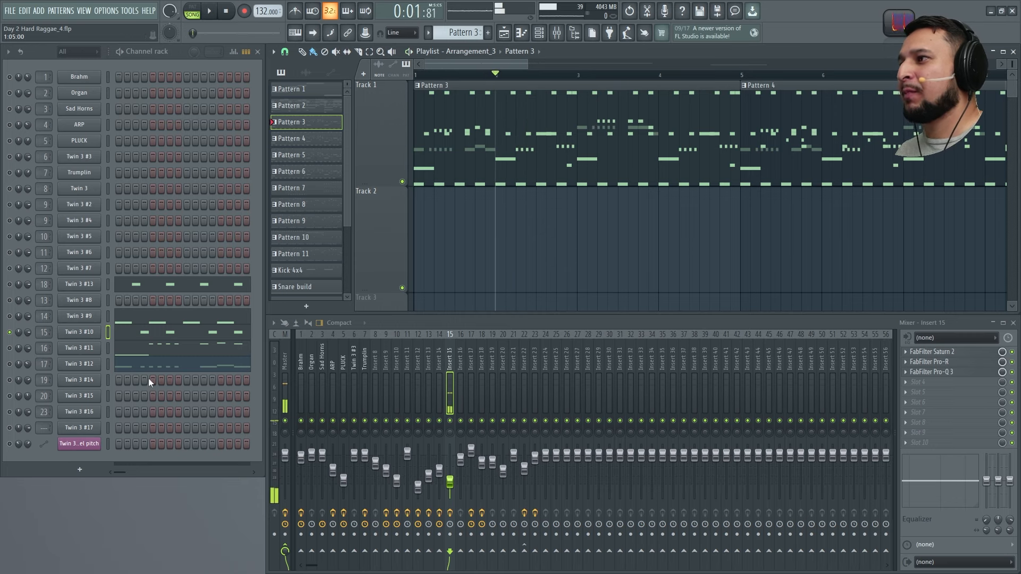
{"action": "right_click", "coordinate": [11, 365]}
{"action": "key", "text": "space"}
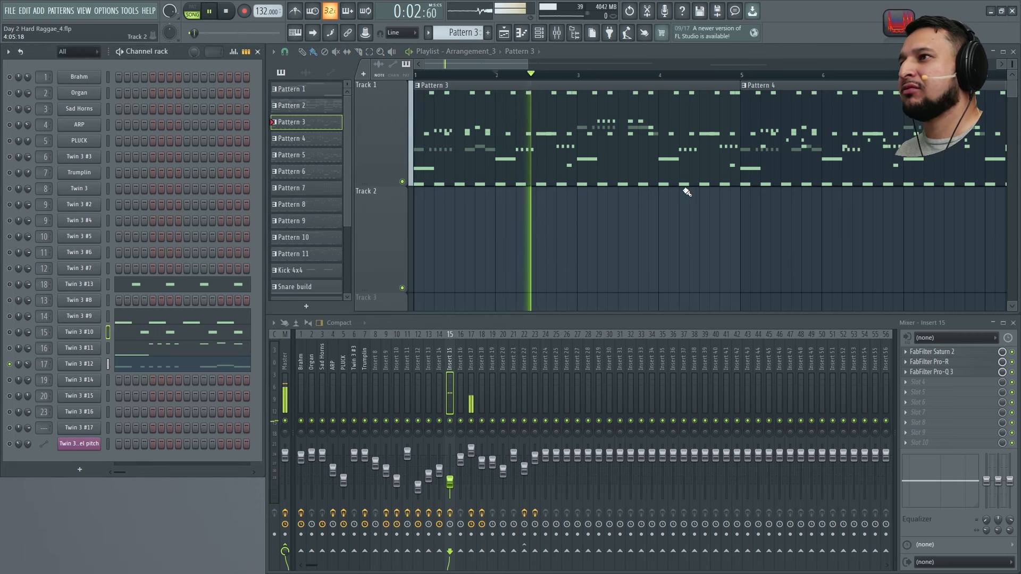
{"action": "key", "text": "space"}
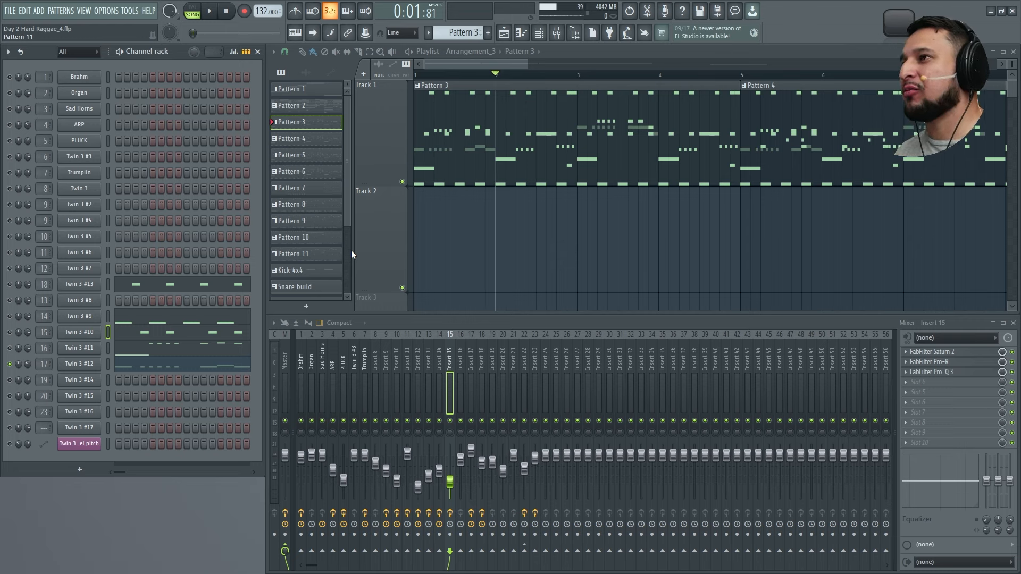
Step: Enable Twin 3 #11 alongside Twin 3 #12, play both from the start, and reactivate all channels
{"action": "left_click", "coordinate": [430, 75]}
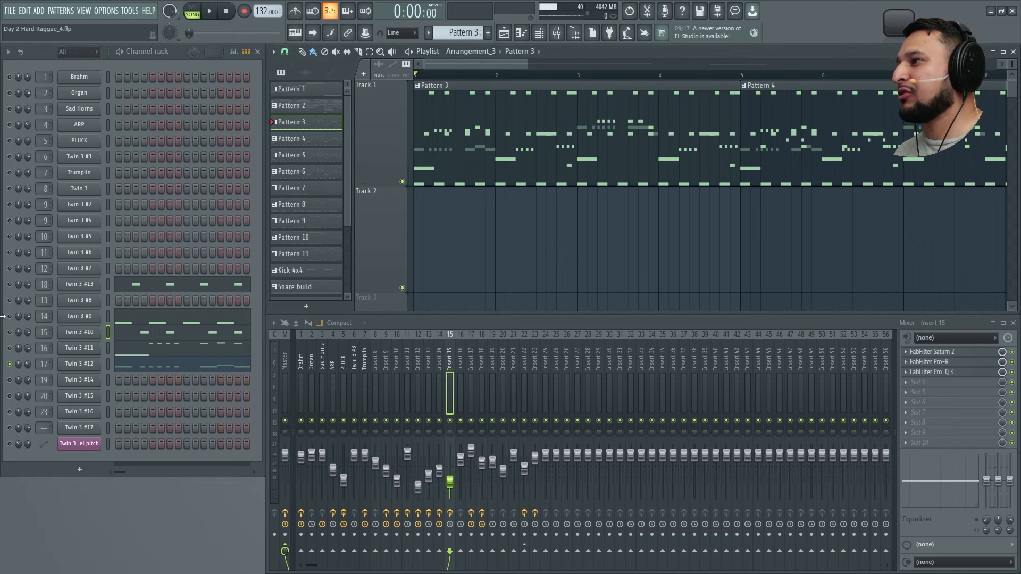
{"action": "left_click", "coordinate": [9, 348]}
{"action": "key", "text": "space"}
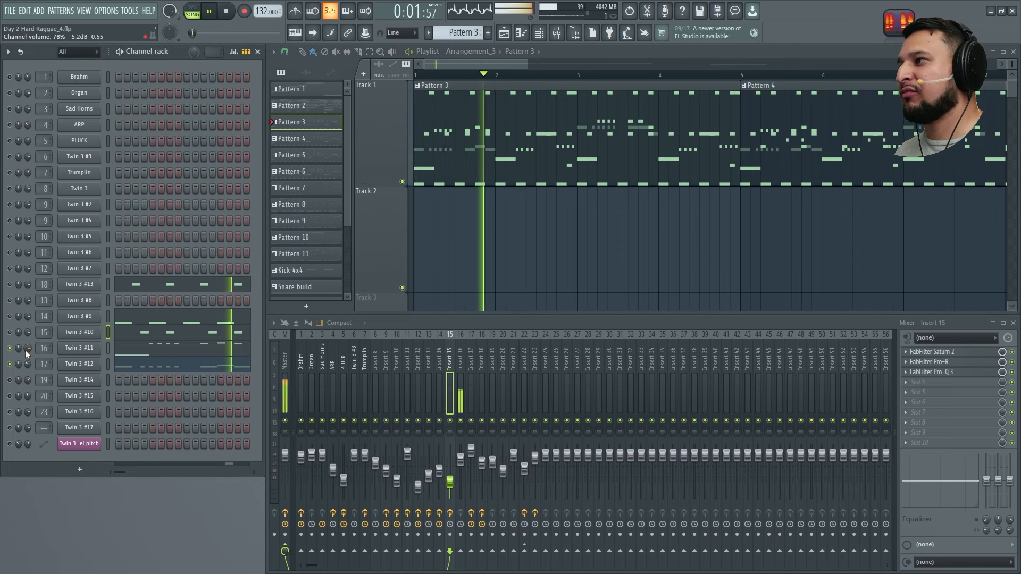
{"action": "key", "text": "space"}
{"action": "right_click", "coordinate": [10, 354]}
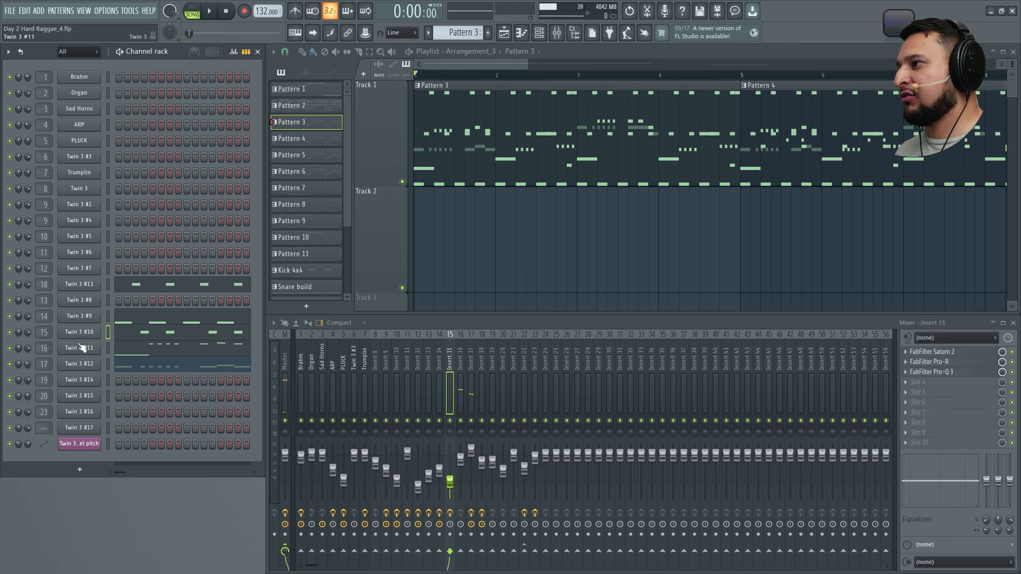
Step: Open Twin 3 #11 and examine its oscillators and filter bands while briefly playing the arrangement
{"action": "left_click", "coordinate": [108, 350]}
{"action": "left_click", "coordinate": [80, 351]}
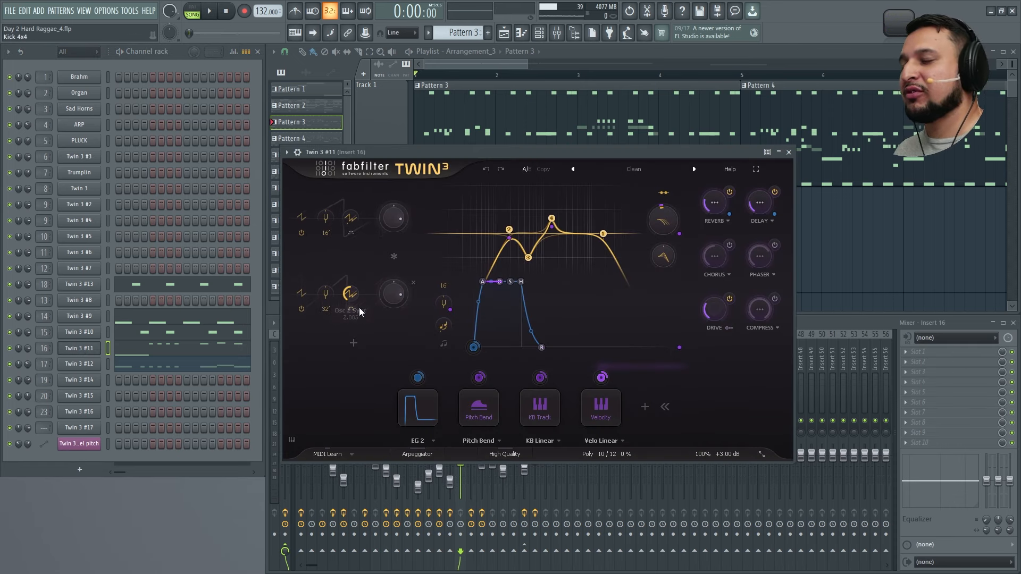
{"action": "mouse_move", "coordinate": [354, 299]}
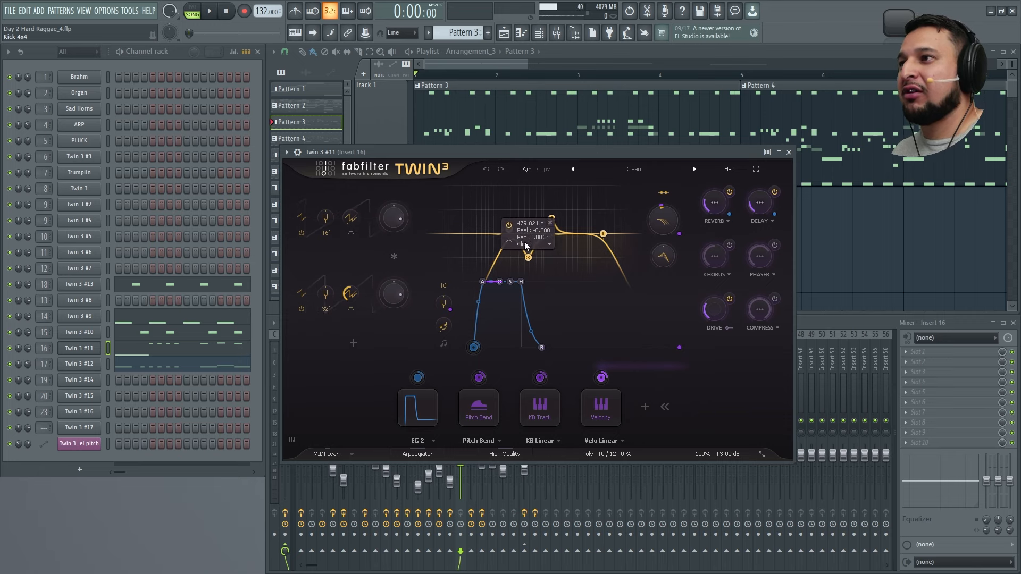
{"action": "key", "text": "space"}
{"action": "mouse_move", "coordinate": [570, 232]}
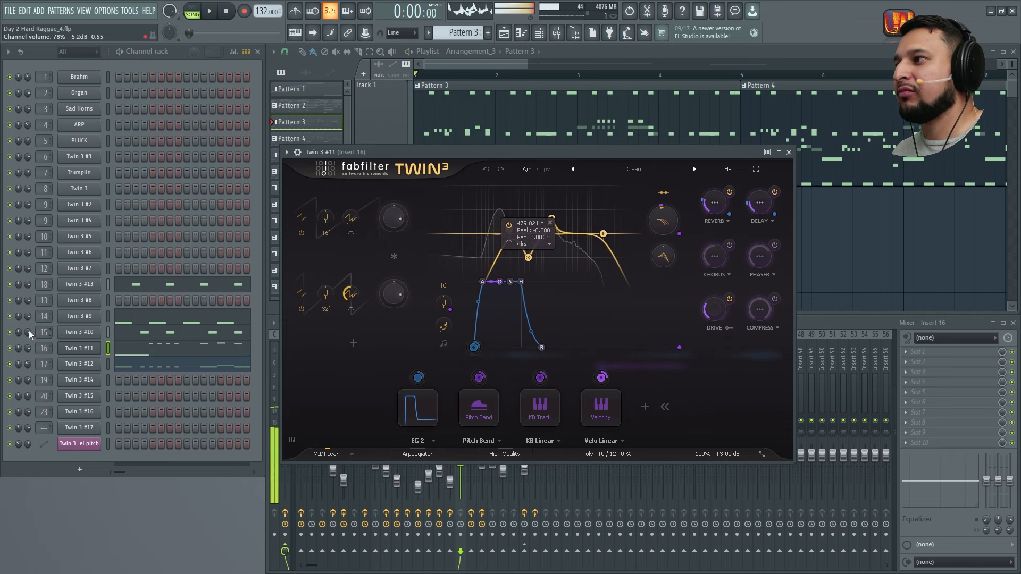
{"action": "key", "text": "space"}
Step: Solo Twin 3 #10 and Twin 3 #11 in turn and play each from the start to compare them
{"action": "right_click", "coordinate": [9, 332]}
{"action": "key", "text": "space"}
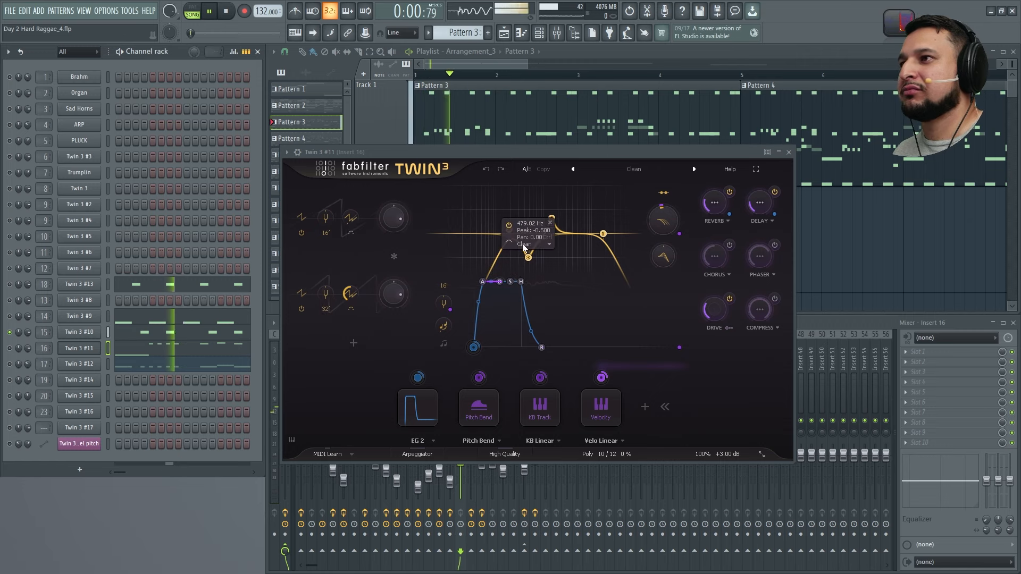
{"action": "key", "text": "space"}
{"action": "right_click", "coordinate": [10, 348]}
{"action": "key", "text": "space"}
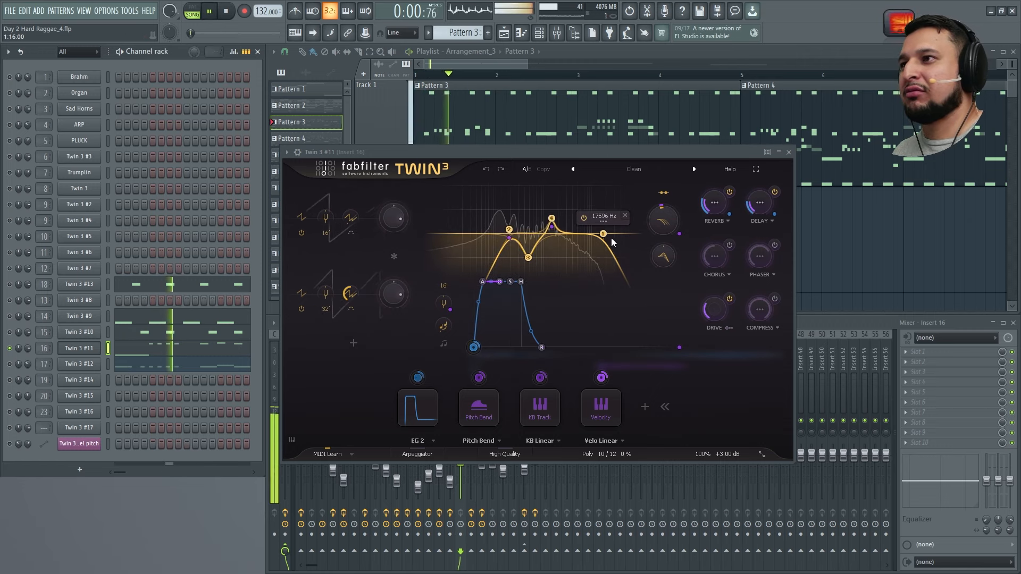
{"action": "key", "text": "space"}
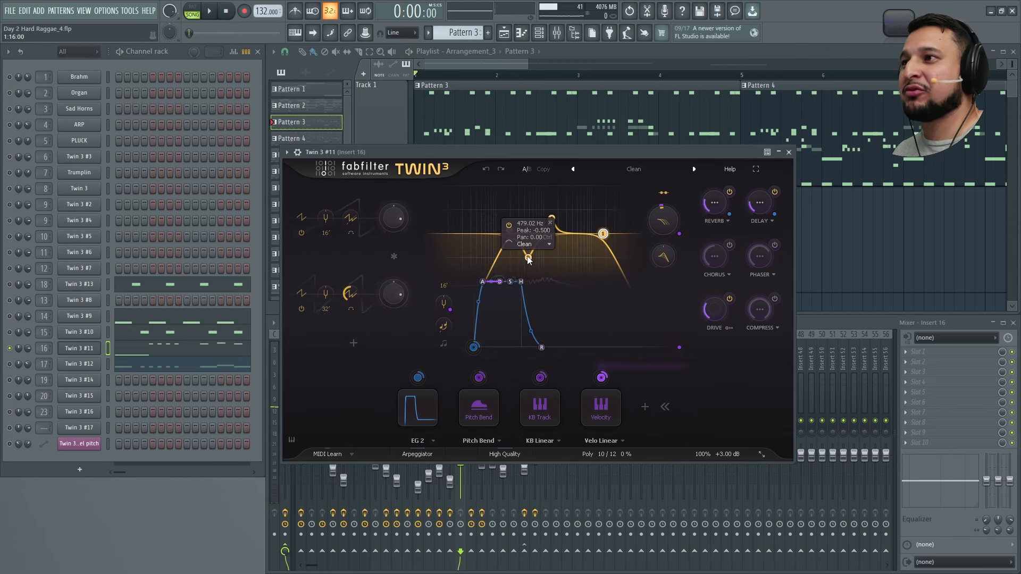
Step: Shift the Filter Freq Offset of Twin 3 #11 during playback, and reset it to 0.000 octaves
{"action": "key", "text": "space"}
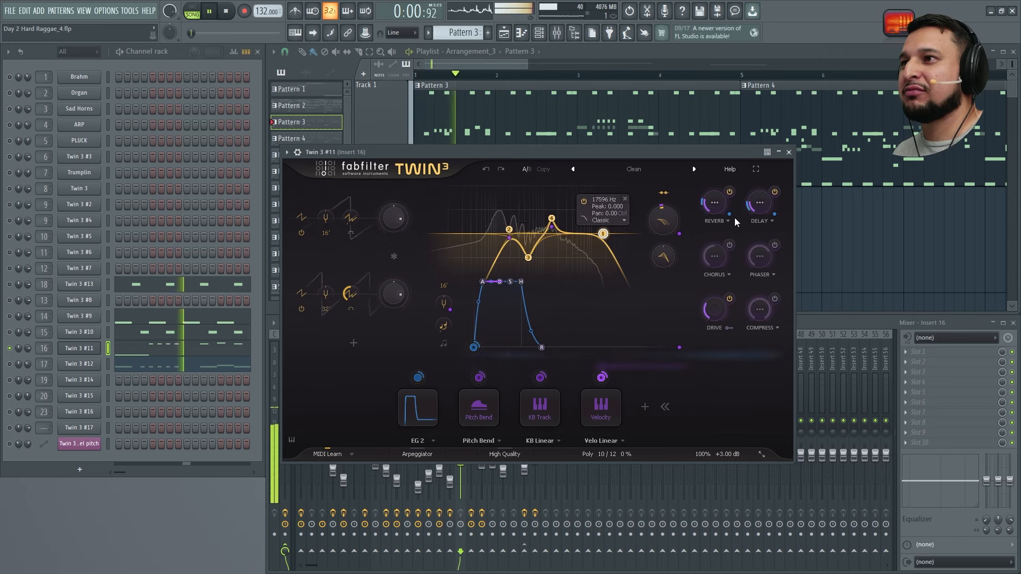
{"action": "left_click_drag", "start_coordinate": [664, 224], "coordinate": [619, 225]}
{"action": "key", "text": "space"}
{"action": "double_click", "coordinate": [669, 217]}
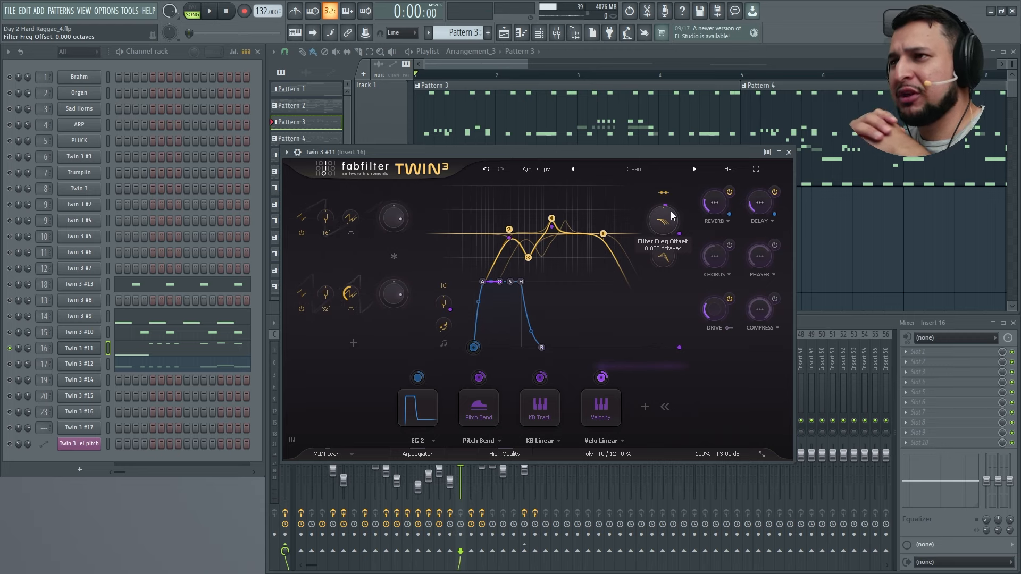
Step: Save the project and try the Compress effect on Twin 3 #11, adjusting its amount
{"action": "key", "text": "ctrl+s"}
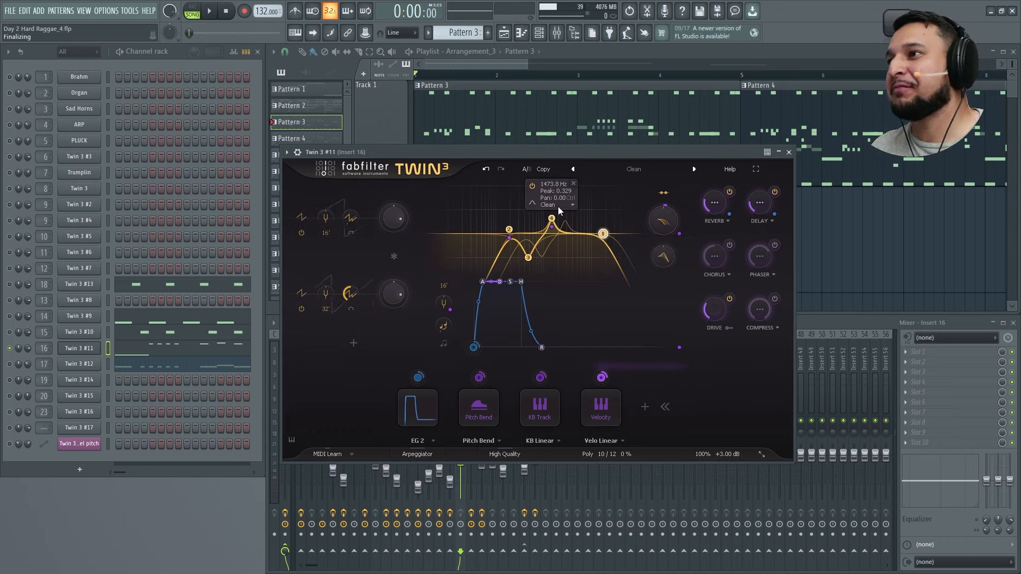
{"action": "left_click", "coordinate": [556, 206]}
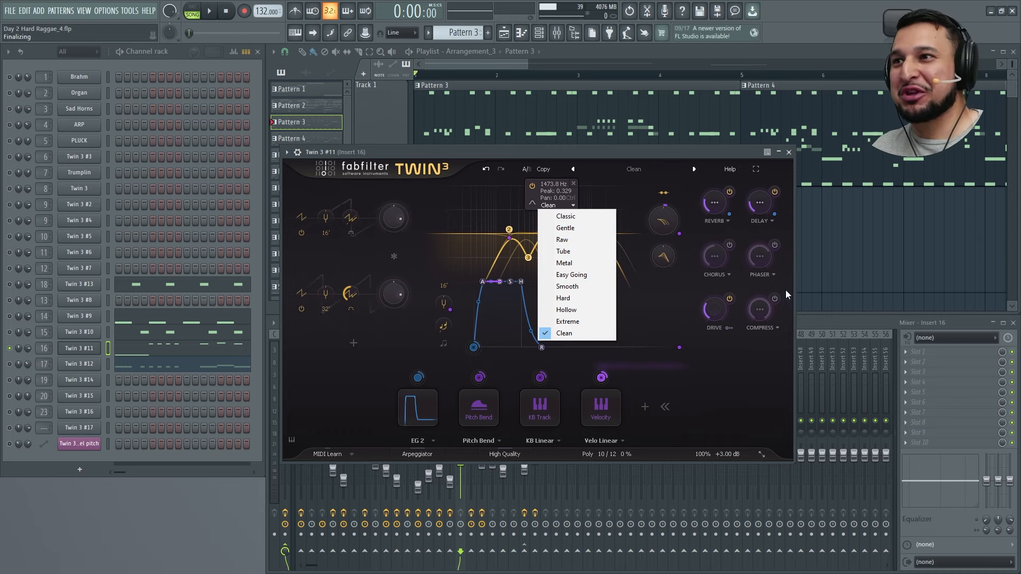
{"action": "left_click", "coordinate": [774, 300]}
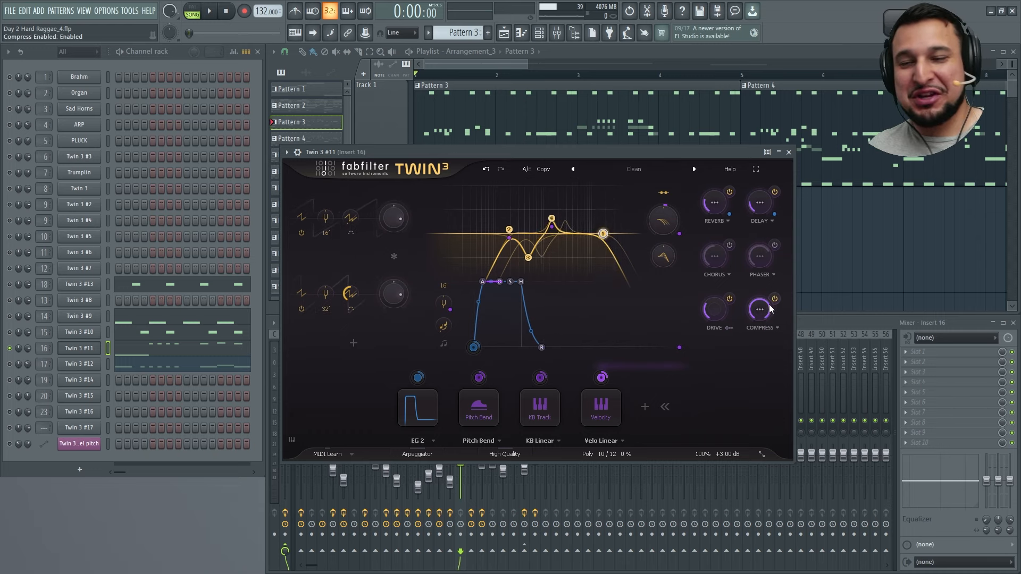
{"action": "mouse_move", "coordinate": [756, 314]}
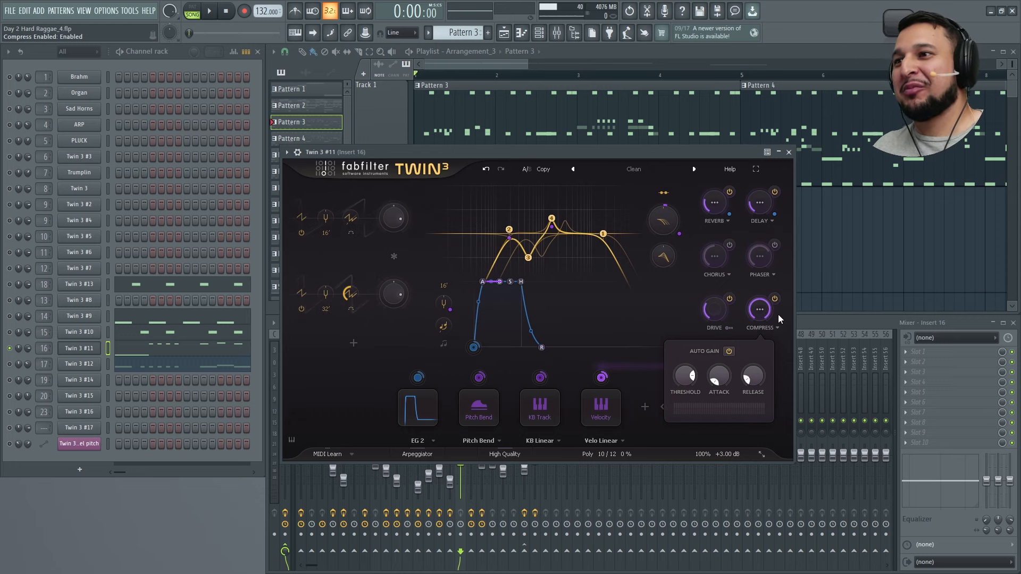
{"action": "left_click_drag", "start_coordinate": [774, 314], "coordinate": [766, 353]}
{"action": "left_click_drag", "start_coordinate": [774, 404], "coordinate": [753, 404]}
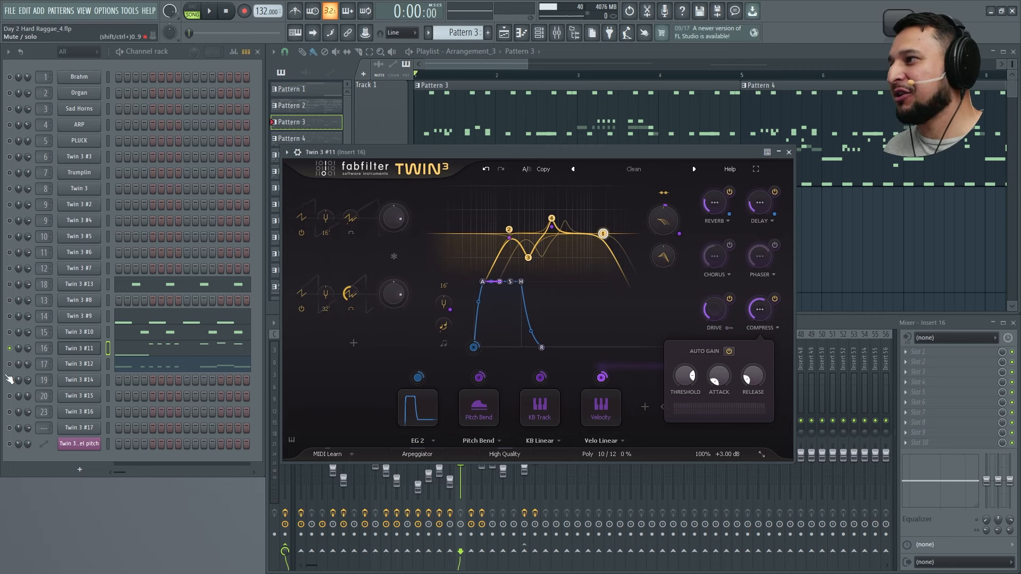
Step: Solo Twin 3 #11 and raise its Drive amount during playback with the Wave Candy spectrum display shown
{"action": "key", "text": "space"}
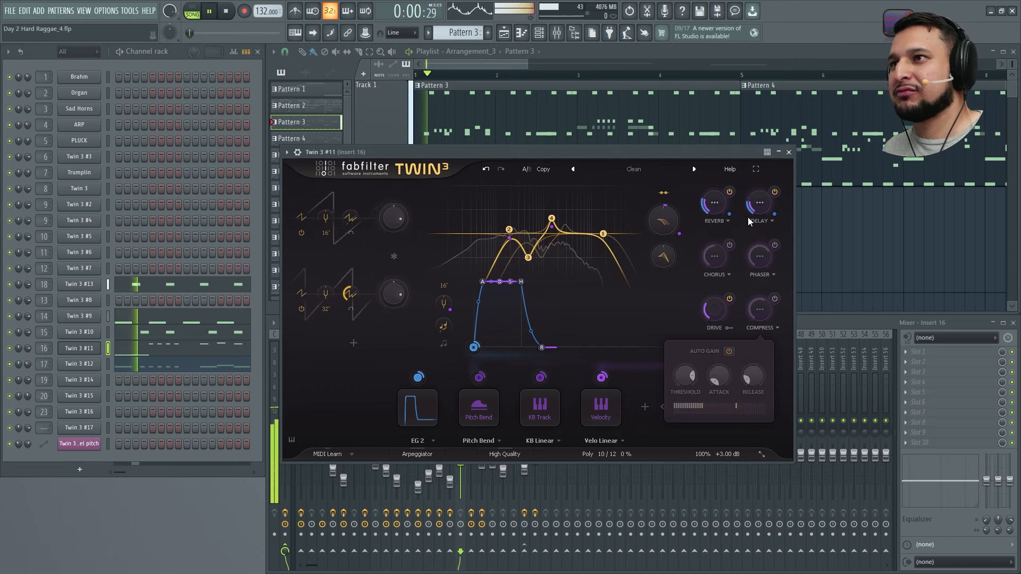
{"action": "key", "text": "space"}
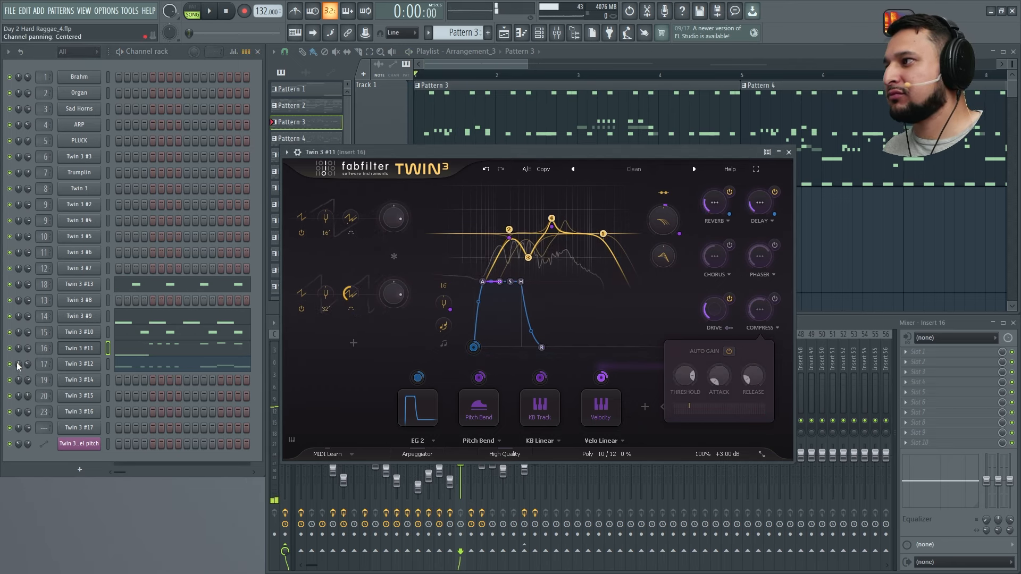
{"action": "right_click", "coordinate": [9, 349]}
{"action": "key", "text": "space"}
{"action": "left_click_drag", "start_coordinate": [717, 314], "coordinate": [718, 231]}
{"action": "left_click", "coordinate": [893, 23]}
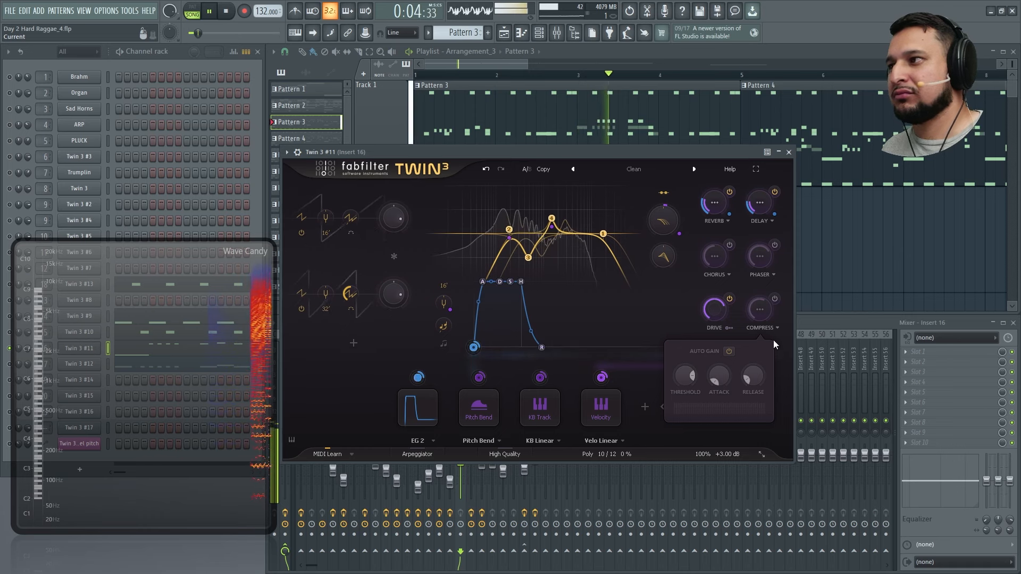
Step: Replay Twin 3 #11 several times from the start while varying its Drive amount to compare the distortion in Wave Candy
{"action": "key", "text": "space"}
{"action": "key", "text": "space"}
{"action": "left_click_drag", "start_coordinate": [715, 310], "coordinate": [711, 332]}
{"action": "key", "text": "space"}
{"action": "key", "text": "space"}
{"action": "key", "text": "space"}
{"action": "key", "text": "space"}
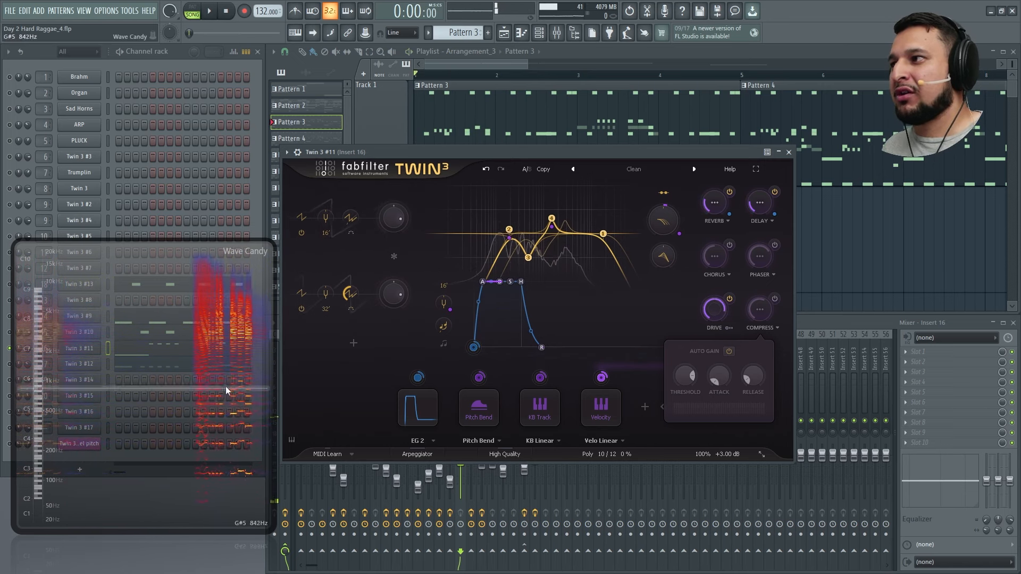
{"action": "key", "text": "space"}
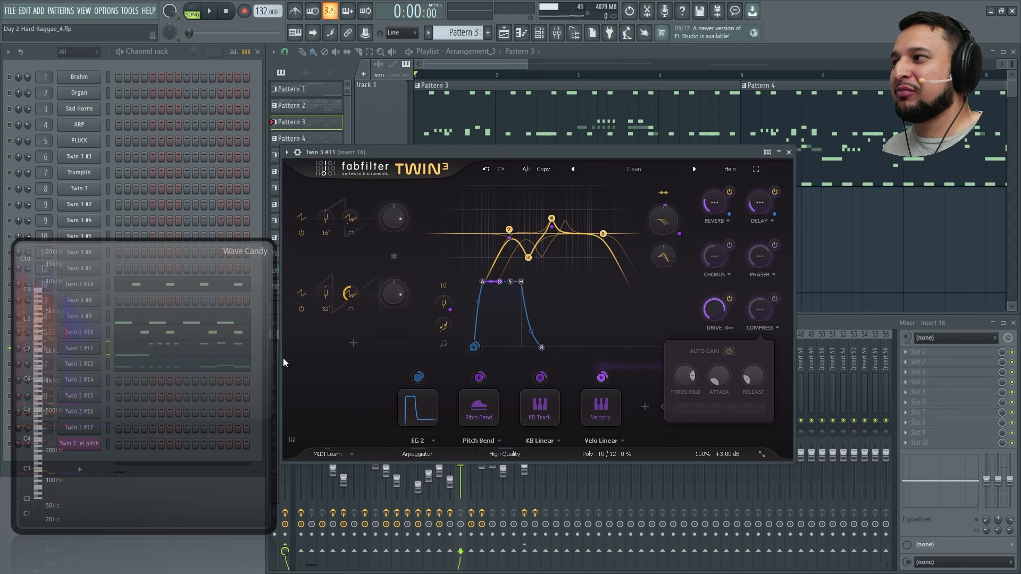
Step: Reduce the Drive Amount of Twin 3 #11 to about 42% during playback, and lower it further after stopping
{"action": "mouse_move", "coordinate": [718, 315]}
{"action": "key", "text": "space"}
{"action": "left_click_drag", "start_coordinate": [718, 314], "coordinate": [712, 347]}
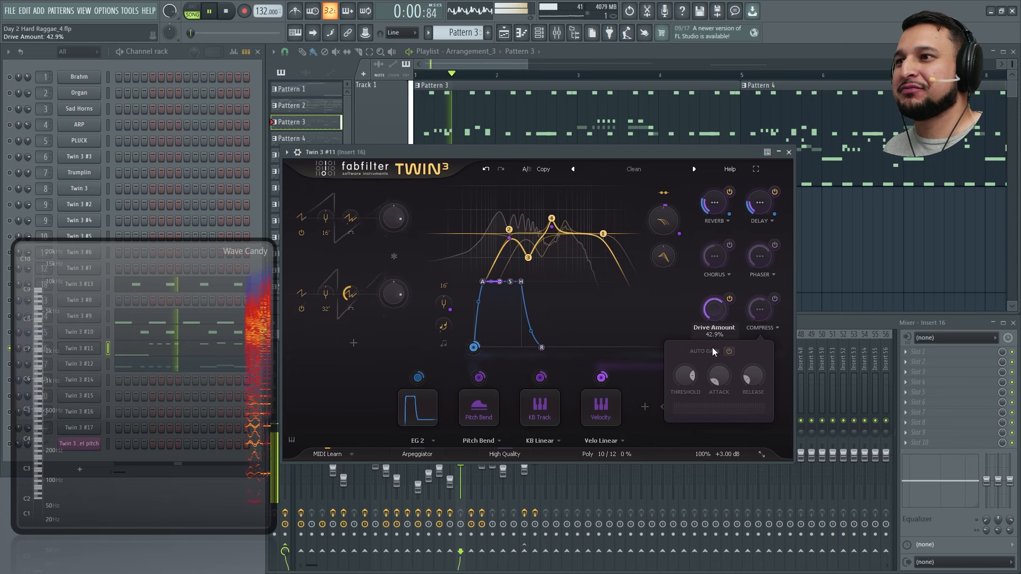
{"action": "key", "text": "space"}
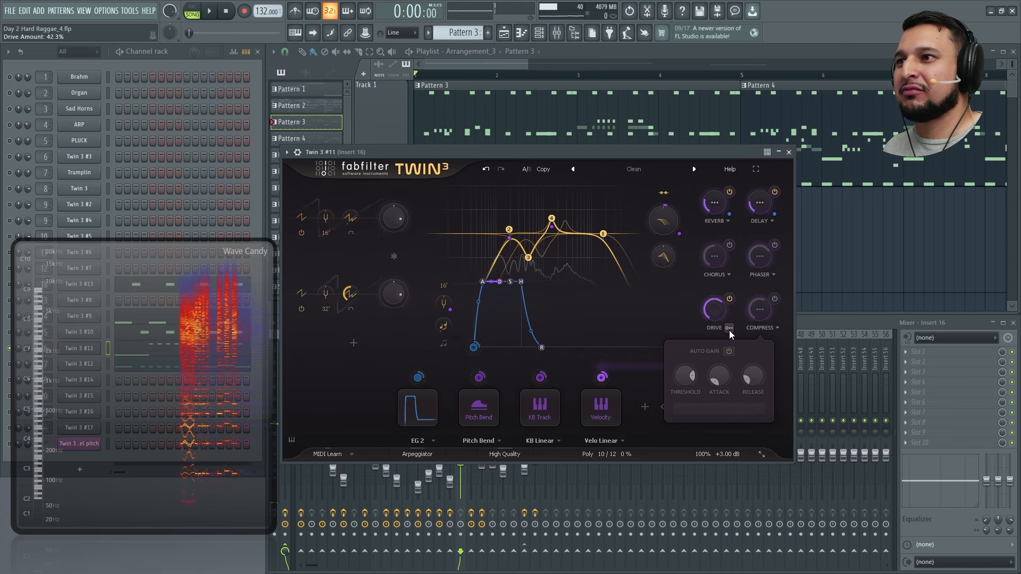
{"action": "left_click_drag", "start_coordinate": [717, 309], "coordinate": [717, 339]}
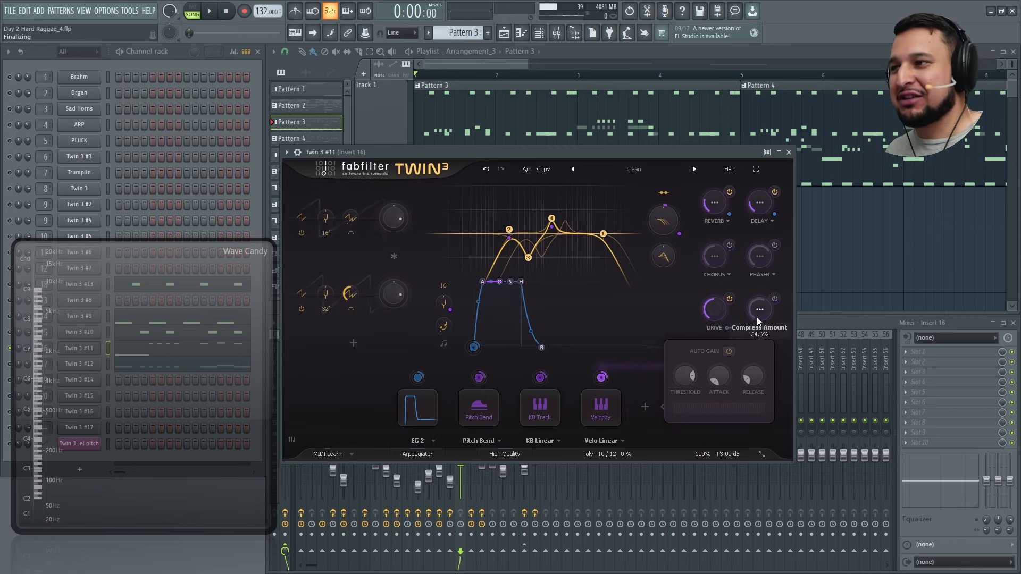
{"action": "mouse_move", "coordinate": [758, 317]}
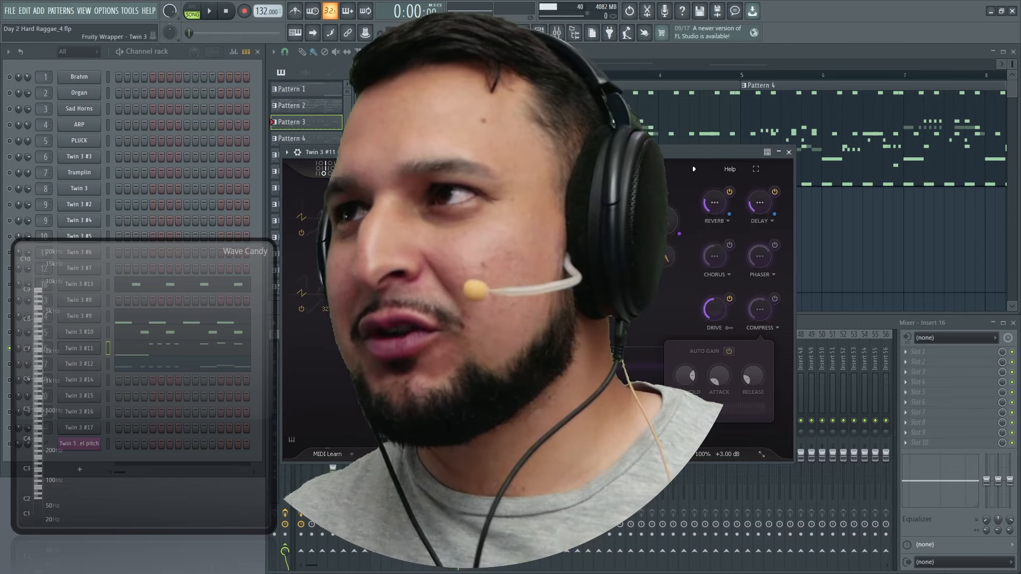
{"action": "left_click_drag", "start_coordinate": [573, 151], "coordinate": [798, 126]}
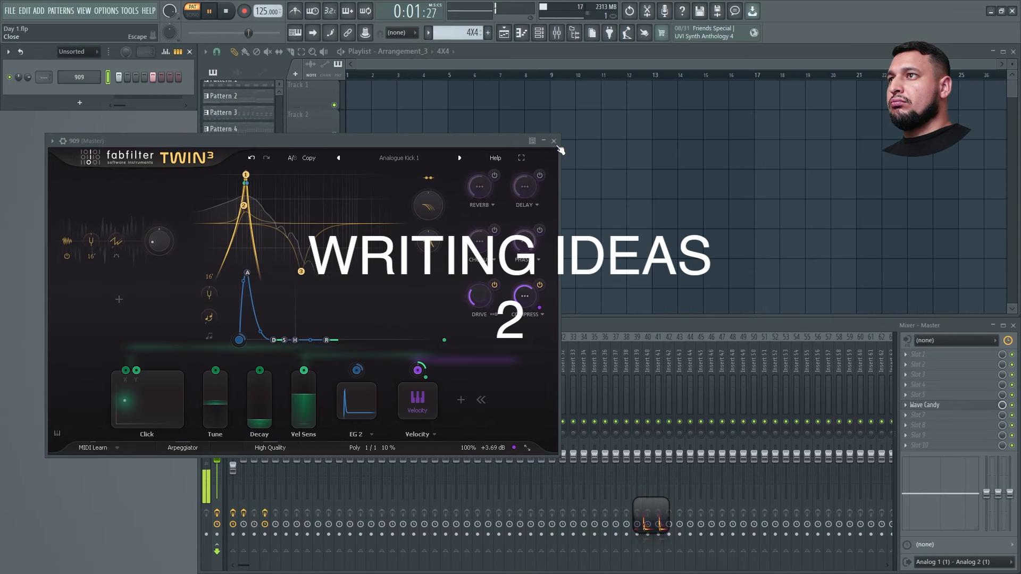
Step: Close the 909 and Twin 3 #16 plugin windows and reactivate the 909 channel
{"action": "left_click", "coordinate": [554, 140]}
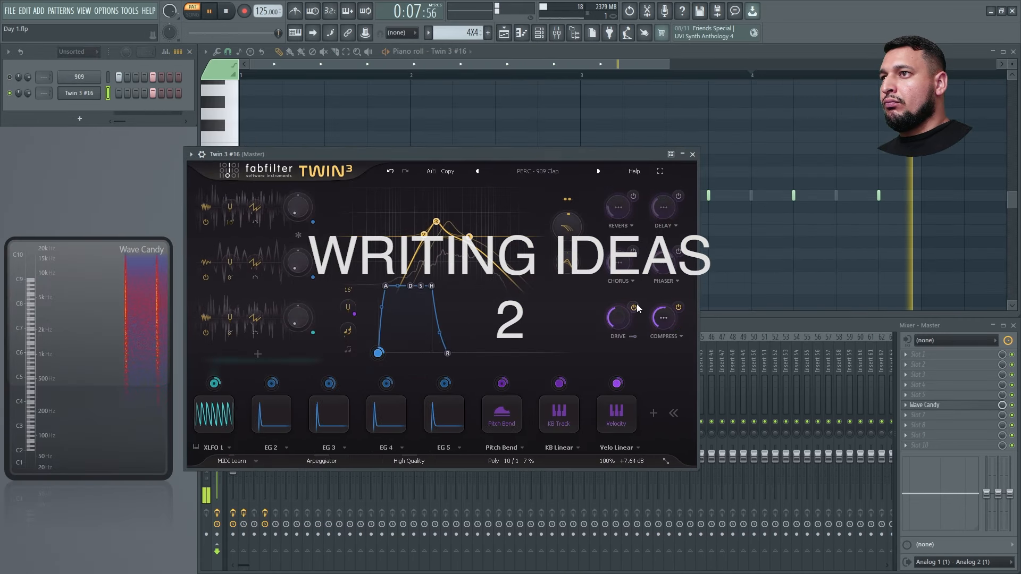
{"action": "left_click", "coordinate": [693, 154]}
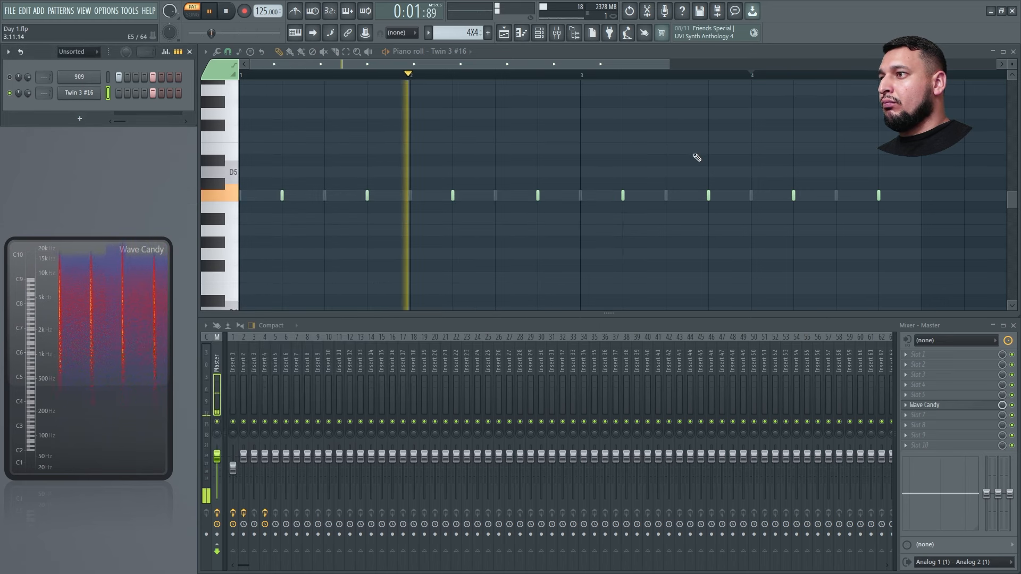
{"action": "left_click", "coordinate": [9, 77]}
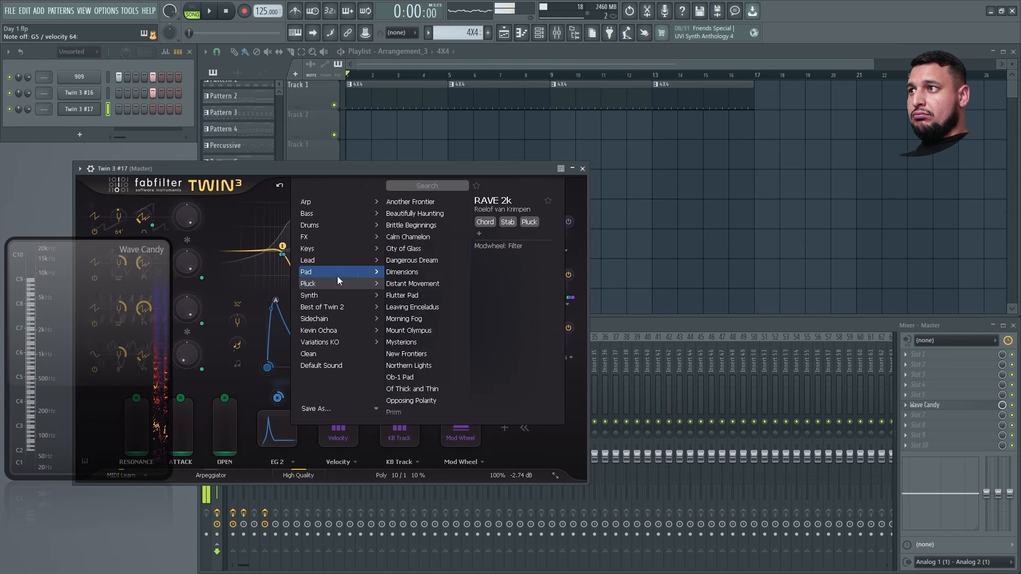
Step: Audition the Synth presets Coppersync, Cycles, Dusty Flute and Flurry in Twin 3 #17, and load Future Saw
{"action": "mouse_move", "coordinate": [318, 294]}
{"action": "left_click", "coordinate": [425, 287]}
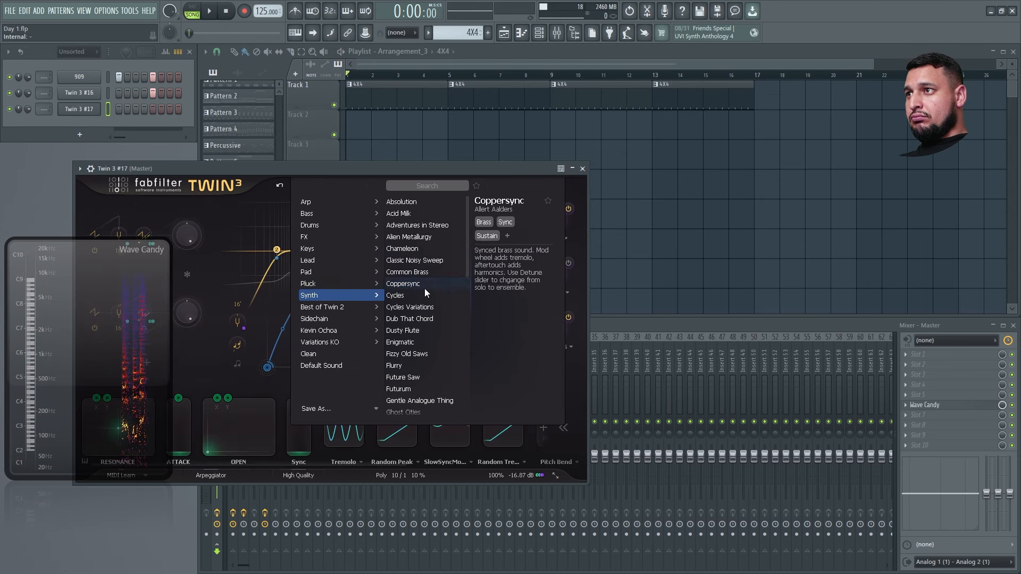
{"action": "left_click", "coordinate": [423, 295]}
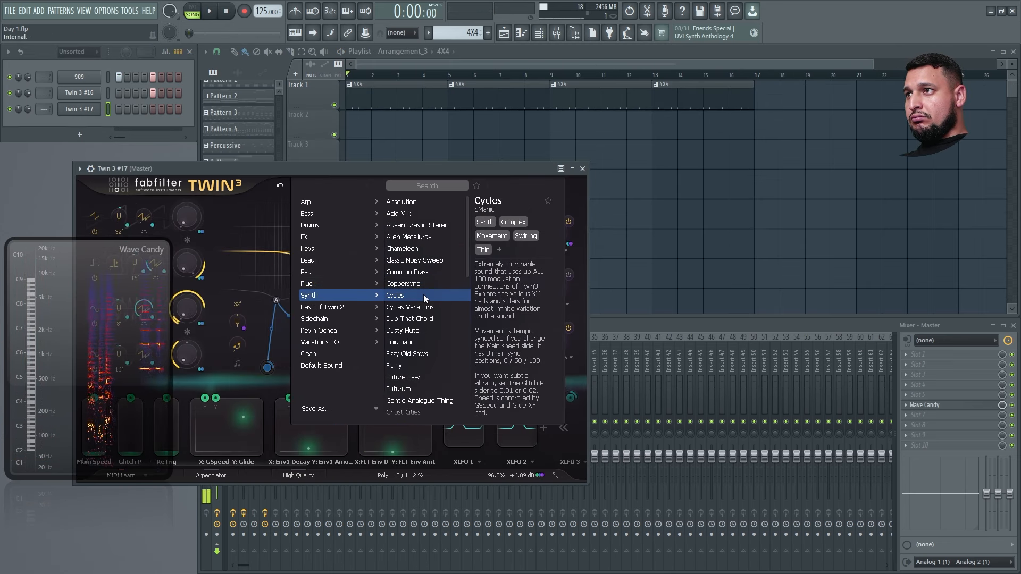
{"action": "left_click", "coordinate": [423, 332]}
{"action": "left_click", "coordinate": [415, 366]}
{"action": "left_click", "coordinate": [413, 380]}
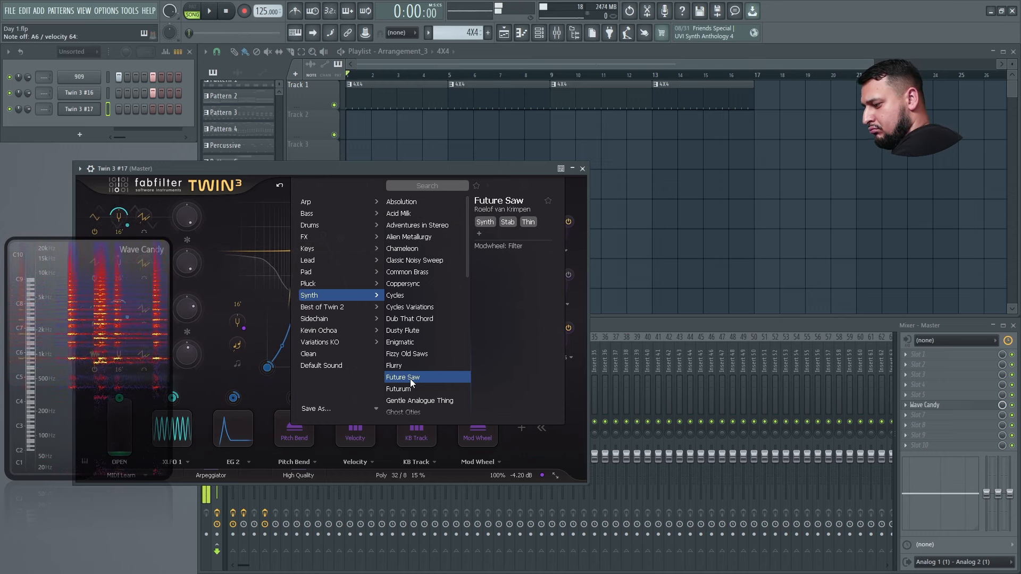
Step: Close the preset browser and open the piano roll for Twin 3 #17
{"action": "left_click", "coordinate": [395, 152]}
{"action": "right_click", "coordinate": [93, 109]}
{"action": "left_click", "coordinate": [132, 109]}
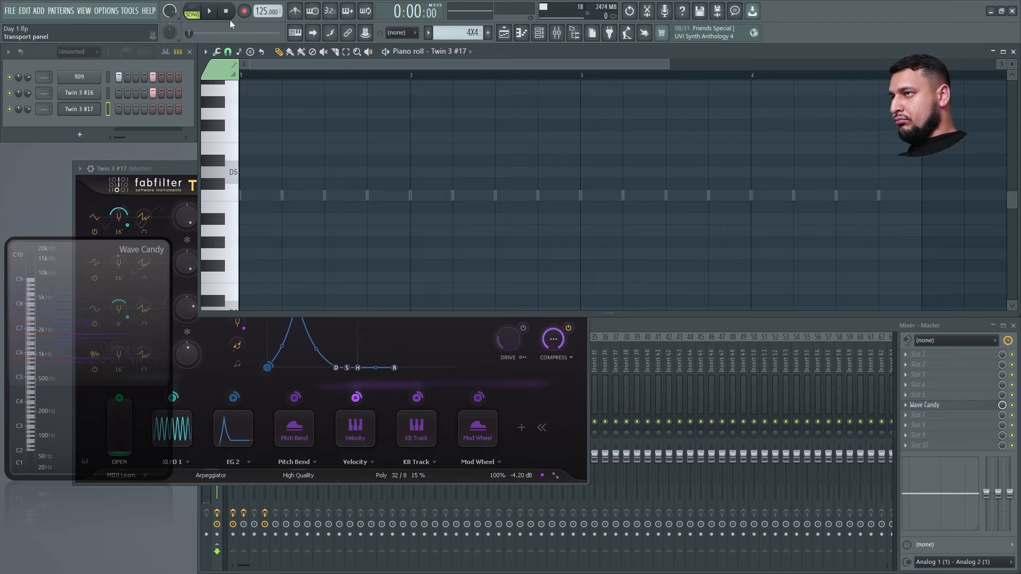
Step: Draw one-beat A6, G6 and A6 notes from the start of bar 1, add an A6 at bar 2, and play them
{"action": "scroll", "coordinate": [468, 187], "scroll_direction": "up", "scroll_amount": 3}
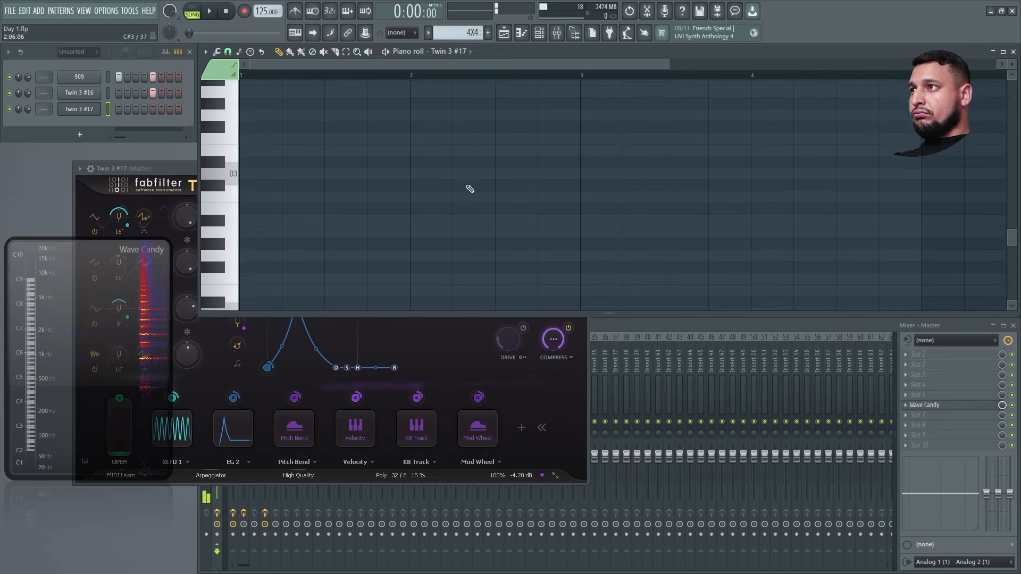
{"action": "scroll", "coordinate": [471, 186], "scroll_direction": "up", "scroll_amount": 20}
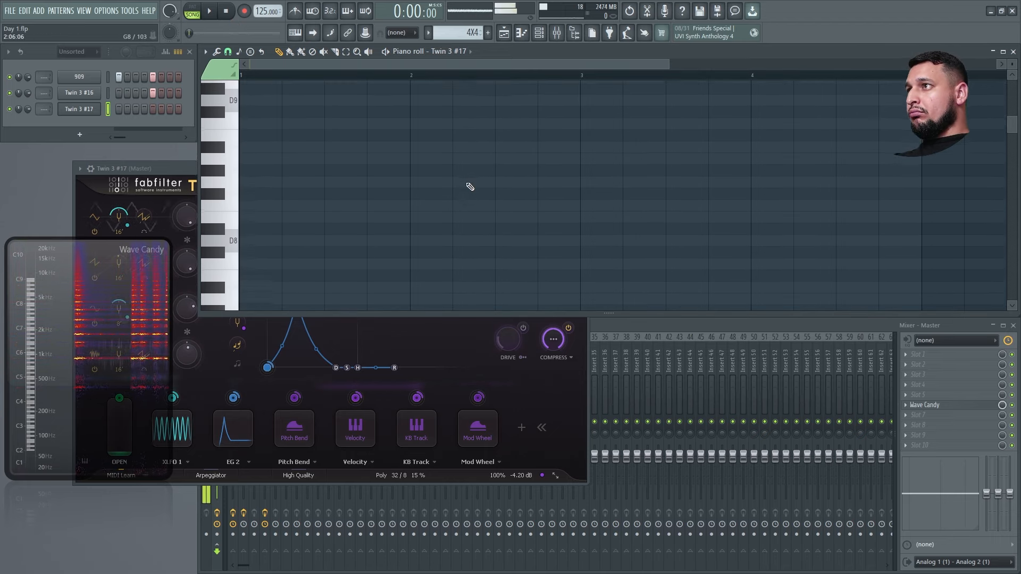
{"action": "left_click", "coordinate": [240, 219]}
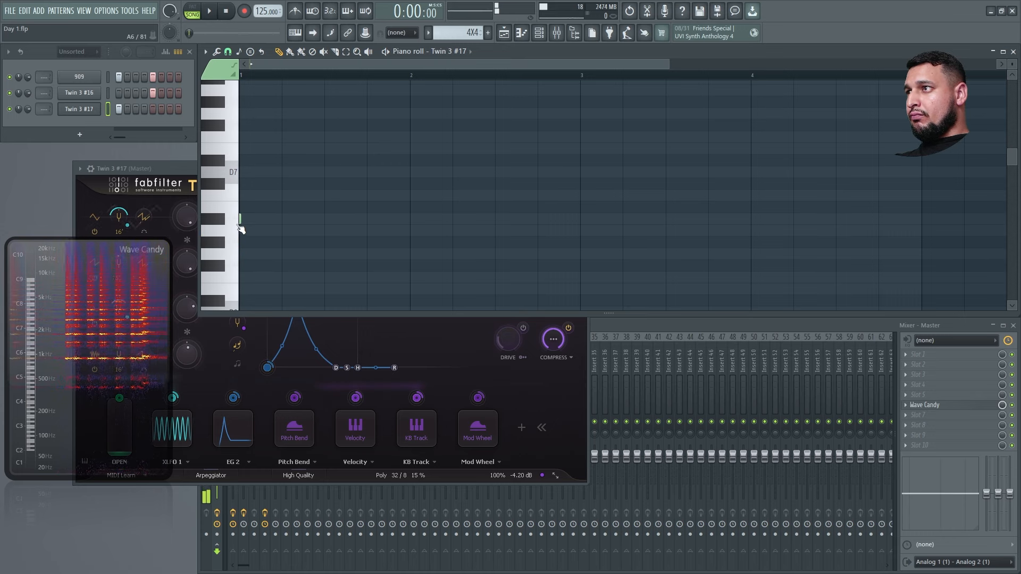
{"action": "left_click", "coordinate": [253, 228]}
{"action": "right_click", "coordinate": [240, 220]}
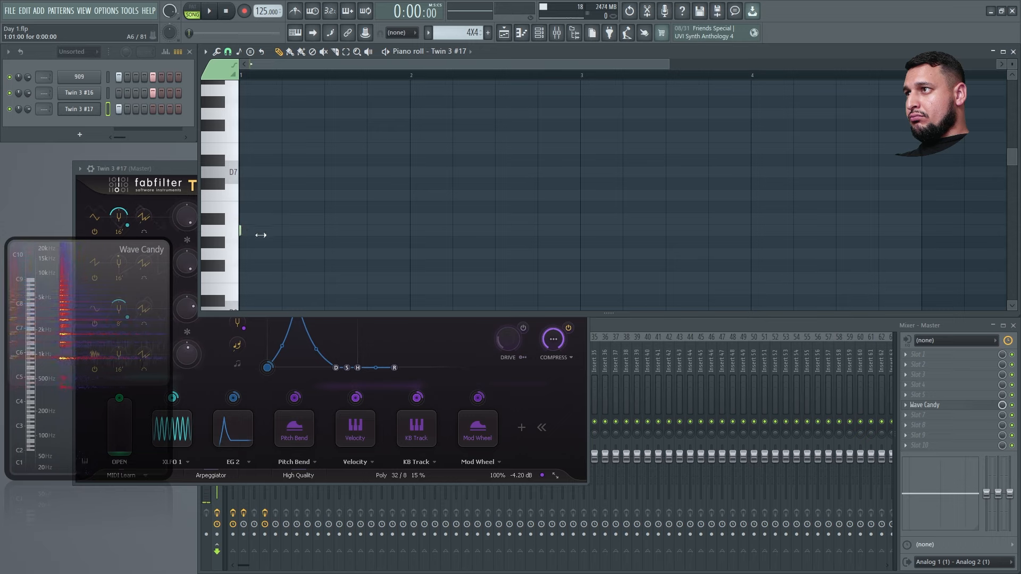
{"action": "left_click_drag", "start_coordinate": [261, 235], "coordinate": [281, 231]}
{"action": "left_click", "coordinate": [285, 219]}
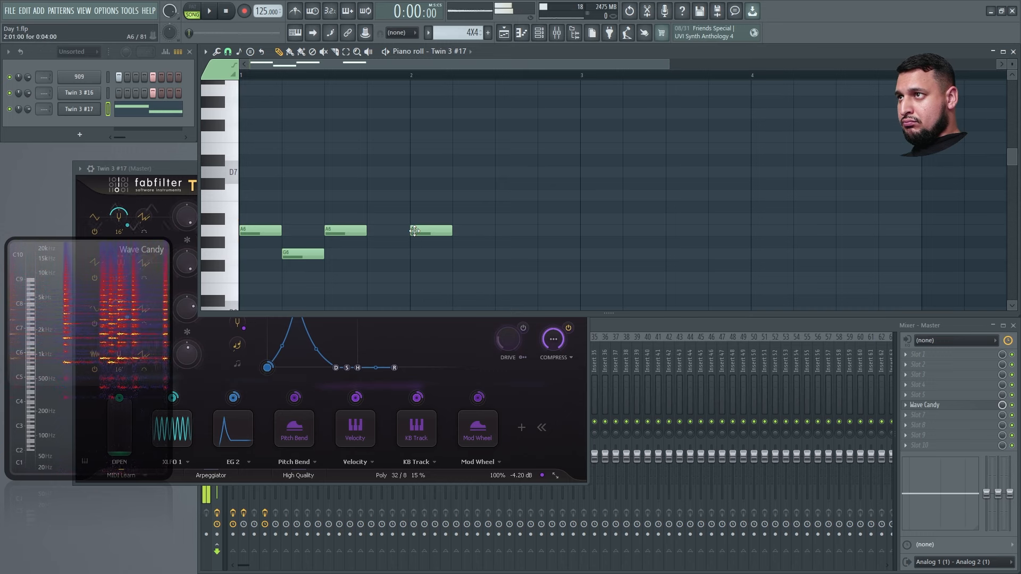
{"action": "key", "text": "space"}
{"action": "key", "text": "space"}
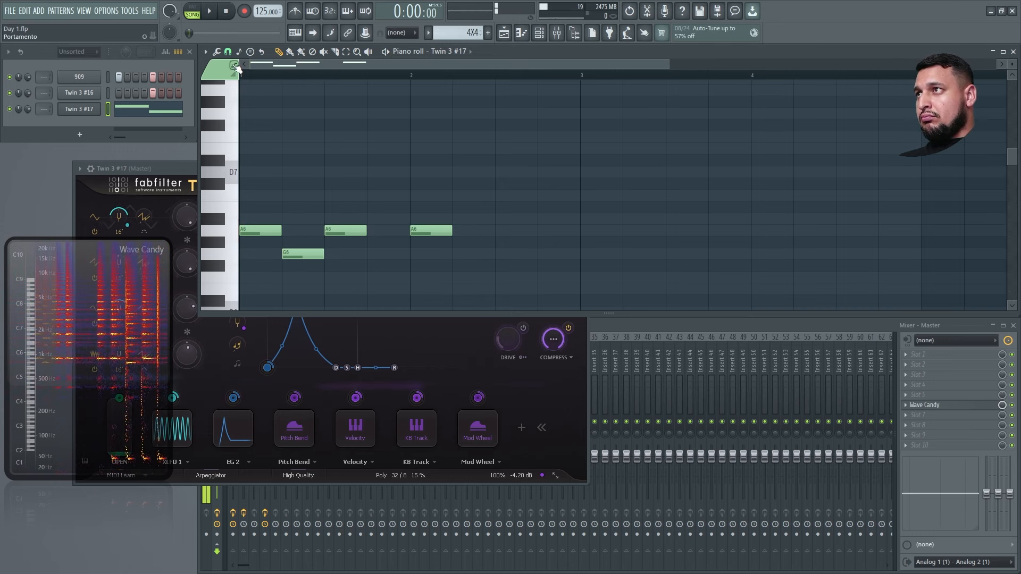
Step: Set the piano roll snap to 1/4 beat and tighten the phrase to quarter-beat notes with the last A6 on beat 2
{"action": "left_click", "coordinate": [217, 52]}
{"action": "mouse_move", "coordinate": [229, 55]}
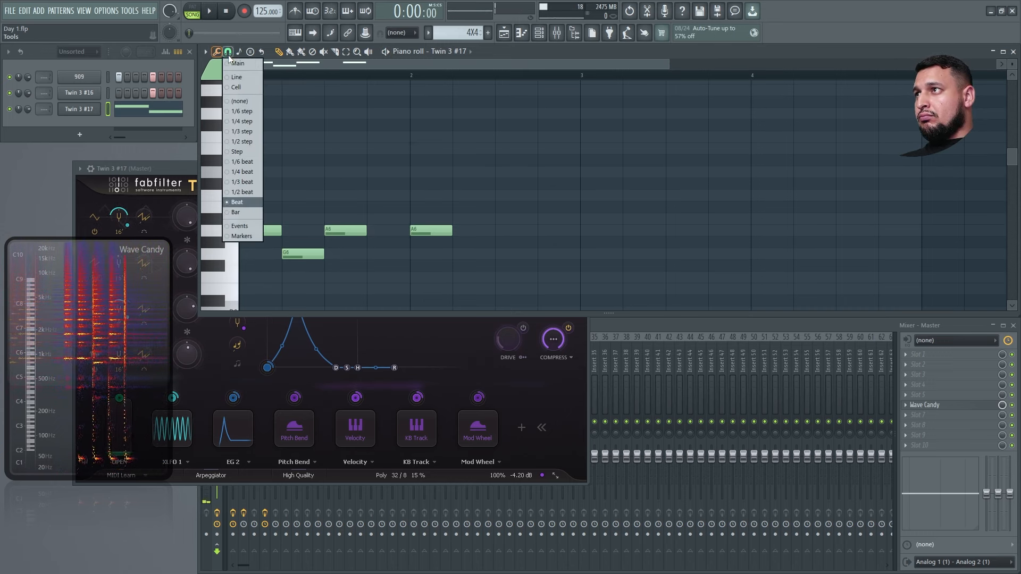
{"action": "left_click", "coordinate": [242, 173]}
{"action": "left_click_drag", "start_coordinate": [281, 230], "coordinate": [257, 226]}
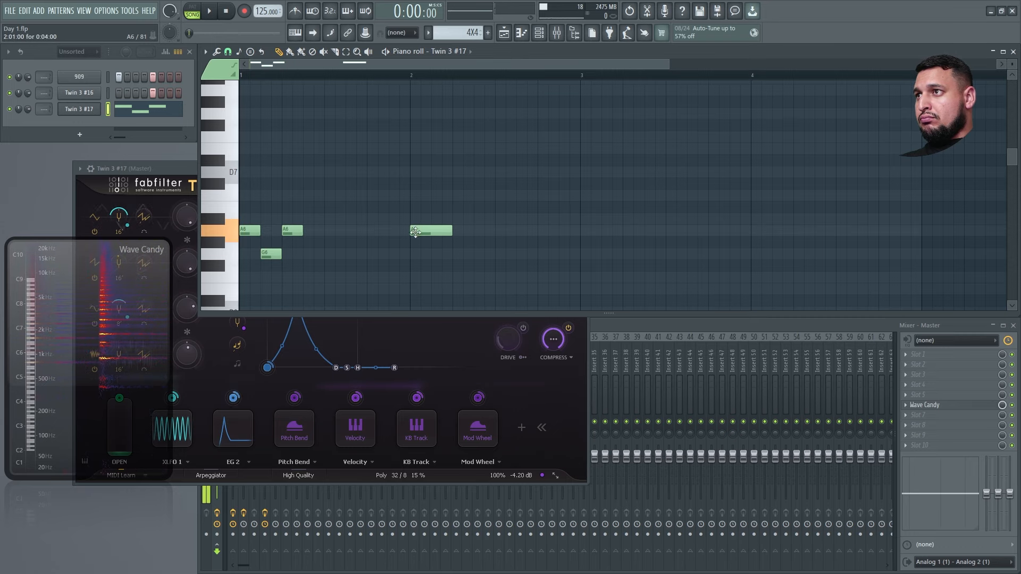
{"action": "key", "text": "space"}
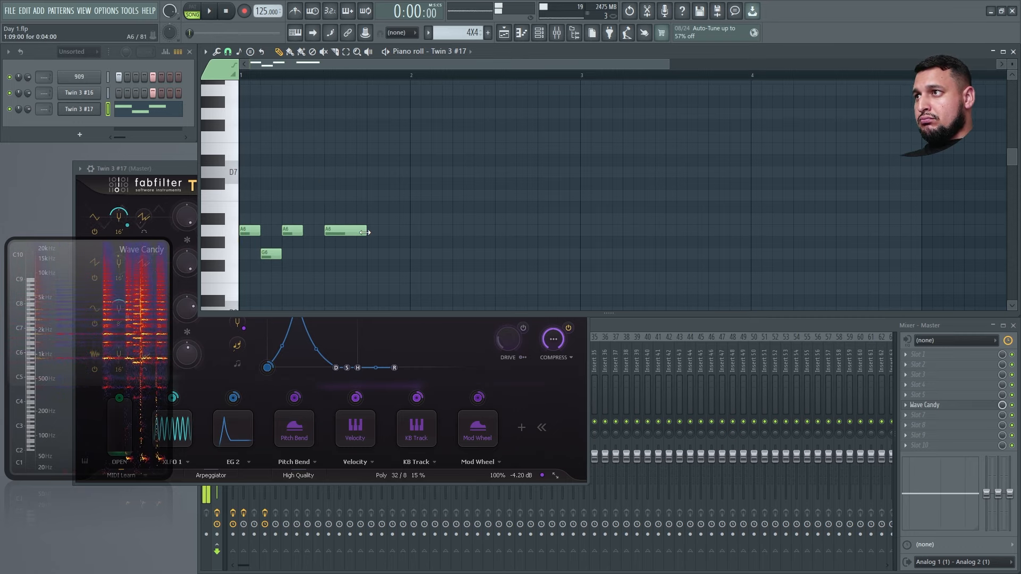
{"action": "left_click_drag", "start_coordinate": [410, 293], "coordinate": [237, 254]}
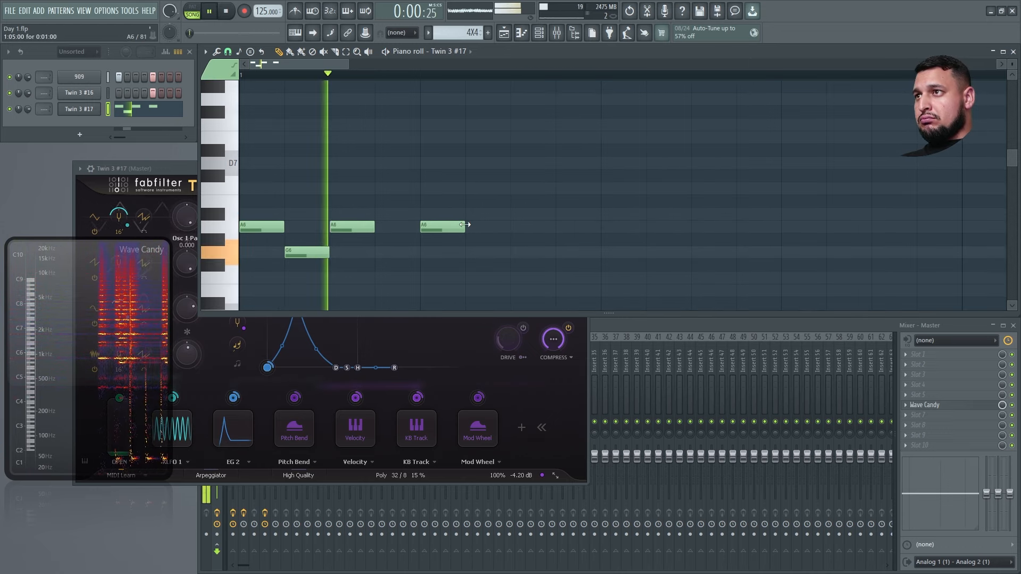
Step: Lengthen the phrase's last A6 note to half a beat during playback and switch to the playlist
{"action": "left_click_drag", "start_coordinate": [464, 227], "coordinate": [520, 236]}
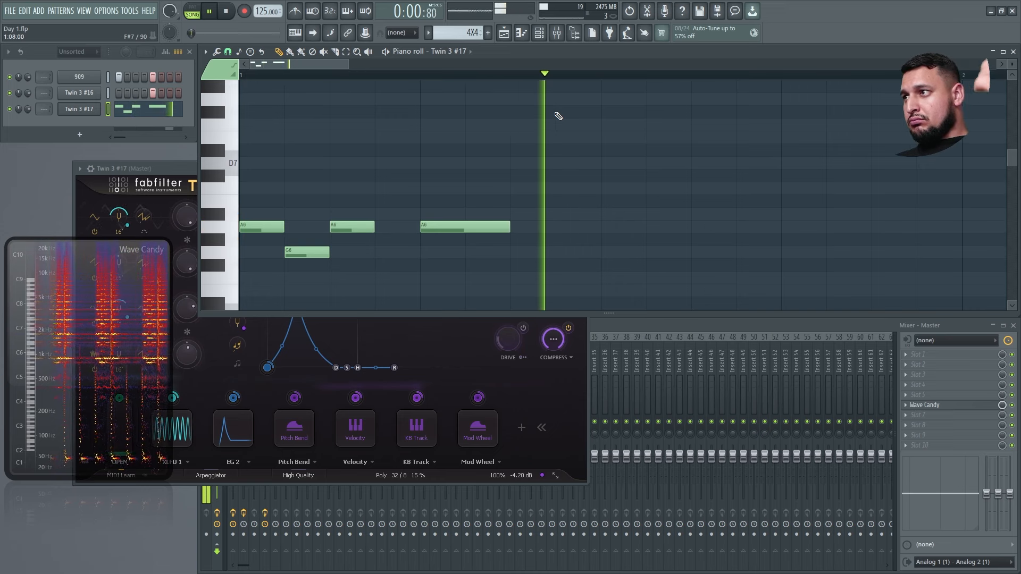
{"action": "scroll", "coordinate": [557, 115], "scroll_direction": "down", "scroll_amount": 5}
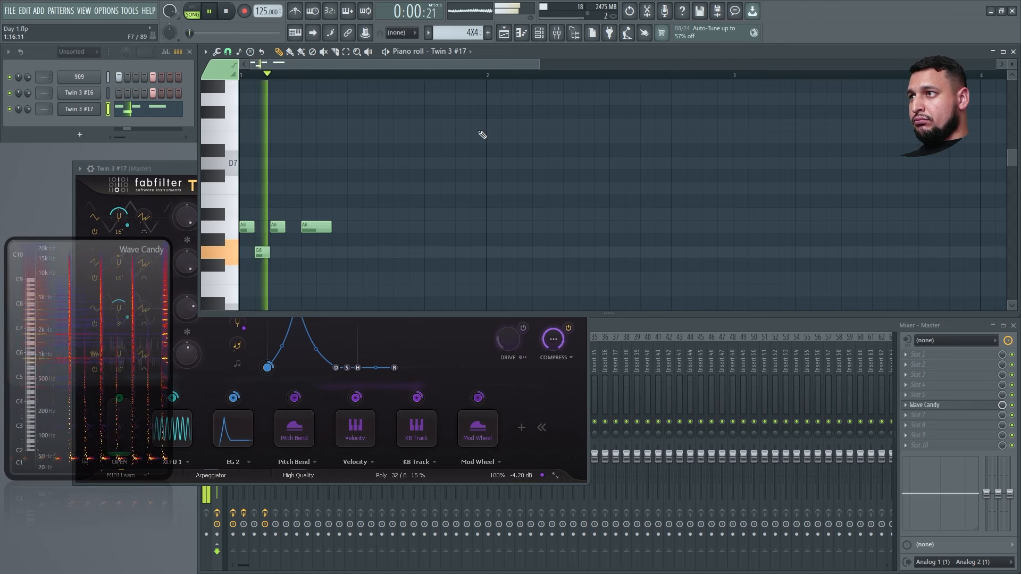
{"action": "key", "text": "F5"}
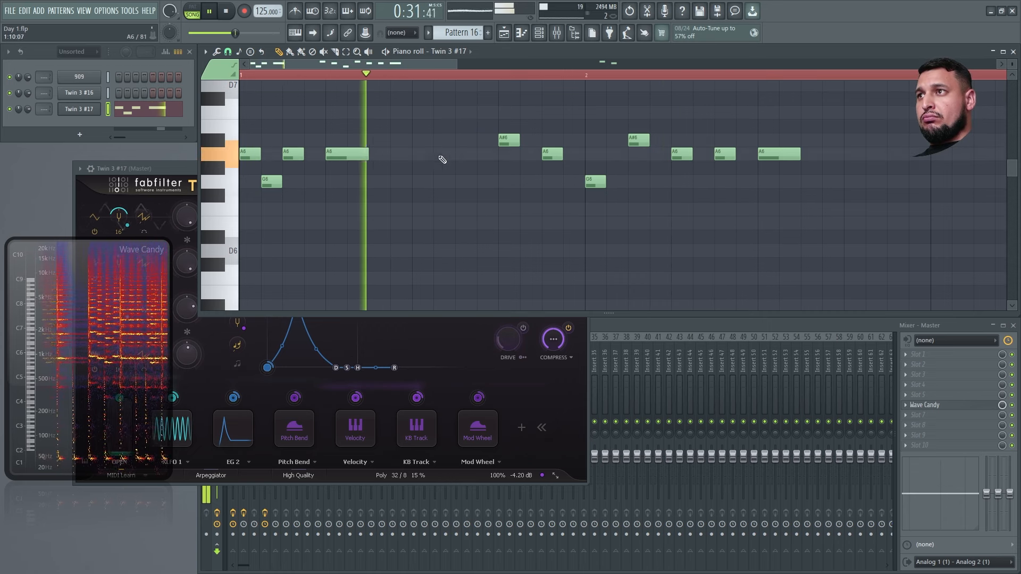
Step: Audition the Kevin Ochoa presets in Twin 3 #17 and load LD - RGB Scan 3
{"action": "key", "text": "space"}
{"action": "left_click", "coordinate": [414, 154]}
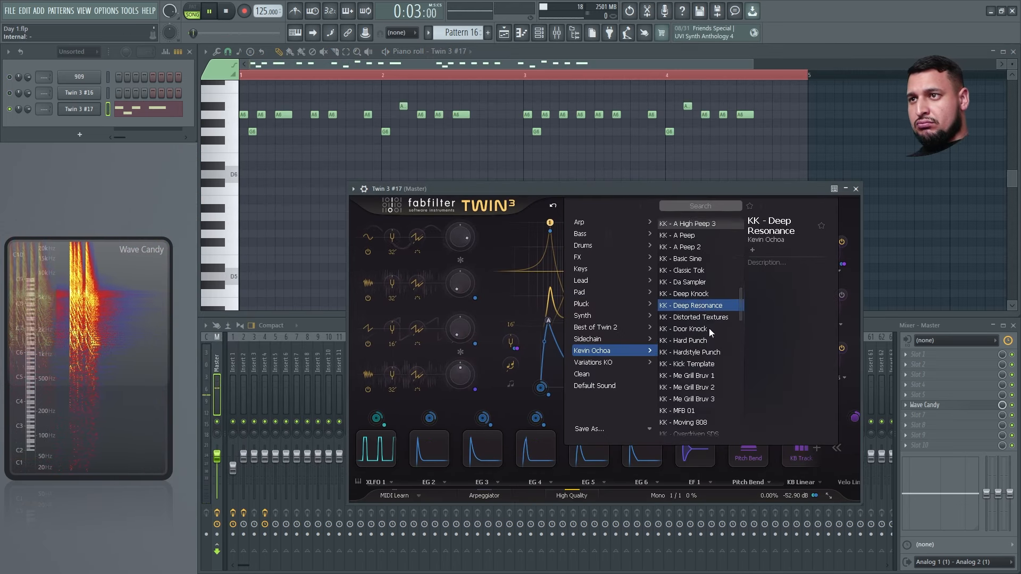
{"action": "scroll", "coordinate": [709, 328], "scroll_direction": "down", "scroll_amount": 9}
{"action": "left_click", "coordinate": [709, 328]}
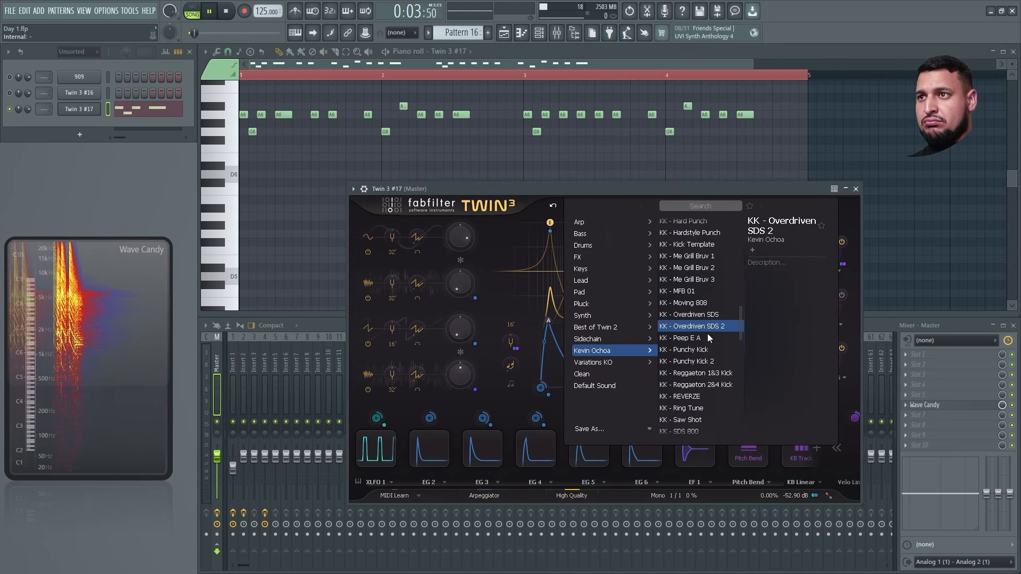
{"action": "scroll", "coordinate": [707, 335], "scroll_direction": "down", "scroll_amount": 1}
{"action": "left_click", "coordinate": [706, 335]}
{"action": "left_click", "coordinate": [698, 371]}
{"action": "scroll", "coordinate": [697, 370], "scroll_direction": "down", "scroll_amount": 11}
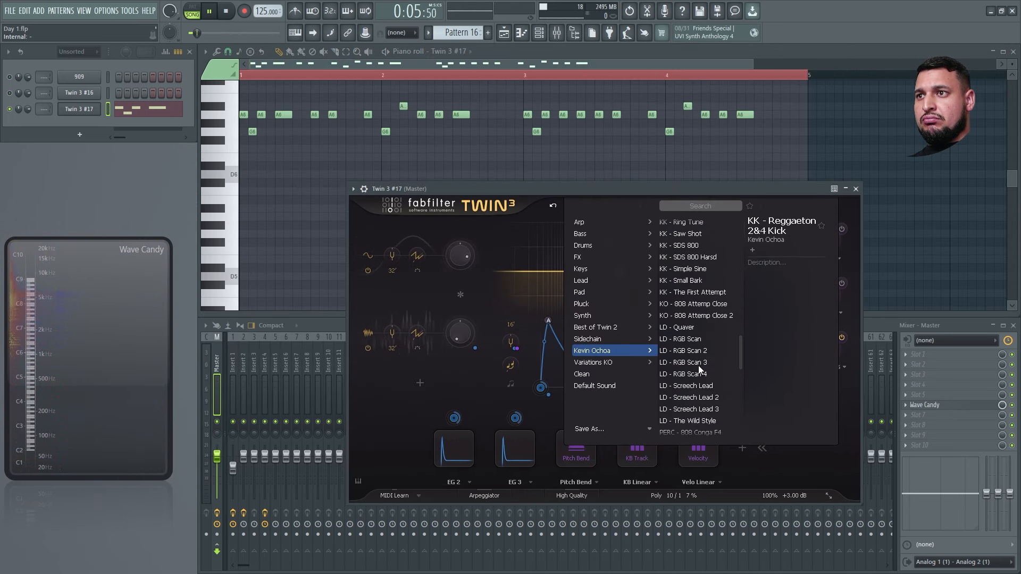
{"action": "scroll", "coordinate": [697, 371], "scroll_direction": "down", "scroll_amount": 5}
{"action": "left_click", "coordinate": [693, 243]}
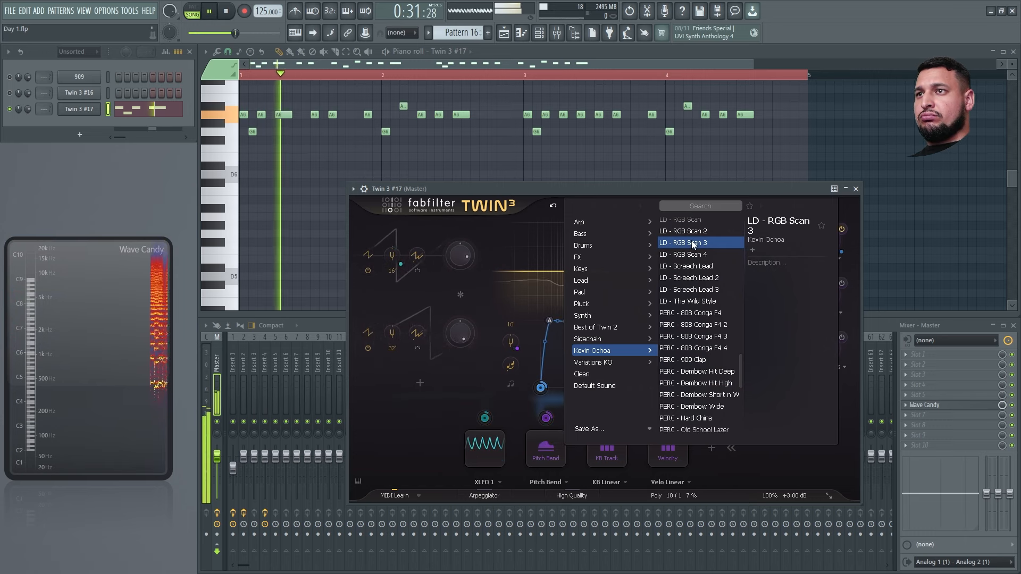
{"action": "left_click", "coordinate": [700, 499]}
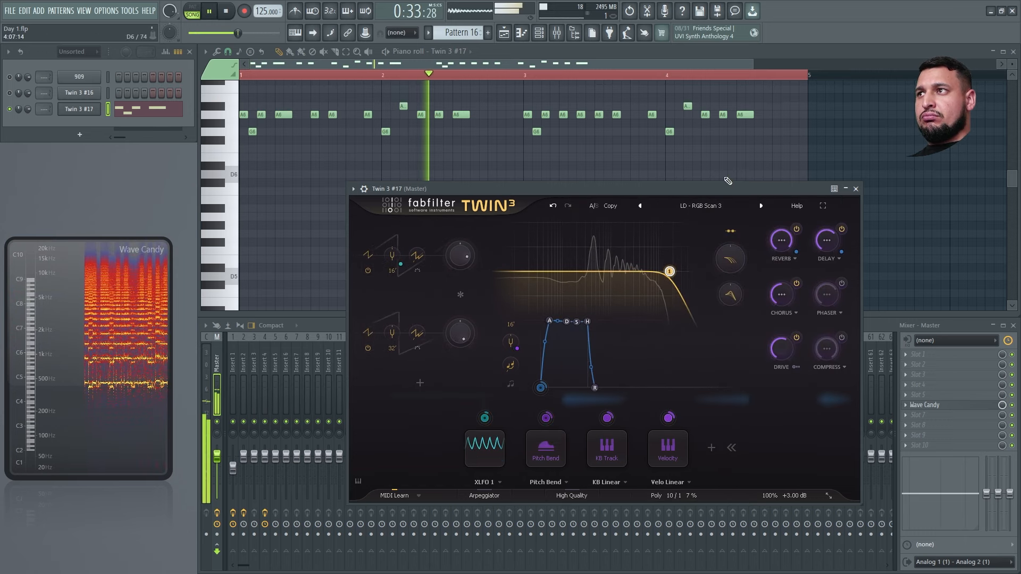
Step: Set the project tempo to 150 BPM, play the melody and close the Twin 3 #17 window
{"action": "right_click", "coordinate": [526, 154]}
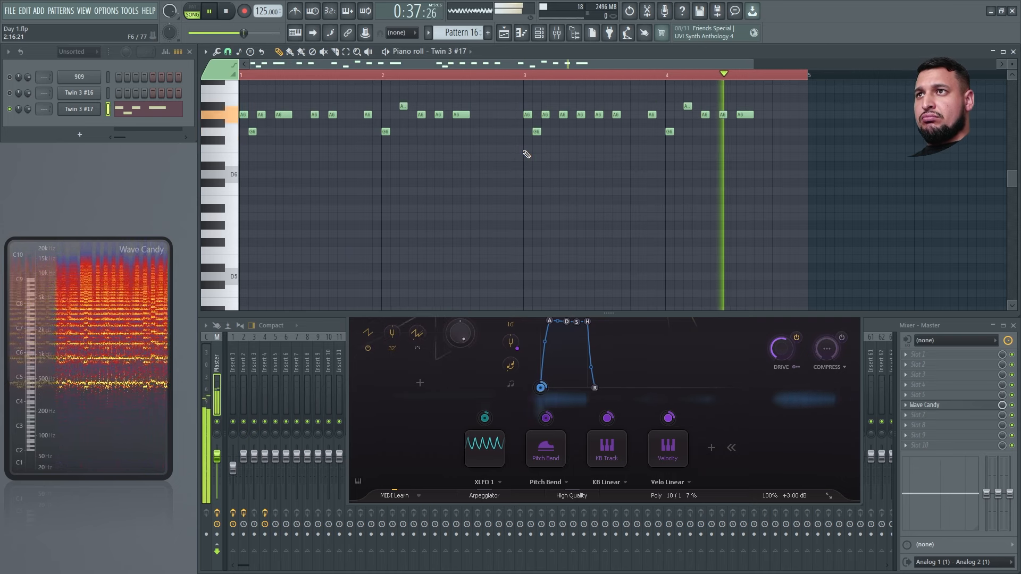
{"action": "left_click", "coordinate": [229, 6]}
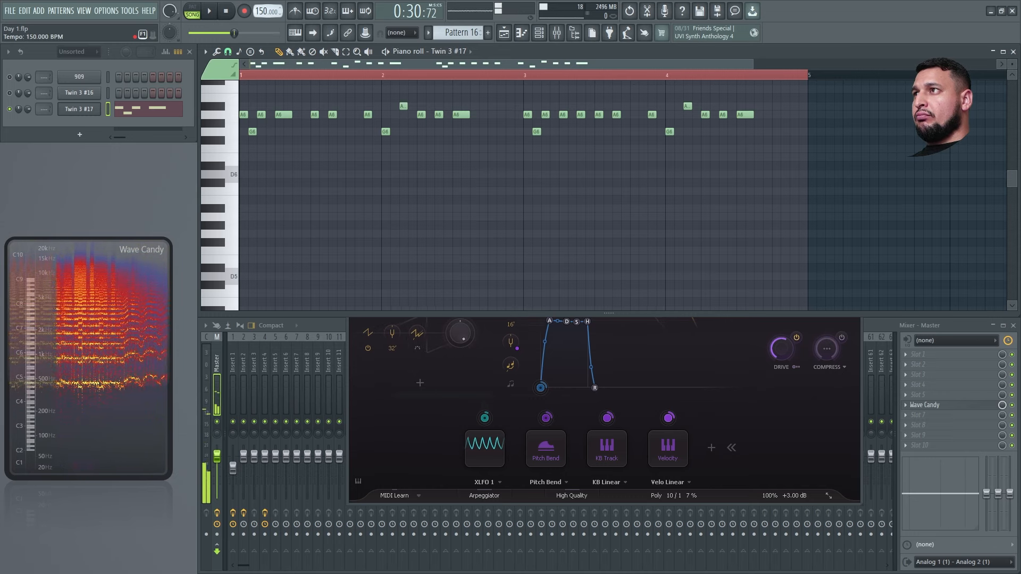
{"action": "key", "text": "space"}
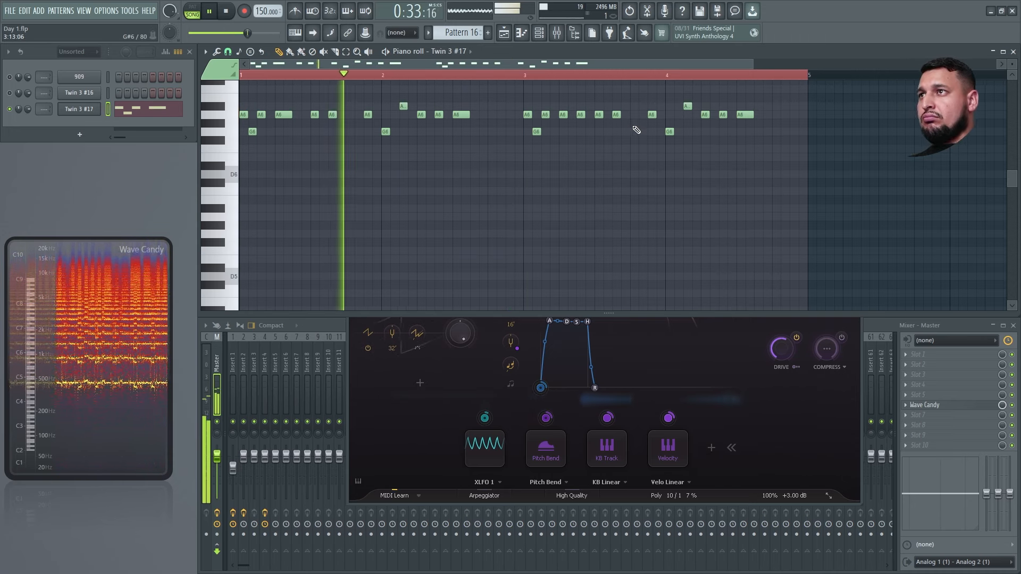
{"action": "key", "text": "Escape"}
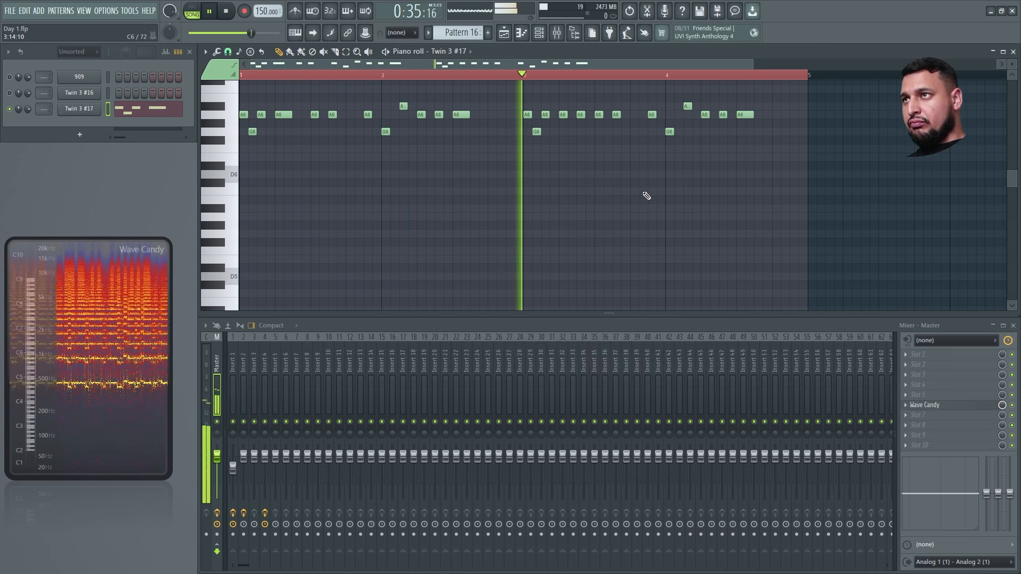
Step: Show the whole arrangement in the playlist and play it from bar 1 and from bar 9
{"action": "left_click", "coordinate": [501, 36]}
{"action": "left_click_drag", "start_coordinate": [544, 76], "coordinate": [7, 107]}
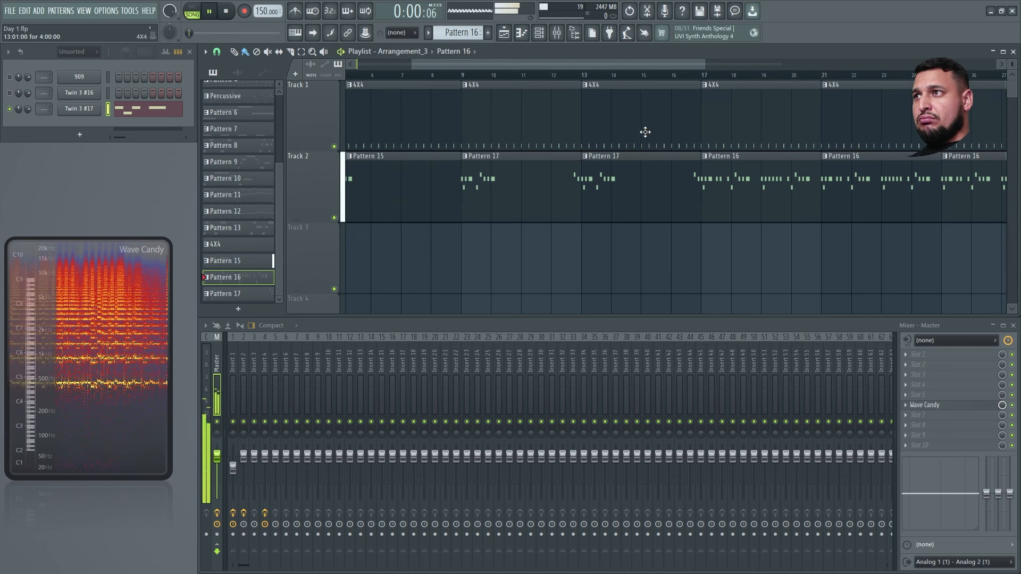
{"action": "right_click", "coordinate": [580, 265], "text": "ctrl"}
{"action": "left_click", "coordinate": [348, 79]}
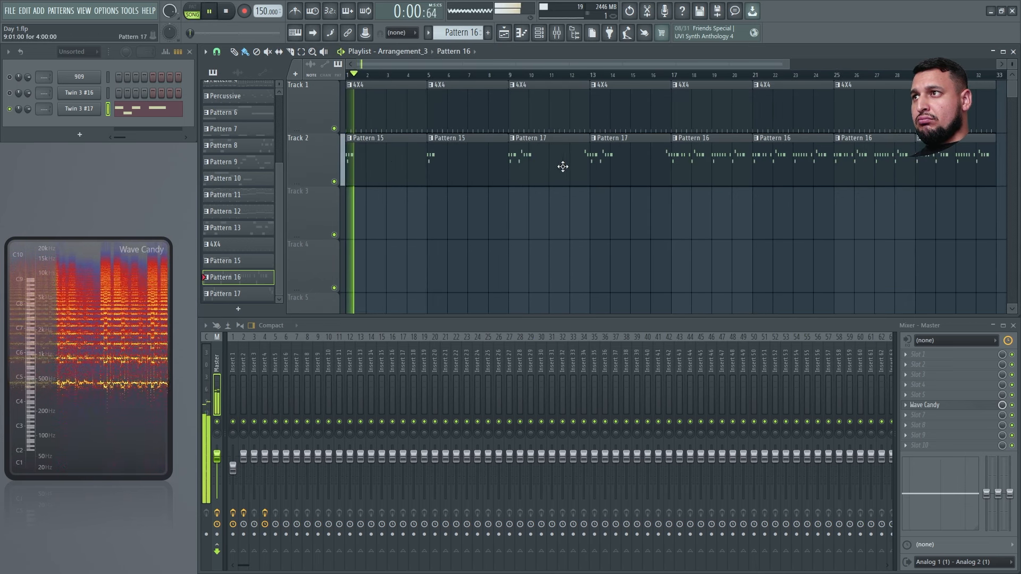
{"action": "left_click", "coordinate": [512, 77]}
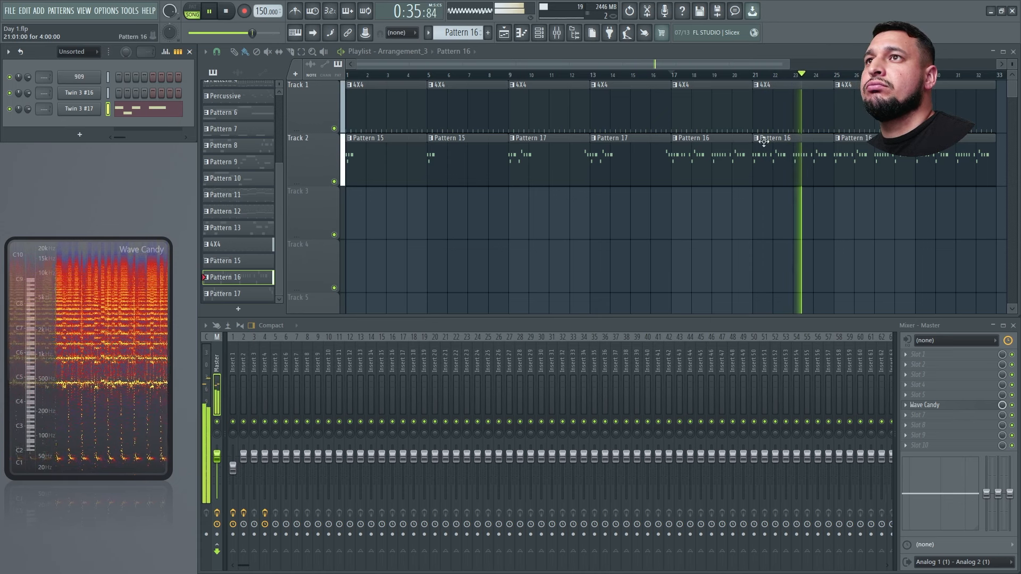
Step: Mute the 4X4 clips from bar 17 onward on Track 1 and set the tempo to 140 BPM
{"action": "key", "text": "t"}
{"action": "left_click_drag", "start_coordinate": [712, 115], "coordinate": [1013, 120]}
{"action": "key", "text": "space"}
{"action": "left_click_drag", "start_coordinate": [261, 11], "coordinate": [261, 19]}
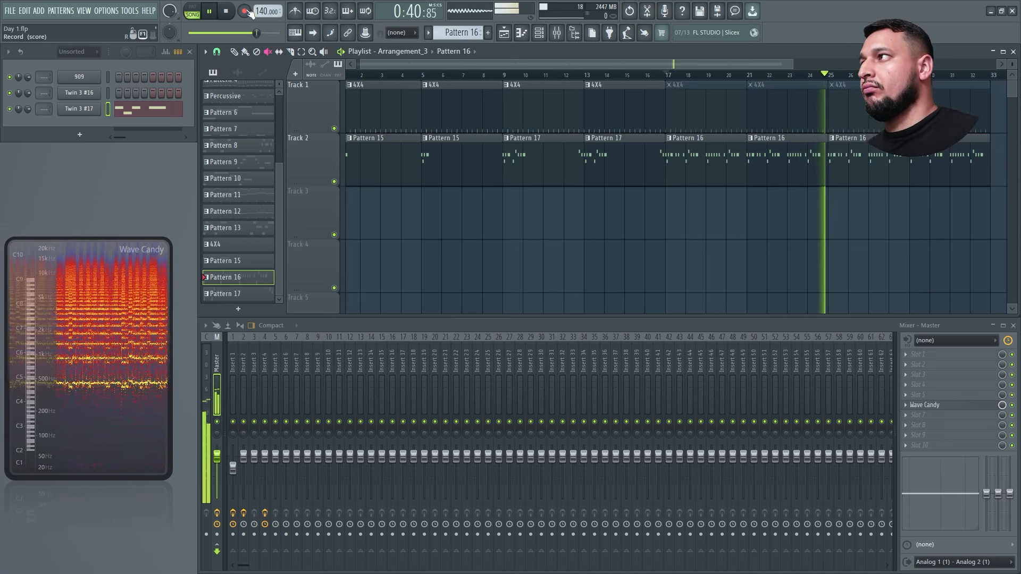
Step: Lower Twin 3 #17's reverb amount to 20.2% and reduce its delay amount, then stop playback and close the synth
{"action": "left_click", "coordinate": [88, 113]}
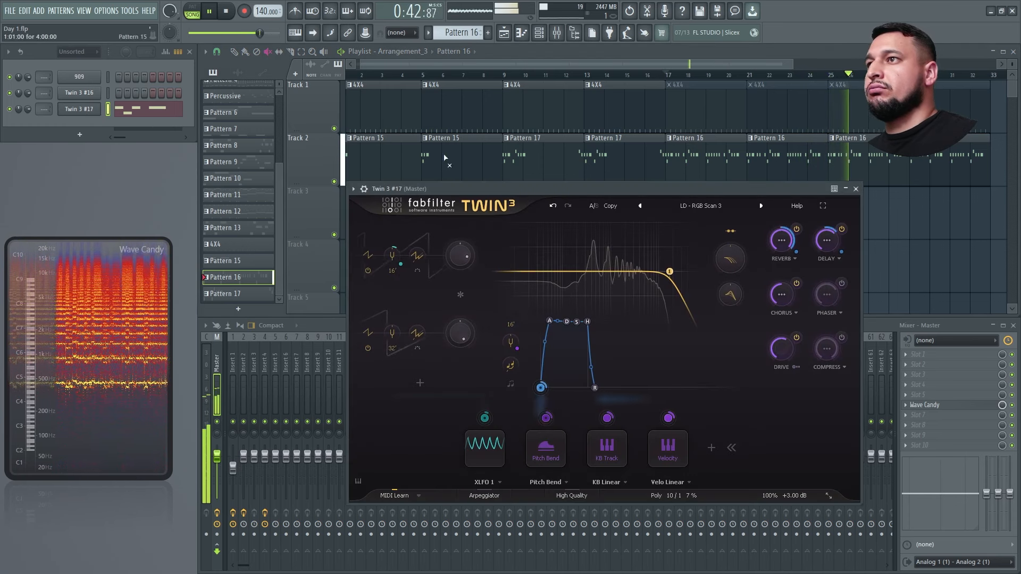
{"action": "left_click_drag", "start_coordinate": [779, 246], "coordinate": [806, 336]}
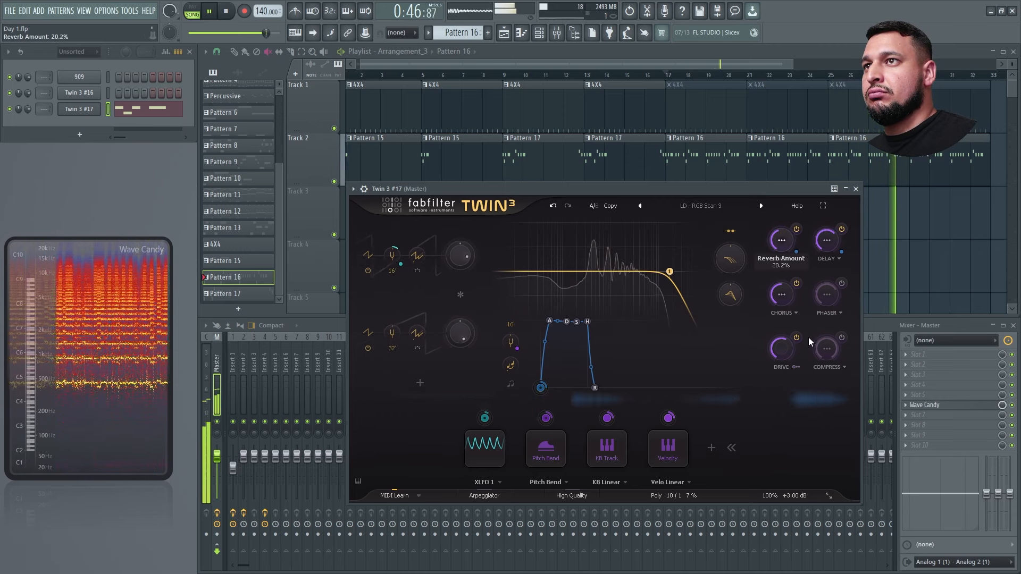
{"action": "left_click_drag", "start_coordinate": [827, 238], "coordinate": [818, 276]}
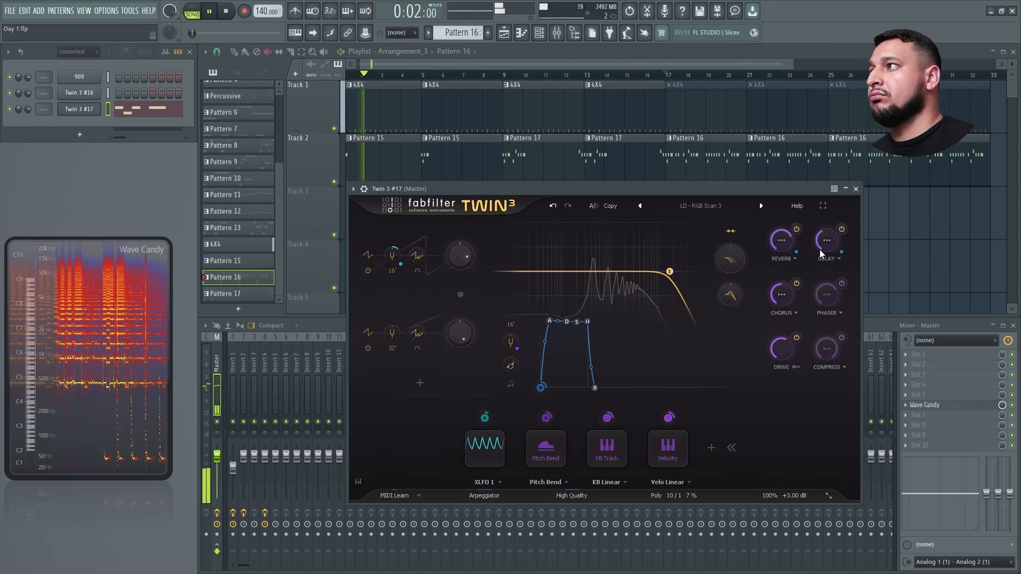
{"action": "key", "text": "space"}
{"action": "left_click", "coordinate": [855, 189]}
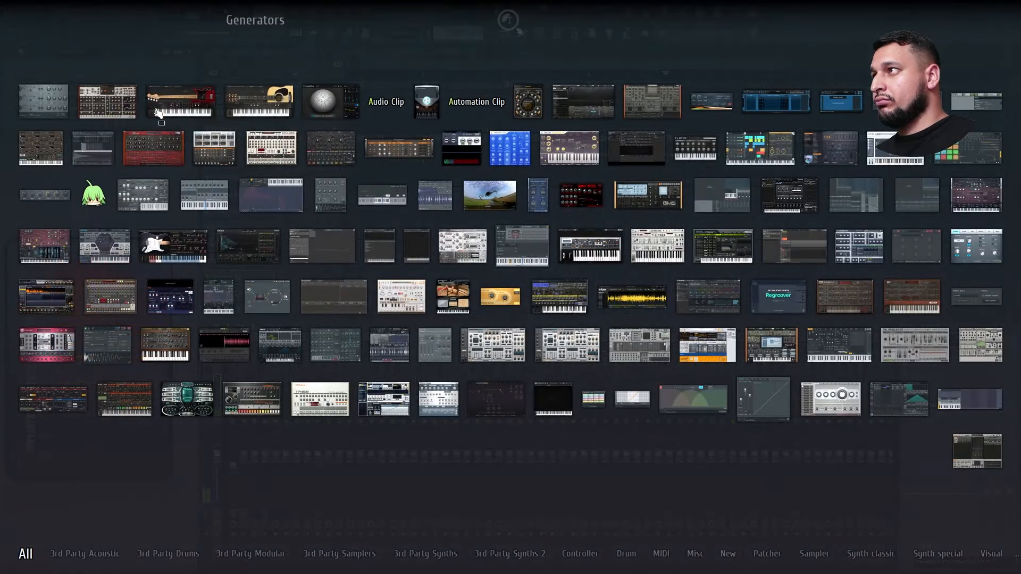
Step: Add another Twin 3 channel with four one-beat F#4 notes in the Kick and Bass pattern
{"action": "left_click", "coordinate": [510, 553]}
{"action": "left_click", "coordinate": [478, 277]}
{"action": "key", "text": "F8"}
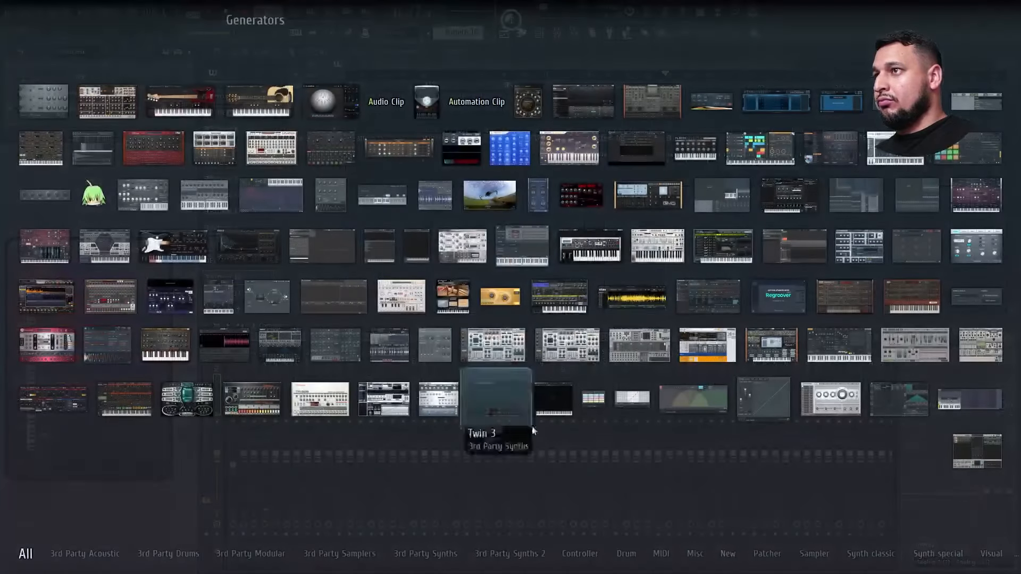
{"action": "left_click_drag", "start_coordinate": [494, 416], "coordinate": [82, 129]}
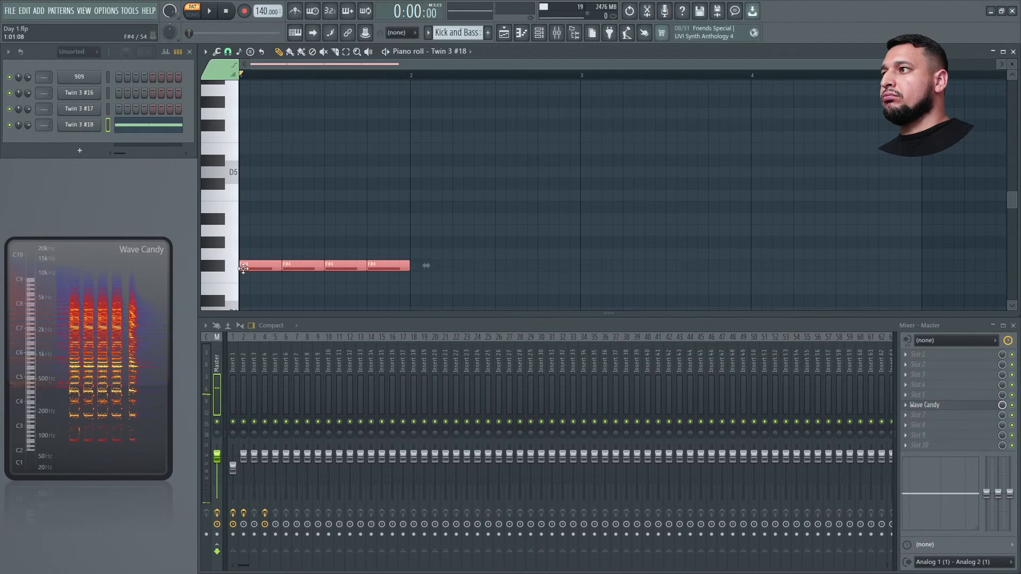
Step: Transpose the four notes of Twin 3 #18 to A4 during playback and deselect them
{"action": "key", "text": "space"}
{"action": "left_click_drag", "start_coordinate": [250, 293], "coordinate": [213, 162]}
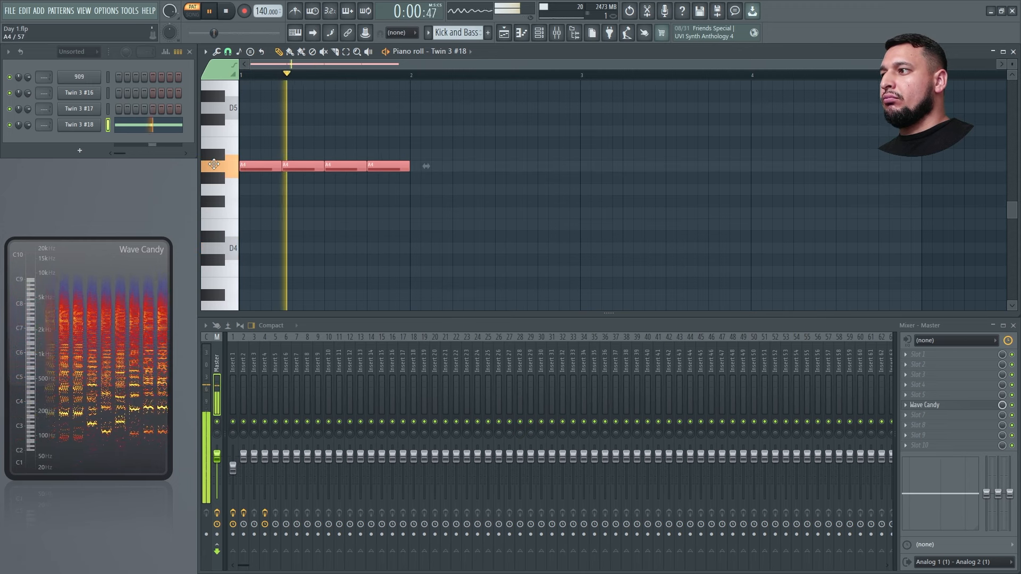
{"action": "key", "text": "ctrl+d"}
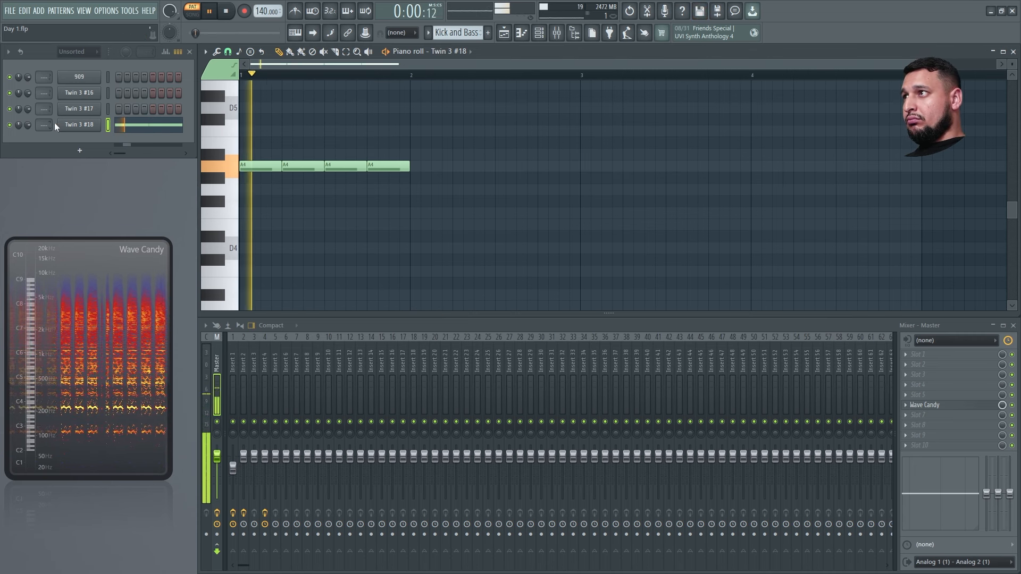
Step: Load BA - Reverse Bass 4 in Twin 3 #19, drop its main envelope sustain to the minimum and lengthen the attack
{"action": "left_click", "coordinate": [76, 128]}
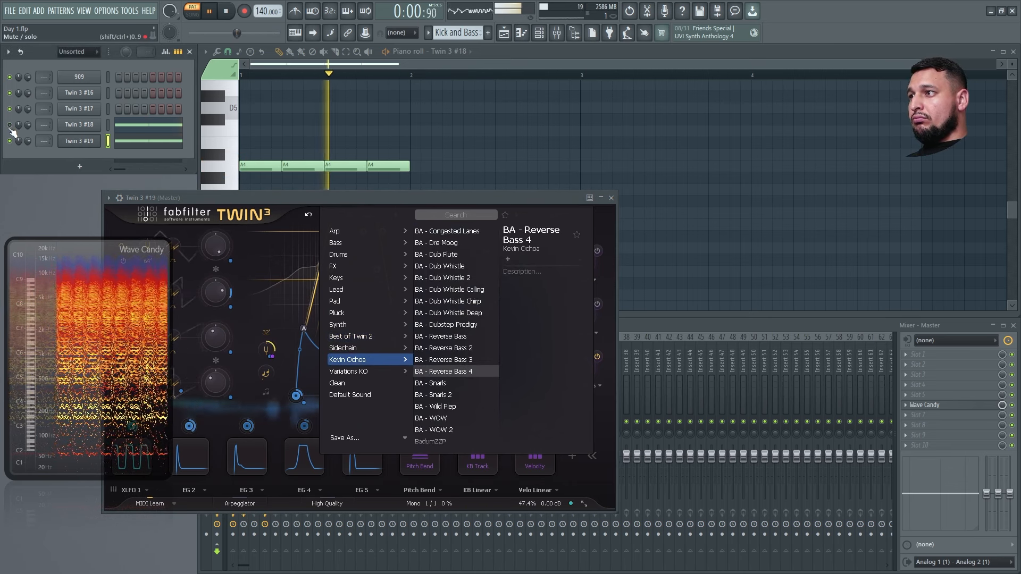
{"action": "left_click", "coordinate": [603, 216]}
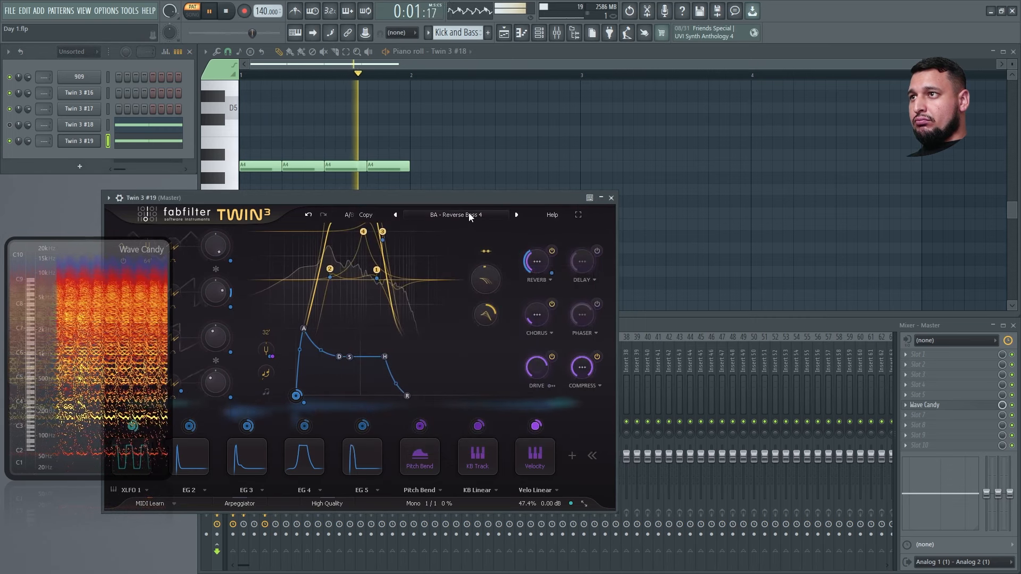
{"action": "left_click_drag", "start_coordinate": [457, 201], "coordinate": [684, 162]}
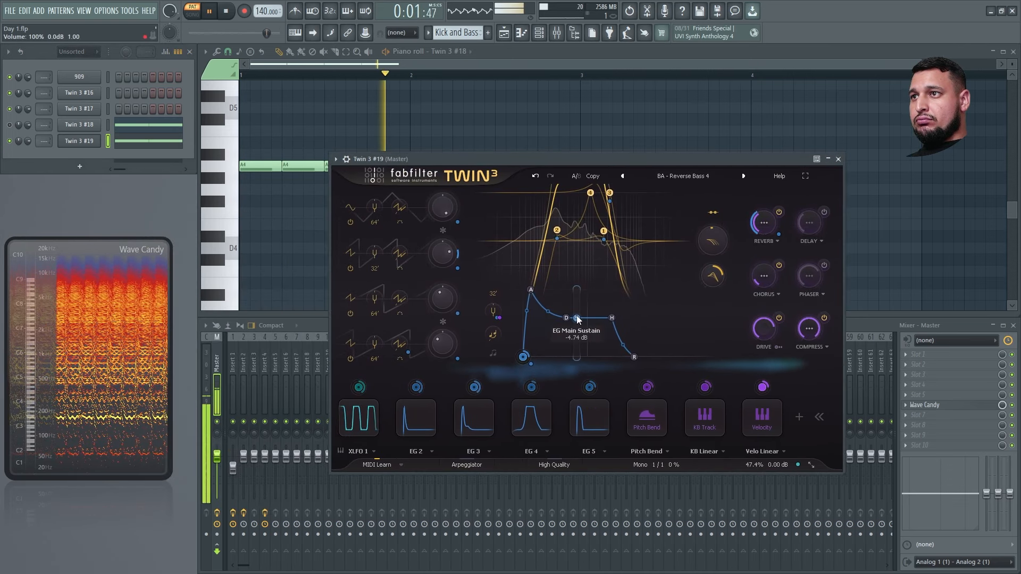
{"action": "left_click_drag", "start_coordinate": [578, 319], "coordinate": [574, 415]}
{"action": "left_click_drag", "start_coordinate": [566, 358], "coordinate": [589, 357]}
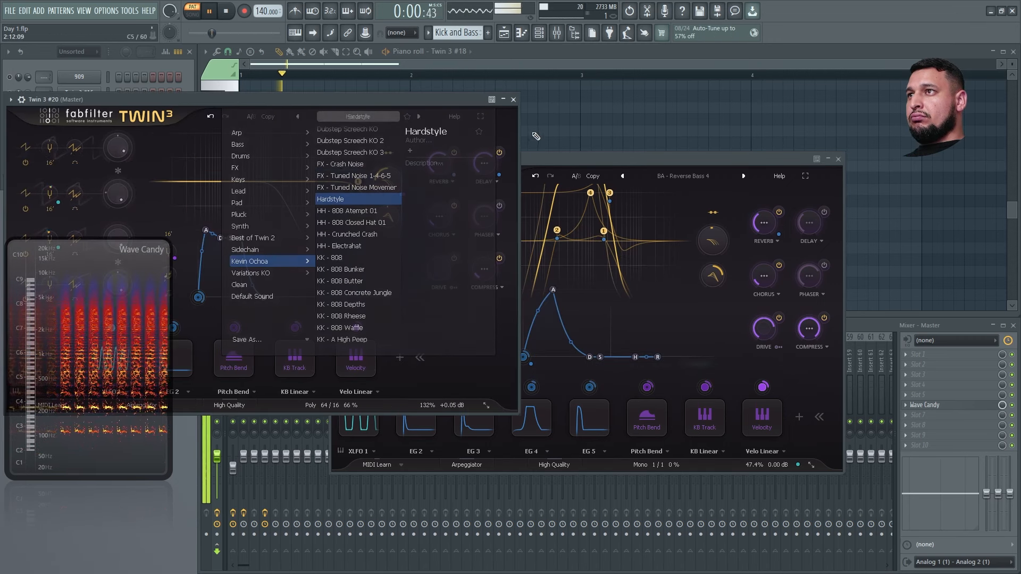
Step: Close both Twin 3 windows and copy Twin 3 #18's notes into Twin 3 #20
{"action": "left_click", "coordinate": [513, 100]}
{"action": "left_click", "coordinate": [838, 159]}
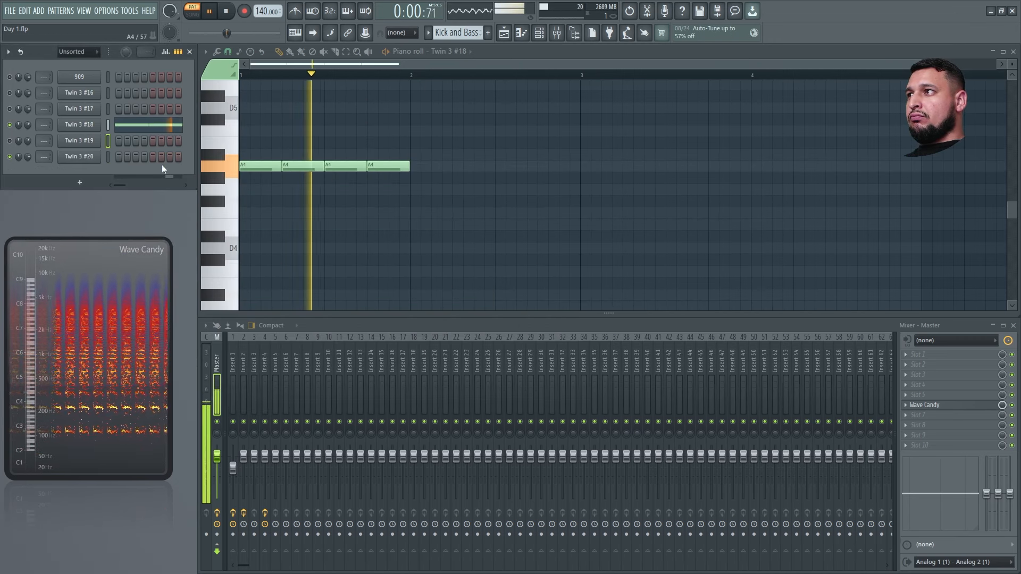
{"action": "right_click", "coordinate": [79, 124]}
{"action": "right_click", "coordinate": [93, 159]}
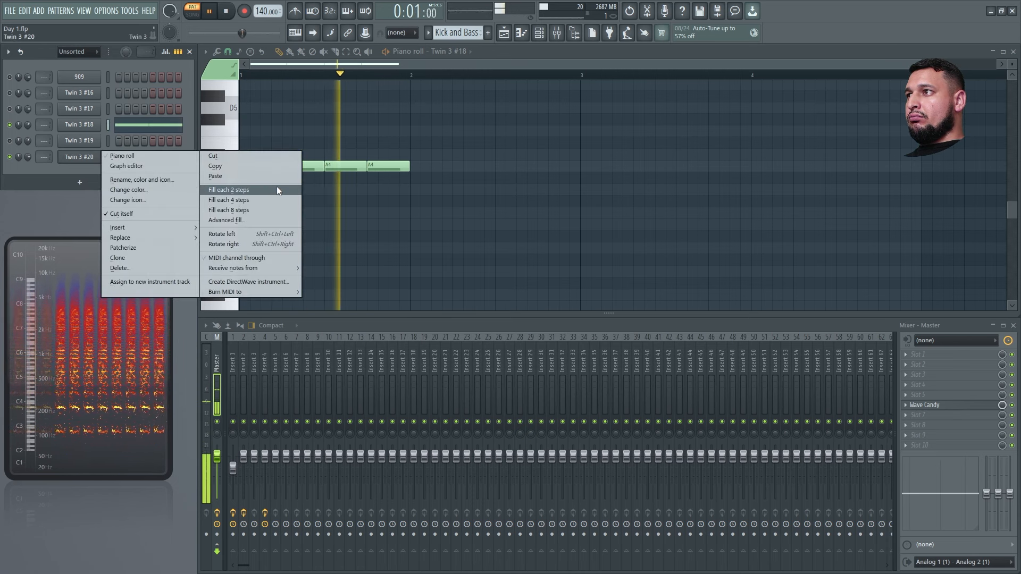
{"action": "left_click", "coordinate": [248, 176]}
{"action": "key", "text": "space"}
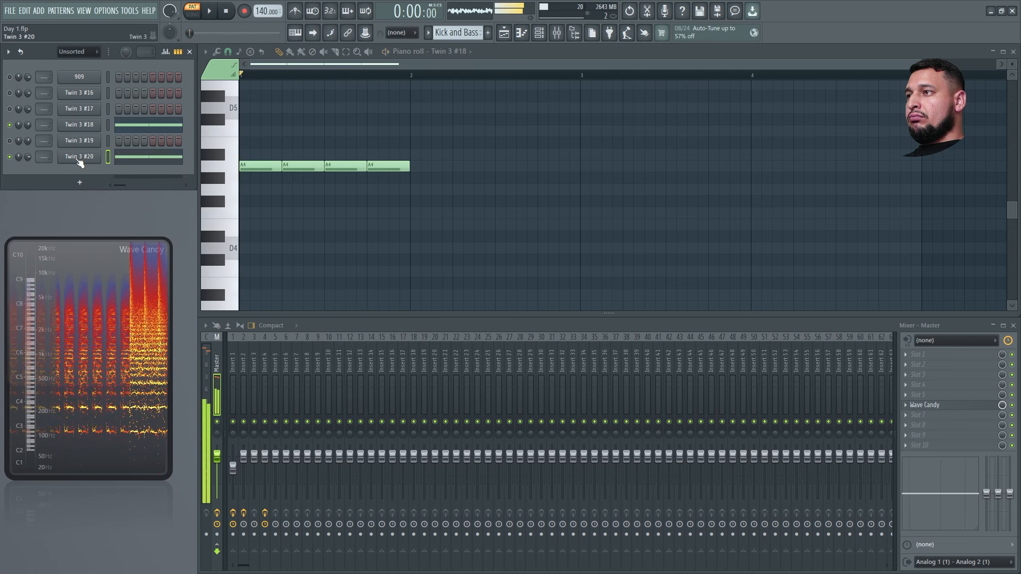
Step: Audition the Kevin Ochoa kick presets in Twin 3 #20 during playback and load KK - A Peep 2
{"action": "left_click", "coordinate": [79, 160]}
{"action": "left_click", "coordinate": [361, 116]}
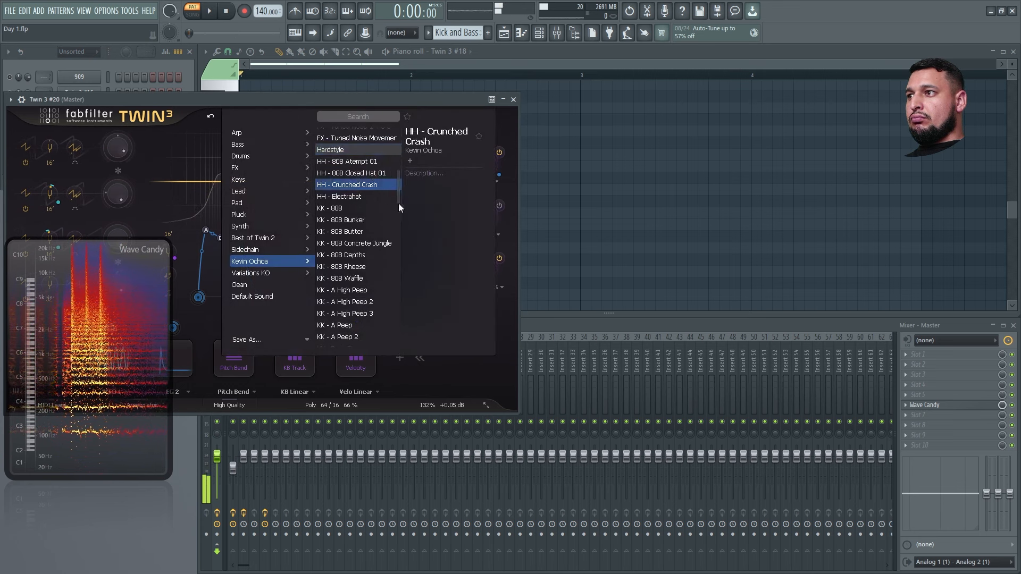
{"action": "left_click", "coordinate": [372, 314]}
{"action": "scroll", "coordinate": [378, 305], "scroll_direction": "down", "scroll_amount": 4}
{"action": "key", "text": "space"}
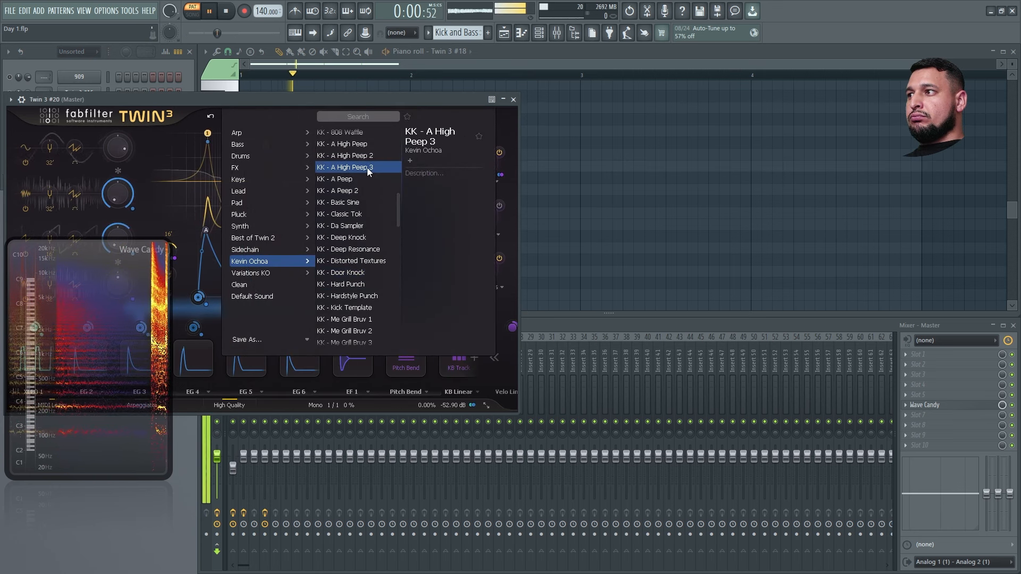
{"action": "left_click", "coordinate": [363, 193]}
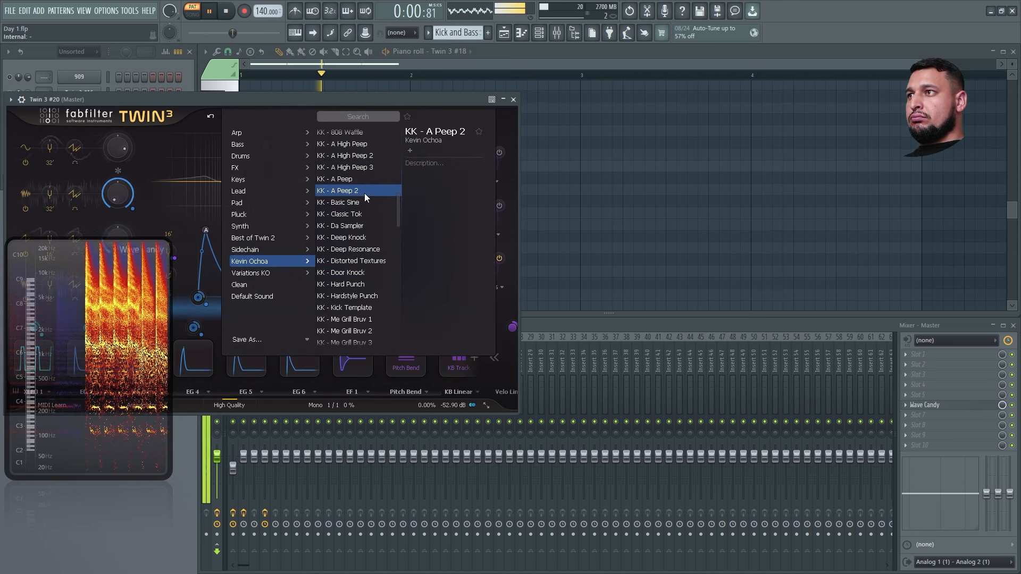
{"action": "left_click", "coordinate": [549, 103]}
{"action": "left_click", "coordinate": [513, 100]}
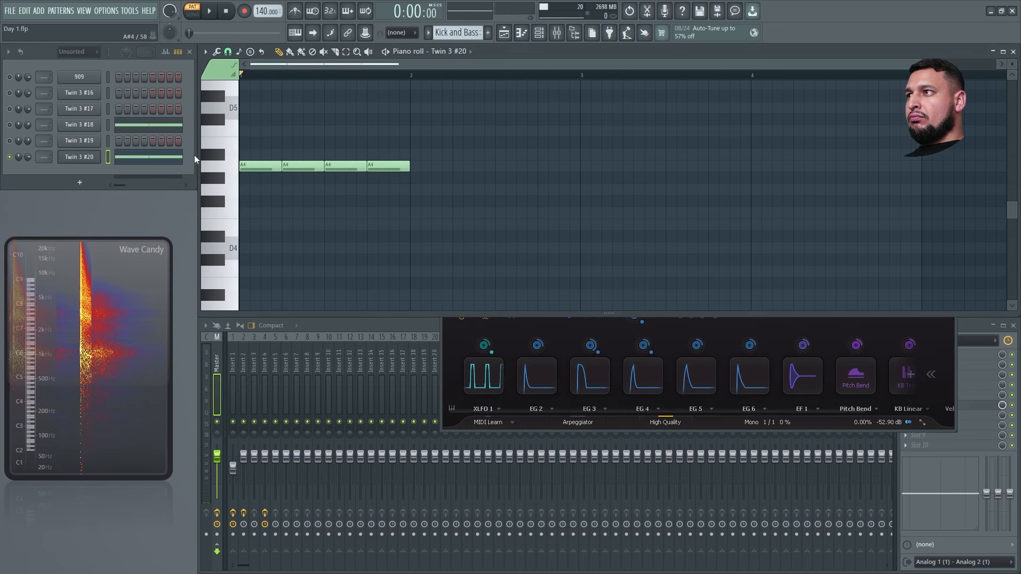
Step: Shorten the four A4 notes of Twin 3 #20 to a quarter beat each and play them
{"action": "left_click", "coordinate": [162, 157]}
{"action": "left_click", "coordinate": [162, 157]}
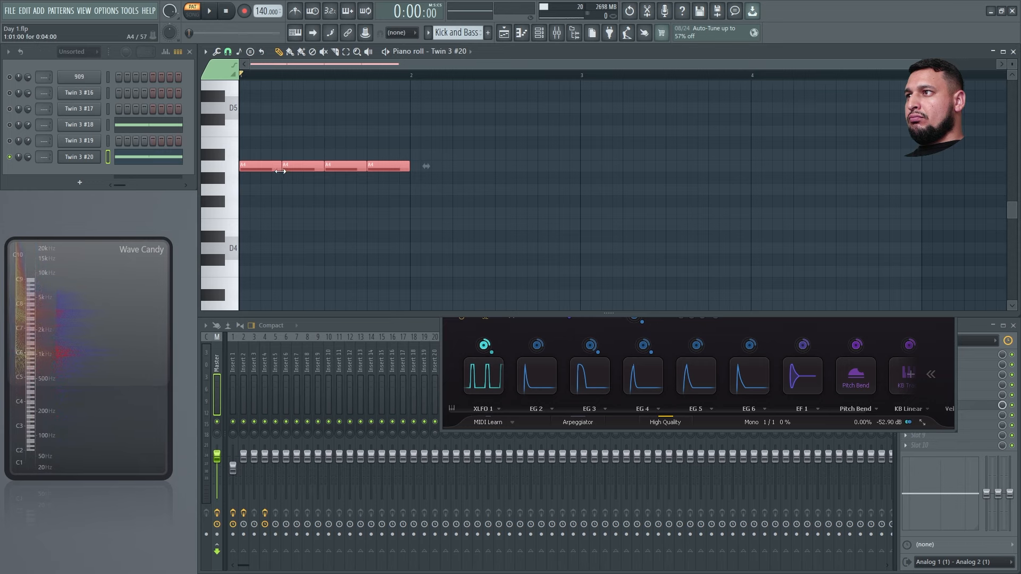
{"action": "right_click", "coordinate": [273, 183], "text": "ctrl"}
{"action": "key", "text": "space"}
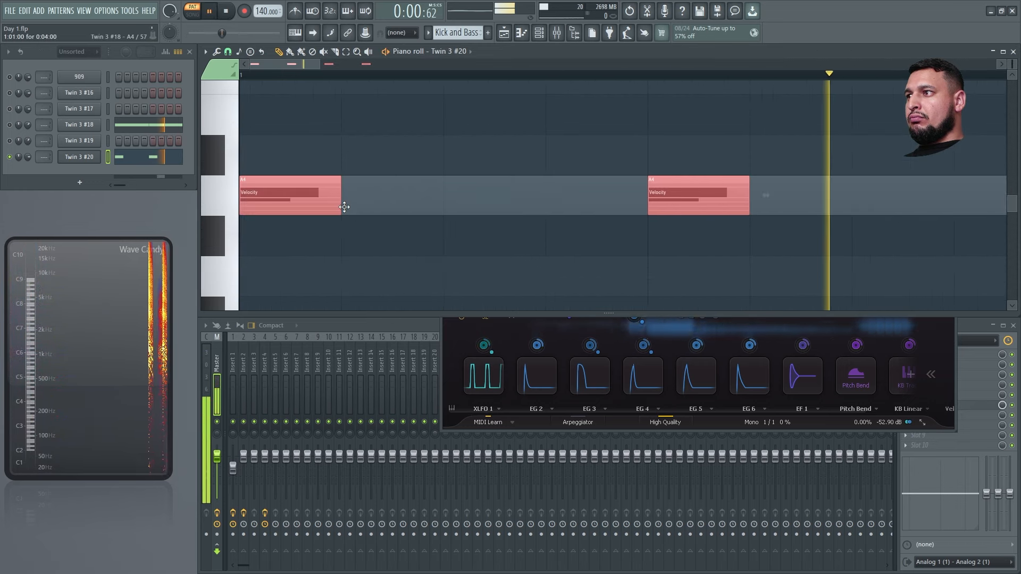
{"action": "right_click", "coordinate": [438, 179], "text": "ctrl"}
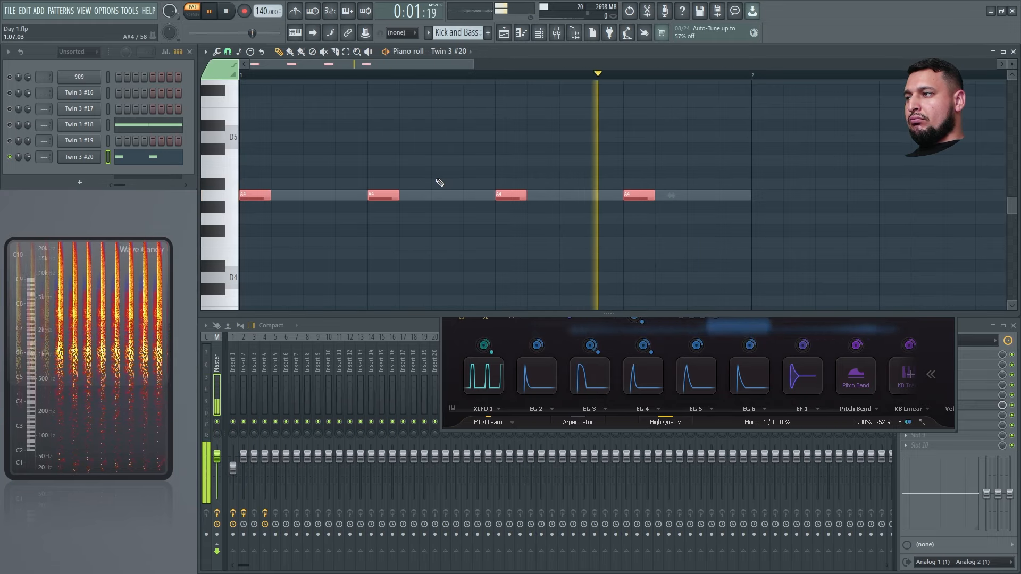
Step: Play the Kick and Bass pattern with Twin 3 #18 and Twin 3 #20 sounding together
{"action": "key", "text": "space"}
{"action": "key", "text": "space"}
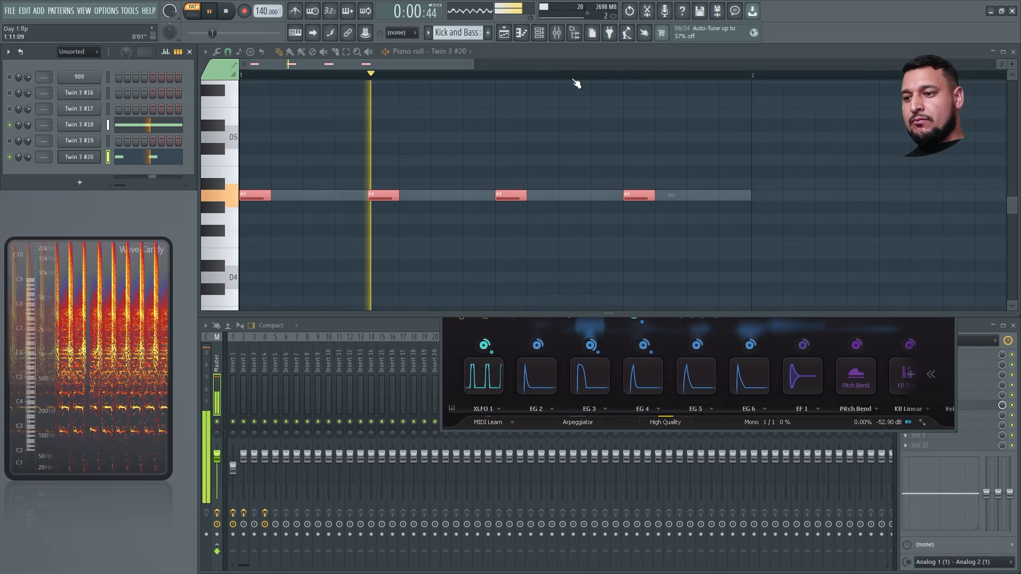
{"action": "key", "text": "space"}
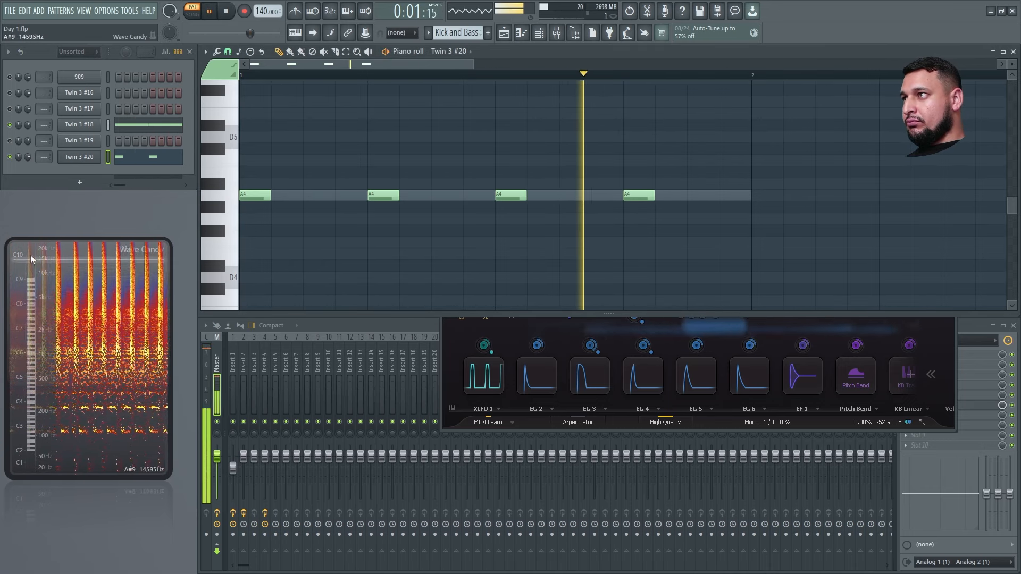
Step: Add Twin 3 #21 as a new channel, load KK - Basic Sine in it, close its window and play it
{"action": "left_click", "coordinate": [88, 182]}
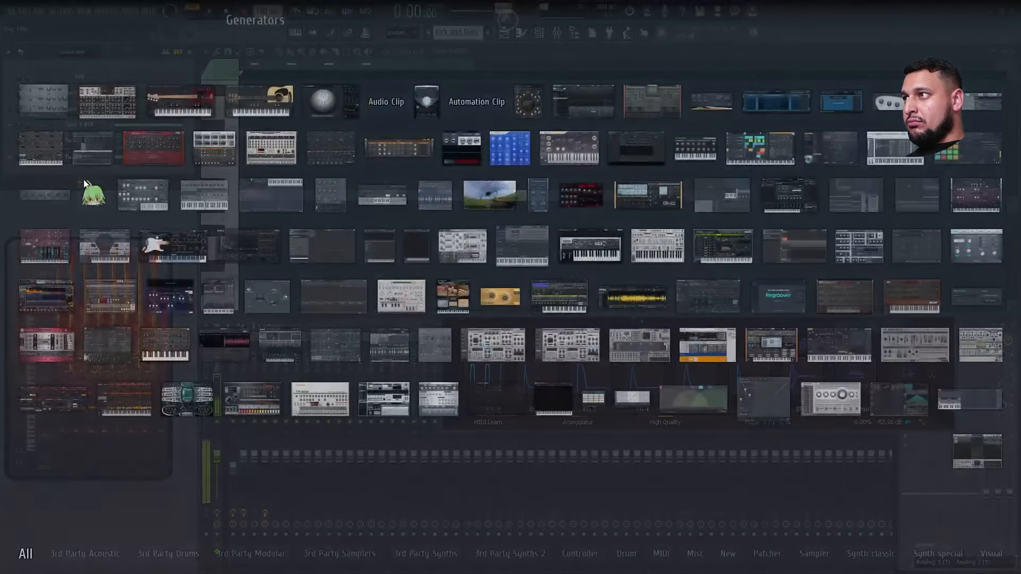
{"action": "type", "text": "twiu"}
{"action": "left_click", "coordinate": [499, 406]}
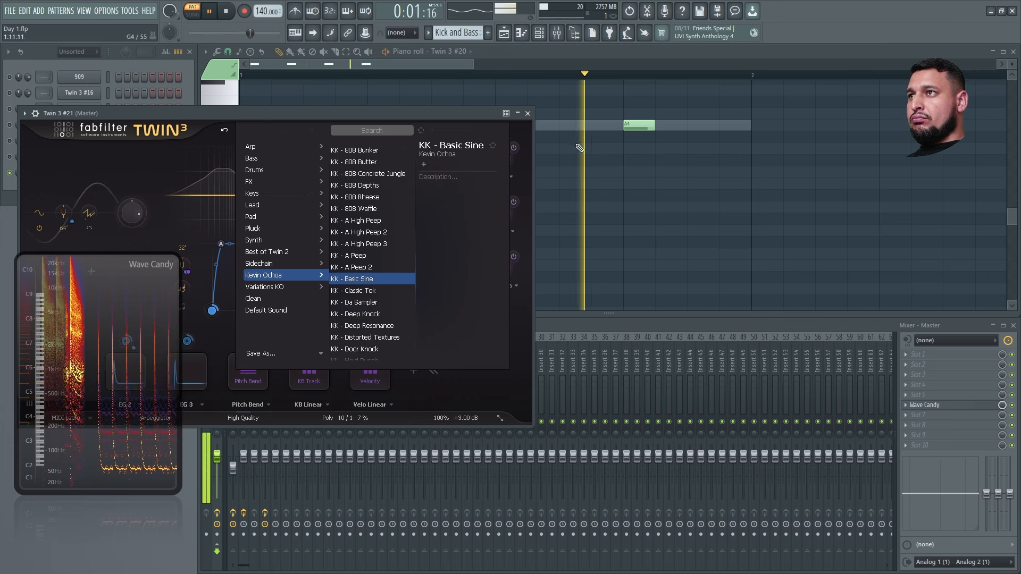
{"action": "left_click", "coordinate": [527, 114]}
{"action": "key", "text": "space"}
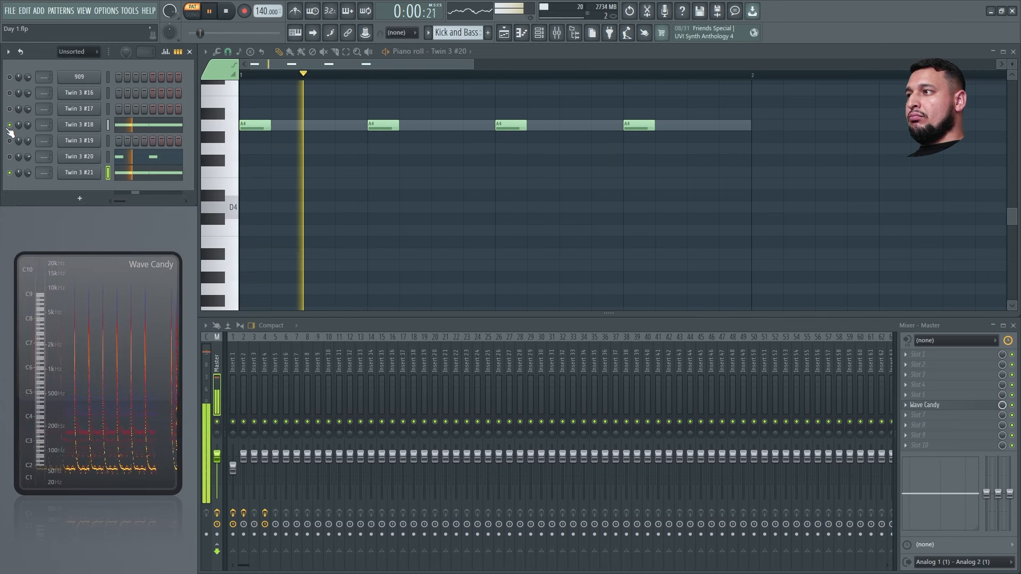
Step: Load KK - Classic Tok in Twin 3 #20 and lower its channel volume to 30% during playback
{"action": "key", "text": "space"}
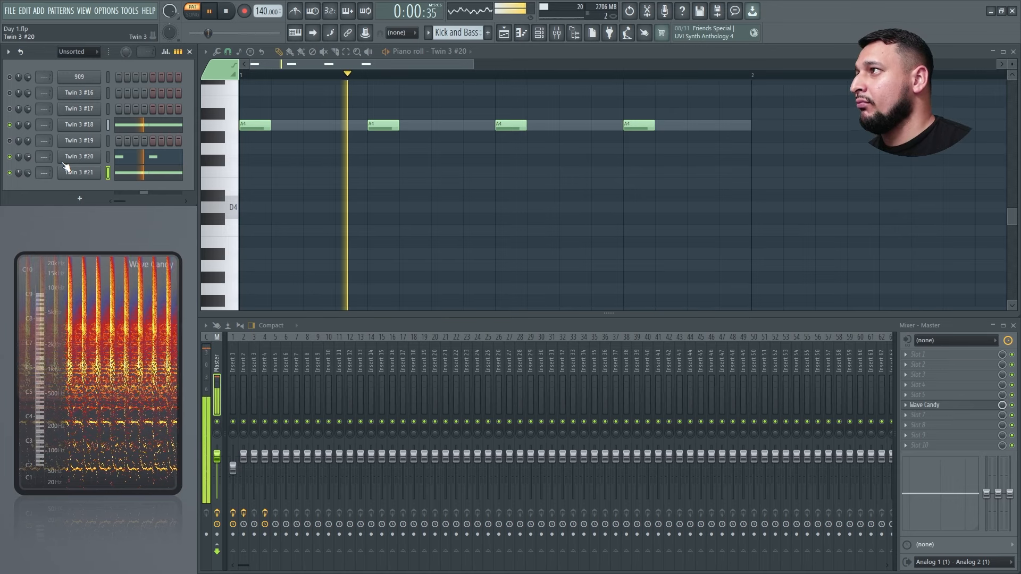
{"action": "key", "text": "space"}
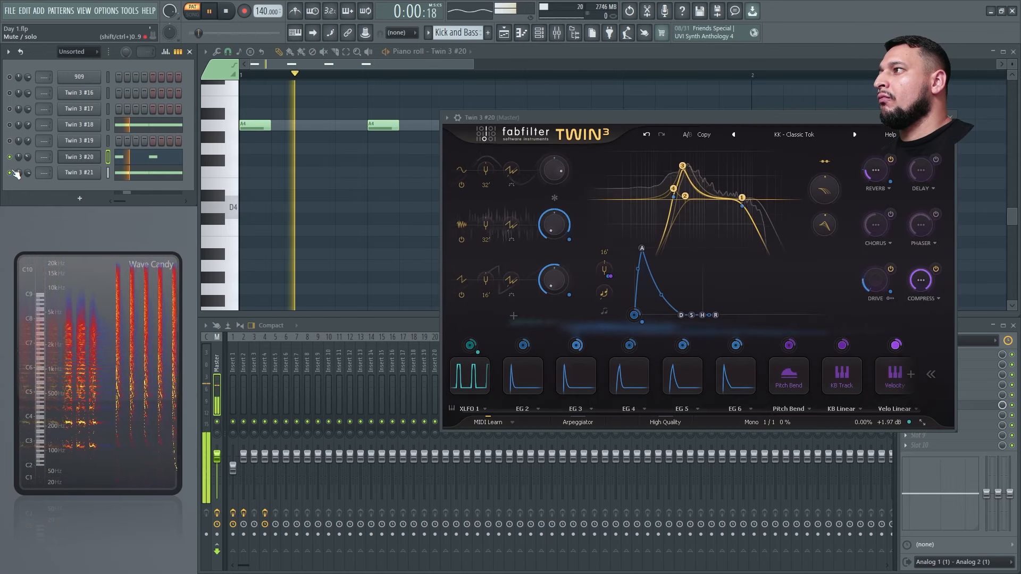
{"action": "left_click_drag", "start_coordinate": [28, 158], "coordinate": [28, 178]}
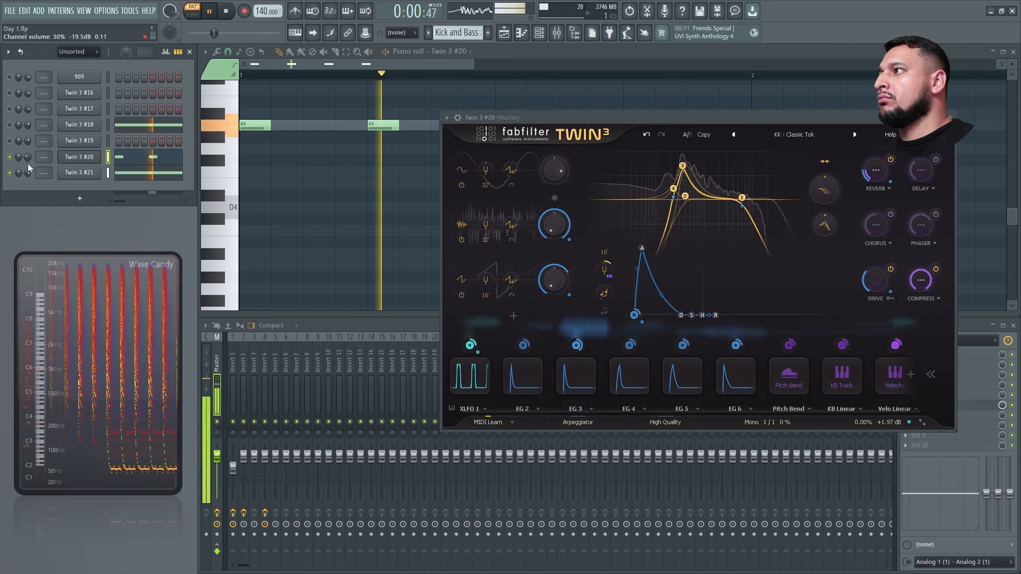
{"action": "key", "text": "space"}
{"action": "key", "text": "space"}
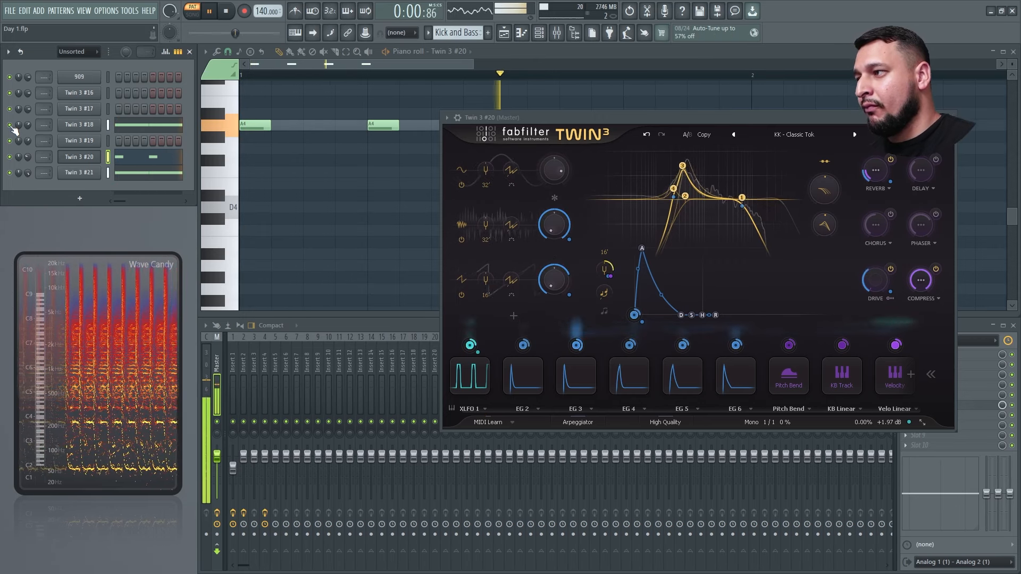
Step: Listen to Twin 3 #21 and Twin 3 #18 soloed one after the other
{"action": "key", "text": "space"}
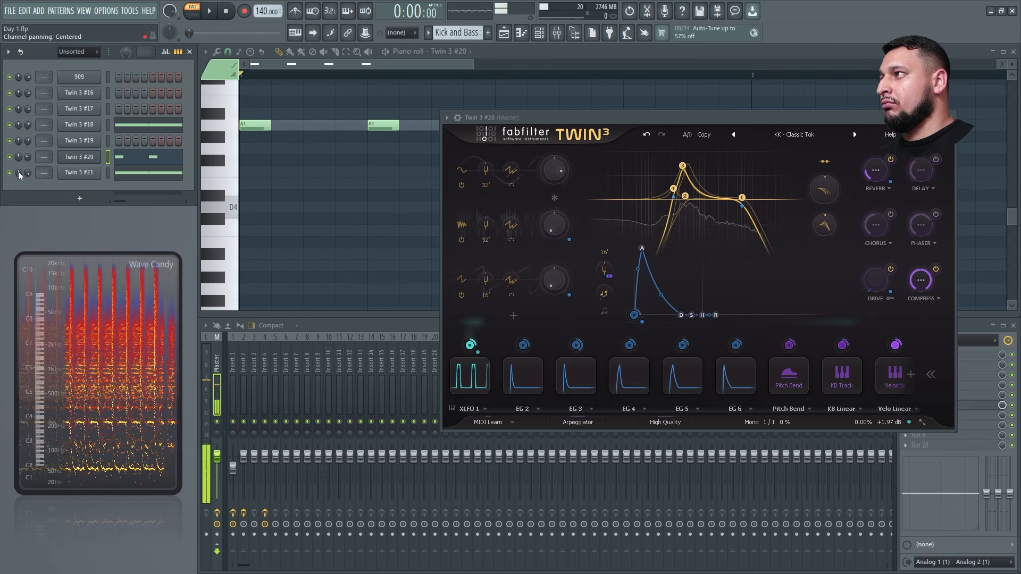
{"action": "key", "text": "space"}
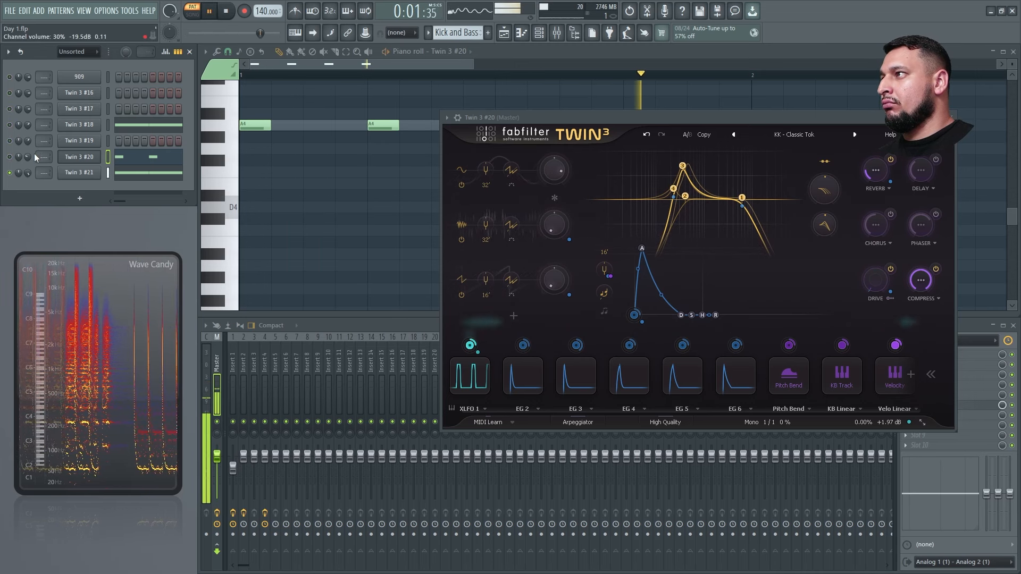
{"action": "key", "text": "space"}
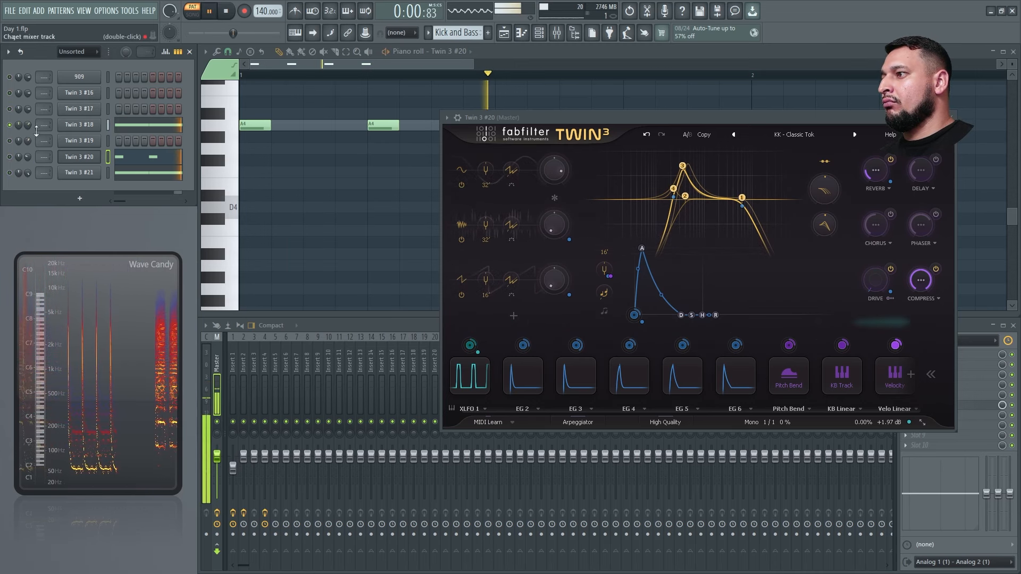
Step: Save the sound of Twin 3 #18 as preset BA - Reverse Bass 5 beside the other Reverse Bass presets
{"action": "left_click", "coordinate": [98, 127]}
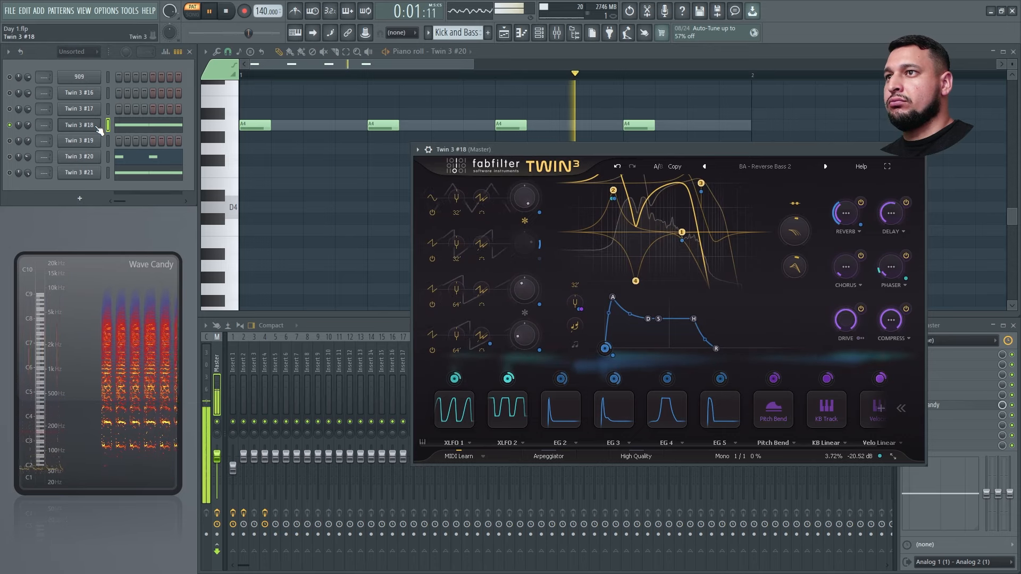
{"action": "left_click", "coordinate": [770, 166]}
{"action": "left_click", "coordinate": [655, 389]}
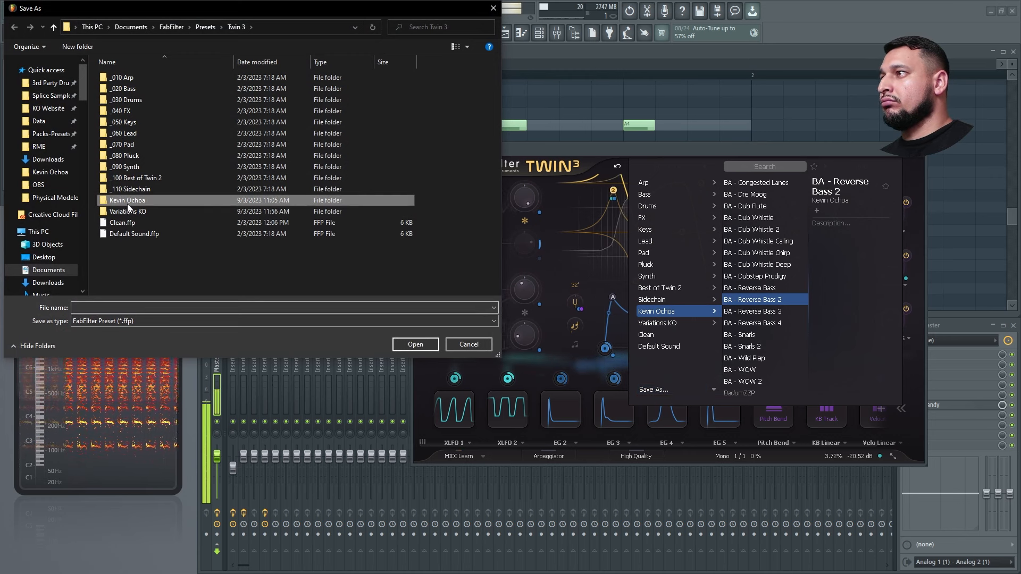
{"action": "double_click", "coordinate": [127, 203]}
{"action": "scroll", "coordinate": [256, 141], "scroll_direction": "down", "scroll_amount": 3}
{"action": "scroll", "coordinate": [256, 141], "scroll_direction": "up", "scroll_amount": 3}
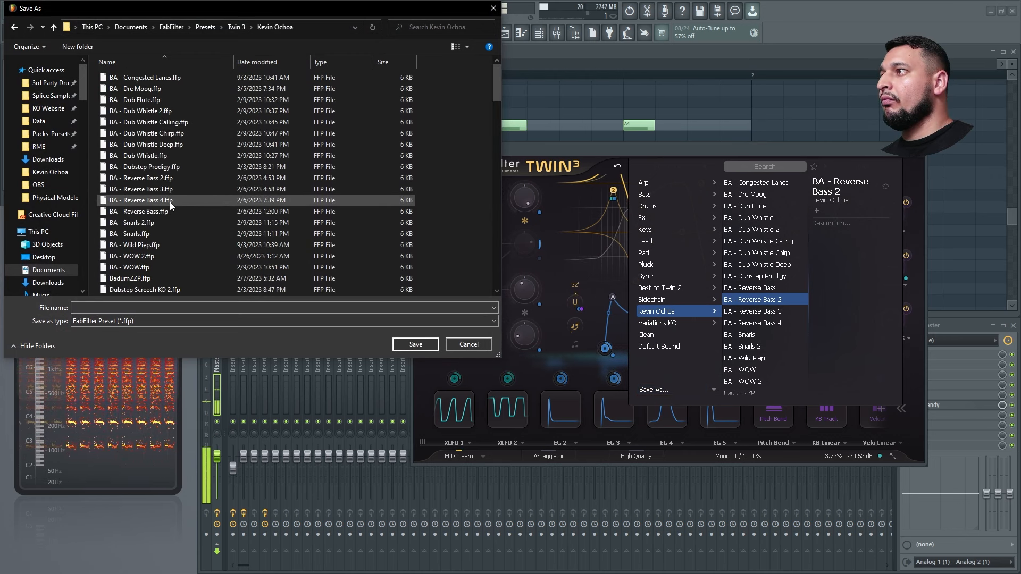
{"action": "left_click", "coordinate": [141, 200]}
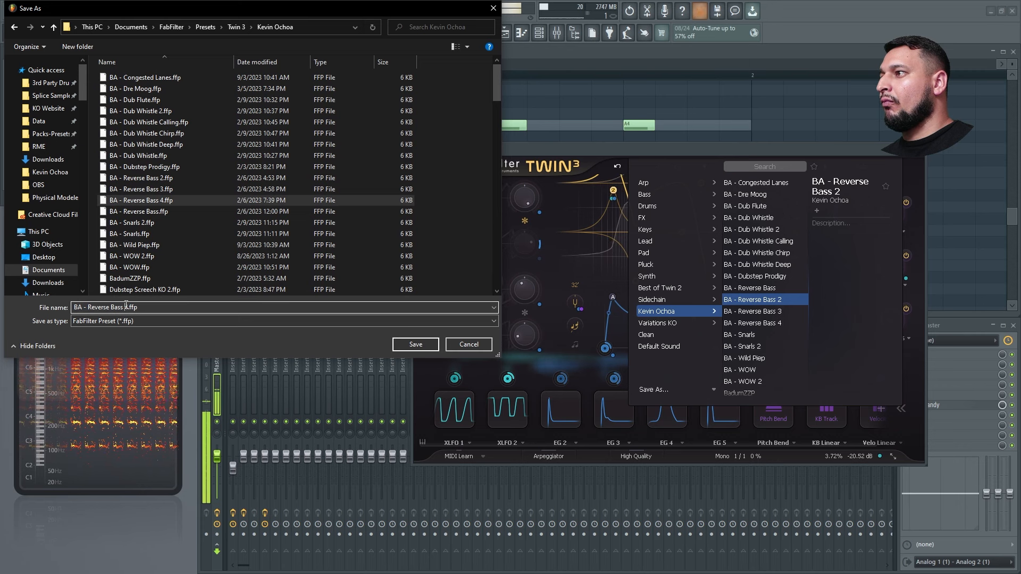
{"action": "left_click_drag", "start_coordinate": [126, 307], "coordinate": [242, 326]}
{"action": "key", "text": "BackSpace"}
{"action": "type", "text": "5"}
{"action": "key", "text": "Return"}
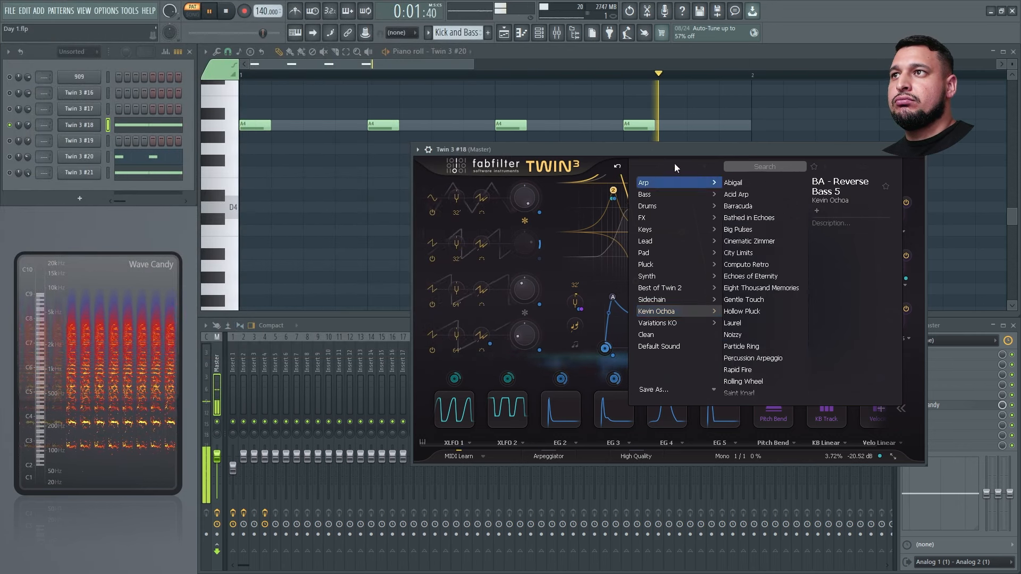
{"action": "left_click", "coordinate": [897, 449]}
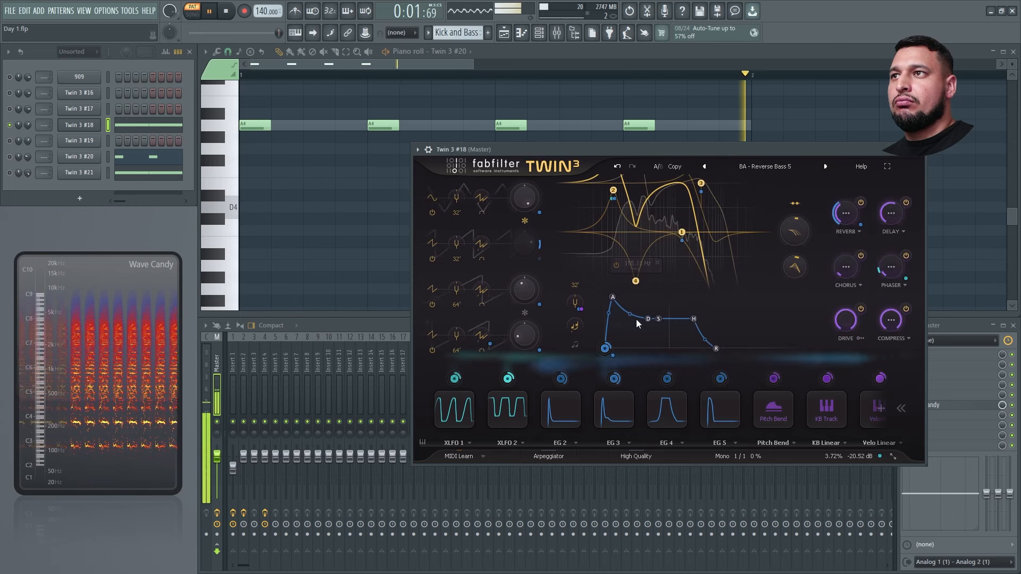
Step: Lower filter 4 of Twin 3 #18 to about 86 Hz and move filter 1 far down in frequency
{"action": "left_click_drag", "start_coordinate": [635, 280], "coordinate": [621, 335]}
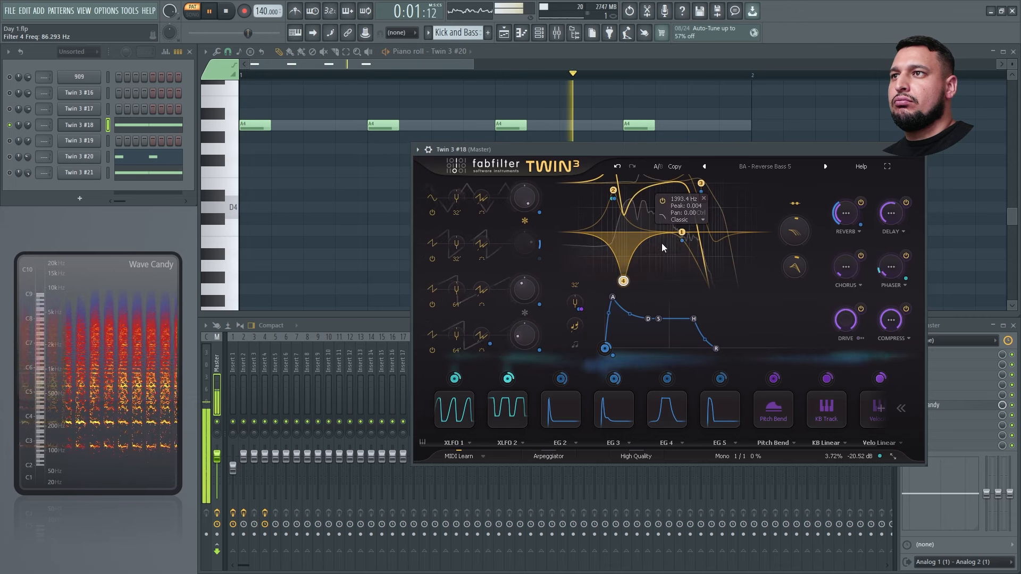
{"action": "left_click_drag", "start_coordinate": [683, 238], "coordinate": [603, 243]}
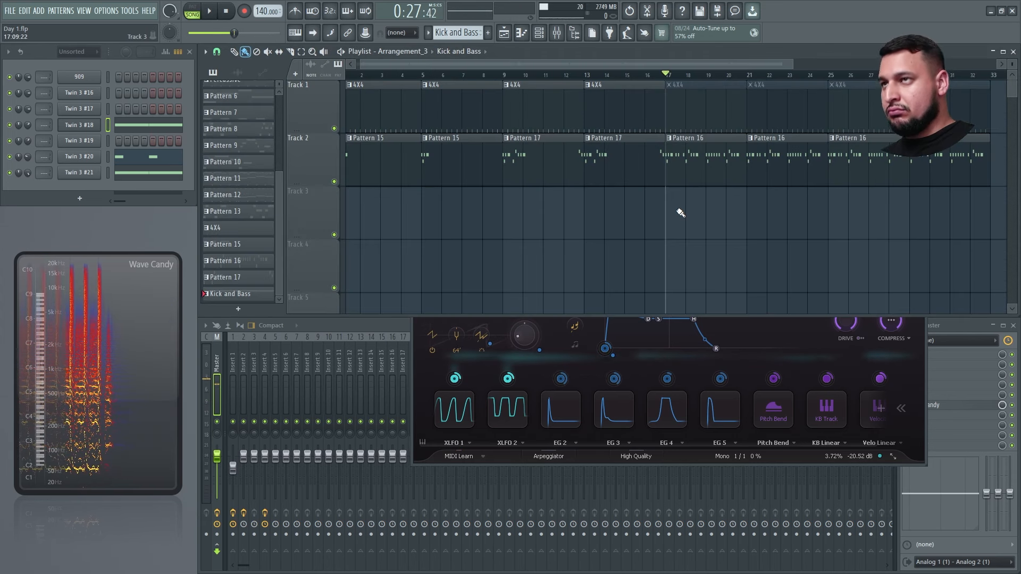
Step: Paint the Kick and Bass pattern along Track 3 from bar 17 to bar 33 and play the song
{"action": "left_click_drag", "start_coordinate": [681, 213], "coordinate": [989, 213]}
{"action": "key", "text": "space"}
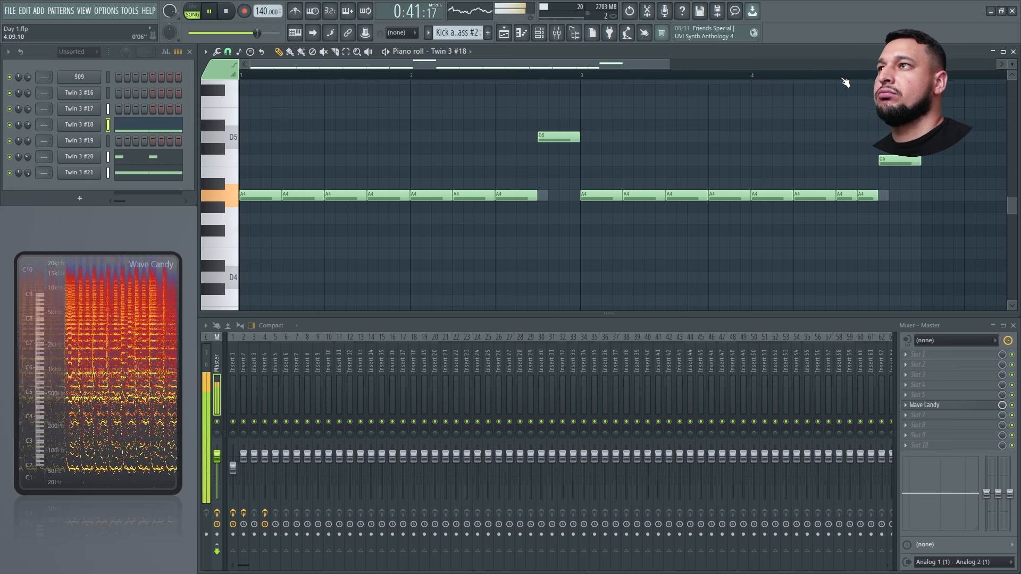
Step: Merge the four Kick and Bass clips from bar 21 to 25 on Track 3 into one pattern and play it
{"action": "left_click", "coordinate": [505, 32]}
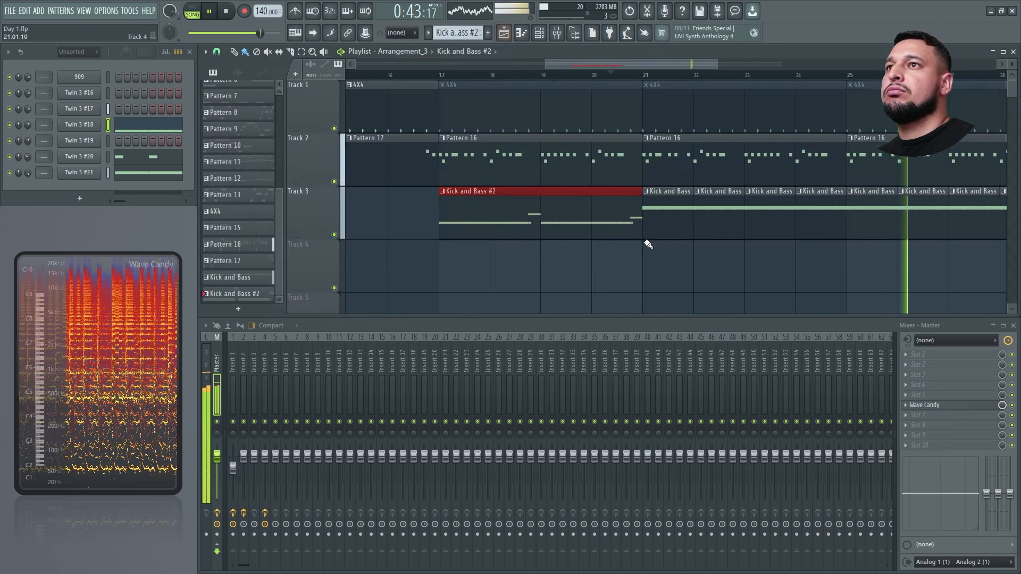
{"action": "scroll", "coordinate": [645, 244], "scroll_direction": "down", "scroll_amount": 2}
{"action": "left_click_drag", "start_coordinate": [752, 256], "coordinate": [645, 206]}
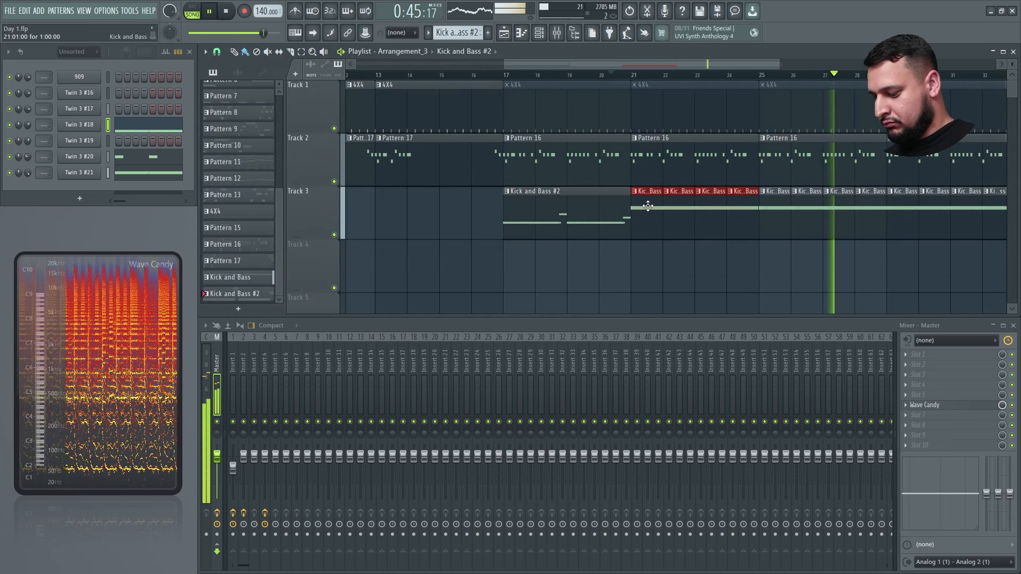
{"action": "key", "text": "ctrl+g"}
{"action": "key", "text": "space"}
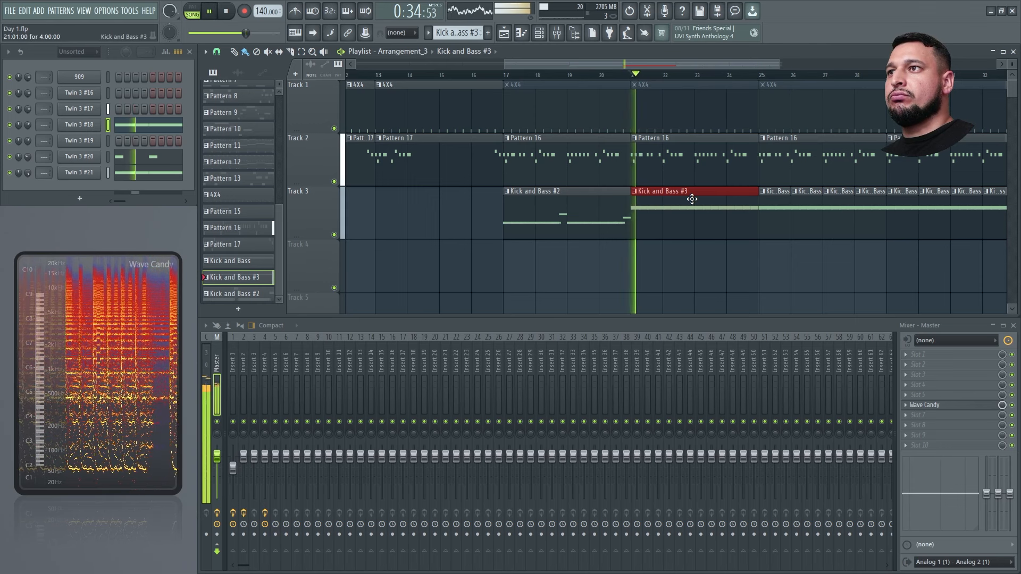
{"action": "key", "text": "space"}
Step: Clone the Twin 3 #18 channel and play the clone together with the kick and sub layers
{"action": "right_click", "coordinate": [80, 125]}
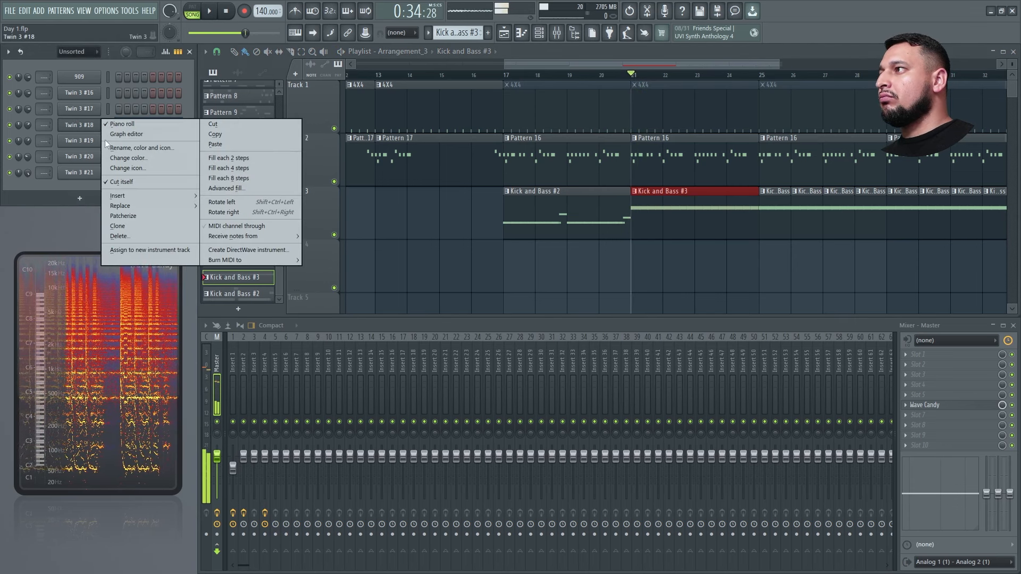
{"action": "left_click", "coordinate": [155, 223]}
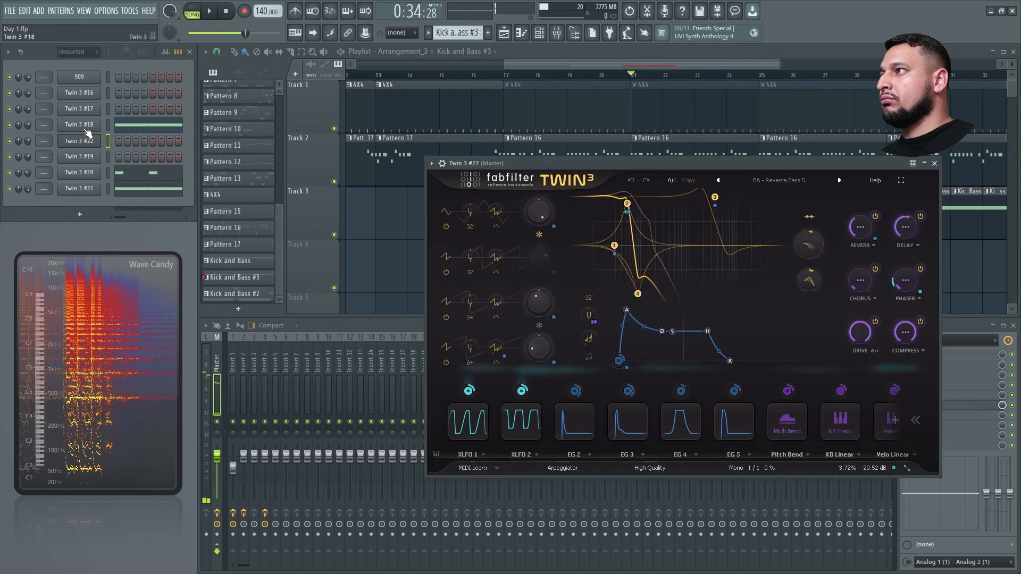
{"action": "key", "text": "space"}
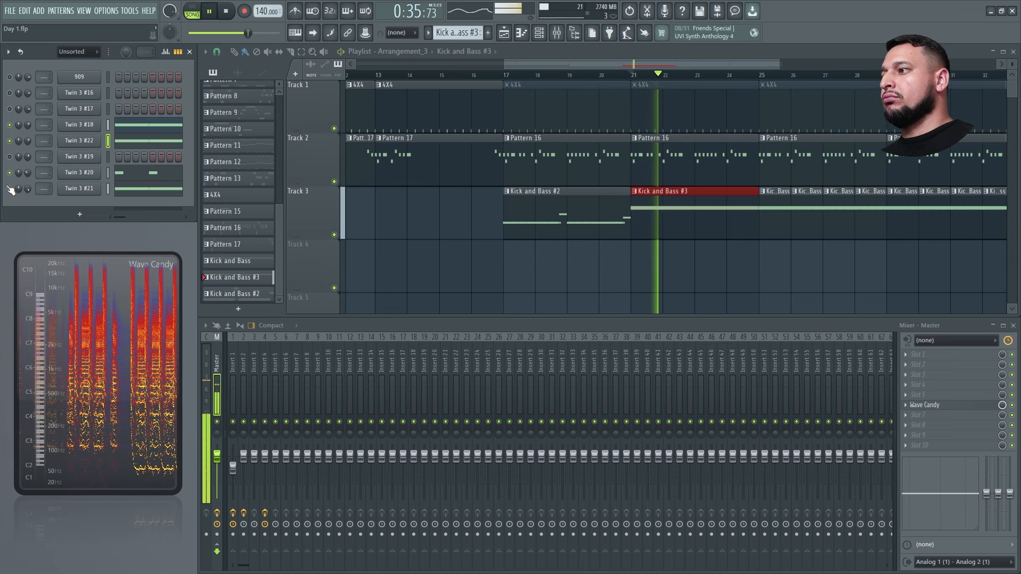
{"action": "key", "text": "space"}
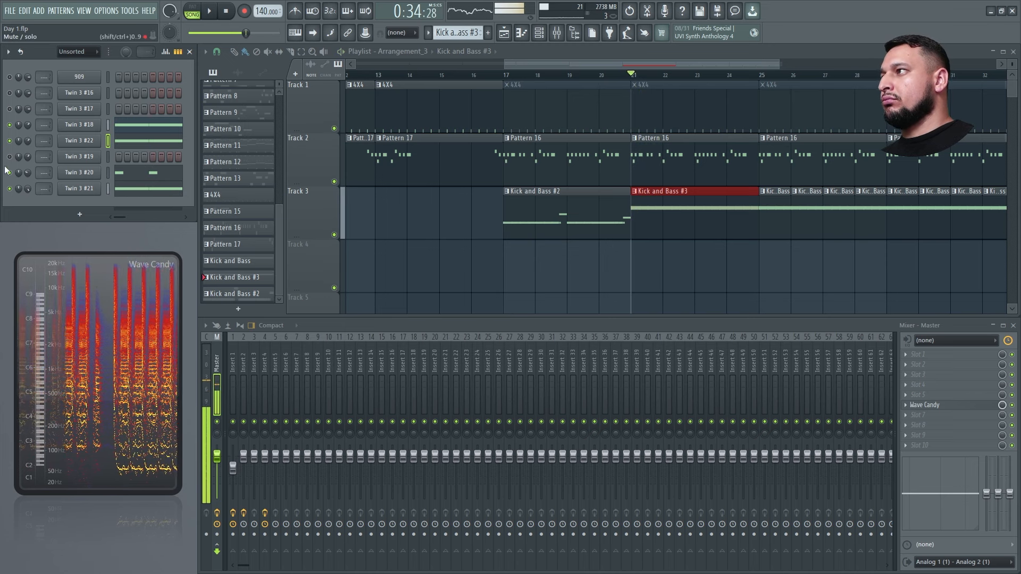
{"action": "key", "text": "space"}
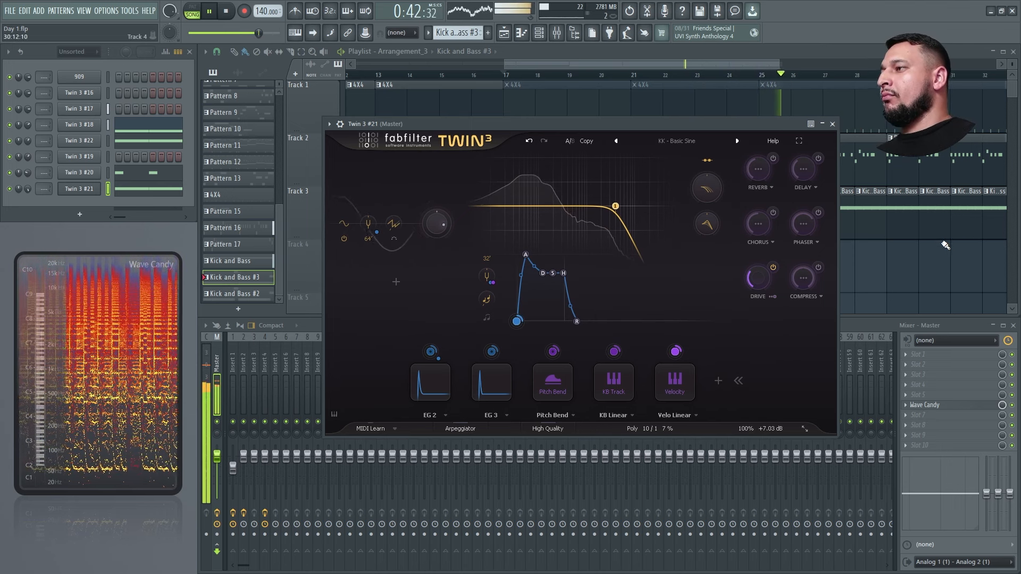
Step: Close the Twin 3 #21 window and merge Kick and Bass clips after bar 25 on Track 3 into one pattern
{"action": "left_click", "coordinate": [833, 123]}
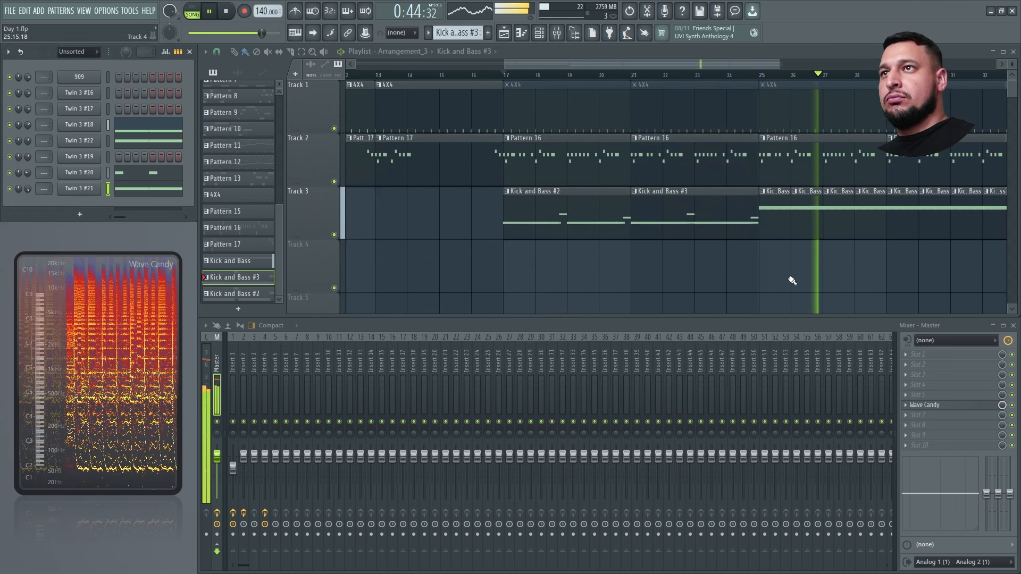
{"action": "scroll", "coordinate": [723, 246], "scroll_direction": "down", "scroll_amount": 4}
{"action": "scroll", "coordinate": [925, 276], "scroll_direction": "up", "scroll_amount": 5}
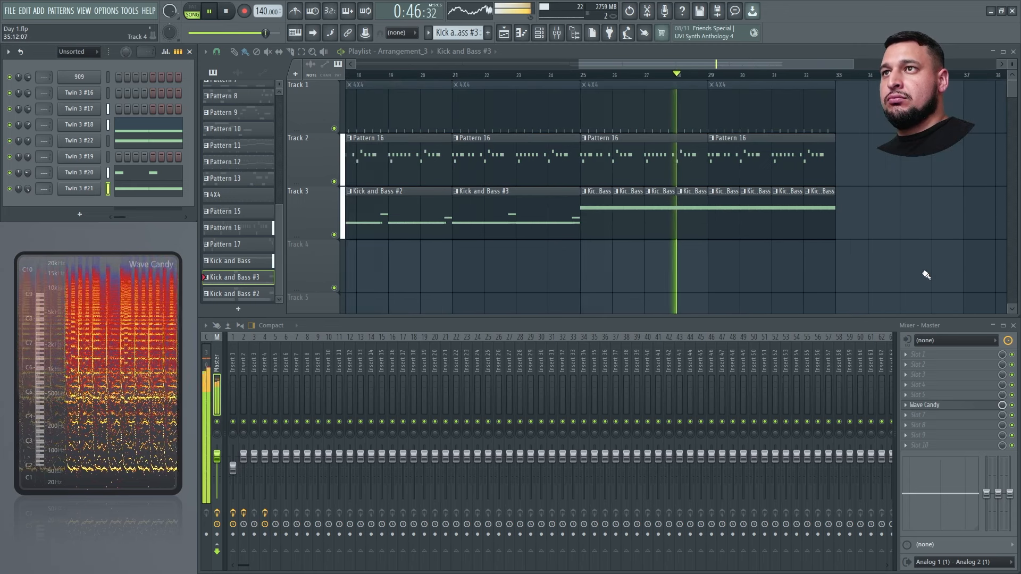
{"action": "left_click_drag", "start_coordinate": [628, 259], "coordinate": [538, 200]}
{"action": "left_click", "coordinate": [645, 257], "text": "ctrl"}
{"action": "key", "text": "ctrl+g"}
{"action": "key", "text": "space"}
{"action": "scroll", "coordinate": [527, 86], "scroll_direction": "up", "scroll_amount": 2}
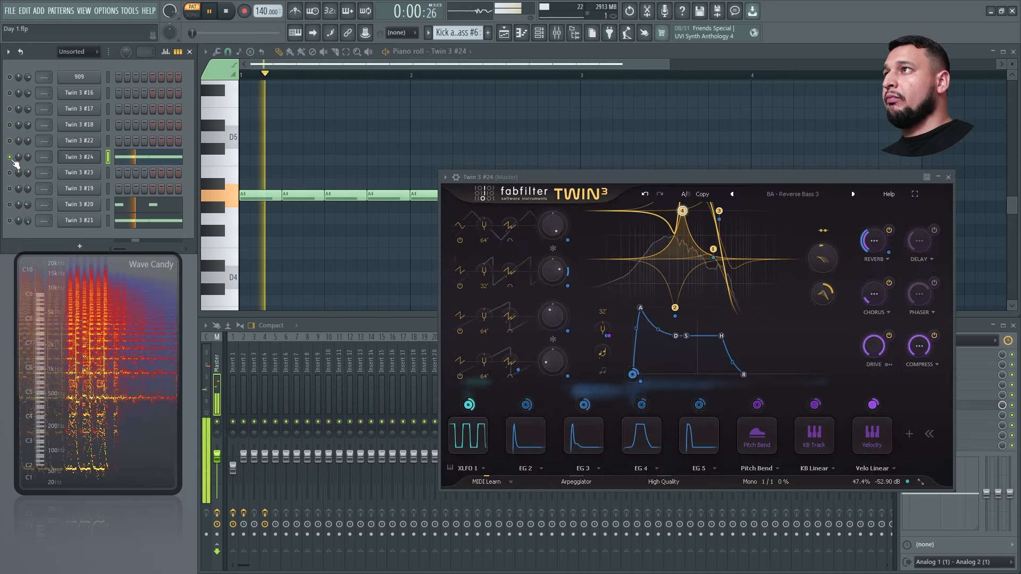
Step: Set filter 1 of Twin 3 #24 to 529.97 Hz with a 0.914 peak, and unmute all channels during playback
{"action": "mouse_move", "coordinate": [687, 217]}
{"action": "mouse_move", "coordinate": [687, 217]}
{"action": "left_mouse_down"}
{"action": "mouse_move", "coordinate": [676, 218]}
{"action": "mouse_move", "coordinate": [726, 231]}
{"action": "mouse_move", "coordinate": [713, 219]}
{"action": "mouse_move", "coordinate": [684, 222]}
{"action": "mouse_move", "coordinate": [710, 237]}
{"action": "mouse_move", "coordinate": [709, 221]}
{"action": "mouse_move", "coordinate": [731, 218]}
{"action": "mouse_move", "coordinate": [689, 219]}
{"action": "left_mouse_up"}
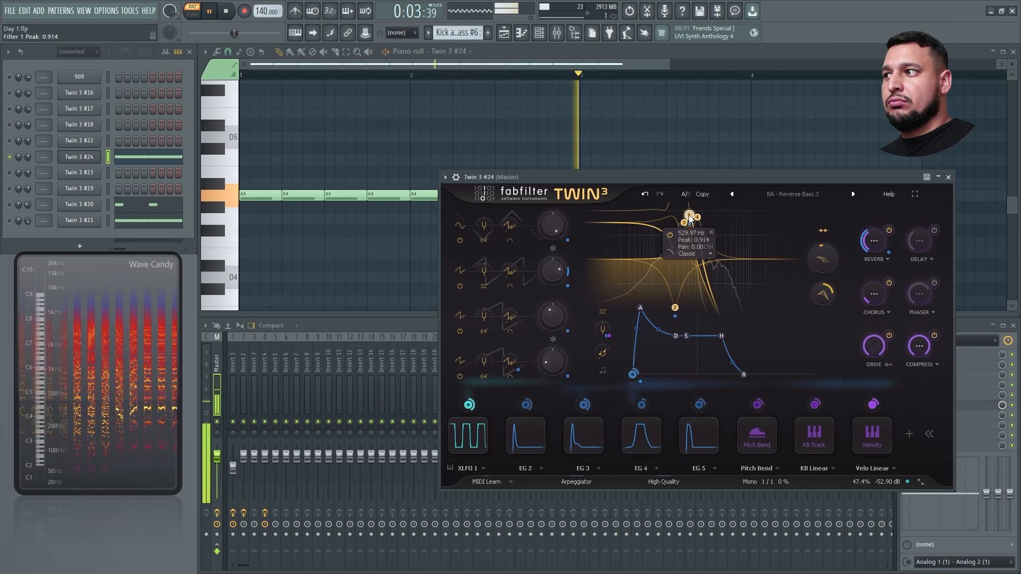
{"action": "key", "text": "space"}
{"action": "key", "text": "space"}
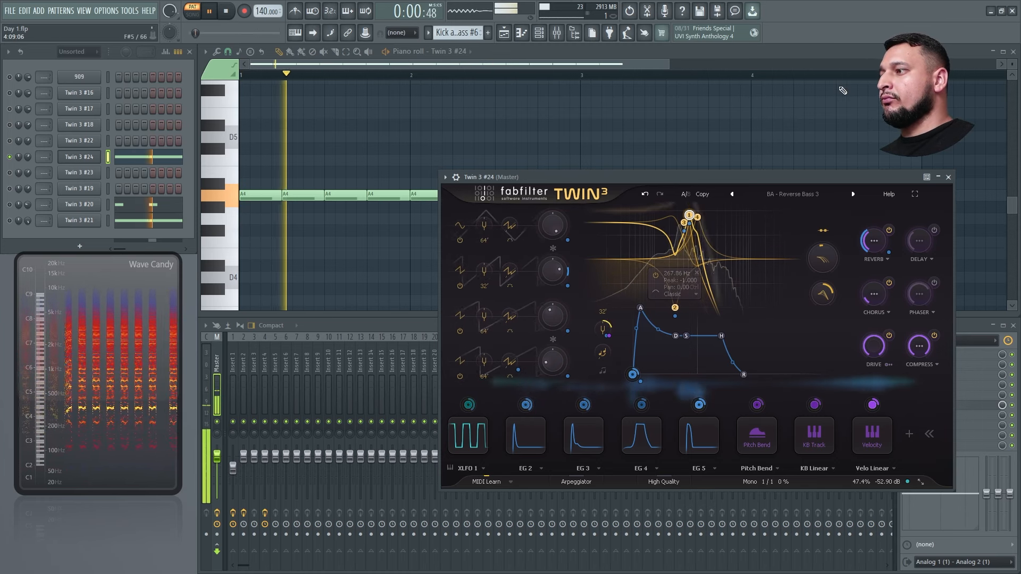
{"action": "left_click_drag", "start_coordinate": [9, 221], "coordinate": [10, 77]}
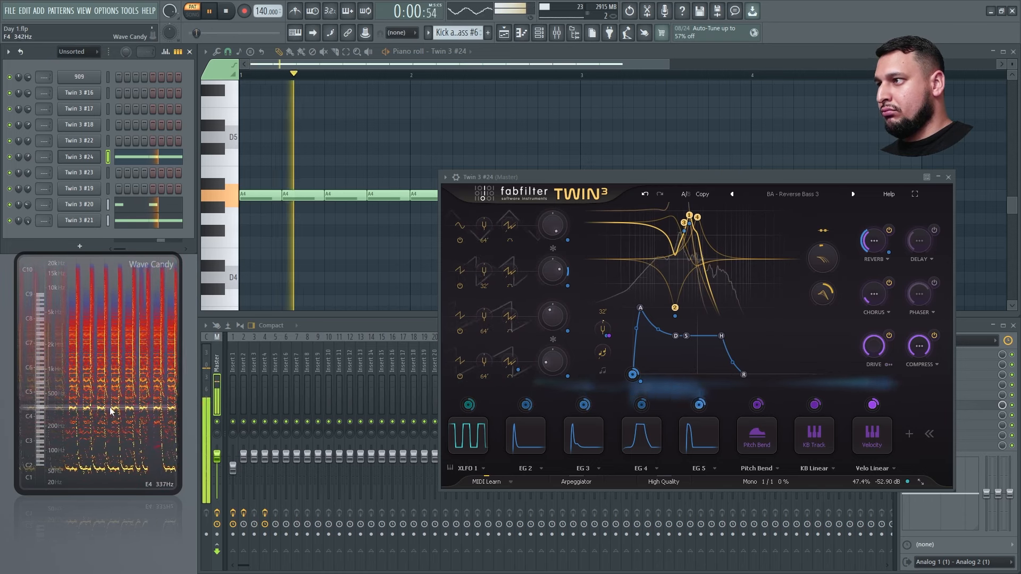
Step: Play the song in the playlist from bar 29 and close the Twin 3 #24 plugin window
{"action": "left_click", "coordinate": [515, 35]}
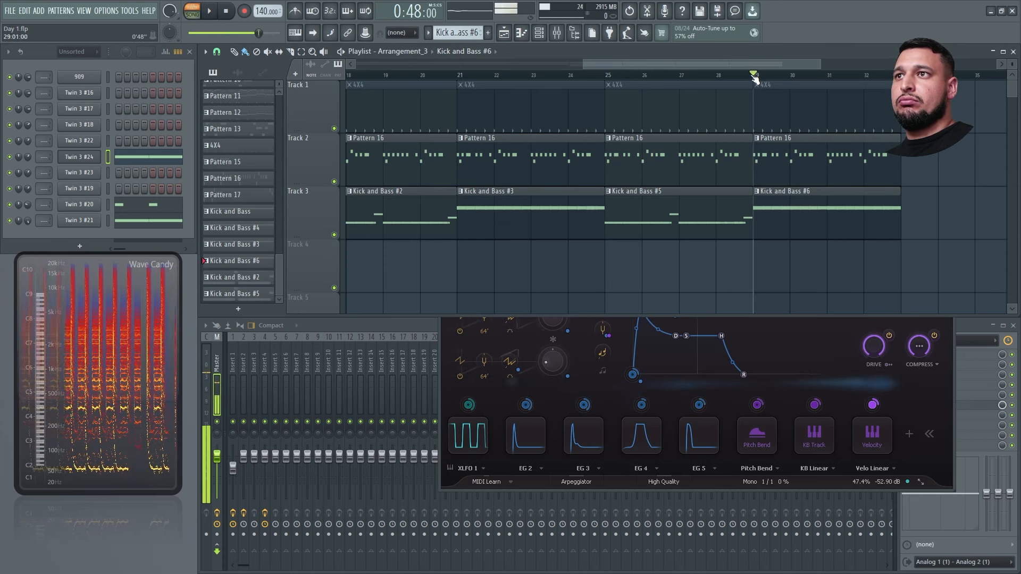
{"action": "key", "text": "space"}
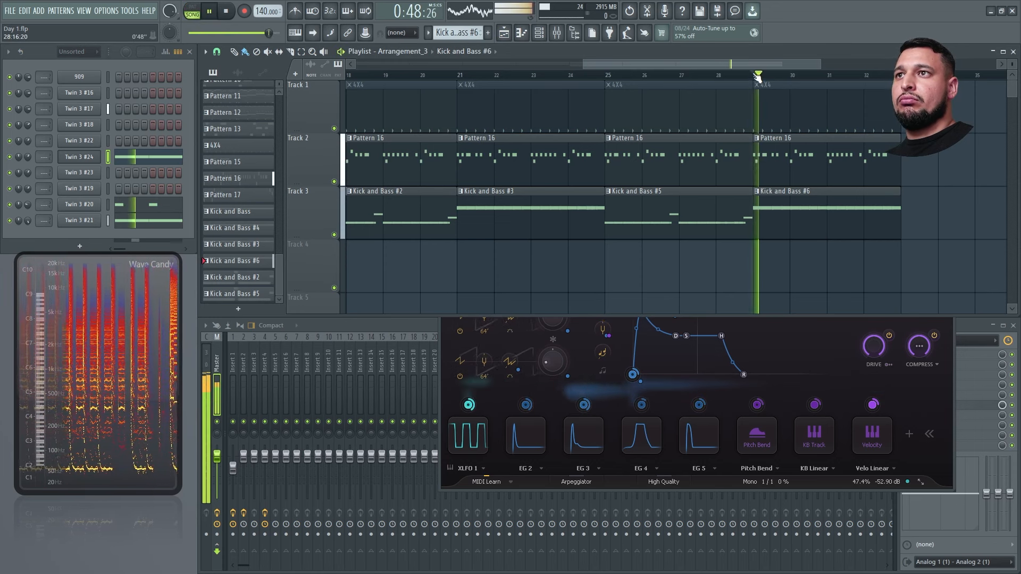
{"action": "left_click", "coordinate": [951, 397]}
{"action": "left_click", "coordinate": [950, 173]}
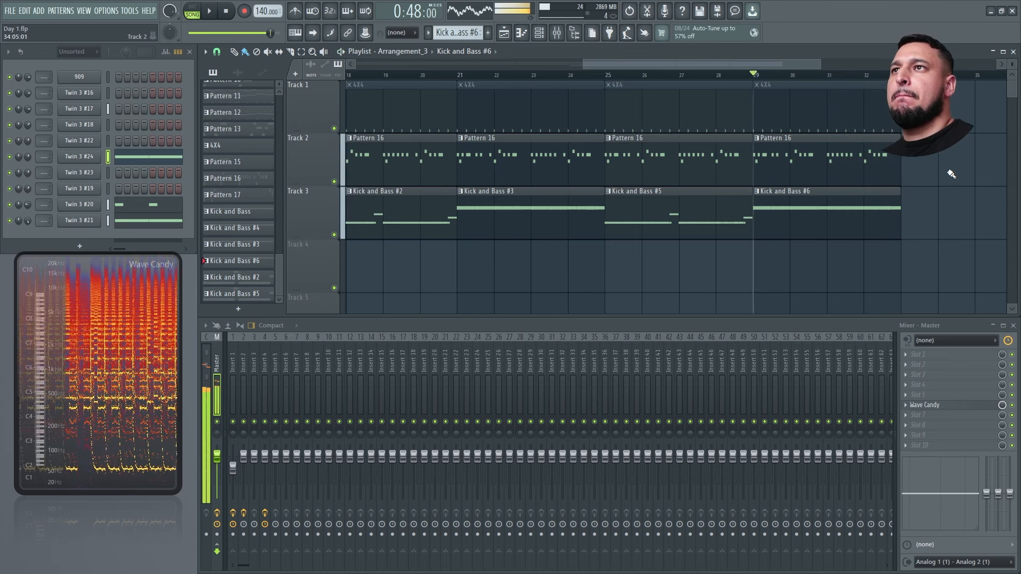
Step: In the Twin 3 #24 piano roll, replace the last A4 note of bar 2 with a single four-step A#4 note
{"action": "key", "text": "F7"}
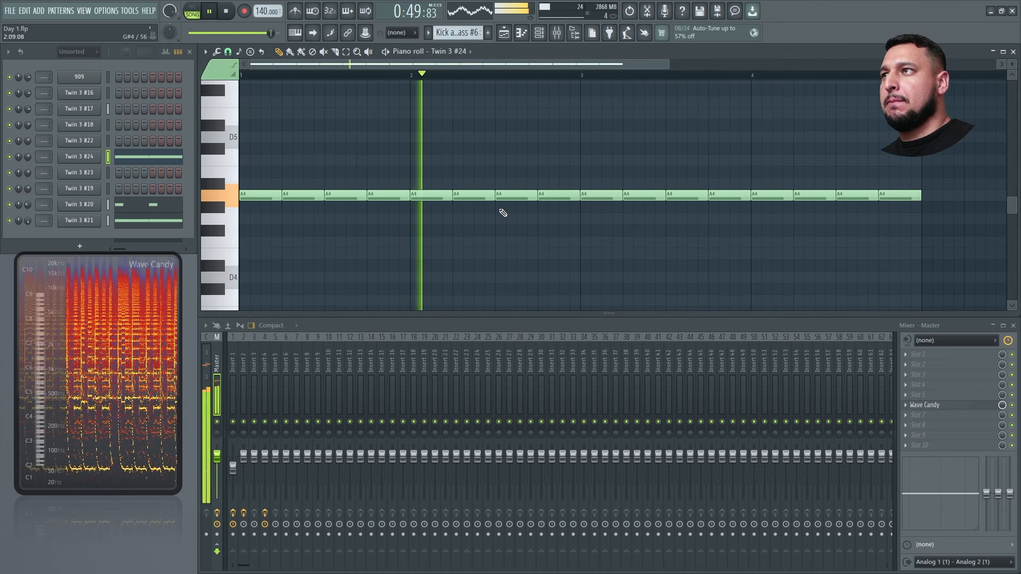
{"action": "left_click_drag", "start_coordinate": [578, 195], "coordinate": [552, 157]}
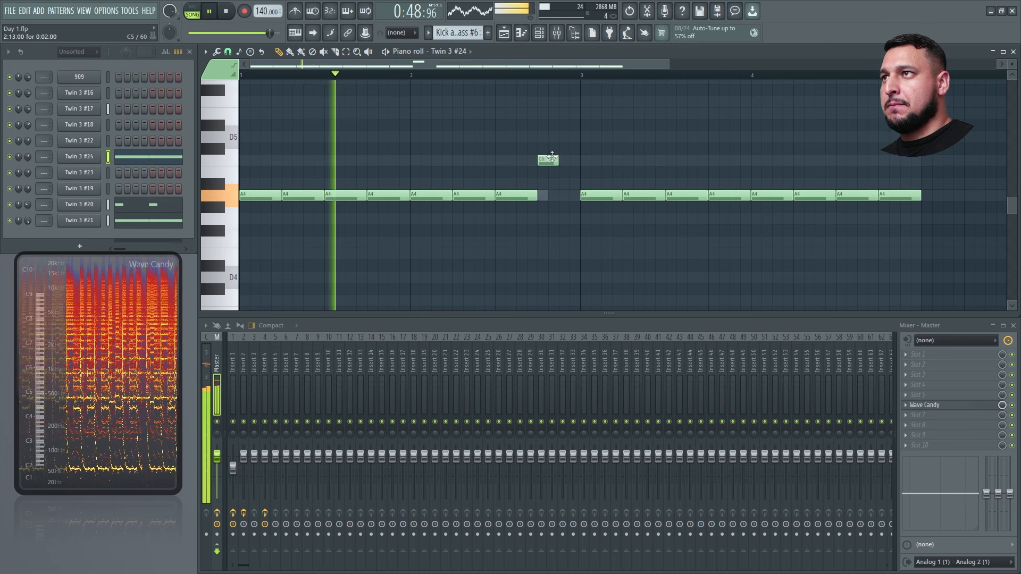
{"action": "left_click", "coordinate": [566, 184]}
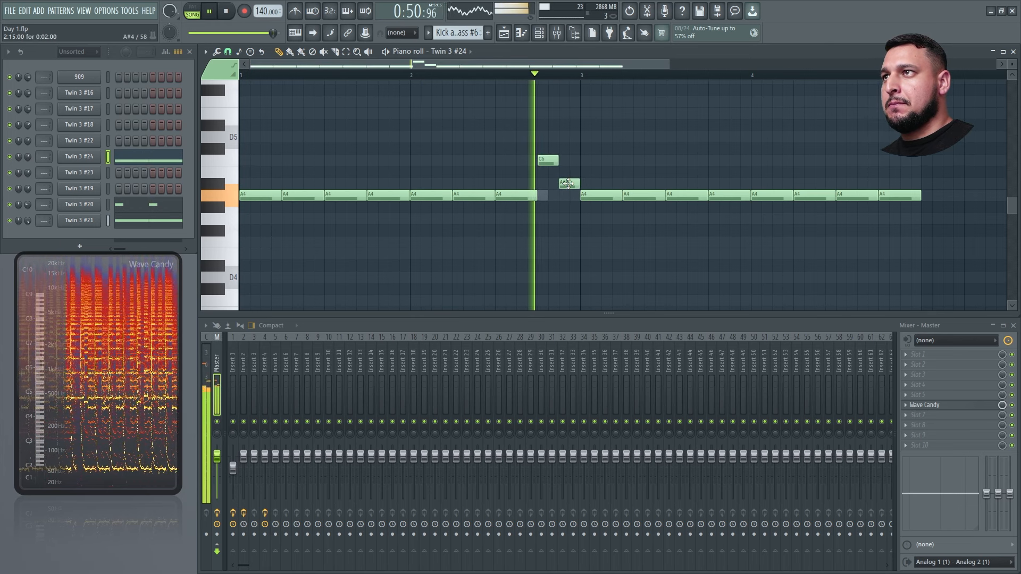
{"action": "right_click", "coordinate": [548, 159]}
{"action": "mouse_move", "coordinate": [562, 183]}
{"action": "left_mouse_down"}
{"action": "mouse_move", "coordinate": [541, 184]}
{"action": "mouse_move", "coordinate": [579, 186]}
{"action": "left_mouse_up"}
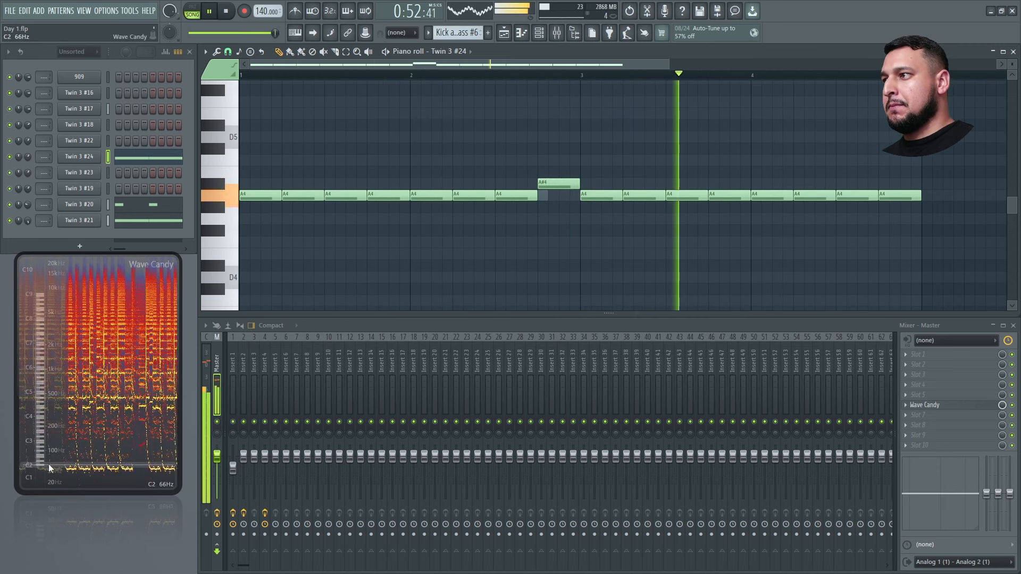
Step: Try the last note of bar 2 on B4 during playback, and raise it to C5
{"action": "left_click_drag", "start_coordinate": [558, 184], "coordinate": [558, 173]}
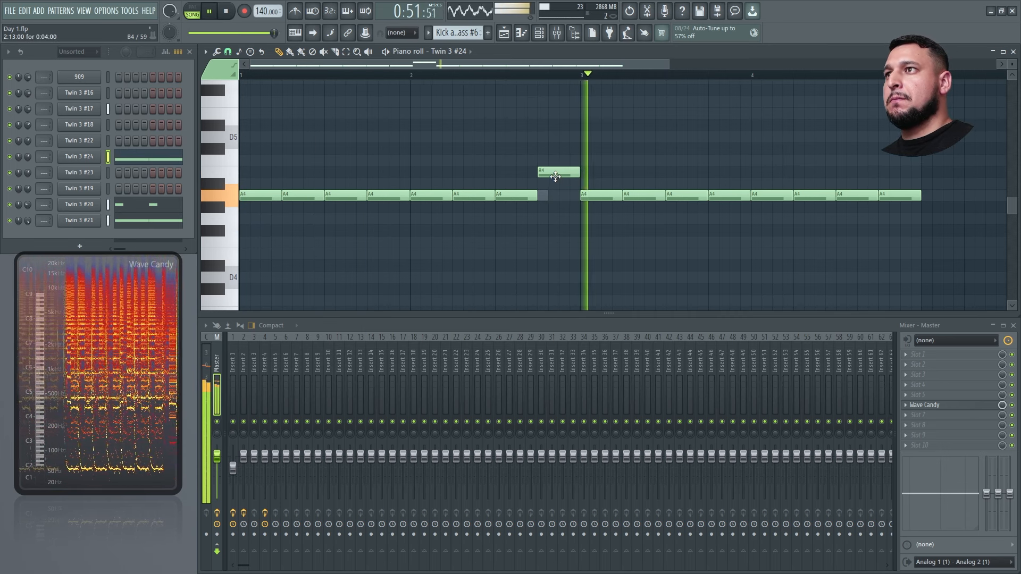
{"action": "left_click_drag", "start_coordinate": [555, 177], "coordinate": [567, 150]}
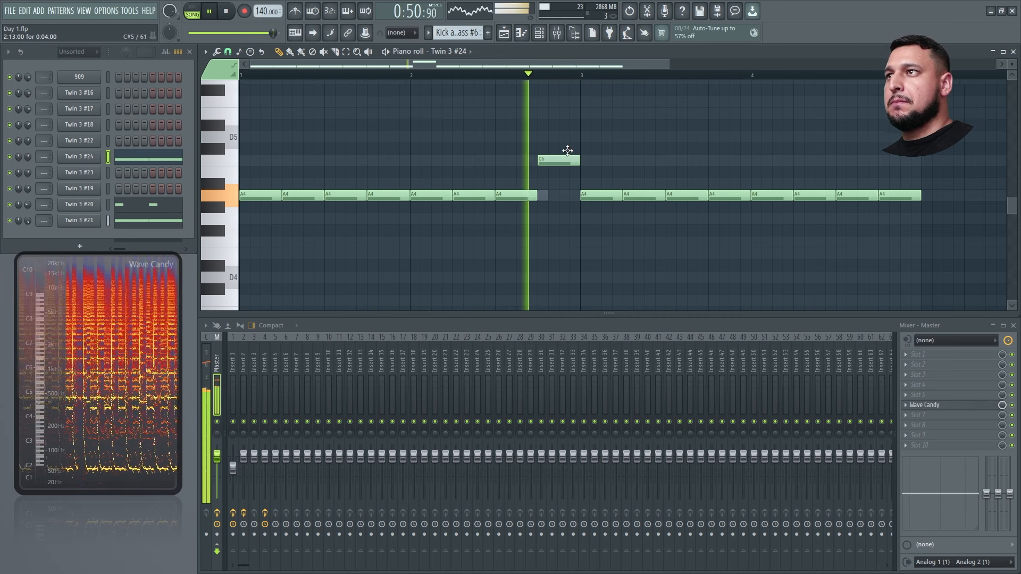
{"action": "key", "text": "space"}
{"action": "key", "text": "ctrl+z"}
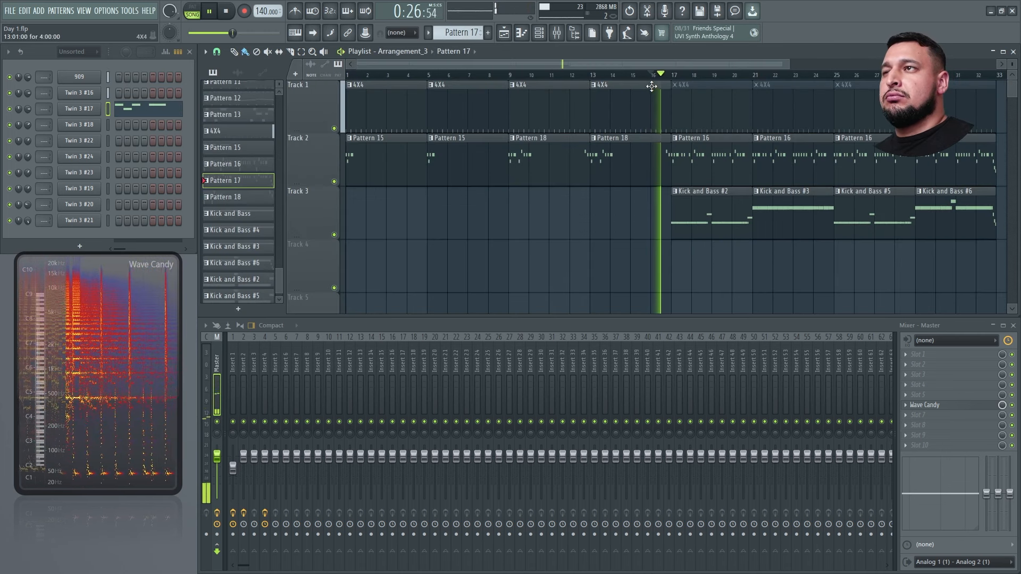
Step: Make the 4X4 clip at bar 13 on Track 1 a unique pattern
{"action": "left_click", "coordinate": [597, 90]}
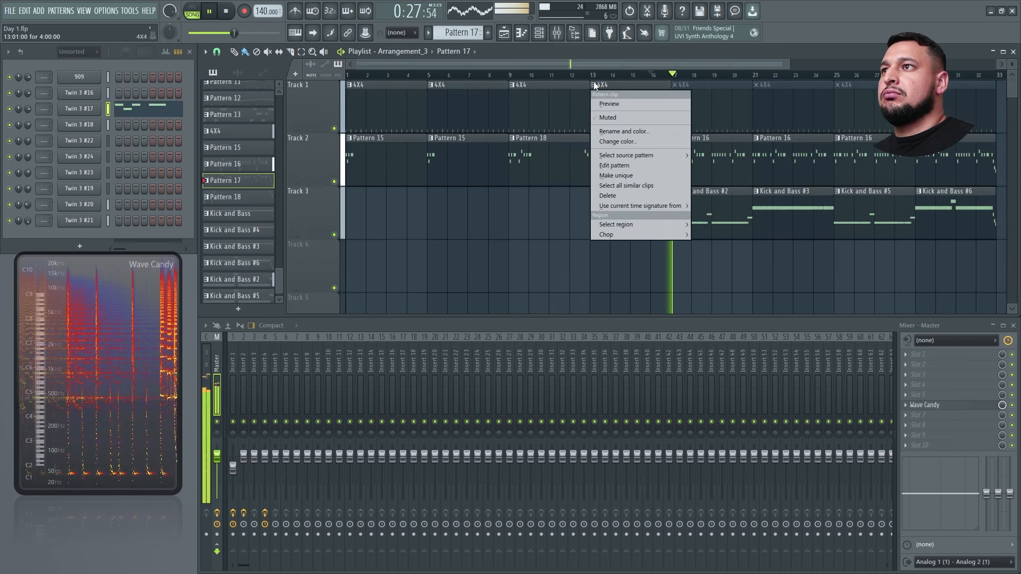
{"action": "left_click", "coordinate": [633, 177]}
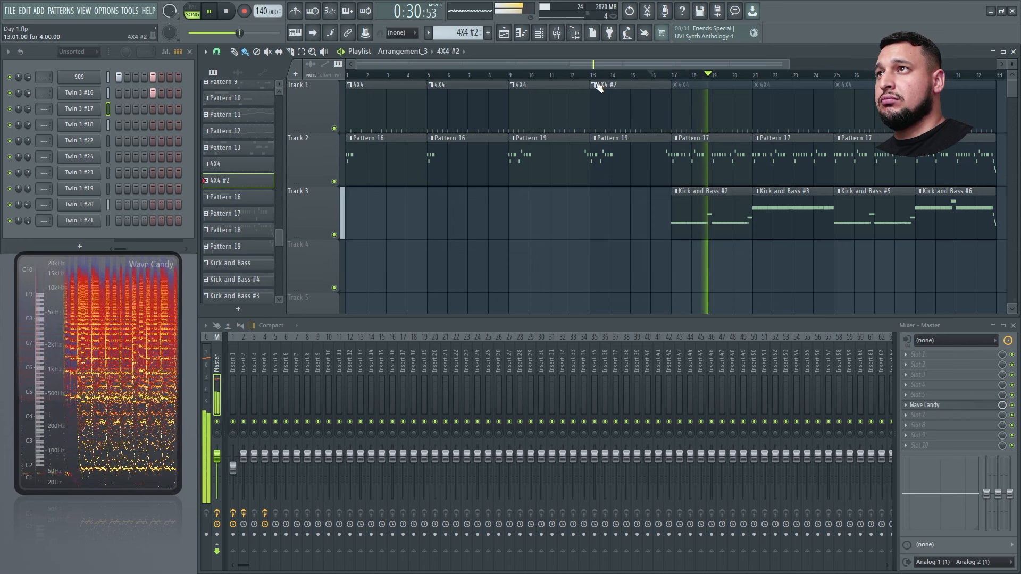
Step: Import the Snare Build 1 MIDI file into the Twin 3 #16 channel of the 4X4 #2 pattern
{"action": "key", "text": "space"}
{"action": "double_click", "coordinate": [595, 107]}
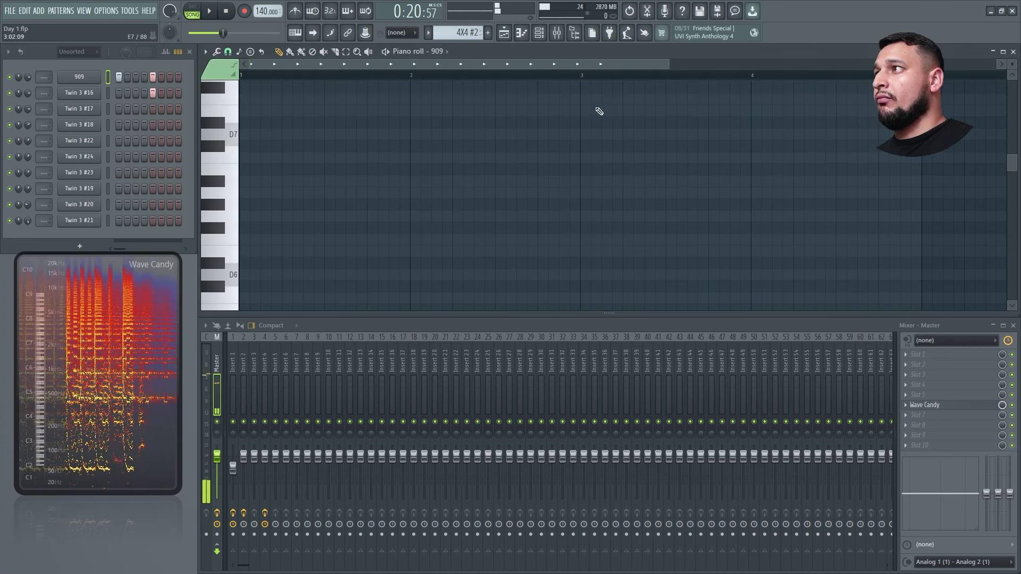
{"action": "right_click", "coordinate": [98, 92]}
{"action": "left_click", "coordinate": [114, 92]}
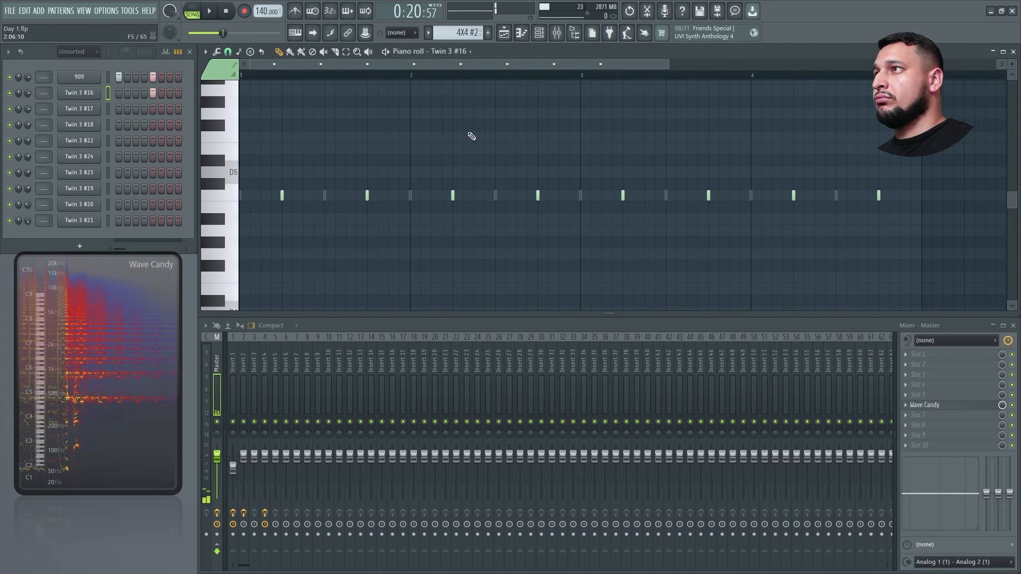
{"action": "key", "text": "ctrl+m"}
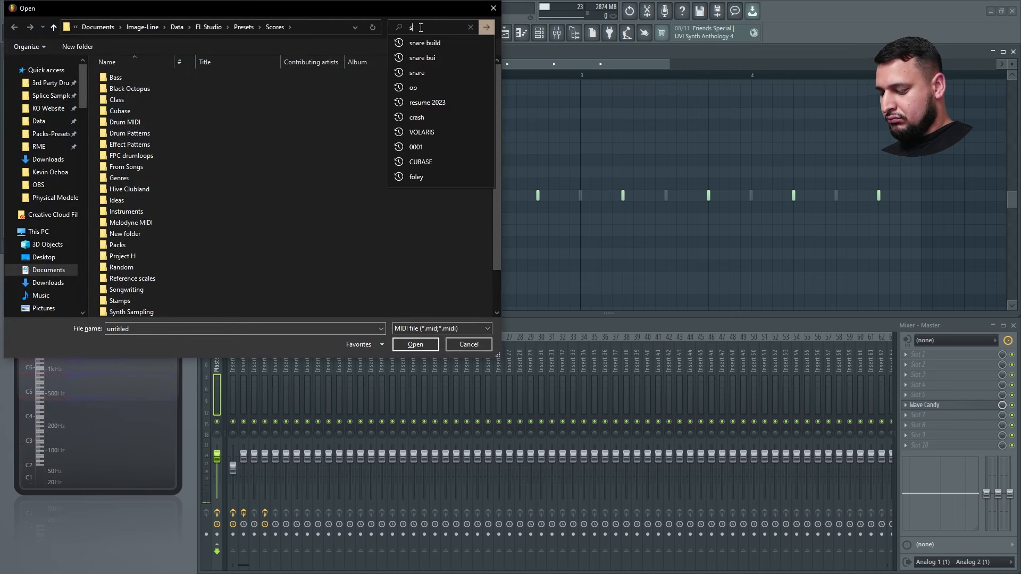
{"action": "left_click", "coordinate": [425, 43]}
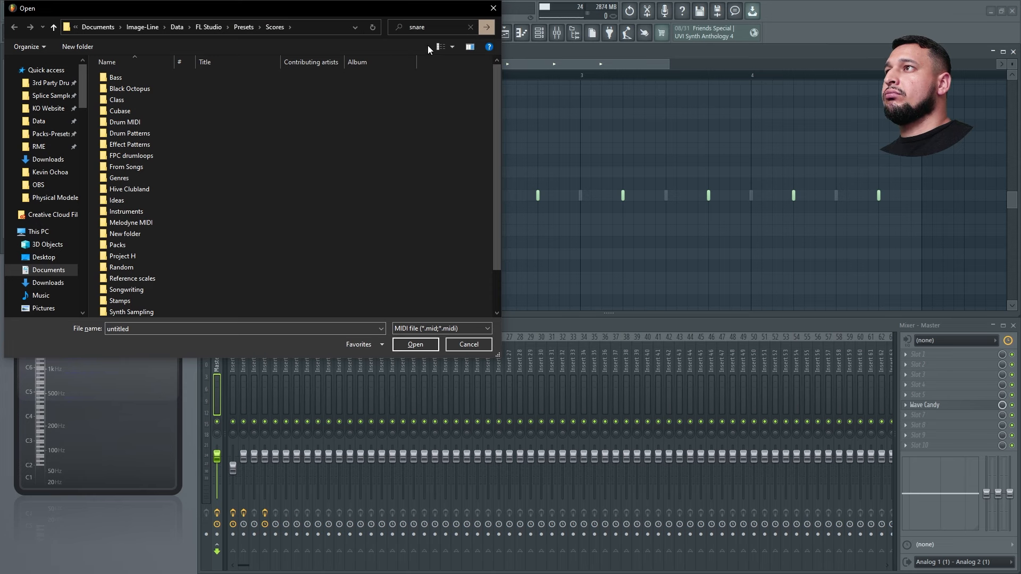
{"action": "left_click", "coordinate": [167, 94]}
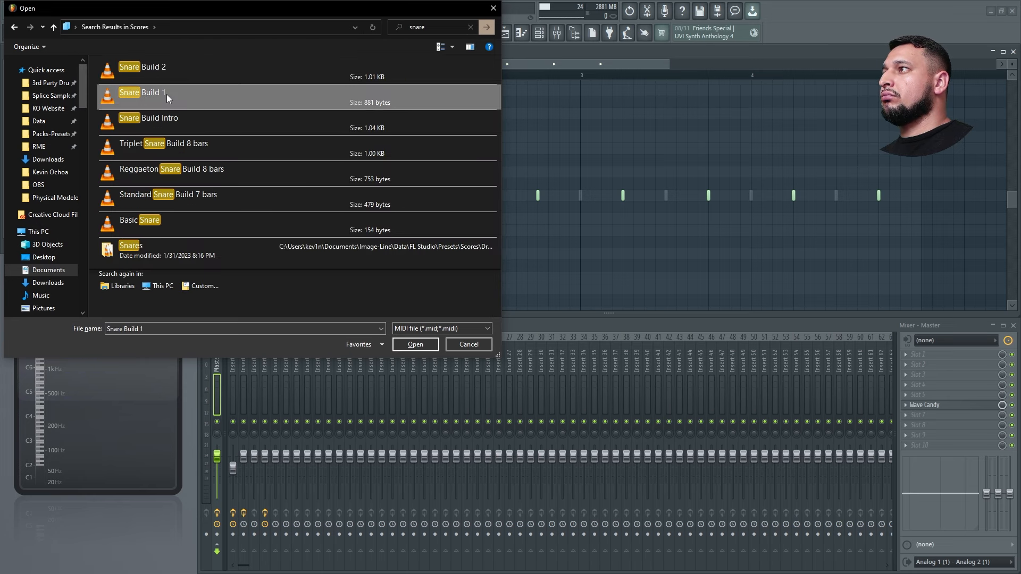
{"action": "left_click", "coordinate": [415, 344]}
Step: Play back the imported snare build across its full length in the piano roll and return to the playlist
{"action": "key", "text": "space"}
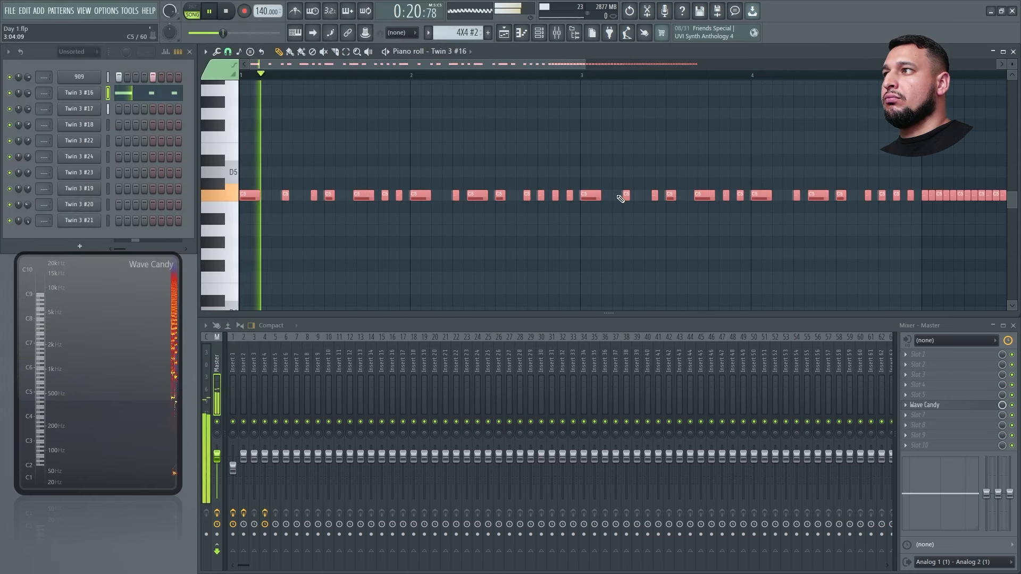
{"action": "scroll", "coordinate": [569, 223], "scroll_direction": "down", "scroll_amount": 3, "text": "ctrl"}
{"action": "scroll", "coordinate": [569, 223], "scroll_direction": "up", "scroll_amount": 1}
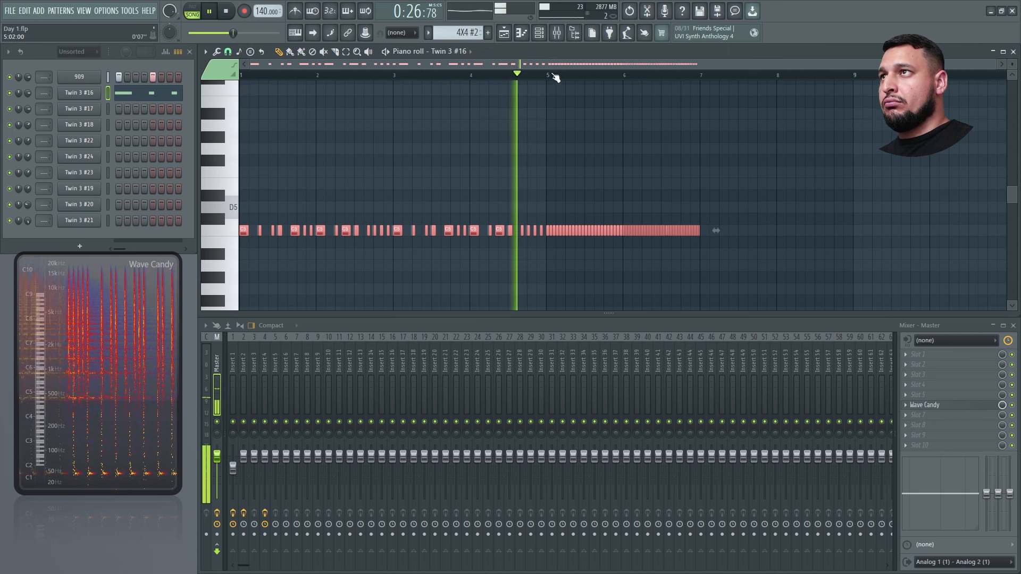
{"action": "key", "text": "F5"}
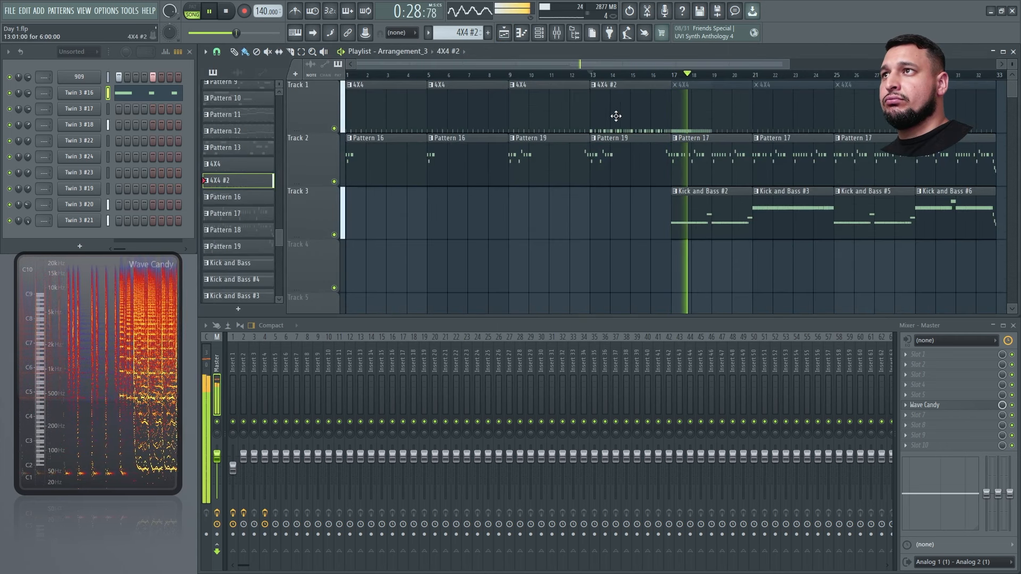
Step: Remove the 4X4 clip at bar 9 on Track 1, move the 4X4 #2 clip into its place and play it
{"action": "key", "text": "space"}
{"action": "right_click", "coordinate": [565, 110]}
{"action": "left_click_drag", "start_coordinate": [635, 108], "coordinate": [595, 106]}
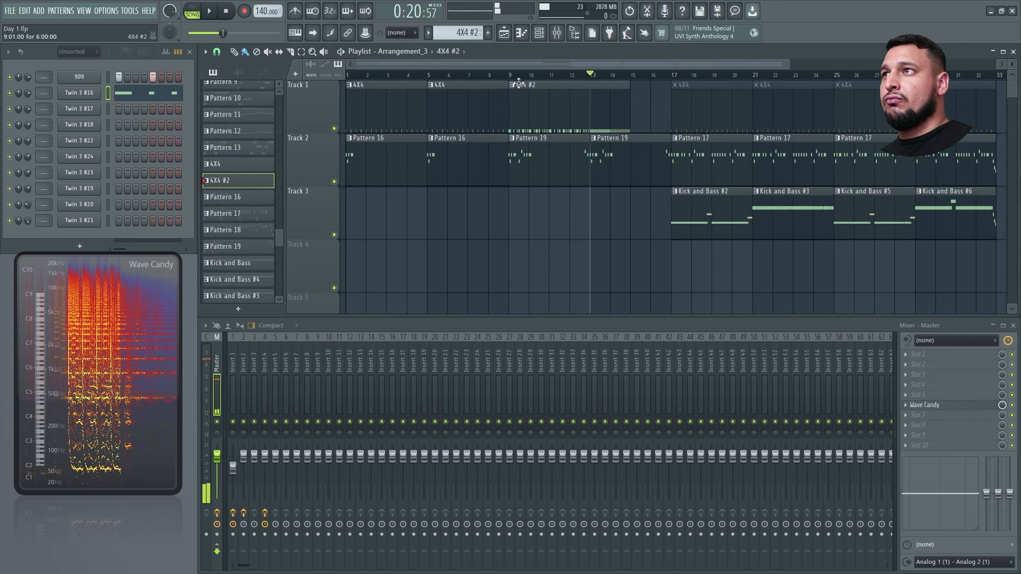
{"action": "key", "text": "space"}
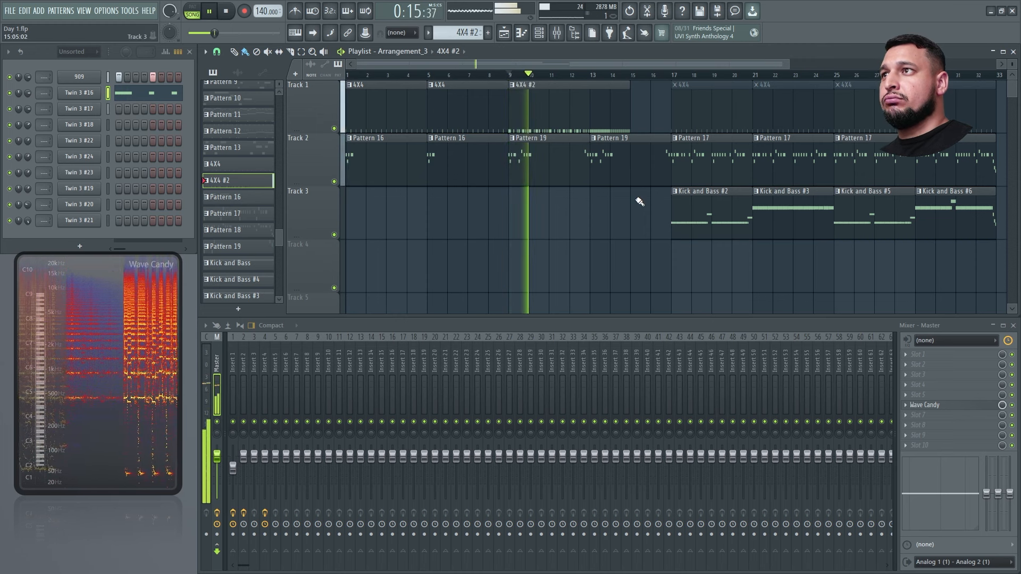
Step: Make the Pattern 19 clip at bar 9 unique, remove the copy at bar 13, and open the unique clip's notes
{"action": "right_click", "coordinate": [617, 175]}
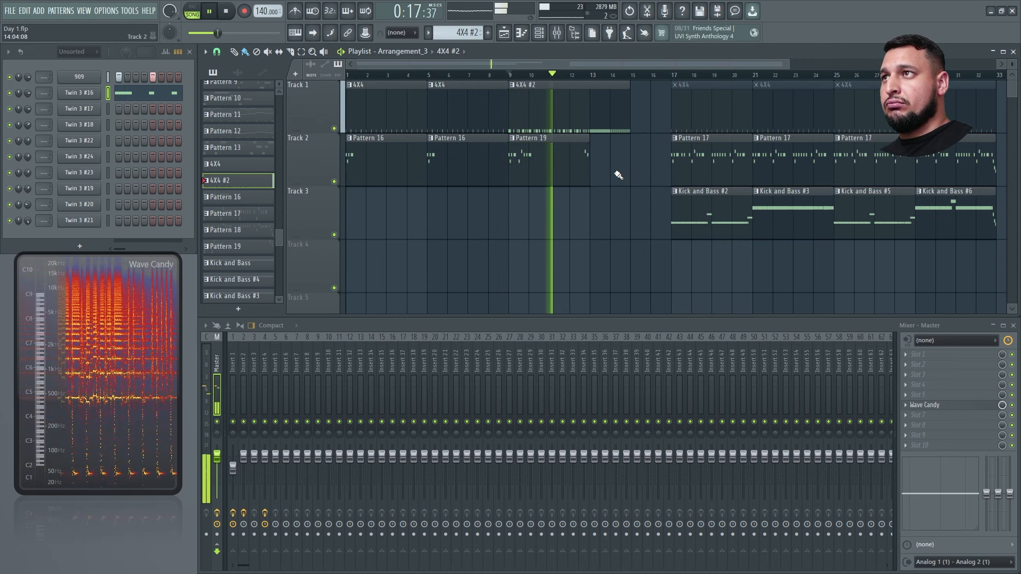
{"action": "left_click", "coordinate": [590, 153]}
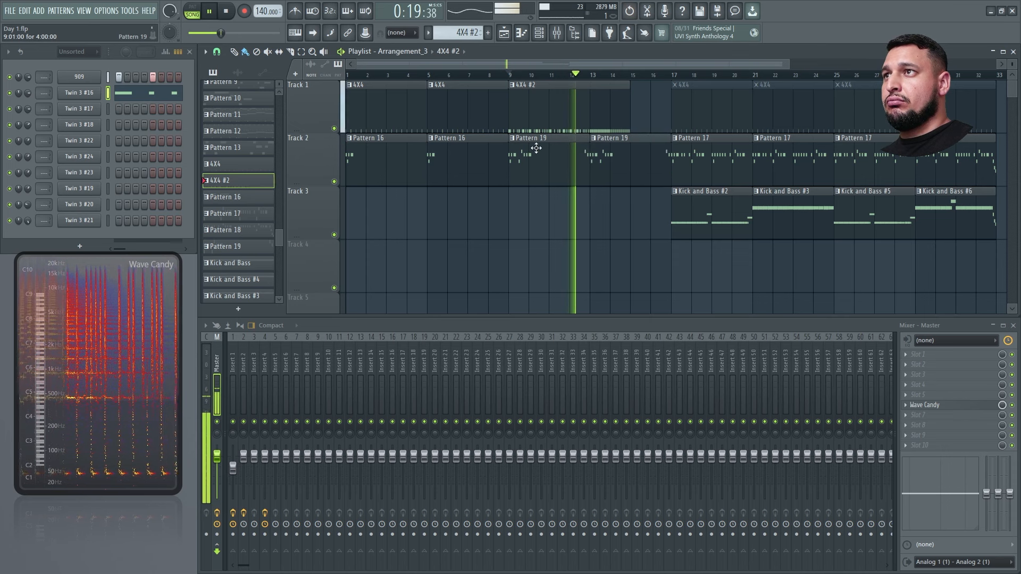
{"action": "left_click", "coordinate": [515, 140]}
{"action": "left_click", "coordinate": [558, 228]}
{"action": "right_click", "coordinate": [592, 162]}
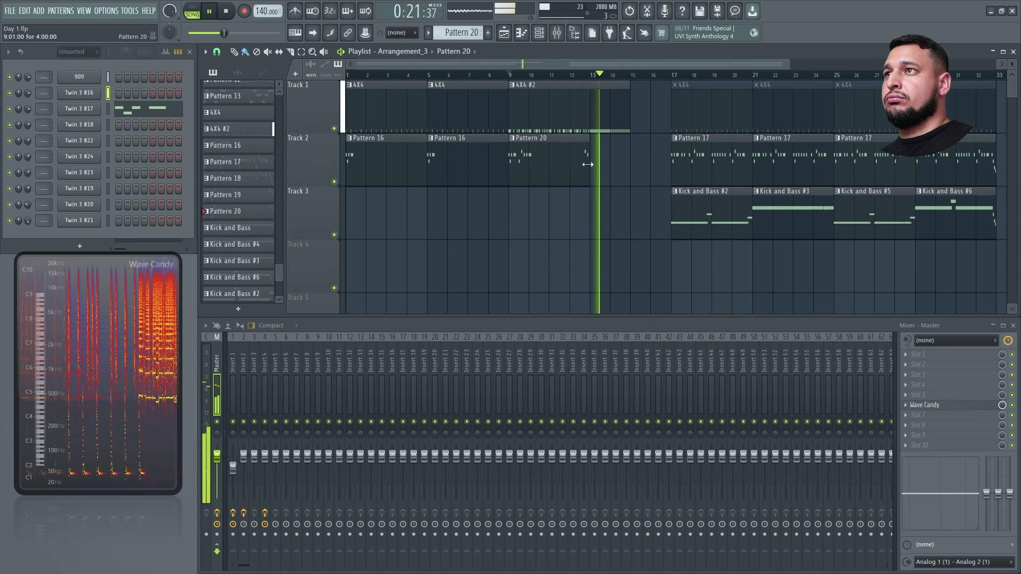
{"action": "double_click", "coordinate": [584, 160]}
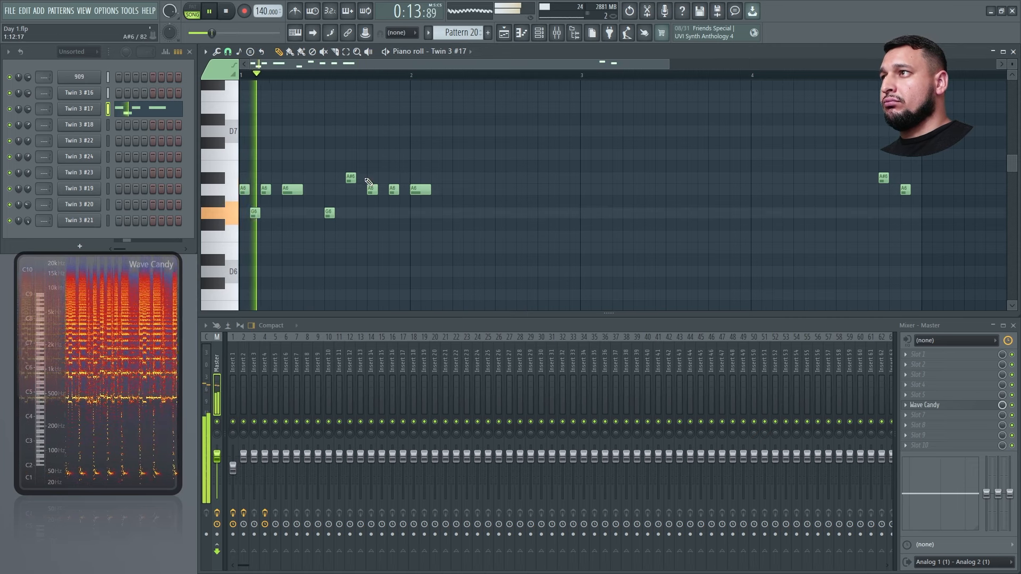
{"action": "key", "text": "space"}
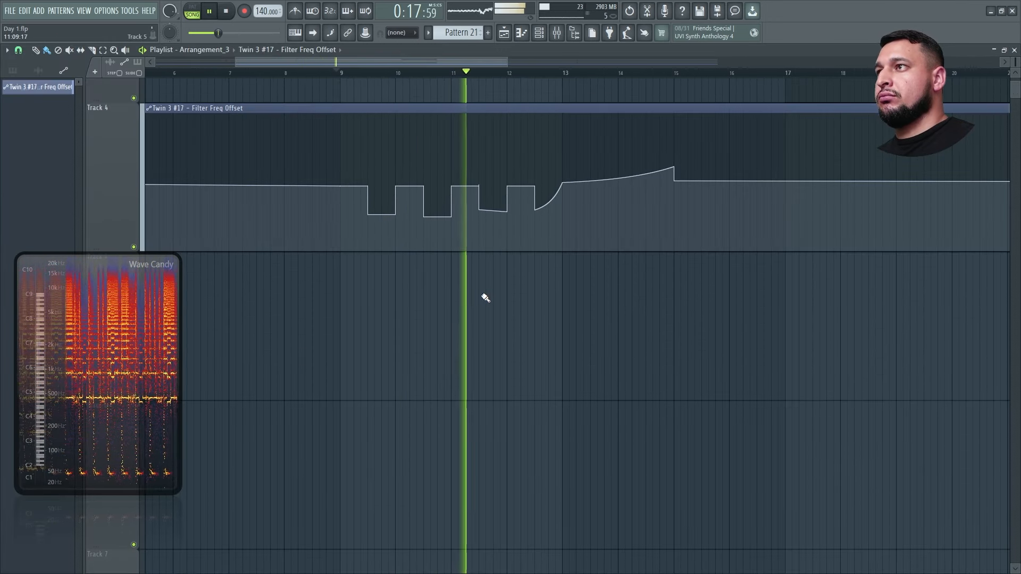
Step: Open the 4X4 #2 clip from Track 1 in the piano roll and inspect its drum notes
{"action": "scroll", "coordinate": [482, 301], "scroll_direction": "up", "scroll_amount": 3}
{"action": "double_click", "coordinate": [396, 142]}
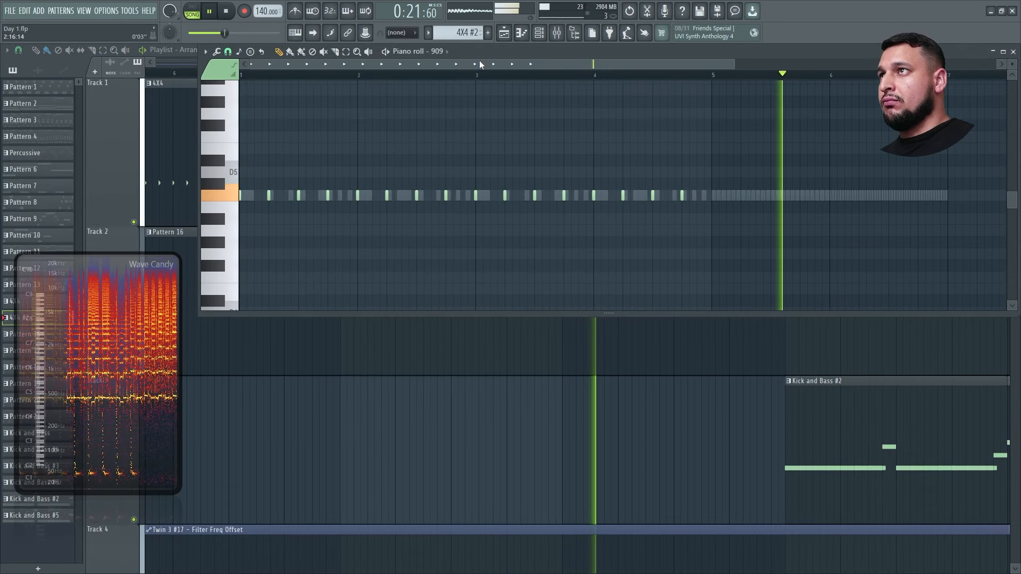
{"action": "left_click", "coordinate": [434, 41]}
{"action": "left_click", "coordinate": [460, 173]}
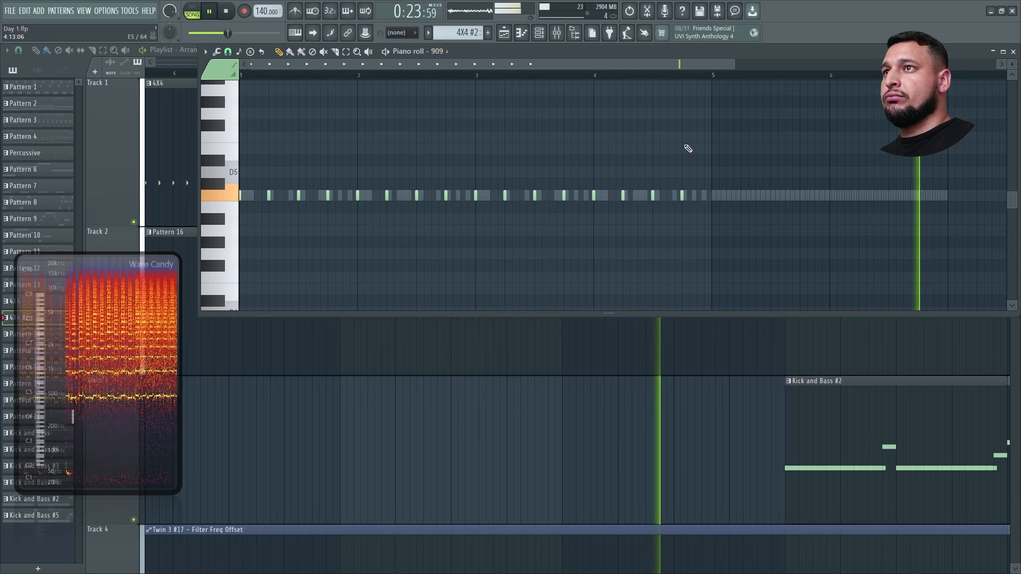
{"action": "left_click", "coordinate": [436, 51]}
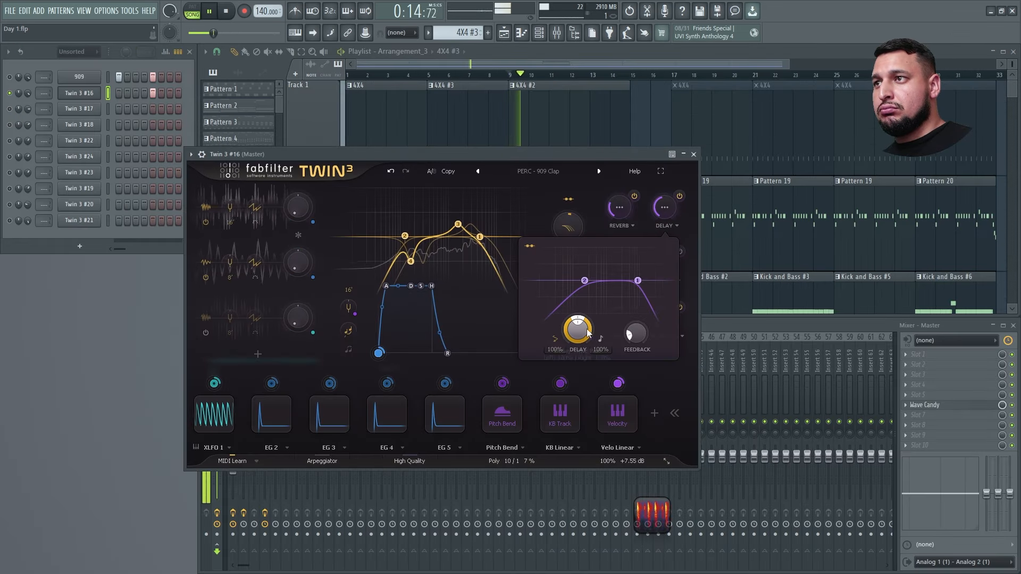
Step: Set the delay amount in the Twin 3 #16 clap synth to 9.77% and audition the sound
{"action": "left_click_drag", "start_coordinate": [631, 339], "coordinate": [631, 340]}
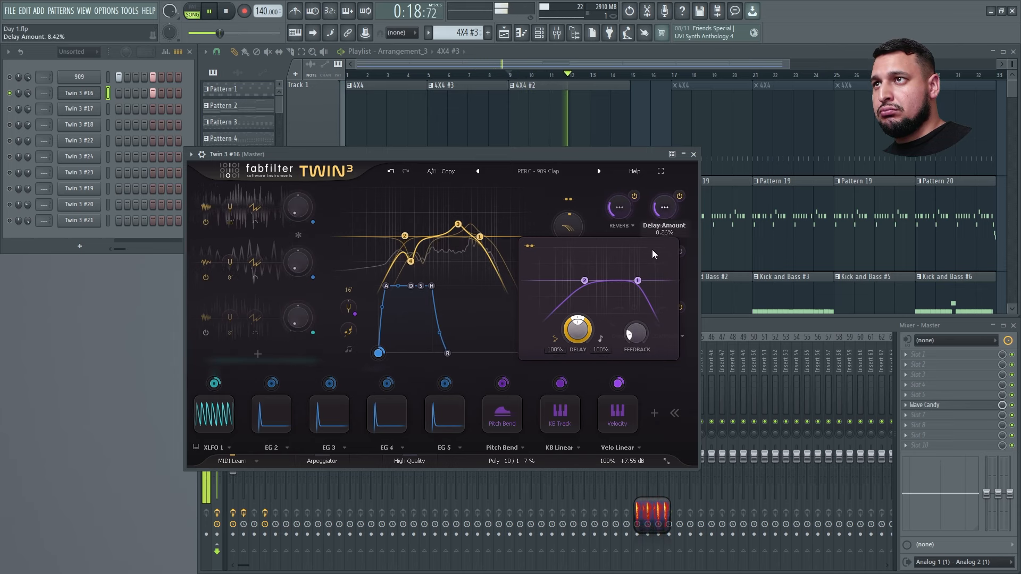
{"action": "left_click_drag", "start_coordinate": [653, 247], "coordinate": [653, 243]}
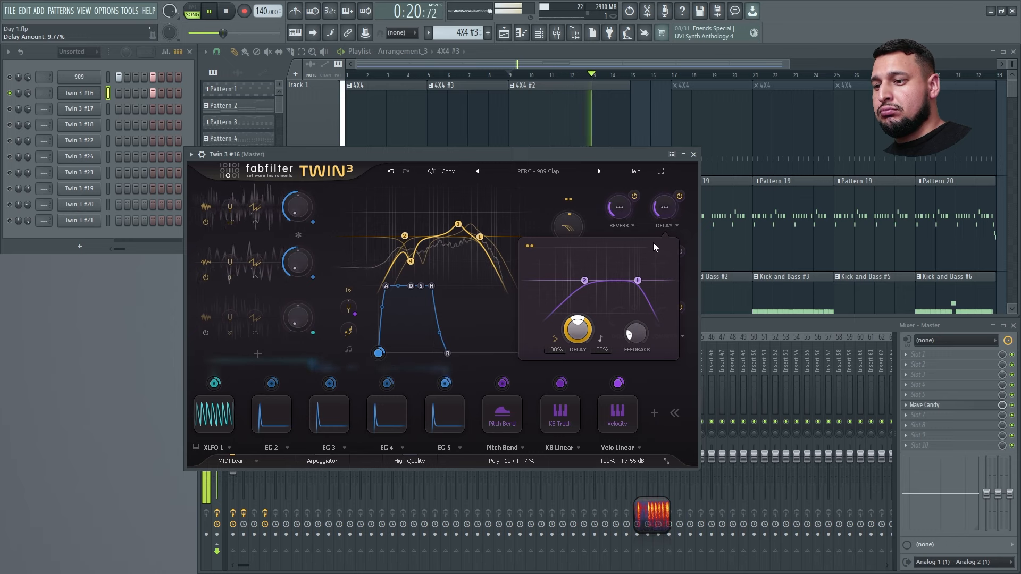
{"action": "key", "text": "space"}
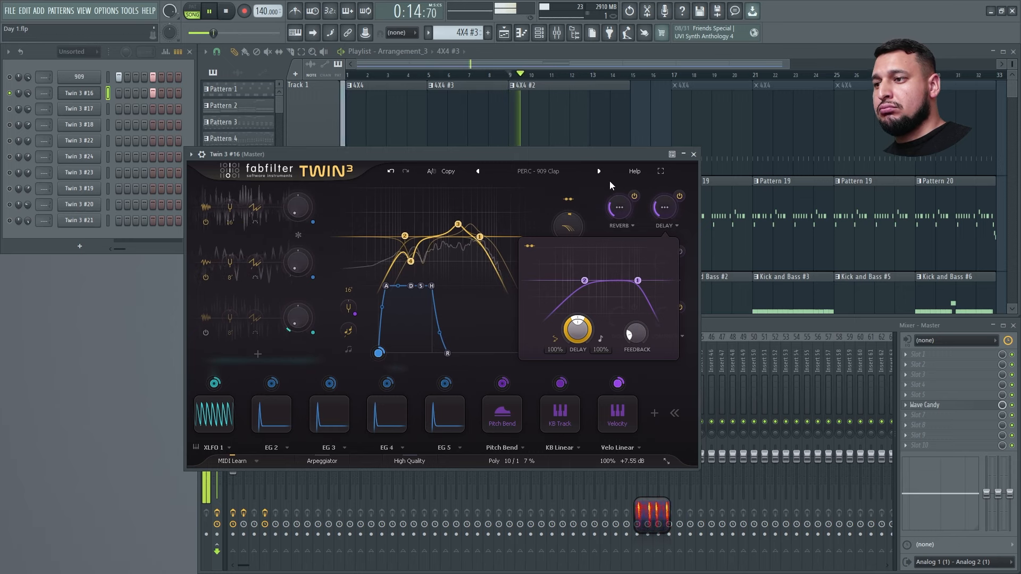
{"action": "left_click", "coordinate": [694, 155]}
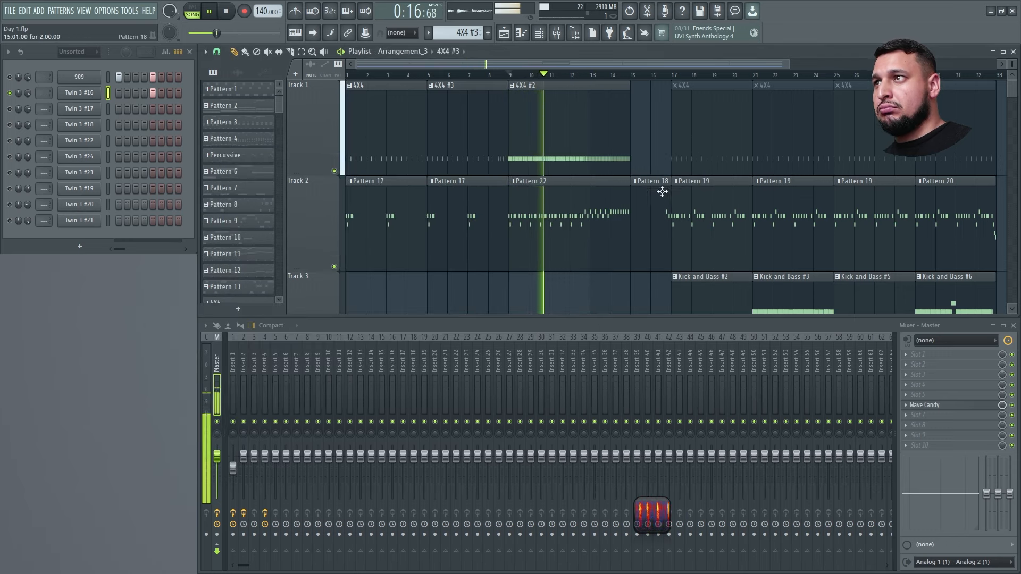
Step: Turn on oscillator 3 in the Twin 3 #16 clap synth and set its level to -69.90 dB
{"action": "left_click", "coordinate": [82, 95]}
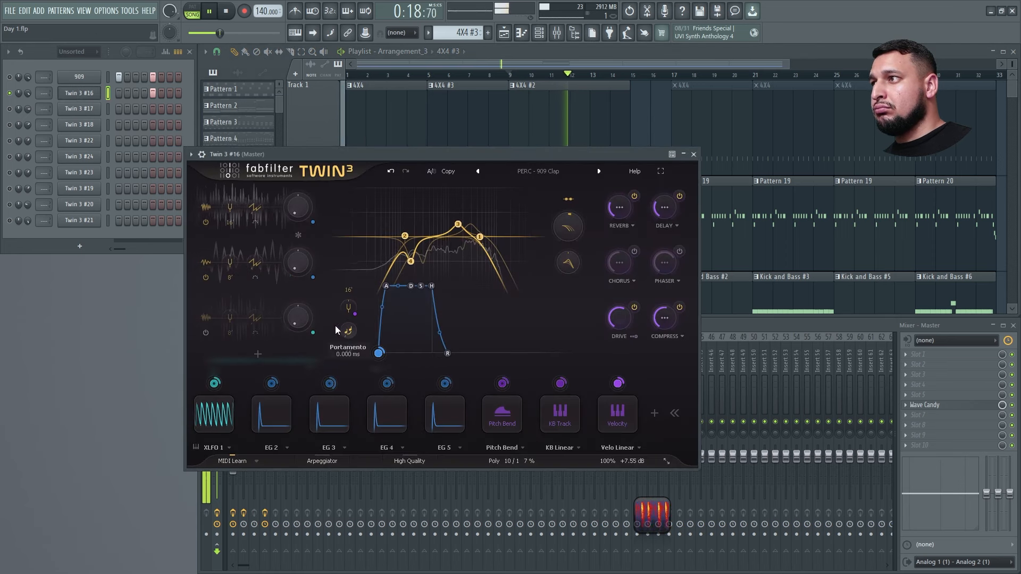
{"action": "key", "text": "space"}
{"action": "left_click", "coordinate": [205, 333]}
{"action": "key", "text": "space"}
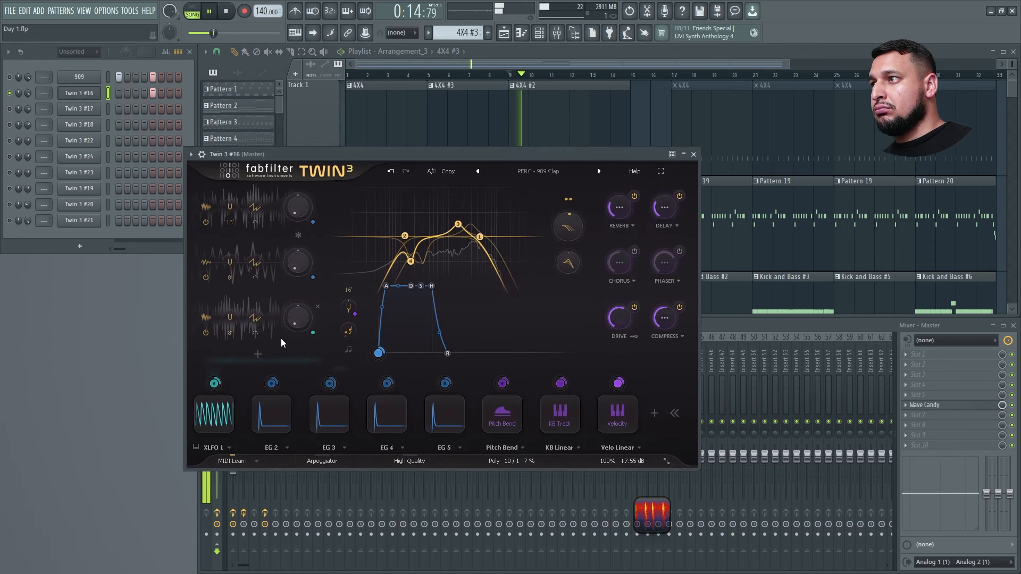
{"action": "left_click_drag", "start_coordinate": [297, 318], "coordinate": [301, 299]}
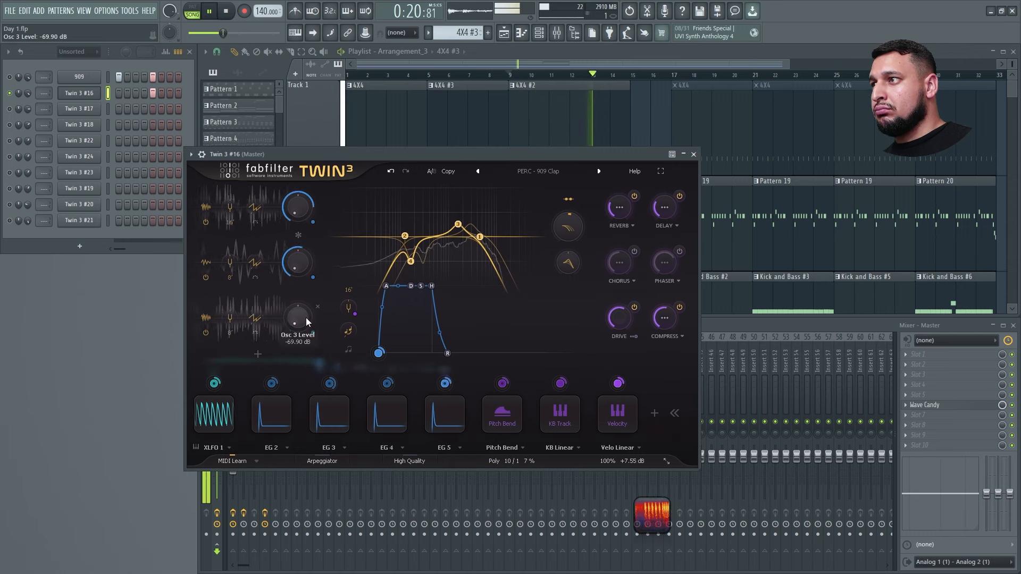
Step: Shorten the release of the EG 5 envelope in Twin 3 #16
{"action": "mouse_move", "coordinate": [462, 443]}
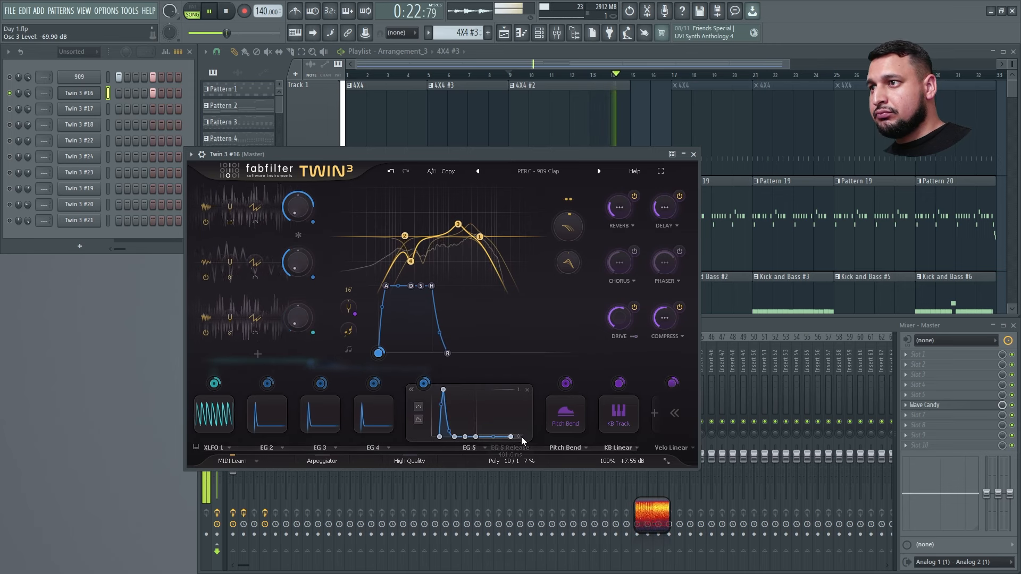
{"action": "left_click_drag", "start_coordinate": [510, 436], "coordinate": [487, 437]}
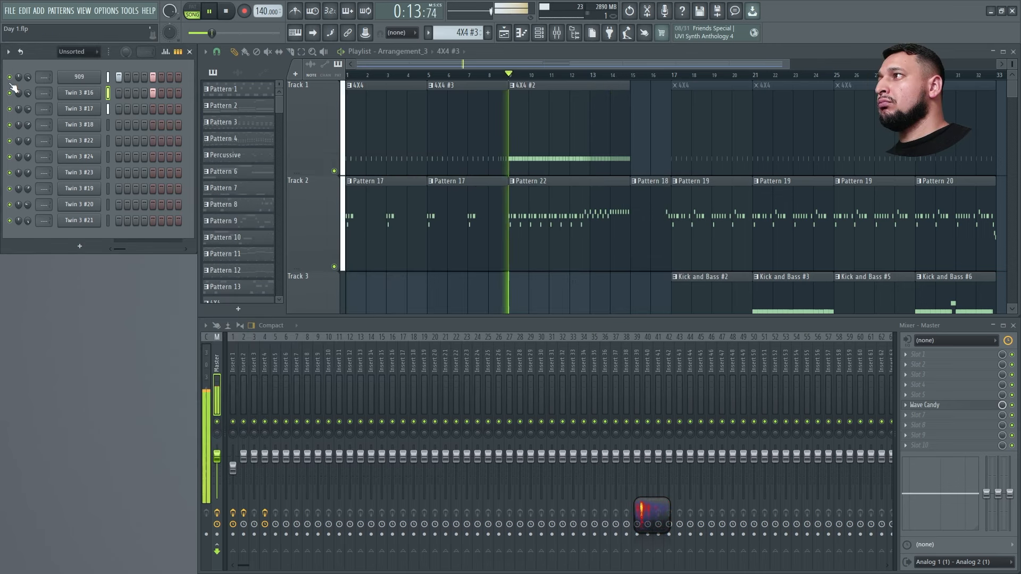
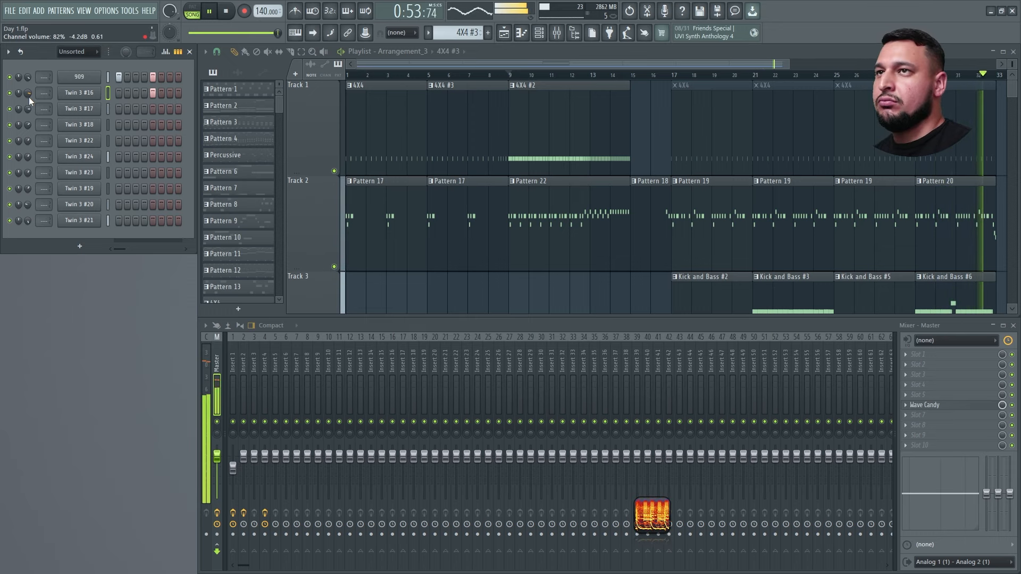
Step: Play the arrangement from bar 9 in the playlist
{"action": "scroll", "coordinate": [499, 150], "scroll_direction": "down", "scroll_amount": 3}
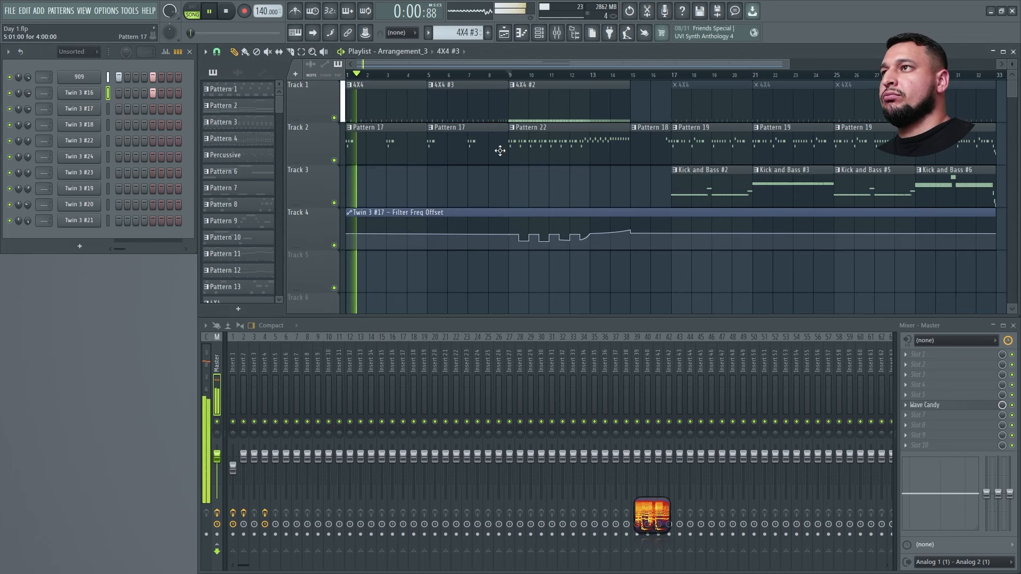
{"action": "left_click", "coordinate": [508, 75]}
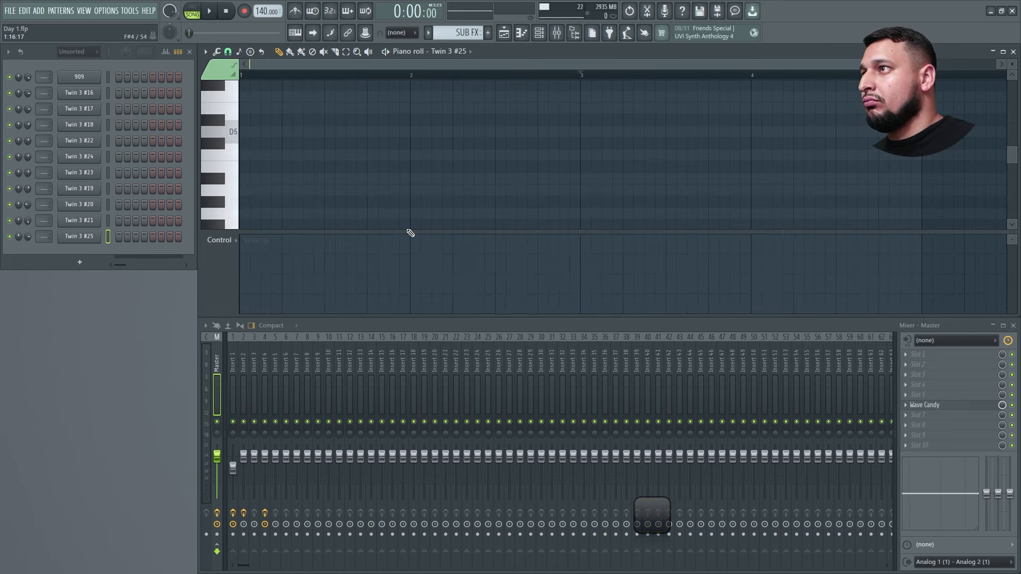
Step: Draw a note about 1.5 bars long at the start of the SUB FX pattern for Twin 3 #25, pitched at A3
{"action": "left_click_drag", "start_coordinate": [405, 230], "coordinate": [182, 311]}
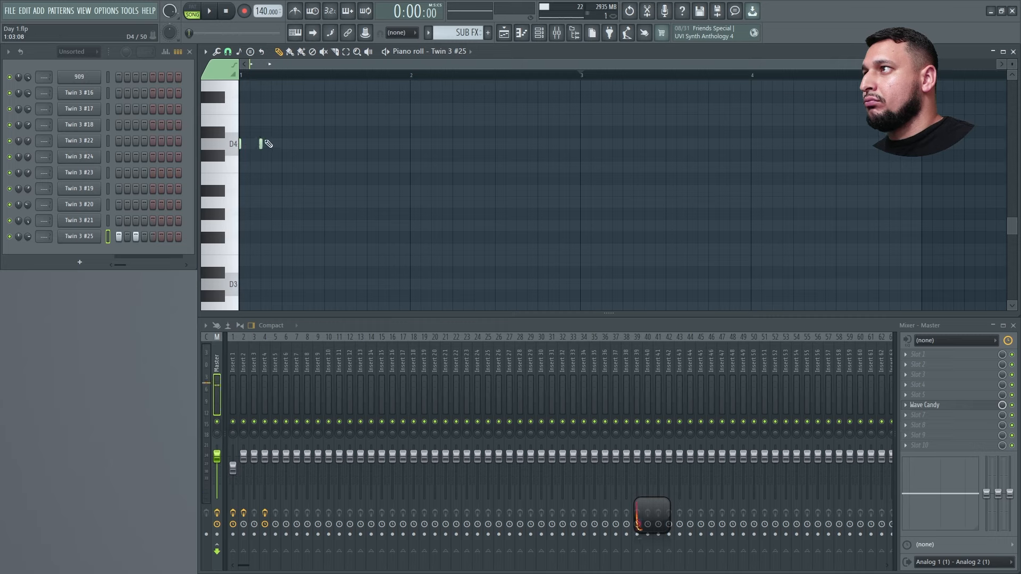
{"action": "left_click_drag", "start_coordinate": [338, 141], "coordinate": [579, 142]}
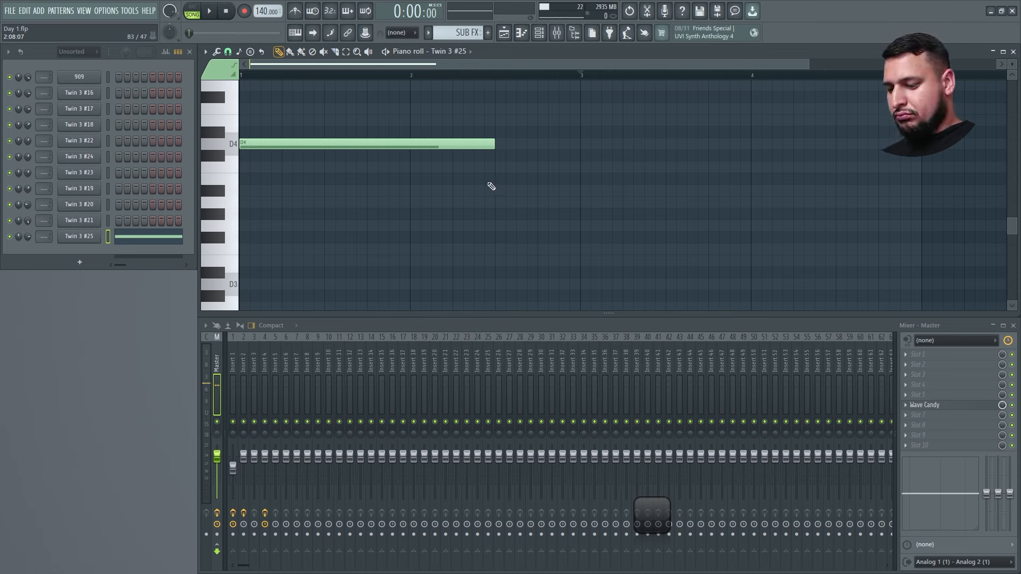
{"action": "left_click_drag", "start_coordinate": [402, 148], "coordinate": [294, 205]}
{"action": "key", "text": "space"}
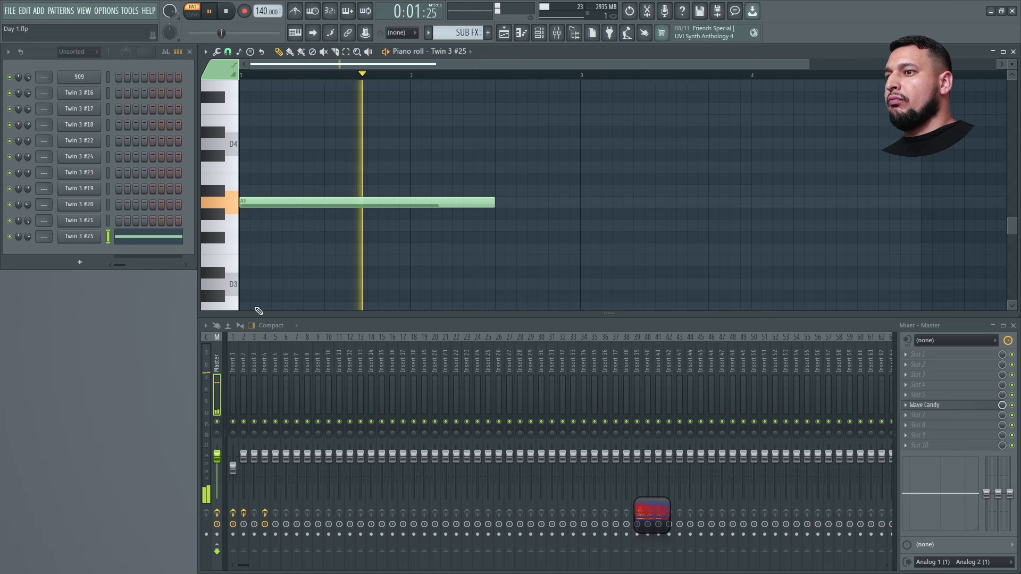
Step: Enable the reverb in the Twin 3 #25 SubKick synth with an amount of 56% and audition the note
{"action": "left_click", "coordinate": [84, 240]}
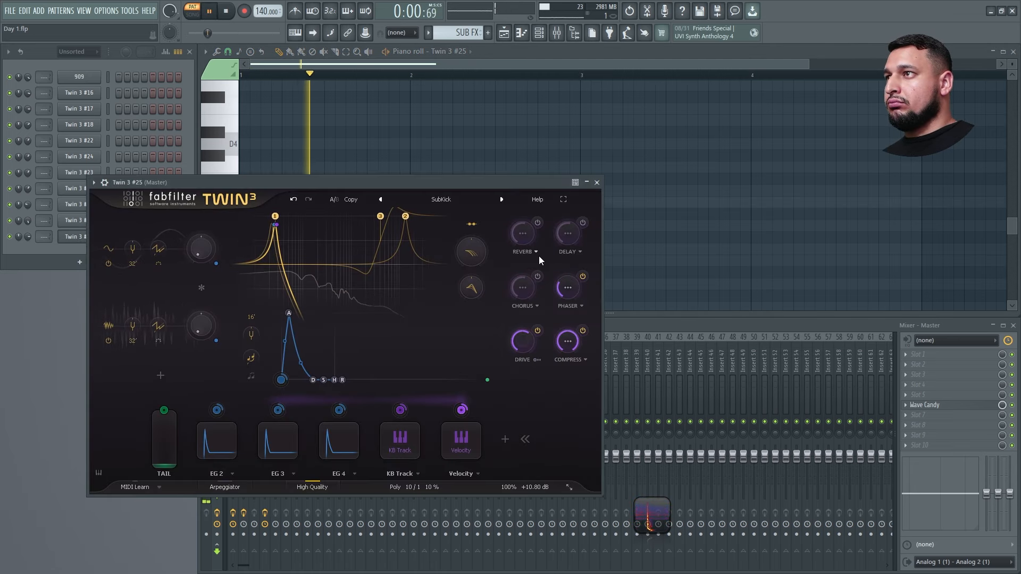
{"action": "left_click", "coordinate": [531, 241]}
{"action": "key", "text": "space"}
{"action": "key", "text": "space"}
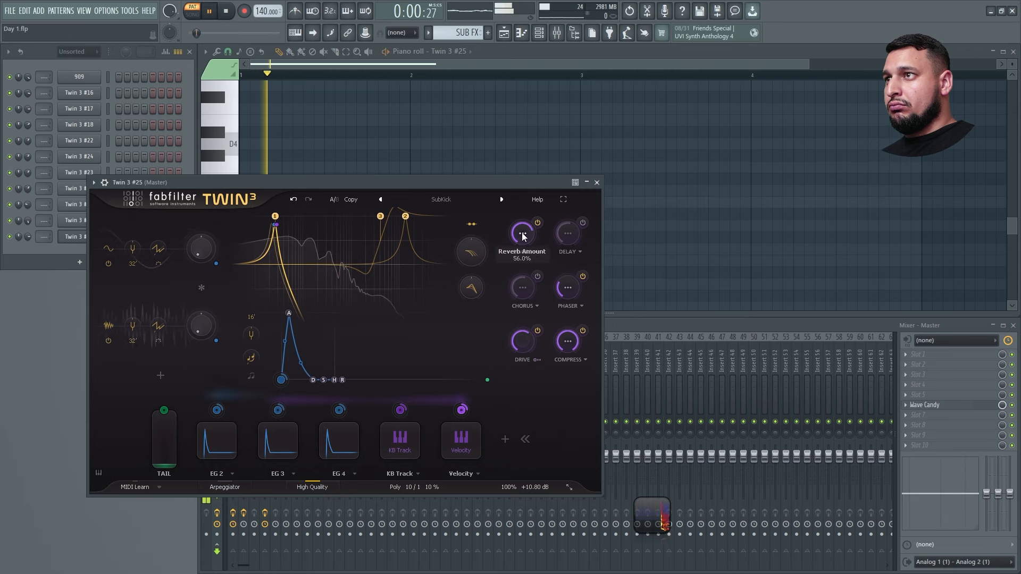
Step: Set the Twin 3 #25 reverb time to about 5.6 sec and adjust its brightness and predelay
{"action": "mouse_move", "coordinate": [524, 237]}
{"action": "left_click_drag", "start_coordinate": [491, 294], "coordinate": [476, 225]}
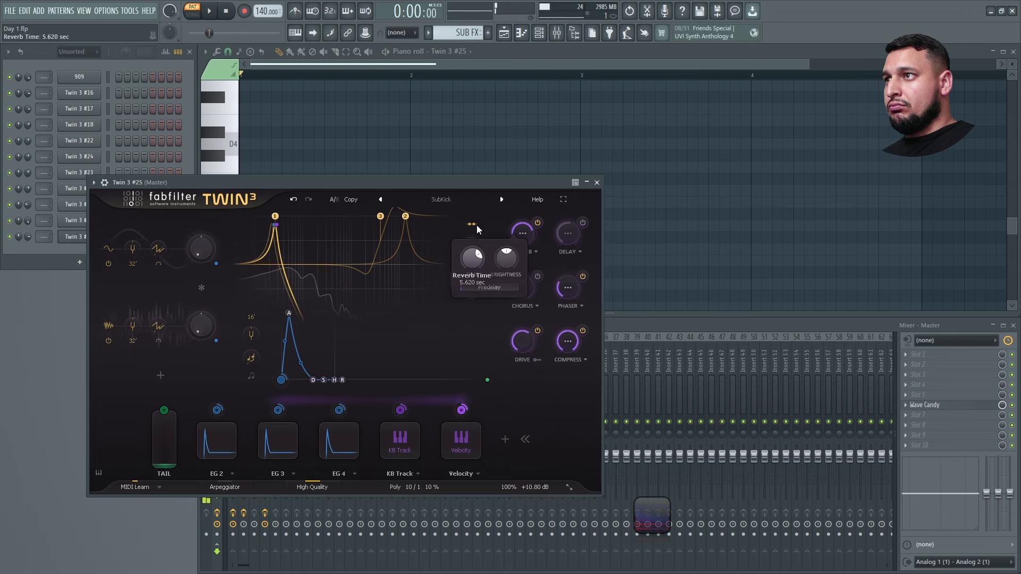
{"action": "left_click_drag", "start_coordinate": [489, 280], "coordinate": [544, 290]}
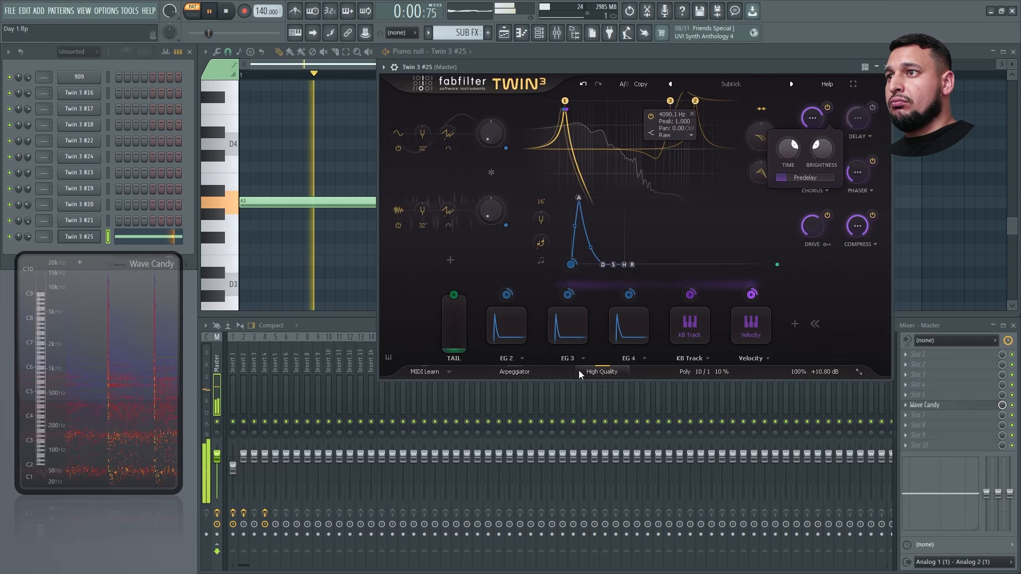
Step: Lengthen the EG 4 decay to 925.6 ms and the EG 3 decay to 864 ms in Twin 3 #25
{"action": "left_click", "coordinate": [633, 319]}
{"action": "left_click_drag", "start_coordinate": [617, 348], "coordinate": [642, 348]}
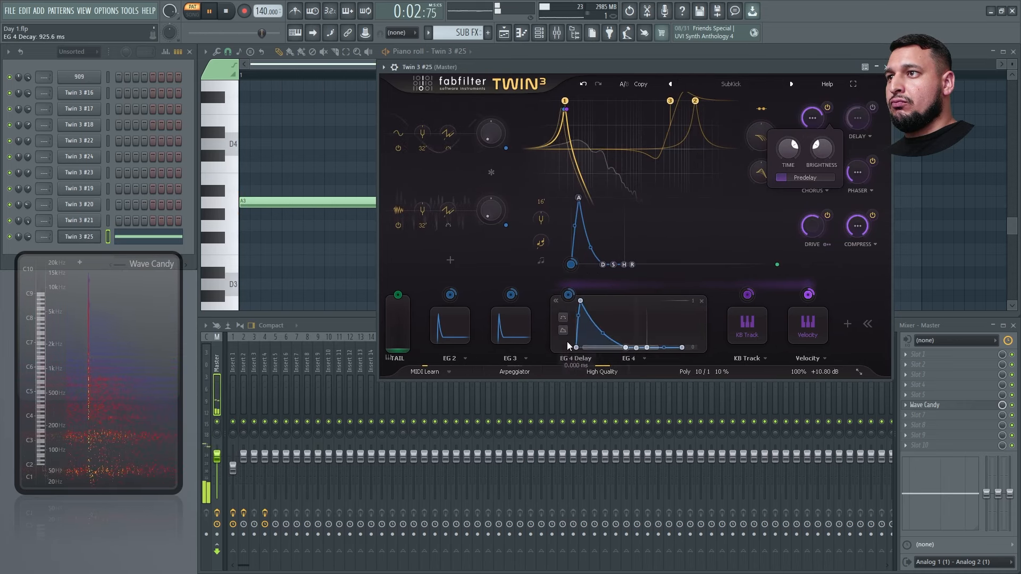
{"action": "left_click", "coordinate": [518, 328]}
{"action": "left_click_drag", "start_coordinate": [557, 348], "coordinate": [589, 349]}
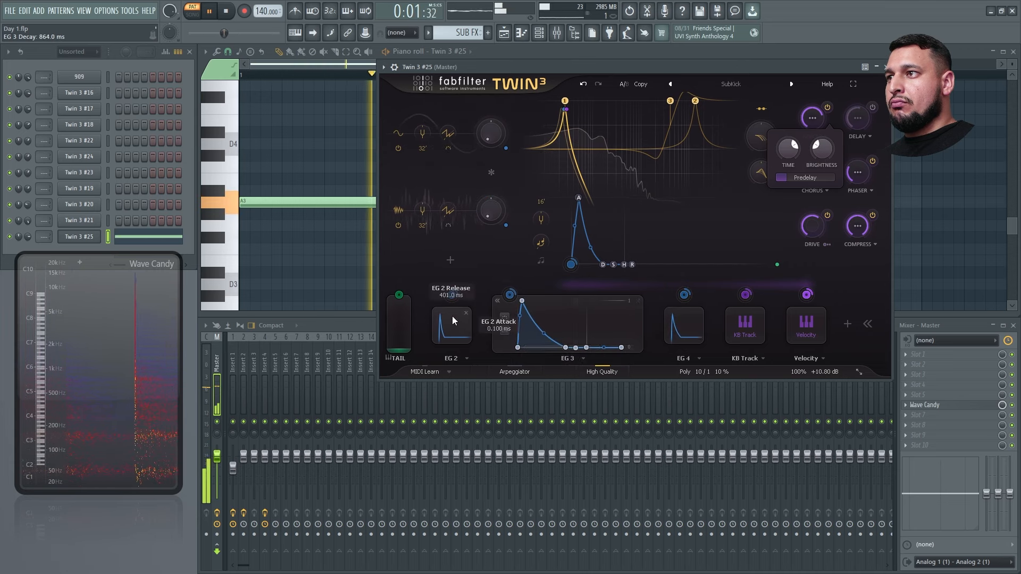
Step: Audition a longer EG 2 decay, and set it to 256.3 ms
{"action": "left_click", "coordinate": [452, 320]}
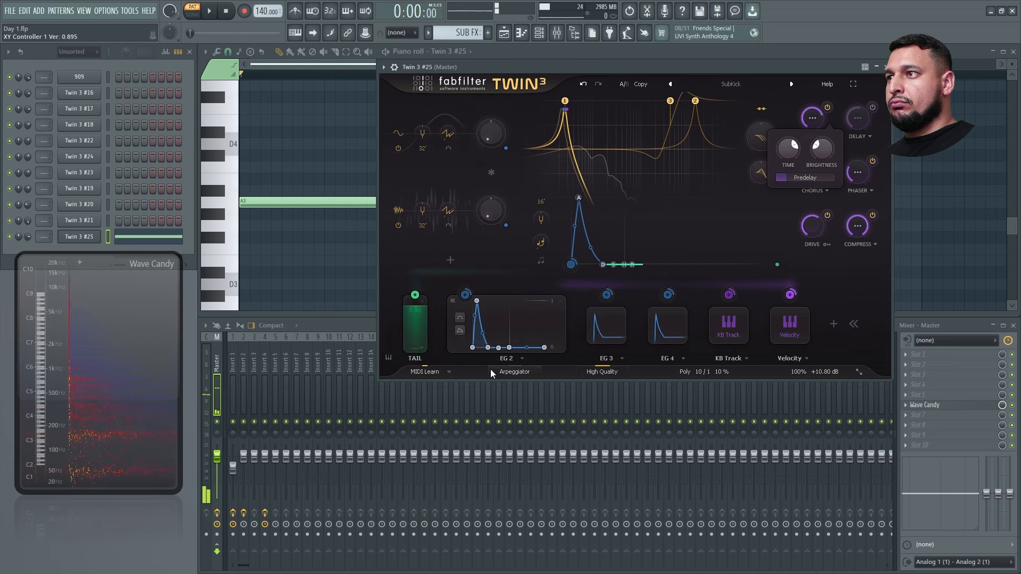
{"action": "key", "text": "space"}
{"action": "left_click_drag", "start_coordinate": [488, 348], "coordinate": [525, 350]}
{"action": "key", "text": "space"}
{"action": "key", "text": "space"}
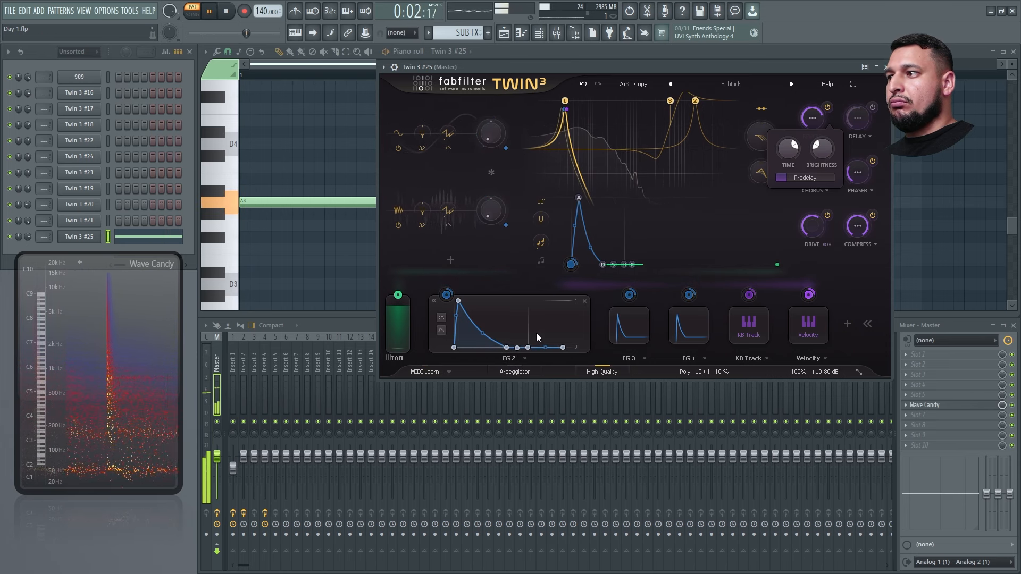
{"action": "left_click_drag", "start_coordinate": [511, 346], "coordinate": [481, 342]}
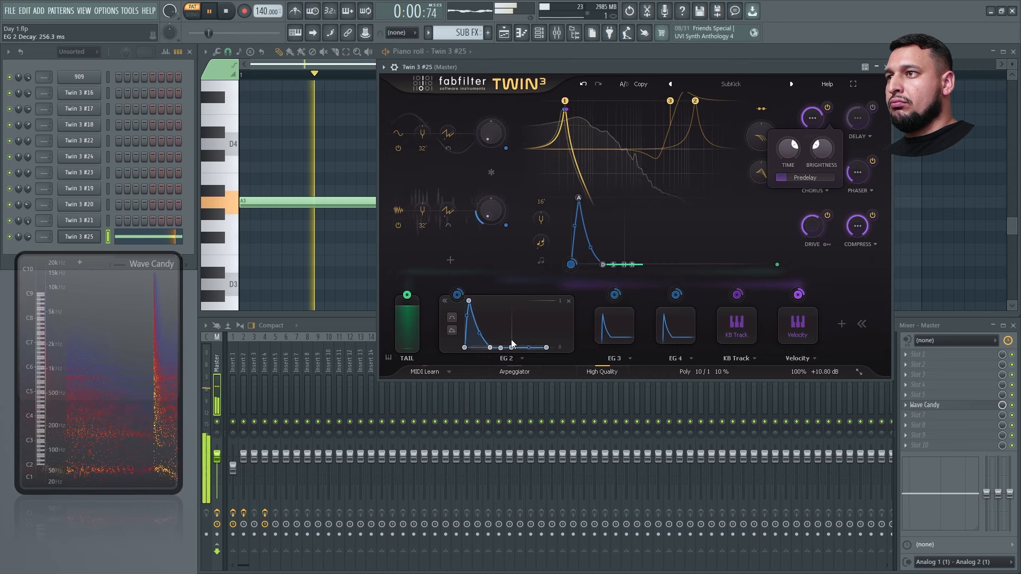
Step: Lengthen the EG 3 decay to 2.675 sec, steepen its decay slope and audition the sound
{"action": "left_click", "coordinate": [618, 326]}
{"action": "left_click_drag", "start_coordinate": [557, 348], "coordinate": [585, 339]}
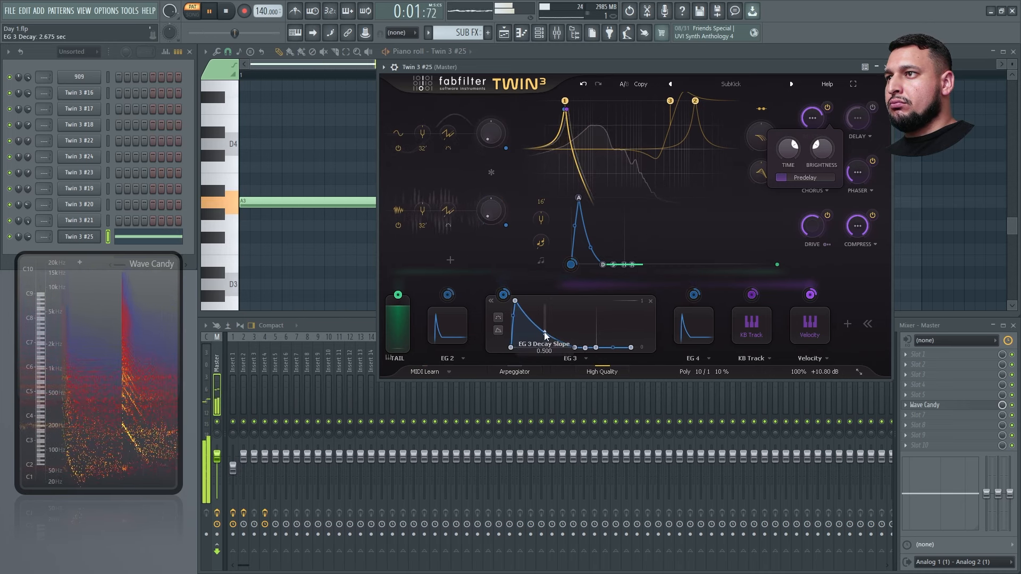
{"action": "key", "text": "space"}
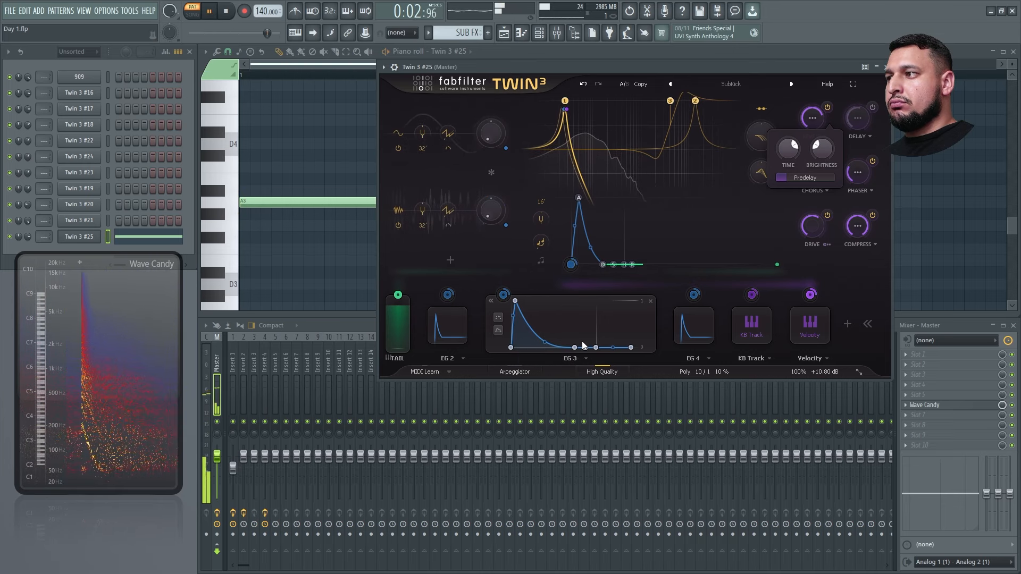
Step: Lower filter 3 to about 290 Hz with a peak of 0.912 and switch off the reverb
{"action": "mouse_move", "coordinate": [668, 104]}
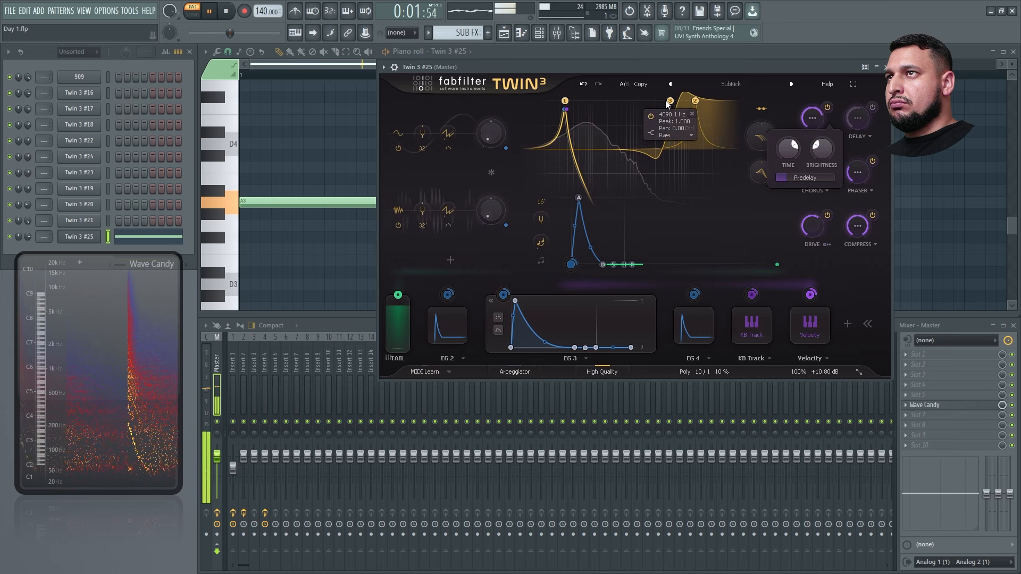
{"action": "left_click_drag", "start_coordinate": [668, 104], "coordinate": [605, 104]}
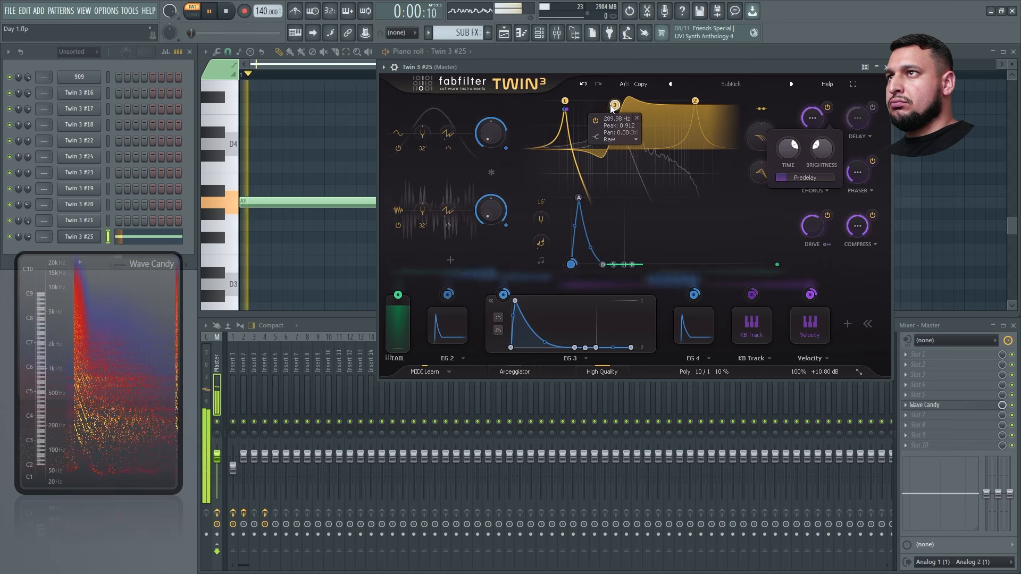
{"action": "left_click", "coordinate": [685, 329]}
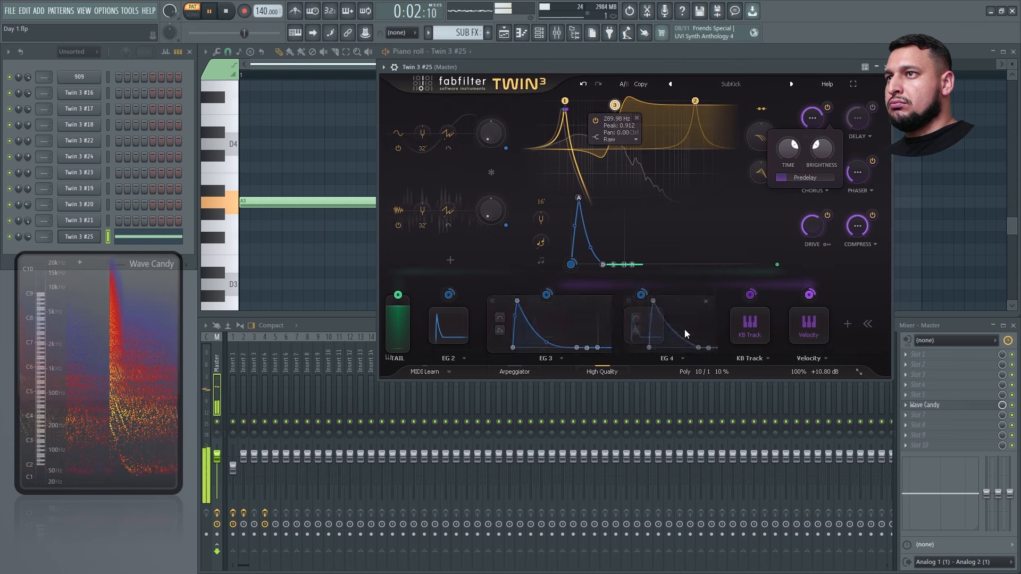
{"action": "key", "text": "space"}
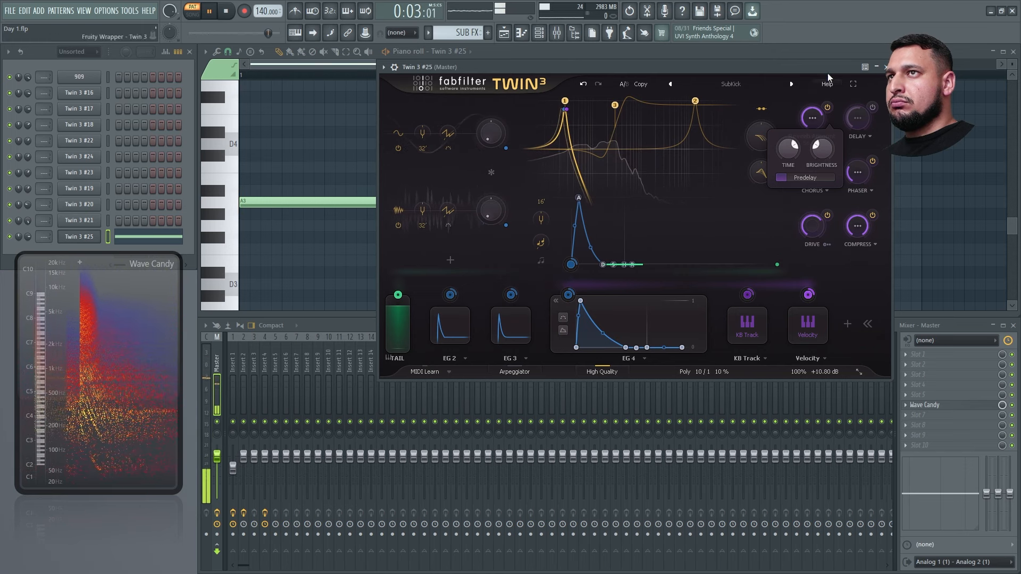
{"action": "left_click", "coordinate": [825, 108]}
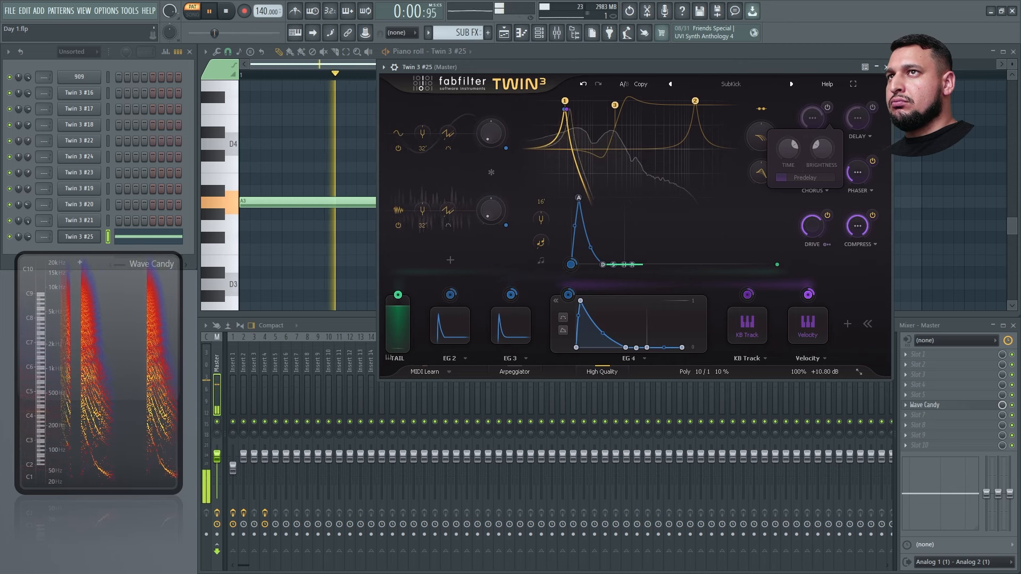
Step: Extend the A3 note in the SUB FX pattern to two bars
{"action": "left_click", "coordinate": [886, 67]}
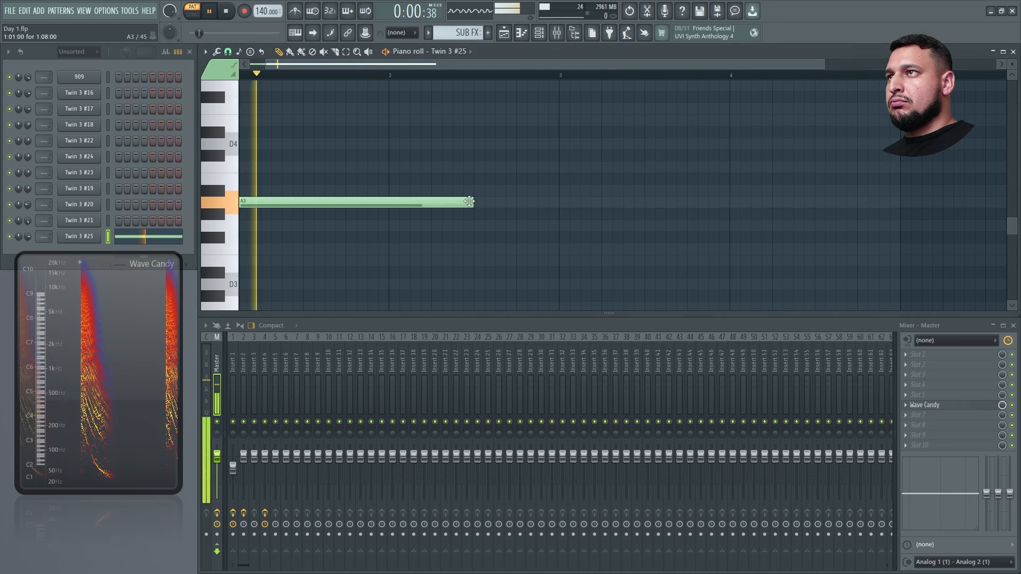
{"action": "left_click_drag", "start_coordinate": [469, 201], "coordinate": [560, 210]}
{"action": "key", "text": "space"}
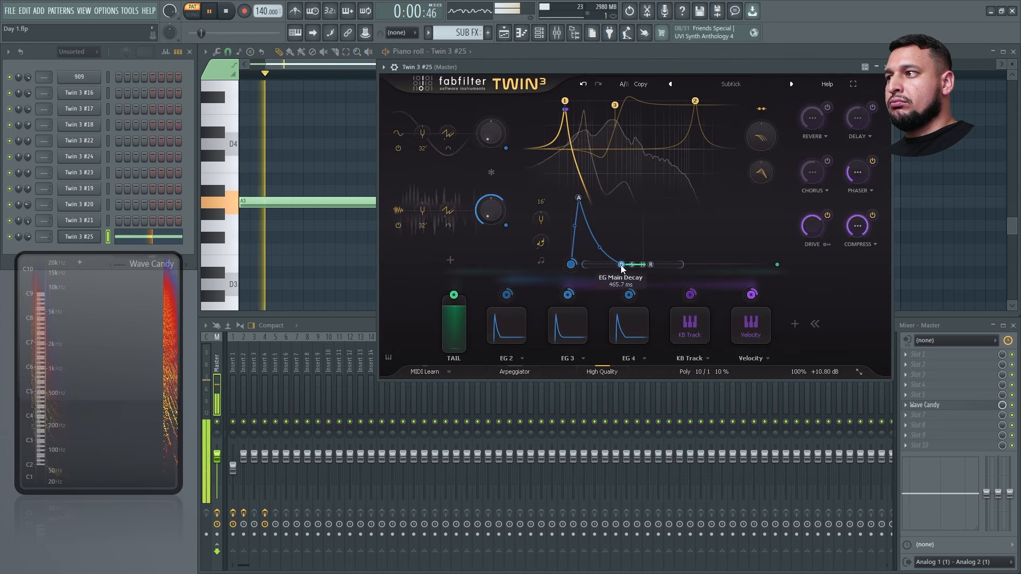
Step: Lengthen the main envelope decay in Twin 3 #25 to 1.026 sec and audition the note
{"action": "left_click_drag", "start_coordinate": [622, 265], "coordinate": [644, 264]}
{"action": "key", "text": "space"}
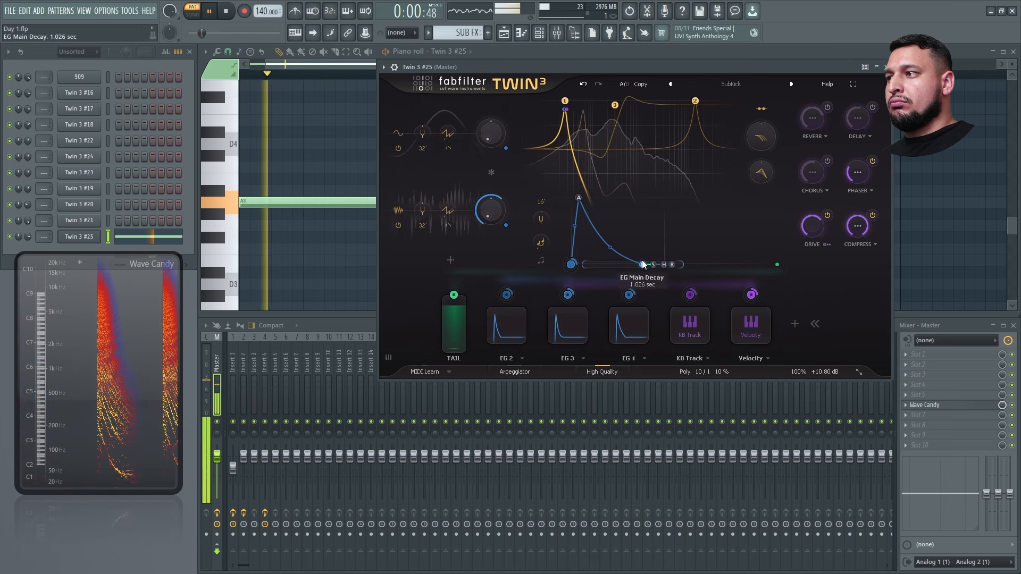
{"action": "key", "text": "space"}
{"action": "key", "text": "space"}
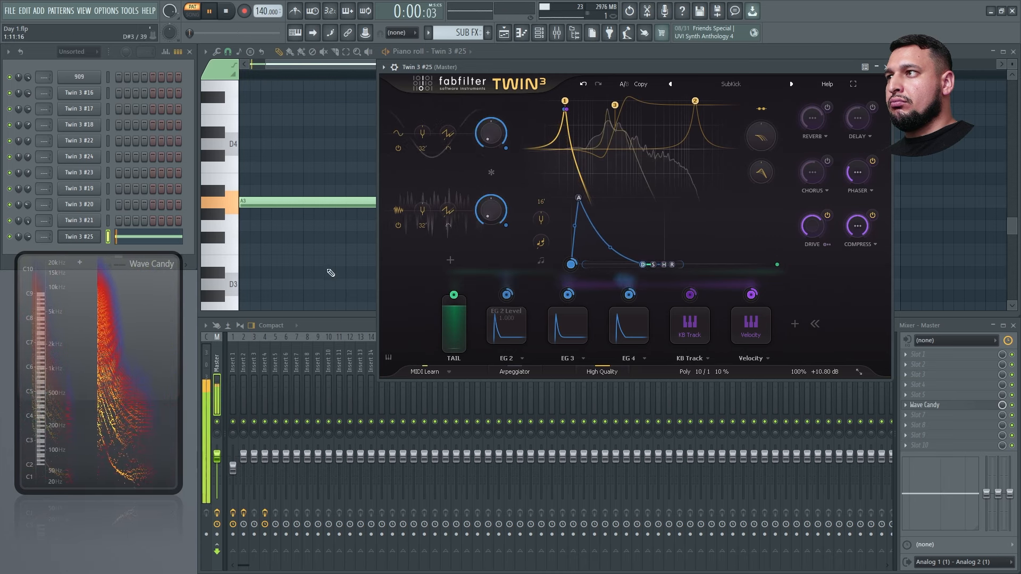
{"action": "key", "text": "space"}
Step: Select the two-bar SUB FX note, transpose it up one octave to A4 and play it
{"action": "left_click_drag", "start_coordinate": [305, 173], "coordinate": [310, 231]}
{"action": "key", "text": "ctrl+Up"}
{"action": "key", "text": "space"}
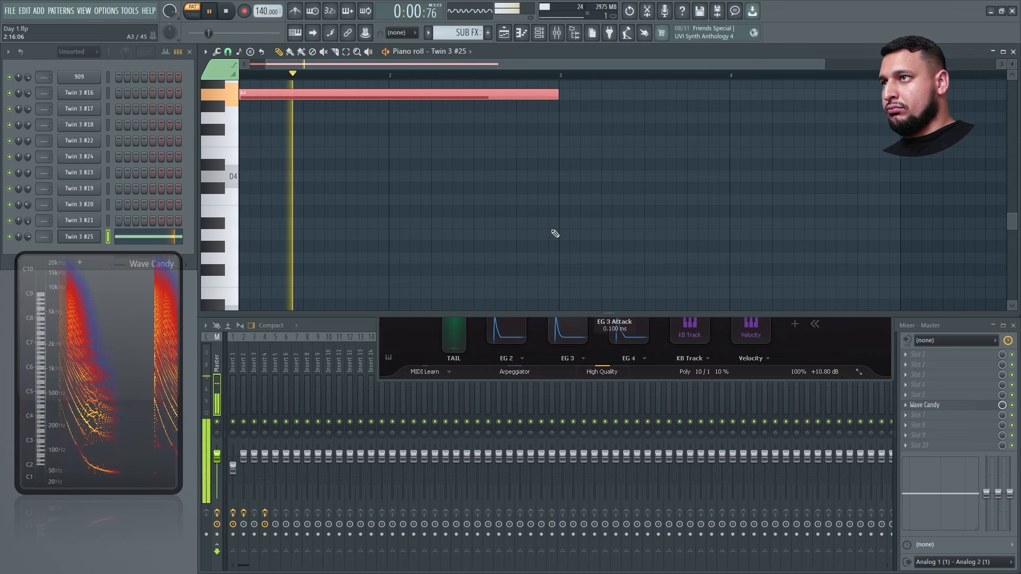
Step: Lengthen the EG 2 decay in Twin 3 #25 and audition the transposed note
{"action": "left_click", "coordinate": [653, 340]}
{"action": "key", "text": "space"}
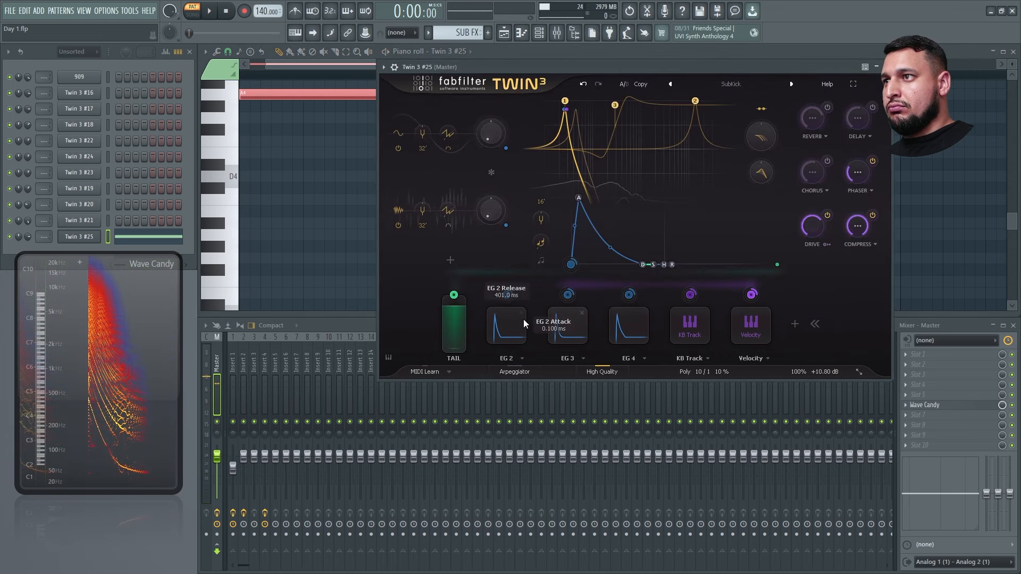
{"action": "left_click", "coordinate": [520, 335]}
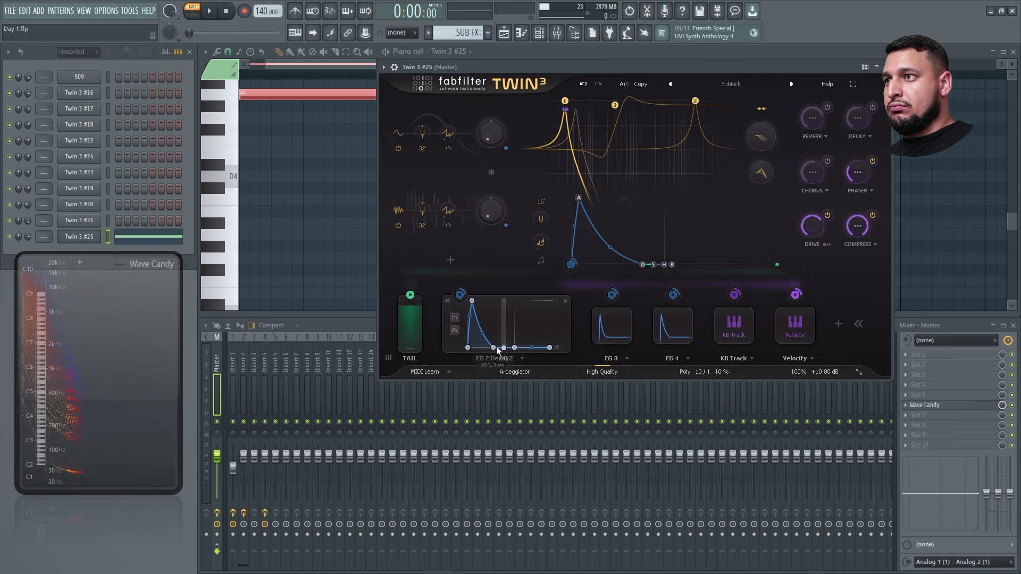
{"action": "key", "text": "space"}
{"action": "left_click_drag", "start_coordinate": [496, 346], "coordinate": [515, 349]}
{"action": "key", "text": "space"}
Step: Shorten the EG 3 decay to 2.083 sec and the EG 4 decay to about 489 ms while auditioning
{"action": "left_click", "coordinate": [610, 335]}
{"action": "mouse_move", "coordinate": [577, 348]}
{"action": "left_mouse_down"}
{"action": "mouse_move", "coordinate": [595, 351]}
{"action": "mouse_move", "coordinate": [544, 343]}
{"action": "mouse_move", "coordinate": [572, 346]}
{"action": "left_mouse_up"}
{"action": "key", "text": "space"}
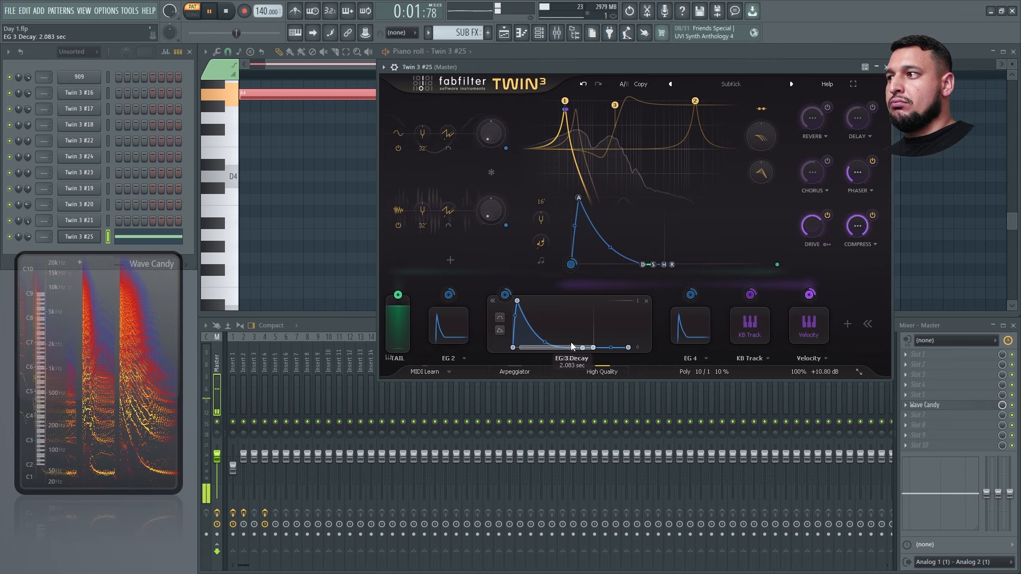
{"action": "left_click", "coordinate": [690, 325]}
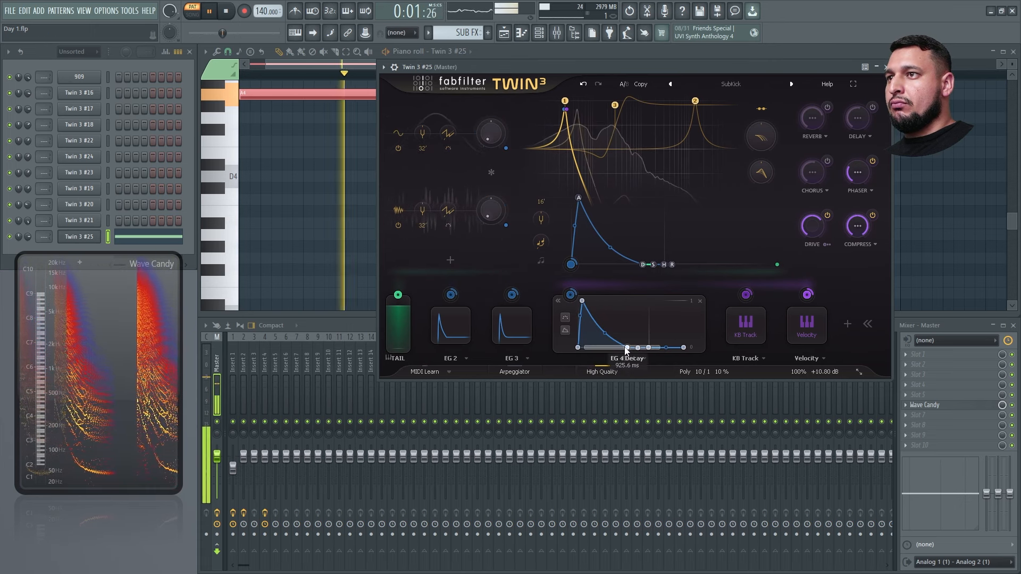
{"action": "mouse_move", "coordinate": [626, 350]}
{"action": "left_mouse_down"}
{"action": "mouse_move", "coordinate": [644, 350]}
{"action": "mouse_move", "coordinate": [609, 343]}
{"action": "left_mouse_up"}
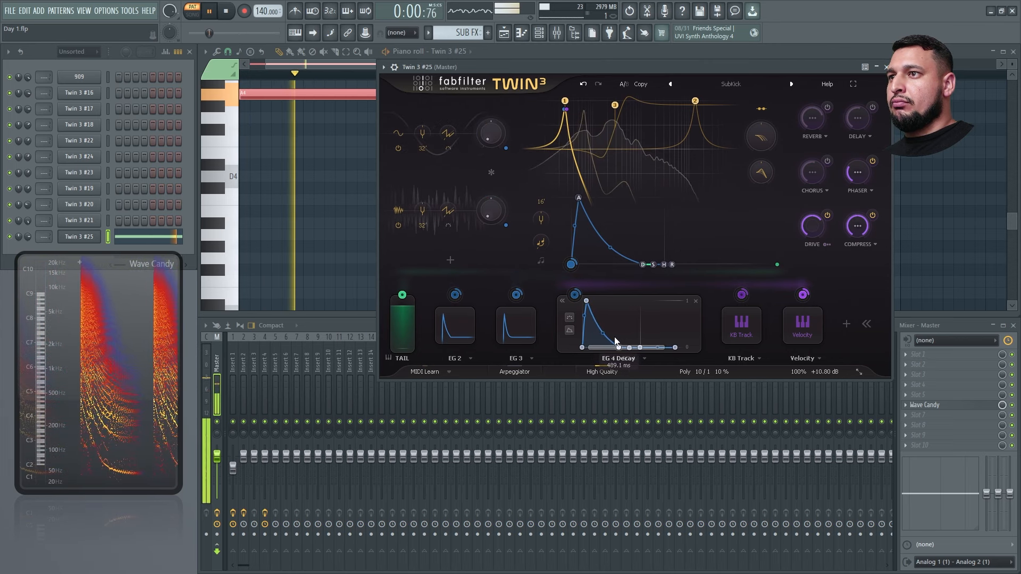
Step: Audition the EG 2 decay at 963.5 ms, and shorten it to a tighter setting
{"action": "left_click", "coordinate": [473, 332]}
{"action": "left_click_drag", "start_coordinate": [501, 349], "coordinate": [509, 346]}
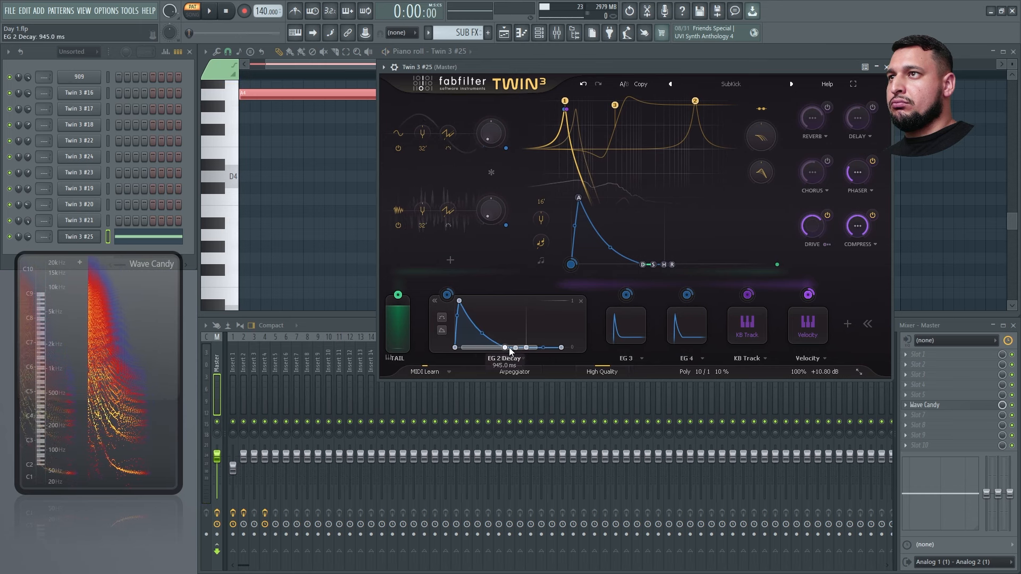
{"action": "key", "text": "space"}
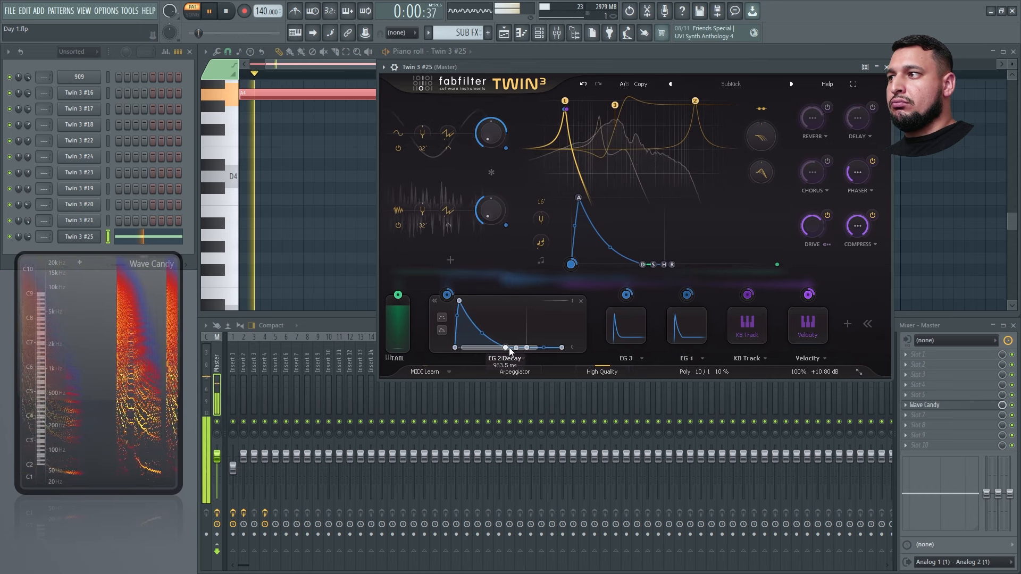
{"action": "left_click_drag", "start_coordinate": [509, 347], "coordinate": [490, 349]}
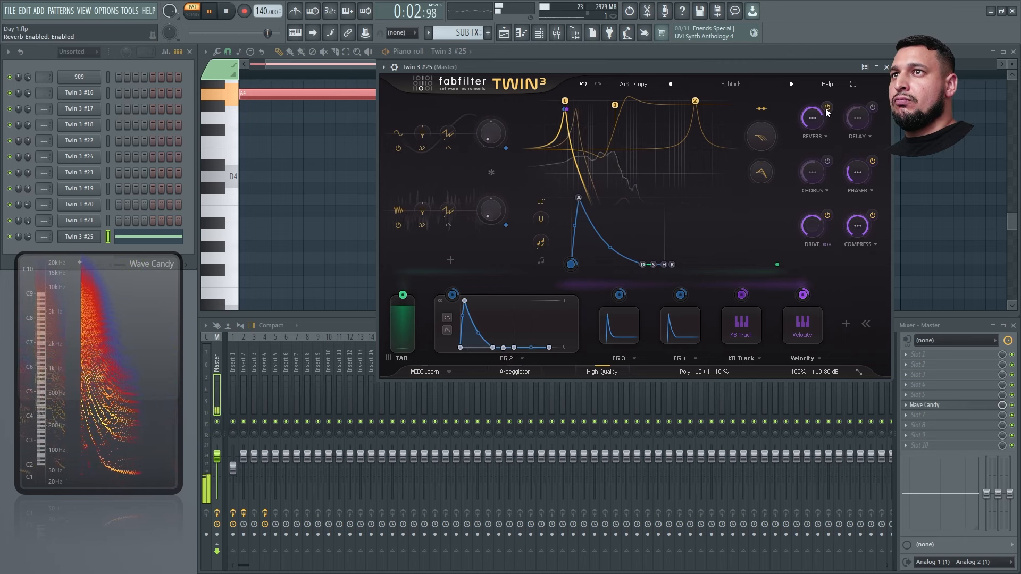
Step: Re-enable the reverb in Twin 3 #25, adjust its amount and audition the sound
{"action": "key", "text": "space"}
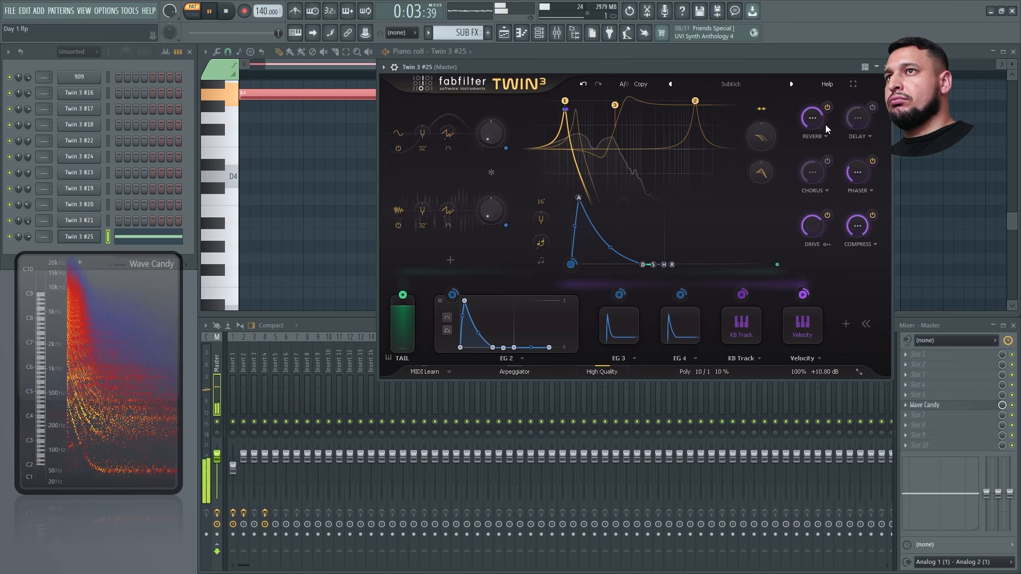
{"action": "mouse_move", "coordinate": [825, 125]}
{"action": "left_mouse_down"}
{"action": "mouse_move", "coordinate": [797, 203]}
{"action": "mouse_move", "coordinate": [814, 121]}
{"action": "left_mouse_up"}
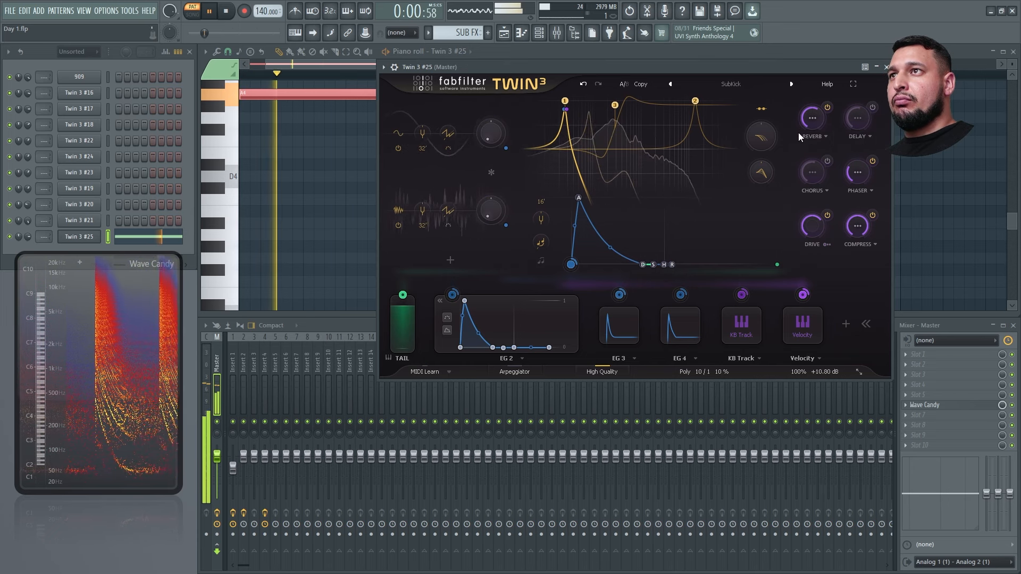
{"action": "key", "text": "space"}
Step: Reduce the drive amount in Twin 3 #25 to 40.6% and audition the note
{"action": "mouse_move", "coordinate": [810, 228]}
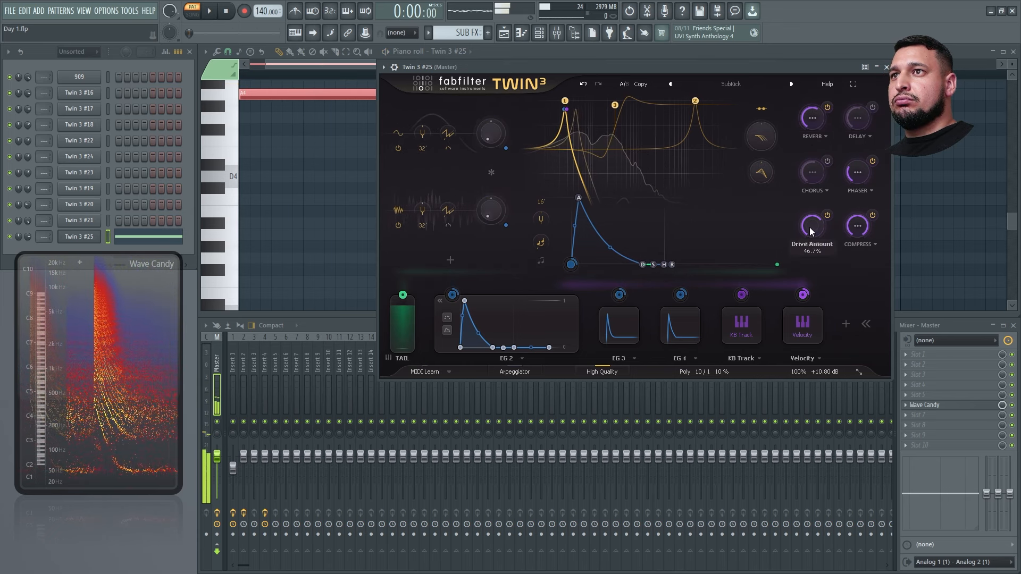
{"action": "left_click_drag", "start_coordinate": [809, 228], "coordinate": [825, 256]}
{"action": "key", "text": "space"}
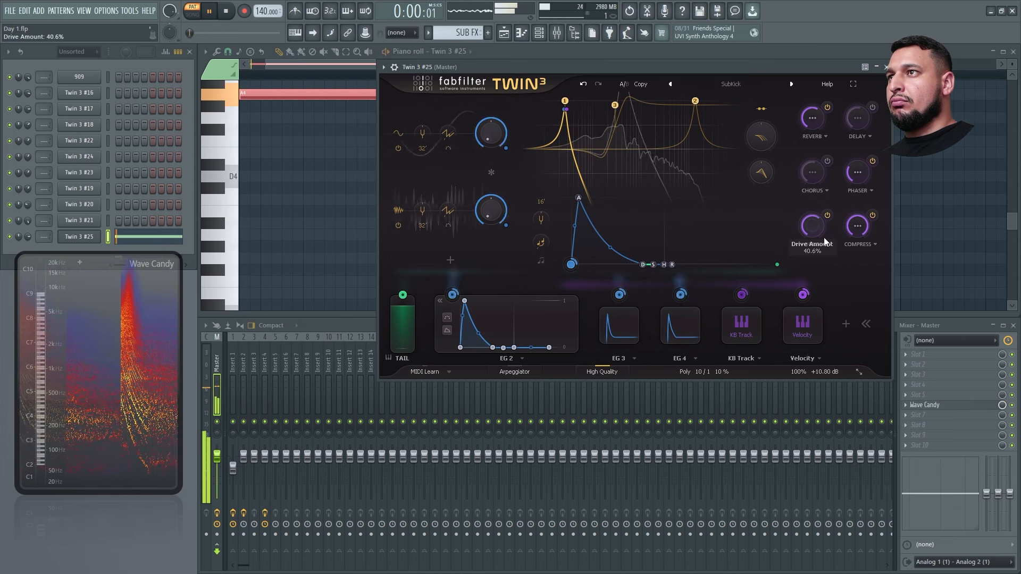
{"action": "key", "text": "space"}
Step: Raise filter 3 to just below filter 2's frequency, audition the sound and close the Twin 3 #25 synth
{"action": "left_click_drag", "start_coordinate": [618, 106], "coordinate": [669, 107]}
{"action": "key", "text": "space"}
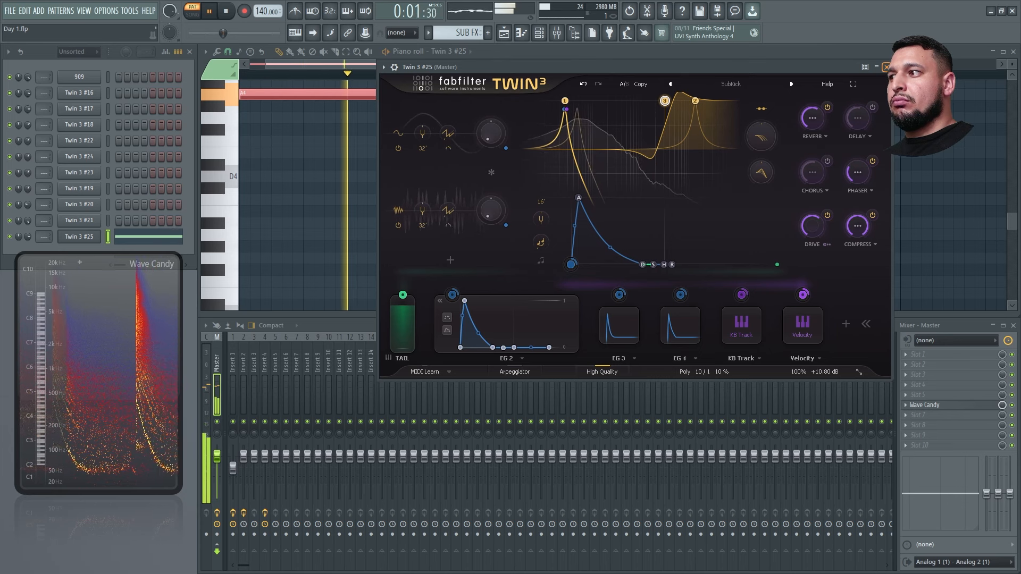
{"action": "left_click", "coordinate": [886, 67]}
{"action": "key", "text": "space"}
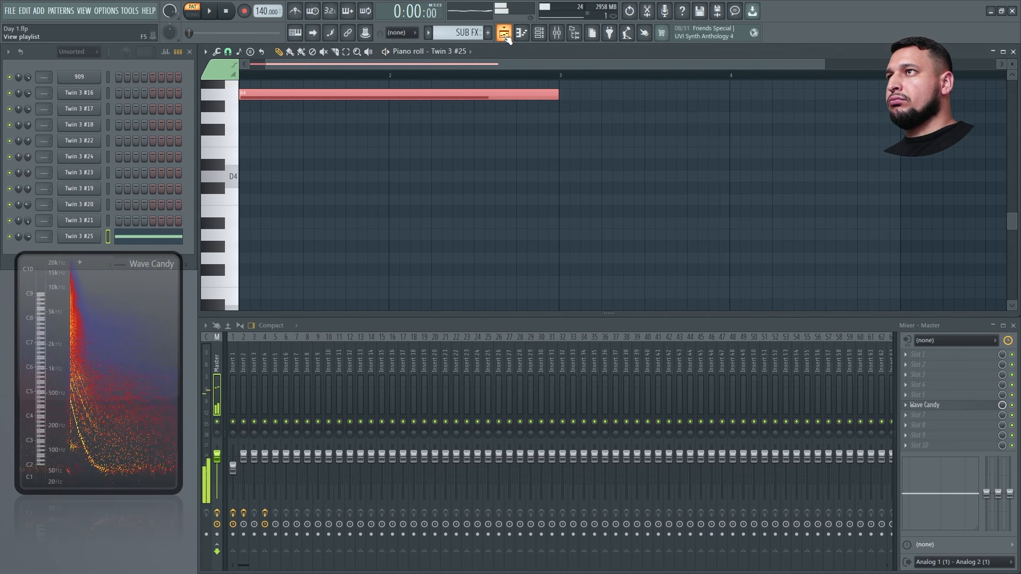
Step: Return to the playlist and play the arrangement from bar 5
{"action": "left_click", "coordinate": [504, 33]}
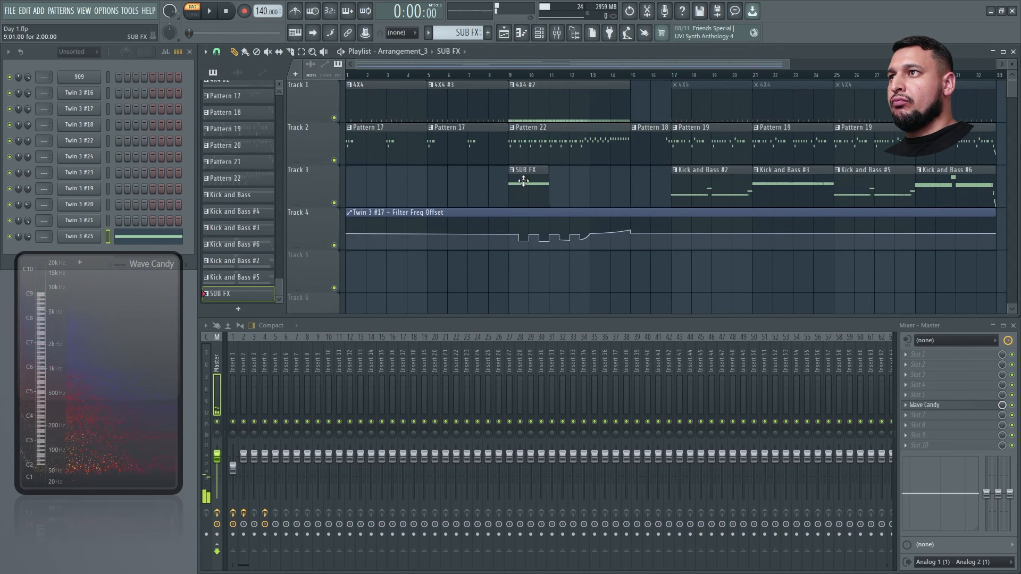
{"action": "left_click", "coordinate": [430, 76]}
{"action": "key", "text": "space"}
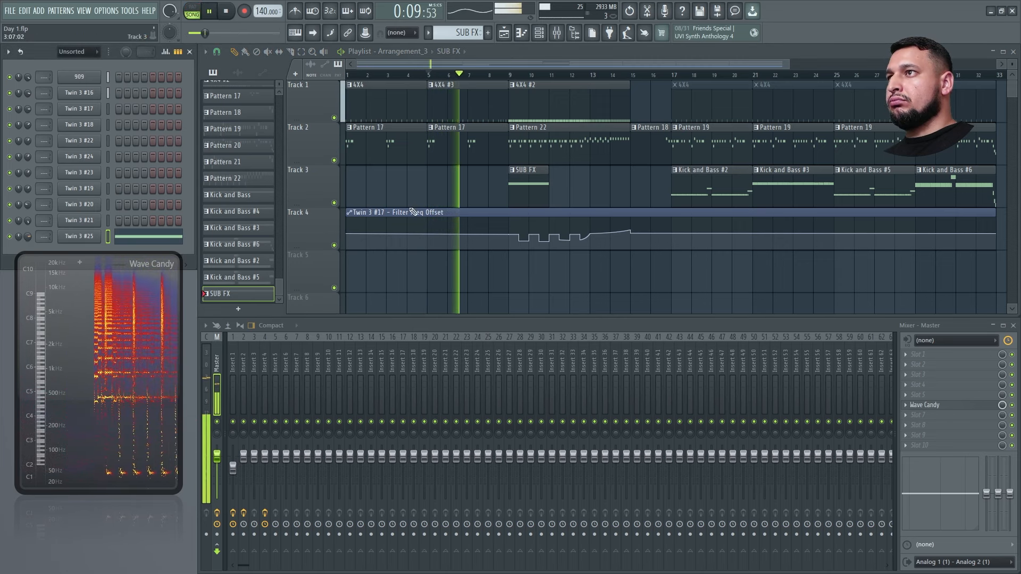
Step: Move the SUB FX clip from track 3 down to track 5 and shift it to start at bar 13
{"action": "left_click_drag", "start_coordinate": [450, 247], "coordinate": [704, 99]}
{"action": "left_click_drag", "start_coordinate": [455, 289], "coordinate": [564, 196]}
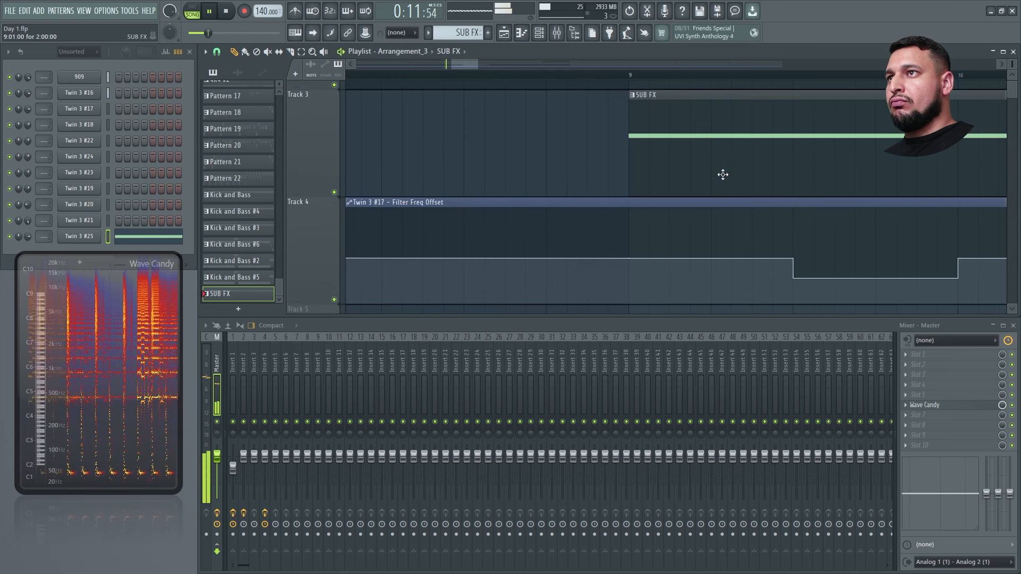
{"action": "scroll", "coordinate": [717, 166], "scroll_direction": "down", "scroll_amount": 3}
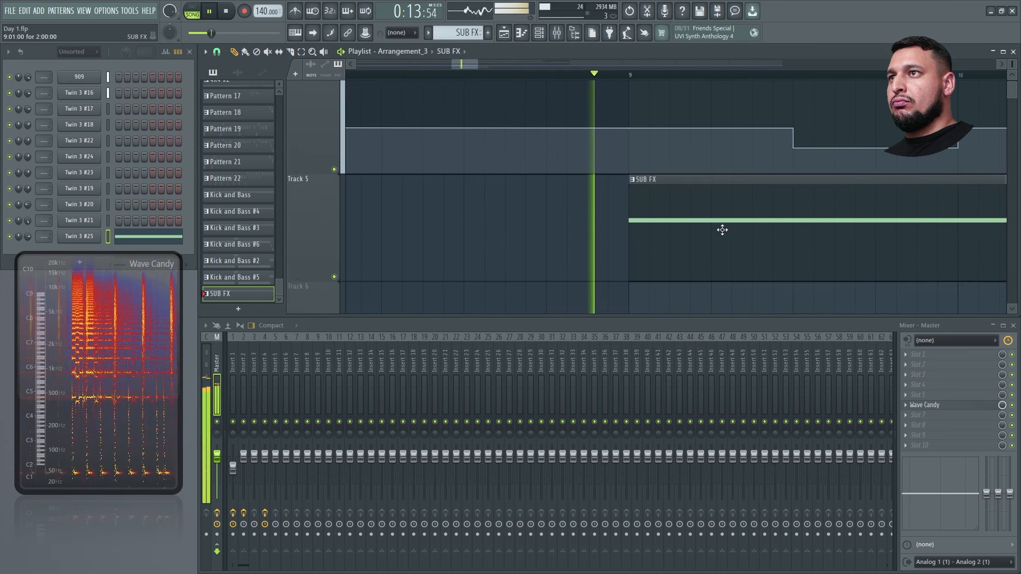
{"action": "right_click", "coordinate": [457, 265], "text": "ctrl"}
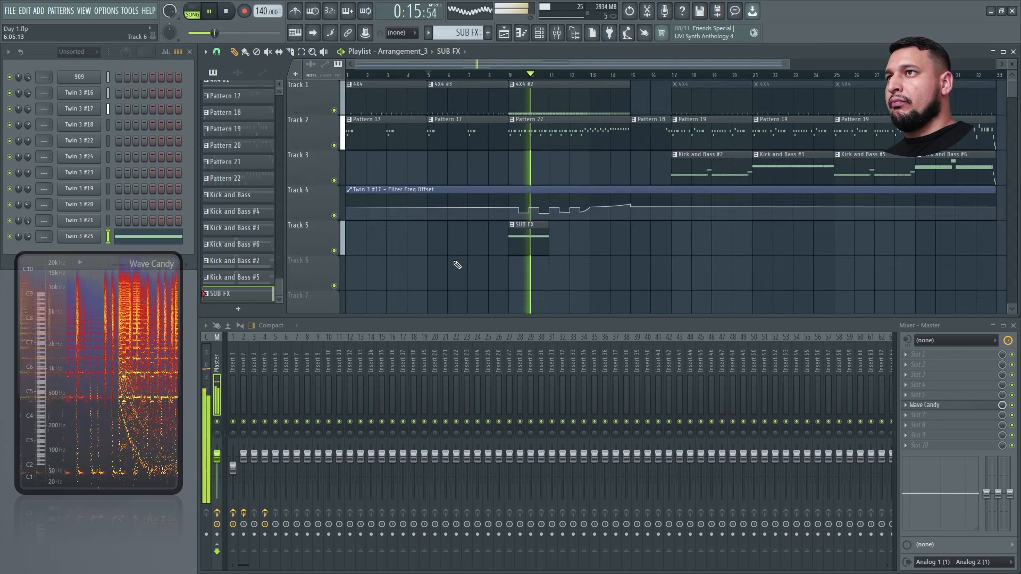
{"action": "left_click_drag", "start_coordinate": [399, 306], "coordinate": [808, 80]}
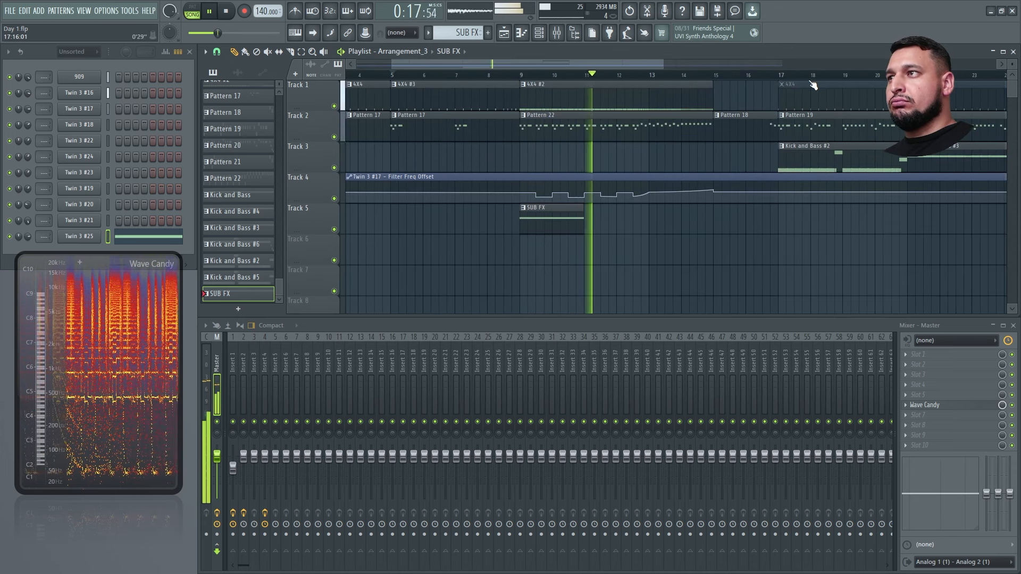
{"action": "left_click_drag", "start_coordinate": [564, 215], "coordinate": [689, 213]}
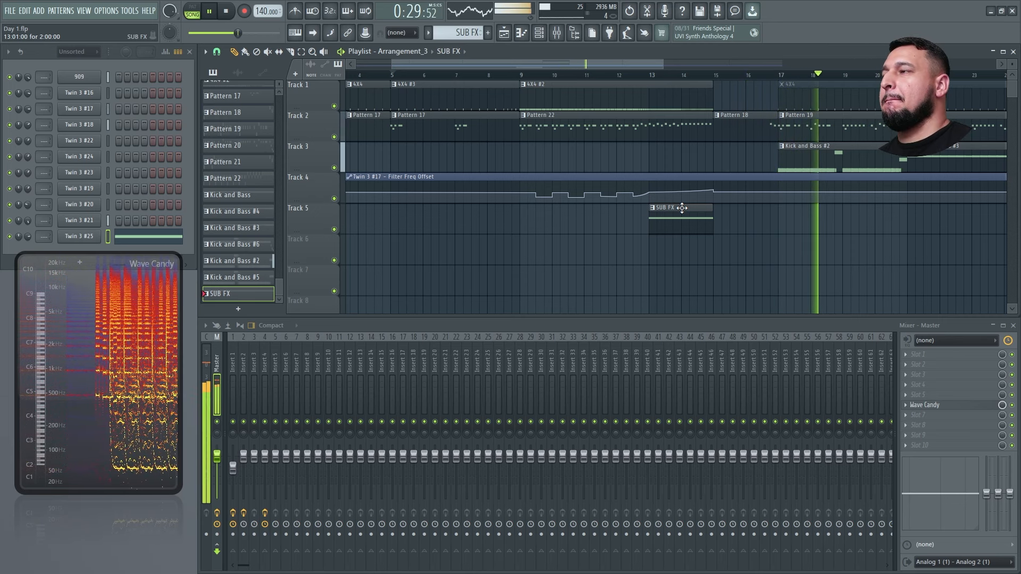
Step: Open Twin 3 #25, adjust its reverb time and set the main envelope decay to 809.5 ms
{"action": "left_click", "coordinate": [79, 236]}
{"action": "left_click", "coordinate": [815, 121]}
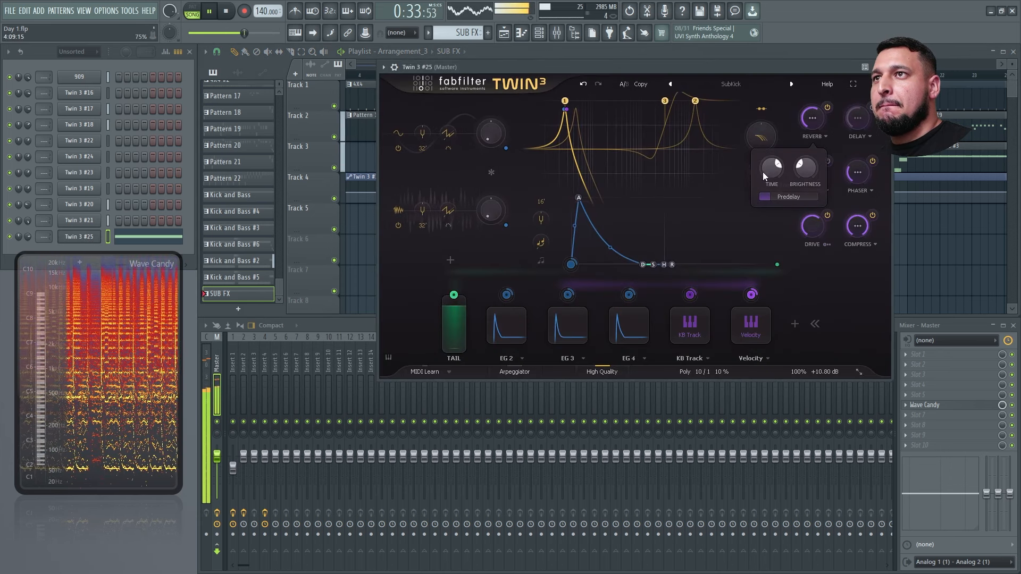
{"action": "mouse_move", "coordinate": [768, 174]}
{"action": "left_mouse_down"}
{"action": "mouse_move", "coordinate": [771, 208]}
{"action": "mouse_move", "coordinate": [768, 189]}
{"action": "left_mouse_up"}
{"action": "left_click_drag", "start_coordinate": [642, 264], "coordinate": [630, 264]}
Step: Check the EG 3 and EG 2 envelopes, set the EG 4 decay to 433.6 ms and close Twin 3 #25
{"action": "left_click", "coordinate": [575, 320]}
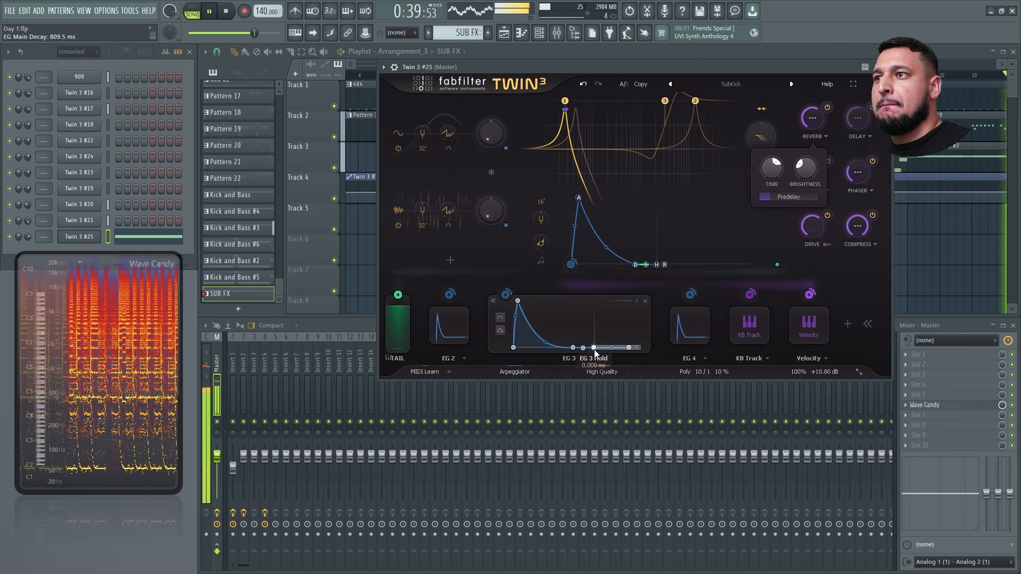
{"action": "left_click", "coordinate": [454, 339]}
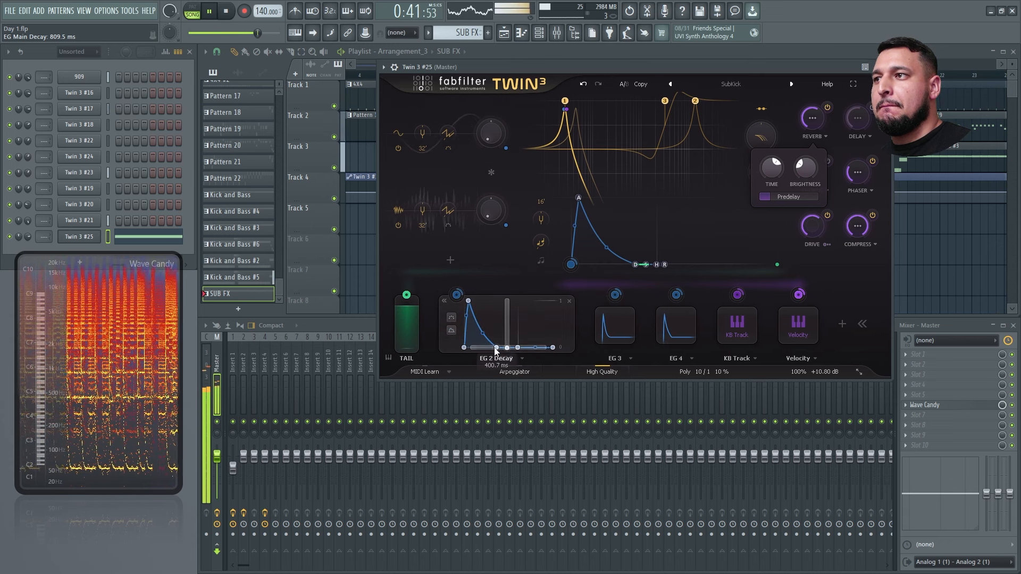
{"action": "left_click", "coordinate": [686, 320]}
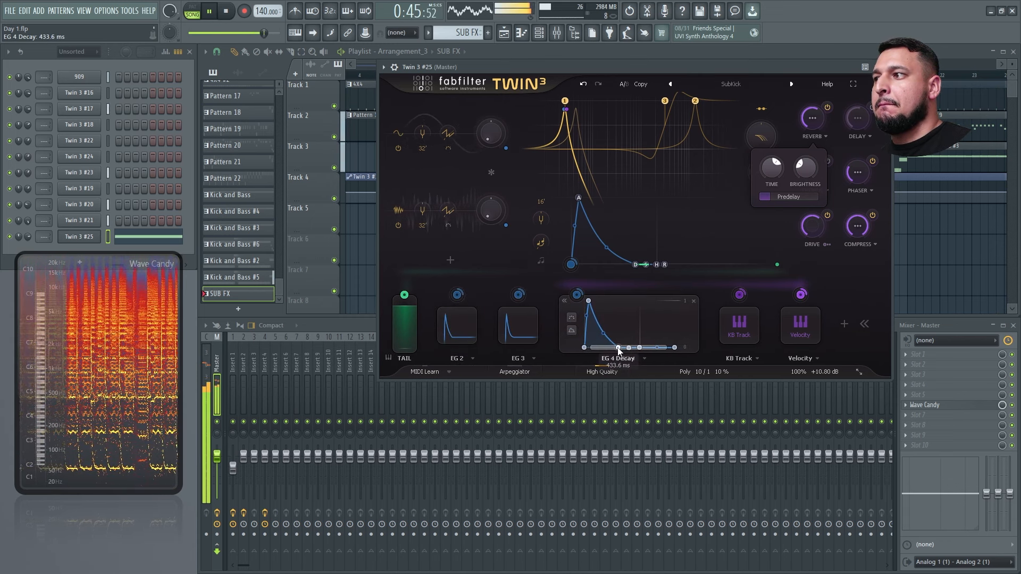
{"action": "left_click", "coordinate": [886, 67]}
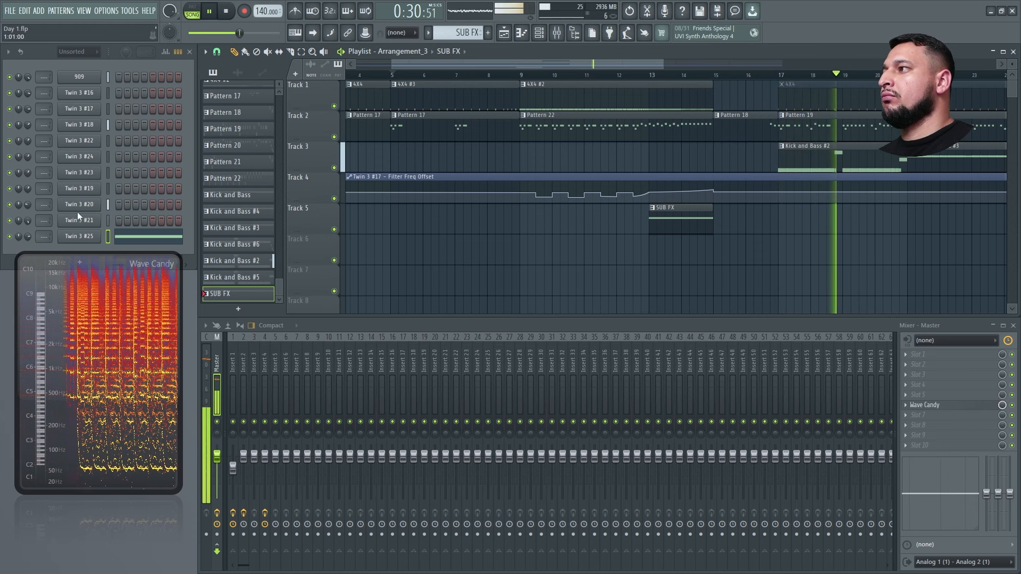
Step: Lower the channel volume of Twin 3 #25 slightly and audition the build-up from about bar 12
{"action": "left_click_drag", "start_coordinate": [28, 236], "coordinate": [28, 243]}
{"action": "key", "text": "space"}
{"action": "key", "text": "space"}
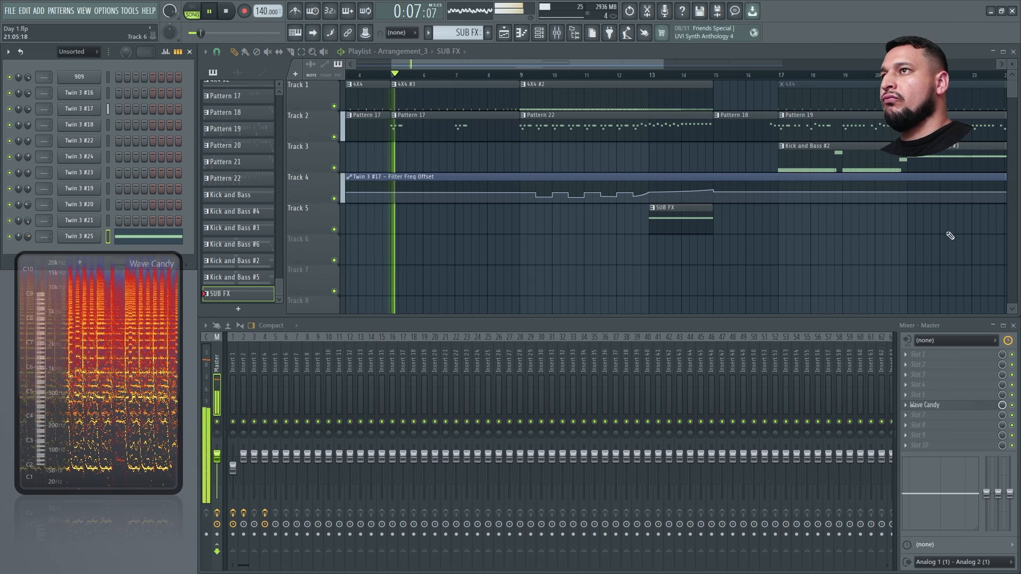
{"action": "left_click", "coordinate": [615, 75]}
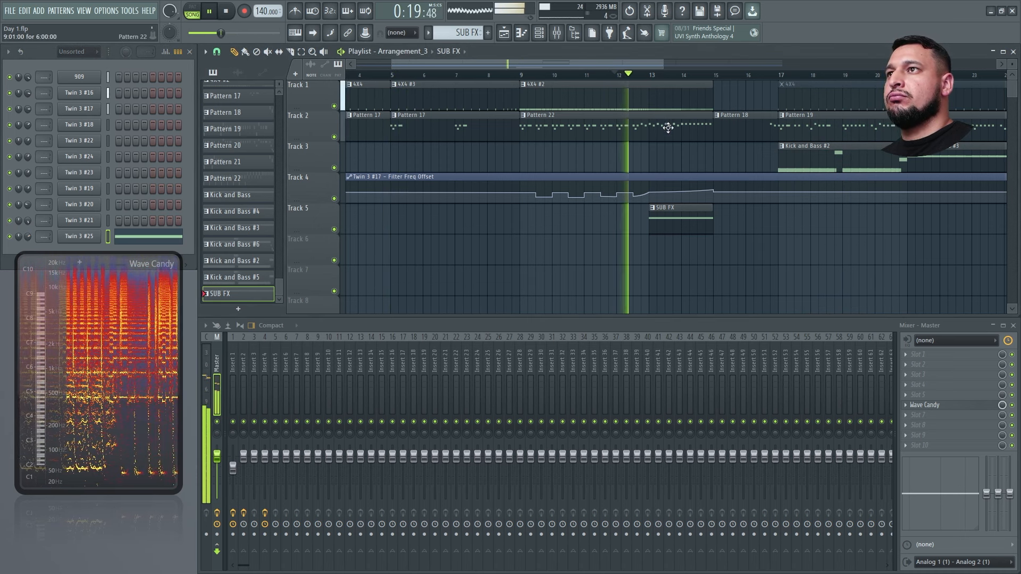
{"action": "left_click_drag", "start_coordinate": [577, 196], "coordinate": [802, 98]}
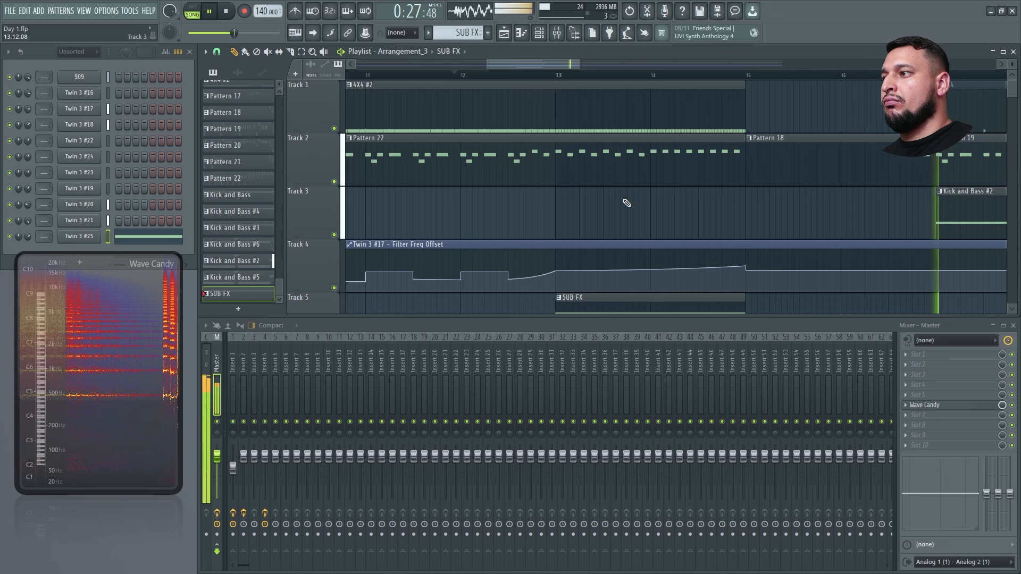
{"action": "right_click", "coordinate": [705, 225], "text": "ctrl"}
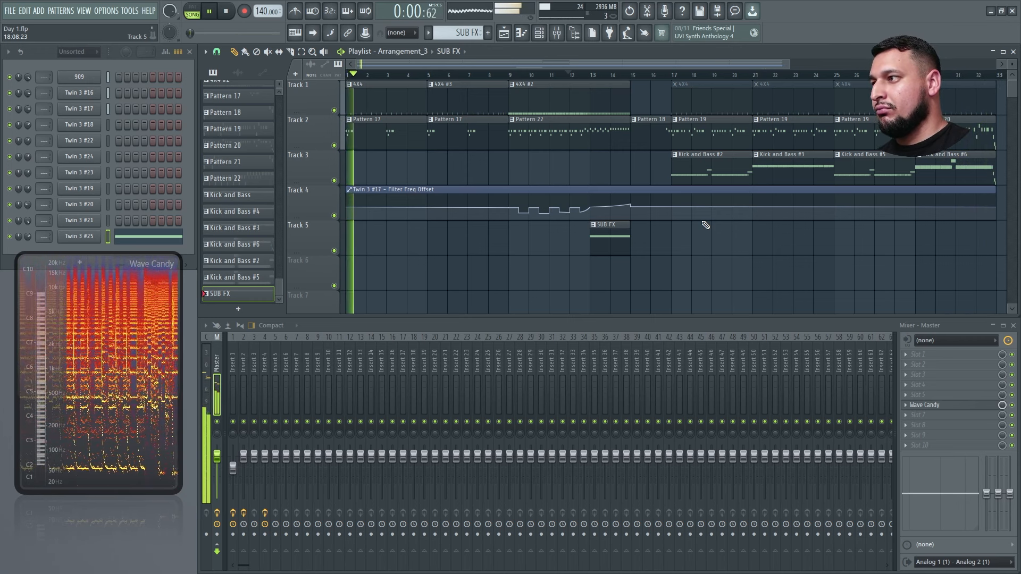
Step: Place another SUB FX clip on track 5 at bar 33, after the Kick and Bass #6 section, and audition around it
{"action": "scroll", "coordinate": [705, 225], "scroll_direction": "down", "scroll_amount": 3}
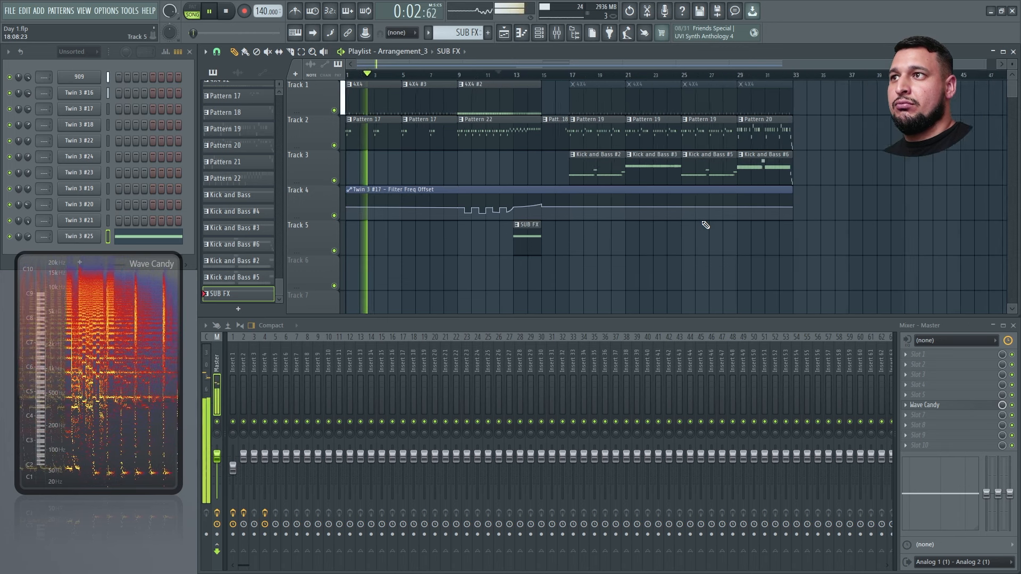
{"action": "left_click_drag", "start_coordinate": [690, 231], "coordinate": [823, 205]}
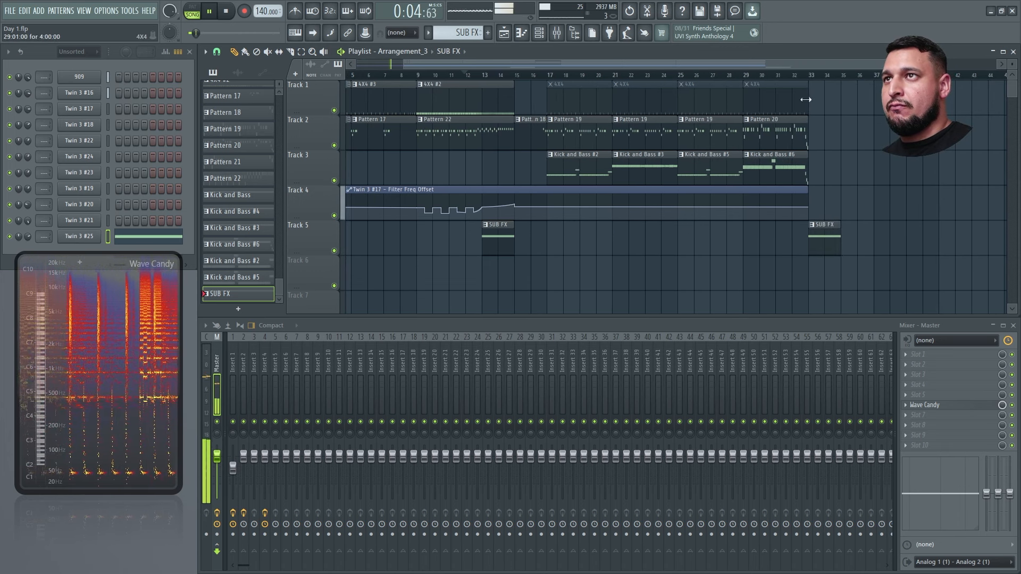
{"action": "left_click", "coordinate": [797, 71]}
{"action": "scroll", "coordinate": [862, 128], "scroll_direction": "up", "scroll_amount": 4}
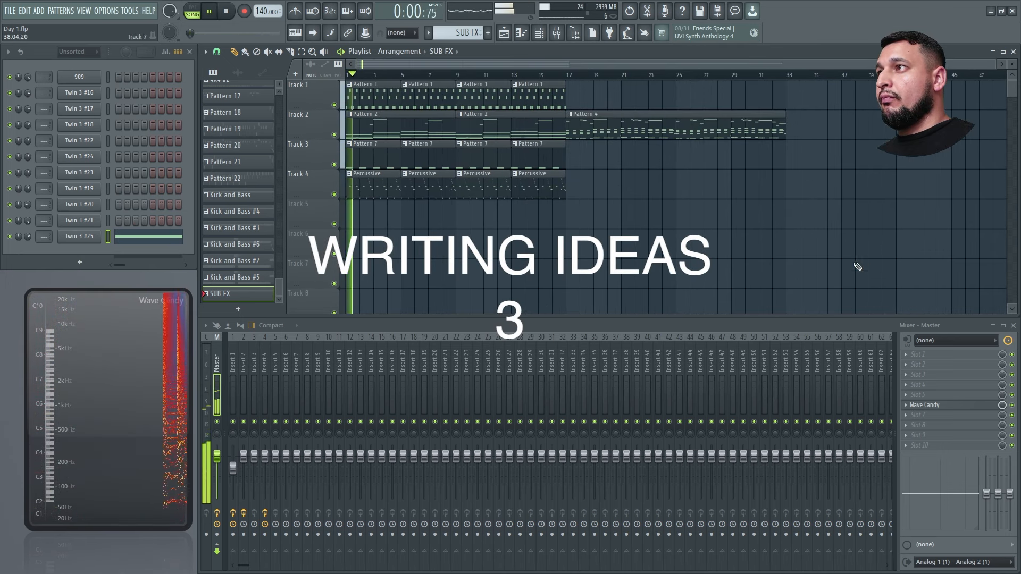
Step: In the first arrangement, pick the Percussive pattern and raise the Twin 3 #6 channel volume to about 97% while listening
{"action": "scroll", "coordinate": [857, 266], "scroll_direction": "up", "scroll_amount": 2}
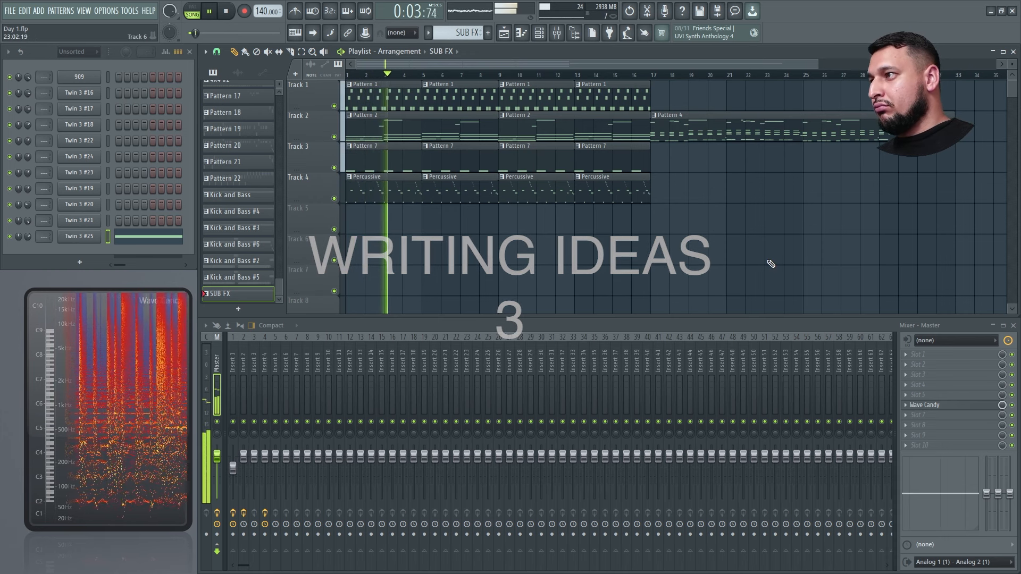
{"action": "left_click", "coordinate": [380, 180]}
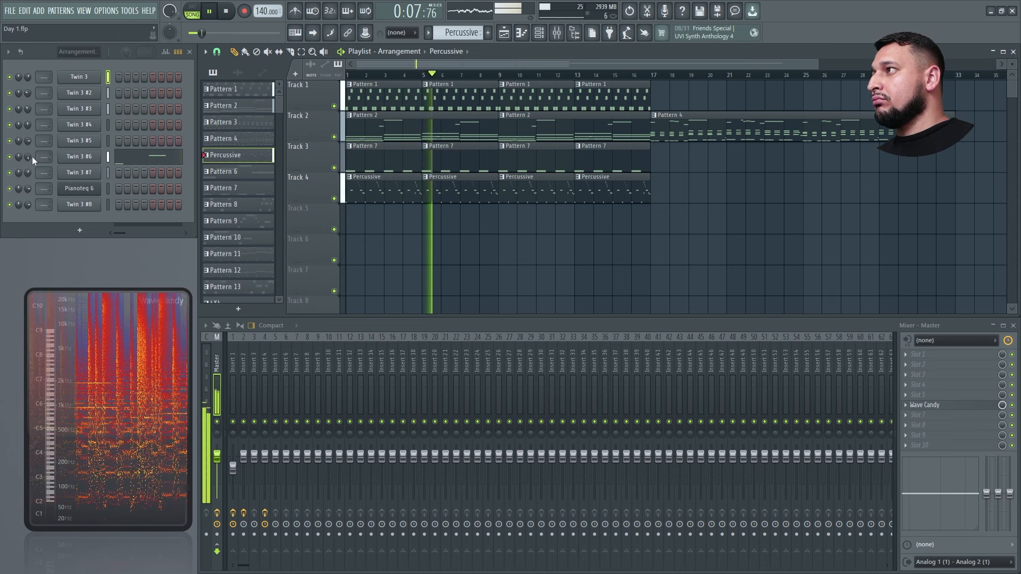
{"action": "left_click_drag", "start_coordinate": [27, 157], "coordinate": [27, 141]}
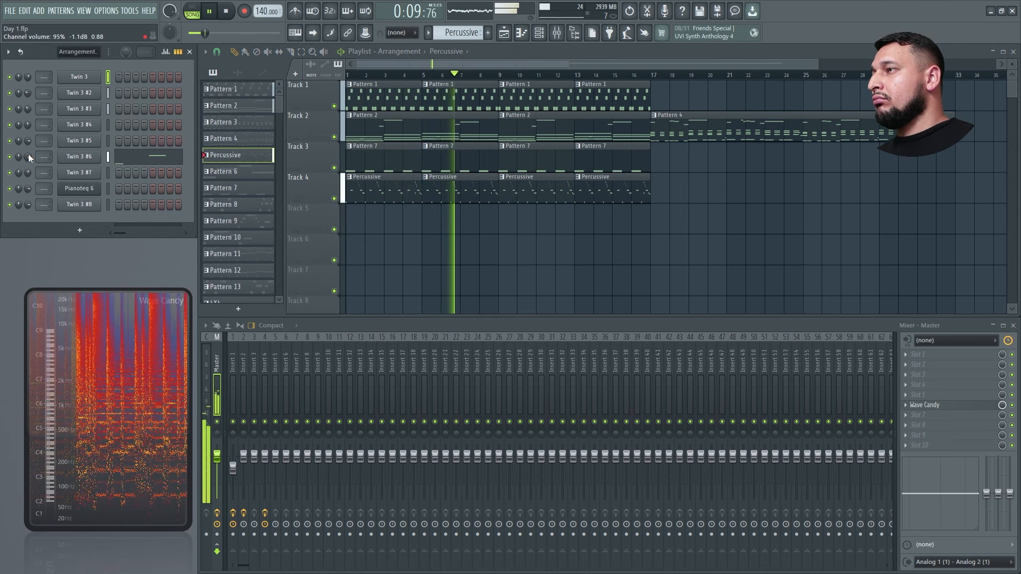
{"action": "left_click_drag", "start_coordinate": [29, 157], "coordinate": [28, 155]}
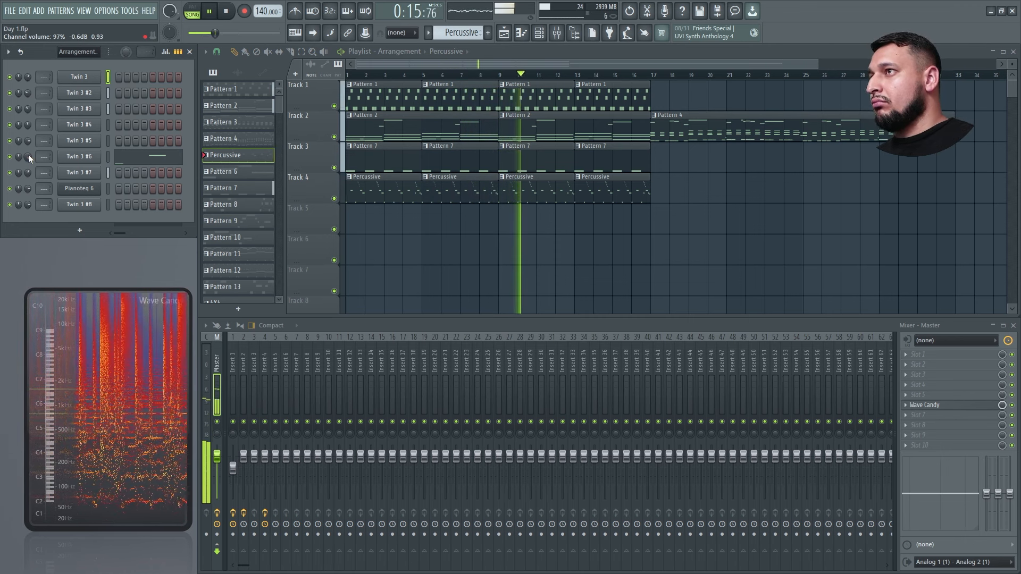
{"action": "left_click_drag", "start_coordinate": [28, 155], "coordinate": [28, 156]}
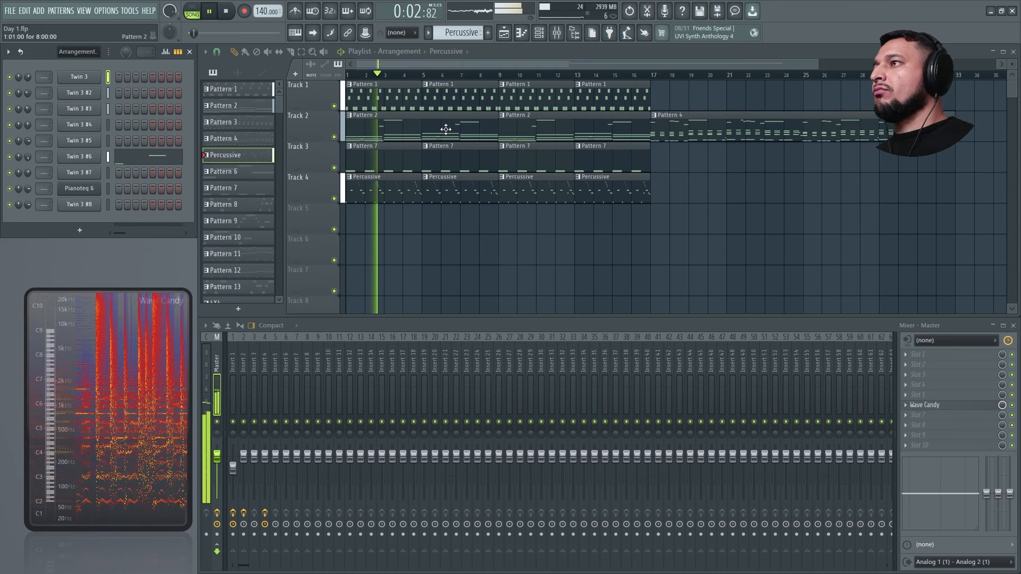
Step: Select Pattern 2, audition Twin 3 #2 on its own and lower its channel volume
{"action": "left_click", "coordinate": [417, 97]}
{"action": "left_click", "coordinate": [393, 131]}
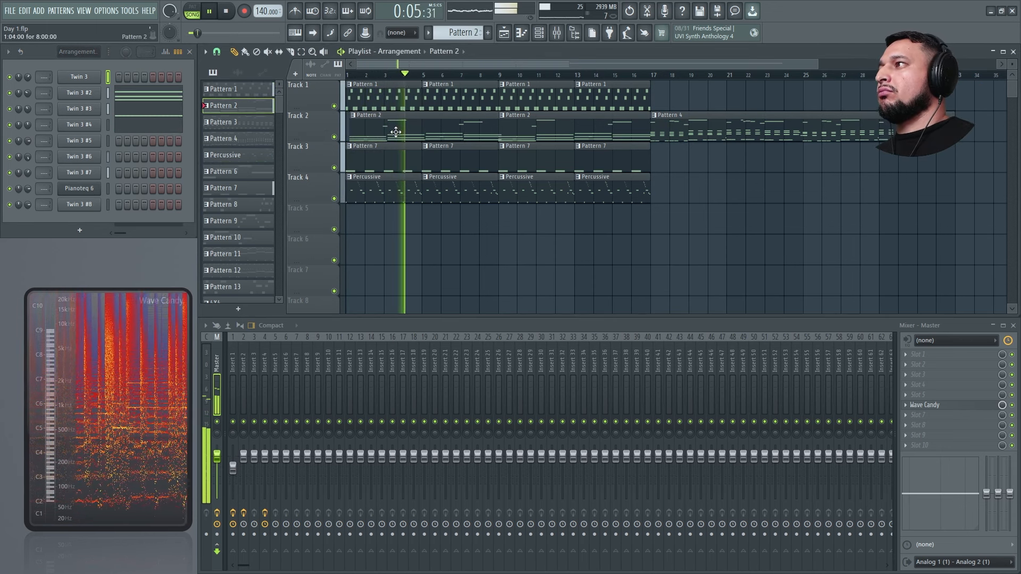
{"action": "left_click", "coordinate": [90, 128]}
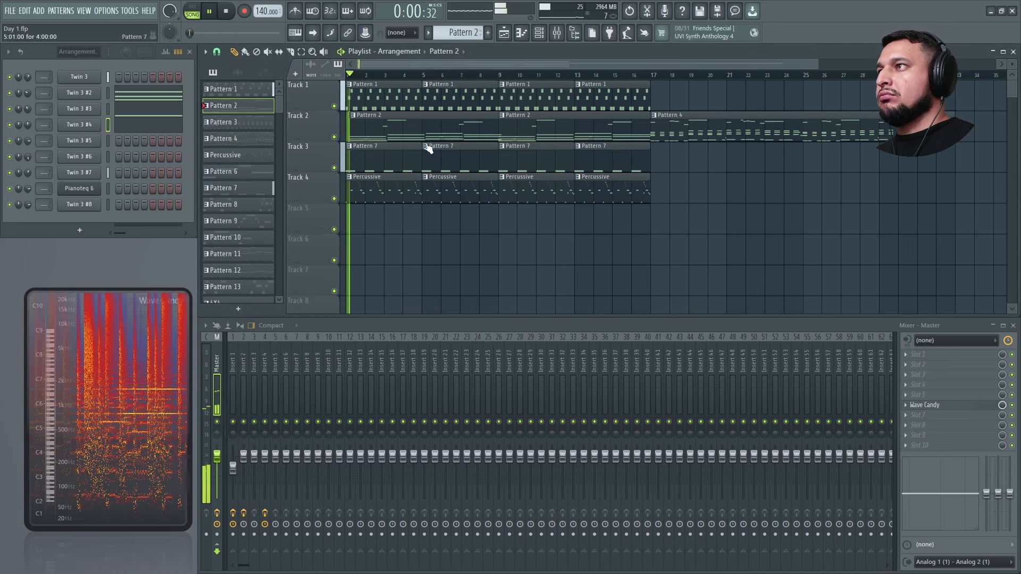
{"action": "key", "text": "space"}
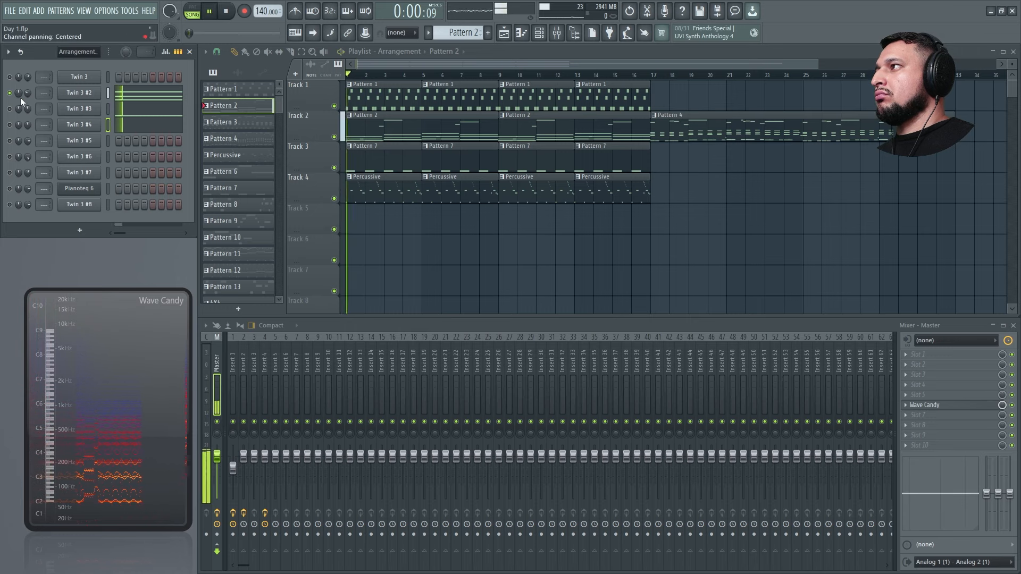
{"action": "left_click_drag", "start_coordinate": [28, 96], "coordinate": [28, 122]}
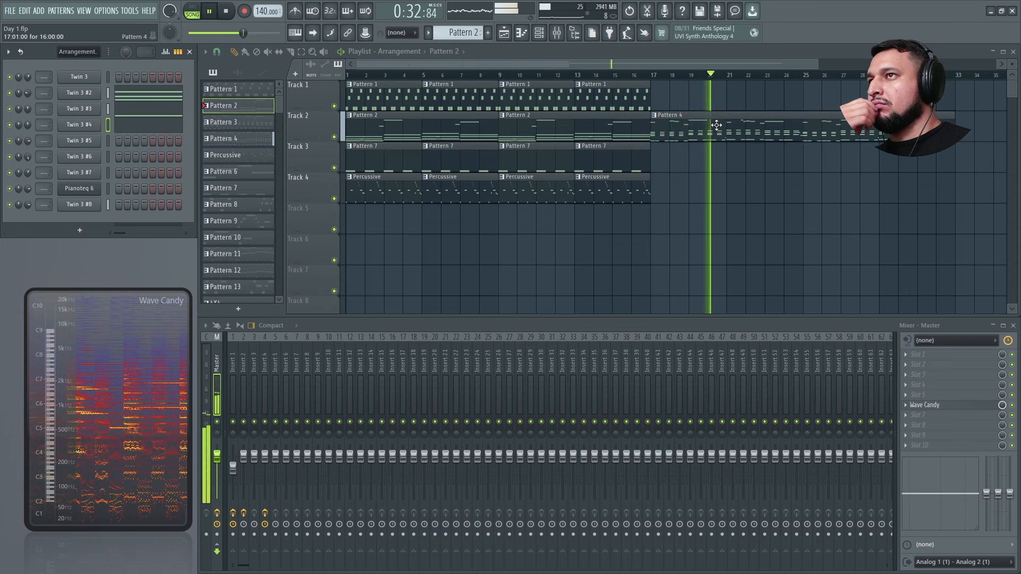
Step: Move the Pattern 4 clip to bar 21 and try to copy the last four bars of clips into the gap before it
{"action": "left_click", "coordinate": [631, 75]}
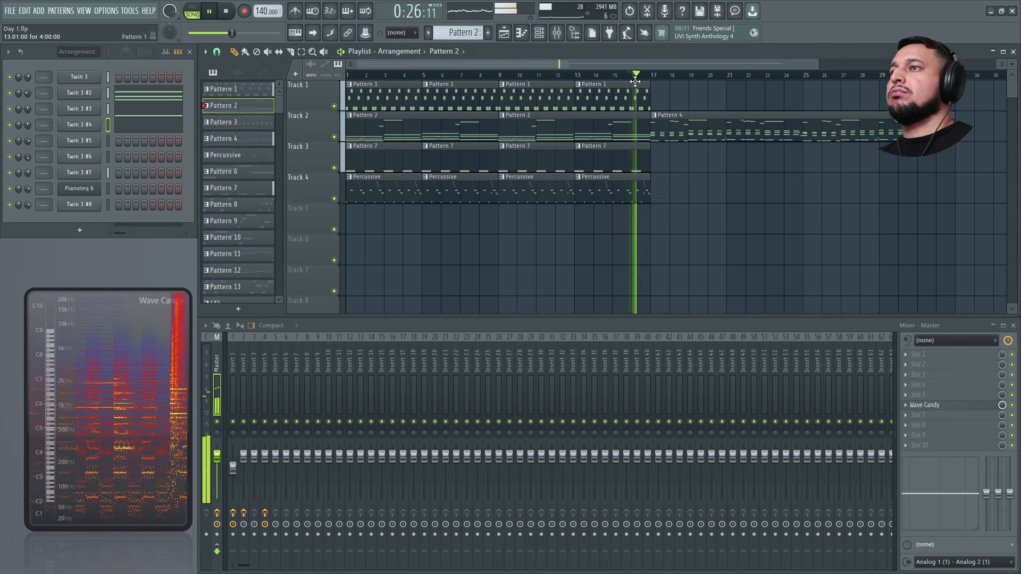
{"action": "left_click_drag", "start_coordinate": [676, 117], "coordinate": [753, 118]}
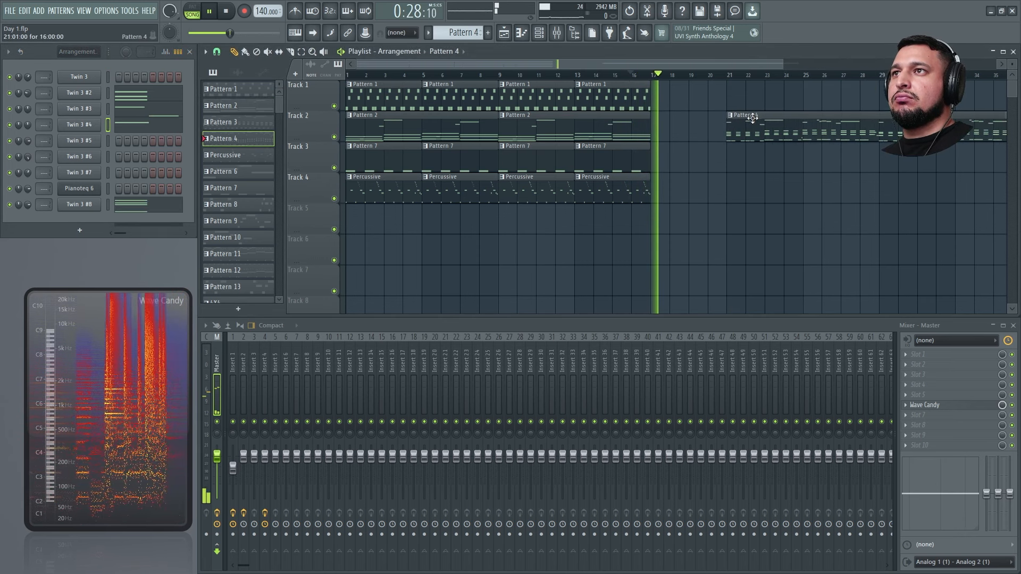
{"action": "left_click_drag", "start_coordinate": [428, 262], "coordinate": [836, 53]}
{"action": "key", "text": "space"}
{"action": "key", "text": "space"}
{"action": "left_click_drag", "start_coordinate": [605, 250], "coordinate": [825, 81]}
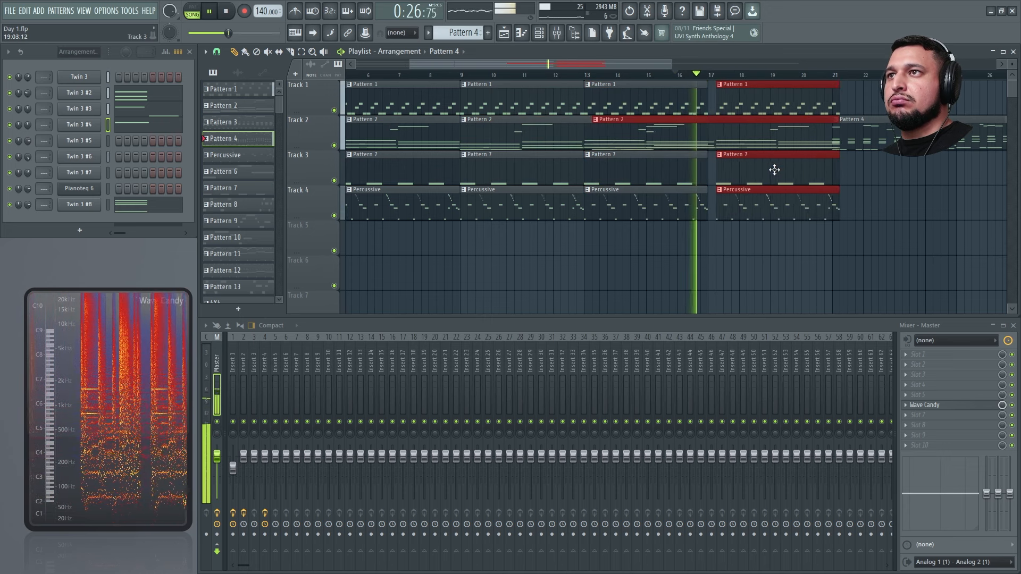
{"action": "left_click", "coordinate": [877, 220]}
{"action": "key", "text": "space"}
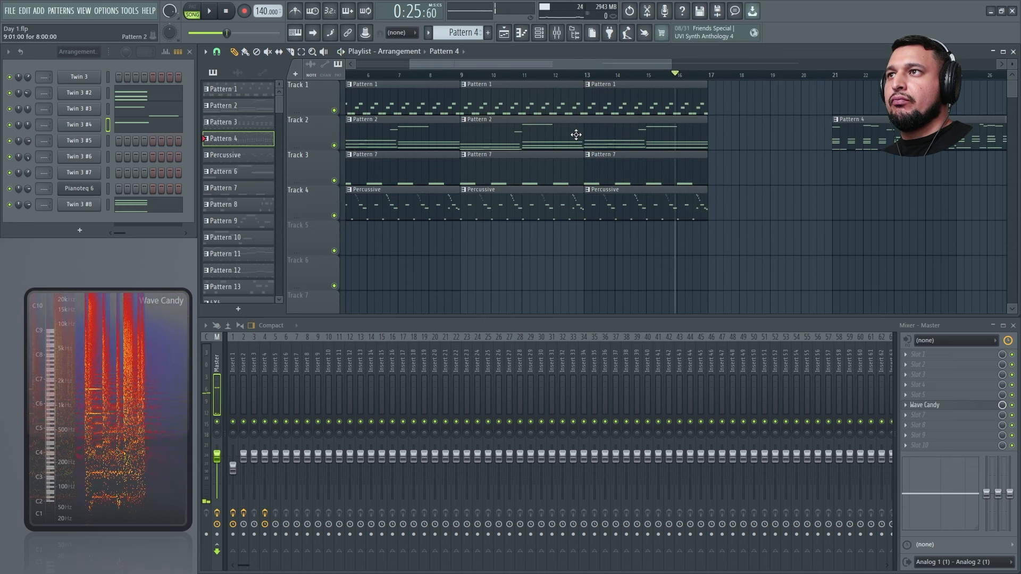
Step: Delete the stray Pattern 4 copy on track 3 and move the Pattern 4 clip on track 2 to start at bar 25
{"action": "scroll", "coordinate": [719, 182], "scroll_direction": "down", "scroll_amount": 3}
{"action": "left_click_drag", "start_coordinate": [660, 173], "coordinate": [757, 153]}
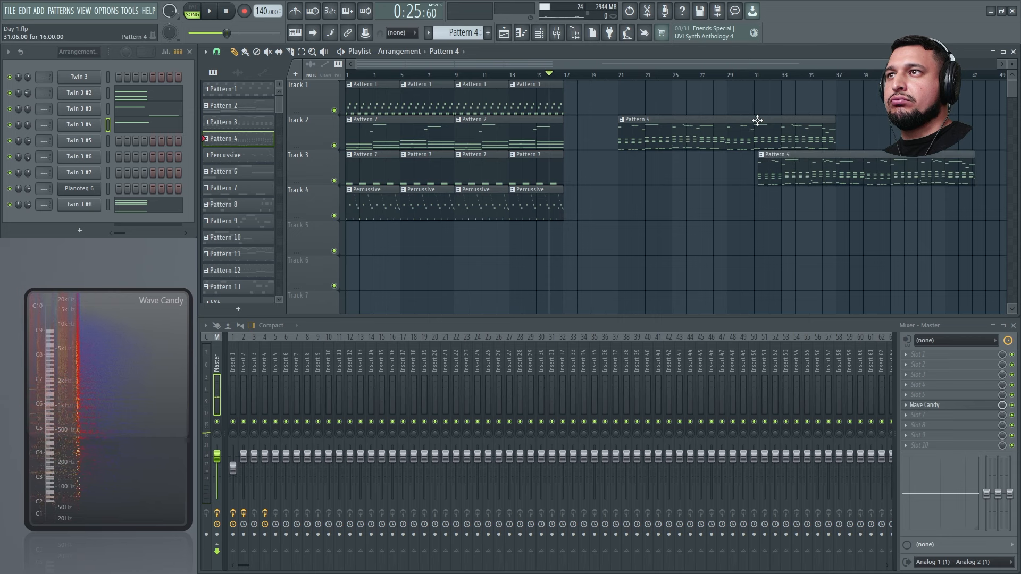
{"action": "right_click", "coordinate": [792, 175]}
{"action": "left_click_drag", "start_coordinate": [679, 136], "coordinate": [738, 130]}
{"action": "scroll", "coordinate": [761, 101], "scroll_direction": "up", "scroll_amount": 4}
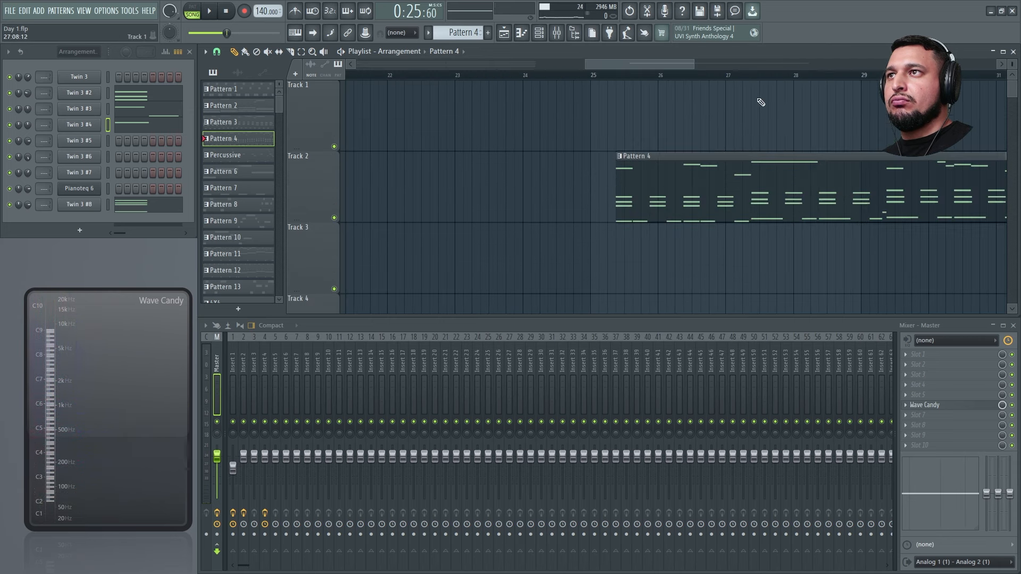
{"action": "left_click_drag", "start_coordinate": [711, 163], "coordinate": [683, 155]}
{"action": "scroll", "coordinate": [616, 164], "scroll_direction": "down", "scroll_amount": 4}
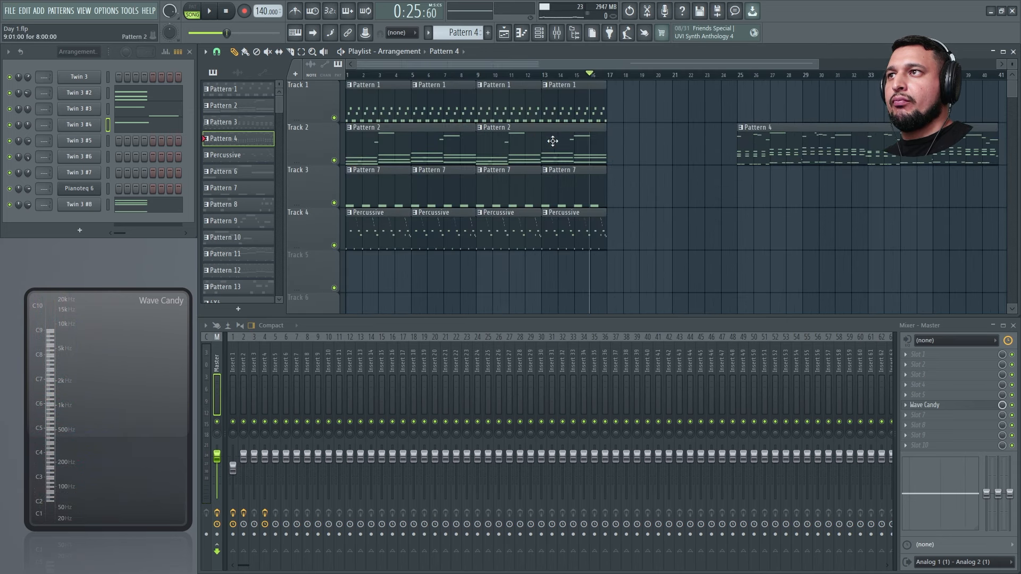
Step: Copy the Pattern 2 clip to bar 17 on track 2, directly before Pattern 4, and play the arrangement
{"action": "left_click_drag", "start_coordinate": [553, 141], "coordinate": [688, 141]}
{"action": "left_click_drag", "start_coordinate": [562, 200], "coordinate": [760, 80]}
{"action": "left_click_drag", "start_coordinate": [633, 184], "coordinate": [615, 185]}
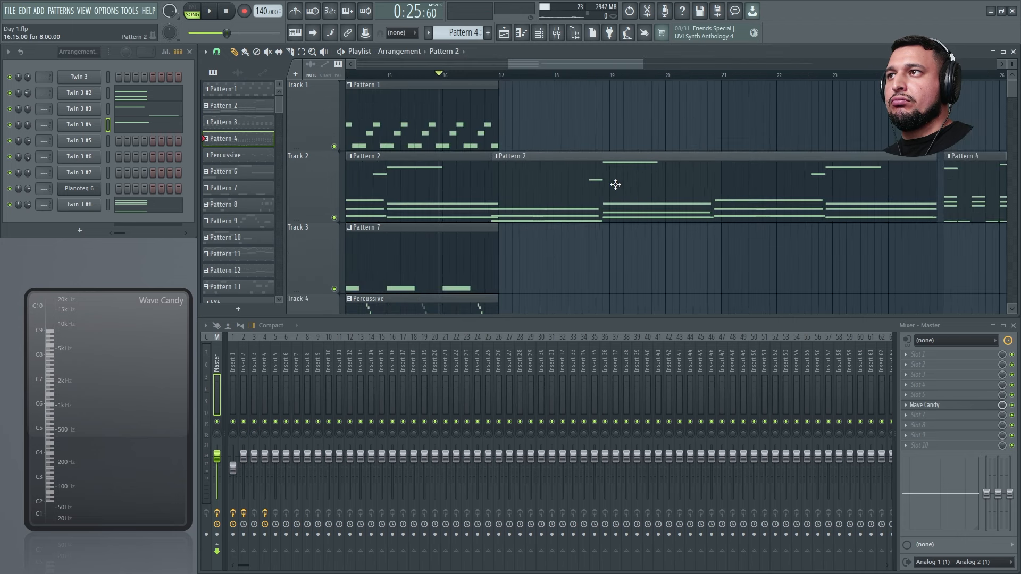
{"action": "key", "text": "space"}
{"action": "right_click", "coordinate": [584, 238], "text": "ctrl"}
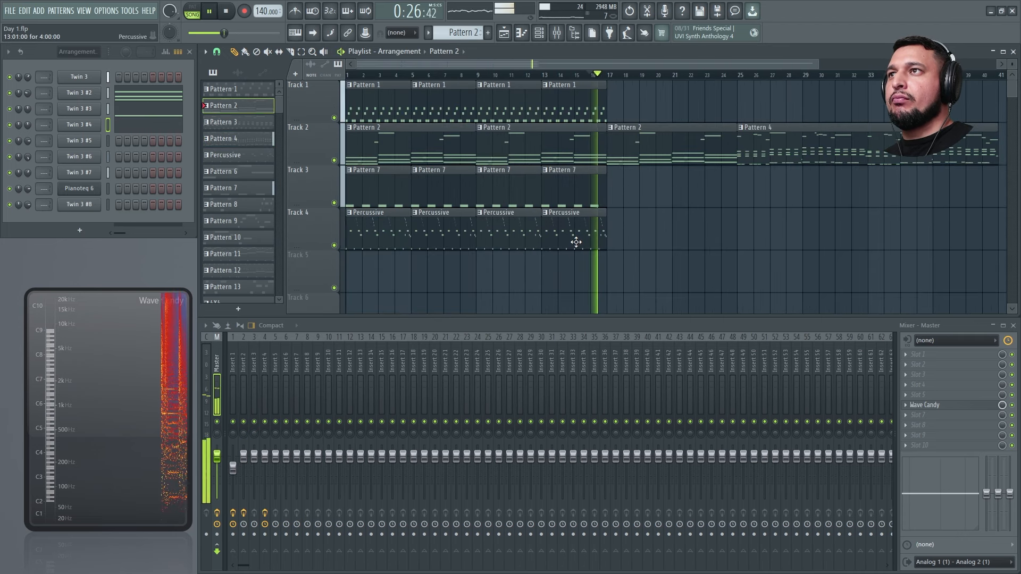
Step: Replay the lead-in to bar 17 from bar 13 and inspect the Twin 3 #2 settings
{"action": "scroll", "coordinate": [927, 106], "scroll_direction": "up", "scroll_amount": 1}
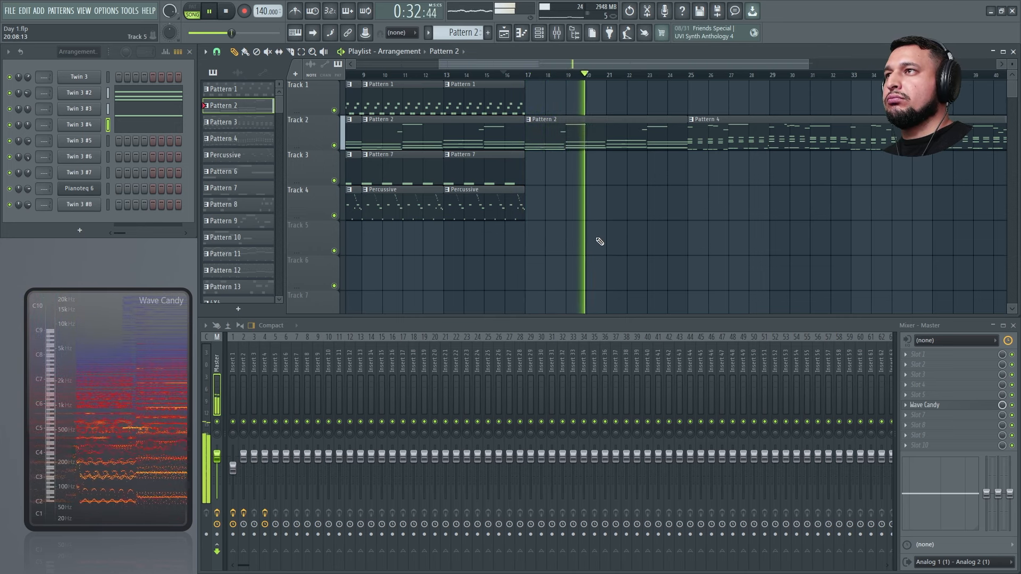
{"action": "left_click", "coordinate": [446, 77]}
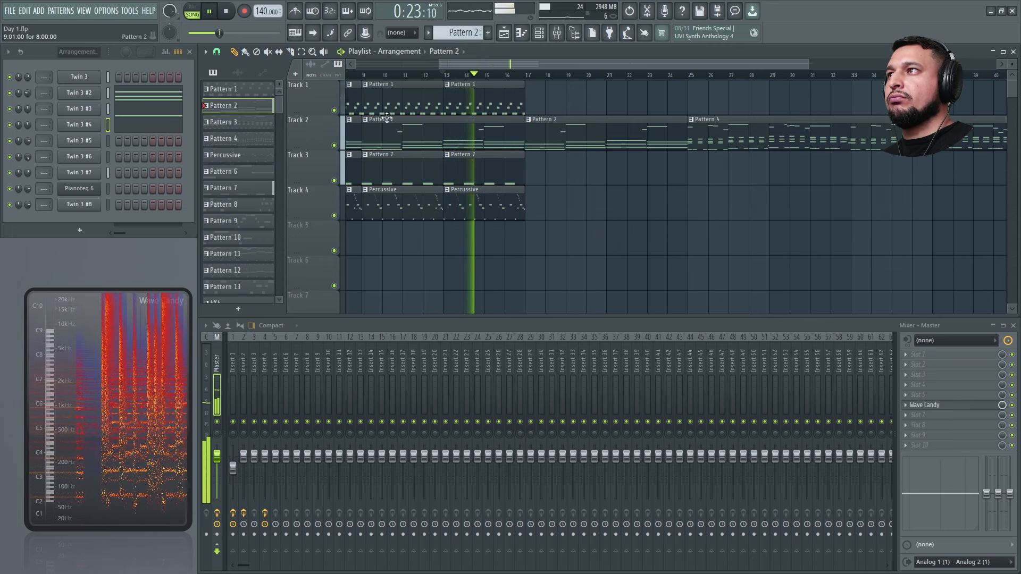
{"action": "left_click", "coordinate": [90, 93]}
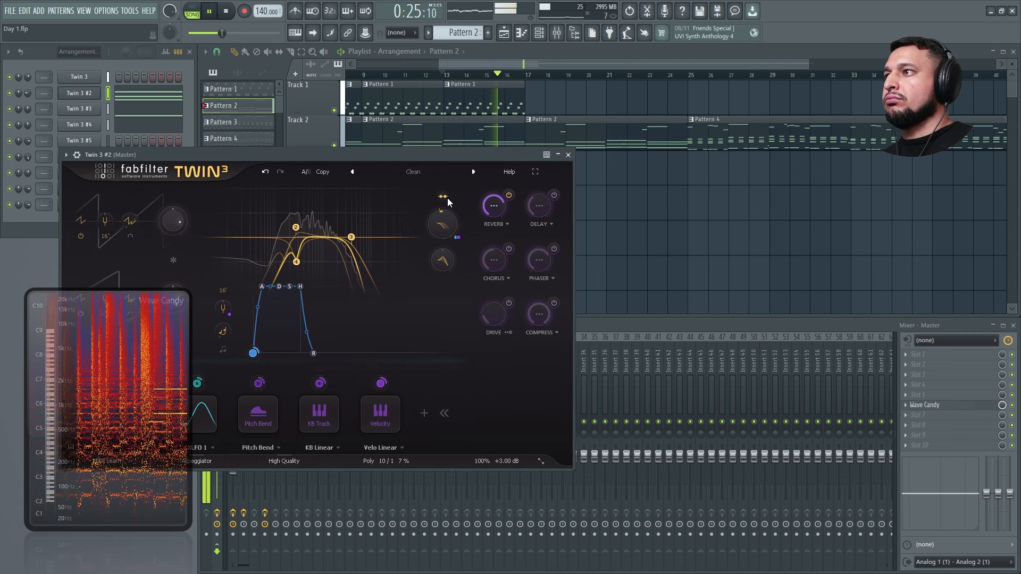
Step: Select Pattern 1 and create an automation clip for the Filter Freq Offset of its Twin 3 synth
{"action": "left_click", "coordinate": [220, 89]}
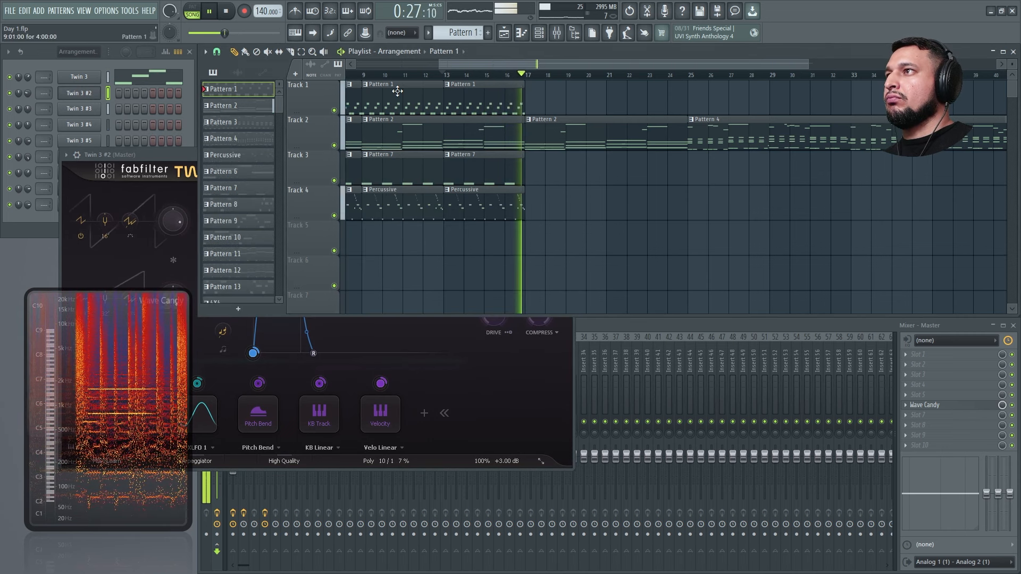
{"action": "left_click", "coordinate": [84, 81]}
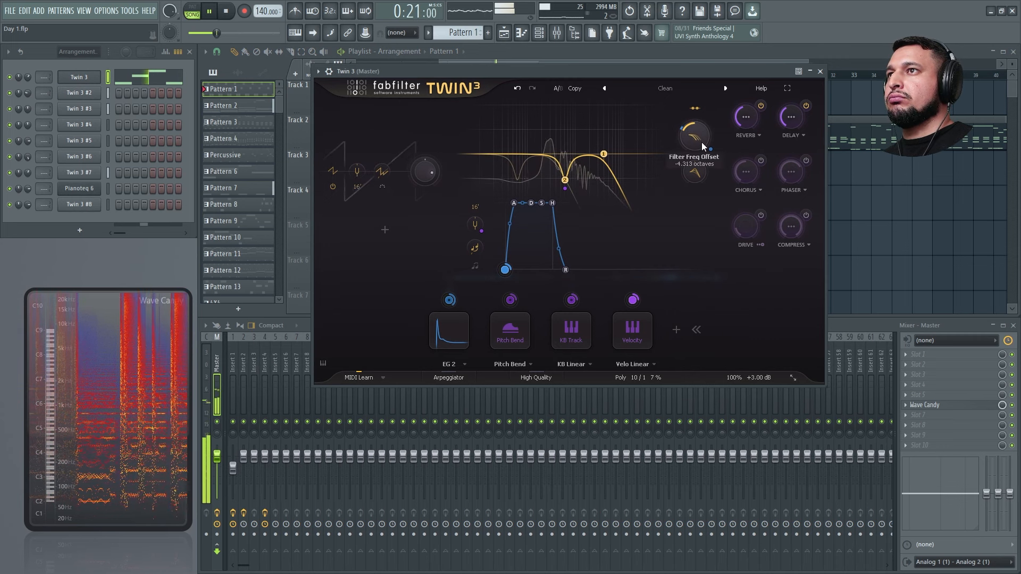
{"action": "left_click", "coordinate": [129, 10]}
{"action": "mouse_move", "coordinate": [159, 141]}
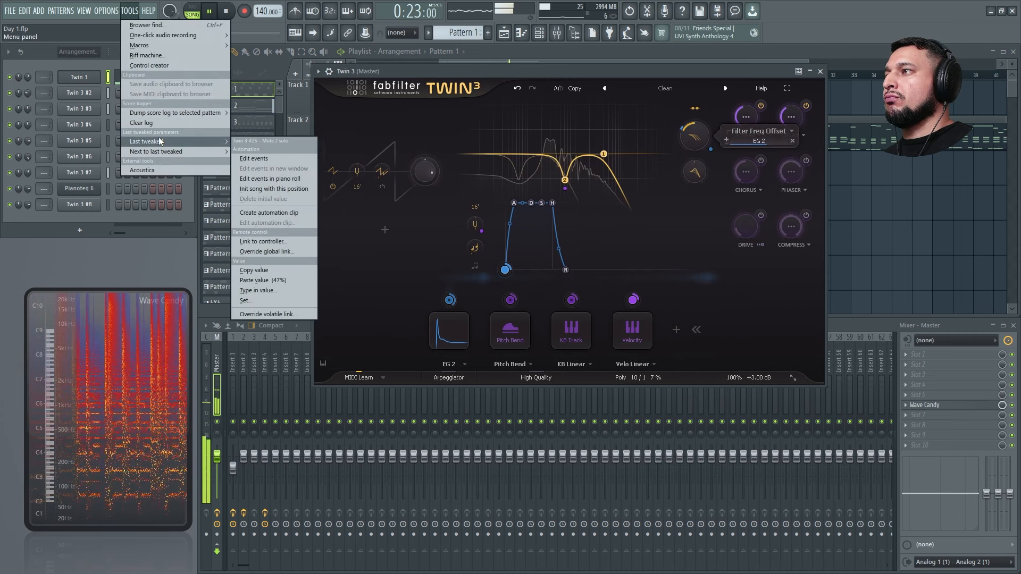
{"action": "left_click", "coordinate": [677, 79]}
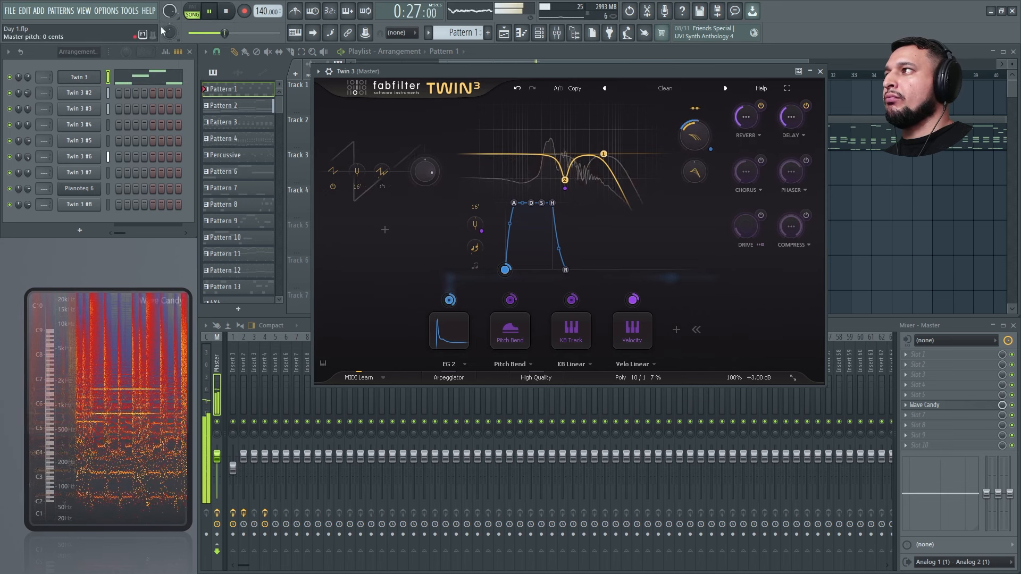
{"action": "left_click", "coordinate": [129, 11]}
{"action": "mouse_move", "coordinate": [151, 144]}
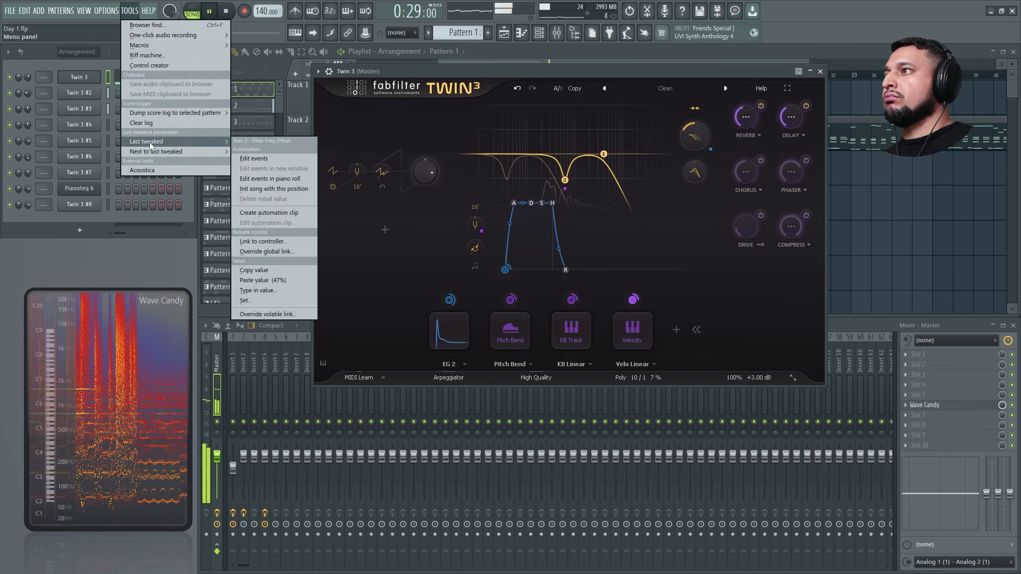
{"action": "left_click", "coordinate": [281, 214]}
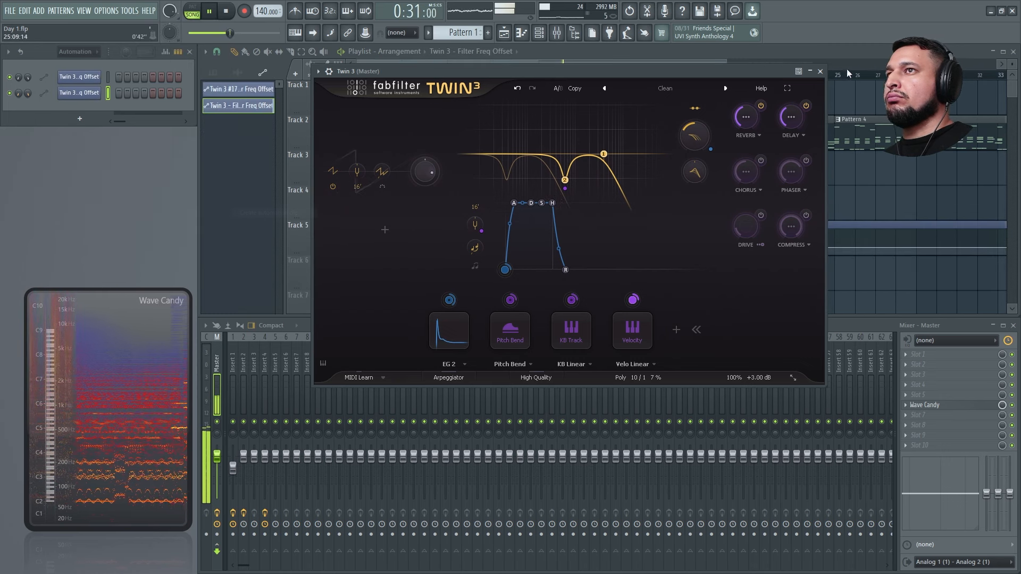
{"action": "left_click", "coordinate": [821, 72]}
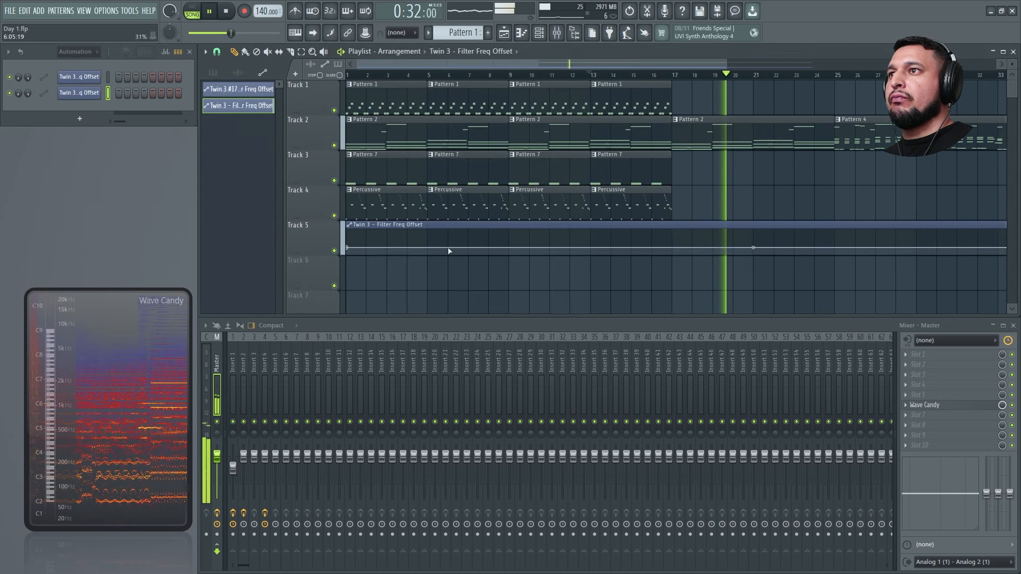
Step: Copy the first automation point's value and paste it into a new point at about bar 25
{"action": "right_click", "coordinate": [348, 248]}
{"action": "left_click", "coordinate": [386, 416]}
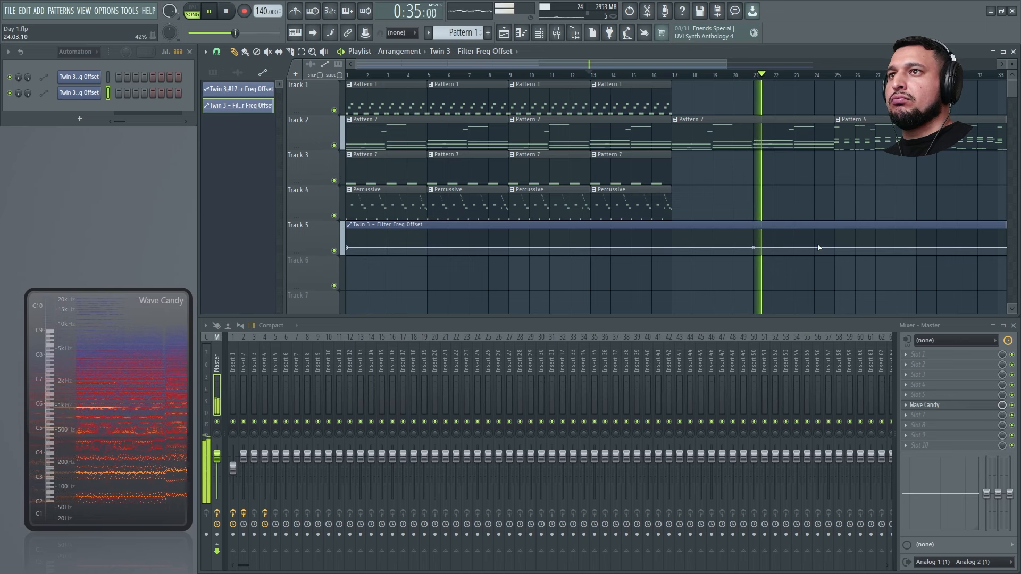
{"action": "right_click", "coordinate": [839, 248]}
{"action": "right_click", "coordinate": [840, 248]}
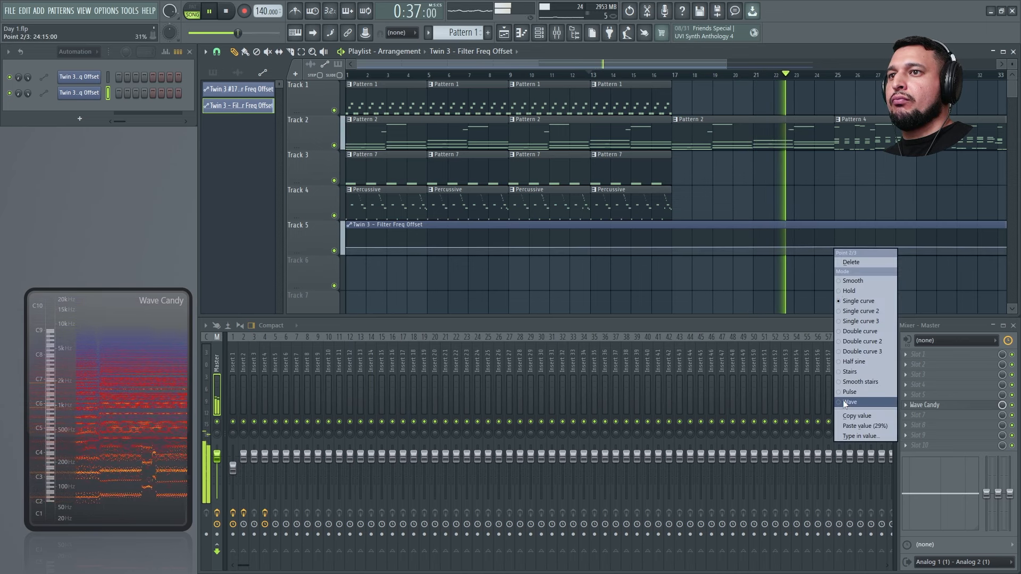
{"action": "left_click", "coordinate": [849, 425]}
Step: Shape the Filter Freq Offset automation with a raised point near bar 13 and a point at bar 17 lowered to 0%
{"action": "right_click", "coordinate": [647, 244]}
{"action": "right_click", "coordinate": [648, 244]}
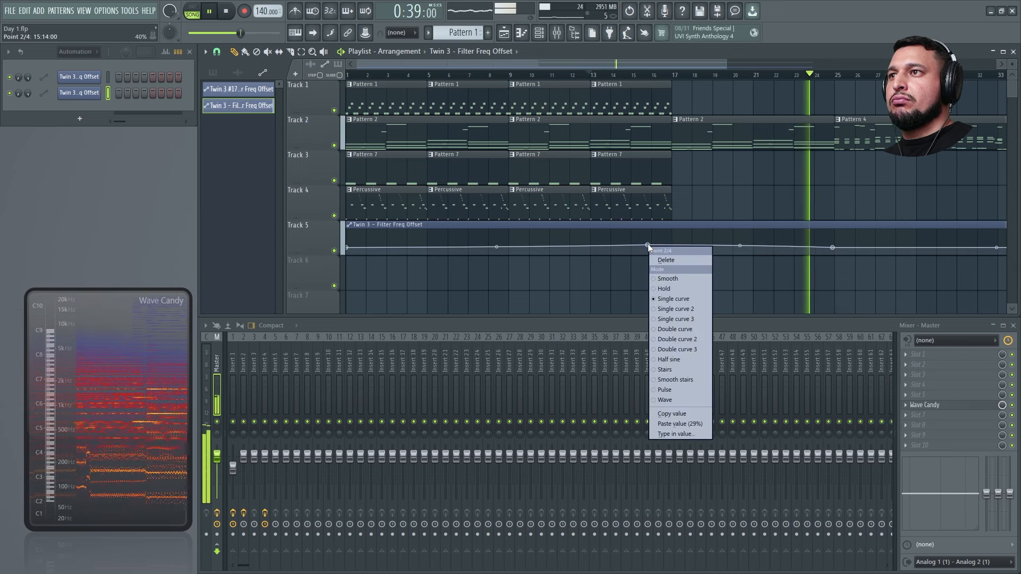
{"action": "right_click", "coordinate": [611, 237]}
{"action": "left_click_drag", "start_coordinate": [608, 242], "coordinate": [589, 239]}
{"action": "right_click", "coordinate": [588, 238]}
{"action": "right_click", "coordinate": [769, 391]}
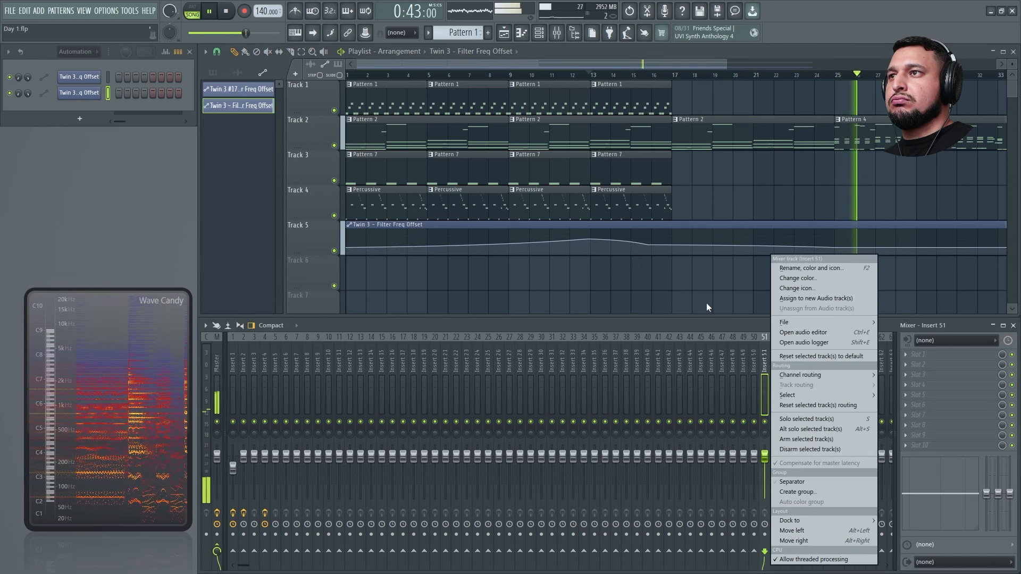
{"action": "left_click", "coordinate": [654, 249]}
{"action": "left_click_drag", "start_coordinate": [648, 245], "coordinate": [673, 256]}
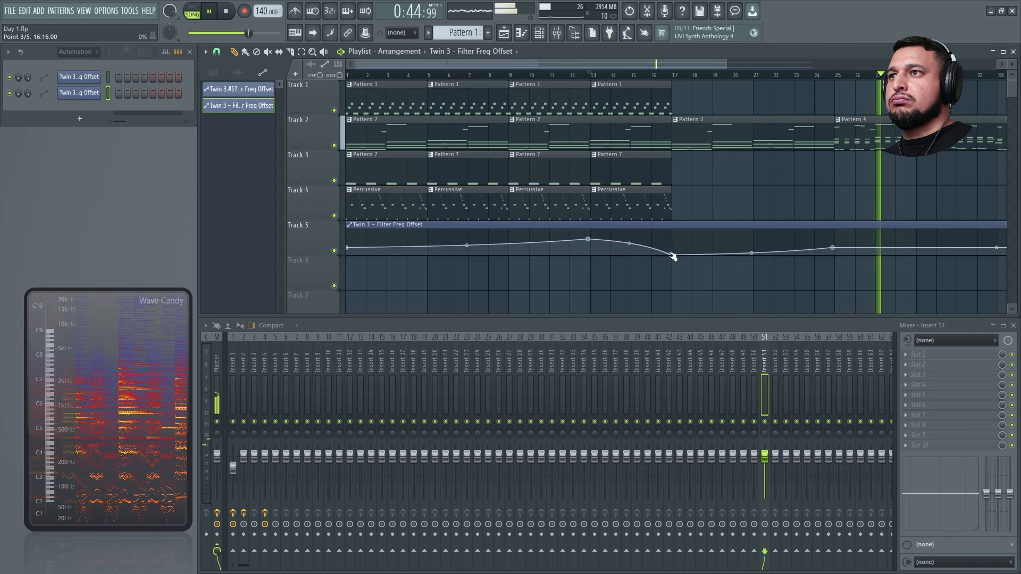
Step: Play from about bar 12 while slightly lowering the automation peak near bar 13 and raising the low point at bar 17
{"action": "left_click", "coordinate": [574, 75]}
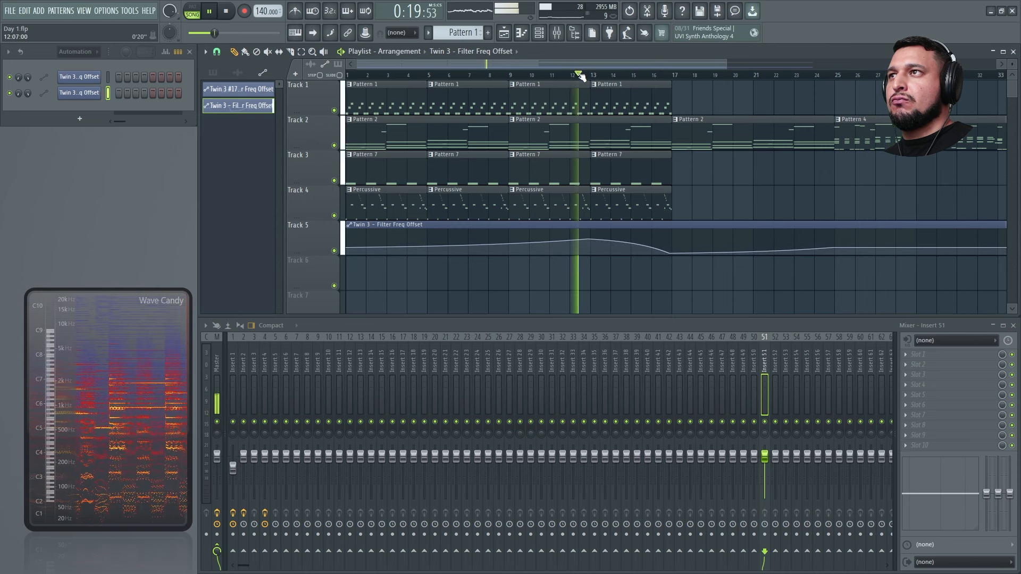
{"action": "left_click_drag", "start_coordinate": [589, 239], "coordinate": [590, 242]}
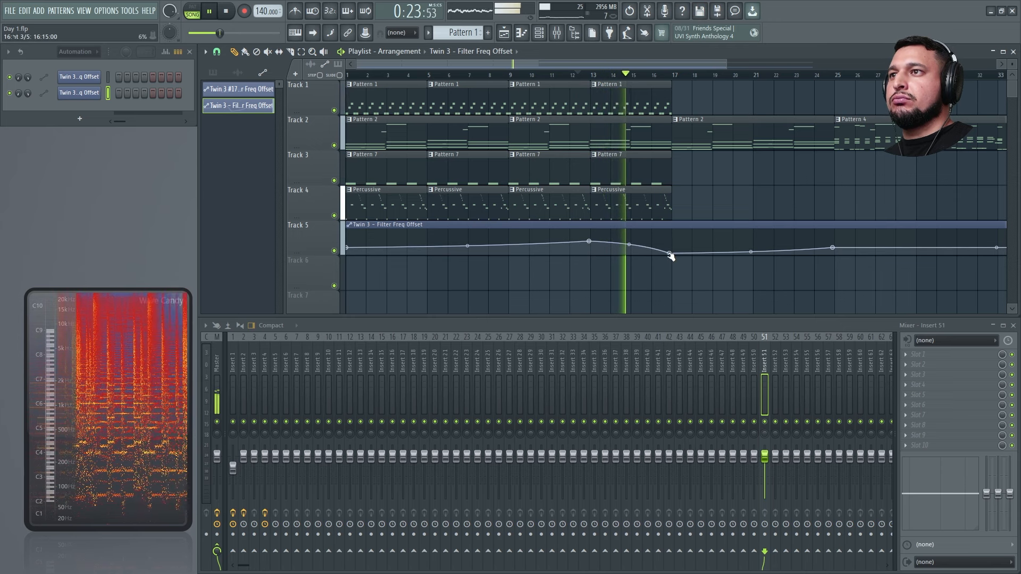
{"action": "left_click_drag", "start_coordinate": [672, 254], "coordinate": [673, 254]}
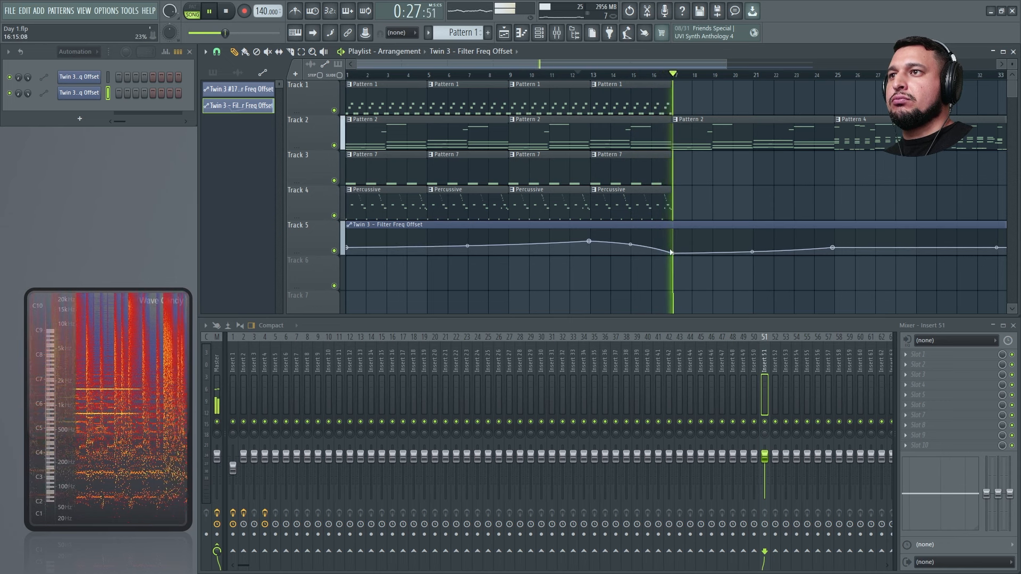
{"action": "key", "text": "space"}
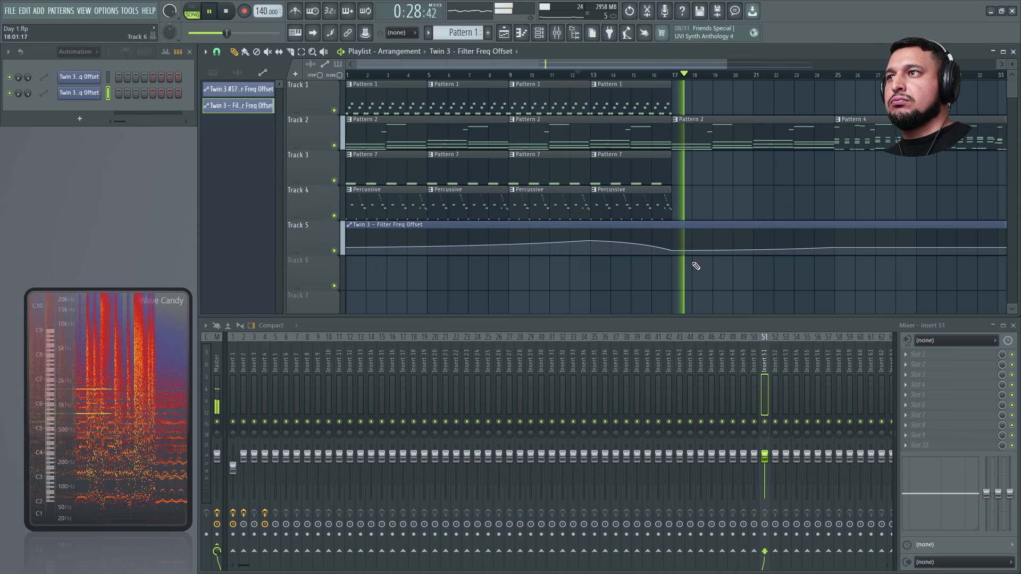
Step: Make the first Percussive clip on track 4 unique and replace the clip at bar 5 with a copy of it
{"action": "left_click_drag", "start_coordinate": [368, 75], "coordinate": [347, 76]}
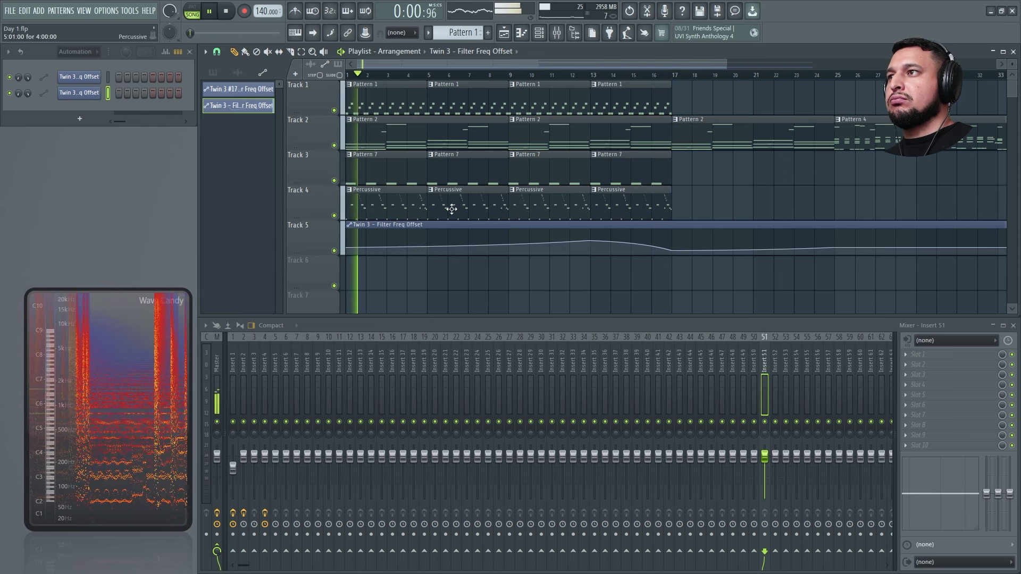
{"action": "left_click", "coordinate": [352, 195]}
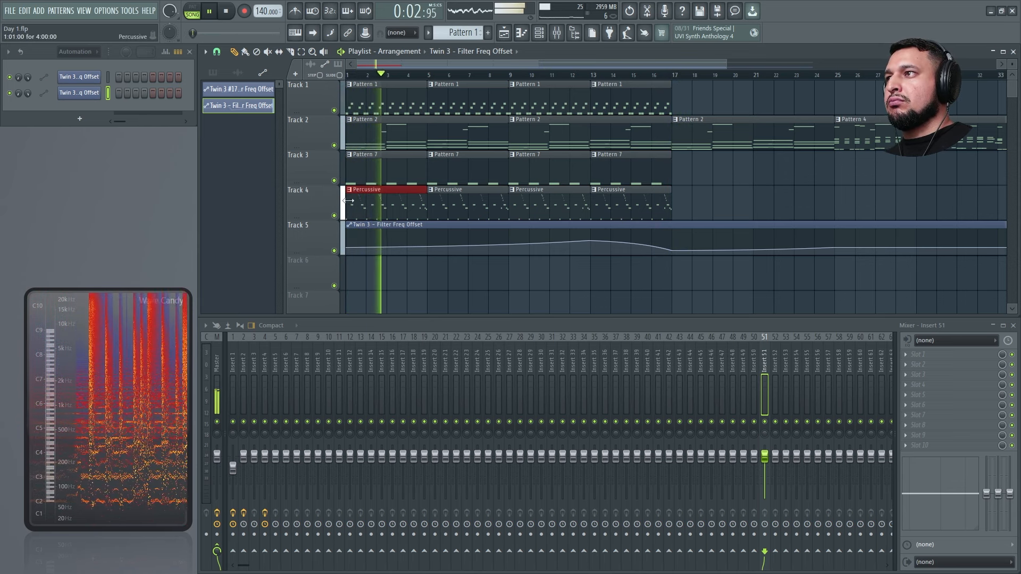
{"action": "left_click", "coordinate": [349, 190]}
{"action": "left_click", "coordinate": [372, 277]}
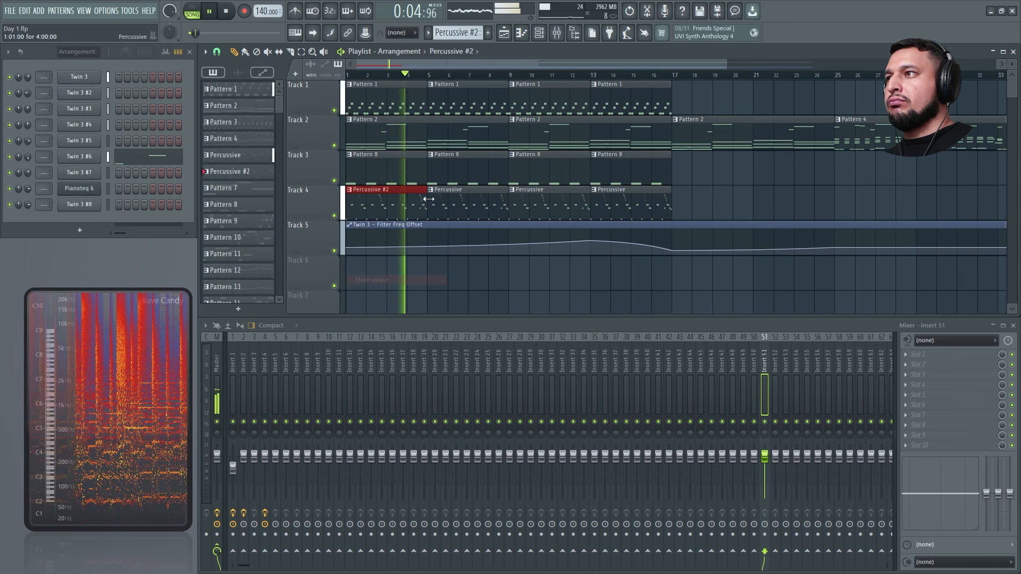
{"action": "right_click", "coordinate": [443, 200]}
{"action": "left_click_drag", "start_coordinate": [399, 191], "coordinate": [481, 193], "text": "shift"}
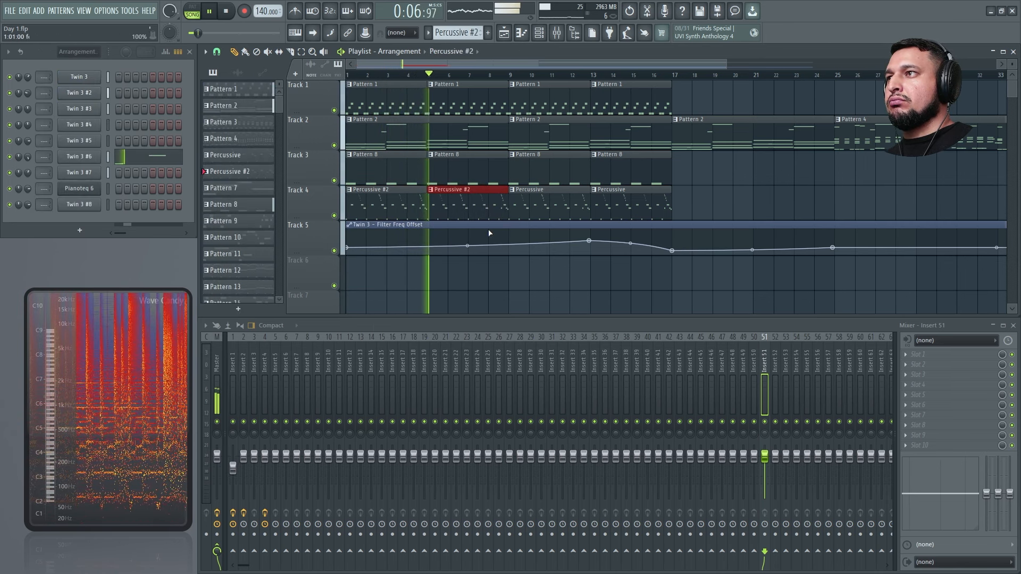
Step: Open the Percussive #2 notes for Twin 3 #6, clear the long stray F7 note and play the pattern
{"action": "right_click", "coordinate": [401, 191], "text": "ctrl"}
{"action": "mouse_move", "coordinate": [805, 208]}
{"action": "left_mouse_down"}
{"action": "mouse_move", "coordinate": [823, 212]}
{"action": "mouse_move", "coordinate": [806, 206]}
{"action": "left_mouse_up"}
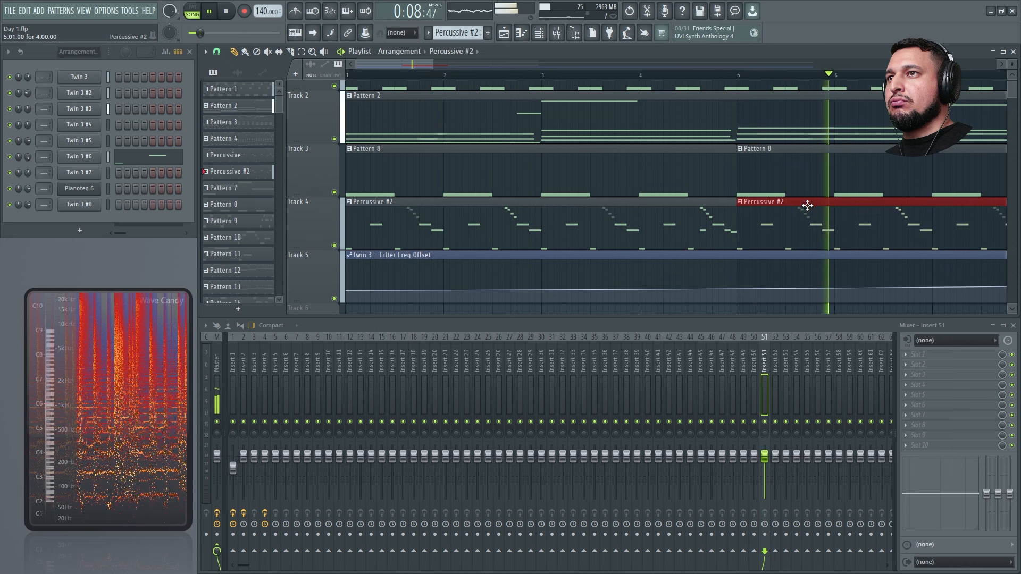
{"action": "right_click", "coordinate": [624, 257], "text": "ctrl"}
{"action": "key", "text": "space"}
{"action": "double_click", "coordinate": [385, 181]}
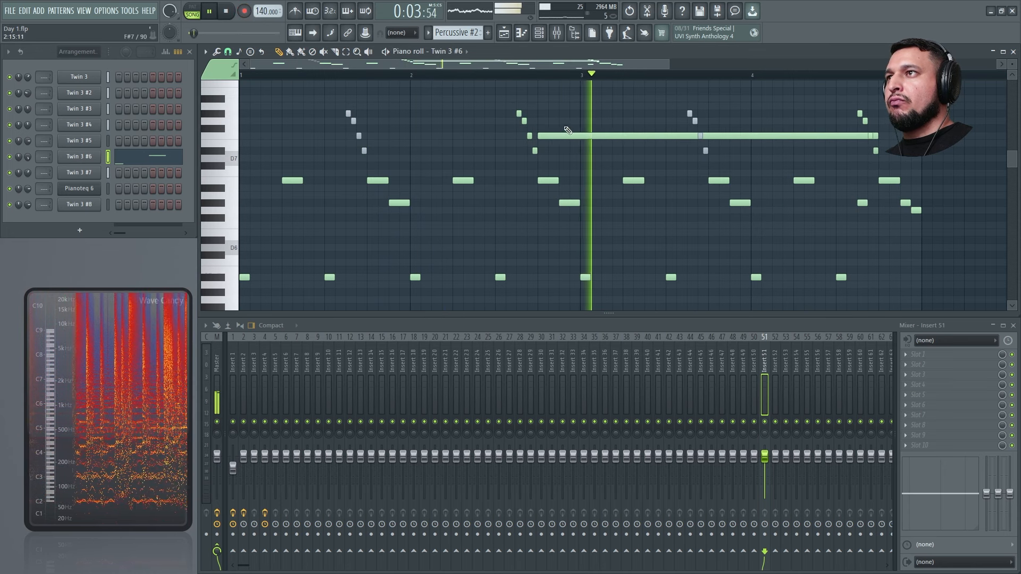
{"action": "key", "text": "space"}
{"action": "key", "text": "t"}
{"action": "key", "text": "space"}
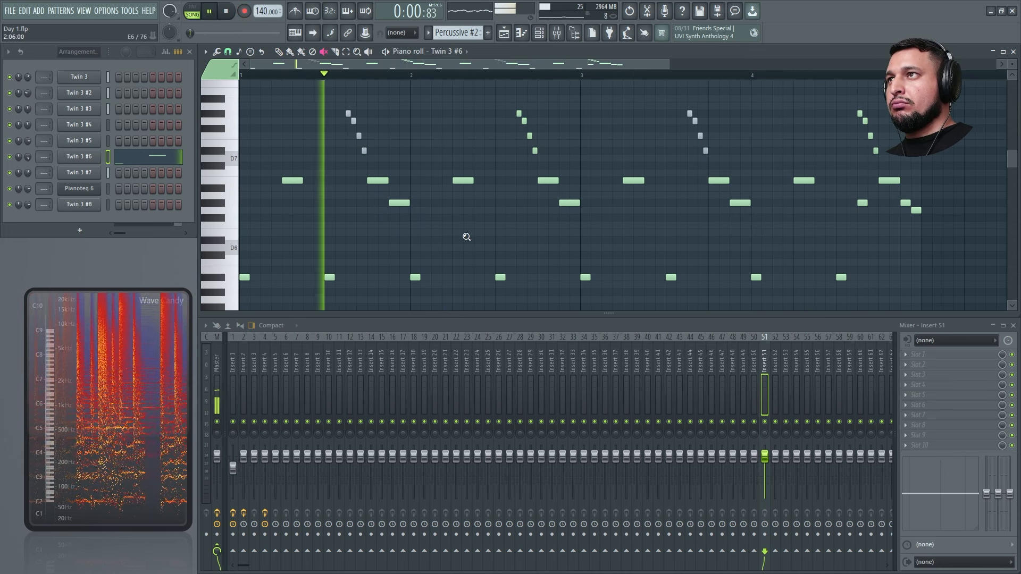
Step: Move the G7 note in the descending run at the end of bar 2 slightly earlier and play it back
{"action": "mouse_move", "coordinate": [465, 235]}
{"action": "left_mouse_down"}
{"action": "mouse_move", "coordinate": [589, 125]}
{"action": "mouse_move", "coordinate": [654, 193]}
{"action": "mouse_move", "coordinate": [686, 208]}
{"action": "left_mouse_up"}
{"action": "key", "text": "space"}
{"action": "key", "text": "p"}
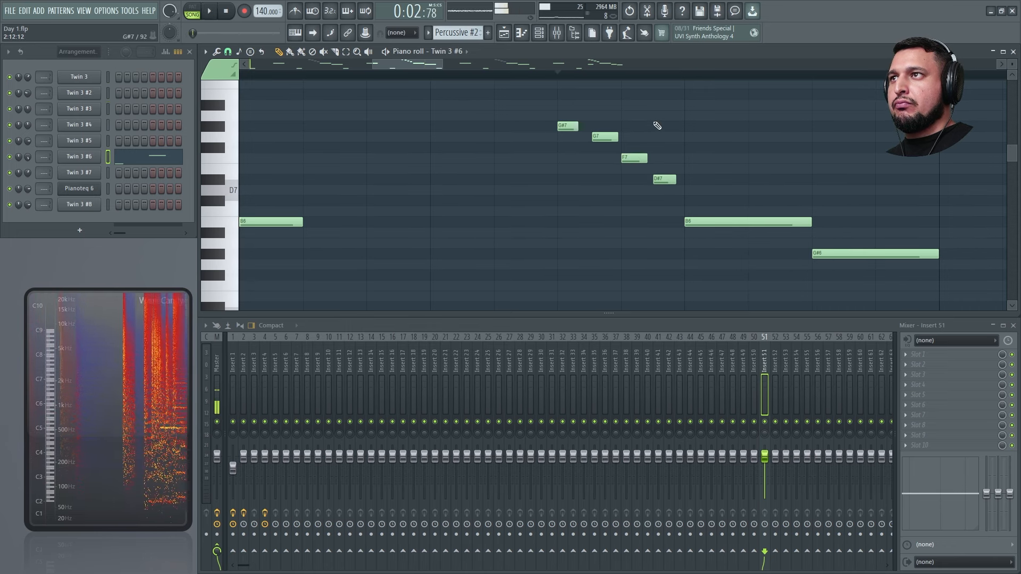
{"action": "key", "text": "space"}
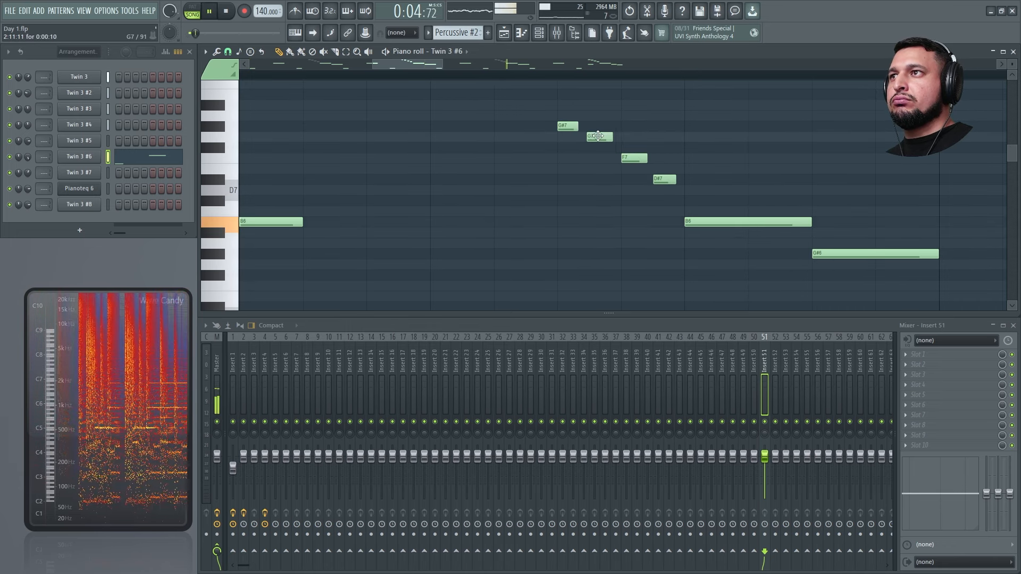
{"action": "key", "text": "space"}
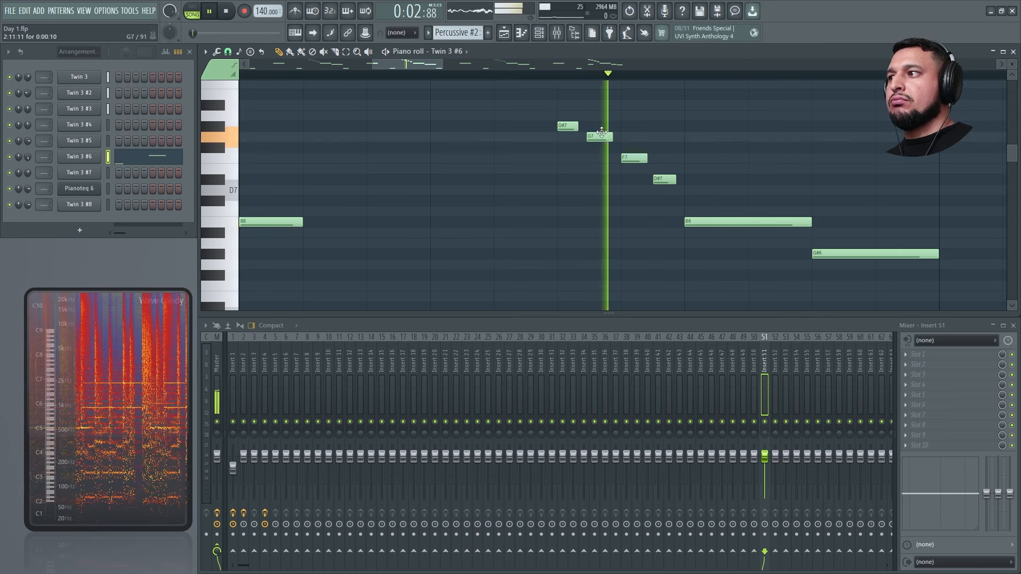
Step: Lengthen the four descending notes from G#7 to D#7 at the end of bar 2 so each overlaps the next
{"action": "left_click_drag", "start_coordinate": [561, 101], "coordinate": [689, 194]}
{"action": "key", "text": "space"}
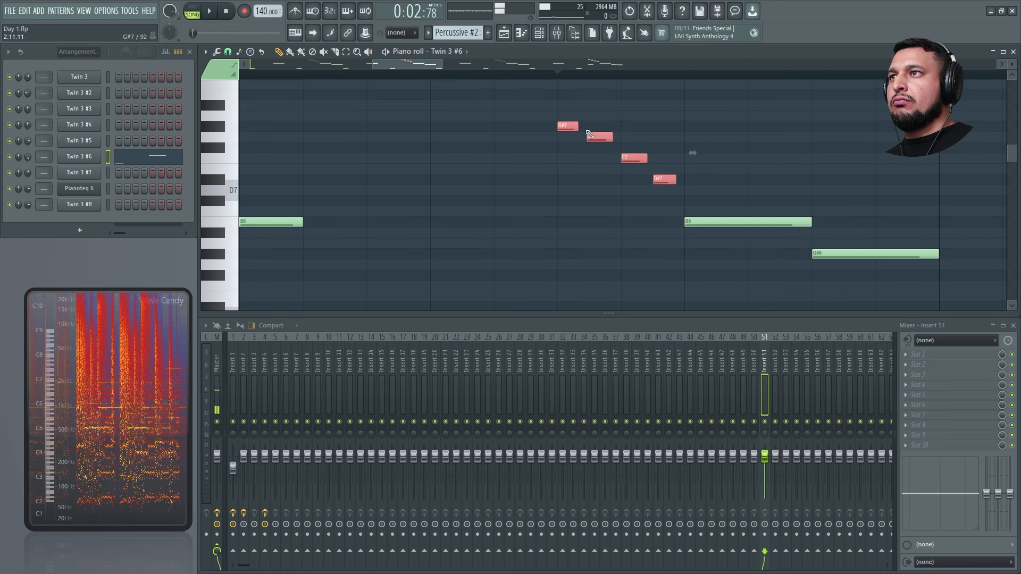
{"action": "key", "text": "space"}
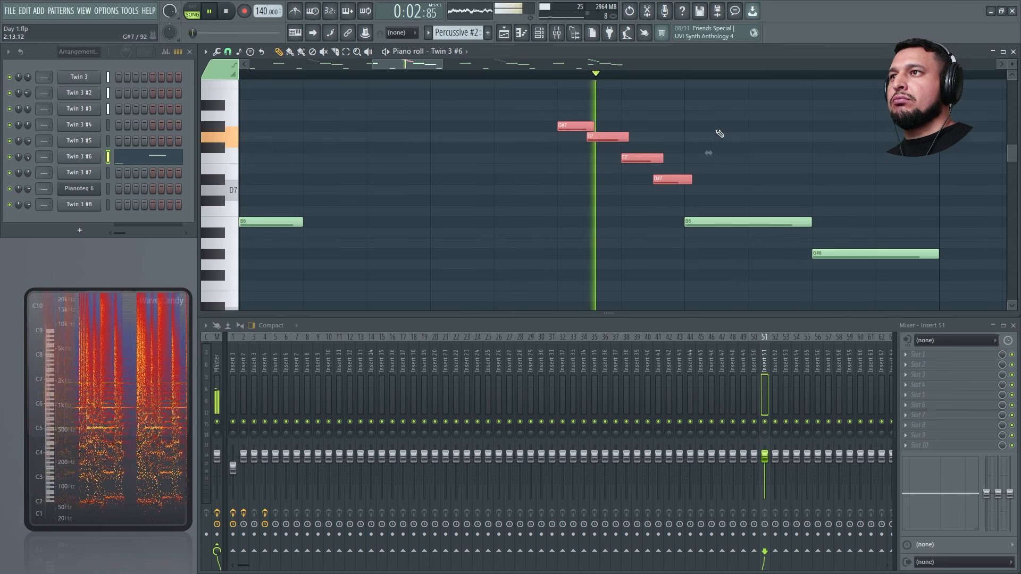
{"action": "right_click", "coordinate": [551, 152], "text": "ctrl"}
{"action": "left_click", "coordinate": [567, 144], "text": "ctrl"}
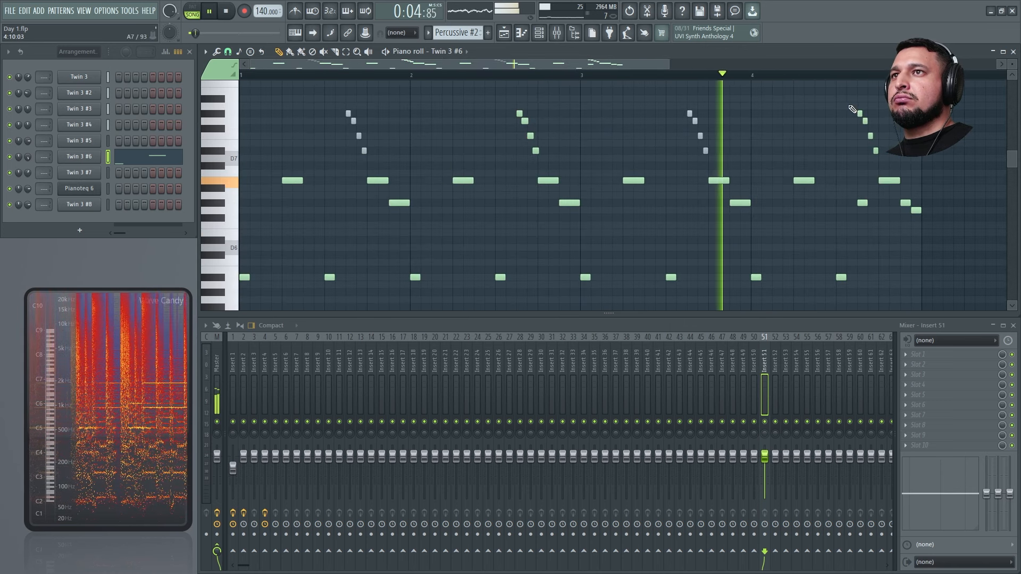
Step: Lengthen the four descending notes from G#7 to D#7 at the end of bar 4 to 15 ticks and play them back
{"action": "left_click_drag", "start_coordinate": [850, 106], "coordinate": [879, 200]}
{"action": "mouse_move", "coordinate": [725, 202]}
{"action": "left_mouse_down"}
{"action": "mouse_move", "coordinate": [609, 161]}
{"action": "mouse_move", "coordinate": [609, 152]}
{"action": "mouse_move", "coordinate": [725, 203]}
{"action": "left_mouse_up"}
{"action": "key", "text": "space"}
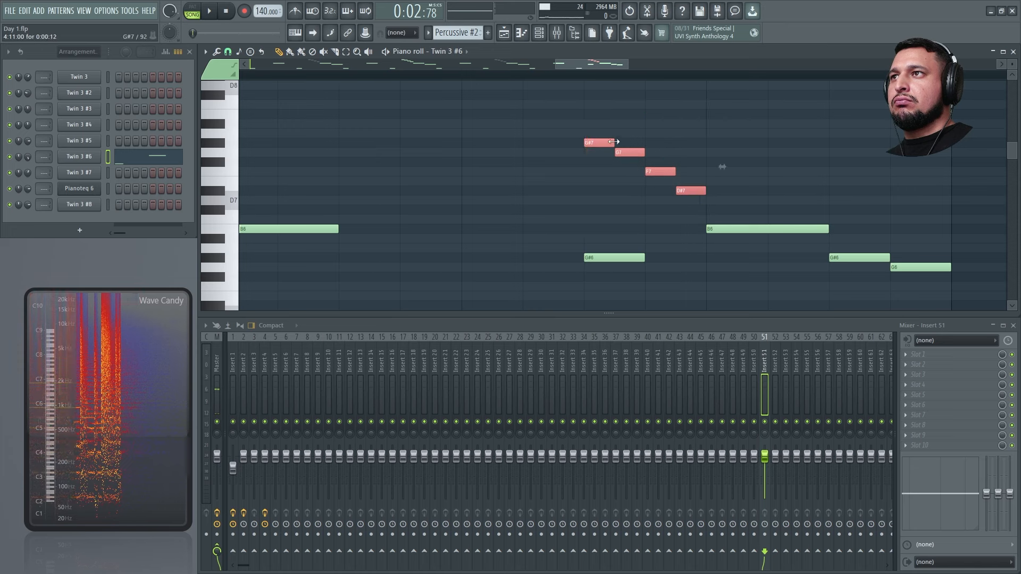
{"action": "right_click", "coordinate": [611, 255]}
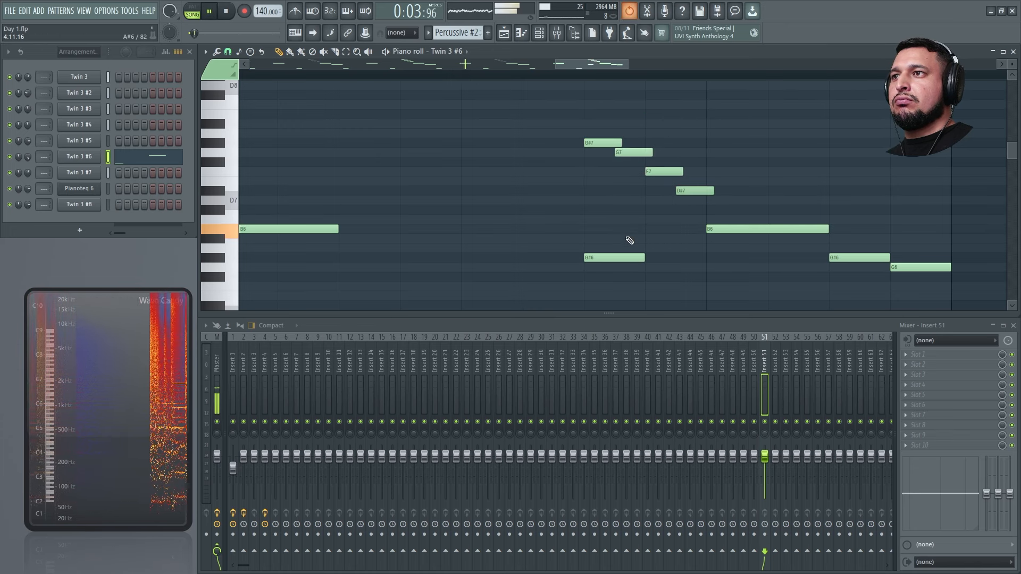
{"action": "left_click_drag", "start_coordinate": [600, 118], "coordinate": [682, 194]}
{"action": "left_click", "coordinate": [653, 130], "text": "ctrl"}
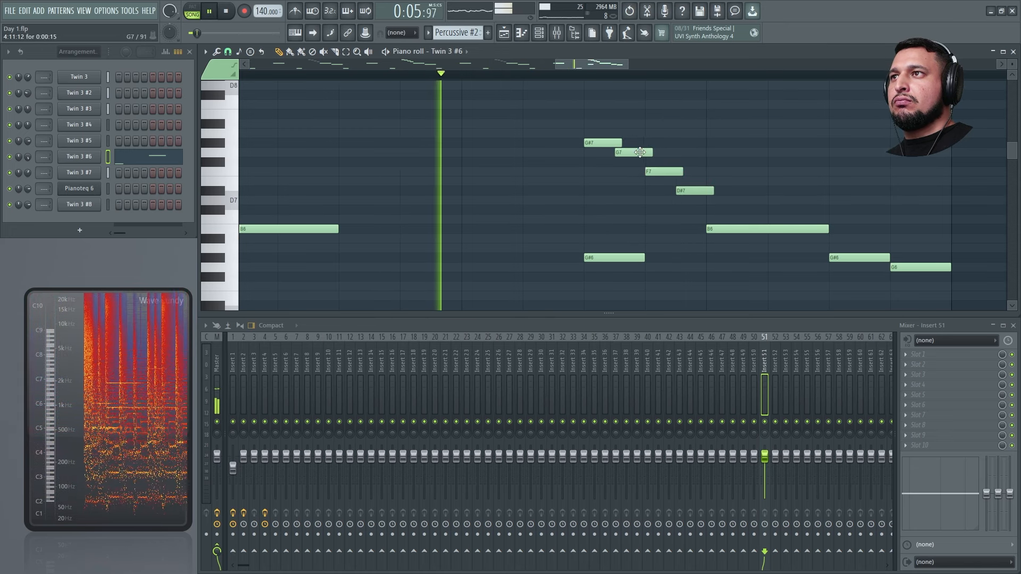
Step: Fine-tune the timing of the G7, F7 and D#7 notes in bar 4's descending run and play it back
{"action": "left_click_drag", "start_coordinate": [638, 153], "coordinate": [642, 152]}
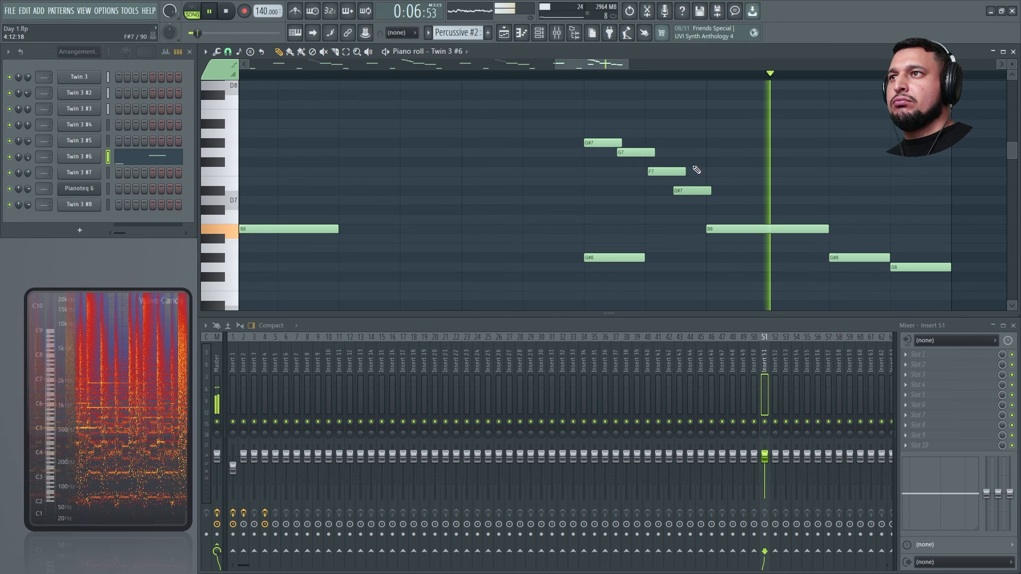
{"action": "left_click", "coordinate": [584, 81]}
{"action": "right_click", "coordinate": [589, 110]}
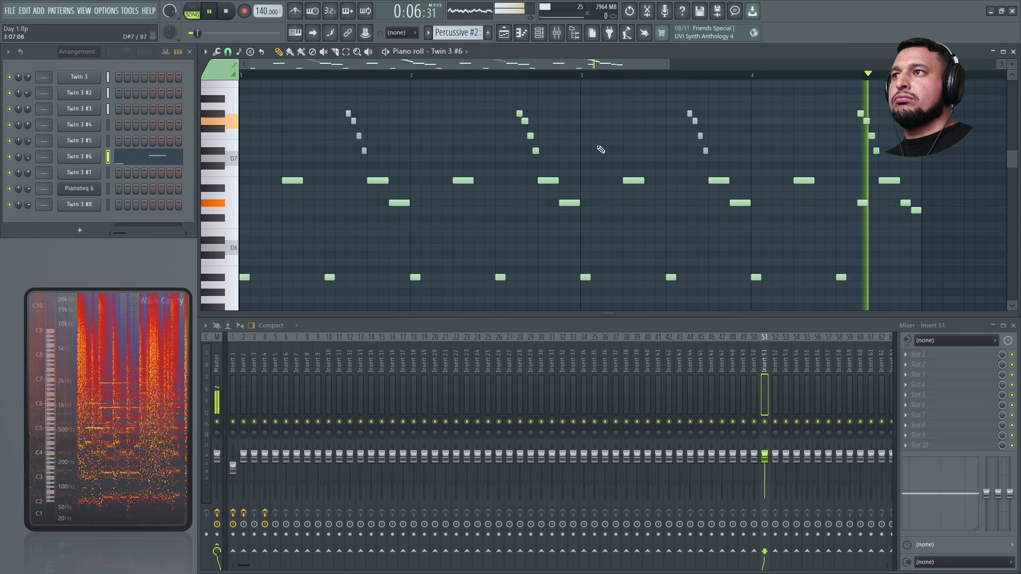
{"action": "key", "text": "space"}
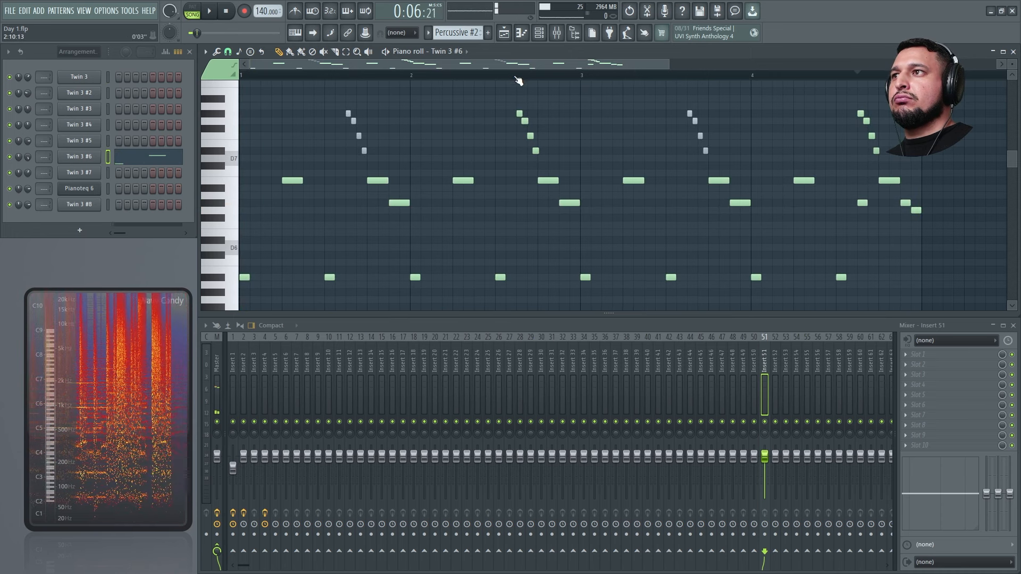
{"action": "key", "text": "space"}
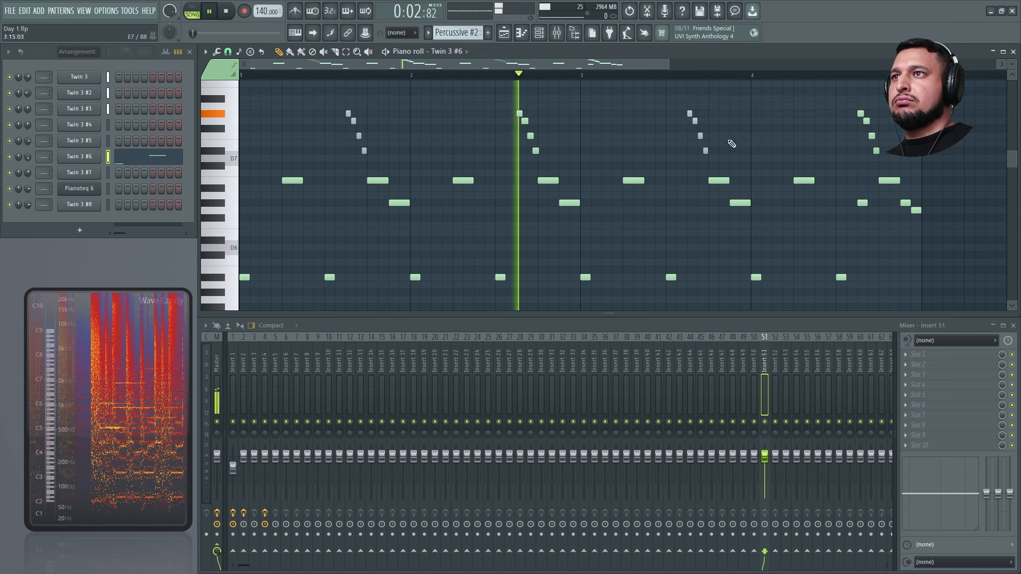
Step: Raise the G#6 note at the end of bar 3 to B6 and lower its velocity below the preceding B6
{"action": "left_click_drag", "start_coordinate": [740, 204], "coordinate": [743, 181]}
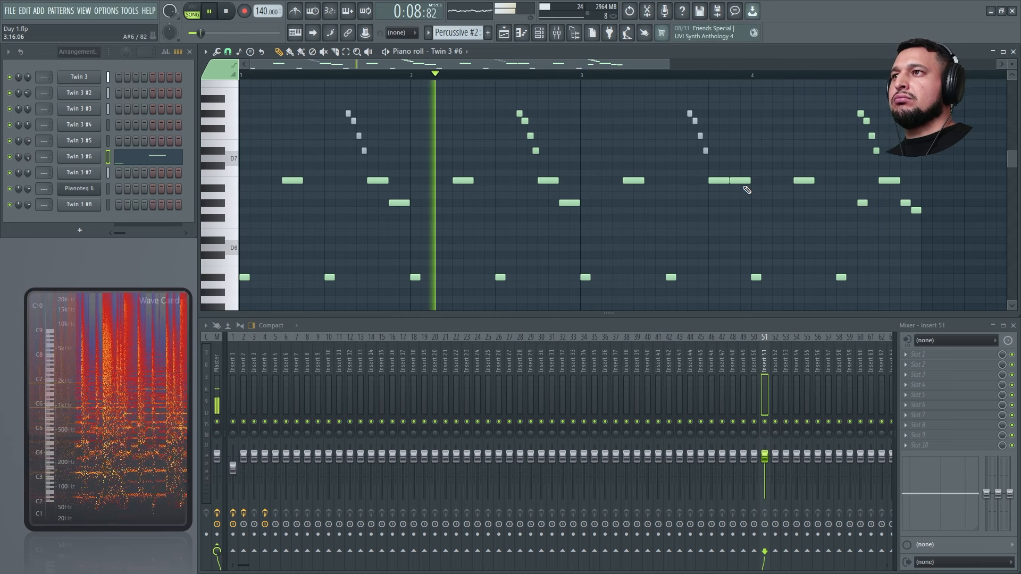
{"action": "left_click_drag", "start_coordinate": [667, 188], "coordinate": [793, 149]}
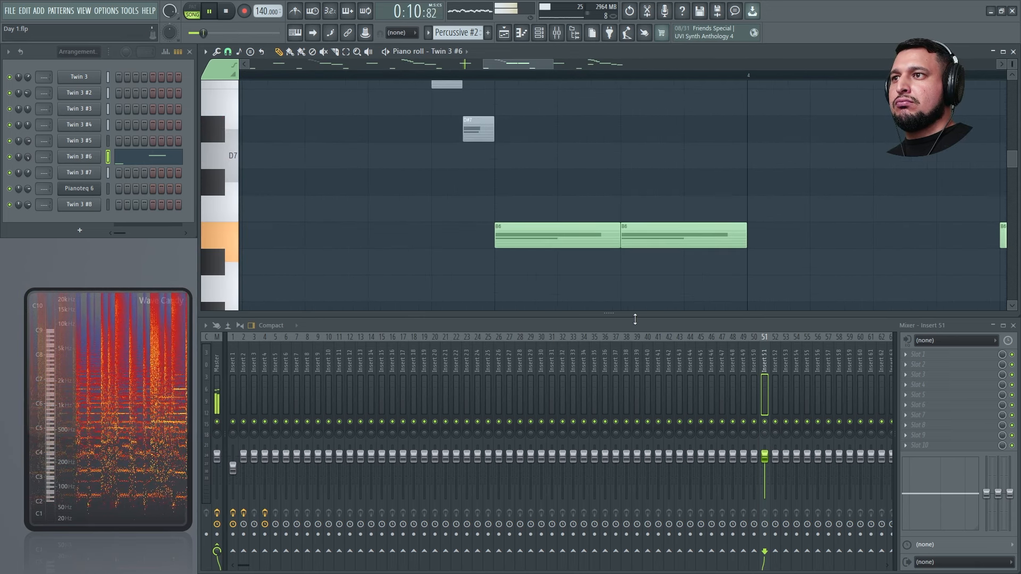
{"action": "left_click_drag", "start_coordinate": [635, 319], "coordinate": [635, 149]}
{"action": "key", "text": "space"}
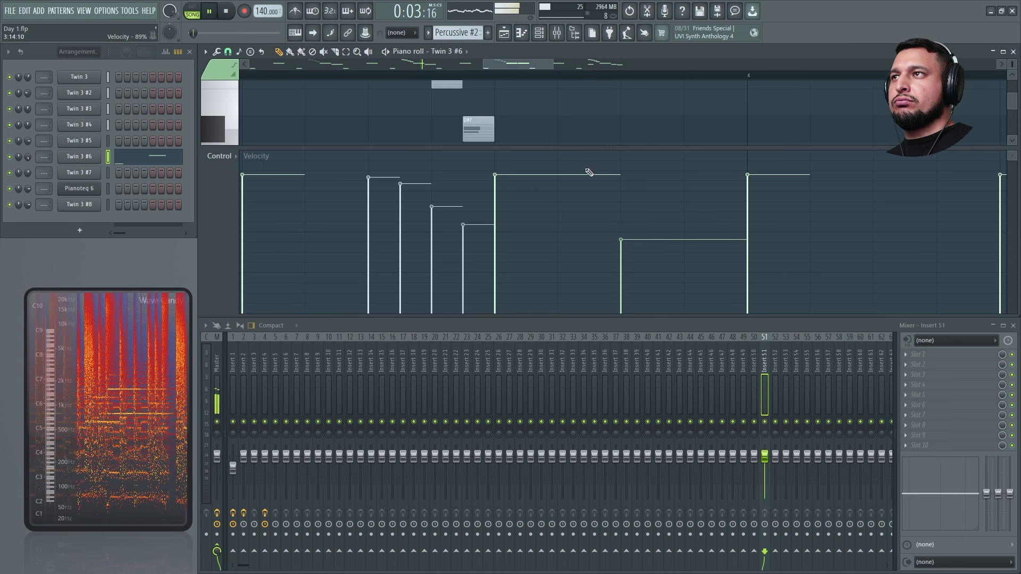
{"action": "left_click_drag", "start_coordinate": [574, 155], "coordinate": [649, 455]}
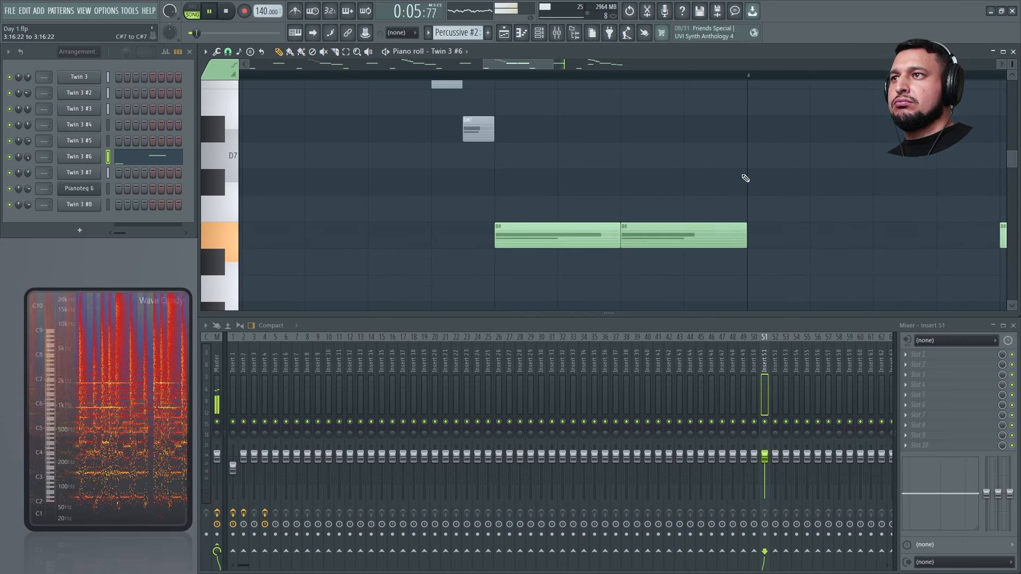
{"action": "scroll", "coordinate": [743, 177], "scroll_direction": "down", "scroll_amount": 4}
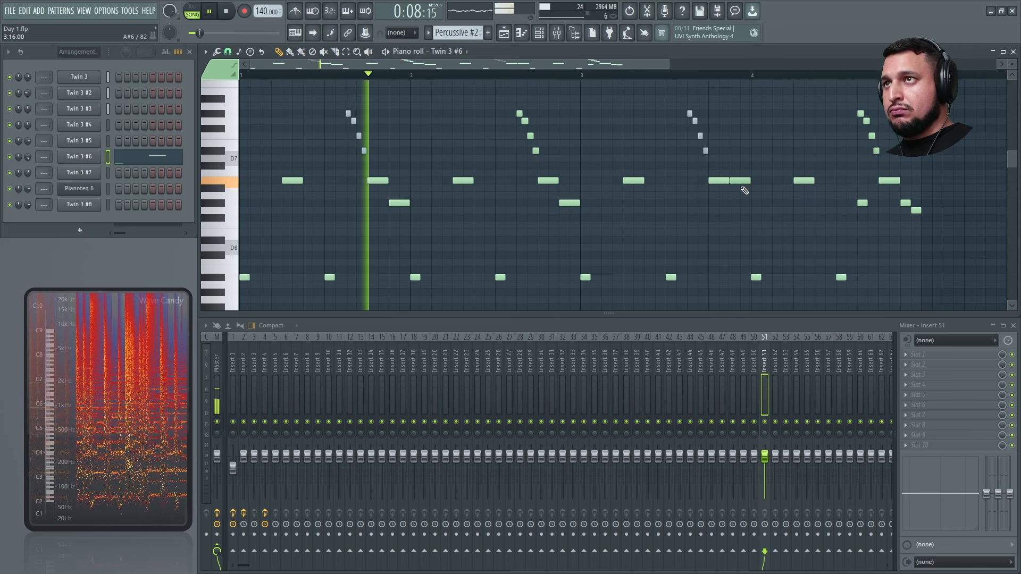
Step: Try replacing the last B6 note of bar 3 with two half-length B6 notes
{"action": "key", "text": "space"}
{"action": "key", "text": "space"}
{"action": "left_click_drag", "start_coordinate": [679, 206], "coordinate": [813, 153]}
{"action": "key", "text": "space"}
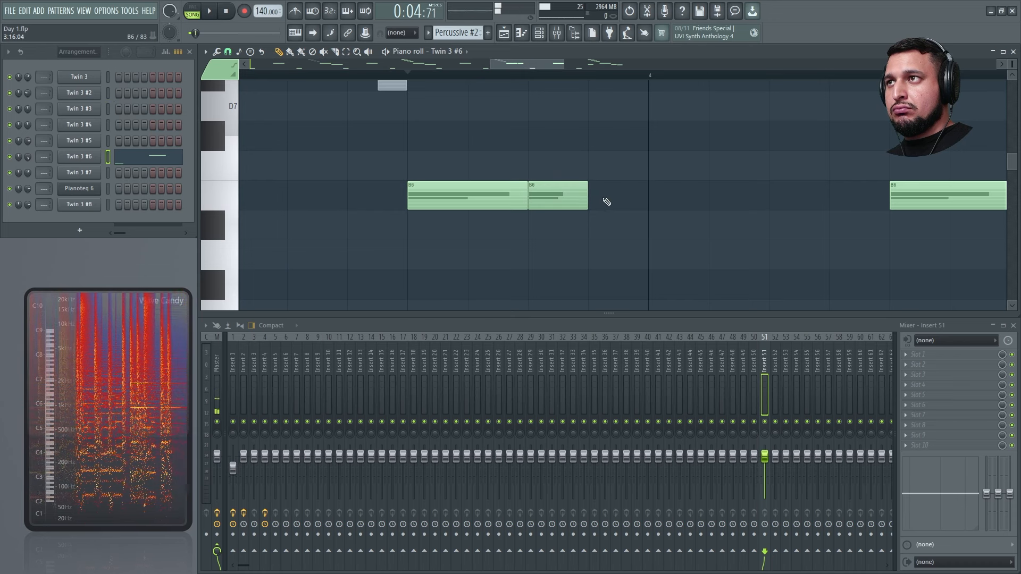
{"action": "left_click", "coordinate": [606, 202]}
{"action": "key", "text": "space"}
{"action": "right_click", "coordinate": [640, 197], "text": "ctrl"}
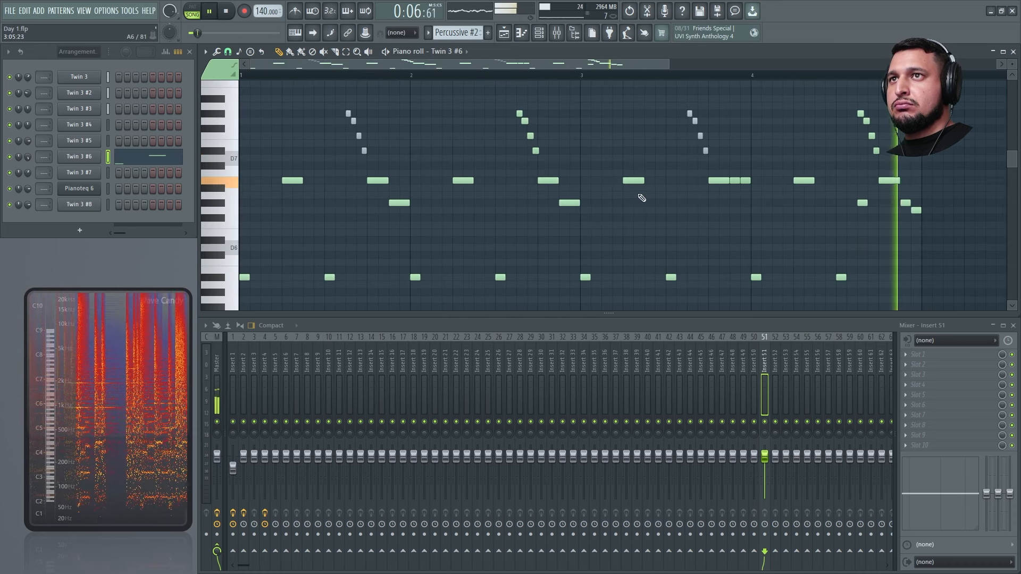
Step: Remove the extra short B6 note at the end of bar 3 and extend the one before it to the bar line
{"action": "left_click_drag", "start_coordinate": [673, 245], "coordinate": [828, 111]}
{"action": "key", "text": "space"}
{"action": "key", "text": "space"}
{"action": "right_click", "coordinate": [599, 197]}
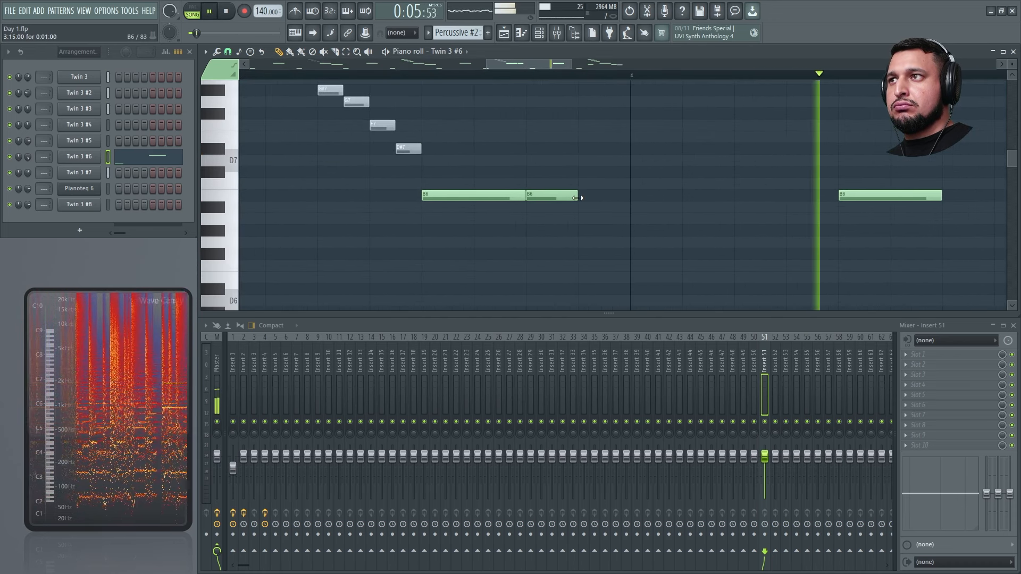
{"action": "left_click_drag", "start_coordinate": [577, 196], "coordinate": [630, 197]}
{"action": "right_click", "coordinate": [644, 217], "text": "ctrl"}
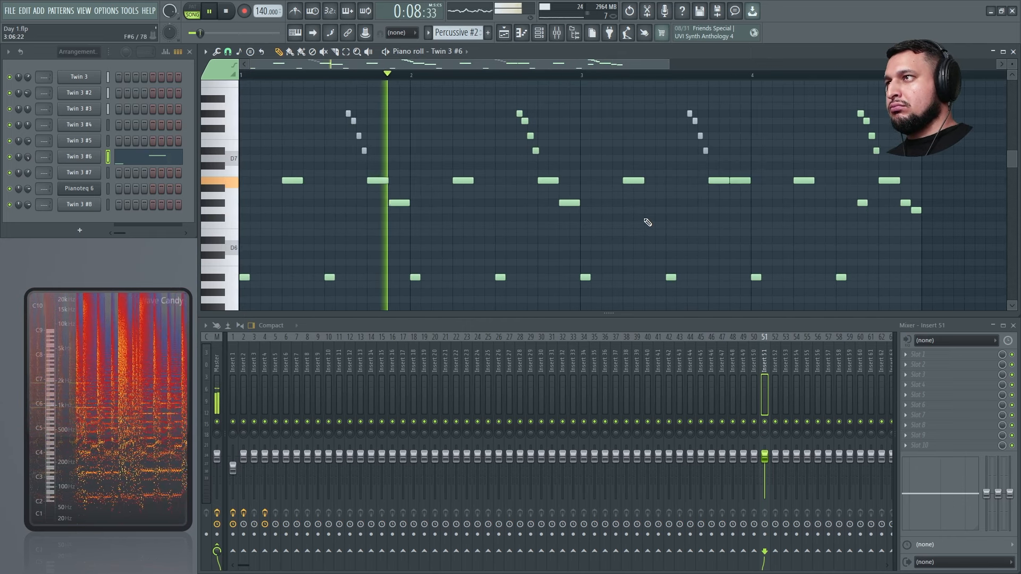
Step: Delete the lowest-row notes in the middle of bars 1 to 4 and the G#6 note under bar 4's descending run
{"action": "key", "text": "space"}
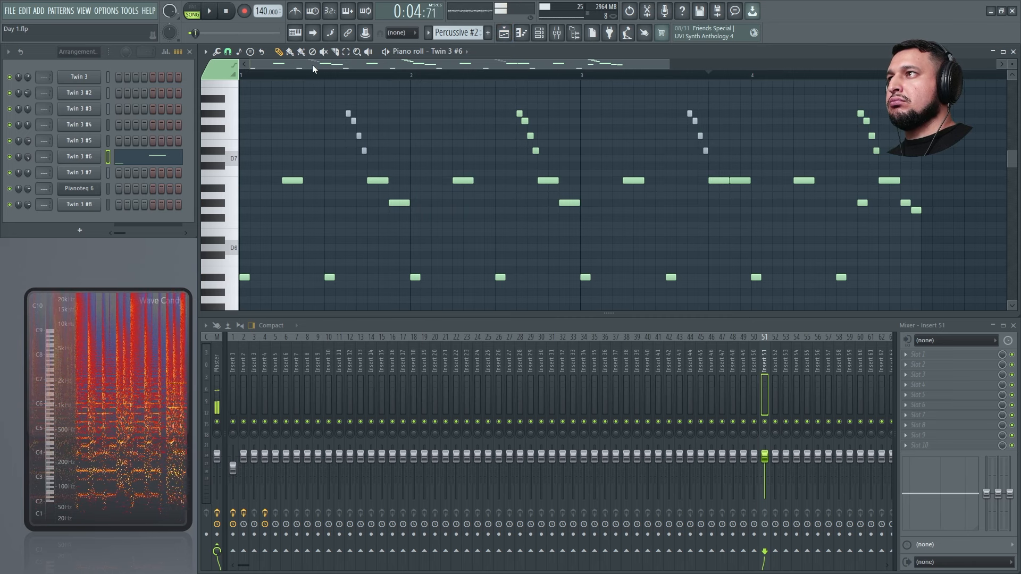
{"action": "key", "text": "space"}
{"action": "right_click", "coordinate": [329, 277]}
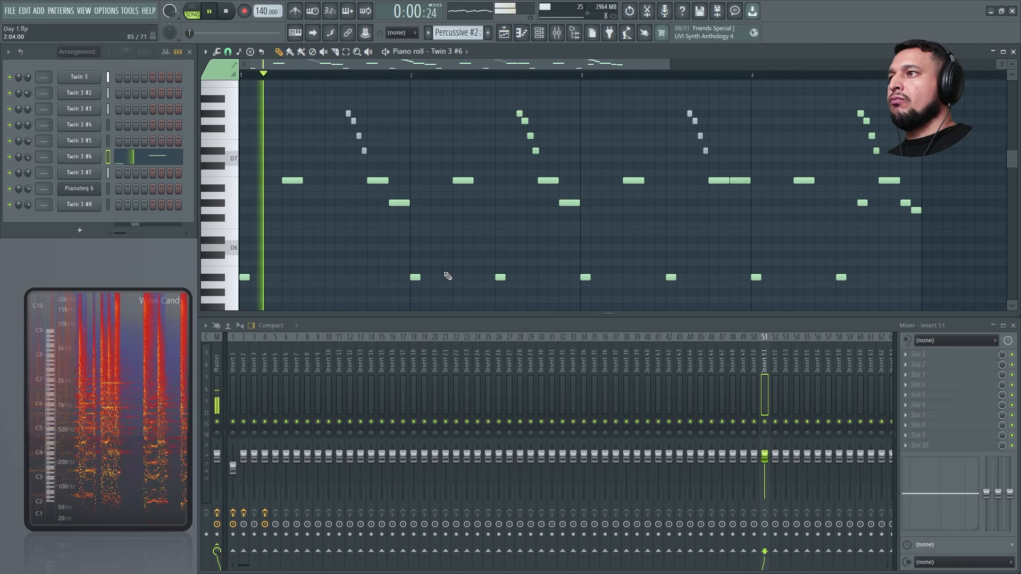
{"action": "right_click", "coordinate": [500, 277]}
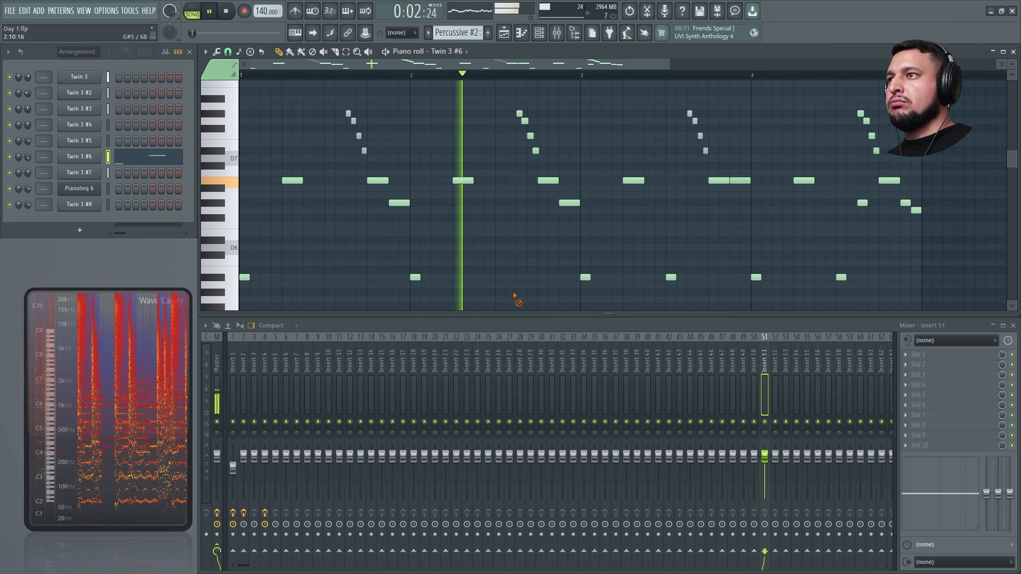
{"action": "right_click", "coordinate": [671, 277]}
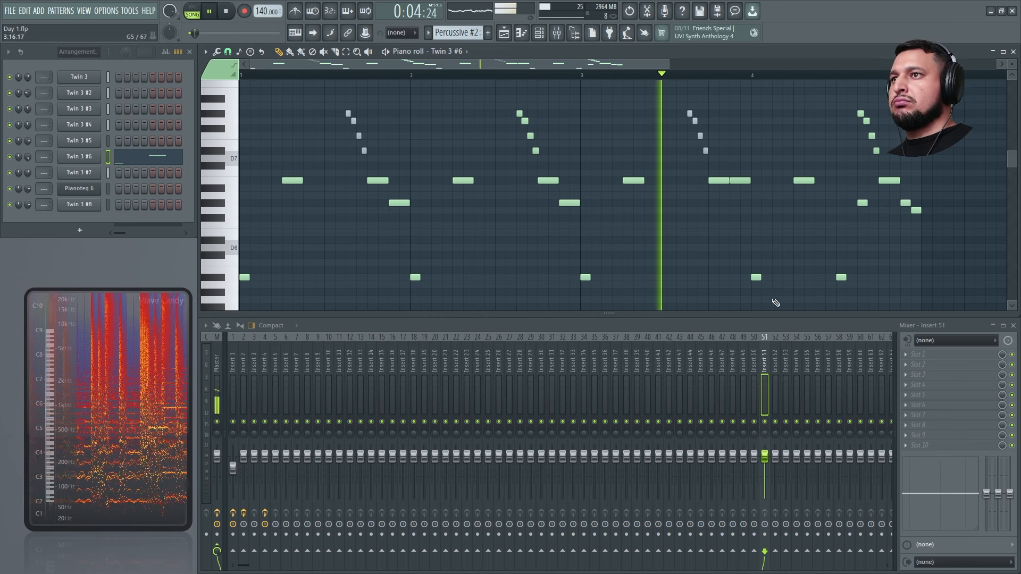
{"action": "right_click", "coordinate": [841, 277]}
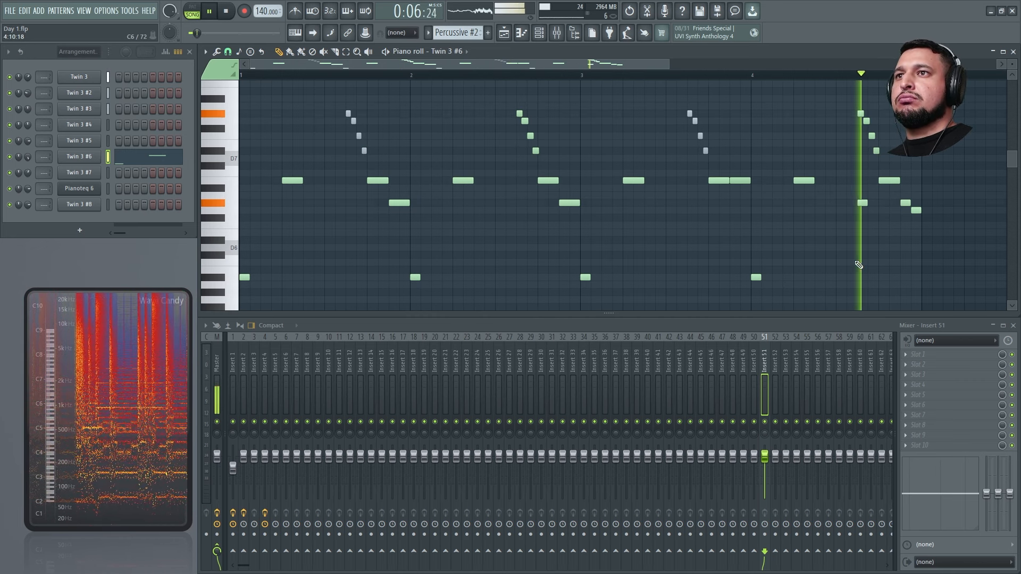
{"action": "right_click", "coordinate": [862, 203]}
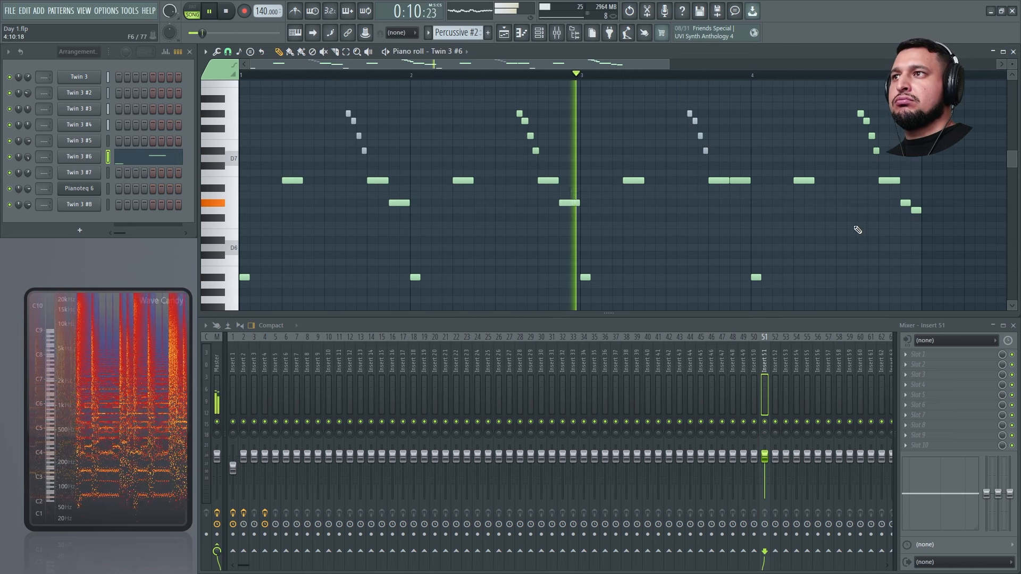
Step: Return to the playlist and play the arrangement from bar 1, bringing up the Twin 3 #6 synth
{"action": "left_click", "coordinate": [504, 32]}
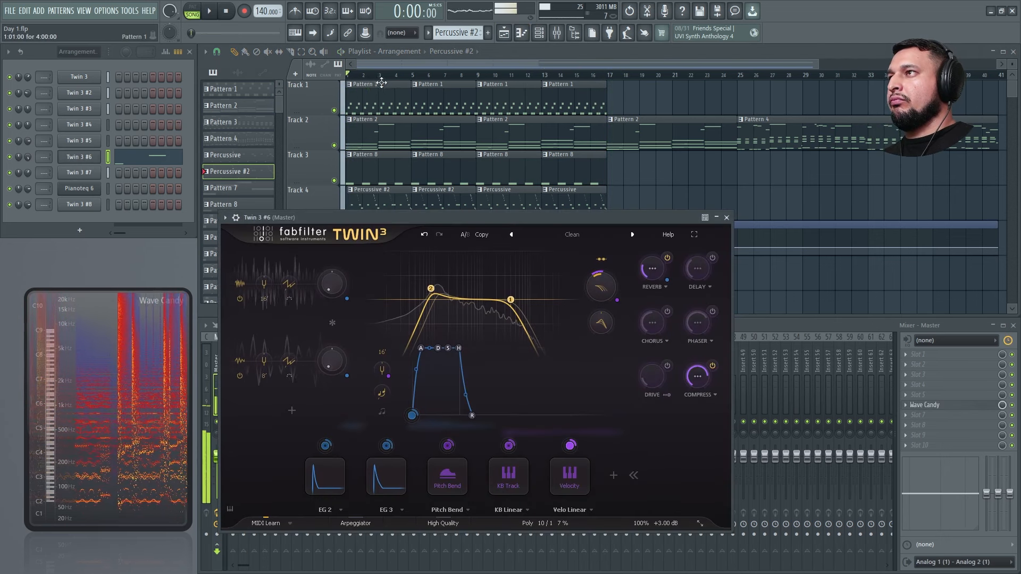
{"action": "left_click_drag", "start_coordinate": [369, 75], "coordinate": [347, 75]}
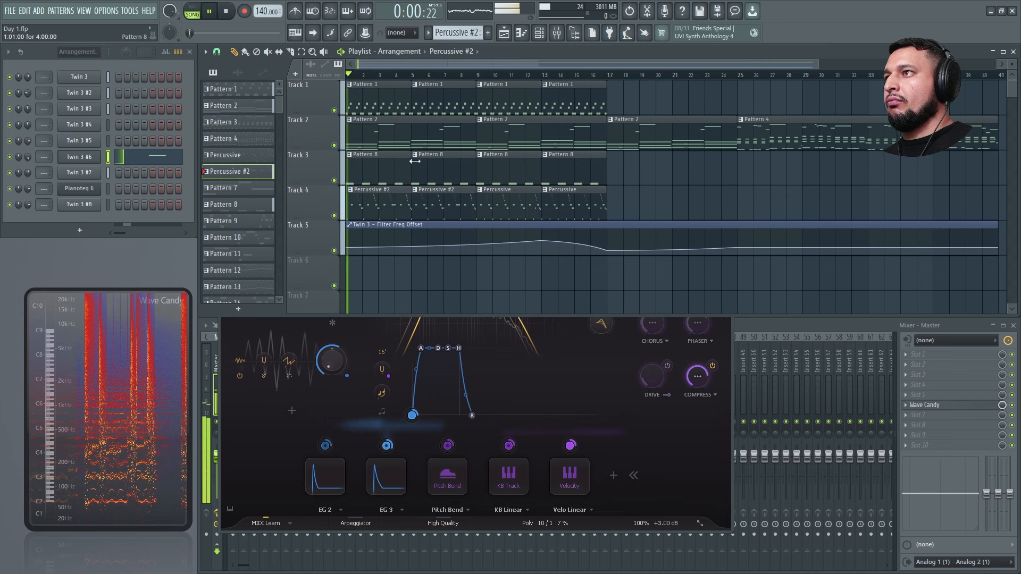
{"action": "left_click", "coordinate": [620, 394]}
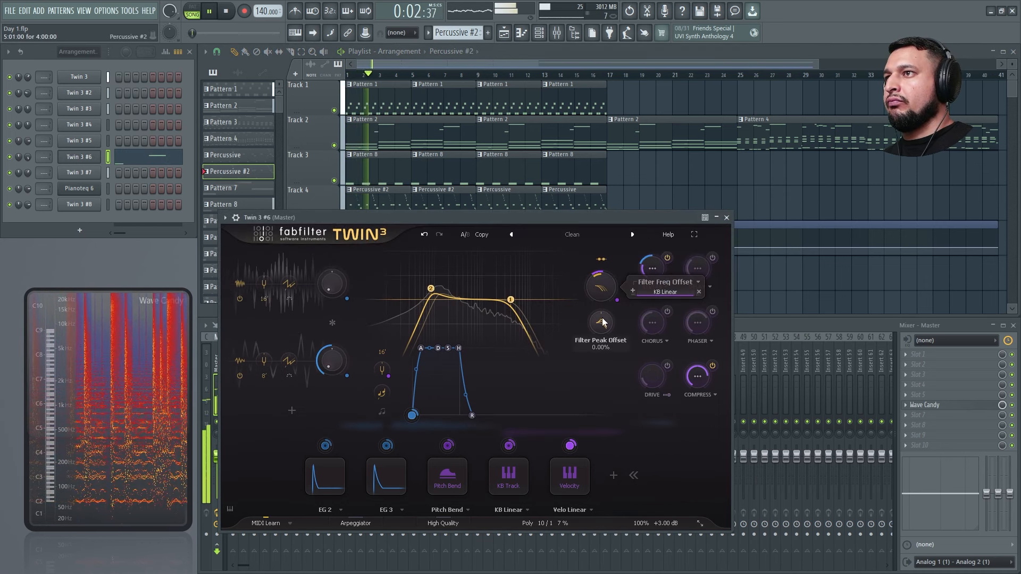
Step: Create an automation clip for Twin 3 #6's Filter Freq Offset and close the synth window
{"action": "key", "text": "space"}
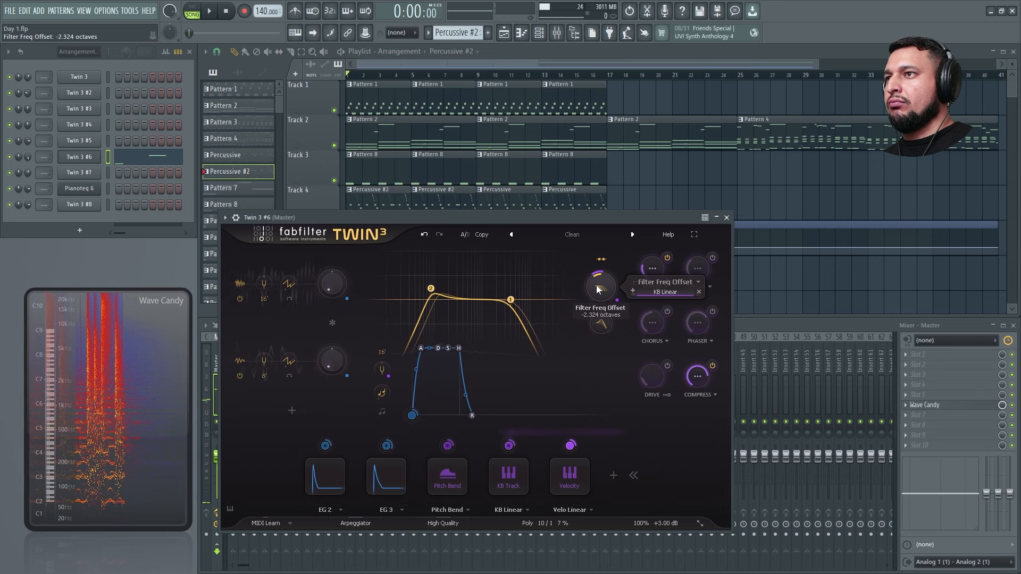
{"action": "key", "text": "space"}
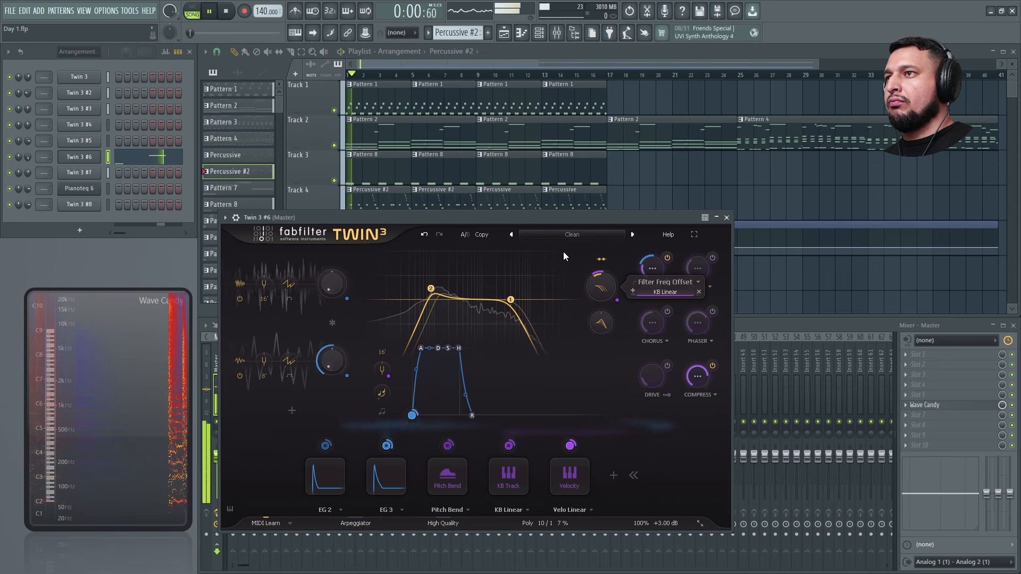
{"action": "left_click", "coordinate": [129, 10]}
{"action": "mouse_move", "coordinate": [146, 141]}
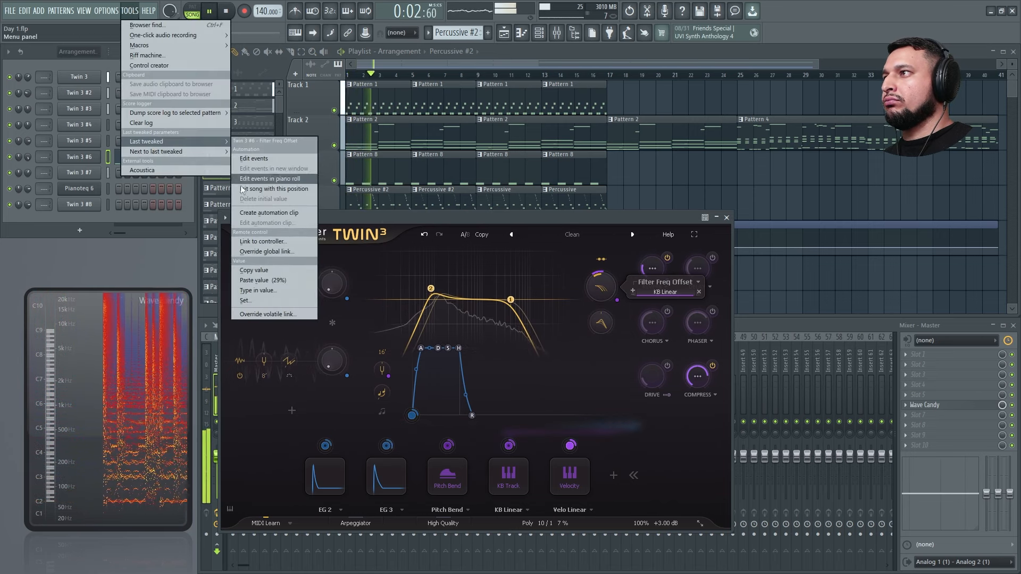
{"action": "left_click", "coordinate": [268, 213]}
{"action": "left_click", "coordinate": [727, 217]}
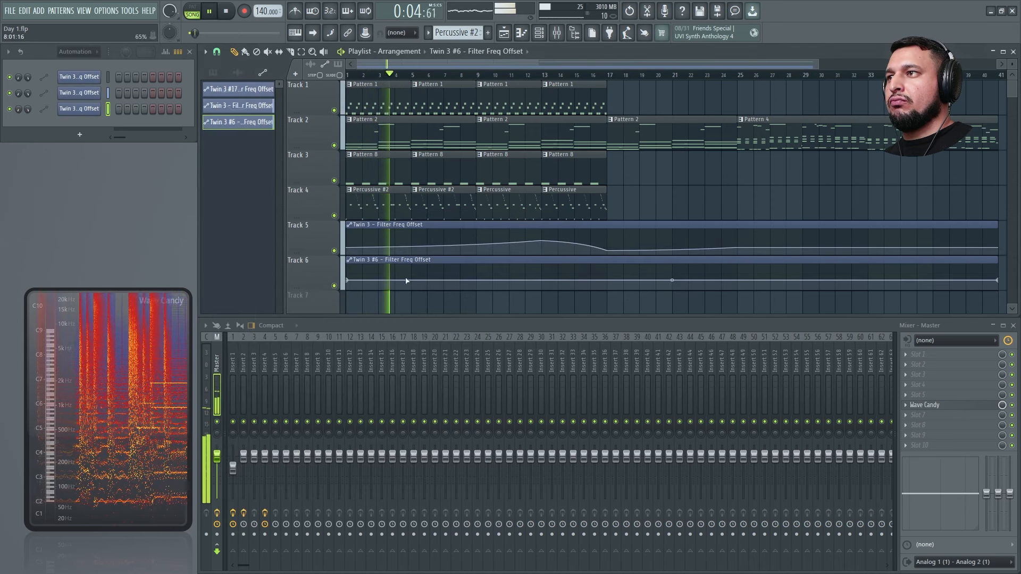
Step: Copy the starting value of the Twin 3 #6 Filter Freq Offset clip and add points with that value at bars 17 and 25
{"action": "right_click", "coordinate": [350, 281]}
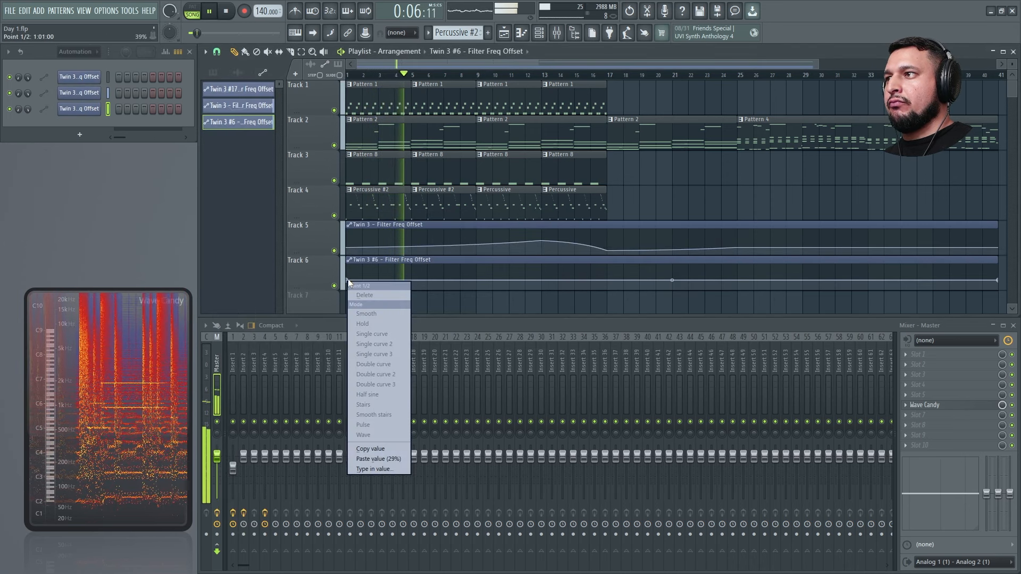
{"action": "left_click", "coordinate": [394, 447]}
{"action": "right_click", "coordinate": [615, 273]}
{"action": "left_click_drag", "start_coordinate": [615, 274], "coordinate": [606, 285]}
{"action": "right_click", "coordinate": [606, 287]}
{"action": "left_click", "coordinate": [624, 461]}
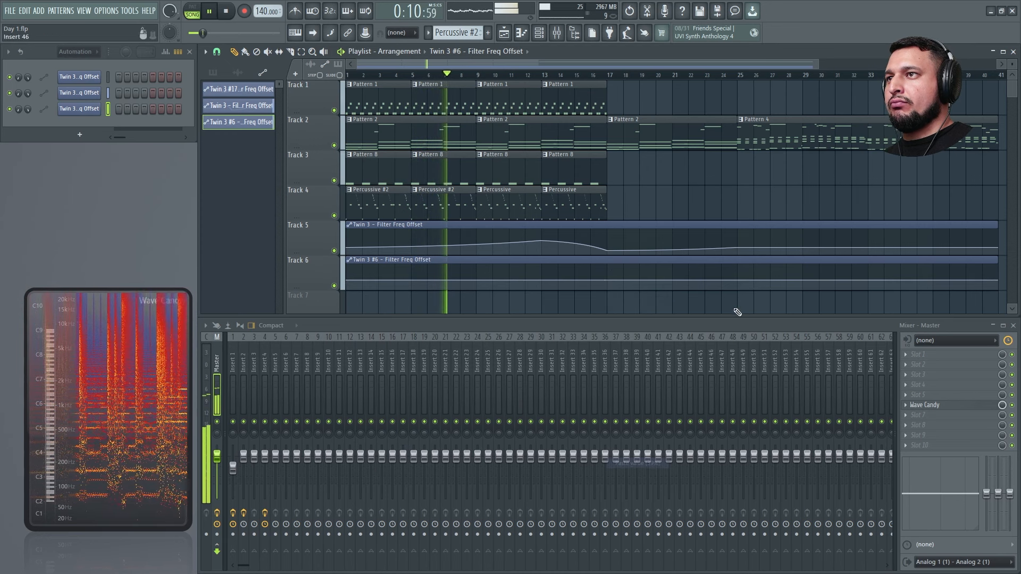
{"action": "left_click", "coordinate": [743, 280]}
{"action": "left_click_drag", "start_coordinate": [742, 281], "coordinate": [742, 280]}
{"action": "right_click", "coordinate": [741, 281]}
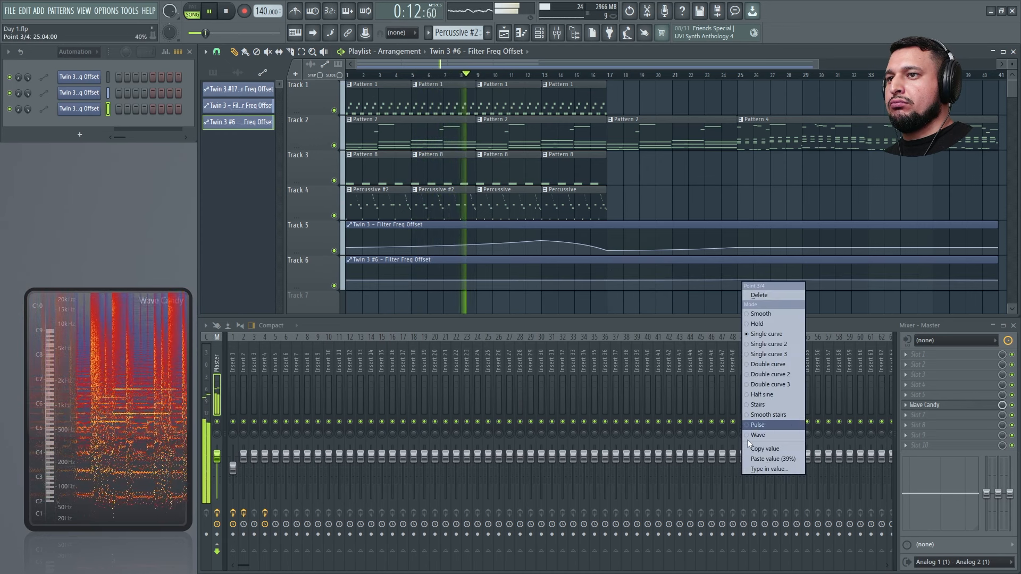
{"action": "left_click", "coordinate": [755, 460]}
Step: Shape the Twin 3 #6 filter automation to rise from bar 13 to a peak just before bar 17, dropping vertically, and play it
{"action": "right_click", "coordinate": [592, 273]}
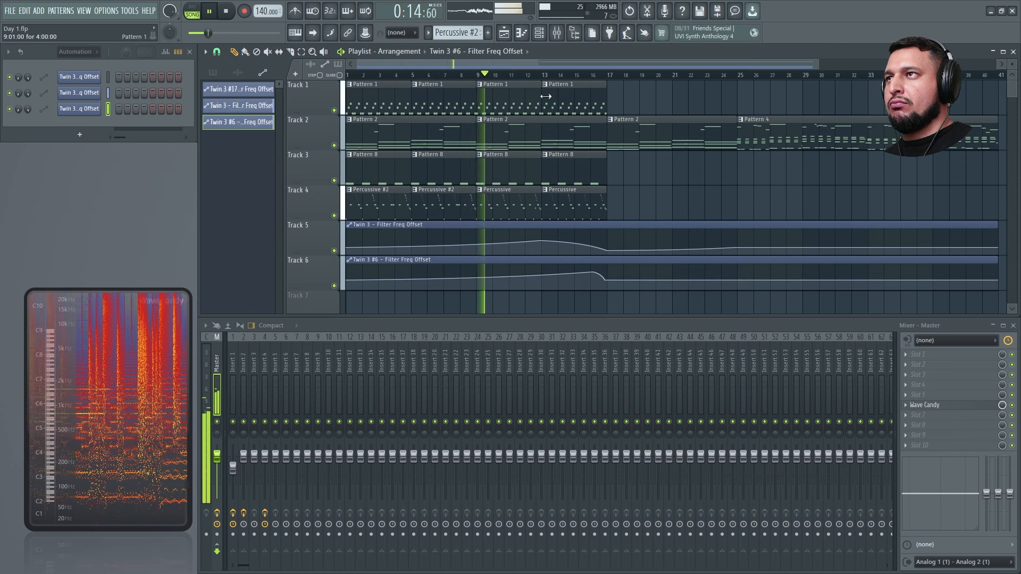
{"action": "left_click_drag", "start_coordinate": [595, 273], "coordinate": [560, 274]}
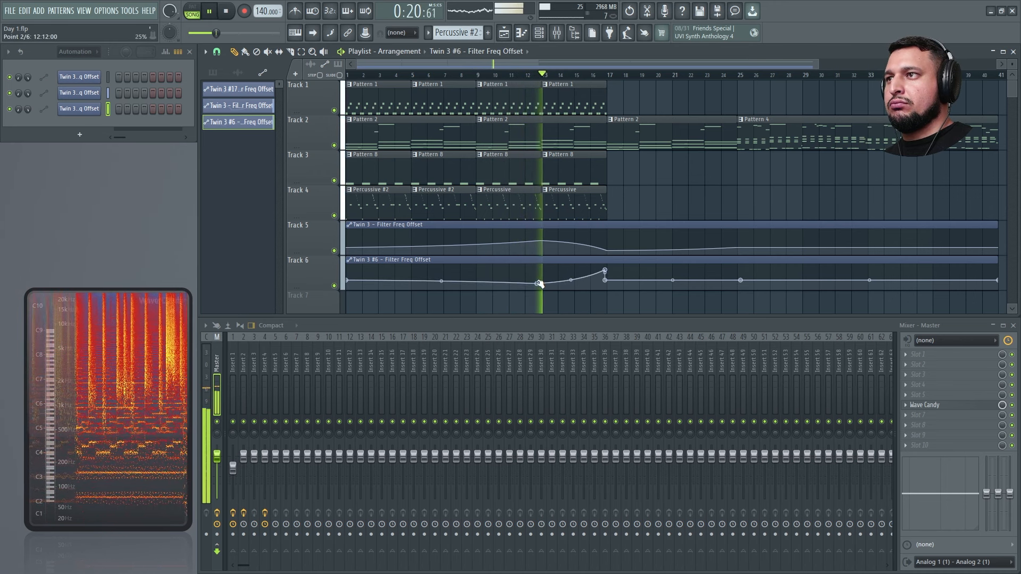
{"action": "right_click", "coordinate": [536, 278]}
{"action": "left_click", "coordinate": [555, 453]}
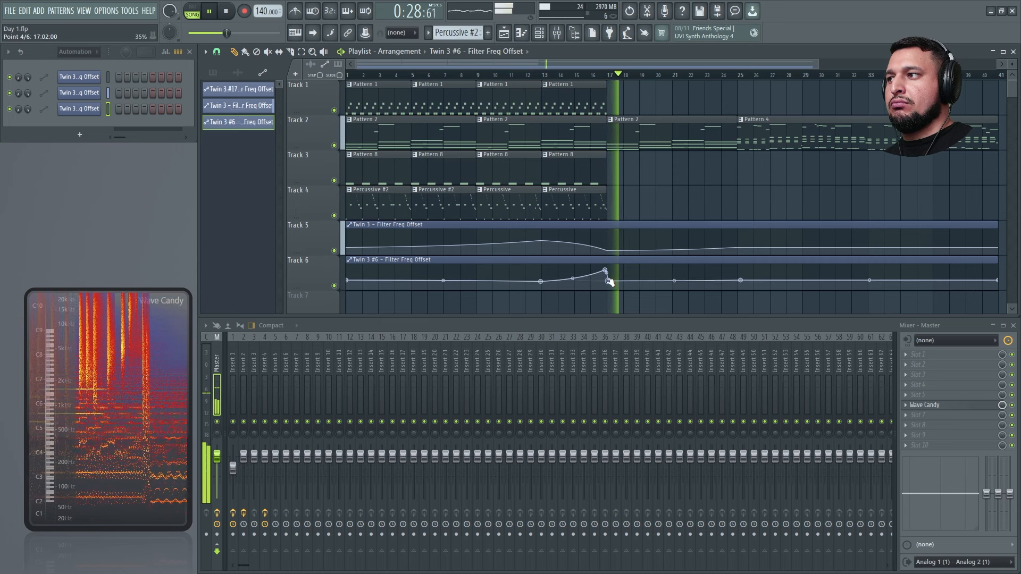
{"action": "left_click_drag", "start_coordinate": [609, 282], "coordinate": [605, 281]}
{"action": "left_click", "coordinate": [586, 75]}
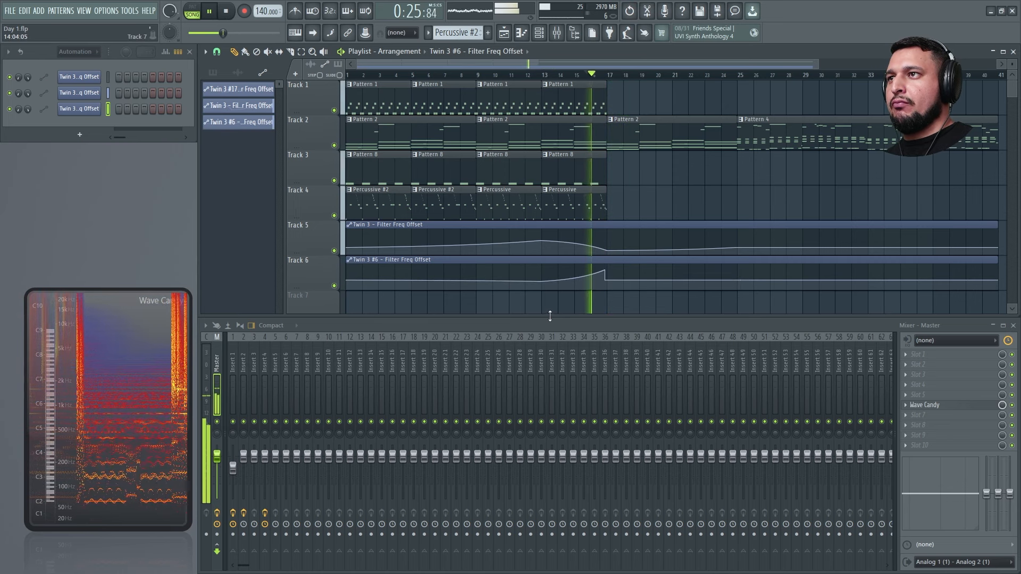
Step: Move the low point after the Twin 3 #6 filter peak to bar 17 so the automation slopes down
{"action": "left_click_drag", "start_coordinate": [550, 311], "coordinate": [645, 203]}
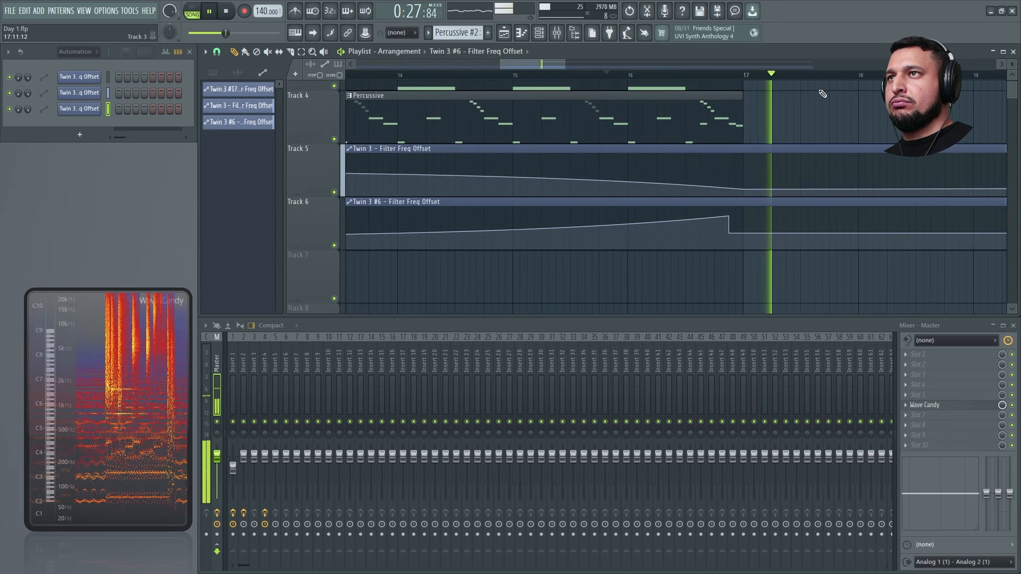
{"action": "key", "text": "space"}
{"action": "key", "text": "space"}
{"action": "left_click_drag", "start_coordinate": [729, 233], "coordinate": [745, 235]}
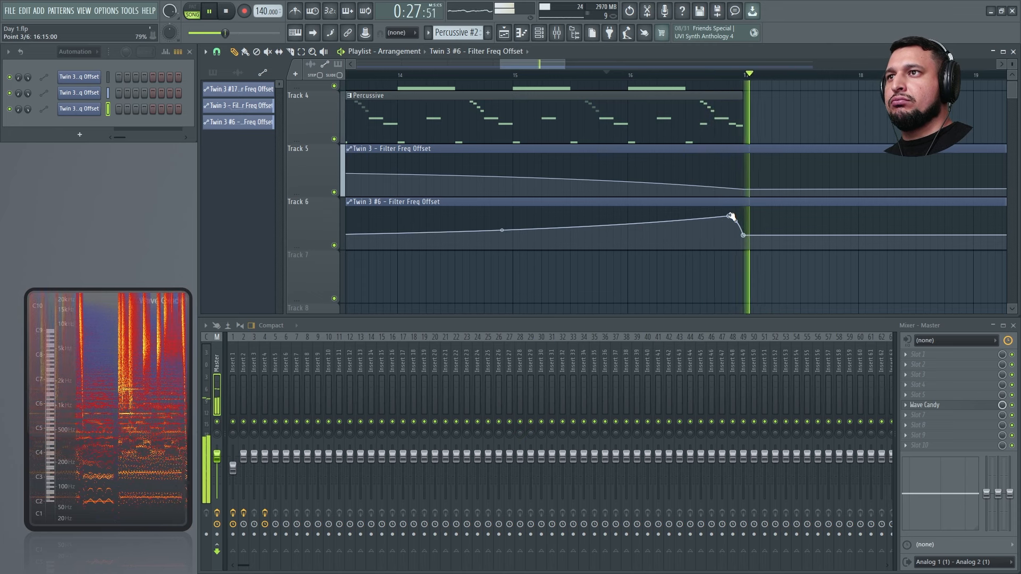
Step: Paste the copied value onto the bar 13 point of the Twin 3 #6 filter automation and play the transition
{"action": "key", "text": "space"}
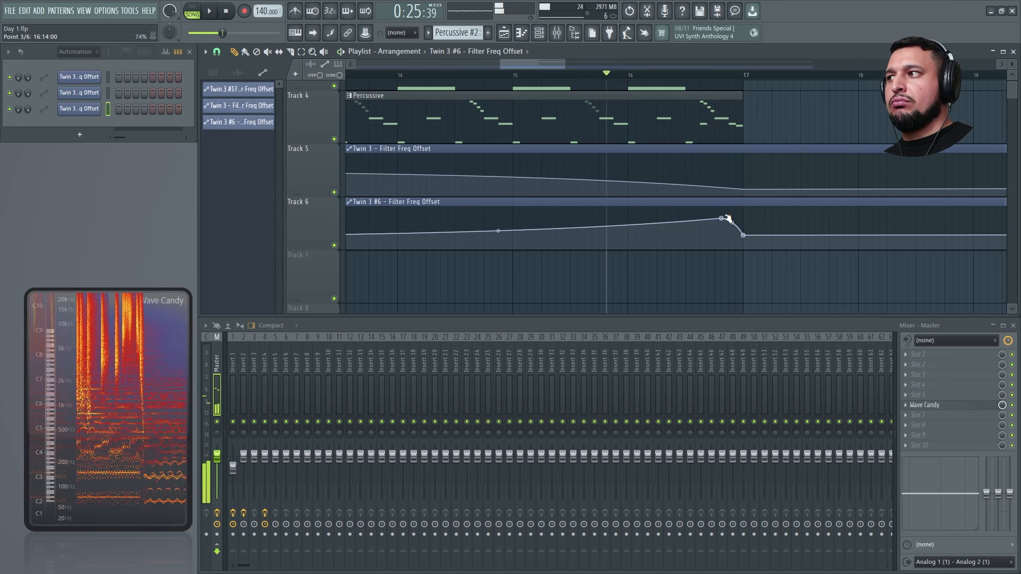
{"action": "scroll", "coordinate": [729, 226], "scroll_direction": "down", "scroll_amount": 4}
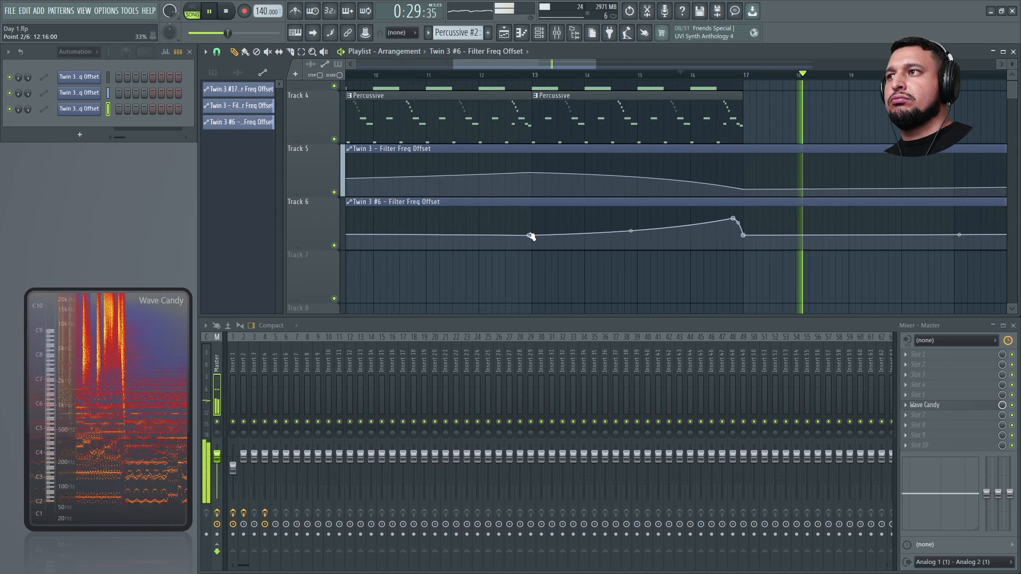
{"action": "scroll", "coordinate": [531, 236], "scroll_direction": "down", "scroll_amount": 3}
{"action": "scroll", "coordinate": [531, 235], "scroll_direction": "up", "scroll_amount": 1}
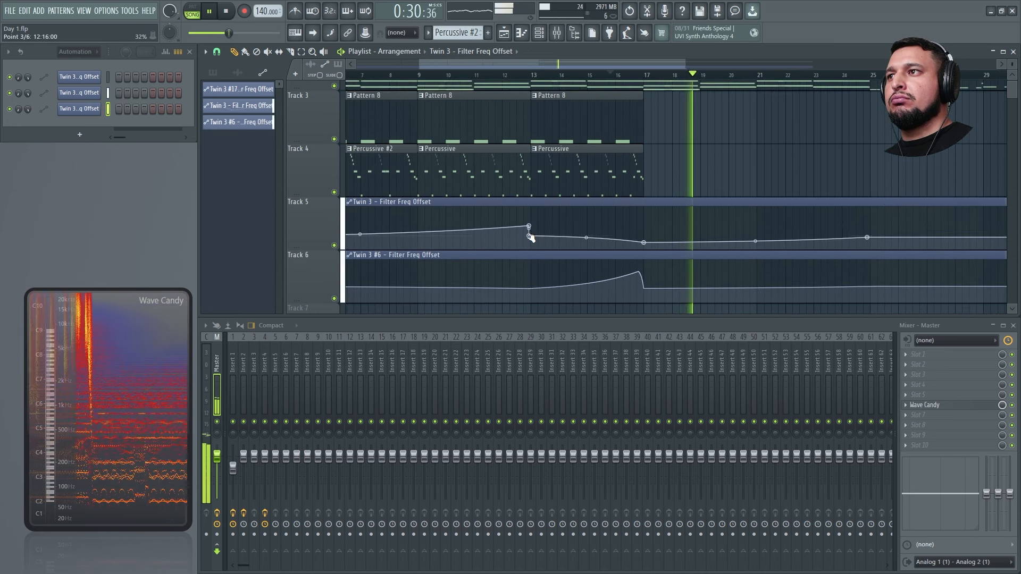
{"action": "right_click", "coordinate": [530, 290]}
{"action": "left_click", "coordinate": [550, 468]}
{"action": "key", "text": "space"}
{"action": "key", "text": "space"}
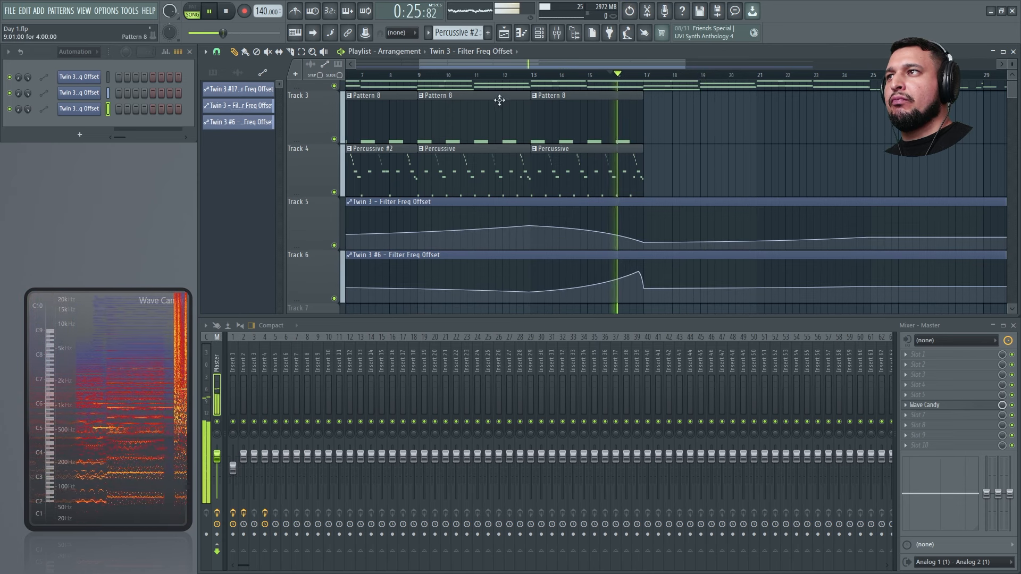
Step: Match the Twin 3 #6 filter clip's bar 13 point to its first point's value, and play the build-up from bar 13
{"action": "left_click", "coordinate": [489, 75]}
{"action": "scroll", "coordinate": [527, 293], "scroll_direction": "down", "scroll_amount": 2}
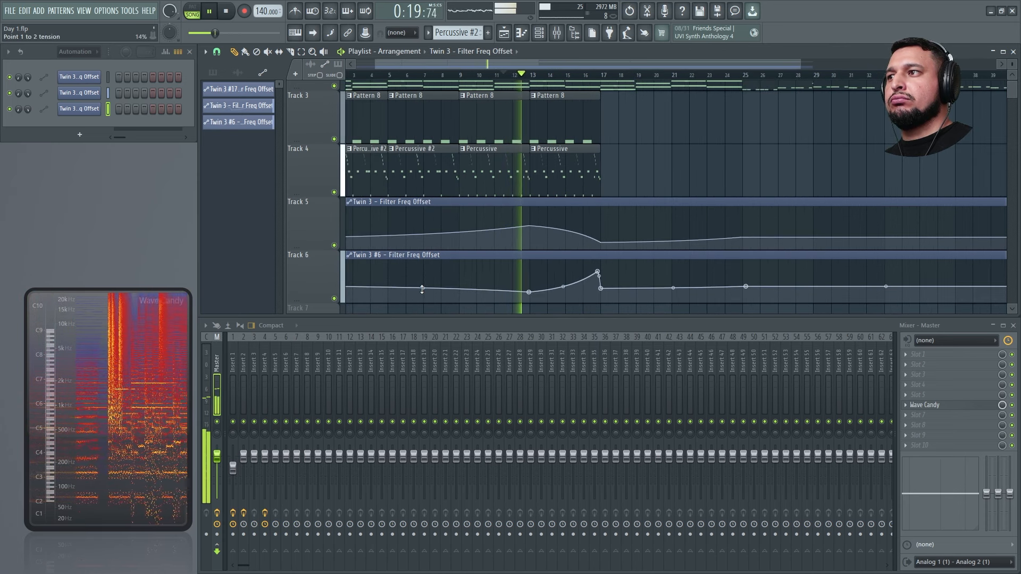
{"action": "scroll", "coordinate": [428, 286], "scroll_direction": "down", "scroll_amount": 1}
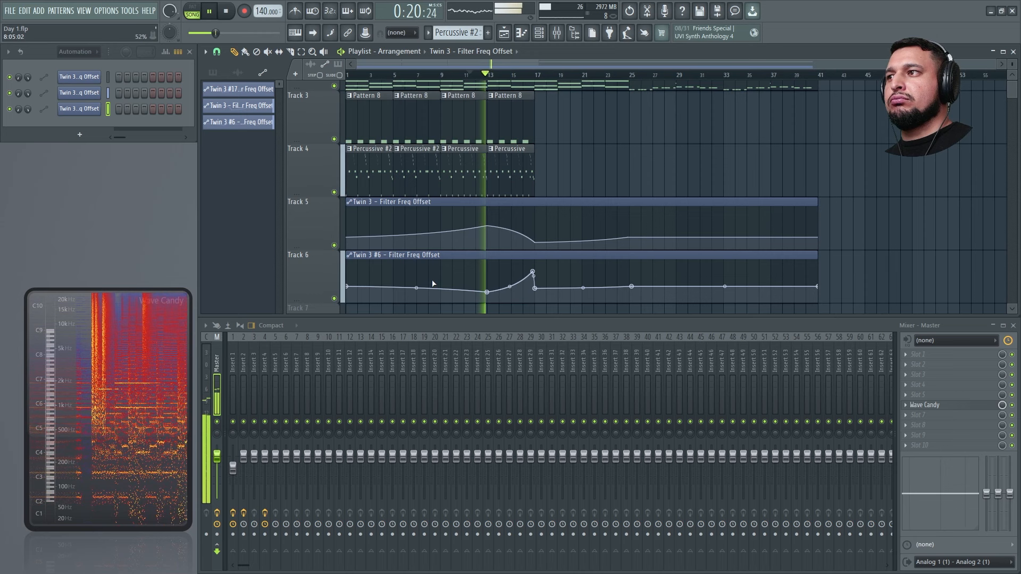
{"action": "right_click", "coordinate": [351, 286]}
{"action": "left_click", "coordinate": [371, 456]}
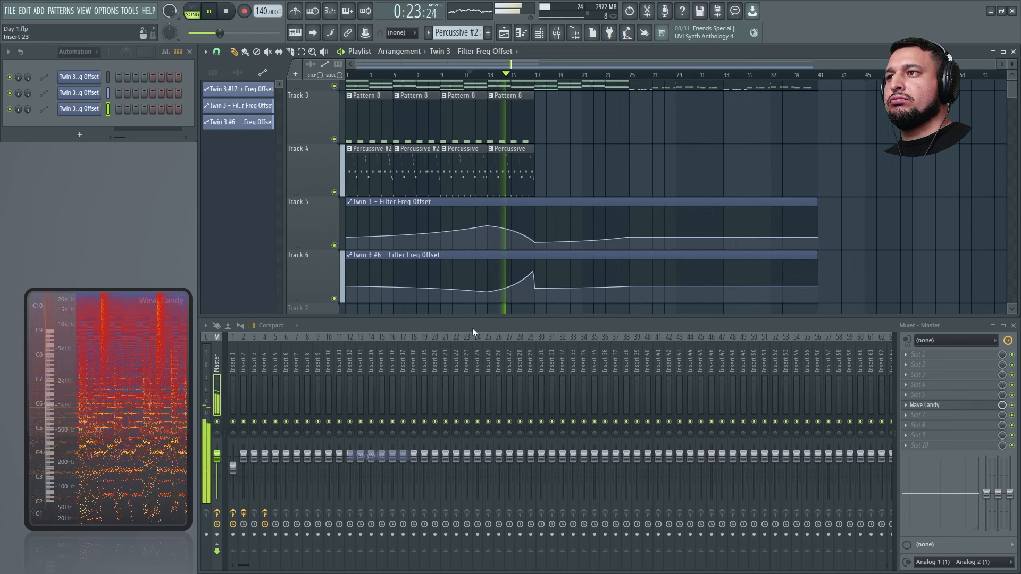
{"action": "right_click", "coordinate": [487, 291]}
{"action": "left_click", "coordinate": [515, 473]}
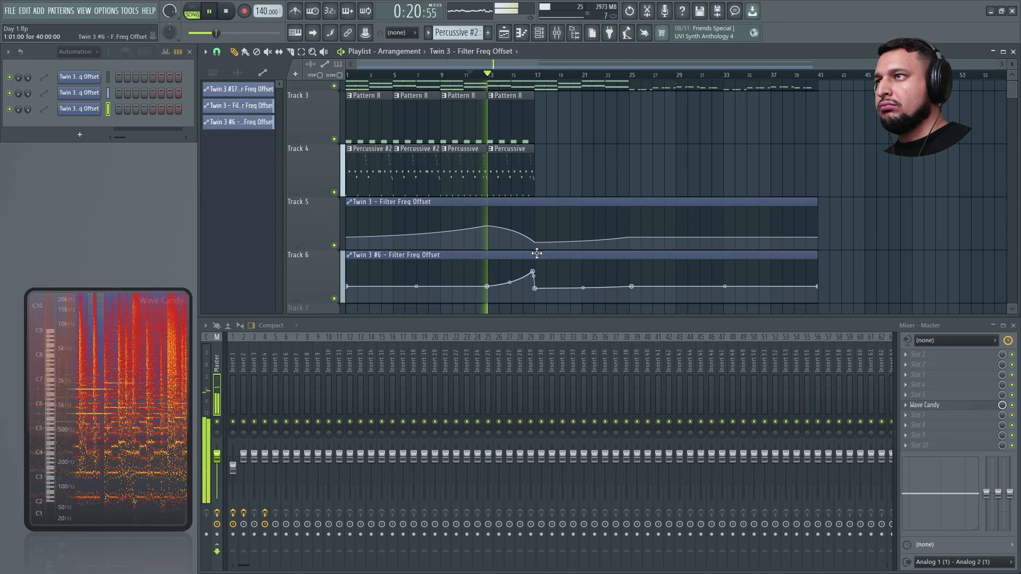
{"action": "left_click_drag", "start_coordinate": [442, 267], "coordinate": [640, 100]}
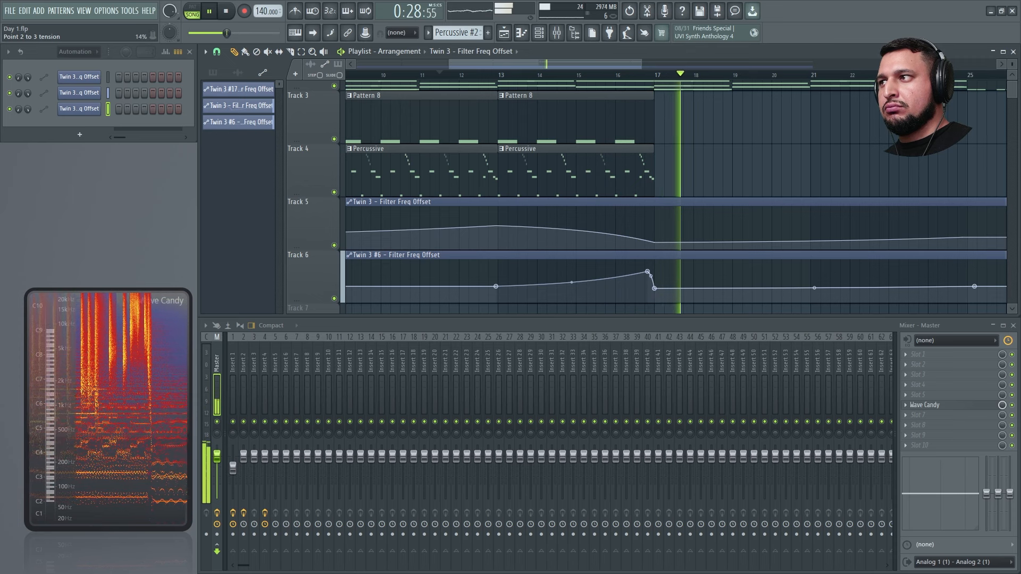
{"action": "left_click", "coordinate": [440, 75]}
{"action": "left_click", "coordinate": [496, 75]}
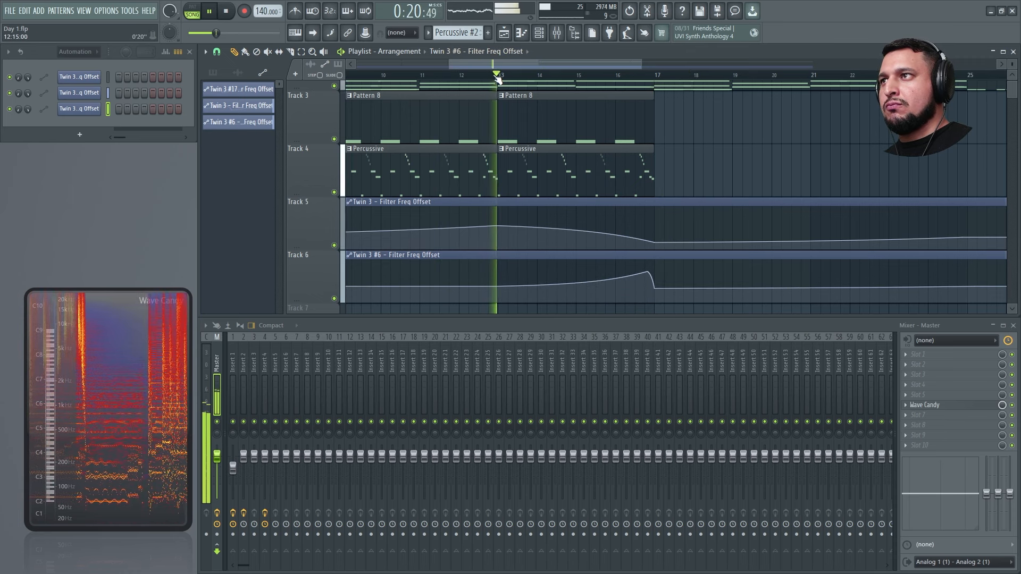
Step: Show the Arrangement 1 channel group and open the Twin 3 synth
{"action": "left_click", "coordinate": [85, 51]}
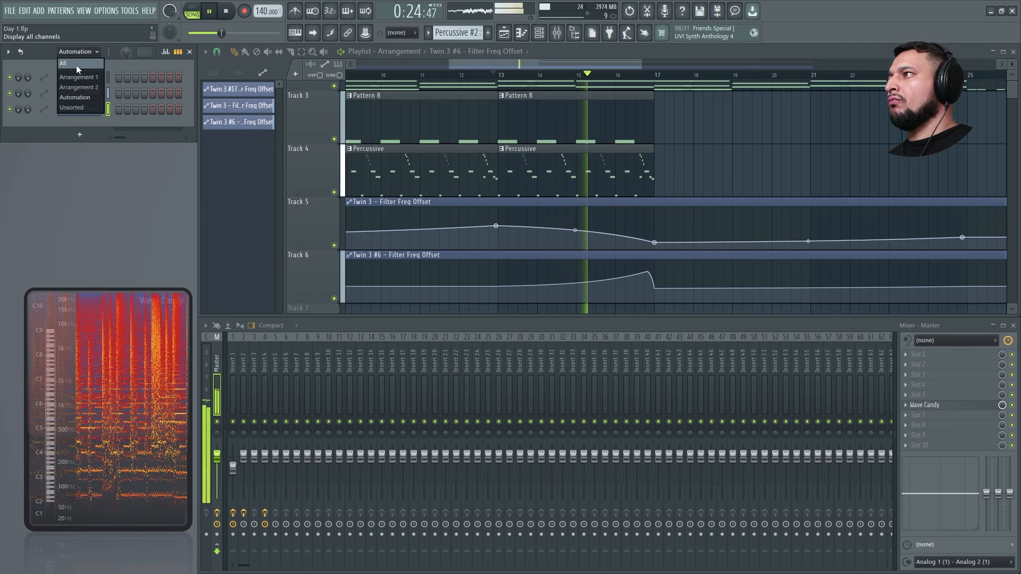
{"action": "left_click", "coordinate": [77, 64]}
{"action": "left_click", "coordinate": [75, 52]}
{"action": "left_click", "coordinate": [76, 77]}
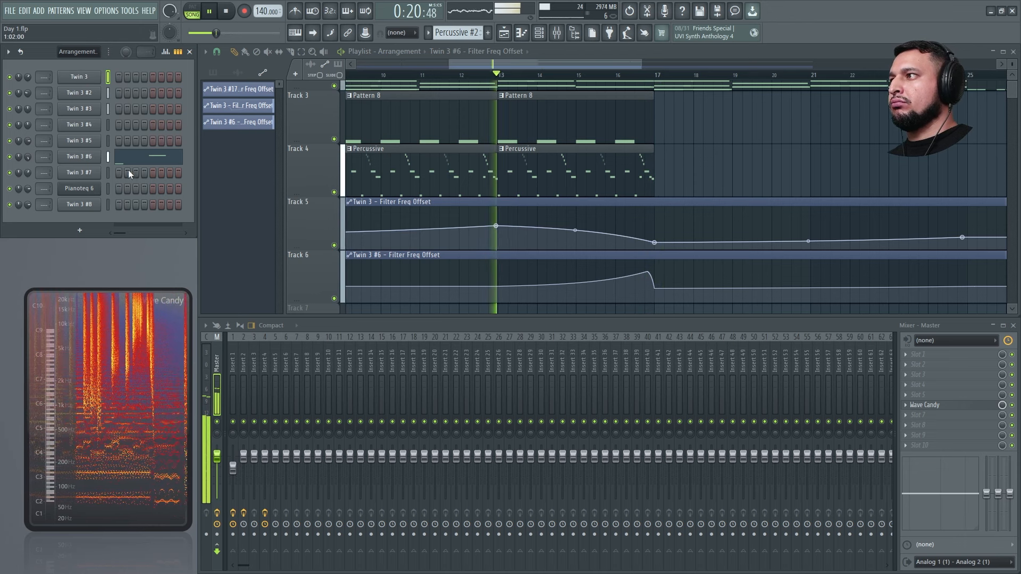
{"action": "left_click", "coordinate": [96, 80]}
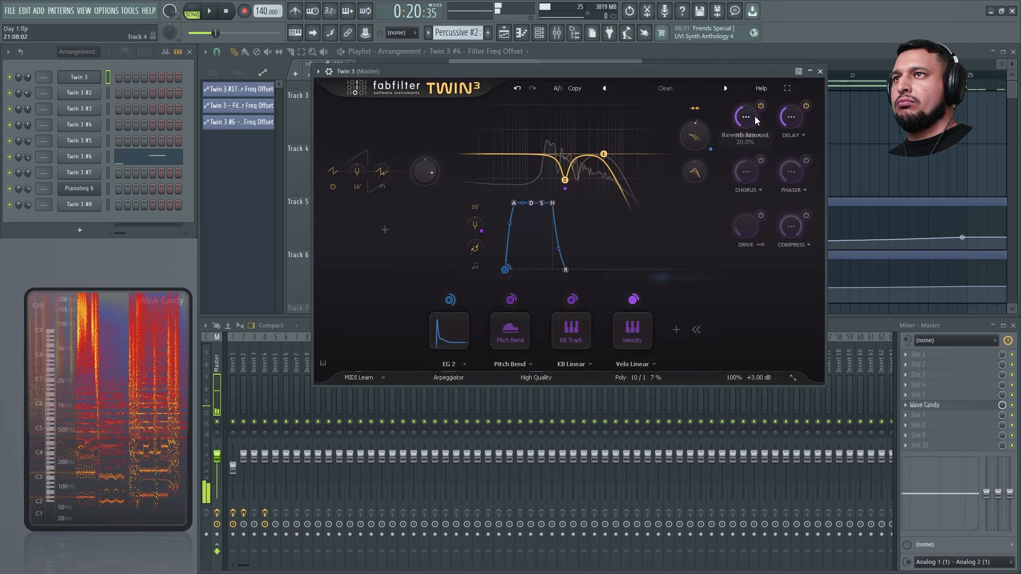
Step: Adjust Twin 3's Reverb Amount slightly and create an automation clip for it
{"action": "left_click_drag", "start_coordinate": [749, 115], "coordinate": [749, 126]}
{"action": "key", "text": "space"}
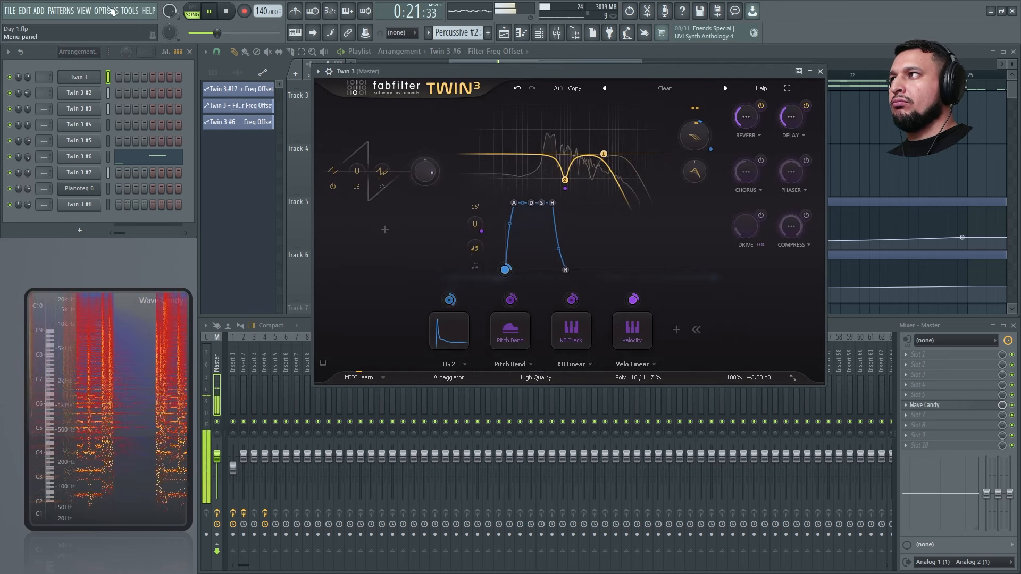
{"action": "left_click", "coordinate": [129, 10]}
{"action": "mouse_move", "coordinate": [175, 142]}
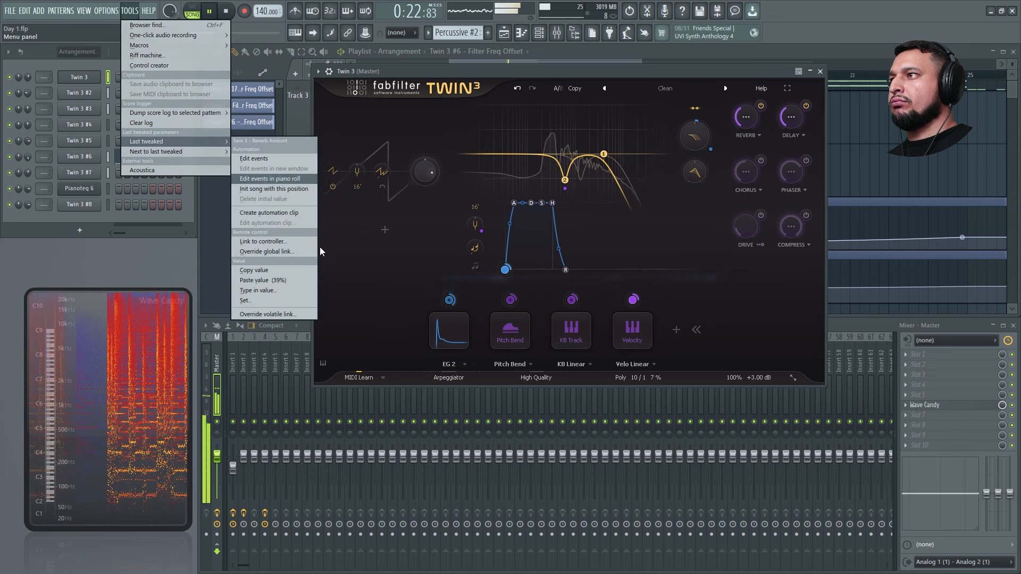
{"action": "left_click", "coordinate": [285, 215]}
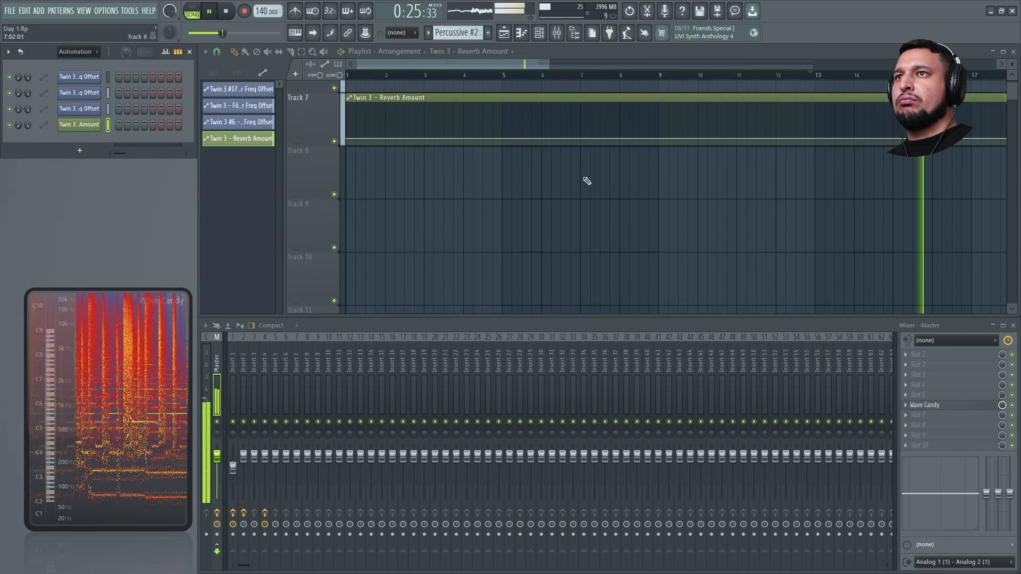
Step: Copy the starting value of the Twin 3 Reverb Amount clip and add points with that value at about bars 13 and 19
{"action": "scroll", "coordinate": [584, 178], "scroll_direction": "up", "scroll_amount": 1}
{"action": "scroll", "coordinate": [364, 212], "scroll_direction": "down", "scroll_amount": 1}
{"action": "right_click", "coordinate": [346, 193]}
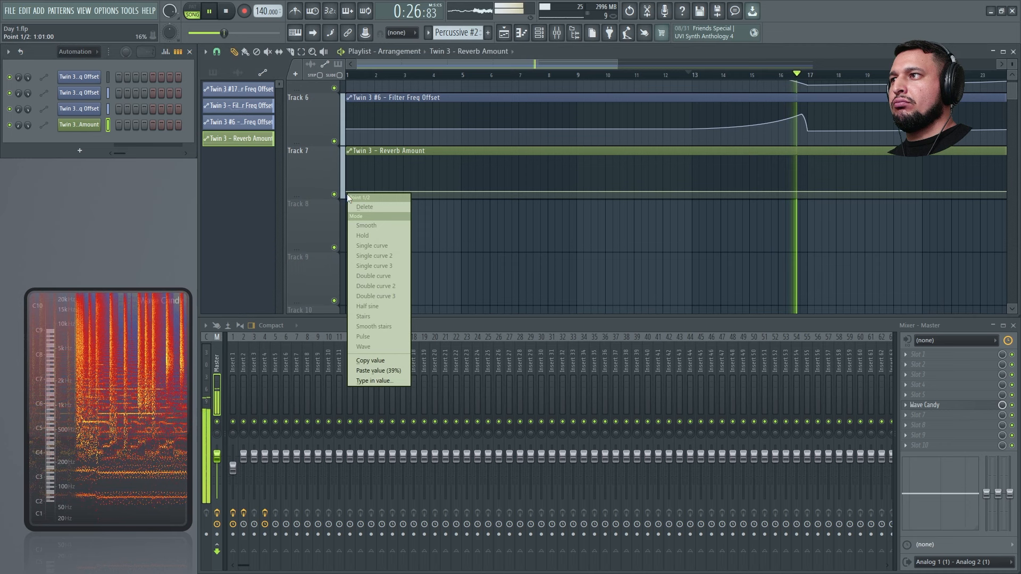
{"action": "left_click", "coordinate": [357, 370]}
{"action": "right_click", "coordinate": [866, 194]}
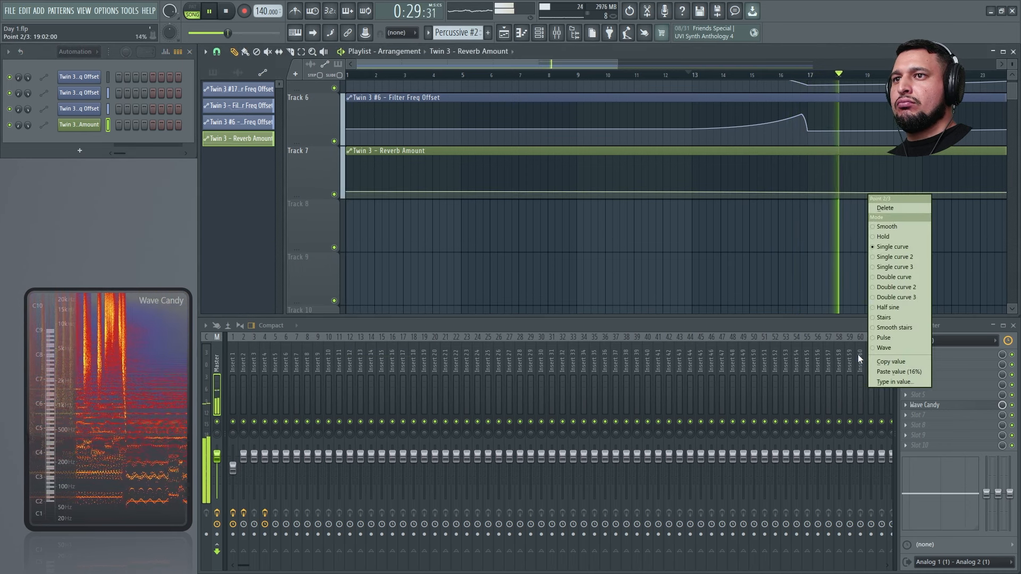
{"action": "left_click", "coordinate": [885, 373]}
{"action": "right_click", "coordinate": [691, 196]}
{"action": "left_click_drag", "start_coordinate": [691, 196], "coordinate": [691, 190]}
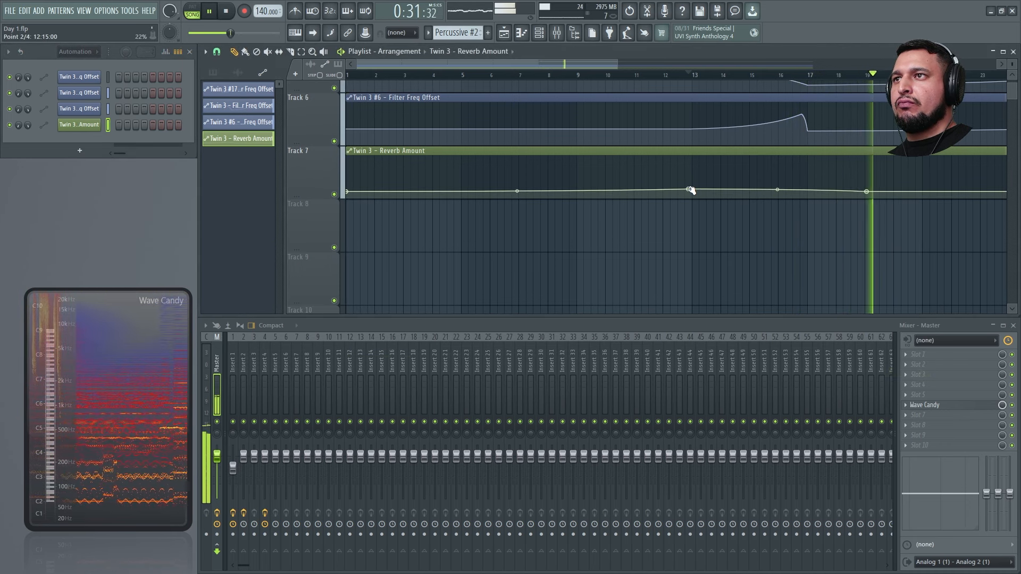
{"action": "right_click", "coordinate": [689, 190]}
{"action": "left_click", "coordinate": [734, 368]}
Step: Add a peak at bar 17 to the Twin 3 Reverb Amount automation, play it and save the project
{"action": "right_click", "coordinate": [786, 169]}
{"action": "mouse_move", "coordinate": [785, 169]}
{"action": "left_mouse_down"}
{"action": "mouse_move", "coordinate": [784, 151]}
{"action": "mouse_move", "coordinate": [797, 169]}
{"action": "left_mouse_up"}
{"action": "left_click", "coordinate": [708, 67]}
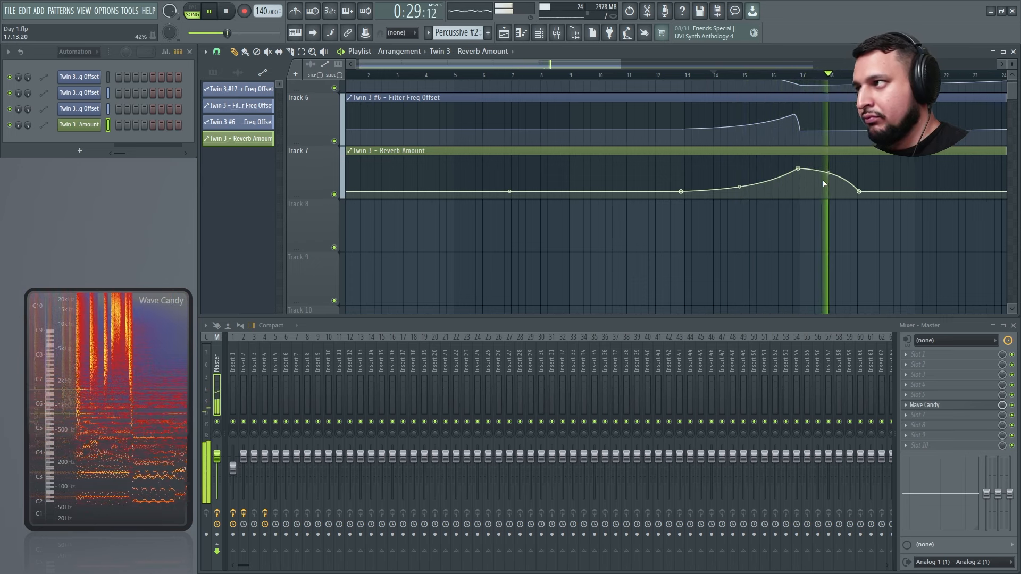
{"action": "key", "text": "ctrl+s"}
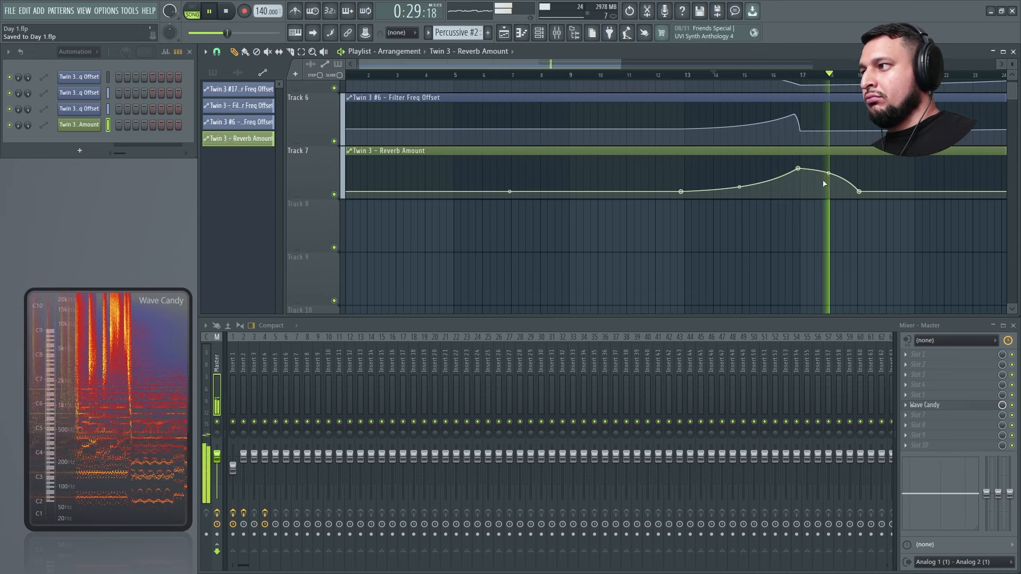
Step: Play the full arrangement from the start, soloing Track 3 briefly to hear Pattern 8 alone
{"action": "key", "text": "super"}
{"action": "right_click", "coordinate": [824, 184], "text": "ctrl"}
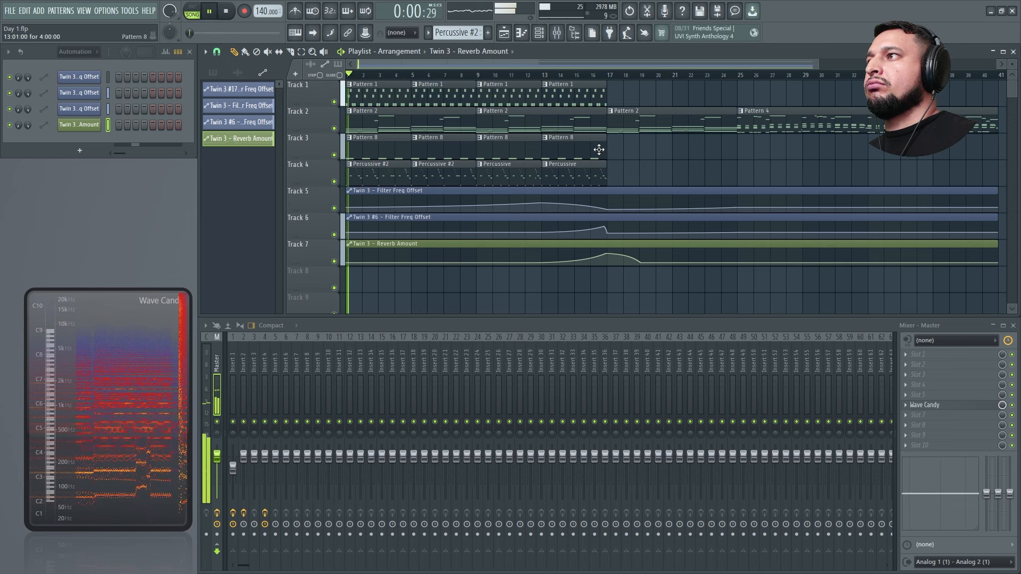
{"action": "right_click", "coordinate": [335, 155]}
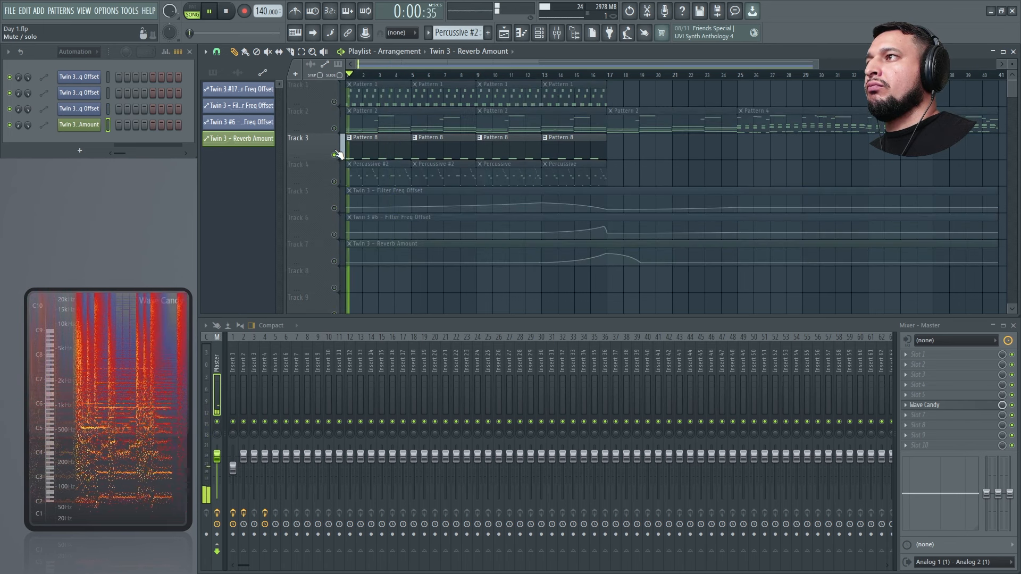
{"action": "right_click", "coordinate": [335, 154]}
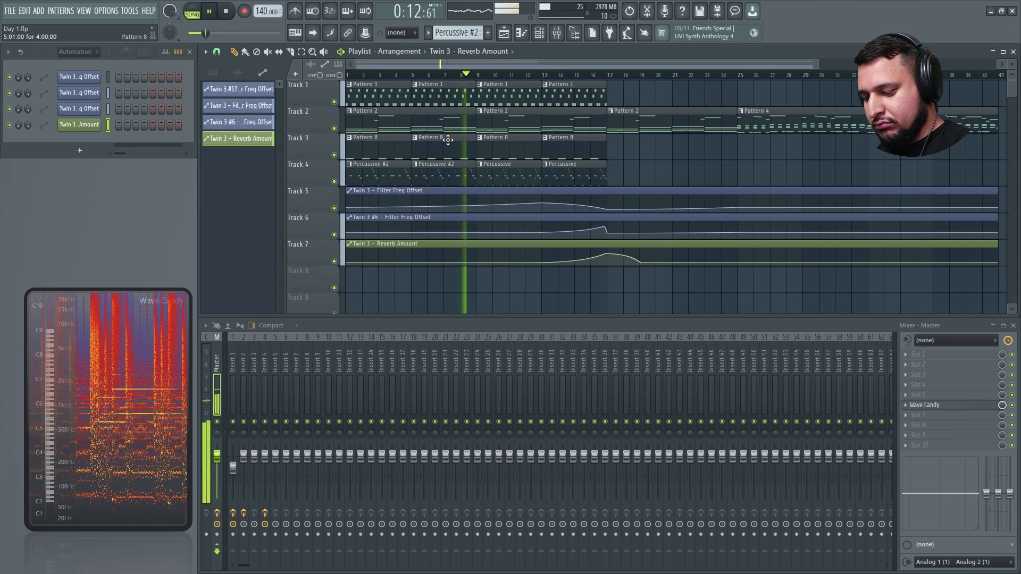
Step: Show the Arrangement 1 channels again, select Pattern 8 and open the Twin 3 #7 synth
{"action": "left_click", "coordinate": [78, 51]}
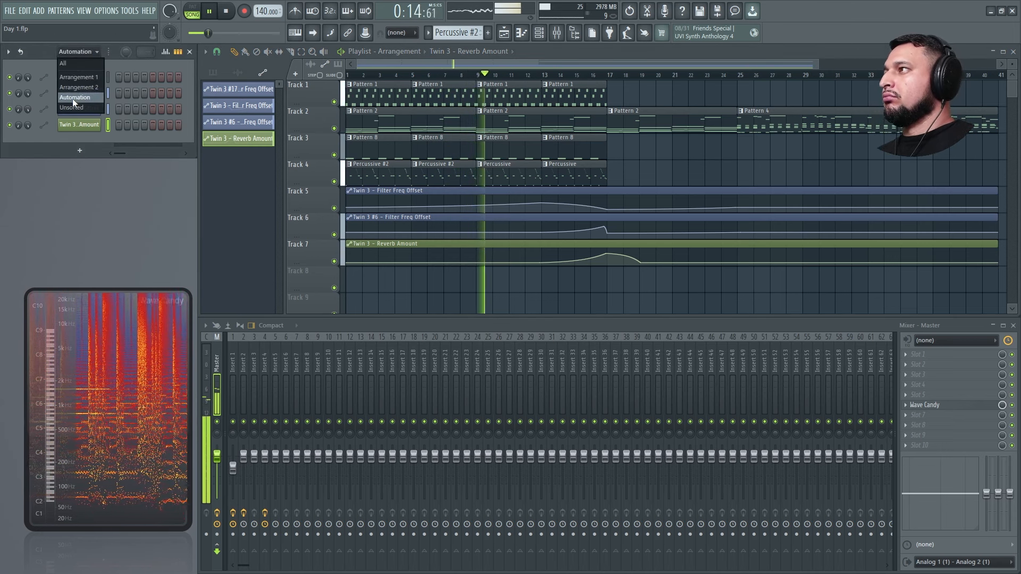
{"action": "left_click", "coordinate": [79, 110]}
{"action": "left_click", "coordinate": [385, 143]}
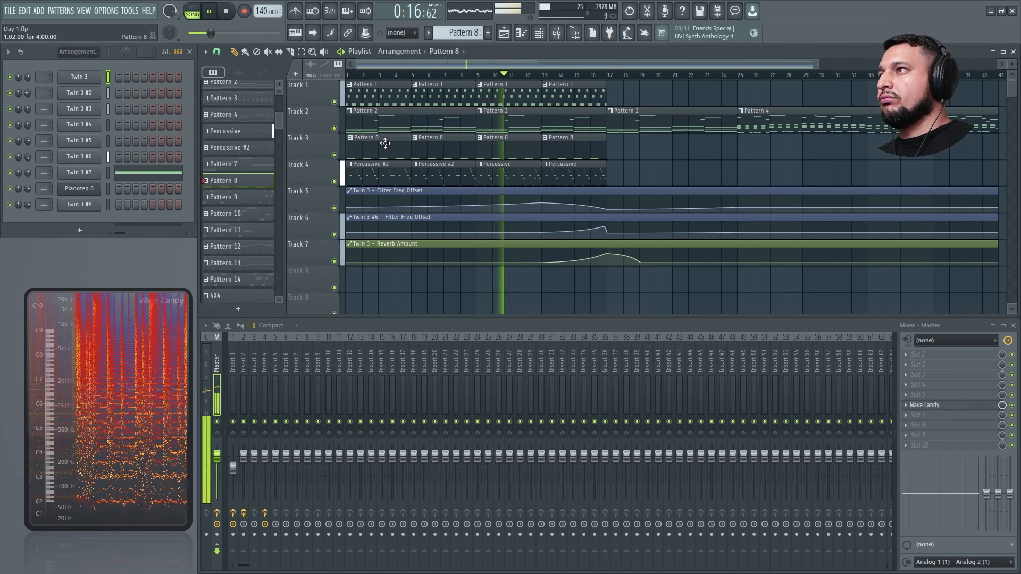
{"action": "left_click", "coordinate": [104, 173]}
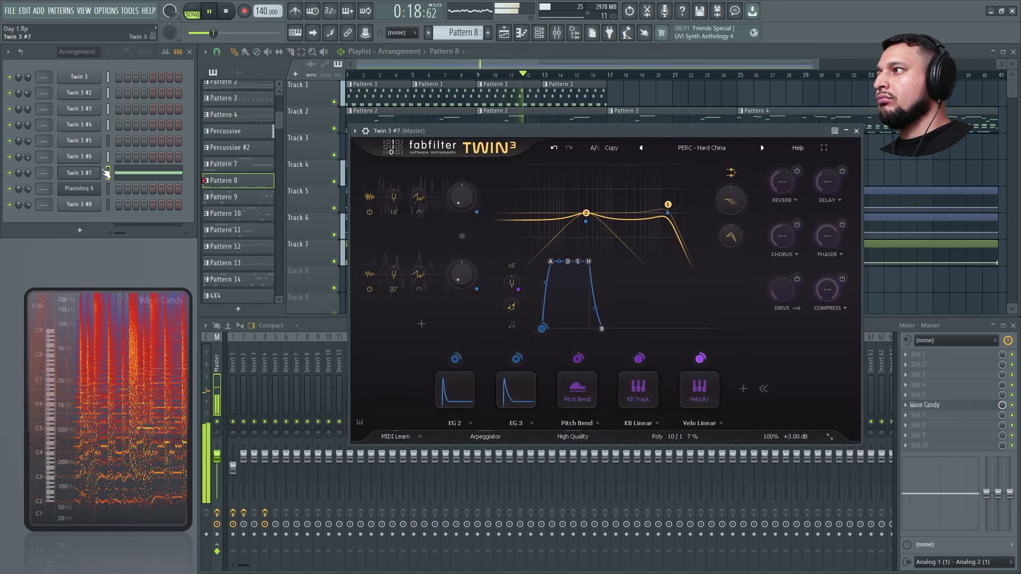
Step: Enable the reverb on Twin 3 #7, close the synth and save the project
{"action": "left_click", "coordinate": [797, 171]}
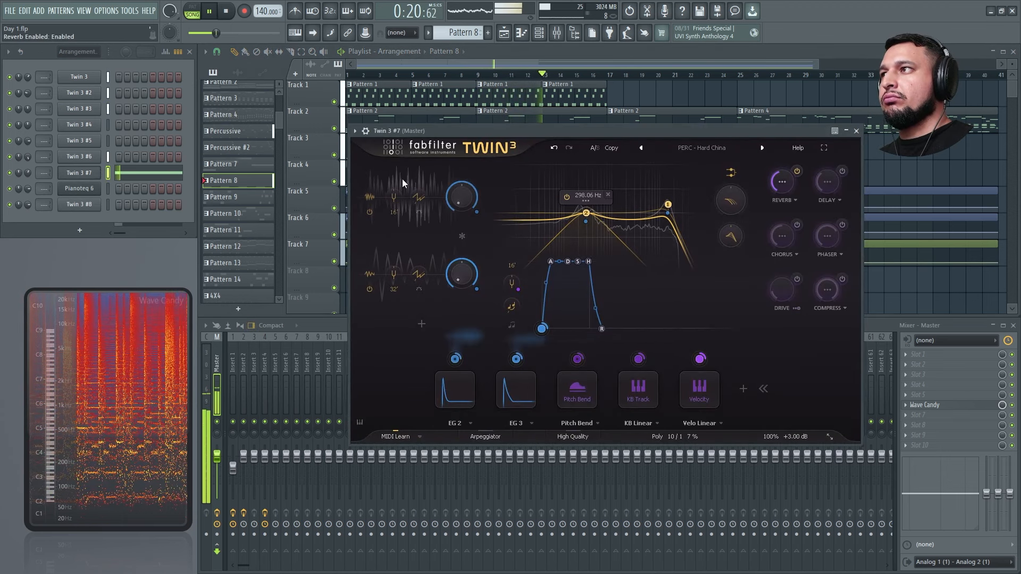
{"action": "left_click", "coordinate": [783, 186]}
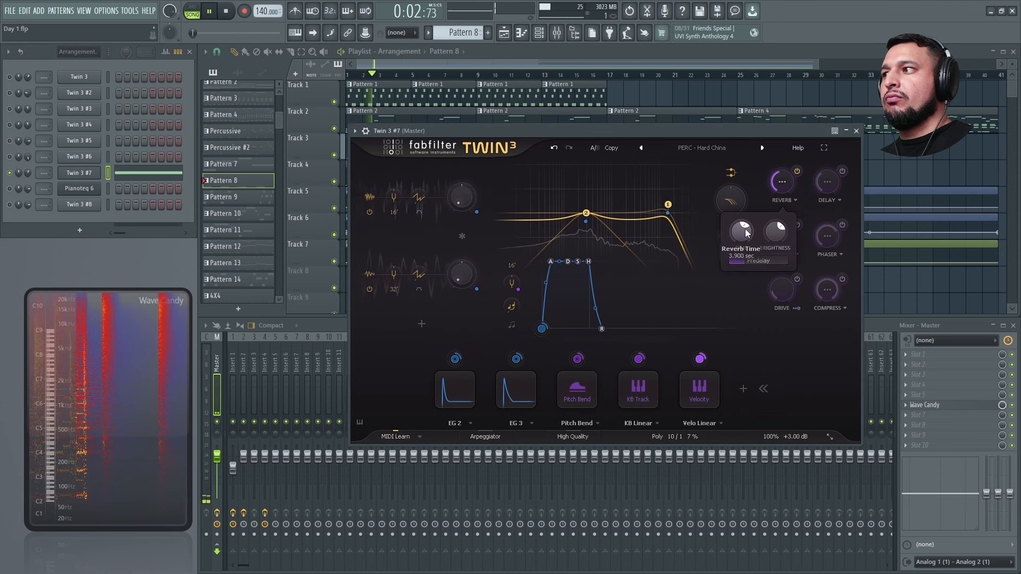
{"action": "left_click", "coordinate": [856, 131]}
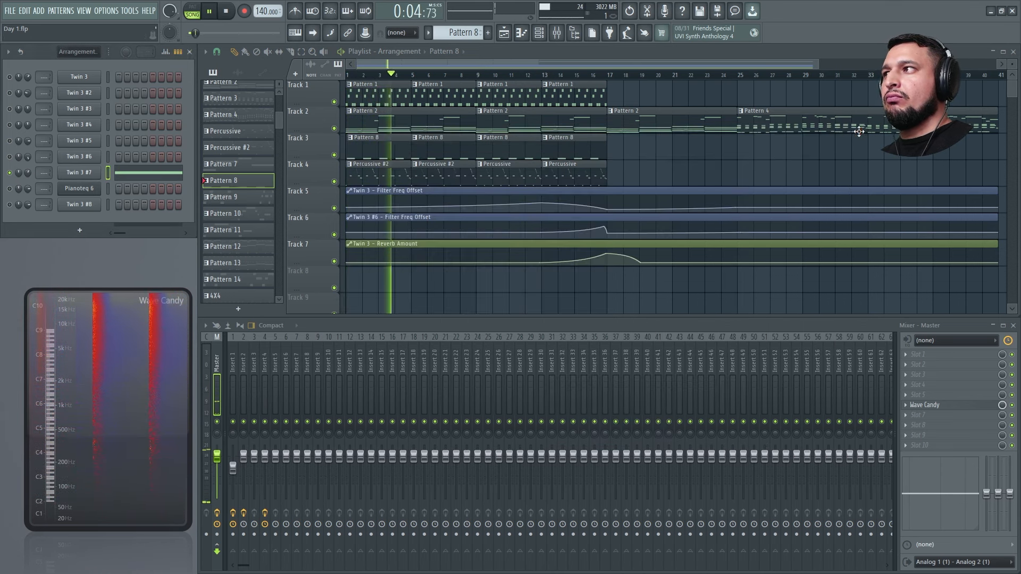
{"action": "key", "text": "ctrl+s"}
{"action": "key", "text": "space"}
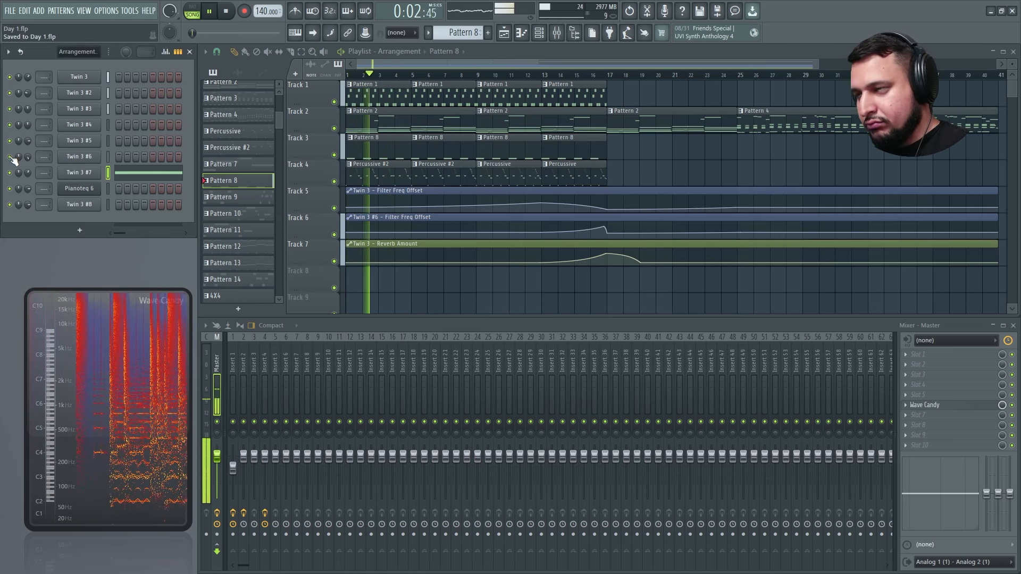
Step: Play the arrangement from the start while examining the percussive clips and automation on Tracks 4 to 7 up to bar 17
{"action": "key", "text": "space"}
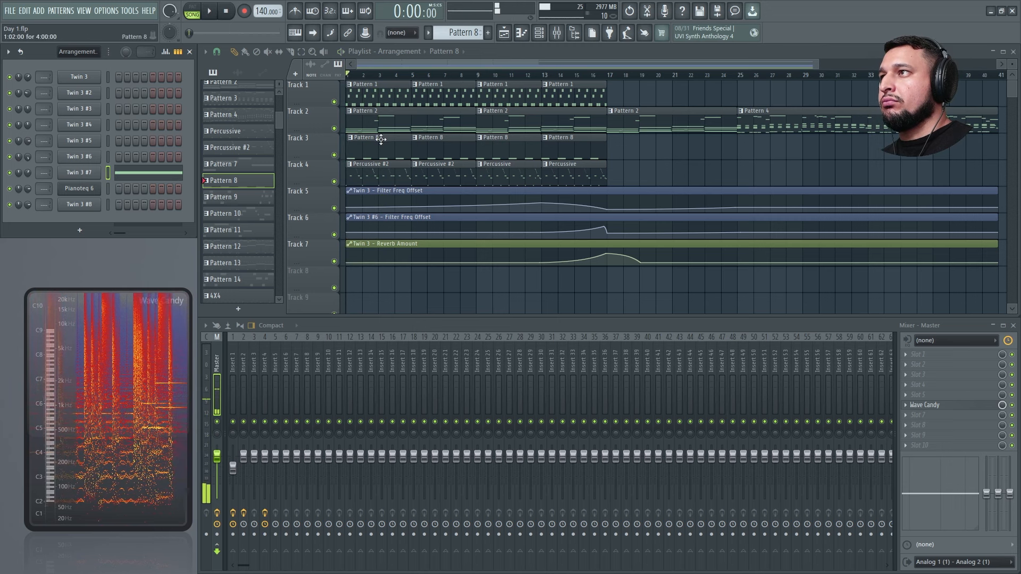
{"action": "key", "text": "space"}
{"action": "left_click_drag", "start_coordinate": [616, 281], "coordinate": [256, 51]}
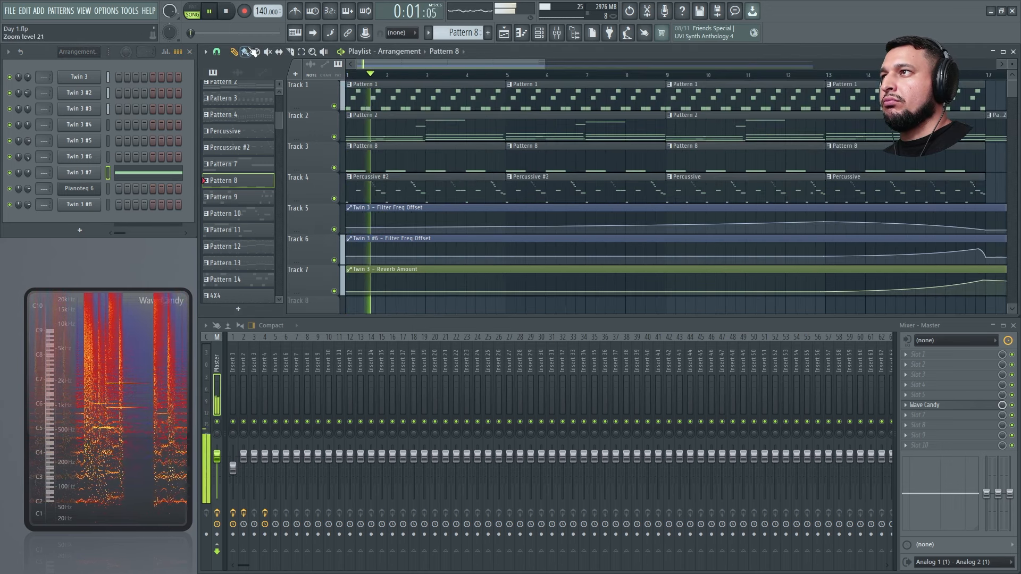
{"action": "right_click", "coordinate": [692, 166], "text": "ctrl"}
{"action": "left_click_drag", "start_coordinate": [607, 265], "coordinate": [202, 167]}
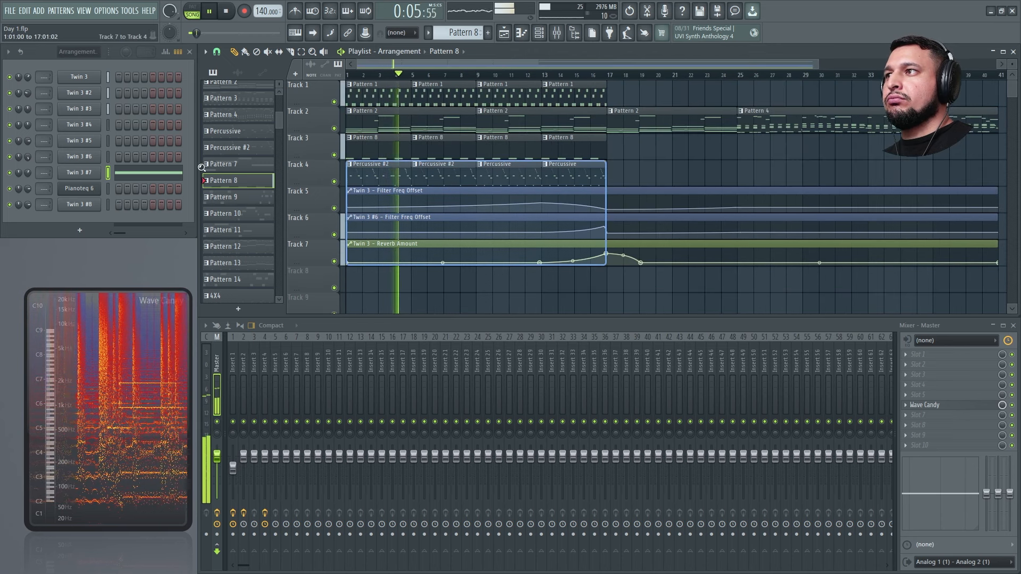
{"action": "key", "text": "space"}
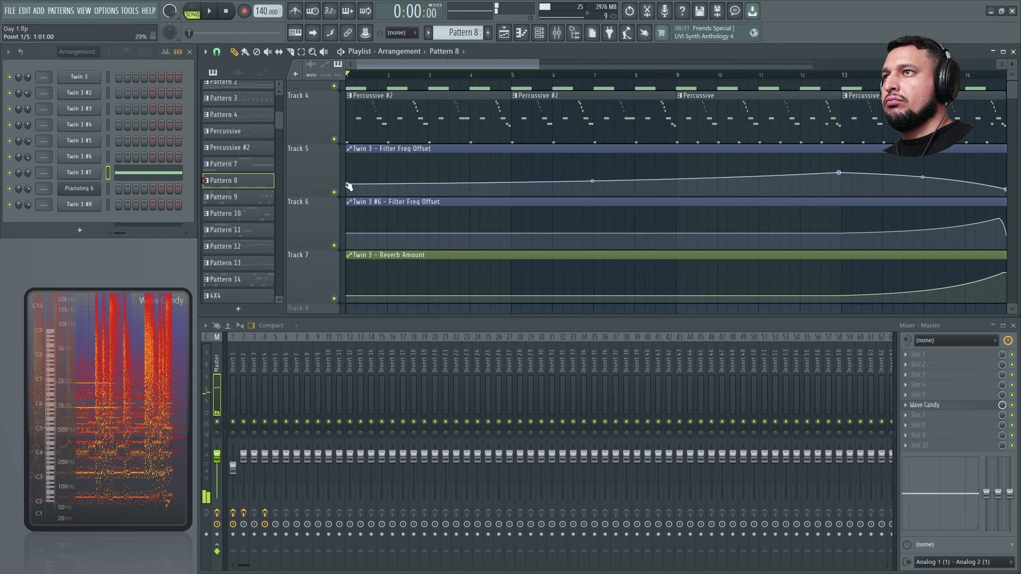
Step: Lower the start point of the Twin 3 Filter Freq Offset automation on Track 5 and add a control point at bar 9
{"action": "left_click_drag", "start_coordinate": [349, 186], "coordinate": [349, 195]}
{"action": "key", "text": "space"}
{"action": "left_click", "coordinate": [681, 181]}
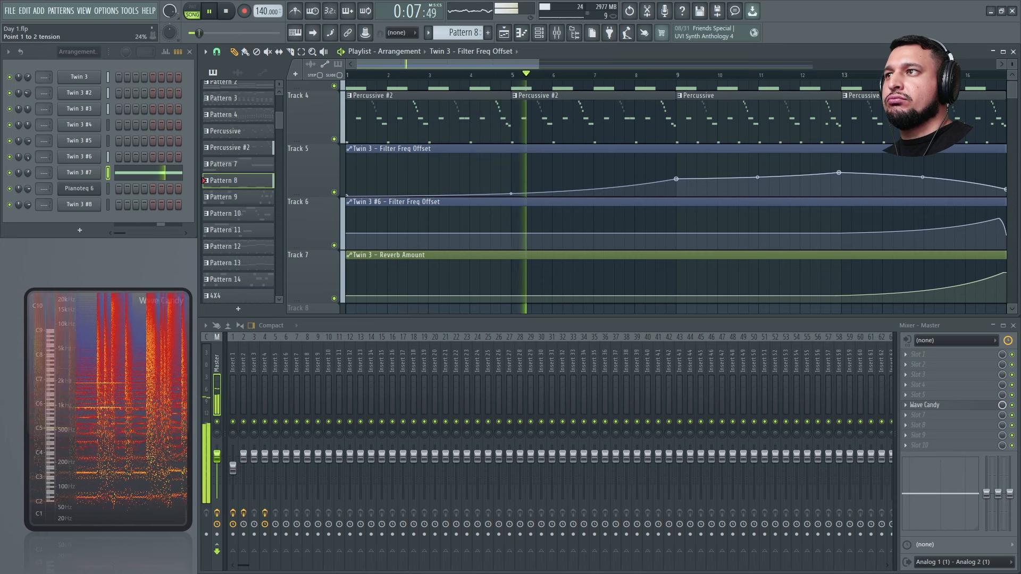
{"action": "right_click", "coordinate": [512, 192], "text": "ctrl"}
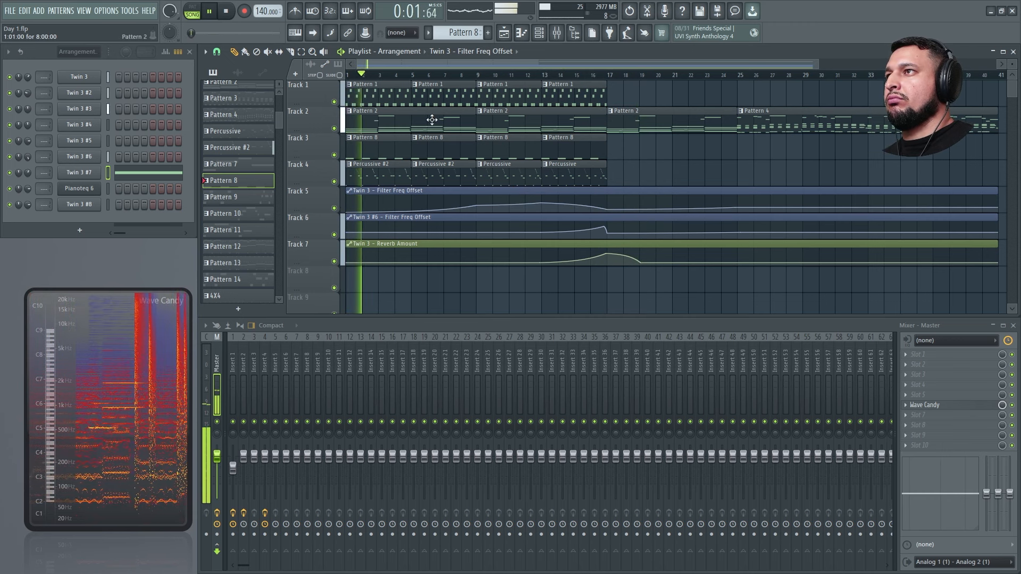
Step: Make the Pattern 2 clips at bars 9 and 1 on Track 2 unique
{"action": "left_click", "coordinate": [479, 111]}
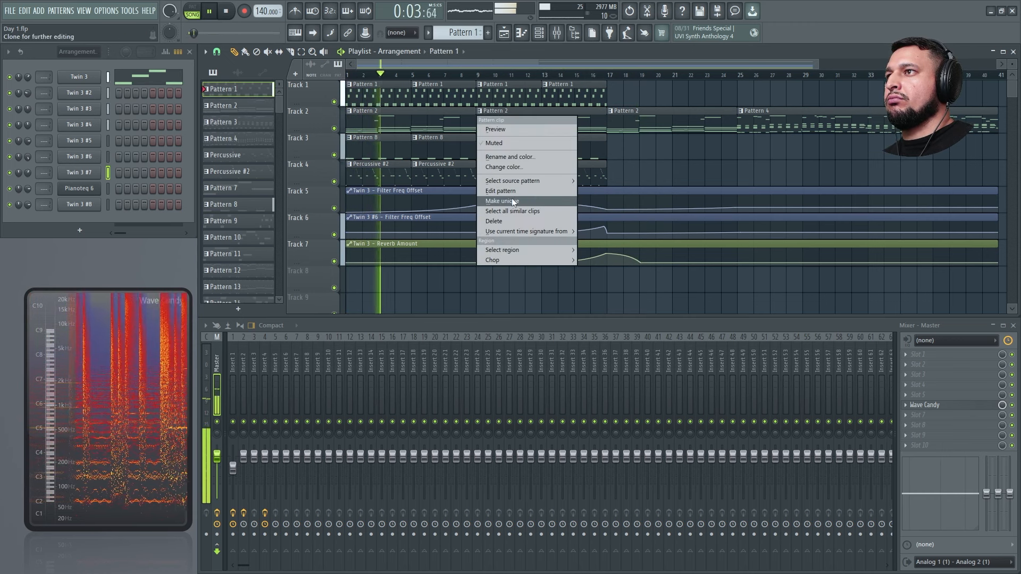
{"action": "left_click", "coordinate": [512, 198]}
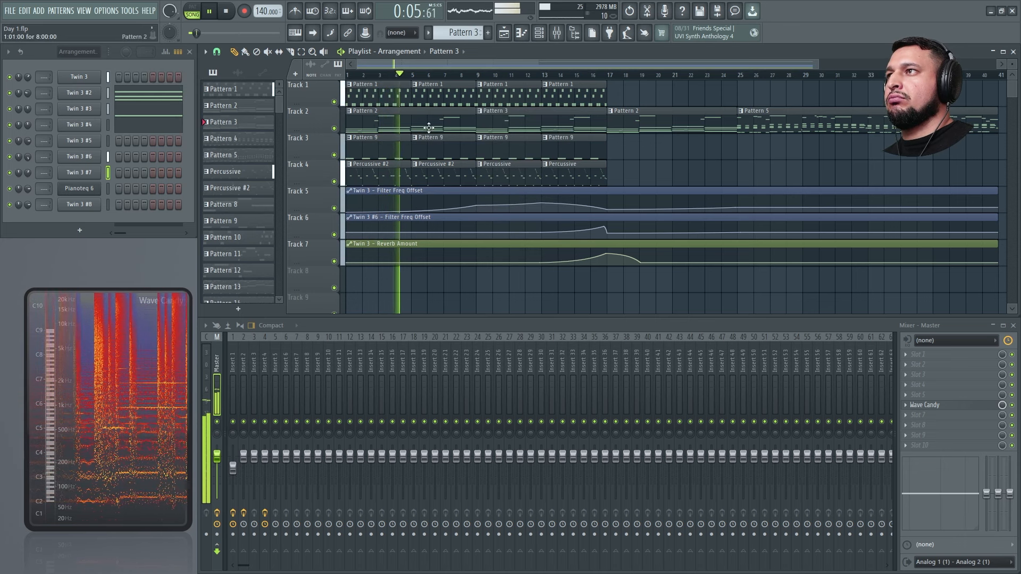
{"action": "left_click", "coordinate": [350, 112]}
{"action": "left_click", "coordinate": [357, 200]}
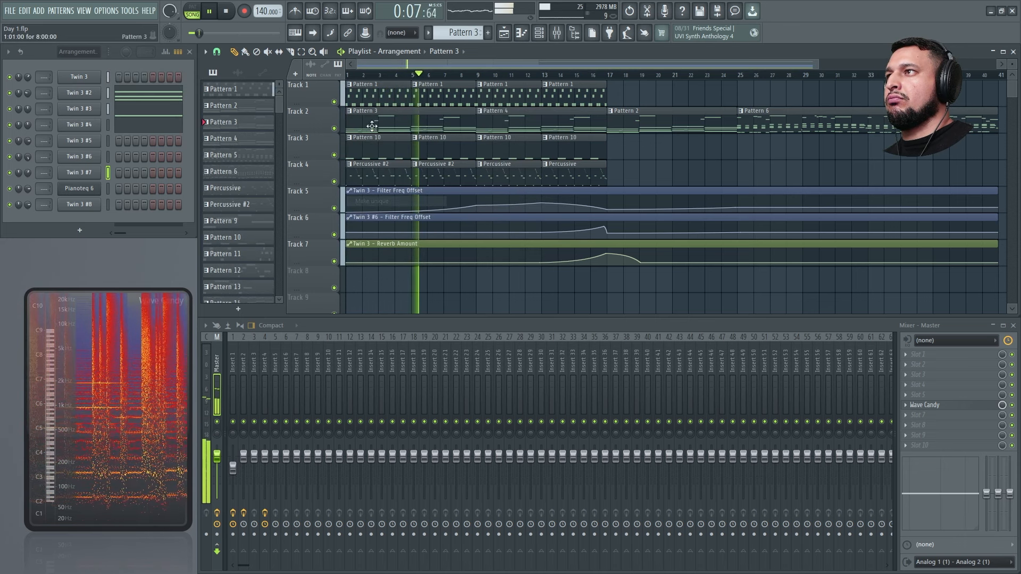
Step: Open the Pattern 3 clip at bar 1 of Track 2 in the piano roll and show the Twin 3 #3 notes
{"action": "double_click", "coordinate": [372, 127]}
{"action": "key", "text": "space"}
{"action": "right_click", "coordinate": [385, 110], "text": "ctrl"}
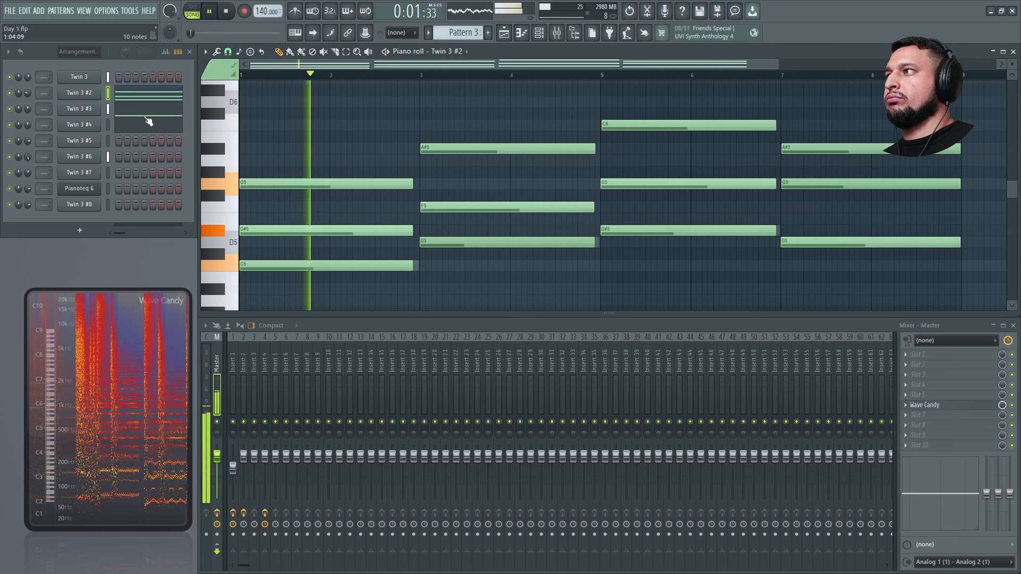
{"action": "left_click", "coordinate": [147, 112]}
{"action": "key", "text": "space"}
{"action": "key", "text": "space"}
Step: Mute all the Twin 3 #3 notes in Pattern 3 and save the project
{"action": "key", "text": "t"}
{"action": "left_click", "coordinate": [301, 266]}
{"action": "left_click", "coordinate": [318, 231]}
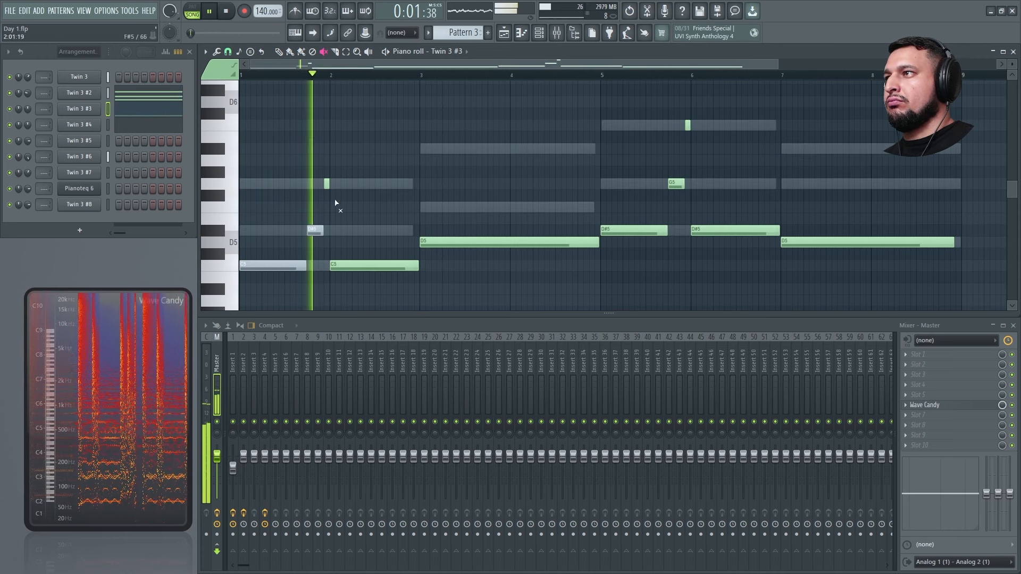
{"action": "left_click", "coordinate": [344, 265]}
{"action": "left_click", "coordinate": [328, 183]}
{"action": "left_click", "coordinate": [532, 242]}
{"action": "left_click", "coordinate": [633, 230]}
{"action": "left_click", "coordinate": [676, 183]}
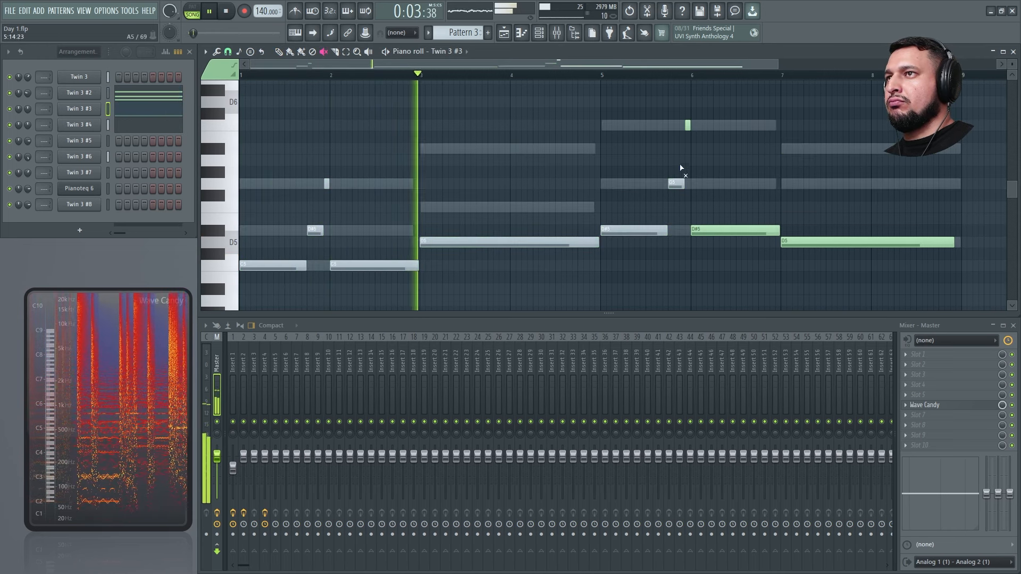
{"action": "left_click", "coordinate": [734, 230]}
{"action": "left_click", "coordinate": [834, 242]}
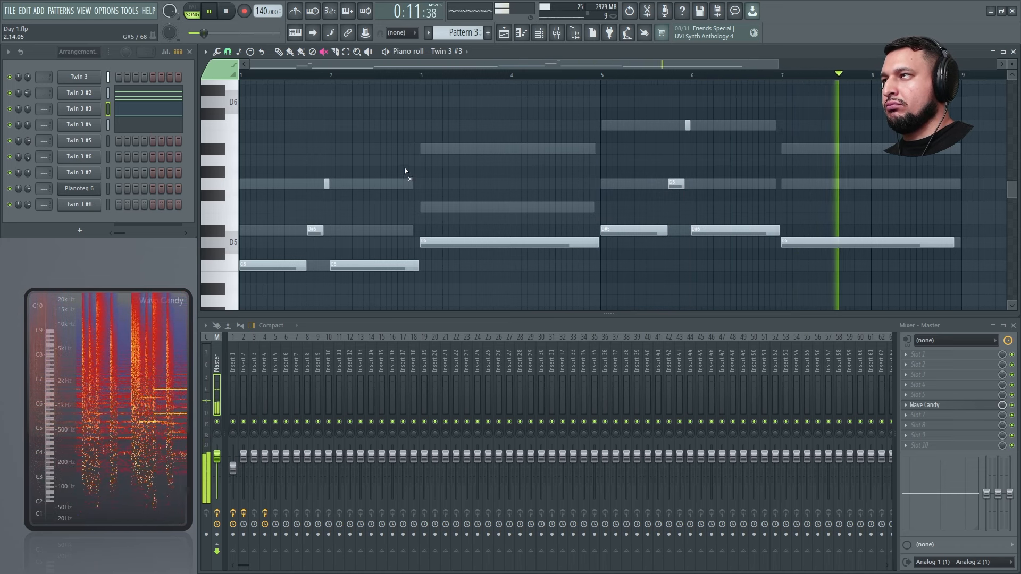
{"action": "left_click", "coordinate": [507, 32]}
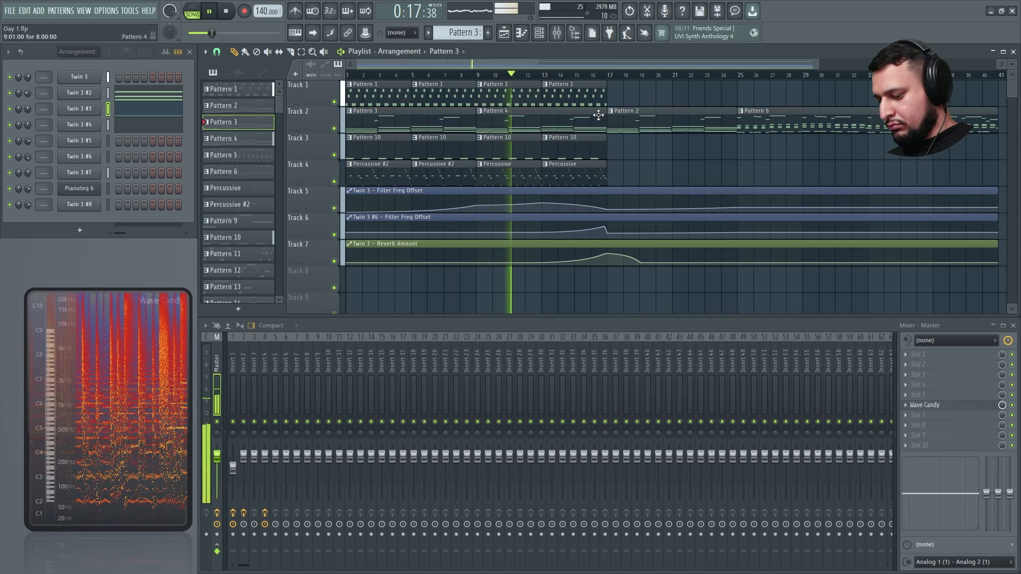
{"action": "key", "text": "ctrl+s"}
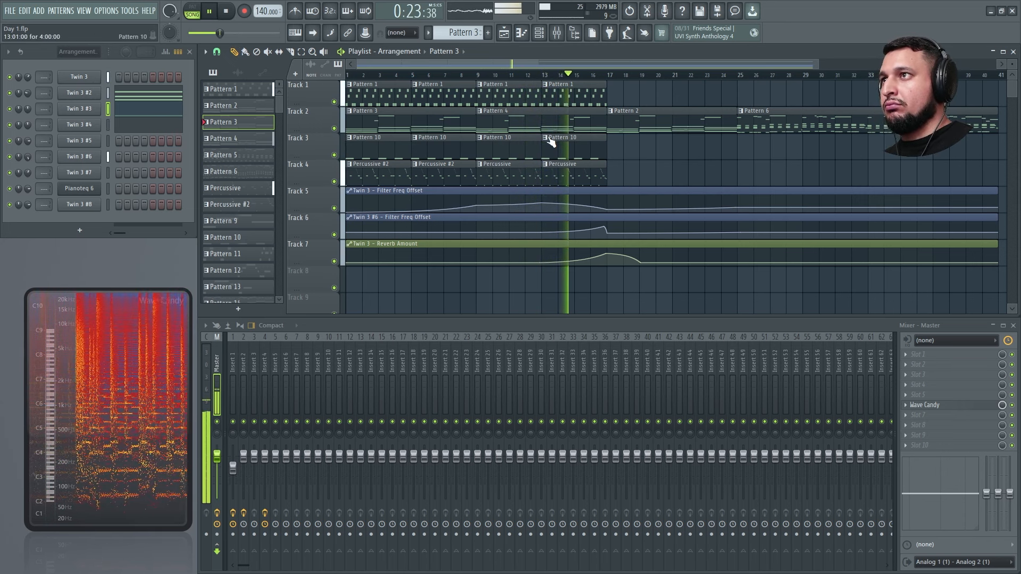
Step: Chop the long Twin 3 #3 notes in Pattern 4 into 1/2-beat pieces, leaving the short notes whole
{"action": "double_click", "coordinate": [494, 124]}
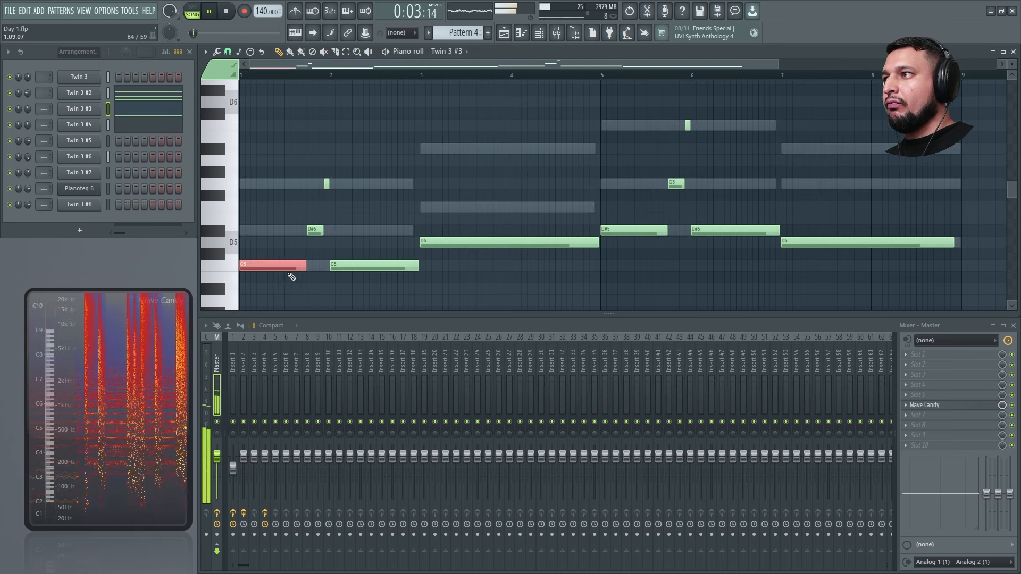
{"action": "left_click_drag", "start_coordinate": [482, 211], "coordinate": [659, 242]}
{"action": "left_click", "coordinate": [854, 238], "text": "ctrl"}
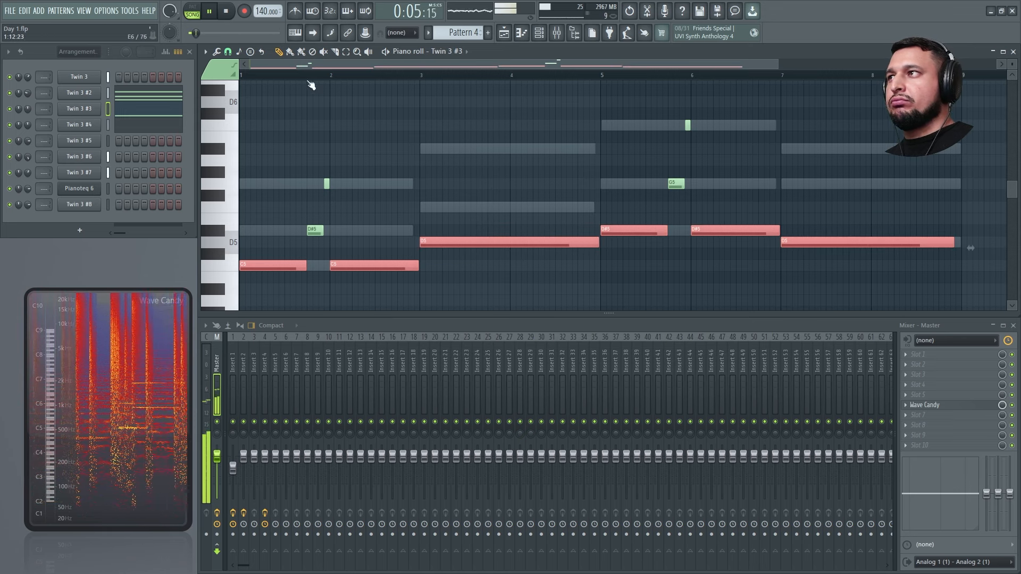
{"action": "left_click", "coordinate": [234, 51]}
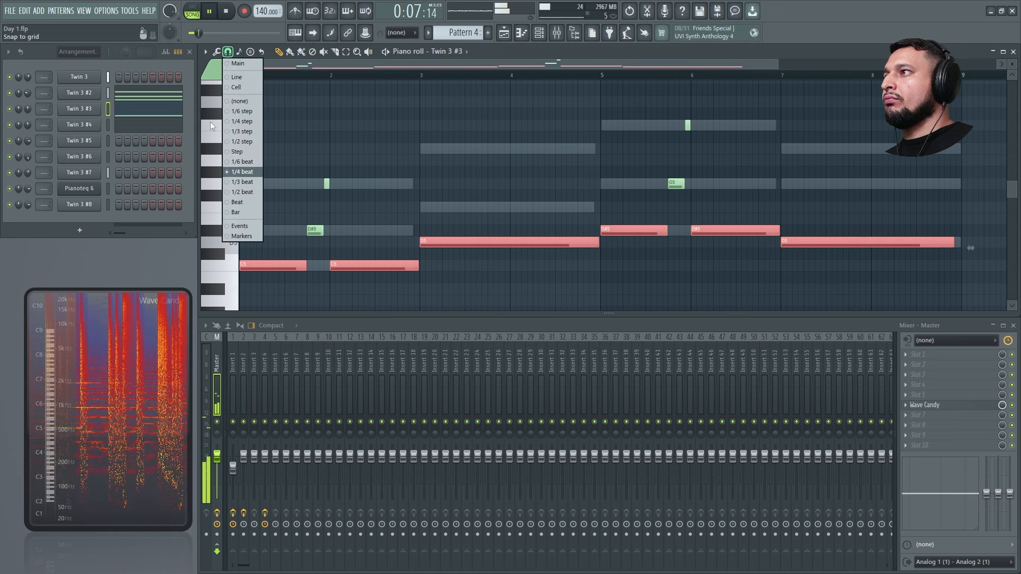
{"action": "left_click", "coordinate": [247, 193]}
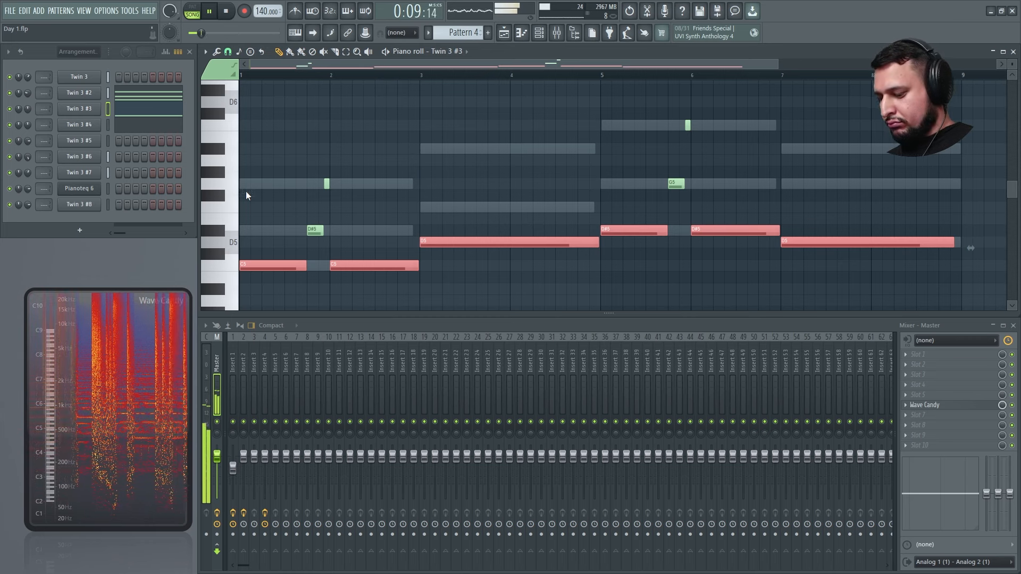
{"action": "key", "text": "ctrl+u"}
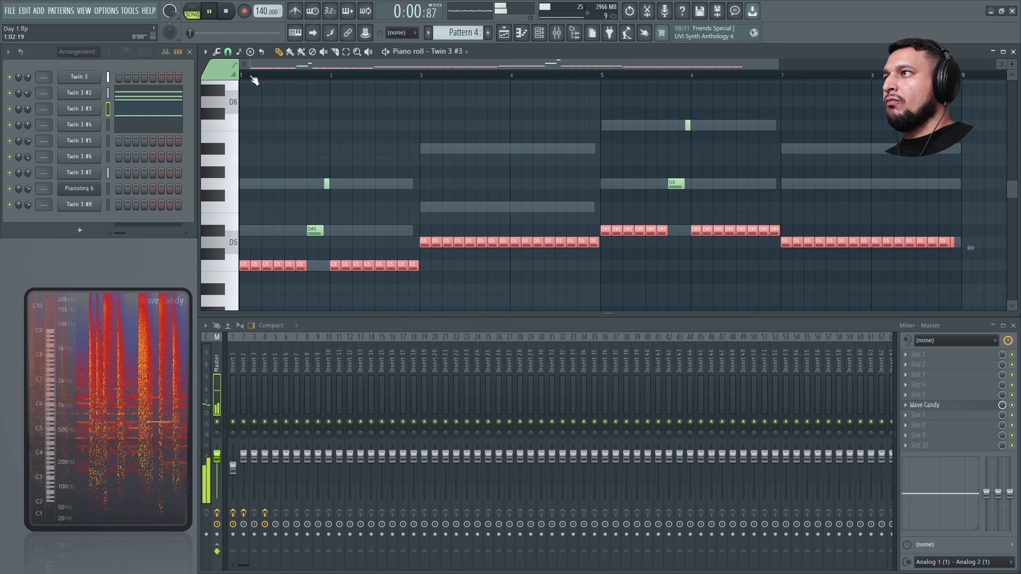
Step: Shorten all the chopped Twin 3 #3 notes to about 1 step 4 ticks so gaps separate them, checking them by playback
{"action": "left_click", "coordinate": [250, 75]}
{"action": "left_click_drag", "start_coordinate": [314, 278], "coordinate": [119, 214]}
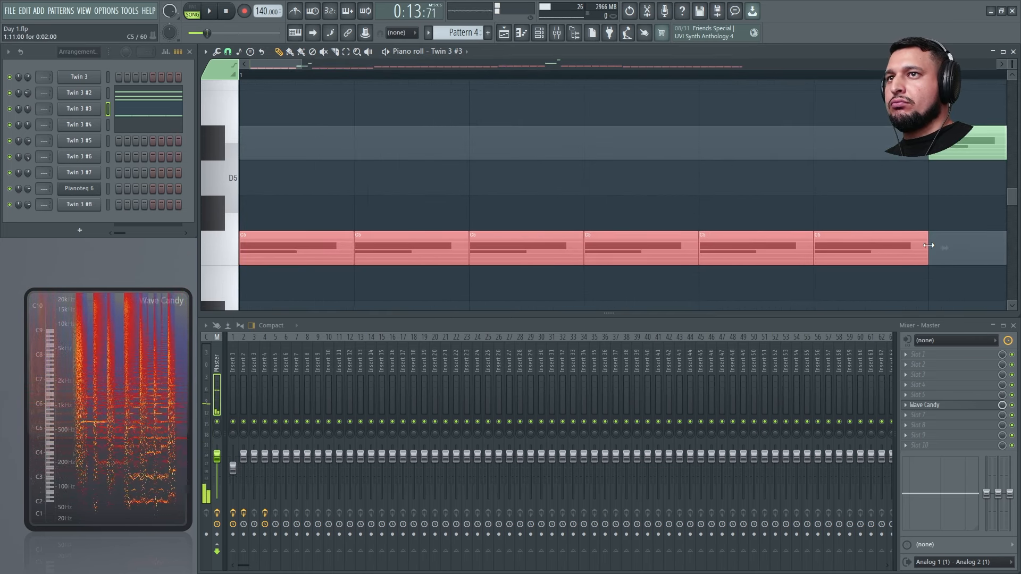
{"action": "left_click_drag", "start_coordinate": [927, 245], "coordinate": [917, 242]}
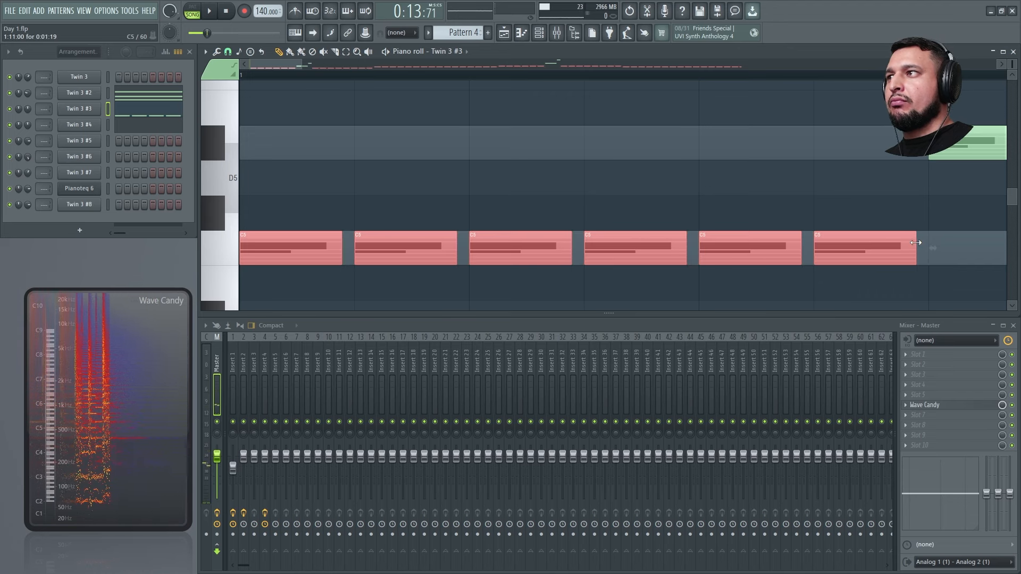
{"action": "key", "text": "space"}
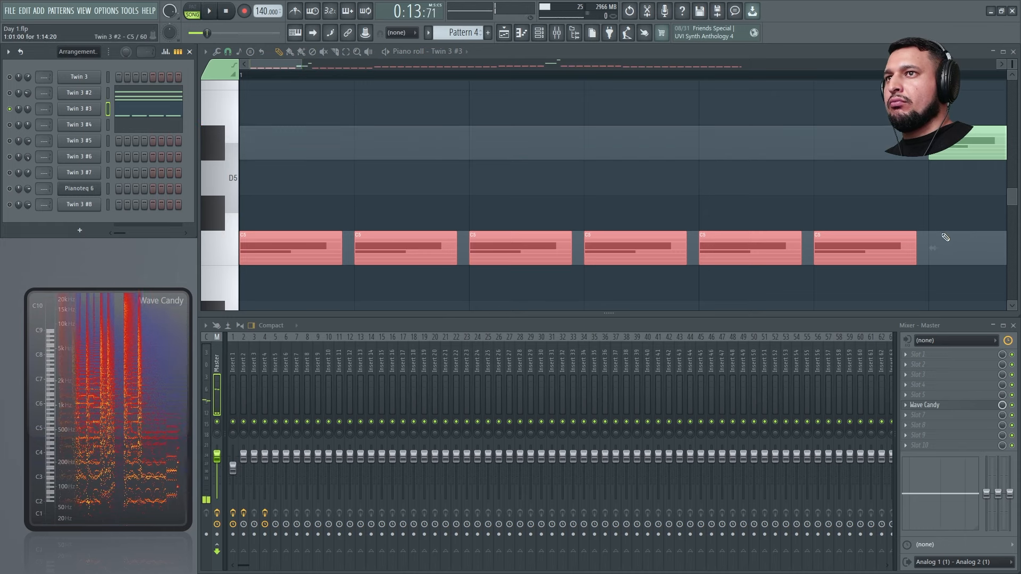
{"action": "left_click_drag", "start_coordinate": [914, 247], "coordinate": [873, 244]}
{"action": "key", "text": "space"}
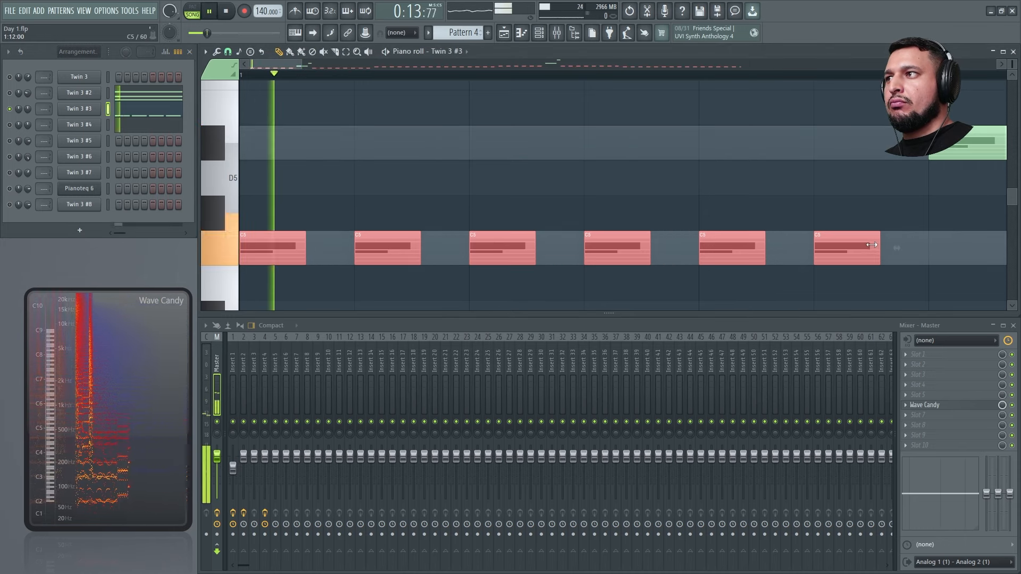
Step: Set the piano roll snap to 1/4 beat and replace the leftover sliver at the end of bar 8 with a D5 note matching the others
{"action": "left_click", "coordinate": [228, 52]}
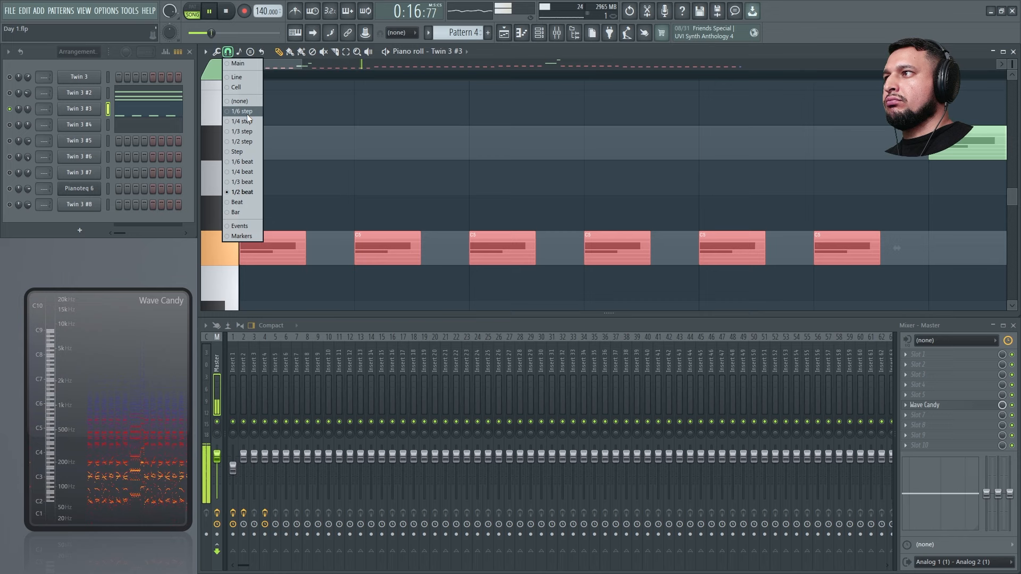
{"action": "left_click", "coordinate": [250, 172]}
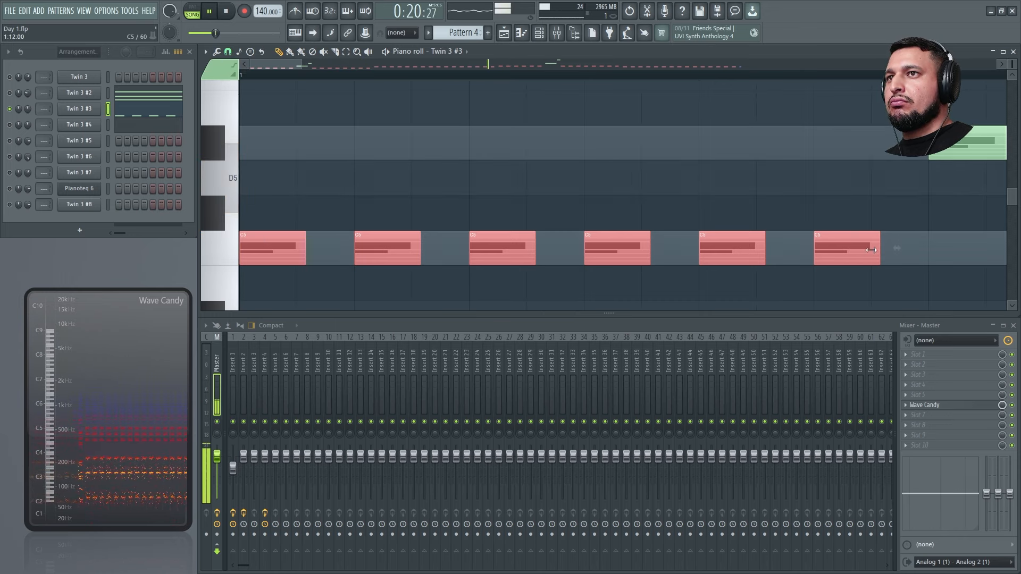
{"action": "left_click_drag", "start_coordinate": [904, 247], "coordinate": [883, 248]}
{"action": "right_click", "coordinate": [634, 153], "text": "ctrl"}
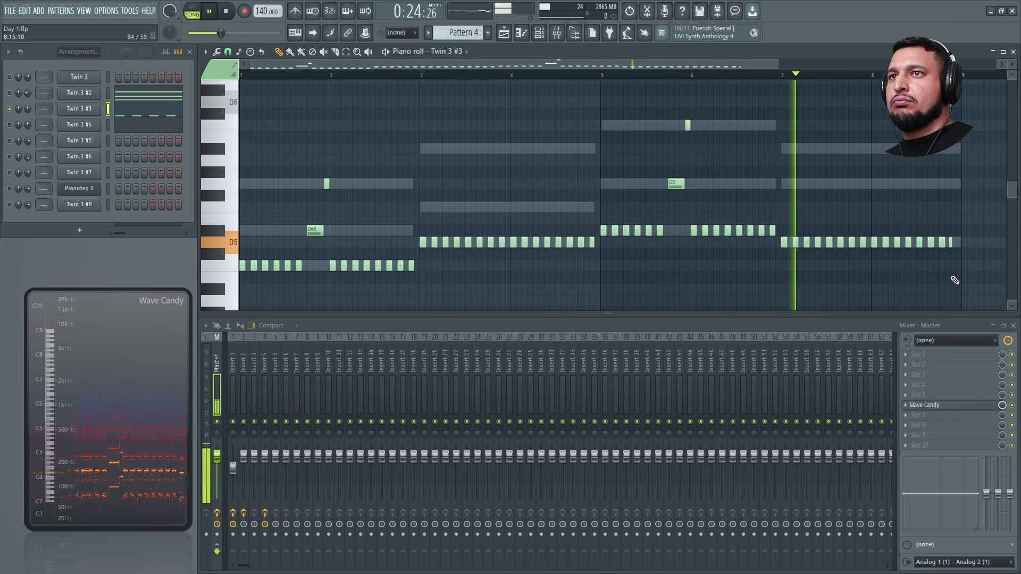
{"action": "left_click", "coordinate": [955, 260]}
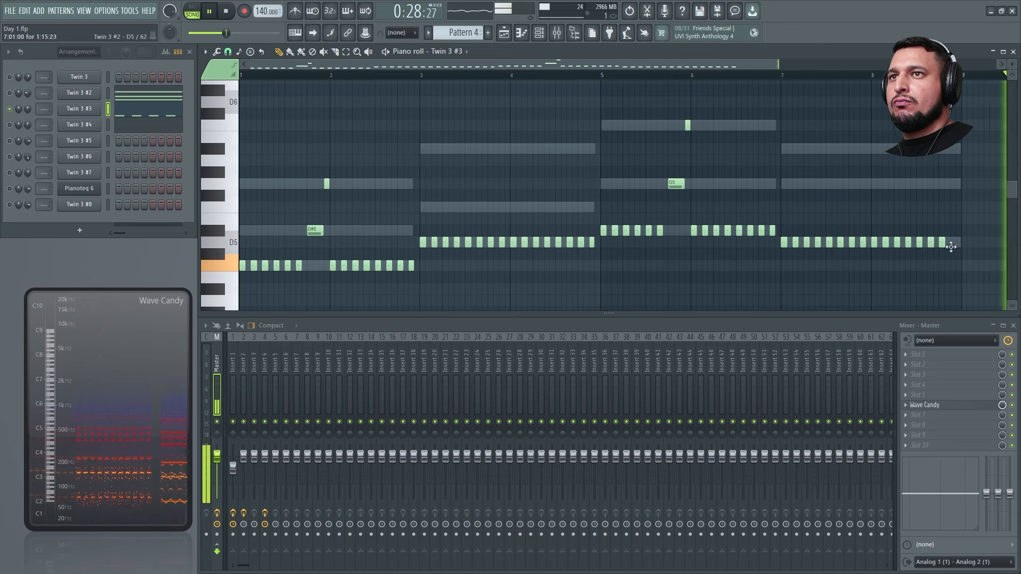
Step: Play the arrangement with the chopped notes and examine the Pattern 4 clip on Track 2 in the playlist
{"action": "key", "text": "space"}
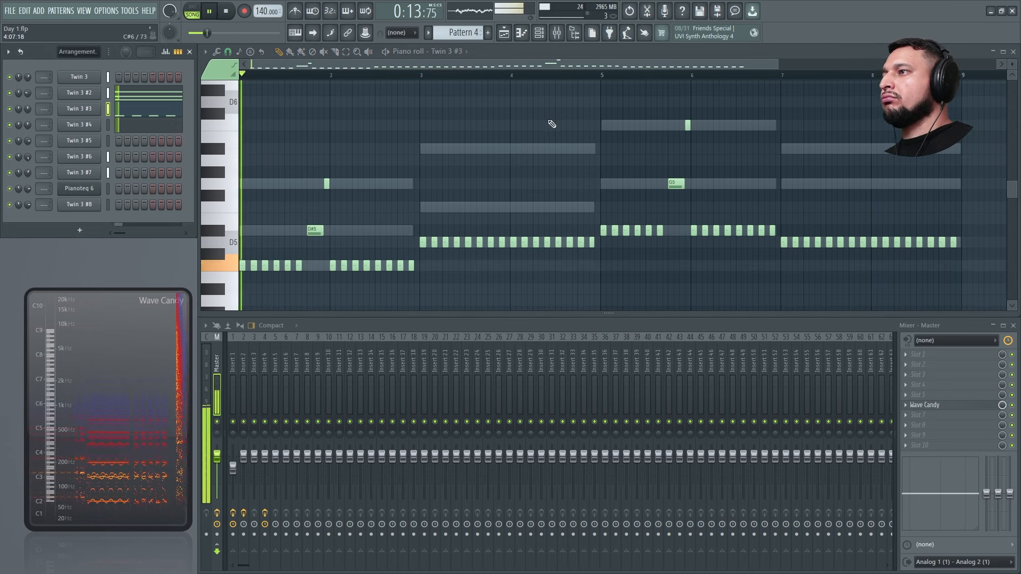
{"action": "left_click", "coordinate": [505, 33]}
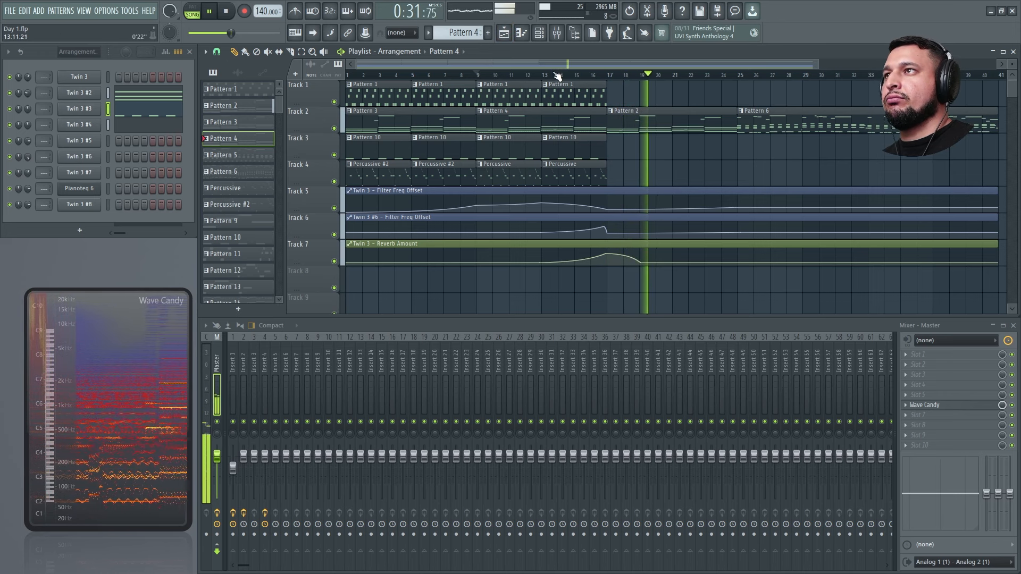
{"action": "double_click", "coordinate": [536, 117]}
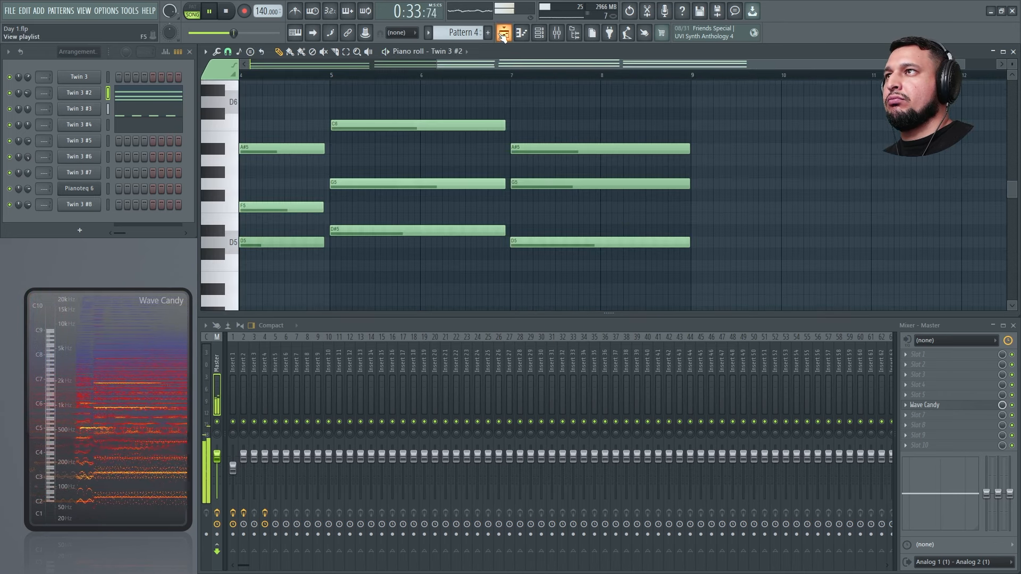
{"action": "left_click", "coordinate": [503, 34]}
Step: Raise the Twin 3 #3 D5 notes in bar 8 of Pattern 4 to G5
{"action": "double_click", "coordinate": [545, 111]}
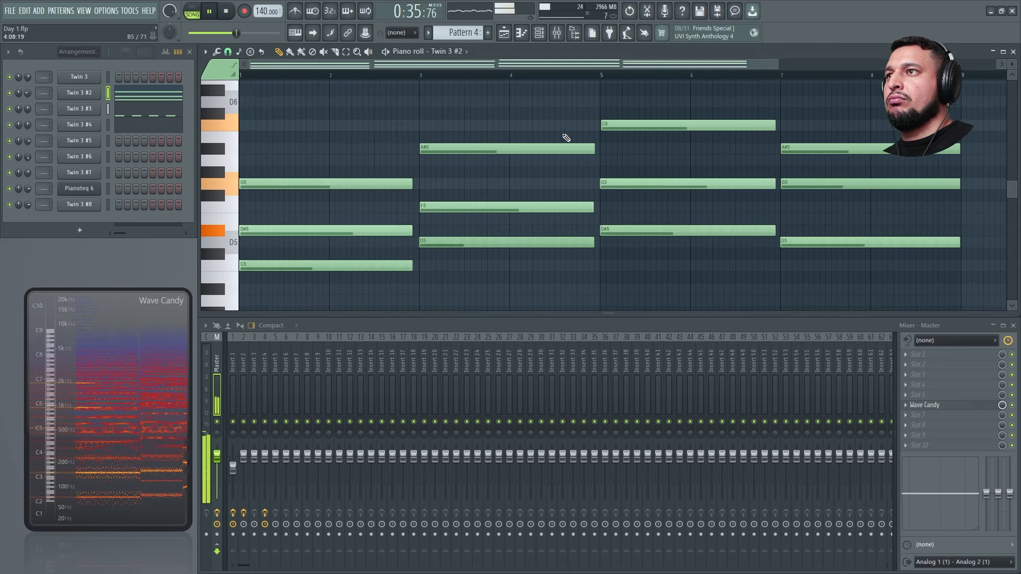
{"action": "key", "text": "space"}
{"action": "key", "text": "space"}
{"action": "left_click", "coordinate": [150, 111]}
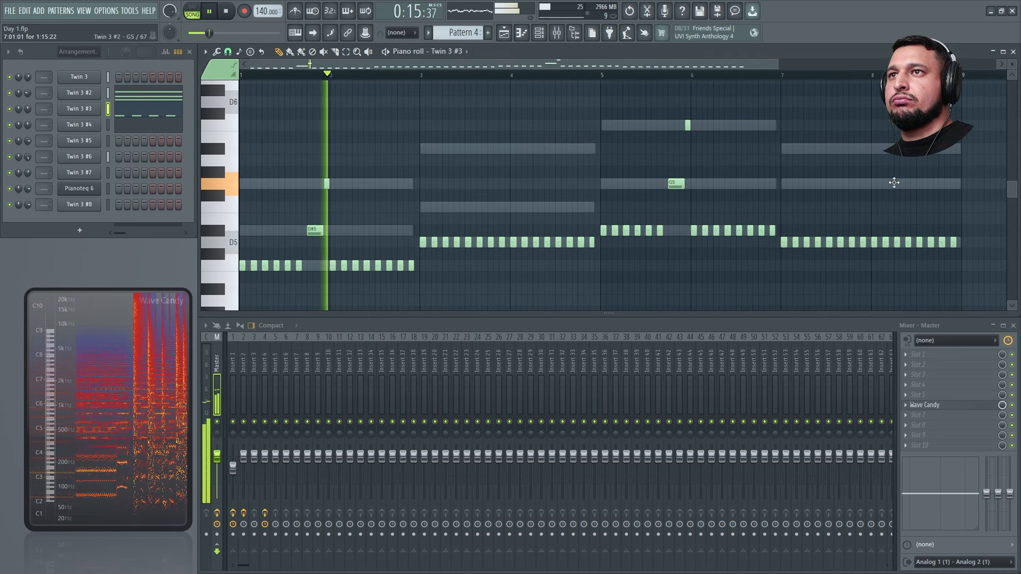
{"action": "left_click_drag", "start_coordinate": [977, 270], "coordinate": [876, 225]}
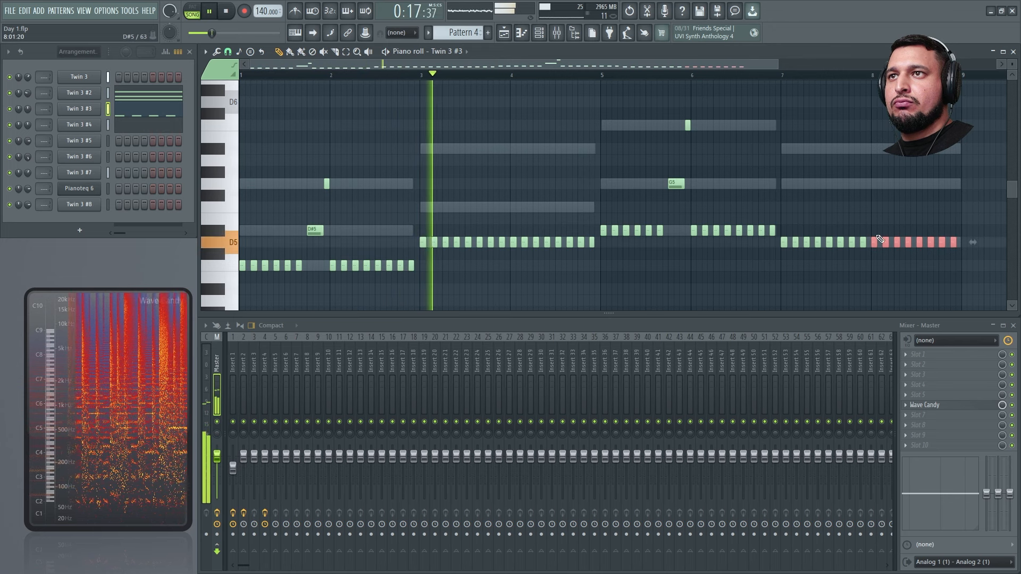
{"action": "key", "text": "Up"}
{"action": "key", "text": "Up"}
{"action": "key", "text": "Up"}
{"action": "key", "text": "Up"}
{"action": "key", "text": "Up"}
{"action": "key", "text": "Up"}
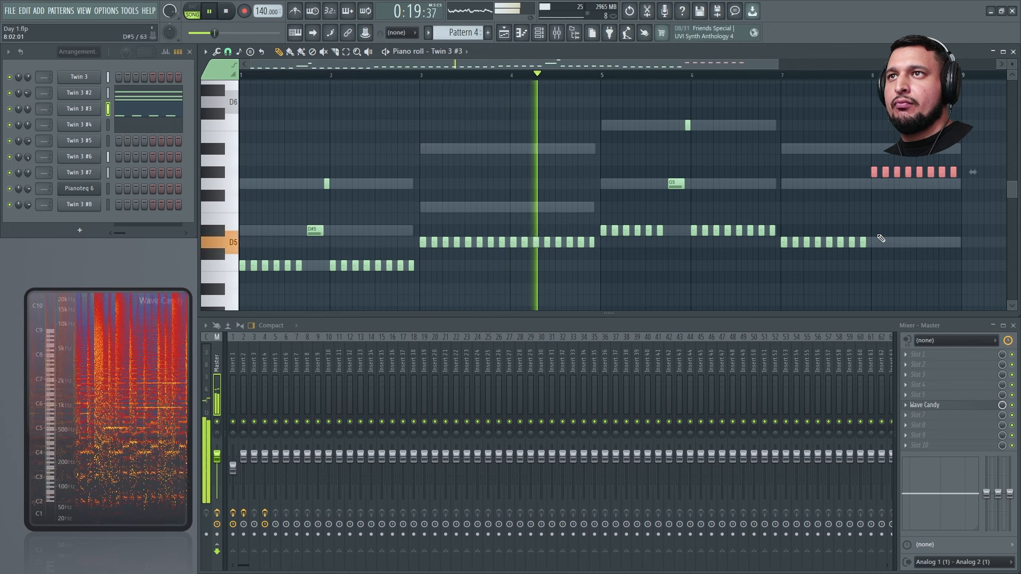
{"action": "key", "text": "shift+Down"}
{"action": "key", "text": "ctrl+d"}
Step: Raise the last two D5 notes of bar 7 to E5 and F5, forming a climb towards bar 8
{"action": "left_click_drag", "start_coordinate": [800, 282], "coordinate": [913, 178]}
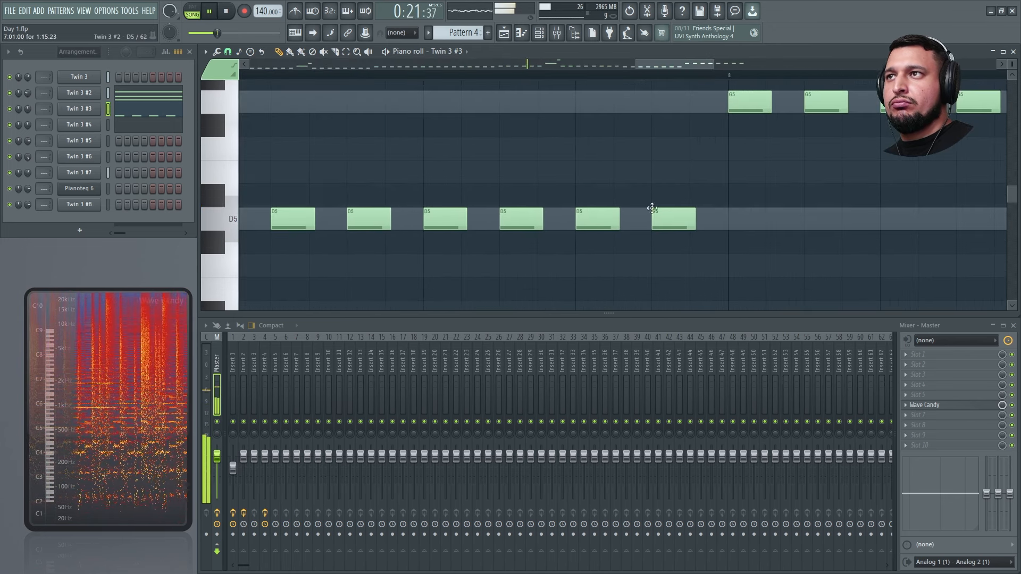
{"action": "left_click_drag", "start_coordinate": [669, 217], "coordinate": [668, 143]}
{"action": "left_click_drag", "start_coordinate": [602, 227], "coordinate": [601, 165]}
{"action": "right_click", "coordinate": [623, 187], "text": "ctrl"}
Step: Raise the last four G5 notes in bar 8 of Pattern 4 to A#5, extending the climb
{"action": "left_click_drag", "start_coordinate": [785, 306], "coordinate": [910, 260]}
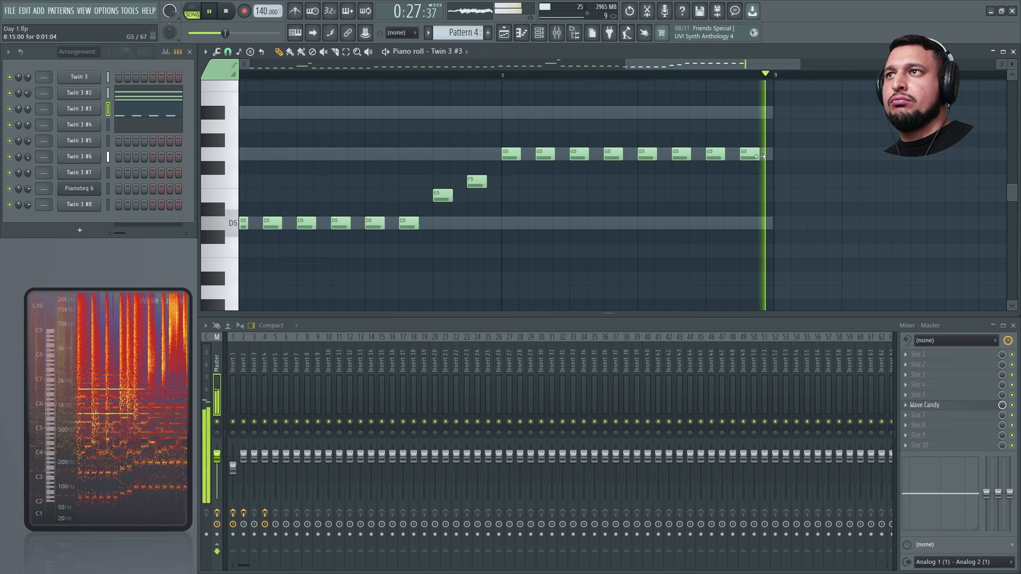
{"action": "left_click_drag", "start_coordinate": [766, 165], "coordinate": [672, 149]}
{"action": "key", "text": "space"}
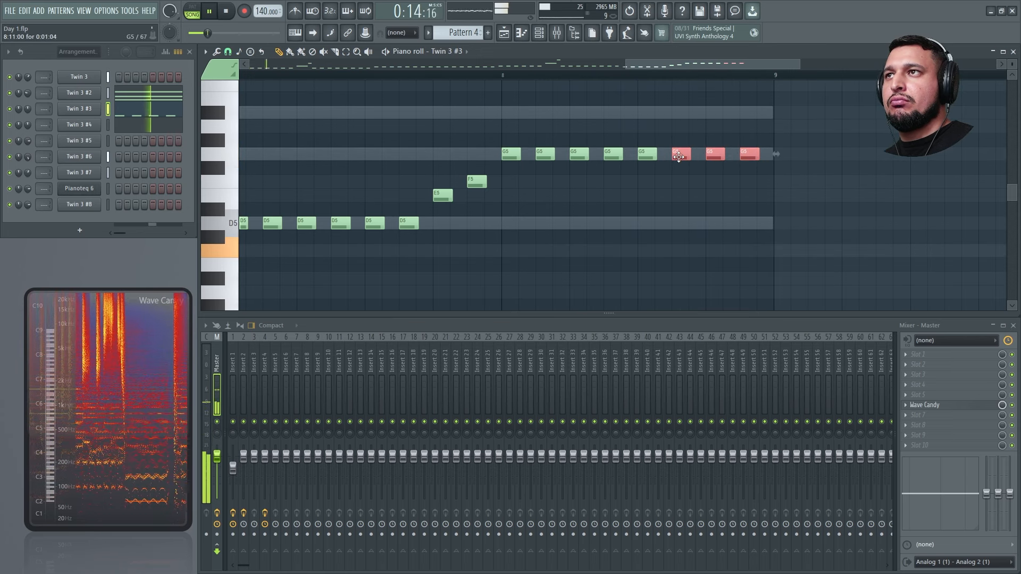
{"action": "left_click", "coordinate": [501, 76]}
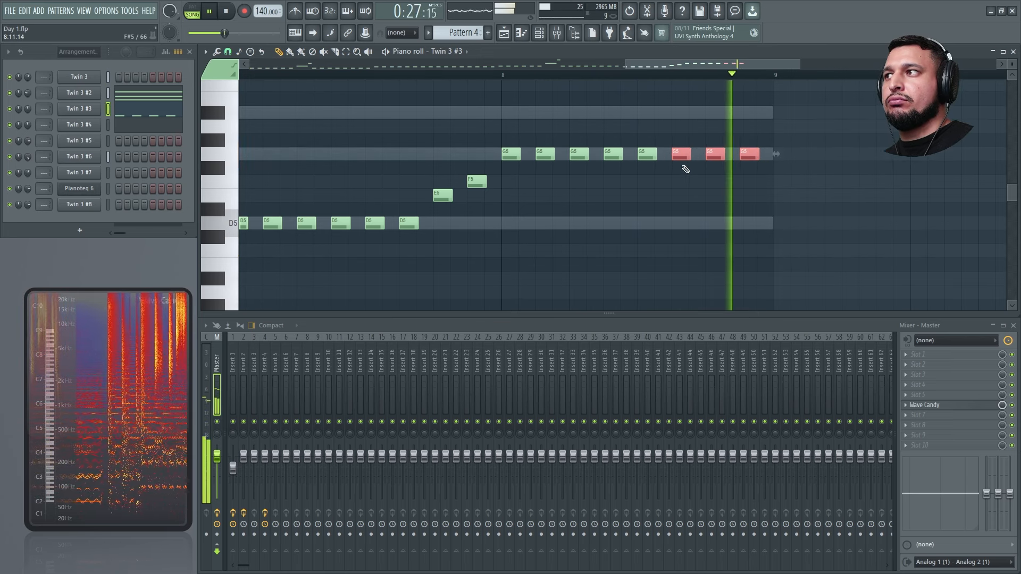
{"action": "left_click_drag", "start_coordinate": [684, 156], "coordinate": [684, 114]}
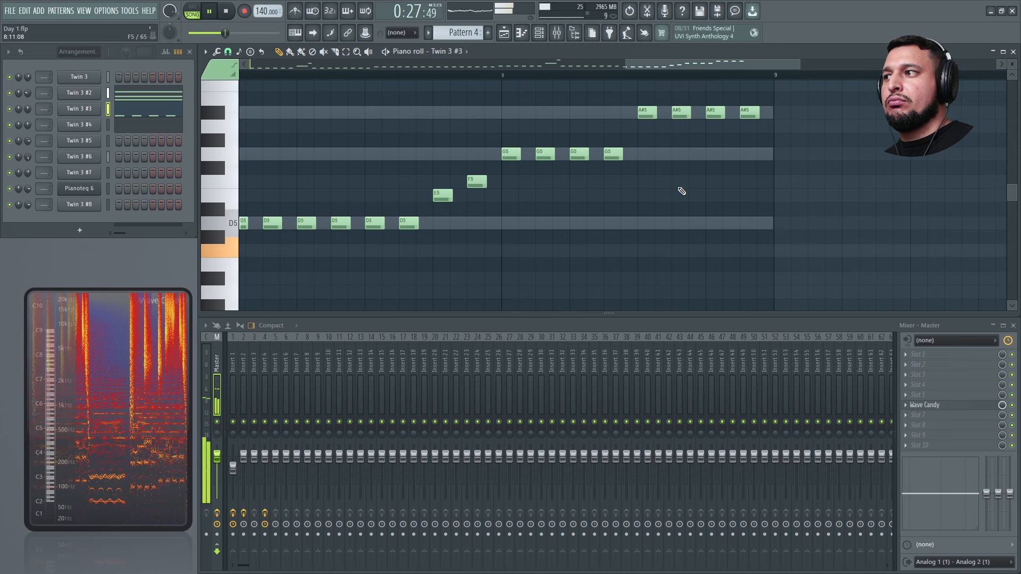
Step: Play the revised climb from the piano roll and the playlist arrangement, and save the project
{"action": "left_click", "coordinate": [413, 77]}
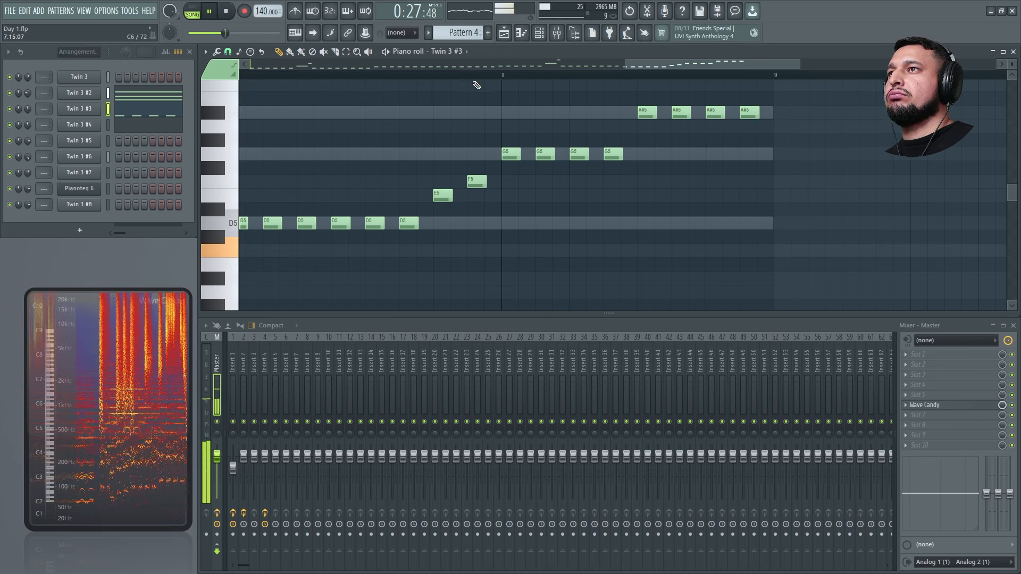
{"action": "right_click", "coordinate": [490, 93], "text": "ctrl"}
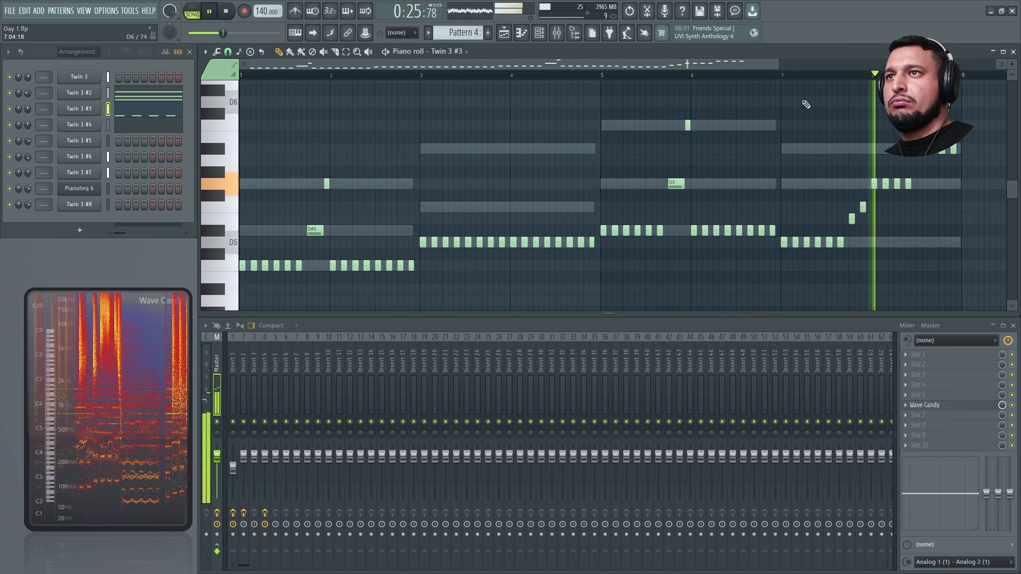
{"action": "left_click", "coordinate": [783, 80]}
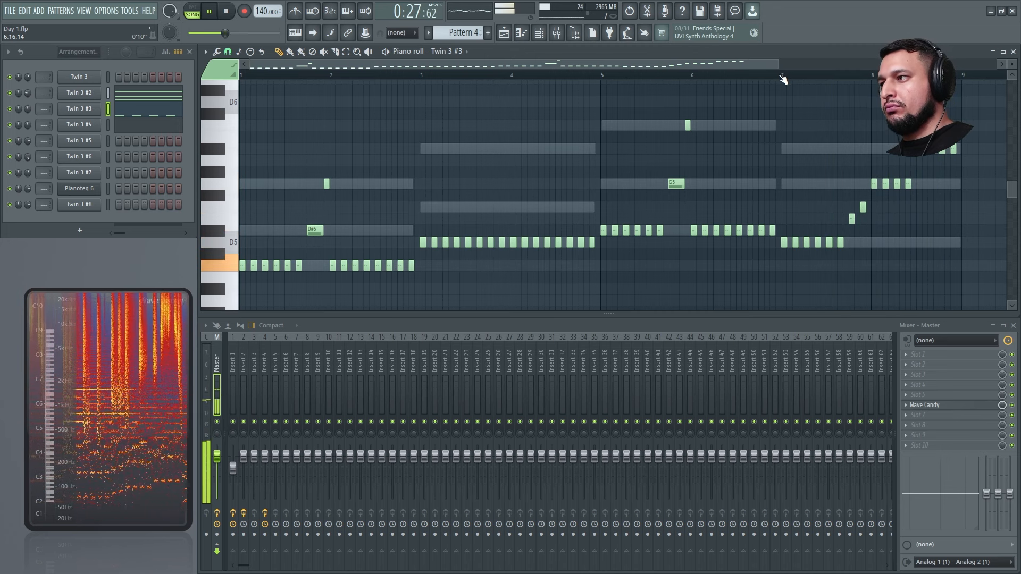
{"action": "left_click", "coordinate": [504, 32]}
{"action": "key", "text": "space"}
{"action": "key", "text": "space"}
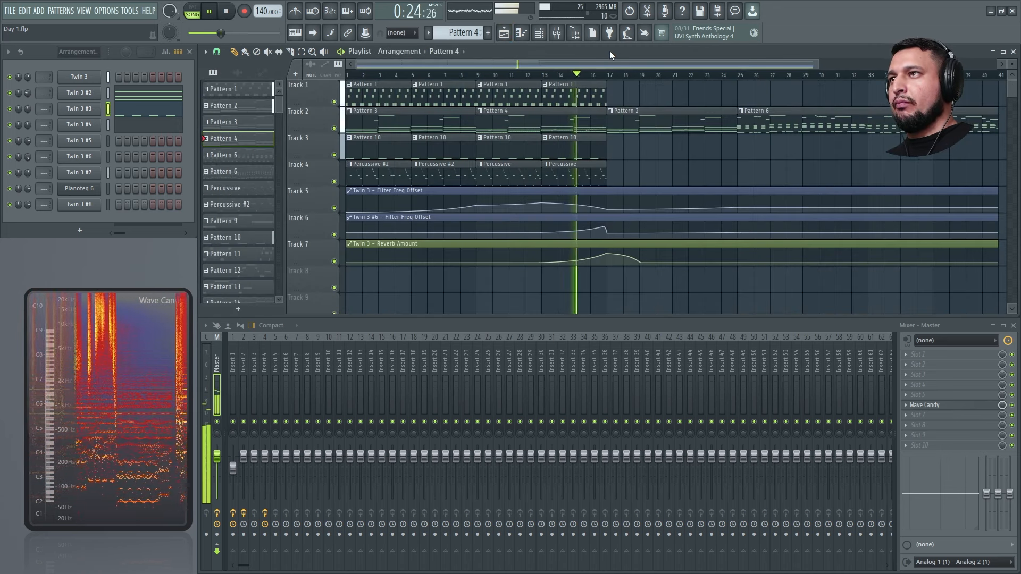
{"action": "key", "text": "ctrl+s"}
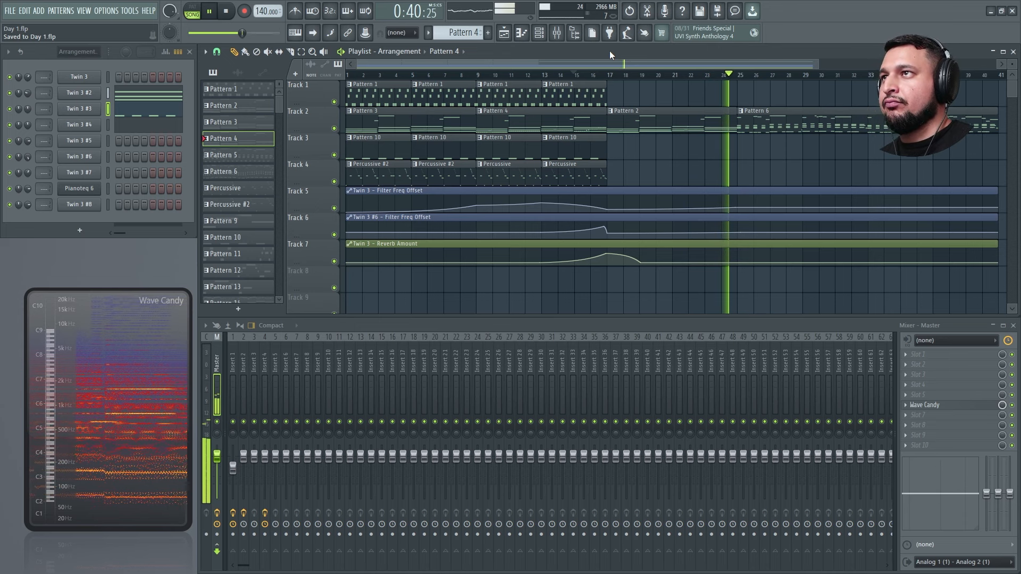
{"action": "key", "text": "space"}
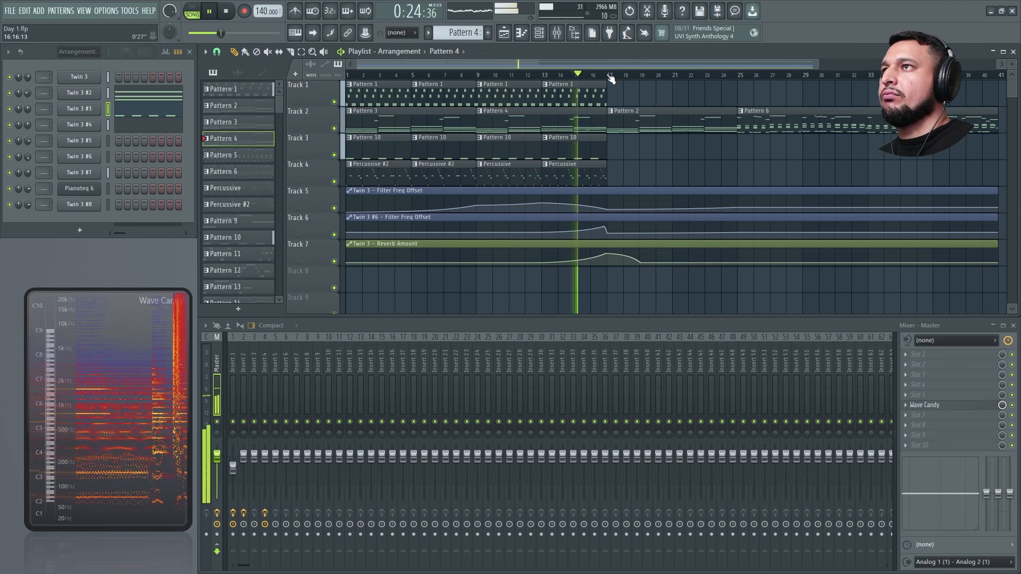
Step: Adjust the Filter Freq Offset of Twin 3 #2 and create an automation clip for it in the playlist
{"action": "left_click", "coordinate": [610, 68]}
{"action": "left_click", "coordinate": [62, 95]}
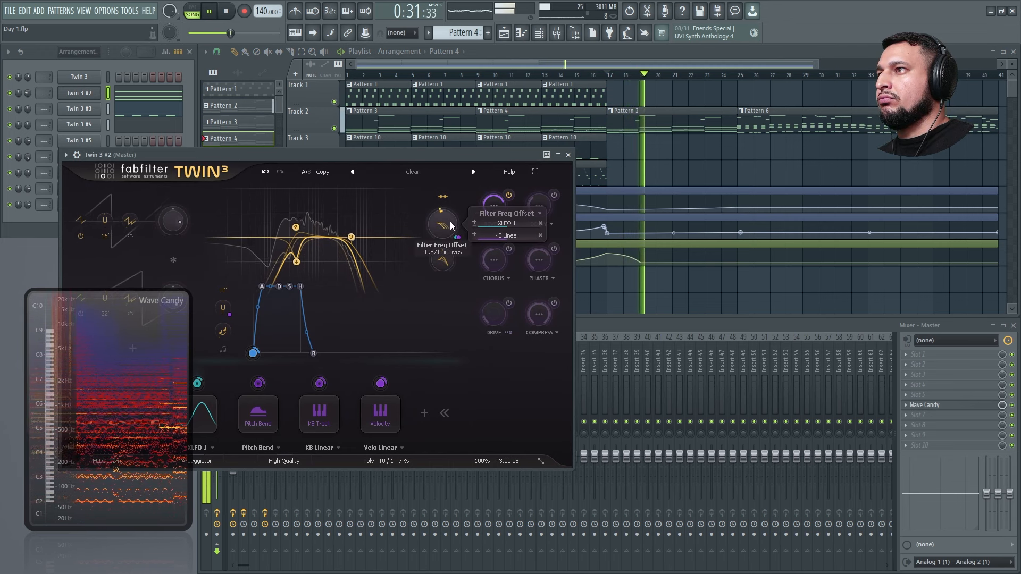
{"action": "mouse_move", "coordinate": [450, 226]}
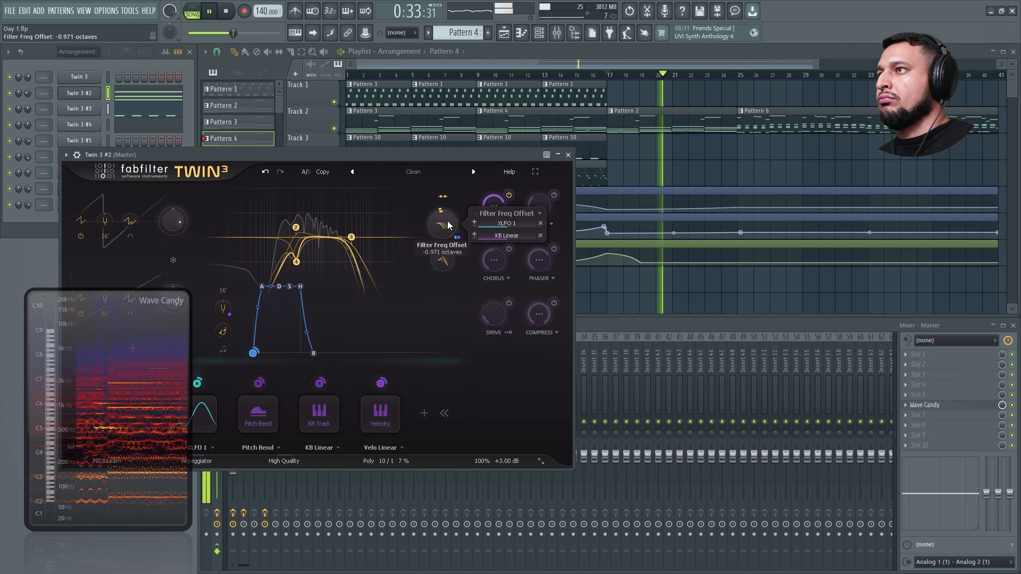
{"action": "left_click", "coordinate": [129, 10]}
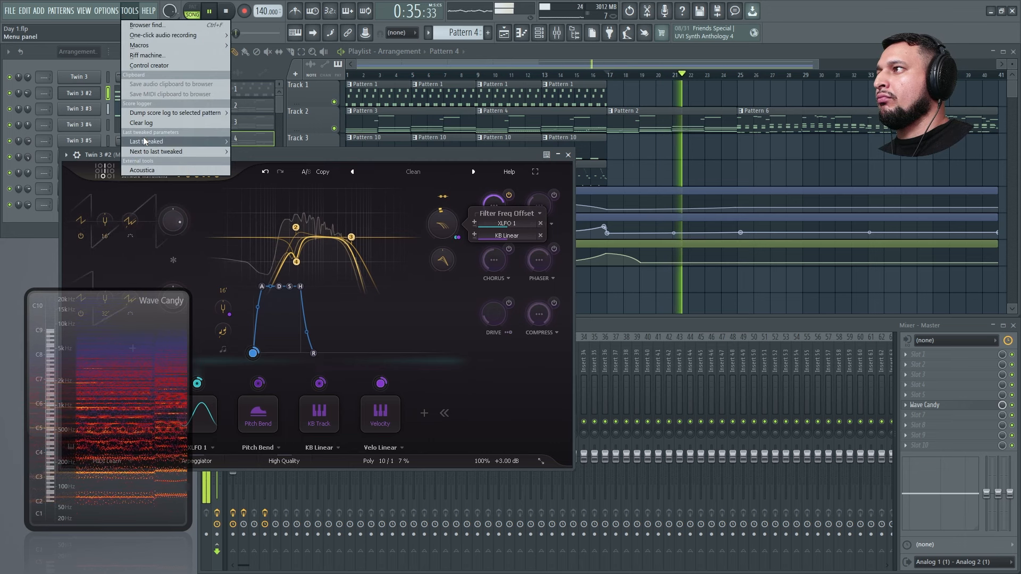
{"action": "mouse_move", "coordinate": [160, 142]}
{"action": "left_click", "coordinate": [282, 213]}
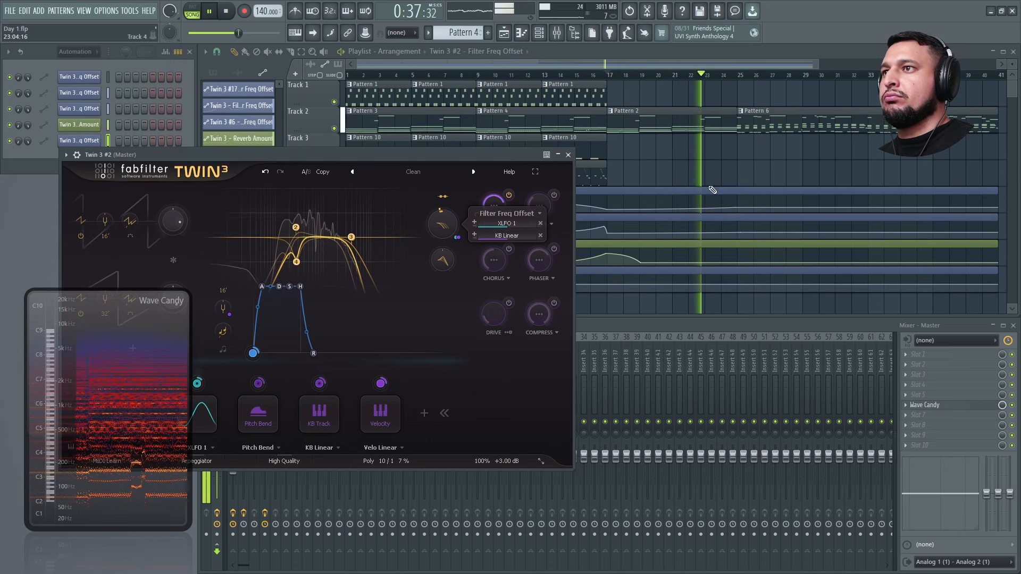
{"action": "left_click", "coordinate": [568, 155]}
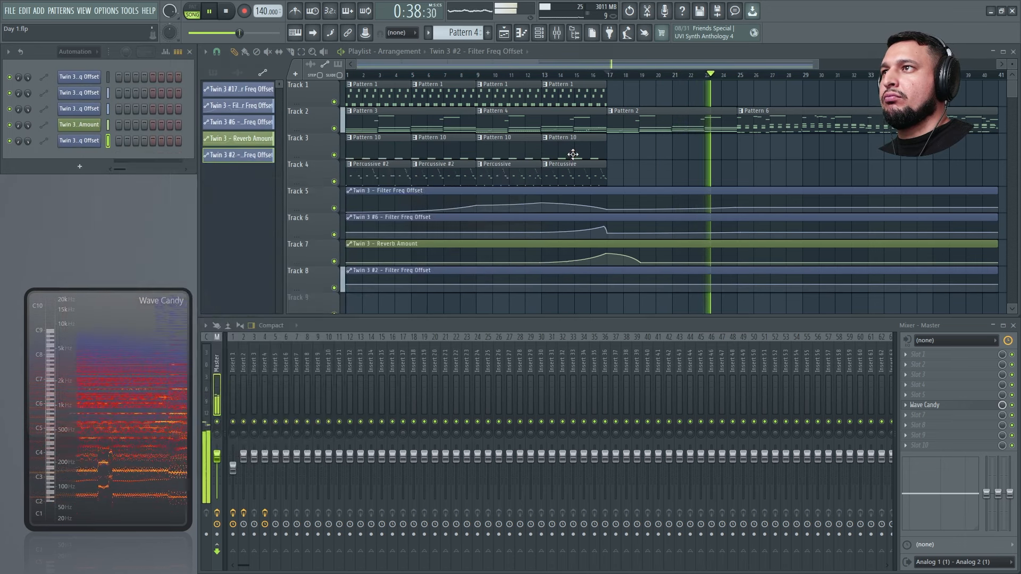
Step: Shape the Twin 3 #2 filter automation with low points near bars 17 and 25 and a rise to about 88% just before bar 25
{"action": "right_click", "coordinate": [350, 288]}
{"action": "left_click", "coordinate": [355, 452]}
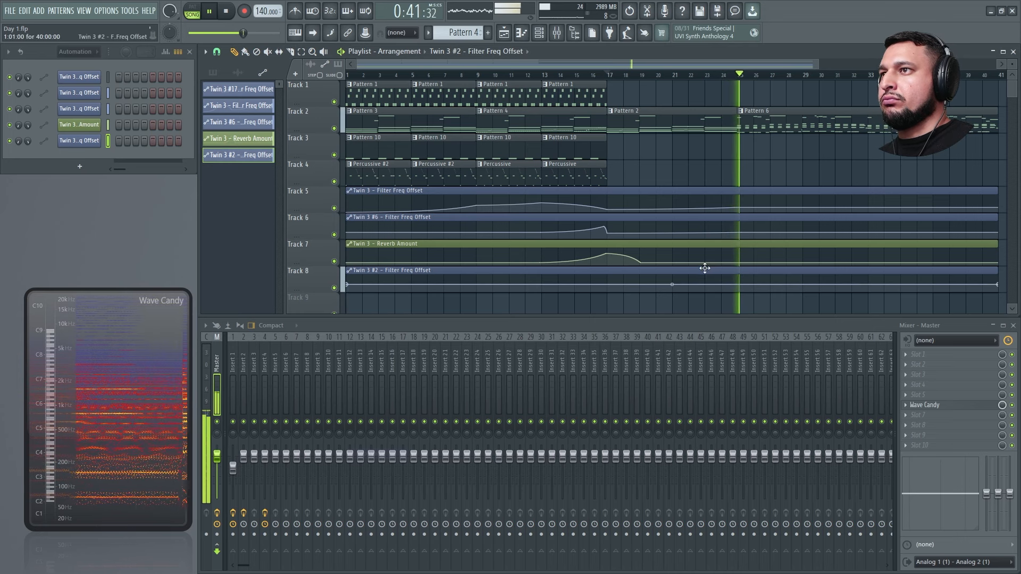
{"action": "left_click_drag", "start_coordinate": [608, 286], "coordinate": [599, 288]}
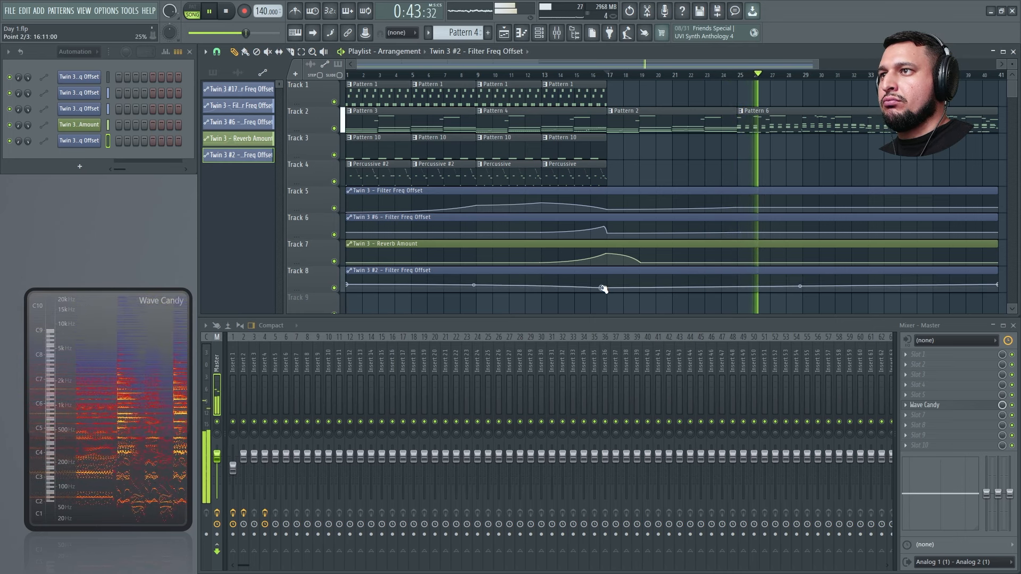
{"action": "right_click", "coordinate": [736, 288]}
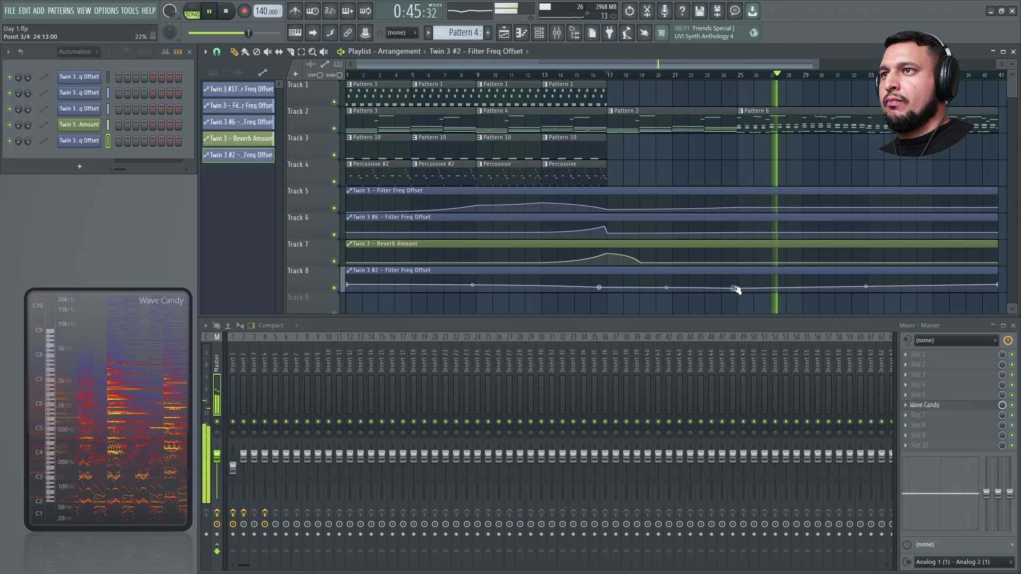
{"action": "right_click", "coordinate": [680, 287]}
{"action": "left_click_drag", "start_coordinate": [680, 288], "coordinate": [724, 278]}
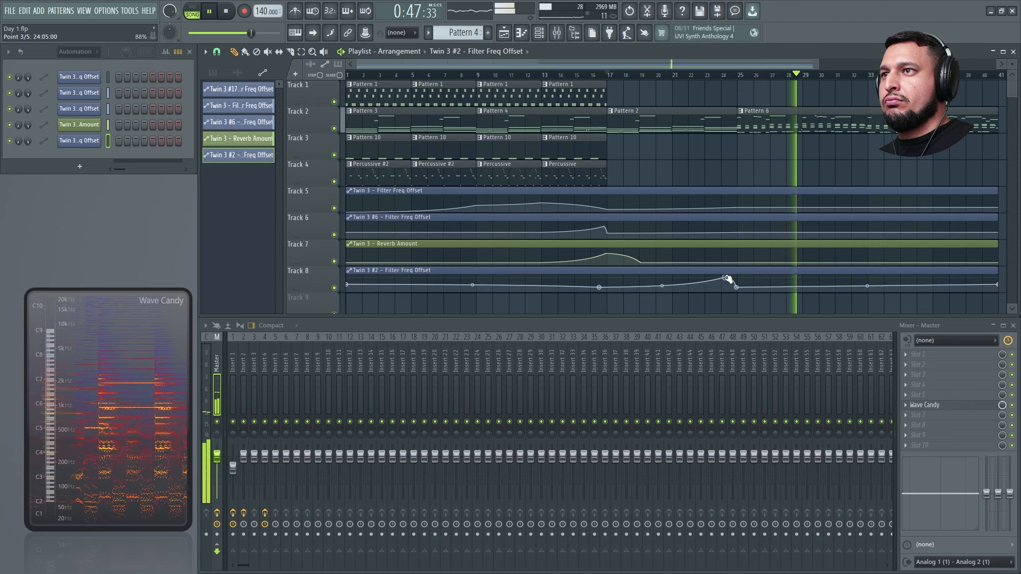
Step: Add a point at about bar 17 of the Twin 3 #2 filter automation and lower the peak before bar 25 to about 56%
{"action": "left_click", "coordinate": [605, 74]}
{"action": "left_click_drag", "start_coordinate": [611, 288], "coordinate": [806, 261]}
{"action": "left_click_drag", "start_coordinate": [723, 217], "coordinate": [740, 225]}
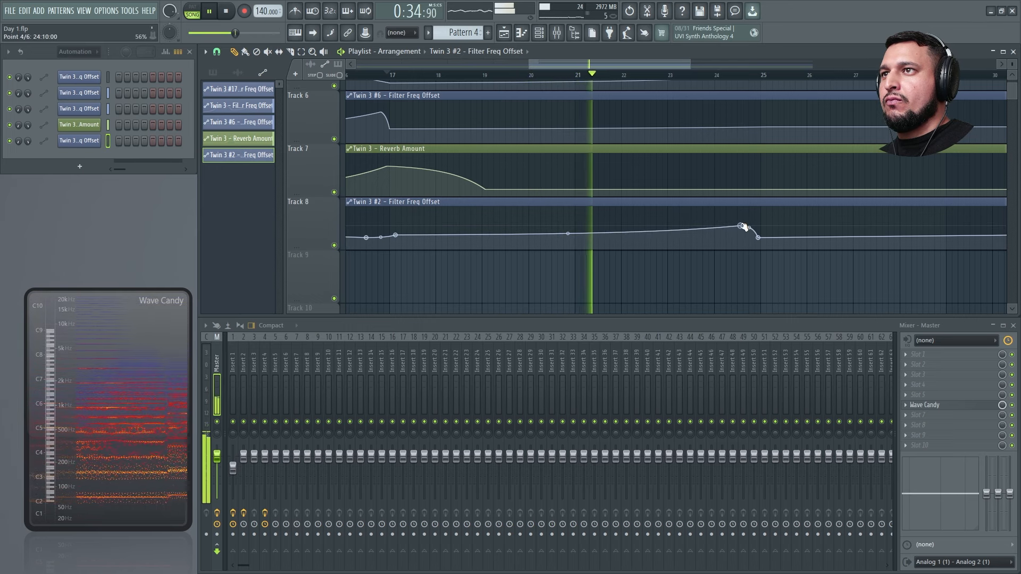
Step: Add a dip of about 18% just before bar 21 in the Twin 3 #2 filter automation and a curved recovery to about bar 22
{"action": "right_click", "coordinate": [571, 241]}
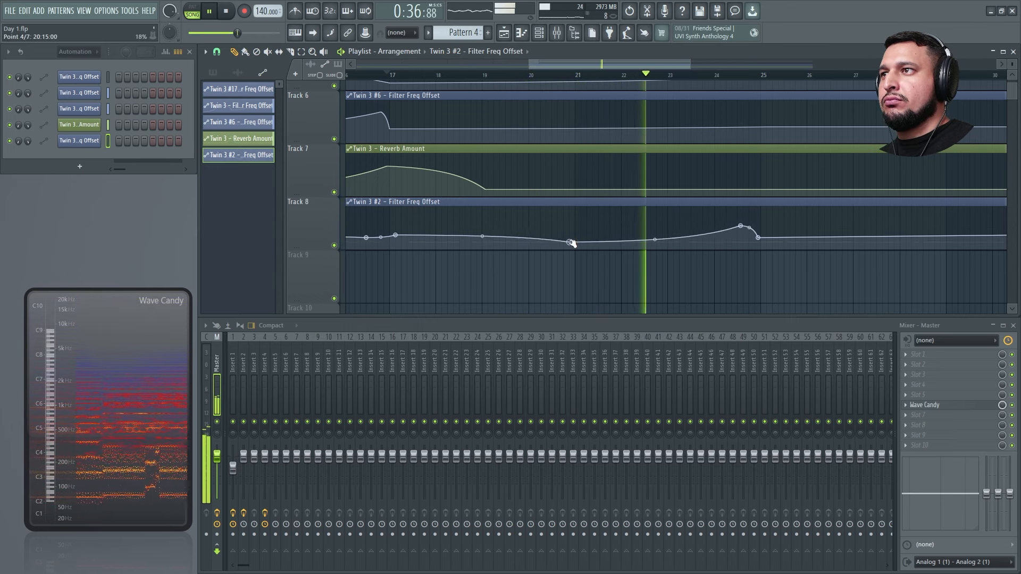
{"action": "right_click", "coordinate": [578, 234]}
{"action": "right_click", "coordinate": [578, 235]}
{"action": "left_click", "coordinate": [596, 248]}
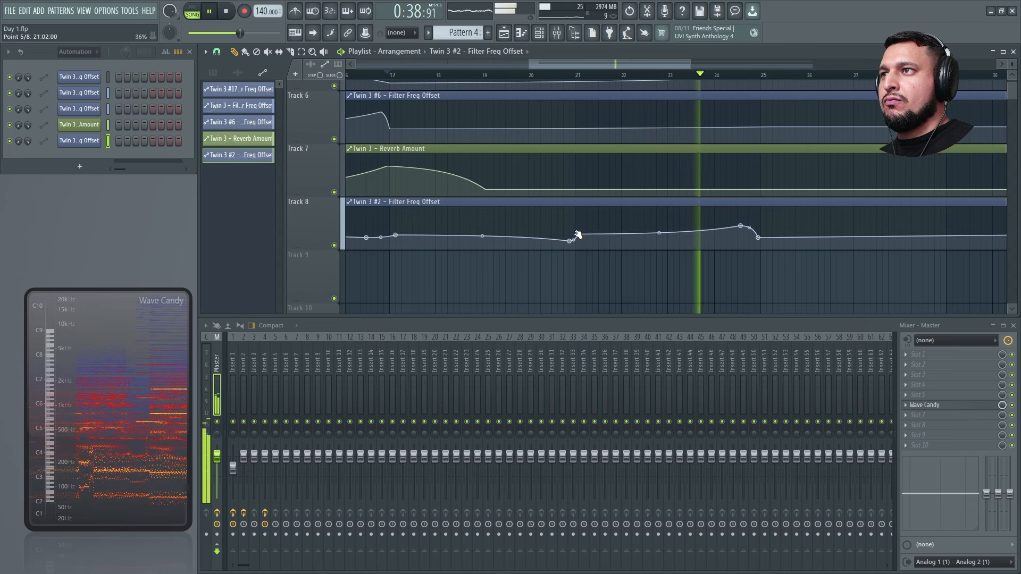
{"action": "left_click_drag", "start_coordinate": [598, 241], "coordinate": [598, 238]}
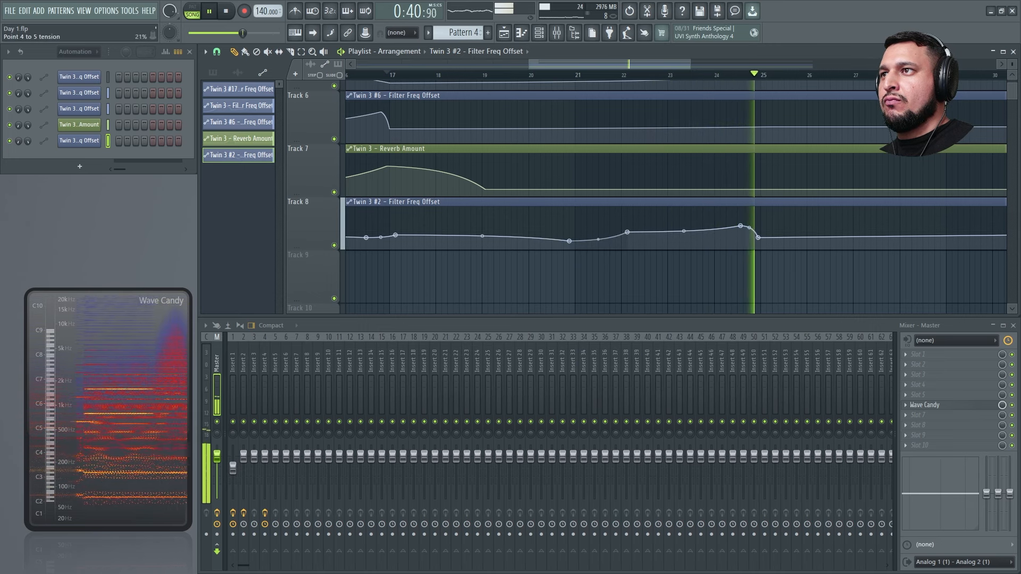
Step: Add a peak at about bar 40 of the Twin 3 #2 filter automation, making it rise gradually from bar 25
{"action": "right_click", "coordinate": [636, 275], "text": "ctrl"}
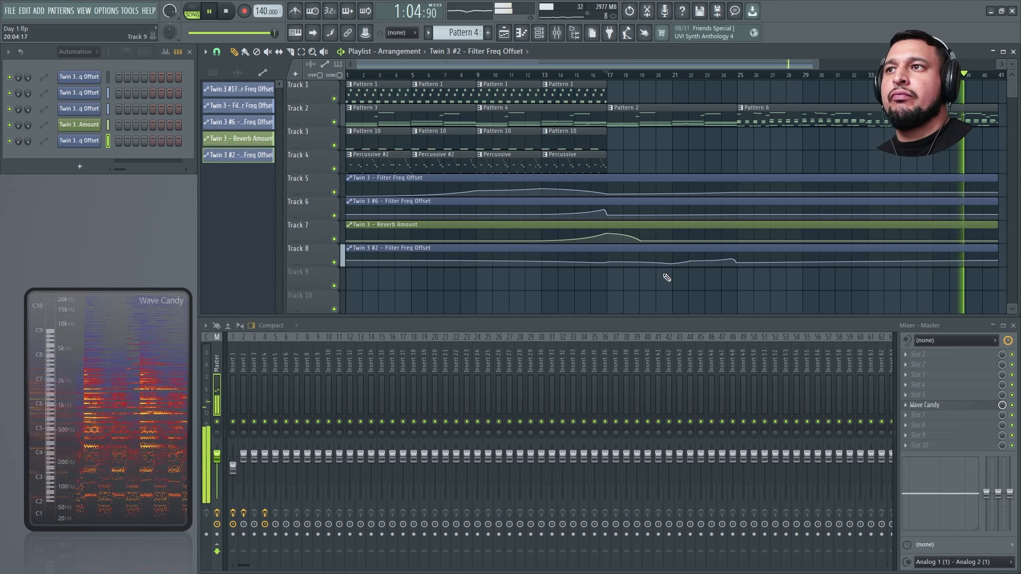
{"action": "left_click_drag", "start_coordinate": [642, 248], "coordinate": [1017, 226]}
{"action": "right_click", "coordinate": [899, 278]}
{"action": "left_click_drag", "start_coordinate": [900, 278], "coordinate": [914, 265]}
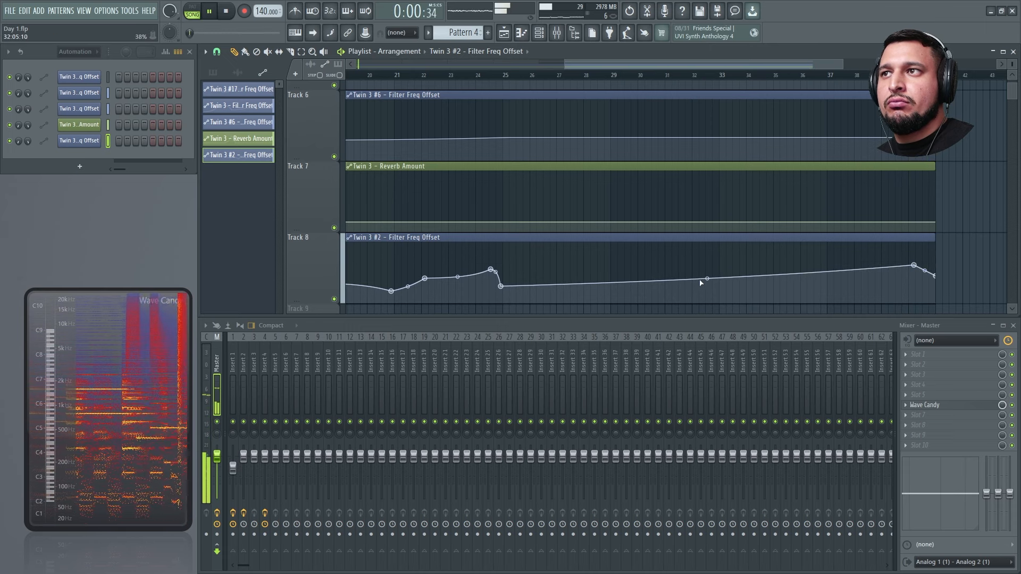
Step: Play the last section and bend the filter automation rise between bars 25 and 40 into a slight curve
{"action": "left_click", "coordinate": [712, 75]}
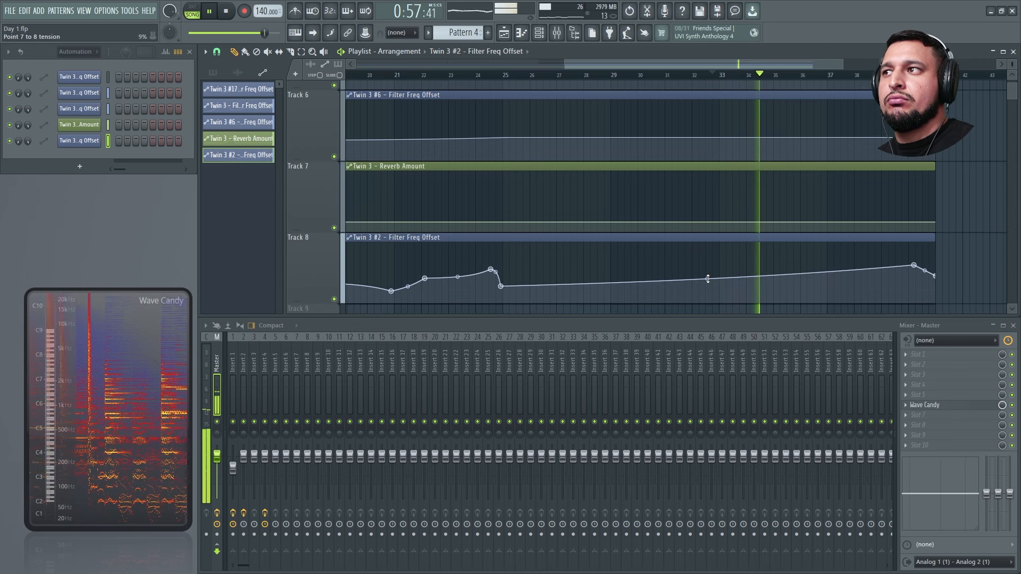
{"action": "left_click_drag", "start_coordinate": [708, 279], "coordinate": [708, 280]}
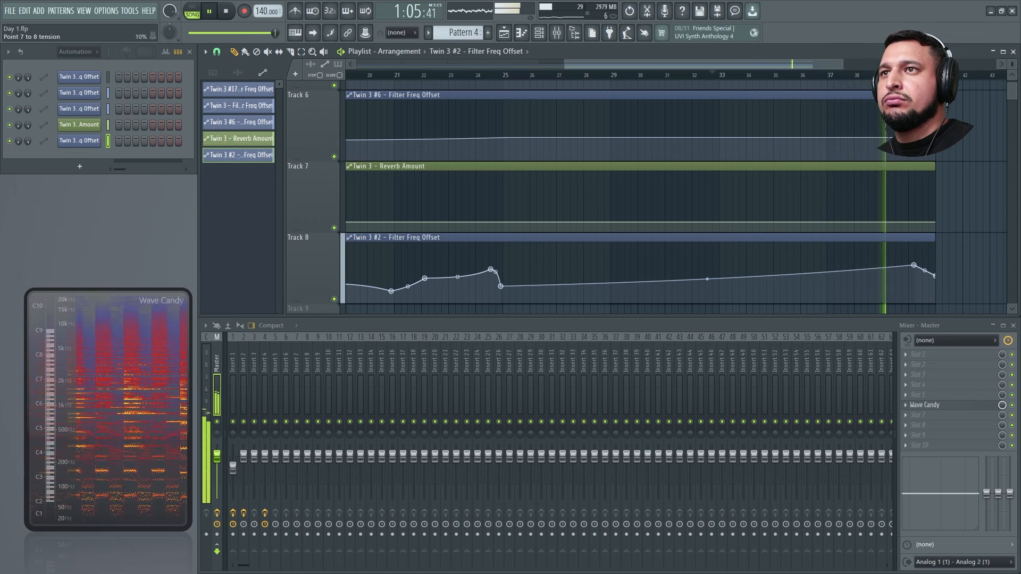
{"action": "left_click_drag", "start_coordinate": [707, 279], "coordinate": [707, 281]}
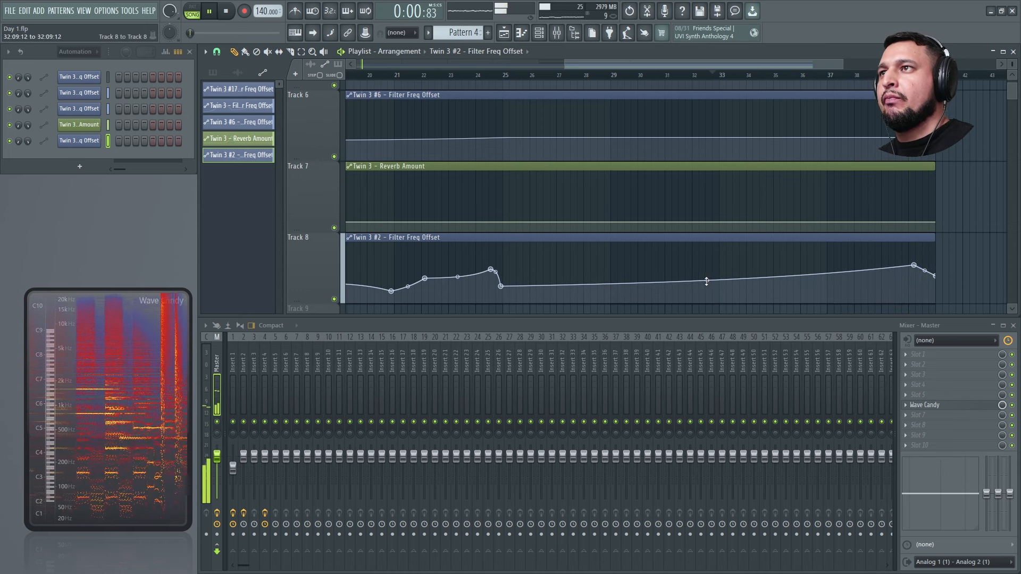
{"action": "right_click", "coordinate": [706, 281], "text": "ctrl"}
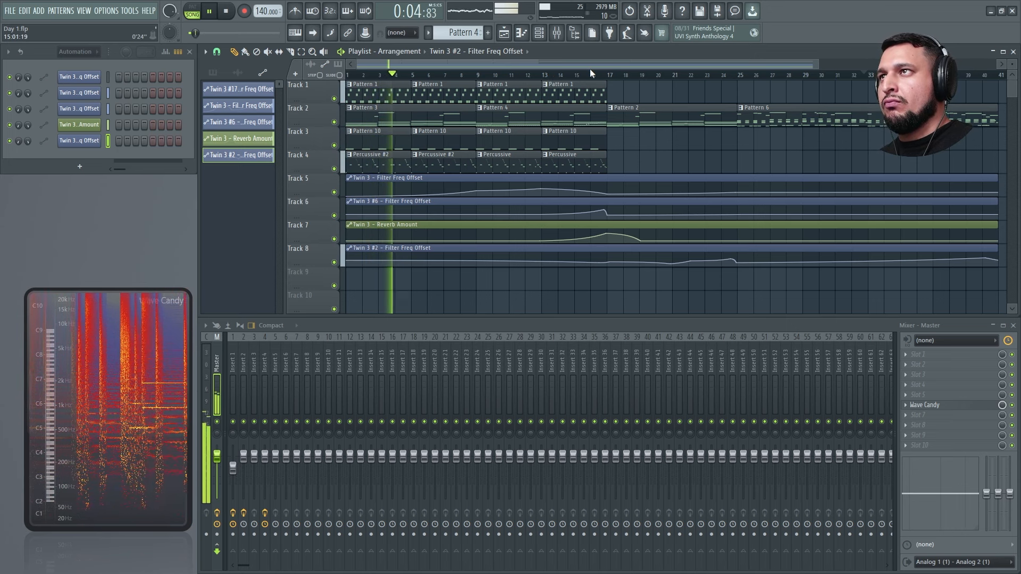
Step: Add a point at about bar 15 of the Twin 3 #2 filter automation using the start point's copied 45% value
{"action": "mouse_move", "coordinate": [589, 69]}
{"action": "left_mouse_down"}
{"action": "mouse_move", "coordinate": [609, 74]}
{"action": "mouse_move", "coordinate": [601, 75]}
{"action": "left_mouse_up"}
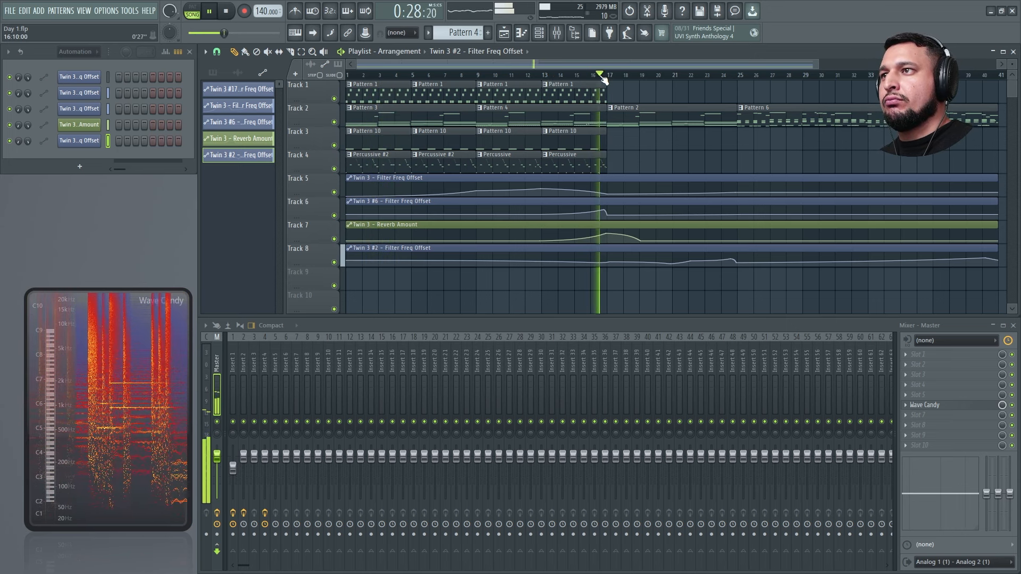
{"action": "left_click", "coordinate": [544, 75]}
{"action": "left_click_drag", "start_coordinate": [422, 303], "coordinate": [736, 234]}
{"action": "scroll", "coordinate": [664, 215], "scroll_direction": "down", "scroll_amount": 3}
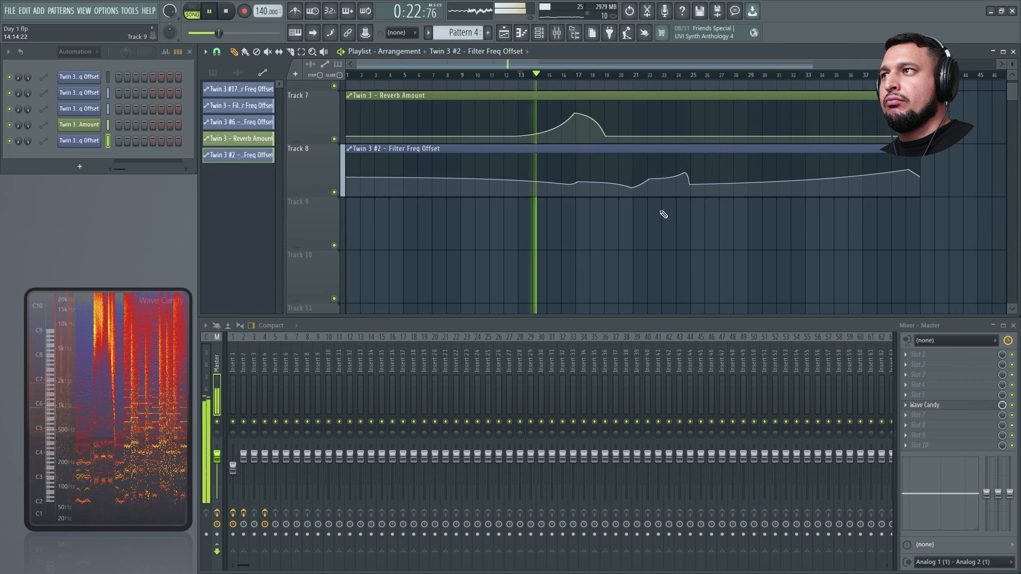
{"action": "right_click", "coordinate": [343, 178]}
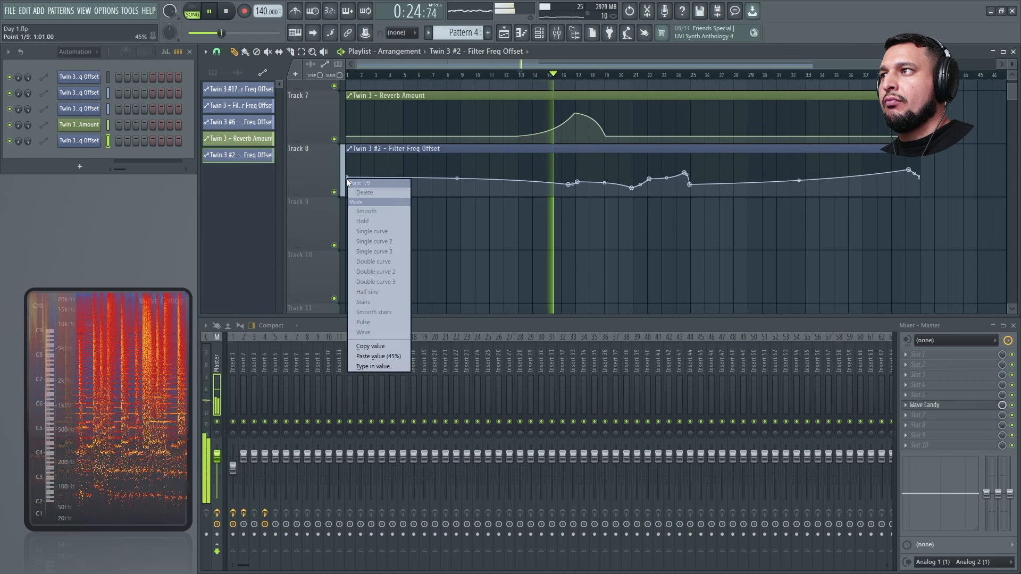
{"action": "left_click", "coordinate": [383, 346]}
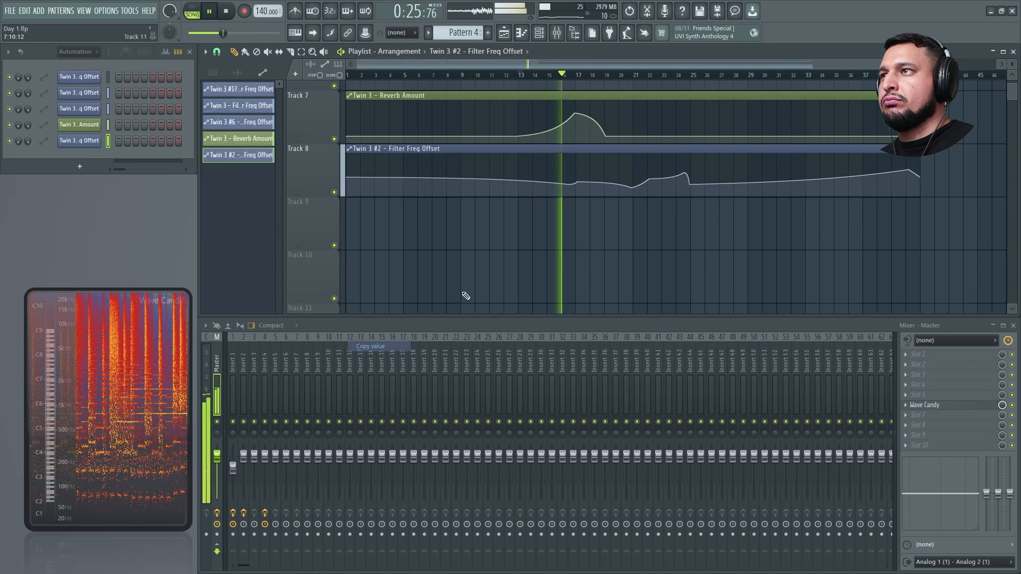
{"action": "right_click", "coordinate": [549, 180]}
{"action": "left_click", "coordinate": [575, 357]}
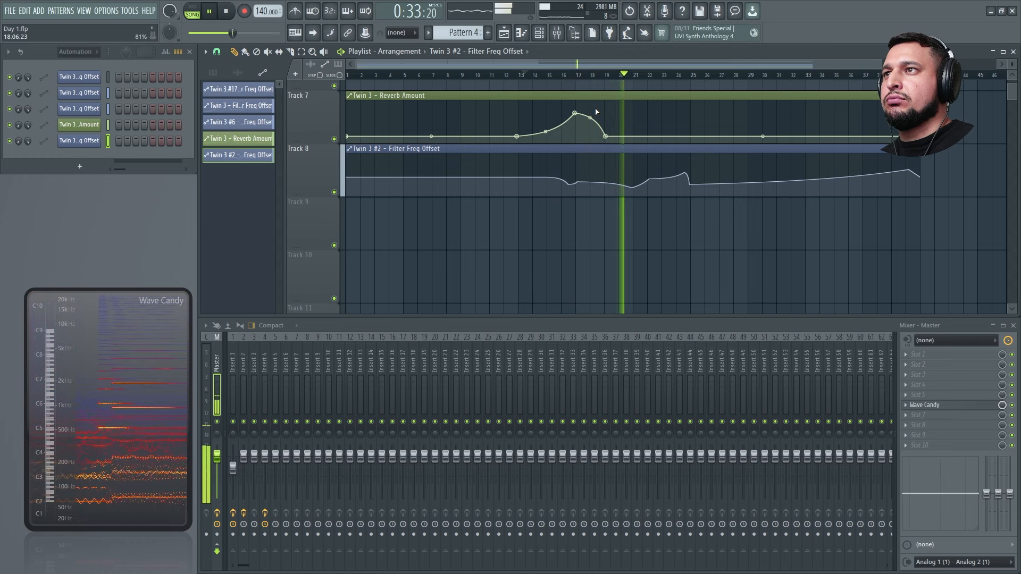
{"action": "right_click", "coordinate": [598, 211], "text": "ctrl"}
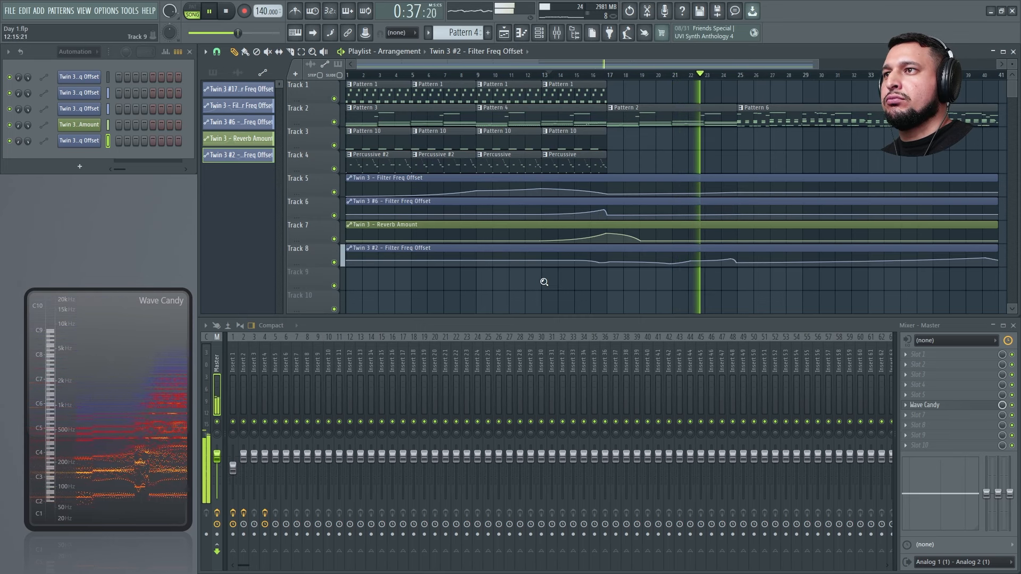
Step: Copy the Percussive #2 clip from the start of Track 4 to just before bar 41
{"action": "left_click_drag", "start_coordinate": [544, 281], "coordinate": [914, 207]}
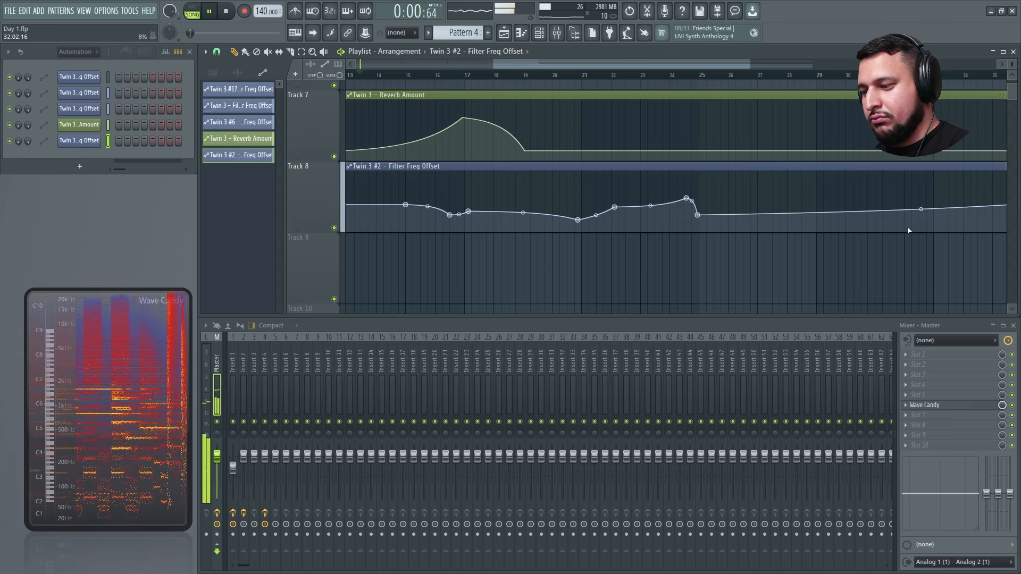
{"action": "right_click", "coordinate": [908, 229], "text": "ctrl"}
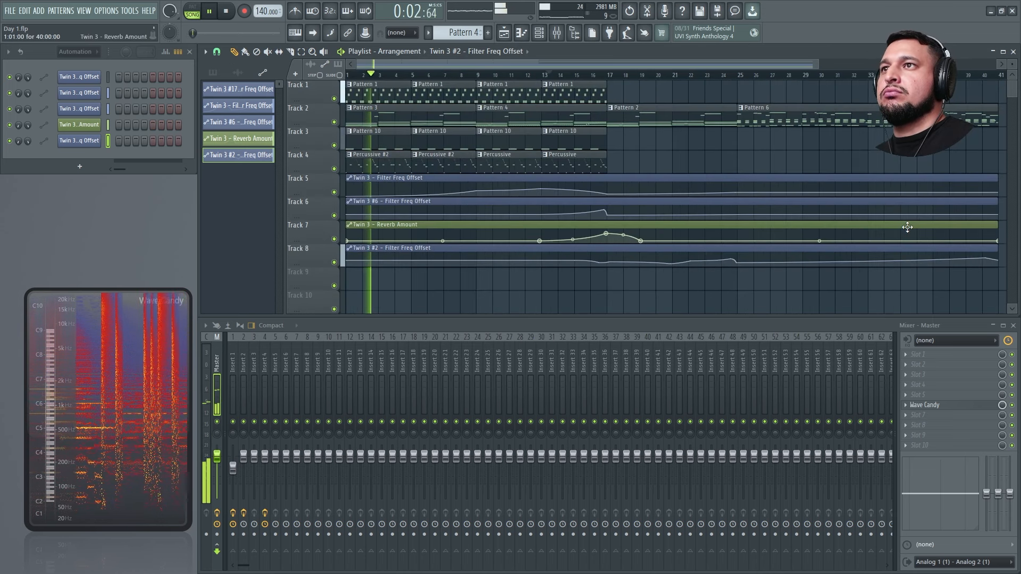
{"action": "scroll", "coordinate": [764, 199], "scroll_direction": "down", "scroll_amount": 1}
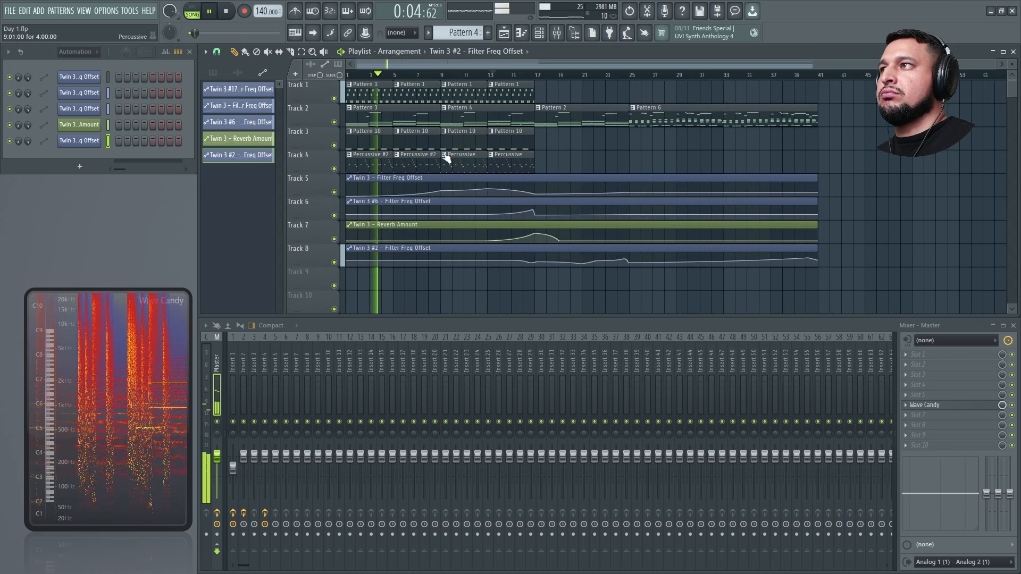
{"action": "left_click_drag", "start_coordinate": [376, 160], "coordinate": [844, 161]}
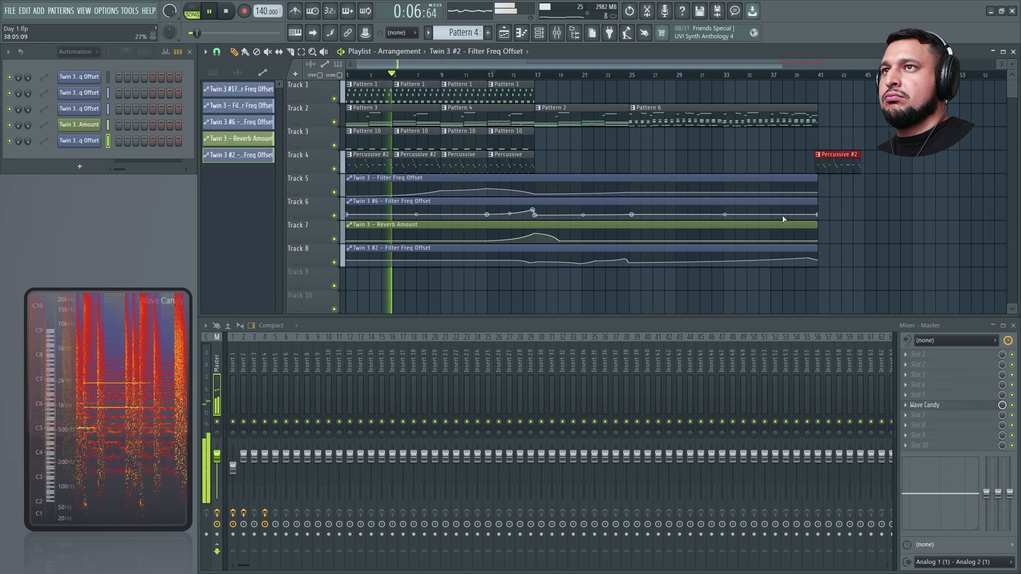
{"action": "left_click_drag", "start_coordinate": [778, 221], "coordinate": [920, 104]}
Step: Place another Percussive #2 clip at bar 45 on Track 4
{"action": "left_click", "coordinate": [740, 204]}
{"action": "right_click", "coordinate": [769, 207]}
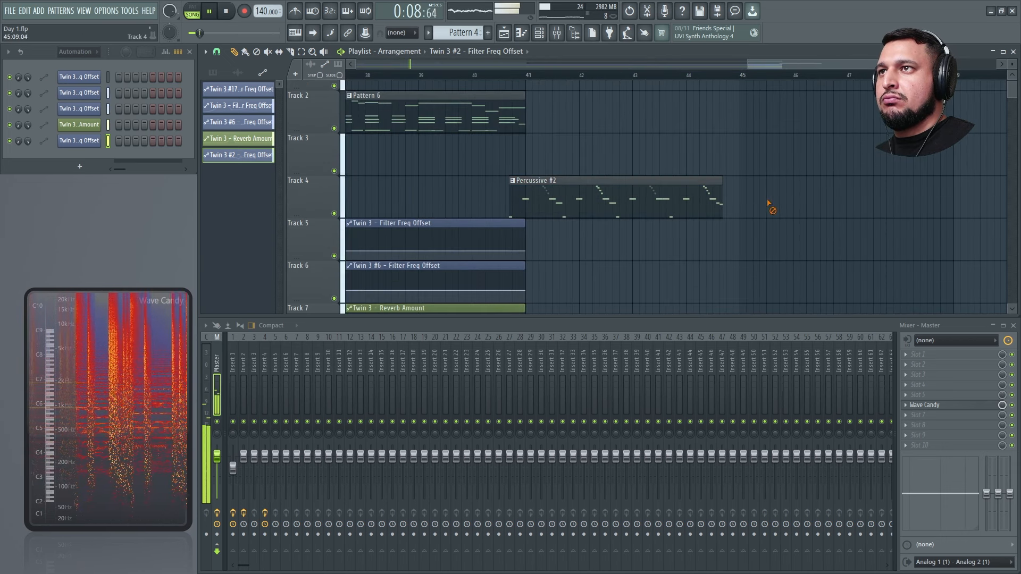
{"action": "left_click", "coordinate": [710, 190]}
{"action": "left_click", "coordinate": [741, 188]}
{"action": "left_click_drag", "start_coordinate": [755, 186], "coordinate": [761, 184]}
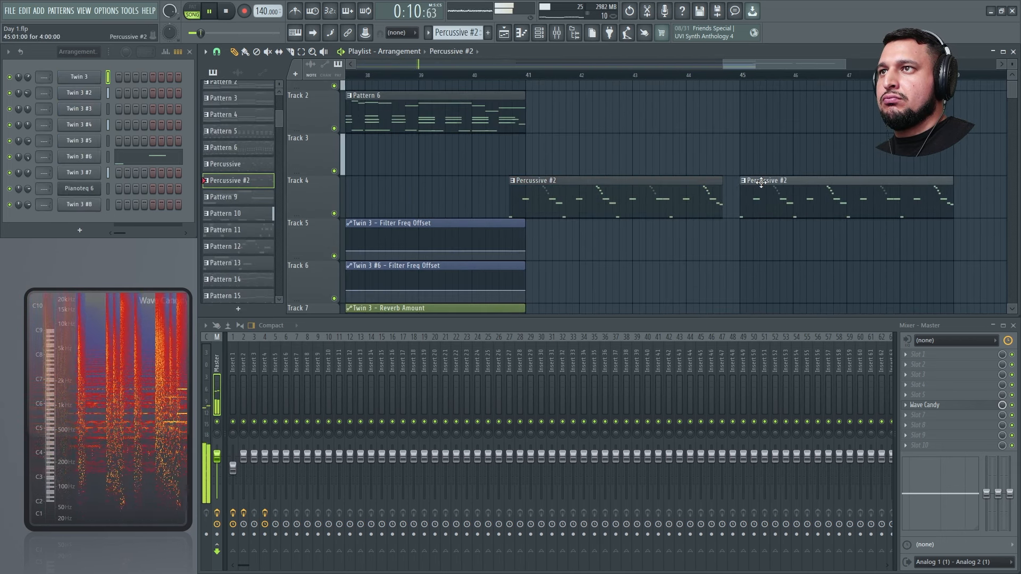
Step: Move the first Percussive #2 copy to bar 41, resize it to 1:14:00 and play the transition into it
{"action": "left_click_drag", "start_coordinate": [590, 181], "coordinate": [610, 181]}
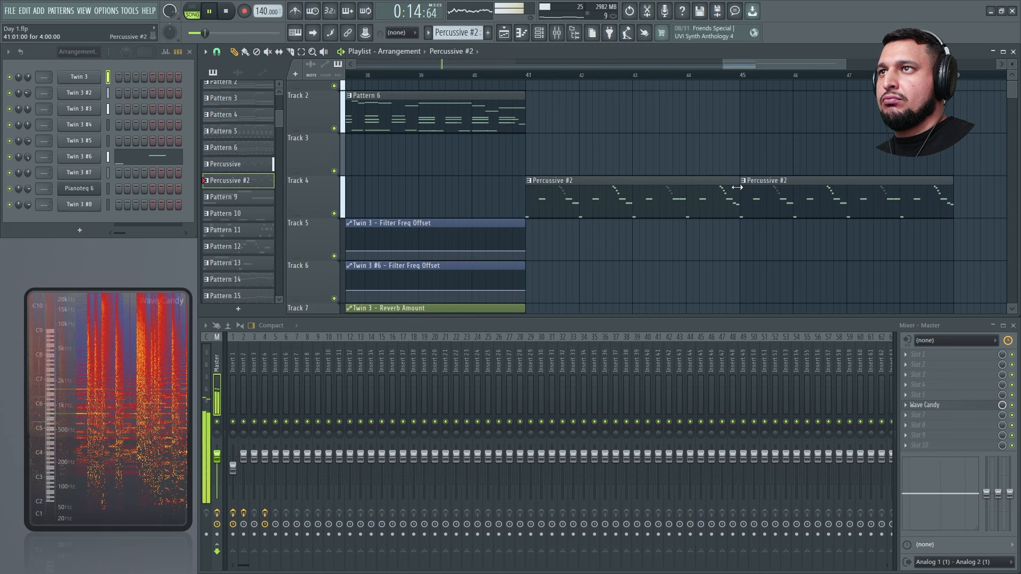
{"action": "left_click_drag", "start_coordinate": [737, 187], "coordinate": [540, 181]}
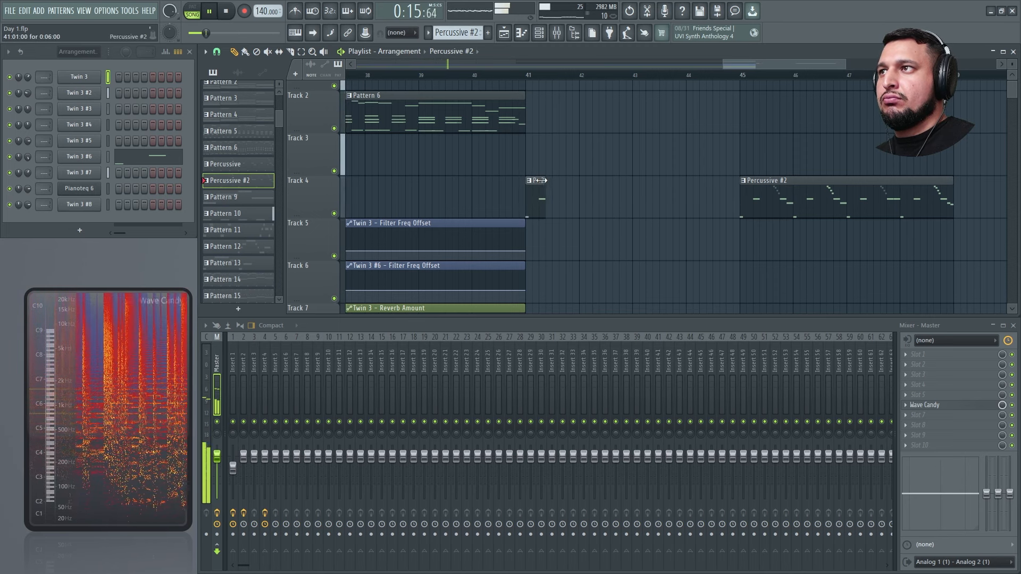
{"action": "left_click", "coordinate": [486, 76]}
{"action": "left_click_drag", "start_coordinate": [486, 303], "coordinate": [631, 64]}
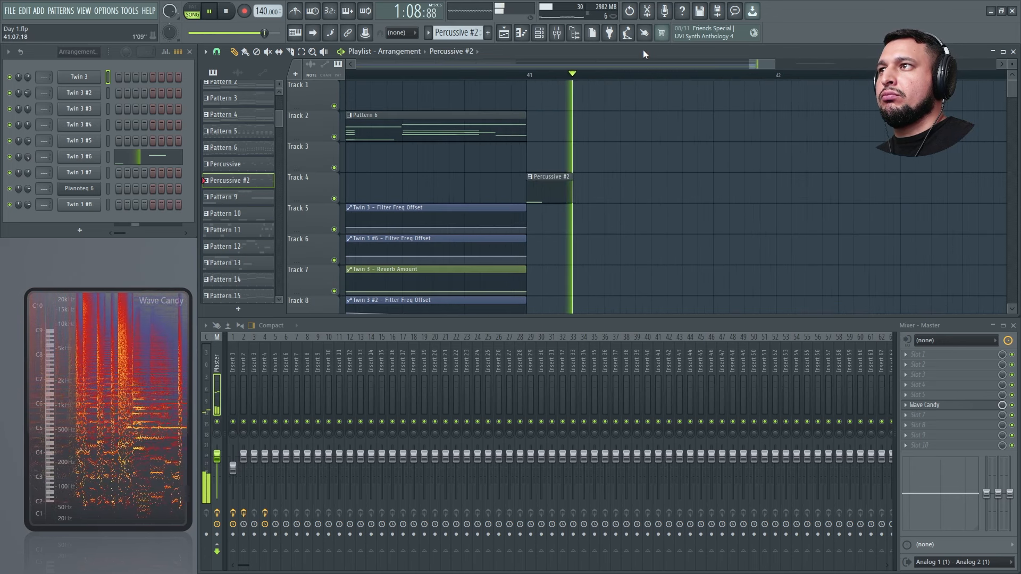
{"action": "left_click_drag", "start_coordinate": [572, 189], "coordinate": [908, 186]}
{"action": "key", "text": "space"}
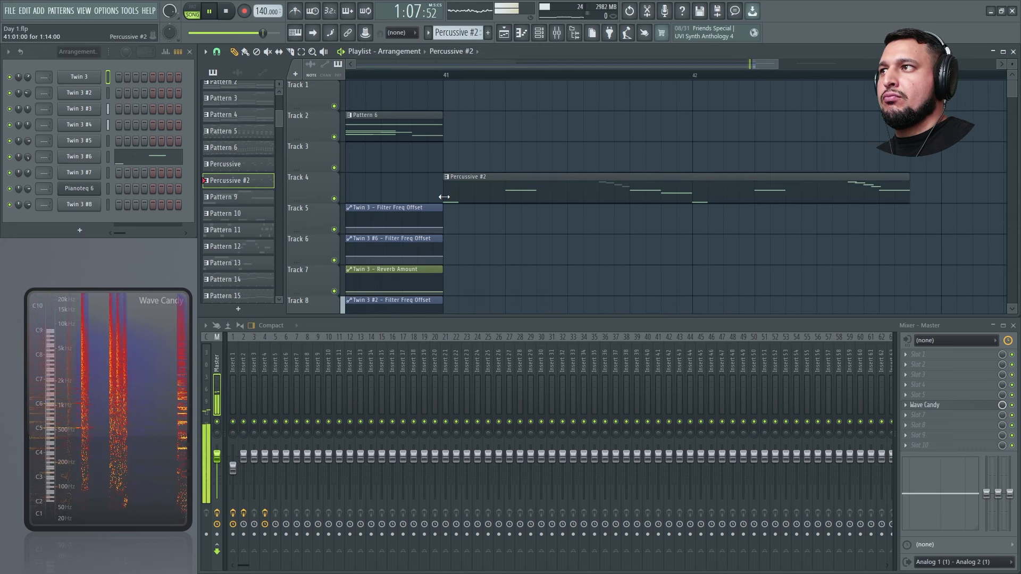
Step: Trim the Percussive #2 clip around bar 41 to its descending run, starting at 40:14:00 with a length of 0:05:00
{"action": "left_click_drag", "start_coordinate": [444, 196], "coordinate": [467, 202]}
{"action": "key", "text": "space"}
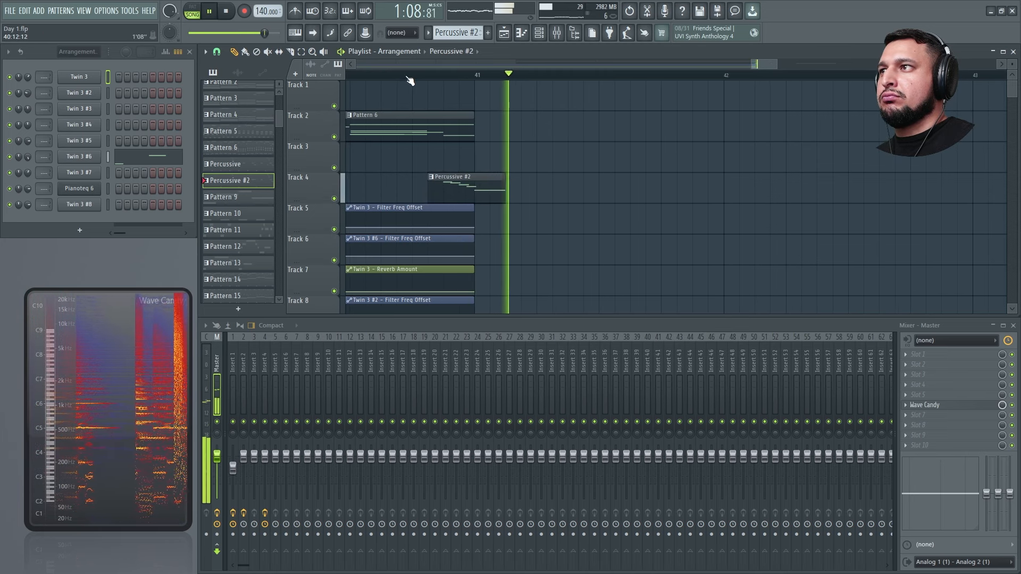
{"action": "key", "text": "space"}
{"action": "scroll", "coordinate": [473, 185], "scroll_direction": "down", "scroll_amount": 2}
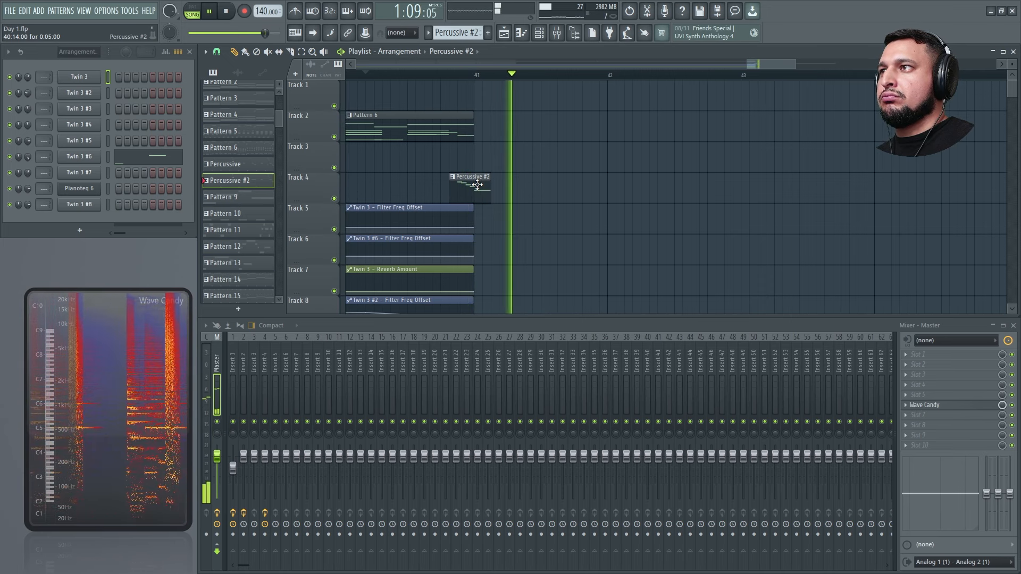
Step: Try ending the short Percussive #2 clip at bar 41 with rising velocities on its descending run, and undo the changes
{"action": "left_click_drag", "start_coordinate": [477, 184], "coordinate": [461, 184]}
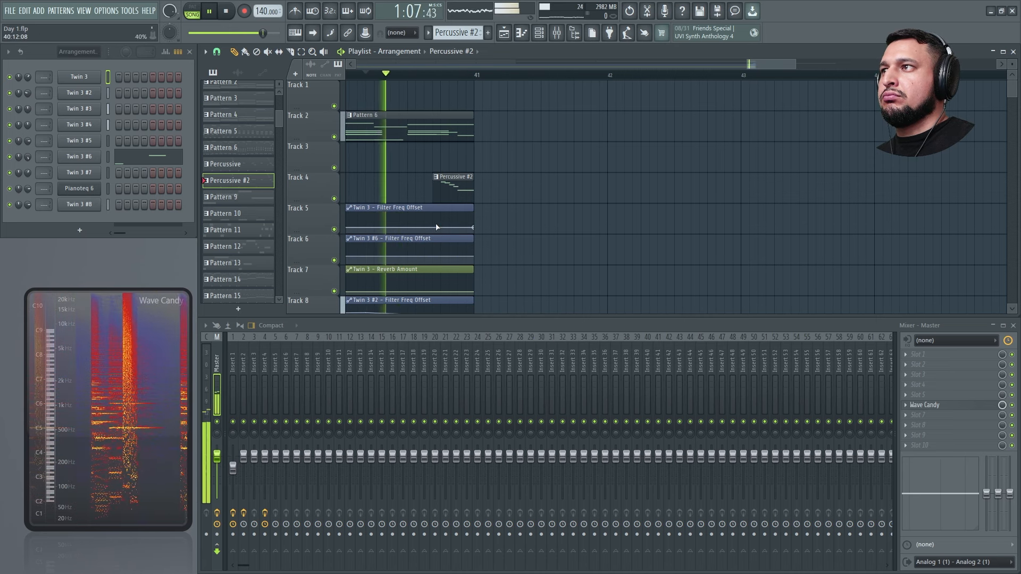
{"action": "double_click", "coordinate": [449, 189]}
{"action": "key", "text": "space"}
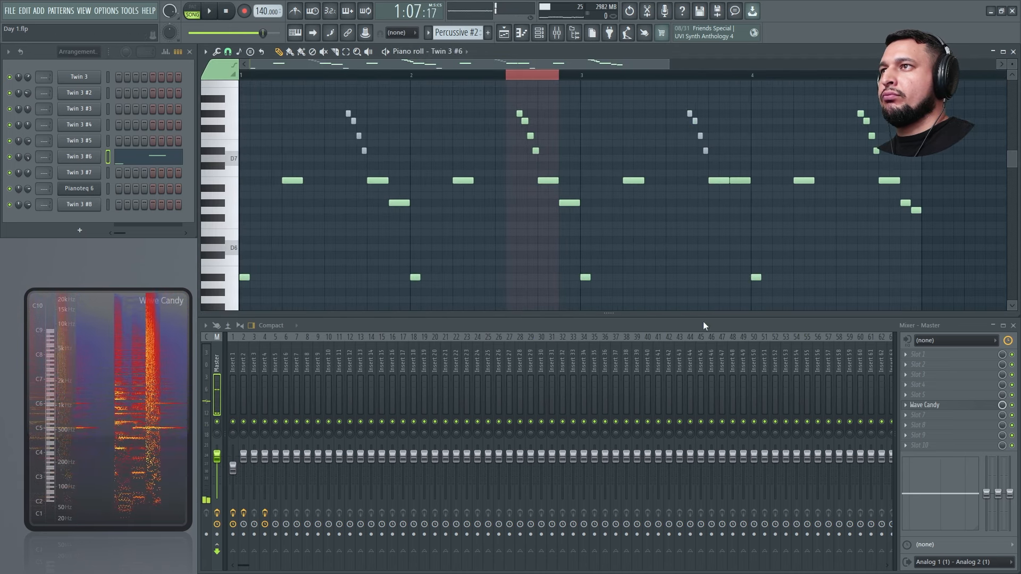
{"action": "left_click_drag", "start_coordinate": [588, 310], "coordinate": [587, 85]}
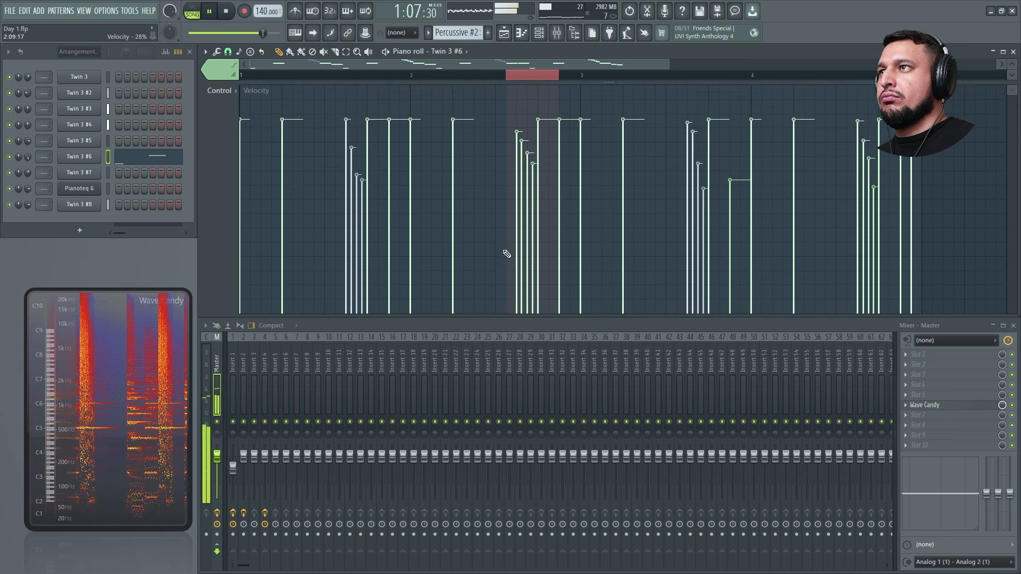
{"action": "mouse_move", "coordinate": [509, 280]}
{"action": "left_mouse_down"}
{"action": "mouse_move", "coordinate": [549, 143]}
{"action": "mouse_move", "coordinate": [533, 170]}
{"action": "left_mouse_up"}
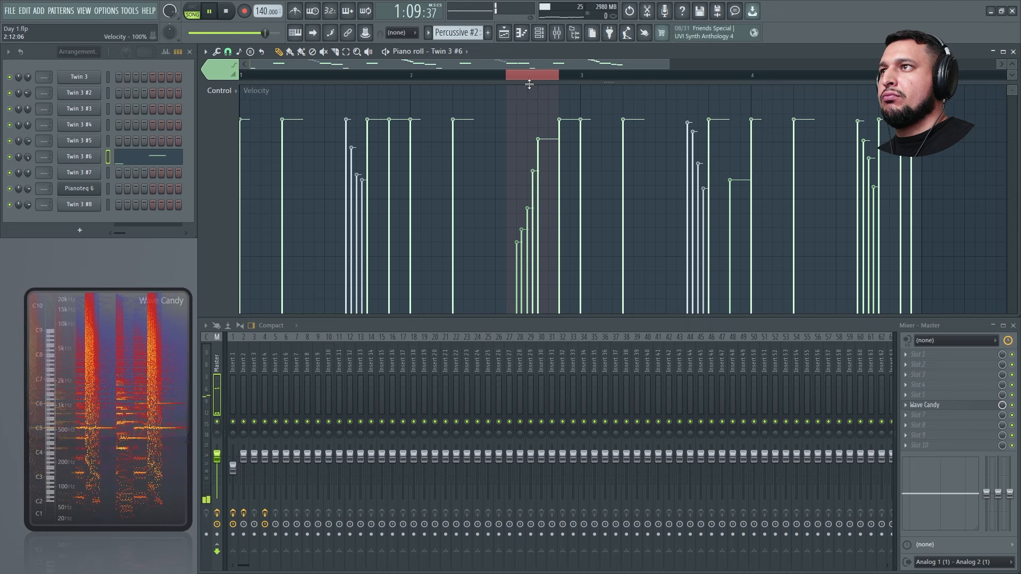
{"action": "key", "text": "ctrl+z"}
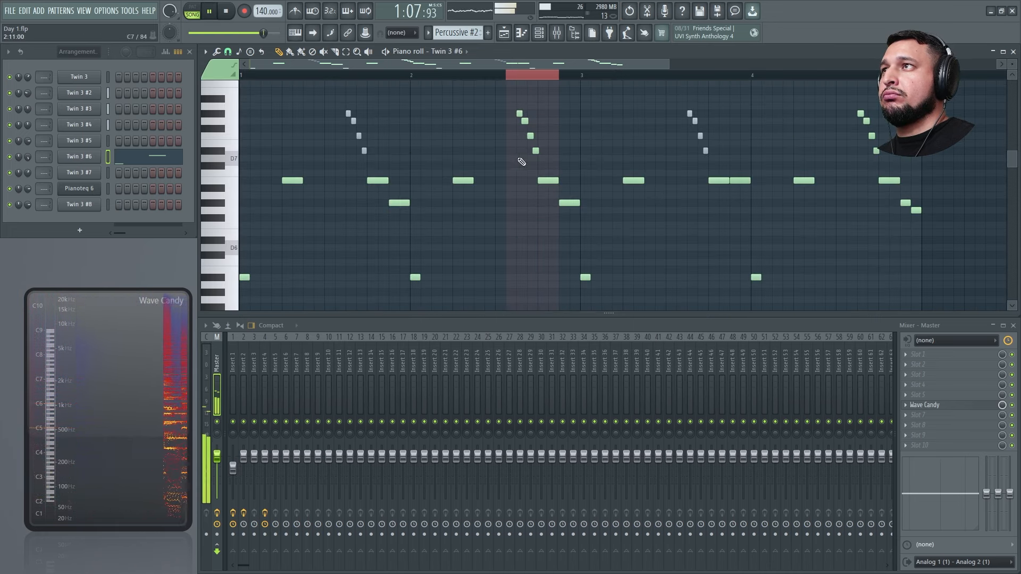
{"action": "left_click", "coordinate": [511, 33]}
{"action": "key", "text": "space"}
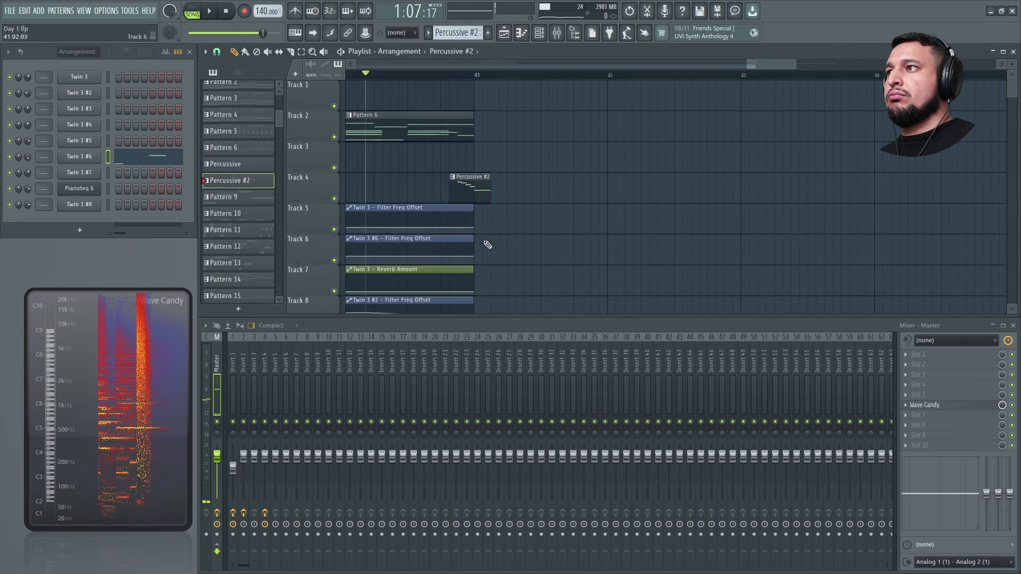
{"action": "scroll", "coordinate": [459, 176], "scroll_direction": "down", "scroll_amount": 1}
{"action": "scroll", "coordinate": [460, 181], "scroll_direction": "down", "scroll_amount": 6}
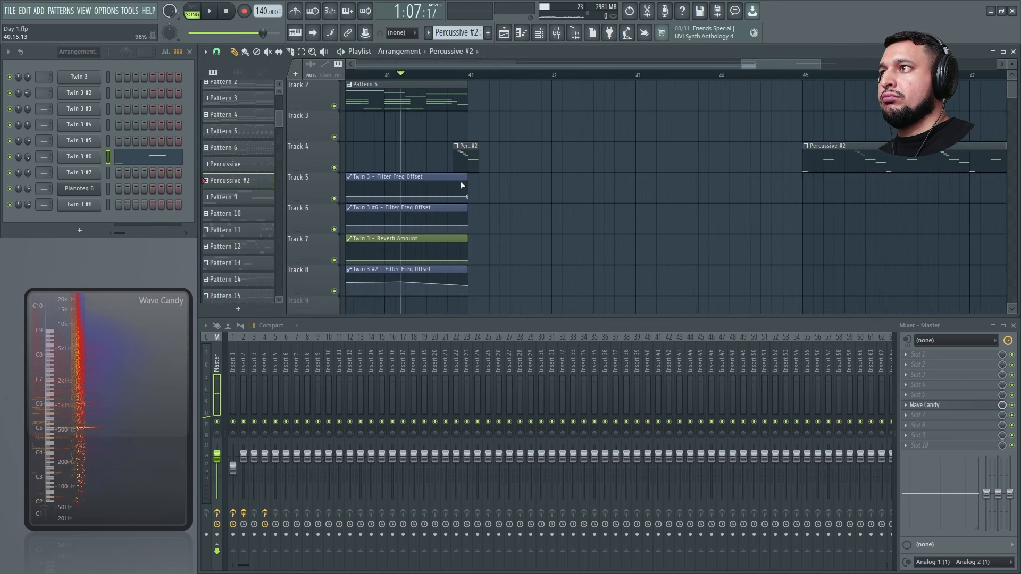
{"action": "scroll", "coordinate": [812, 254], "scroll_direction": "up", "scroll_amount": 3}
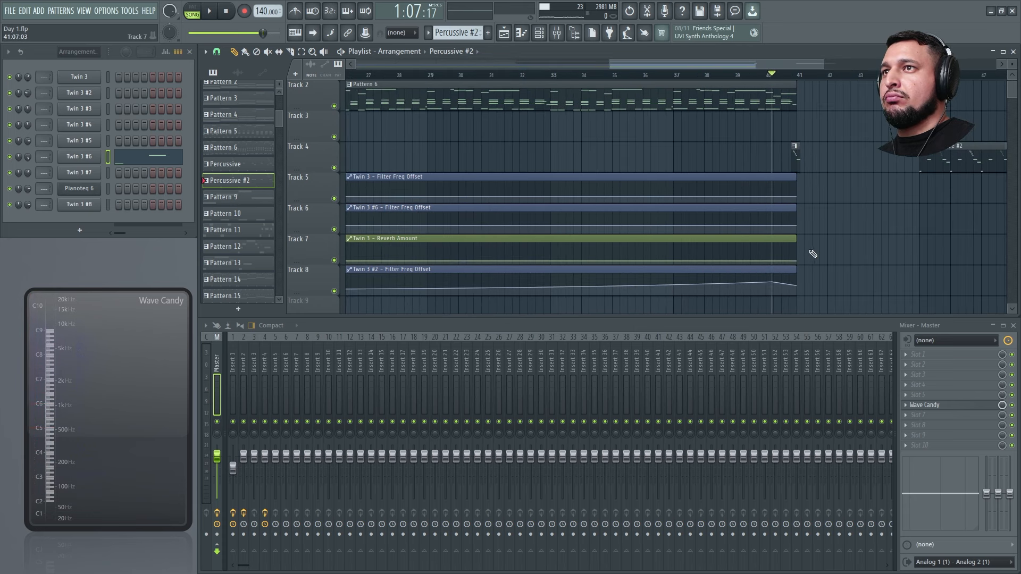
{"action": "scroll", "coordinate": [799, 237], "scroll_direction": "up", "scroll_amount": 3}
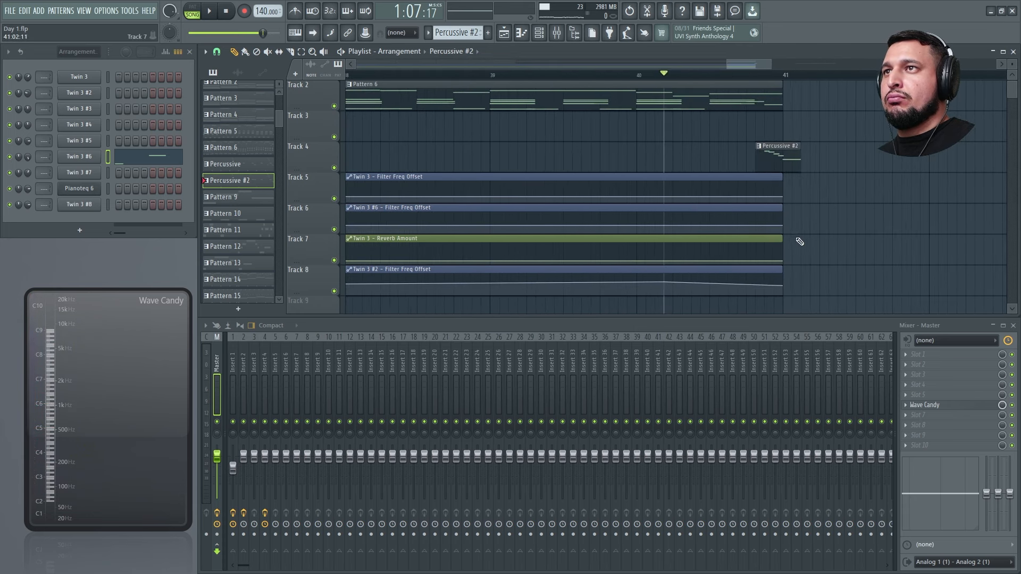
{"action": "right_click", "coordinate": [747, 224]}
{"action": "left_click", "coordinate": [825, 207]}
{"action": "right_click", "coordinate": [747, 223]}
{"action": "left_click", "coordinate": [769, 234]}
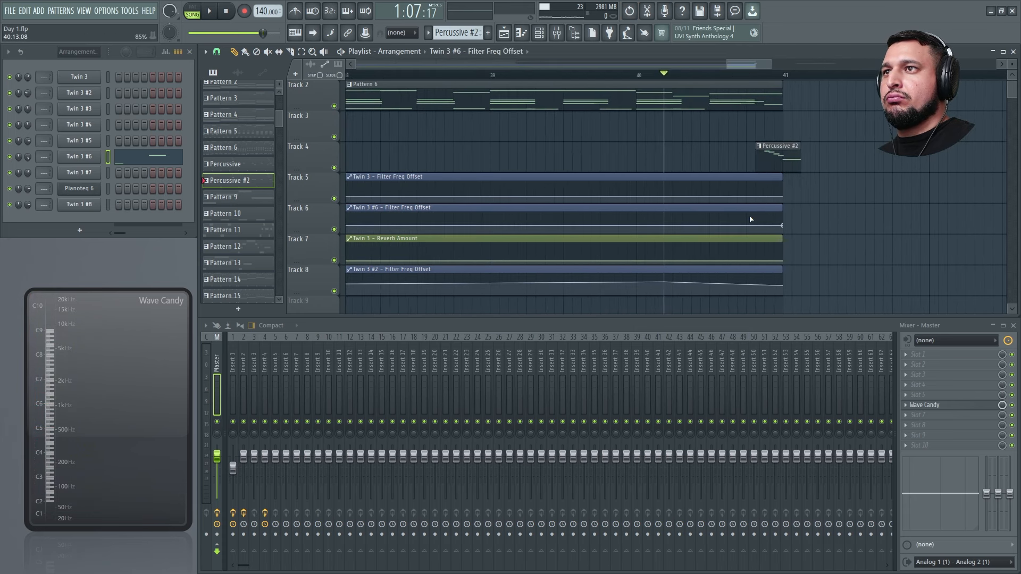
Step: Add a point just before bar 40 of the Twin 3 #6 filter automation using the end point's copied 39% value
{"action": "scroll", "coordinate": [750, 256], "scroll_direction": "down", "scroll_amount": 4}
{"action": "right_click", "coordinate": [753, 258]}
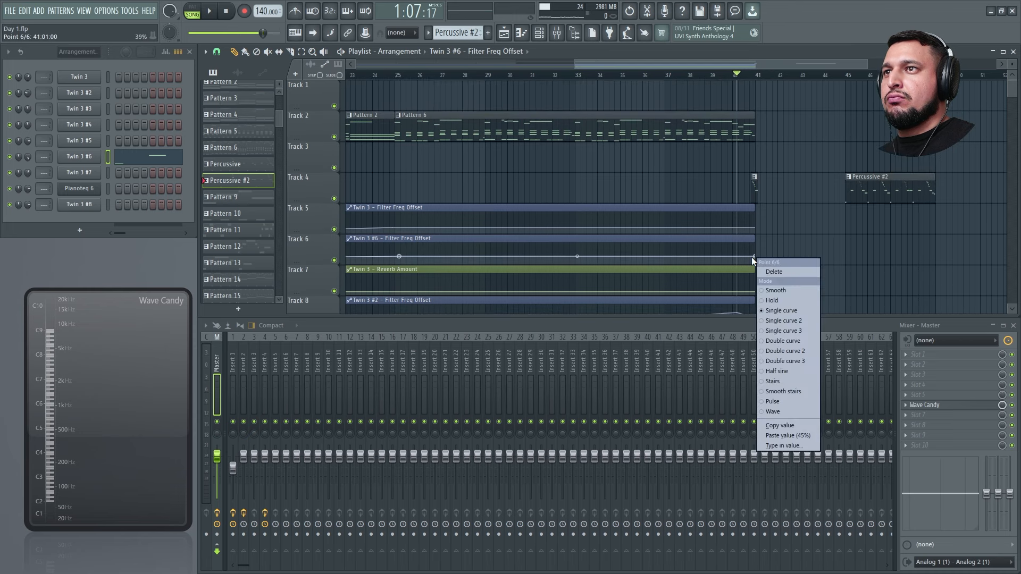
{"action": "left_click", "coordinate": [771, 425]}
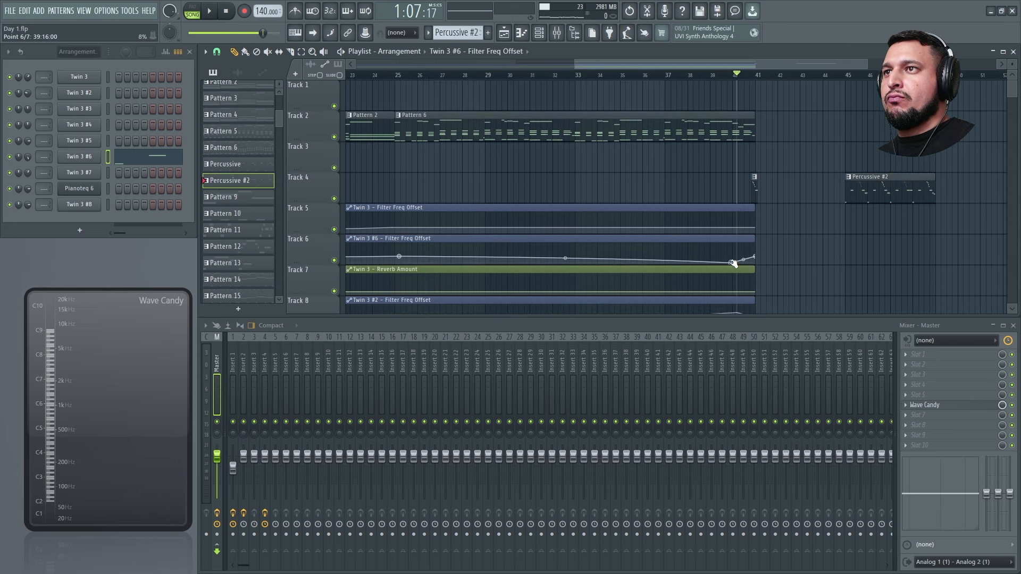
{"action": "right_click", "coordinate": [732, 261]}
{"action": "left_click", "coordinate": [773, 443]}
Step: Add a peak of 88% at 40:13:00 in the Twin 3 #6 filter automation with a curved rise, and play the ending
{"action": "scroll", "coordinate": [651, 296], "scroll_direction": "up", "scroll_amount": 4}
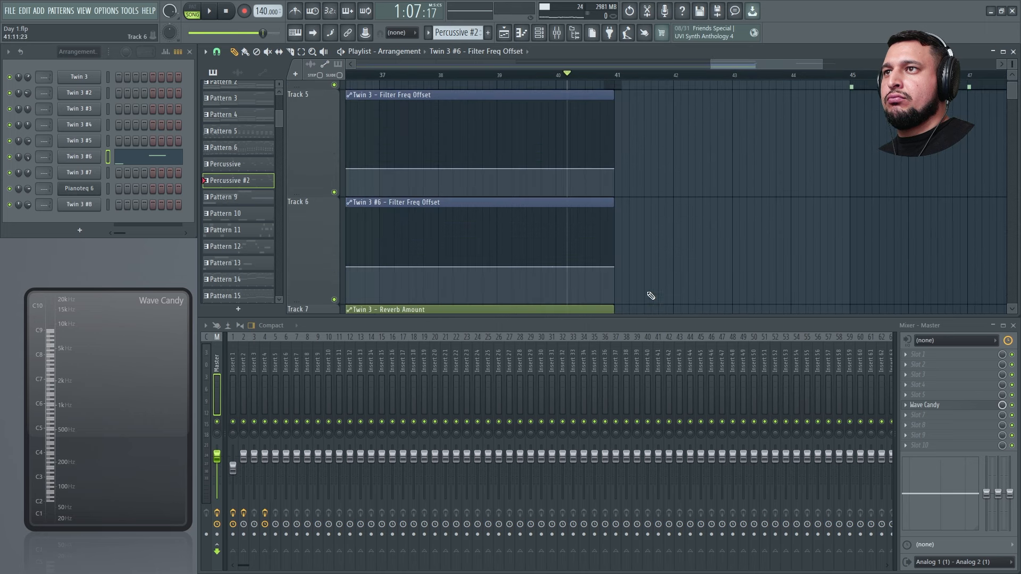
{"action": "left_click_drag", "start_coordinate": [605, 227], "coordinate": [602, 221]}
{"action": "key", "text": "space"}
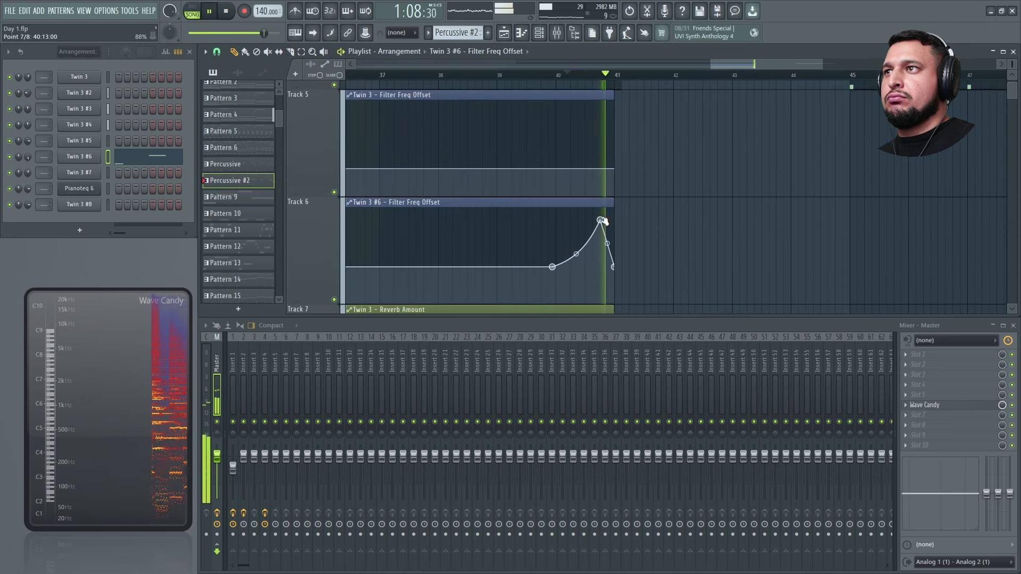
{"action": "key", "text": "space"}
{"action": "key", "text": "space"}
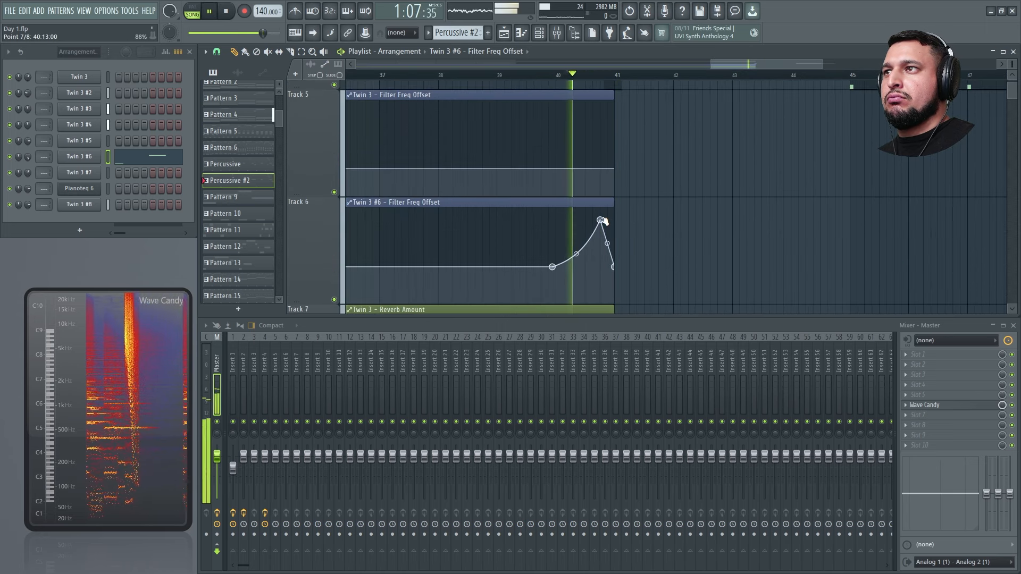
Step: Raise the Twin 3 #6 filter automation's last peak to the maximum and replay the ending
{"action": "left_click_drag", "start_coordinate": [604, 220], "coordinate": [607, 224]}
{"action": "key", "text": "space"}
{"action": "key", "text": "space"}
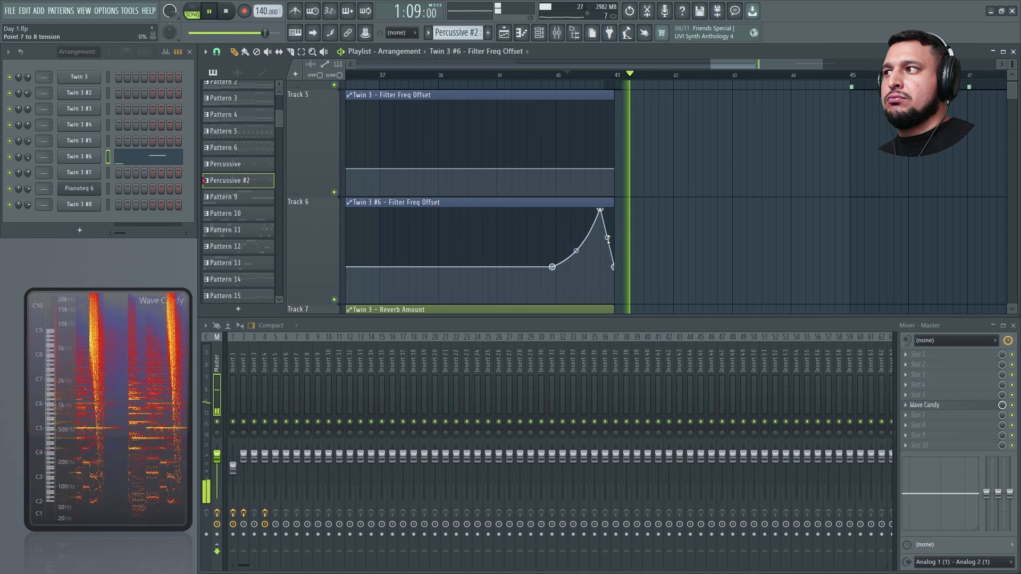
{"action": "key", "text": "space"}
{"action": "key", "text": "space"}
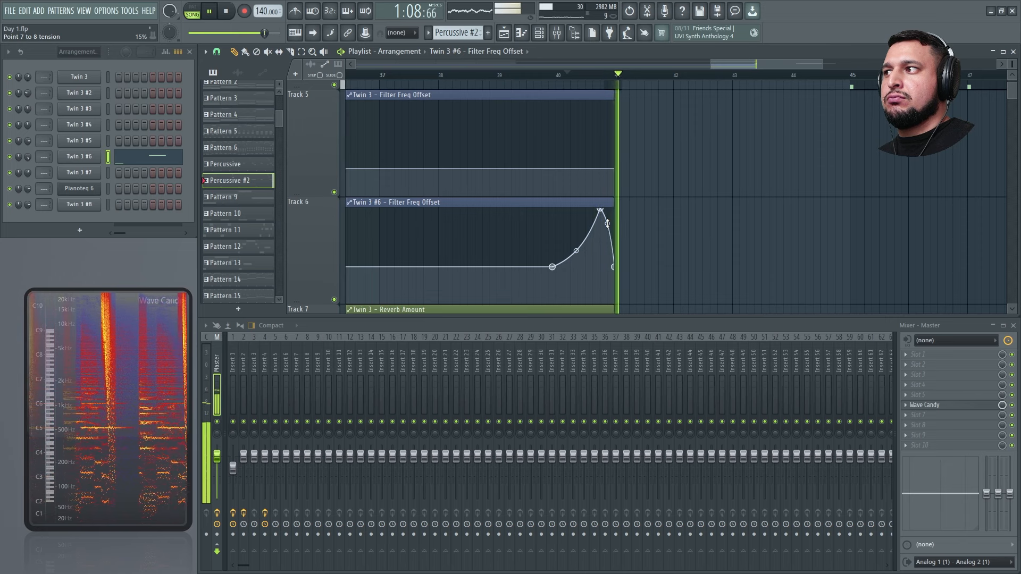
Step: Bend the fall after the last Twin 3 #6 filter peak into an inward curve with 15% tension, replaying the ending
{"action": "left_click_drag", "start_coordinate": [607, 223], "coordinate": [607, 235]}
{"action": "key", "text": "space"}
{"action": "key", "text": "space"}
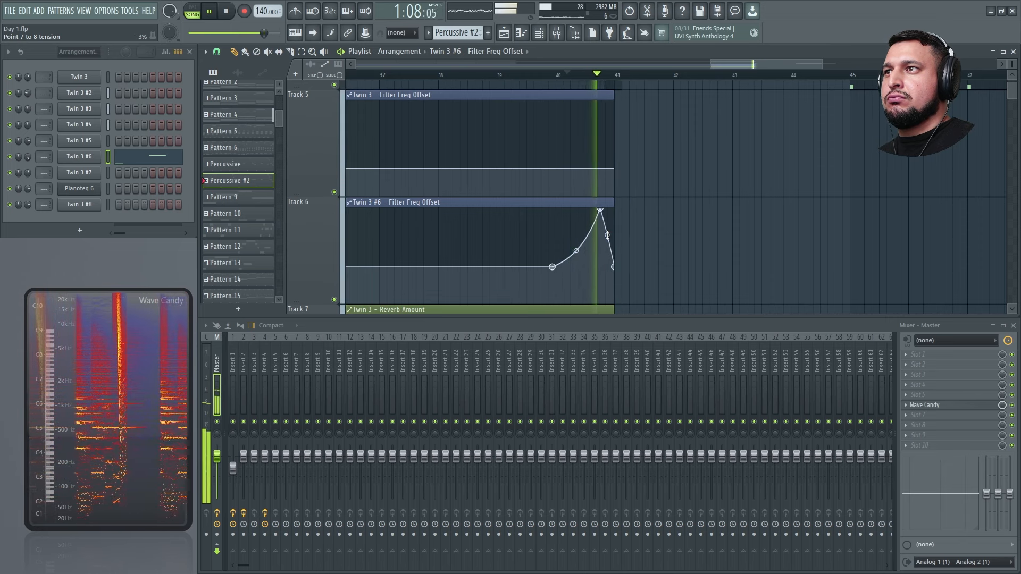
{"action": "key", "text": "space"}
{"action": "key", "text": "space"}
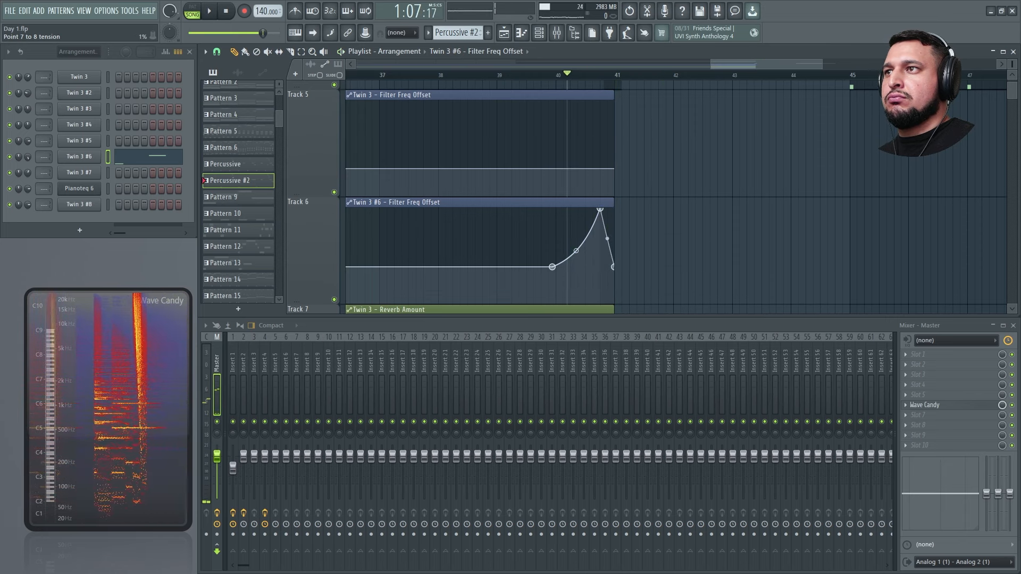
{"action": "left_click_drag", "start_coordinate": [608, 240], "coordinate": [608, 251]}
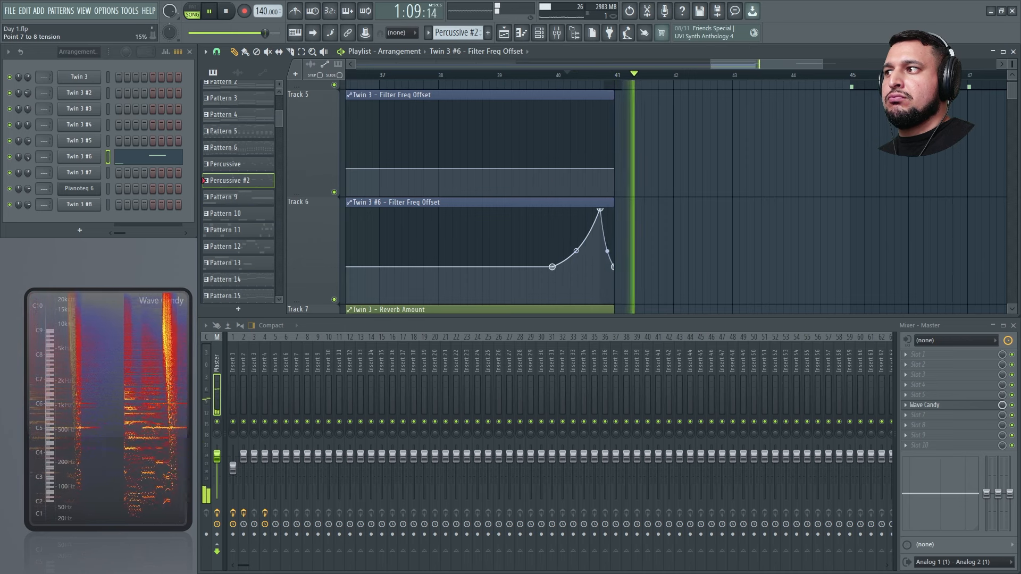
{"action": "key", "text": "space"}
{"action": "key", "text": "space"}
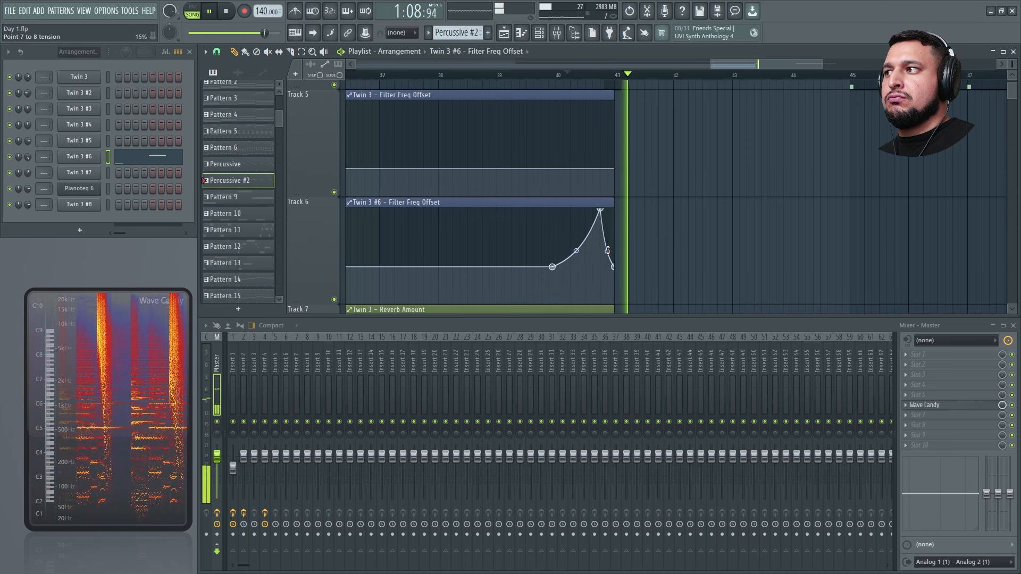
{"action": "key", "text": "space"}
{"action": "key", "text": "space"}
Step: Move the short Percussive #2 clip on Track 4 earlier so it ends at bar 41, and play the transition
{"action": "left_click_drag", "start_coordinate": [568, 298], "coordinate": [739, 59]}
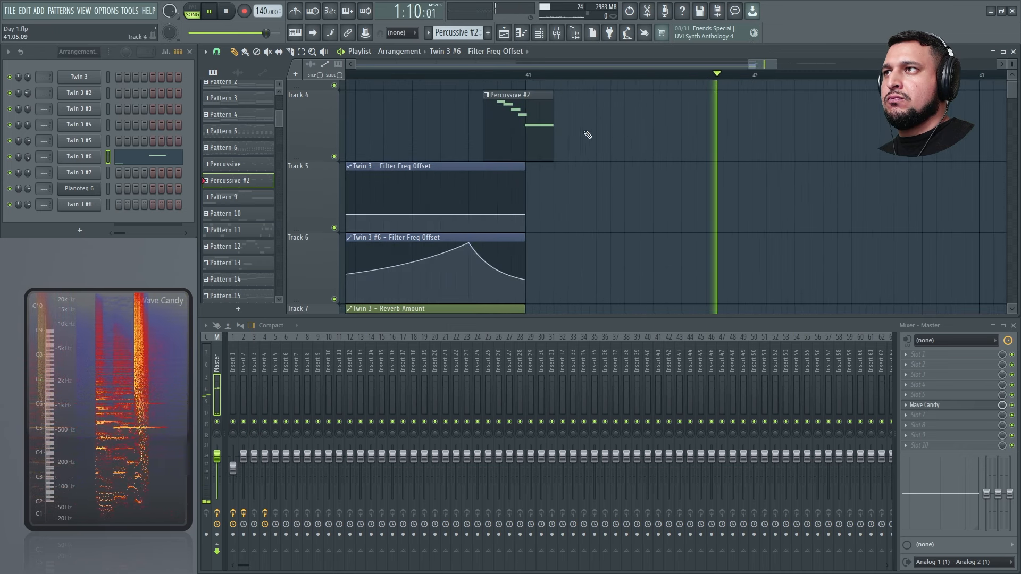
{"action": "key", "text": "space"}
{"action": "key", "text": "space"}
{"action": "left_click_drag", "start_coordinate": [488, 143], "coordinate": [471, 120]}
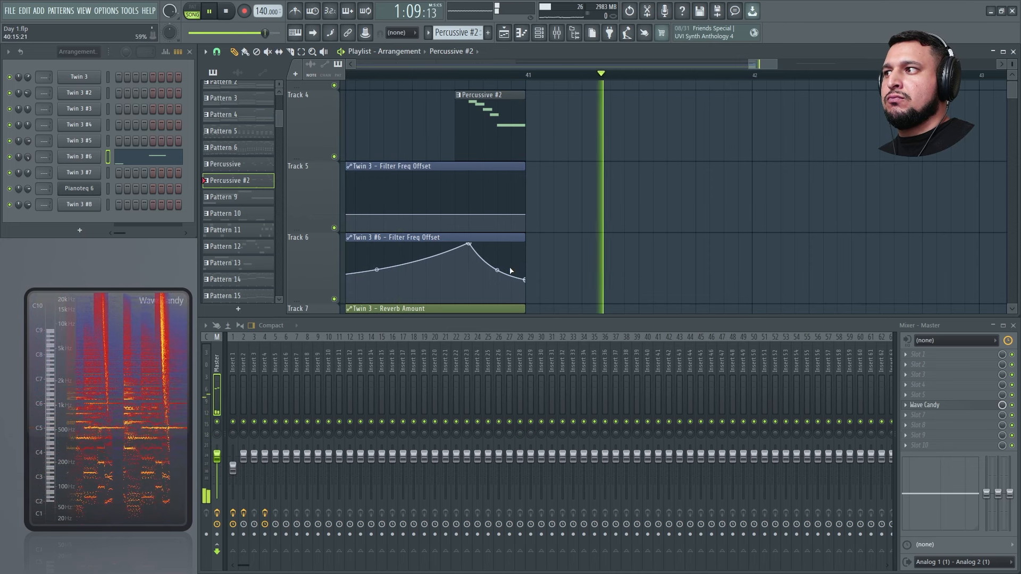
Step: Replay the transition into bar 41, and play the whole arrangement from bar 1 to check it
{"action": "key", "text": "space"}
{"action": "key", "text": "space"}
{"action": "right_click", "coordinate": [610, 244], "text": "ctrl"}
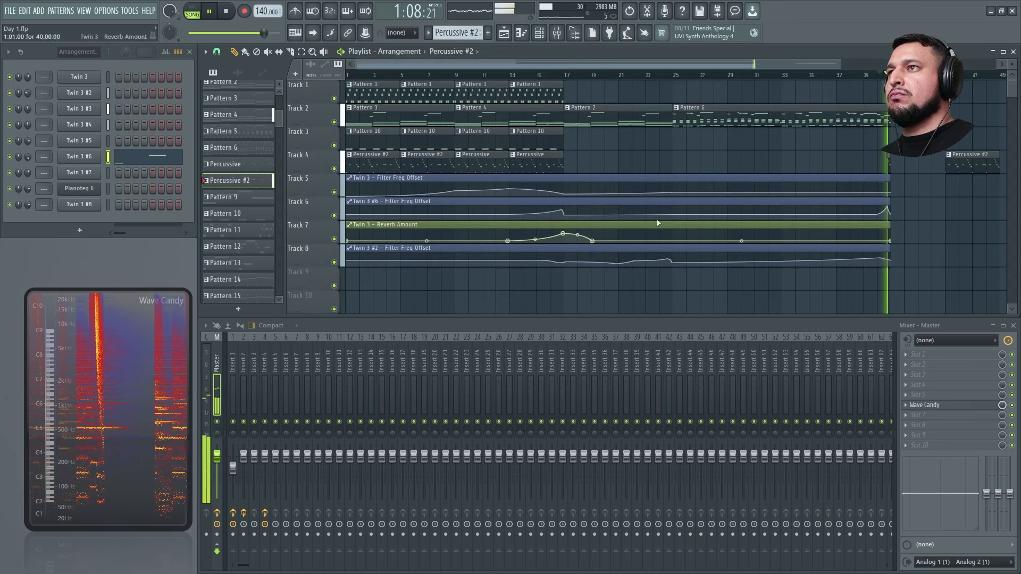
{"action": "left_click_drag", "start_coordinate": [347, 78], "coordinate": [340, 83]}
{"action": "key", "text": "space"}
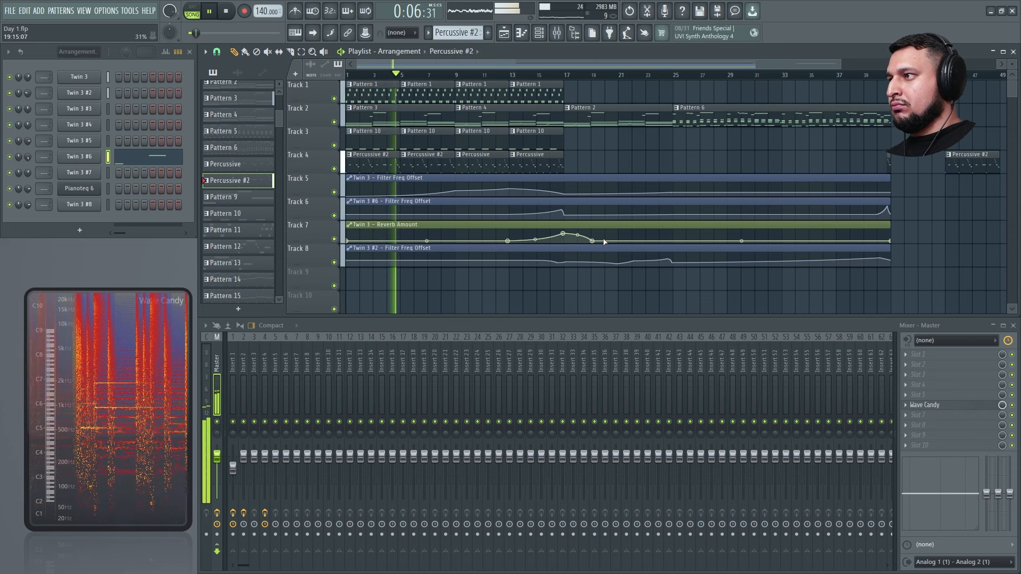
Step: Lower the starting point of the Twin 3 #6 filter automation slightly at bar 1, and play the arrangement from the beginning
{"action": "left_click_drag", "start_coordinate": [713, 279], "coordinate": [350, 287]}
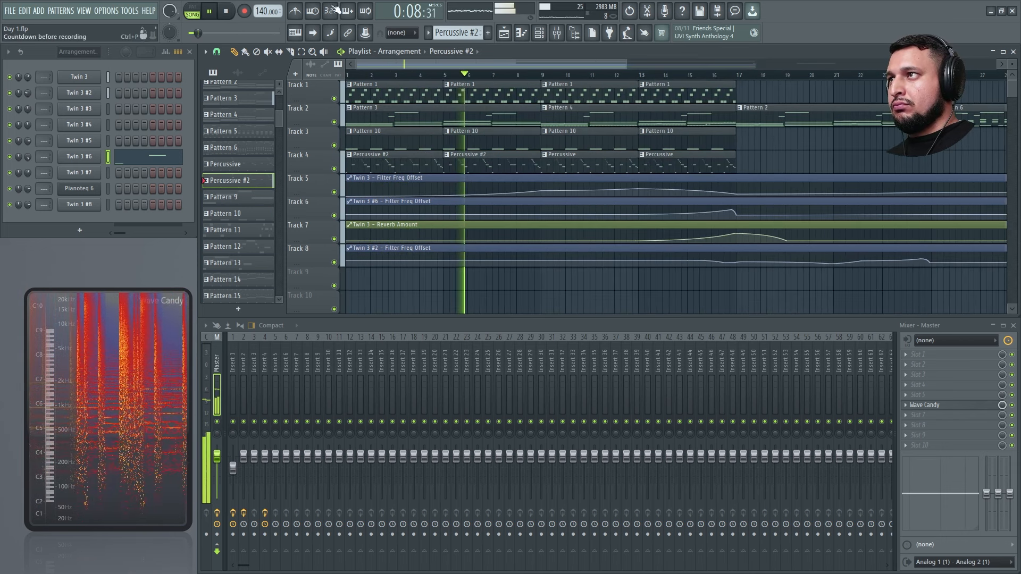
{"action": "left_click_drag", "start_coordinate": [814, 290], "coordinate": [153, 157]}
{"action": "key", "text": "space"}
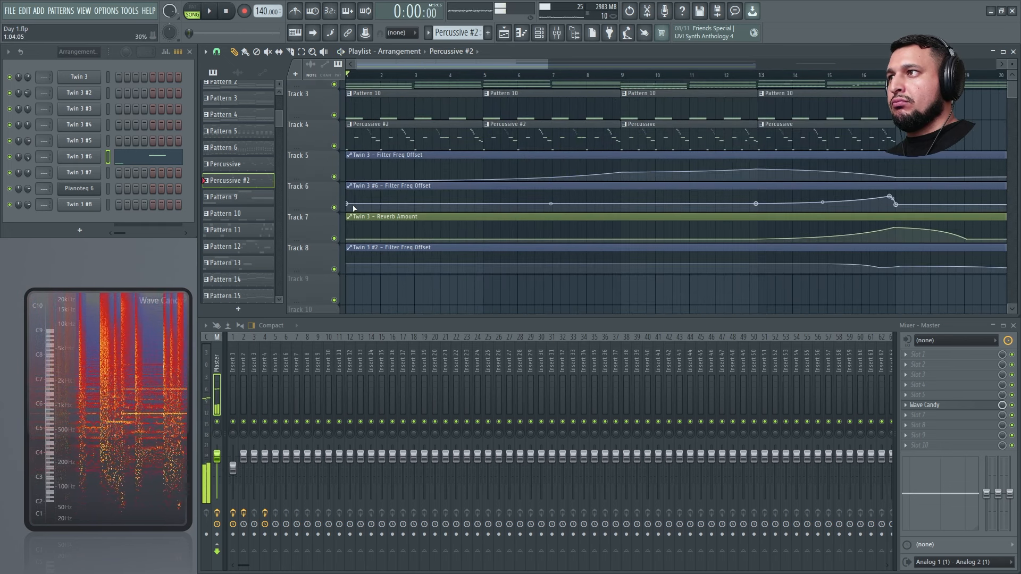
{"action": "left_click_drag", "start_coordinate": [347, 208], "coordinate": [347, 206]}
{"action": "key", "text": "space"}
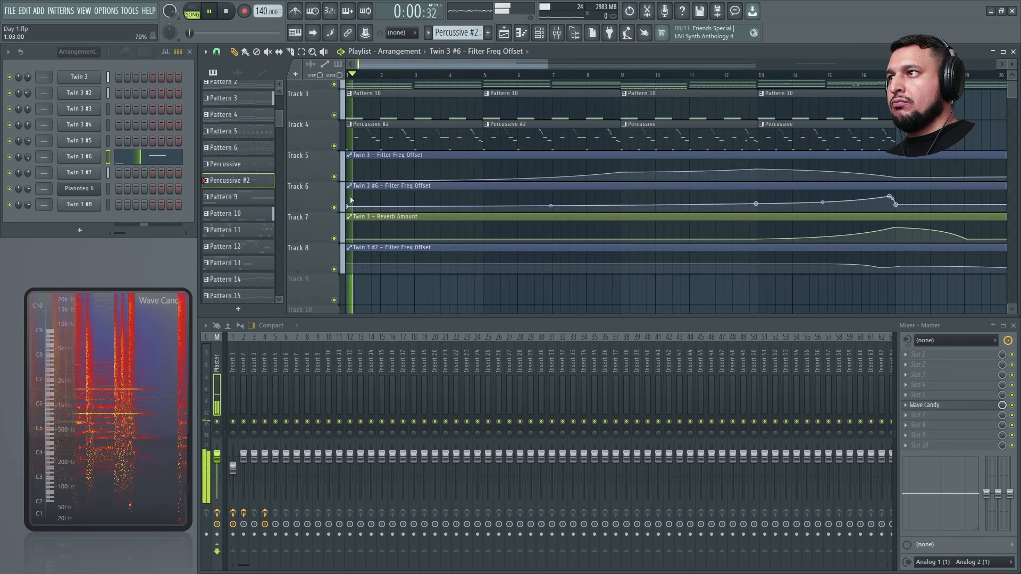
Step: Try an extra point at bar 9 in the Twin 3 #6 filter automation during playback
{"action": "right_click", "coordinate": [623, 204]}
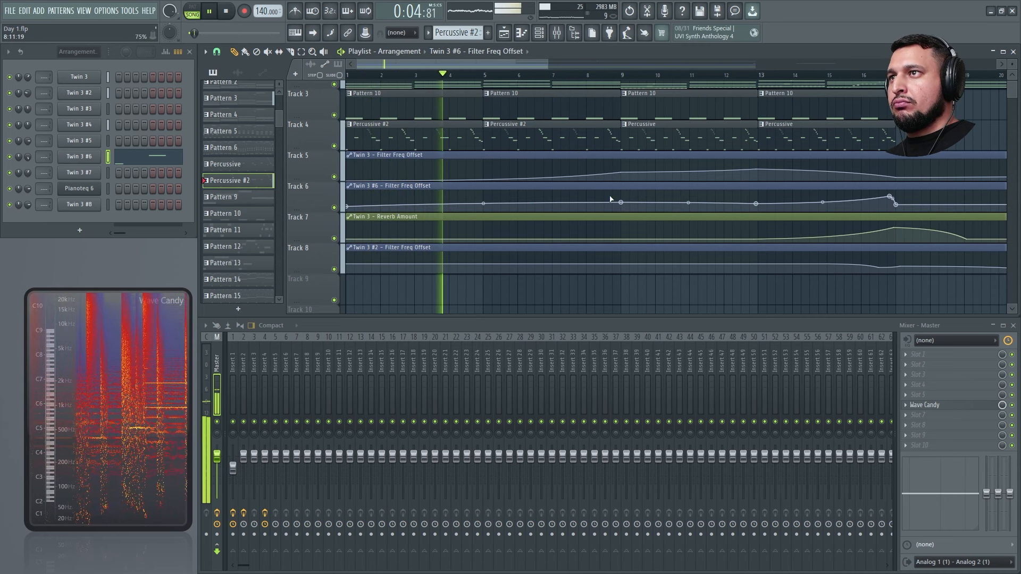
{"action": "right_click", "coordinate": [622, 204]}
{"action": "left_click", "coordinate": [652, 382]}
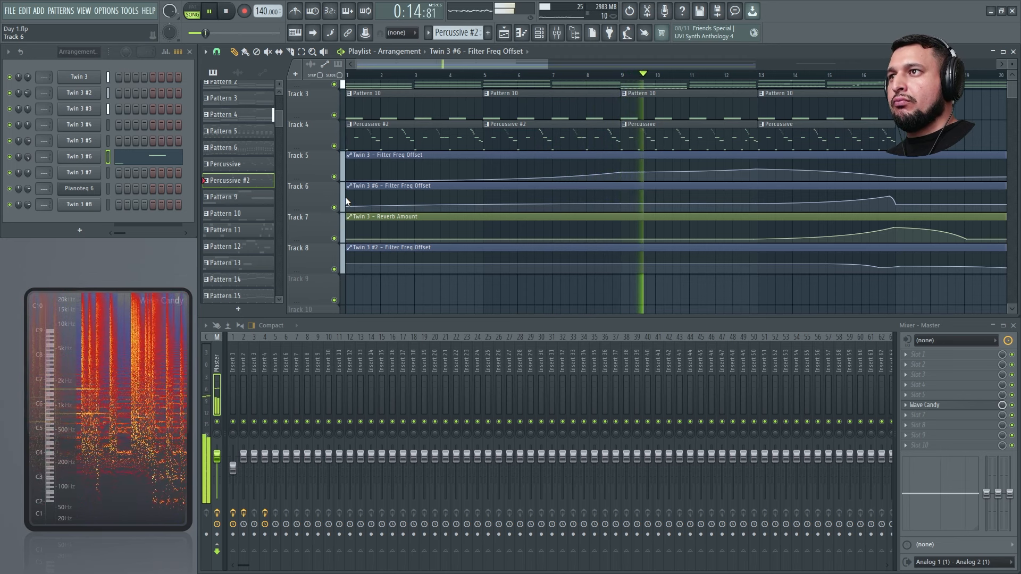
Step: Save the project with the full arrangement in view
{"action": "right_click", "coordinate": [562, 248], "text": "ctrl"}
{"action": "key", "text": "ctrl+s"}
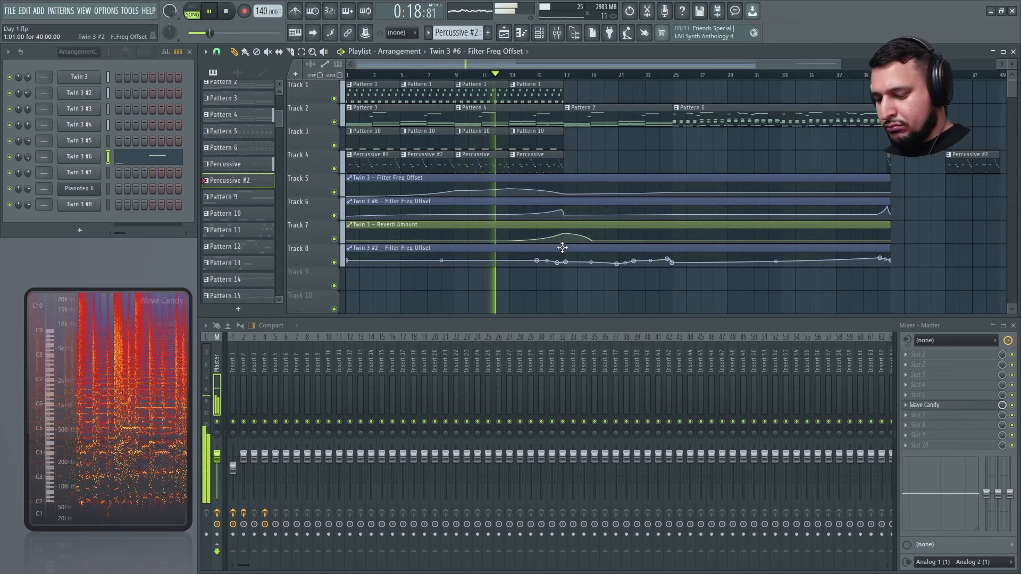